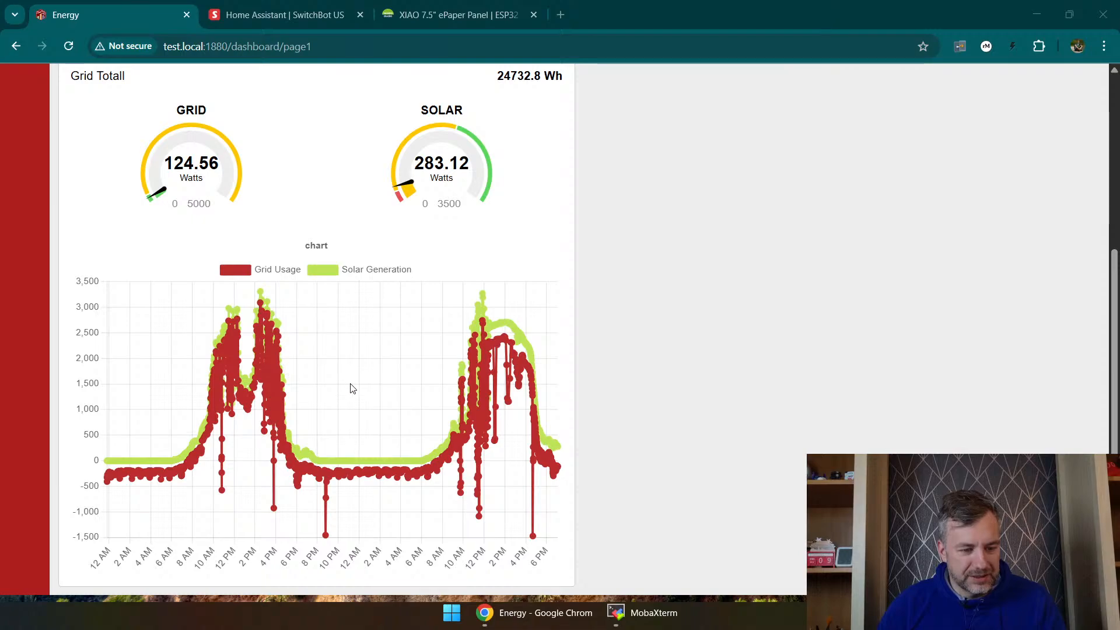
Step: Examine the solar and grid totals, the live gauges and the usage chart on the Energy dashboard
scroll(350, 388, up, 3)
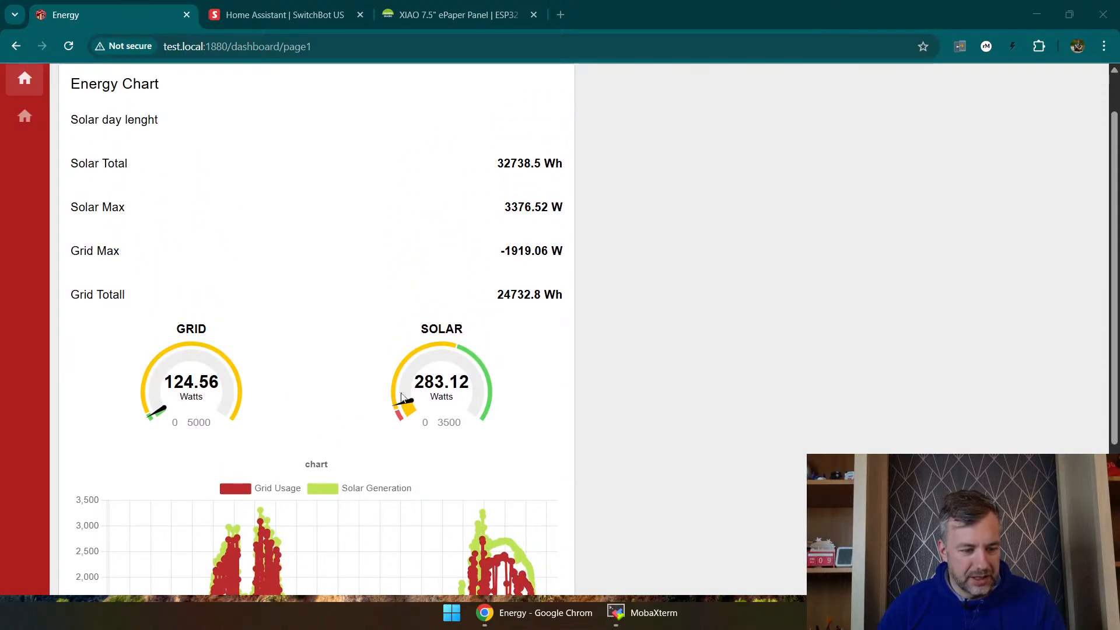
drag(443, 375, 418, 378)
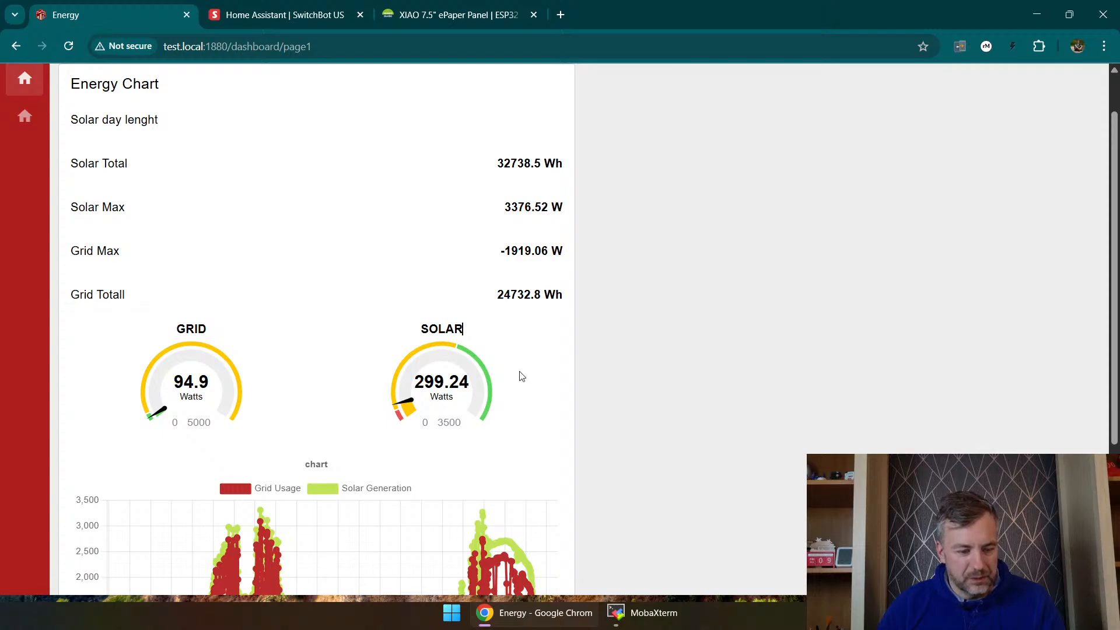
scroll(531, 375, down, 4)
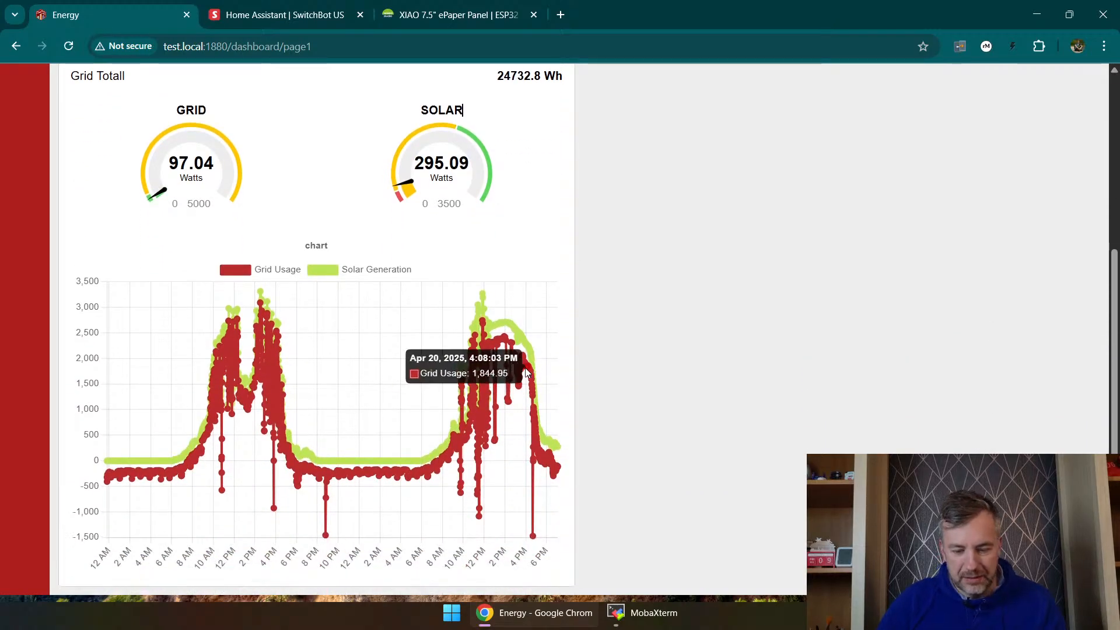
scroll(545, 320, up, 5)
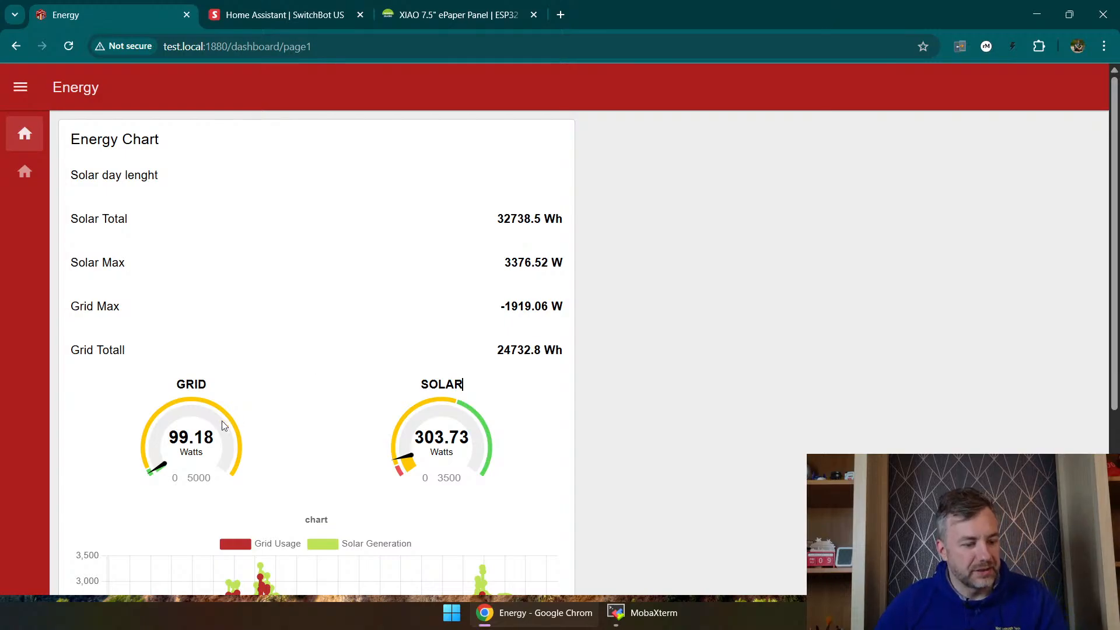
scroll(193, 350, down, 3)
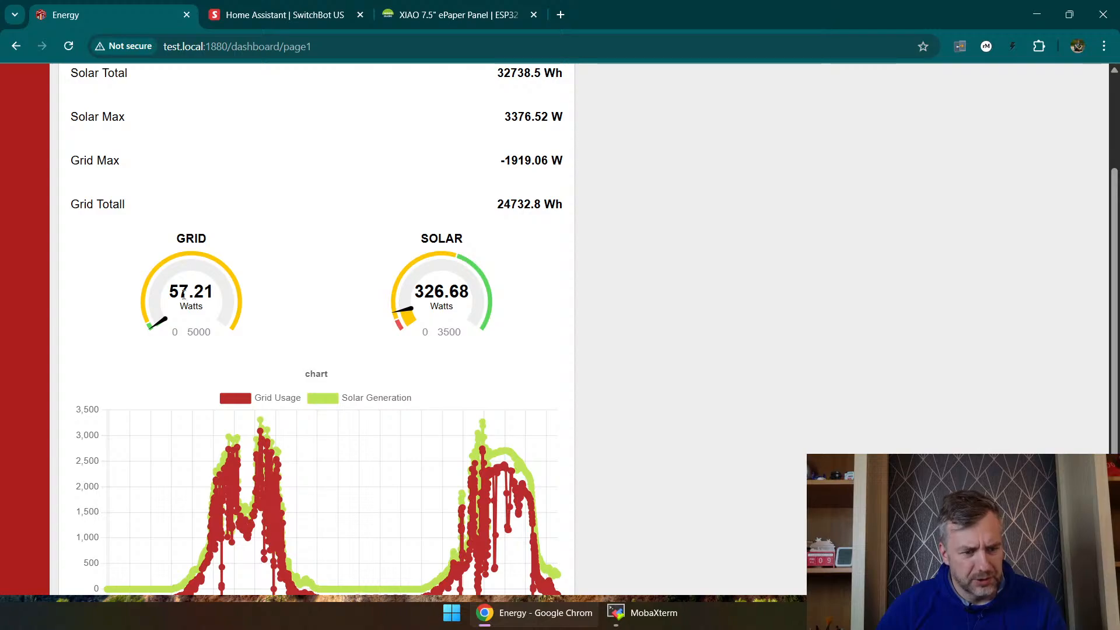
drag(178, 292, 172, 291)
click(785, 313)
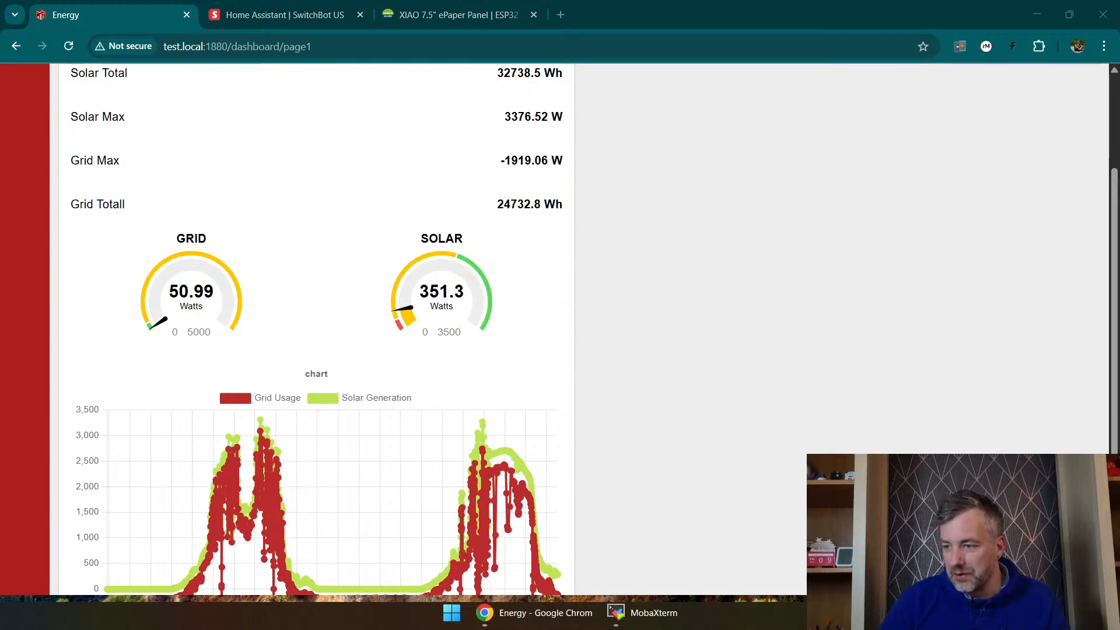
scroll(408, 207, up, 3)
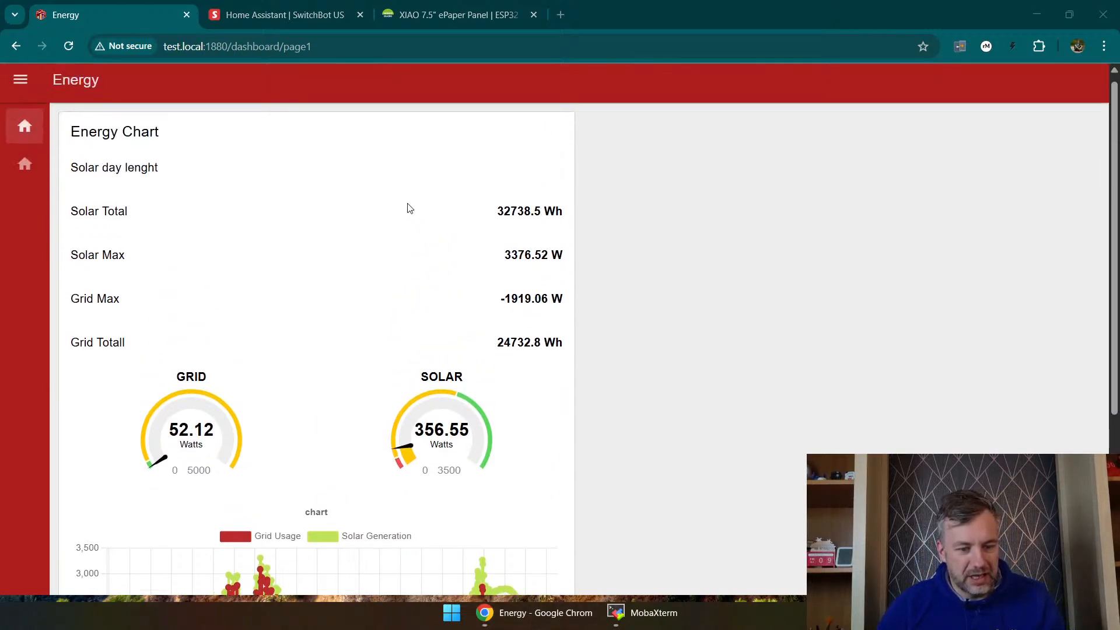
scroll(601, 286, down, 4)
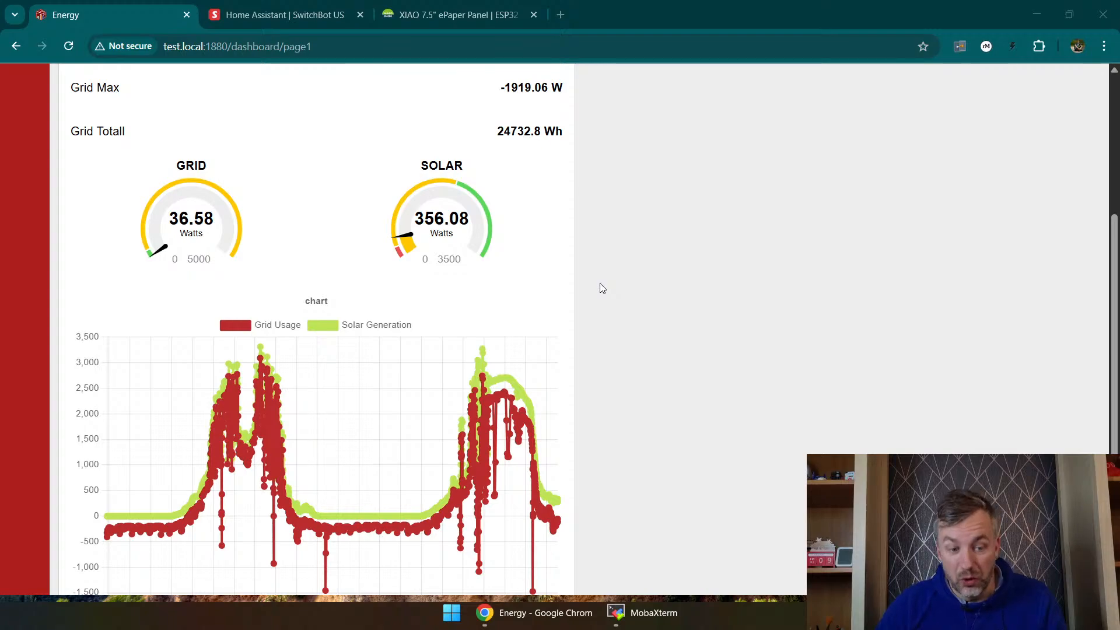
scroll(718, 300, up, 4)
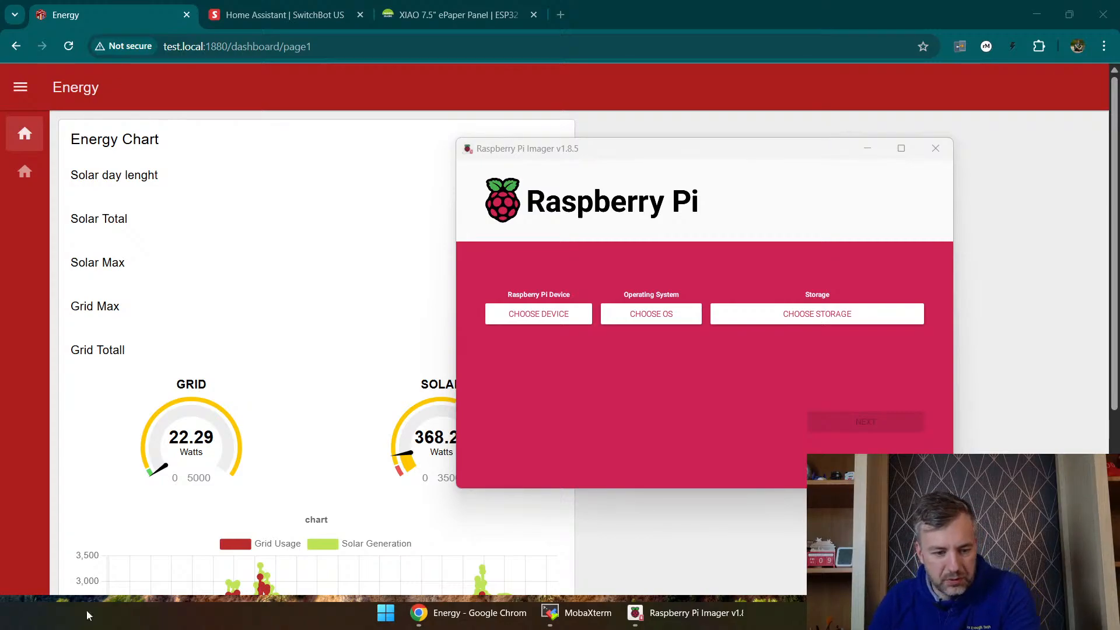
Step: In Raspberry Pi Imager, set the target device to Raspberry Pi 5 and open the operating system list
click(543, 314)
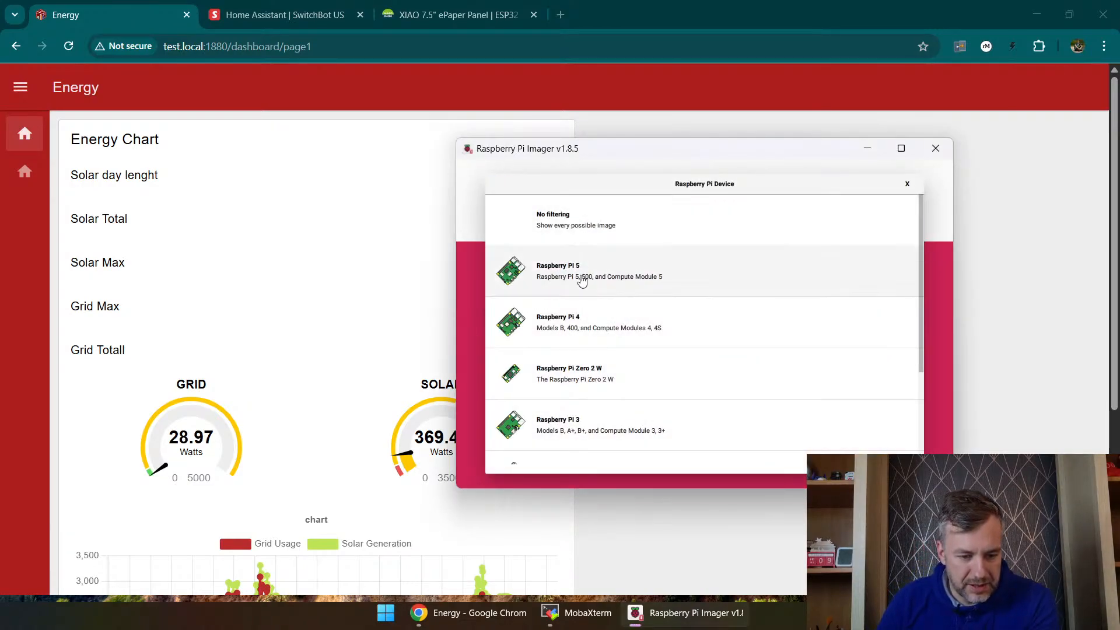
click(580, 273)
click(642, 315)
Step: Look through the general-purpose and other specific-purpose operating system categories for a home automation image
scroll(607, 280, down, 2)
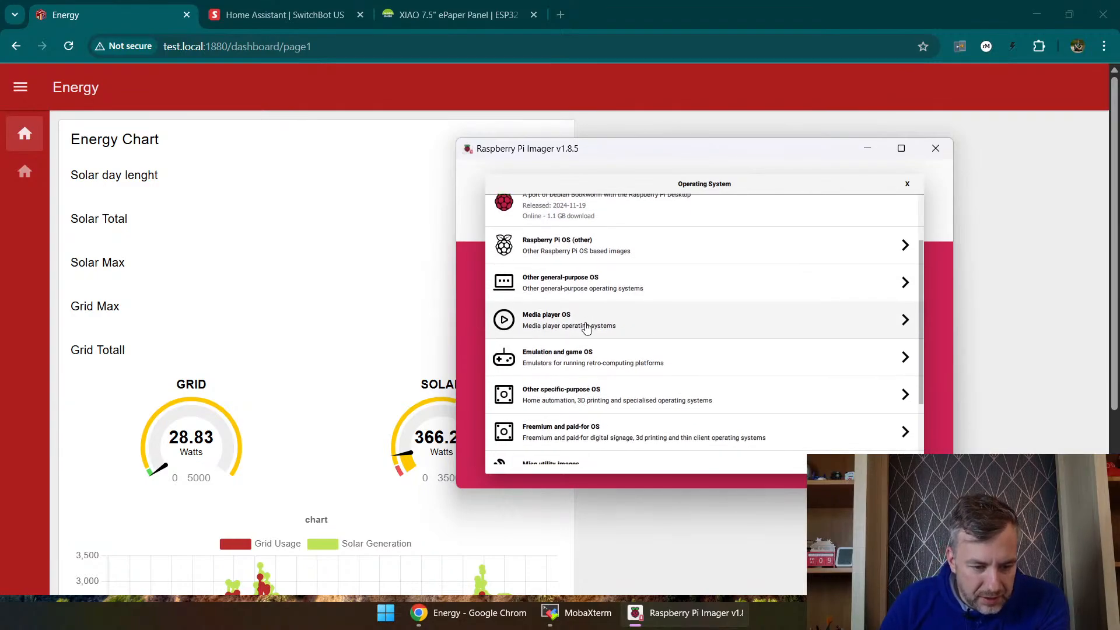
click(578, 283)
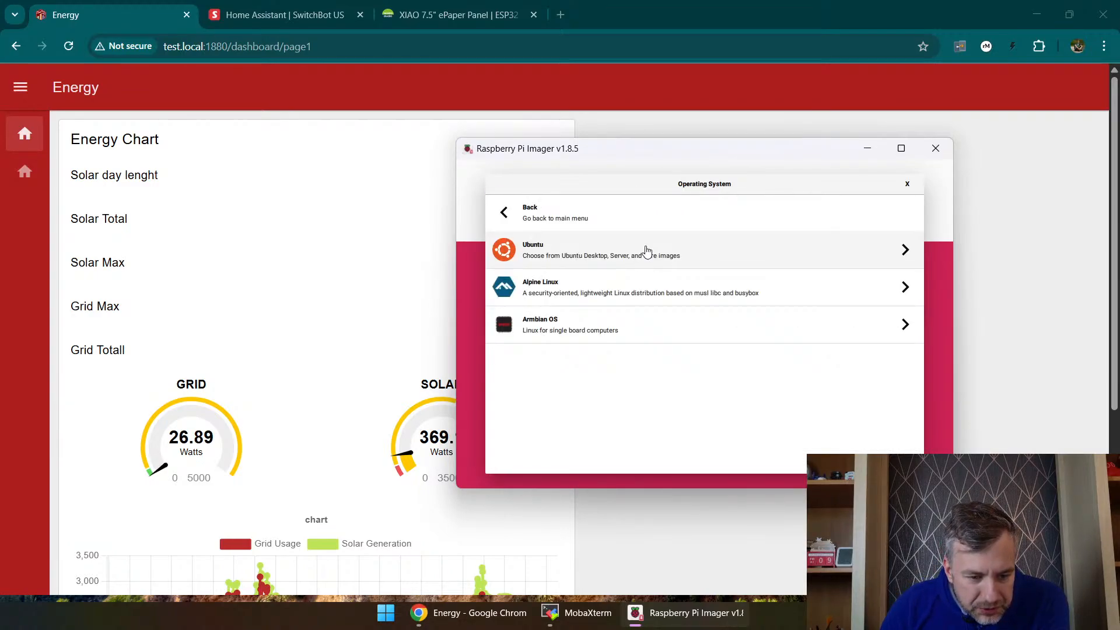
click(573, 217)
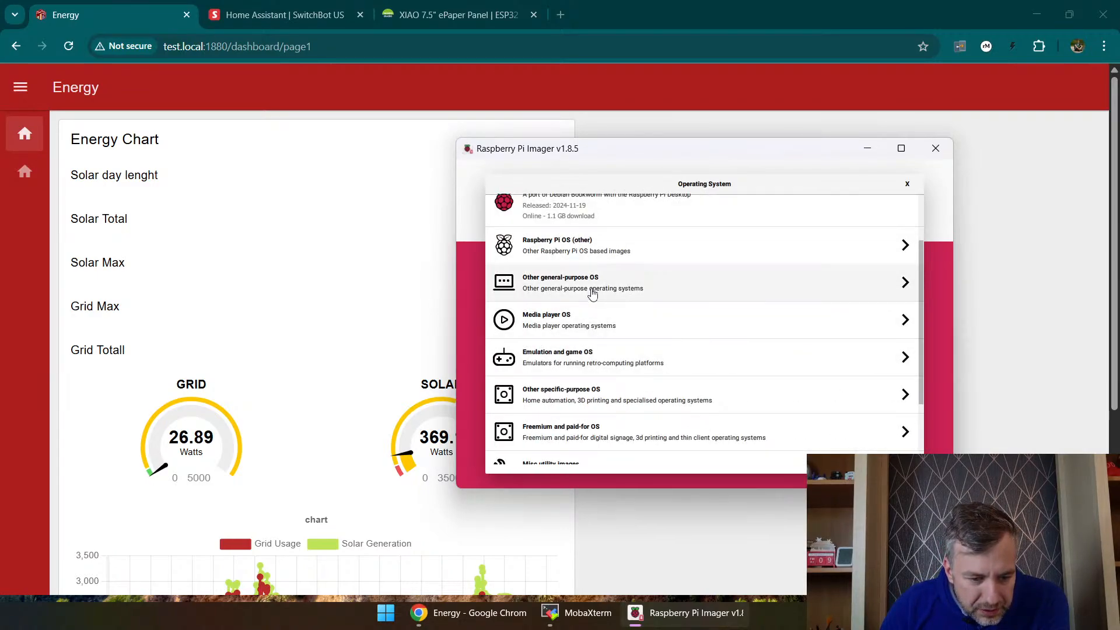
click(599, 399)
scroll(594, 286, down, 1)
scroll(594, 285, down, 3)
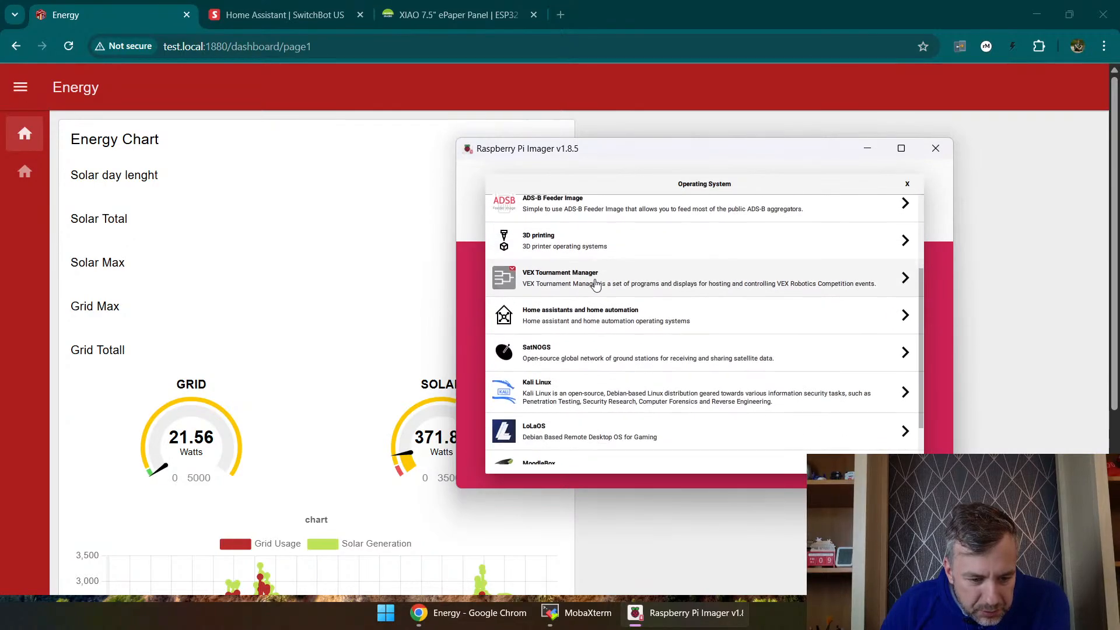
scroll(598, 426, up, 3)
scroll(601, 385, up, 2)
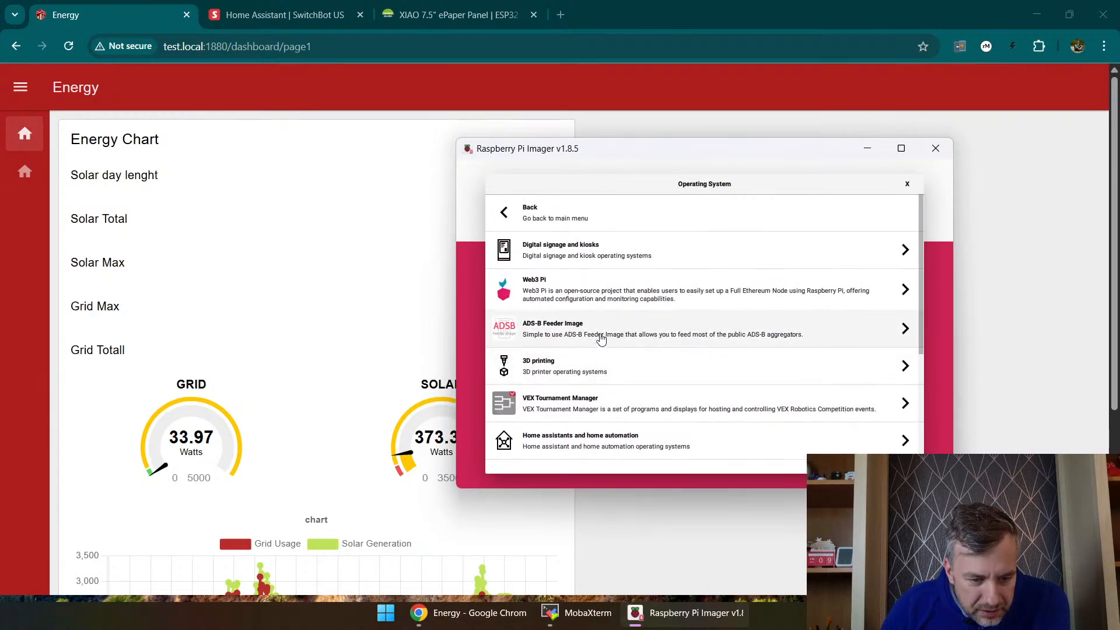
click(513, 212)
Step: Review the main operating system list, including the Raspberry Pi OS (other) and general-purpose categories
scroll(577, 350, down, 2)
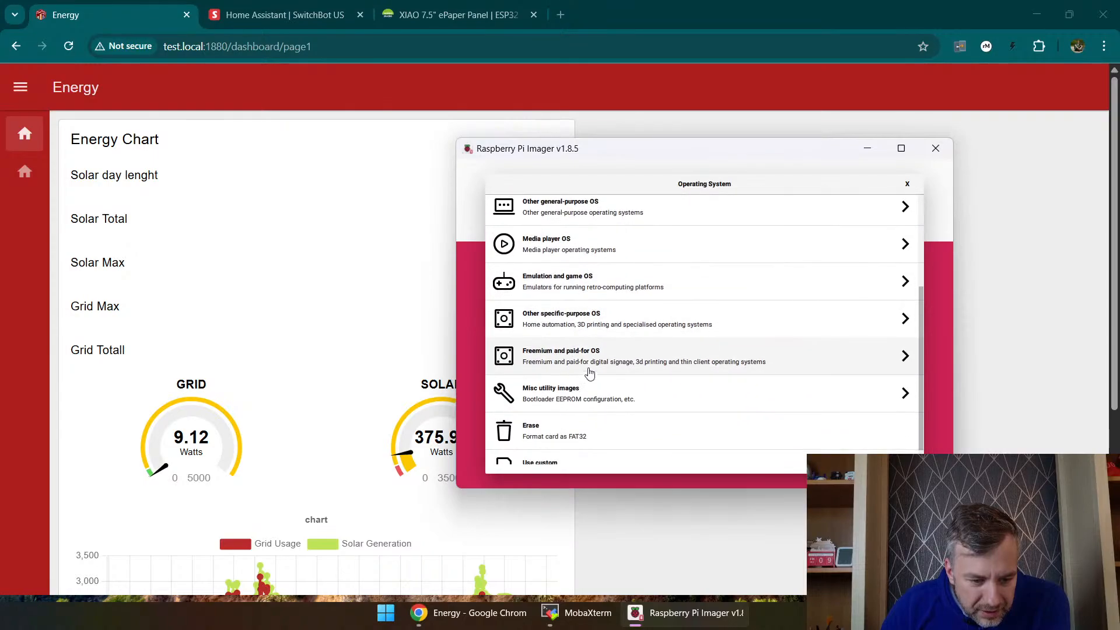
scroll(598, 351, down, 1)
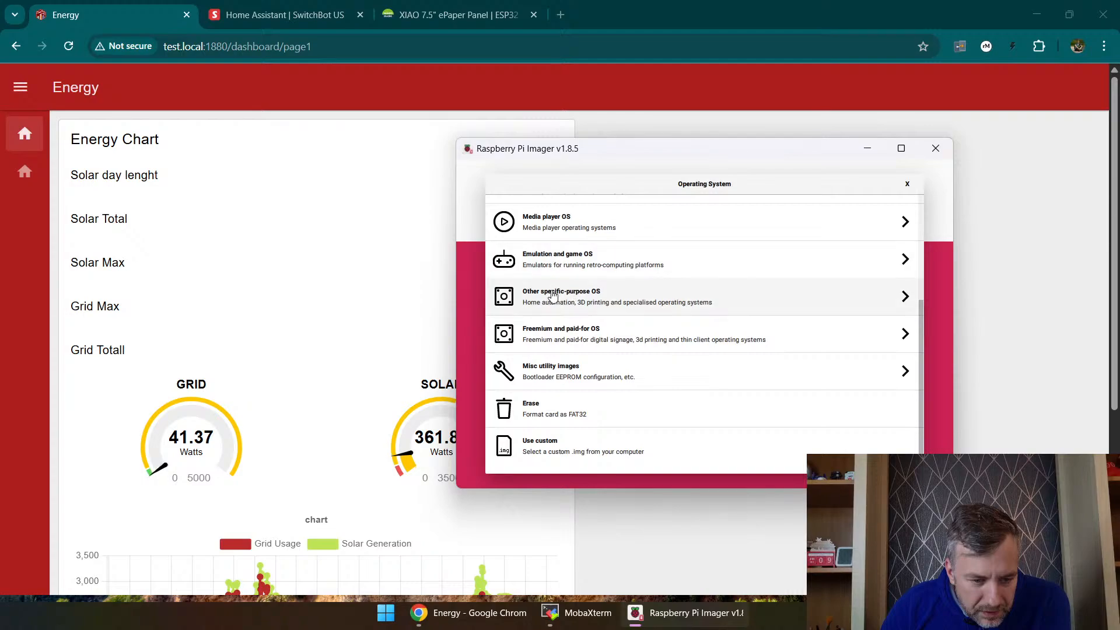
scroll(572, 301, up, 3)
scroll(562, 292, up, 1)
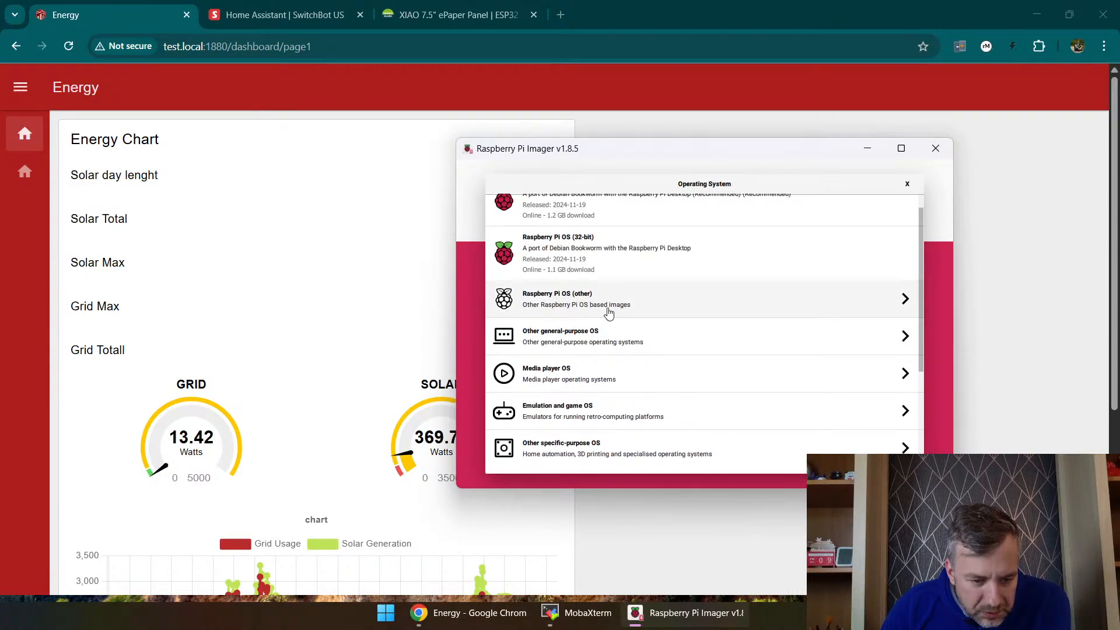
click(624, 302)
click(557, 291)
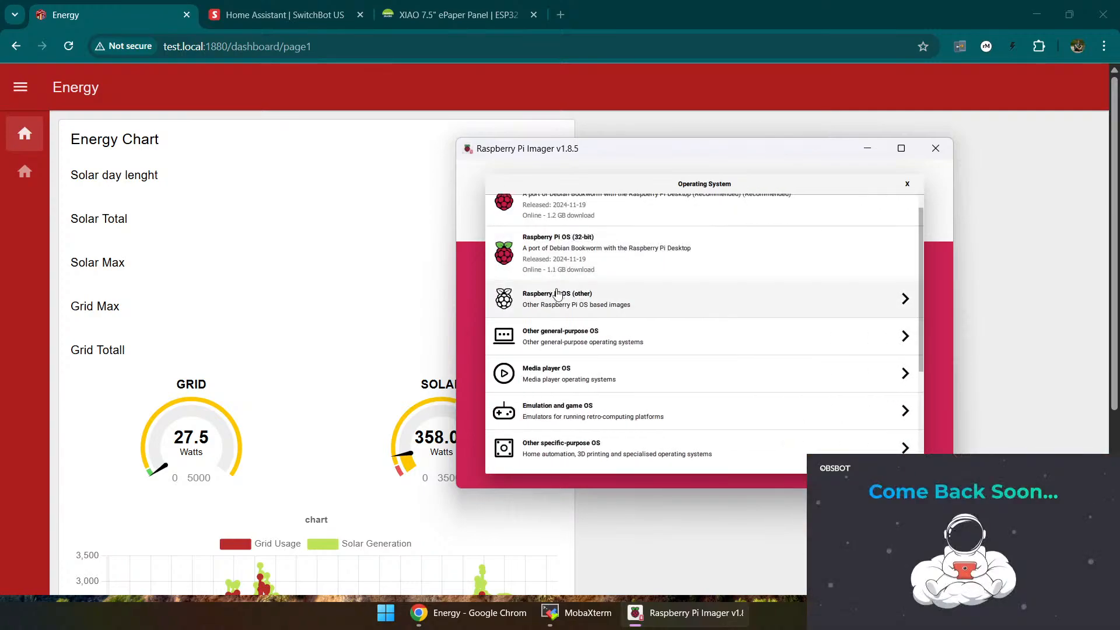
click(571, 343)
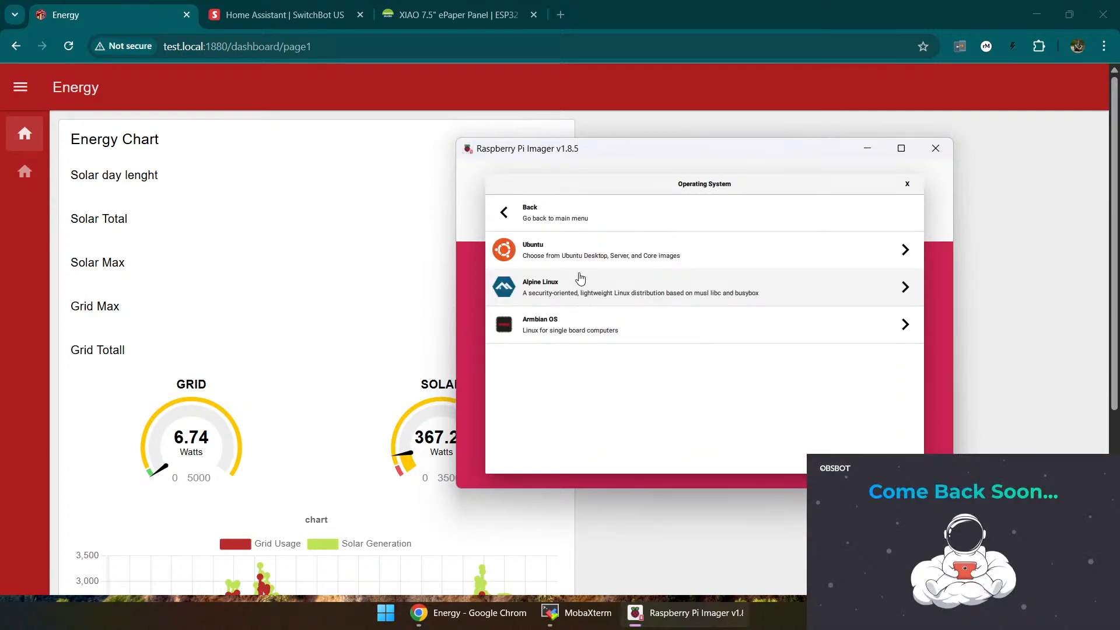
click(501, 211)
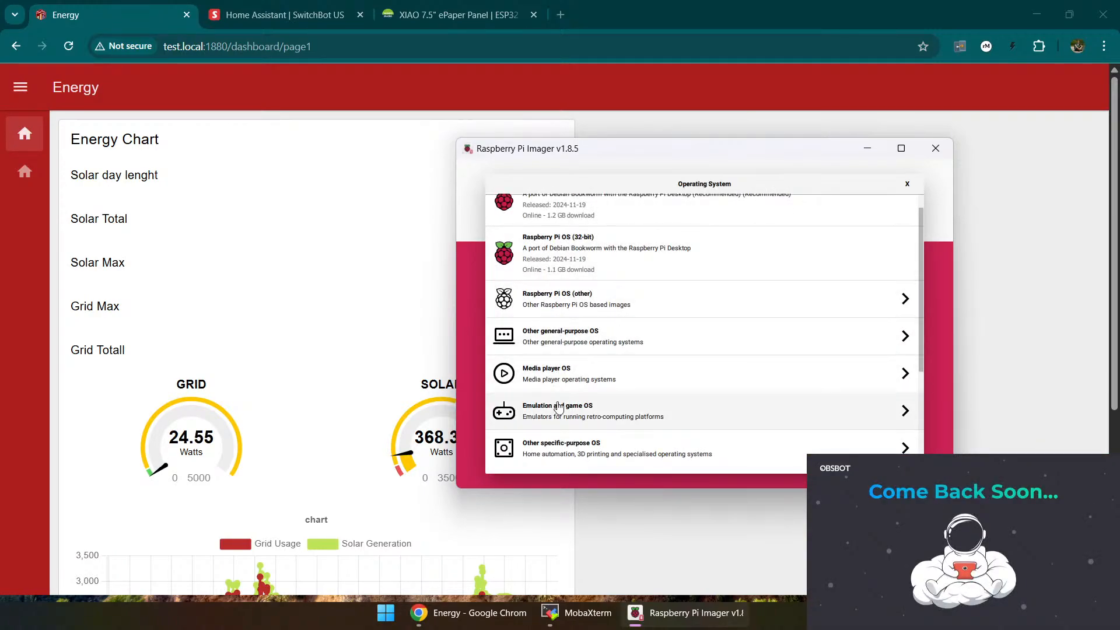
Step: Select Home Assistant OS 15.2 (RPi 5) from the home automation images among the specific-purpose systems
click(569, 448)
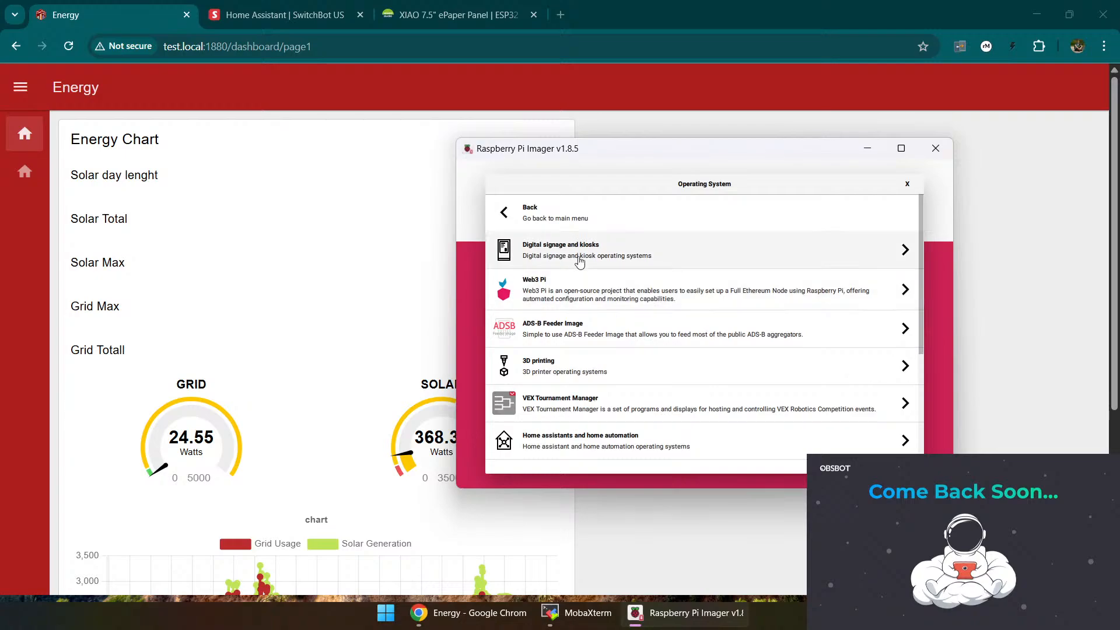
scroll(608, 340, down, 5)
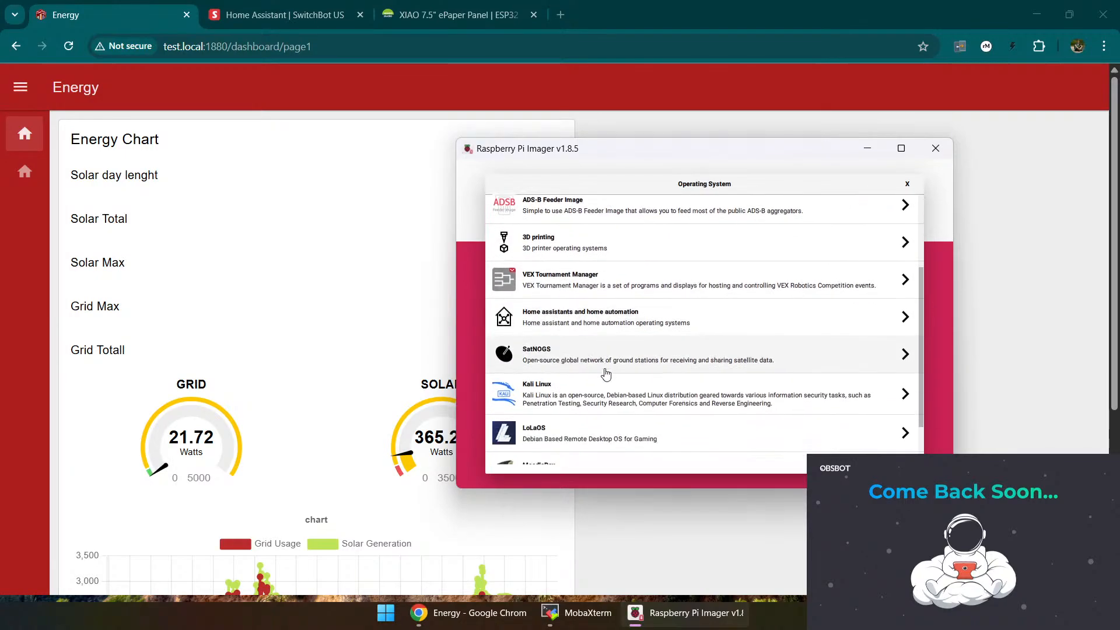
click(602, 284)
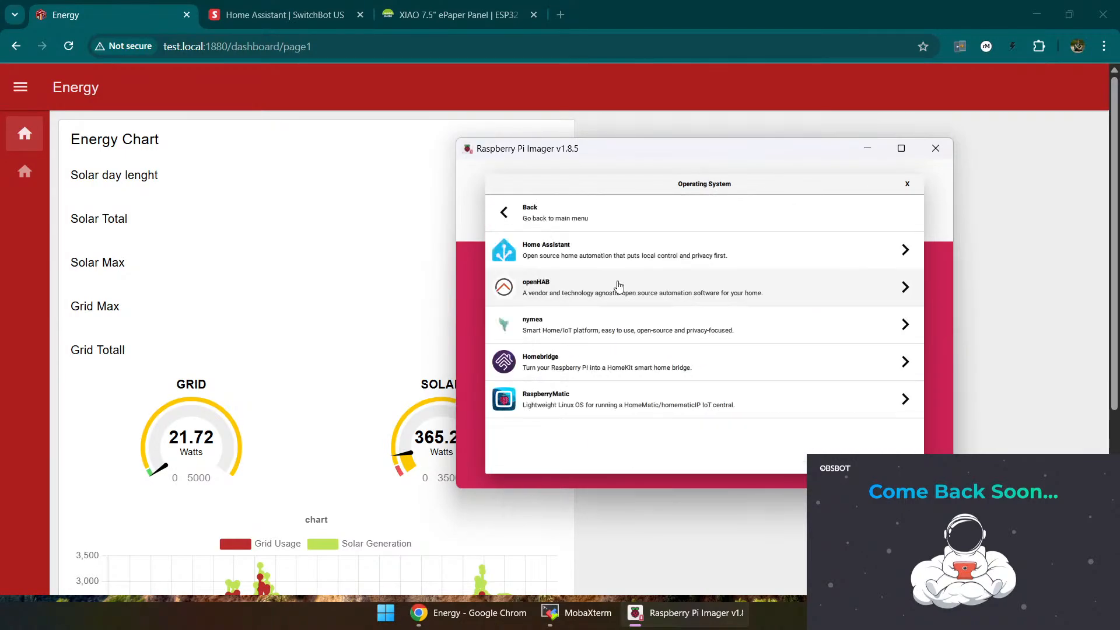
click(607, 254)
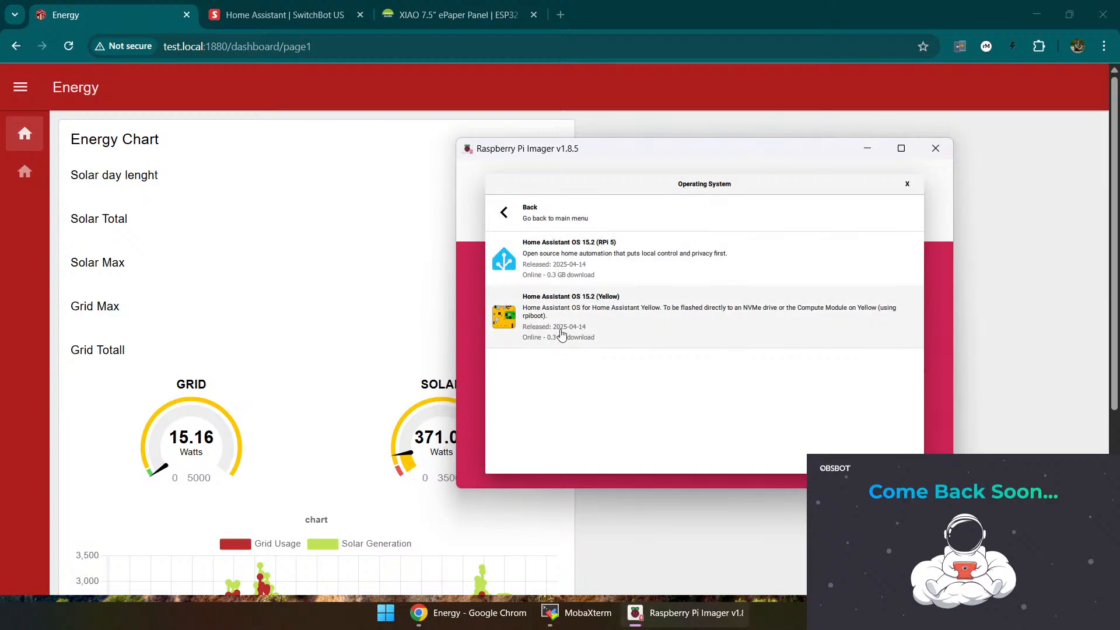
click(593, 257)
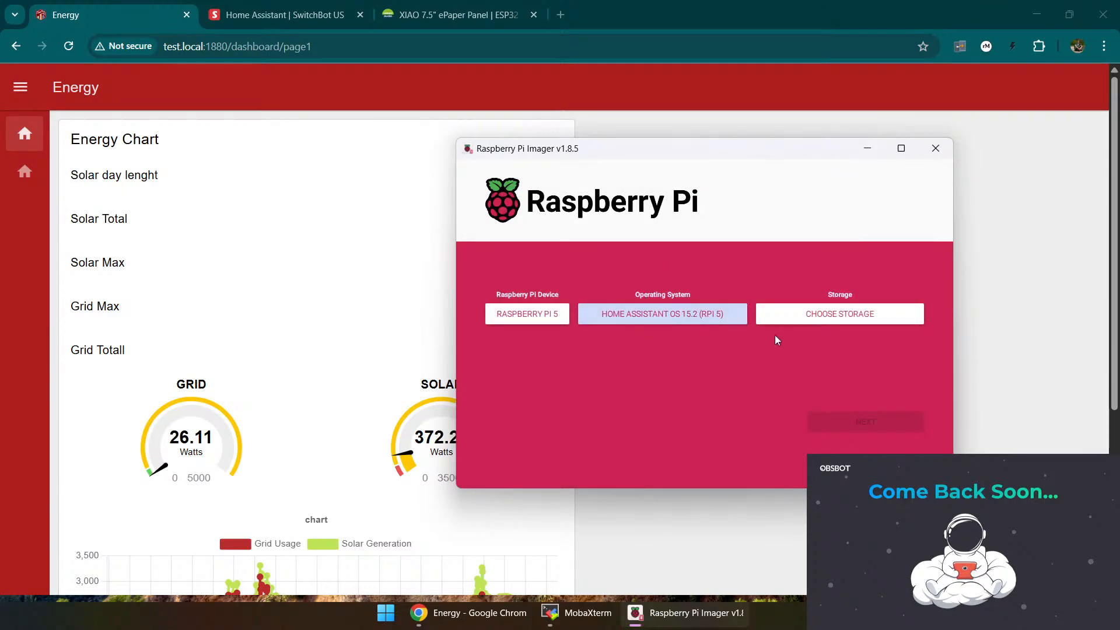
Step: Choose the 8.0 GB SDHC SCSI Disk Device as storage and start writing the image, accepting erasure of its data
click(834, 315)
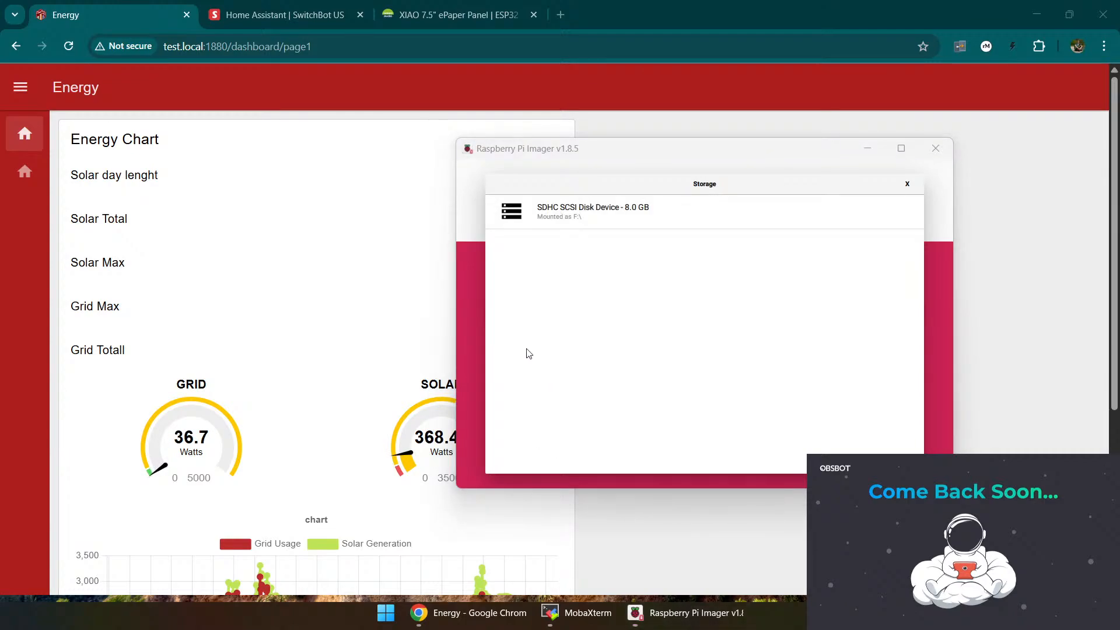
click(590, 220)
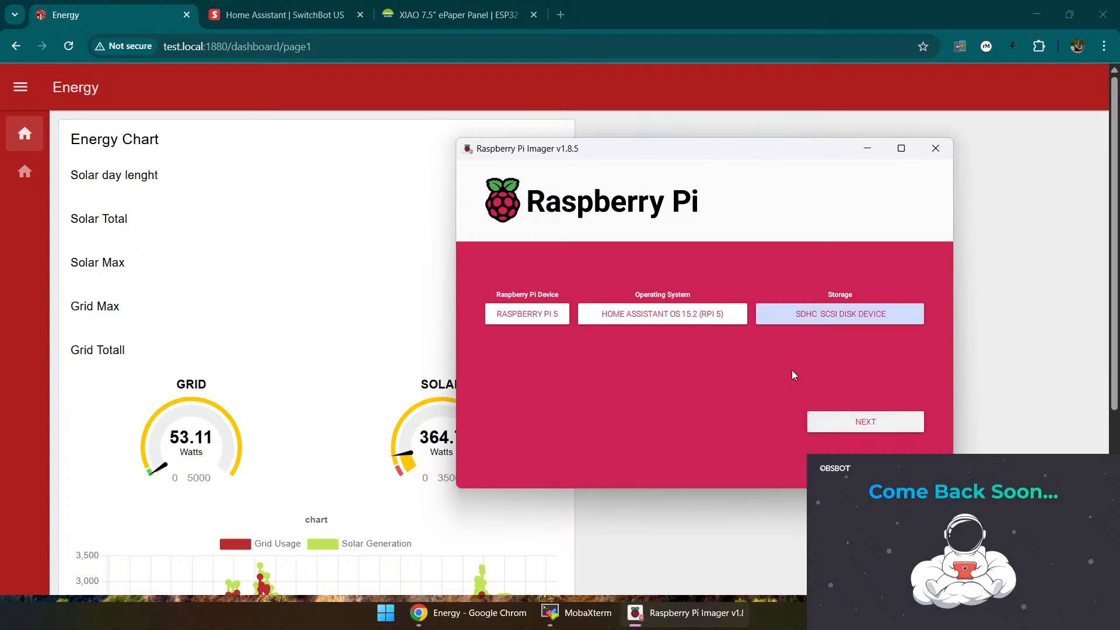
click(853, 419)
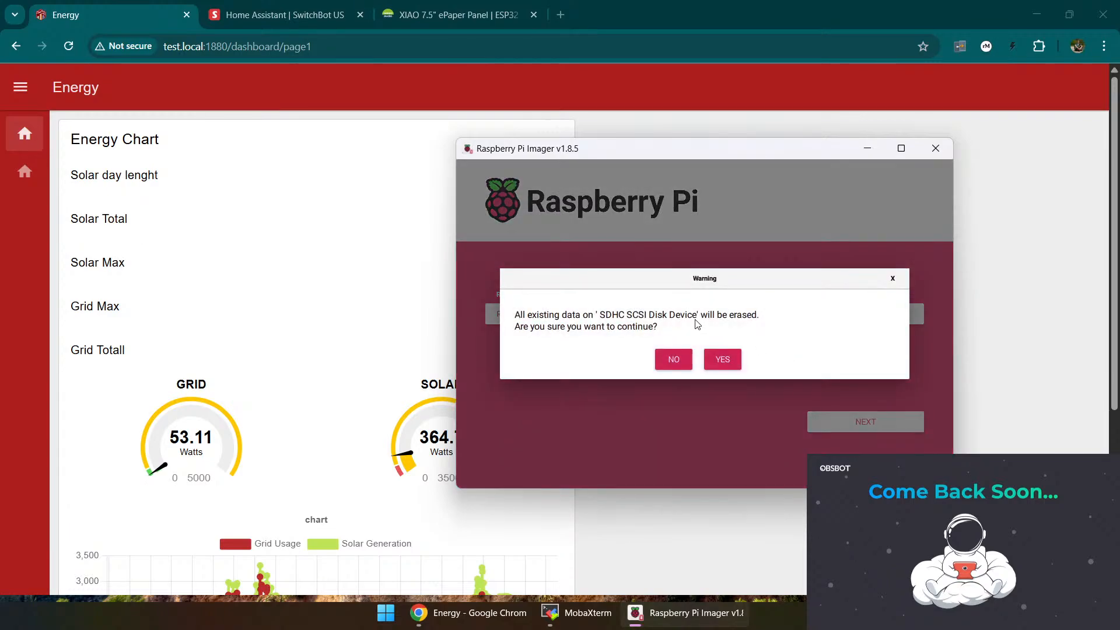
click(729, 361)
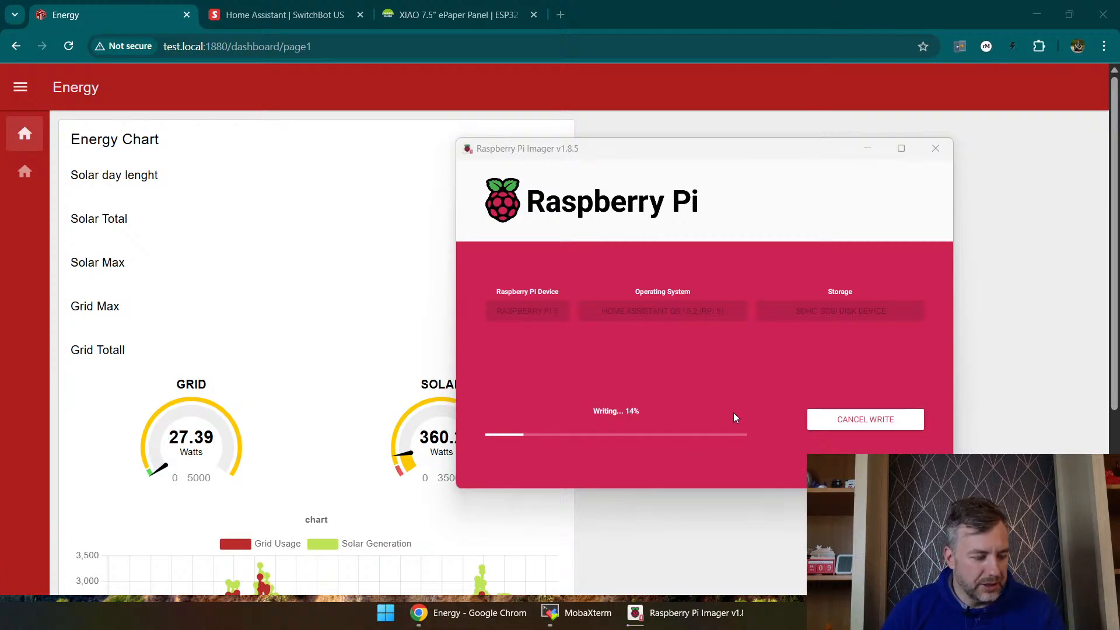
mouse_move(572, 625)
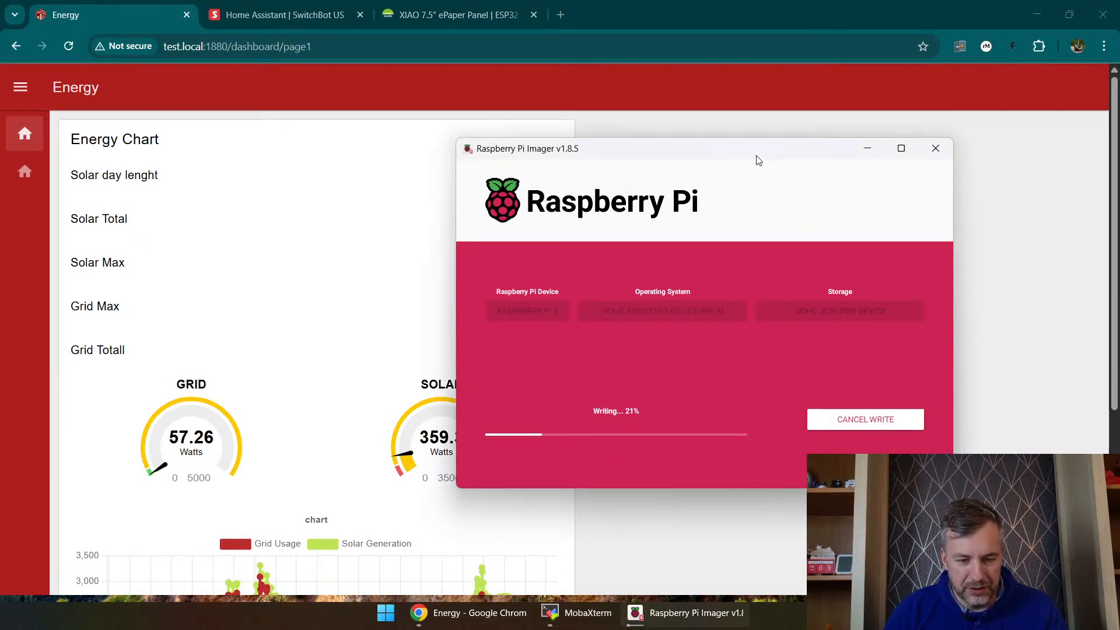
drag(754, 154, 633, 117)
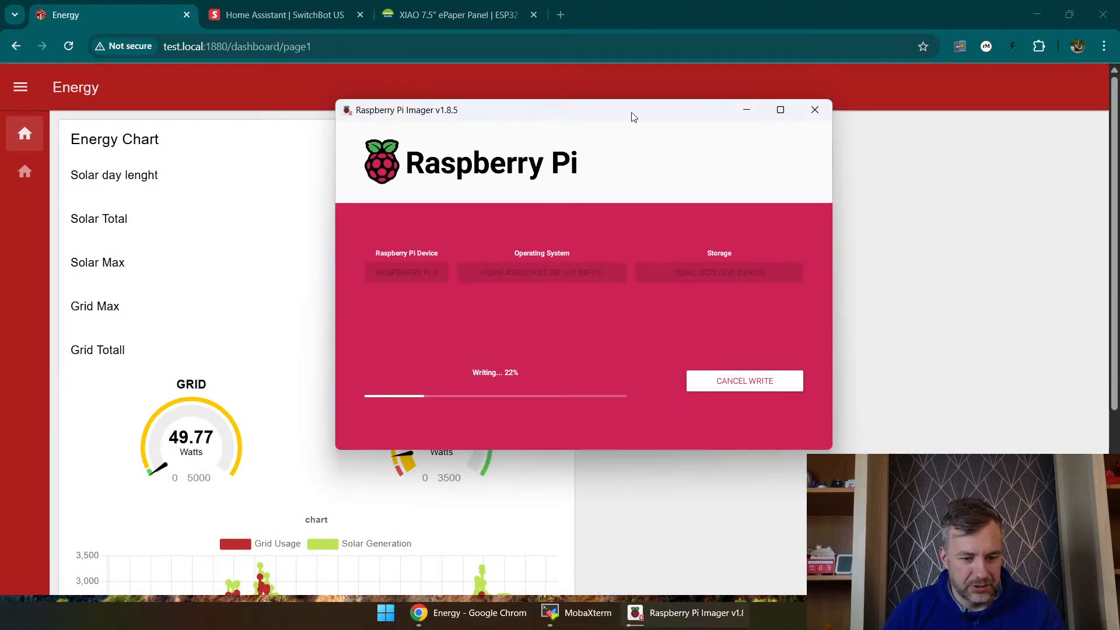
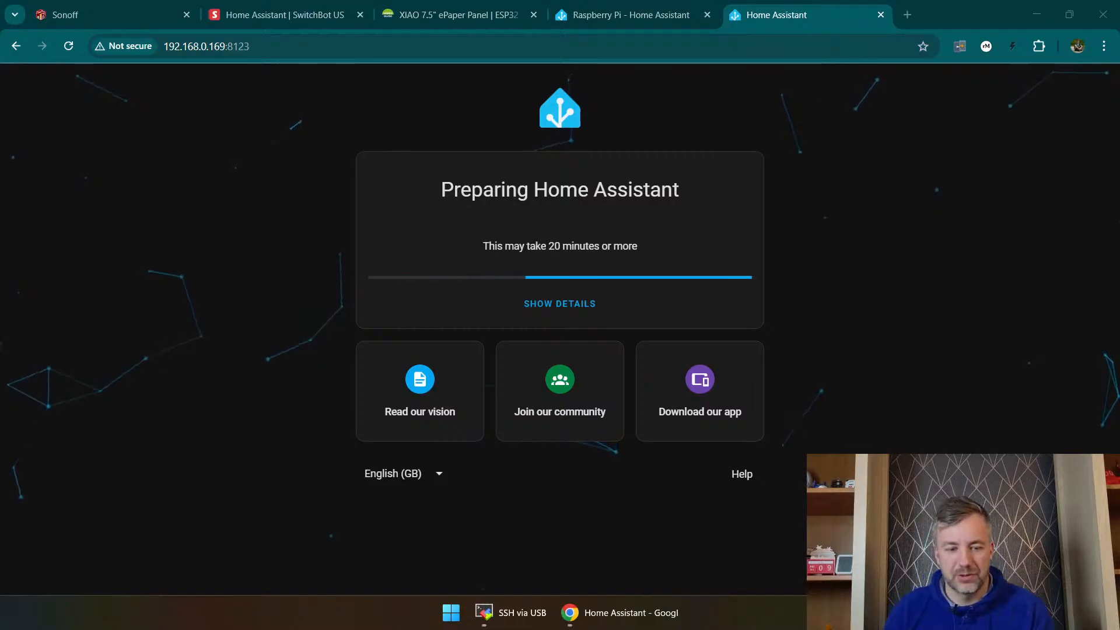
Step: Examine the Sonoff and Energy dashboard pages, including the temperature chart, the grid and solar gauges and the energy usage chart
click(256, 12)
click(121, 17)
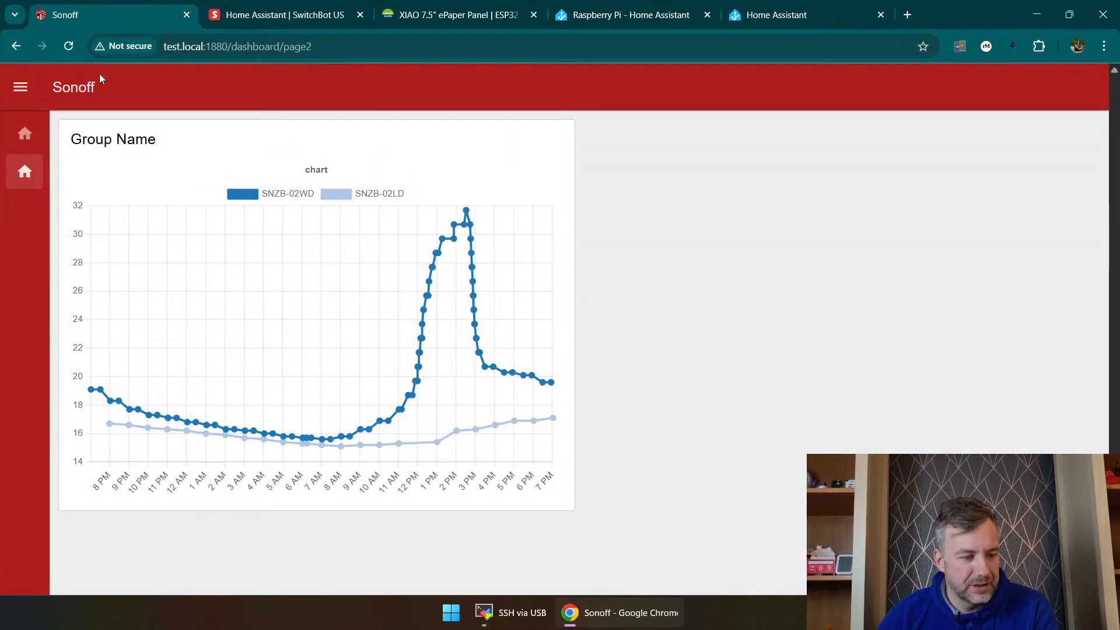
click(24, 136)
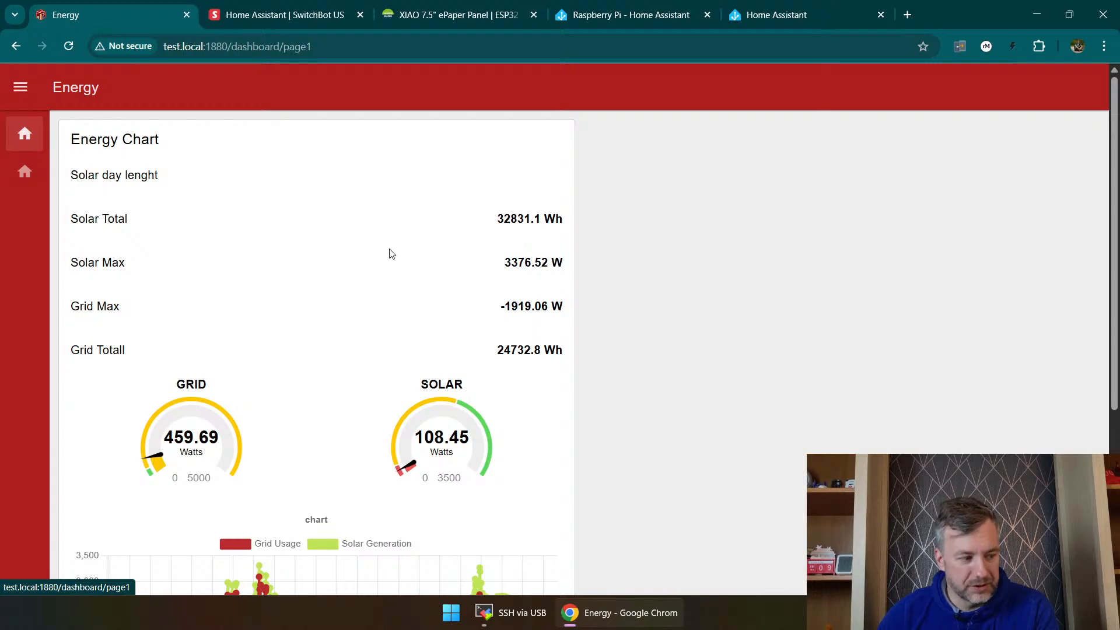
scroll(470, 345, down, 5)
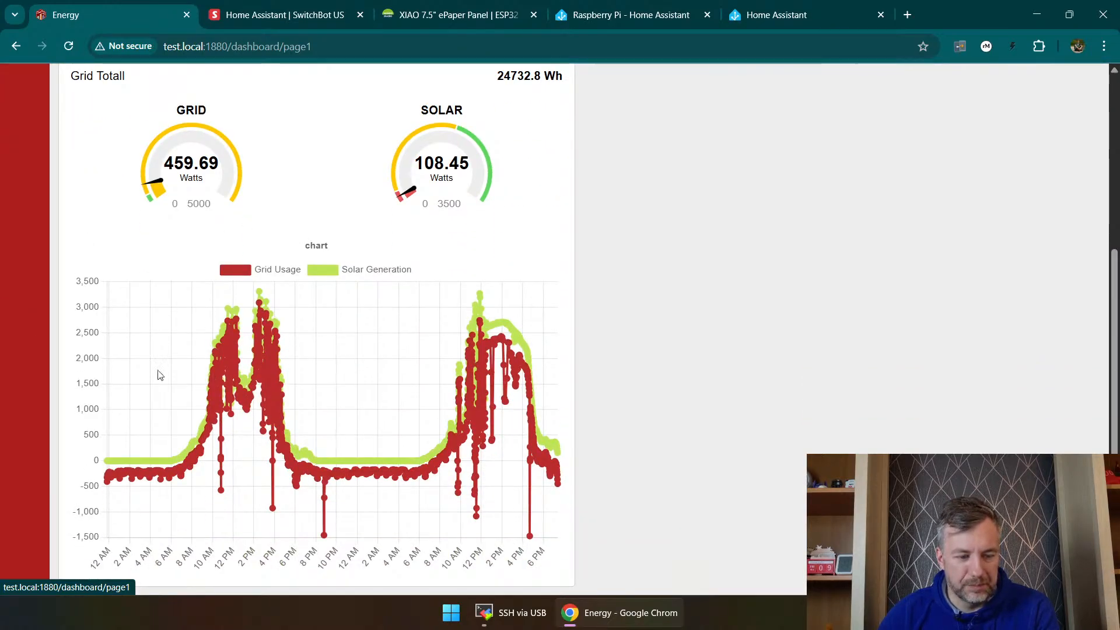
scroll(543, 192, up, 4)
scroll(519, 196, down, 4)
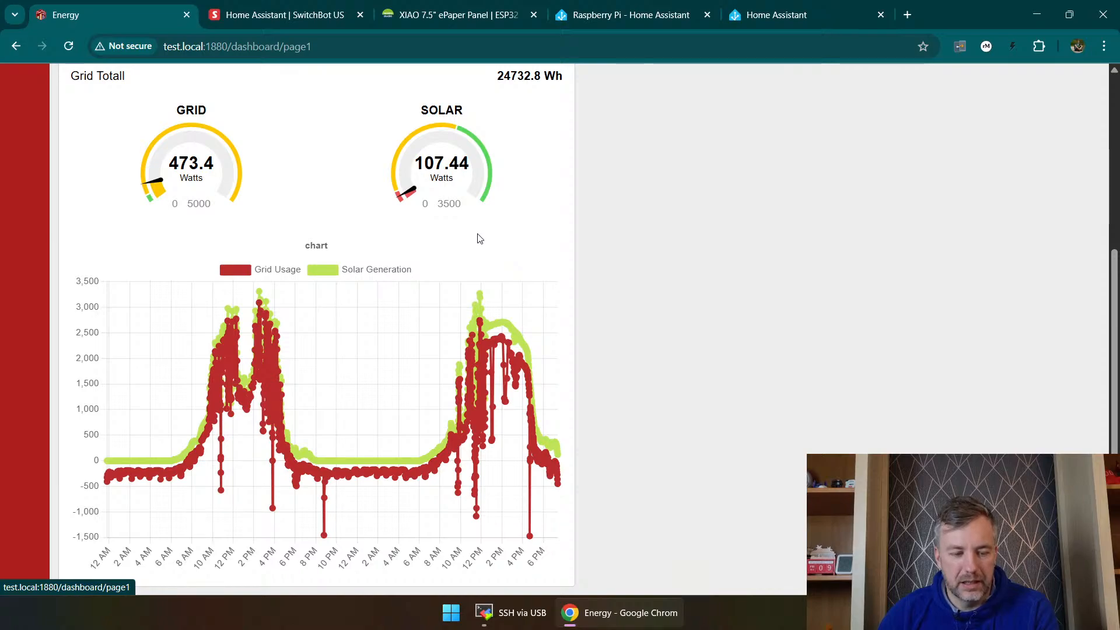
scroll(480, 238, up, 4)
scroll(538, 312, down, 4)
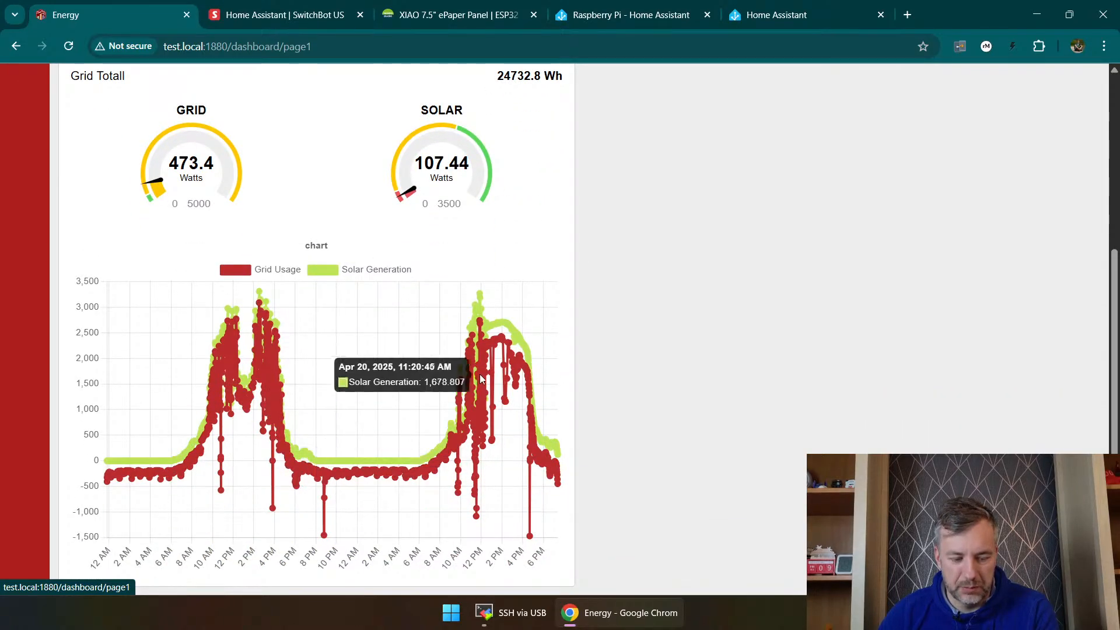
scroll(376, 296, up, 5)
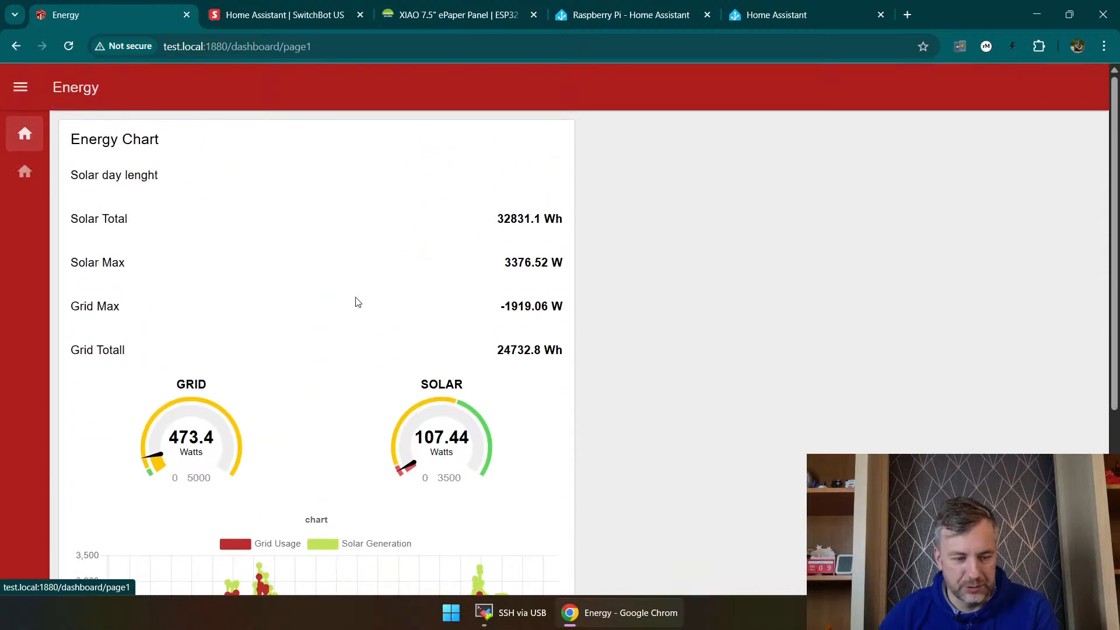
scroll(629, 295, down, 5)
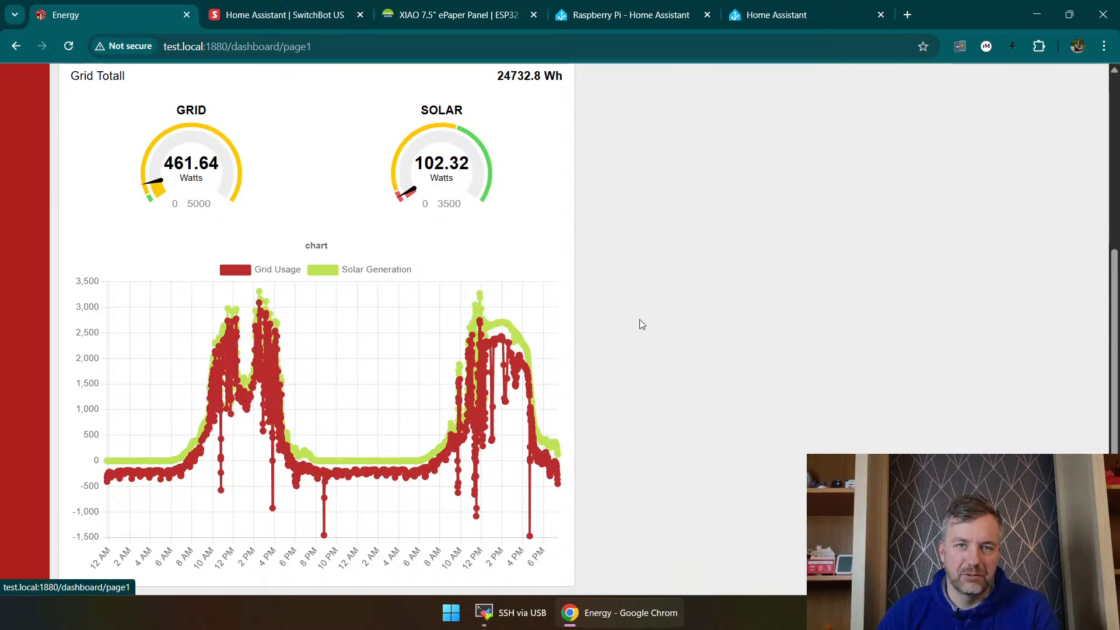
Step: Return to the Home Assistant preparation page, show the setup details and read the supervisor log
click(782, 12)
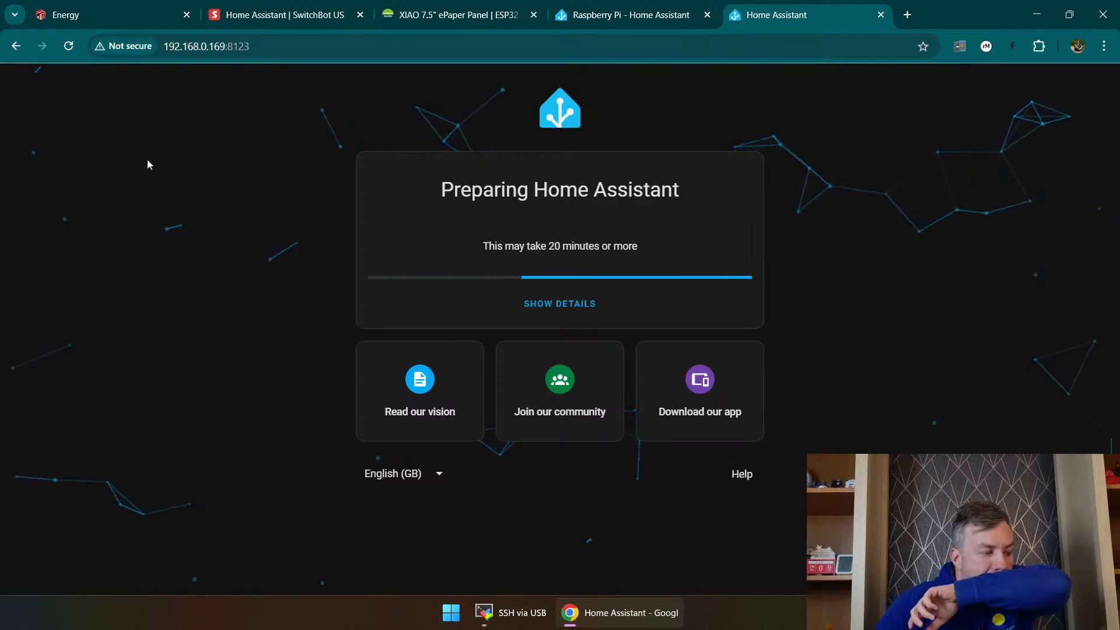
click(578, 304)
scroll(599, 317, down, 1)
scroll(600, 316, down, 1)
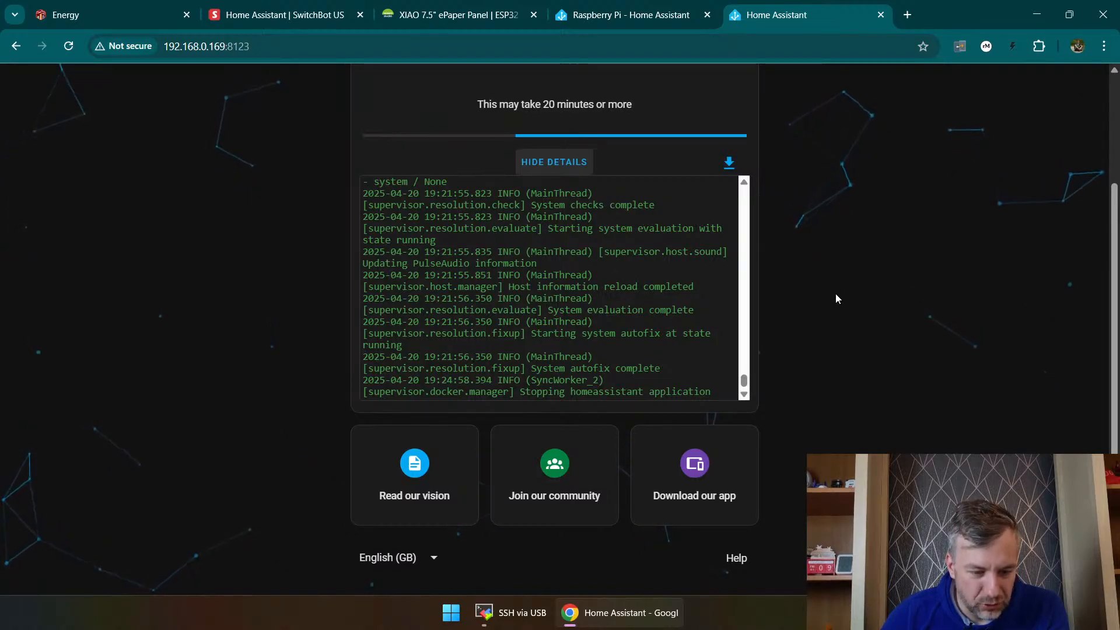
scroll(802, 222, up, 2)
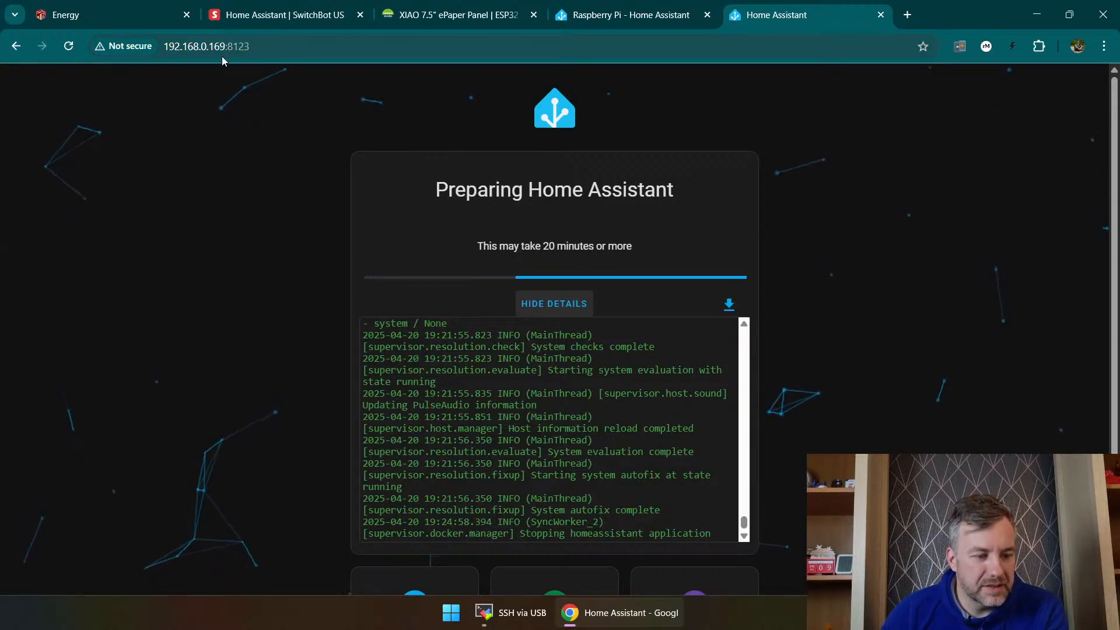
Step: Try to open Home Assistant by host name, using the homeassistant:8123 link in the Raspberry Pi installation guide
drag(226, 46, 98, 49)
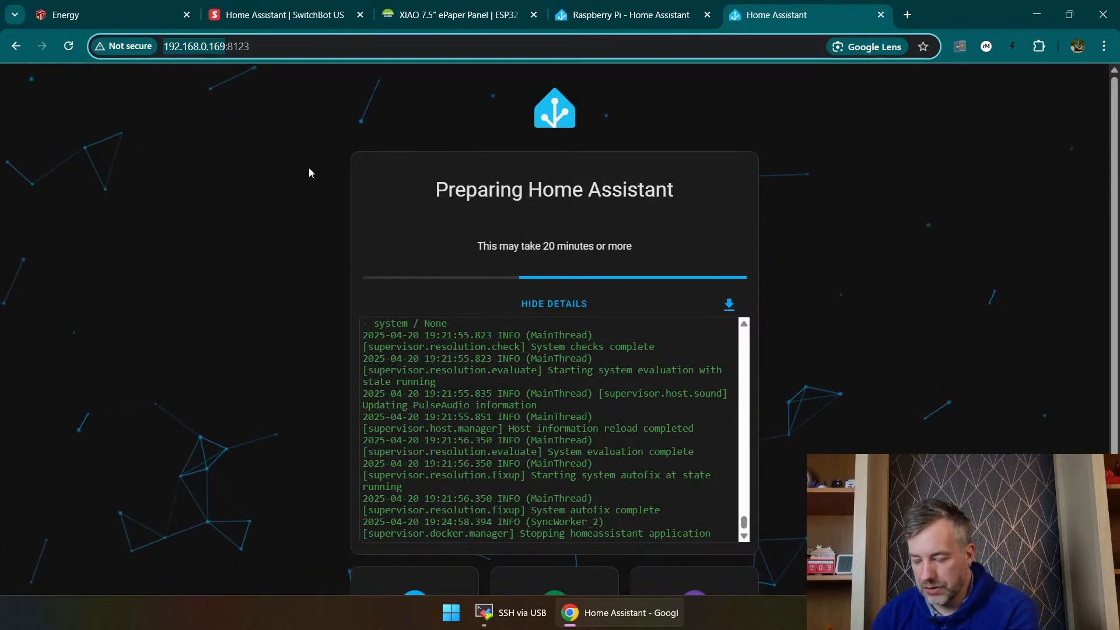
text(home)
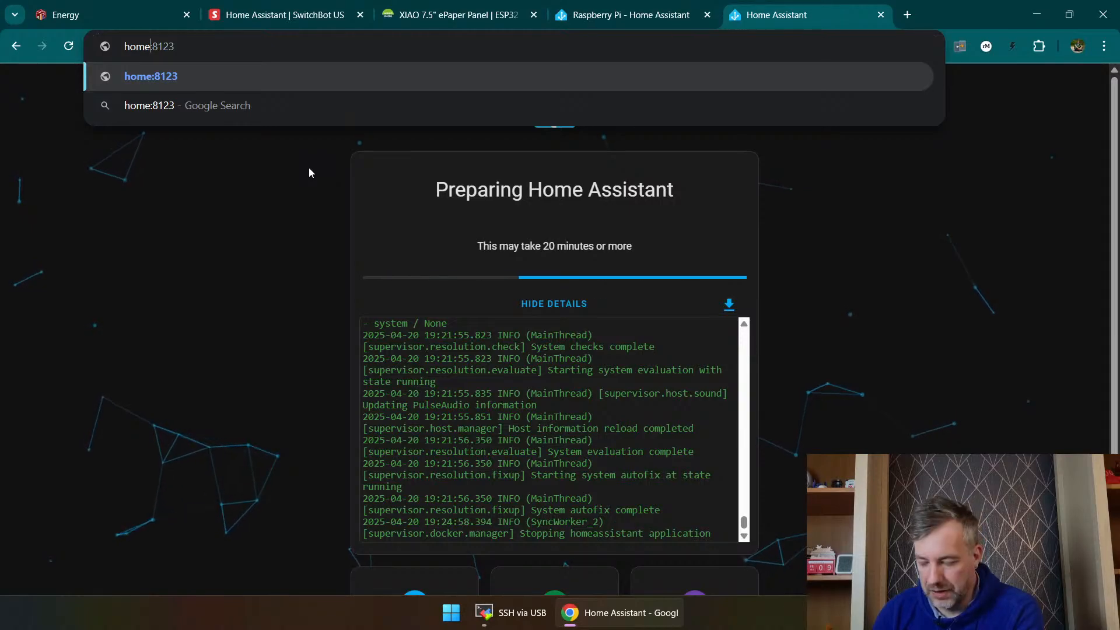
click(624, 15)
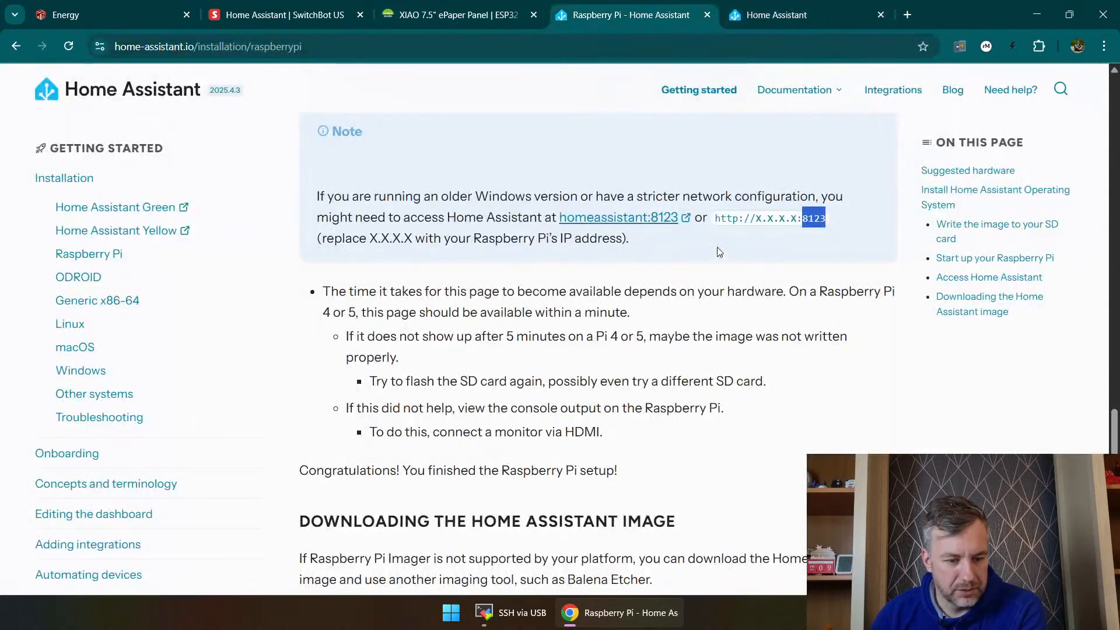
click(689, 218)
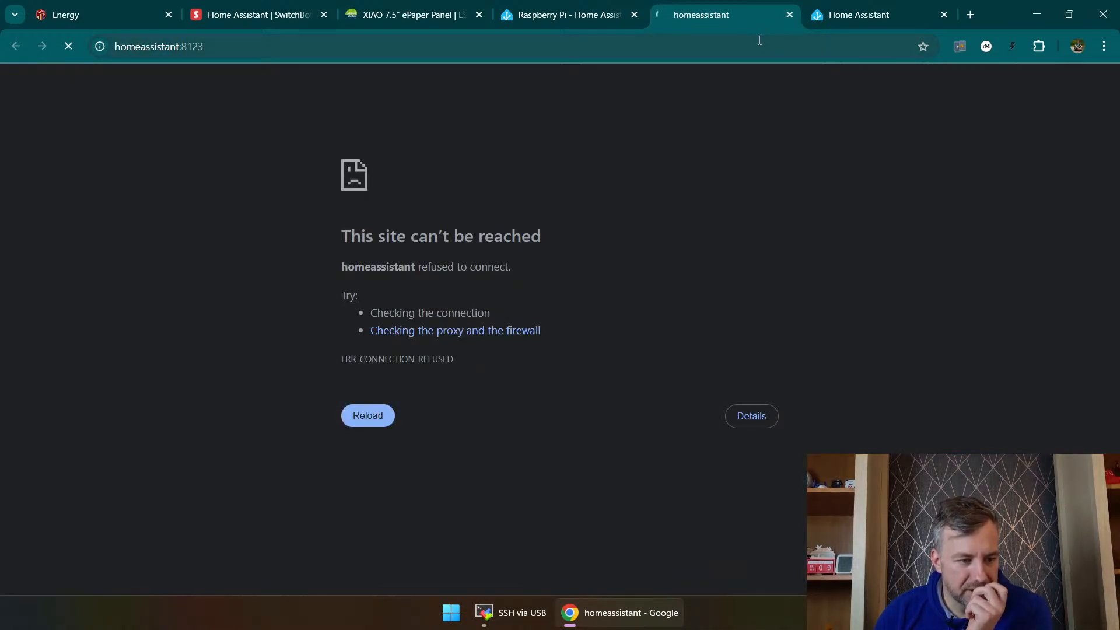
click(790, 15)
click(723, 18)
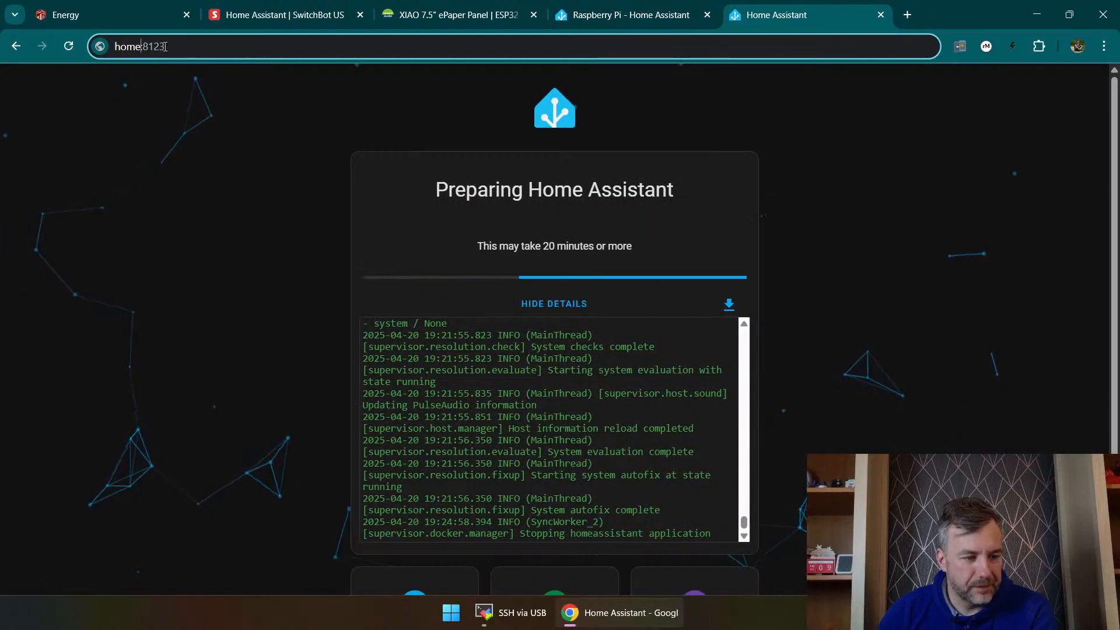
click(108, 121)
click(182, 47)
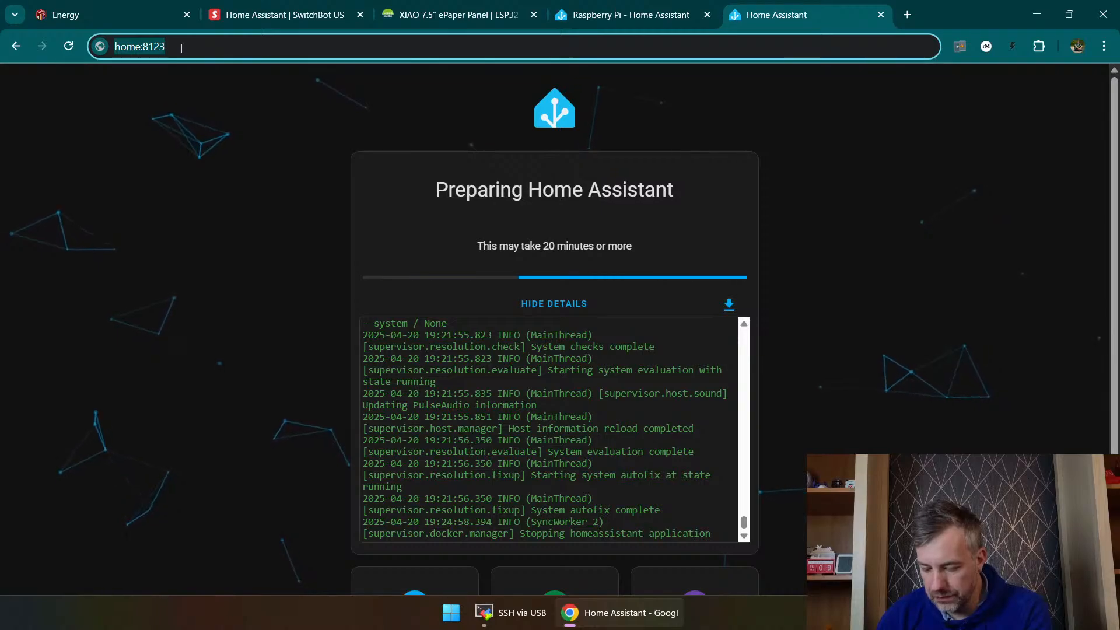
click(173, 128)
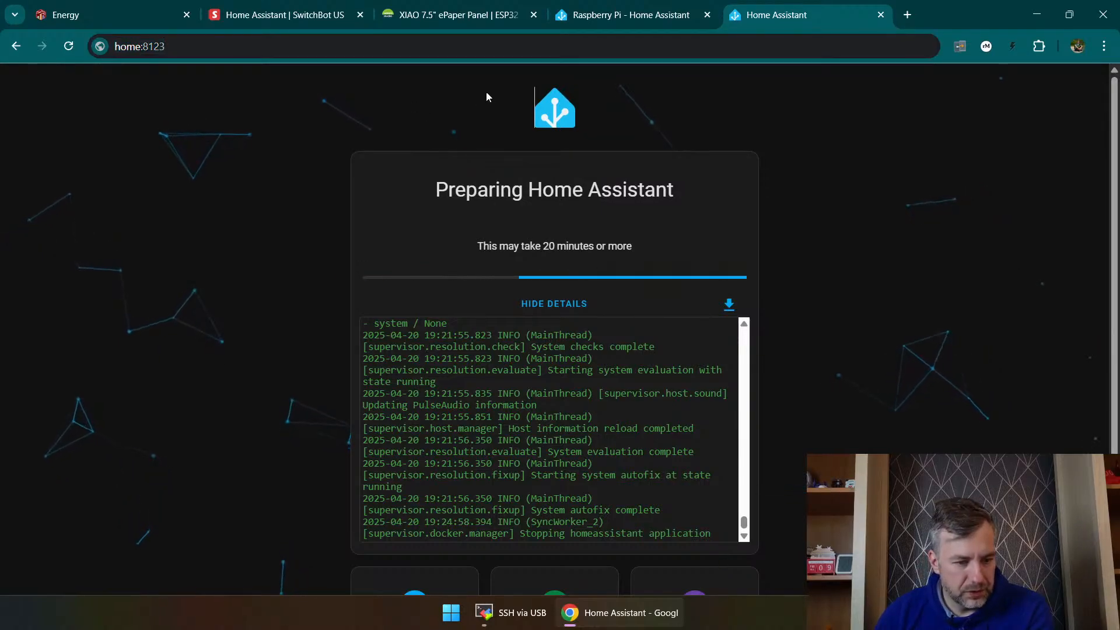
Step: Check the setup progress and the log section while Home Assistant finishes preparing
scroll(565, 111, down, 2)
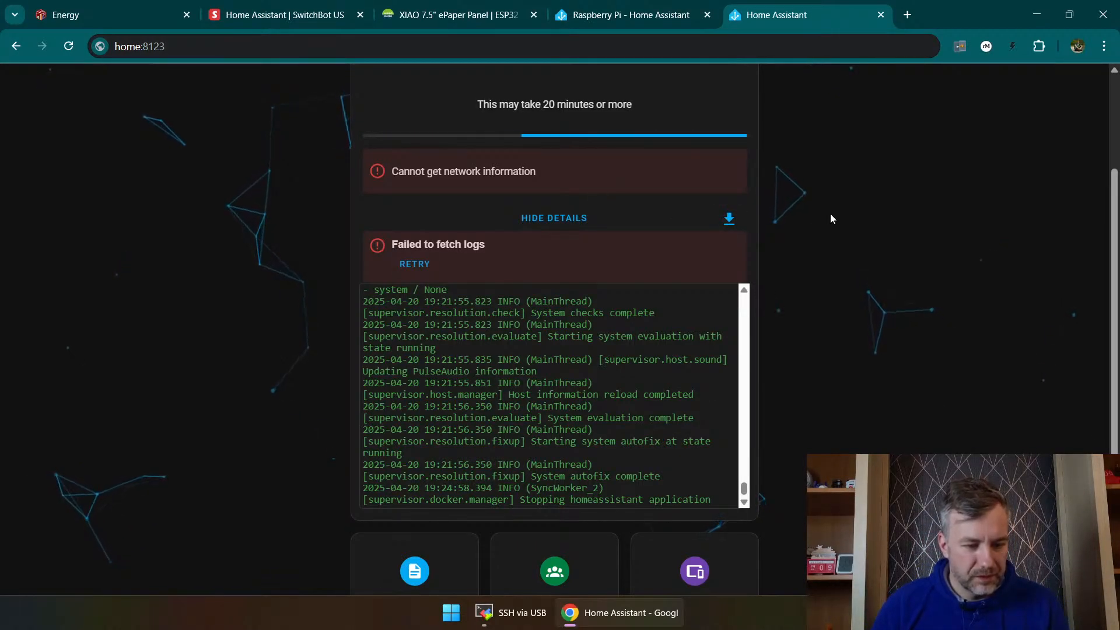
scroll(823, 234, down, 2)
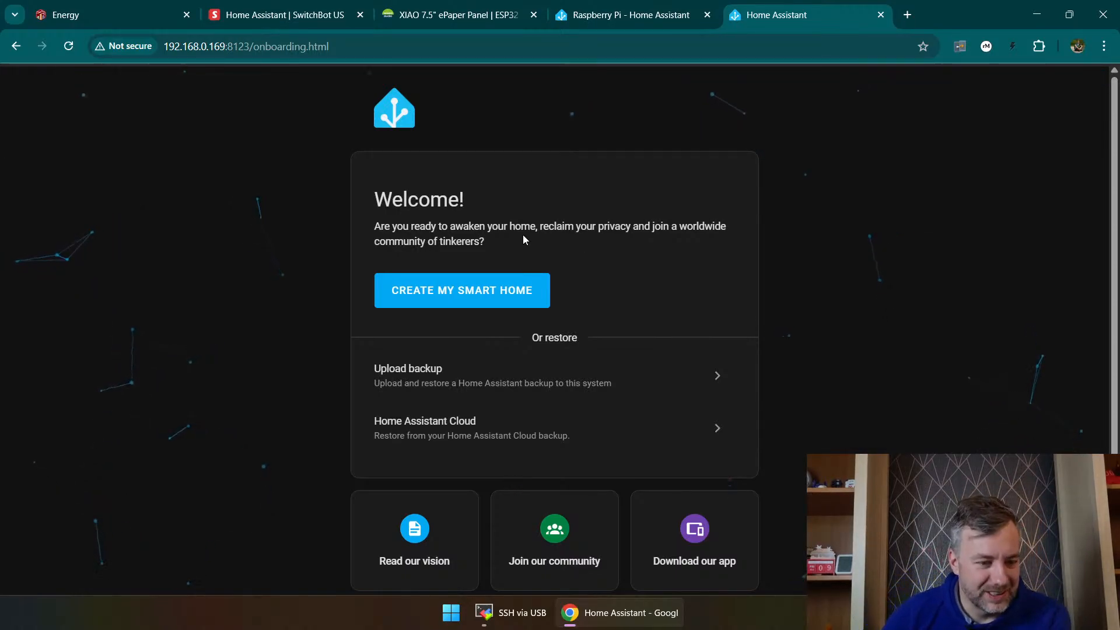
Step: Look over the XIAO 7.5" ePaper Panel product page, including its variants and feature section
click(449, 15)
scroll(1033, 380, down, 3)
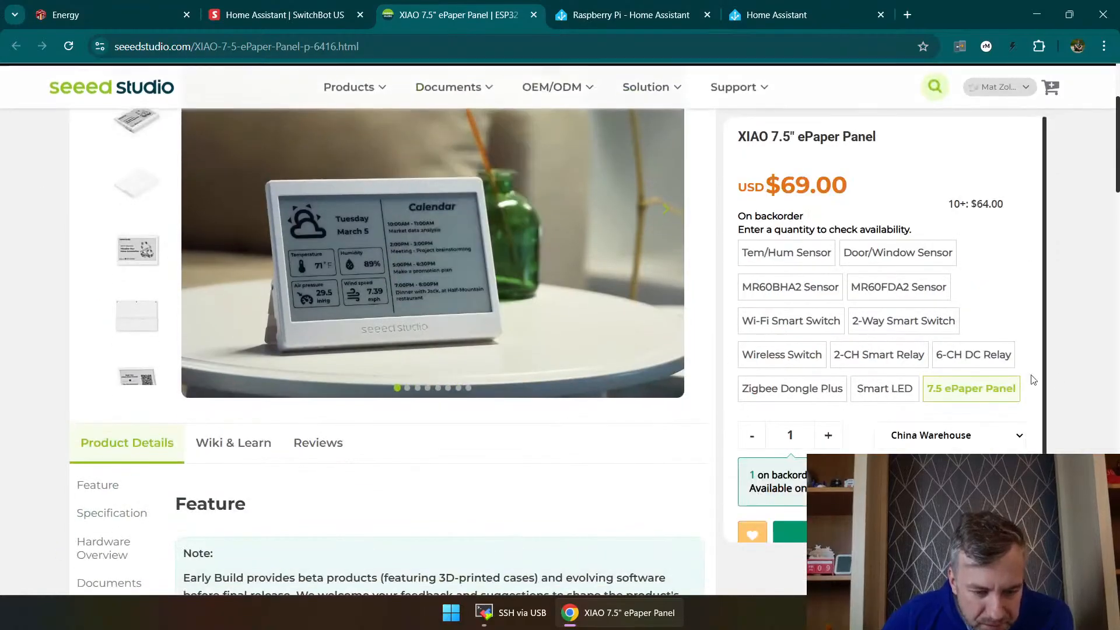
scroll(275, 405, down, 1)
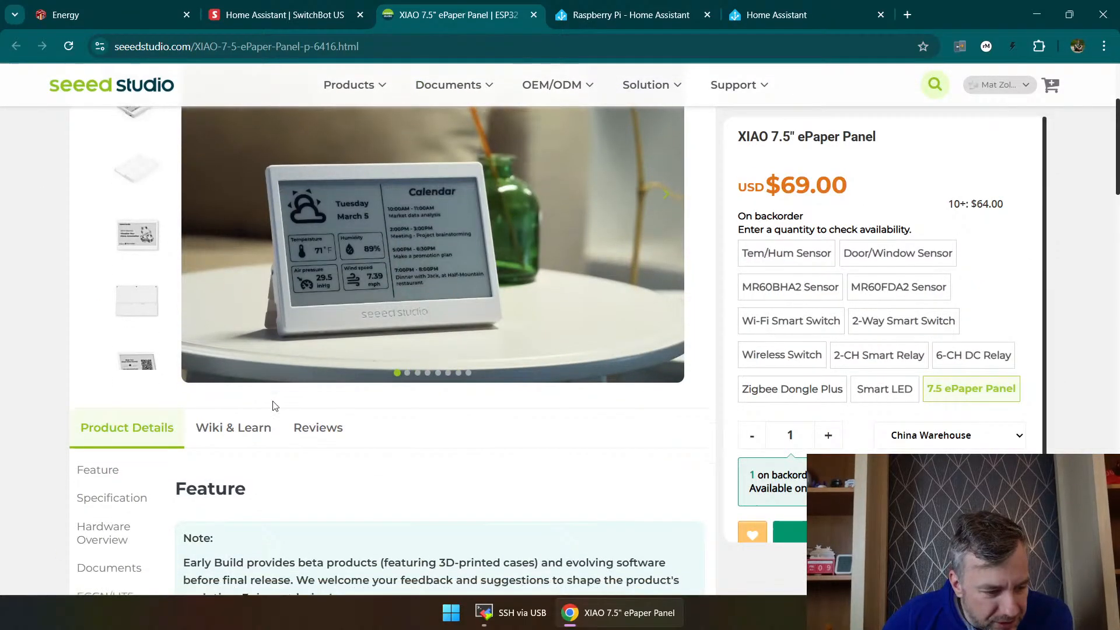
scroll(274, 406, down, 4)
scroll(274, 405, up, 5)
mouse_move(513, 77)
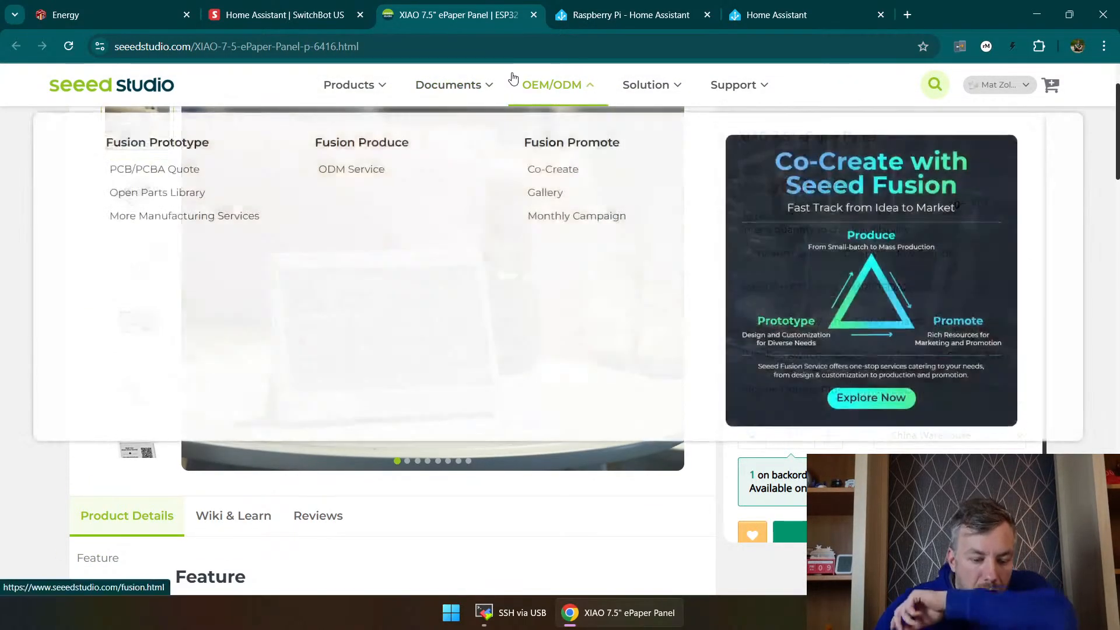
click(634, 7)
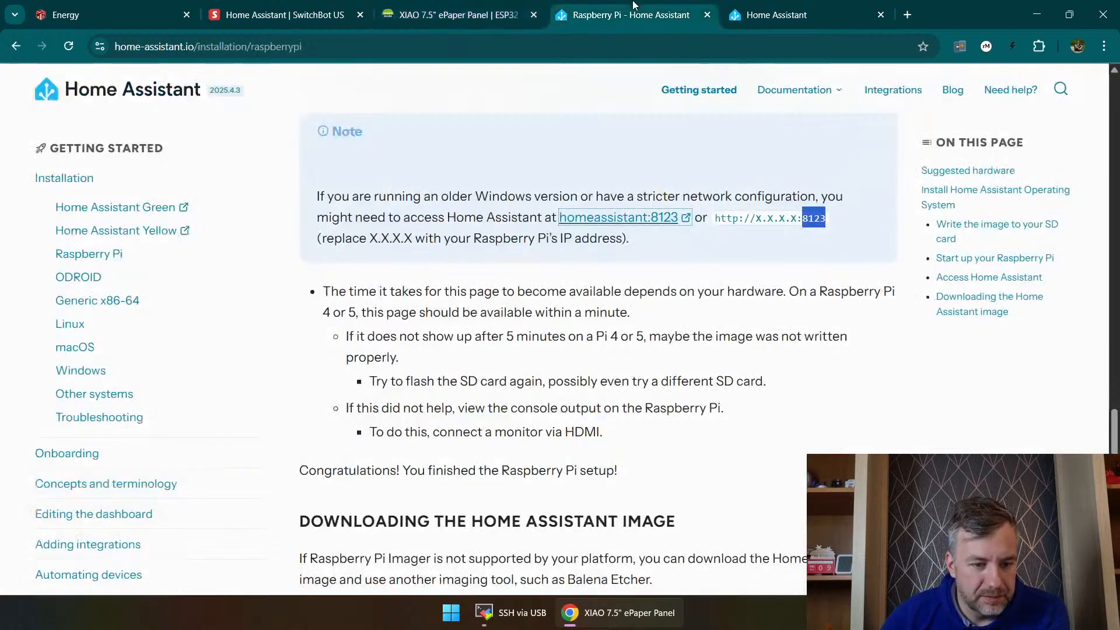
Step: Start creating a new smart home in the Home Assistant onboarding and enter the user's name and a custom username
click(795, 12)
click(449, 285)
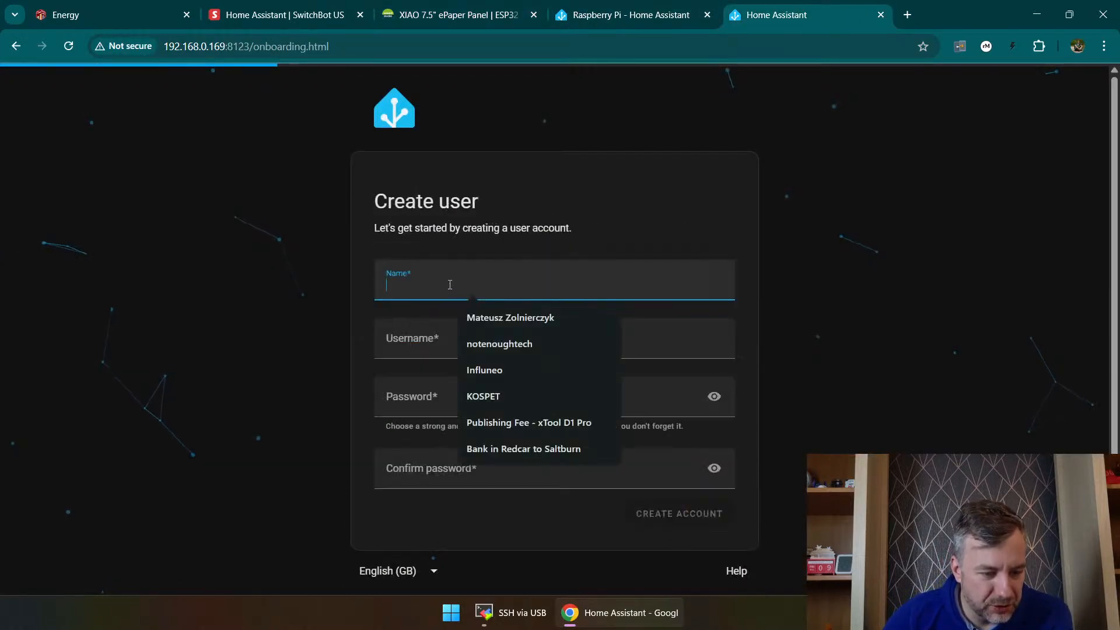
text(Mat)
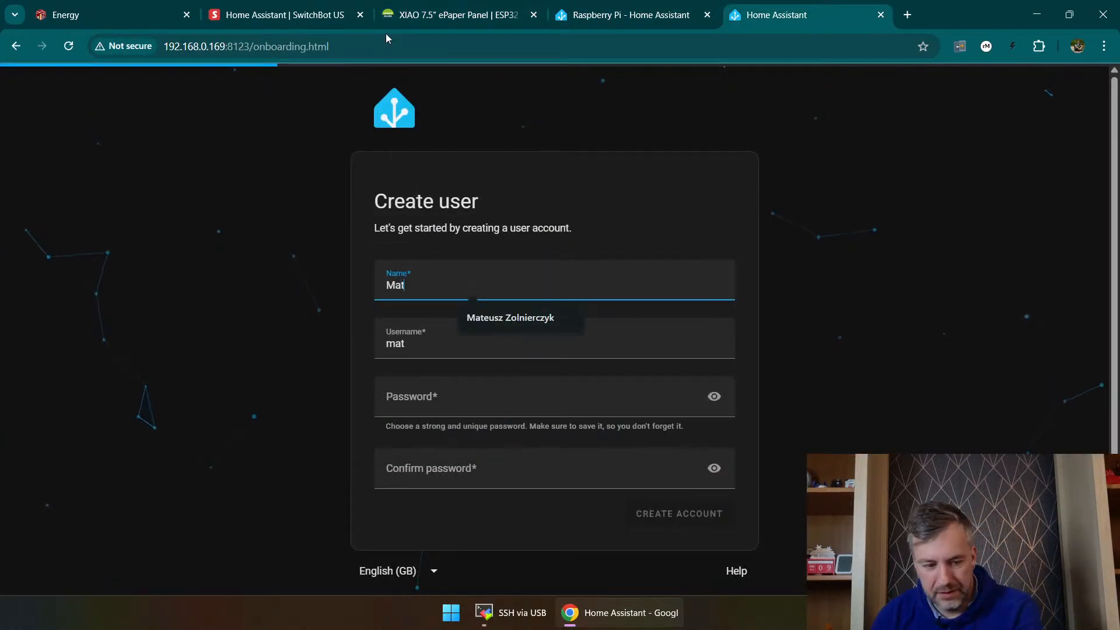
click(437, 337)
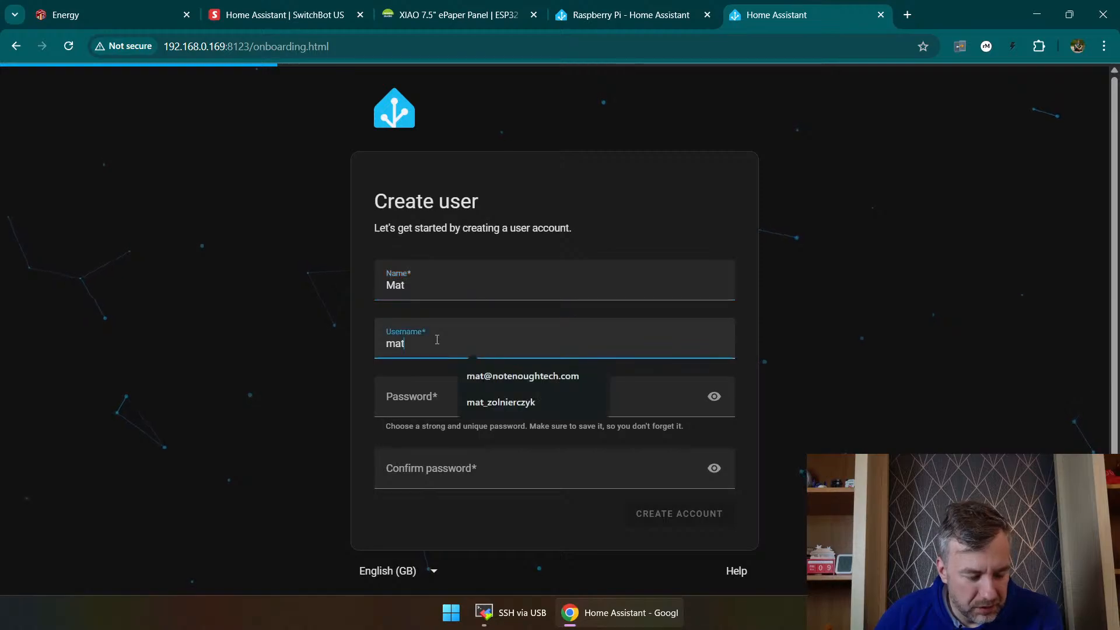
text(isgreat)
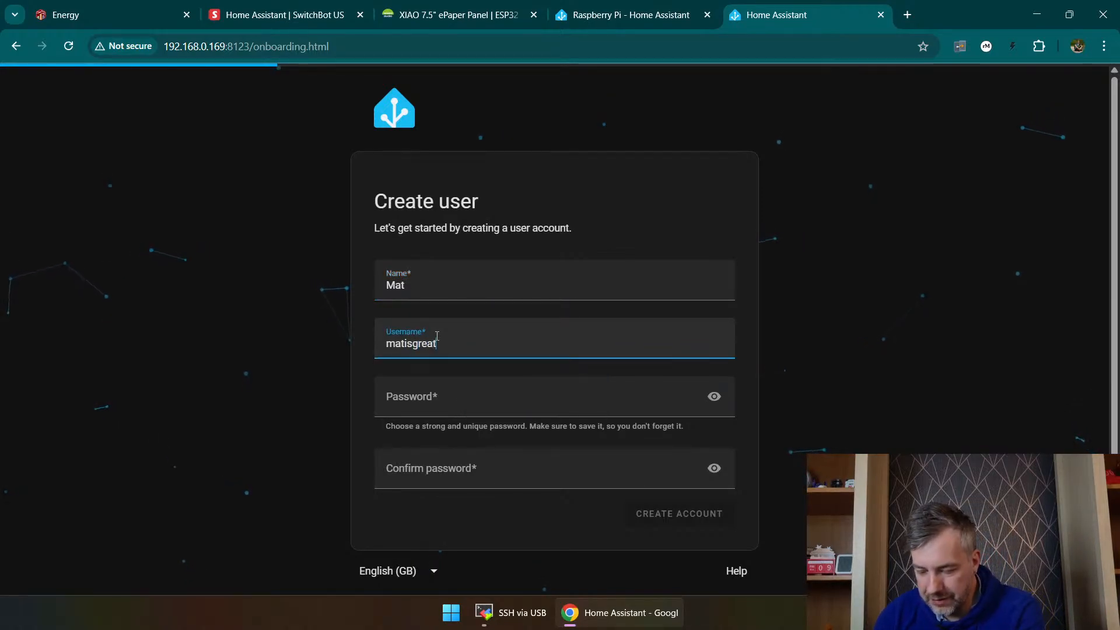
Step: Decline the suggested strong password and enter a self-chosen account password in both the password and confirmation fields
click(460, 400)
click(248, 388)
click(520, 402)
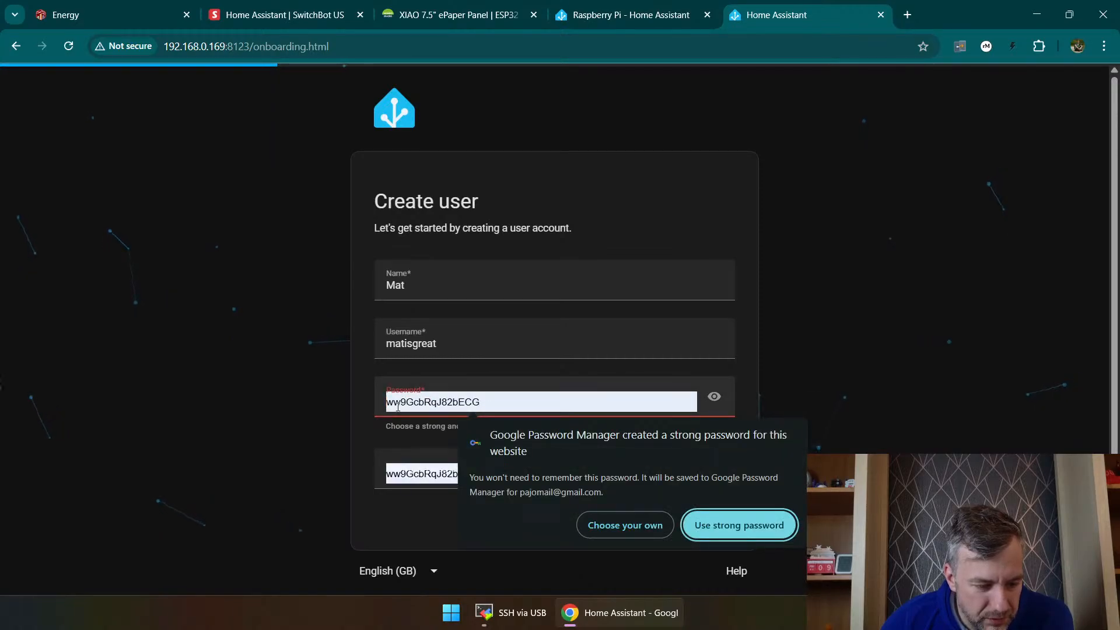
click(658, 534)
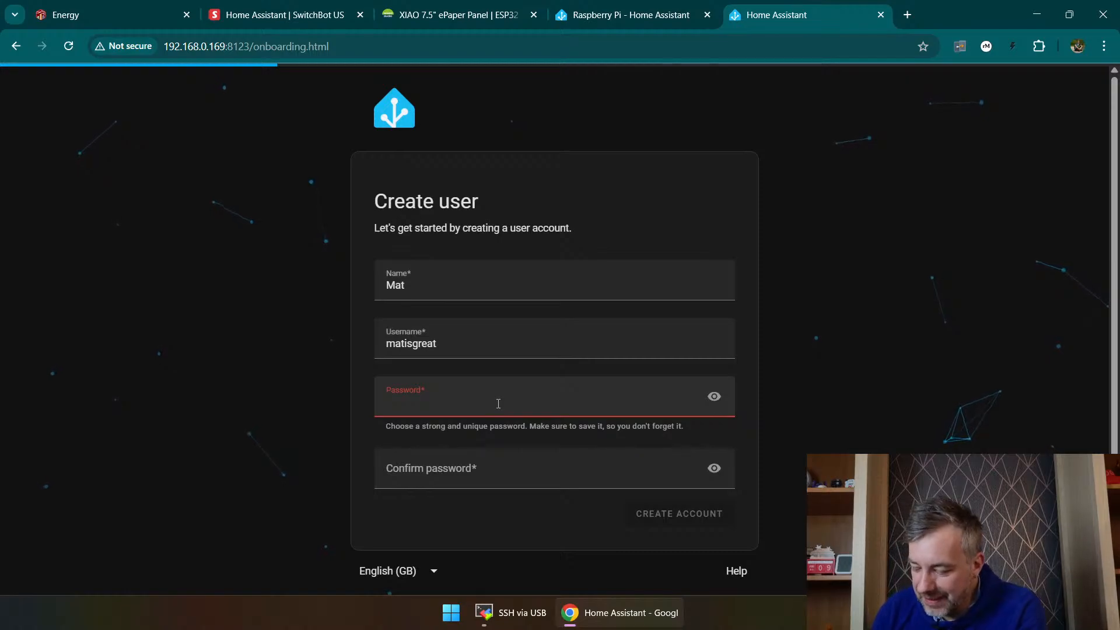
text(•••••••••)
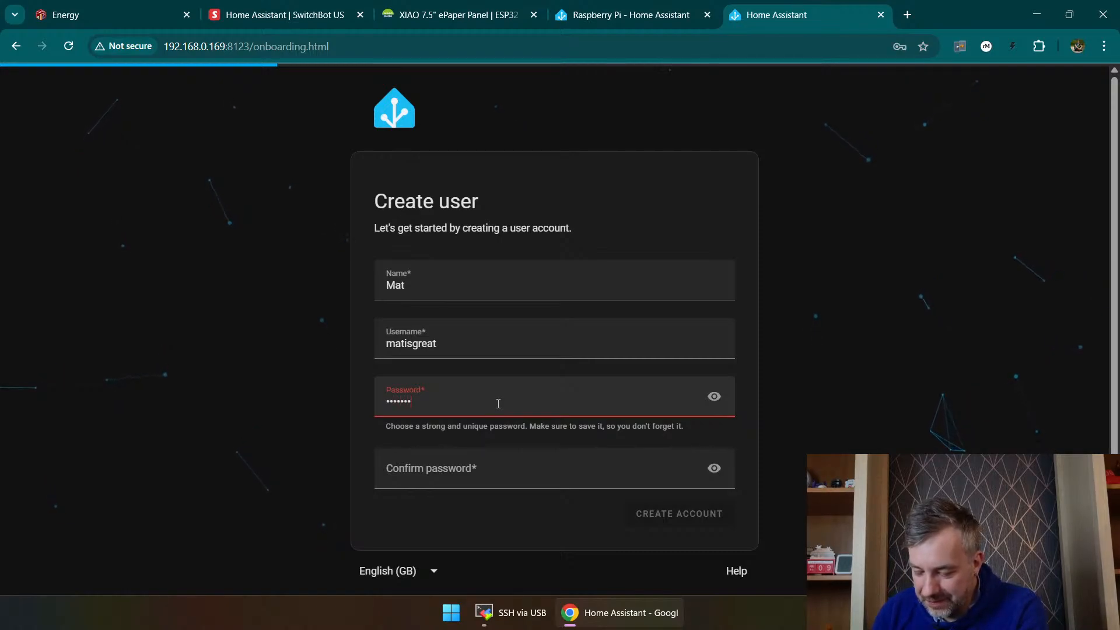
text(•••)
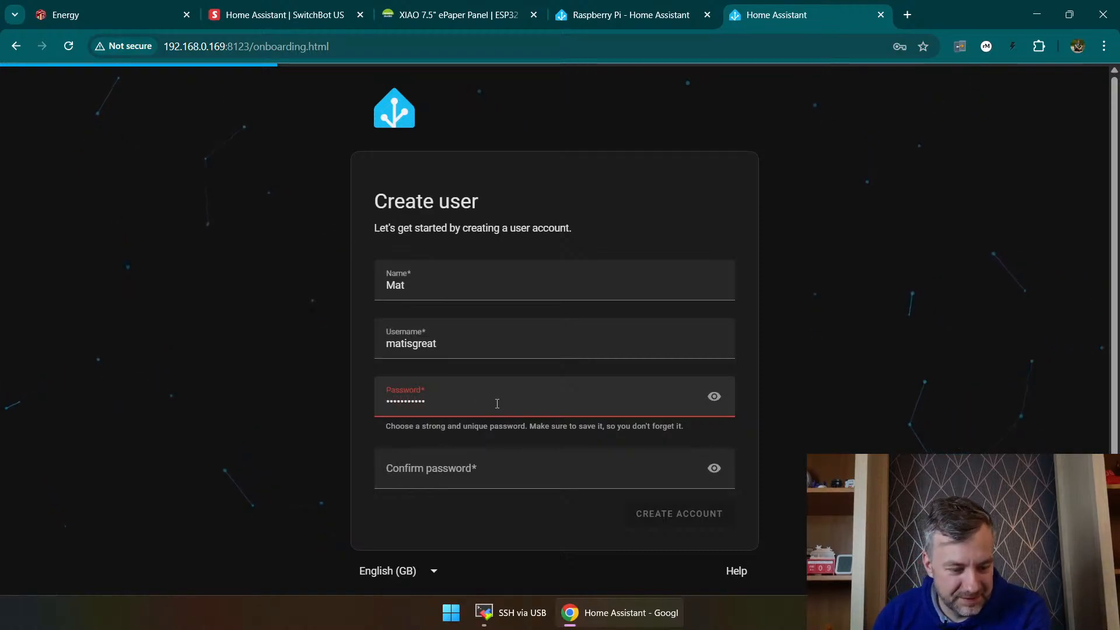
click(465, 470)
text(•)
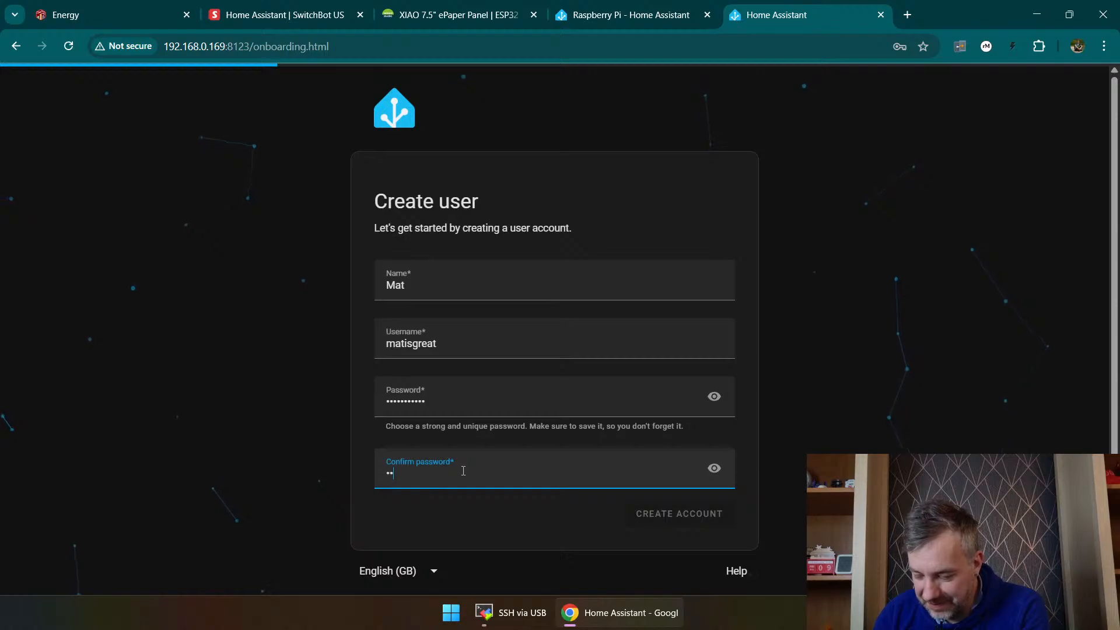
text(•••••••••••)
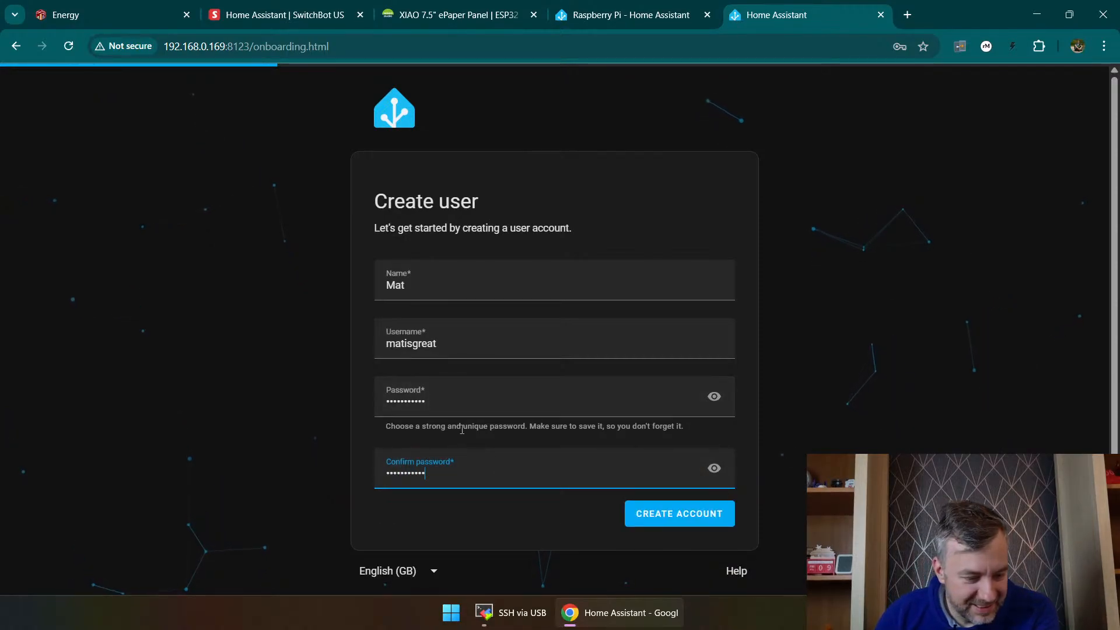
Step: Create the user account and save its login in Google Password Manager
click(677, 520)
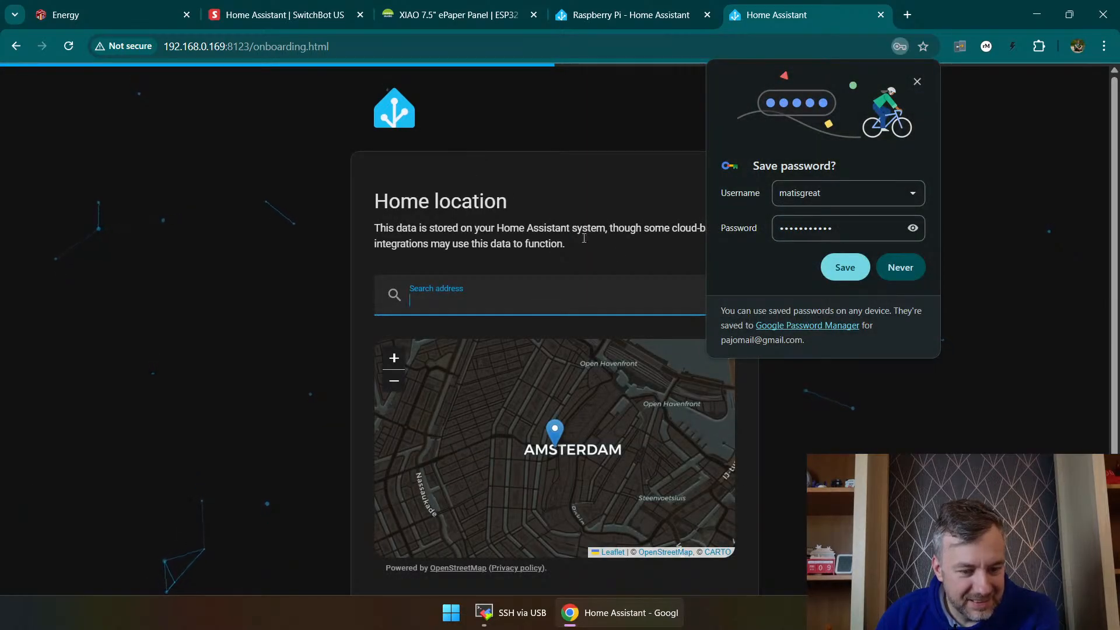
click(846, 267)
Step: Move the onboarding page out of the main browser window at the home address entry, and return it between the Energy and SwitchBot pages
click(494, 294)
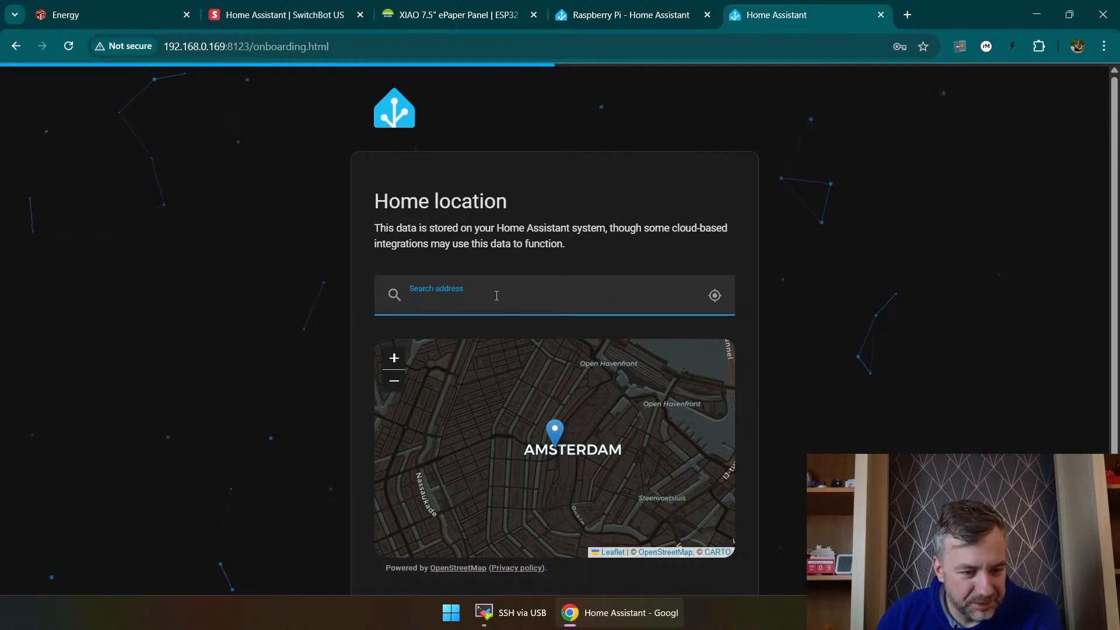
drag(783, 20, 1119, 211)
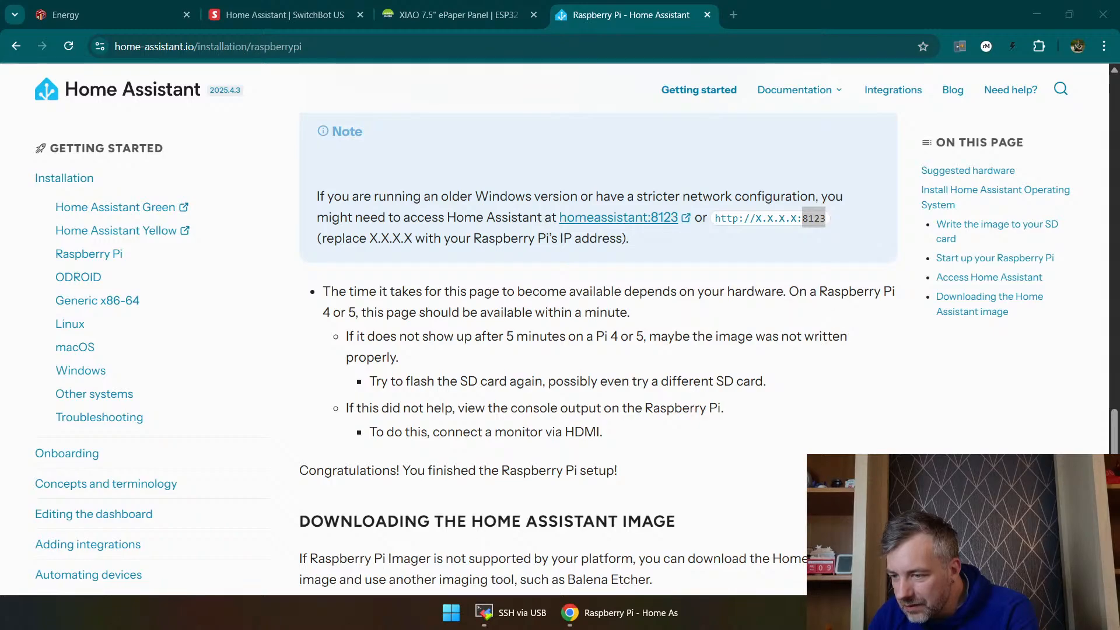
drag(2, 431, 344, 4)
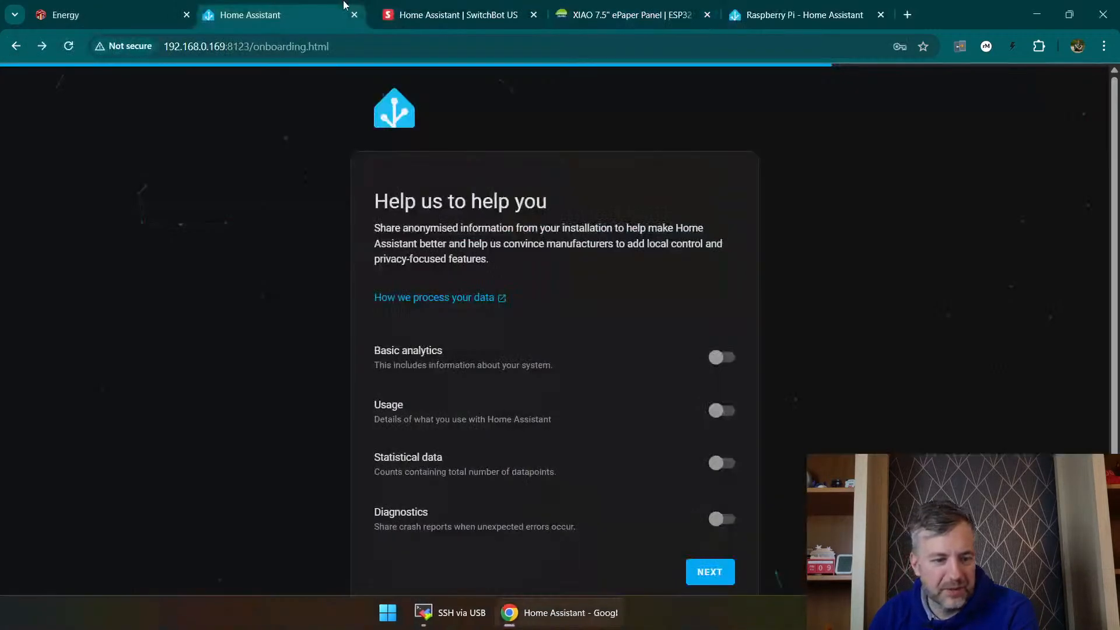
Step: Leave all analytics sharing options off, review the compatible devices found on the network, and finish the onboarding
scroll(416, 271, down, 2)
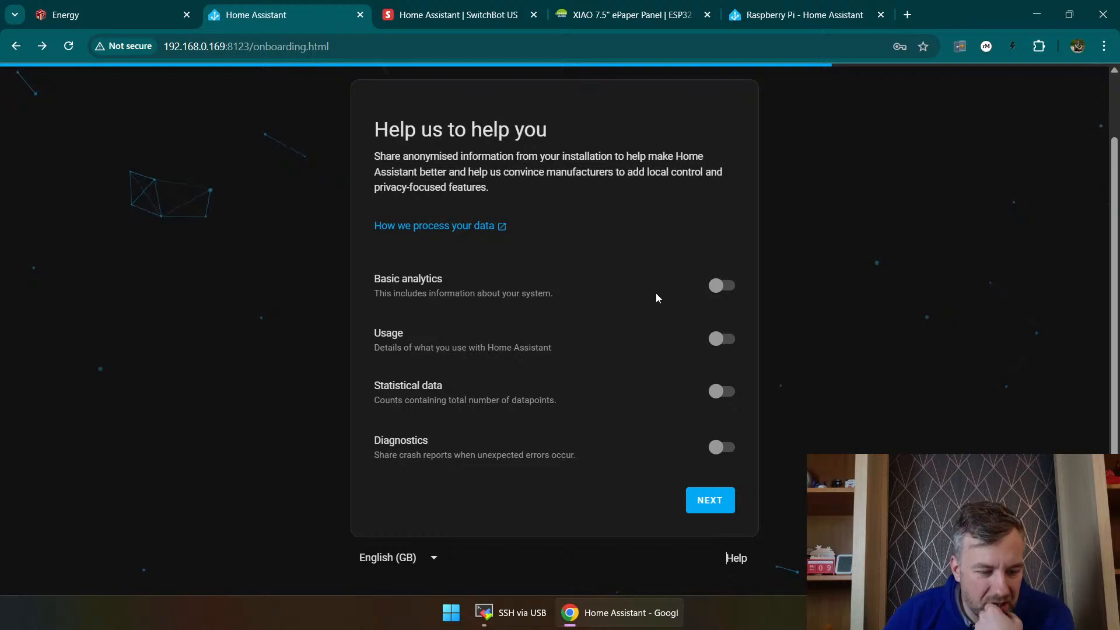
click(713, 502)
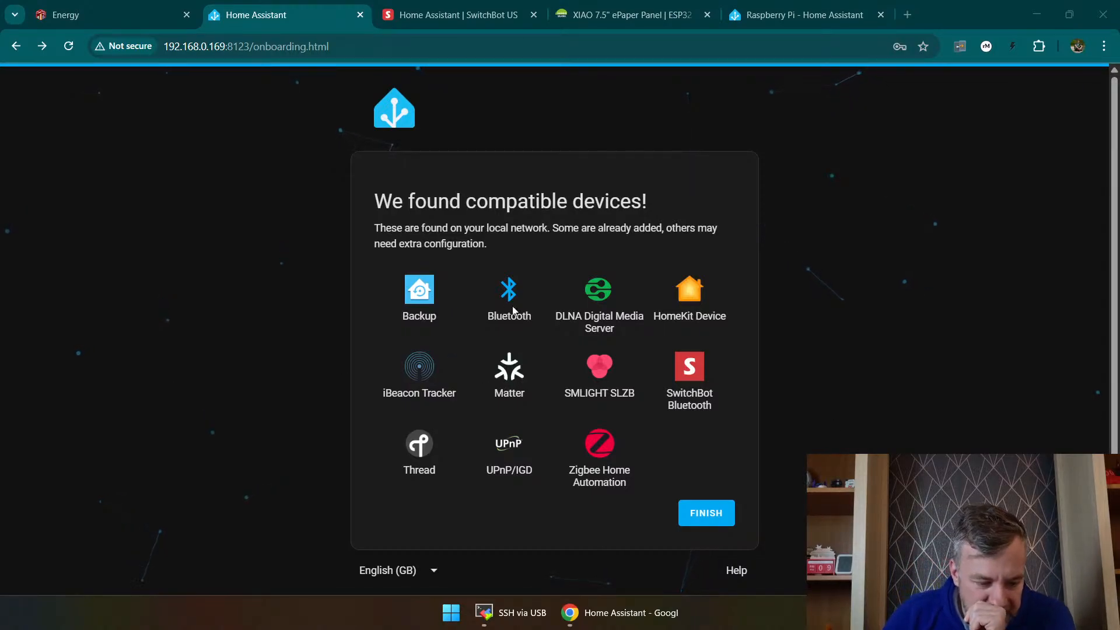
scroll(513, 310, down, 1)
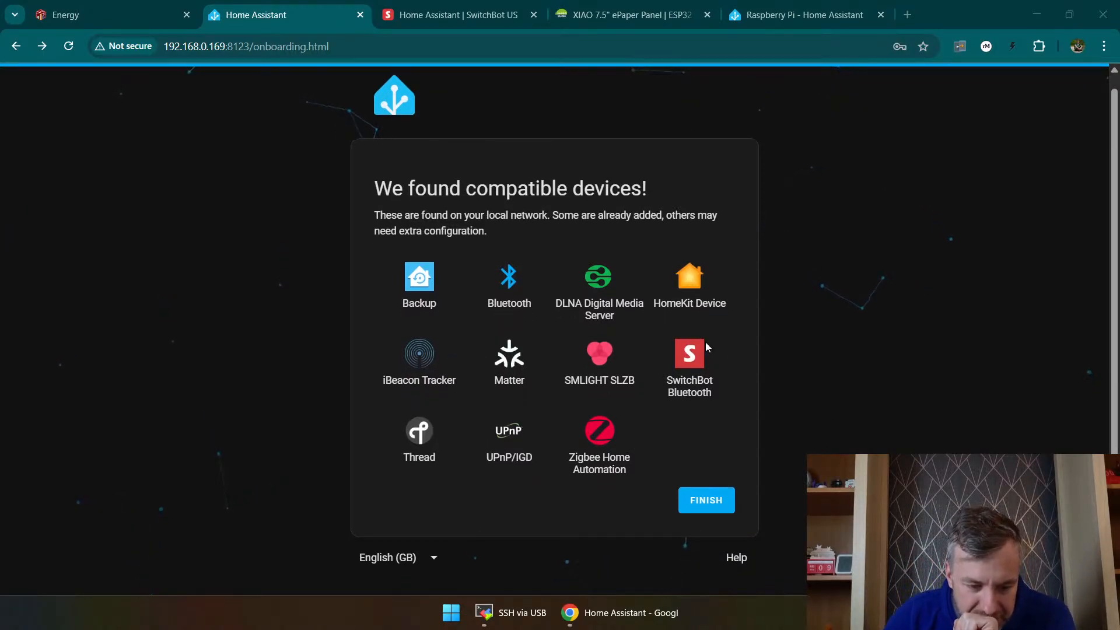
click(701, 363)
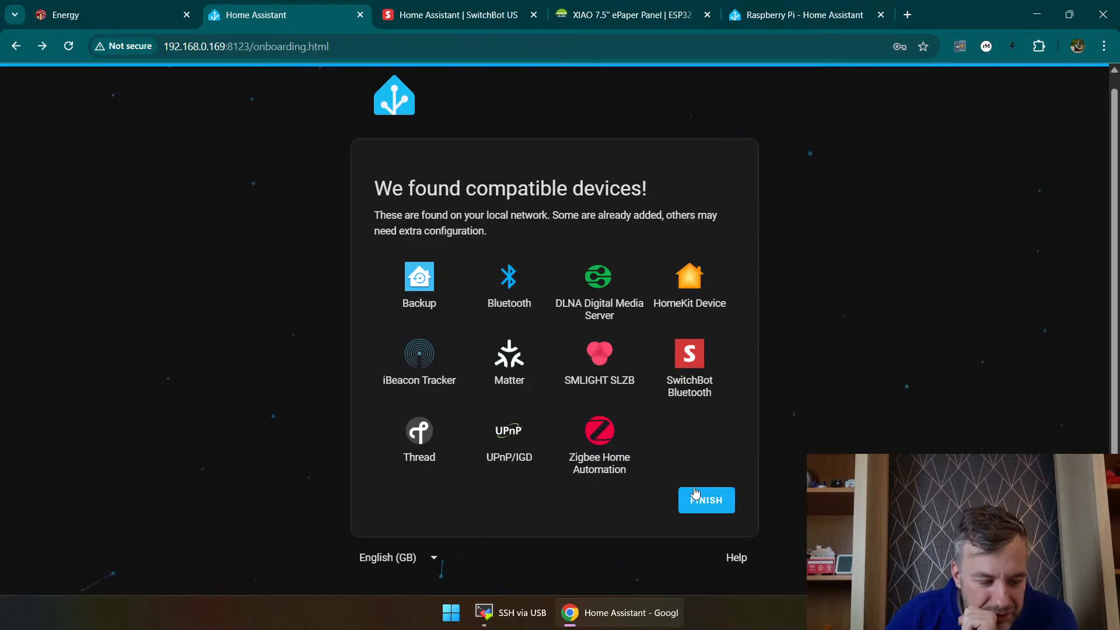
click(715, 504)
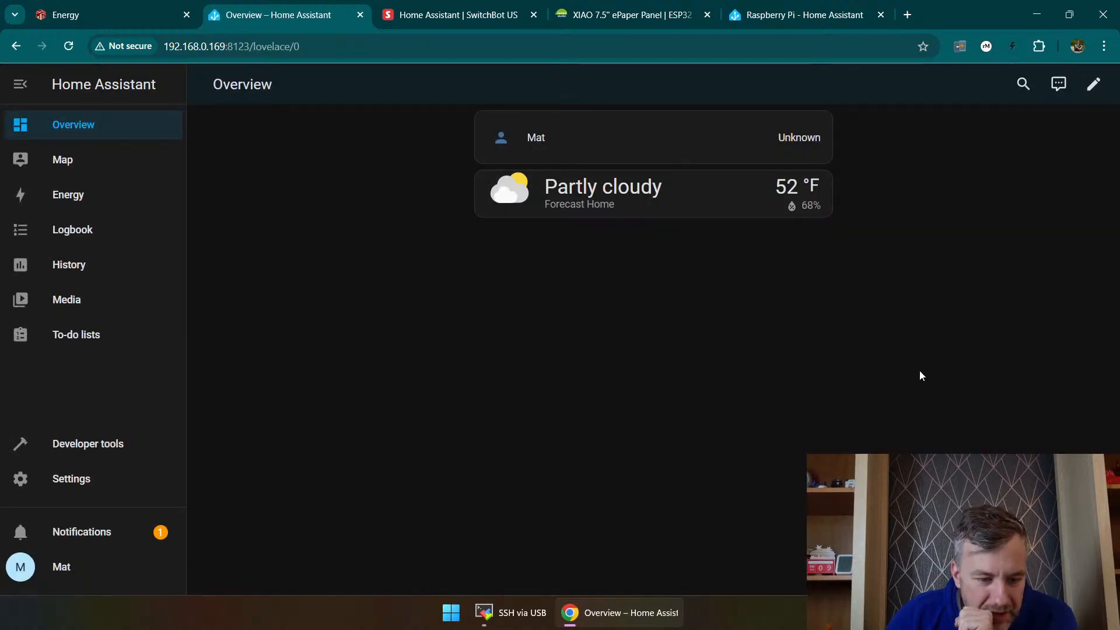
Step: Set the temperature unit of the Forecast Home weather entity to °C and update it
click(815, 186)
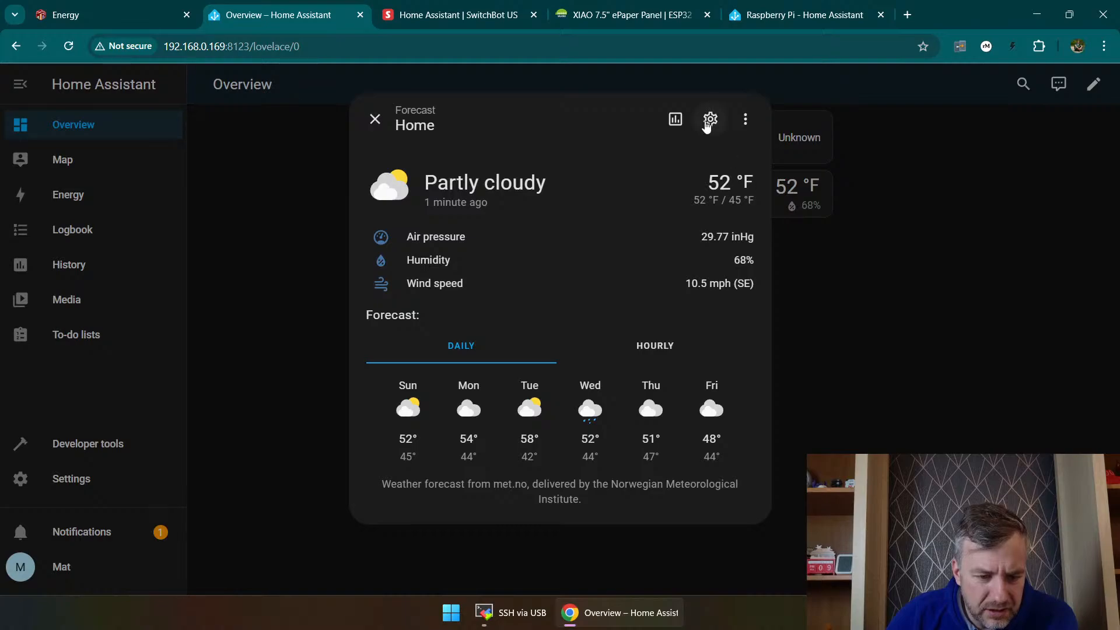
click(708, 118)
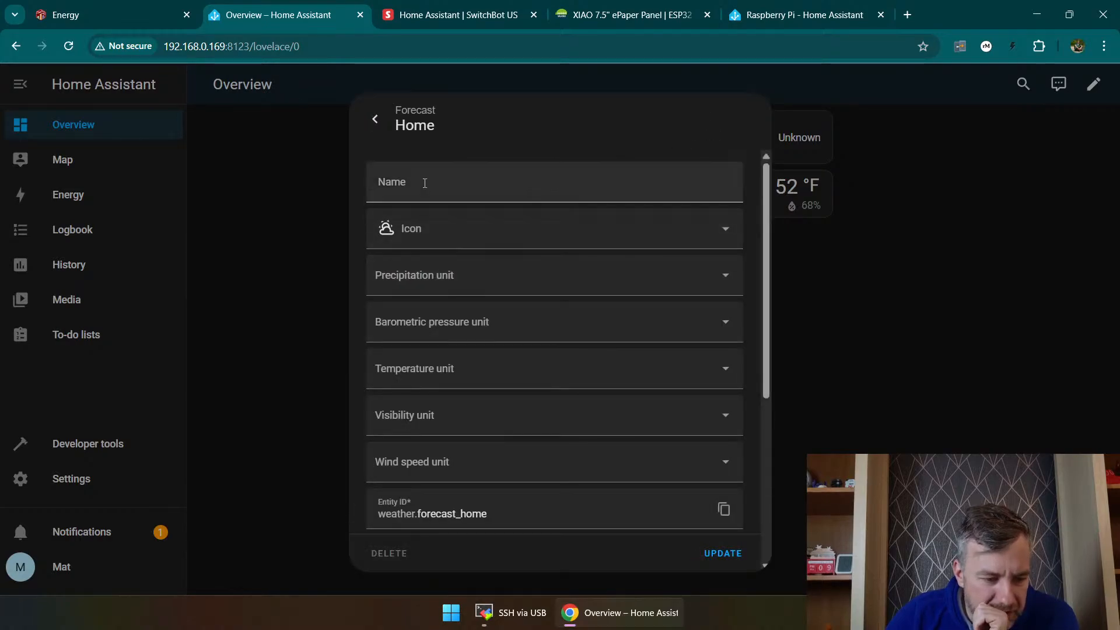
click(464, 369)
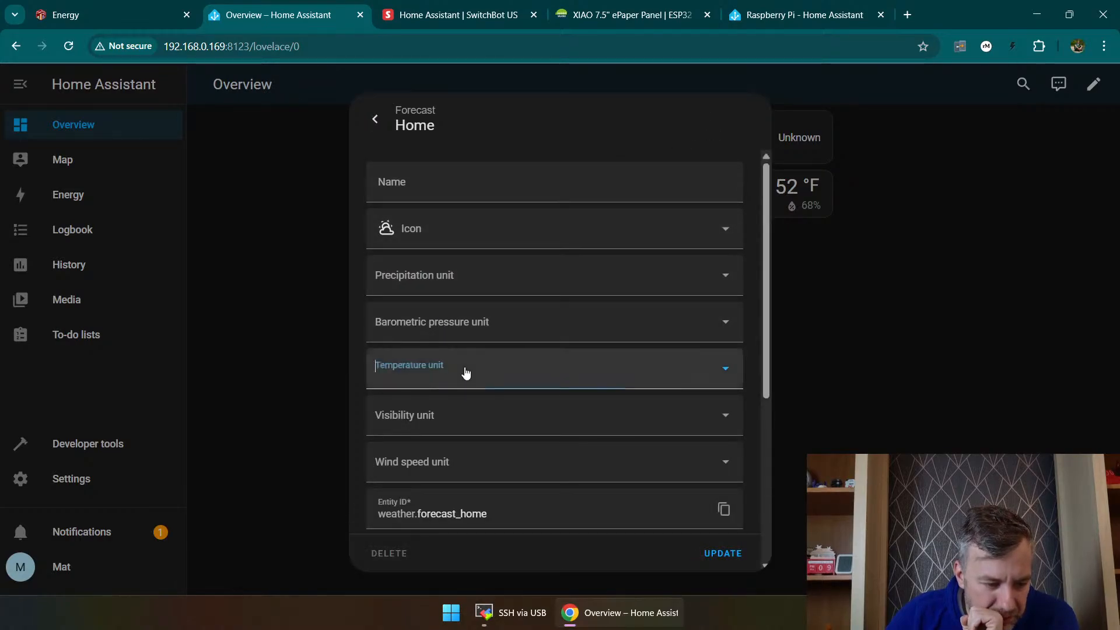
click(423, 419)
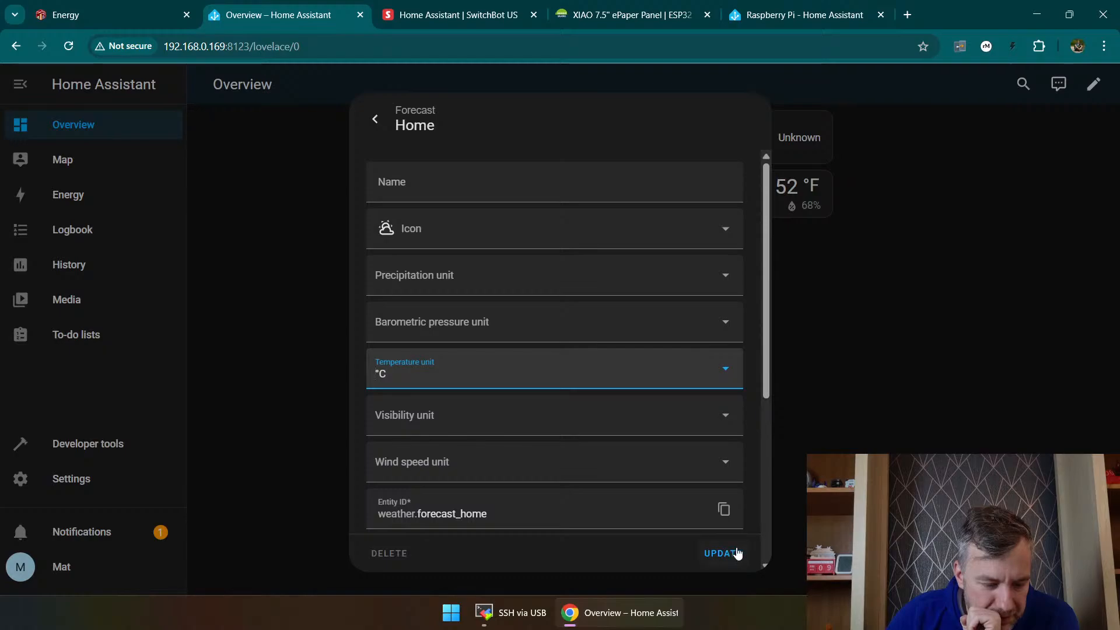
click(722, 553)
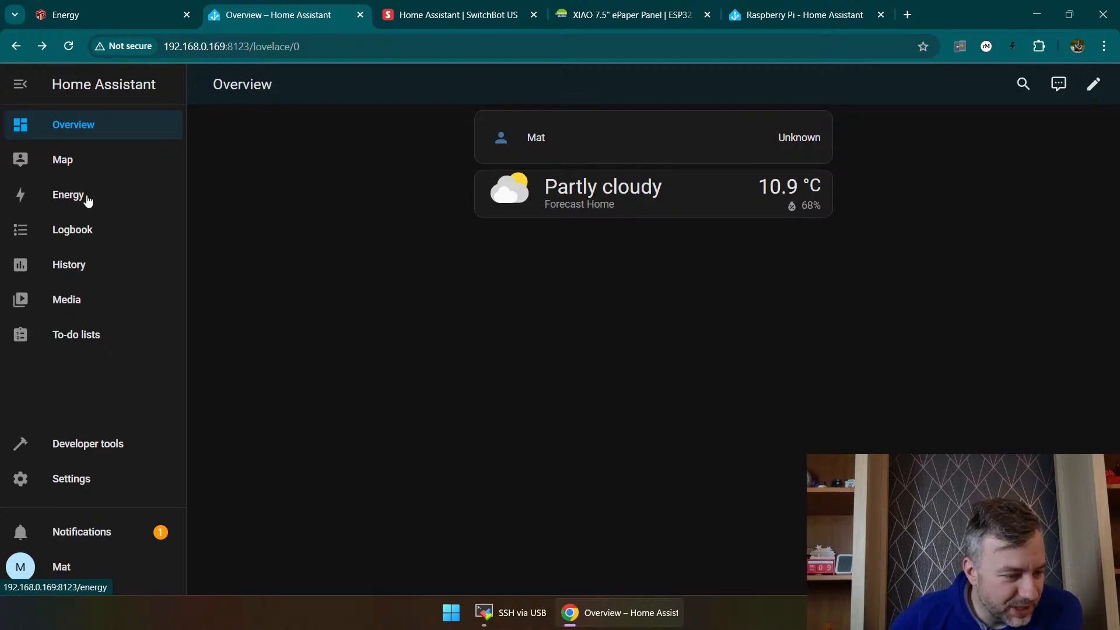
Step: Check the home location on the map at both wider and closer zoom
click(66, 162)
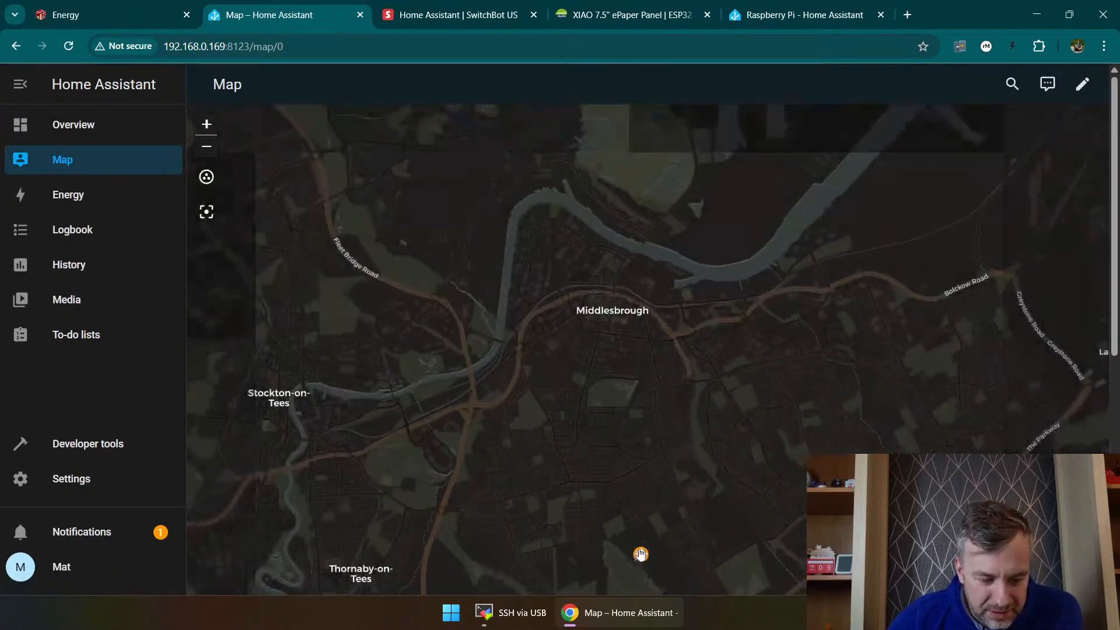
drag(643, 499, 653, 257)
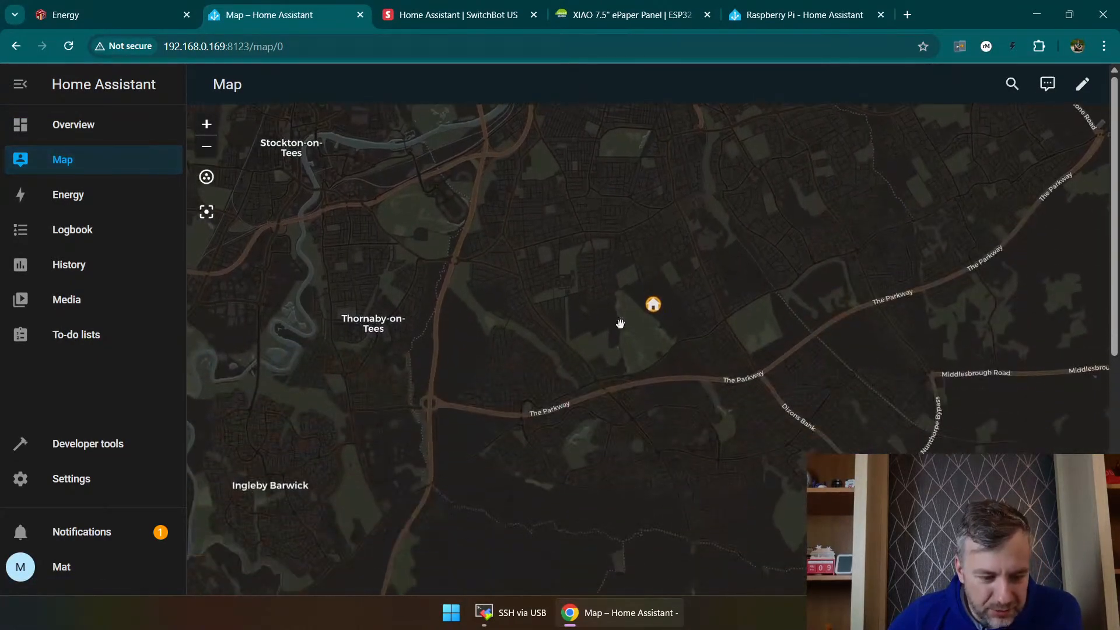
scroll(621, 324, down, 1)
scroll(630, 324, up, 2)
scroll(605, 315, up, 2)
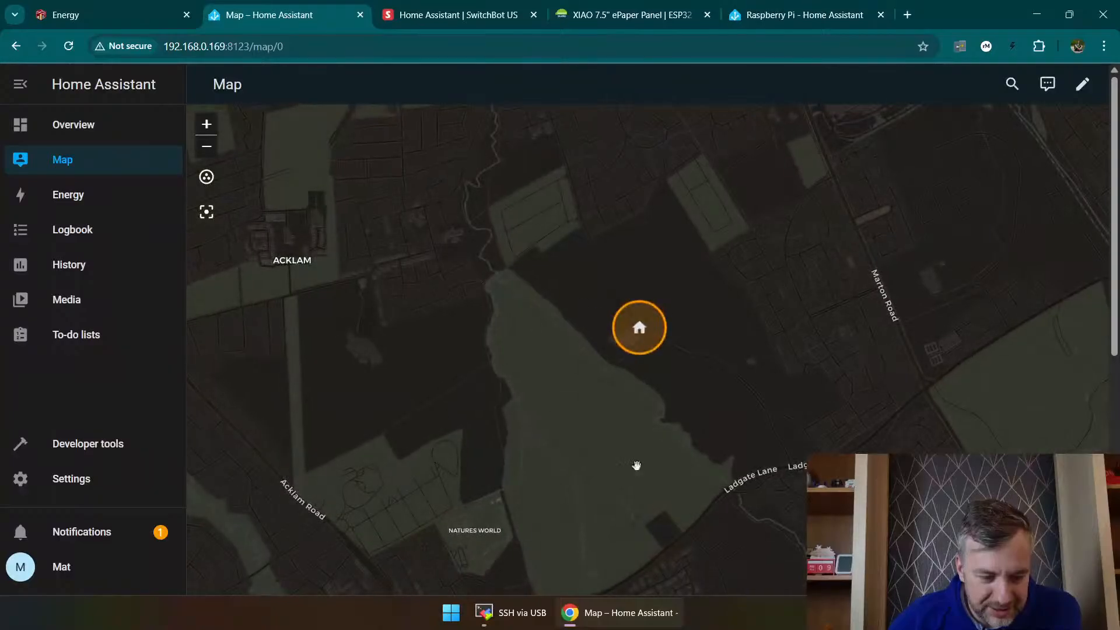
scroll(298, 217, down, 3)
Step: Look through the Energy, History, Media and To-do lists pages of the new installation
click(135, 193)
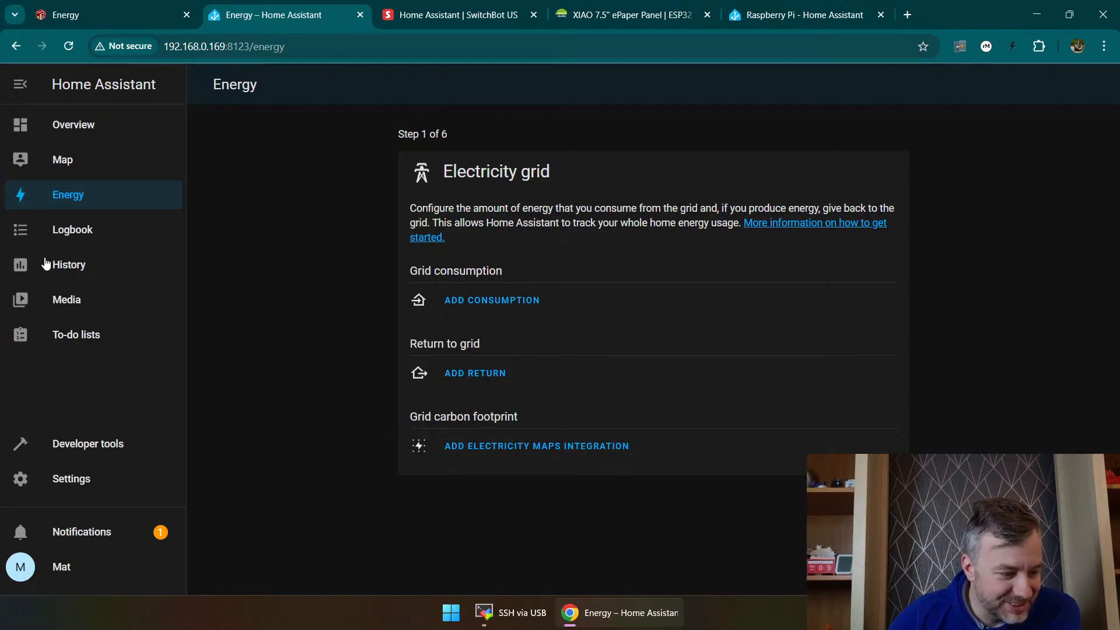
click(67, 271)
click(72, 300)
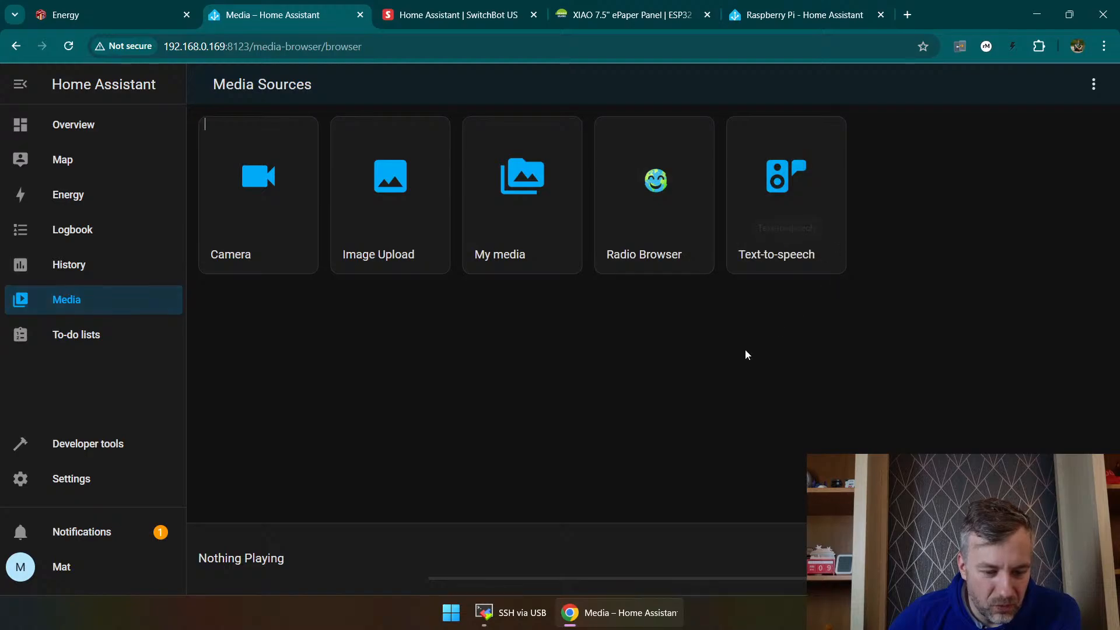
click(94, 343)
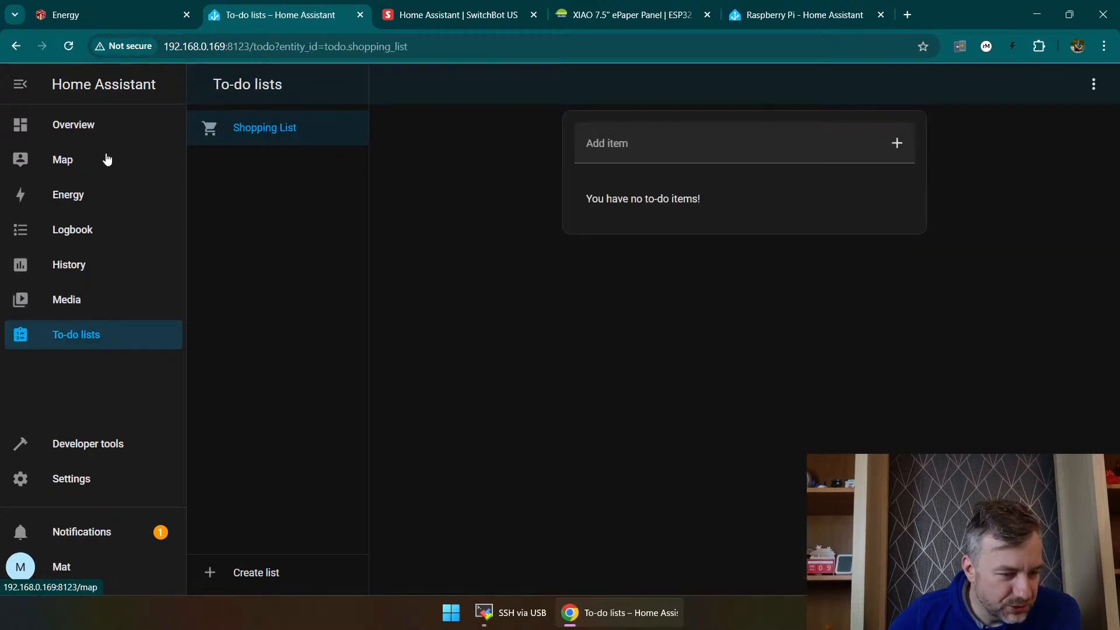
Step: Follow the new-devices notification to the integrations page and look over the discovered devices and configured integrations
click(105, 532)
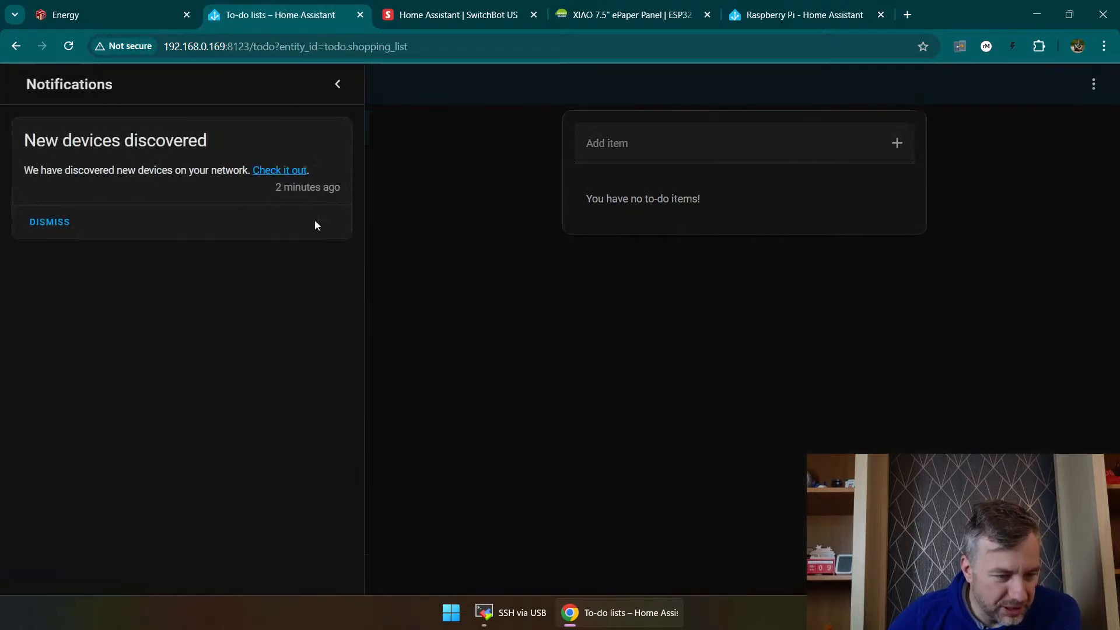
click(254, 168)
scroll(429, 182, down, 1)
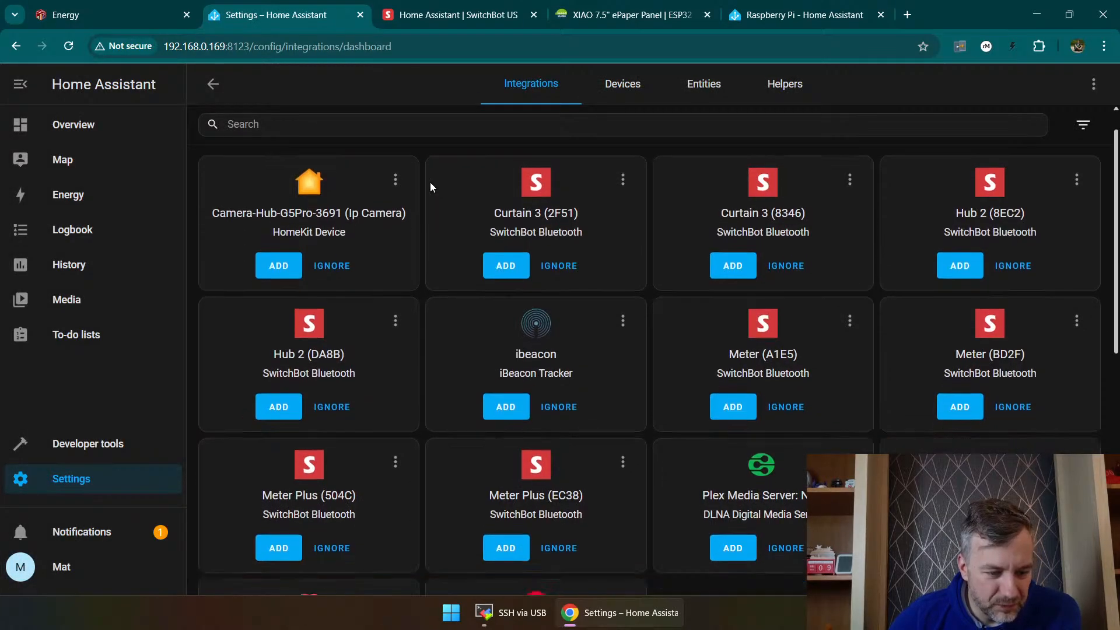
scroll(433, 192, down, 4)
scroll(456, 232, up, 5)
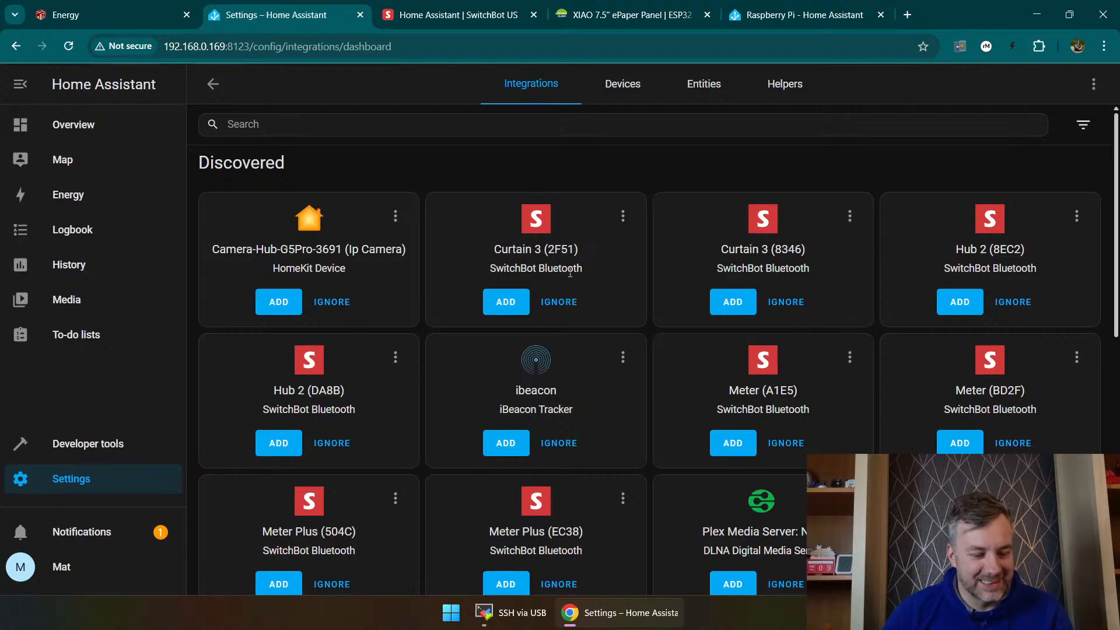
scroll(575, 283, down, 5)
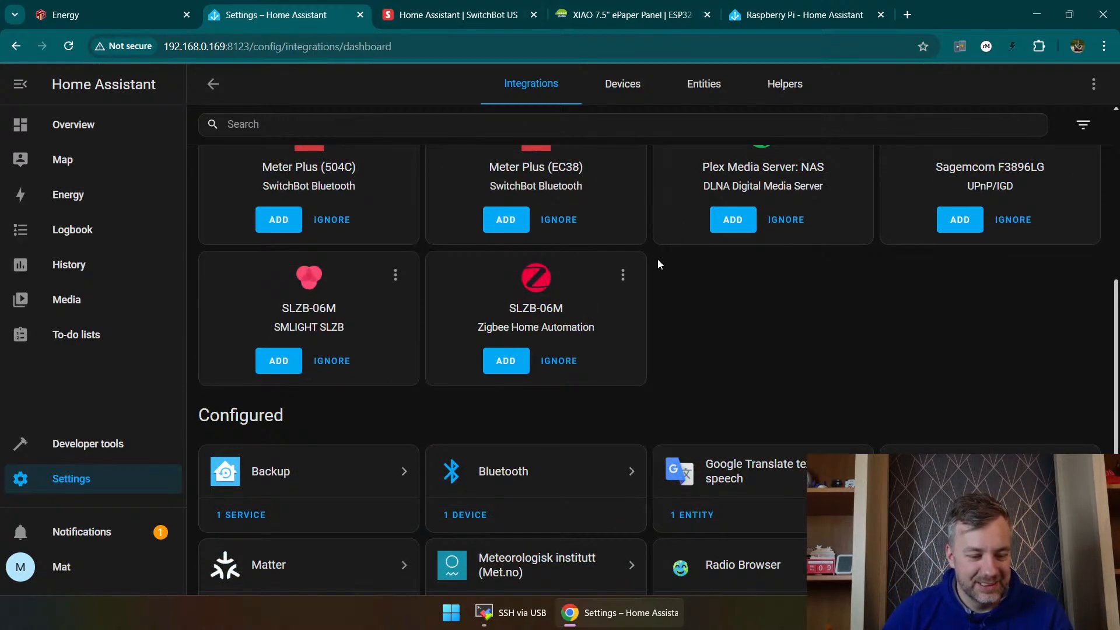
scroll(657, 259, up, 2)
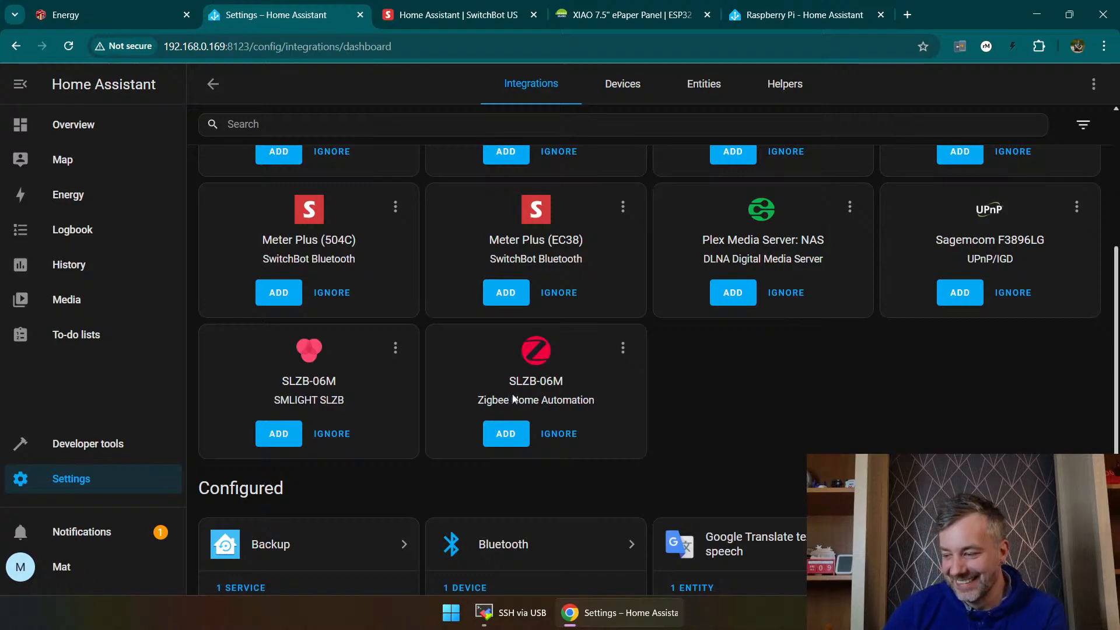
scroll(543, 394, up, 4)
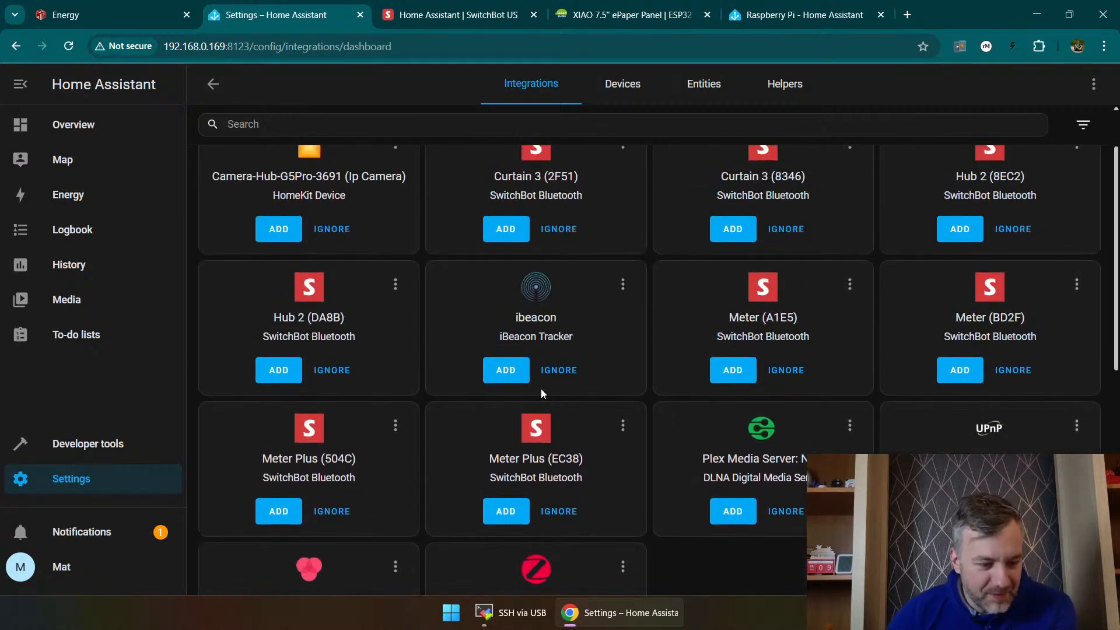
scroll(541, 392, down, 1)
scroll(523, 385, down, 2)
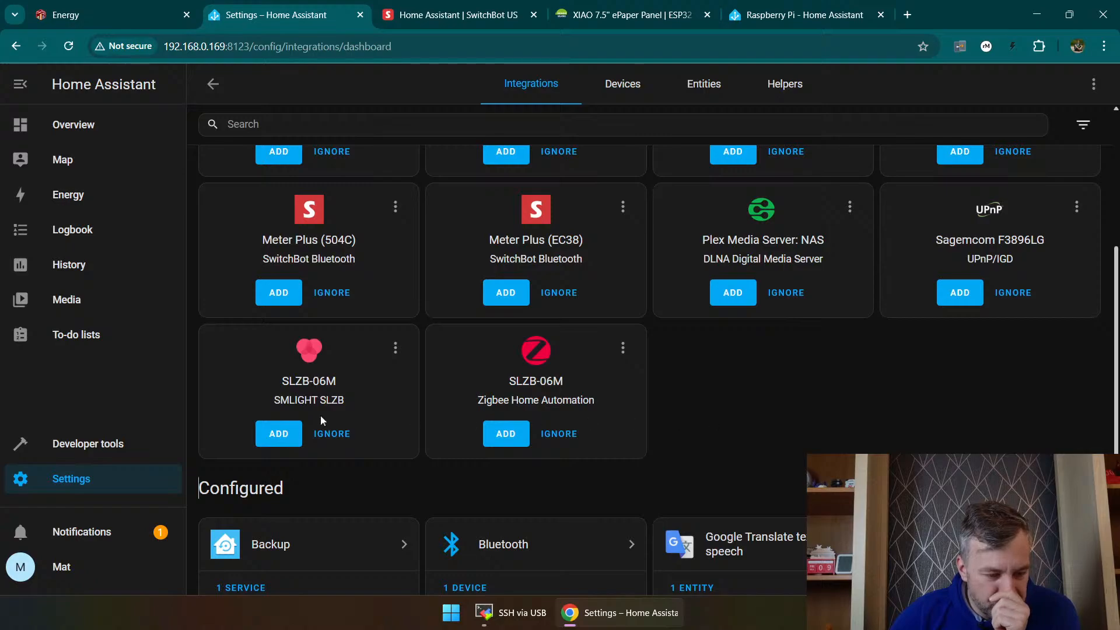
scroll(836, 416, down, 3)
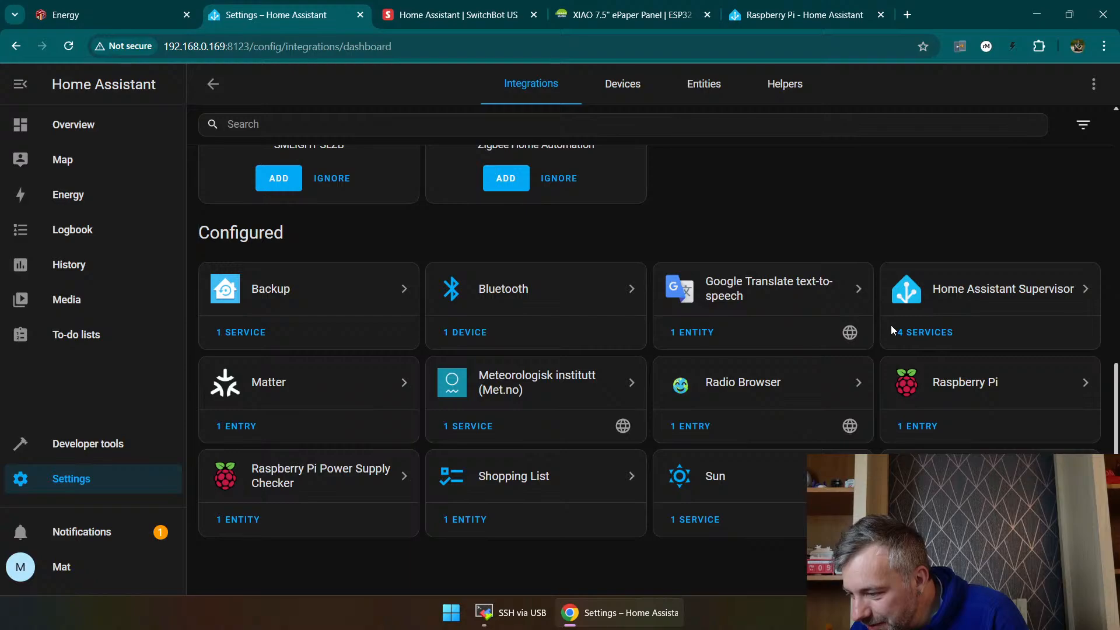
scroll(345, 275, up, 3)
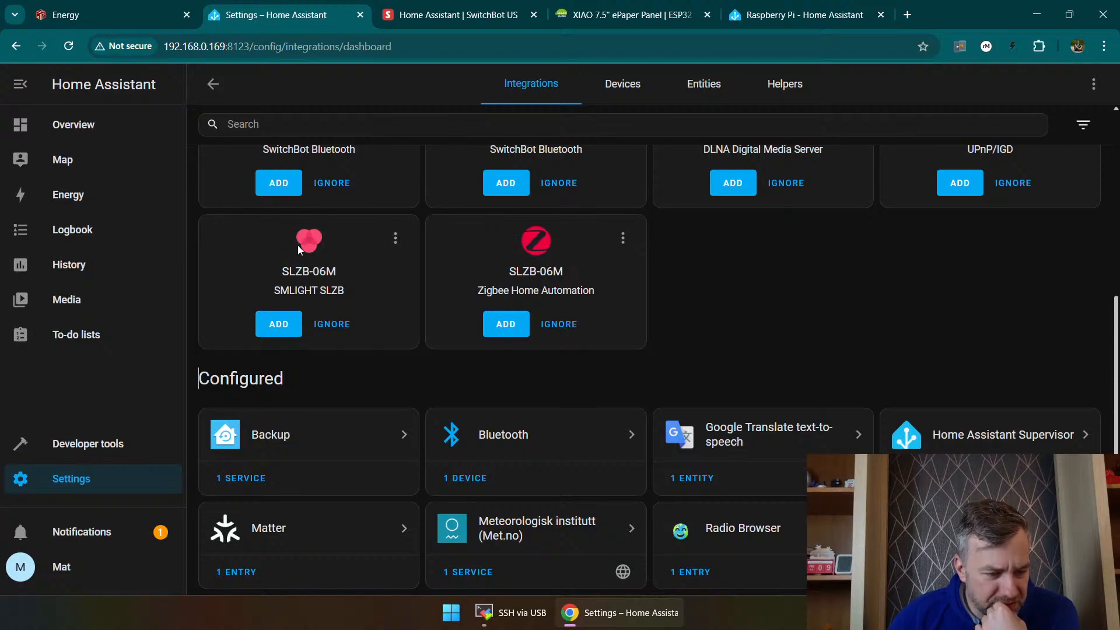
Step: Consult the documentation for the discovered SMLIGHT SLZB integration and return to the integrations page
click(394, 240)
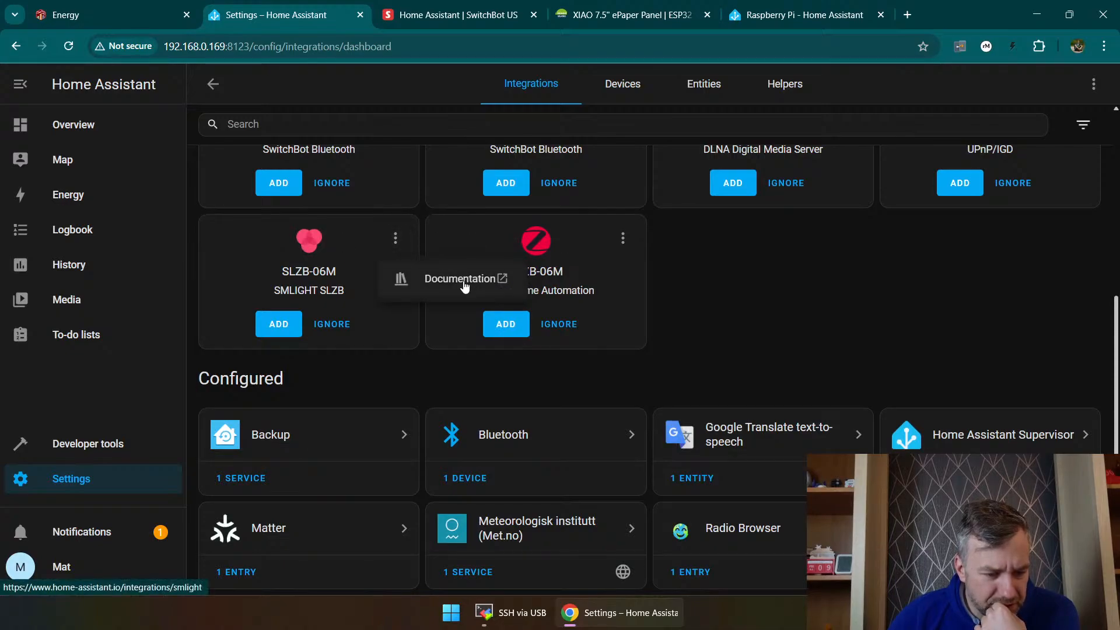
click(463, 280)
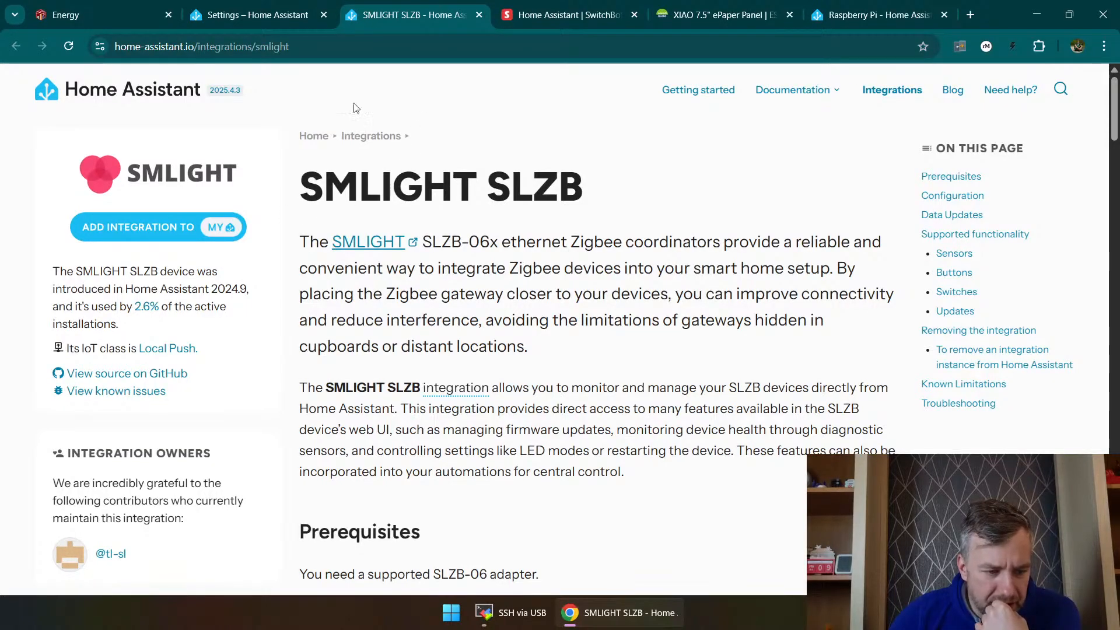
click(292, 16)
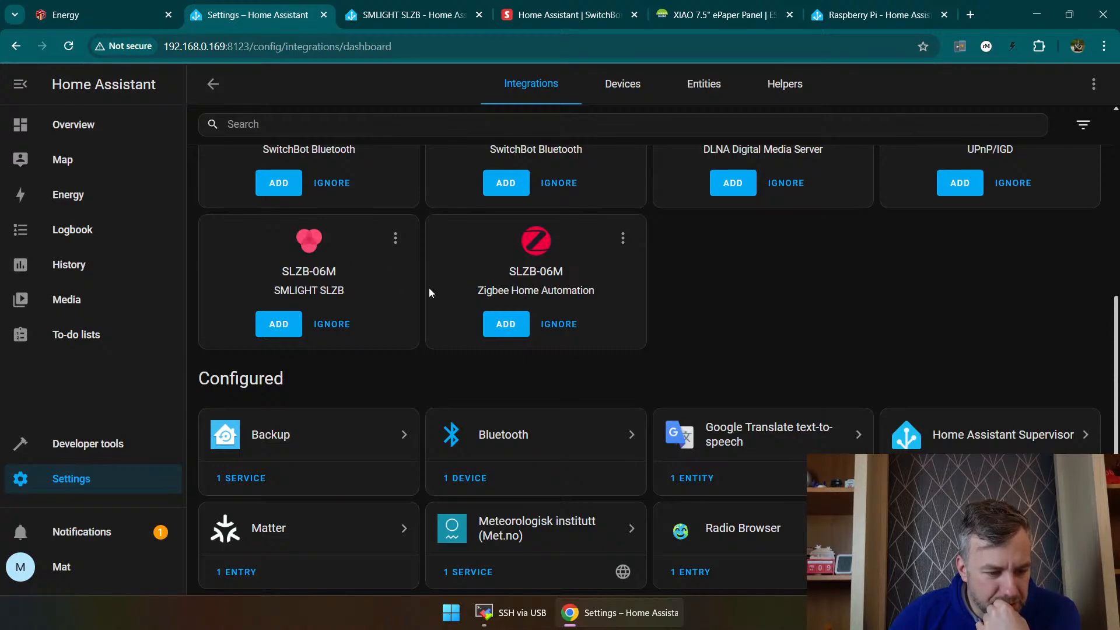
Step: Add the discovered SLZB-06M to Zigbee Home Automation, keeping its radio network settings, and start a new area for the coordinator
click(504, 326)
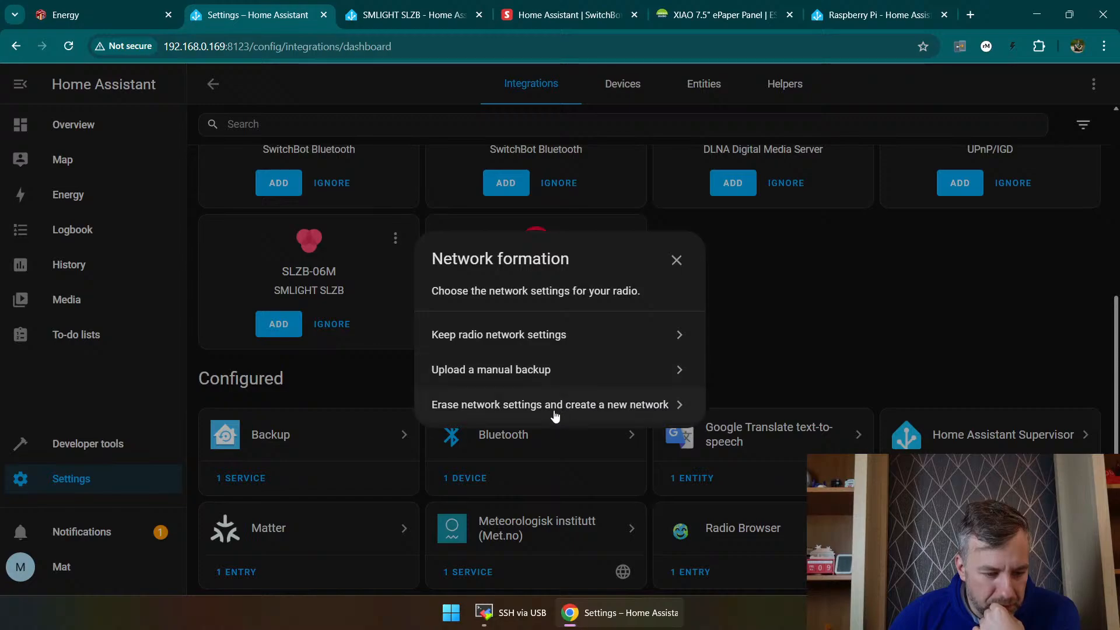
click(540, 334)
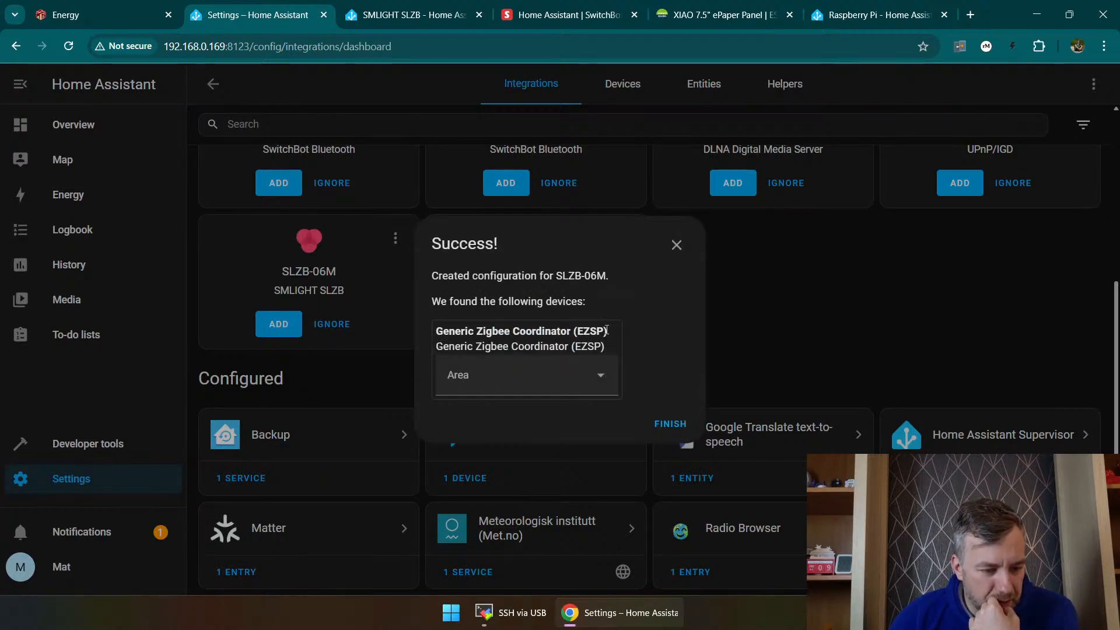
click(538, 371)
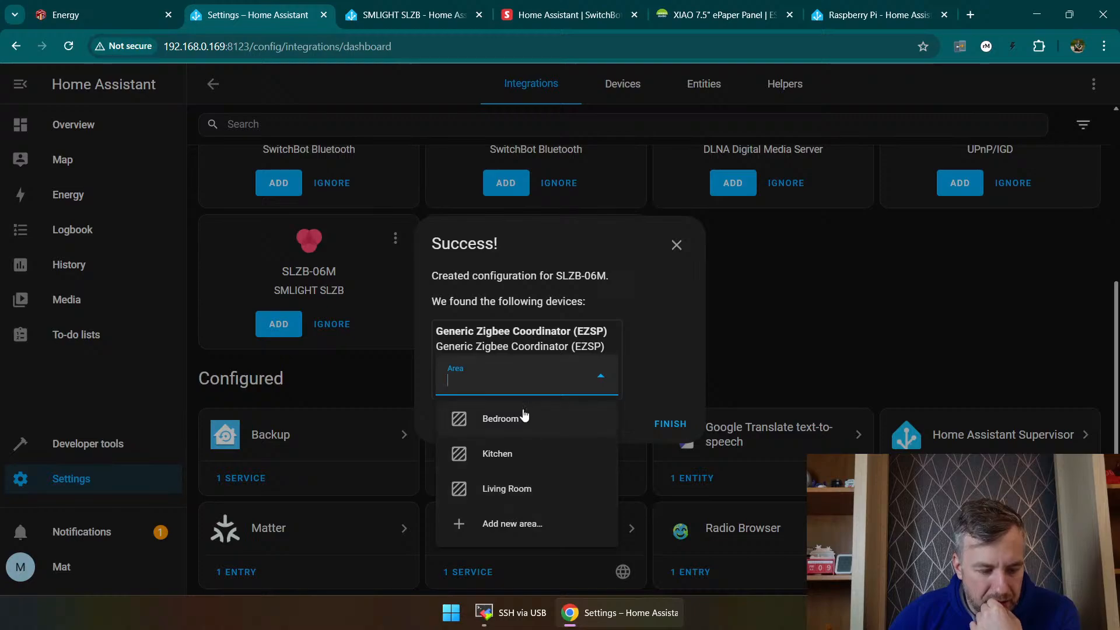
click(521, 526)
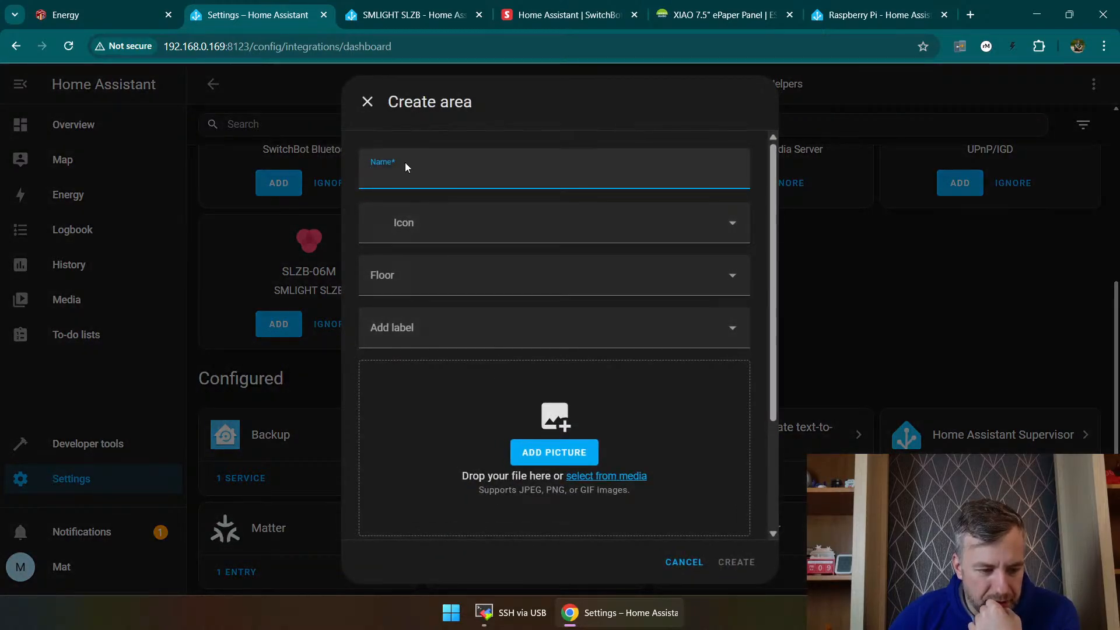
Step: Name the new area Studio and give it the mdi:bed-double-outline icon
text(Studio)
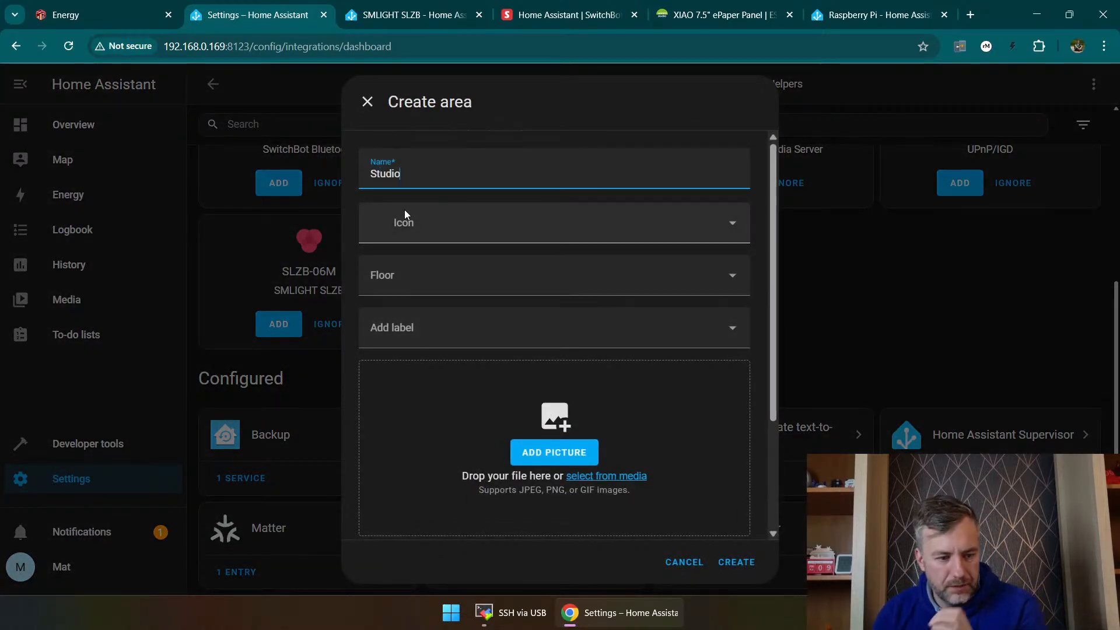
click(404, 218)
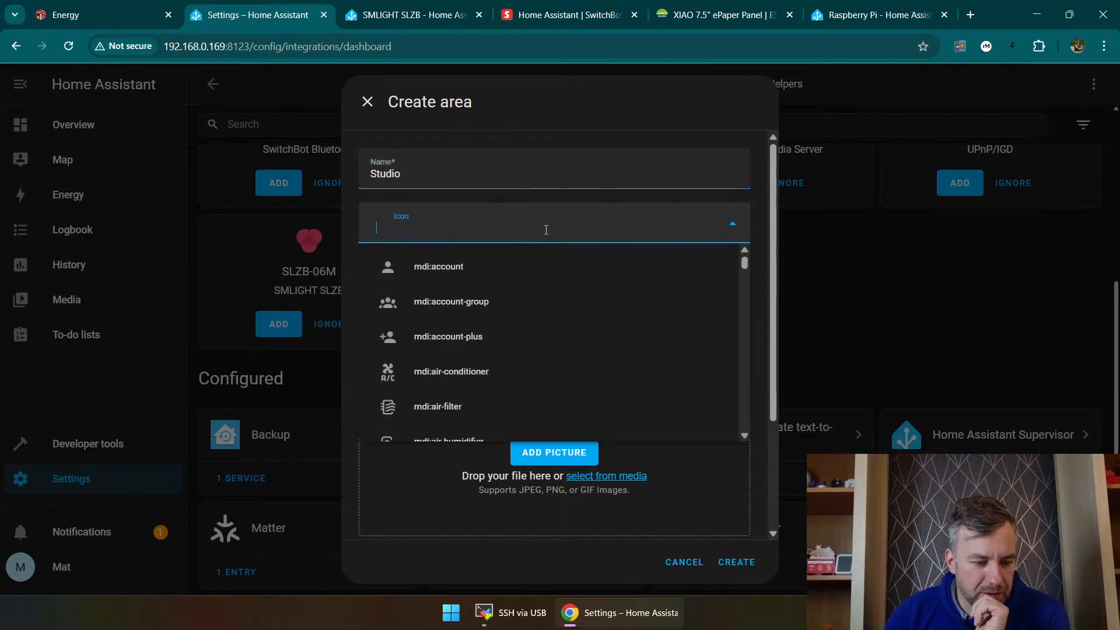
scroll(492, 290, down, 10)
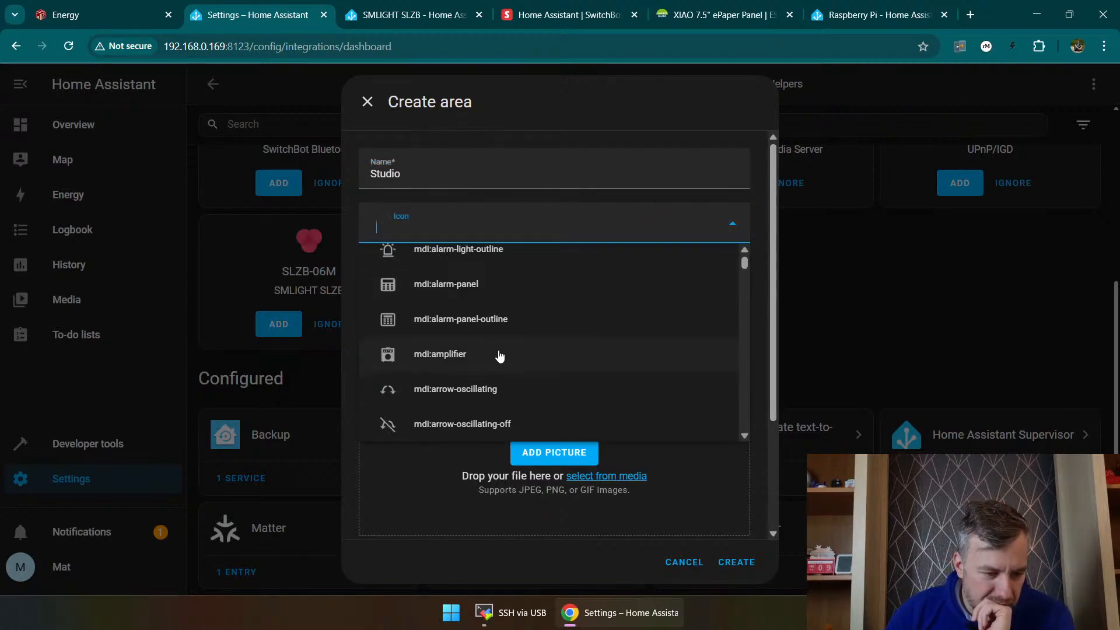
scroll(500, 357, down, 1)
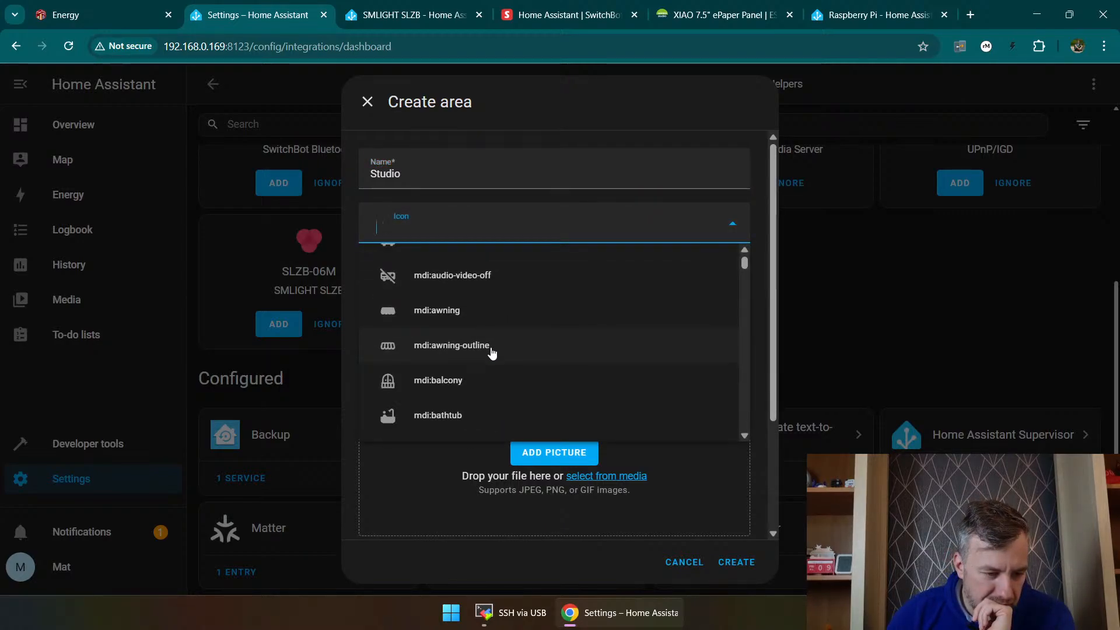
scroll(507, 352, down, 1)
scroll(513, 363, down, 1)
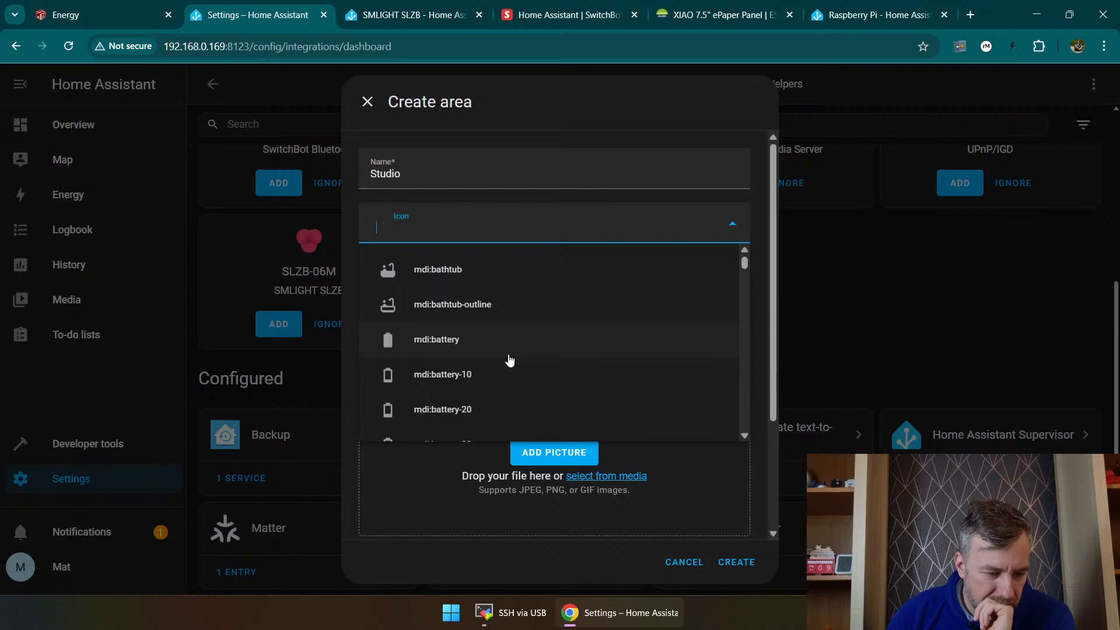
scroll(507, 374, down, 10)
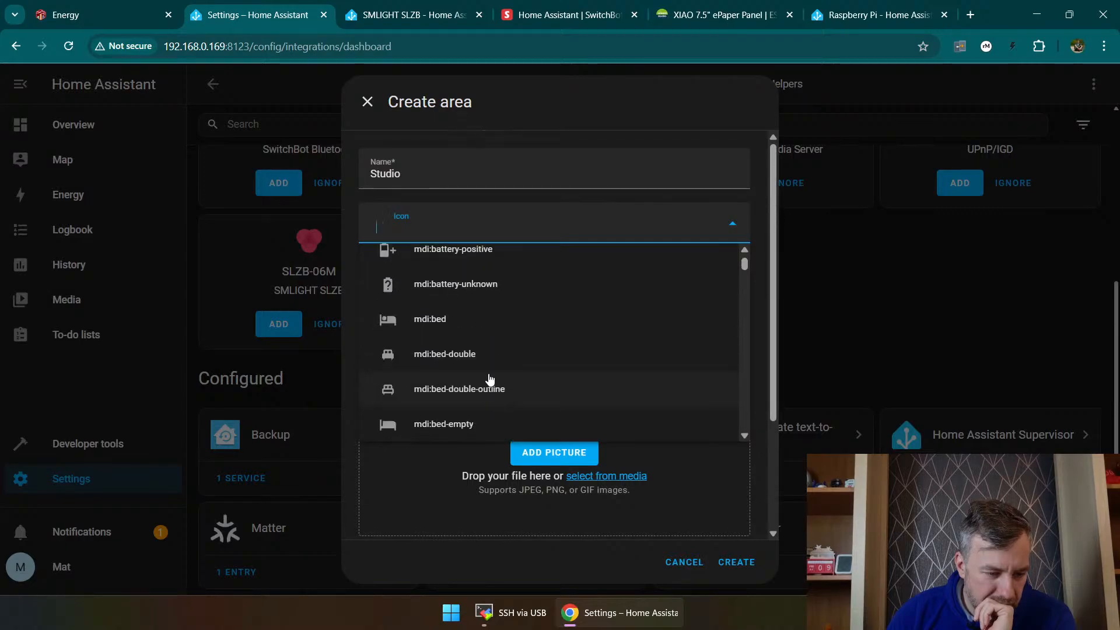
click(484, 389)
Step: Create a new floor named Upstairs at level 1 for the Studio area
click(462, 279)
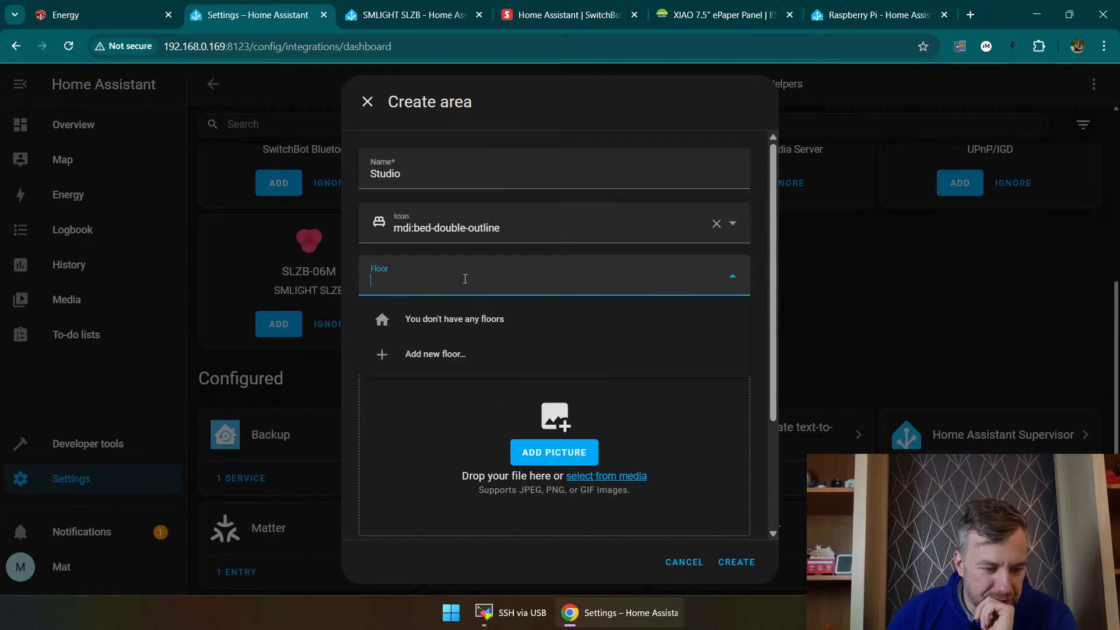
click(463, 353)
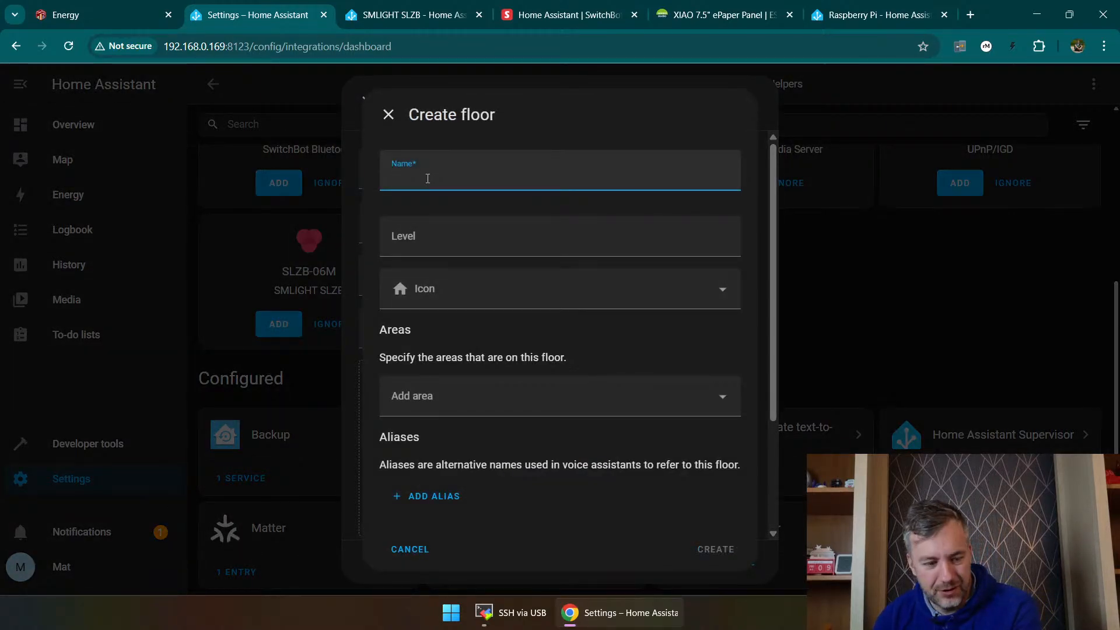
text(Upstair)
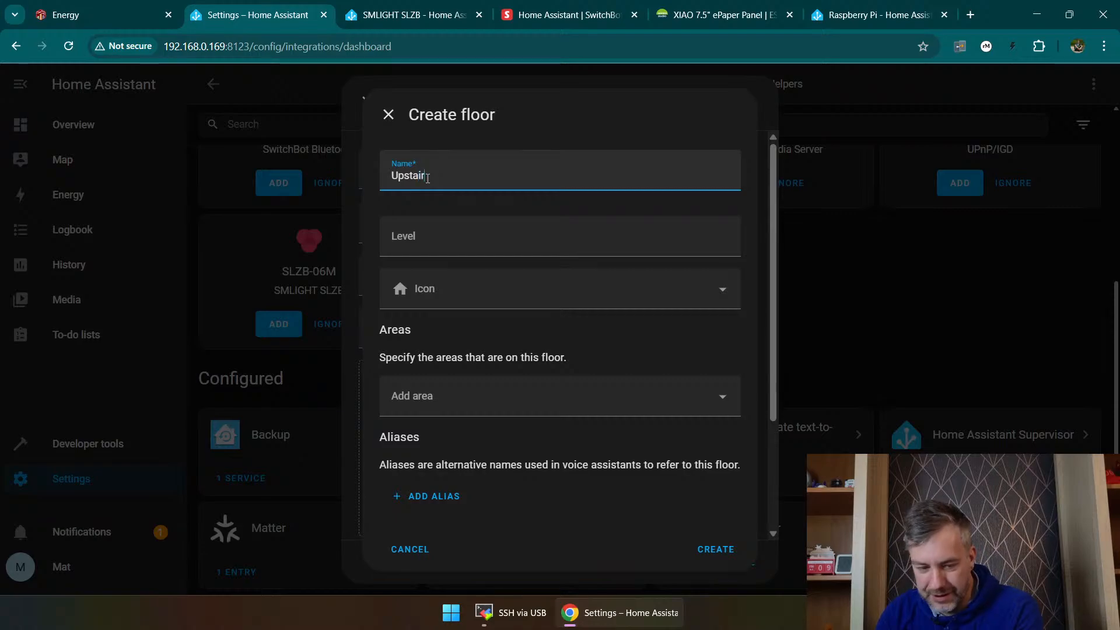
text(s)
click(419, 235)
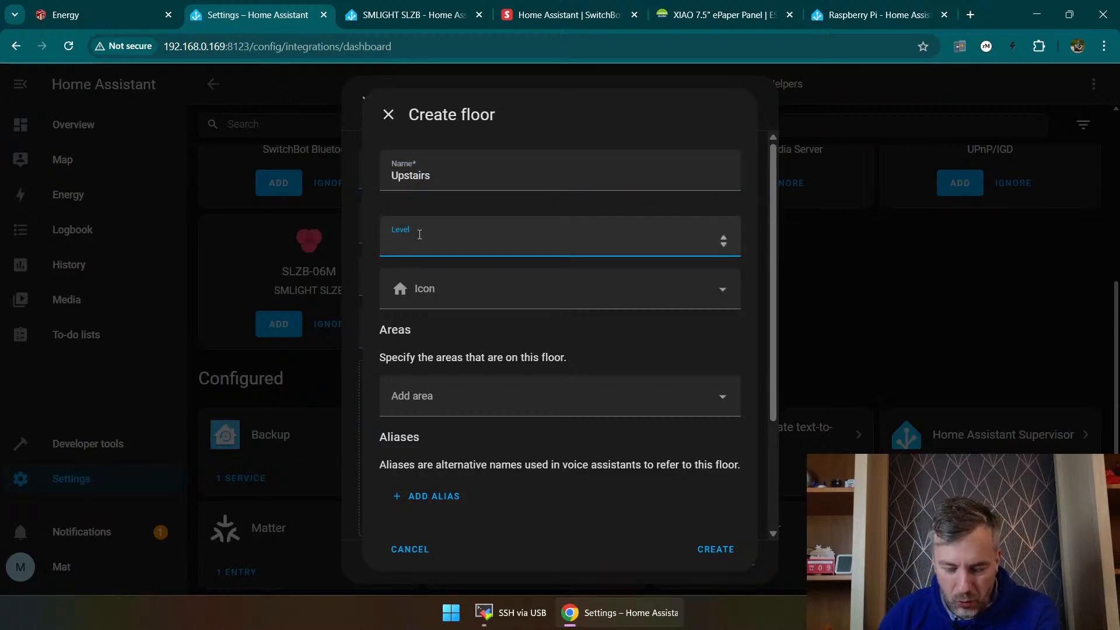
click(430, 289)
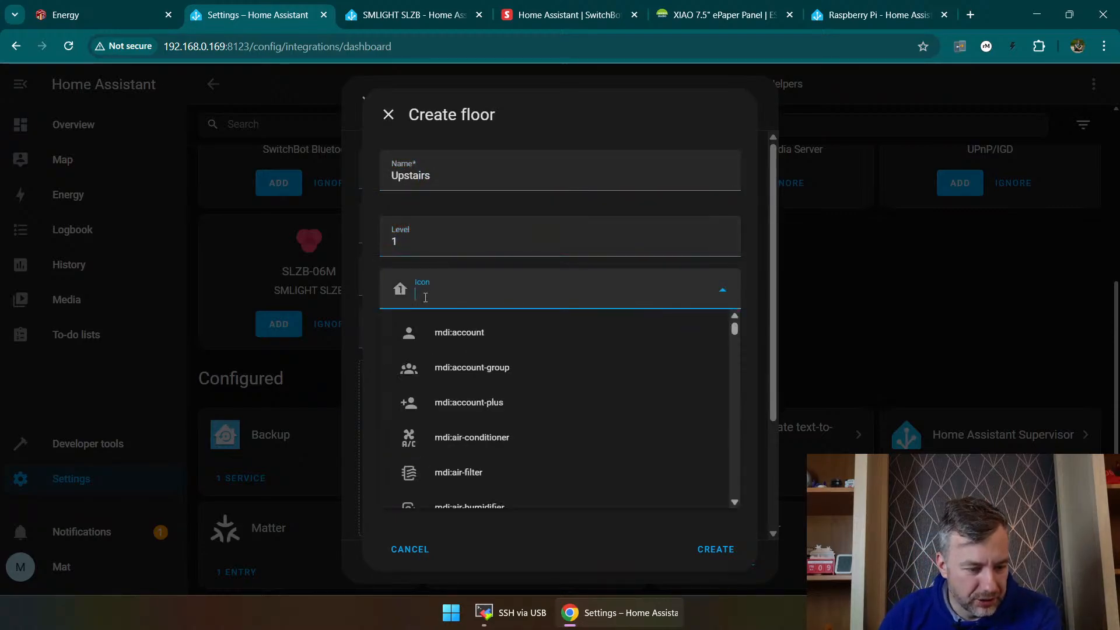
click(569, 259)
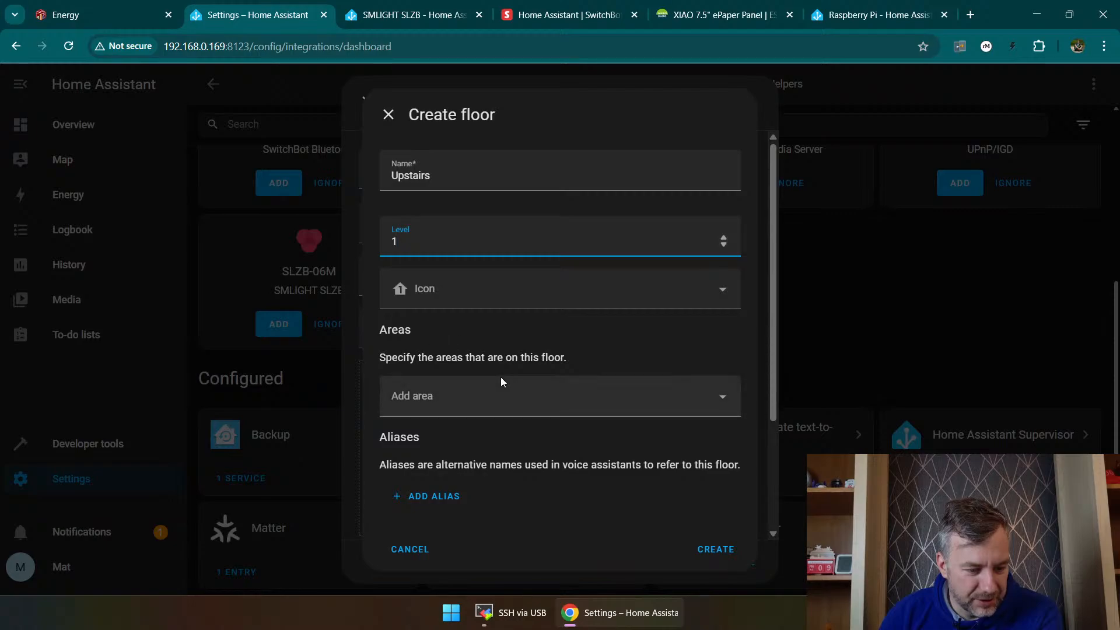
click(716, 549)
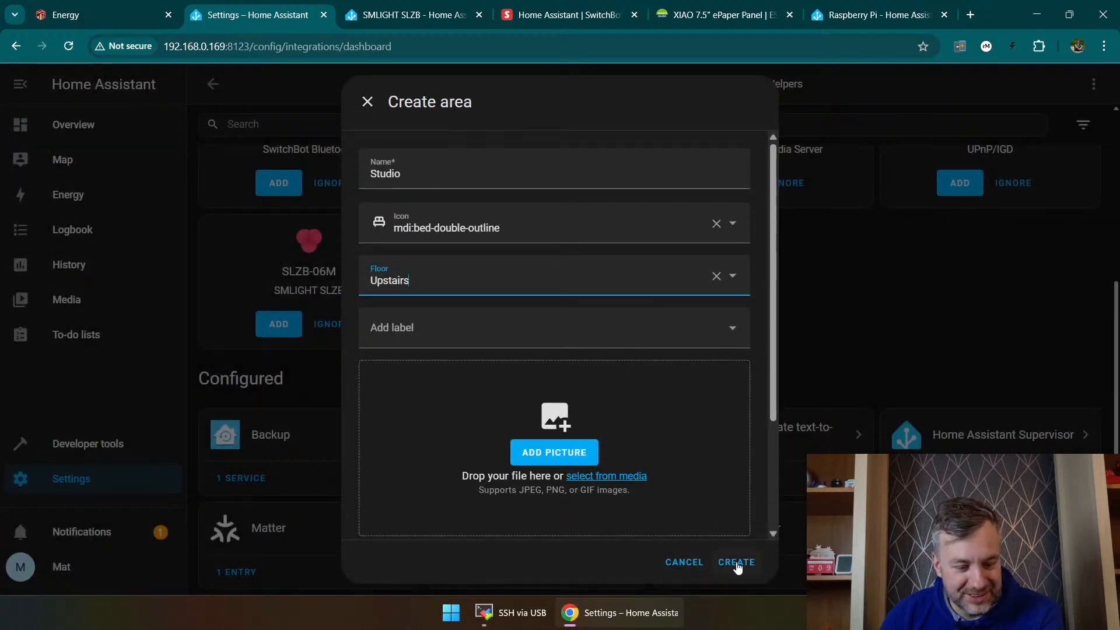
Step: Create the Studio area without a picture and finish the Zigbee coordinator setup with it assigned
click(546, 453)
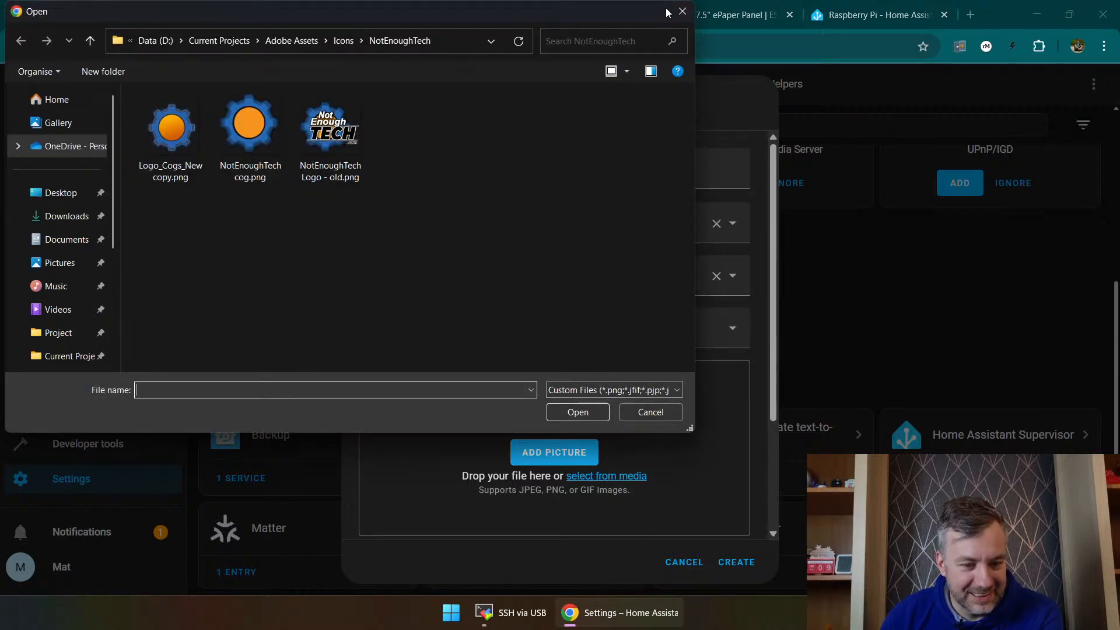
click(682, 11)
click(736, 563)
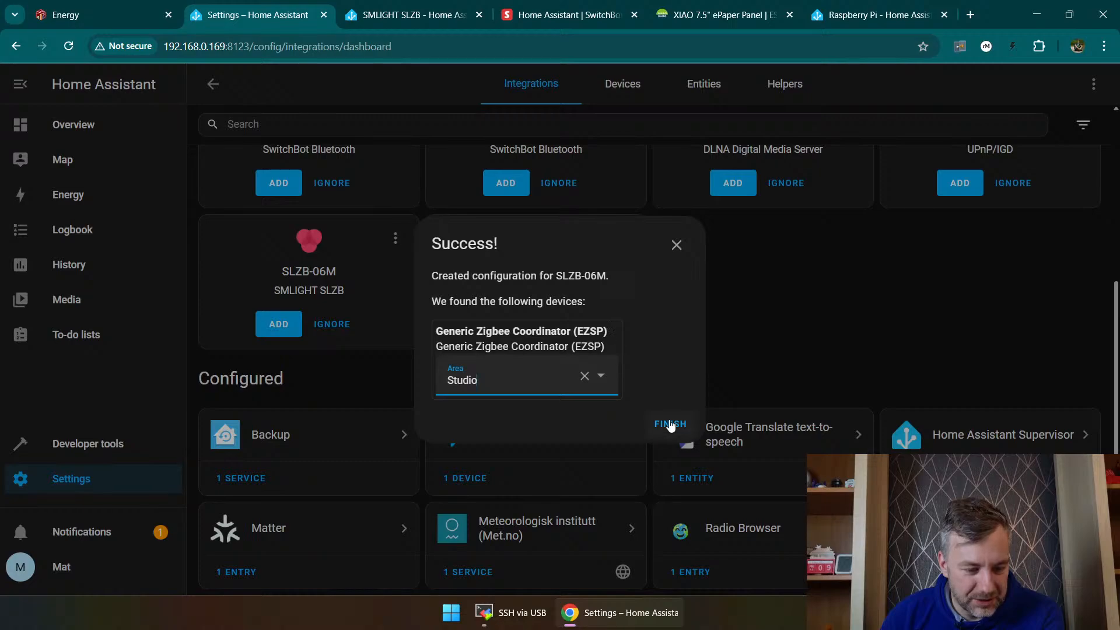
click(671, 424)
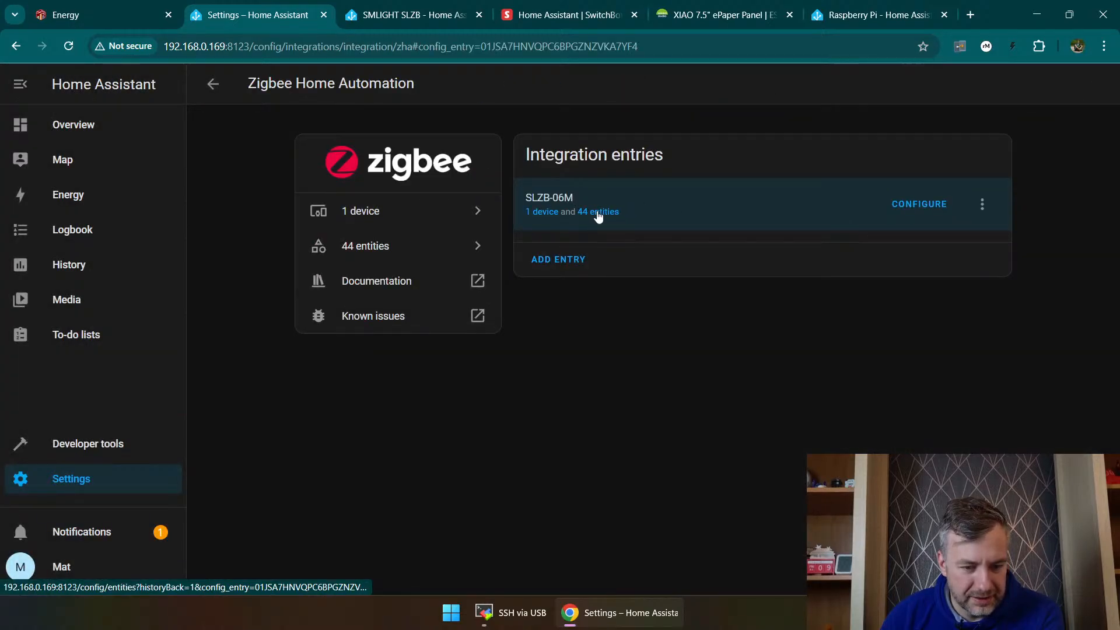
Step: Open the SLZB-06M Zigbee configuration and review its network settings, global options, groups and network visualisation
click(913, 204)
scroll(505, 297, down, 1)
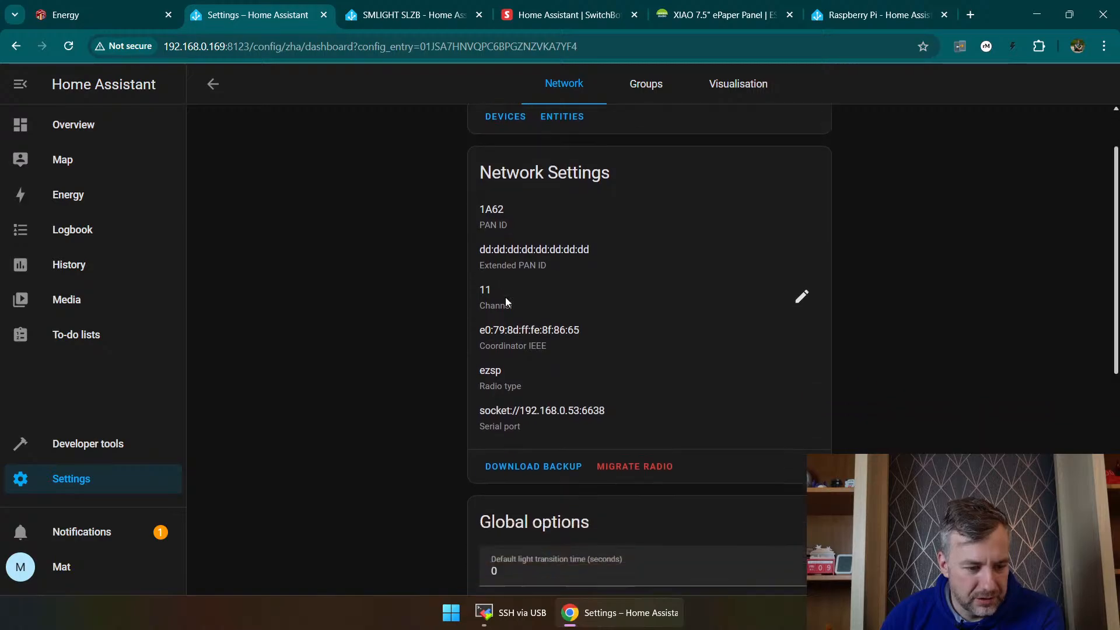
scroll(505, 296, down, 5)
scroll(503, 307, up, 3)
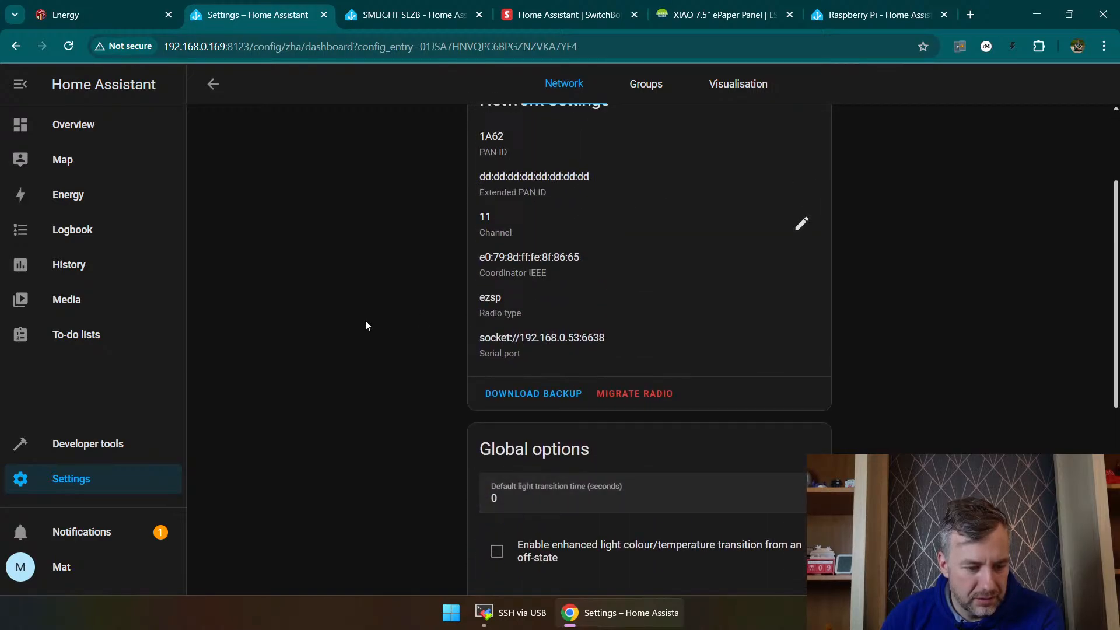
scroll(366, 322, down, 5)
scroll(362, 325, down, 2)
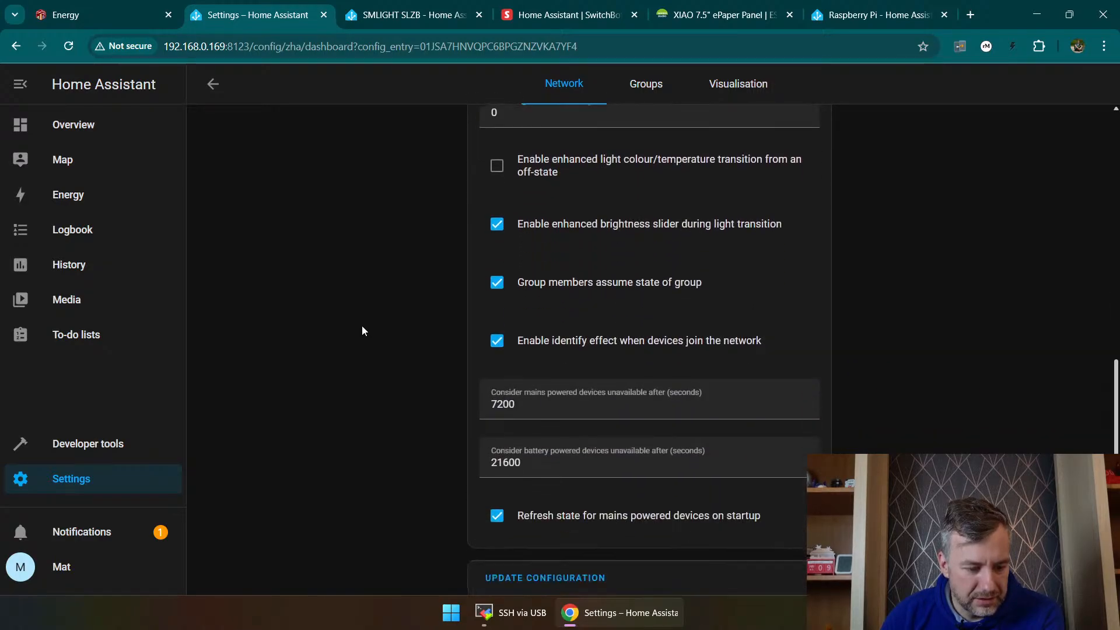
scroll(359, 309, up, 8)
click(662, 86)
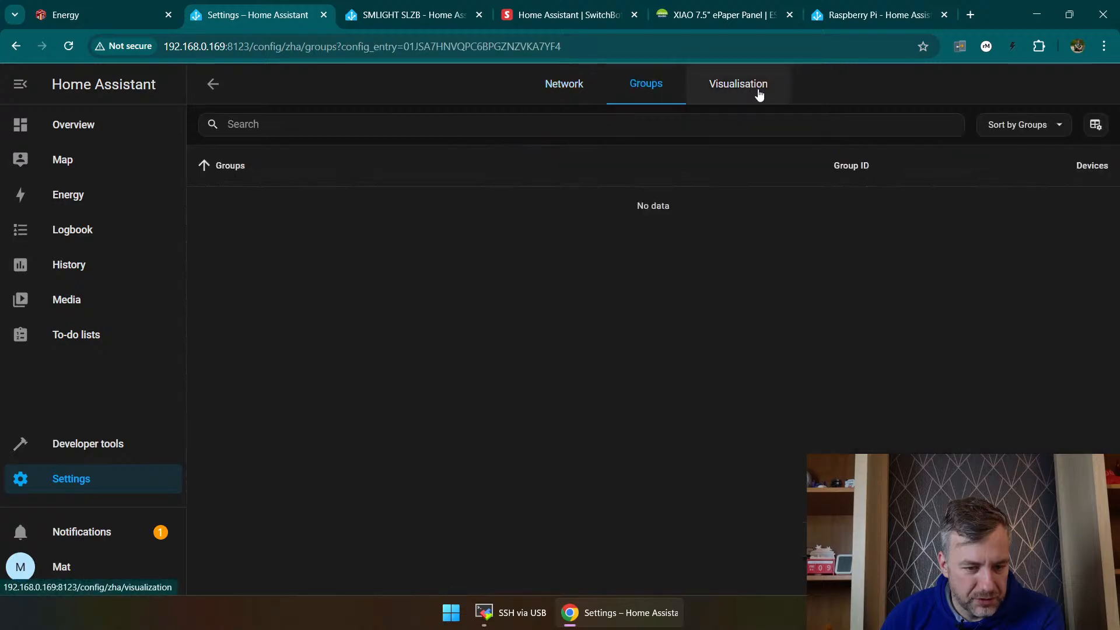
click(758, 93)
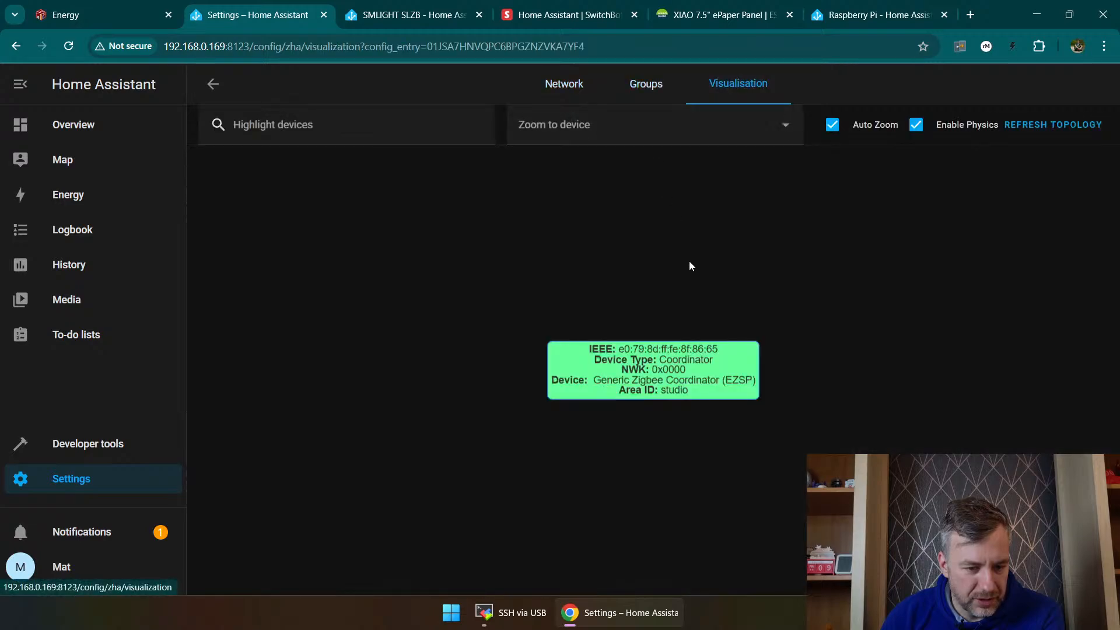
click(571, 83)
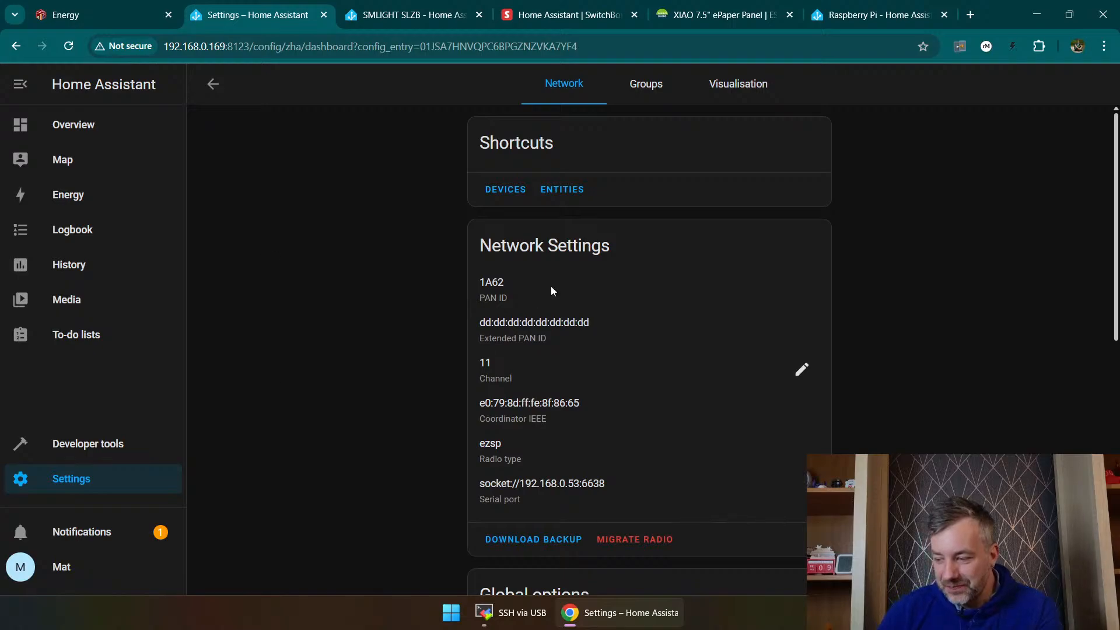
Step: Look through the Zigbee coordinator's entities and the list of all devices
click(563, 188)
scroll(408, 270, down, 4)
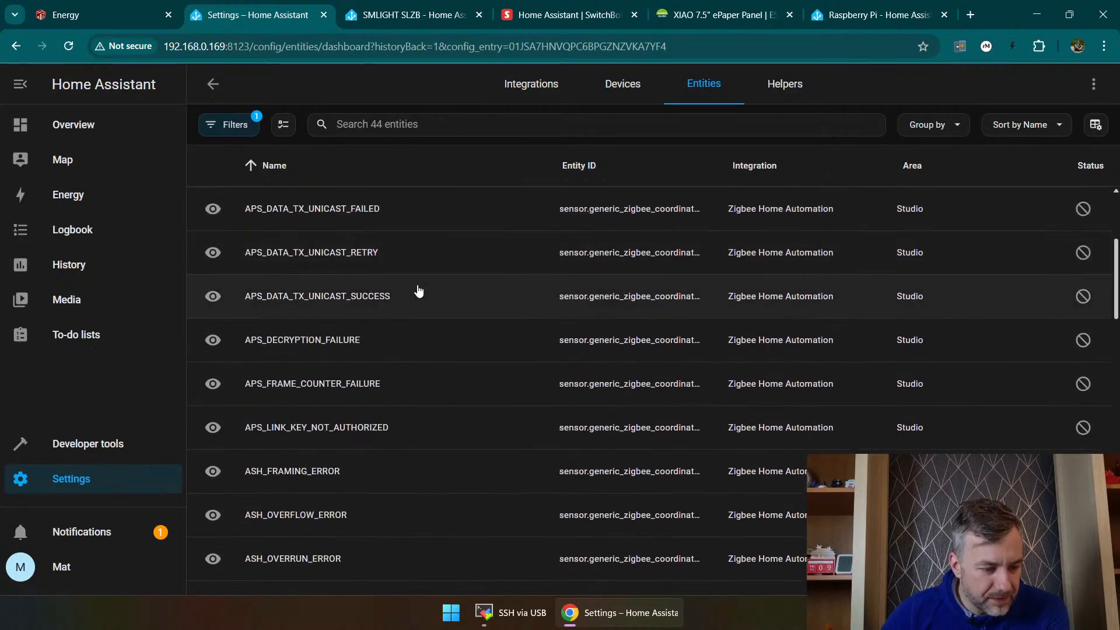
scroll(418, 290, down, 5)
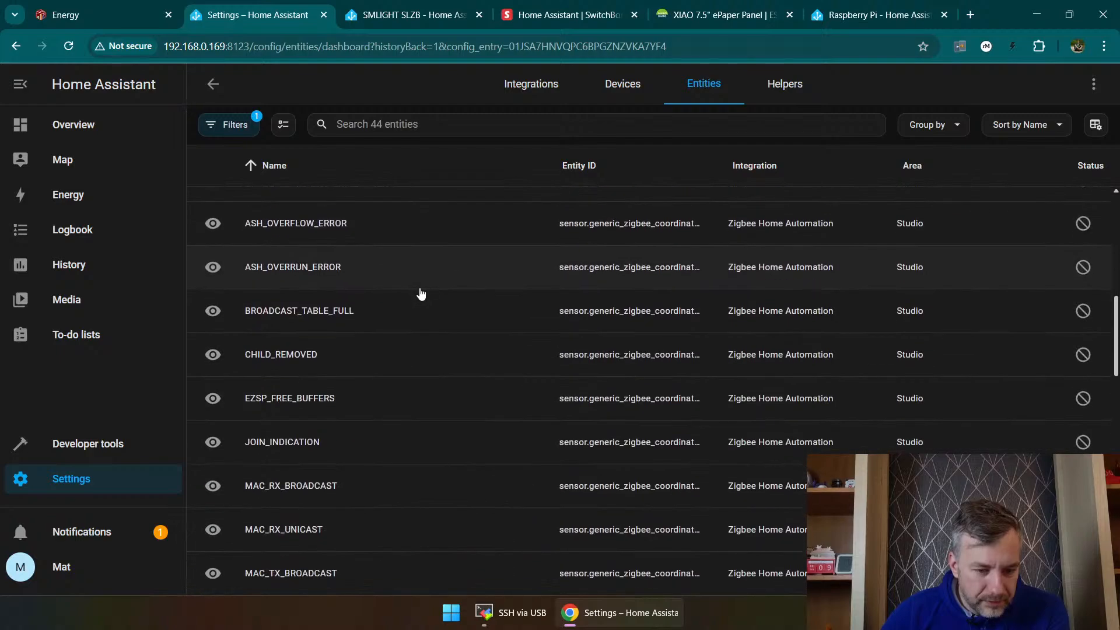
scroll(422, 292, down, 4)
scroll(425, 295, down, 13)
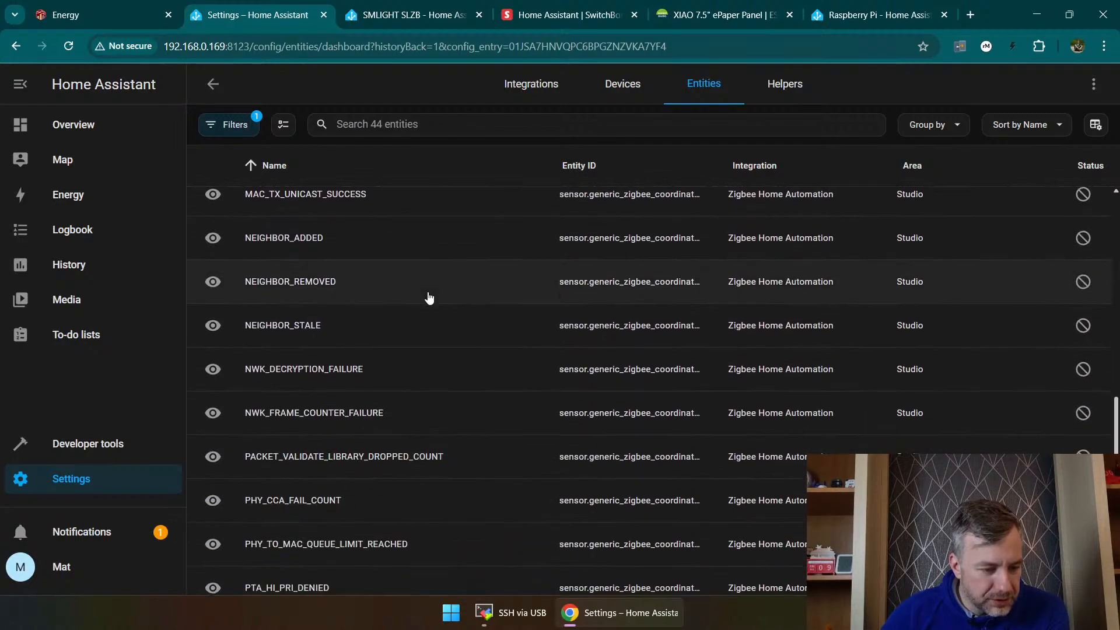
scroll(443, 309, down, 2)
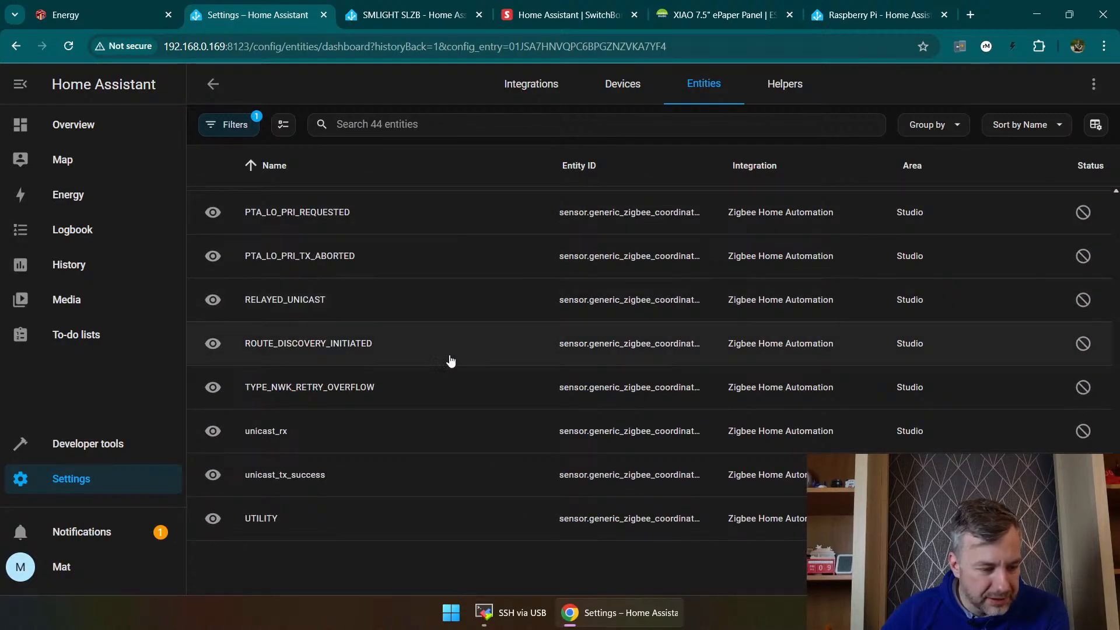
scroll(448, 350, up, 5)
scroll(479, 368, up, 20)
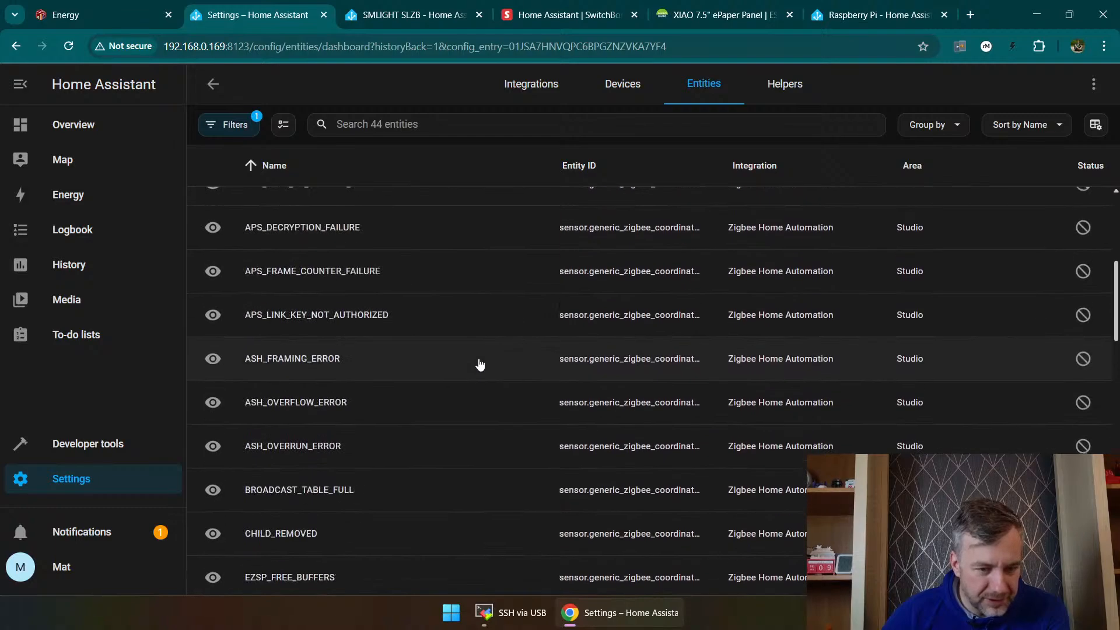
click(623, 84)
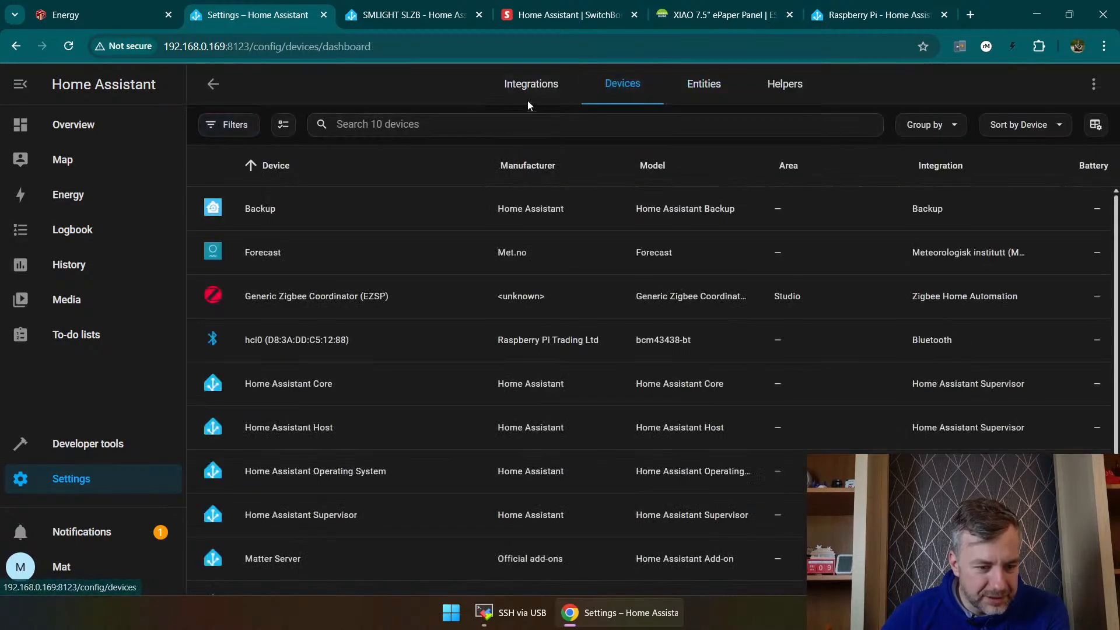
Step: Return to the integrations page and look over the remaining discovered devices
click(528, 83)
scroll(601, 187, down, 1)
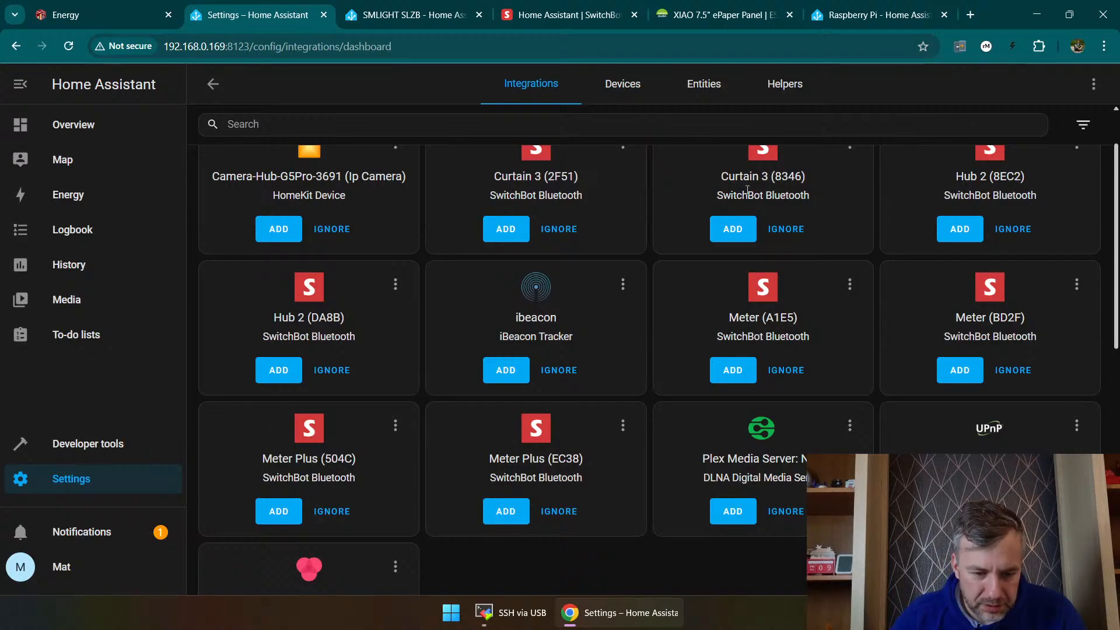
scroll(664, 232, up, 1)
scroll(659, 254, down, 7)
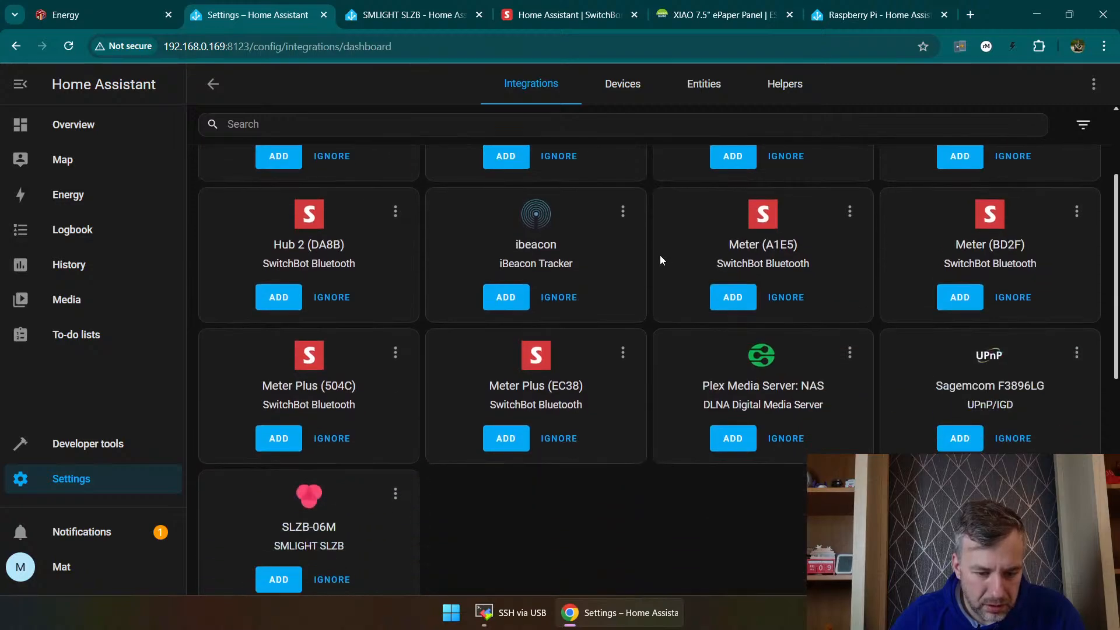
scroll(573, 309, up, 5)
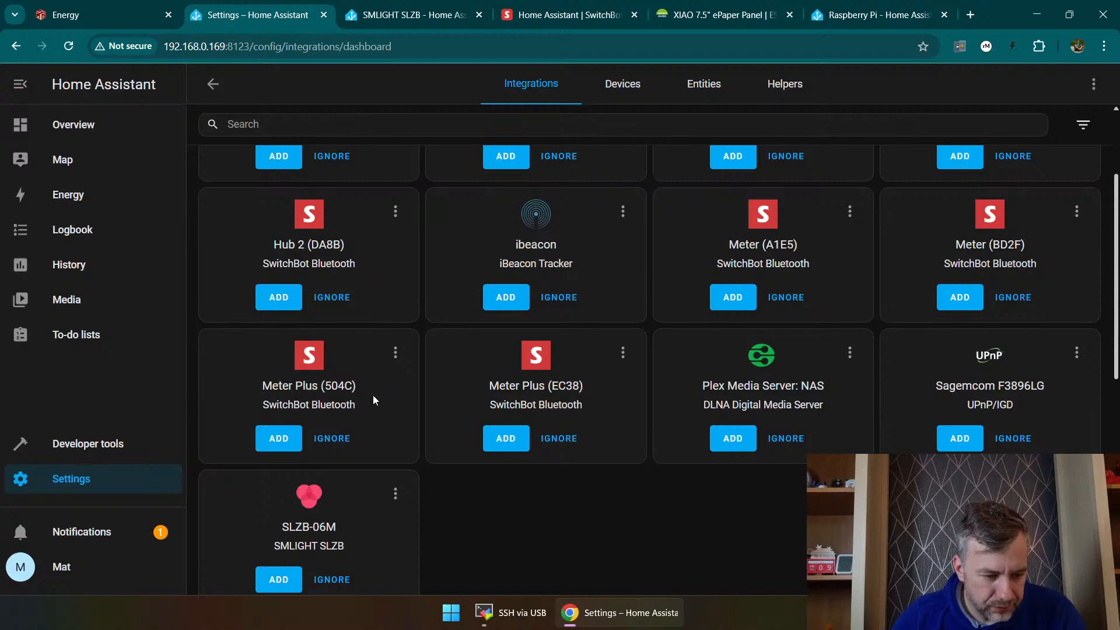
Step: Add the discovered SwitchBot Meter Plus (EC38) and finish its setup without assigning an area
scroll(373, 394, down, 1)
click(508, 365)
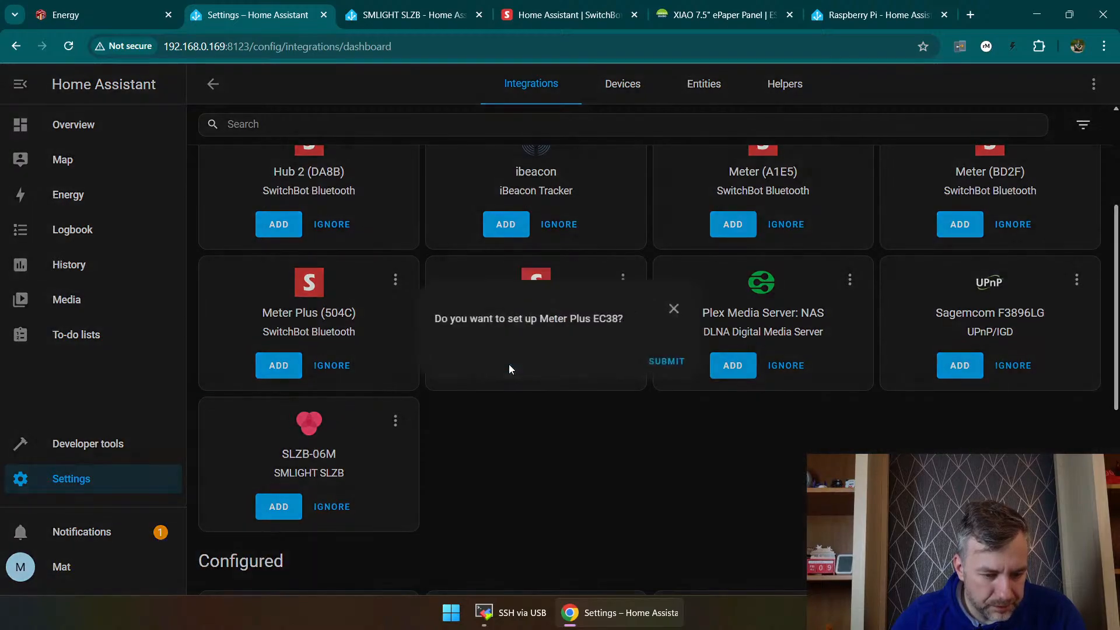
click(670, 362)
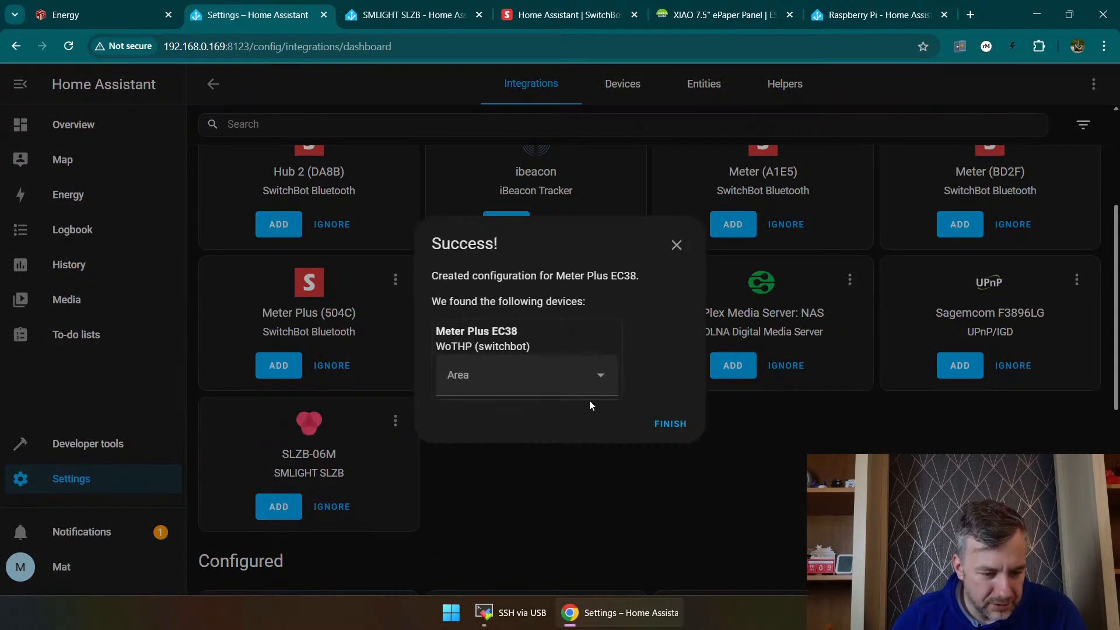
click(677, 422)
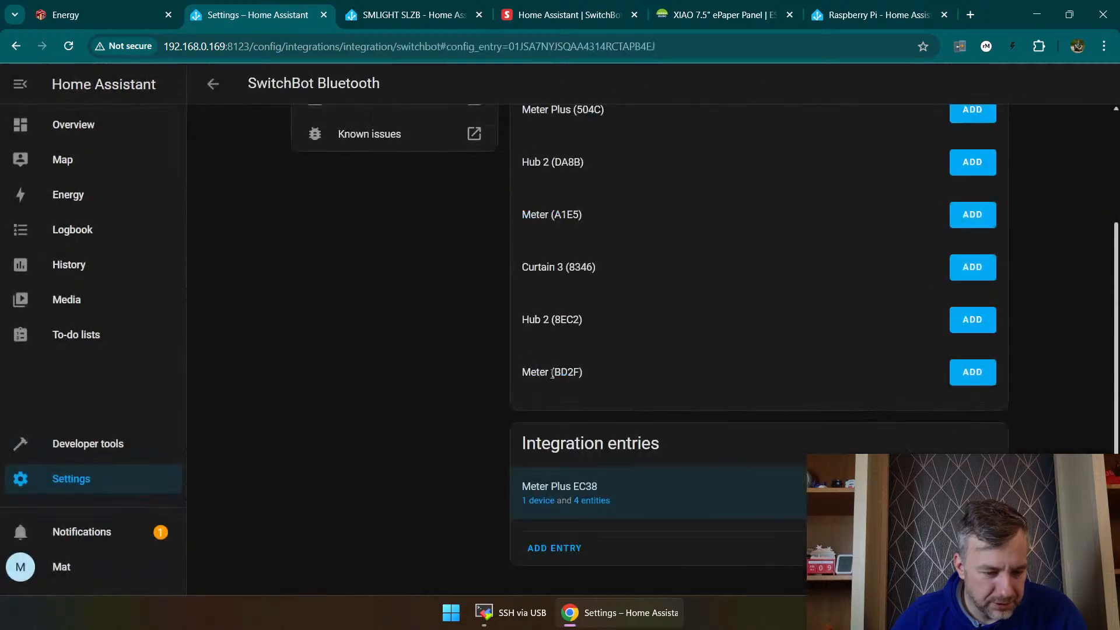
Step: Add the discovered Meter Plus (504C) without an area and view the list of SwitchBot Bluetooth devices
scroll(455, 318, up, 3)
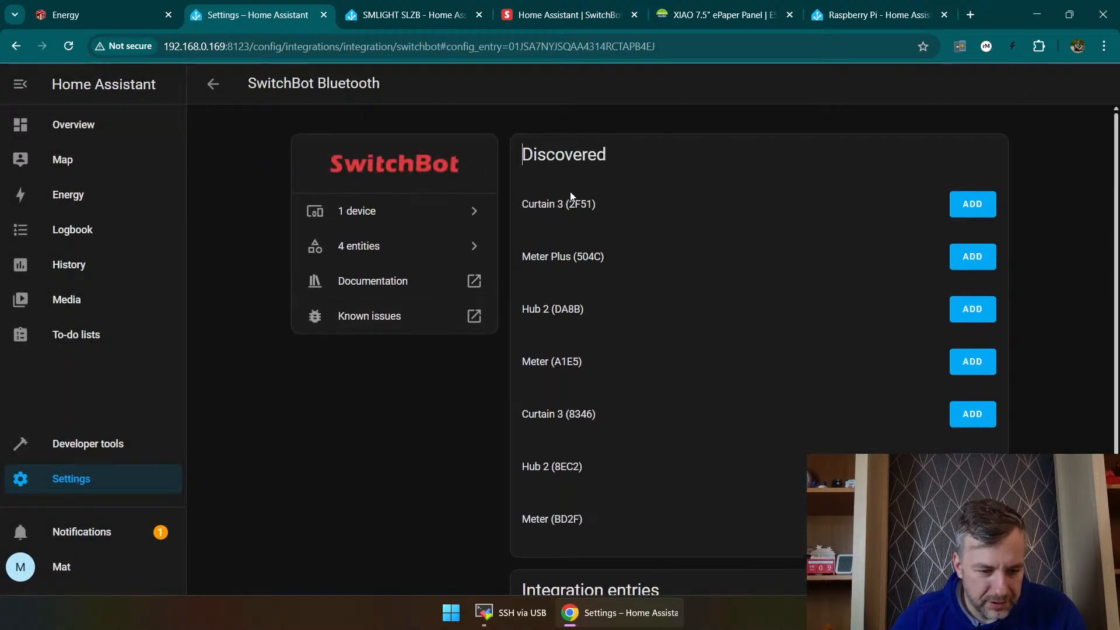
click(972, 256)
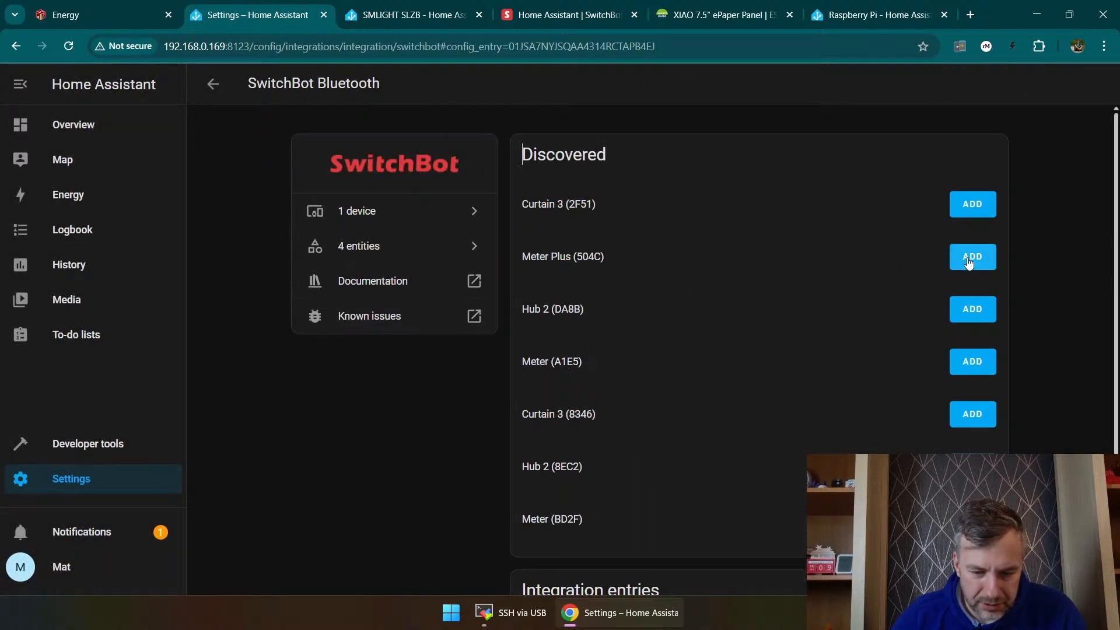
click(662, 373)
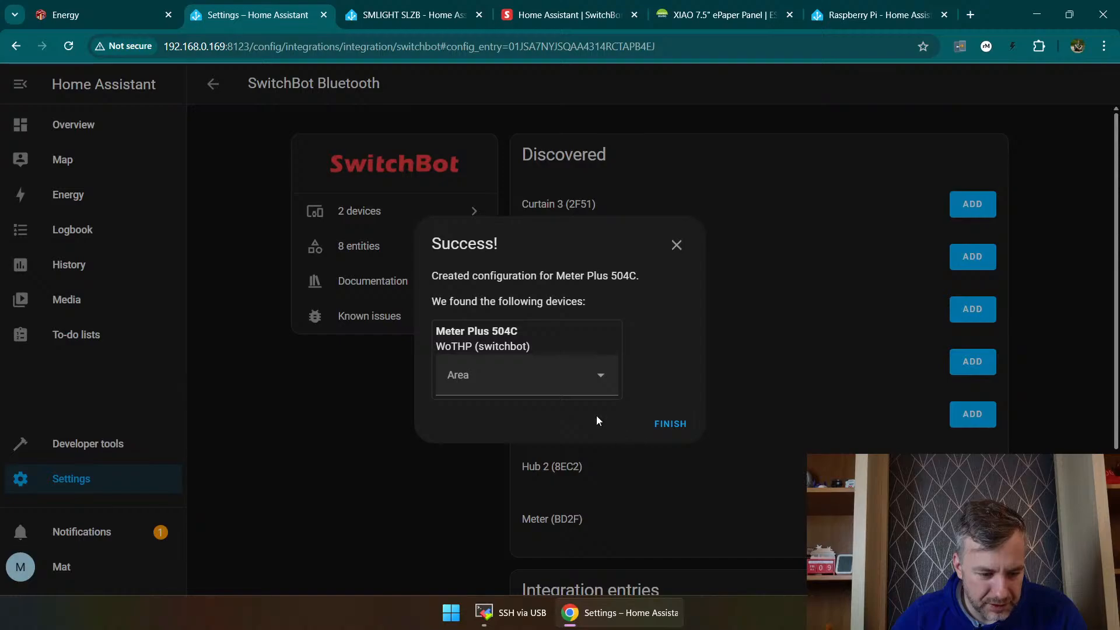
click(671, 424)
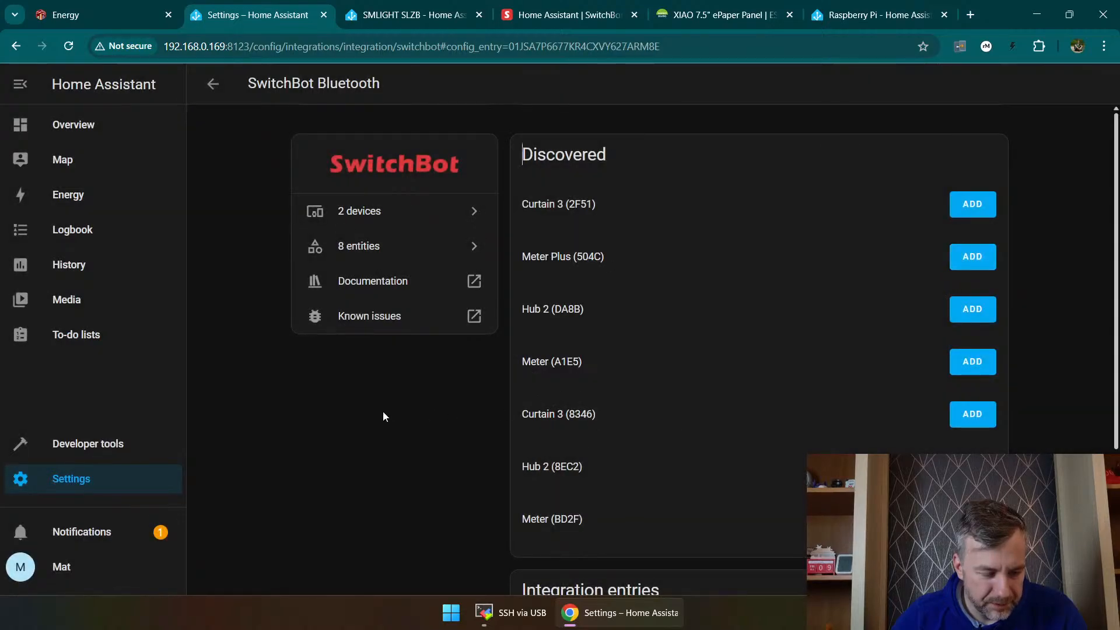
click(360, 215)
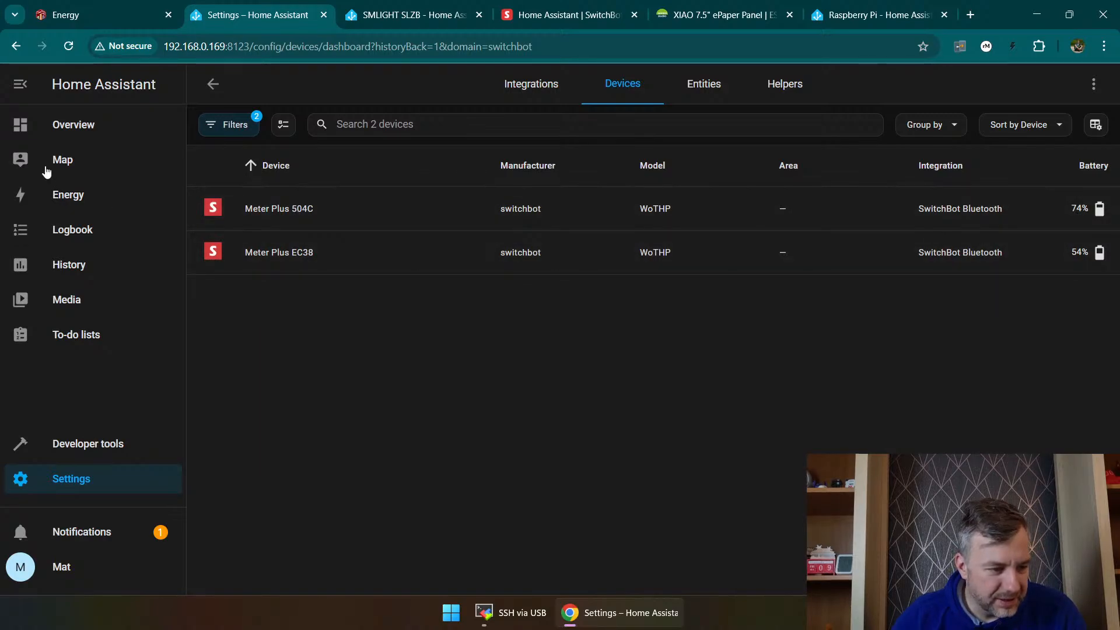
Step: From the Overview dashboard, set the Meter Plus EC38 temperature sensor's unit of measurement to °C and save it
click(36, 126)
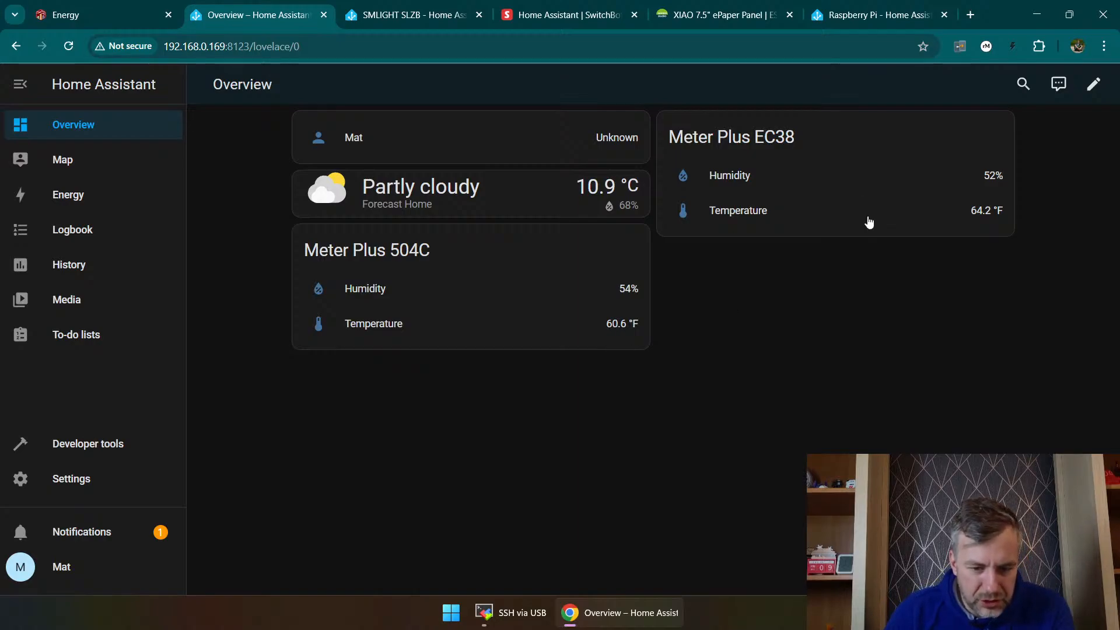
click(995, 215)
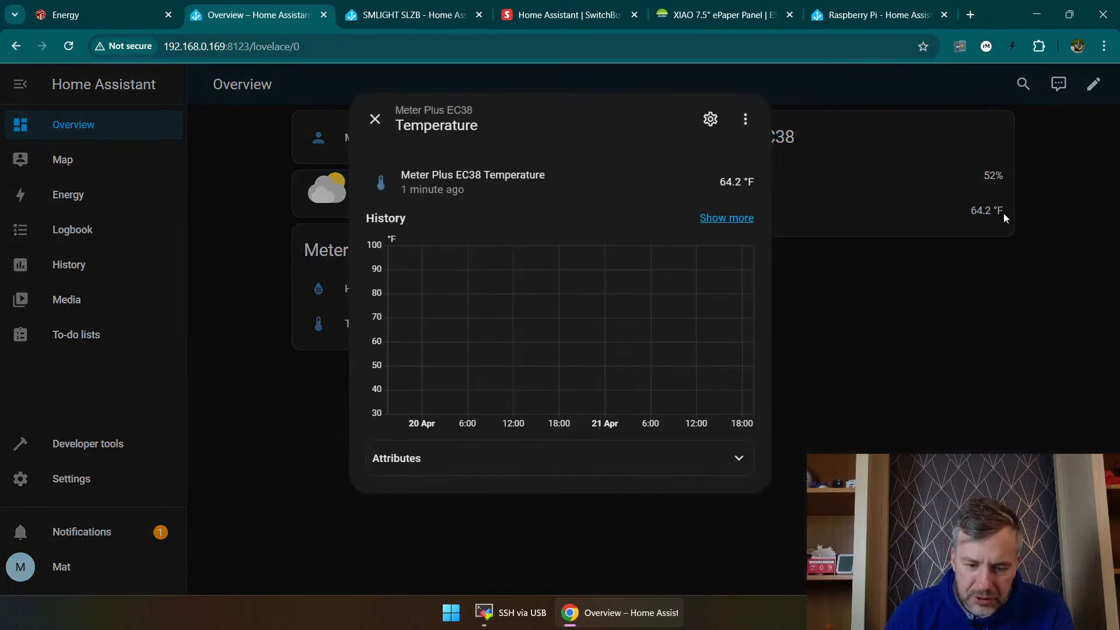
click(745, 119)
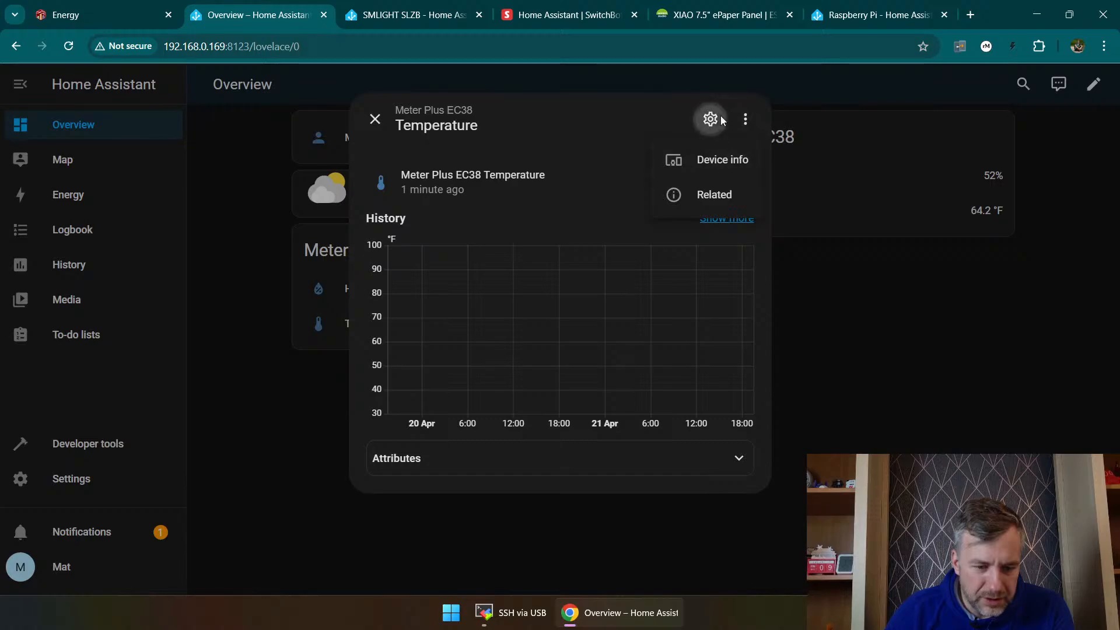
click(711, 119)
click(435, 283)
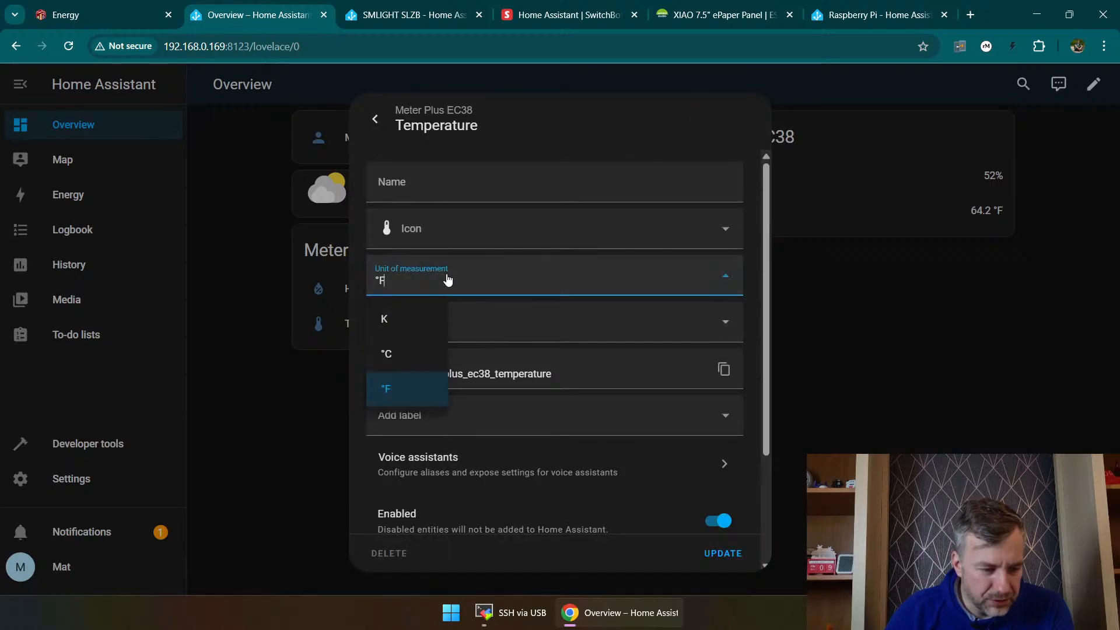
click(406, 356)
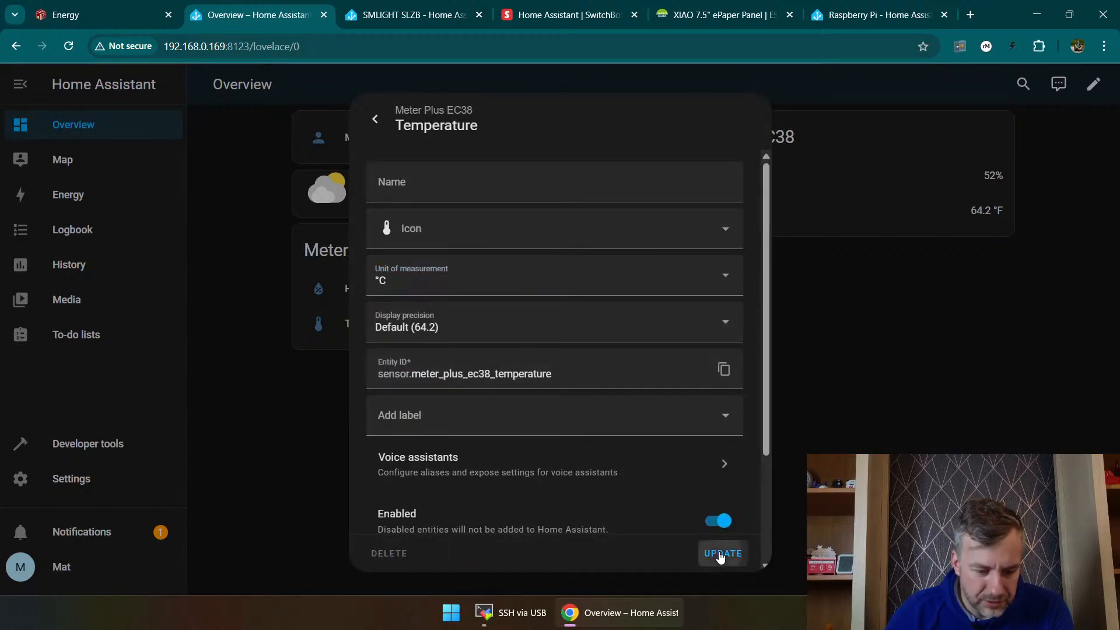
click(720, 555)
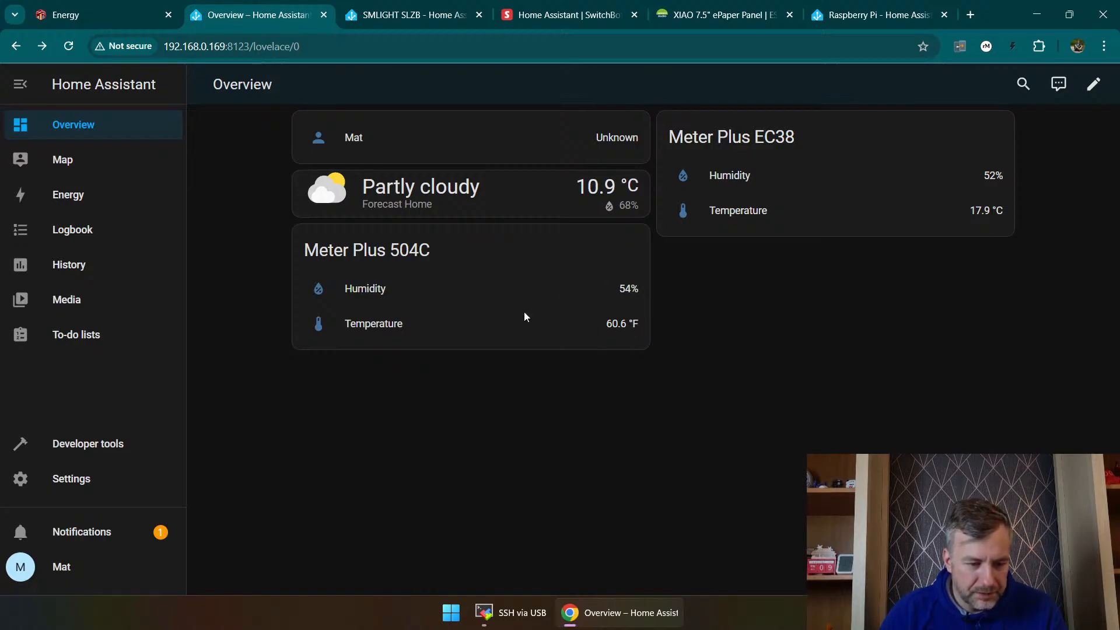
Step: Set the Meter Plus 504C temperature sensor's unit of measurement to °C and save it
click(623, 330)
click(741, 123)
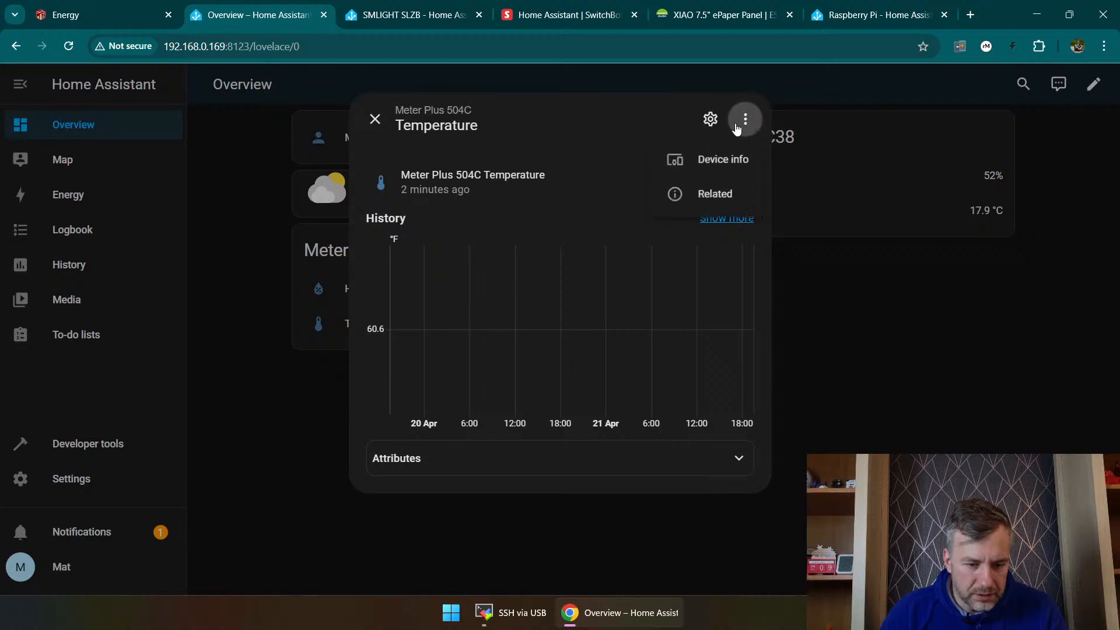
click(711, 118)
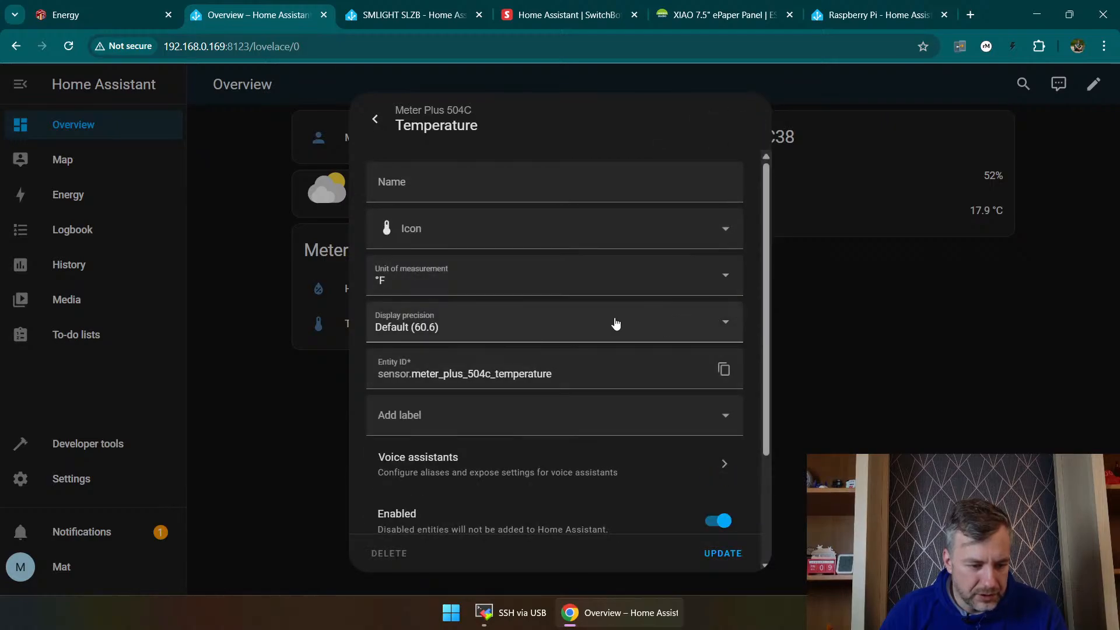
click(527, 283)
click(390, 354)
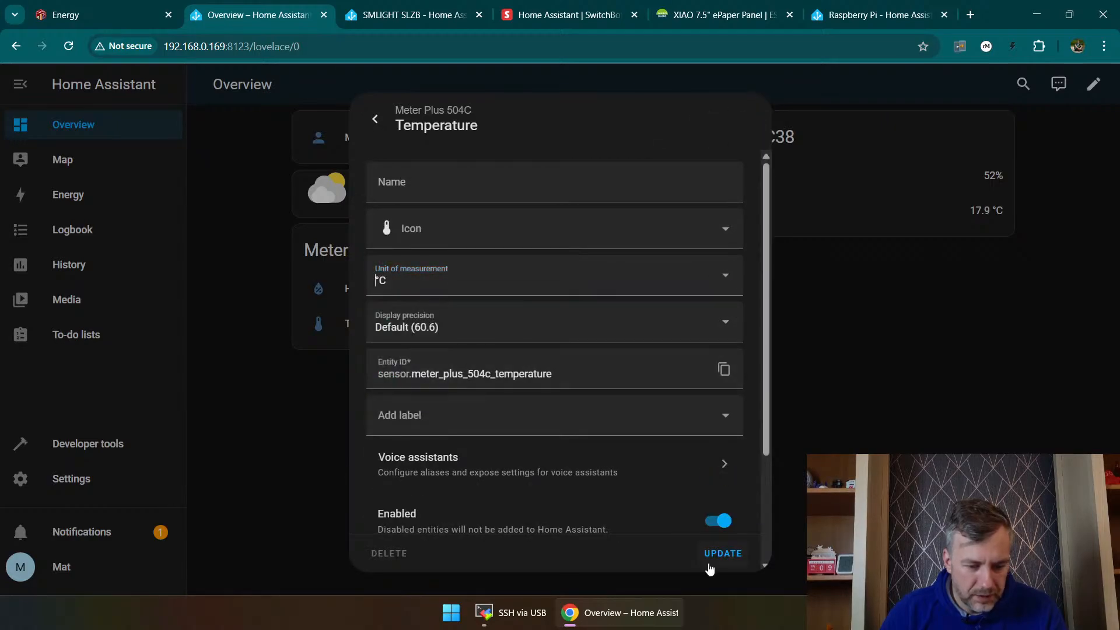
click(711, 553)
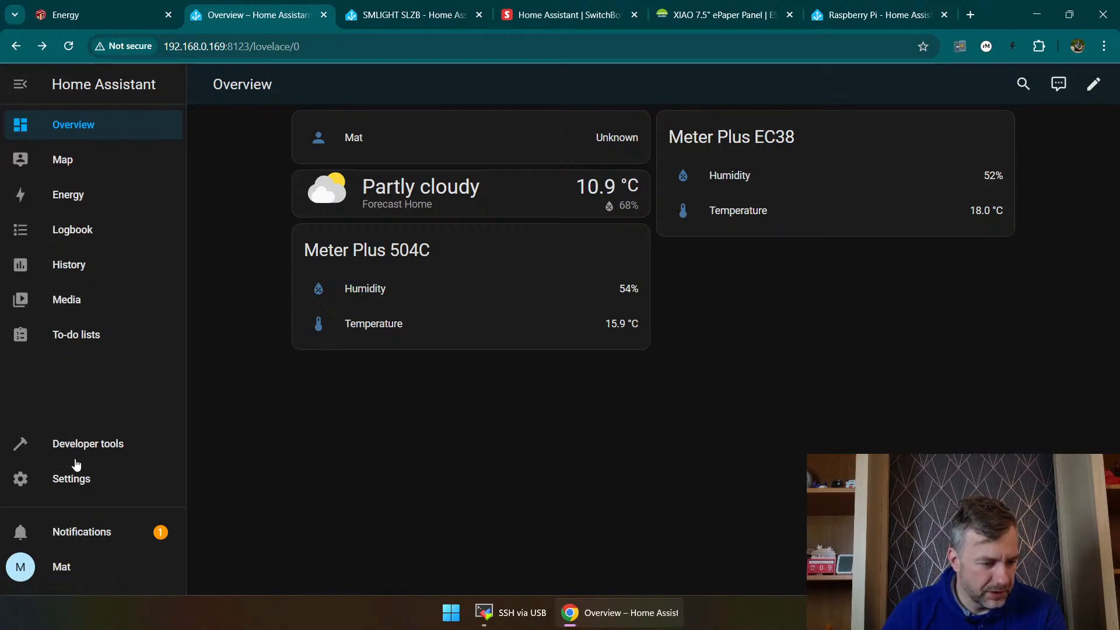
click(33, 87)
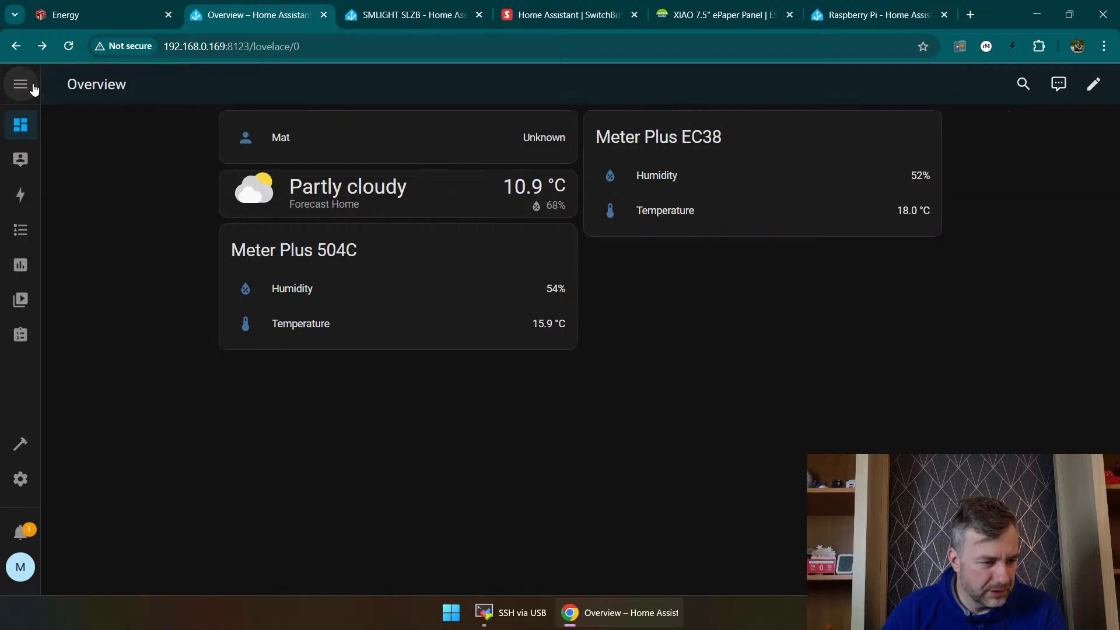
click(15, 87)
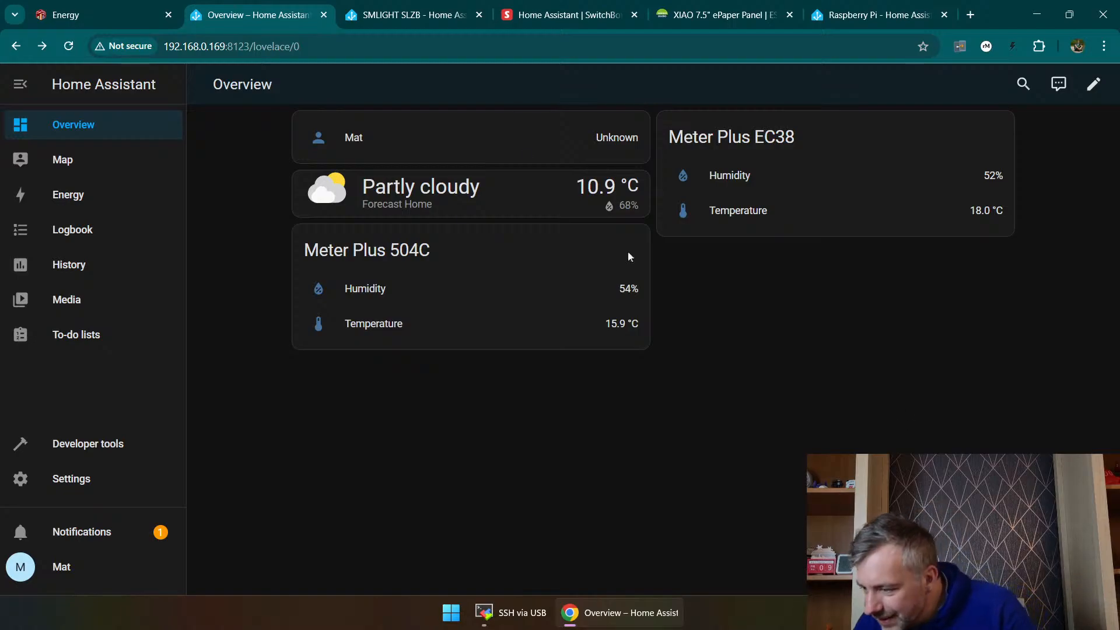
mouse_move(458, 6)
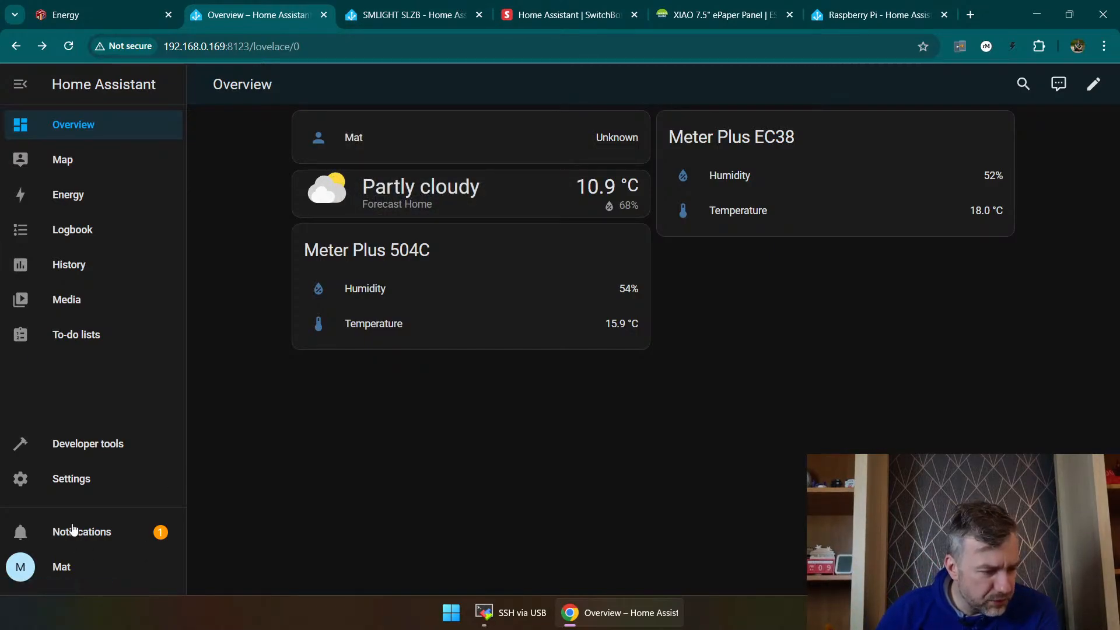
Step: In the general system settings, switch the unit system to metric (Celsius, kilograms) and save it with all sensor units updated
click(70, 477)
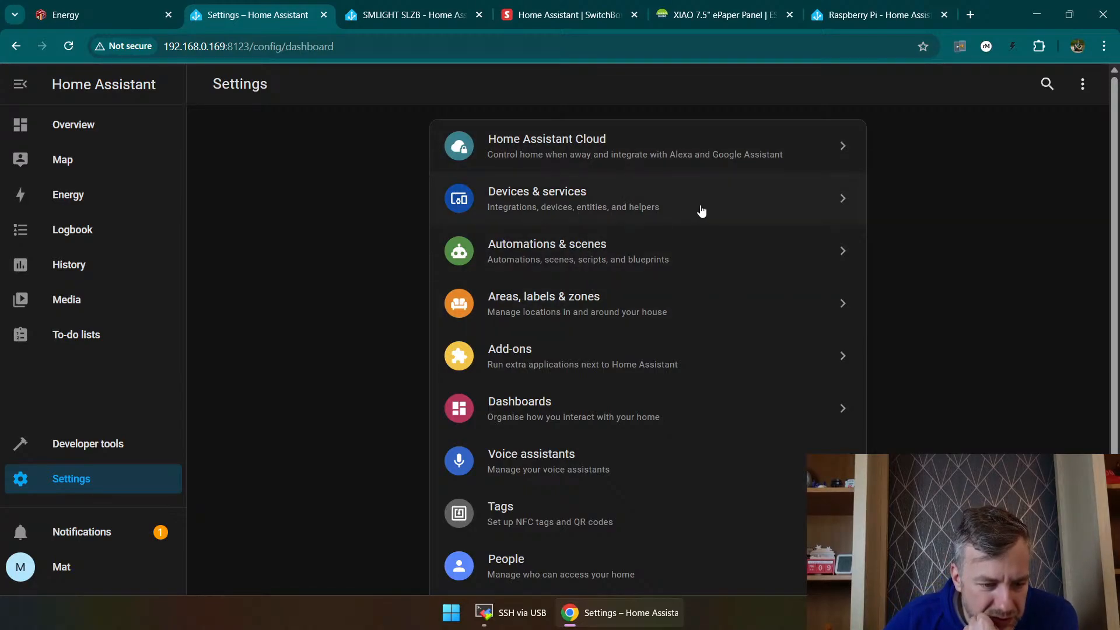
scroll(696, 337, down, 2)
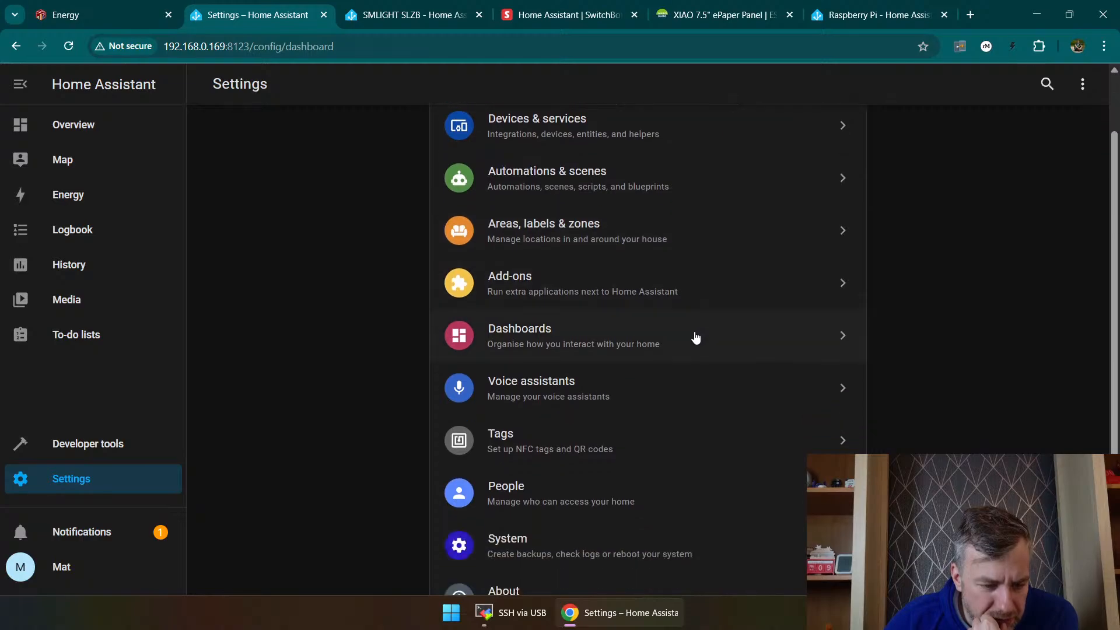
scroll(694, 373, down, 2)
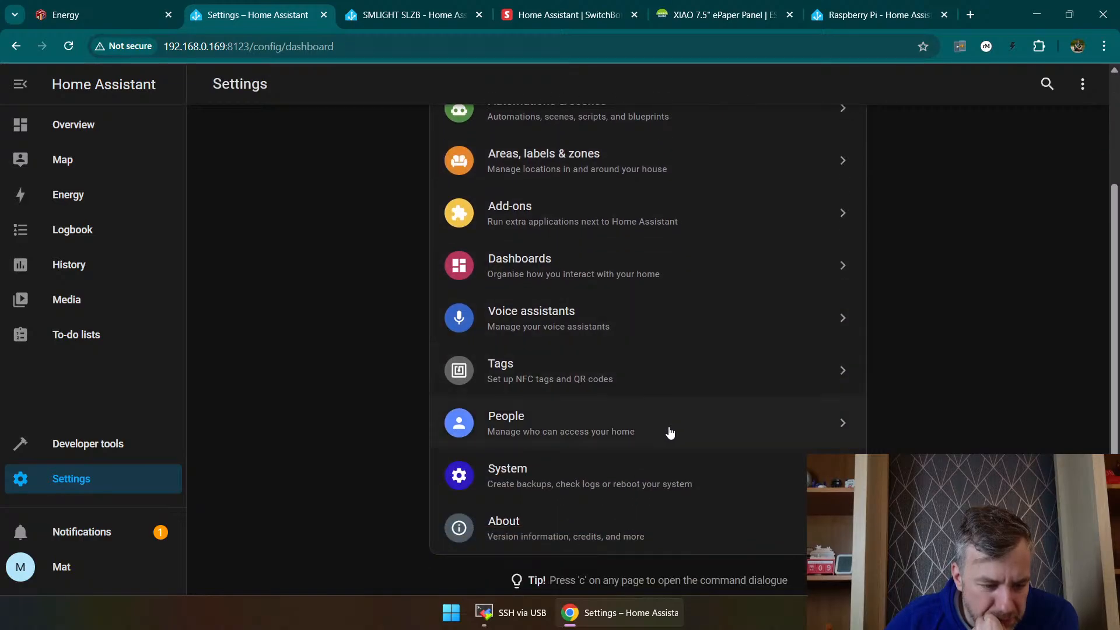
click(670, 486)
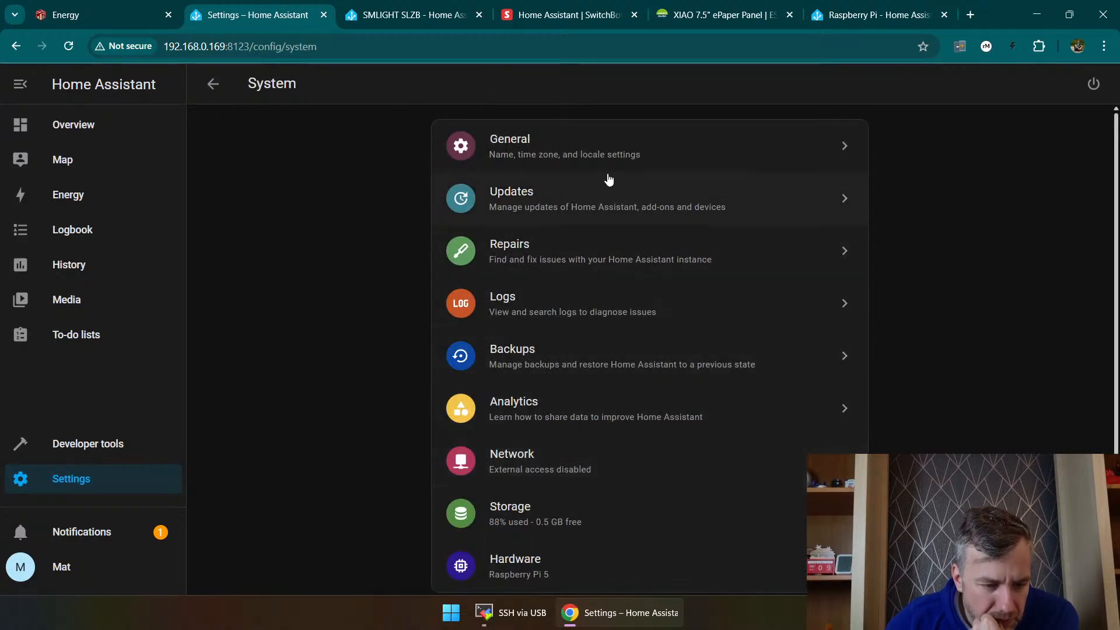
scroll(590, 338, down, 1)
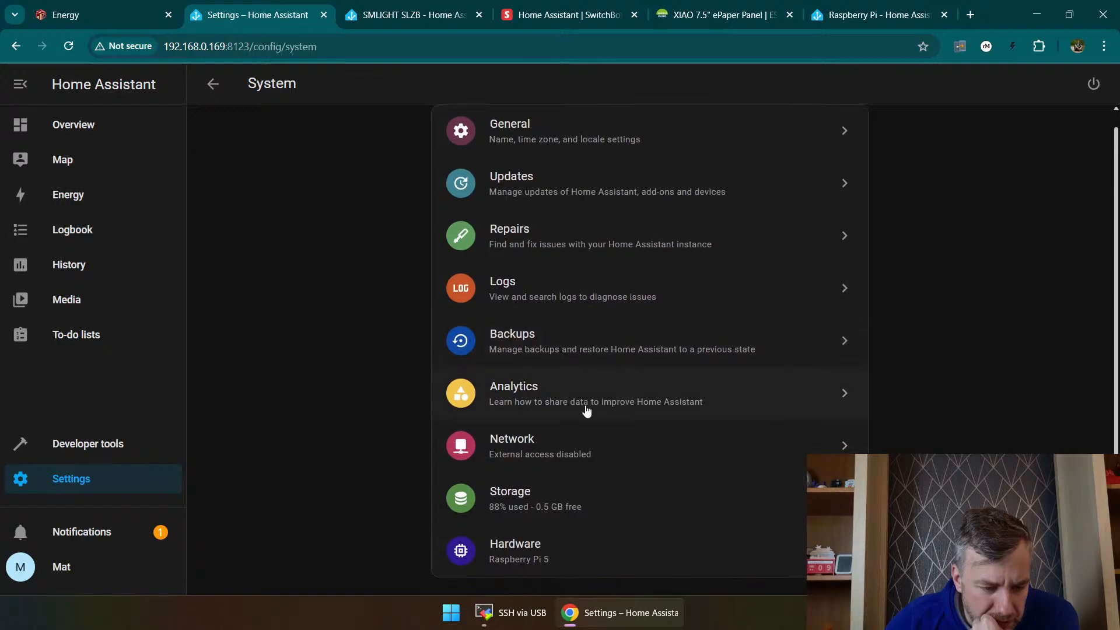
scroll(590, 258, up, 1)
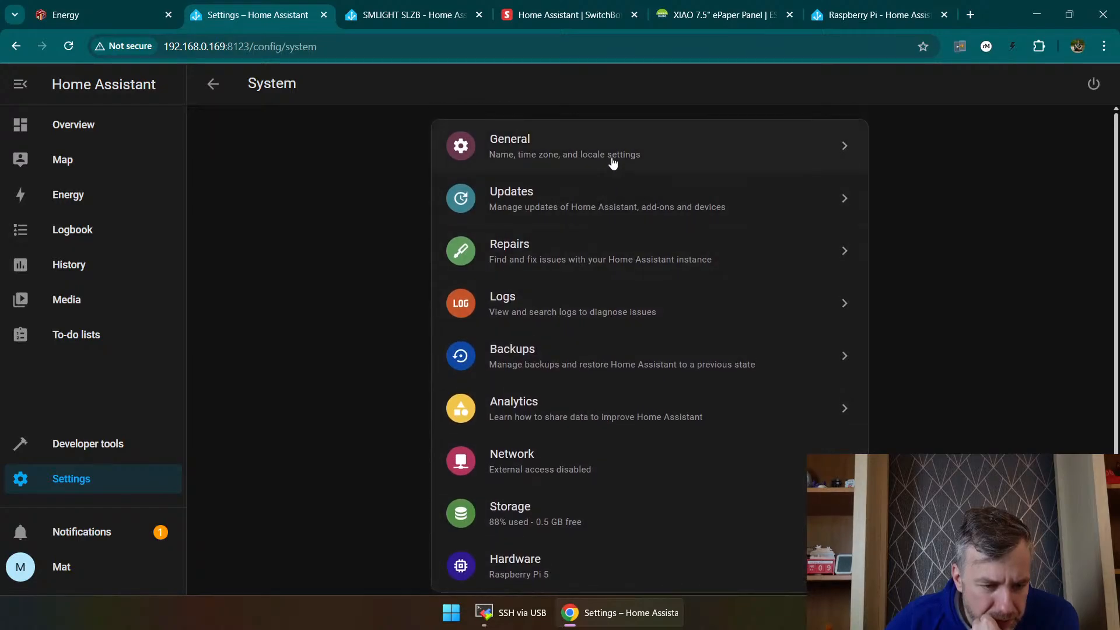
click(609, 158)
click(461, 339)
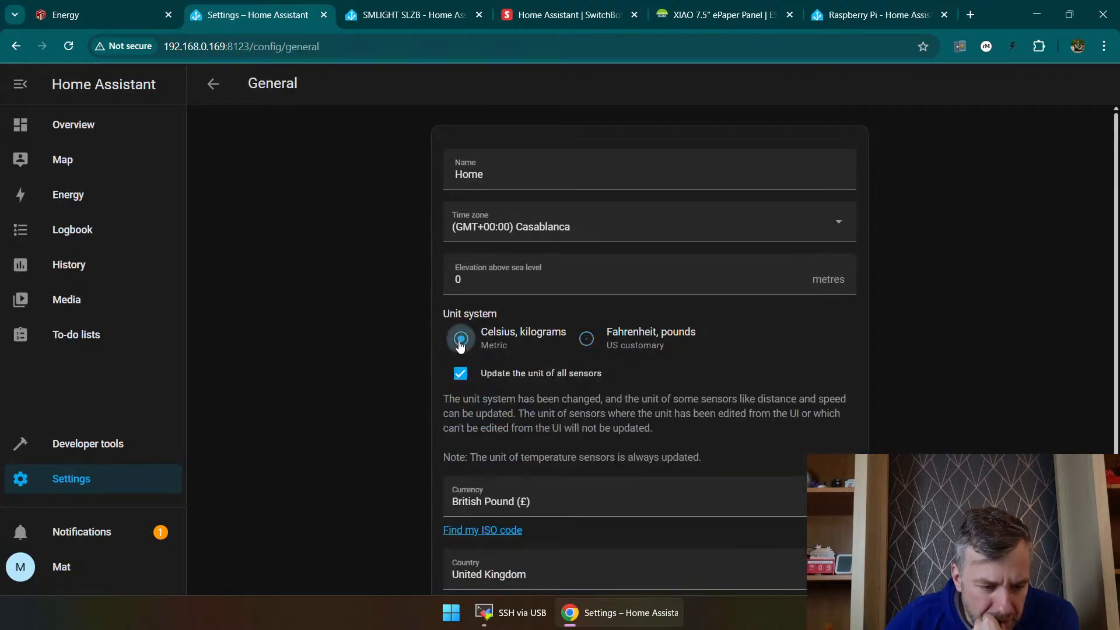
scroll(367, 373, down, 3)
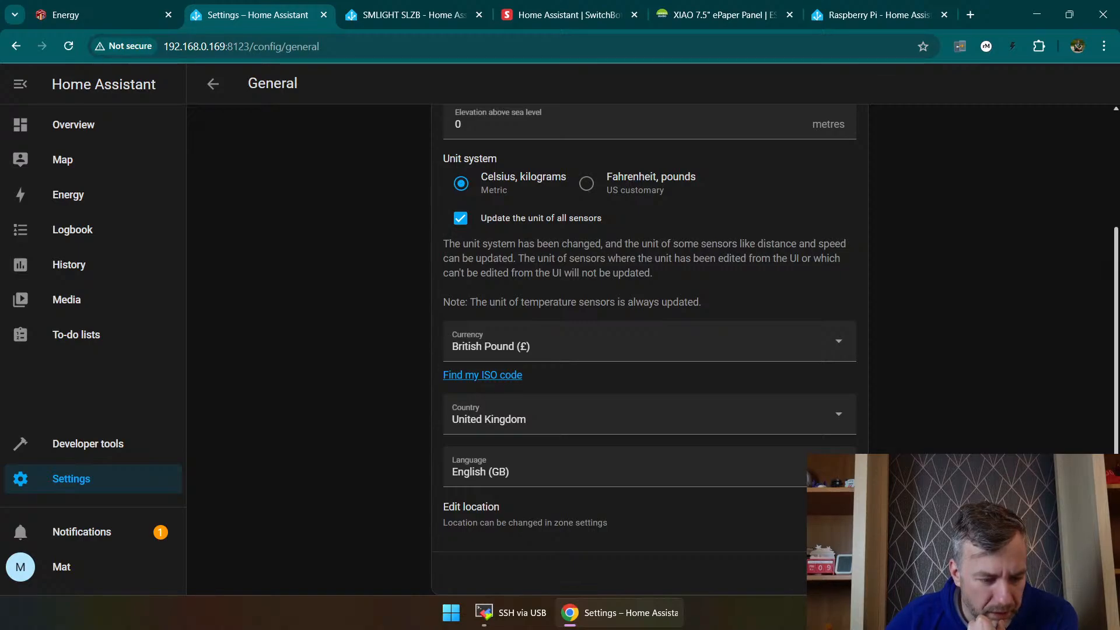
click(832, 573)
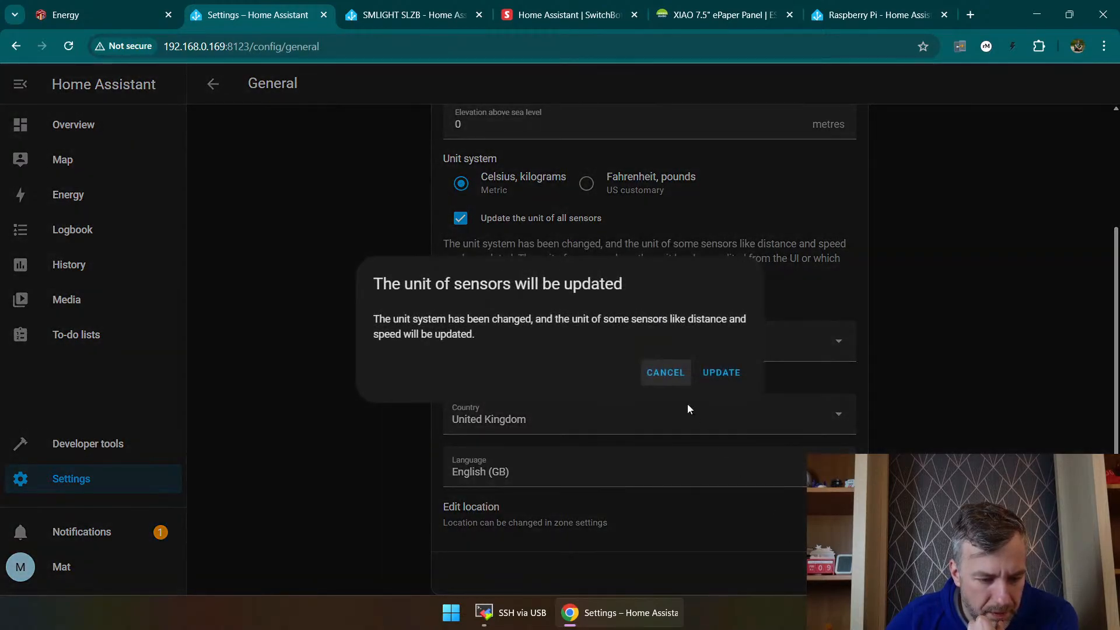
click(721, 373)
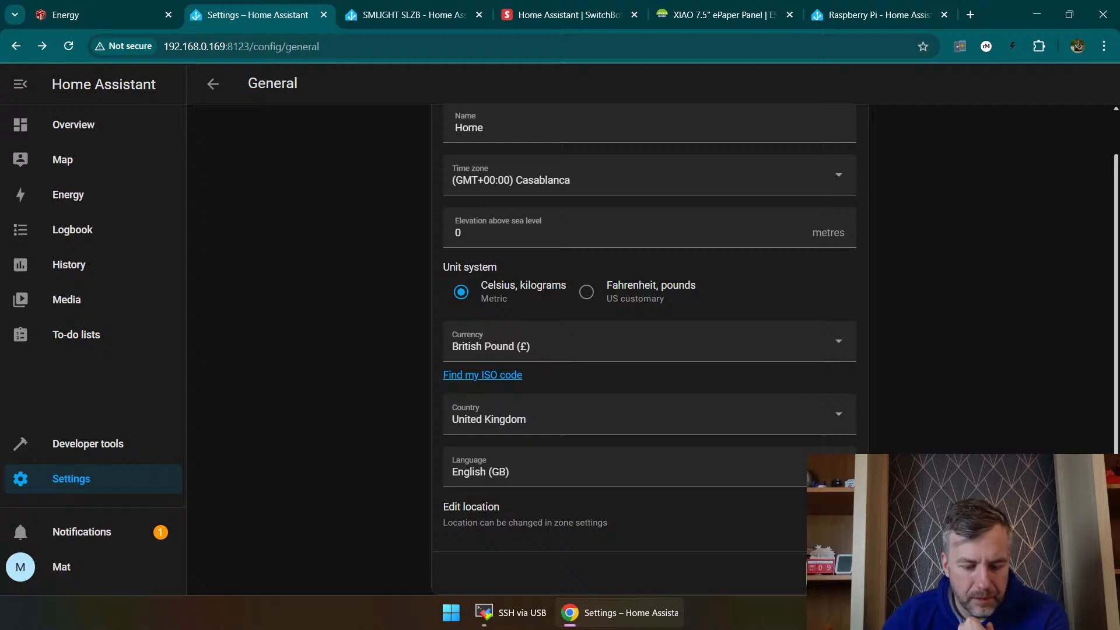
scroll(736, 333, up, 1)
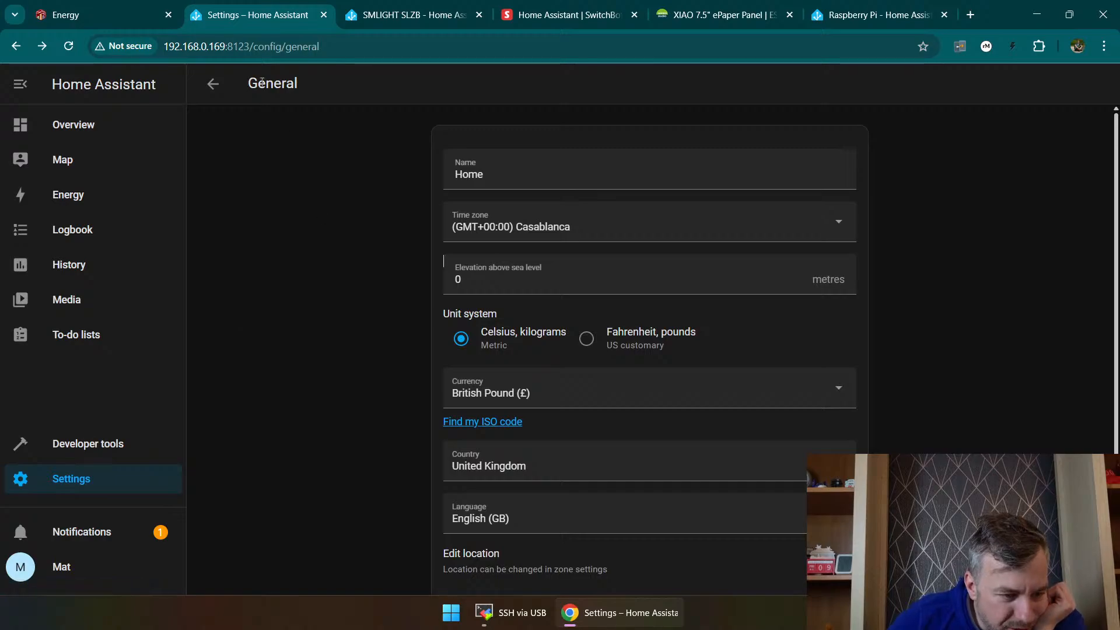
Step: Return to the Overview dashboard and open the entity search
click(211, 85)
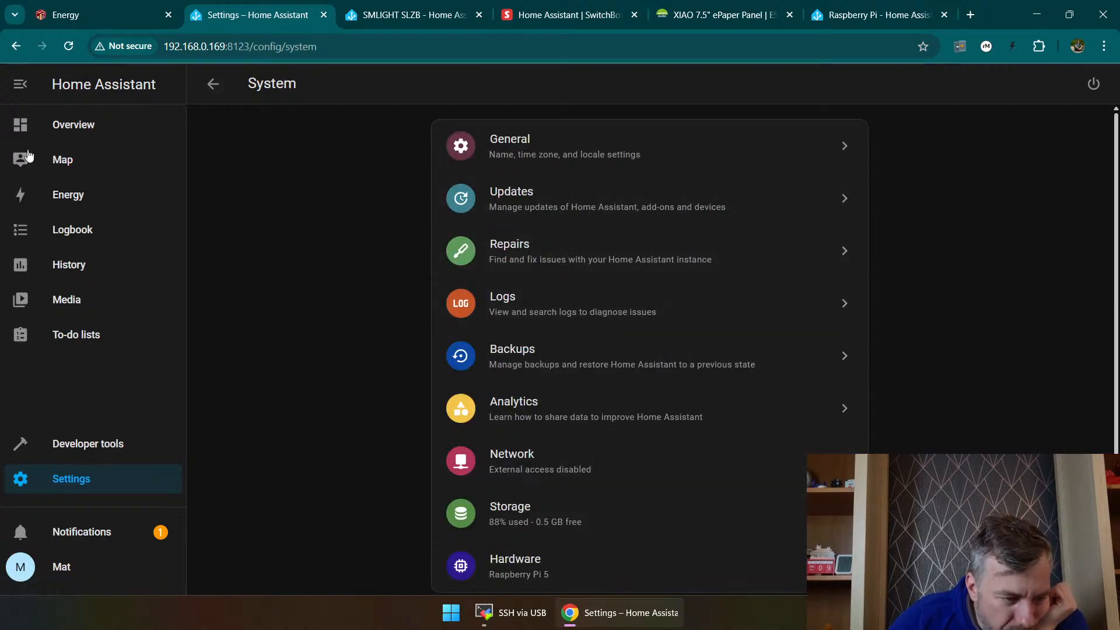
click(47, 124)
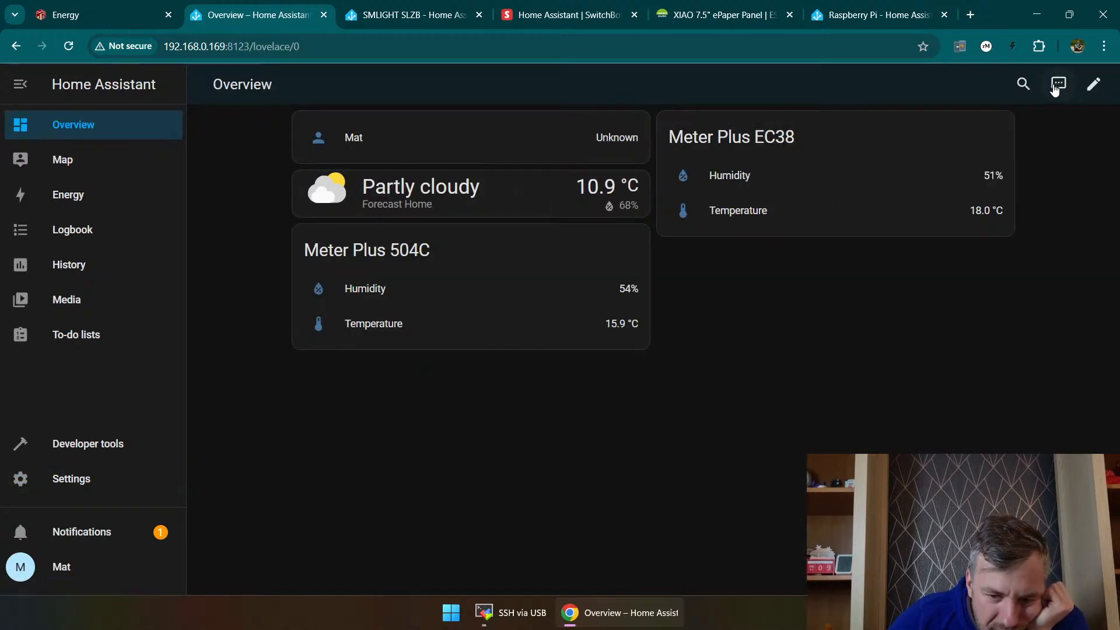
click(1023, 83)
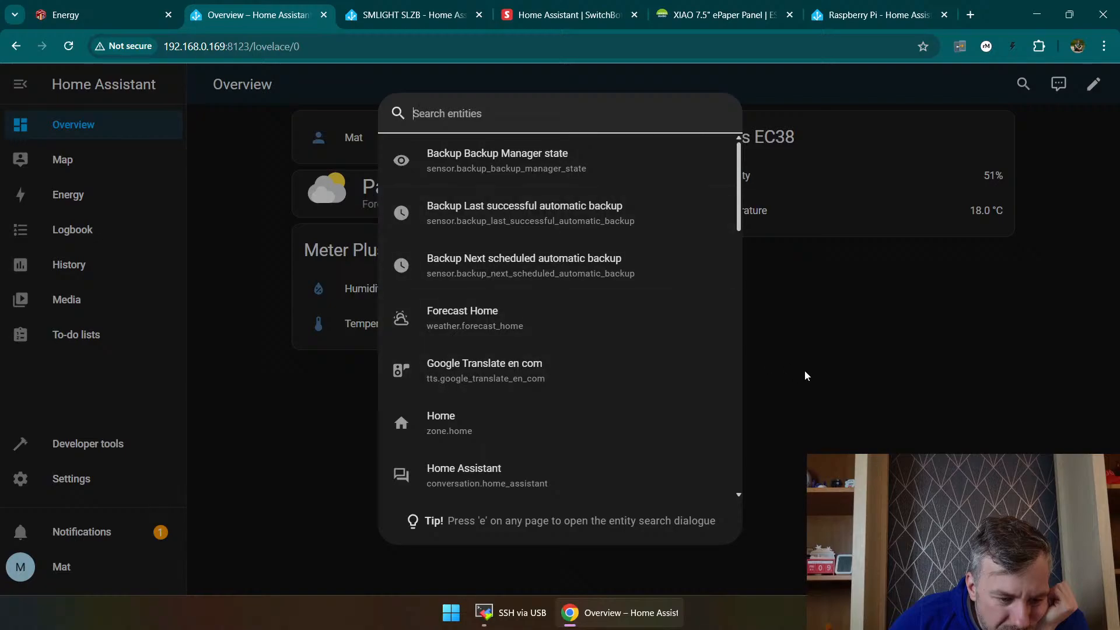
click(807, 375)
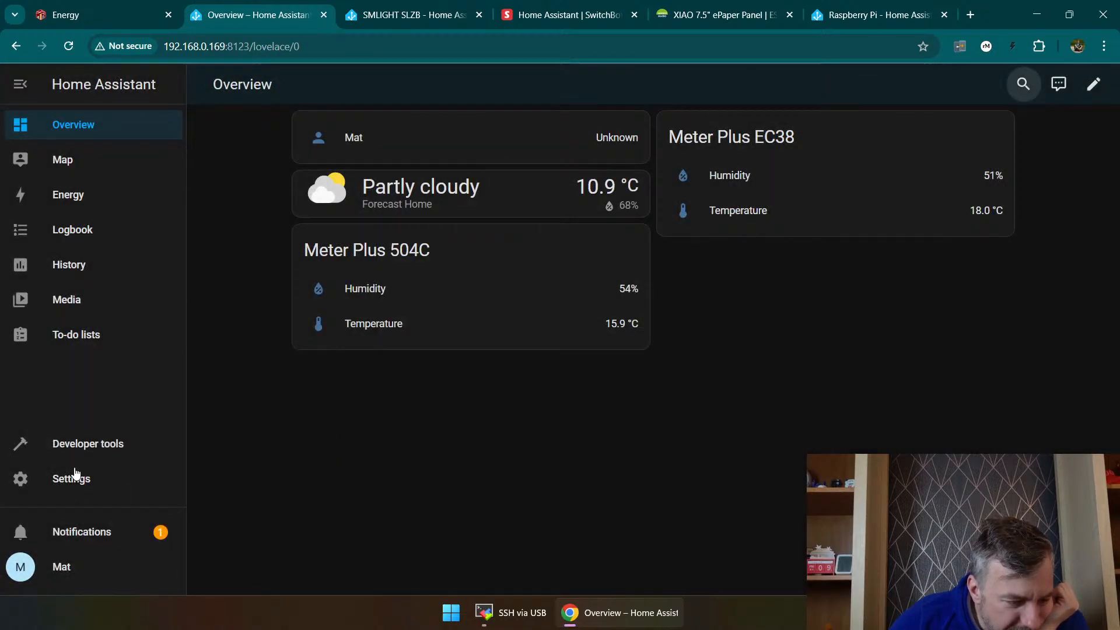
click(65, 570)
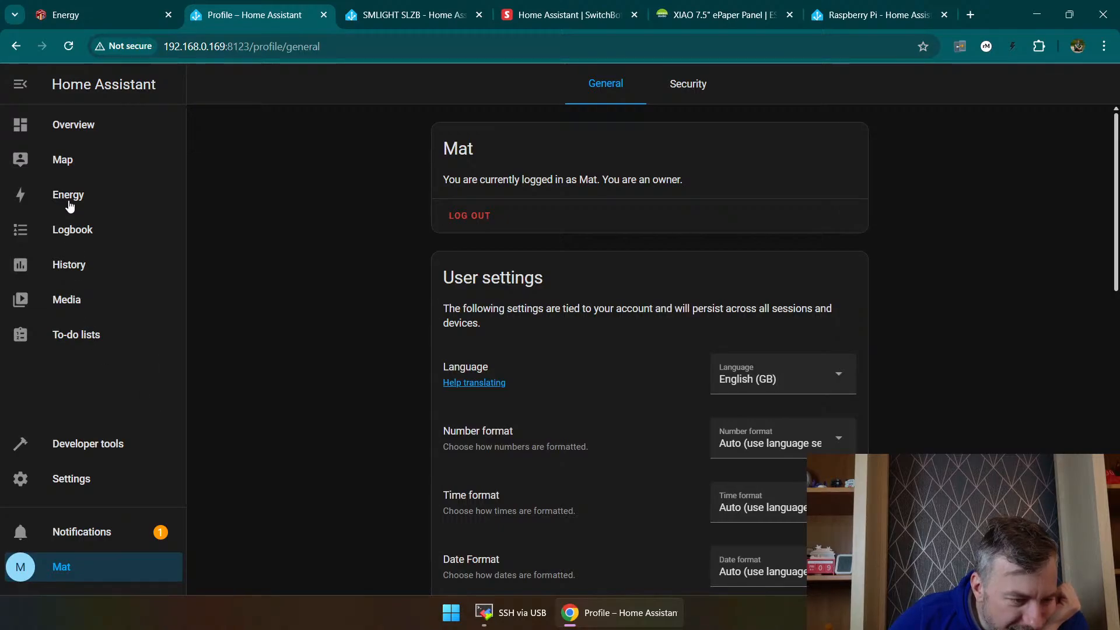
click(65, 155)
click(82, 125)
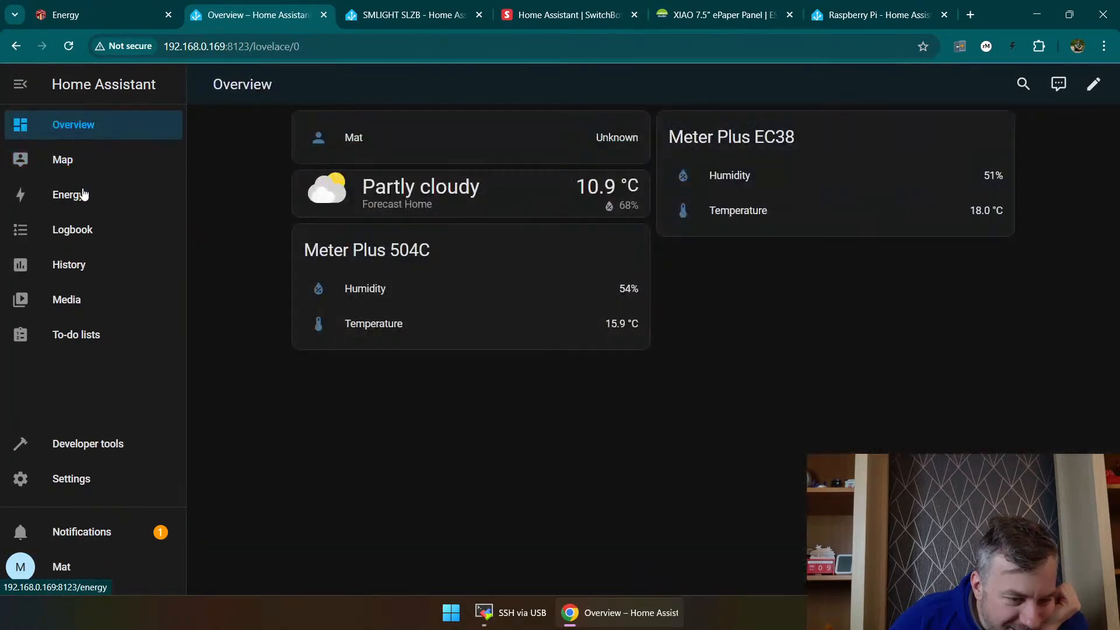
click(1095, 85)
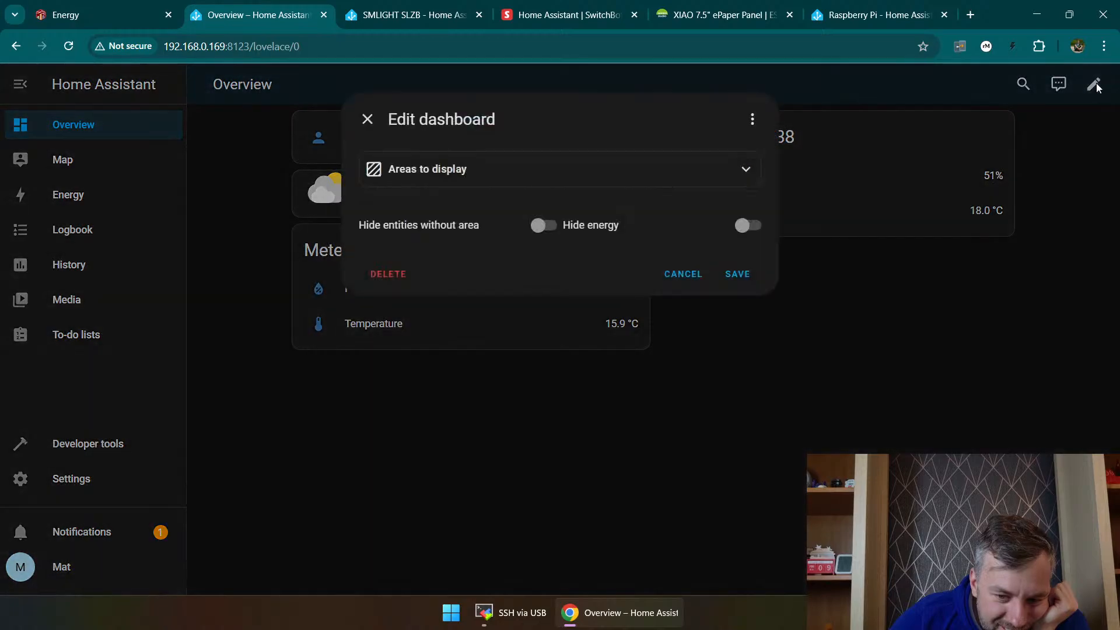
click(682, 274)
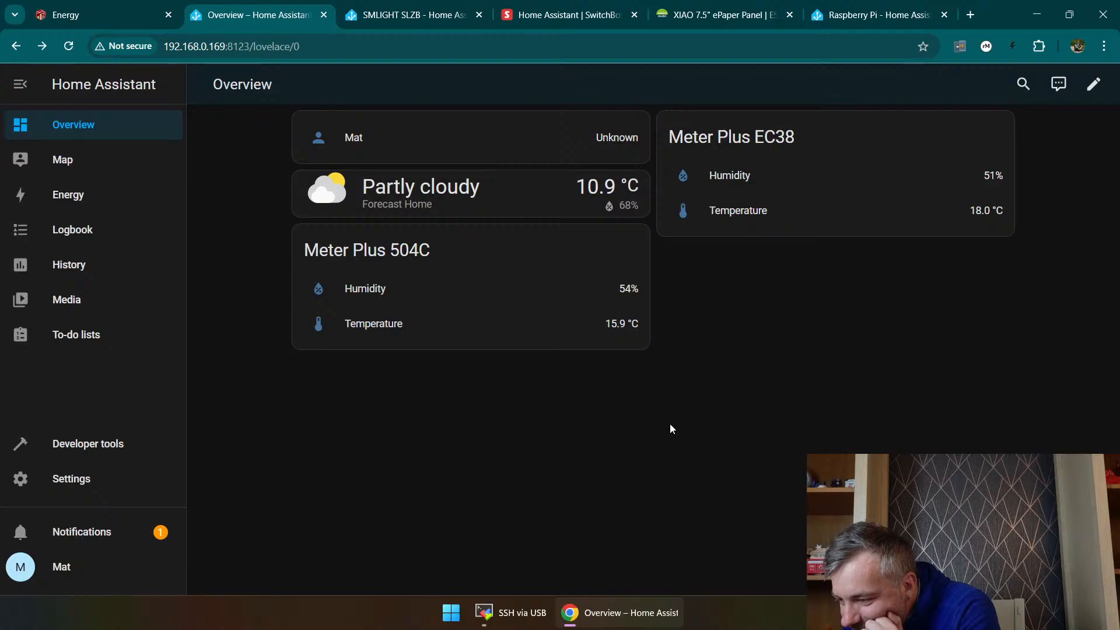
Step: Try to add the discovered Camera-Hub-G5Pro-3691 HomeKit device from the new-devices notification
click(118, 532)
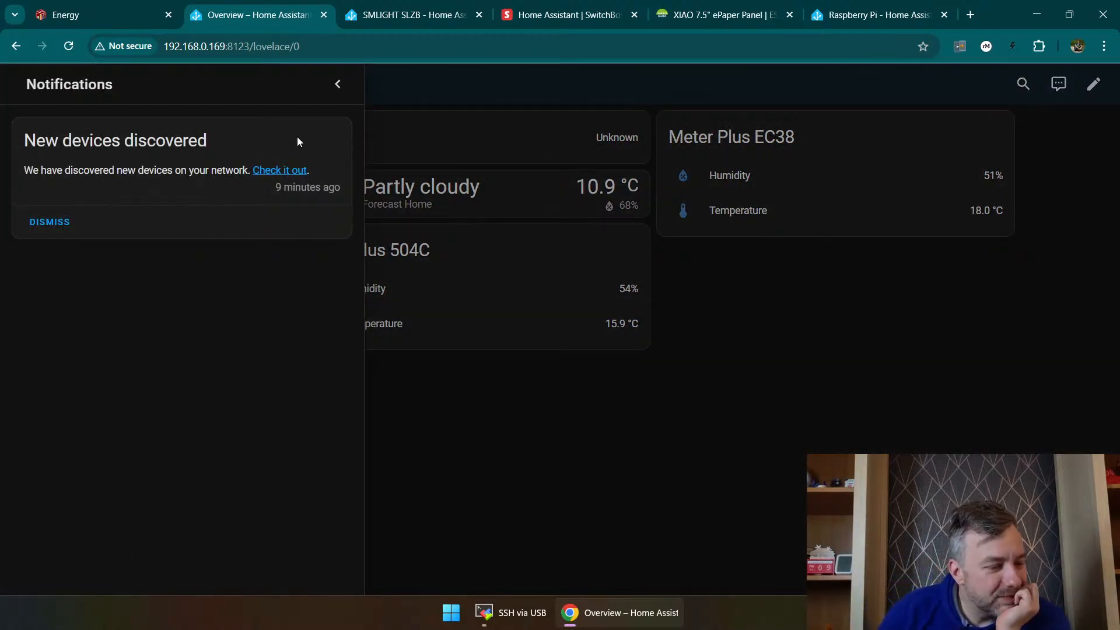
click(286, 173)
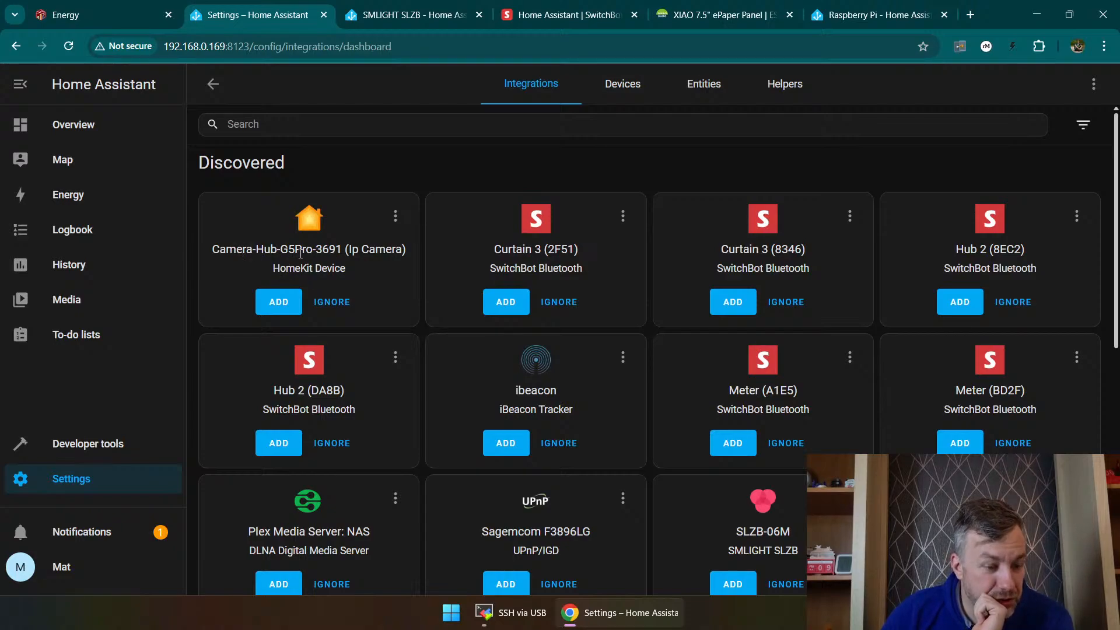
click(278, 302)
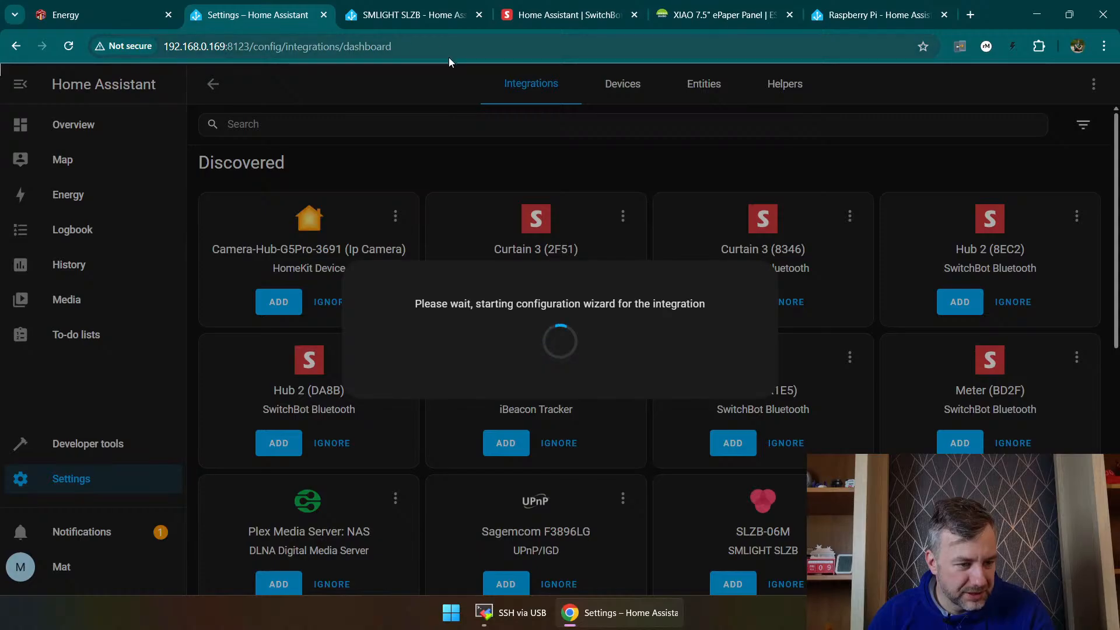
Step: On the SwitchBot Home Assistant support page, examine the Bluetooth, Cloud and Matter integration tables for supported products
click(627, 15)
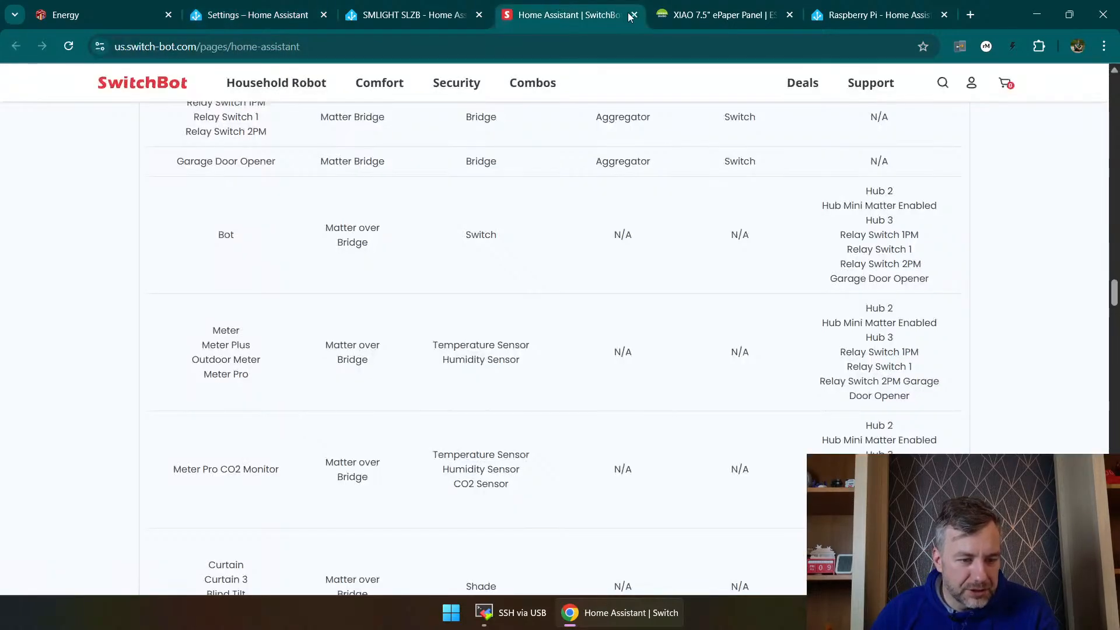
scroll(623, 179, up, 15)
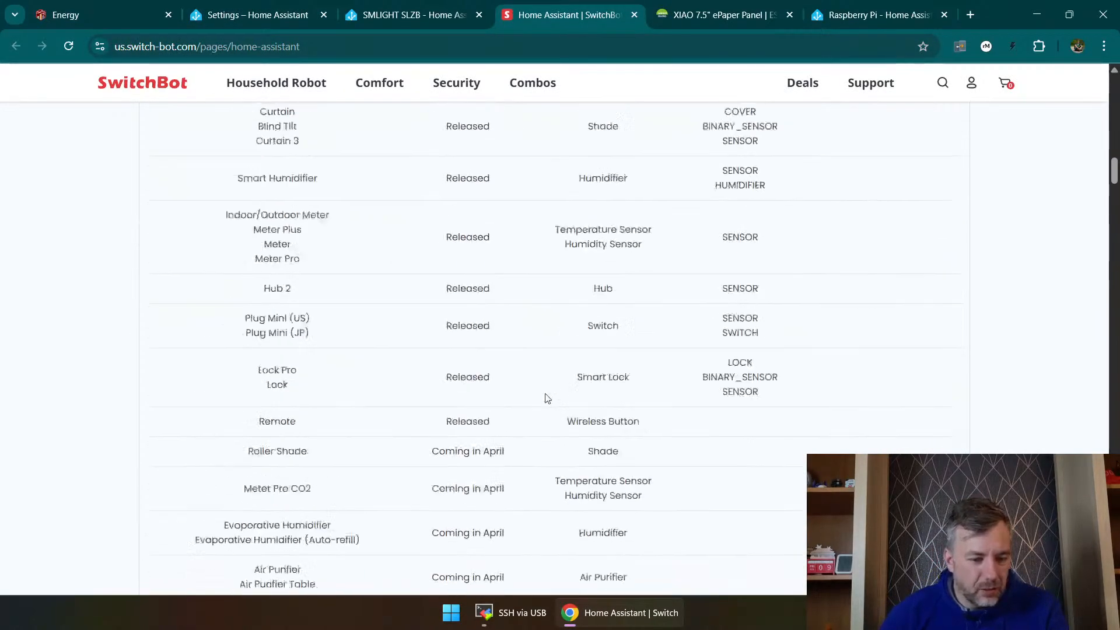
scroll(500, 398, up, 5)
scroll(525, 385, down, 10)
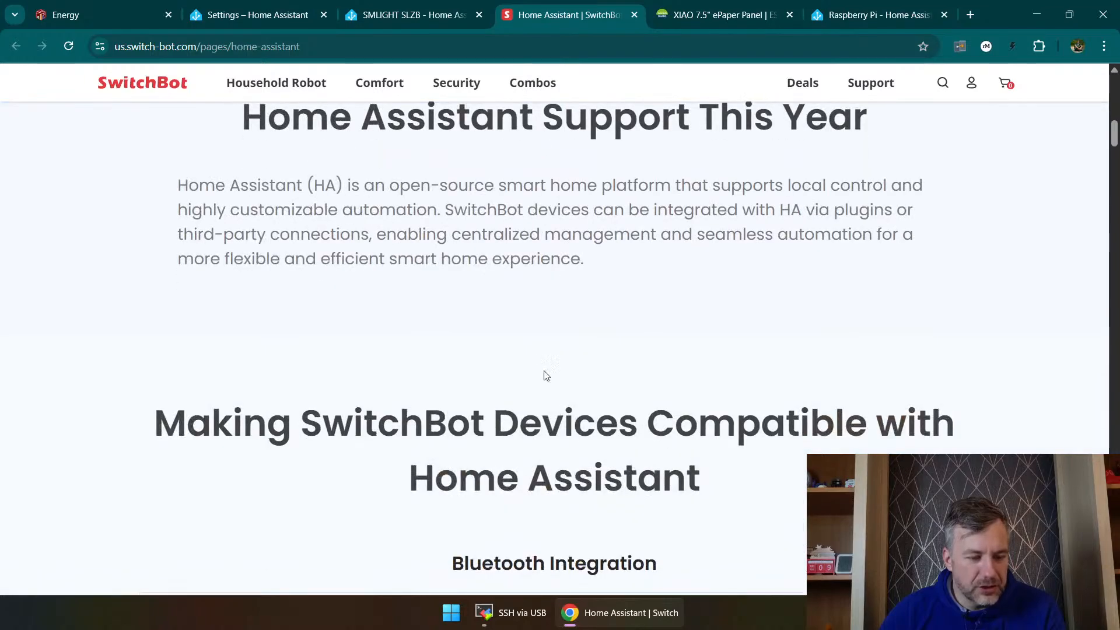
scroll(542, 350, up, 4)
scroll(496, 327, down, 10)
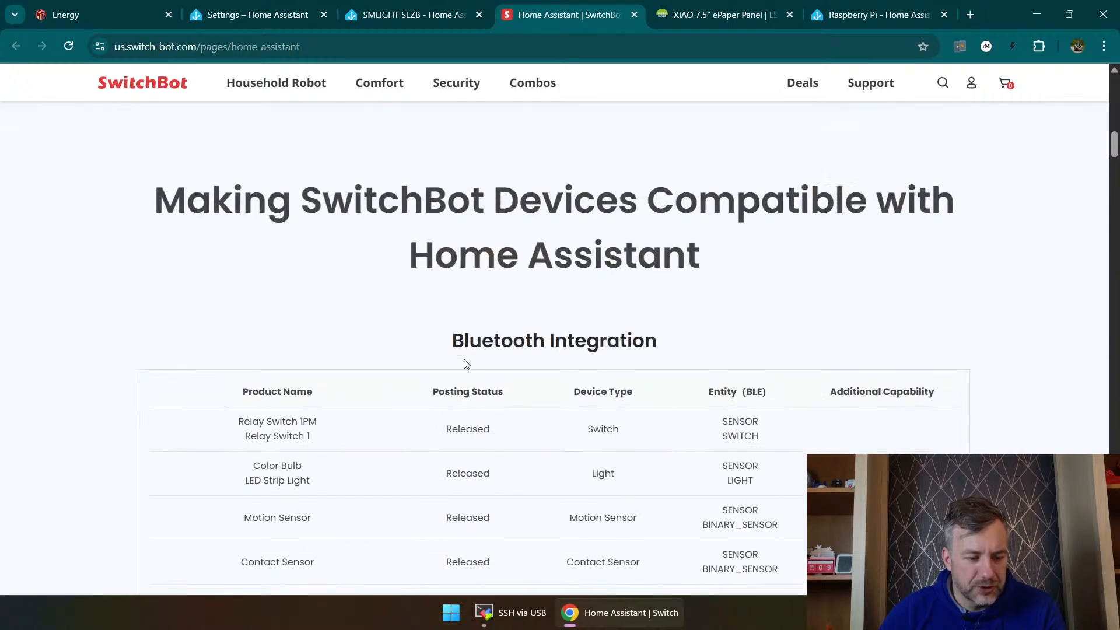
scroll(465, 318, up, 1)
scroll(695, 193, down, 6)
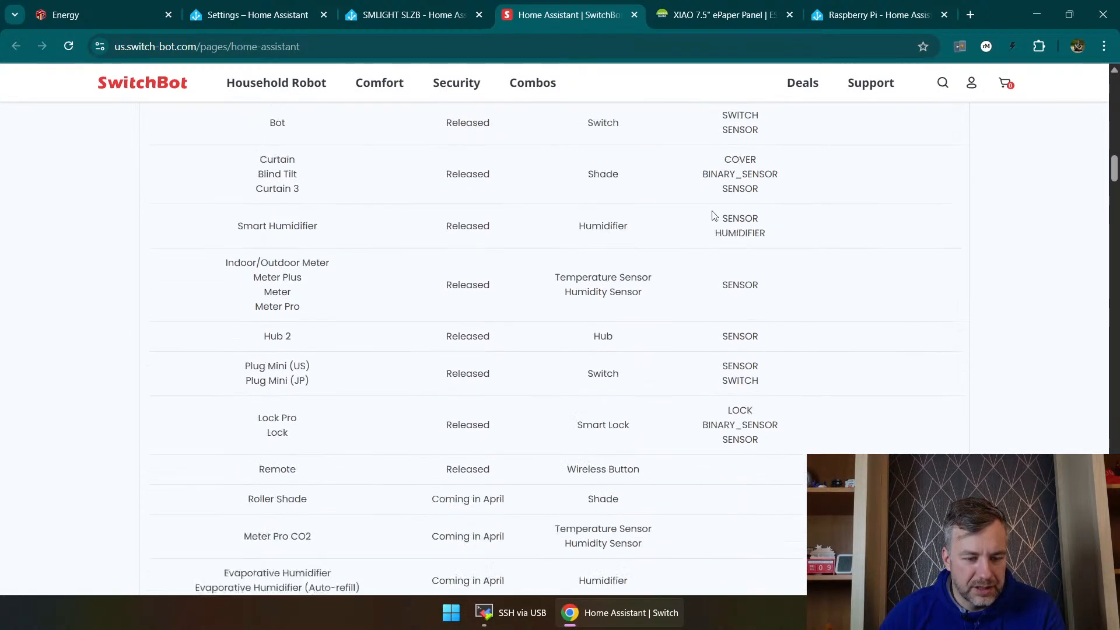
scroll(718, 222, up, 12)
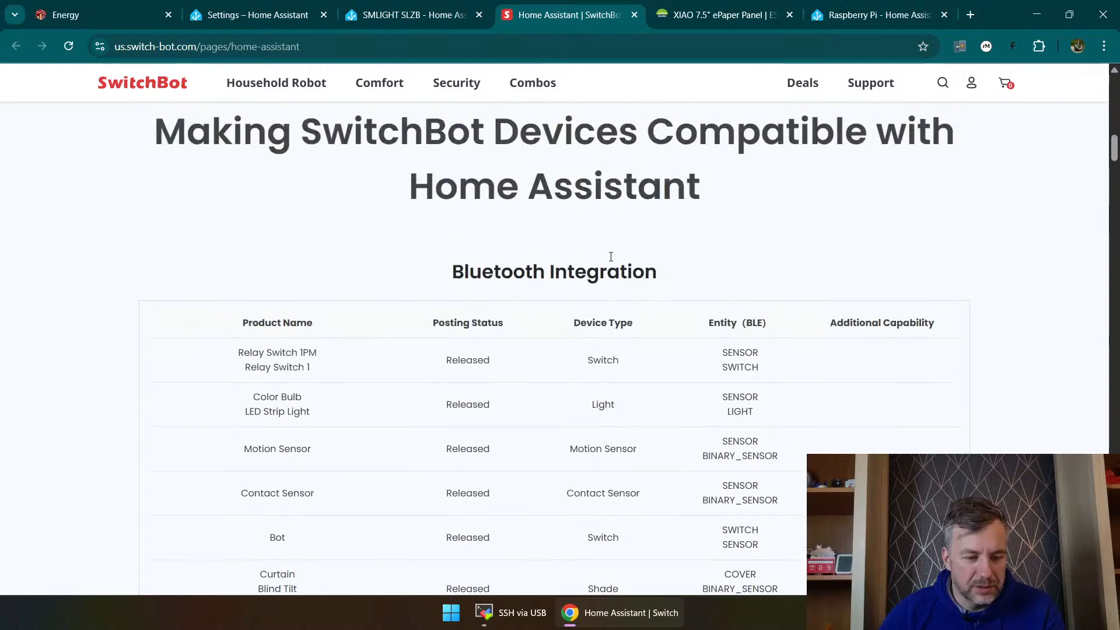
scroll(882, 353, down, 15)
scroll(872, 363, up, 8)
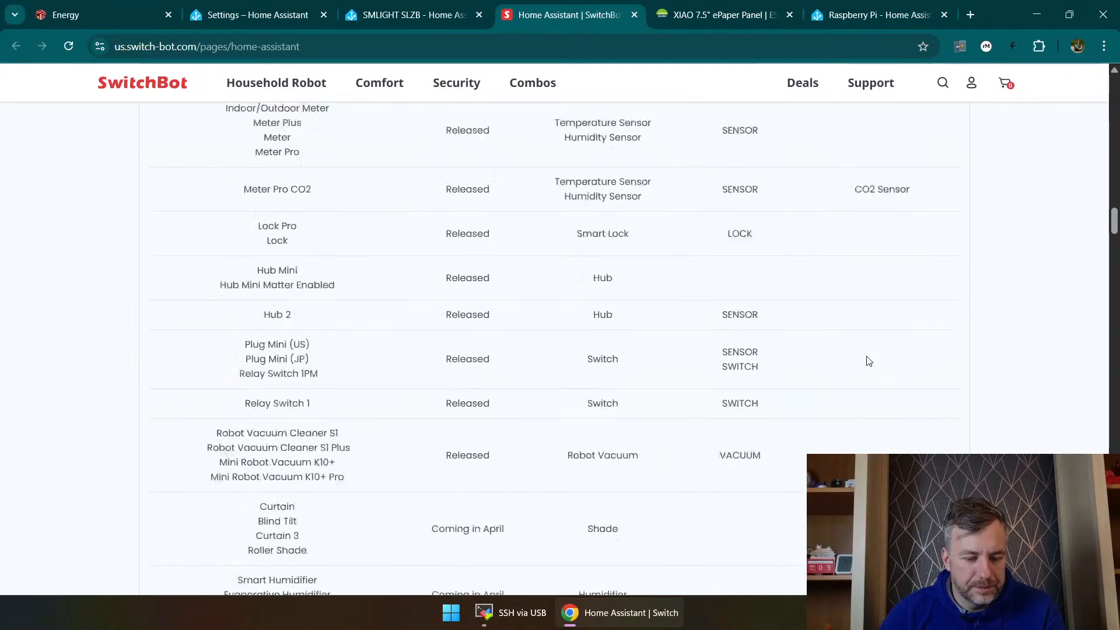
scroll(867, 358, down, 20)
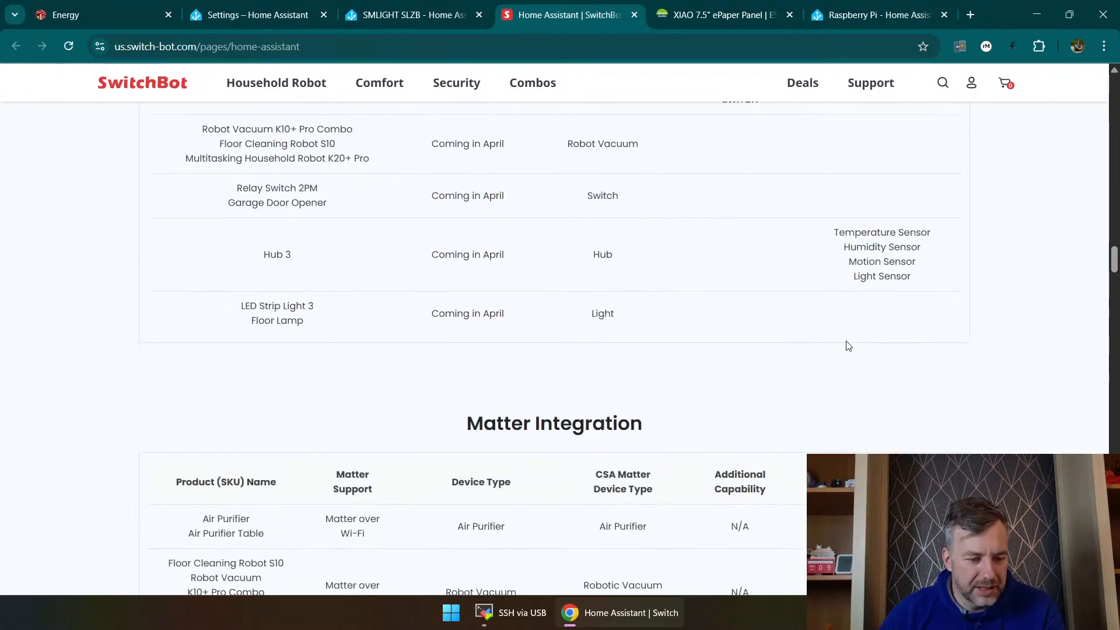
scroll(531, 251, up, 15)
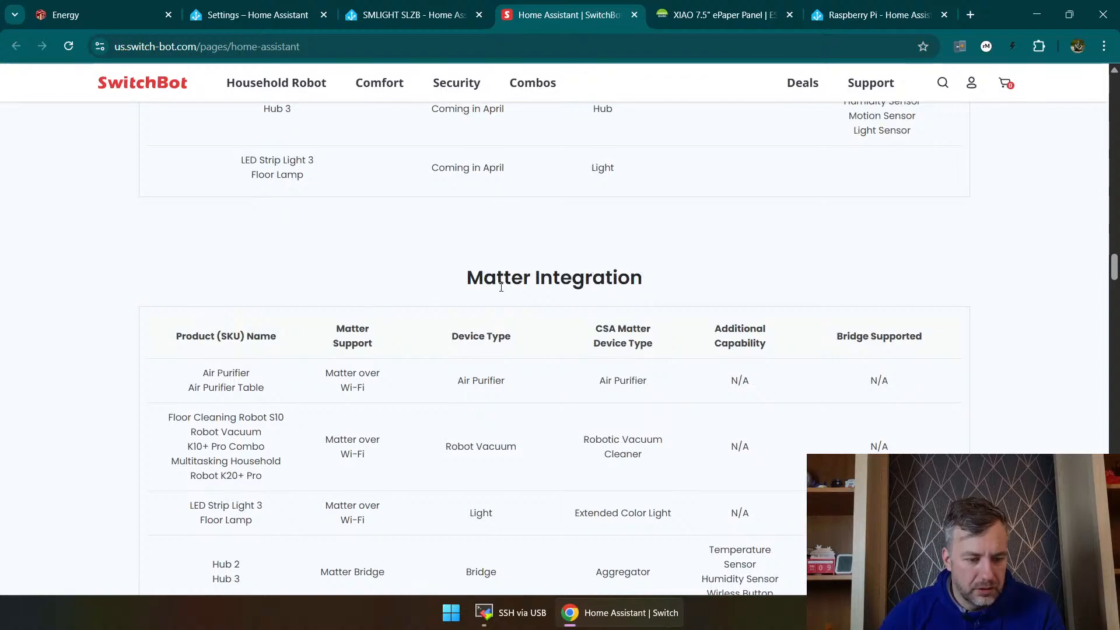
scroll(539, 295, up, 15)
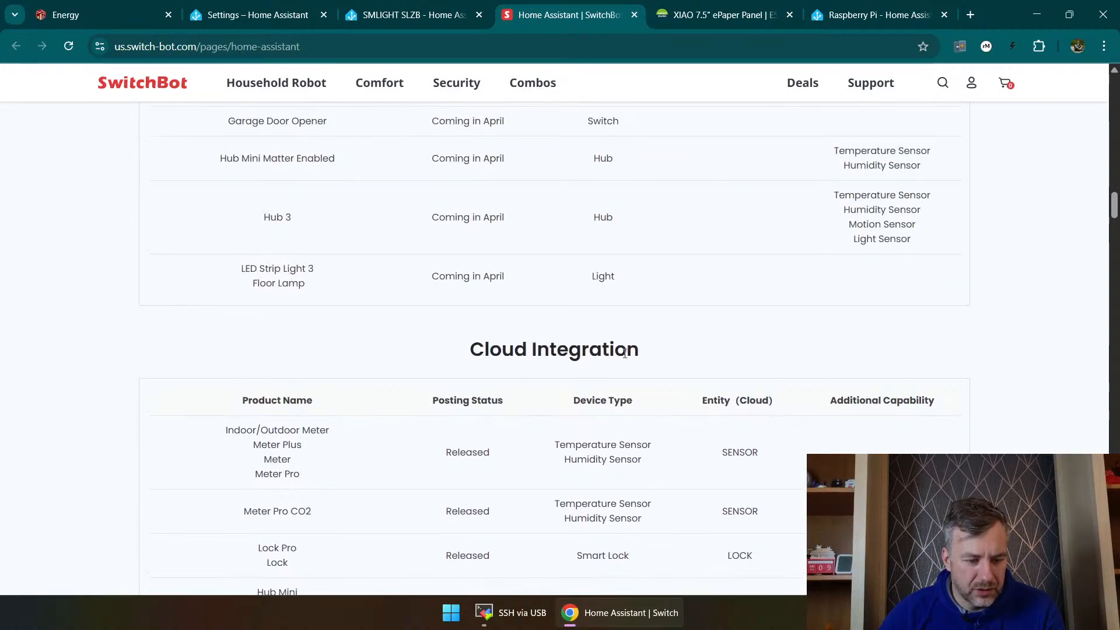
scroll(614, 415, up, 10)
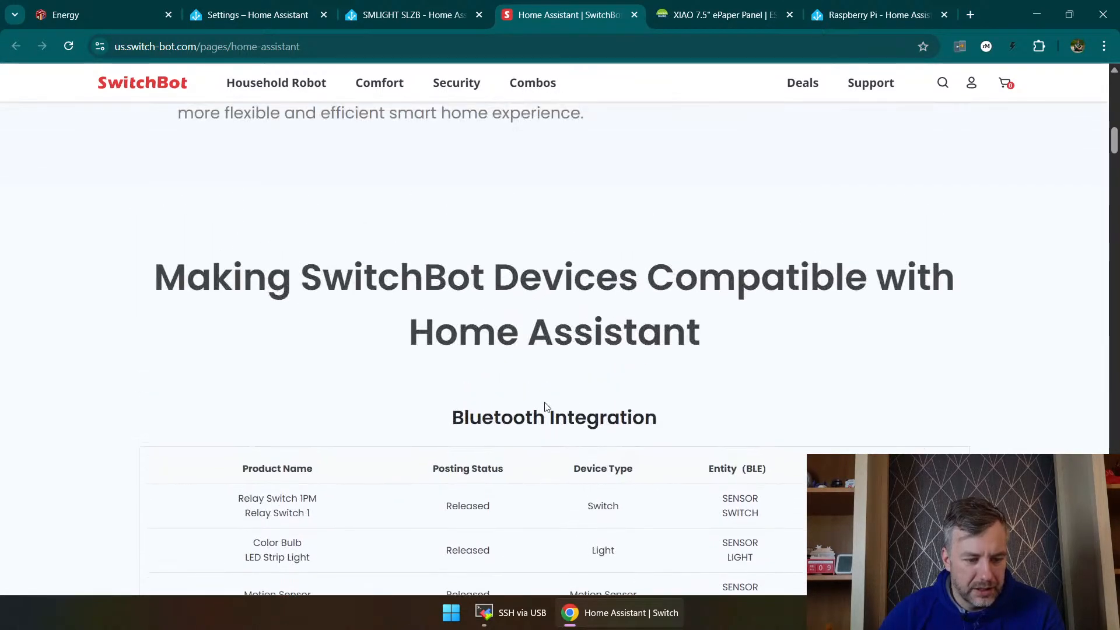
Step: In the Bluetooth Integration table, check the posting status and device types of the Meter Pro and Meter Pro CO2
scroll(719, 421, down, 7)
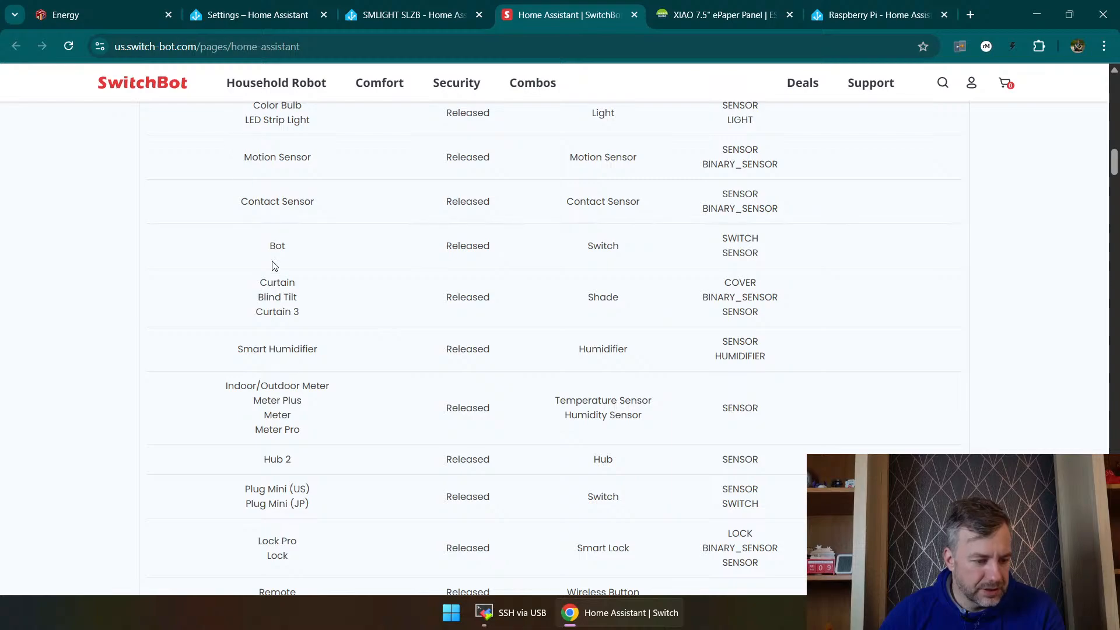
scroll(273, 309, down, 3)
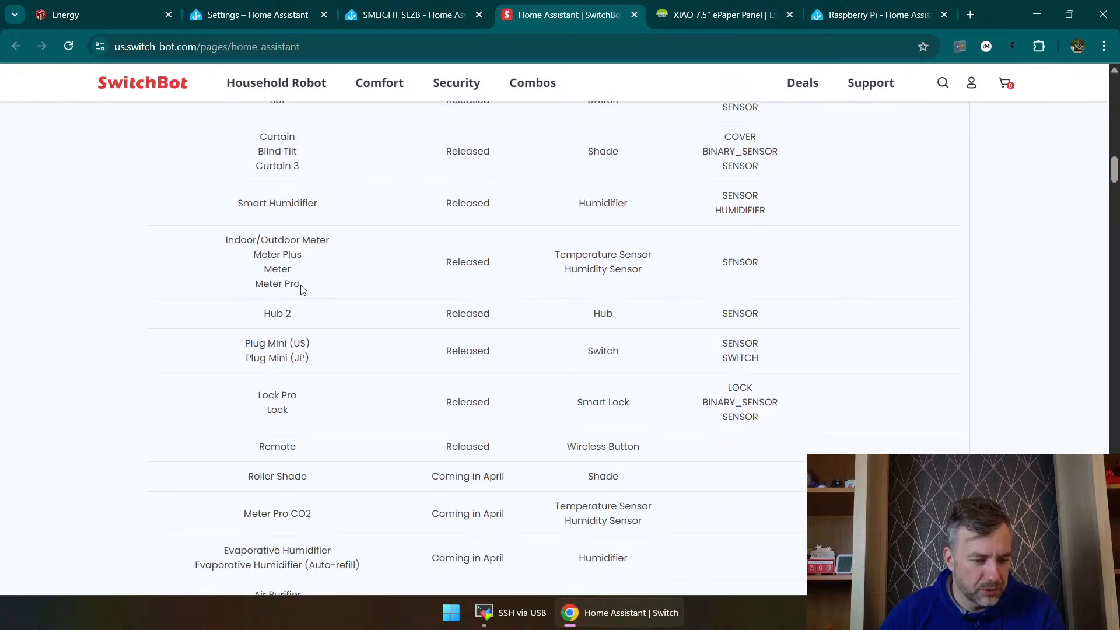
drag(303, 290, 255, 284)
drag(448, 261, 535, 259)
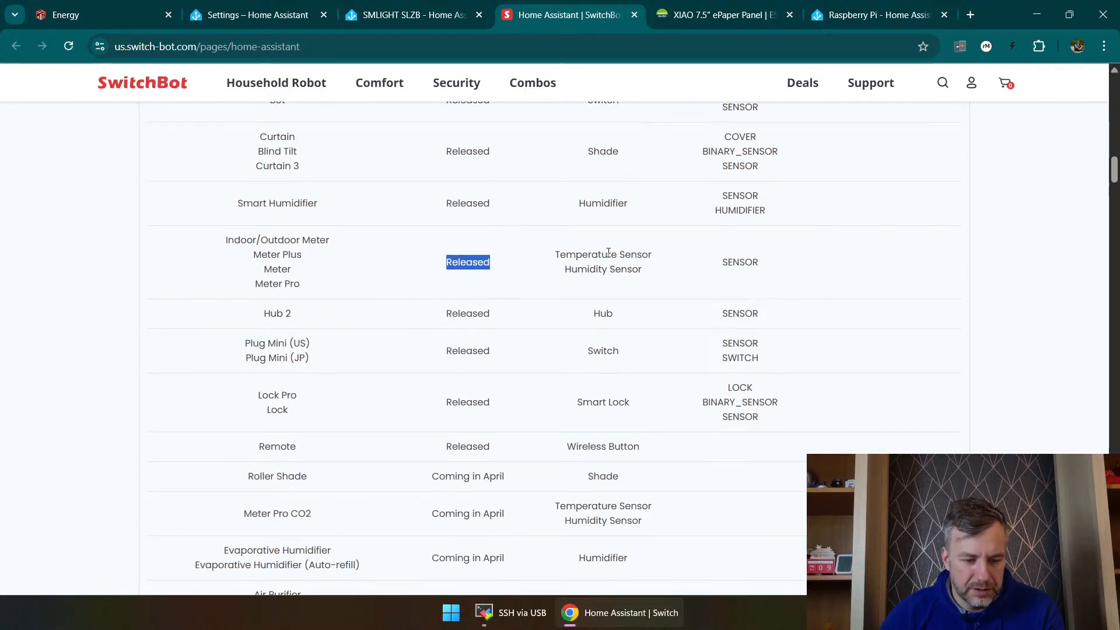
double_click(609, 252)
click(649, 254)
double_click(638, 268)
double_click(581, 256)
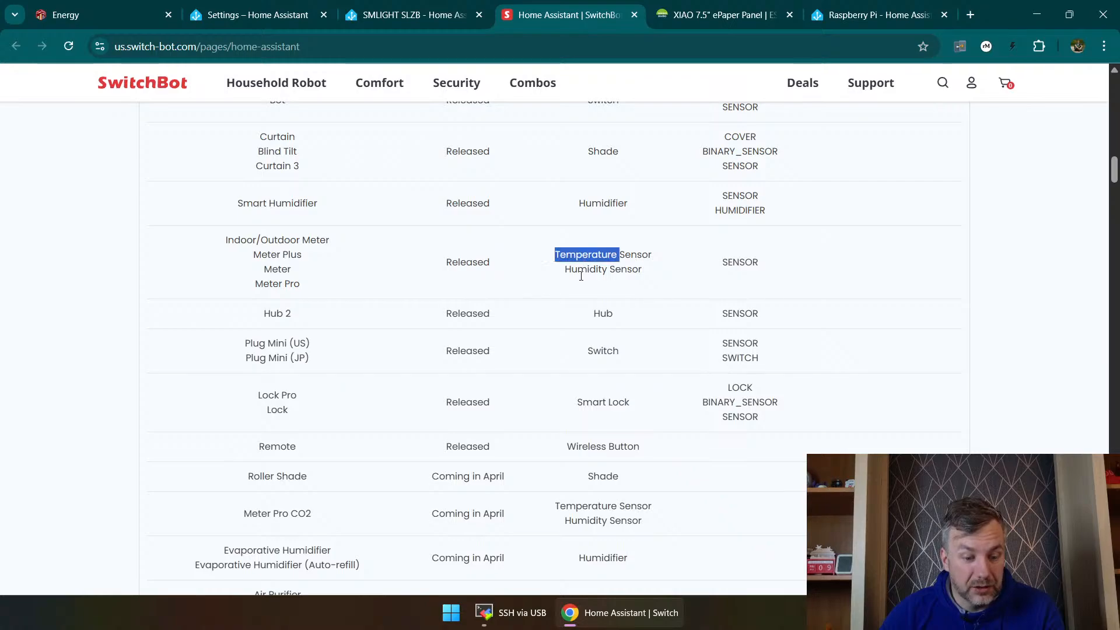
double_click(581, 269)
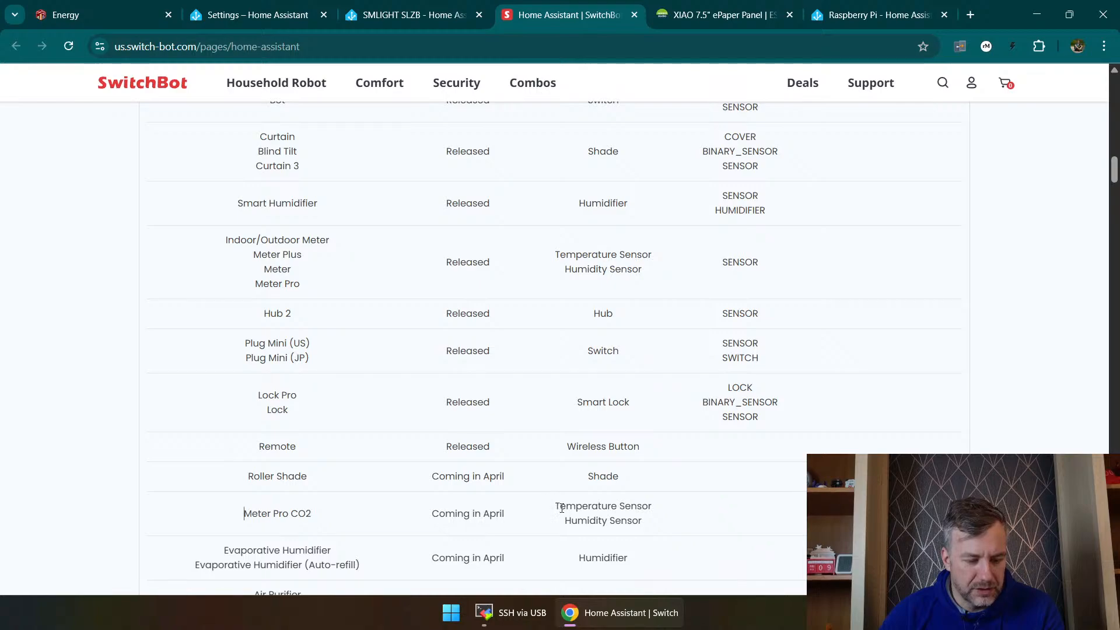
drag(562, 508, 669, 525)
click(670, 525)
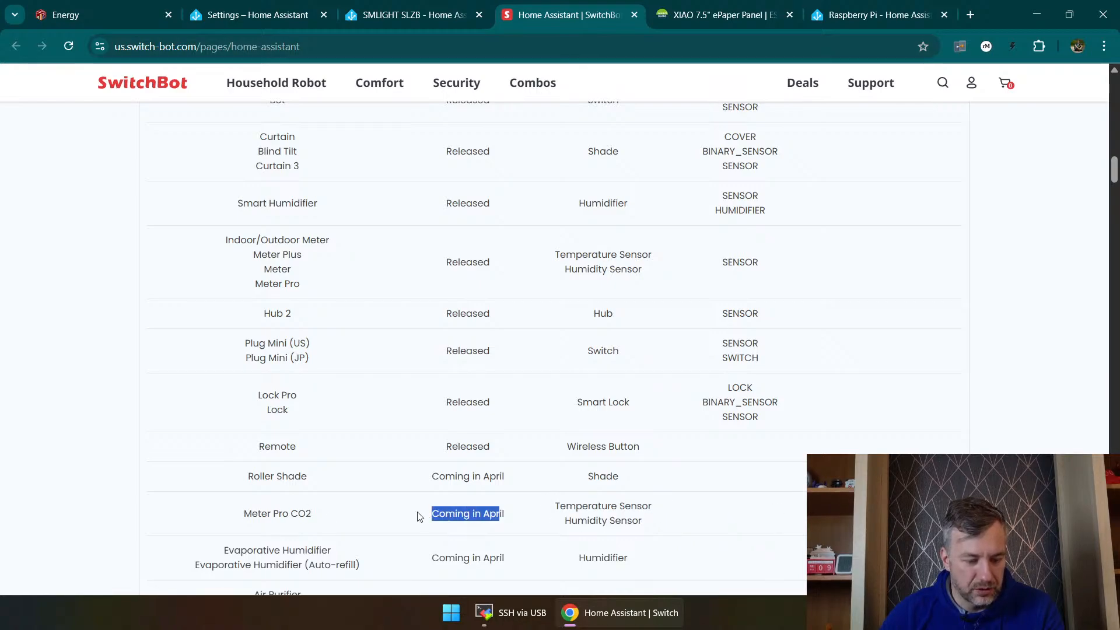
Step: Review the rest of the SwitchBot compatibility tables down to the Matter section, and dismiss the country selection banner
scroll(418, 517, down, 6)
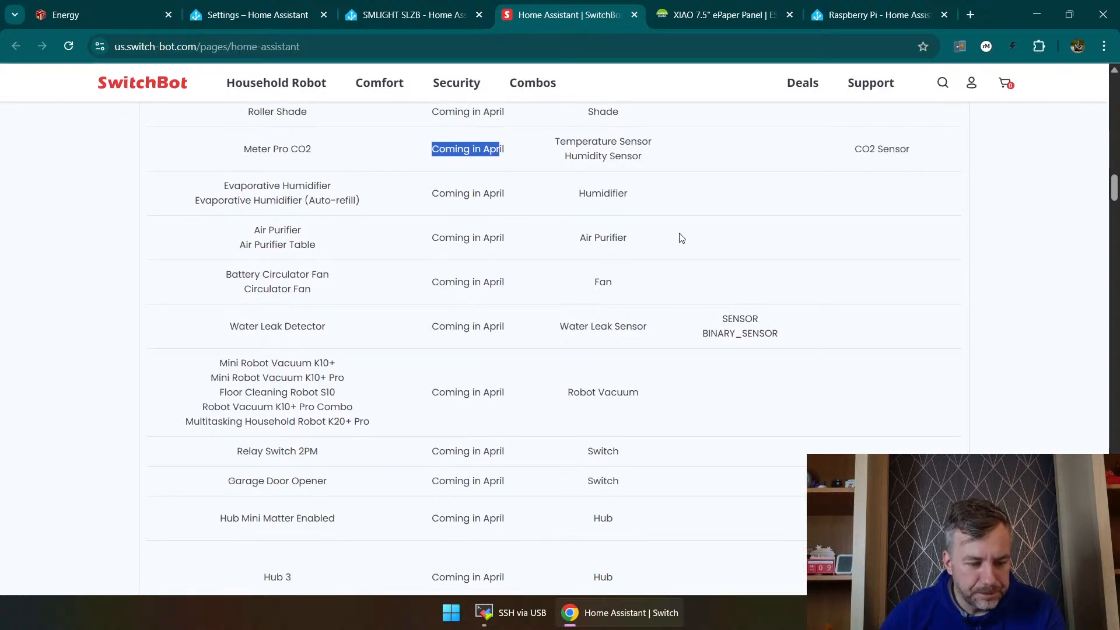
scroll(682, 237, down, 15)
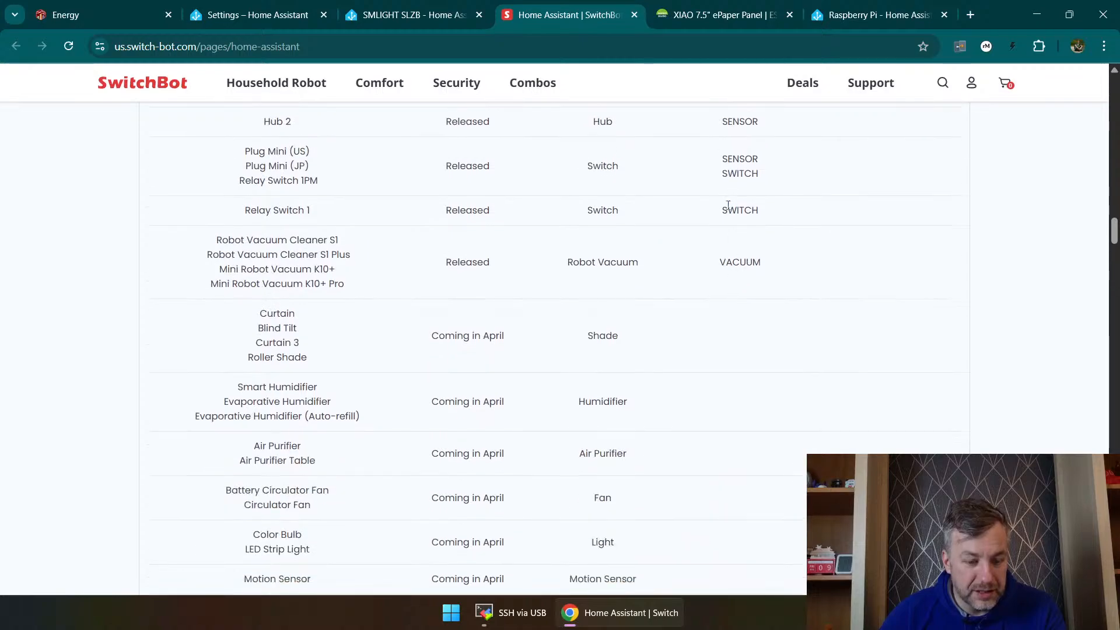
scroll(569, 432, down, 11)
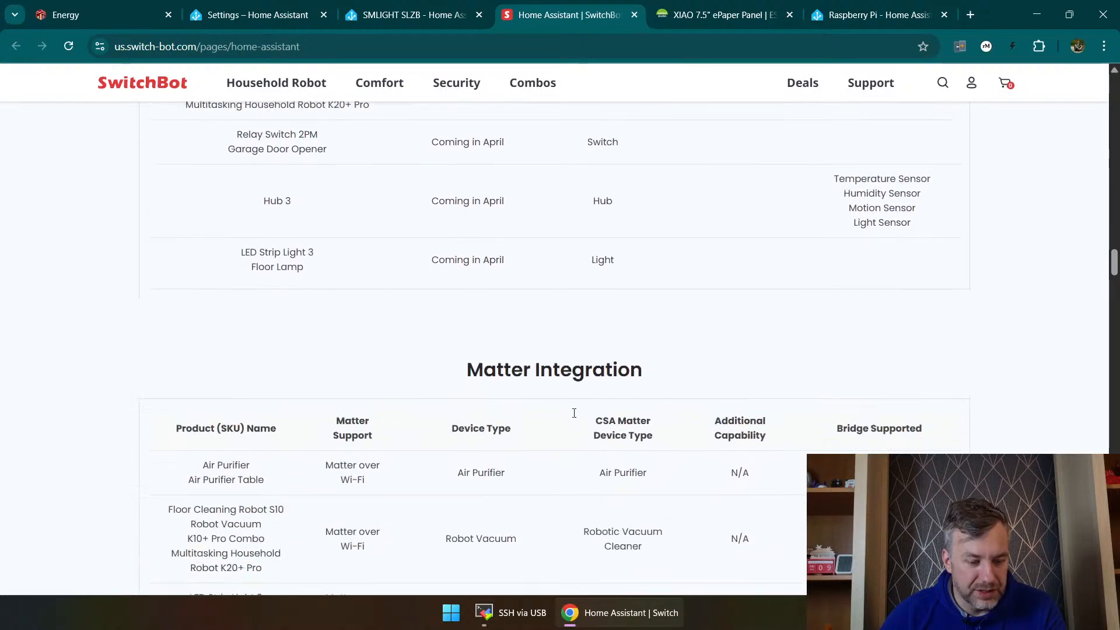
scroll(565, 439, down, 16)
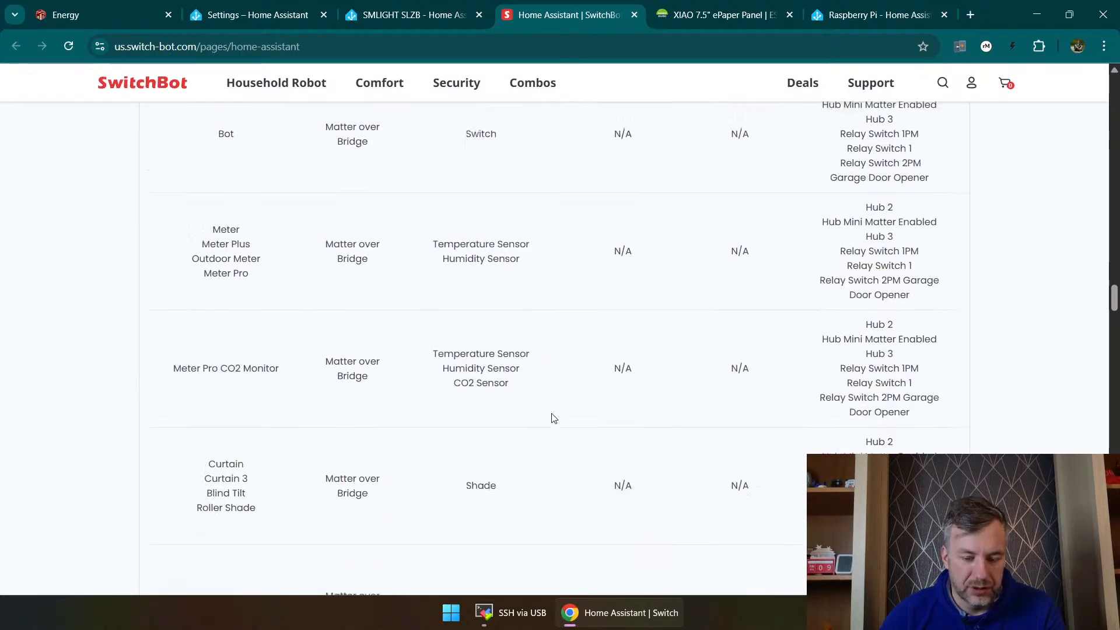
scroll(560, 420, up, 20)
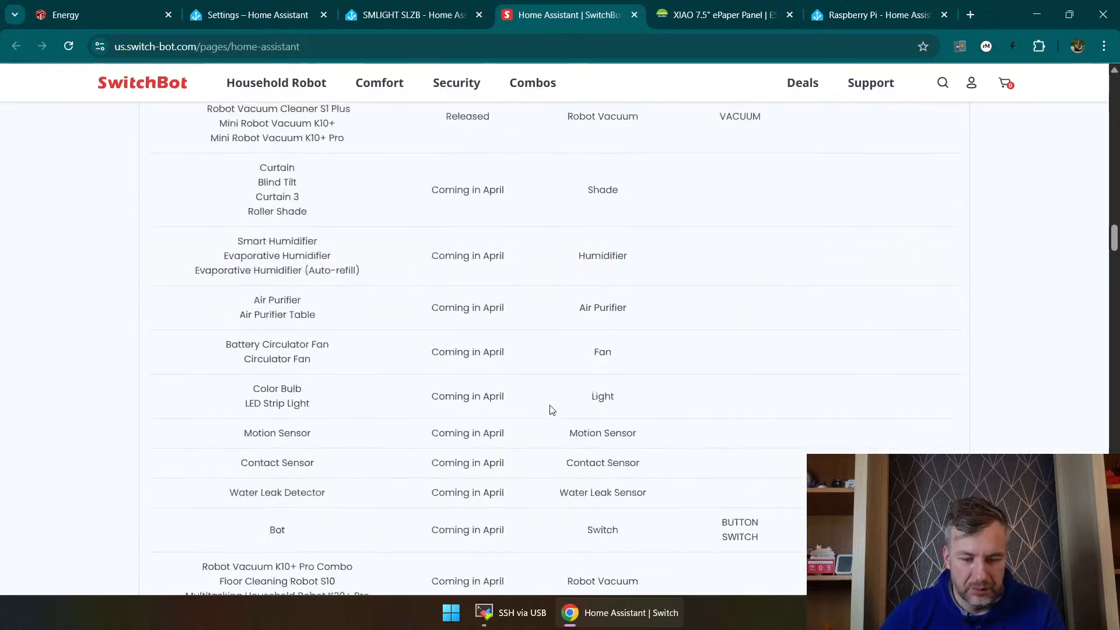
scroll(541, 458, up, 15)
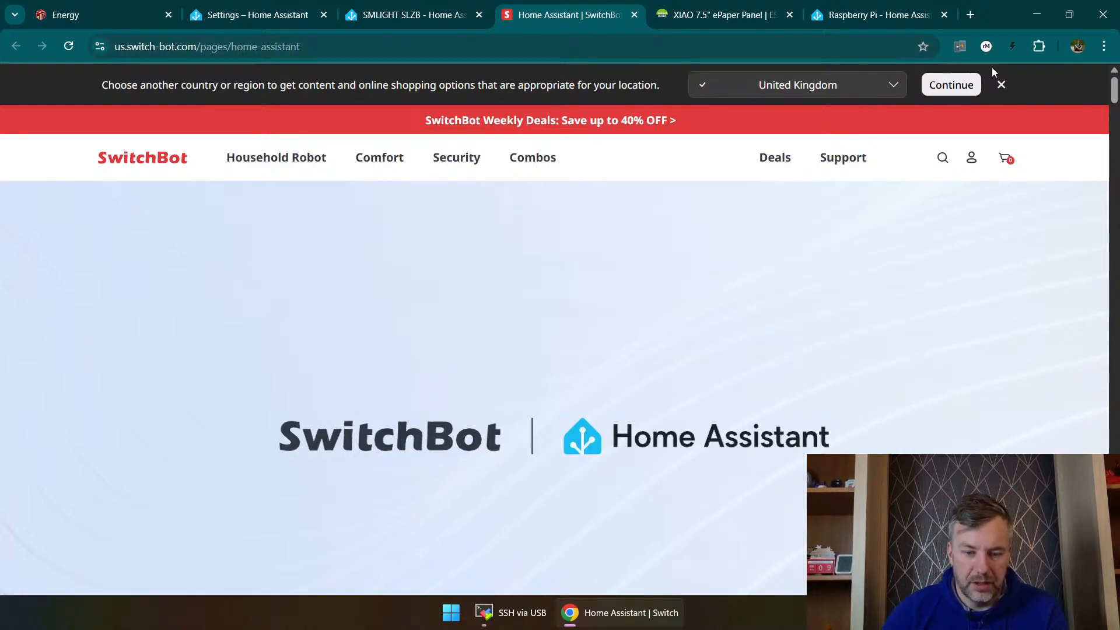
click(1002, 85)
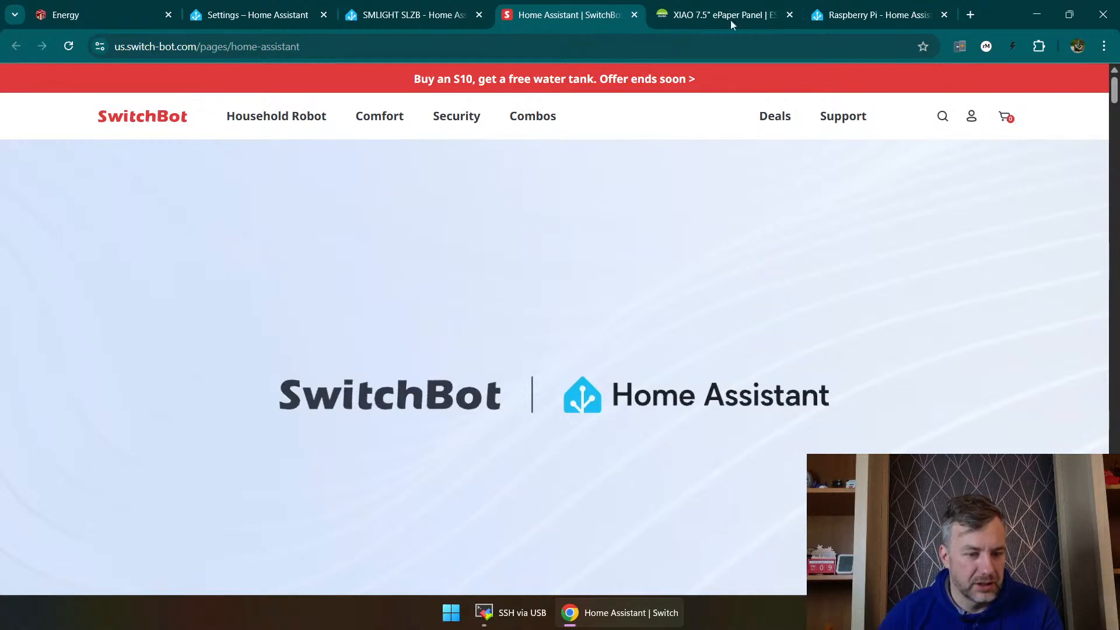
Step: Switch back to the local Home Assistant page and load its Overview dashboard to leave the pending configuration wizard
click(862, 6)
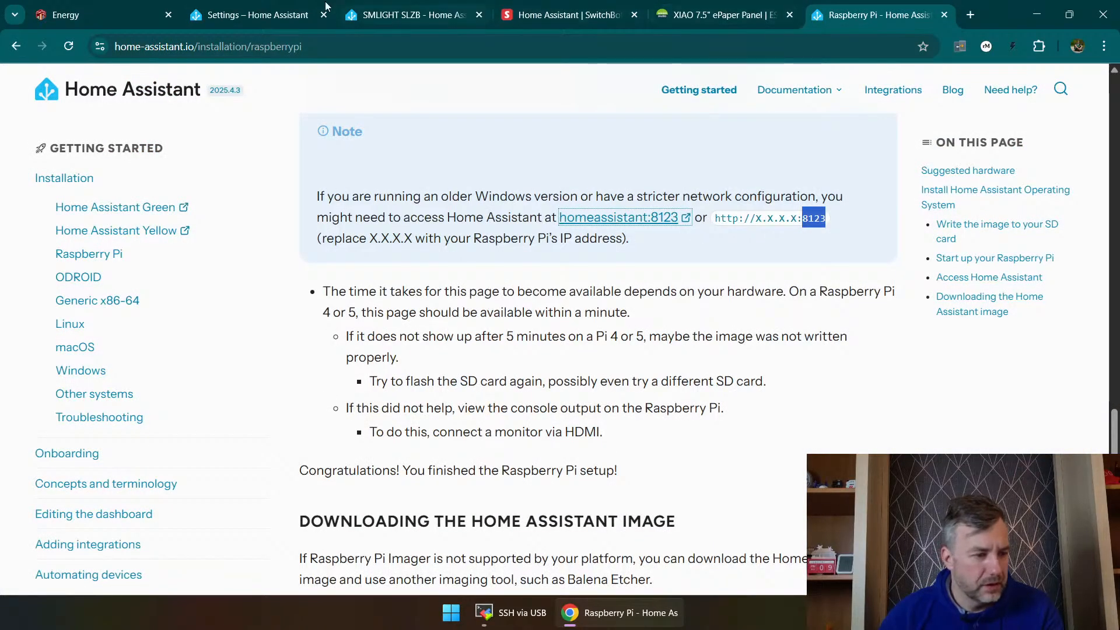
click(720, 4)
click(553, 3)
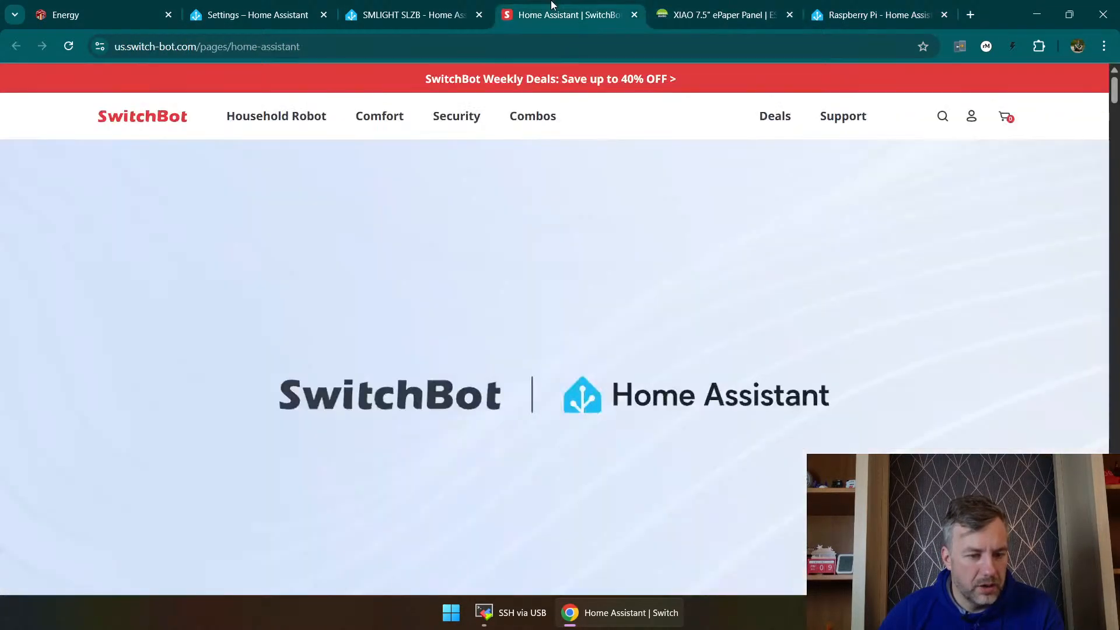
click(408, 3)
click(246, 6)
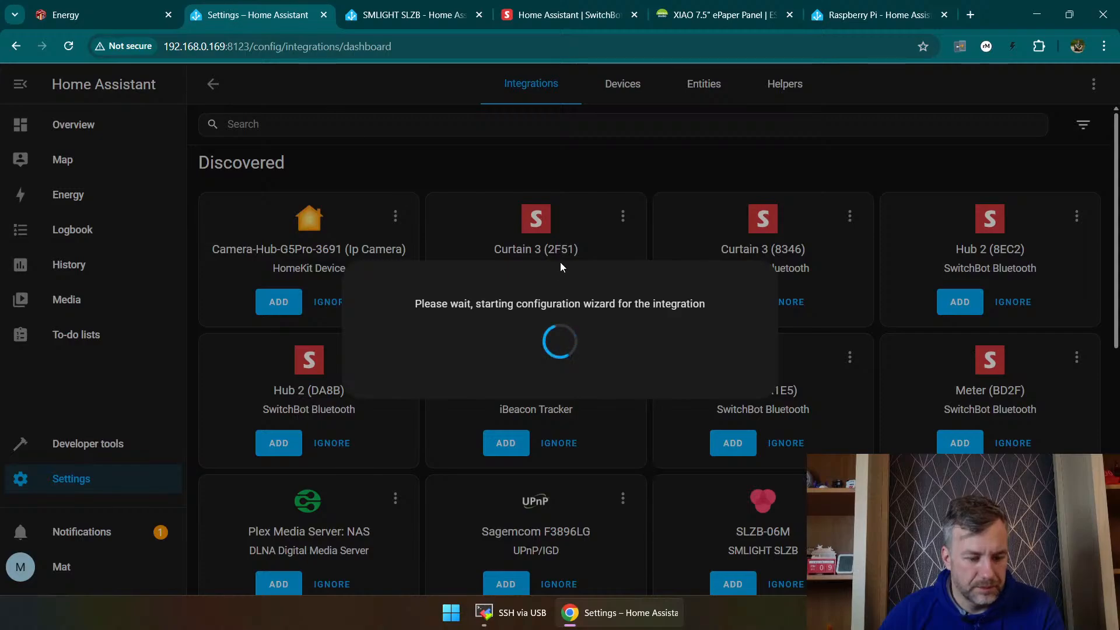
drag(413, 44, 281, 45)
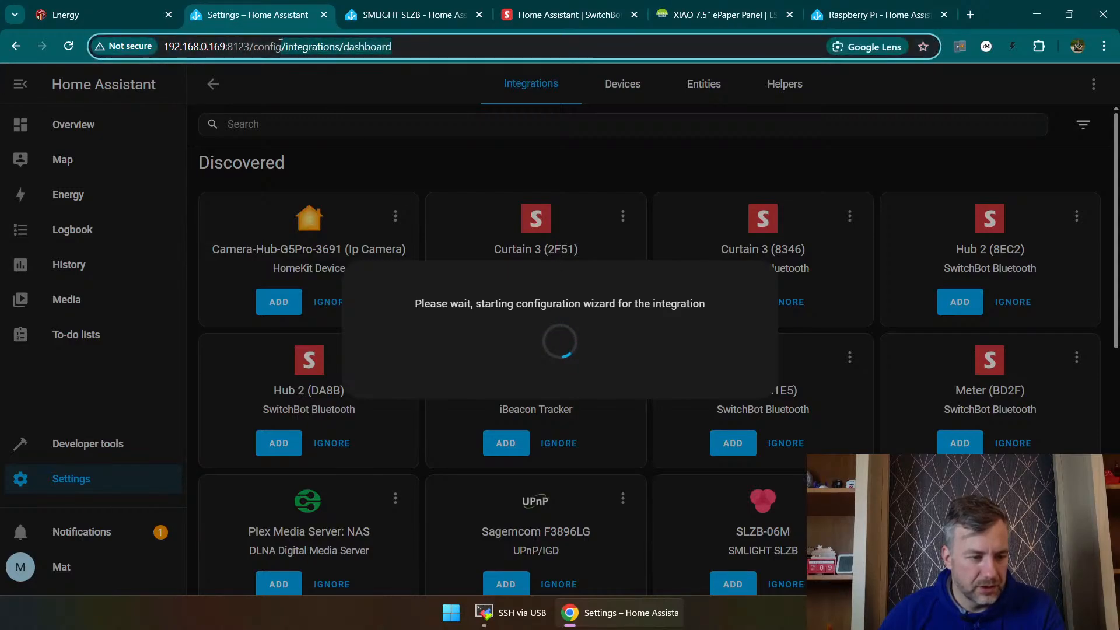
key(BackSpace)
key(Return)
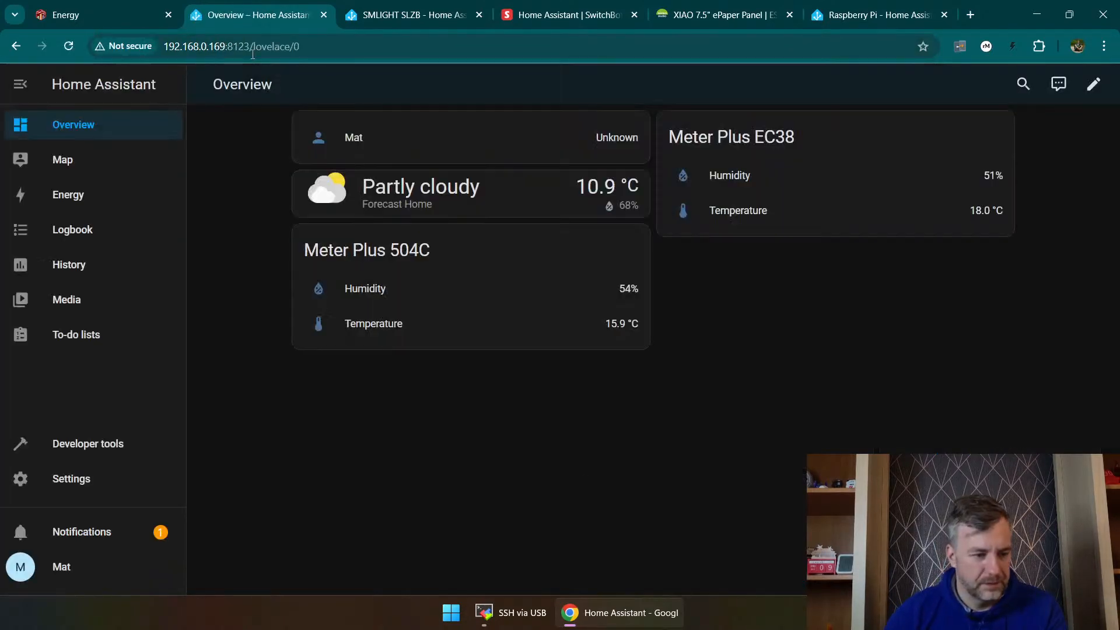
Step: In the devices and services settings, show the device list and open the setup of a new integration
click(71, 479)
click(511, 186)
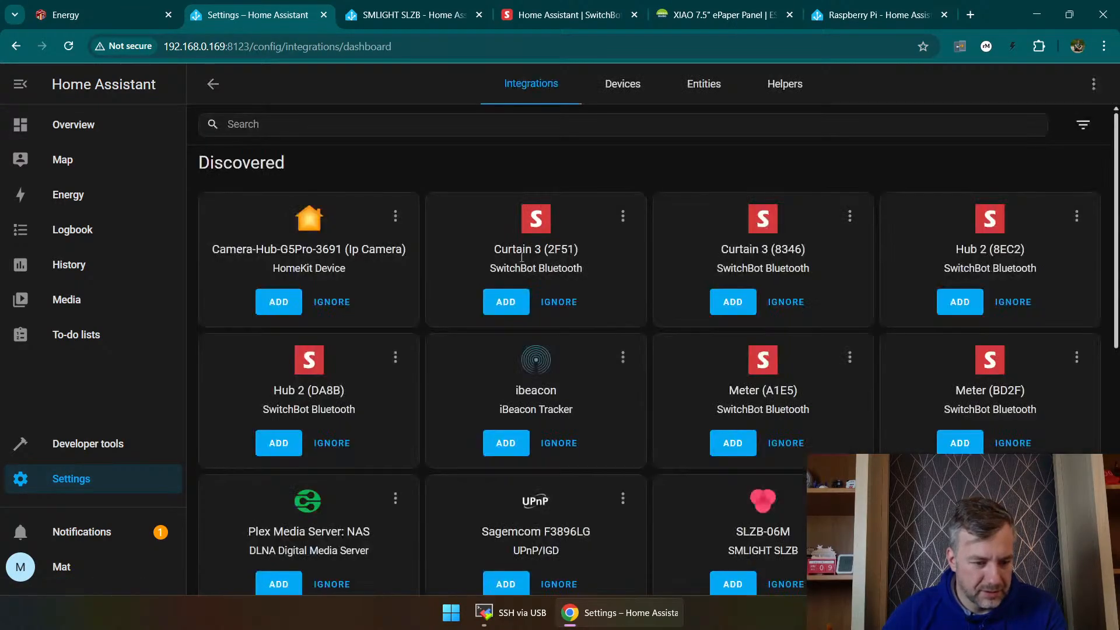
scroll(522, 256, down, 2)
click(624, 87)
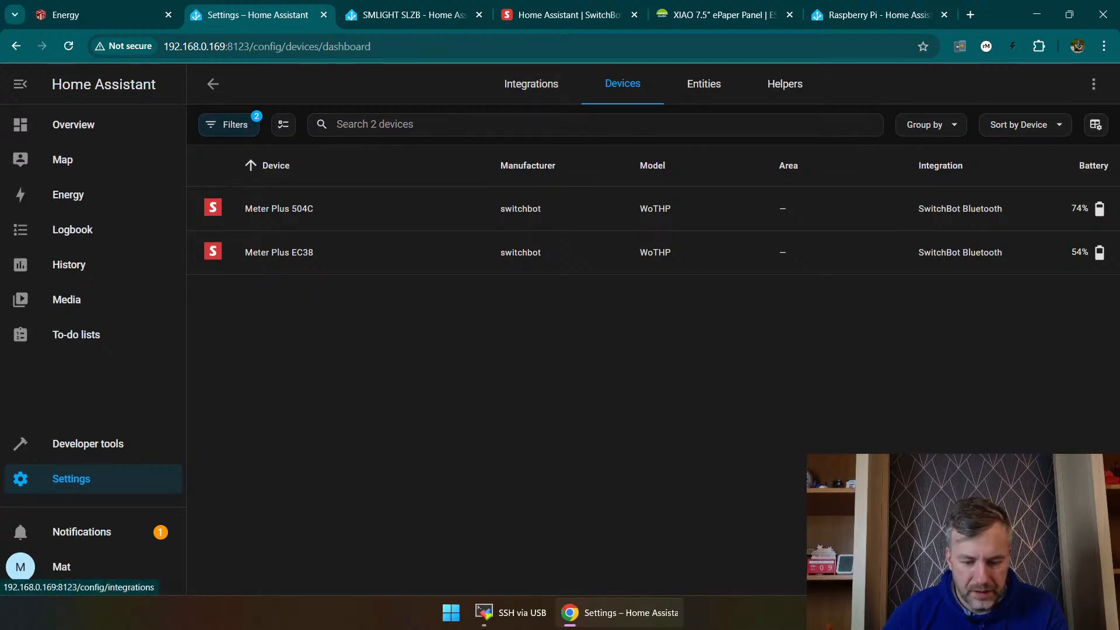
click(1055, 565)
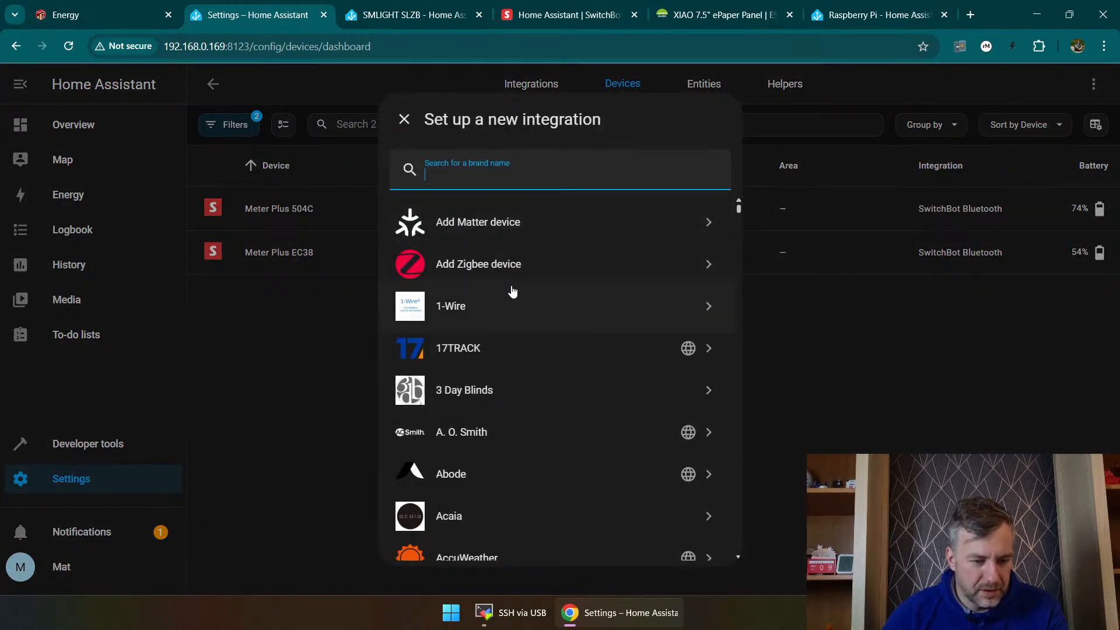
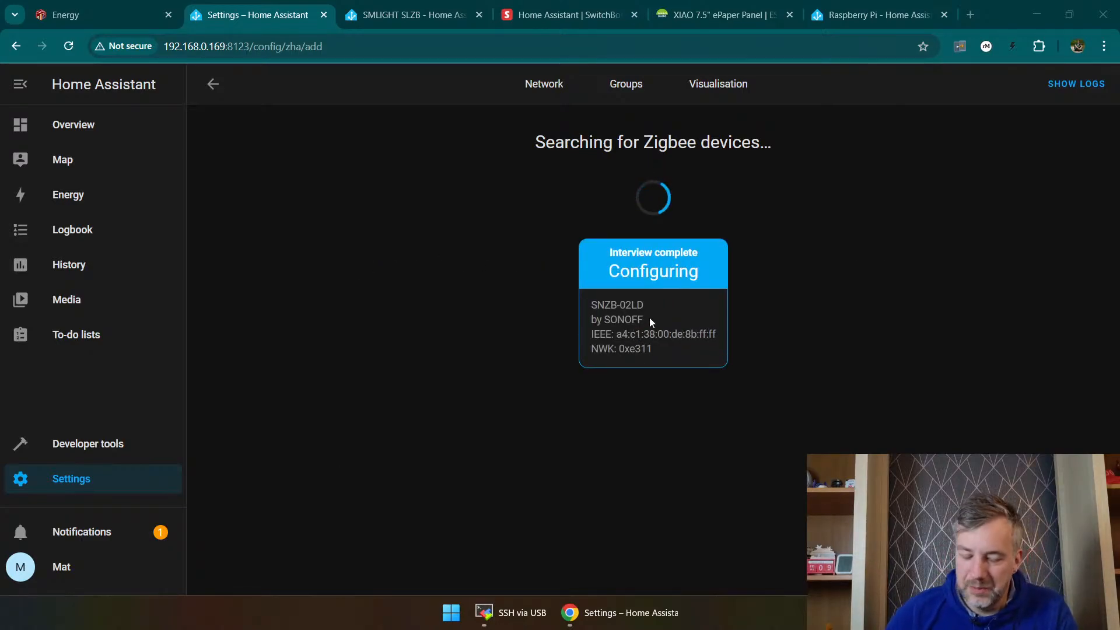
Step: Assign the newly paired SONOFF SNZB-02LD Zigbee sensor to the Studio area, keeping its default device name
triple_click(640, 304)
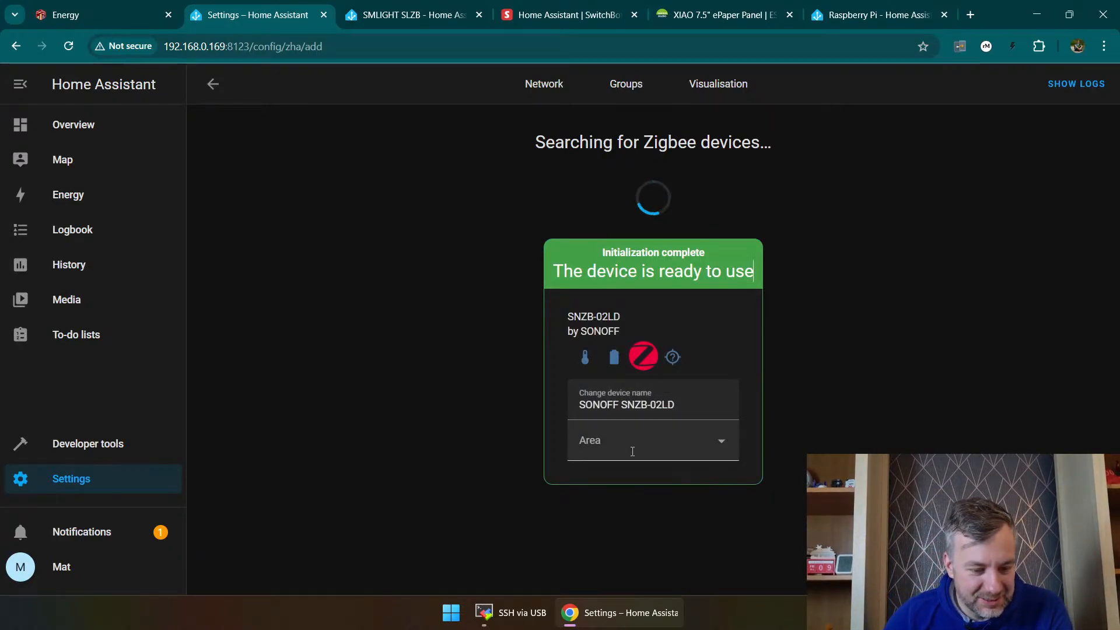
click(632, 445)
click(636, 365)
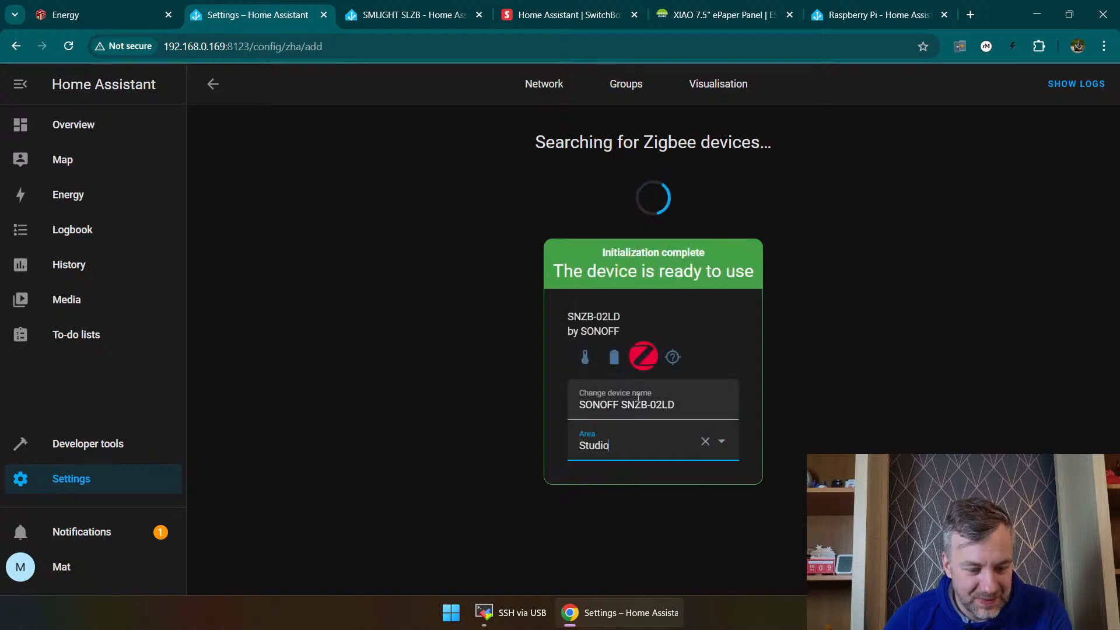
click(680, 402)
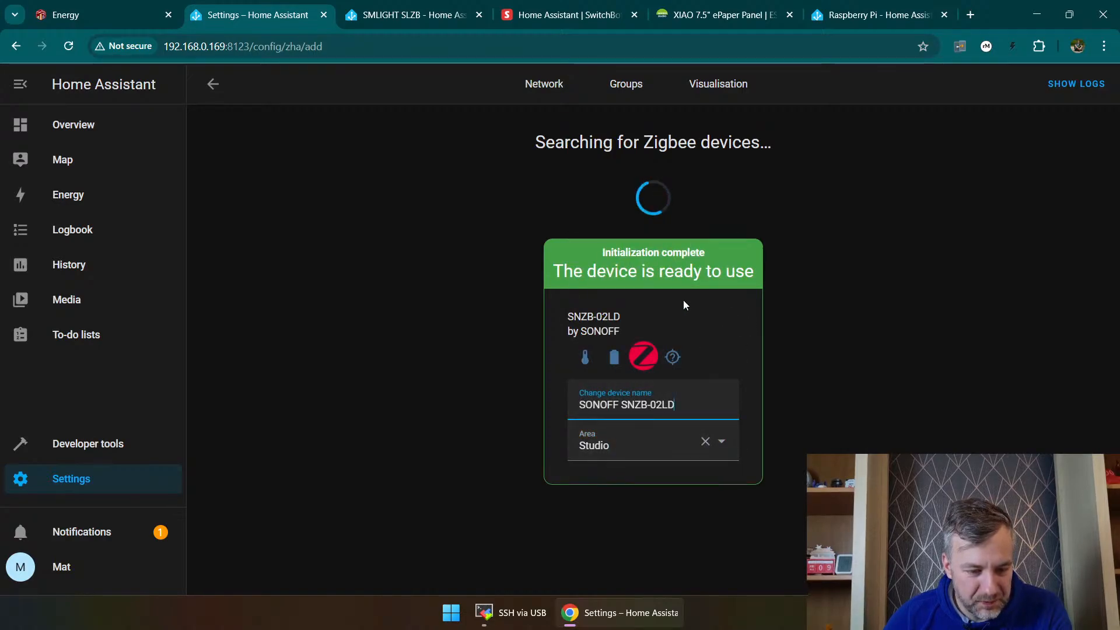
click(501, 259)
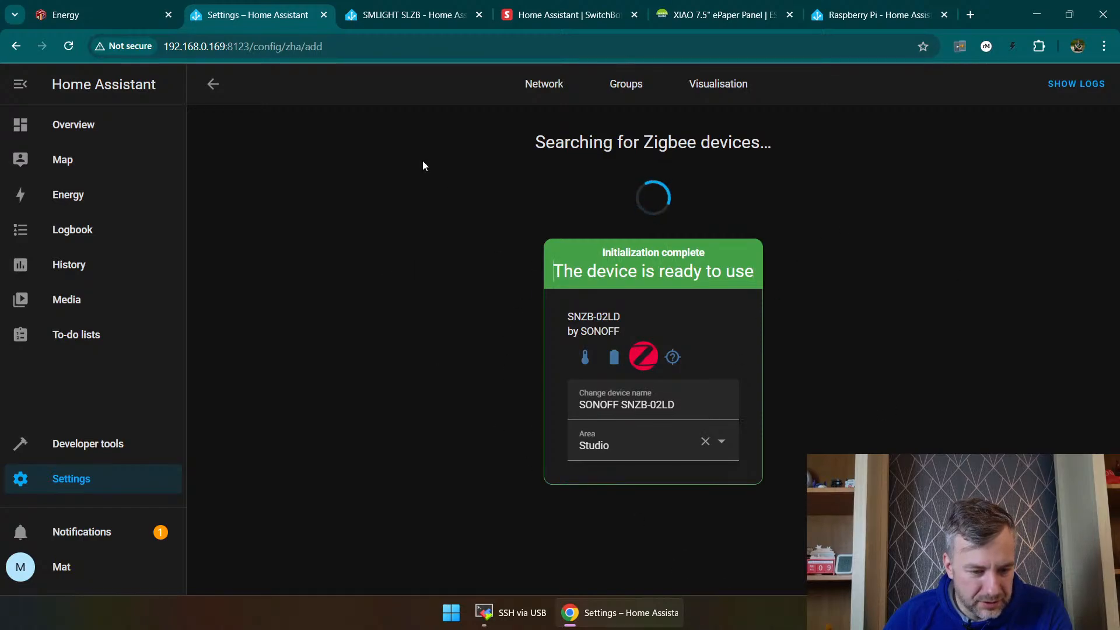
Step: Check the new SONOFF sensor's card on the Overview dashboard and glance at the Map page
click(68, 126)
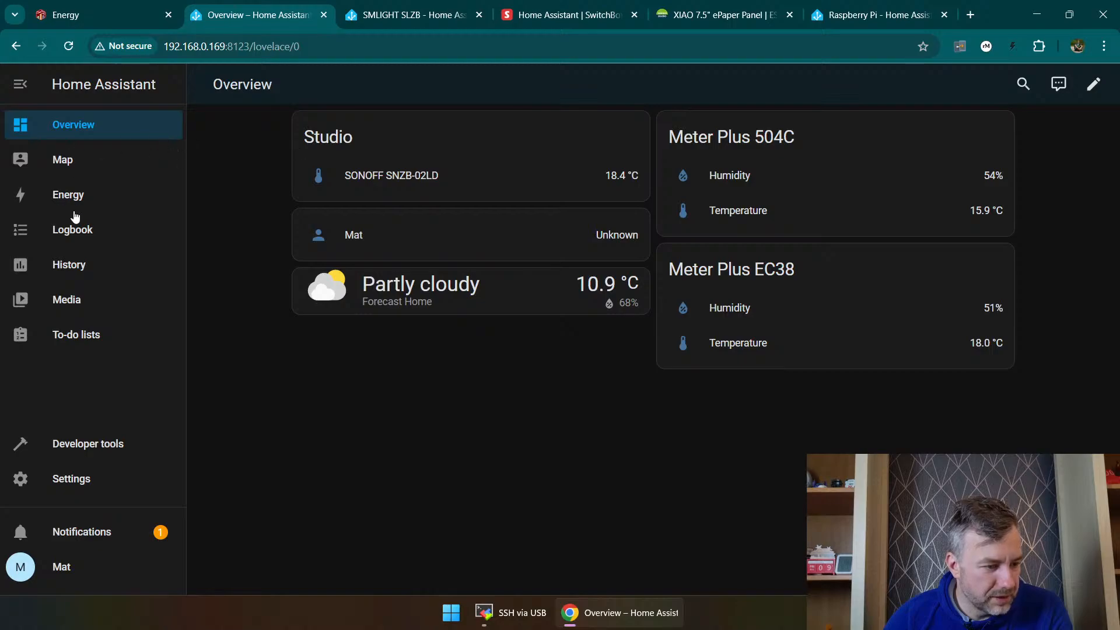
click(70, 158)
click(104, 123)
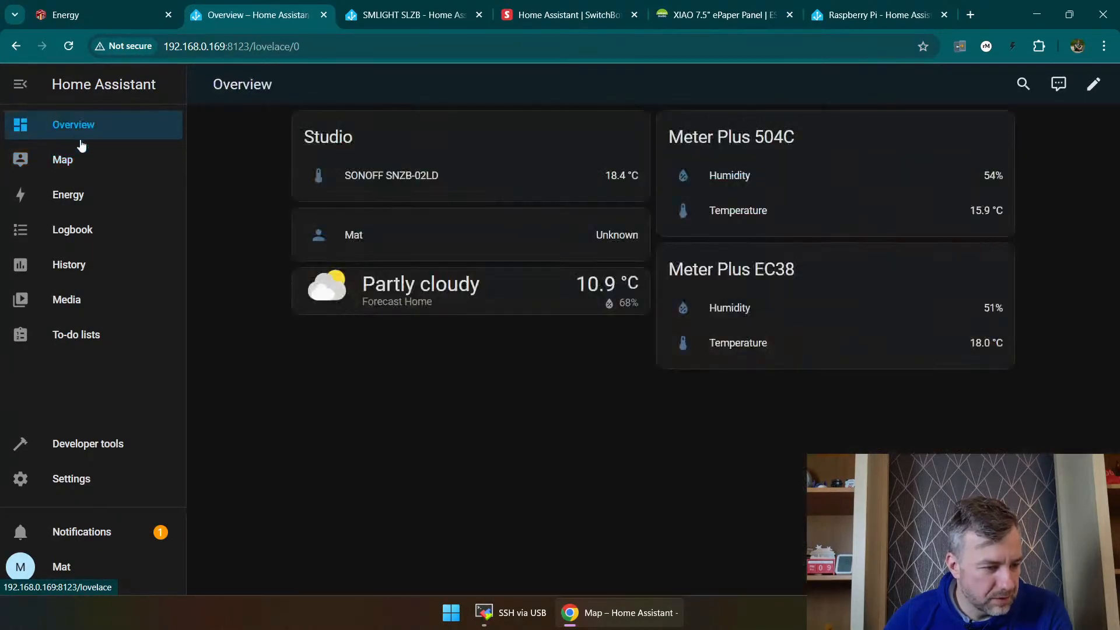
Step: Show the device list in the devices and services settings and look at which filters are applied
click(95, 482)
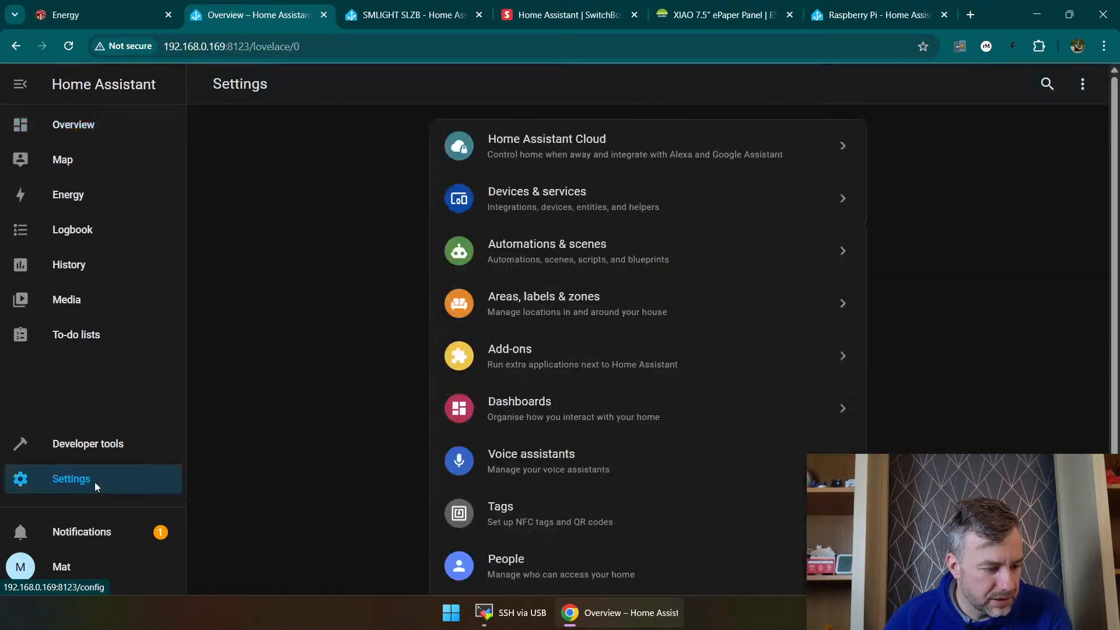
click(585, 188)
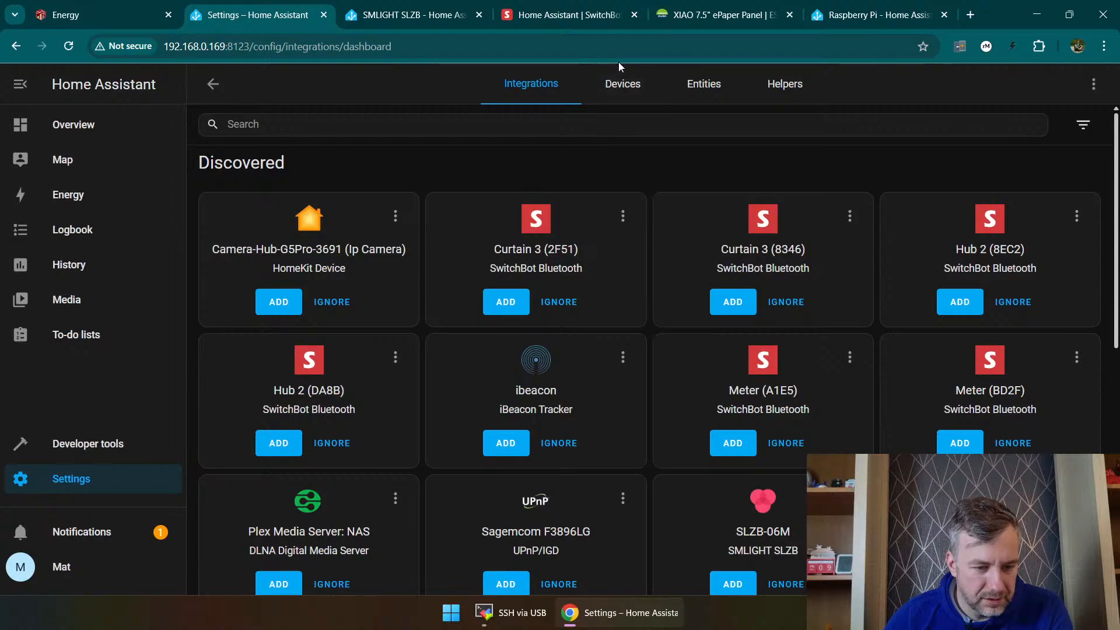
click(622, 83)
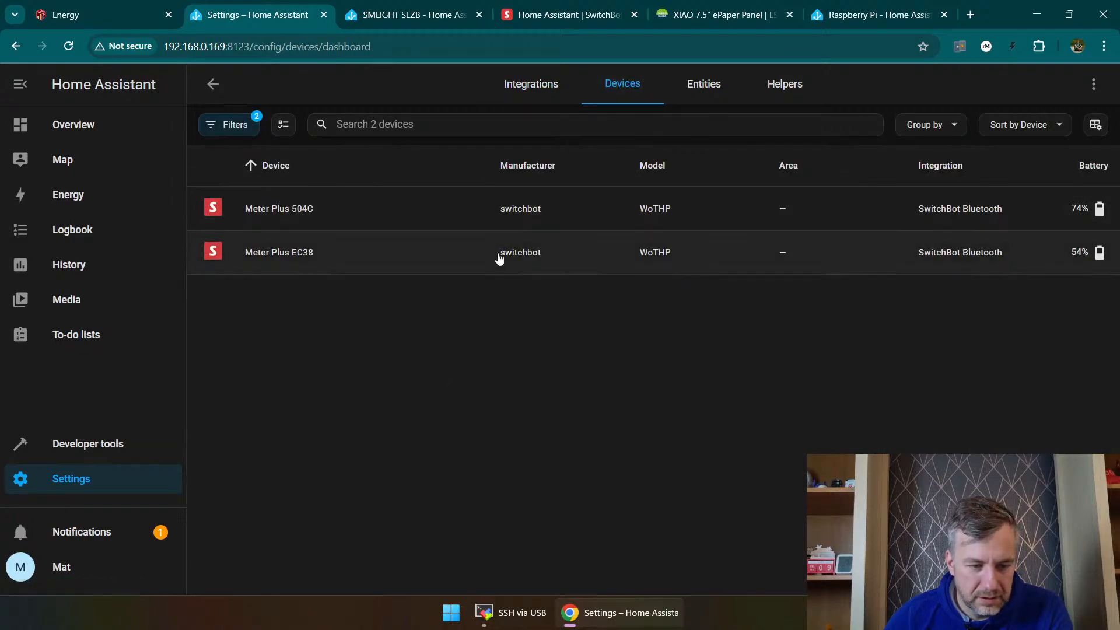
click(244, 125)
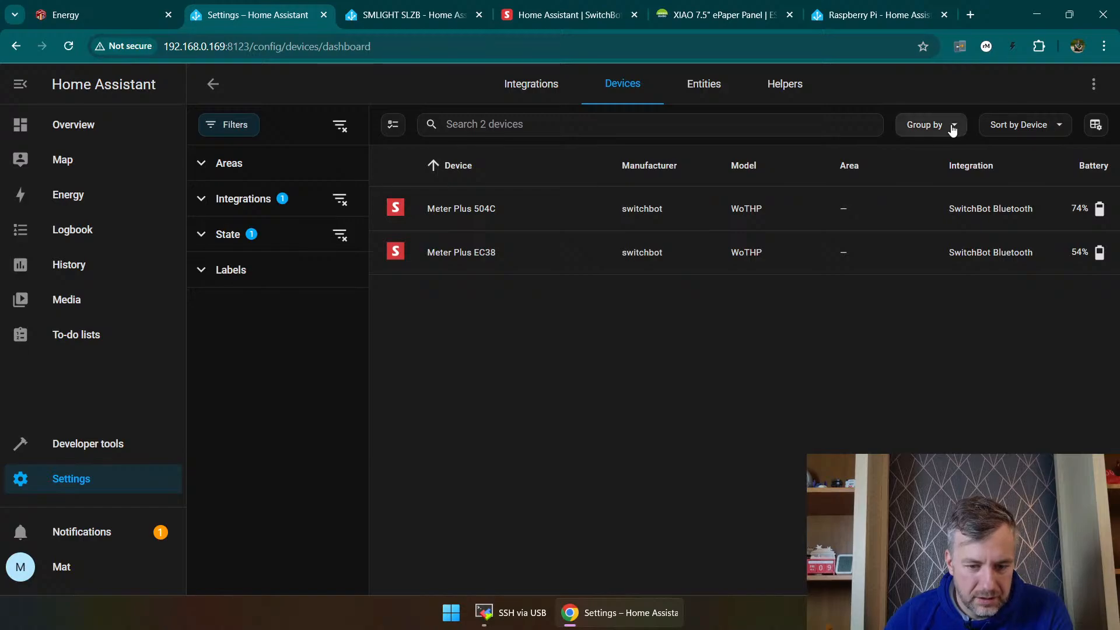
click(683, 86)
click(641, 87)
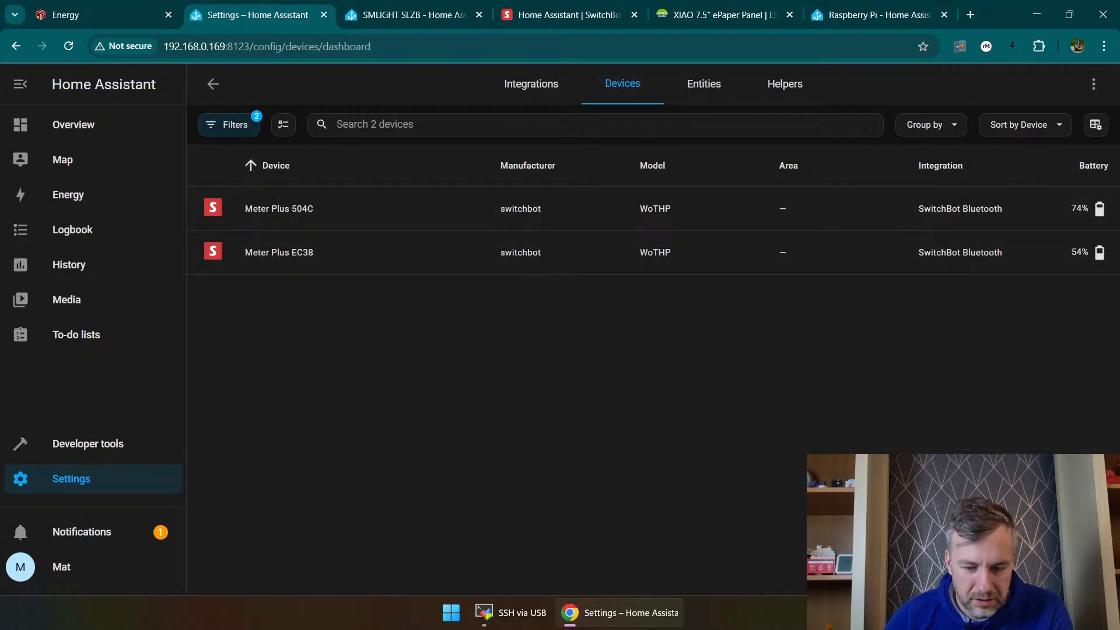
click(1057, 563)
click(824, 359)
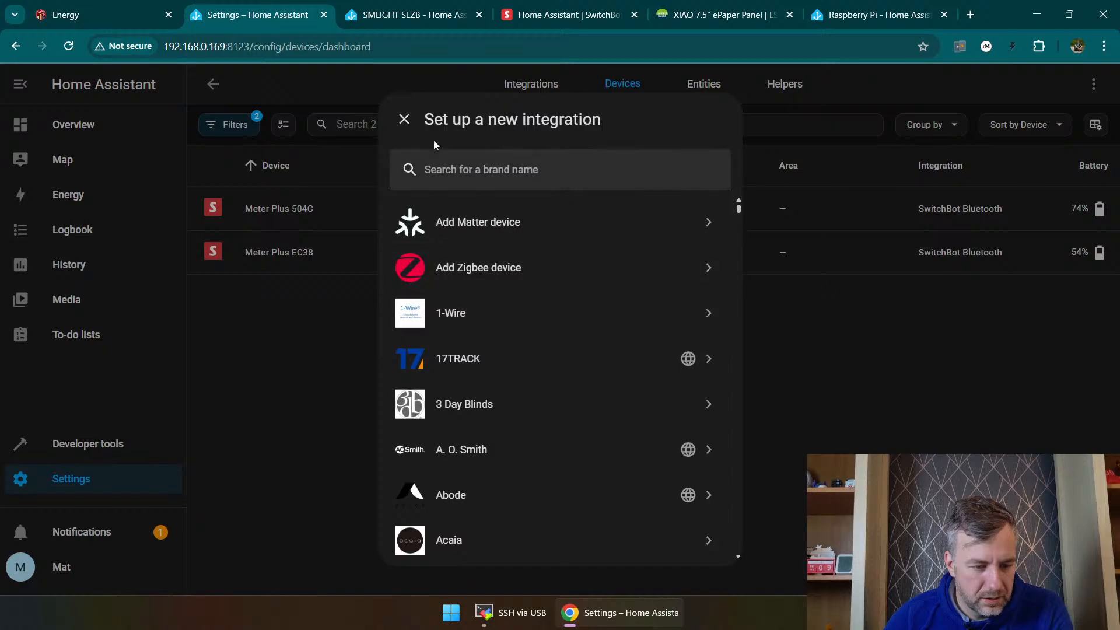
click(404, 119)
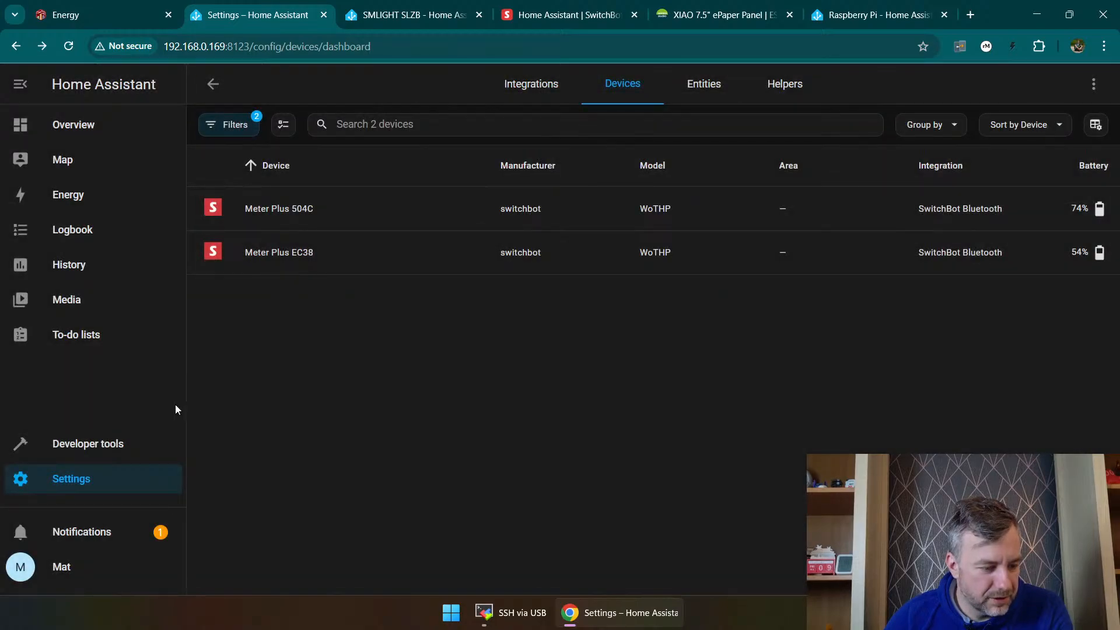
Step: Read the new devices notification, follow its link to the discovered integrations, and return to the device list
click(94, 561)
click(99, 533)
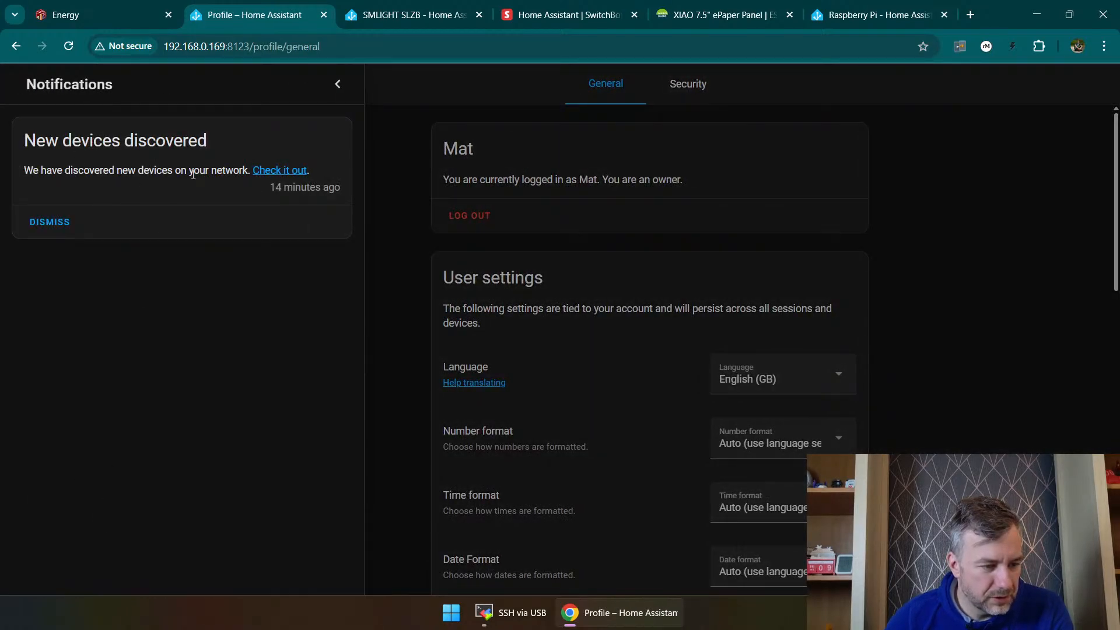
click(277, 170)
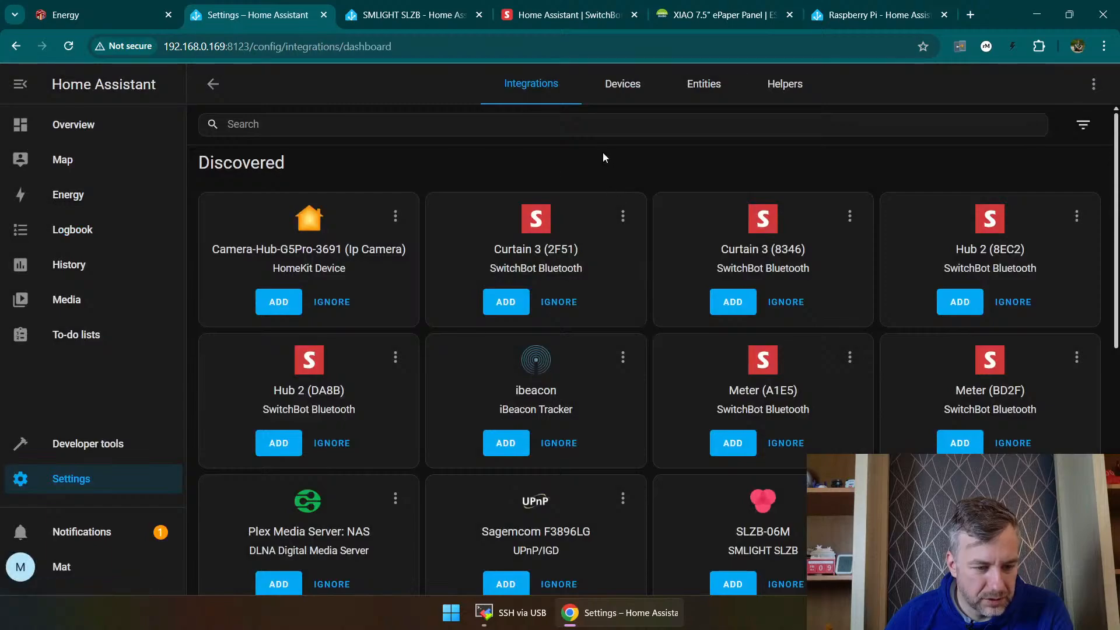
click(623, 97)
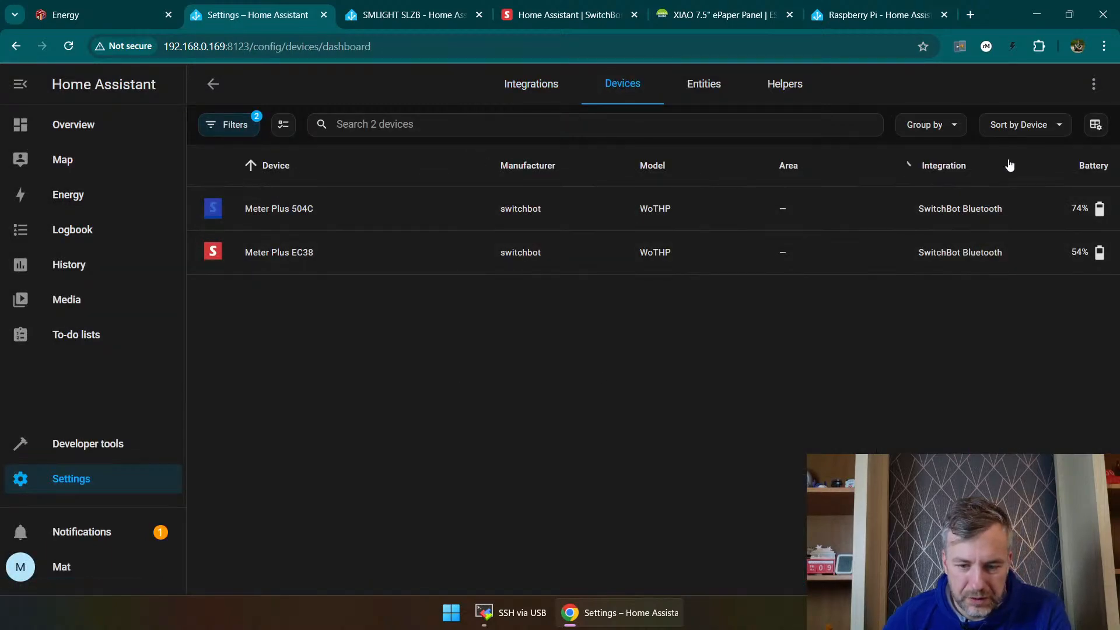
click(1094, 84)
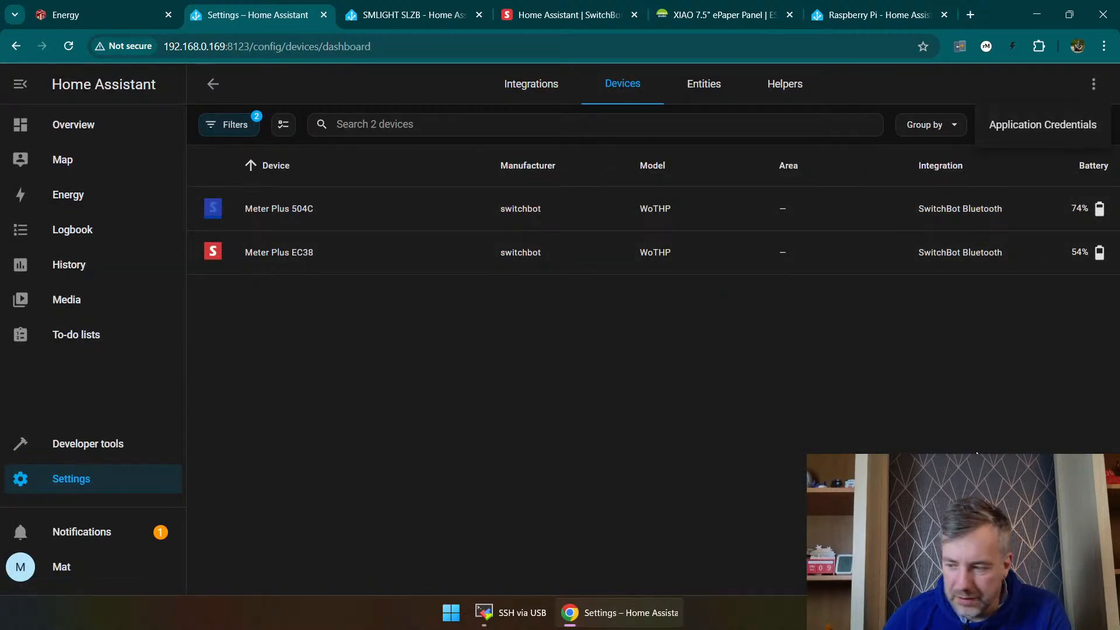
click(968, 433)
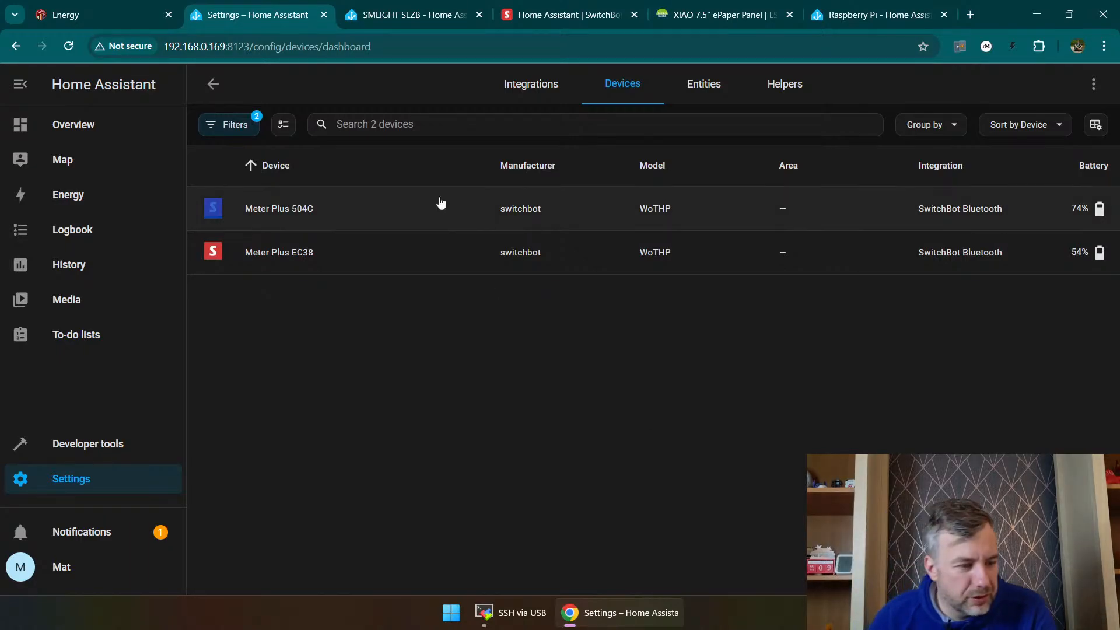
Step: Remove the SwitchBot Bluetooth integration filter and the Disabled state filter from the device list
click(217, 125)
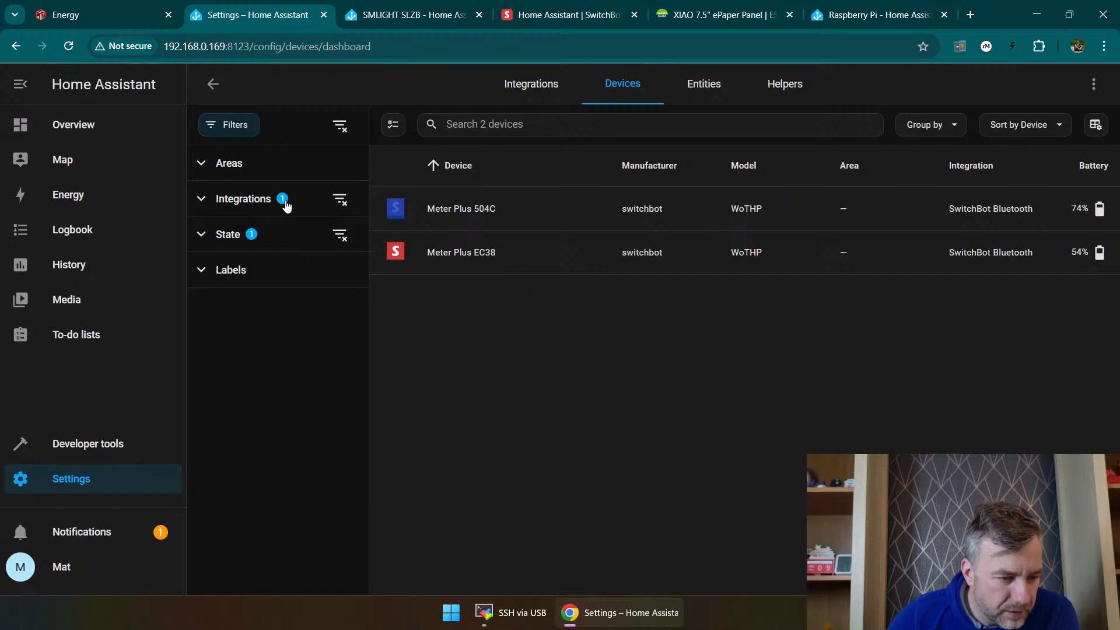
click(284, 205)
scroll(330, 420, down, 10)
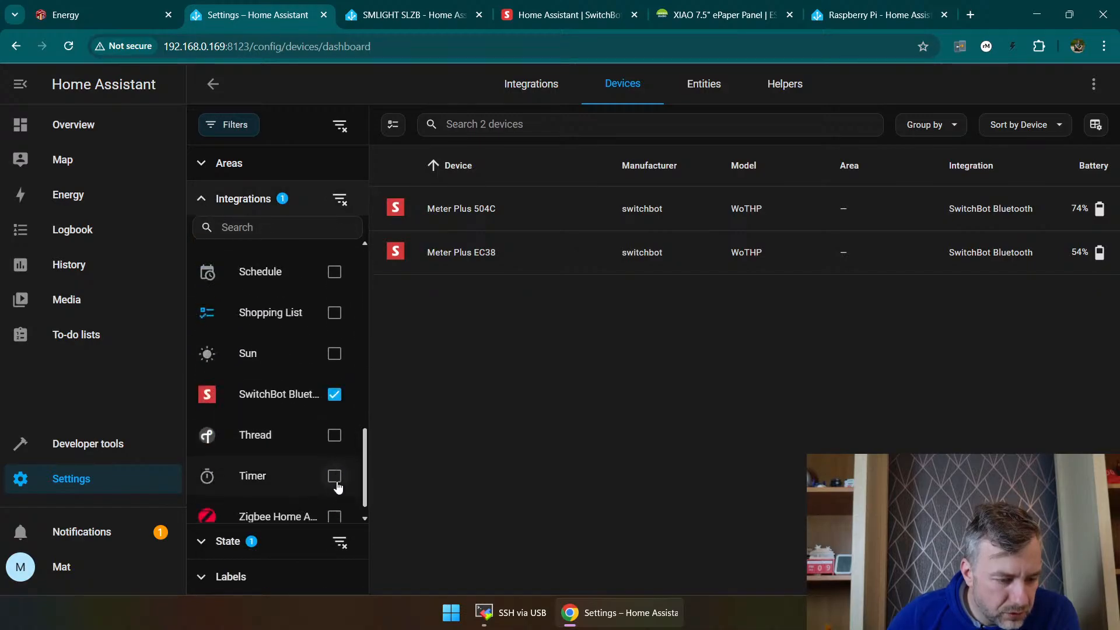
click(345, 374)
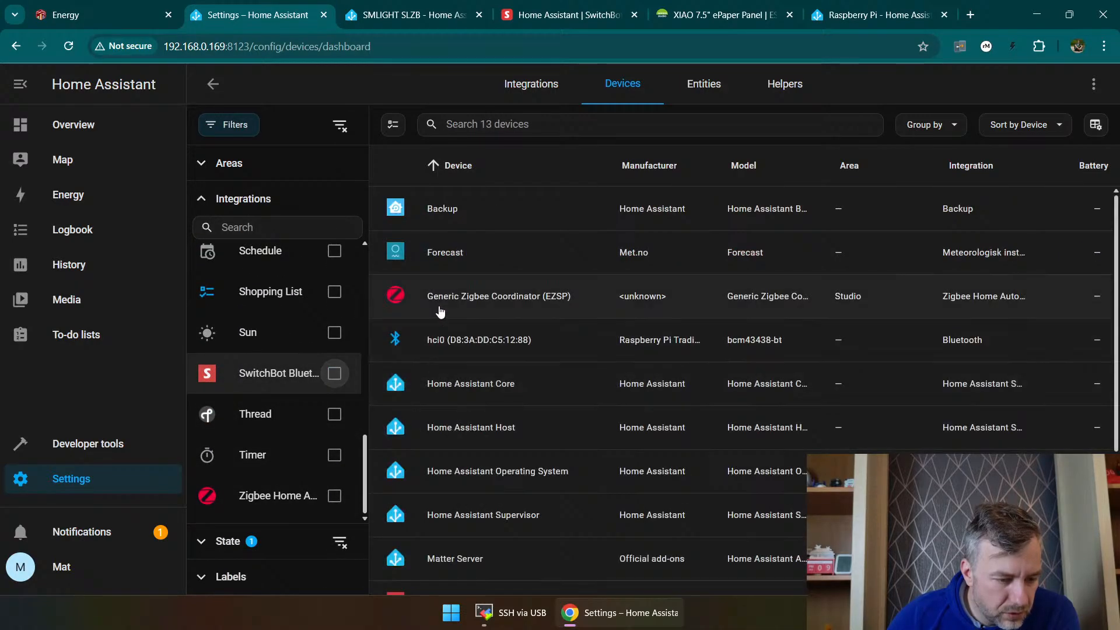
click(224, 199)
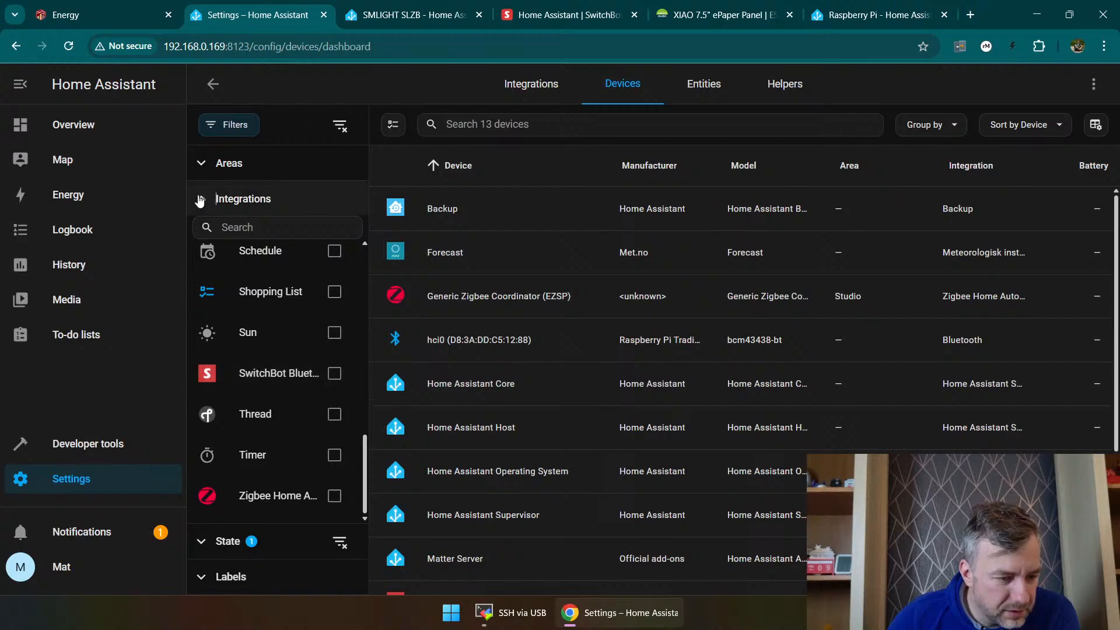
click(273, 248)
click(342, 278)
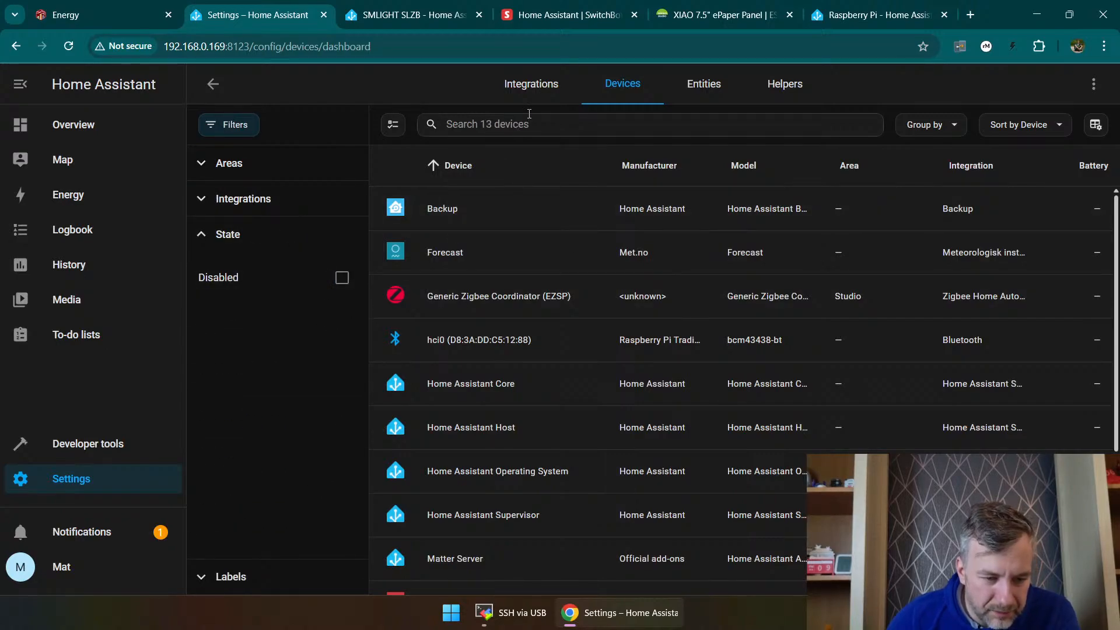
Step: Search the device list for "son" and open the SONOFF SNZB-02LD device page
click(449, 130)
text(so)
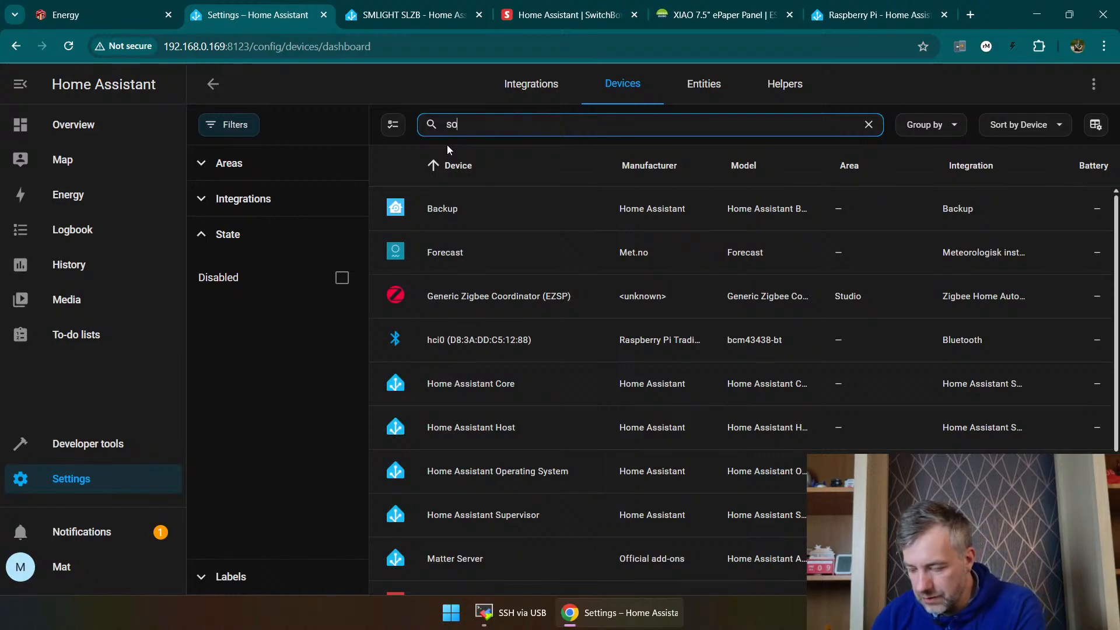
text(n)
click(1004, 213)
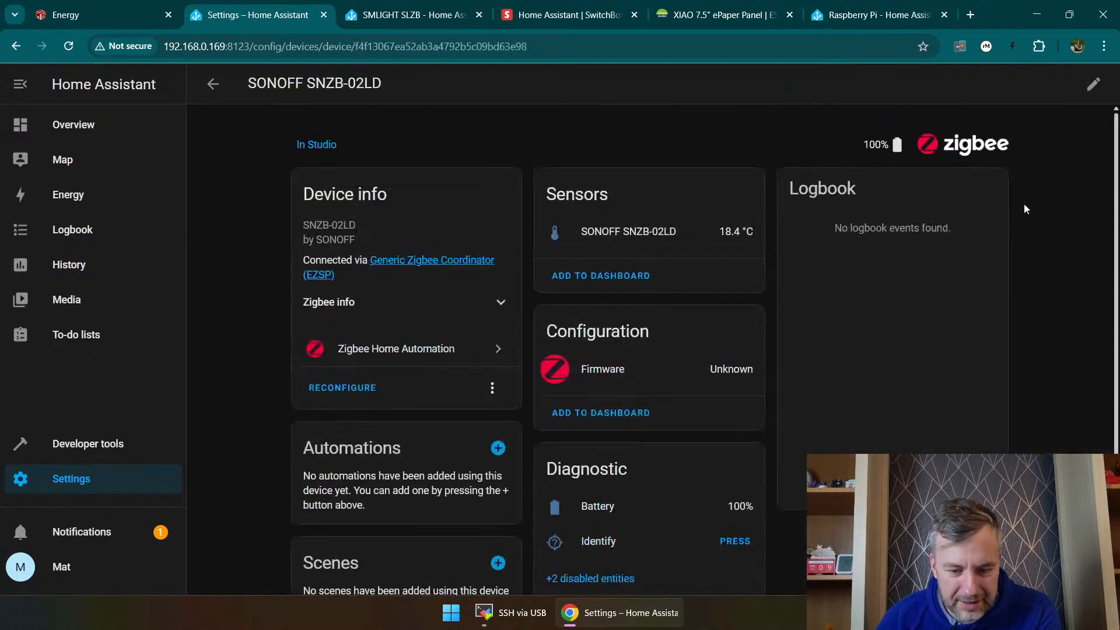
Step: Examine the SONOFF SNZB-02LD's sensor, configuration and diagnostic sections, including the disabled diagnostic entities
scroll(541, 215, down, 3)
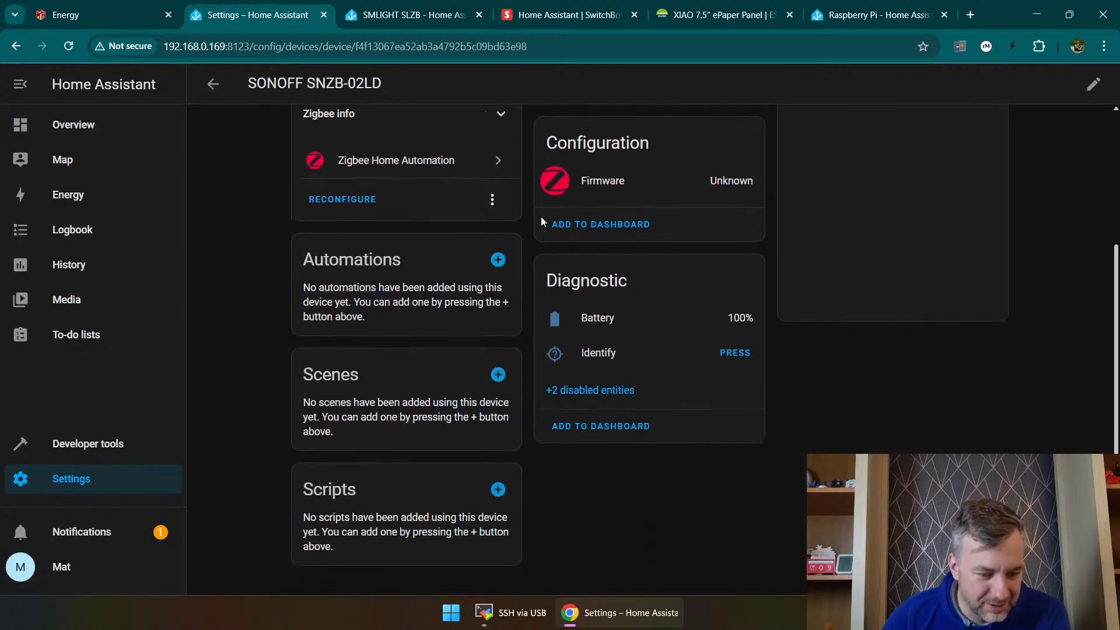
scroll(621, 202, up, 3)
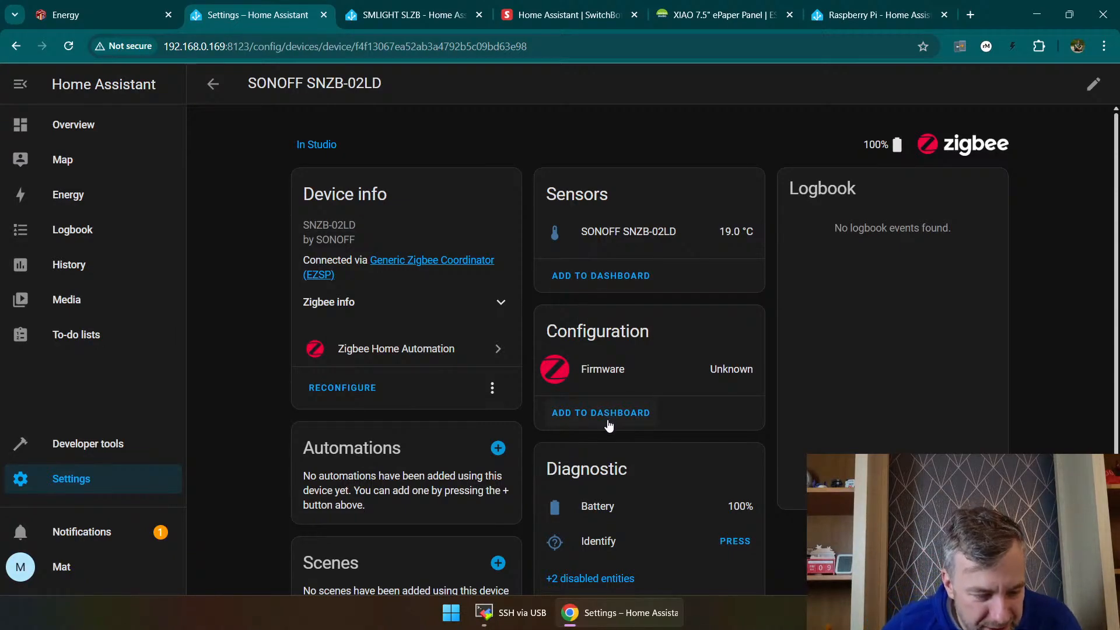
scroll(695, 248, down, 2)
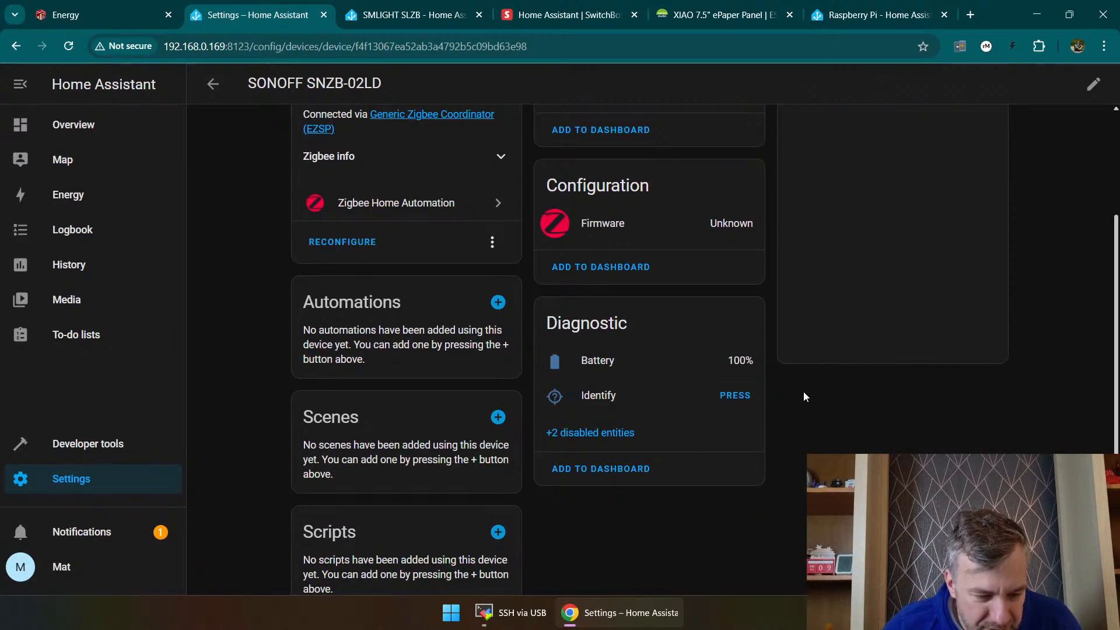
scroll(571, 443, down, 1)
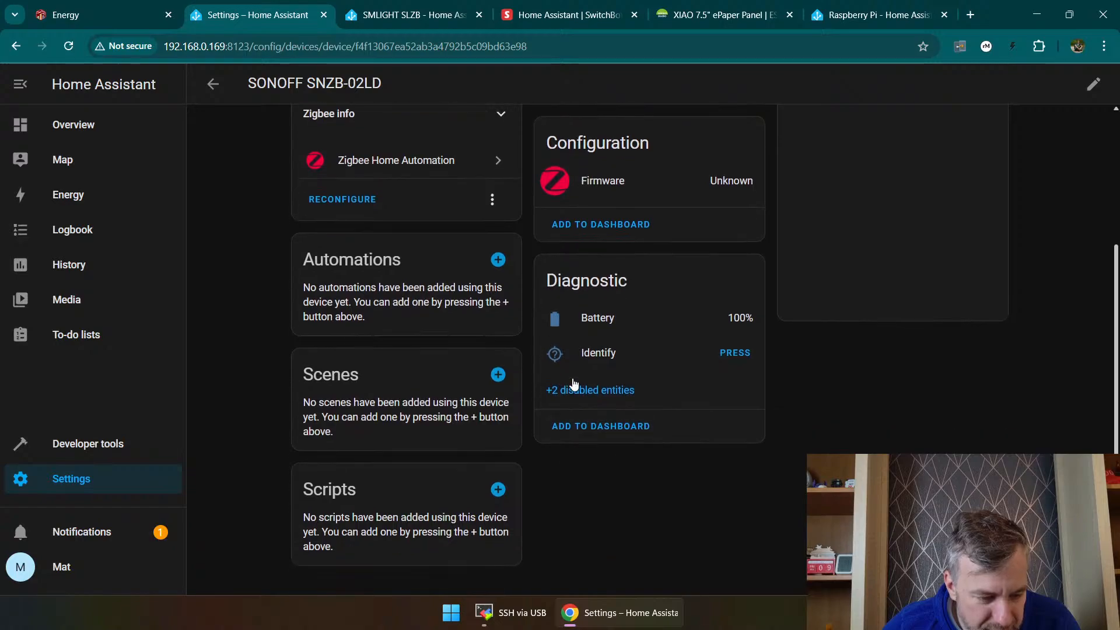
click(574, 389)
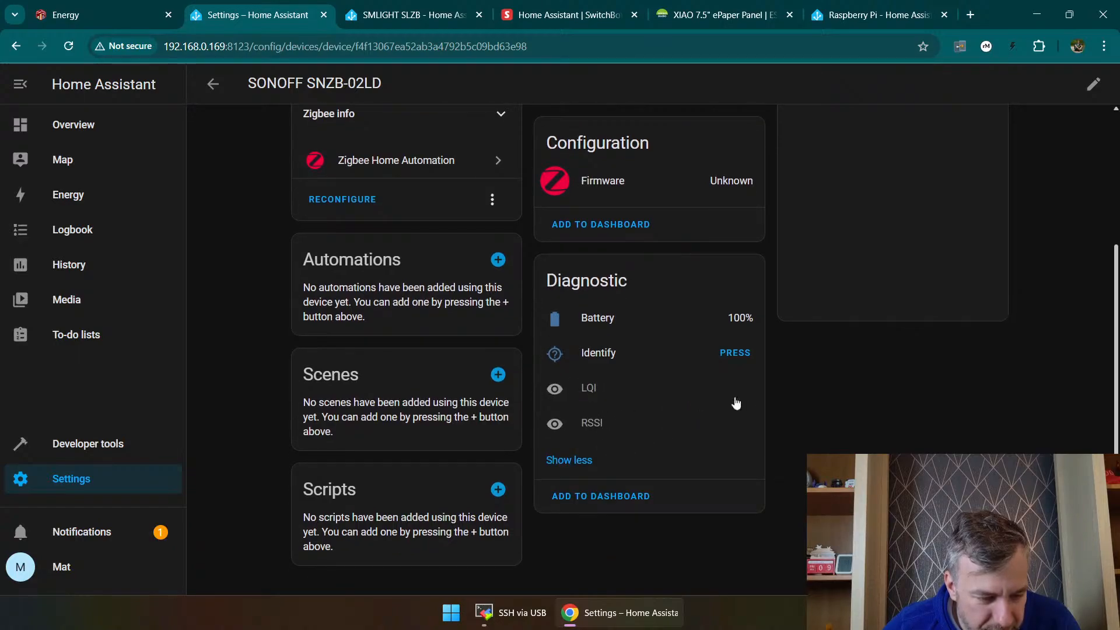
scroll(376, 400, up, 3)
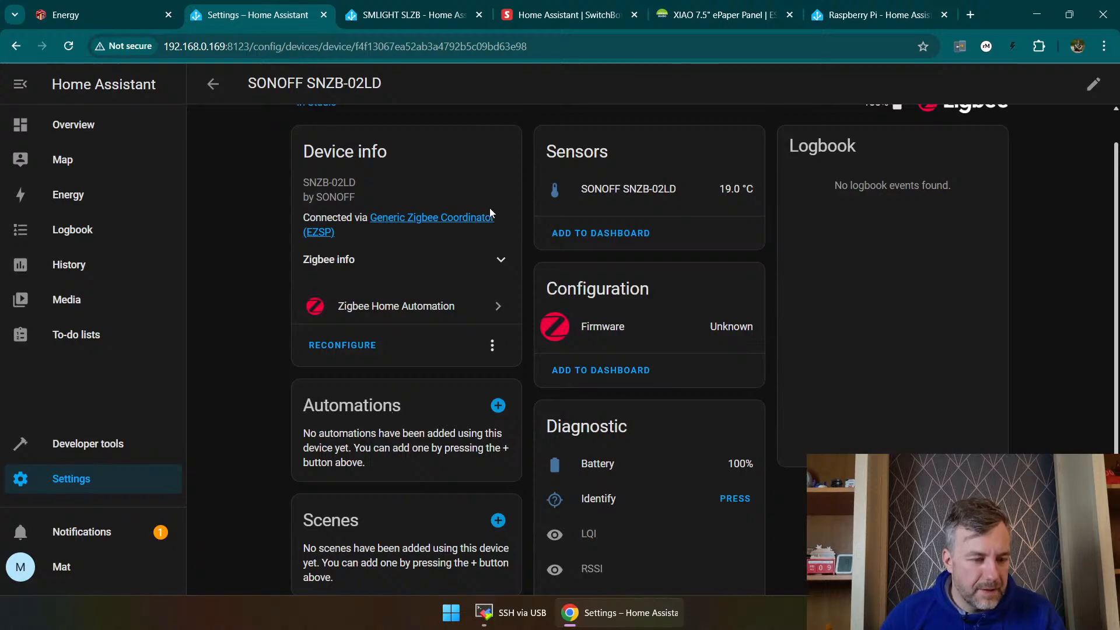
Step: Start adding grid consumption in the energy setup and check which sensors are available for consumed energy
click(108, 202)
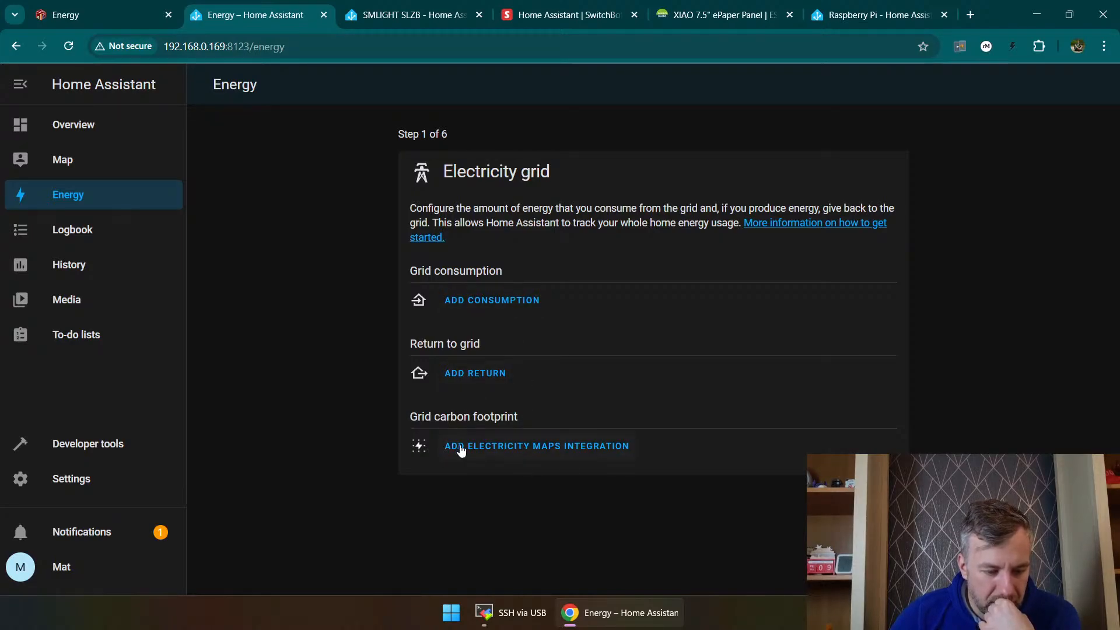
click(492, 300)
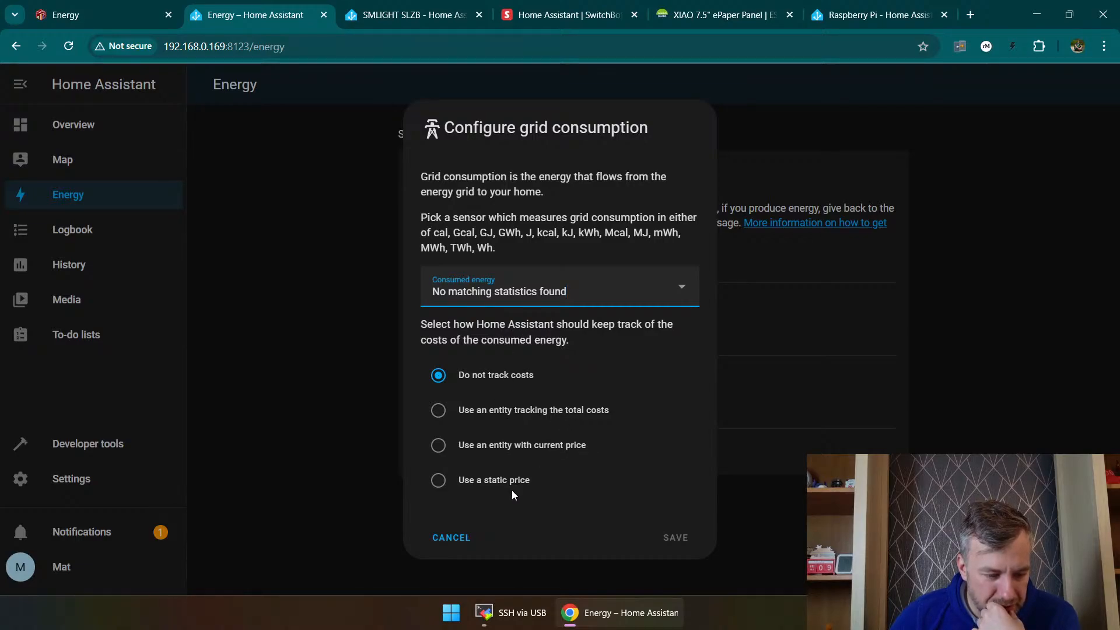
click(500, 291)
click(388, 313)
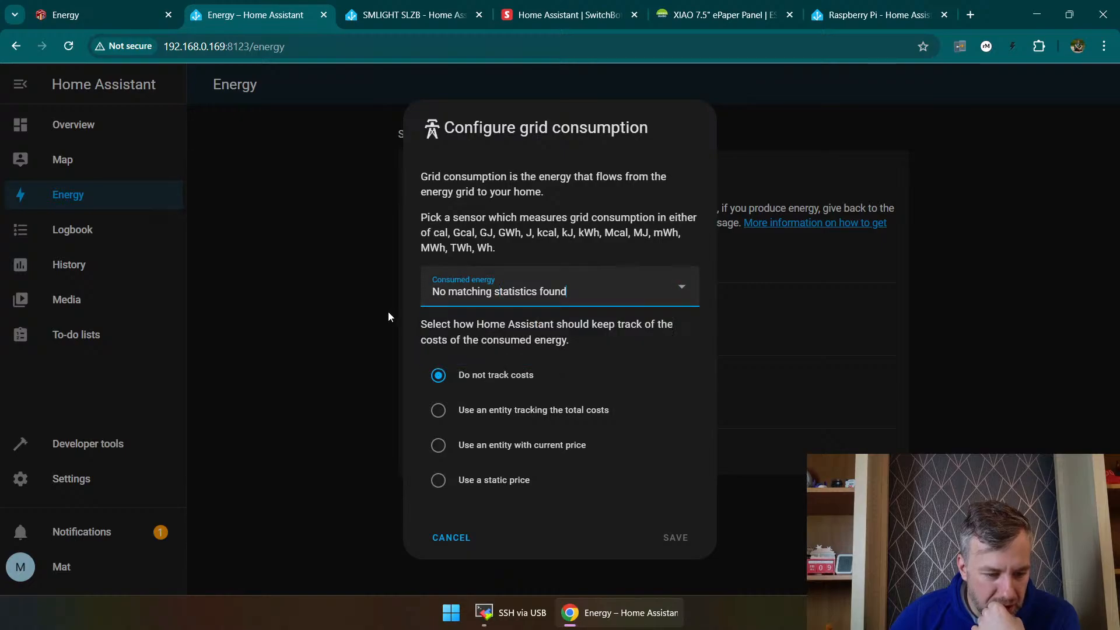
Step: Choose a static price for tracking grid consumption costs and set it to 0.36 GBP/kWh
click(476, 479)
click(553, 499)
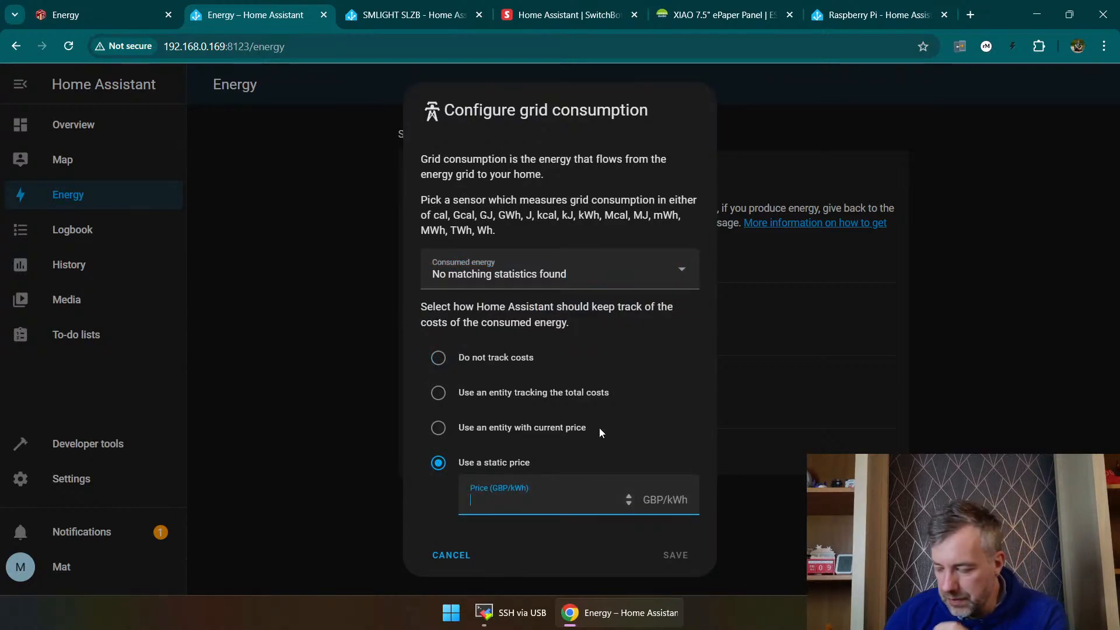
text(0)
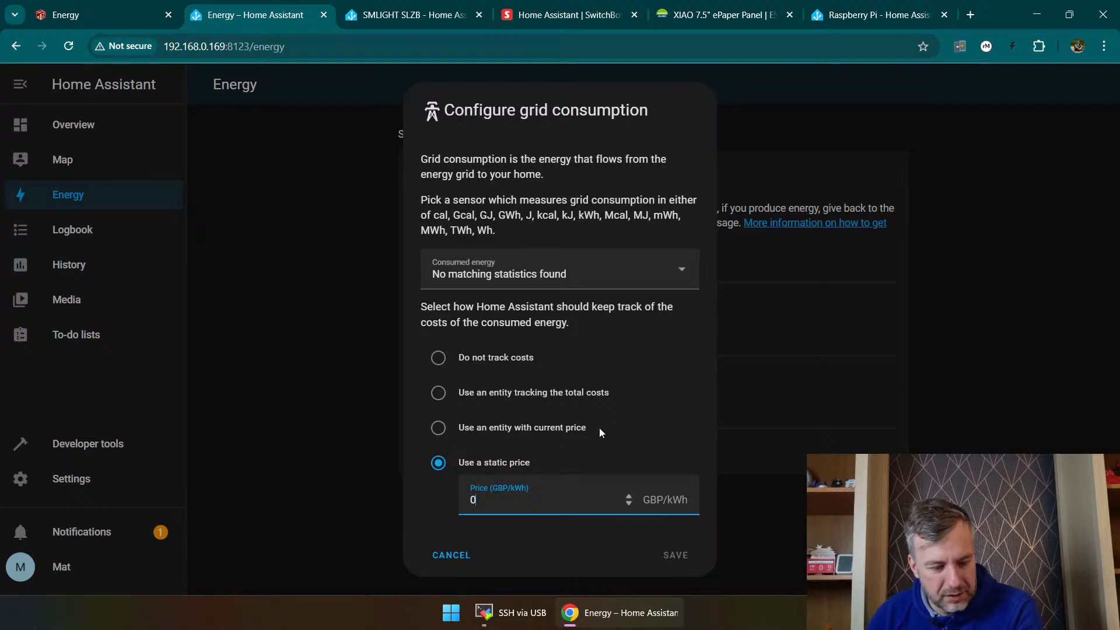
text(.03)
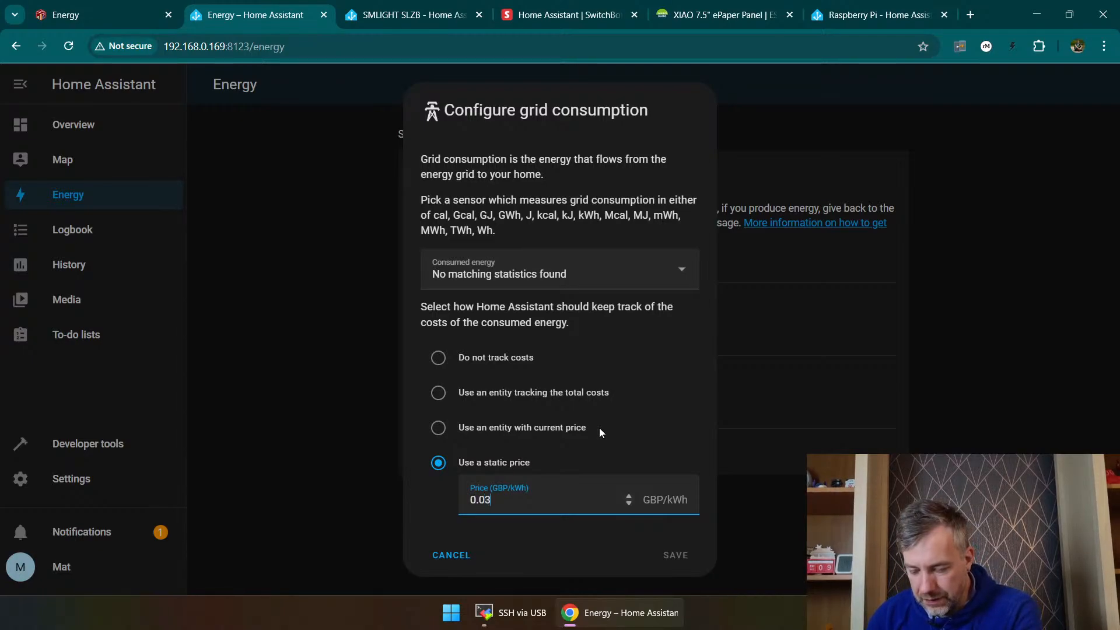
key(BackSpace)
key(BackSpace)
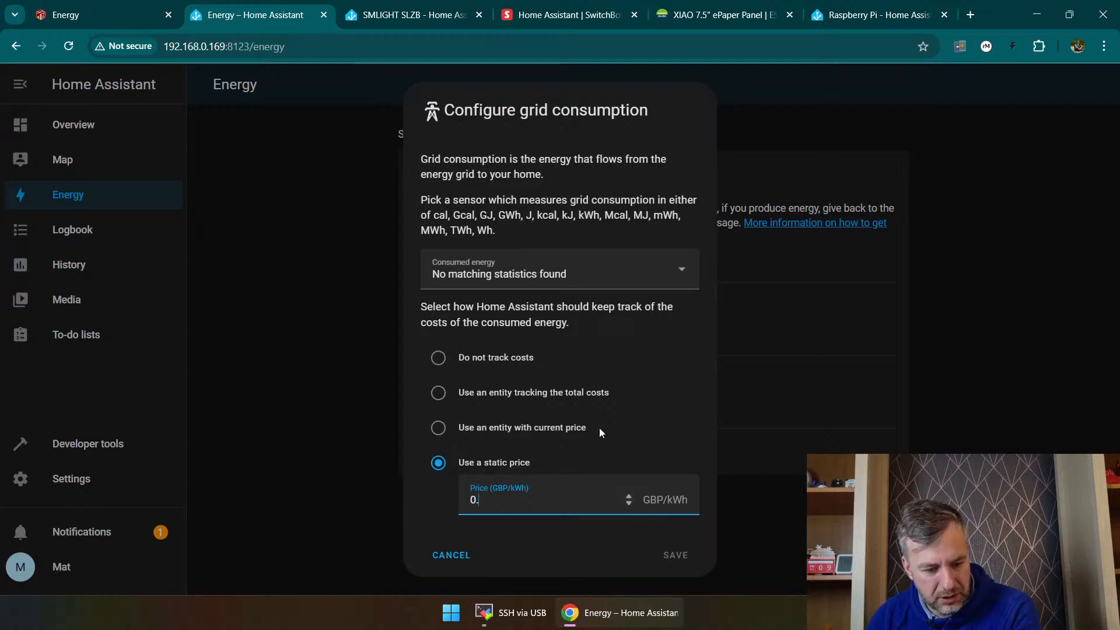
text(36)
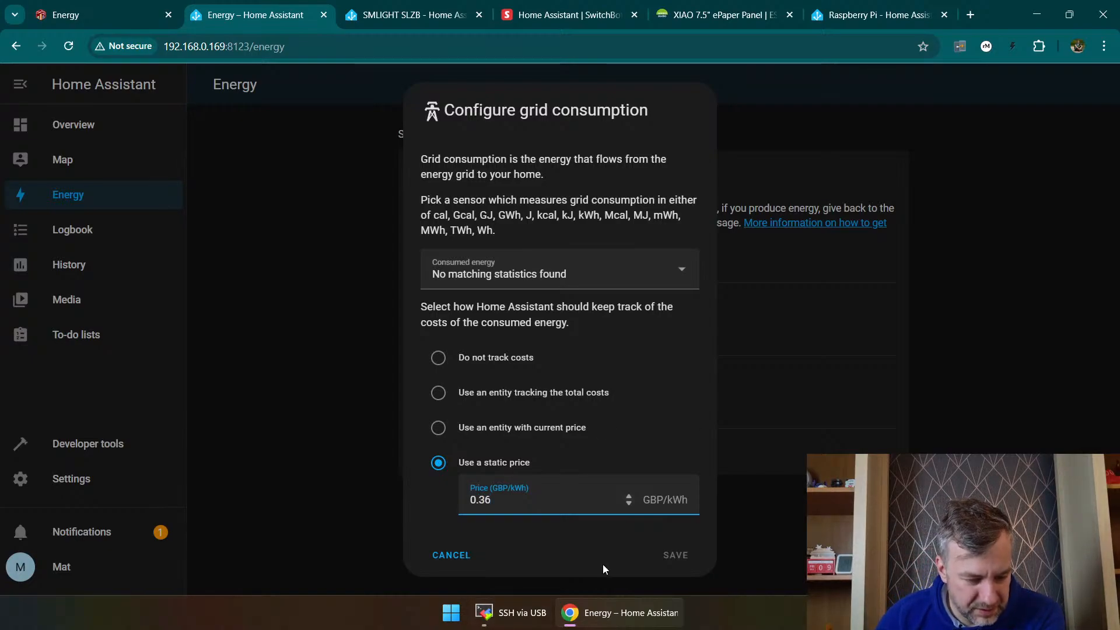
Step: Recheck the consumed energy sensor choices and compare the current-price entity option with the static price option
click(510, 263)
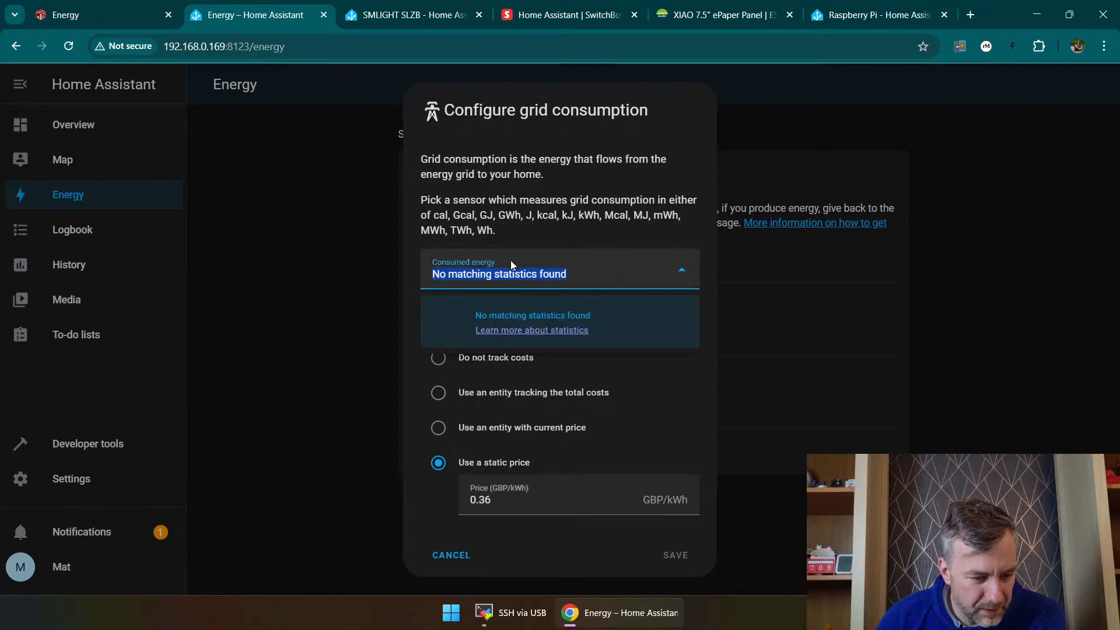
click(513, 461)
click(506, 428)
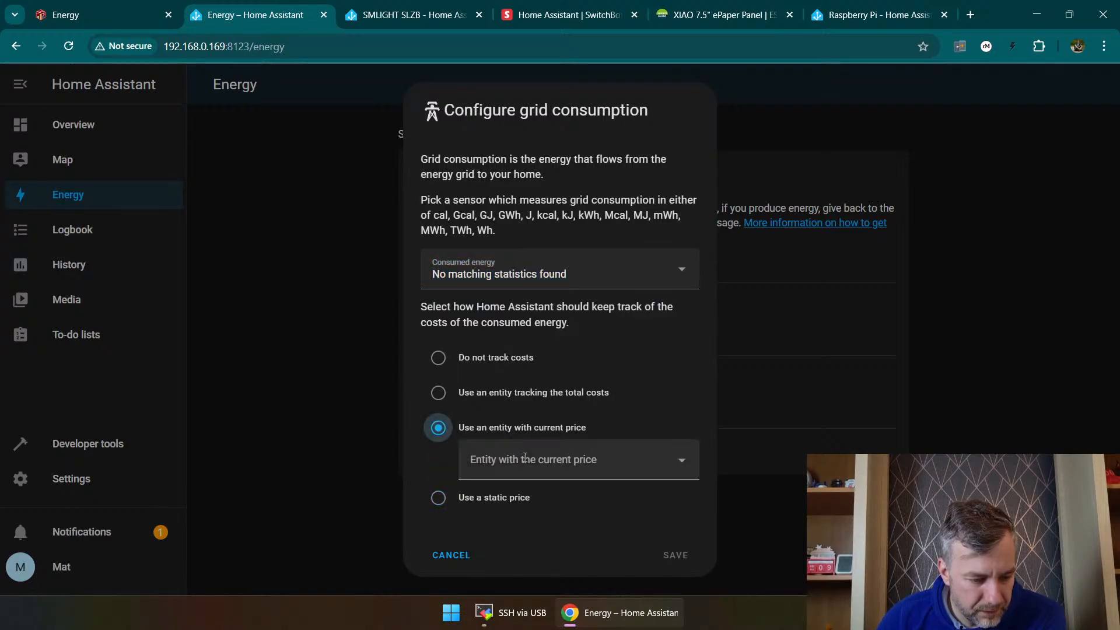
click(471, 496)
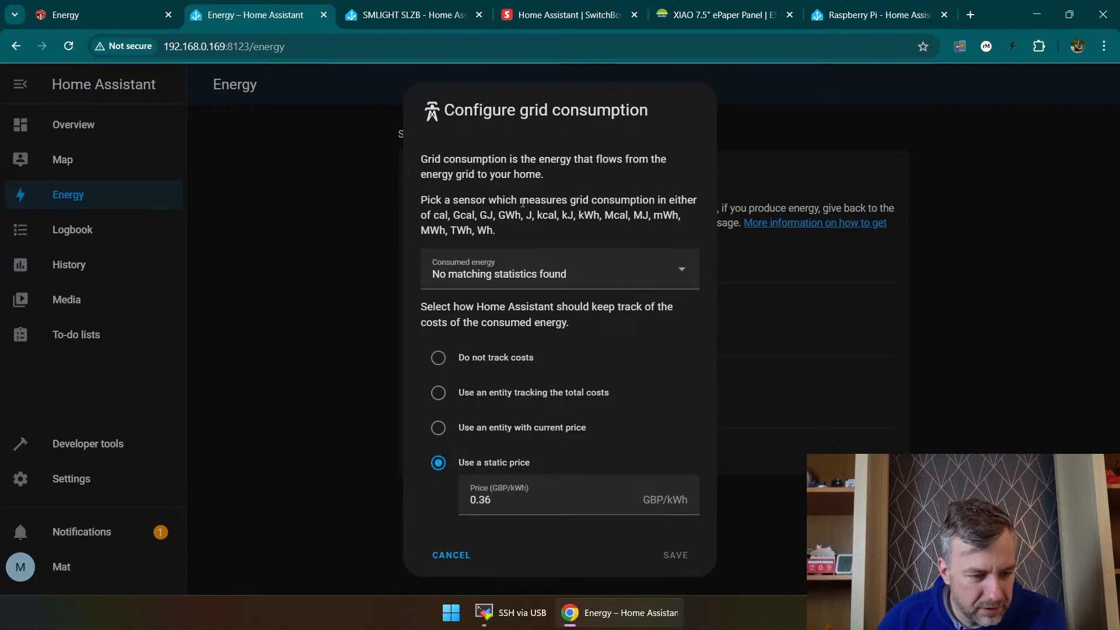
double_click(671, 499)
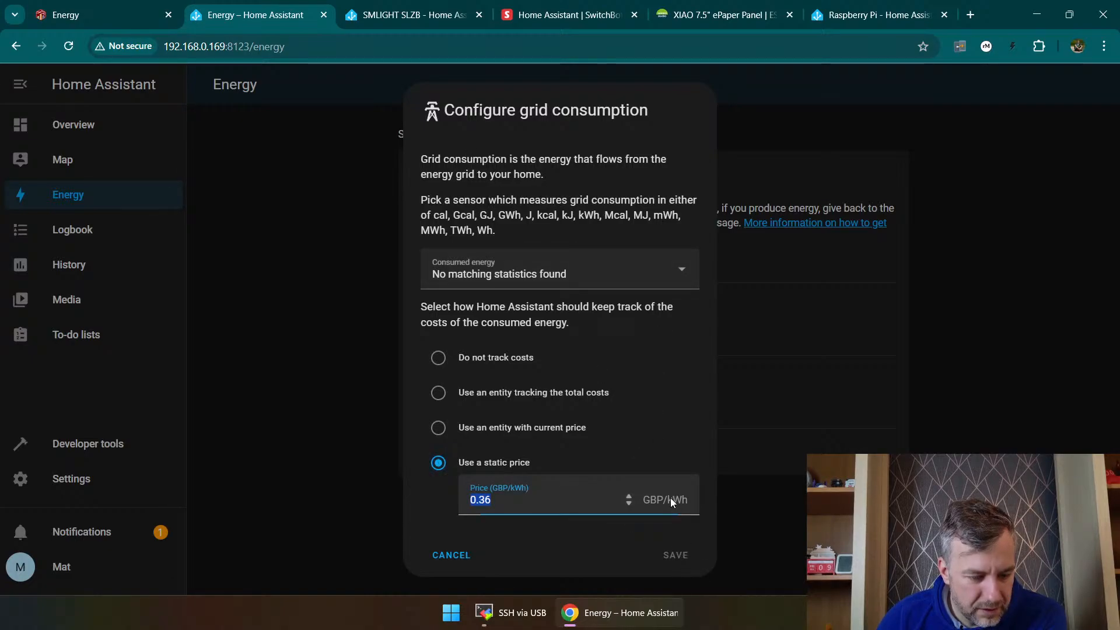
click(632, 500)
click(628, 496)
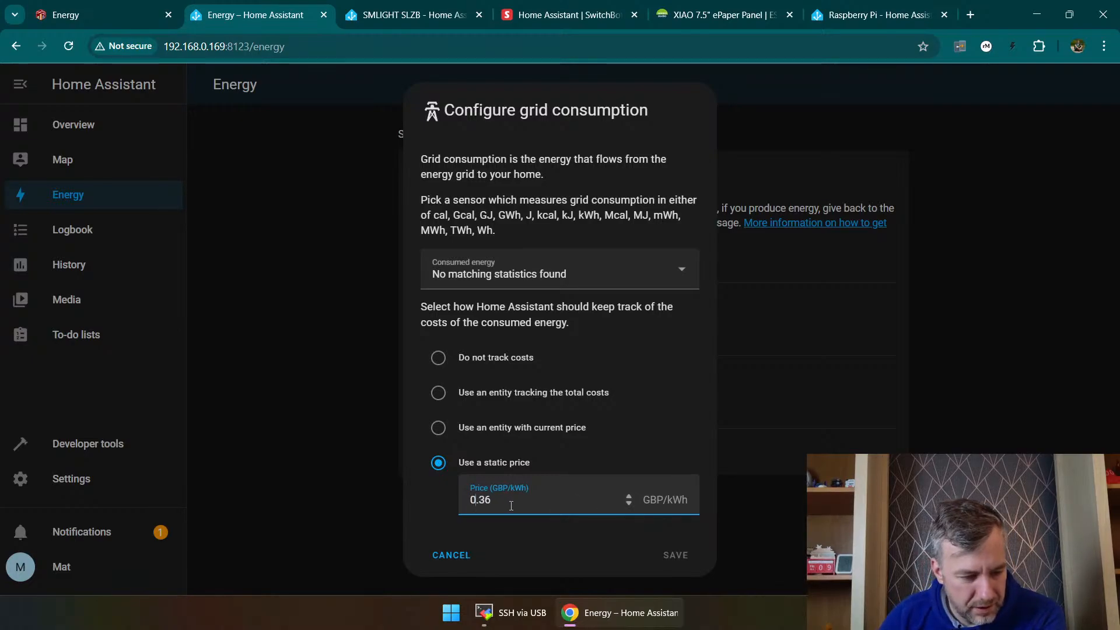
click(551, 498)
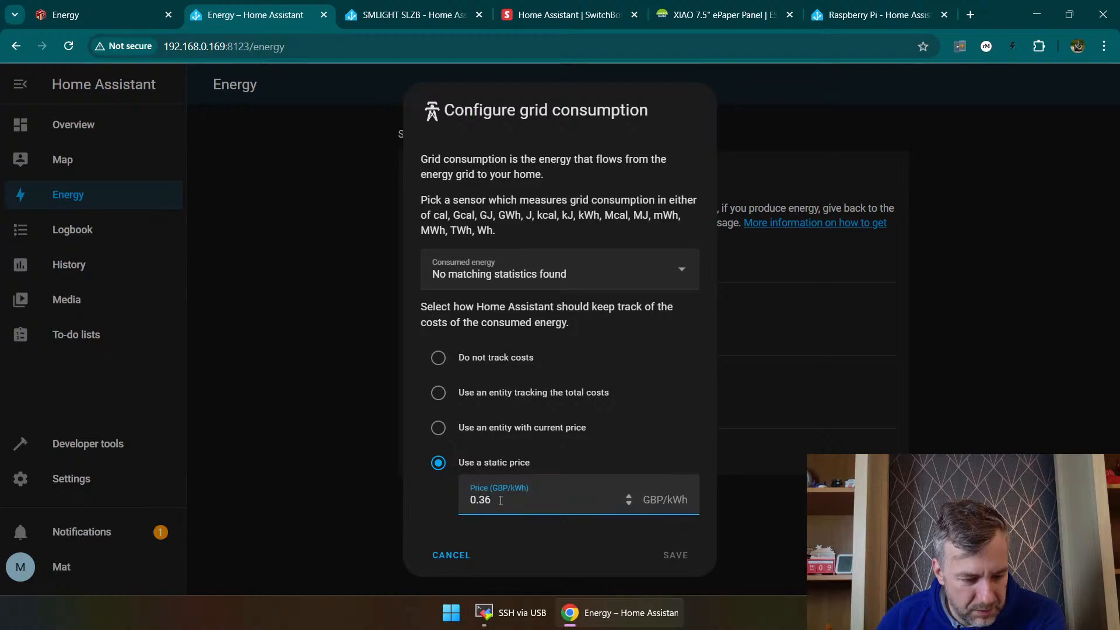
drag(500, 501, 474, 504)
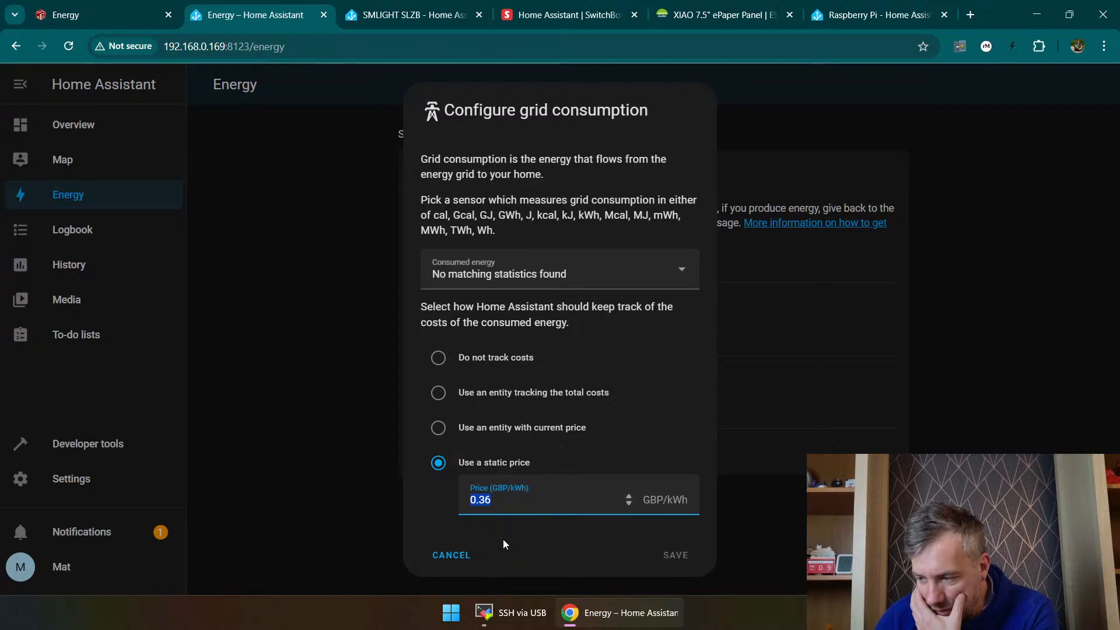
Step: View the grid and solar charts on the separate Energy dashboard, return to Home Assistant and cancel the grid consumption setup
click(93, 20)
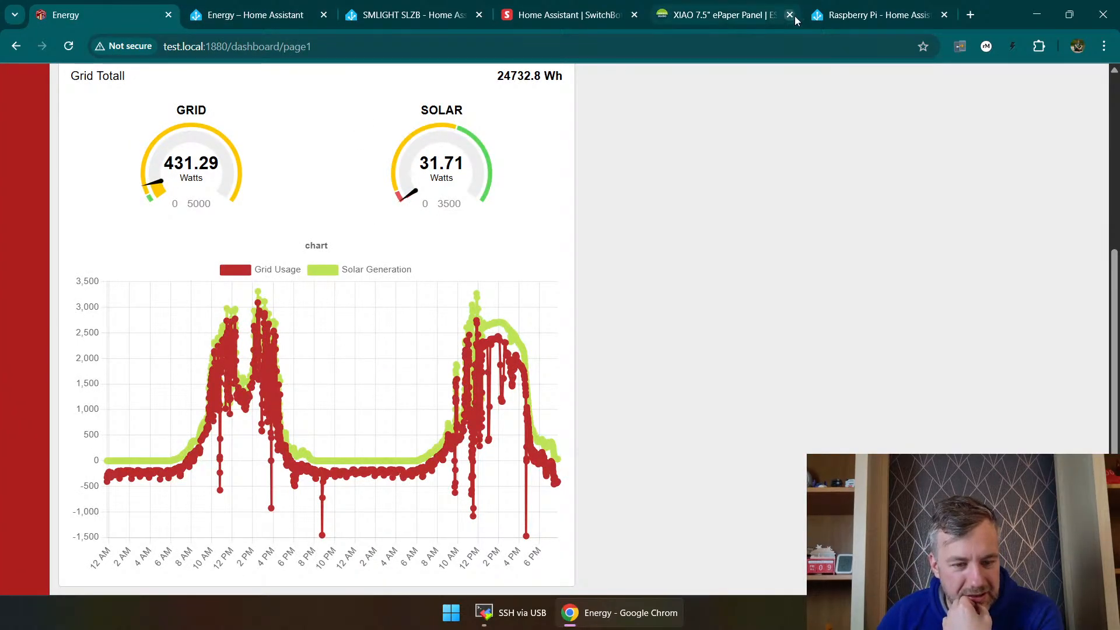
click(808, 16)
click(210, 18)
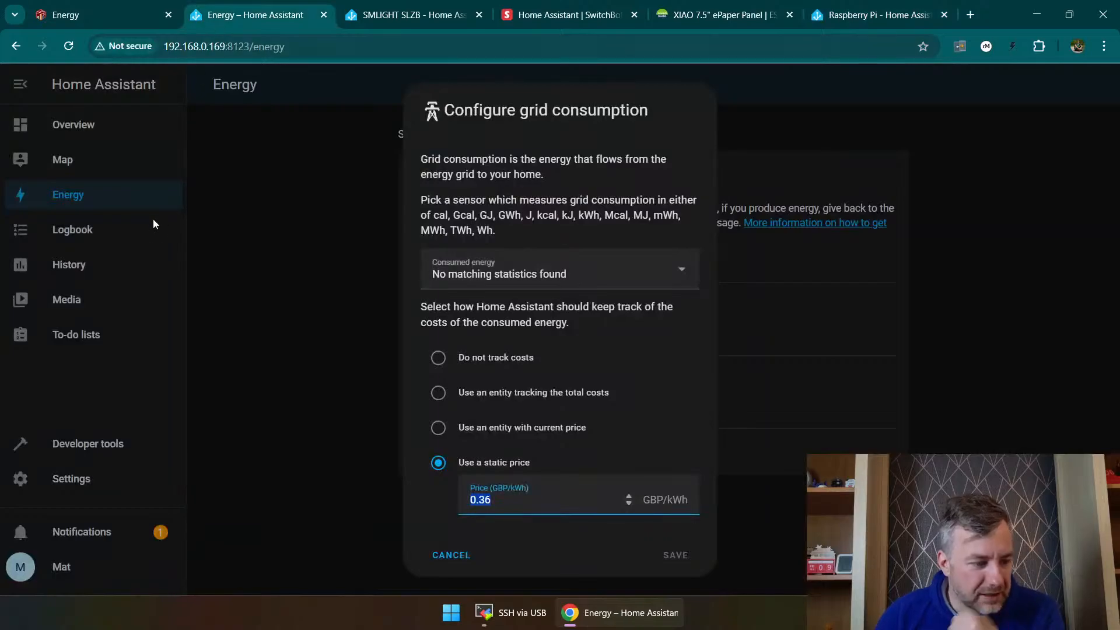
click(439, 566)
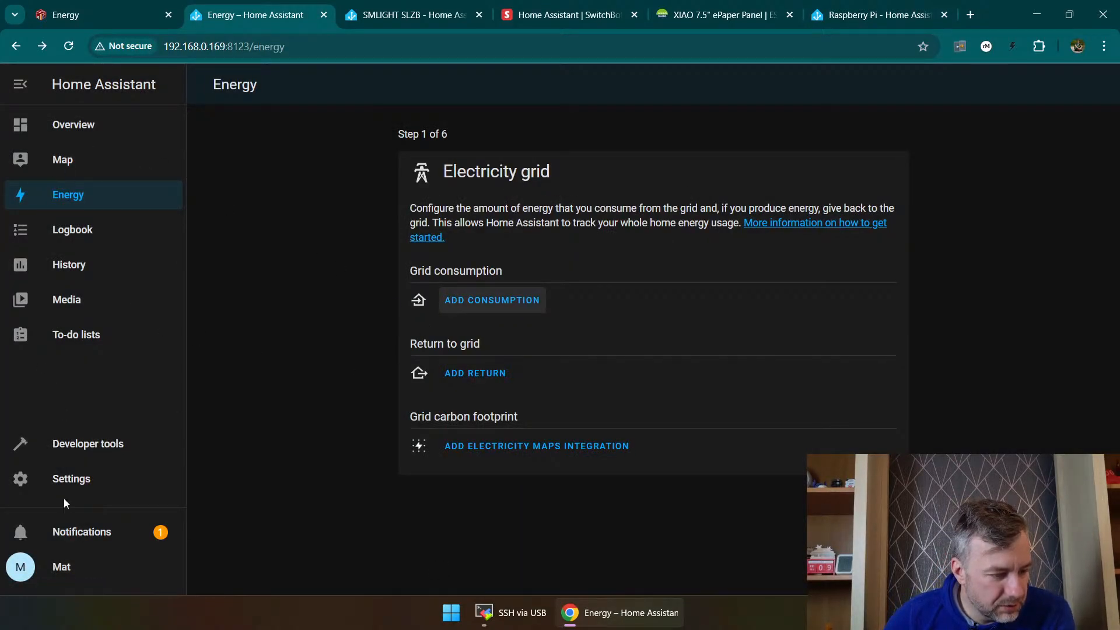
Step: Search the integrations page for "mqt", clear the search and look through the configured integrations
click(67, 479)
click(525, 194)
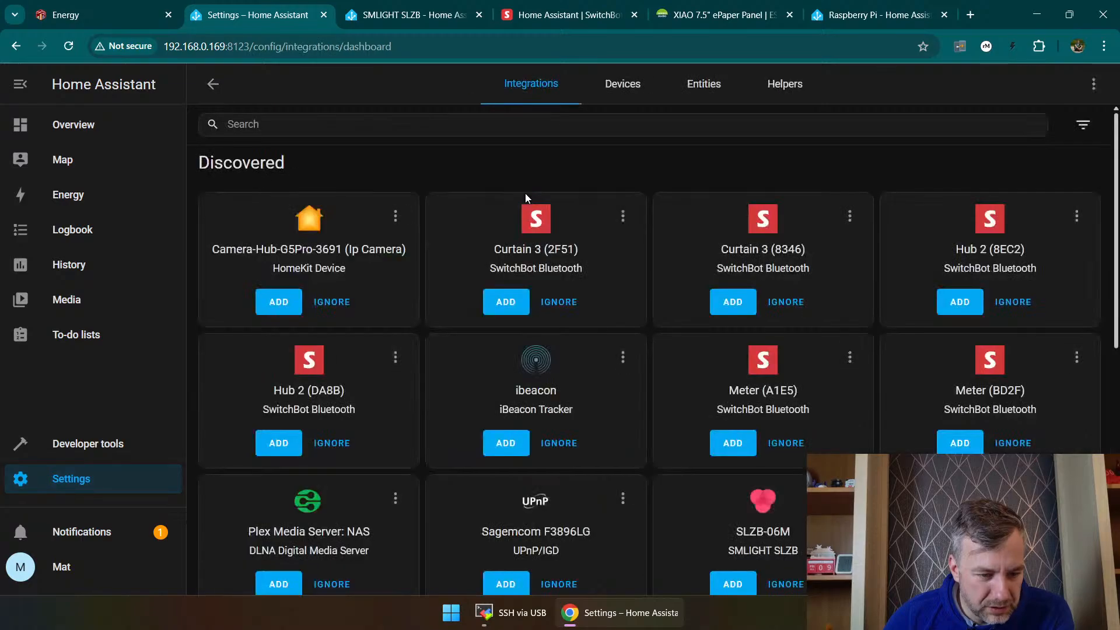
click(546, 118)
text(mq)
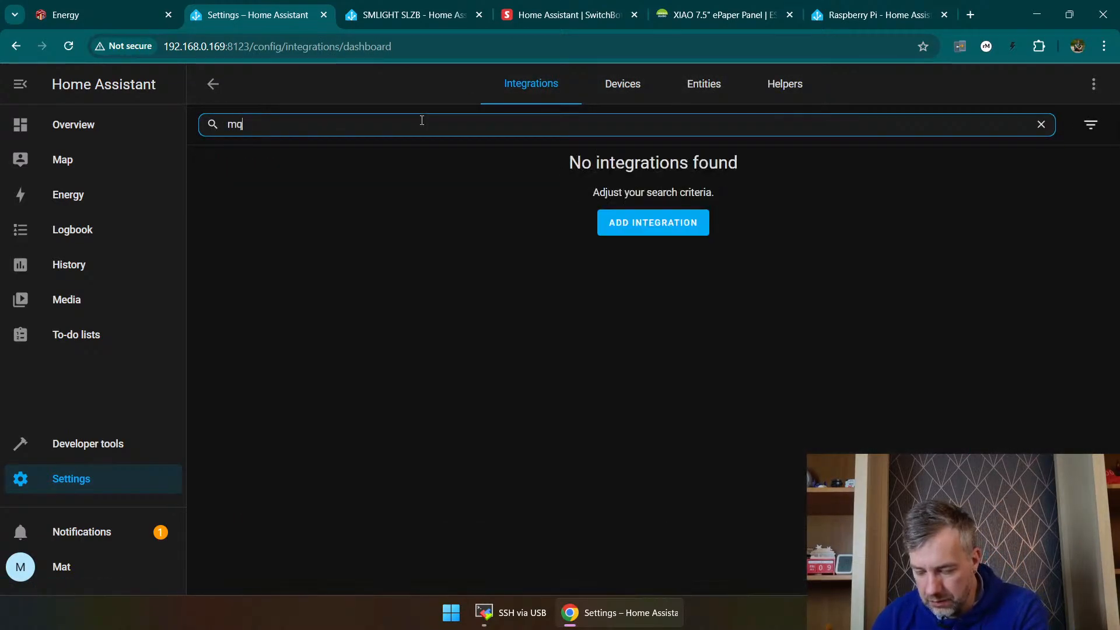
text(t)
key(BackSpace)
key(BackSpace)
key(BackSpace)
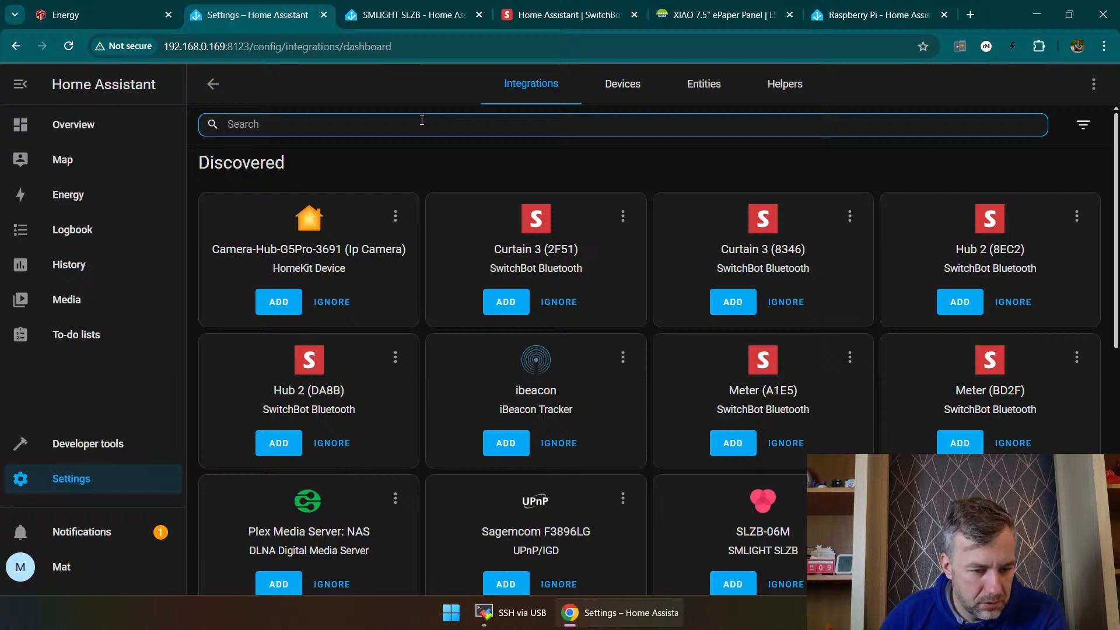
scroll(508, 356, down, 8)
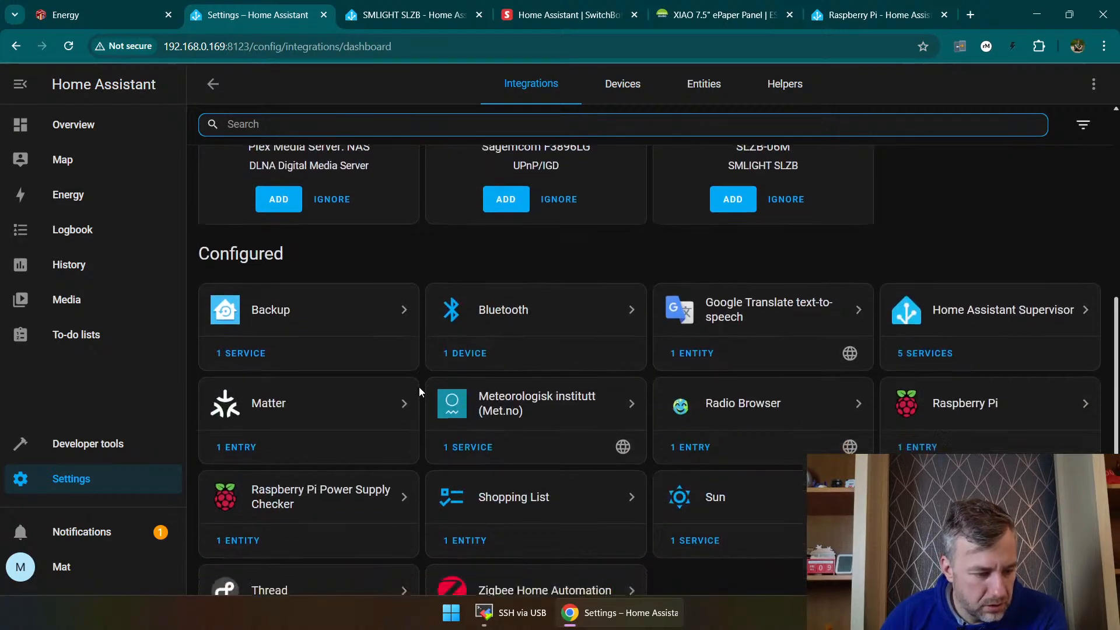
click(828, 519)
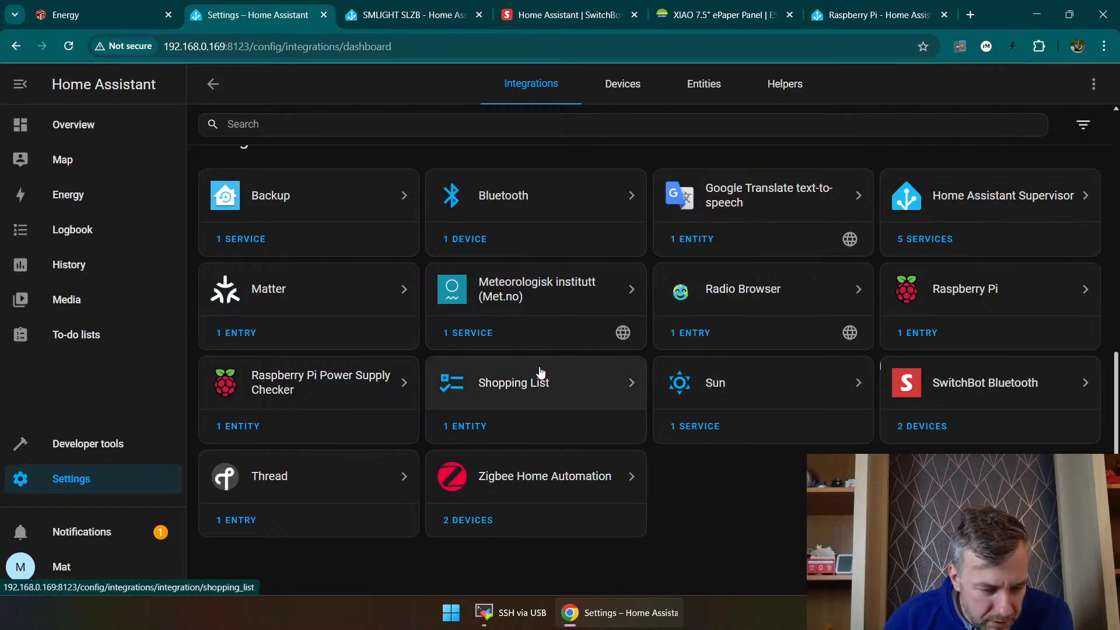
Step: Start setting up a new integration, browse the brand list and search it for "shell"
click(1041, 565)
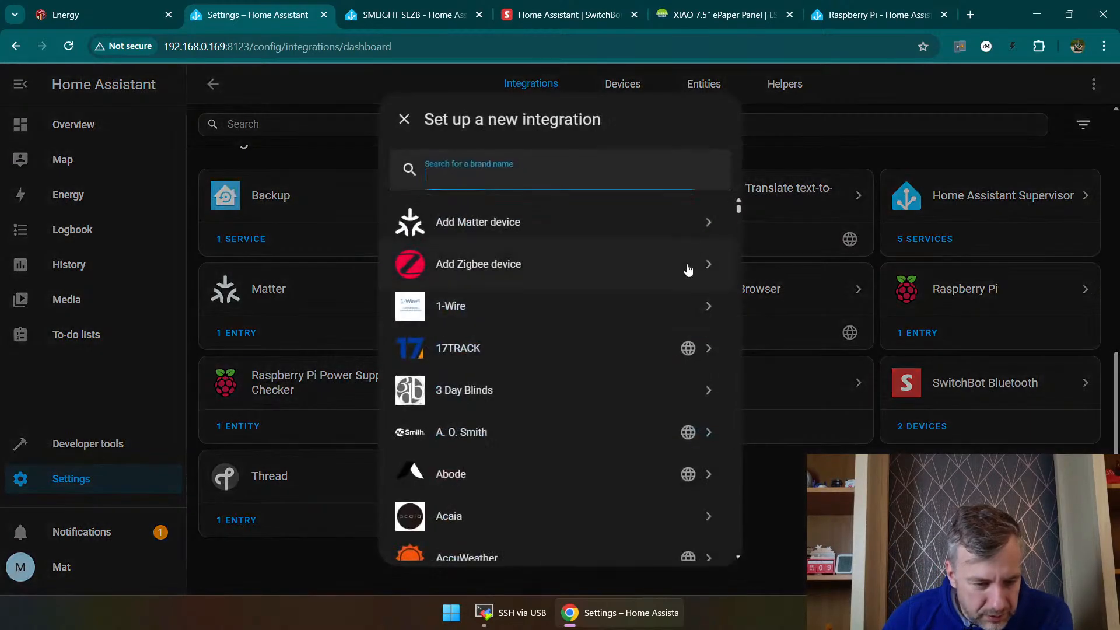
scroll(505, 339, down, 5)
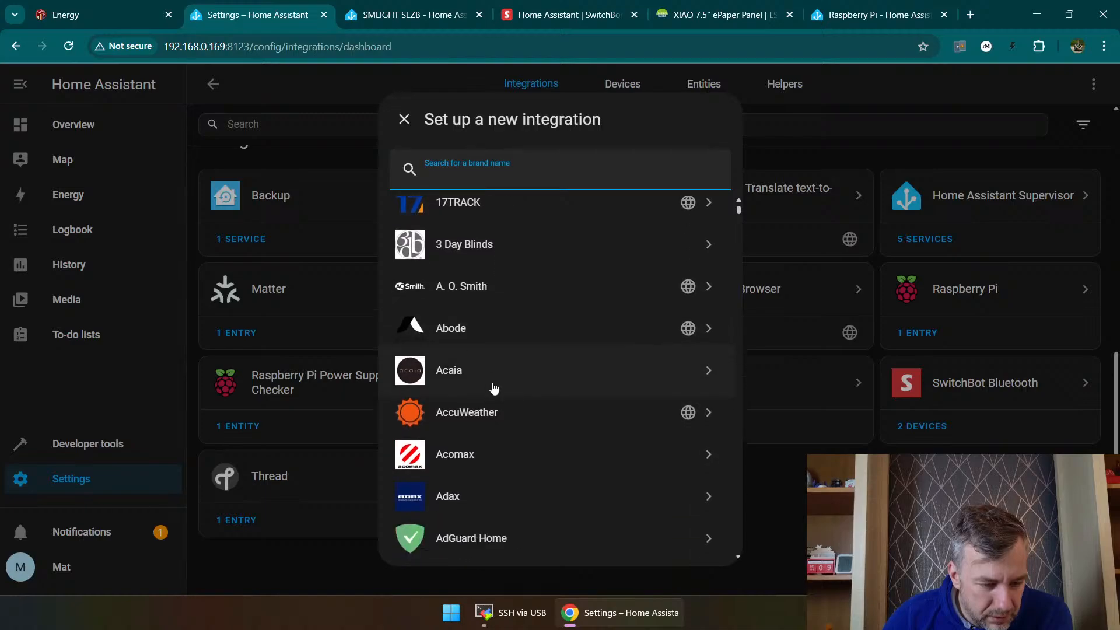
scroll(496, 396, down, 7)
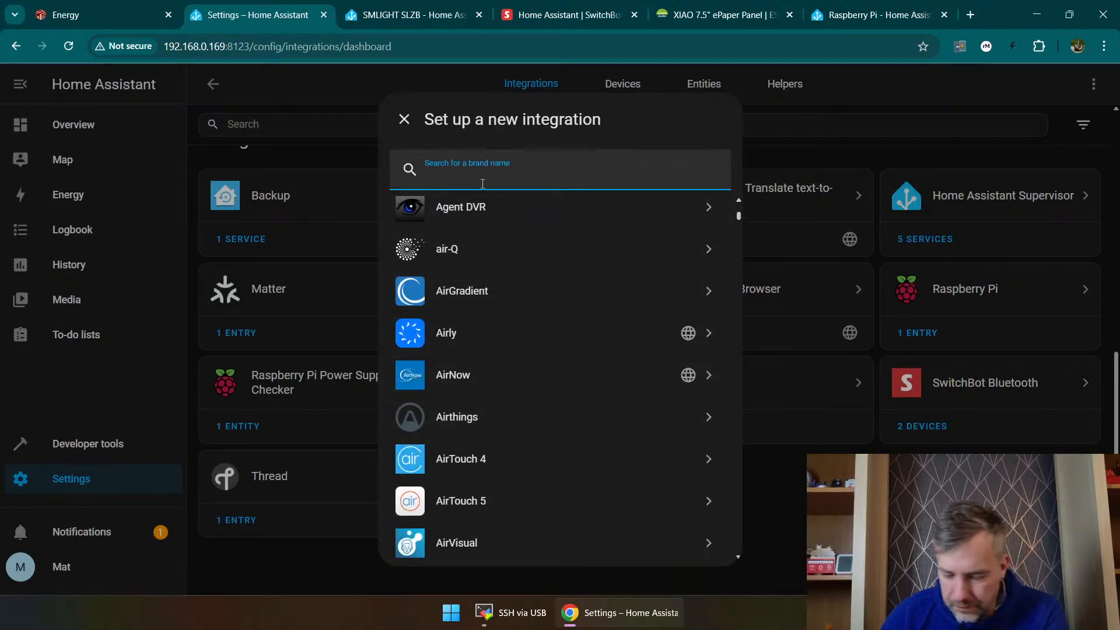
text(shell)
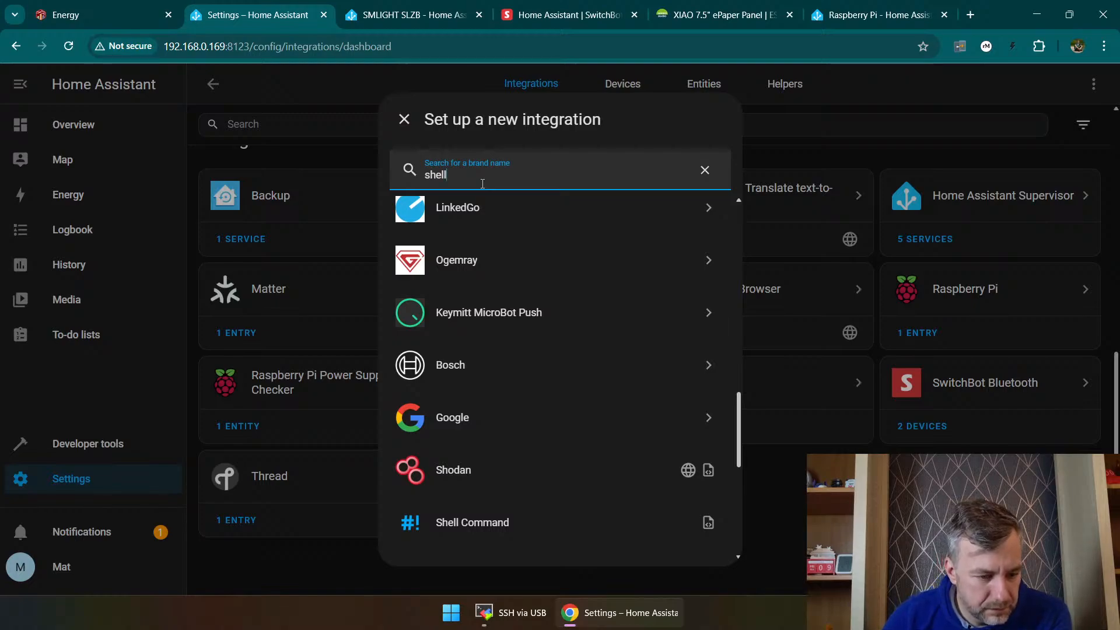
scroll(485, 402, down, 3)
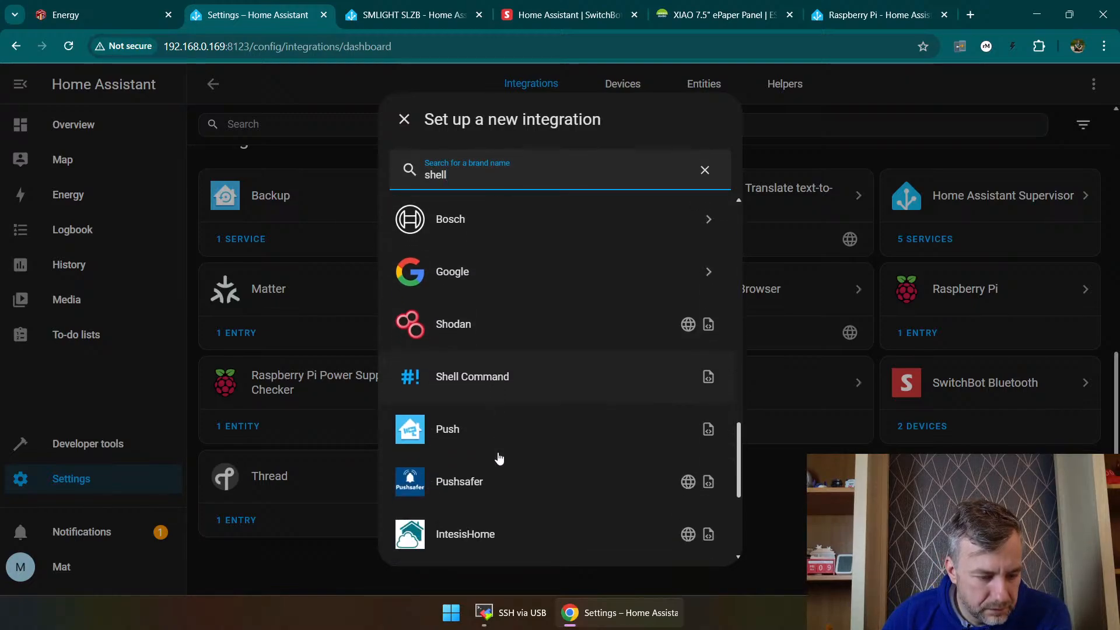
scroll(478, 389, up, 3)
scroll(477, 390, up, 1)
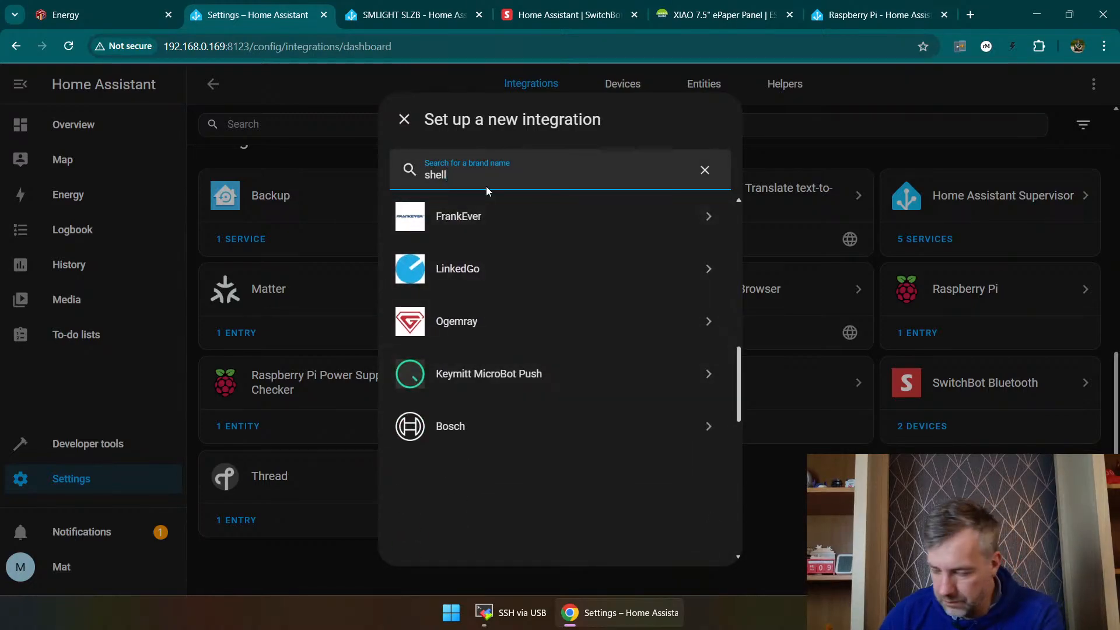
Step: Search the new integration brands for "mqtt" and open the MQTT brand's integration choices
key(BackSpace)
key(BackSpace)
key(BackSpace)
key(BackSpace)
key(BackSpace)
text(mqtt)
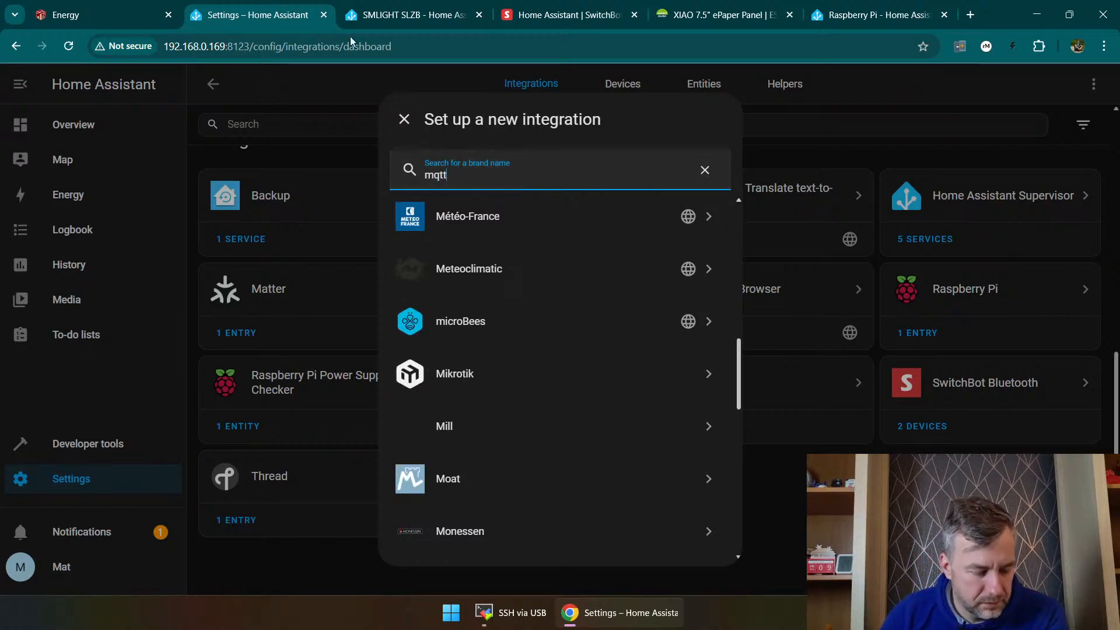
scroll(524, 424, down, 2)
scroll(524, 424, down, 3)
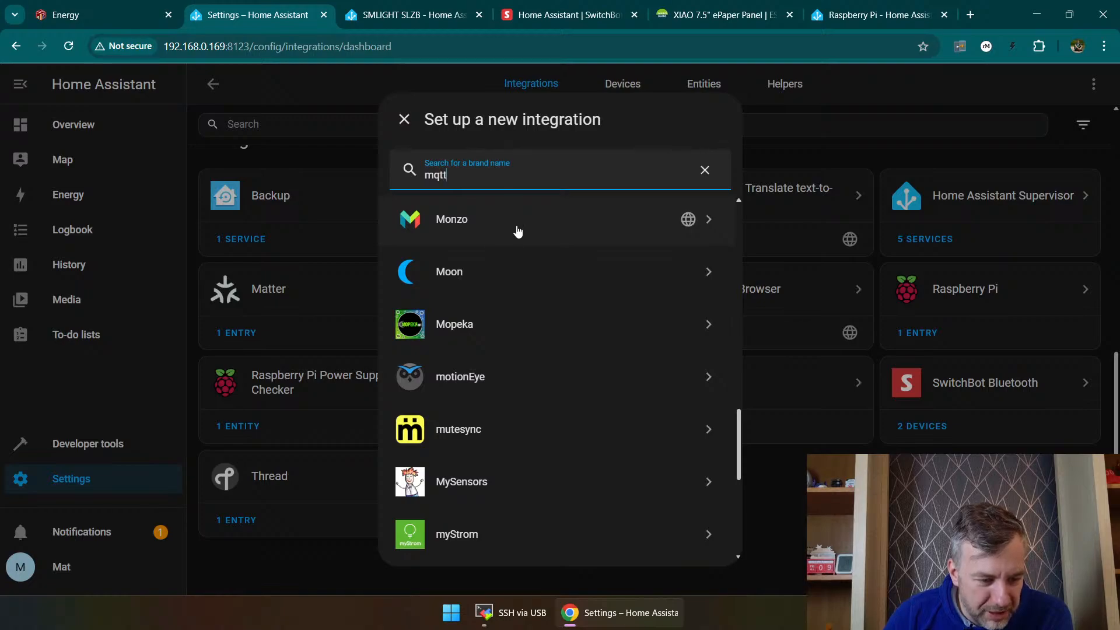
scroll(530, 393, down, 3)
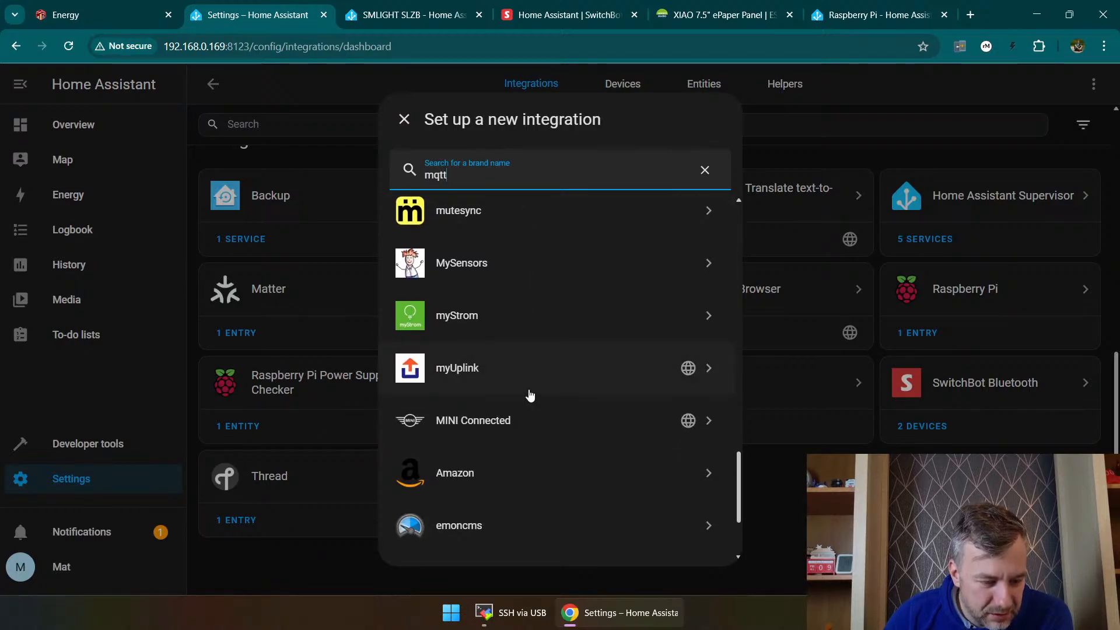
scroll(531, 398, down, 2)
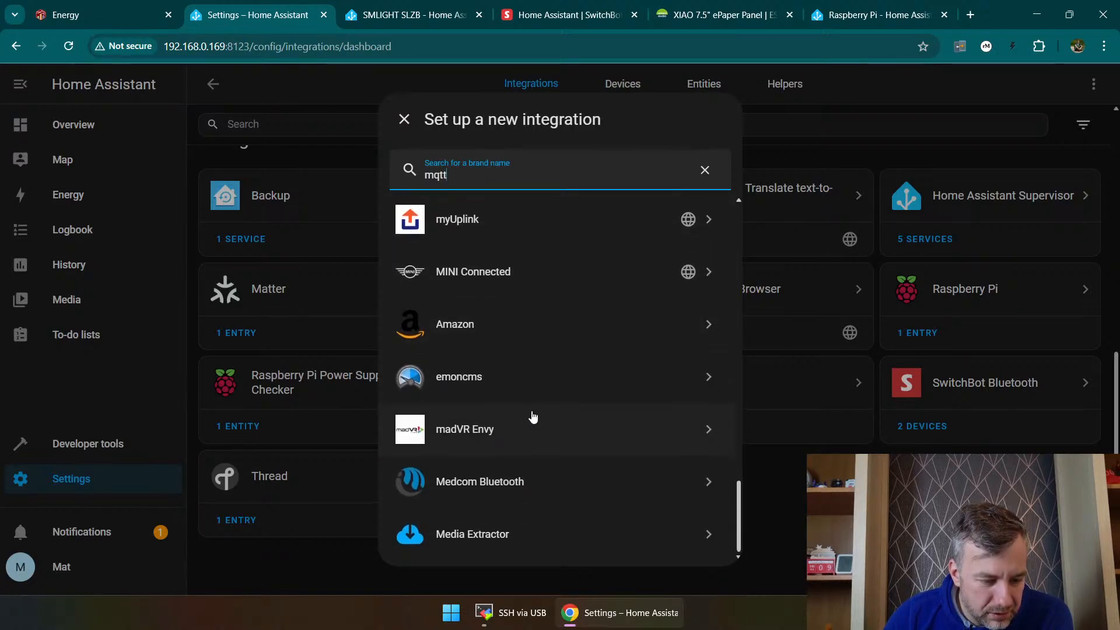
scroll(521, 395, up, 7)
scroll(519, 395, up, 5)
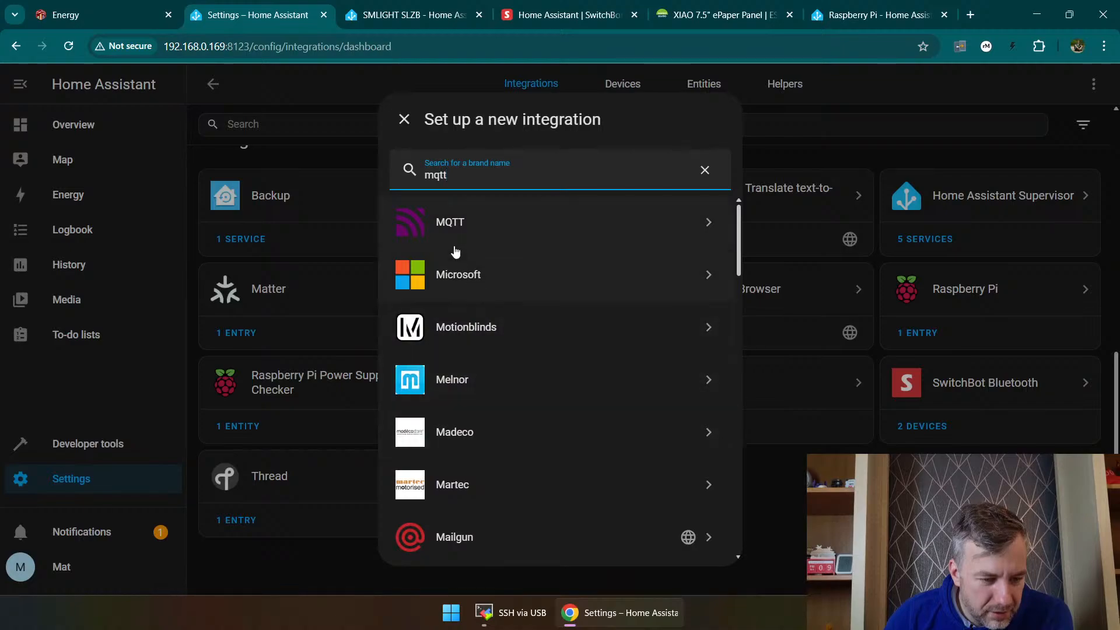
click(488, 232)
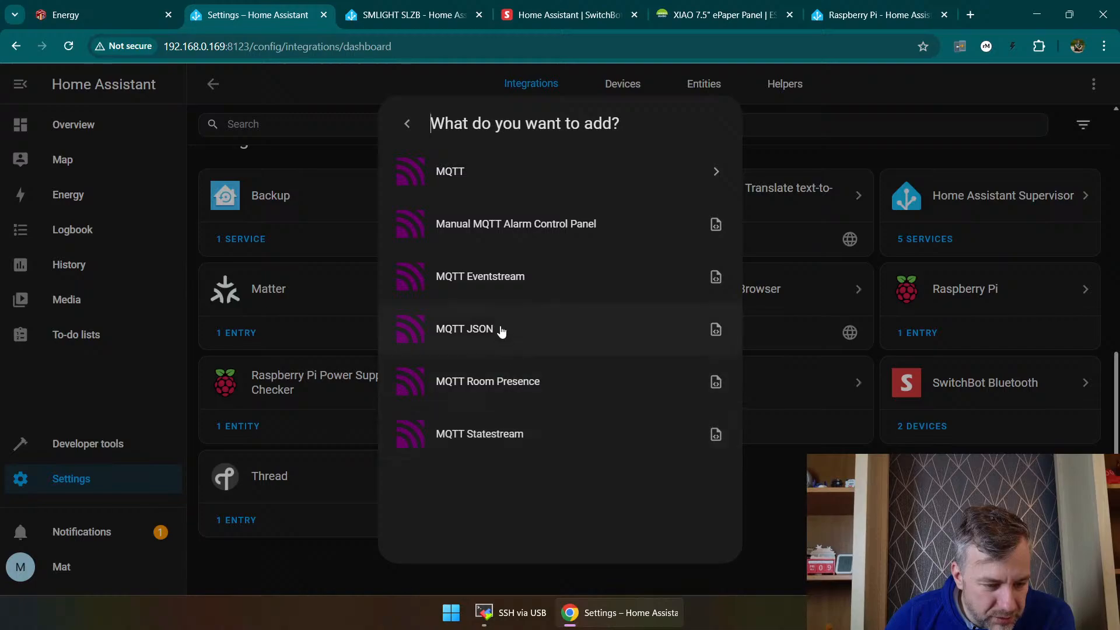
Step: Choose the MQTT integration with manually entered broker connection details and set the broker to home.lan
click(506, 170)
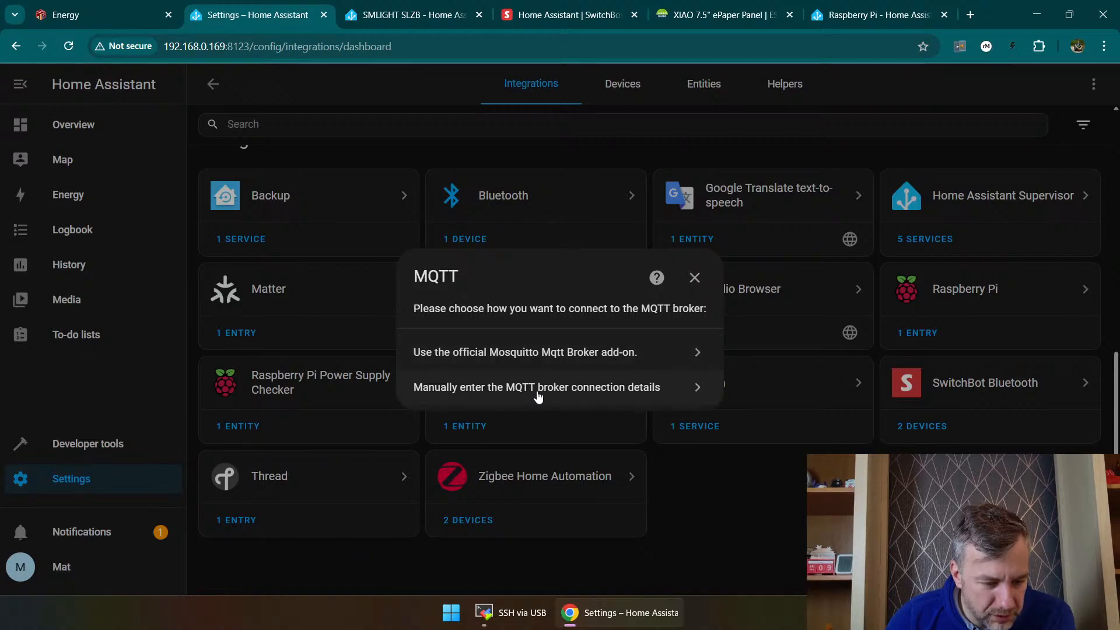
click(541, 395)
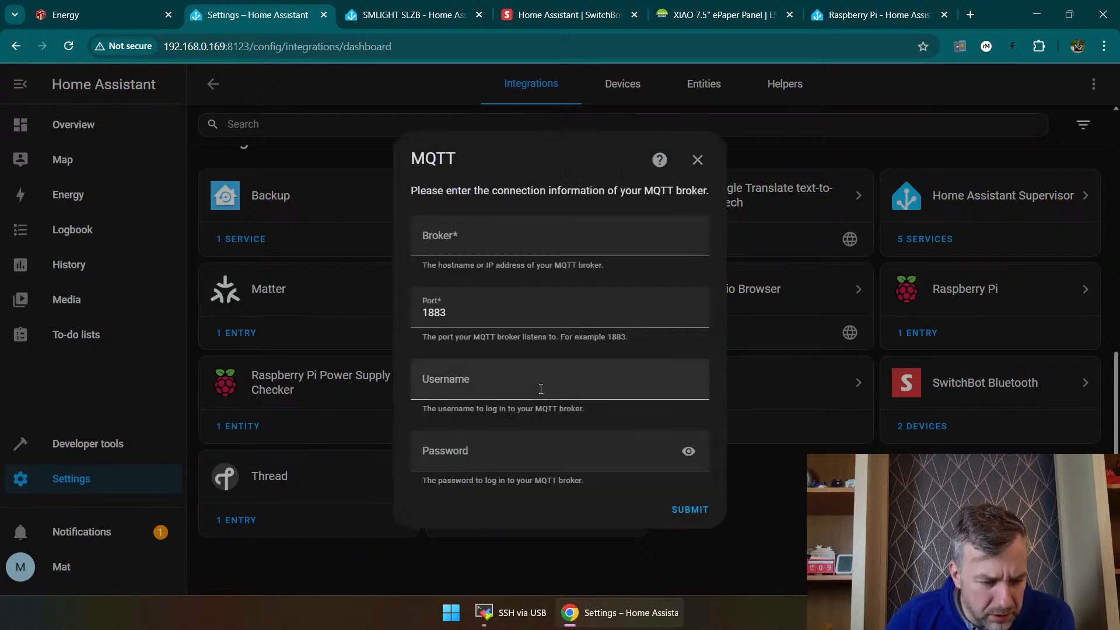
click(473, 233)
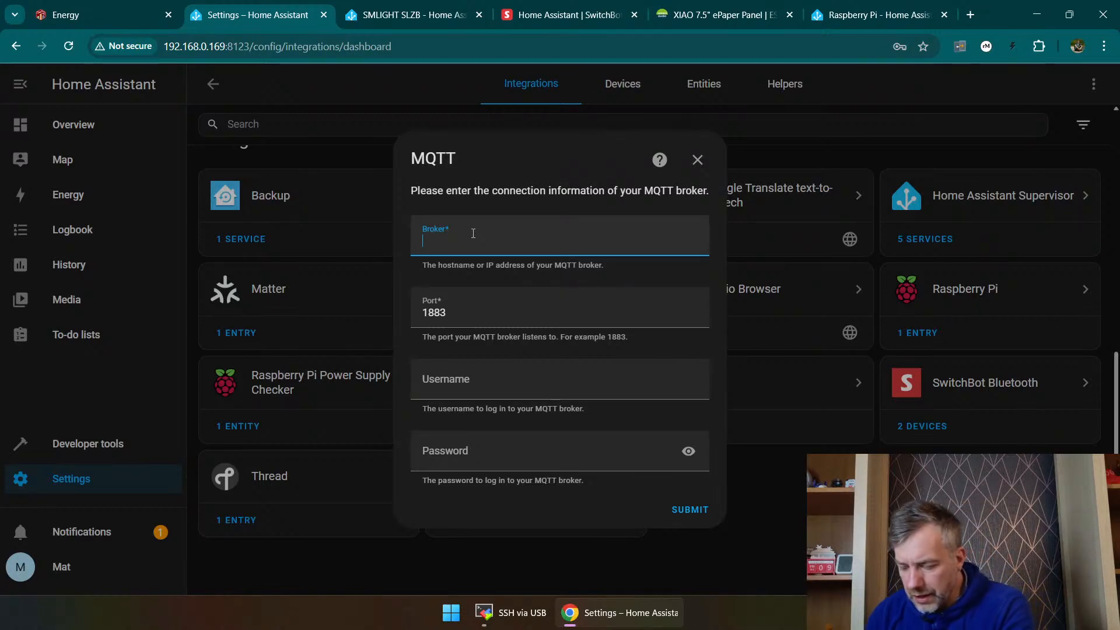
text(ho)
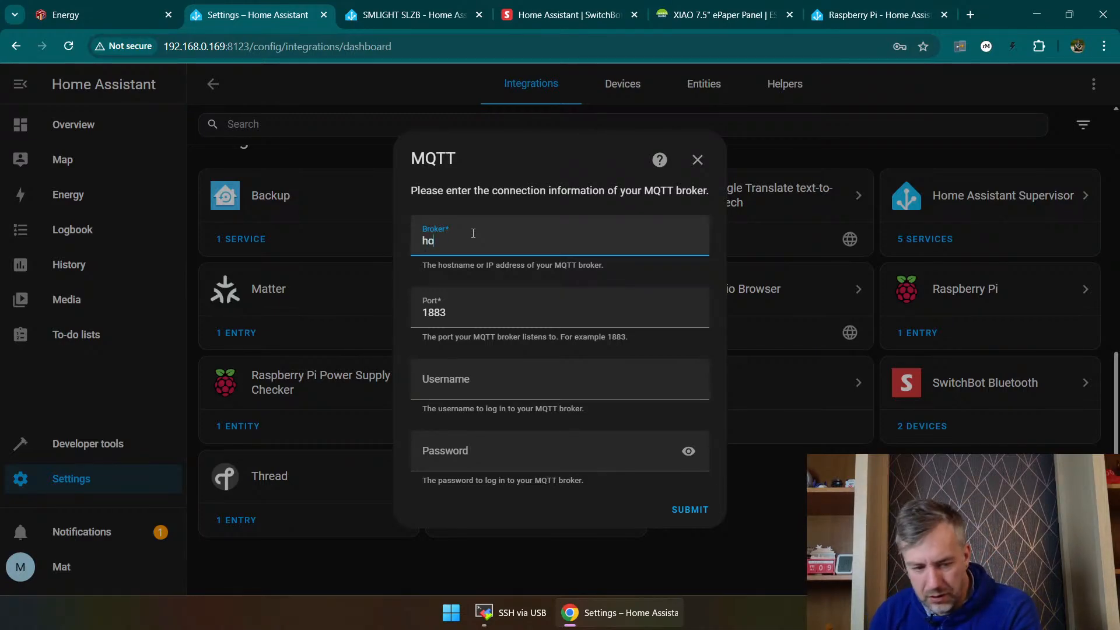
text(me.lan:)
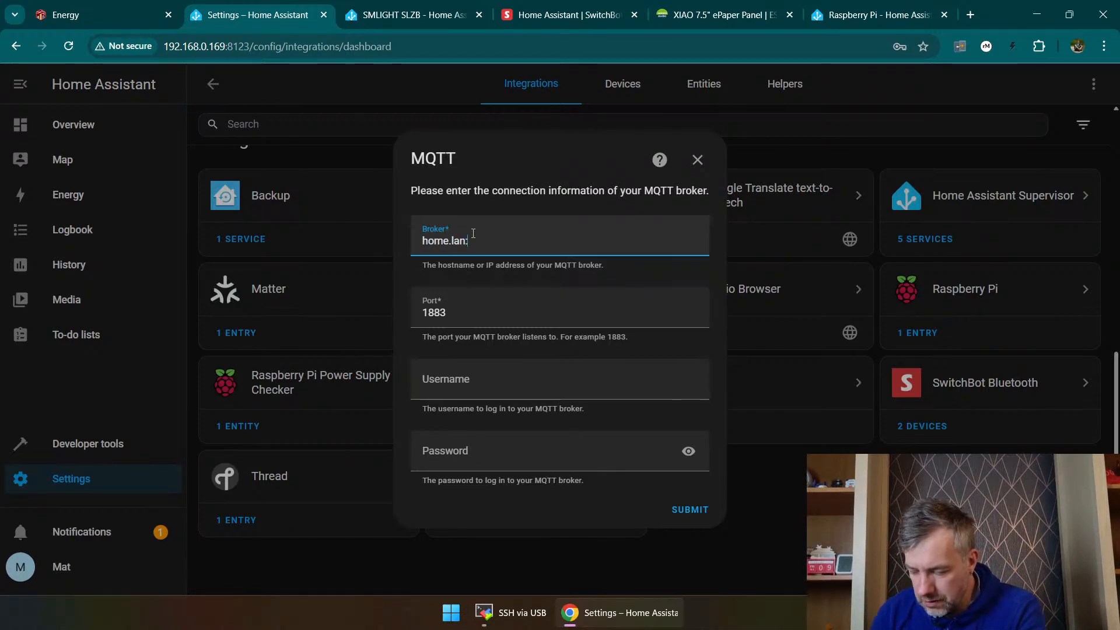
text(1883)
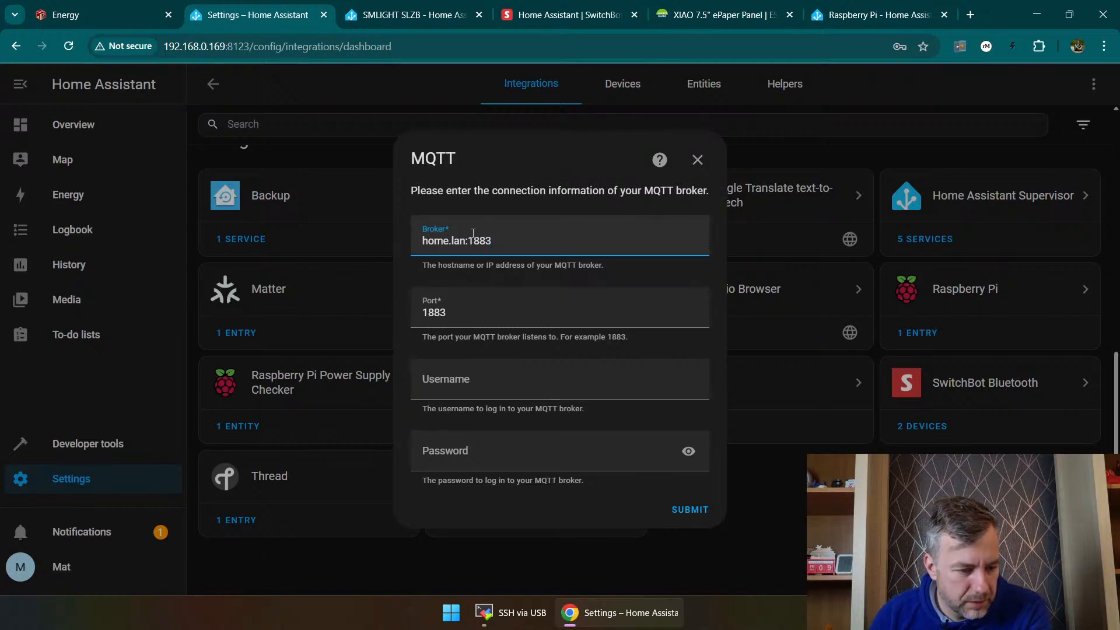
key(BackSpace)
key(BackSpace)
key(BackSpace)
key(BackSpace)
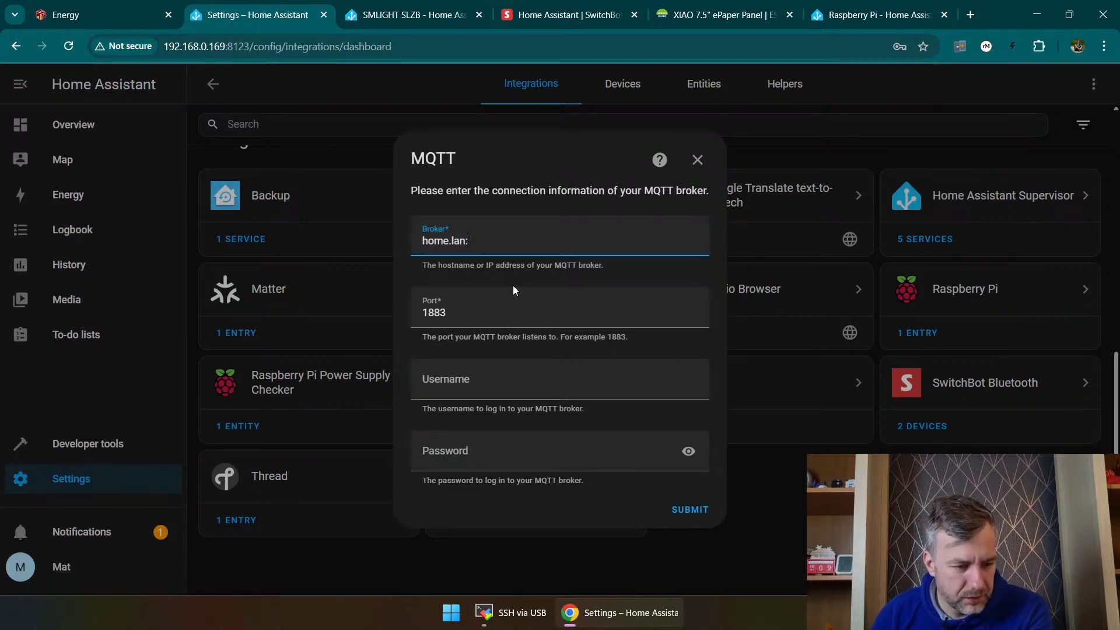
Step: Enter the MQTT broker username and password, try to connect to the broker, and close the setup
click(495, 375)
text(mat)
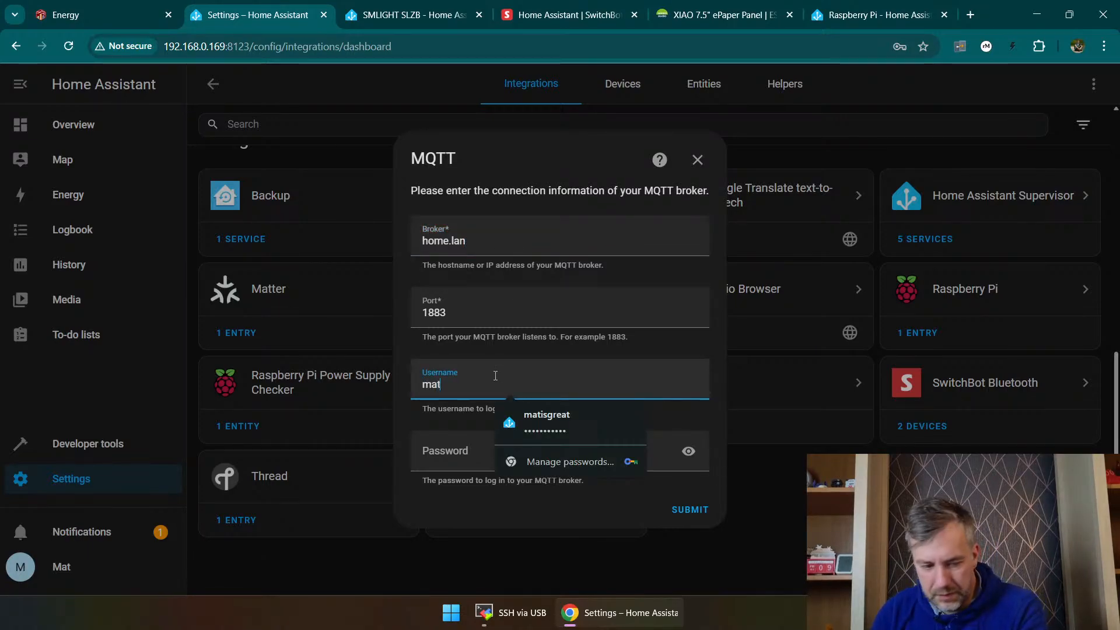
click(469, 446)
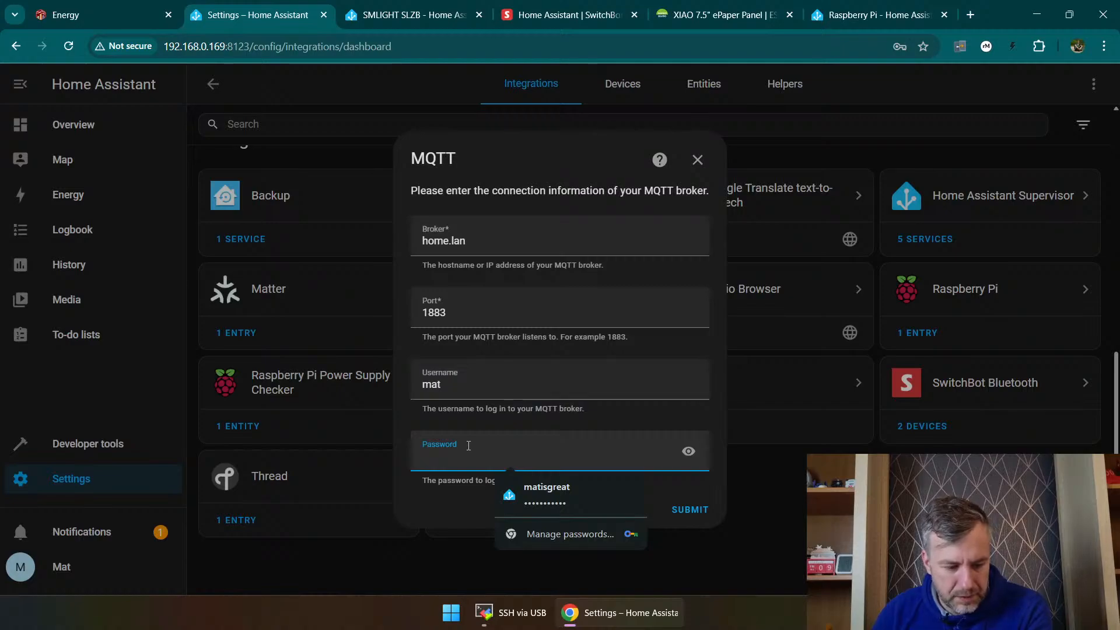
text(m)
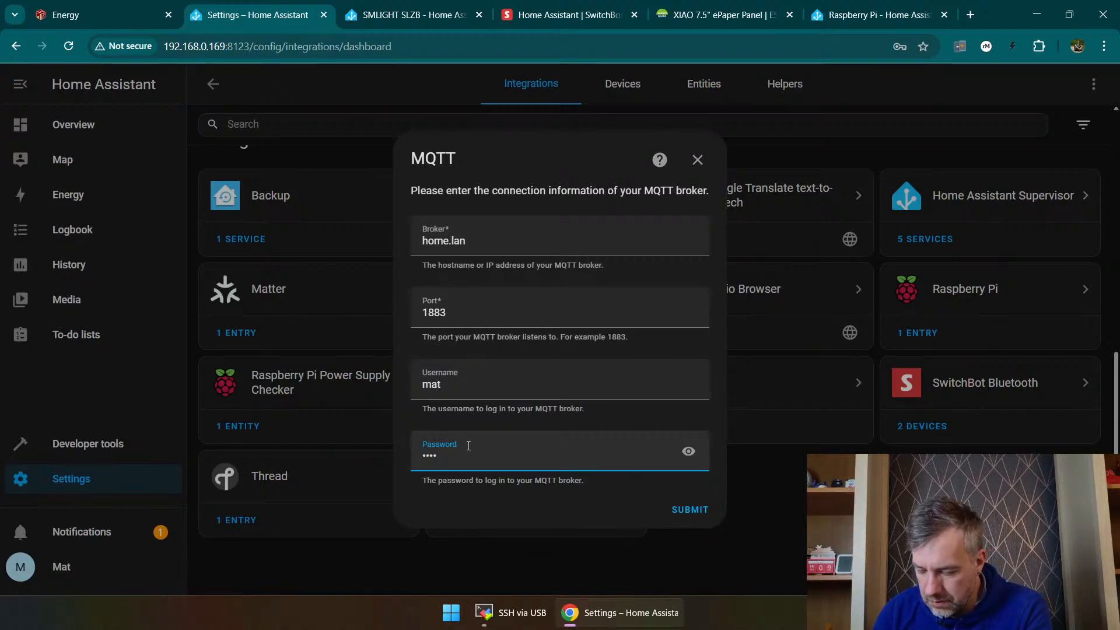
text(•••••••)
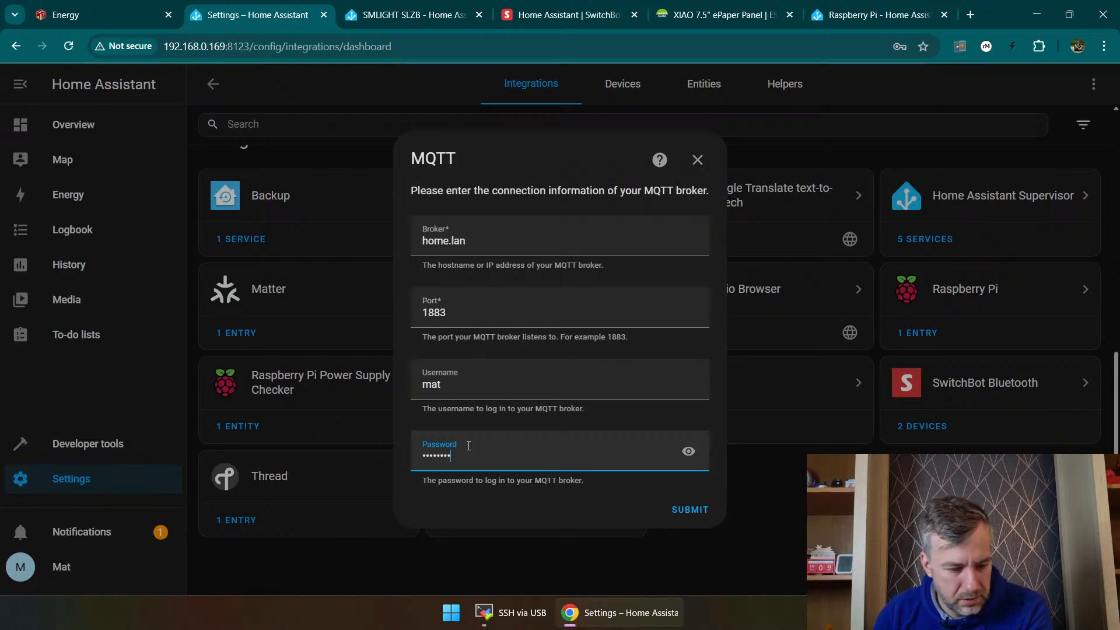
click(692, 512)
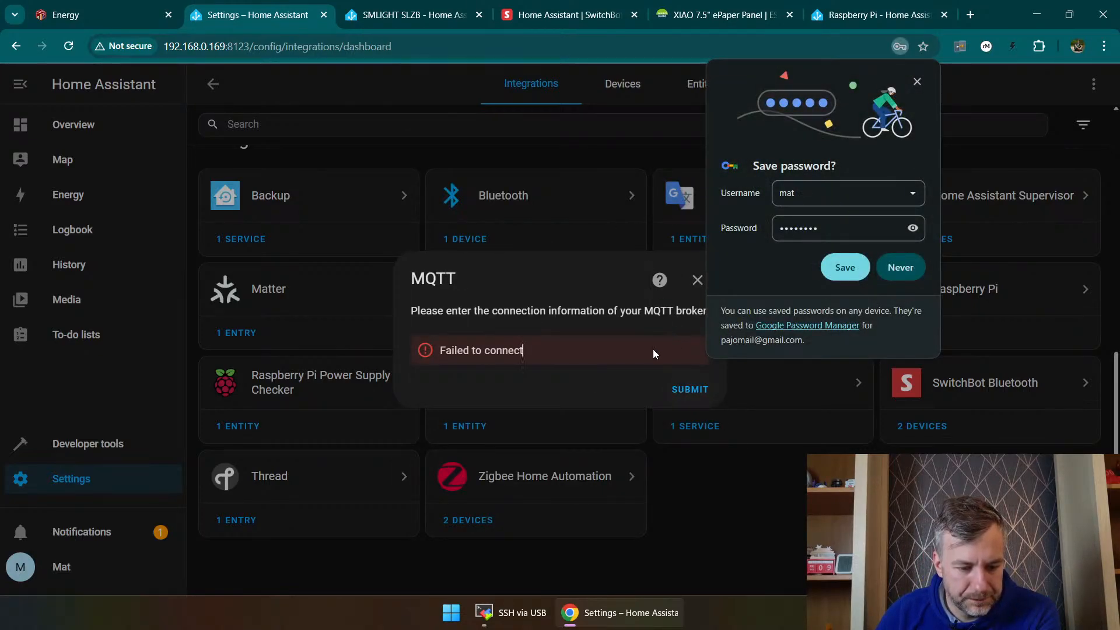
click(829, 272)
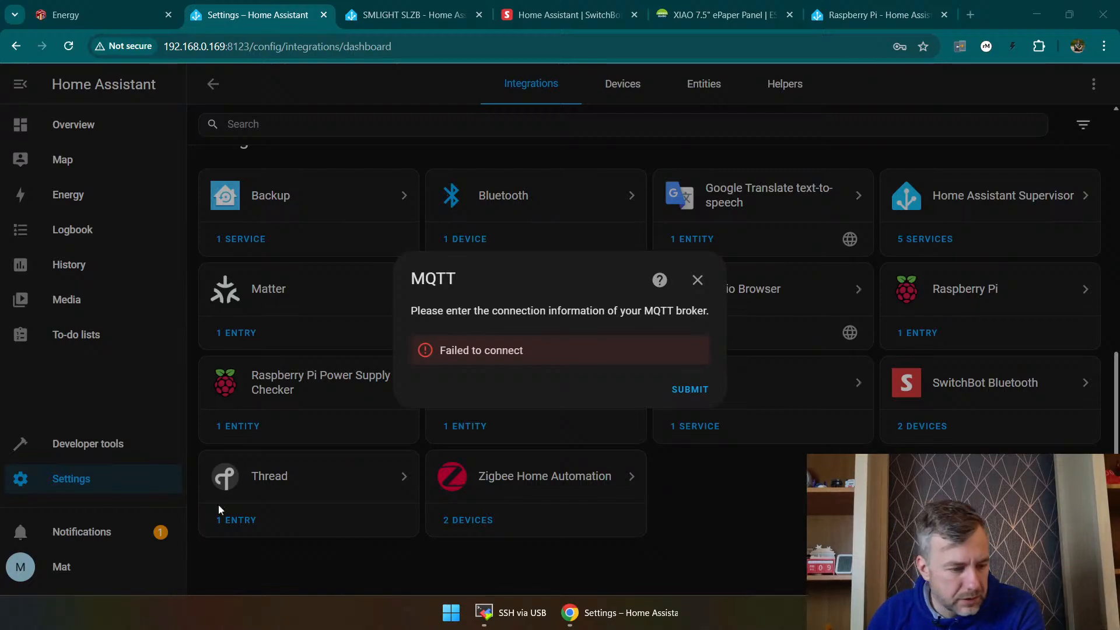
click(697, 281)
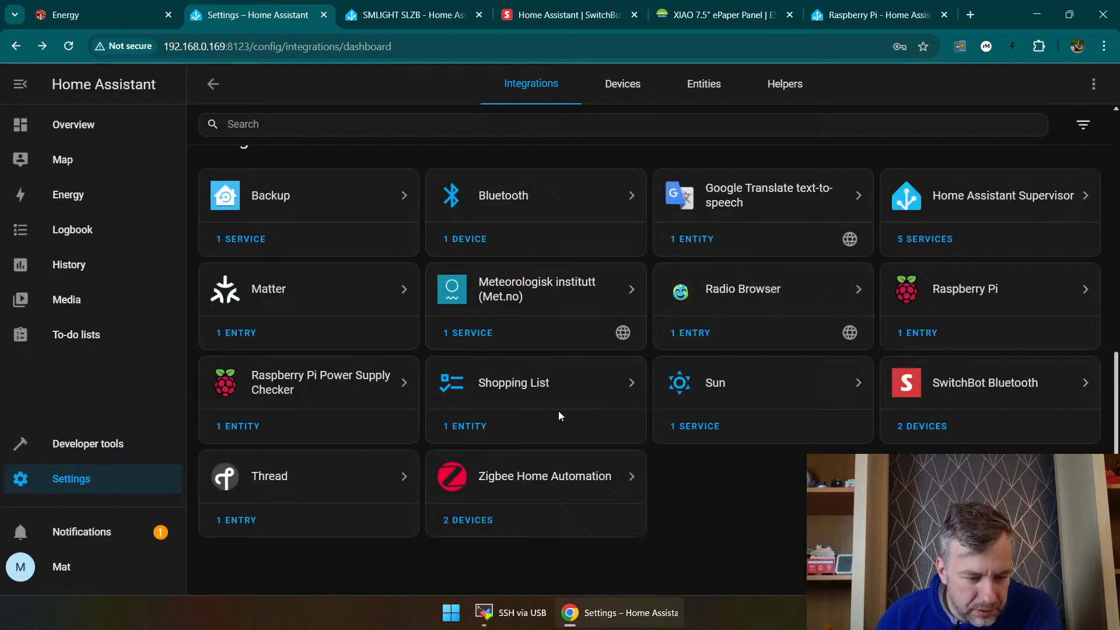
Step: Set up a new integration by searching brands for "mqtt", pick MQTT, and choose to enter the broker connection details manually
click(1038, 566)
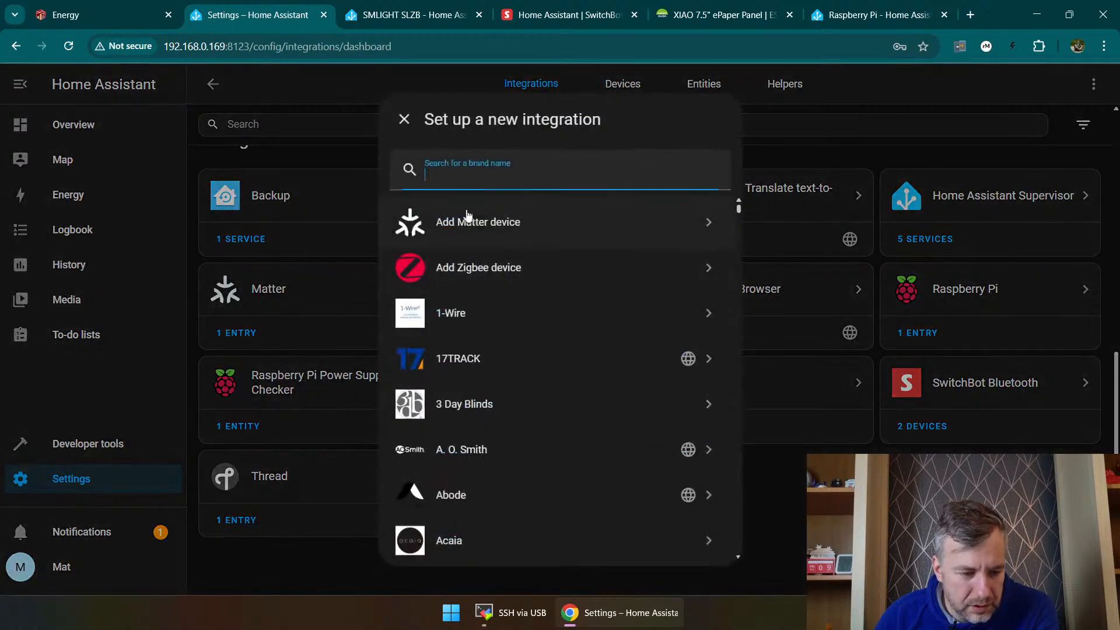
text(mqtt)
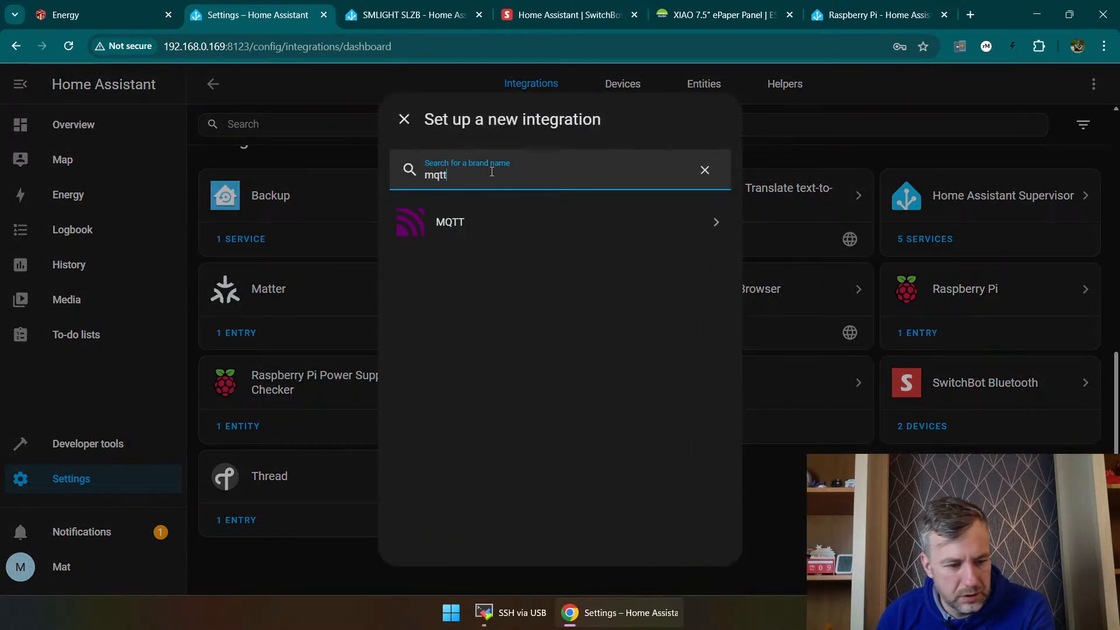
click(553, 226)
click(537, 174)
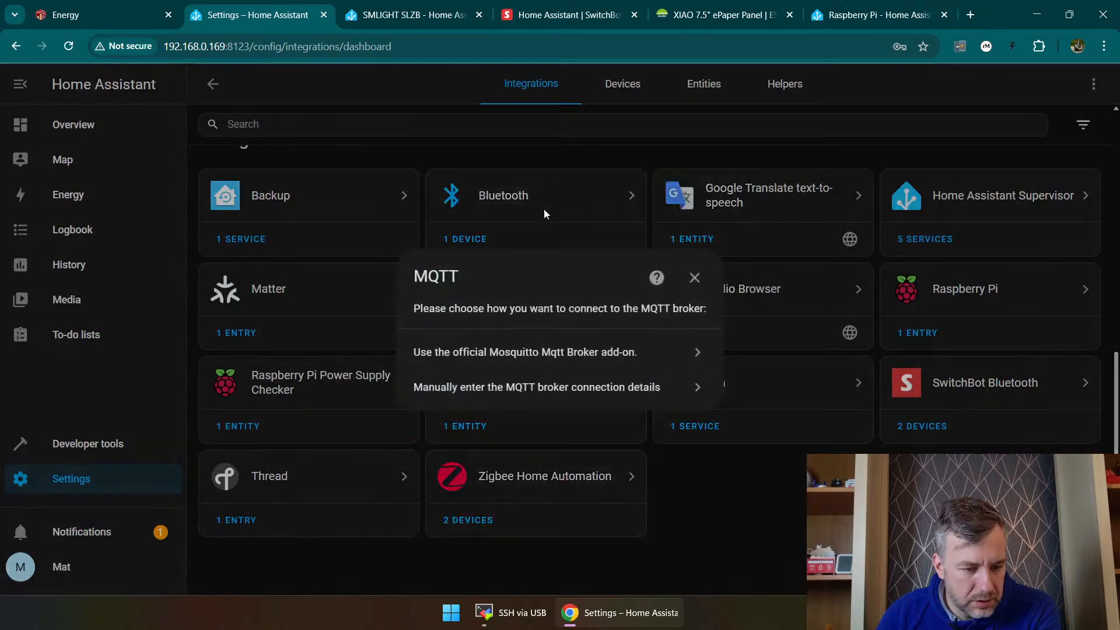
click(465, 389)
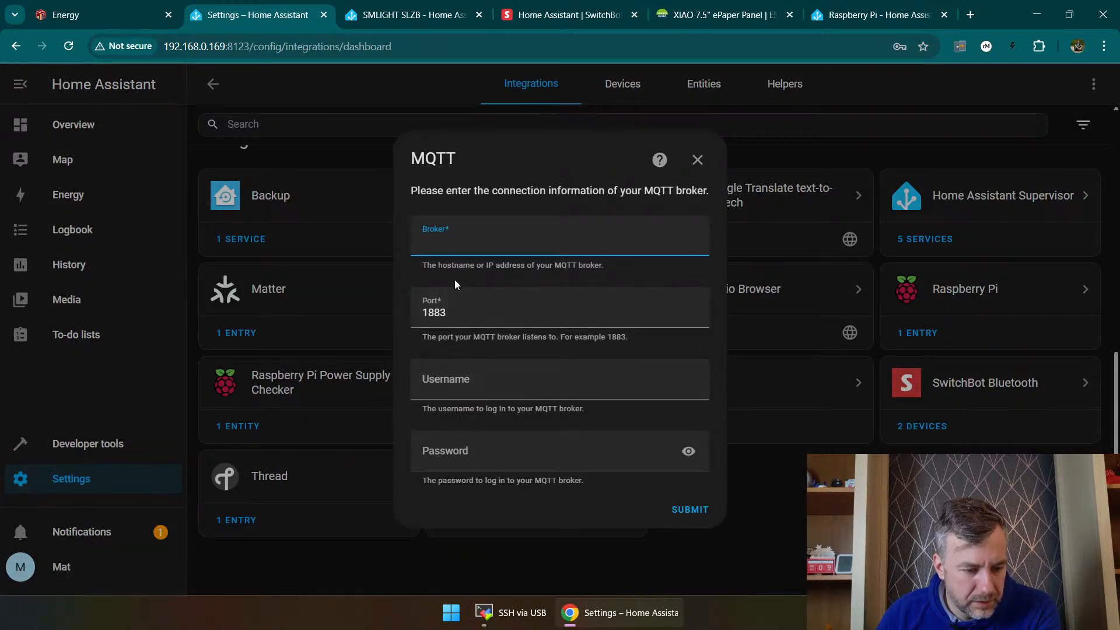
Step: Set the MQTT broker address to 192.168.0.106 without leading spaces
text(192.168.0.106)
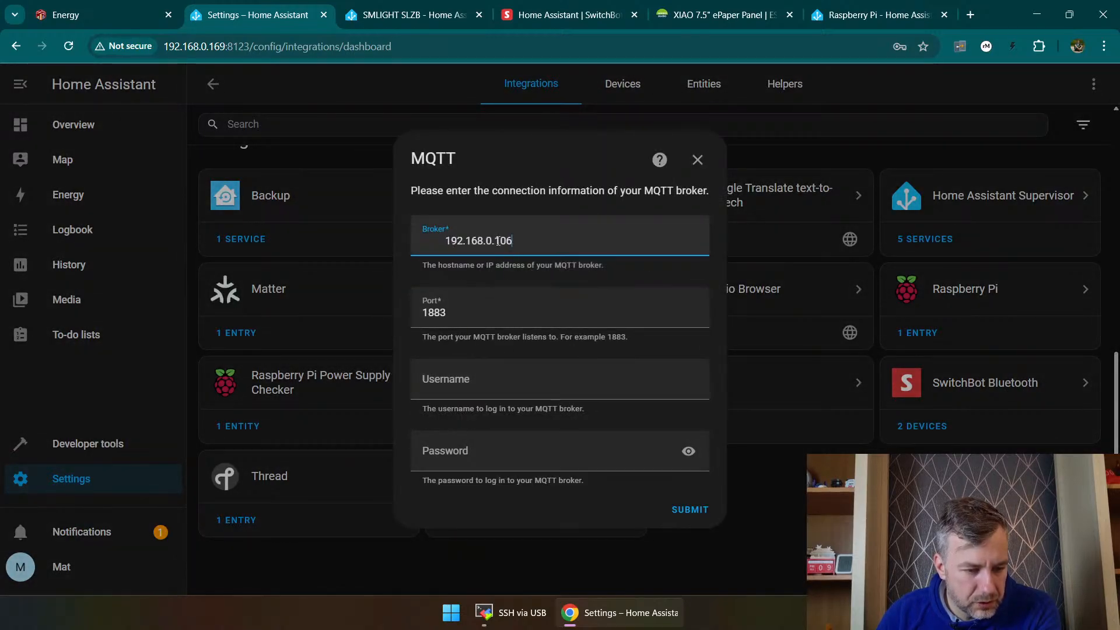
key(BackSpace)
key(BackSpace)
key(BackSpace)
key(BackSpace)
key(BackSpace)
key(BackSpace)
key(BackSpace)
key(BackSpace)
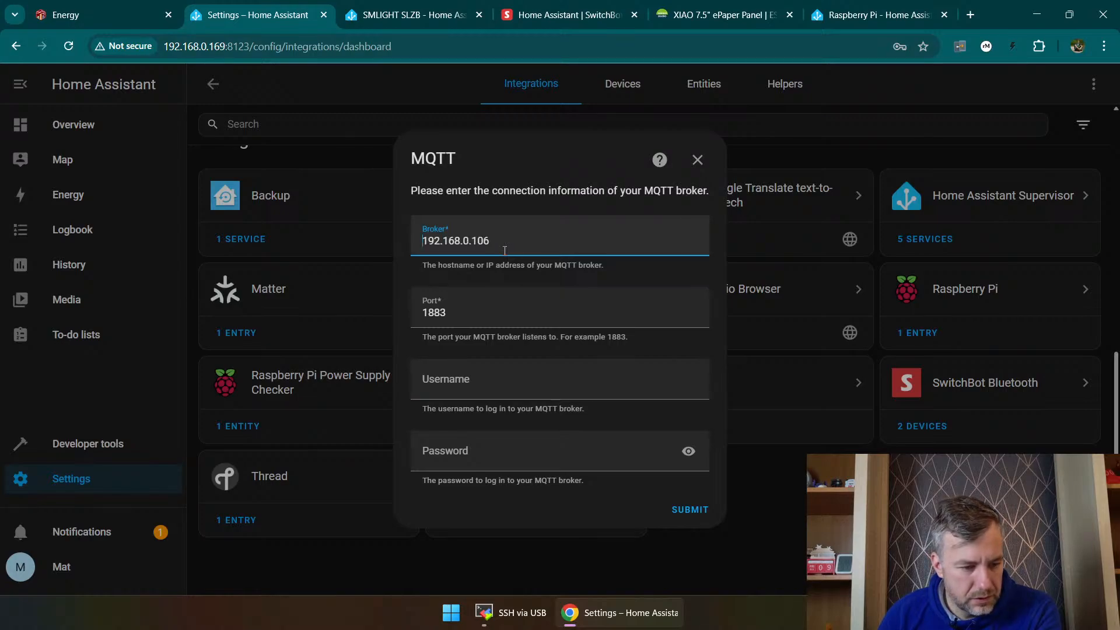
Step: Enter the MQTT broker username and password, submit the configuration, and dismiss the remaining dialogs
click(457, 380)
text(mat)
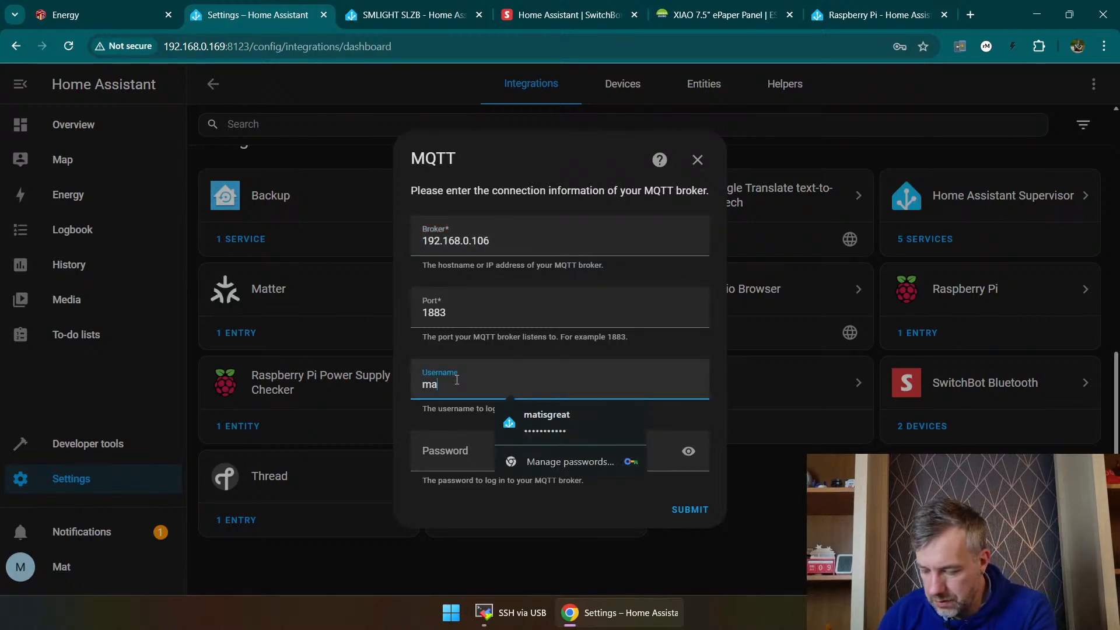
key(Tab)
text(•••)
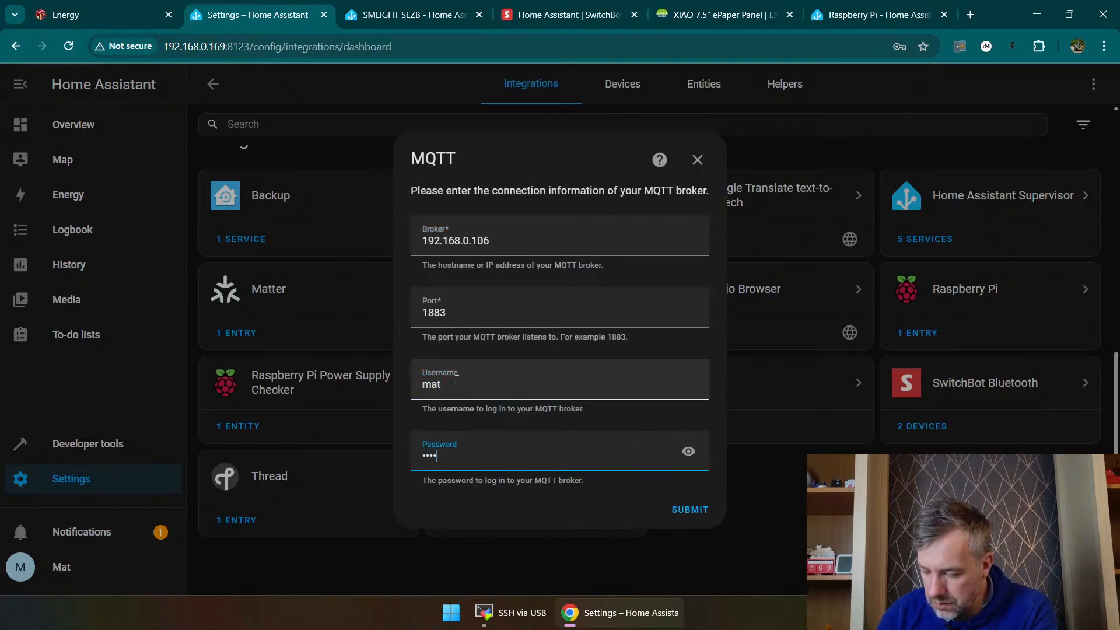
text(•••••)
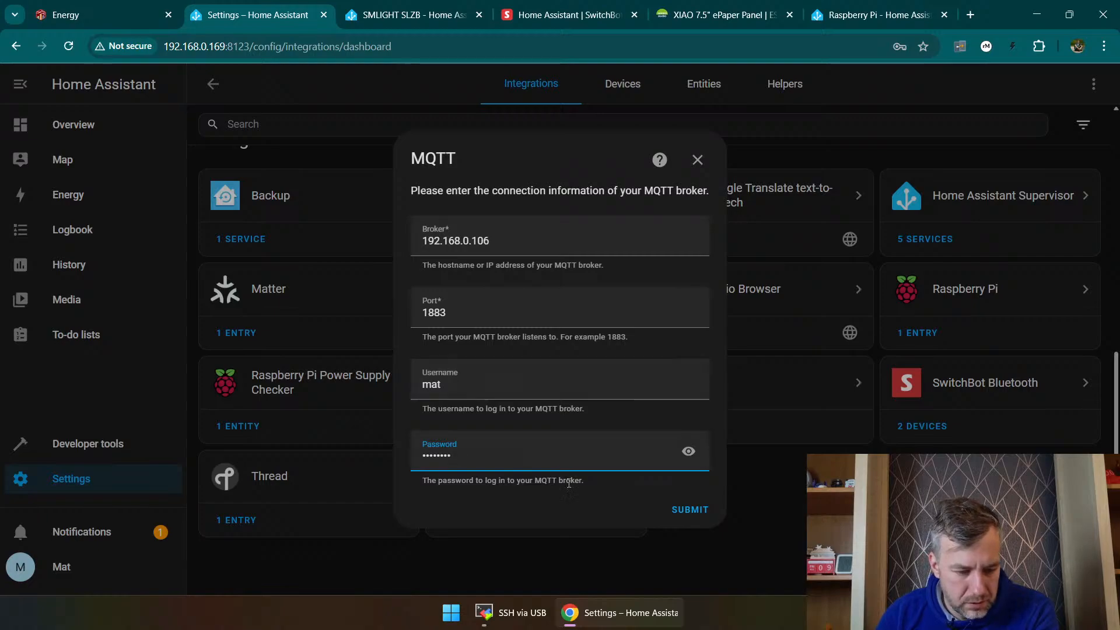
click(683, 509)
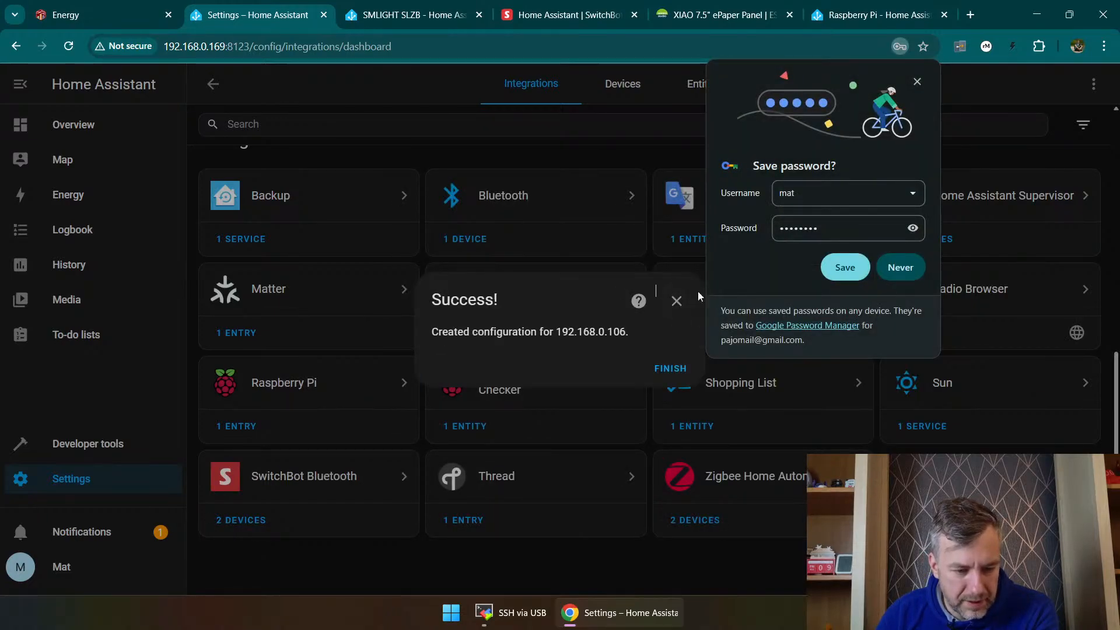
click(670, 301)
click(917, 80)
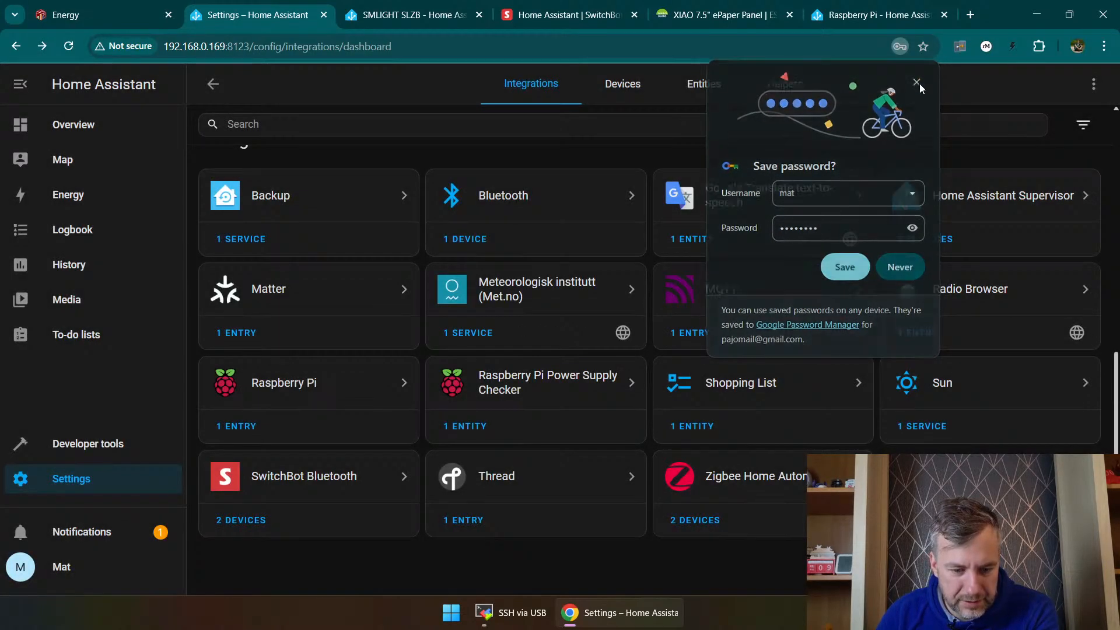
Step: From the devices page, start adding a device, search the brands for "mqtt" and open the MQTT brand's integration choices
click(622, 83)
click(1055, 564)
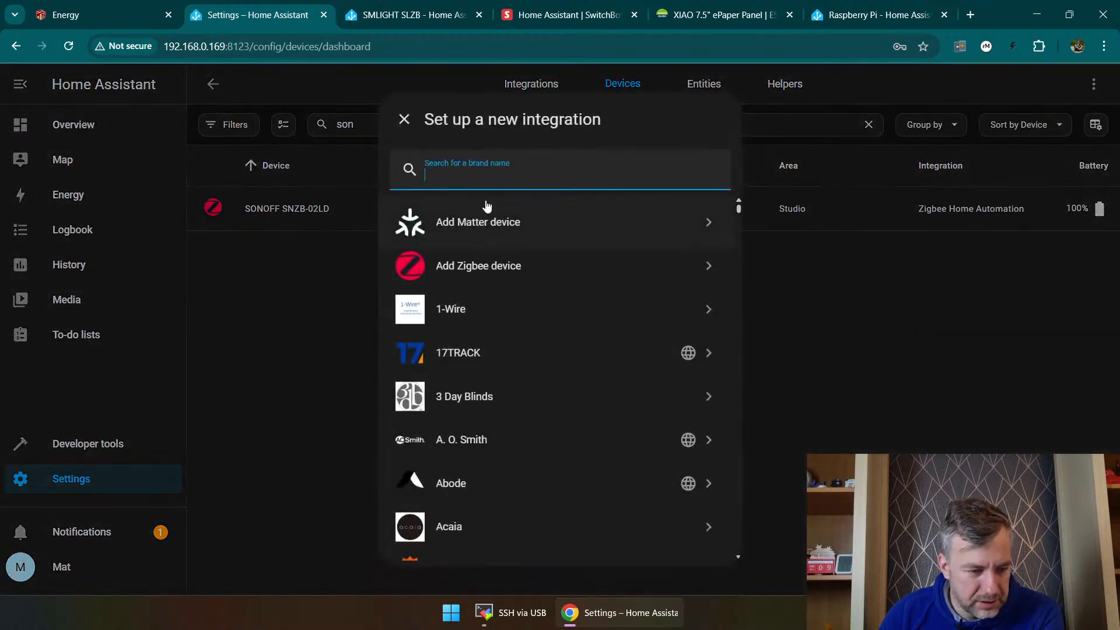
scroll(499, 315, down, 2)
scroll(498, 316, up, 1)
scroll(487, 362, down, 3)
scroll(479, 390, down, 10)
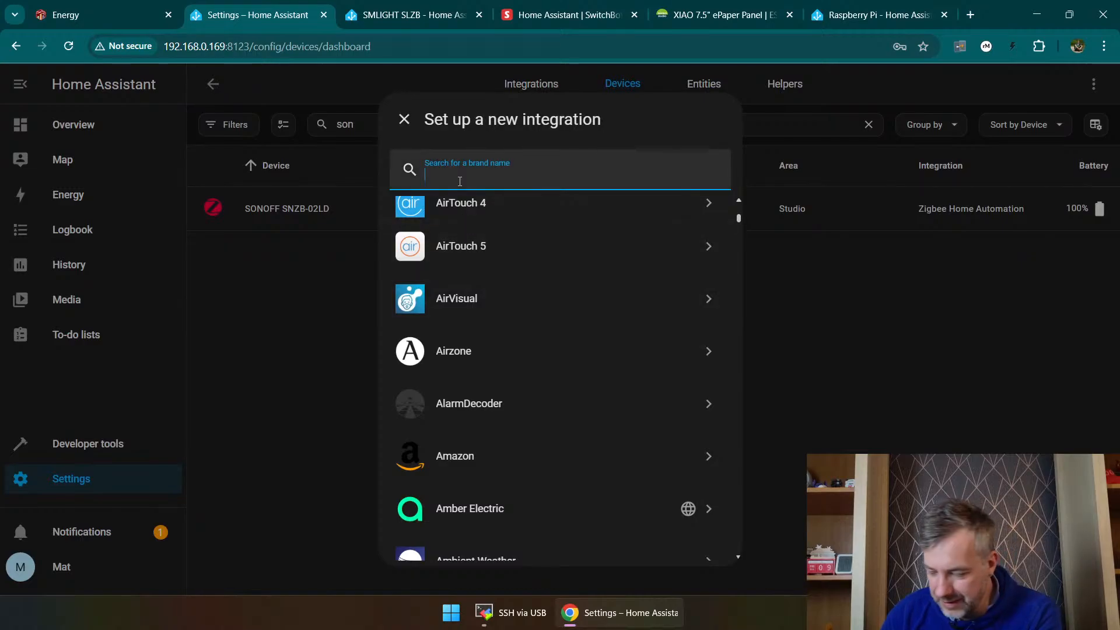
text(mqtt)
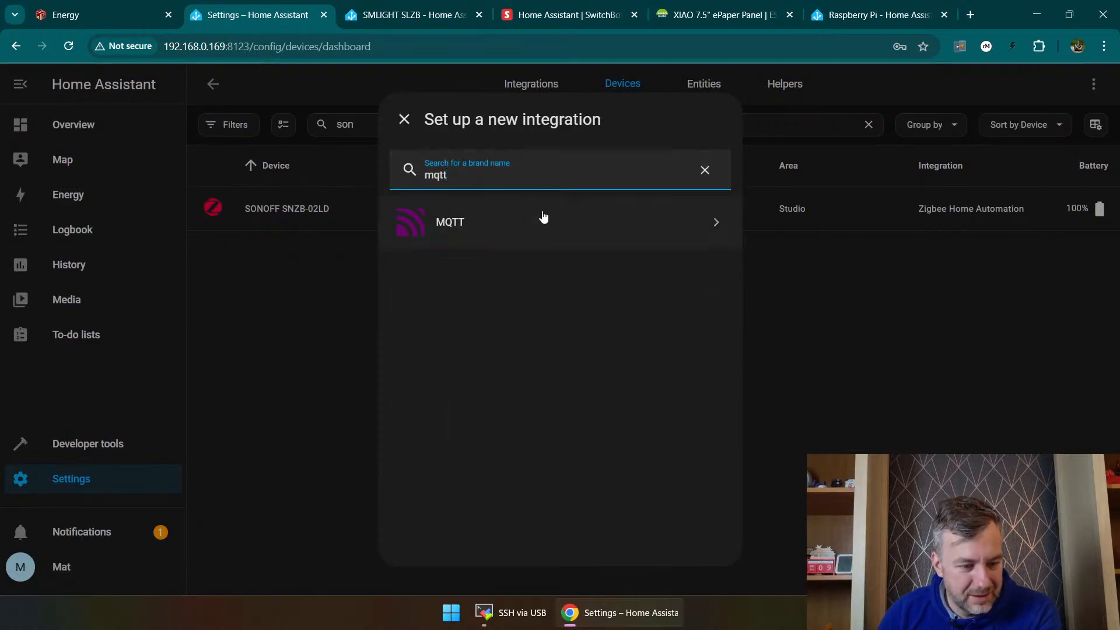
click(544, 216)
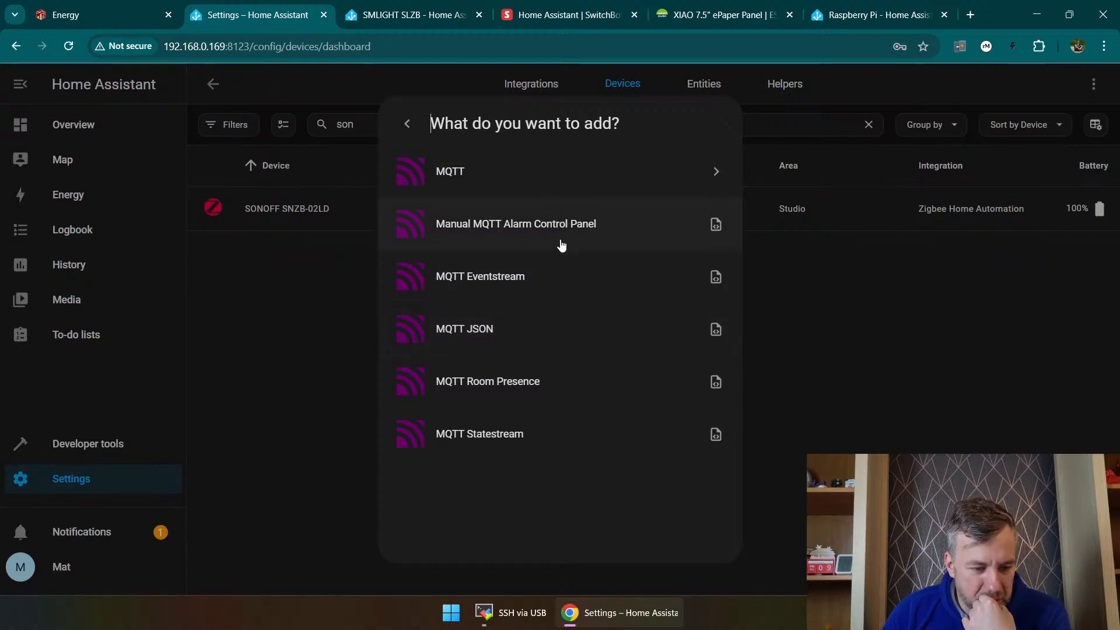
Step: Try to add the MQTT JSON integration and another MQTT entry, dismissing each dialog
click(538, 326)
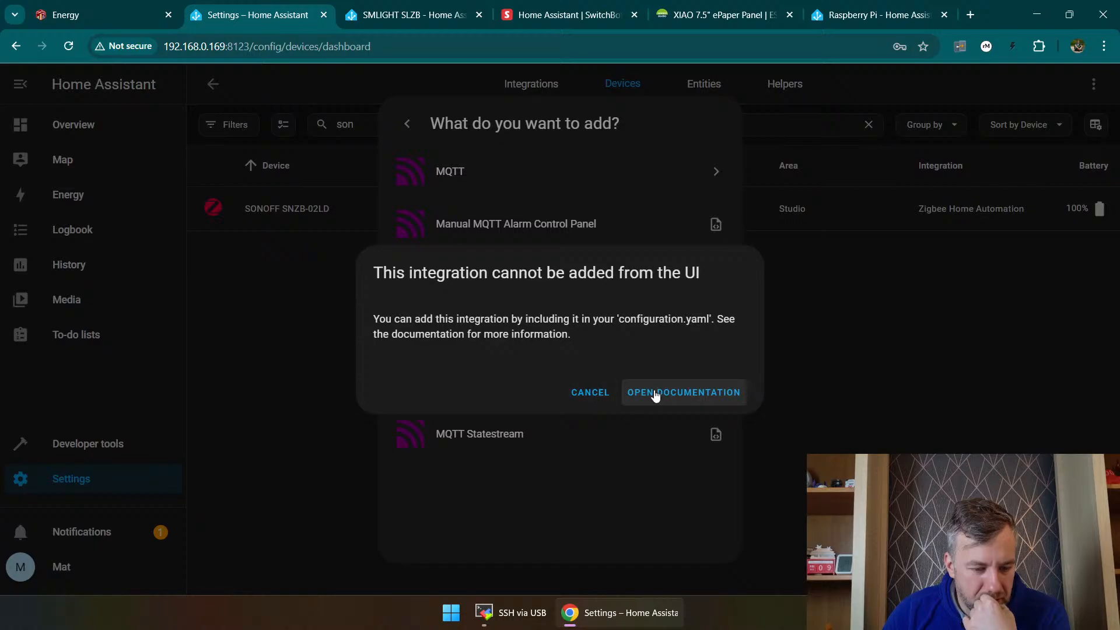
click(579, 395)
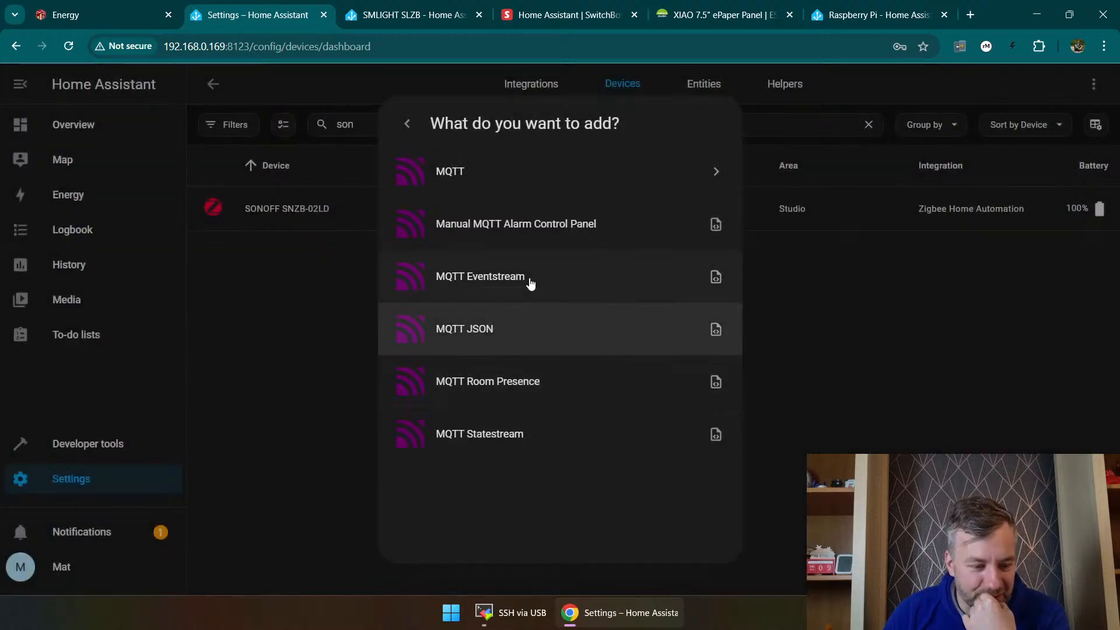
click(569, 186)
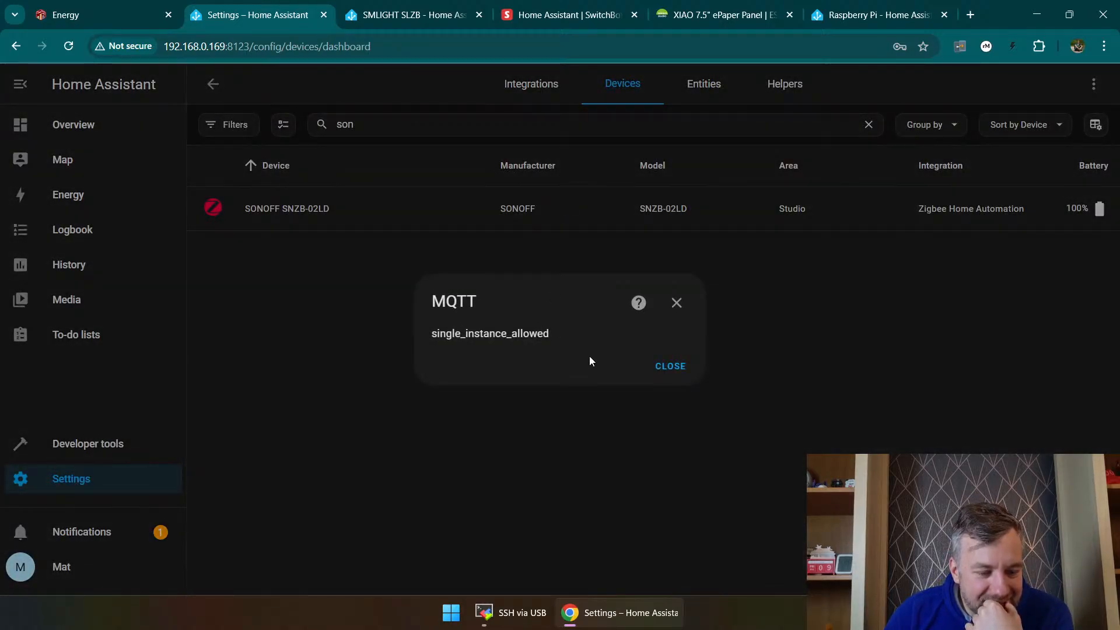
click(668, 366)
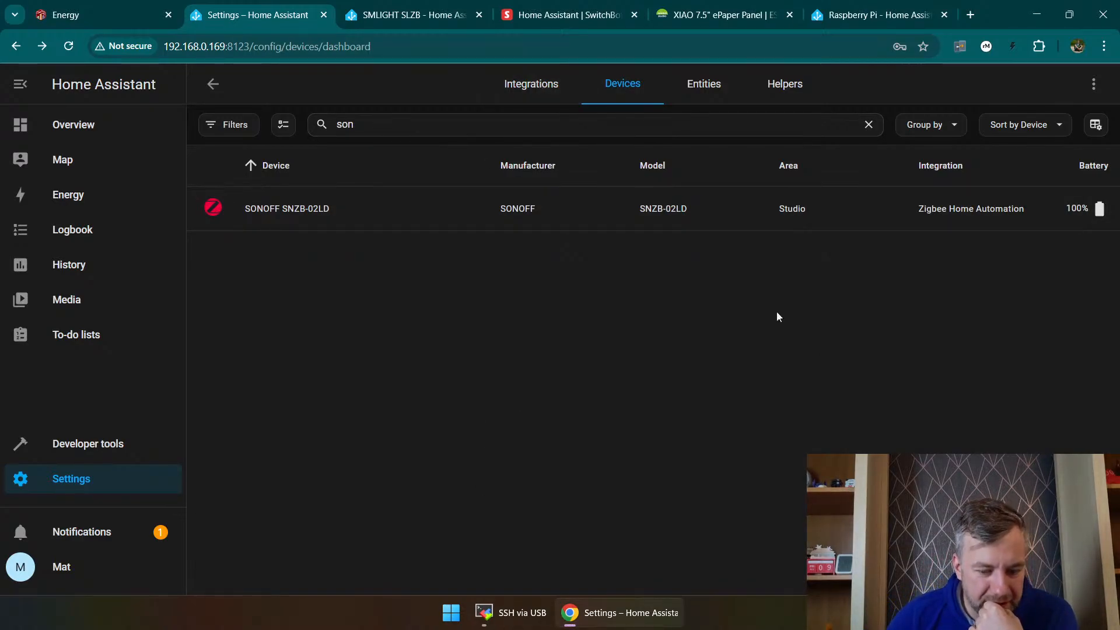
Step: Clear the device search and filter the device list to the MQTT integration
double_click(350, 125)
key(BackSpace)
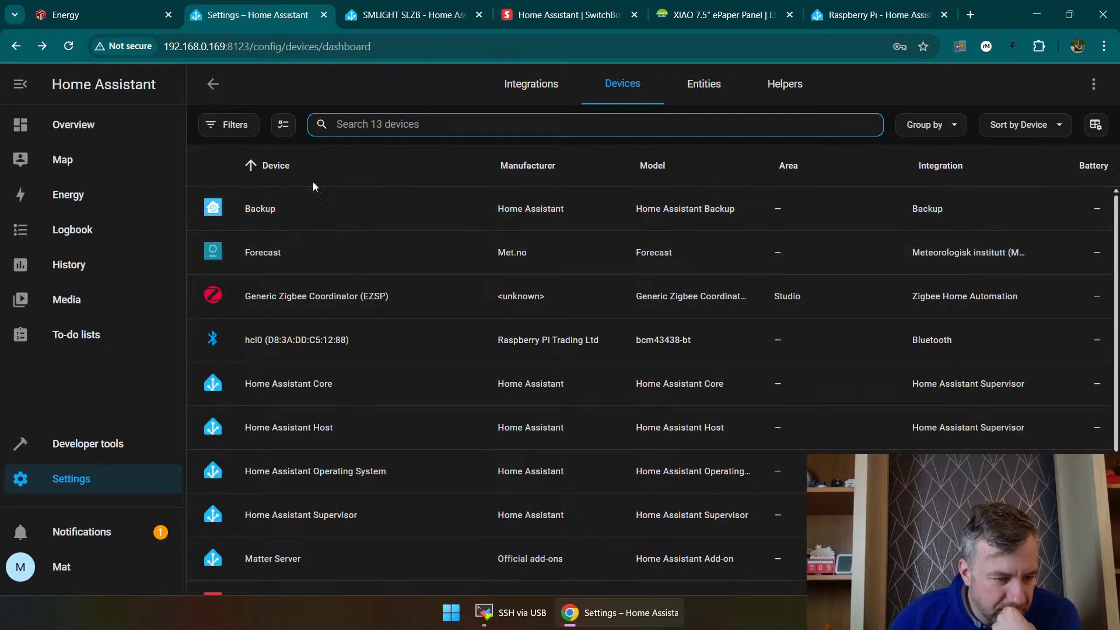
click(256, 127)
click(239, 200)
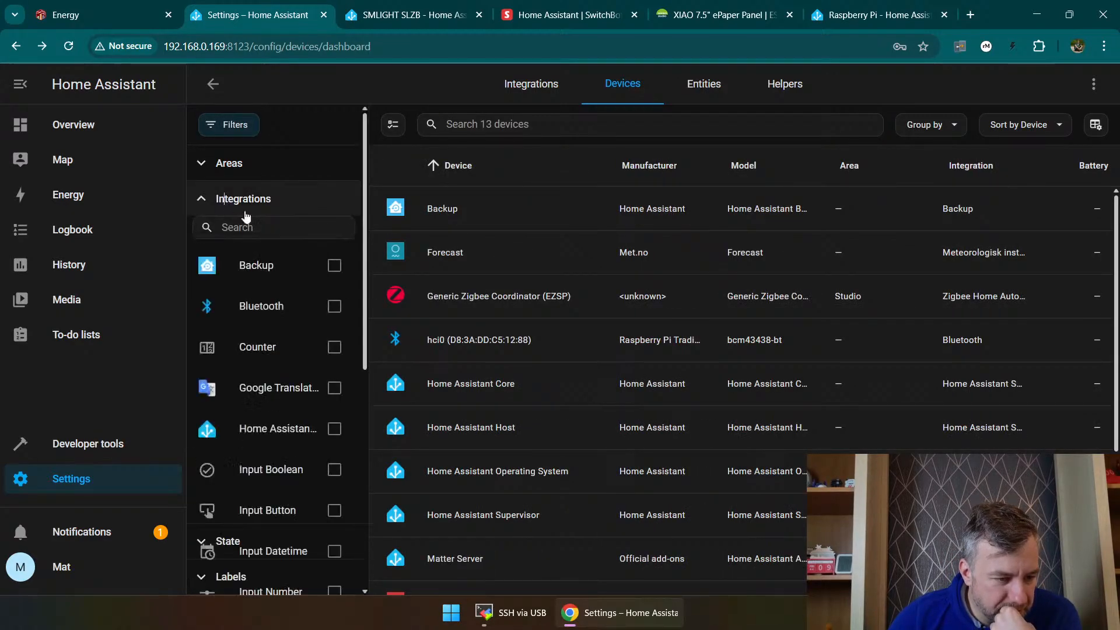
scroll(264, 331, down, 10)
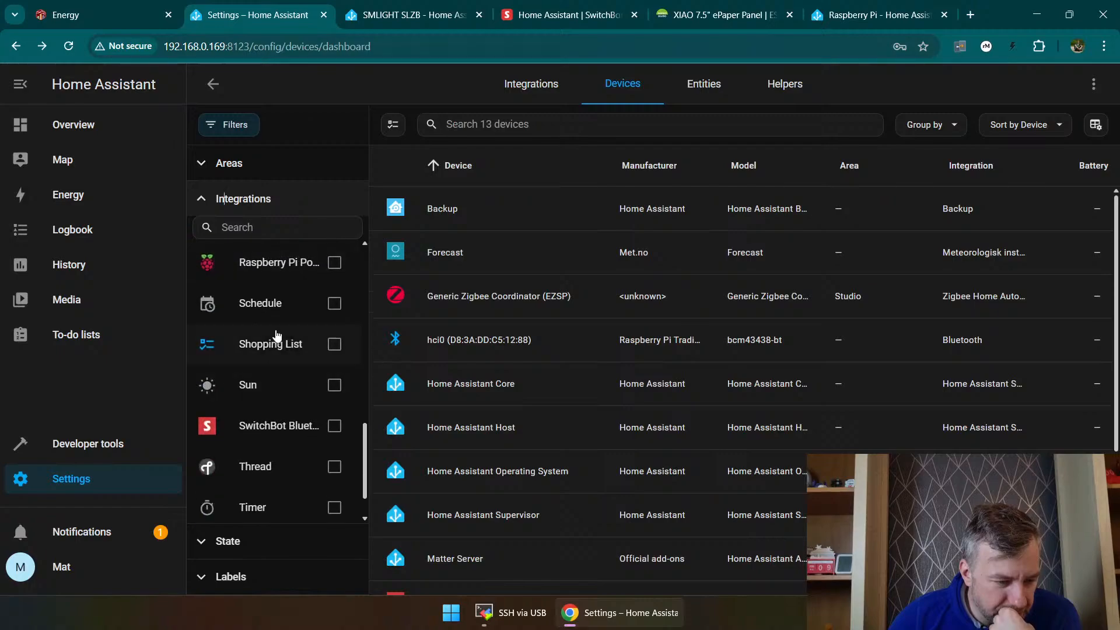
scroll(280, 339, up, 2)
click(334, 253)
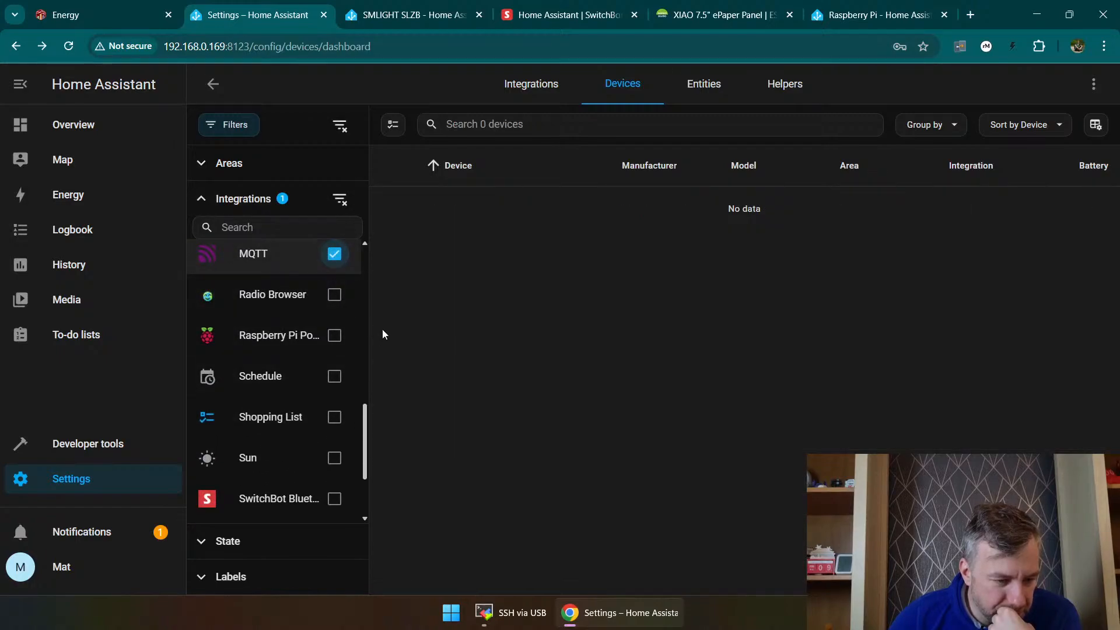
click(289, 202)
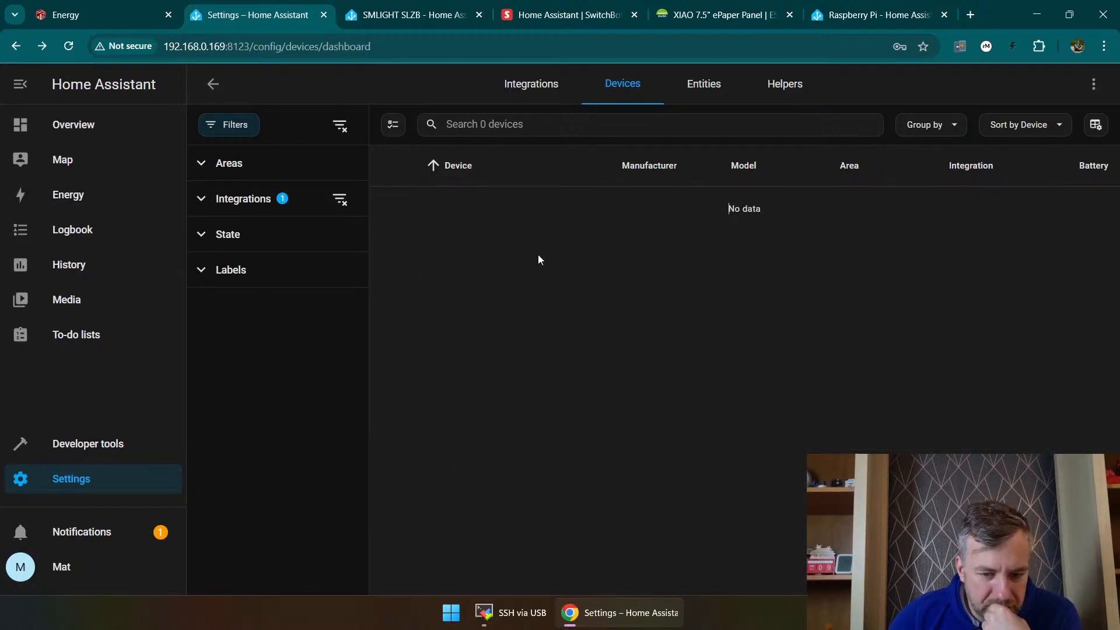
Step: Group the devices by integration and remove the MQTT filter
click(934, 127)
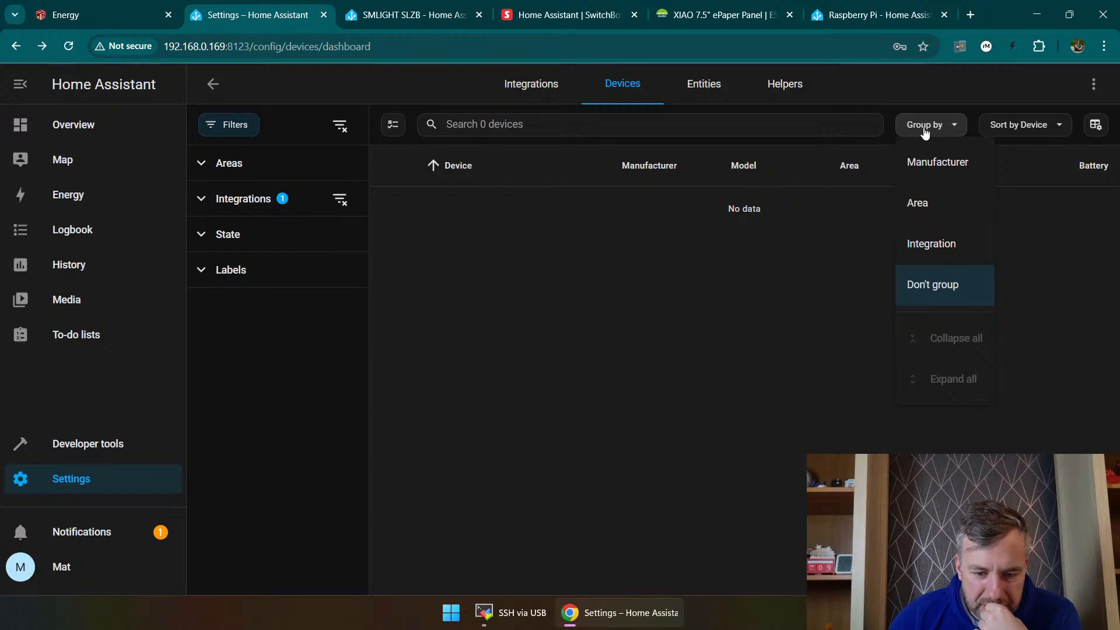
click(910, 243)
click(275, 202)
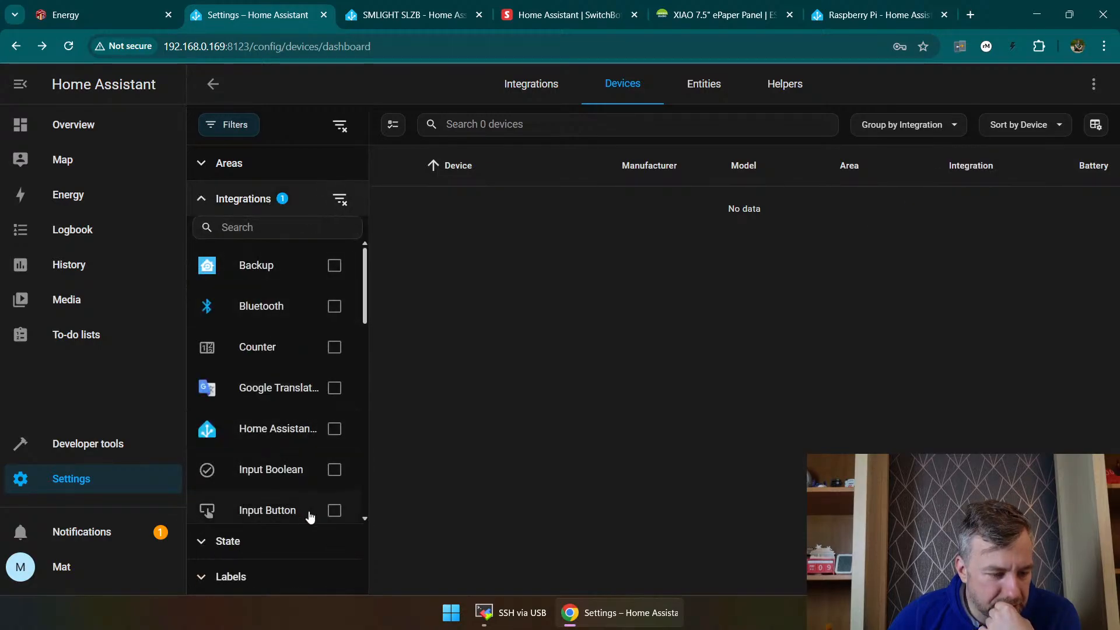
scroll(327, 466, down, 10)
click(335, 398)
Step: Open the hci0 Bluetooth device, return to the device list, and check its integration groups for MQTT devices
click(507, 338)
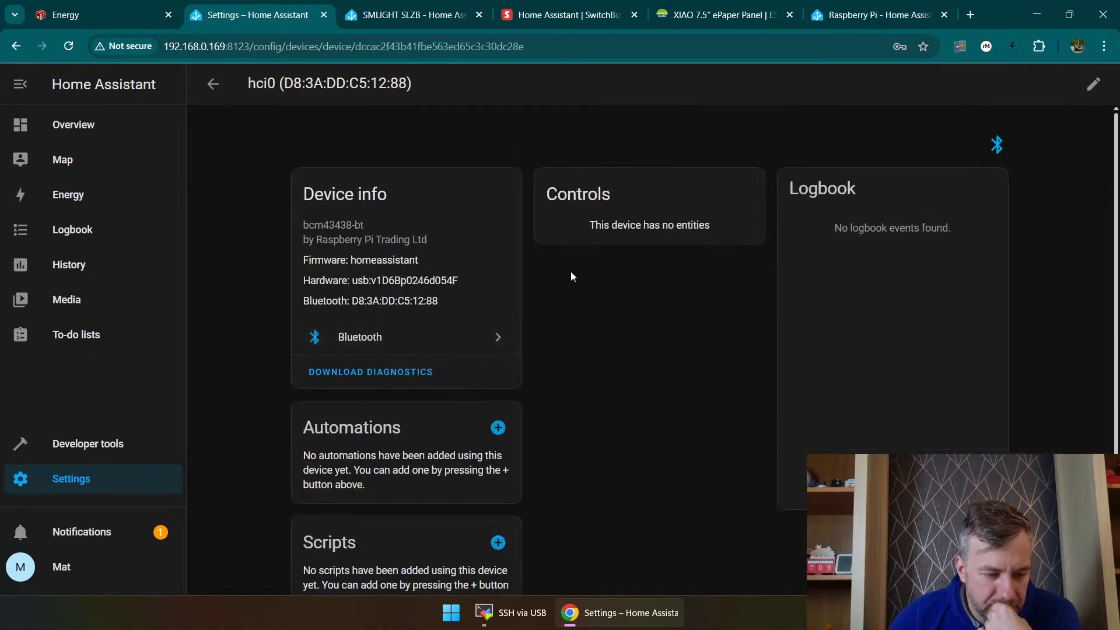
click(202, 93)
scroll(671, 385, down, 3)
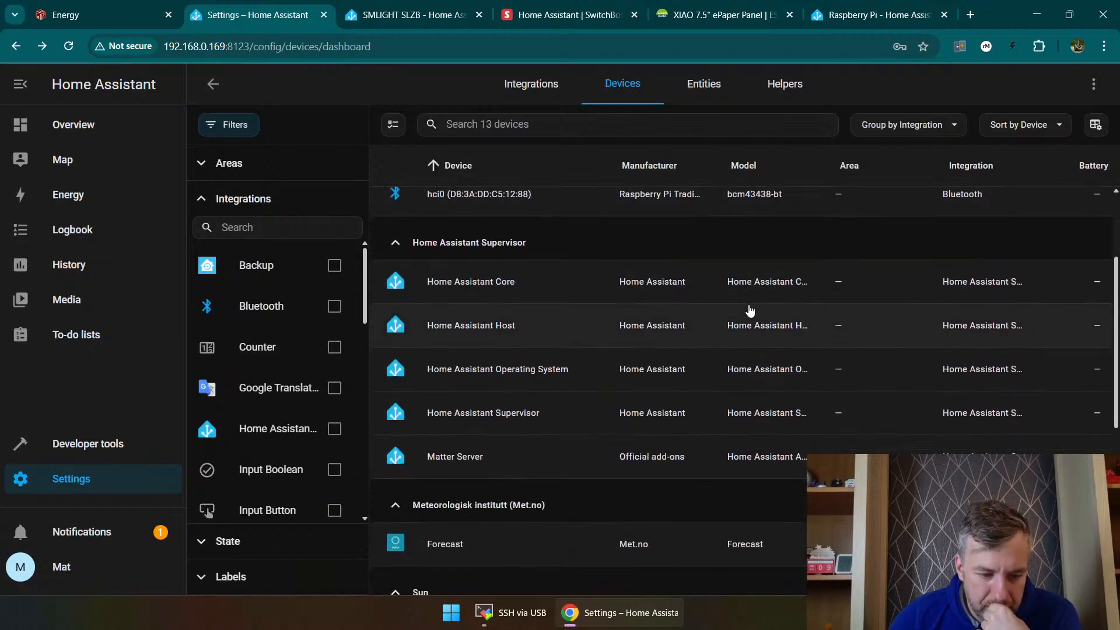
scroll(735, 408, up, 3)
scroll(671, 364, down, 6)
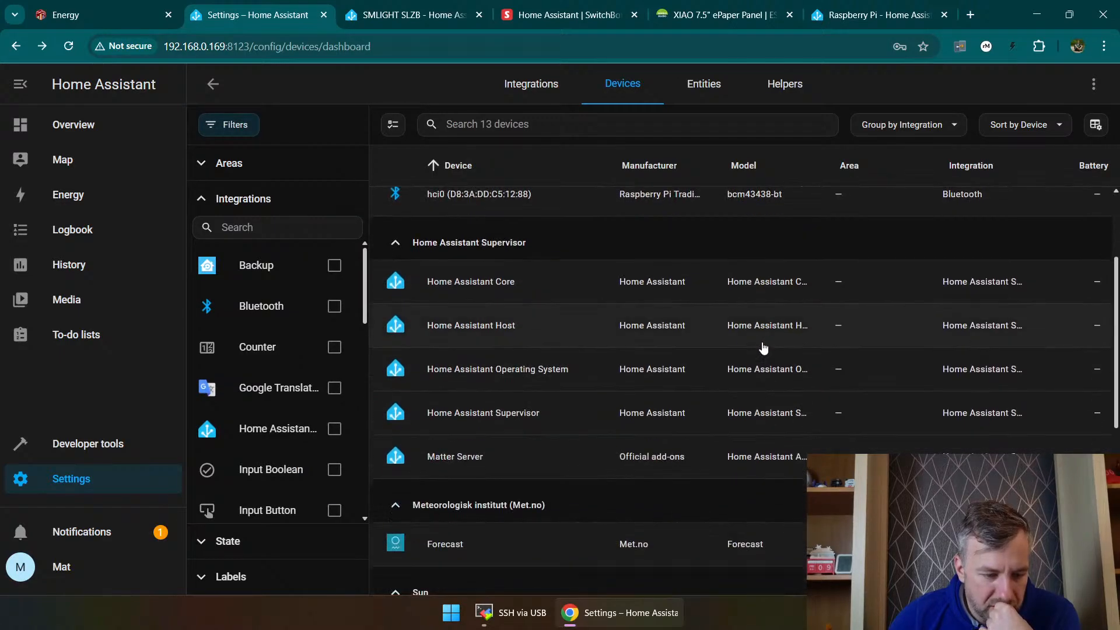
scroll(503, 380, down, 3)
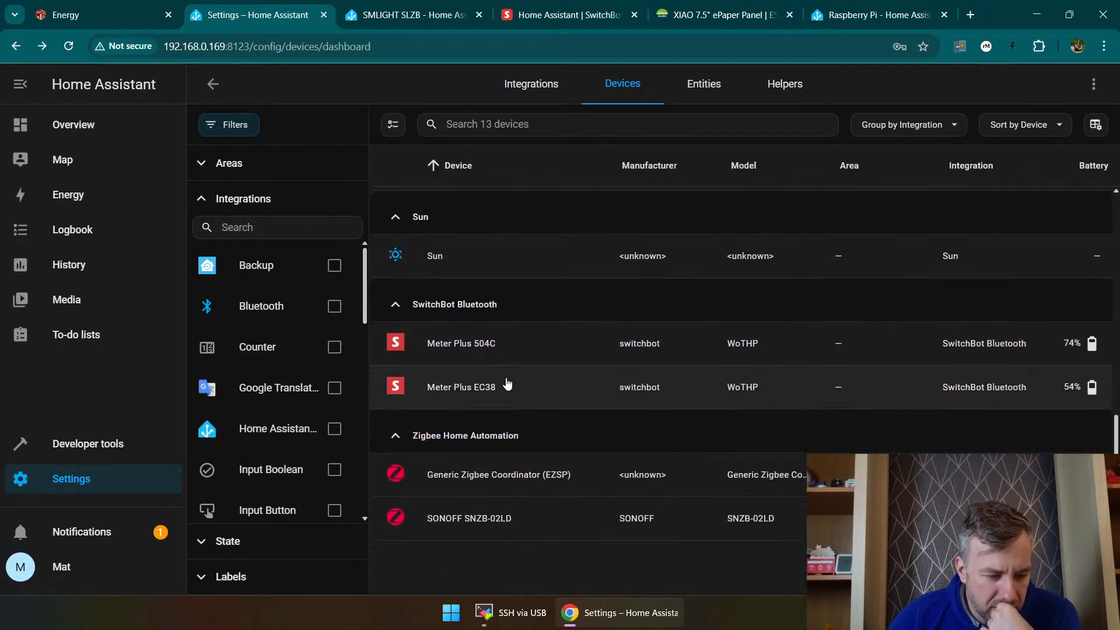
scroll(515, 408, up, 8)
scroll(555, 400, up, 2)
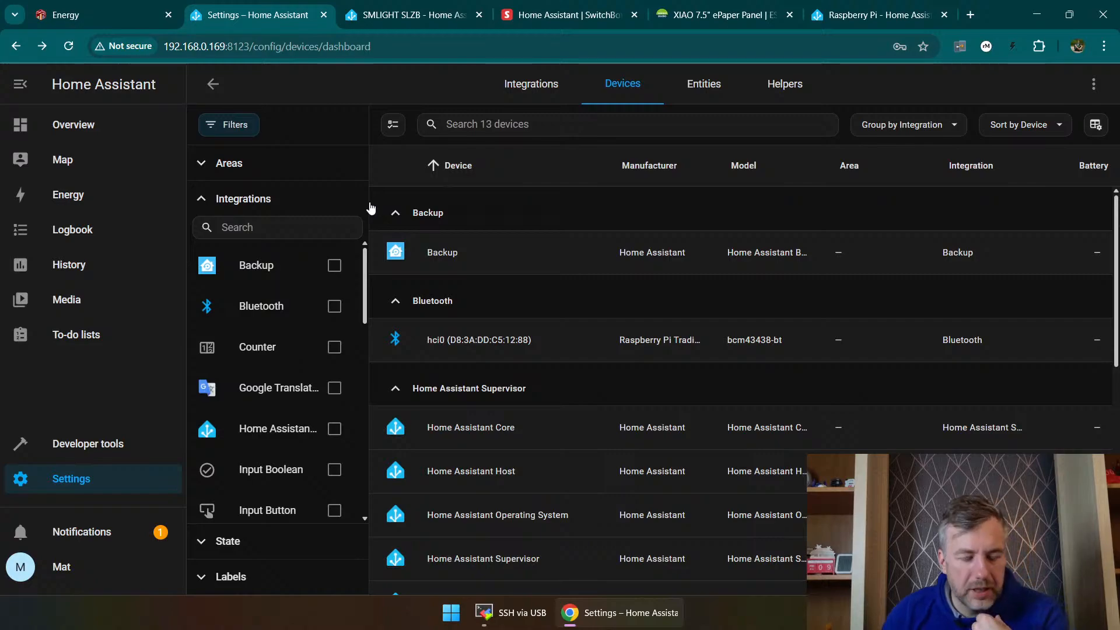
Step: Switch to the Energy dashboard page and load the Node-RED editor at test.local:1880 in its place
click(63, 9)
scroll(205, 254, up, 5)
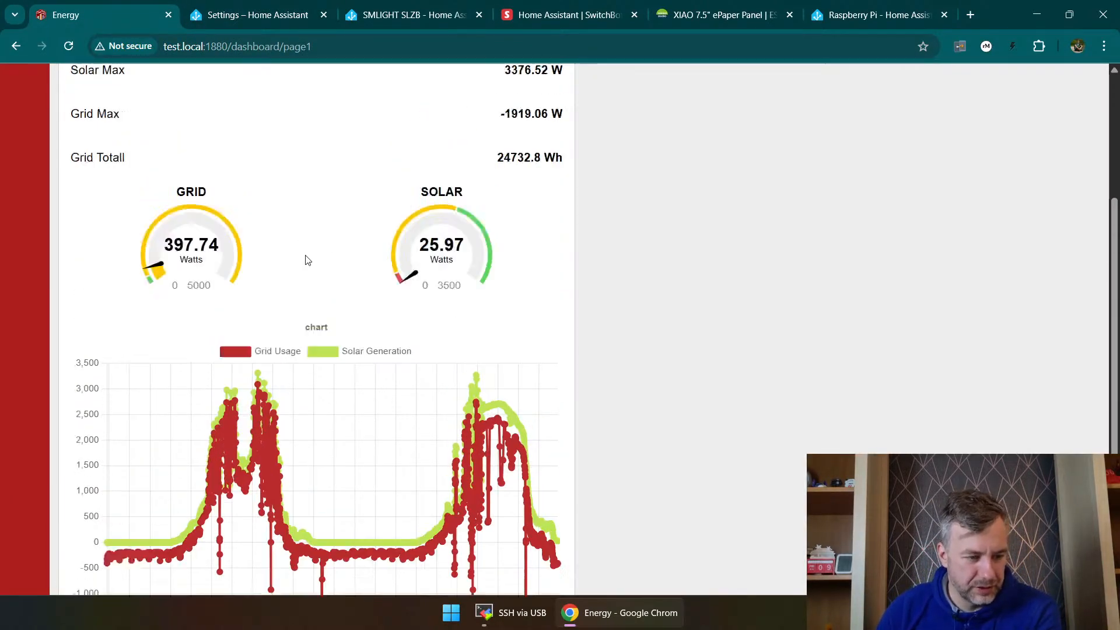
drag(342, 43, 227, 39)
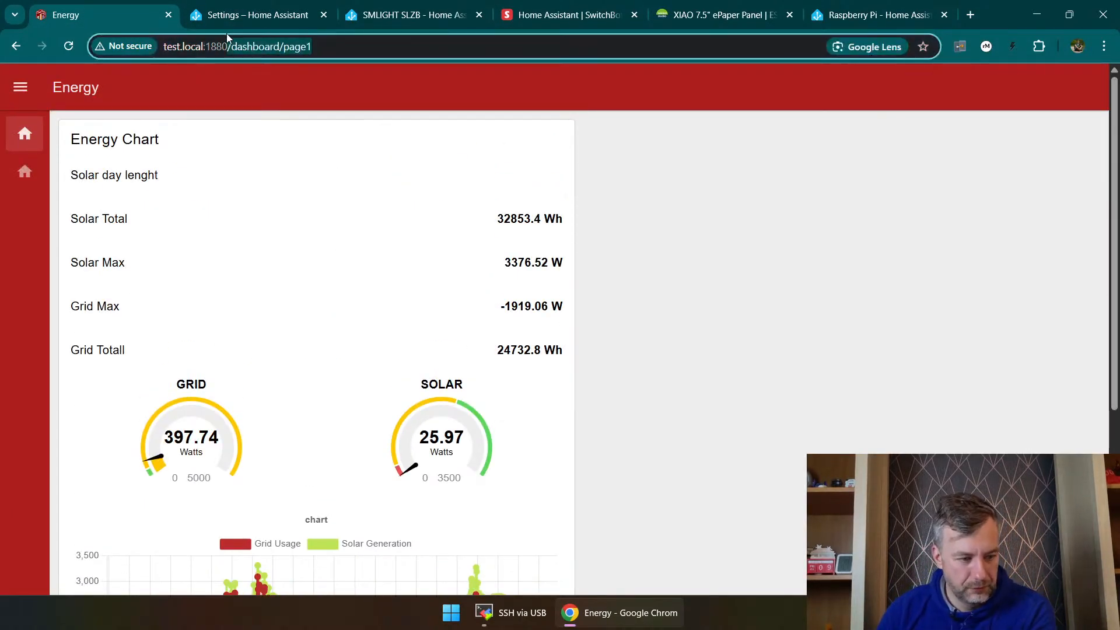
key(BackSpace)
key(Return)
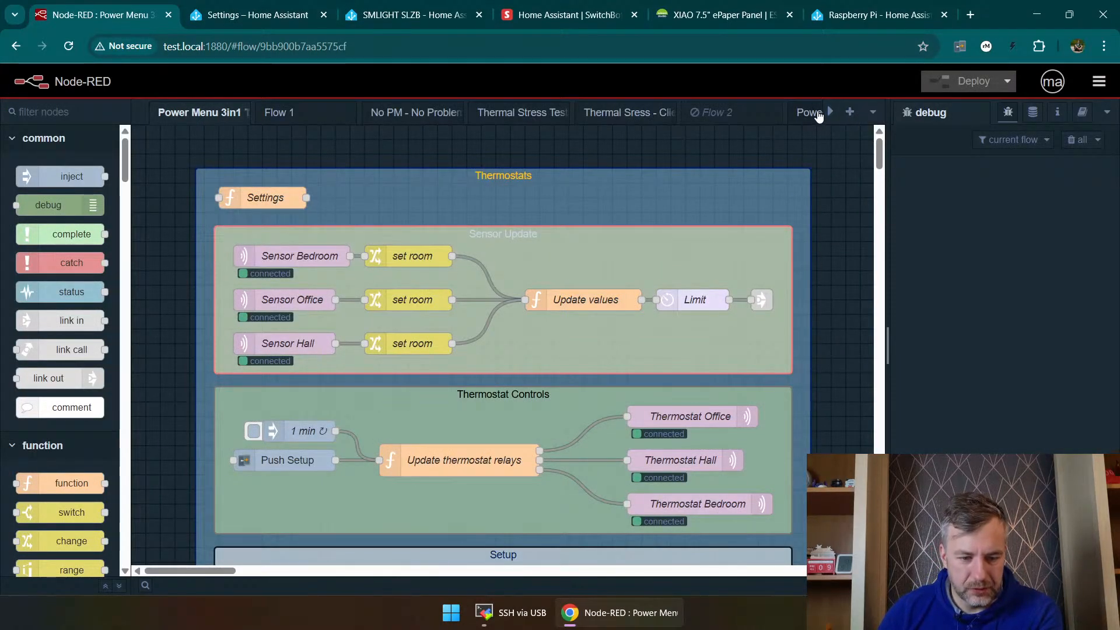
Step: Find the Energy Dashboard flow in Node-RED and look over its nodes
drag(831, 114, 833, 122)
click(633, 120)
click(733, 121)
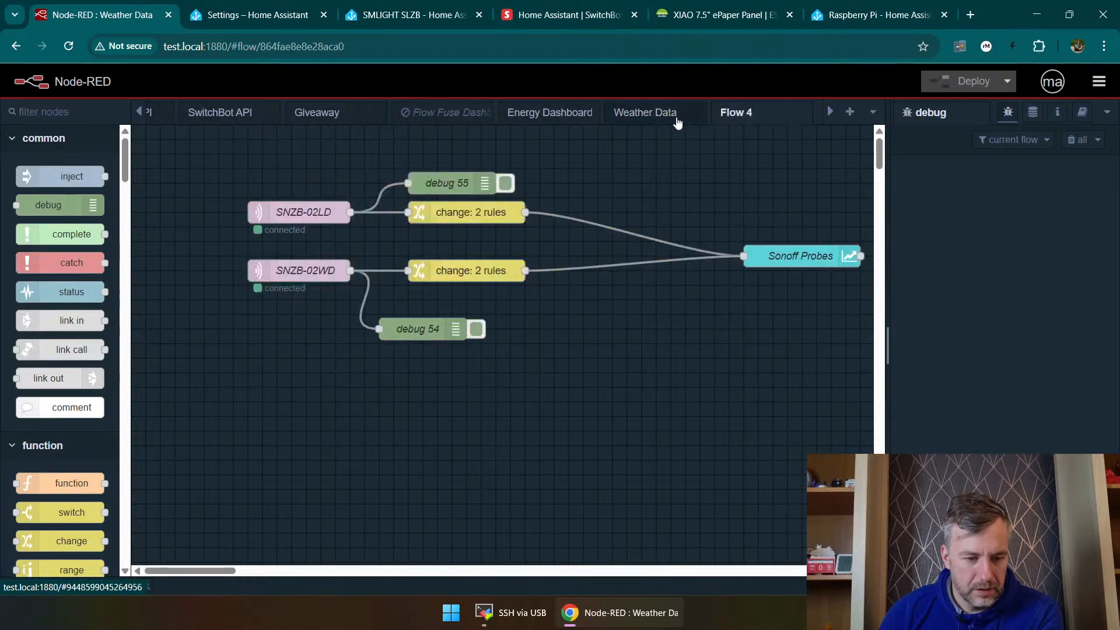
click(549, 112)
scroll(416, 366, down, 5)
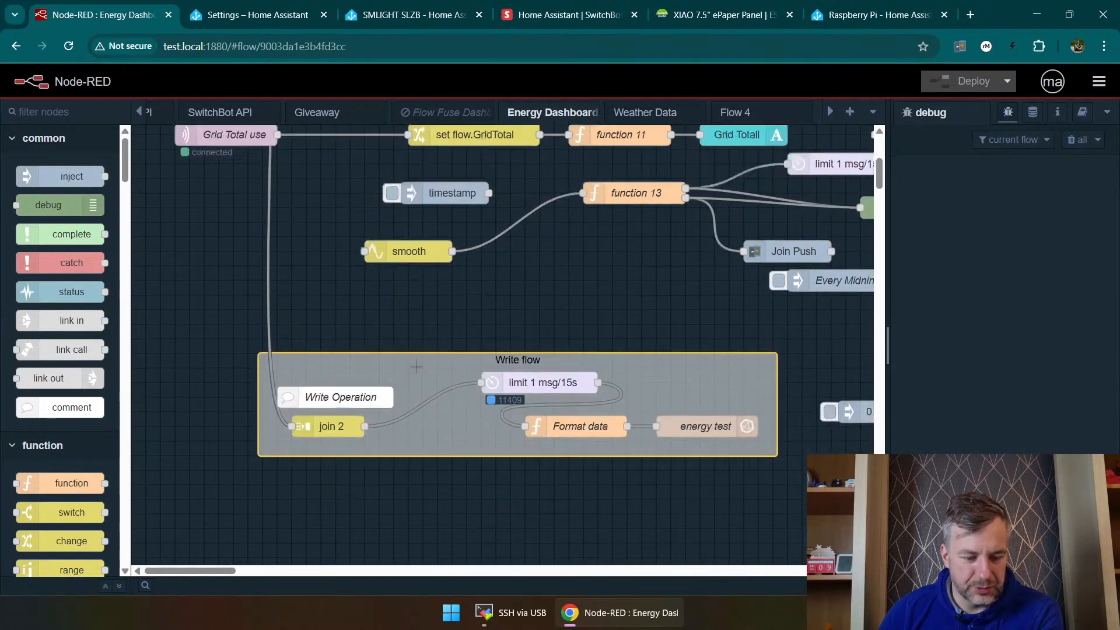
scroll(417, 366, up, 5)
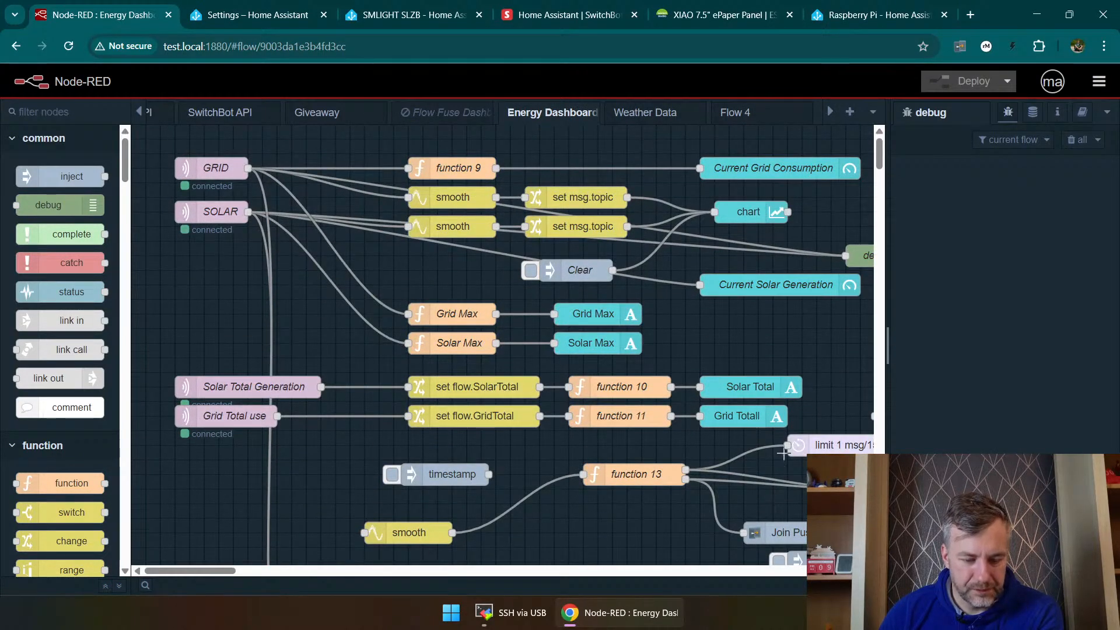
key(ctrl+minus)
key(ctrl+minus)
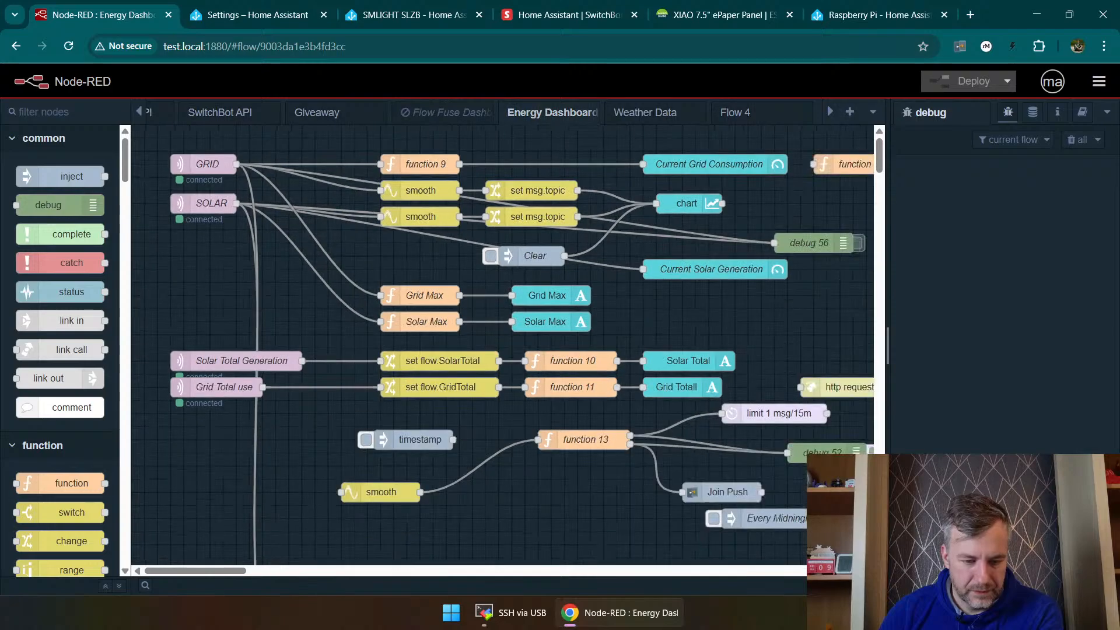
Step: Check the MQTT topics of the GRID and SOLAR input nodes, leaving both unedited
double_click(199, 158)
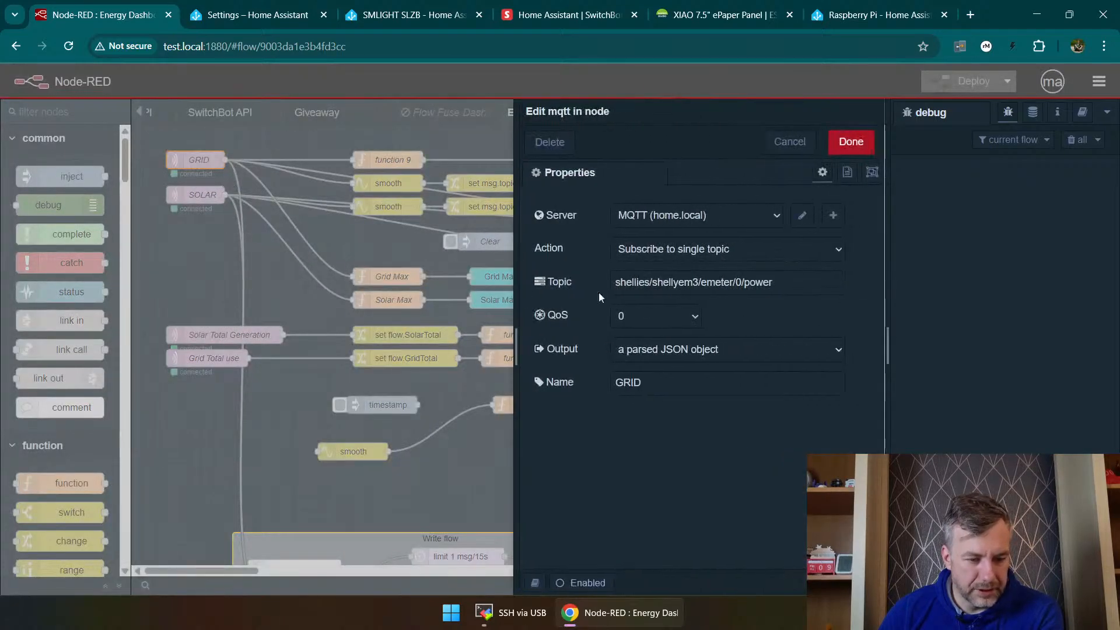
triple_click(791, 282)
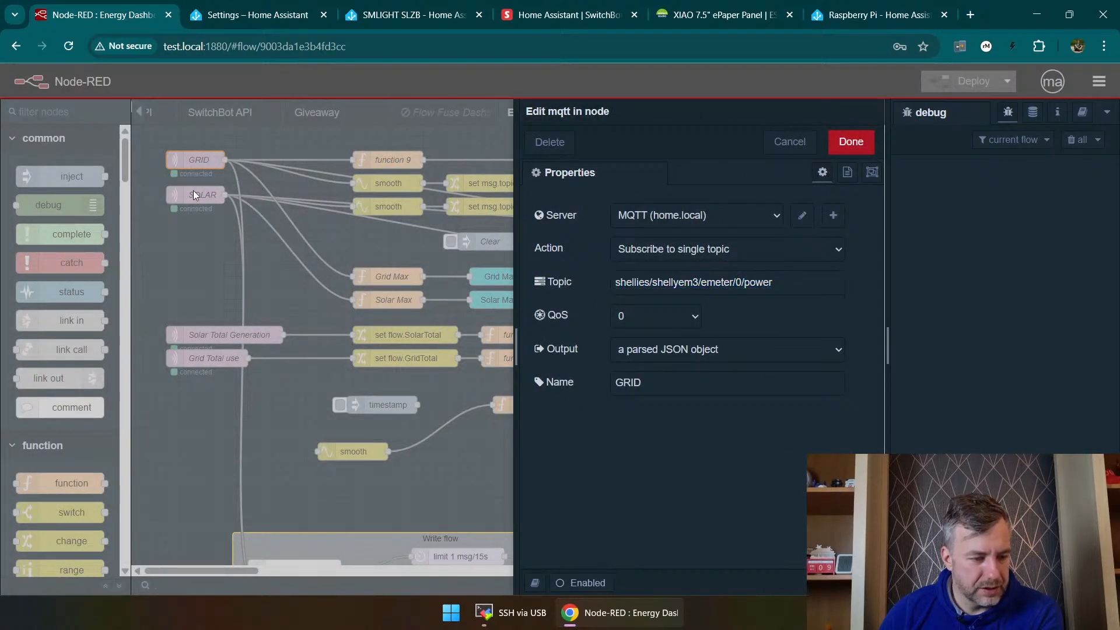
double_click(193, 190)
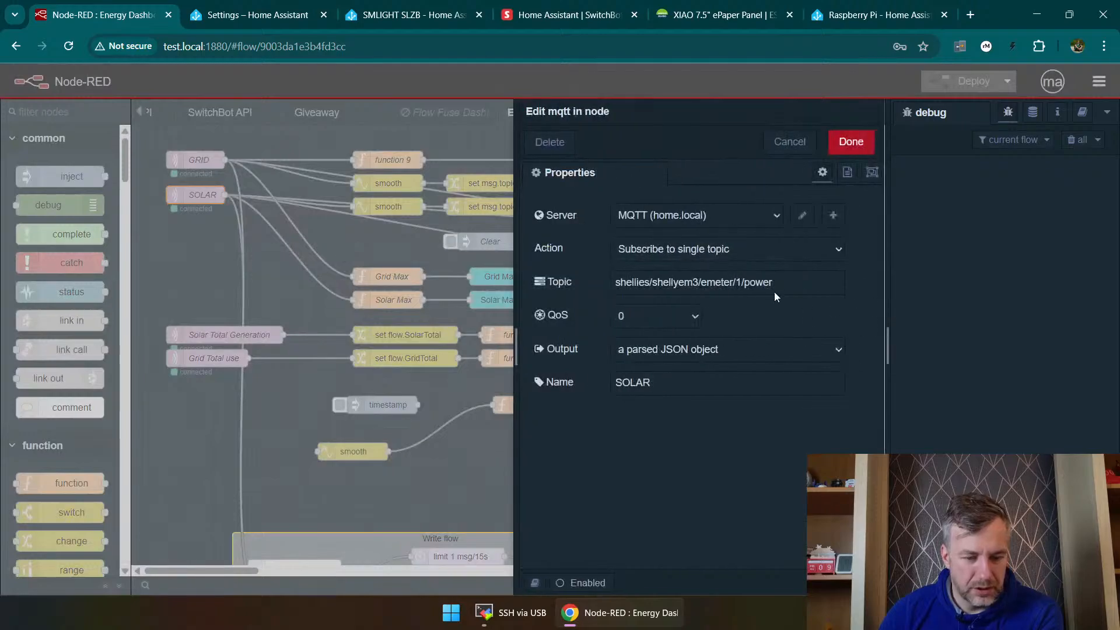
triple_click(775, 284)
key(Escape)
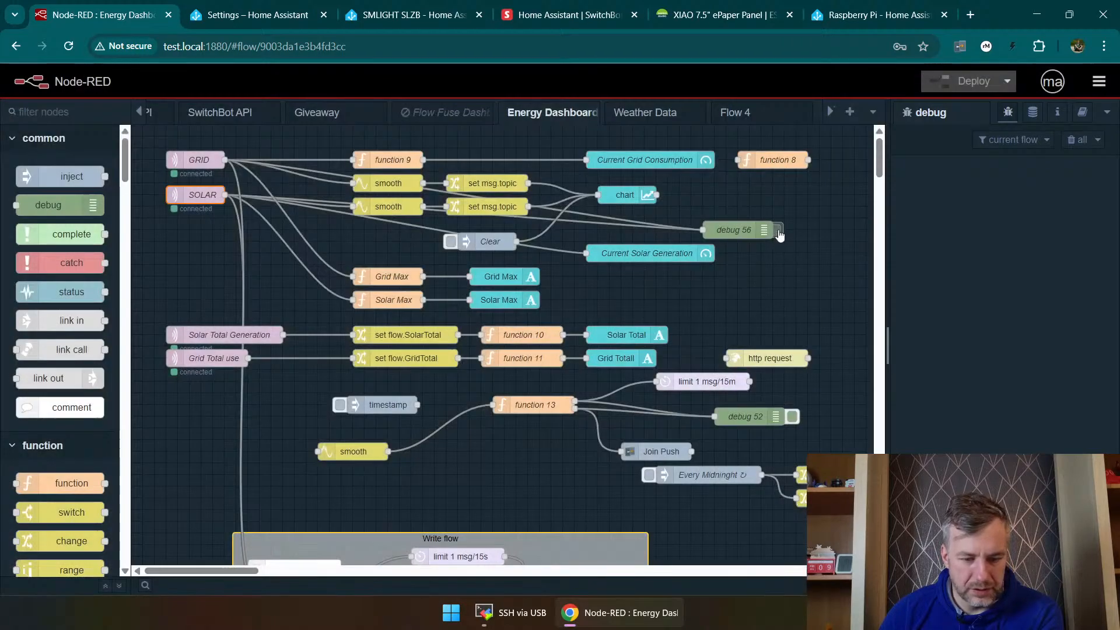
Step: Enable the debug 56 node, deploy the flow to capture its messages, and switch the node off again
click(779, 232)
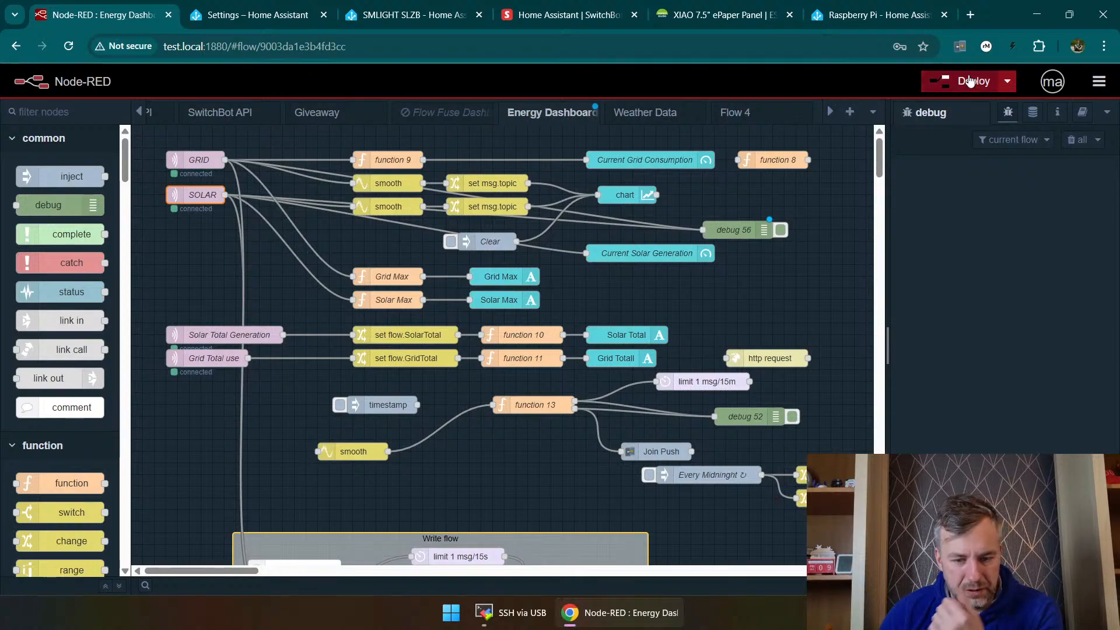
click(969, 82)
click(729, 225)
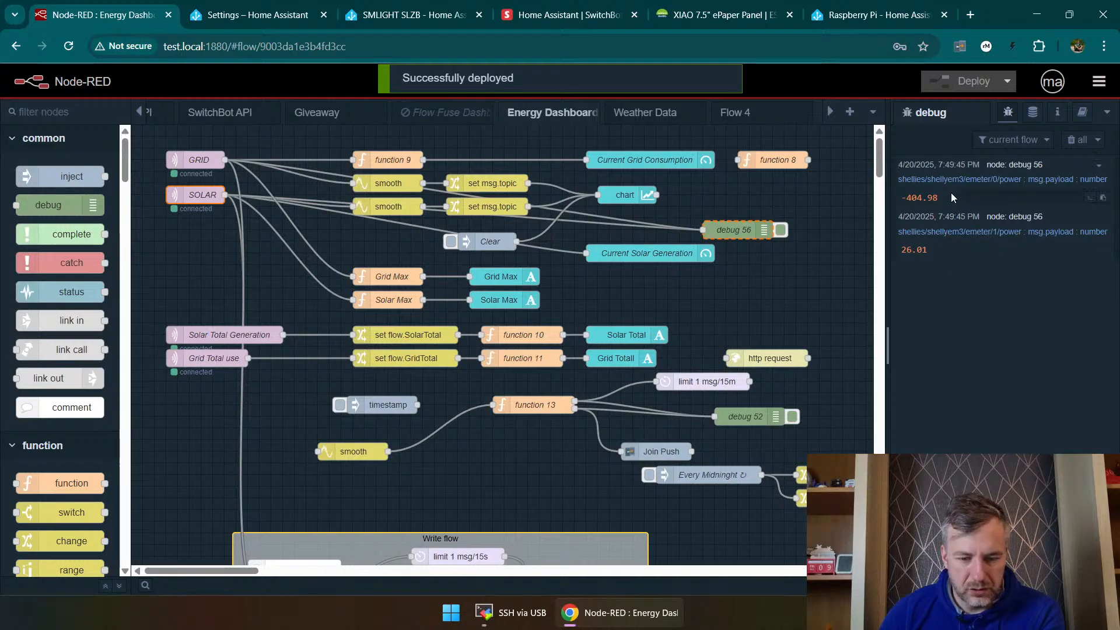
click(782, 230)
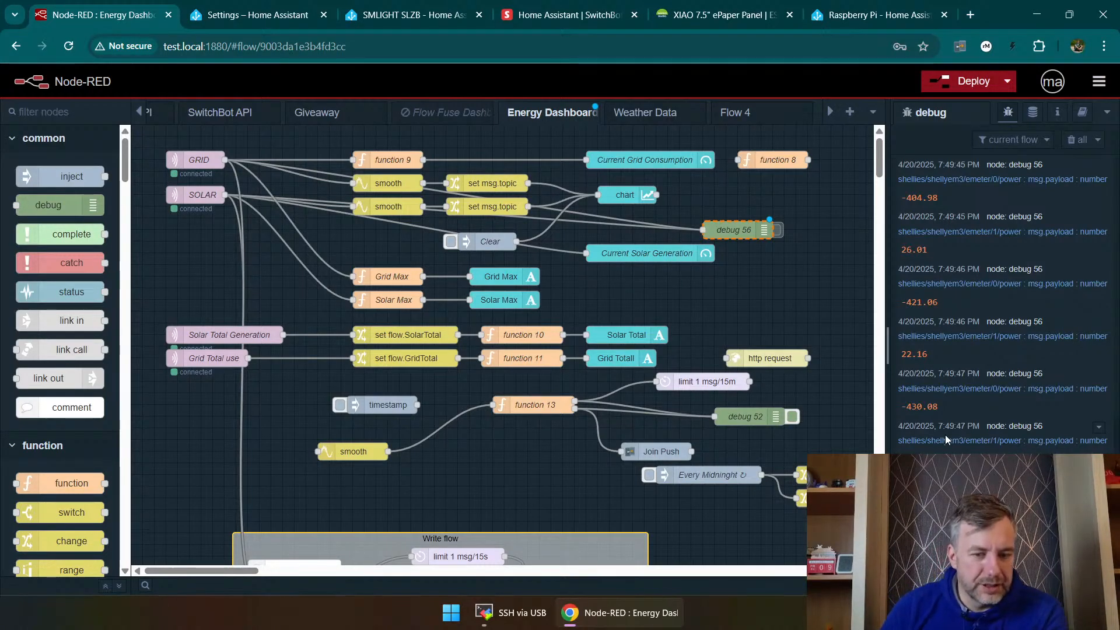
Step: Search the web for "shelly 3em" in a new browser tab
click(971, 14)
text(shel)
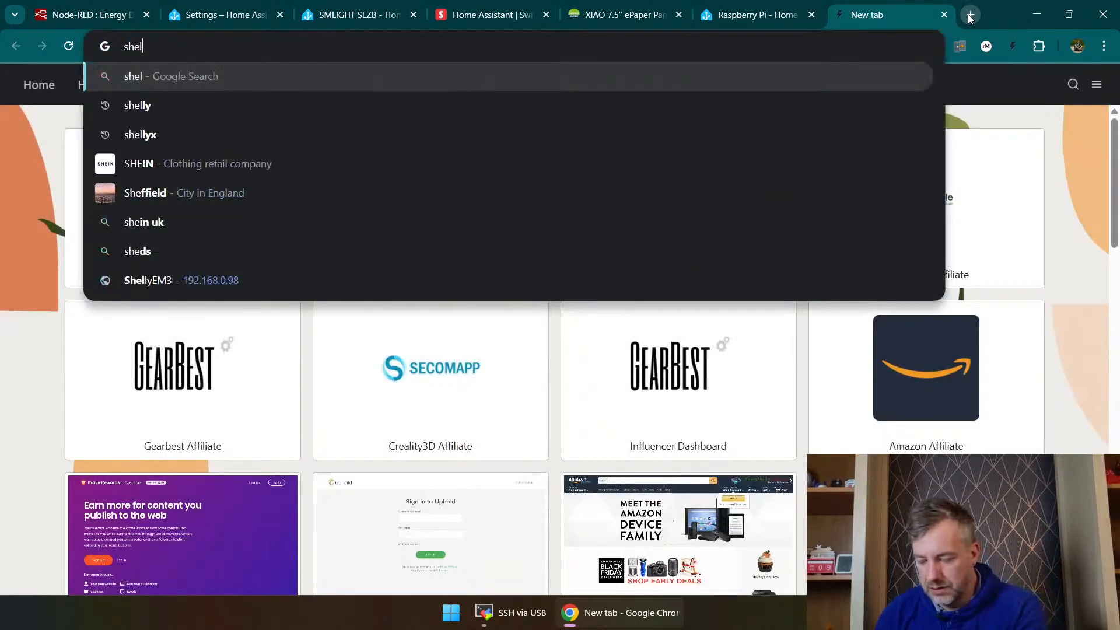
text(ly 3em)
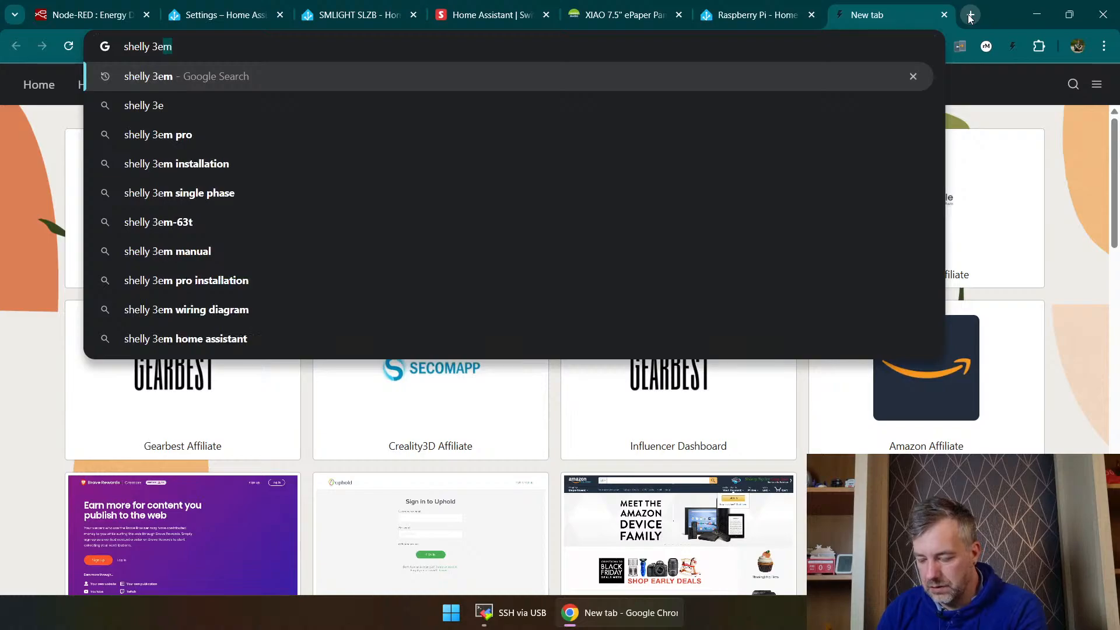
key(Return)
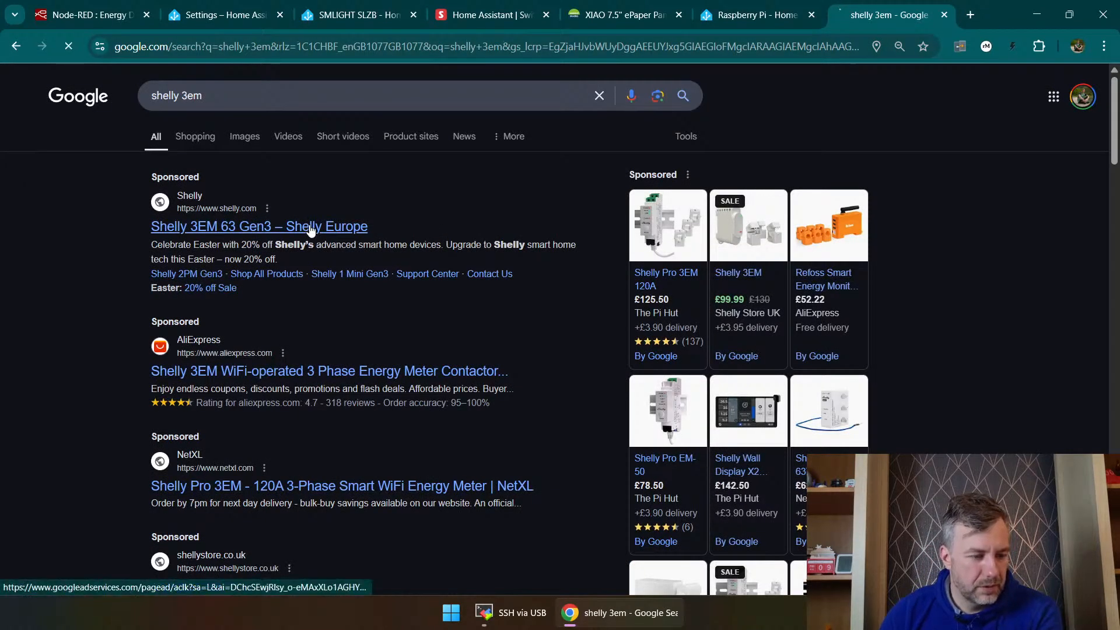
Step: View the Shelly Europe and NetXL energy meter pages, returning to the search results after each
click(344, 227)
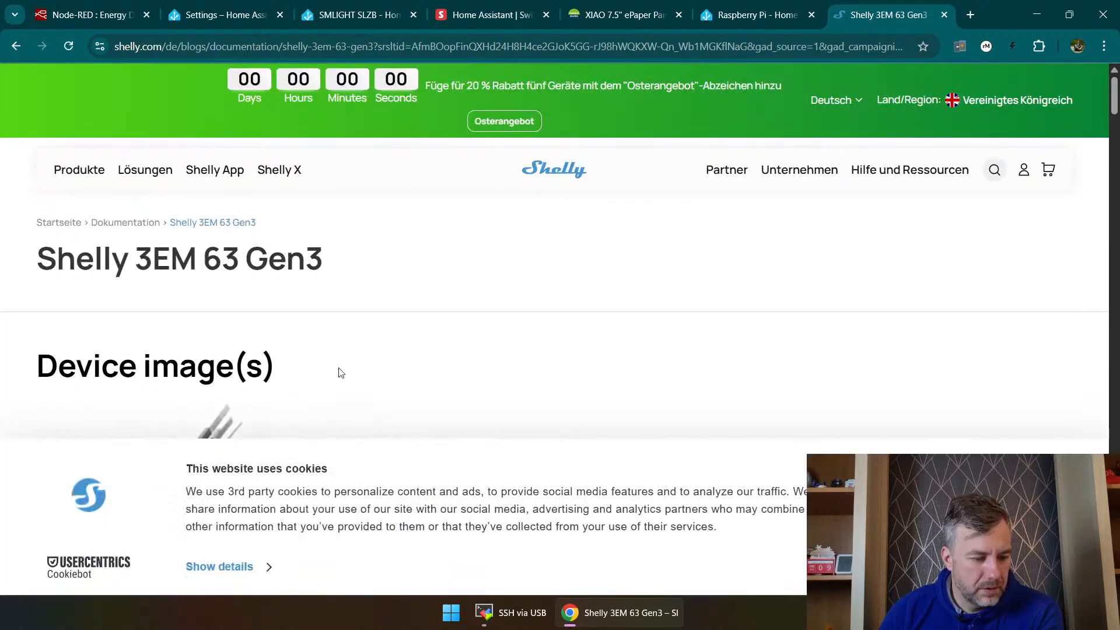
scroll(337, 350, down, 5)
scroll(337, 343, up, 4)
key(alt+Left)
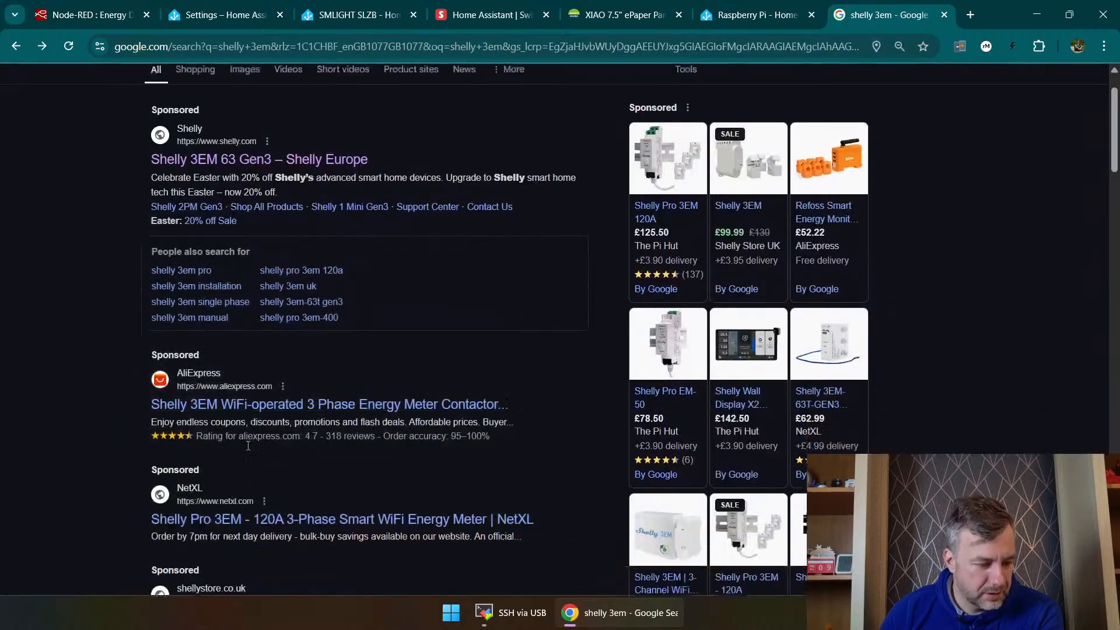
scroll(230, 289, down, 5)
click(326, 222)
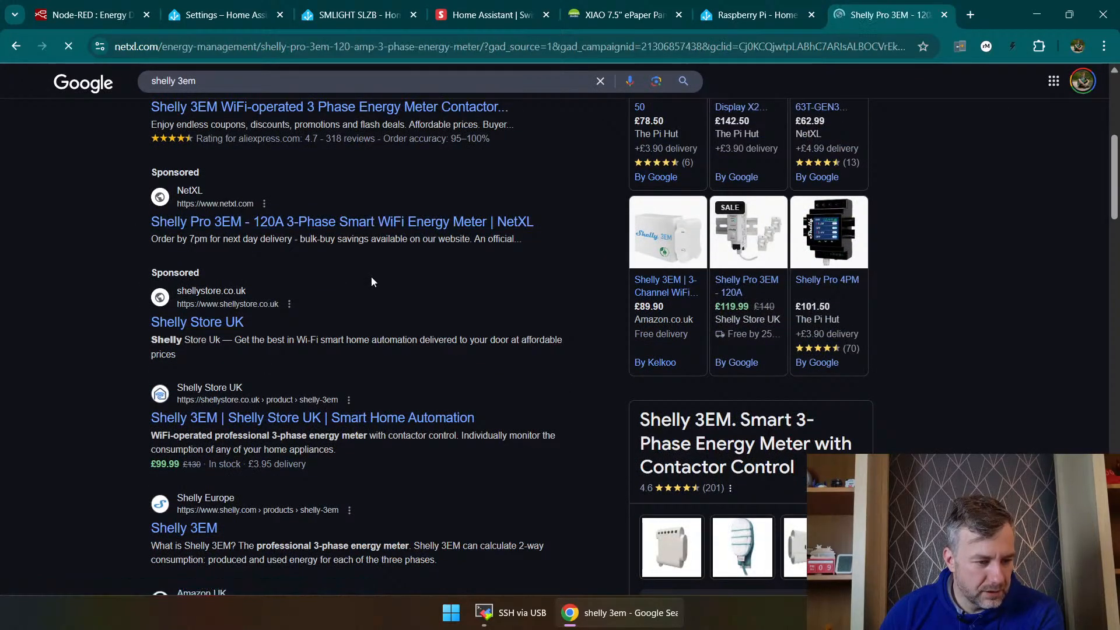
scroll(346, 304, down, 5)
key(alt+Left)
Step: Open the Shelly Store UK product page for the Shelly 3EM, view it, and return to the Node-RED editor
scroll(264, 369, down, 4)
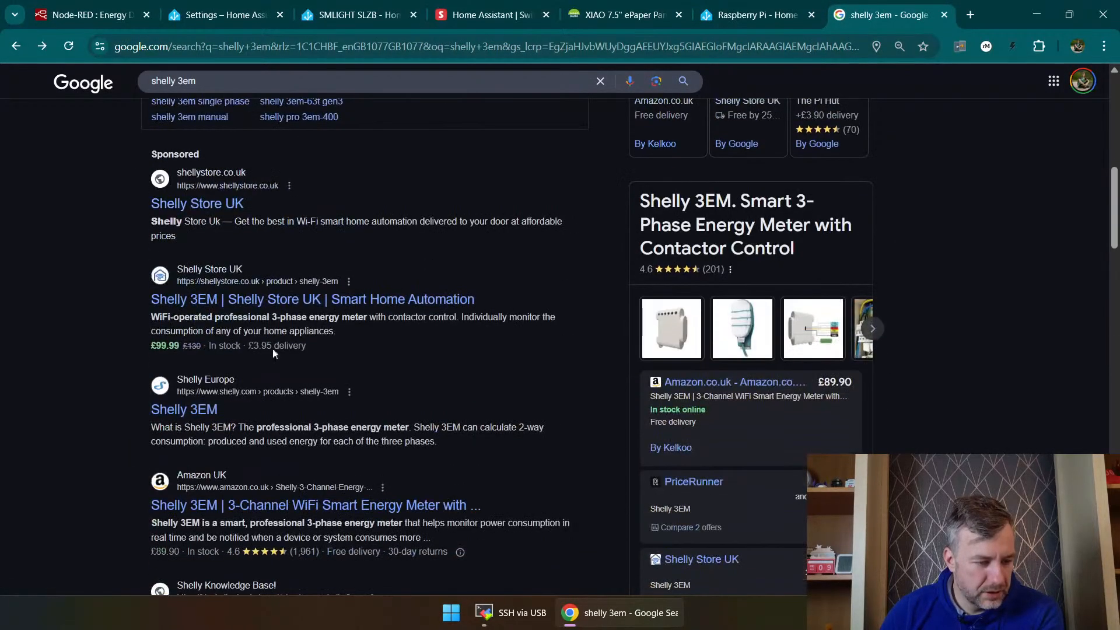
click(274, 299)
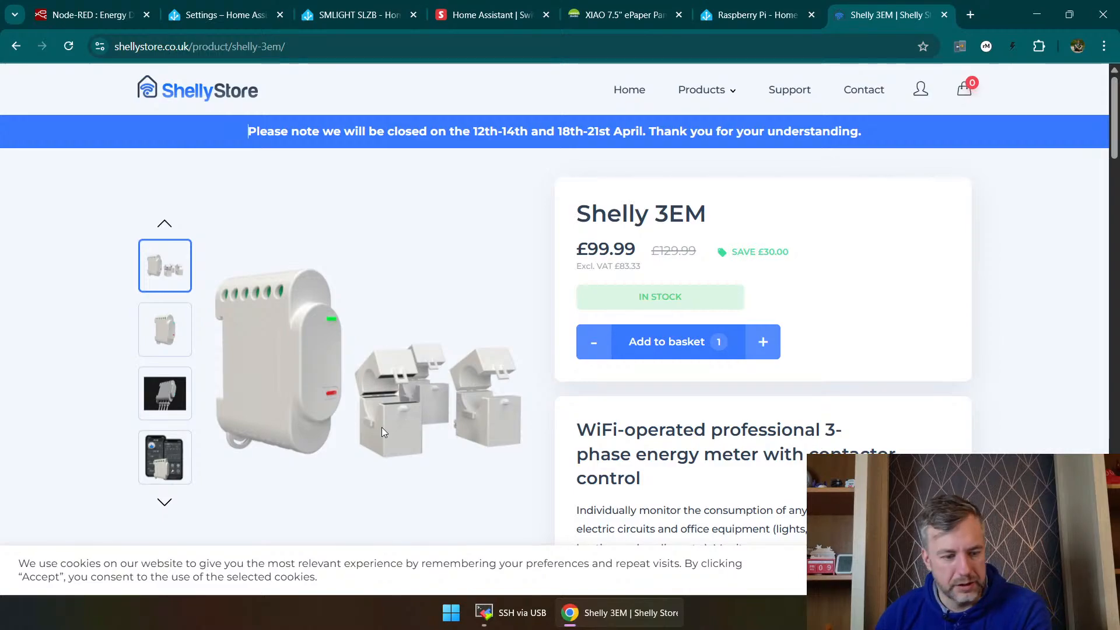
key(ctrl+1)
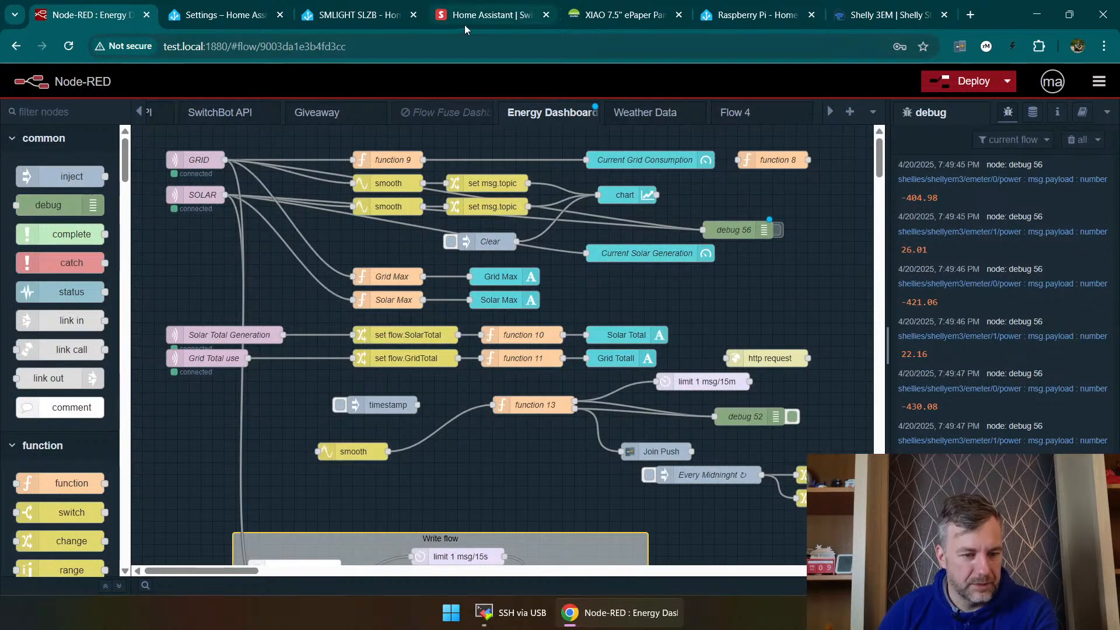
Step: Switch from Node-RED to the Home Assistant Devices page and look through the list of devices
click(359, 15)
click(229, 20)
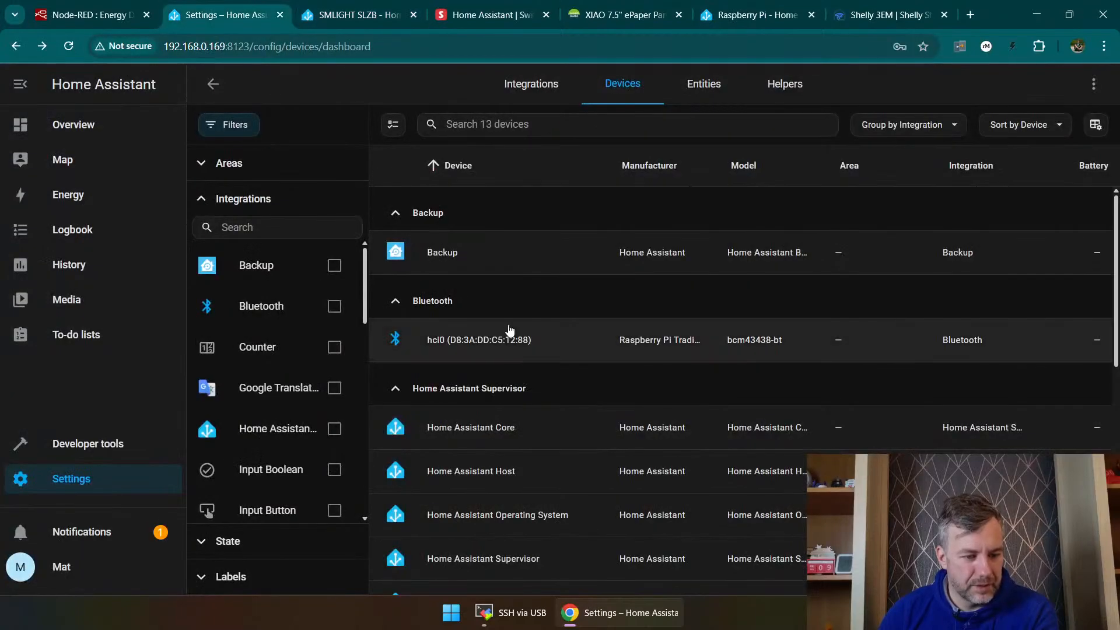
scroll(518, 294, down, 5)
scroll(525, 301, down, 4)
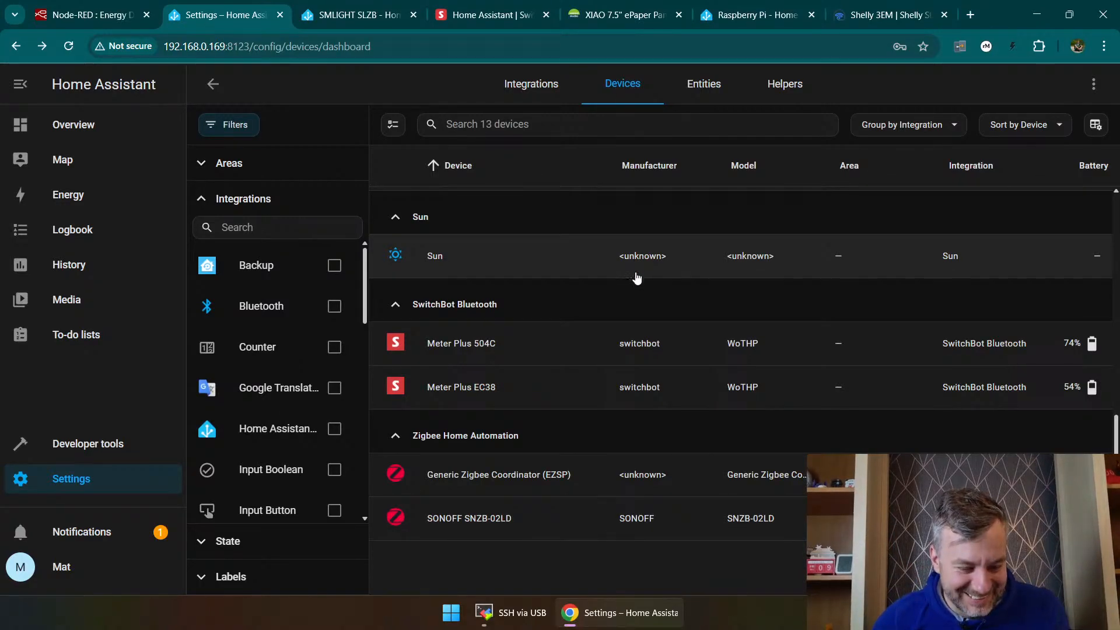
scroll(620, 313, up, 10)
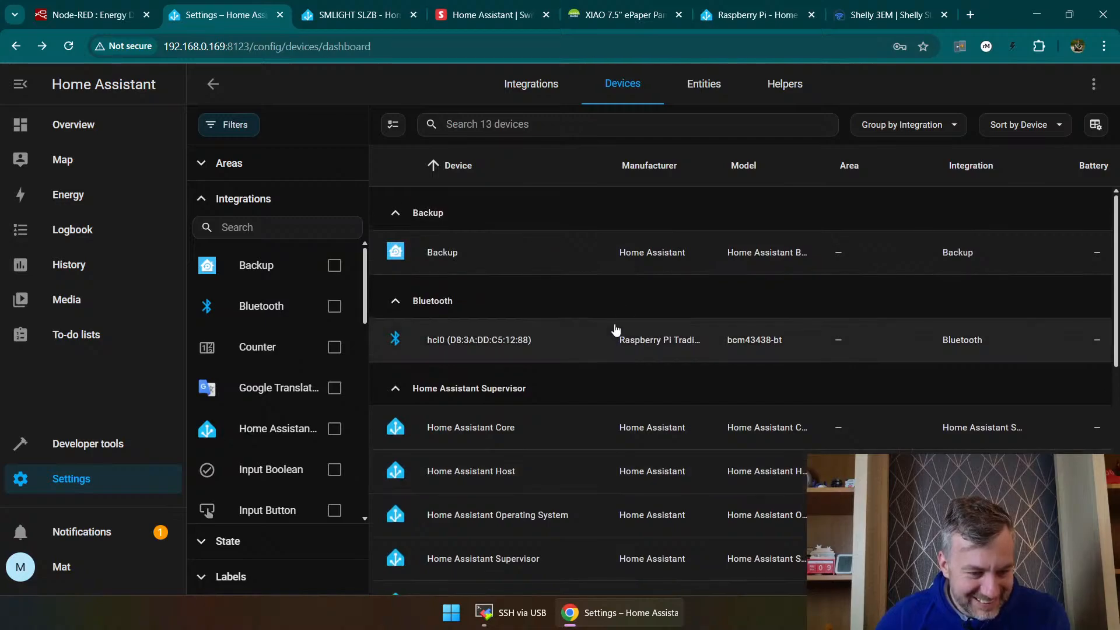
Step: Search the new integrations for "mq" and try to add MQTT Eventstream and the plain MQTT integration
click(1050, 564)
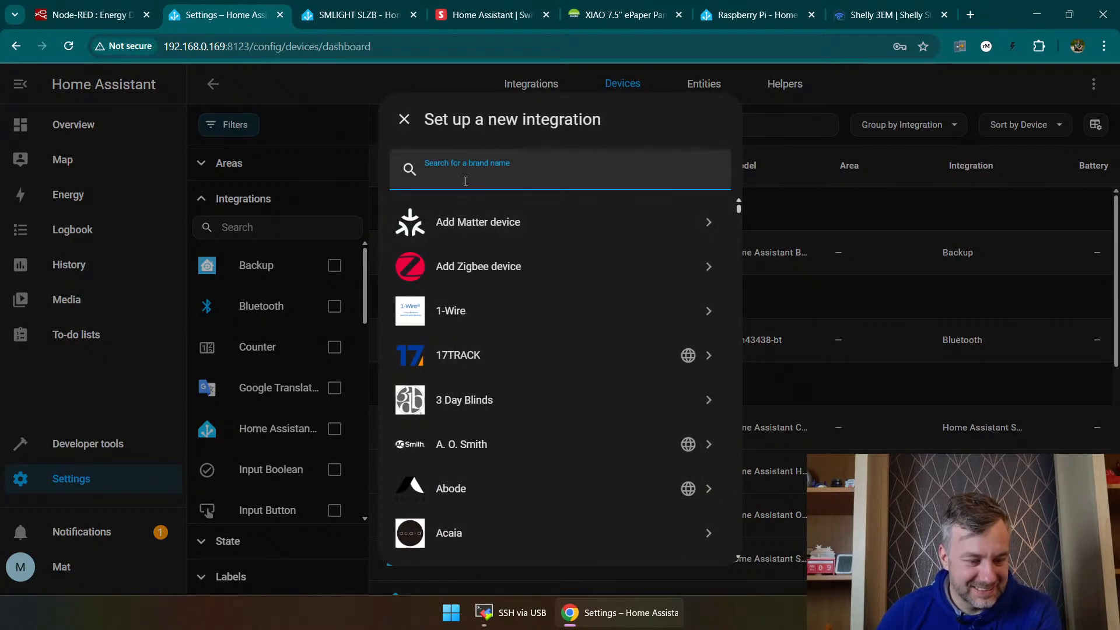
text(mq)
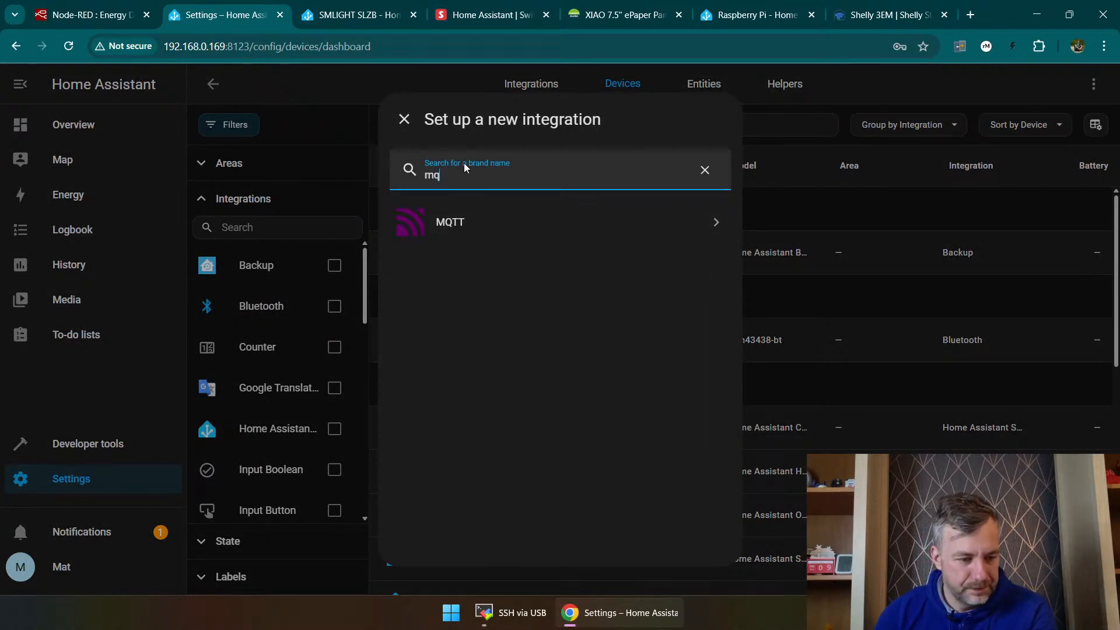
click(489, 230)
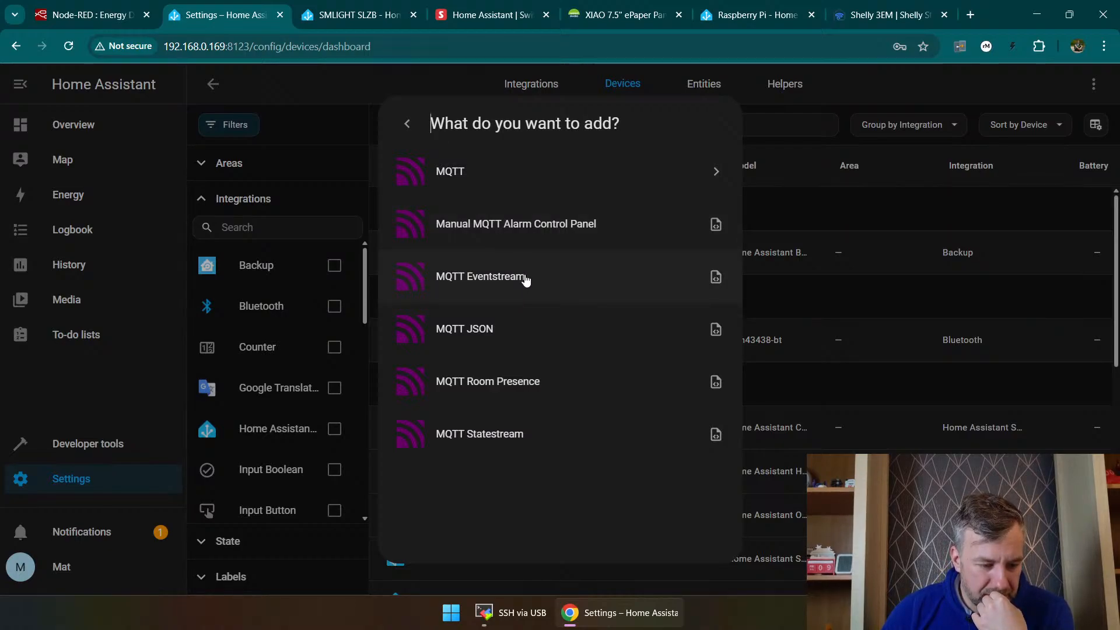
click(526, 278)
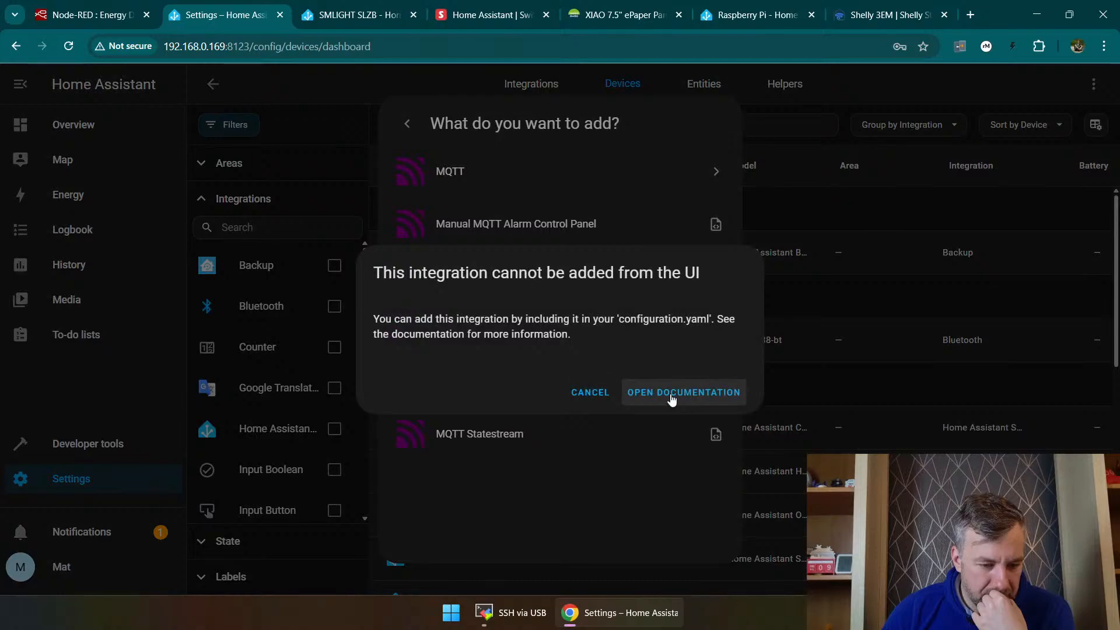
click(574, 400)
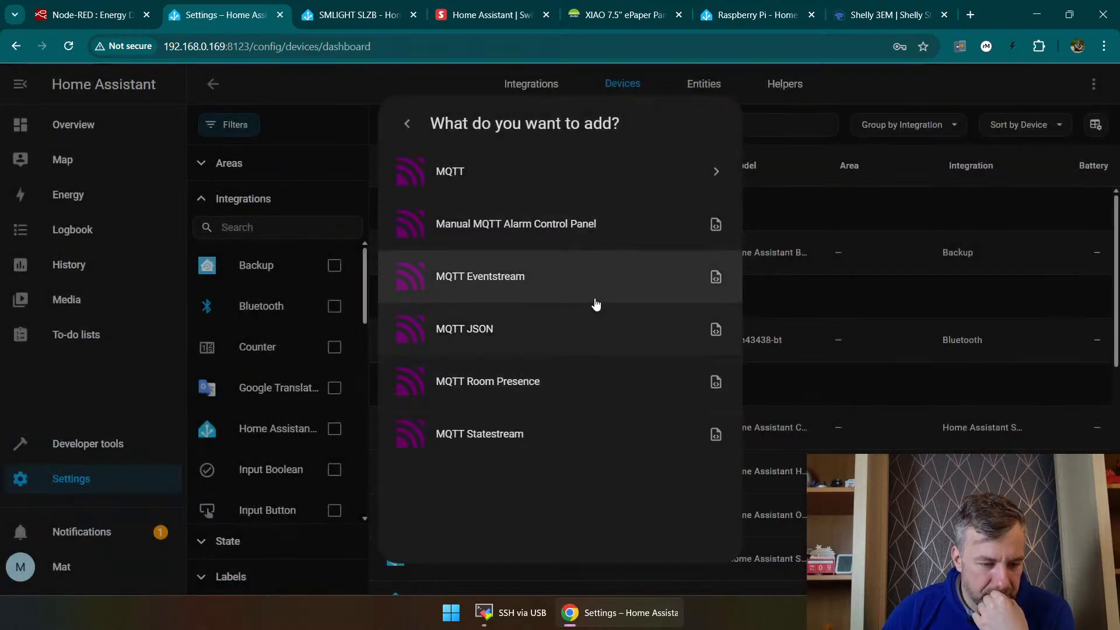
click(537, 167)
click(652, 363)
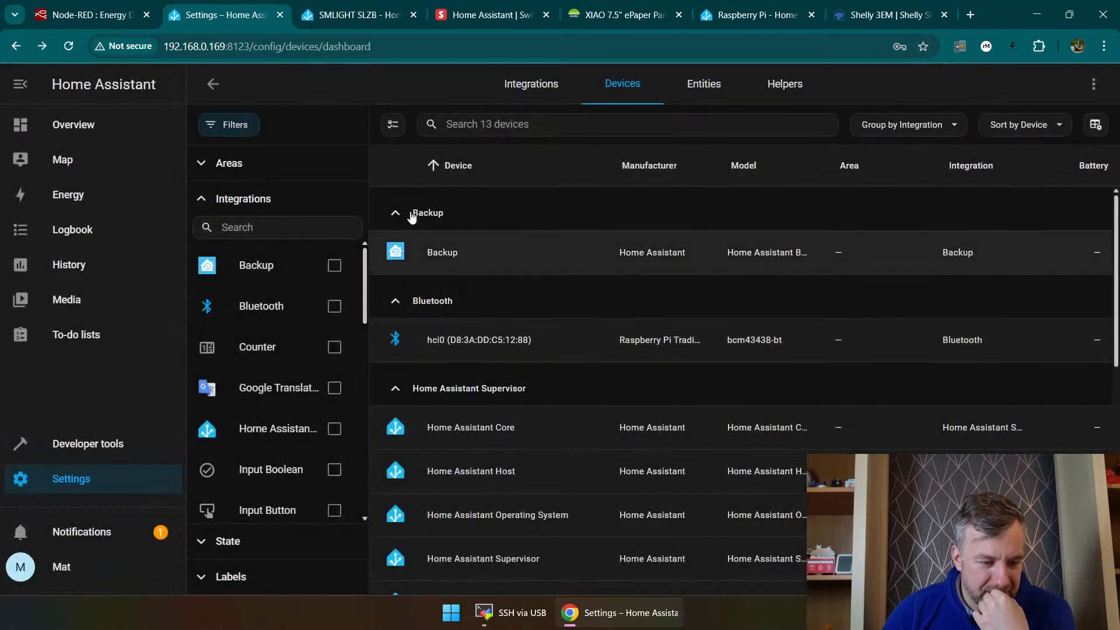
Step: Start setting up the Shelly integration, found by searching the available brands for "Shelly"
click(704, 83)
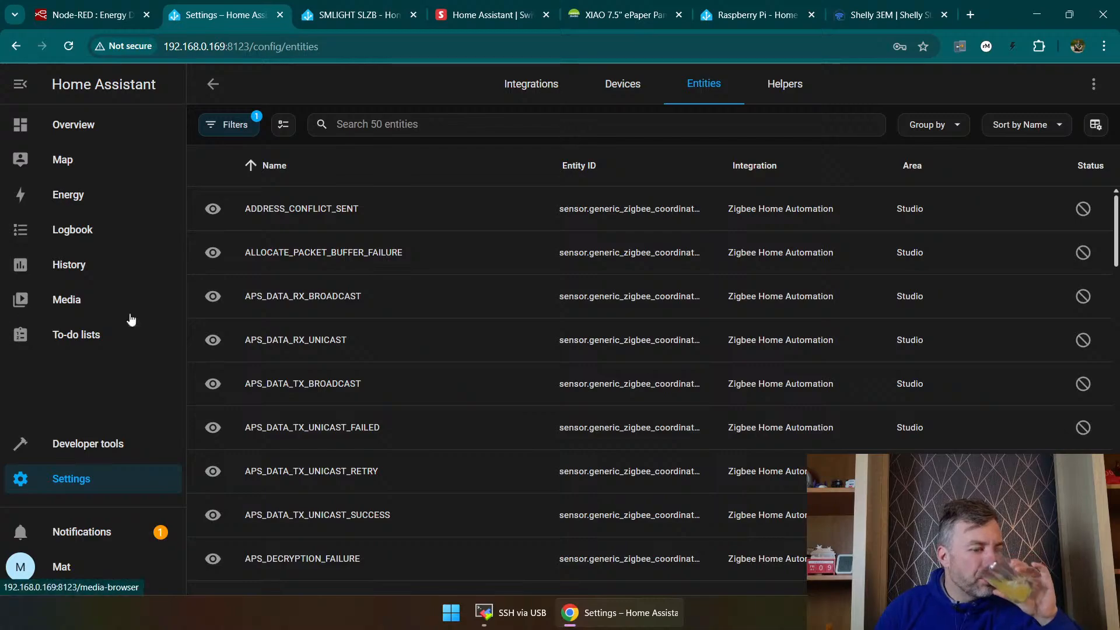
click(555, 96)
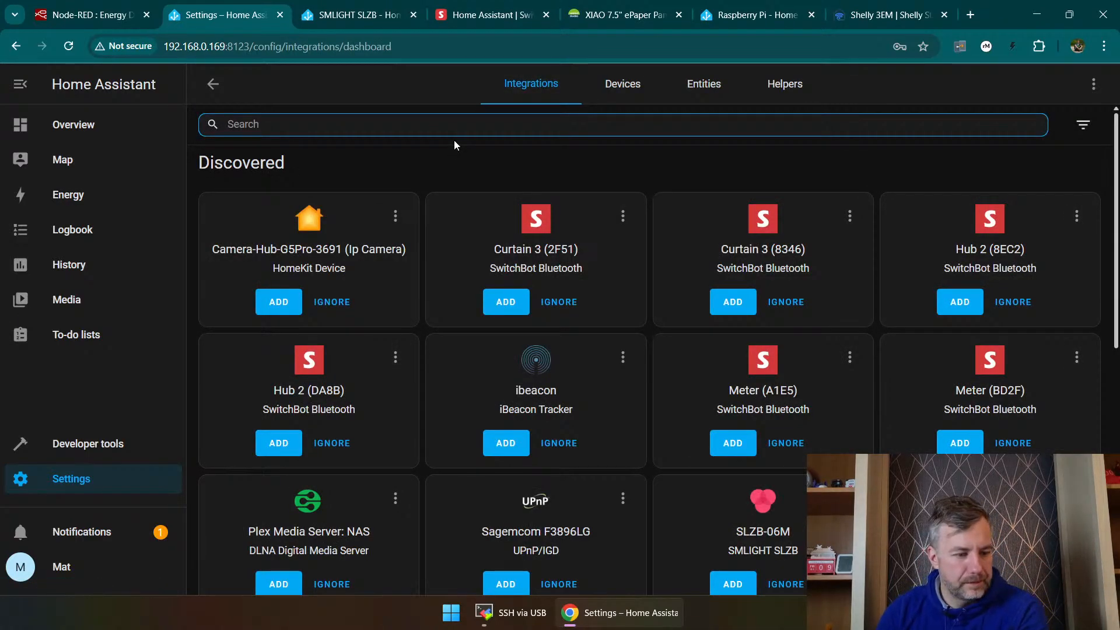
click(1042, 565)
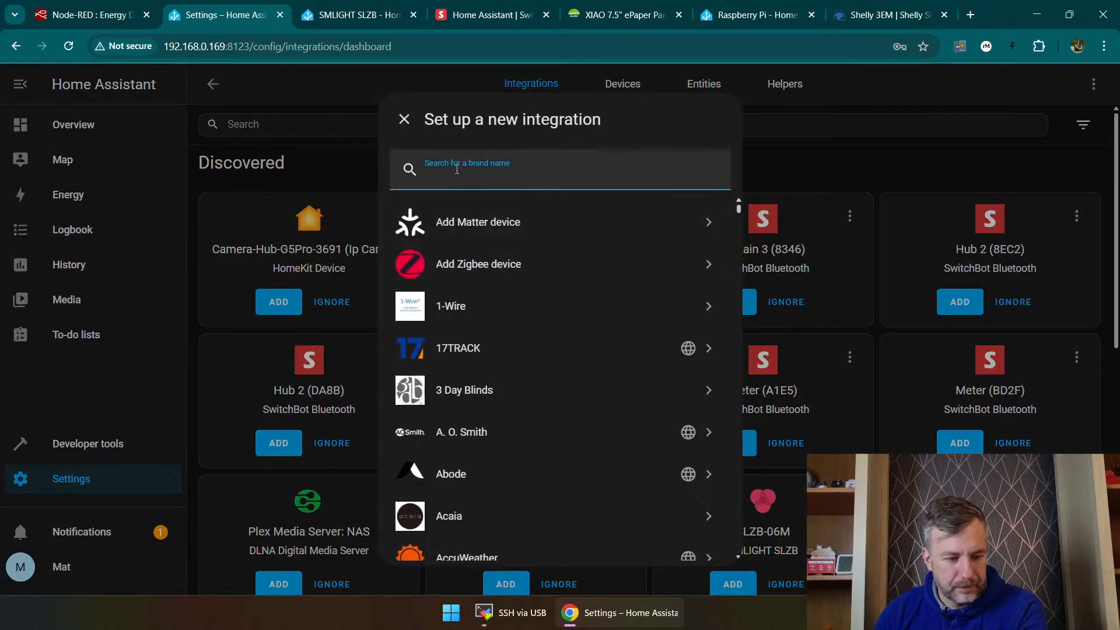
text(Shelly)
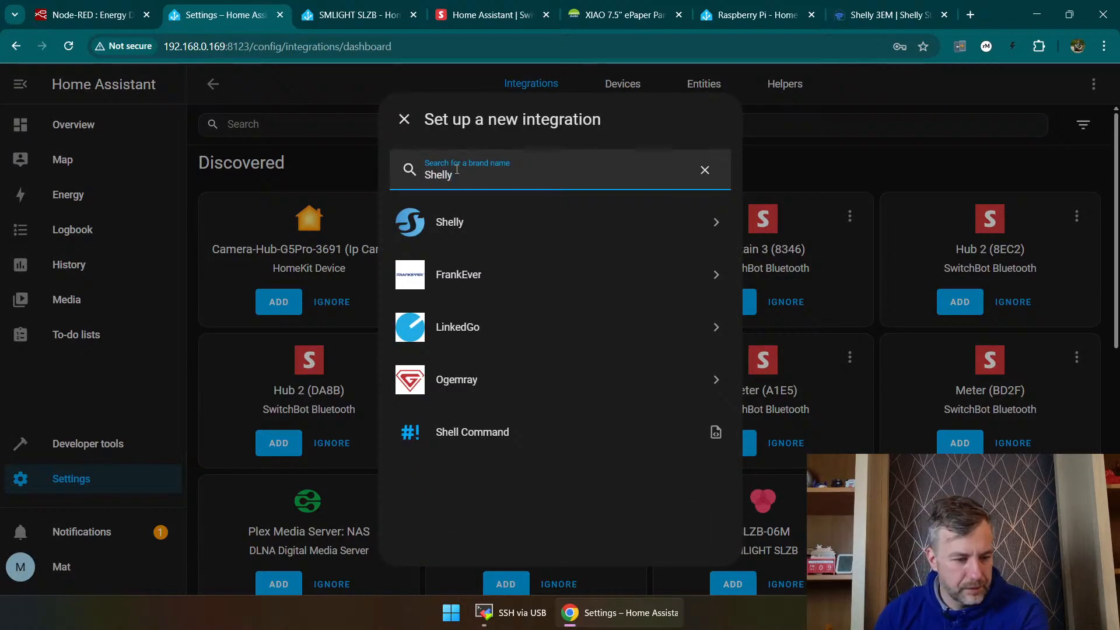
click(470, 227)
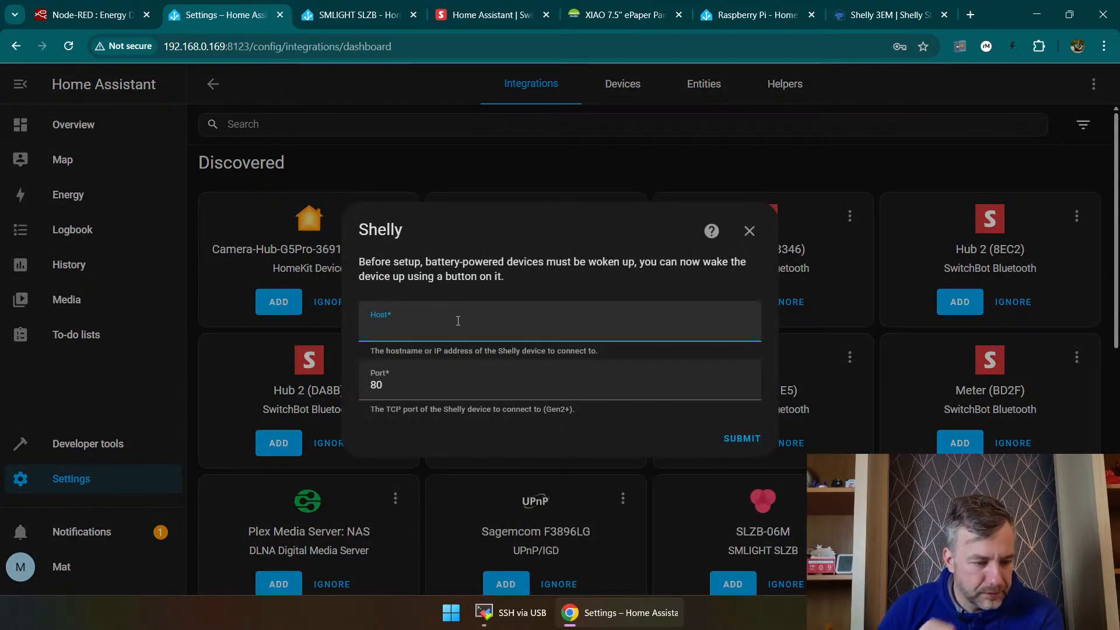
Step: Try to connect the Shelly integration to host 192.168.0.98 on port 80
text(19)
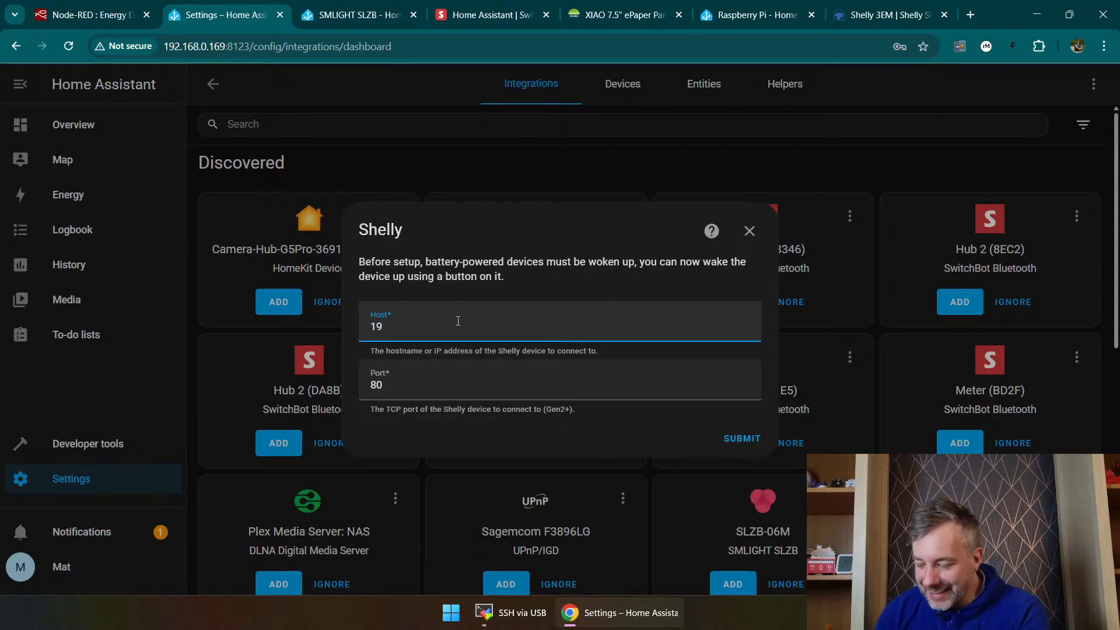
text(2.168)
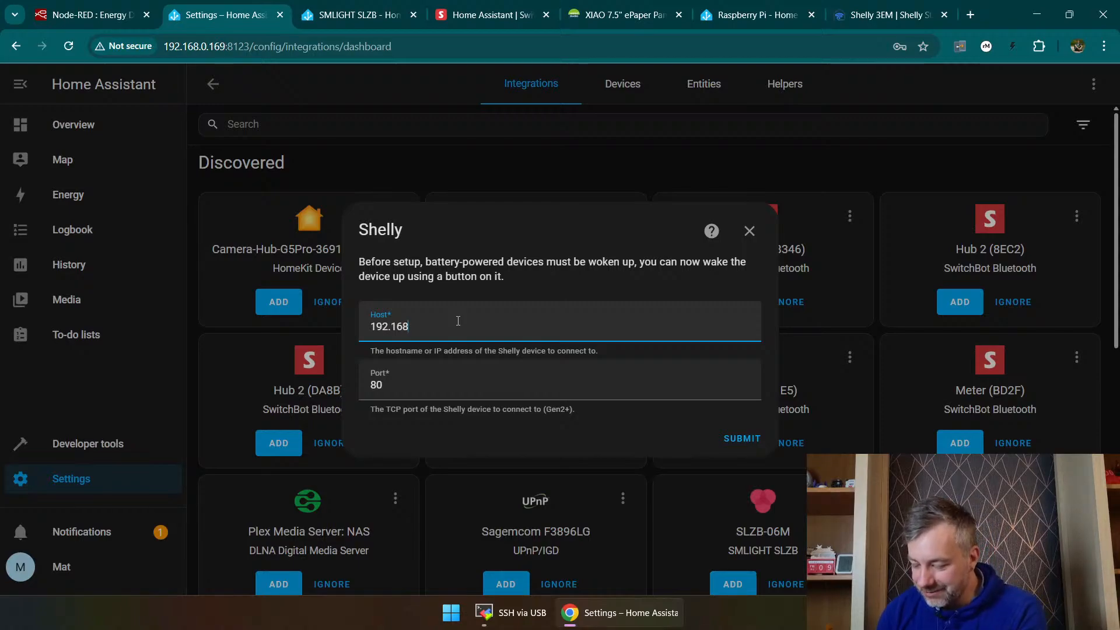
text(.0.)
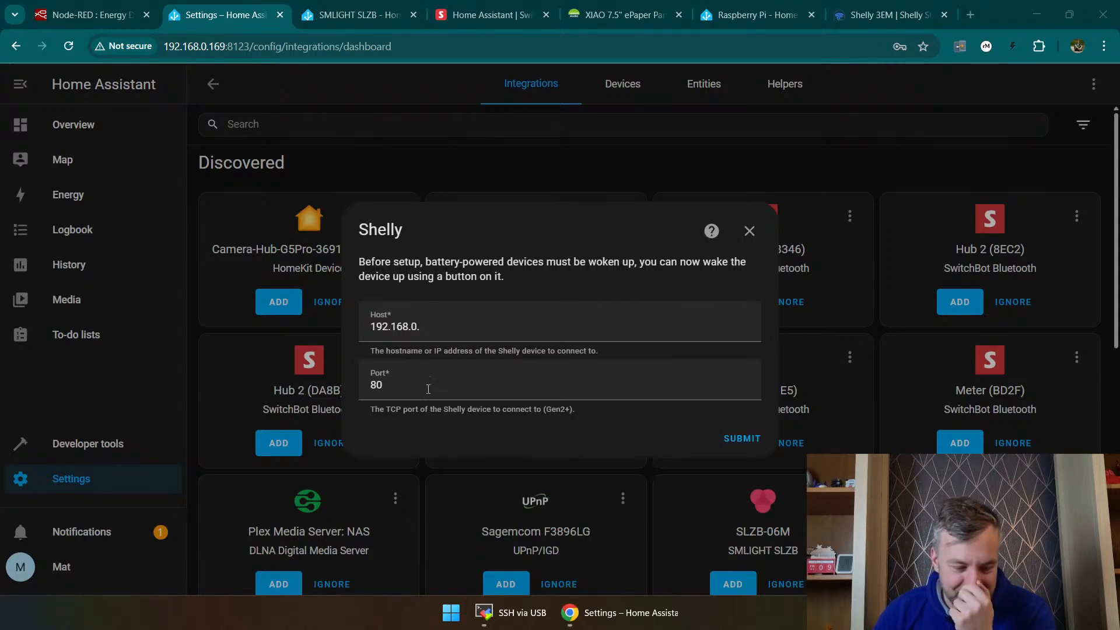
click(456, 331)
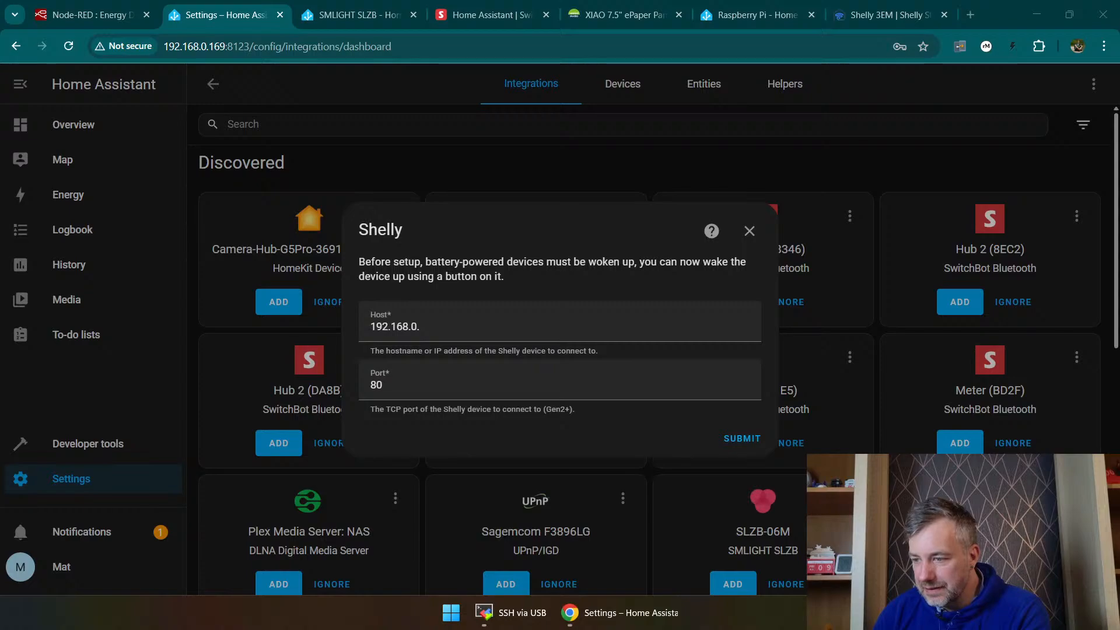
click(523, 325)
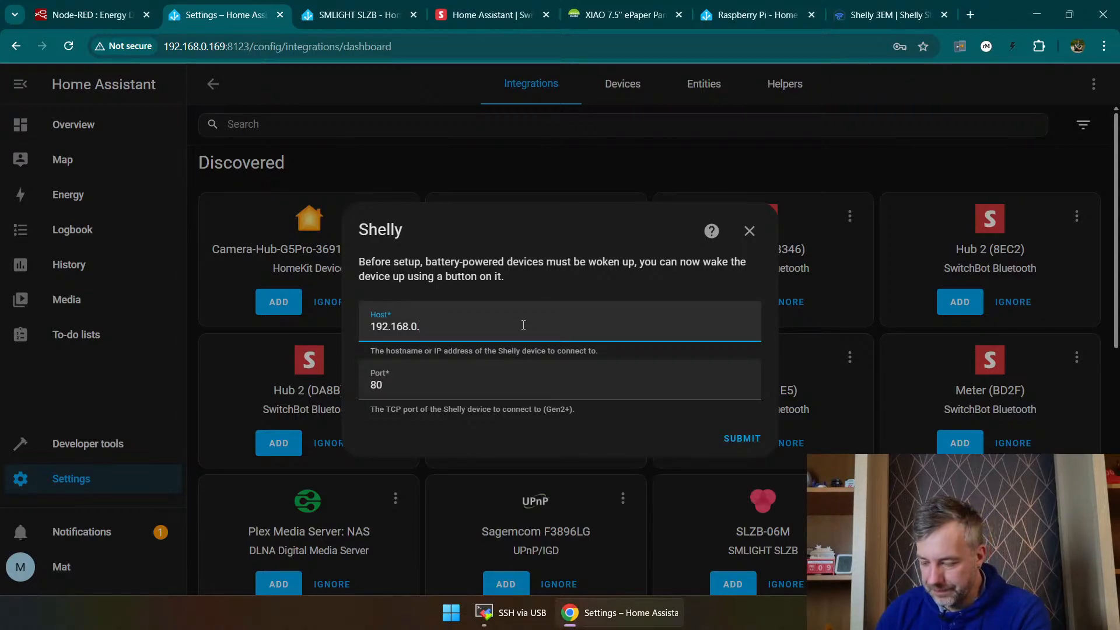
text(98)
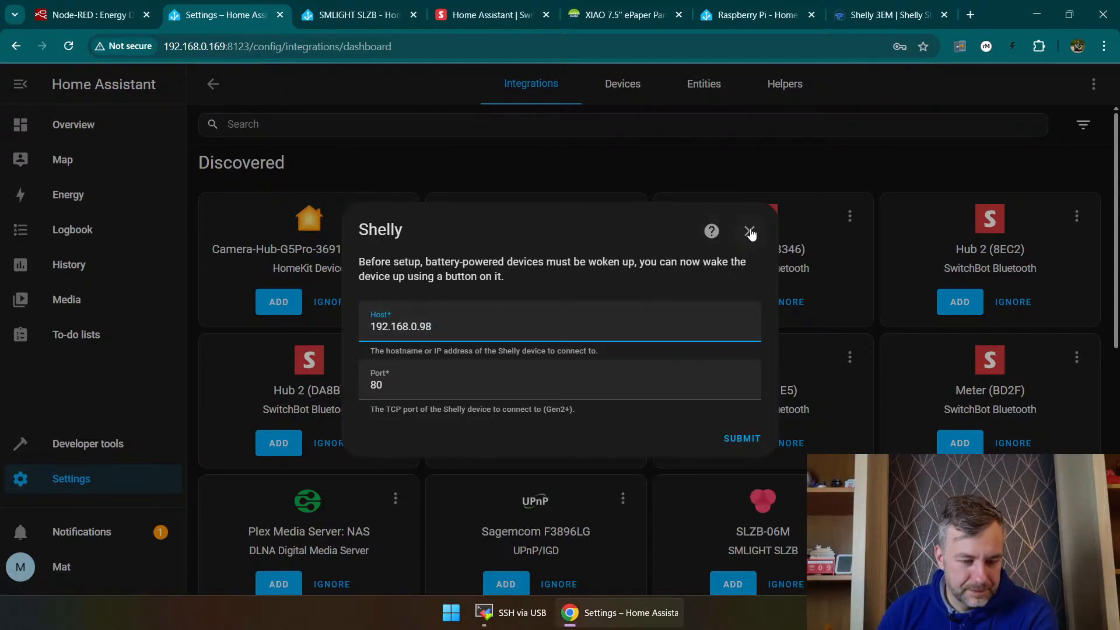
click(725, 439)
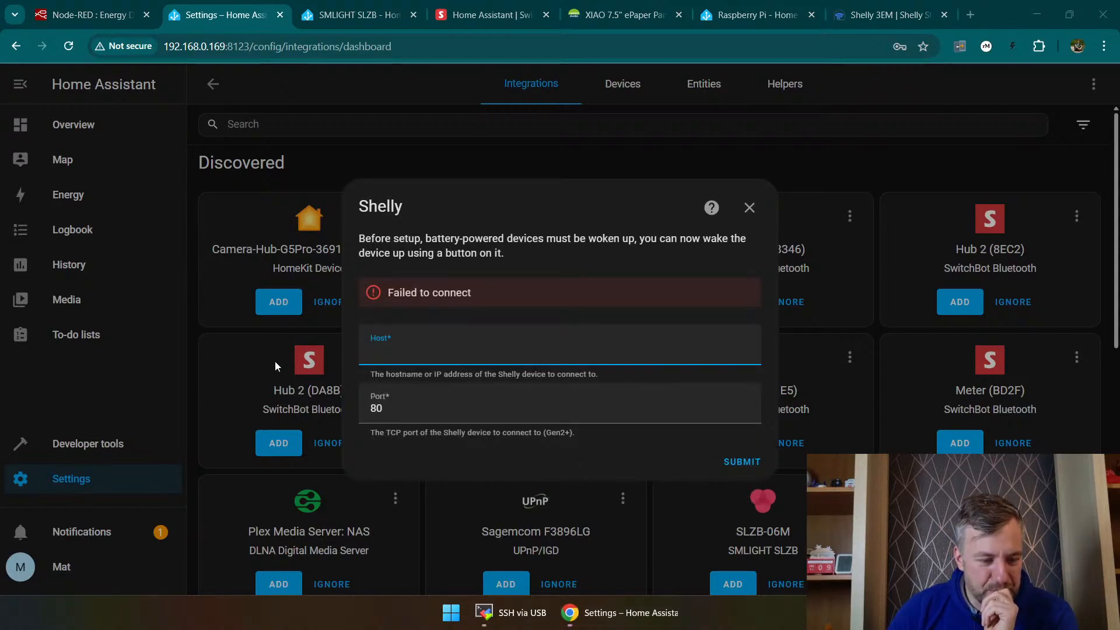
click(443, 346)
click(462, 391)
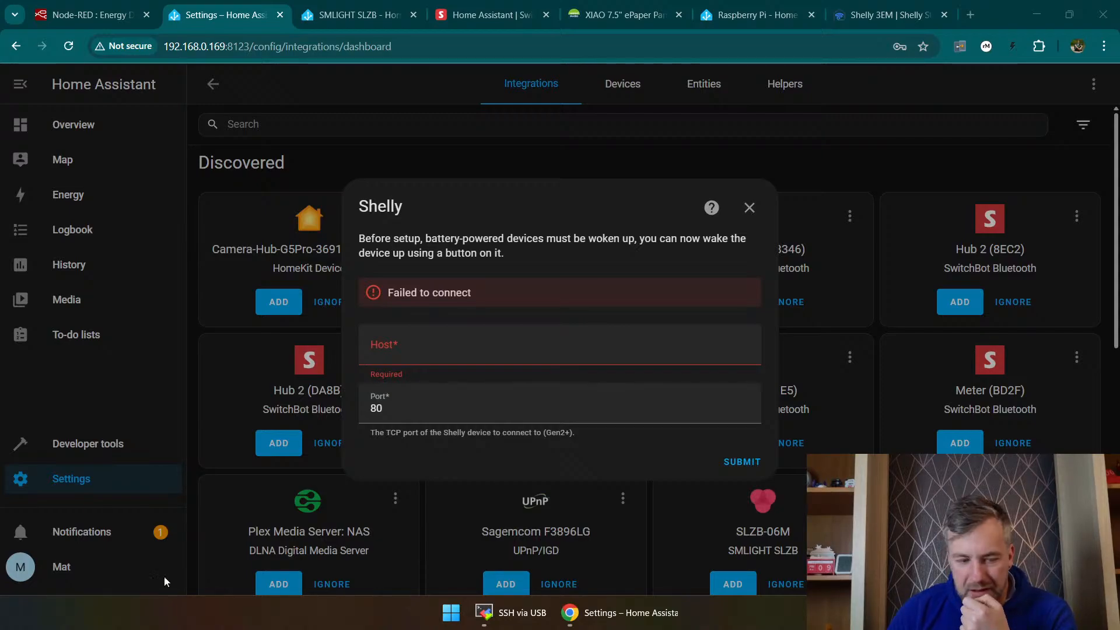
Step: Open the Shelly 3EM's own web interface at 192.168.0.98 in a new browser tab
click(971, 15)
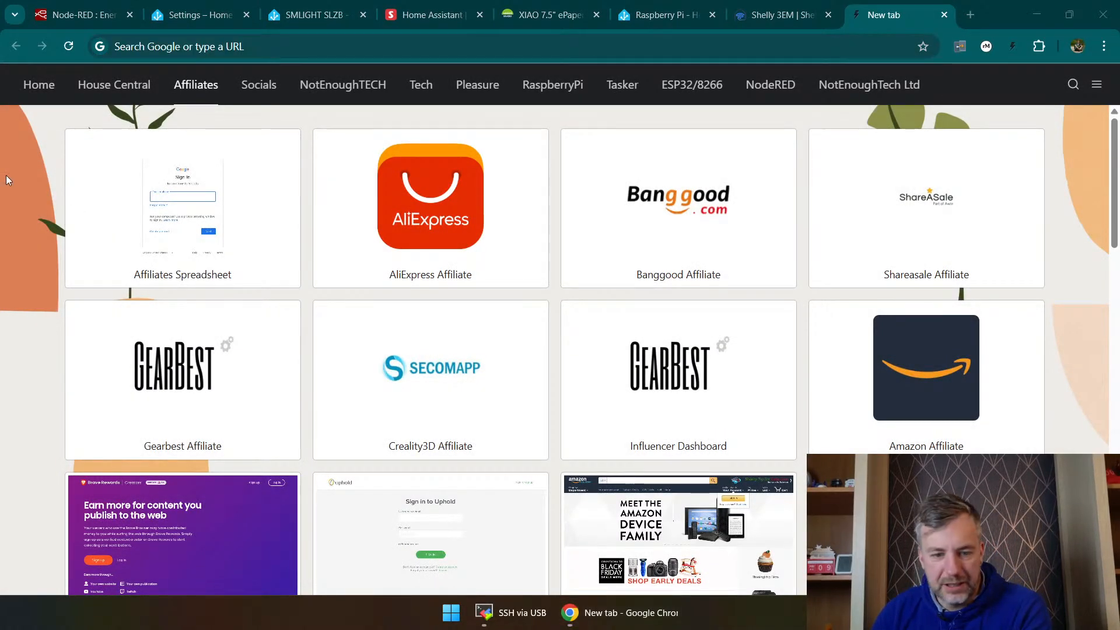
click(325, 51)
text(192.168.0.98)
key(Return)
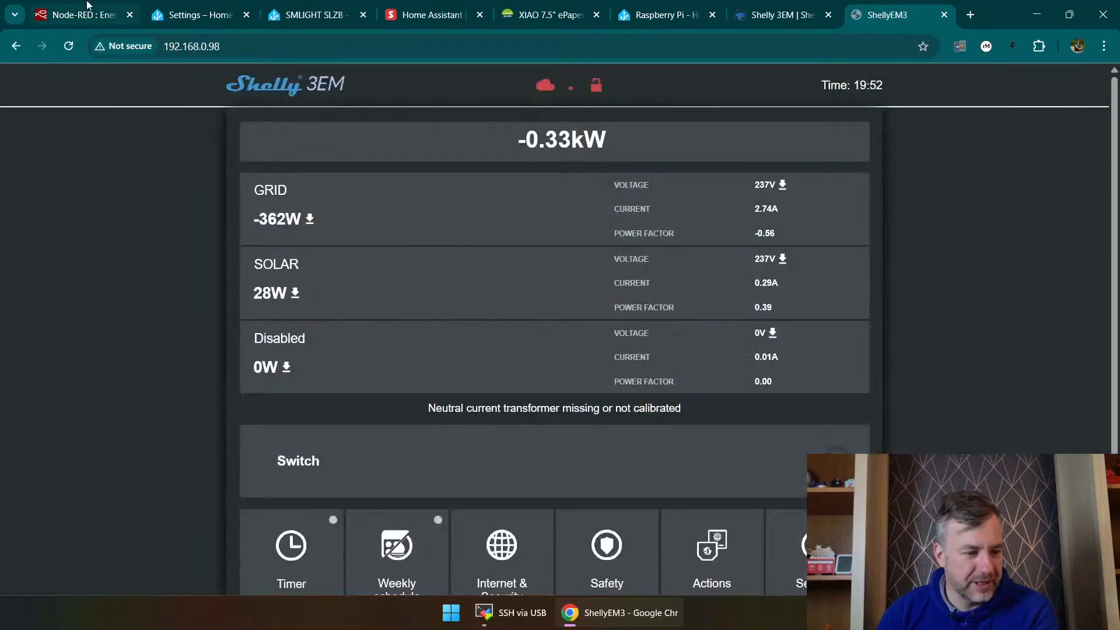
Step: Expand the Shelly 3EM's advanced developer settings under Internet & Security and review its CoIoT and MQTT configuration
scroll(587, 167, down, 2)
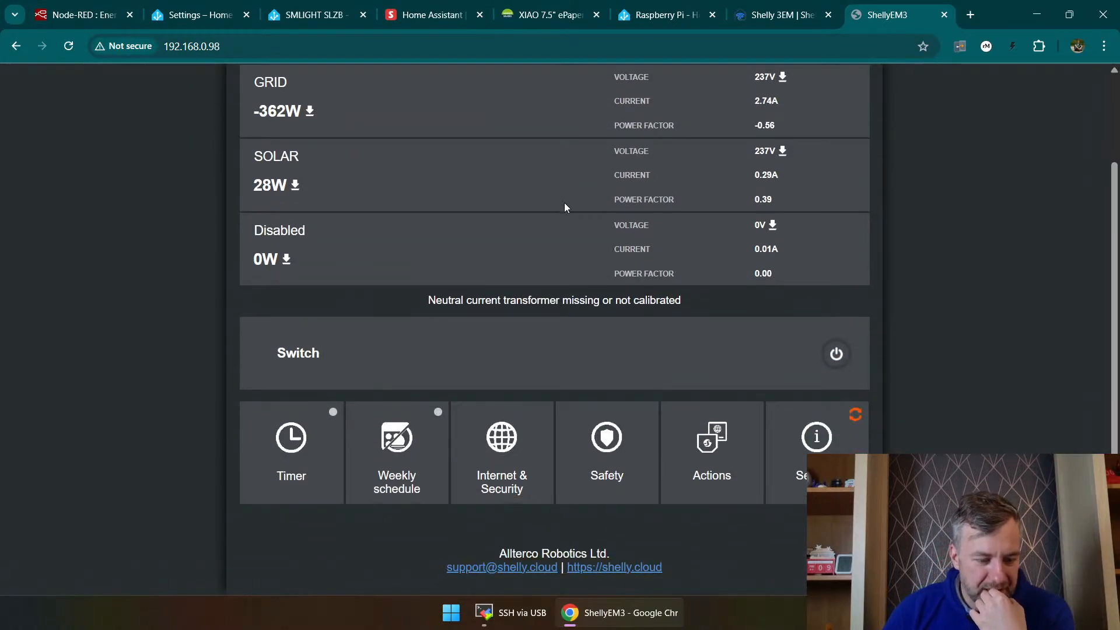
click(484, 466)
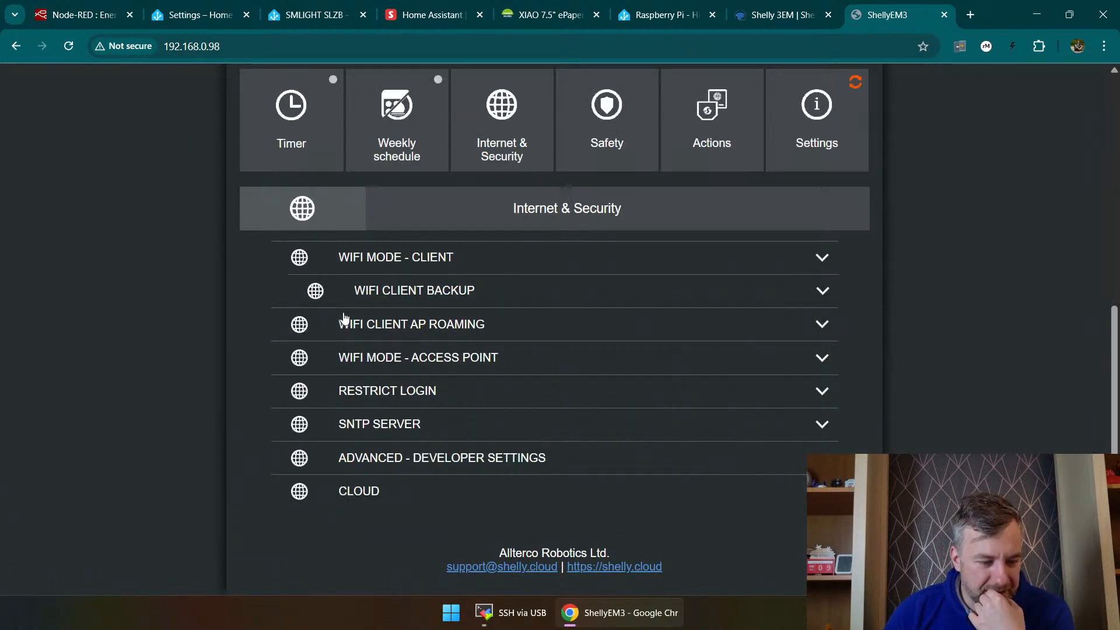
click(401, 459)
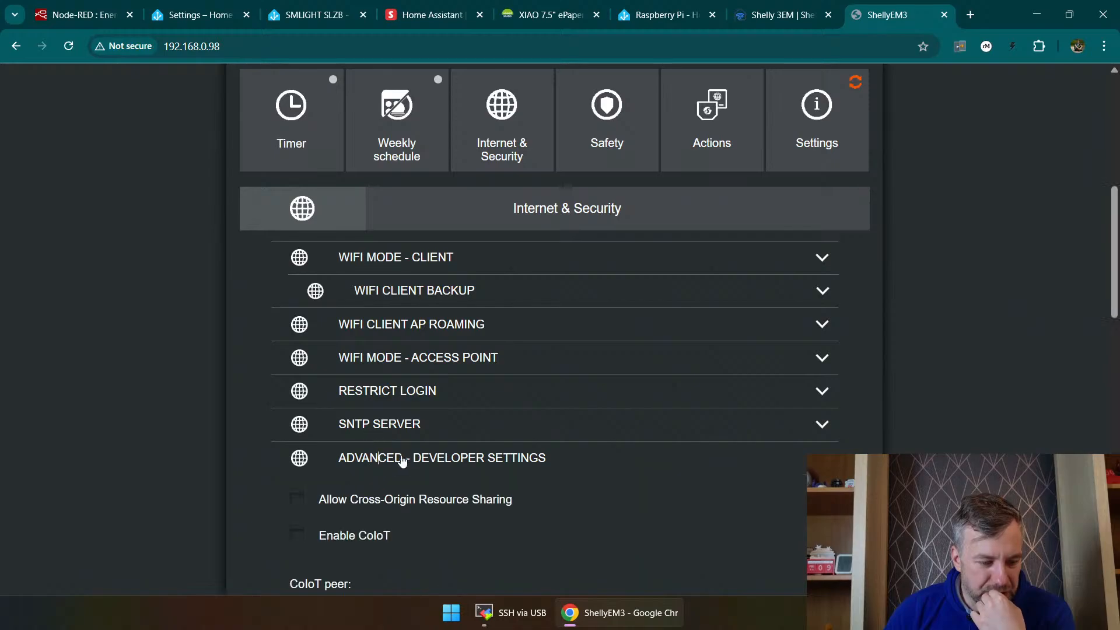
scroll(400, 460, down, 5)
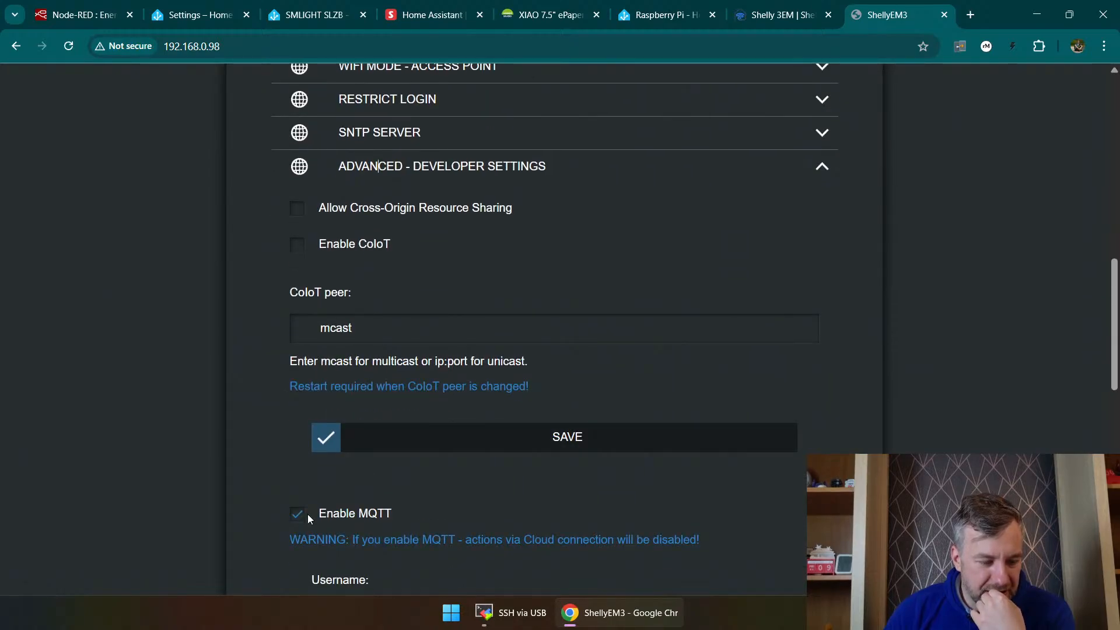
scroll(307, 514, down, 10)
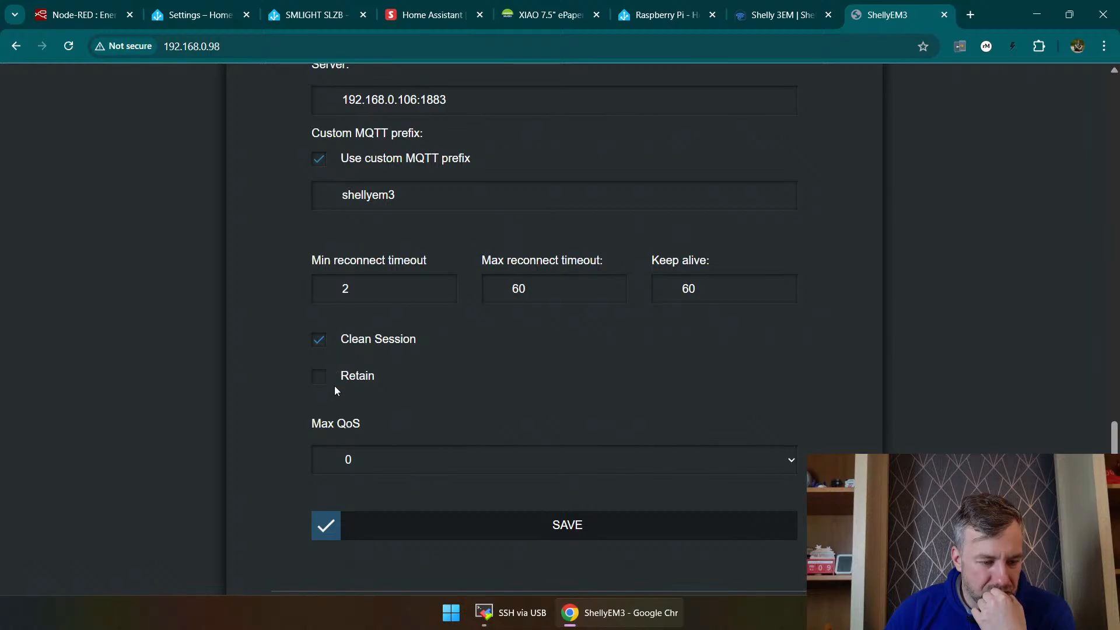
scroll(461, 423, up, 1)
scroll(499, 417, down, 3)
Step: Enable the Shelly 3EM's cloud connection and check over its developer settings and power readings
click(619, 490)
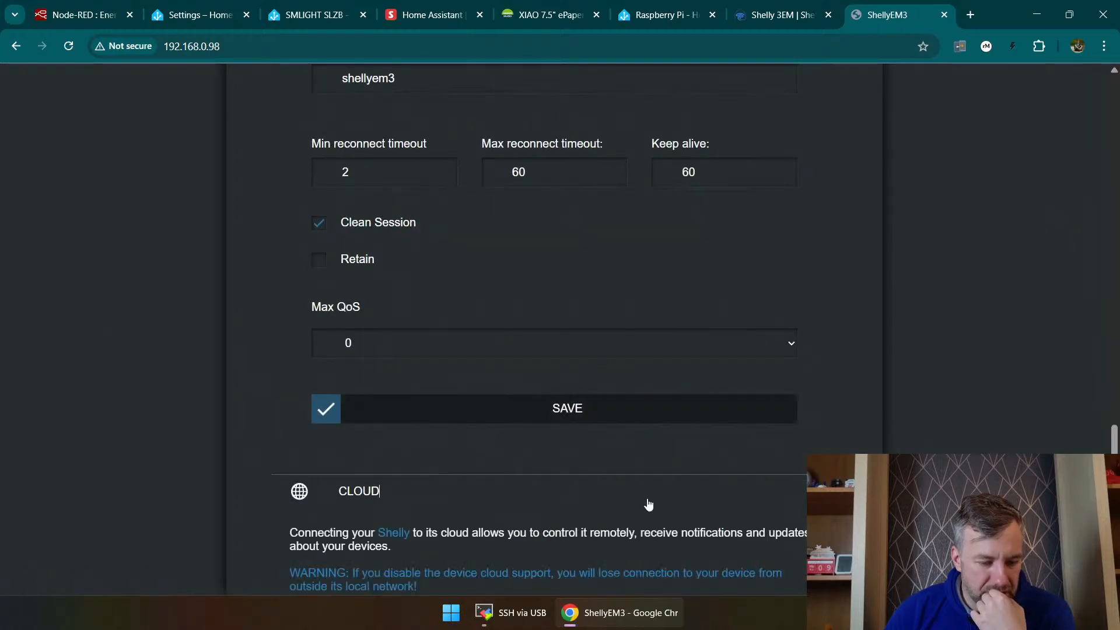
scroll(584, 490, down, 2)
scroll(516, 480, down, 1)
click(513, 477)
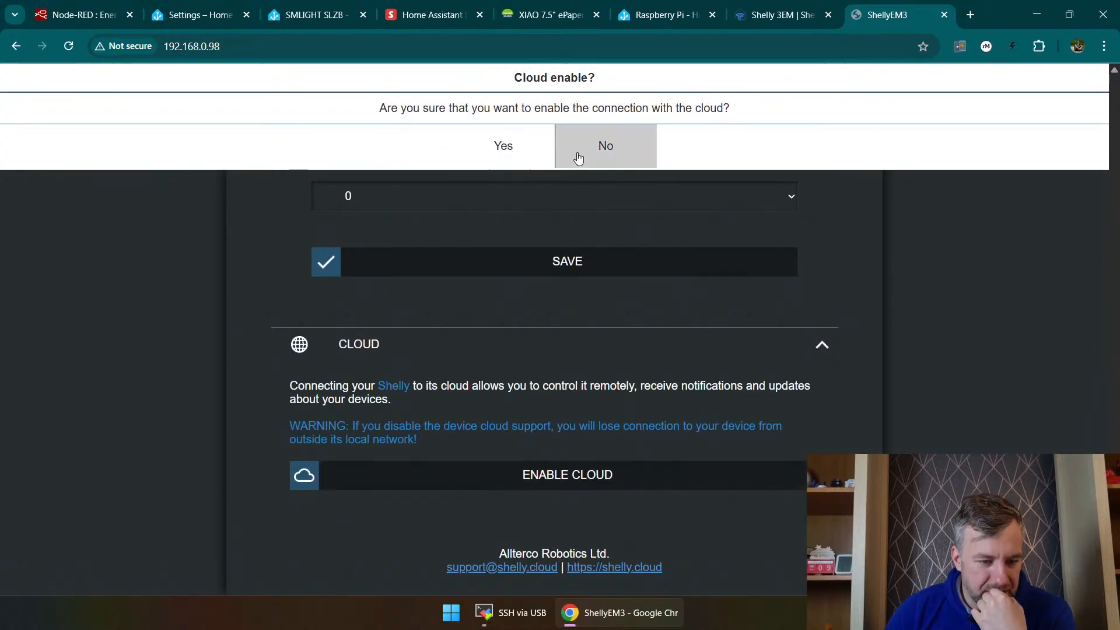
click(499, 154)
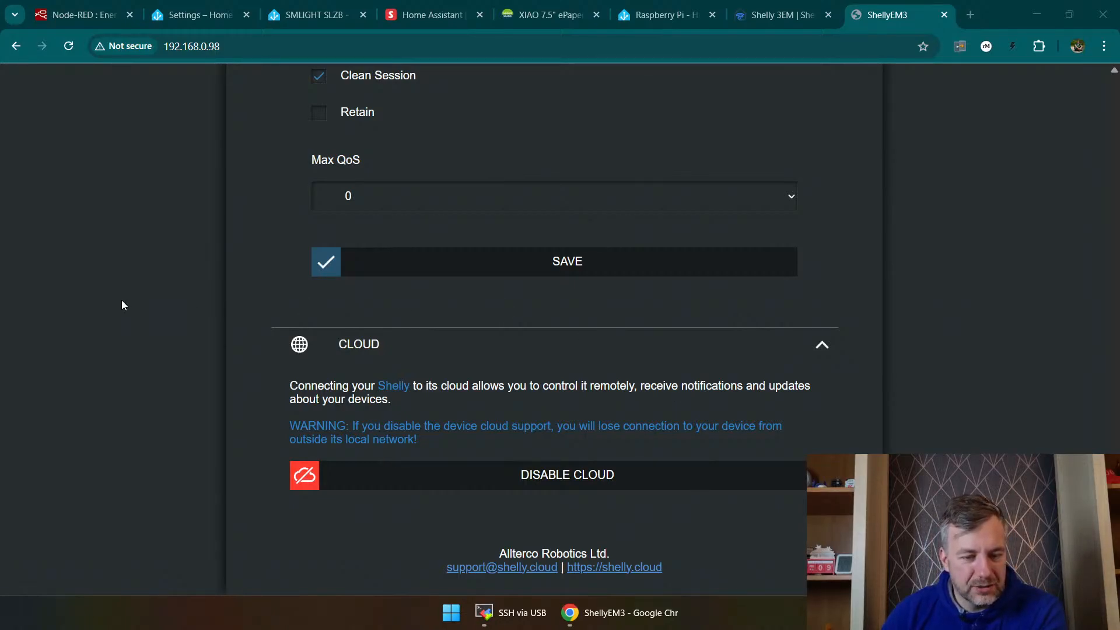
scroll(214, 345, up, 10)
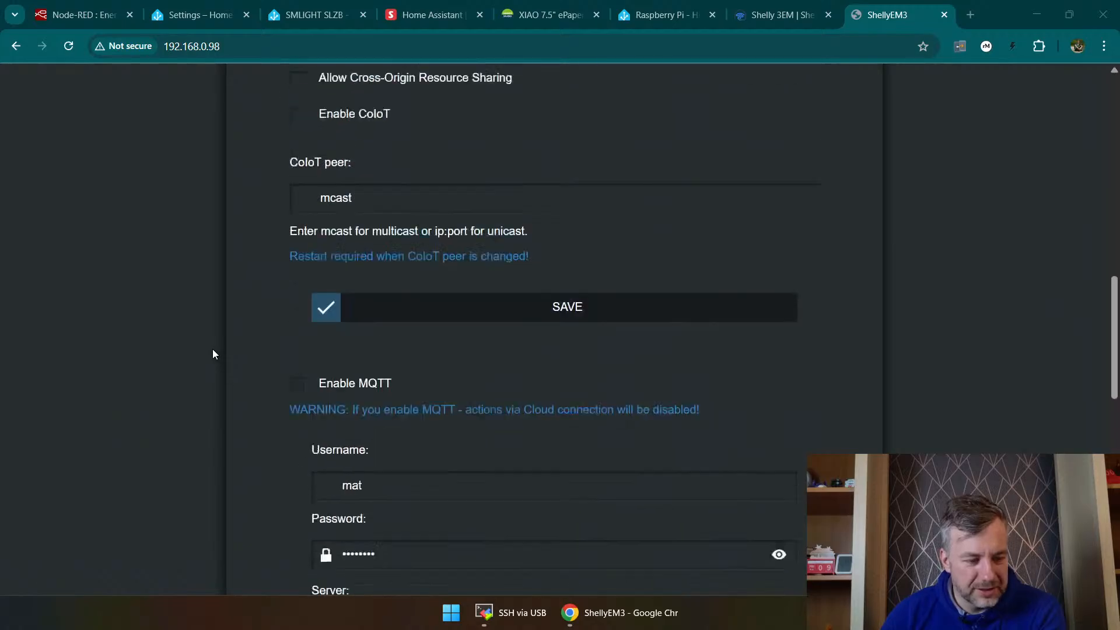
scroll(212, 354, up, 15)
scroll(201, 353, down, 5)
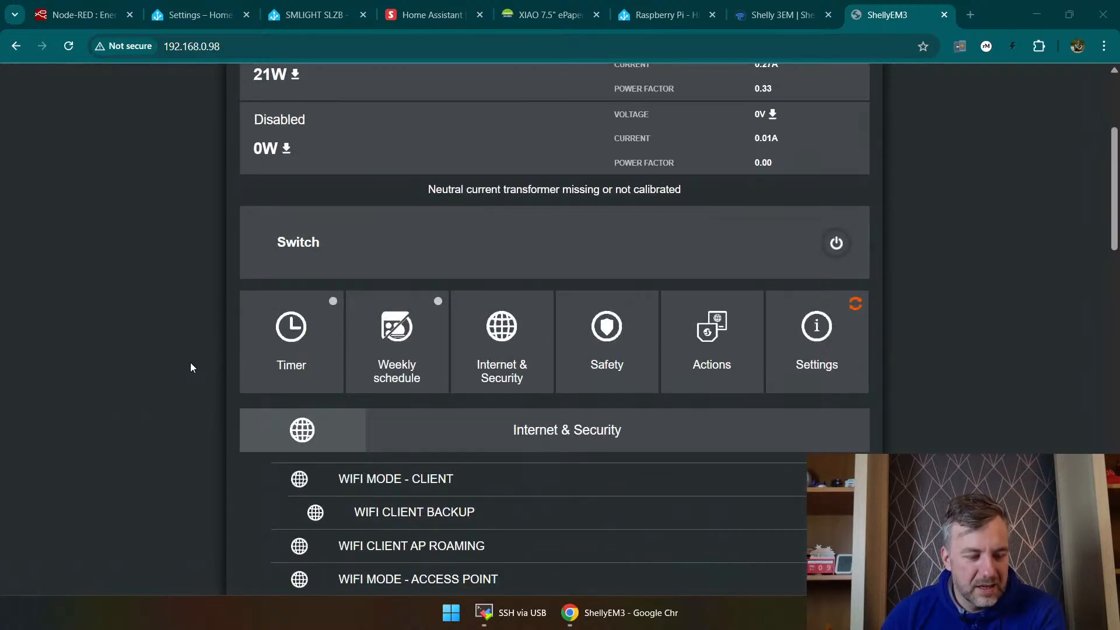
scroll(191, 368, up, 3)
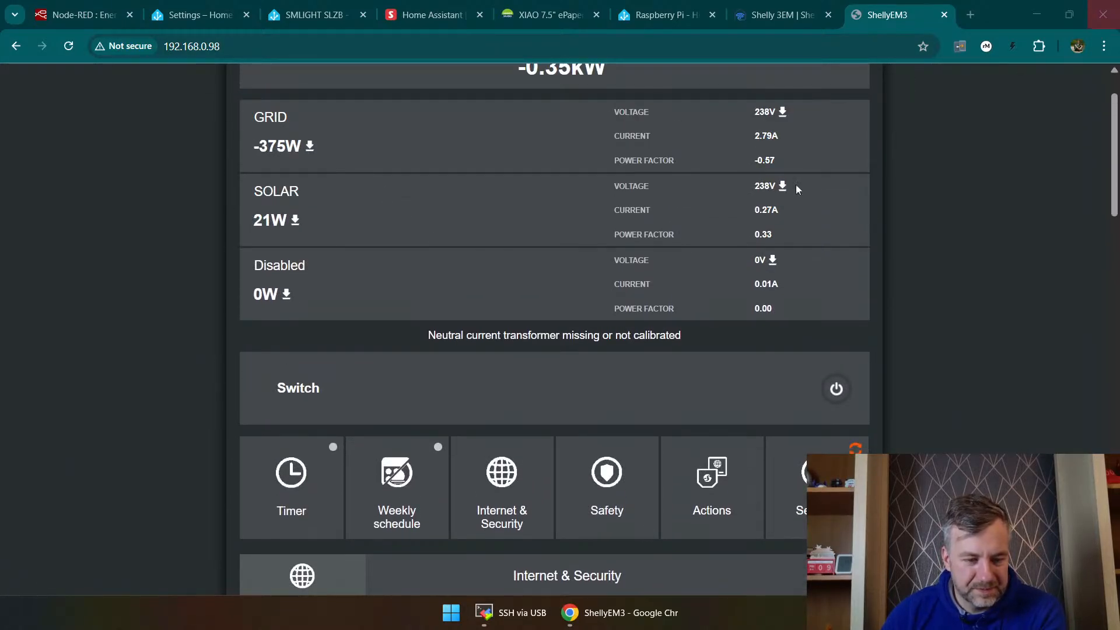
Step: Check the cloud connection and login protection status indicators at the head of the Shelly 3EM page
scroll(675, 348, up, 2)
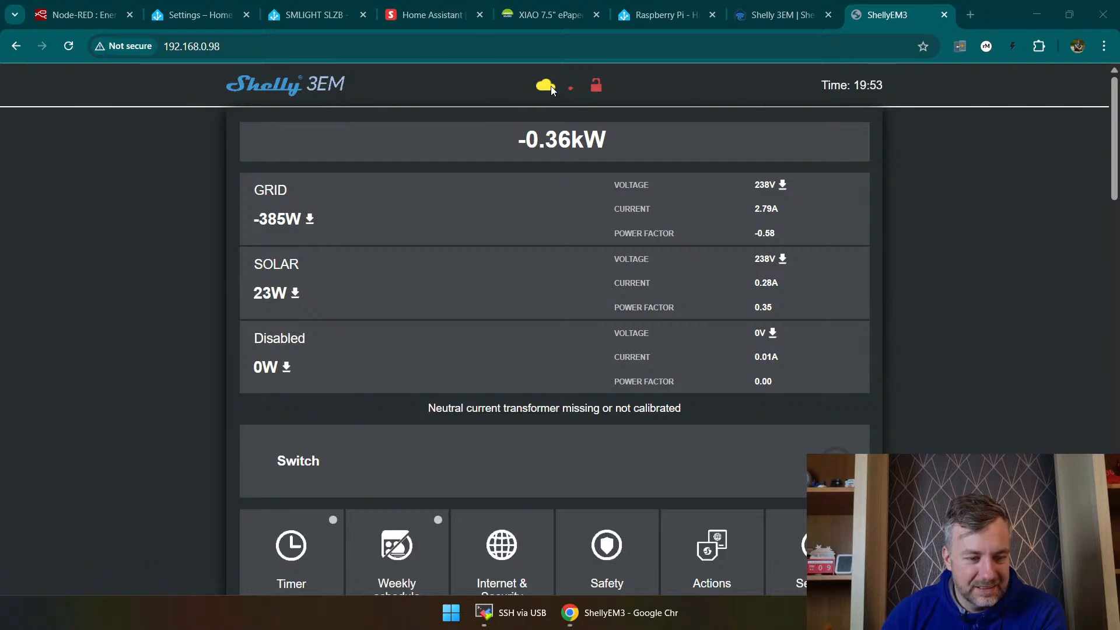
mouse_move(551, 86)
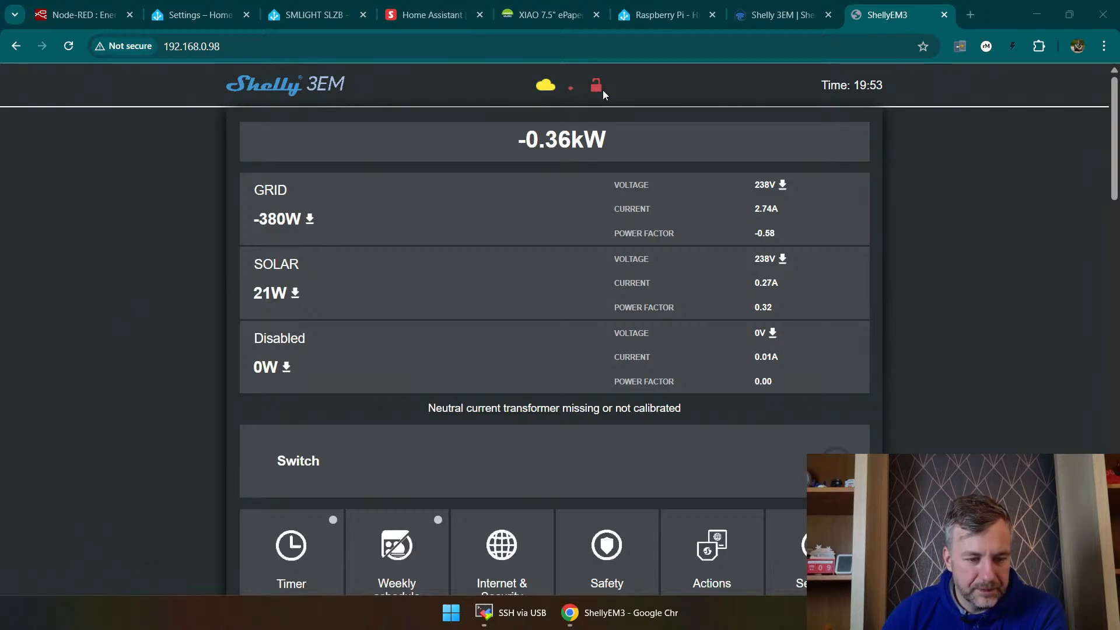
click(997, 258)
Step: Close the Shelly store, Raspberry Pi installation, XIAO ePaper, Home Assistant SwitchBot and SMLIGHT SLZB browser tabs
click(749, 16)
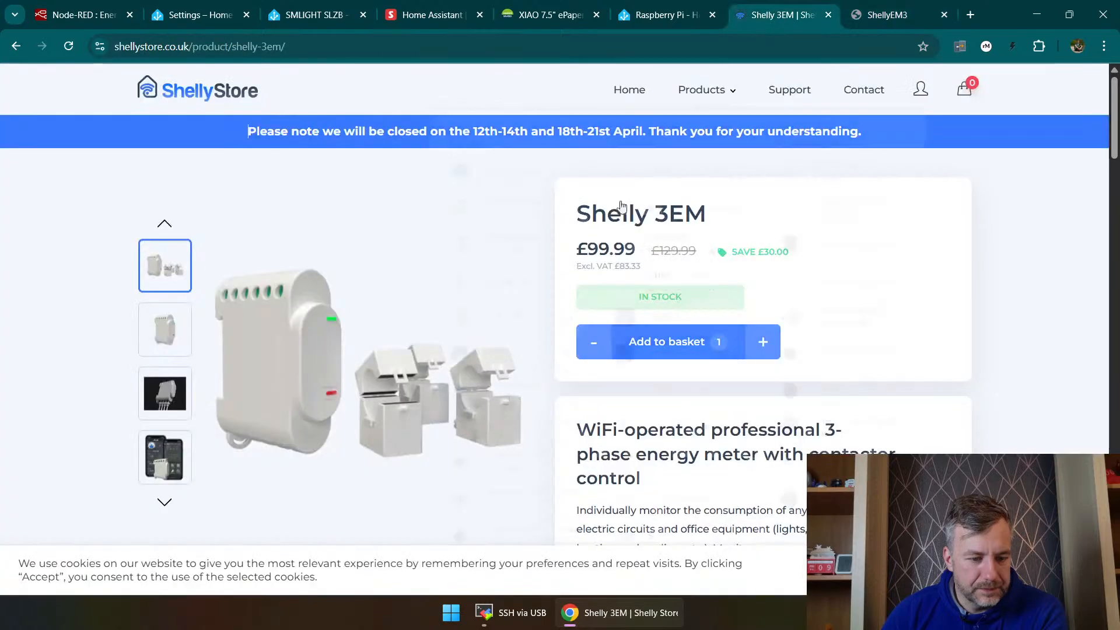
click(828, 14)
click(706, 17)
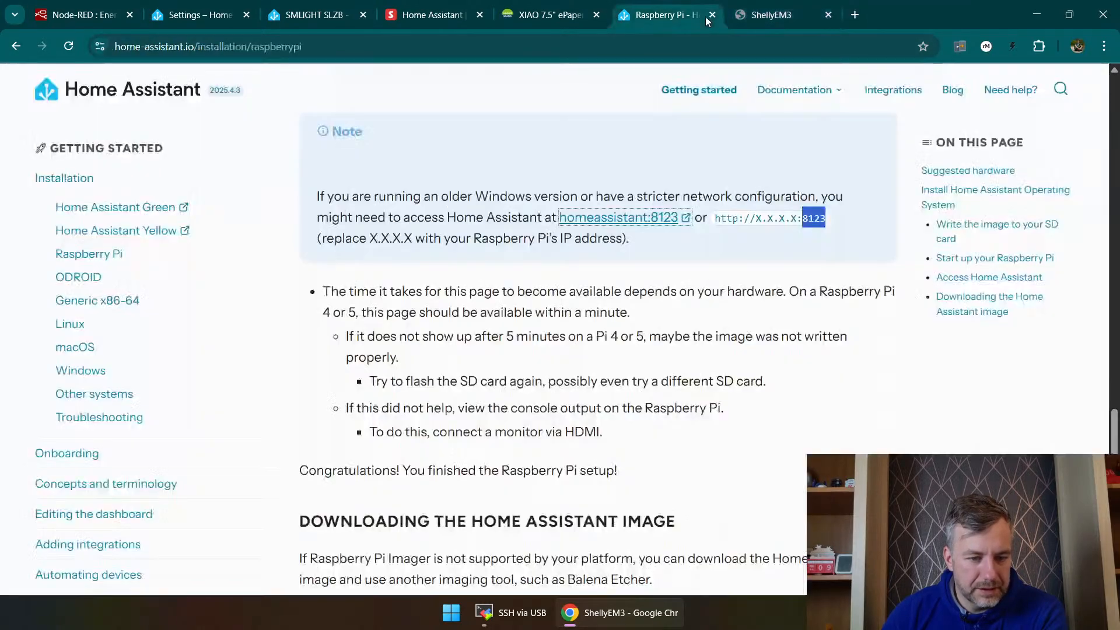
click(711, 16)
click(562, 17)
click(596, 15)
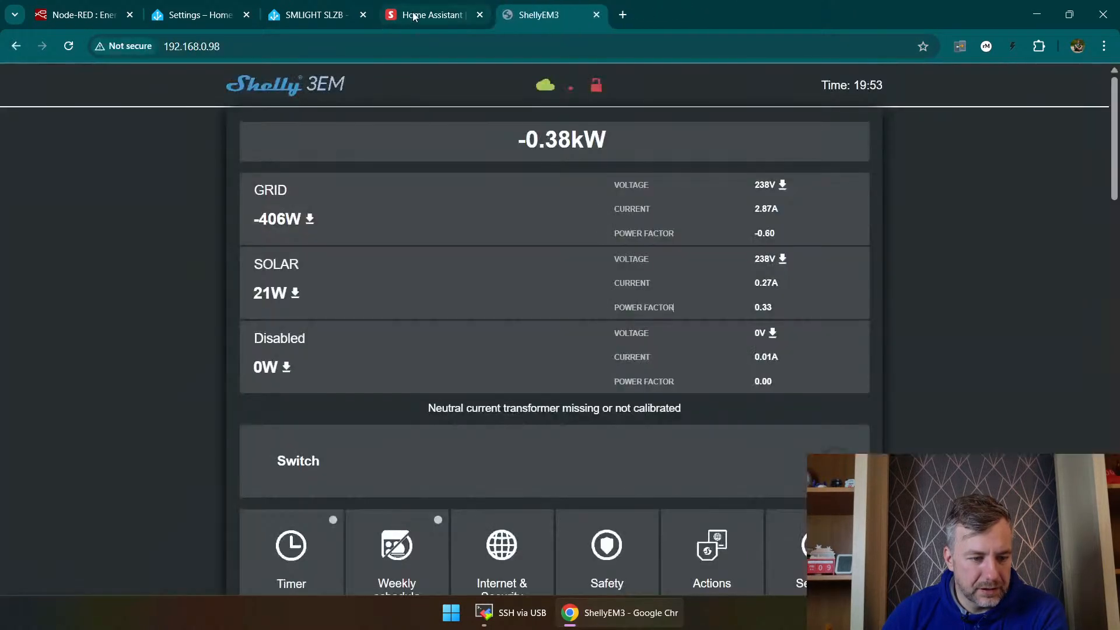
click(464, 14)
click(479, 15)
click(350, 15)
click(363, 15)
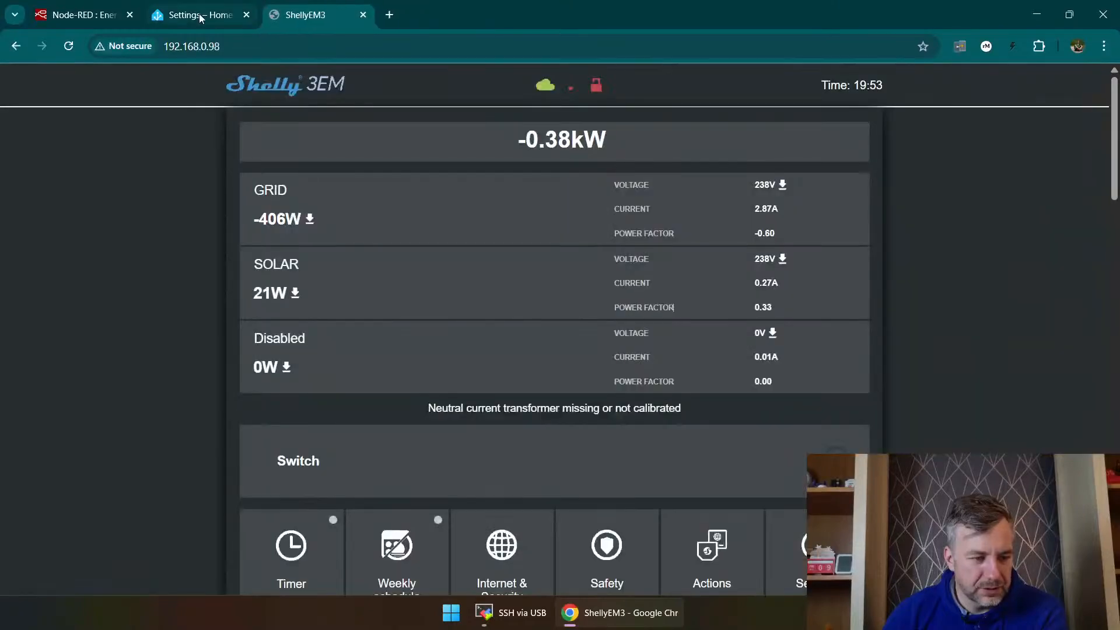
Step: Return to Home Assistant's Shelly setup dialog and retry connecting to host 192.168.0.98 on port 80
click(192, 15)
click(419, 352)
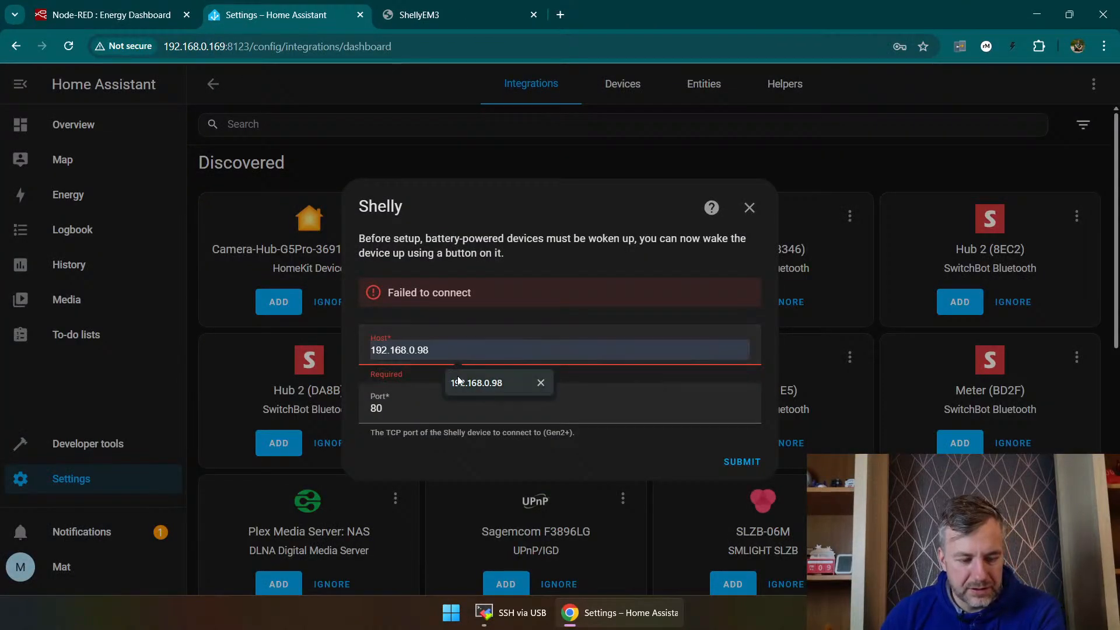
click(458, 377)
click(402, 403)
click(753, 464)
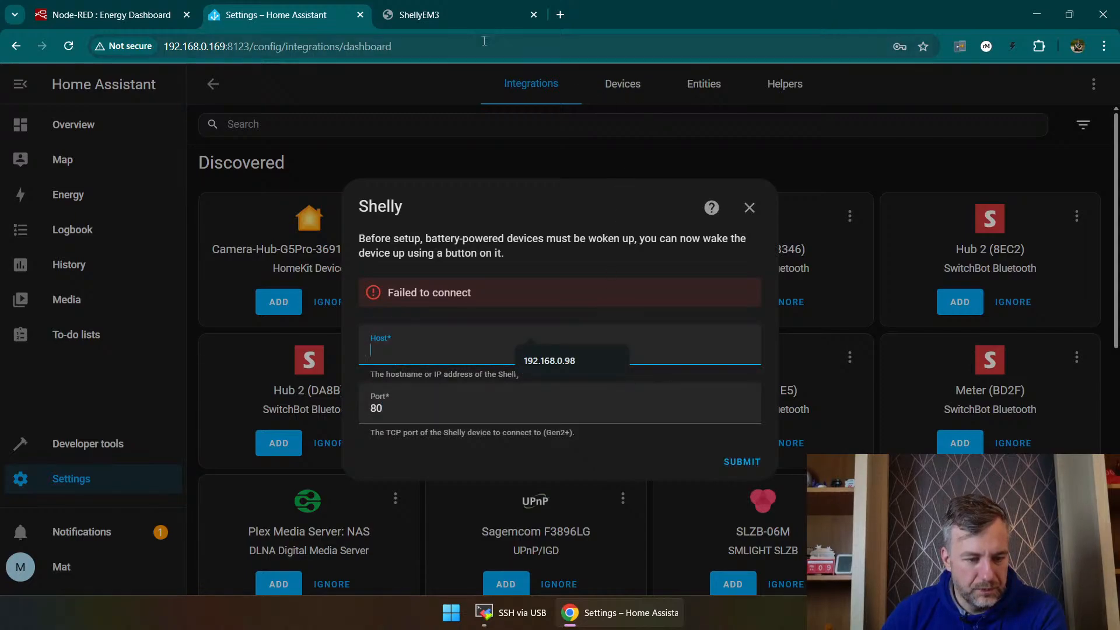
Step: Check the cloud status on the Shelly 3EM page and look through its device settings list
click(449, 16)
mouse_move(547, 85)
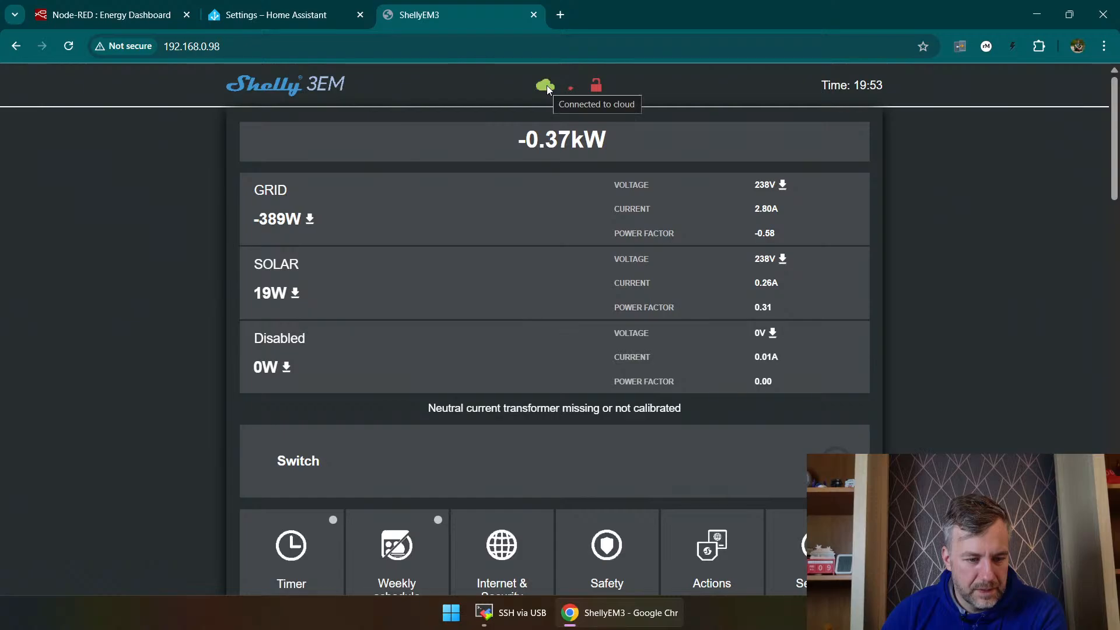
scroll(610, 255, down, 3)
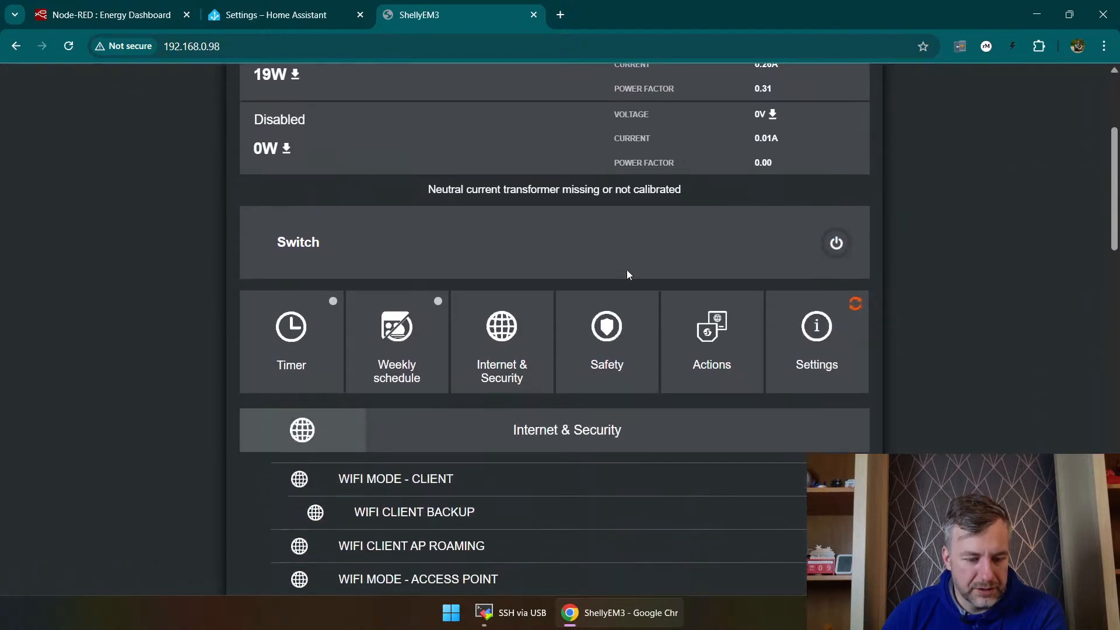
click(845, 362)
scroll(600, 185, down, 6)
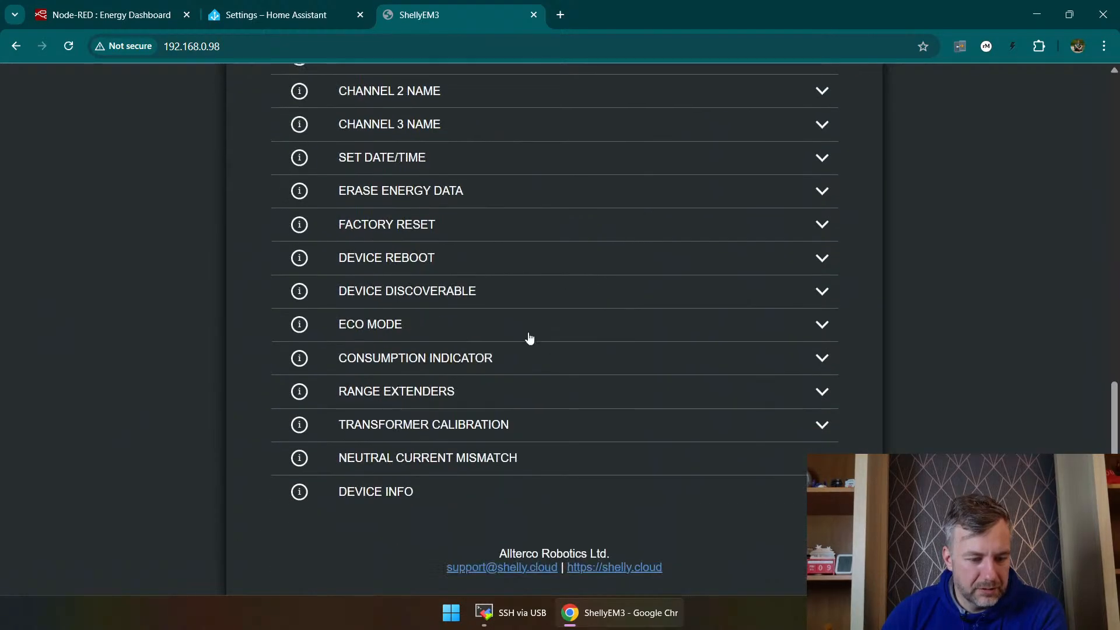
scroll(478, 490, up, 6)
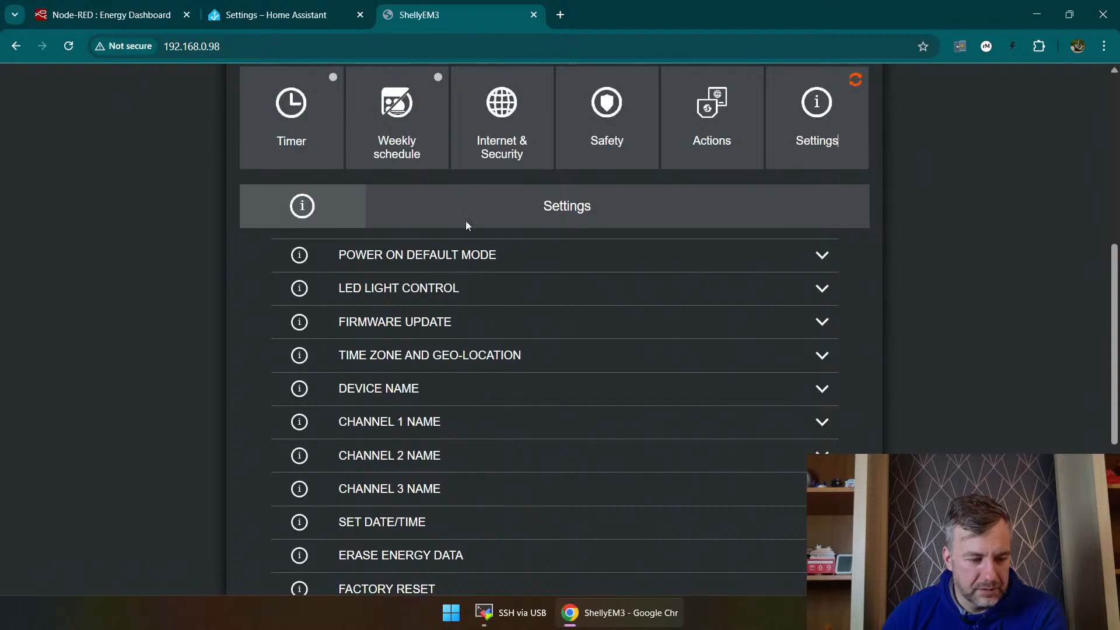
scroll(467, 225, up, 4)
scroll(867, 191, down, 3)
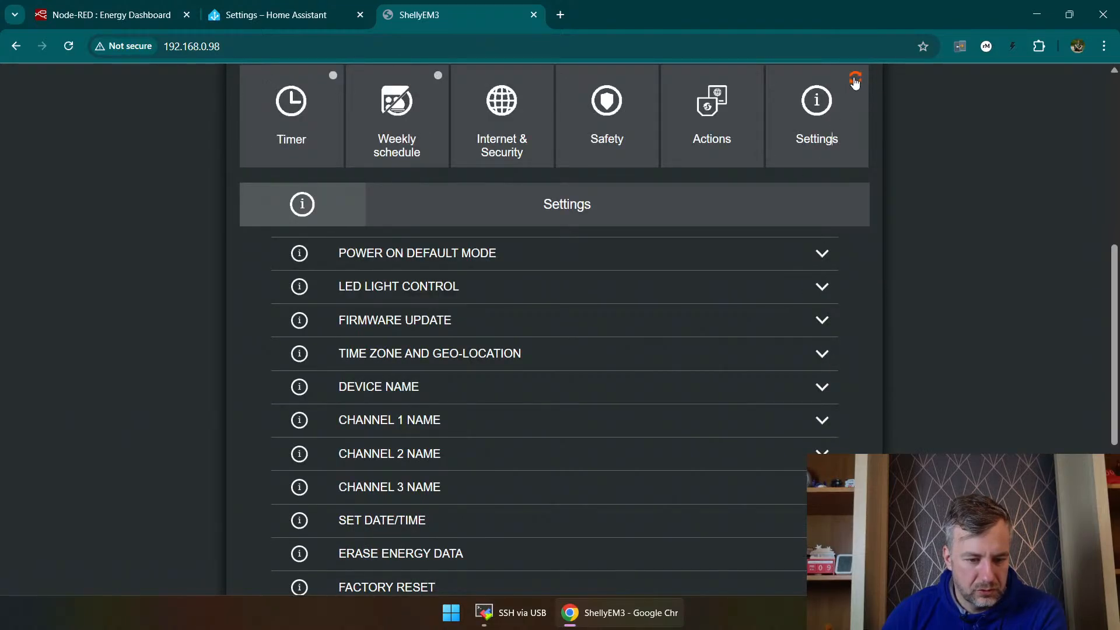
scroll(473, 278, down, 6)
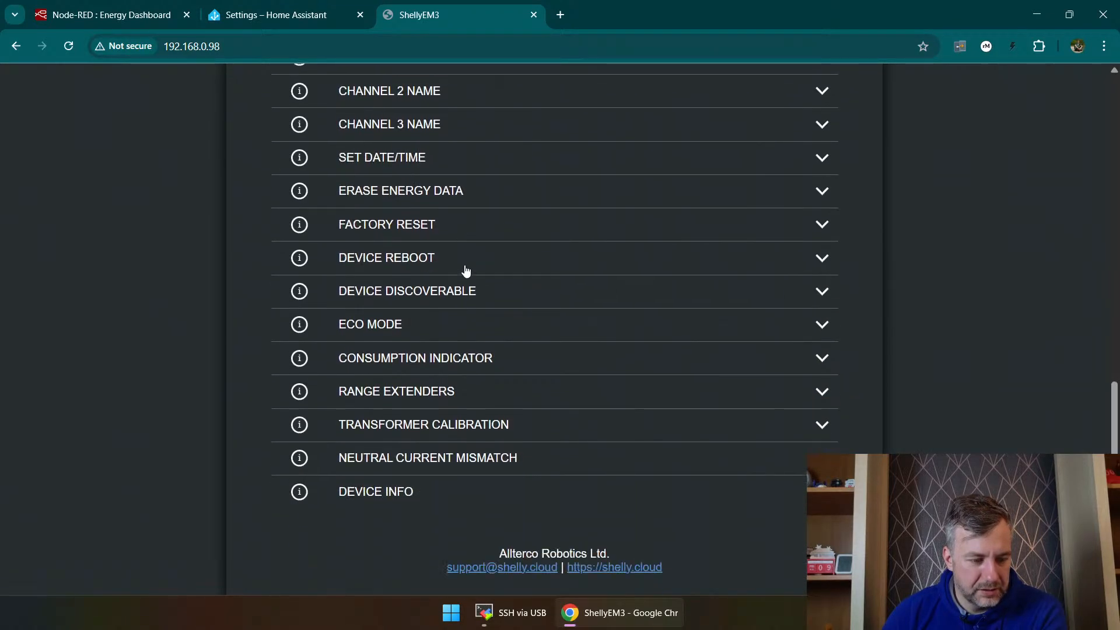
Step: Expand the Shelly 3EM's device info and review it along with the remaining settings entries
click(388, 493)
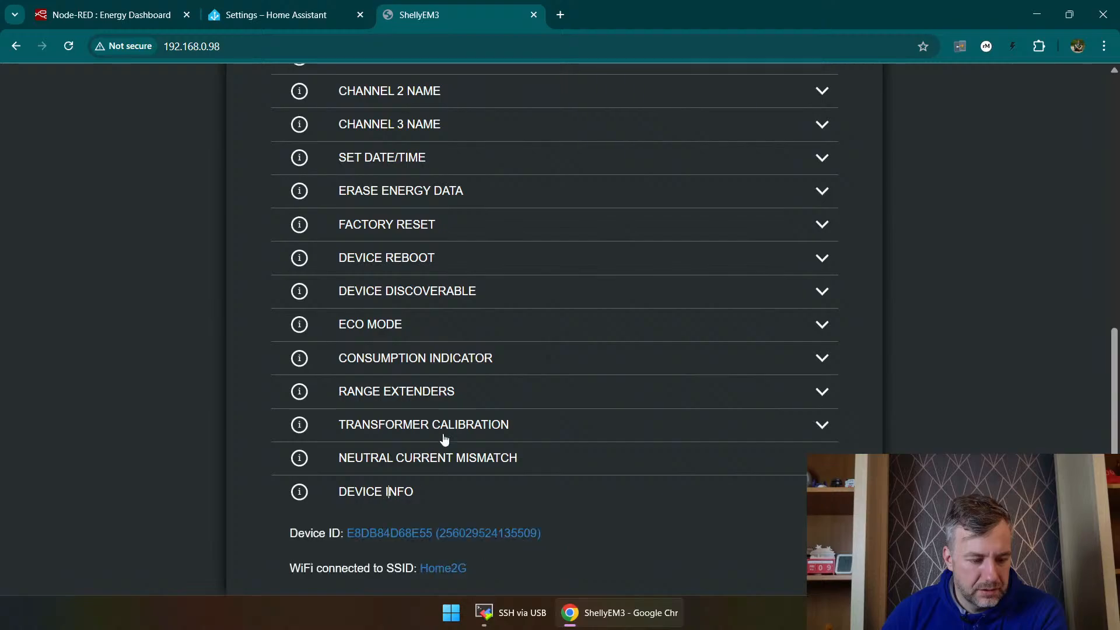
scroll(449, 424, down, 5)
scroll(461, 418, up, 5)
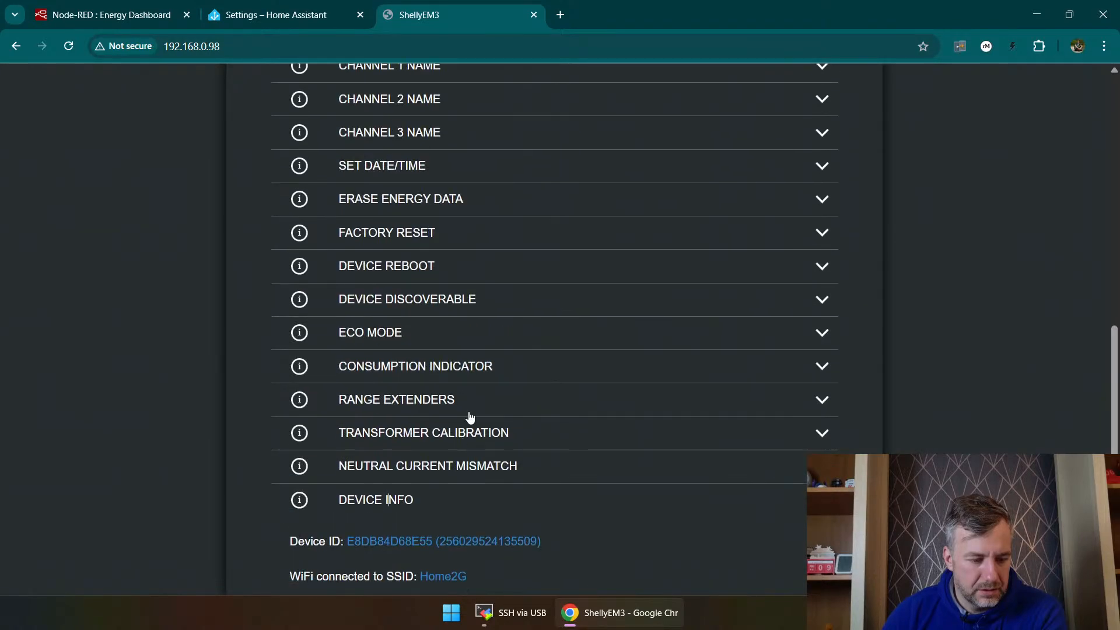
scroll(475, 427, up, 5)
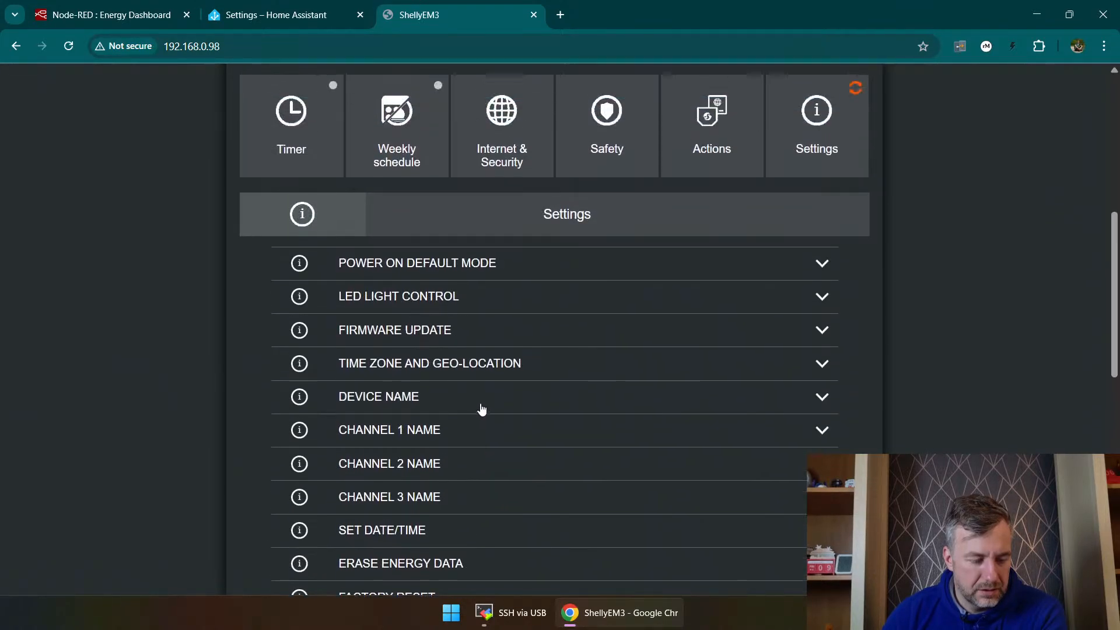
scroll(488, 282, down, 5)
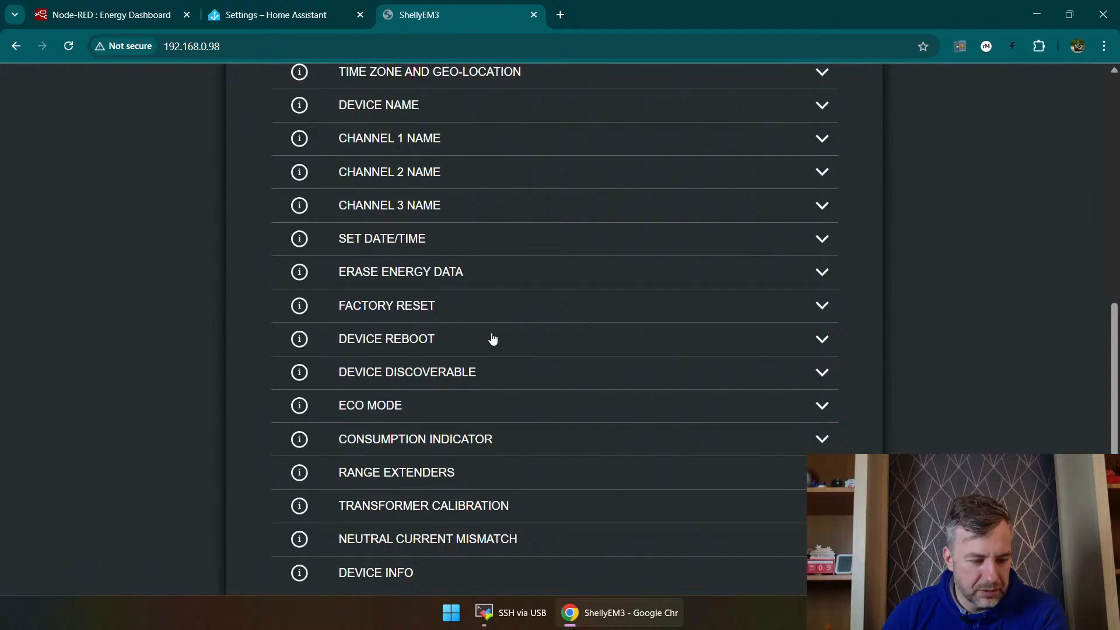
scroll(492, 338, up, 6)
Step: Review the Shelly 3EM's cloud, CoIoT and MQTT options in the Internet & Security section, including its advanced developer settings
click(511, 199)
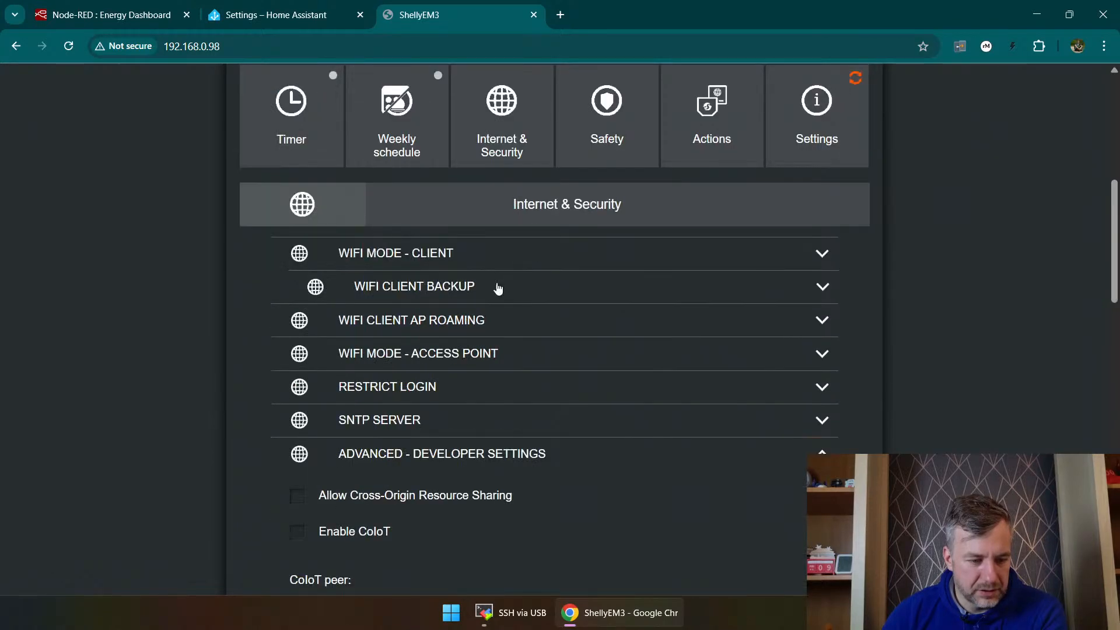
click(378, 456)
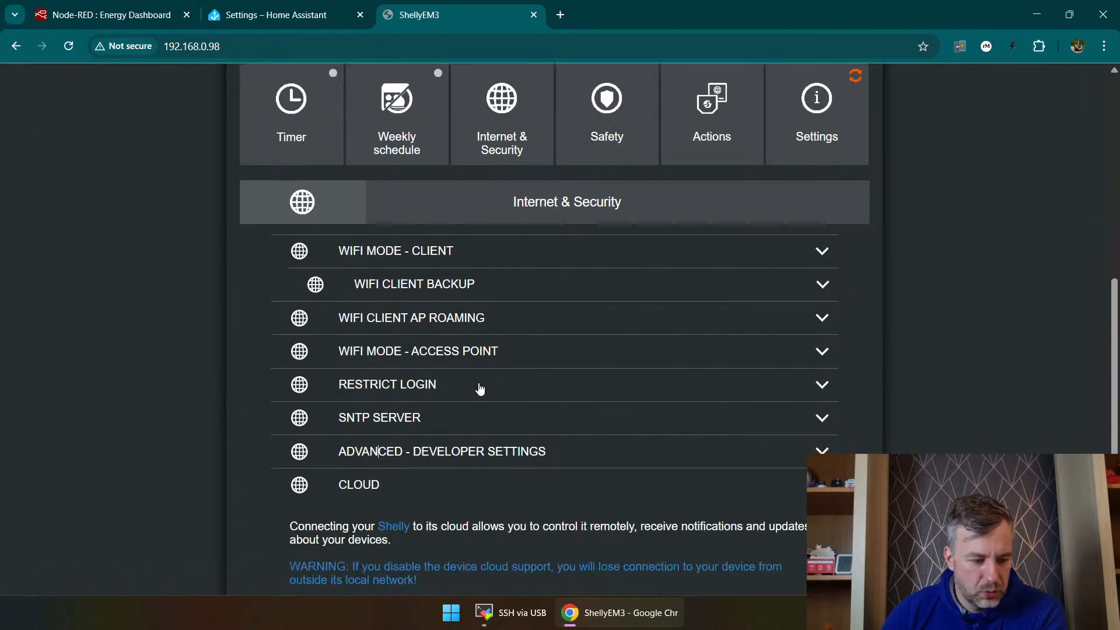
scroll(414, 379, down, 3)
scroll(395, 297, up, 3)
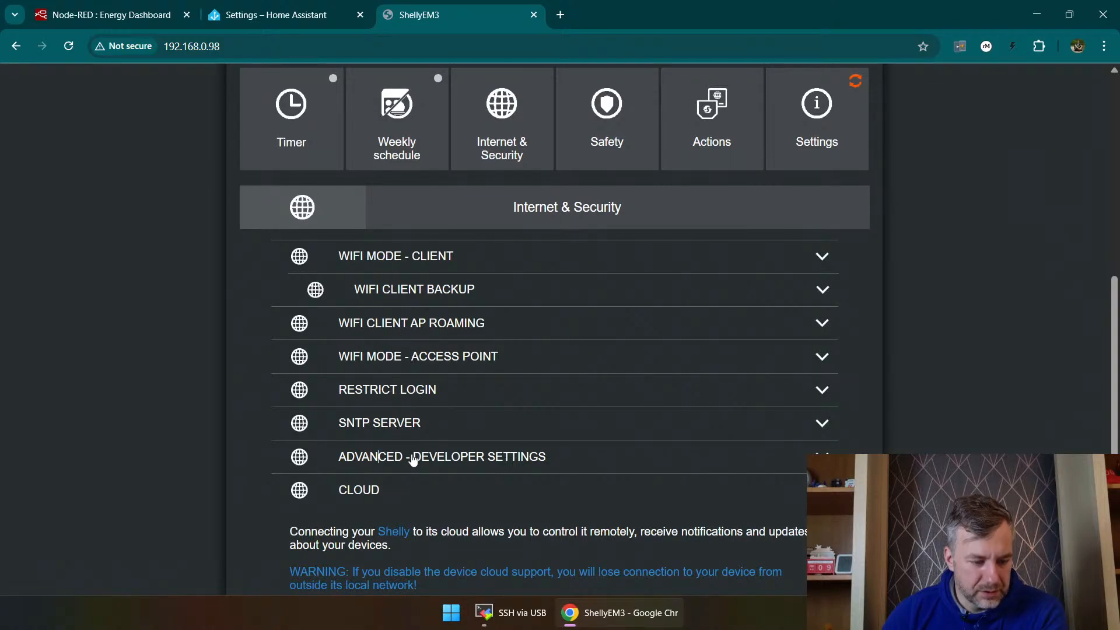
click(413, 457)
scroll(349, 292, down, 3)
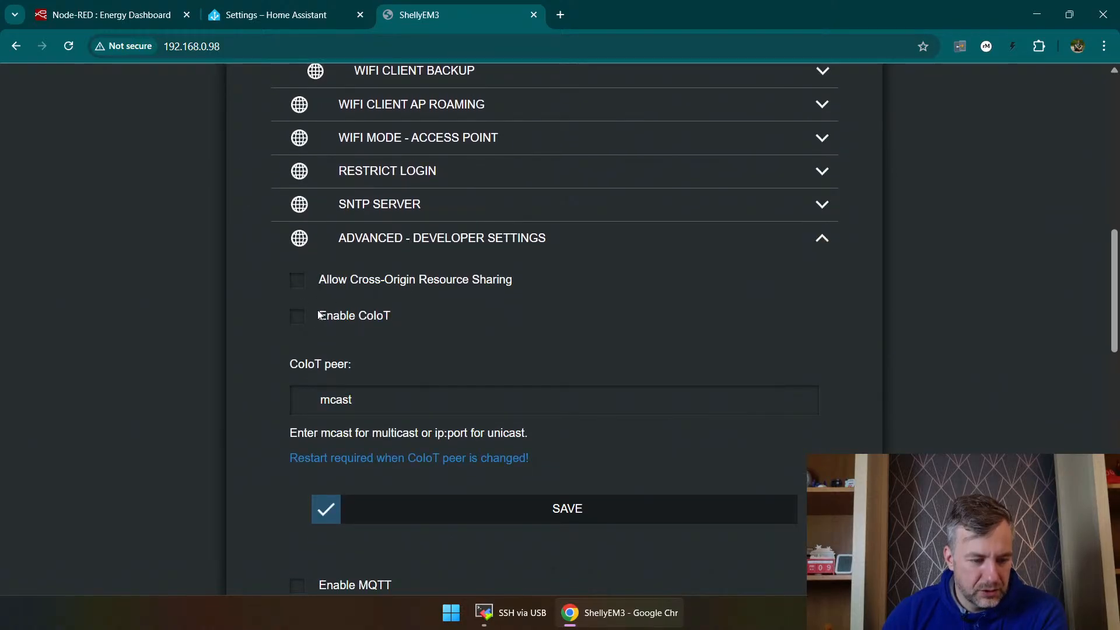
scroll(396, 271, down, 2)
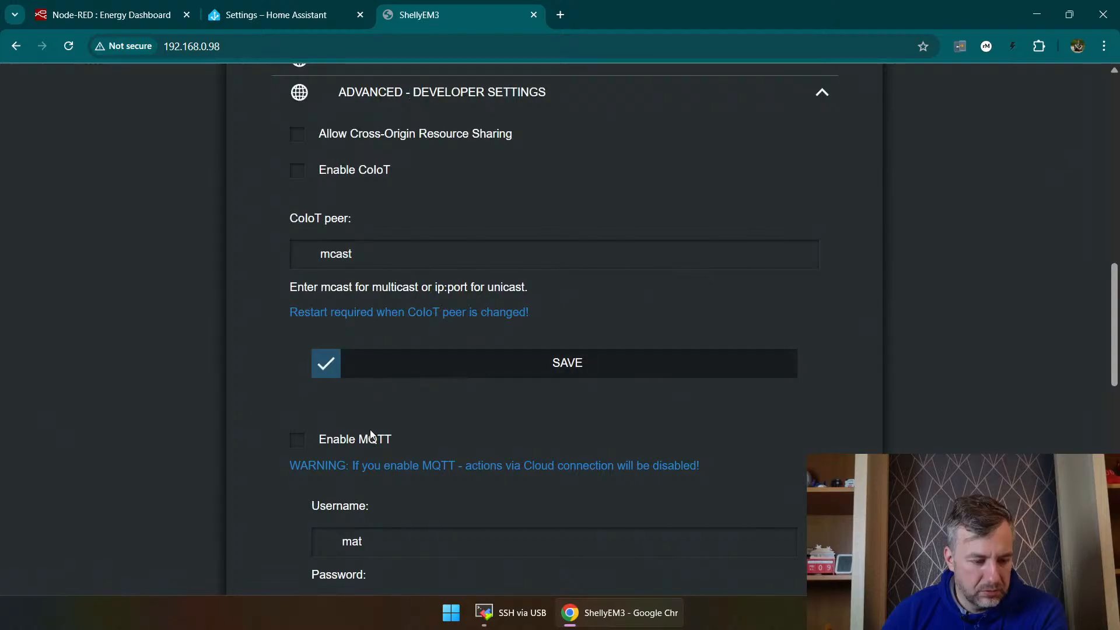
scroll(411, 412, down, 2)
scroll(430, 287, up, 2)
scroll(377, 238, up, 1)
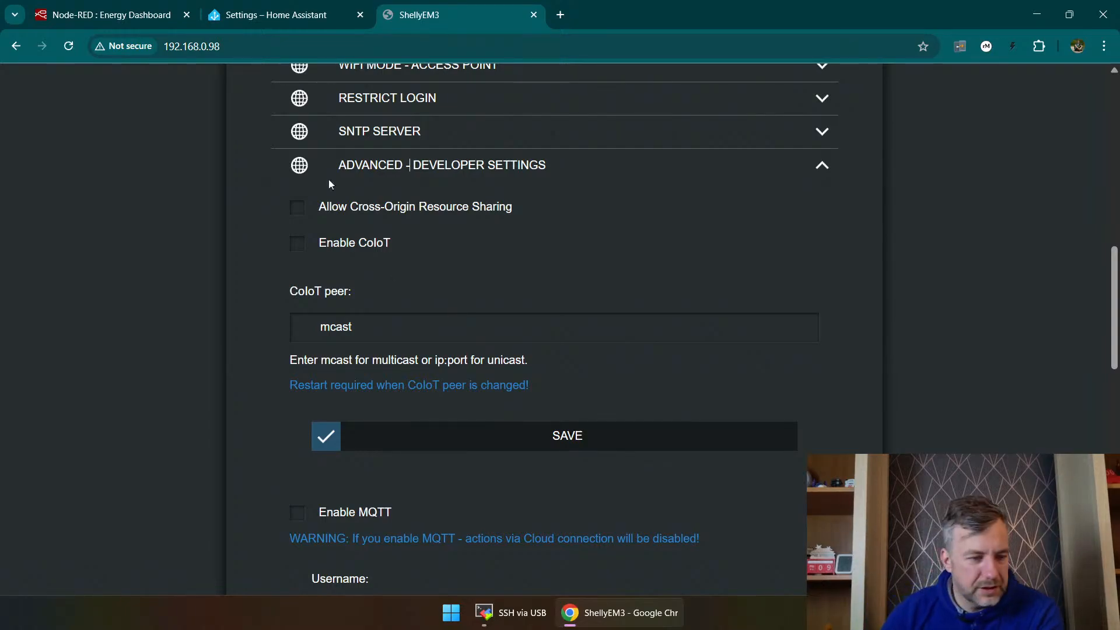
scroll(330, 298, down, 6)
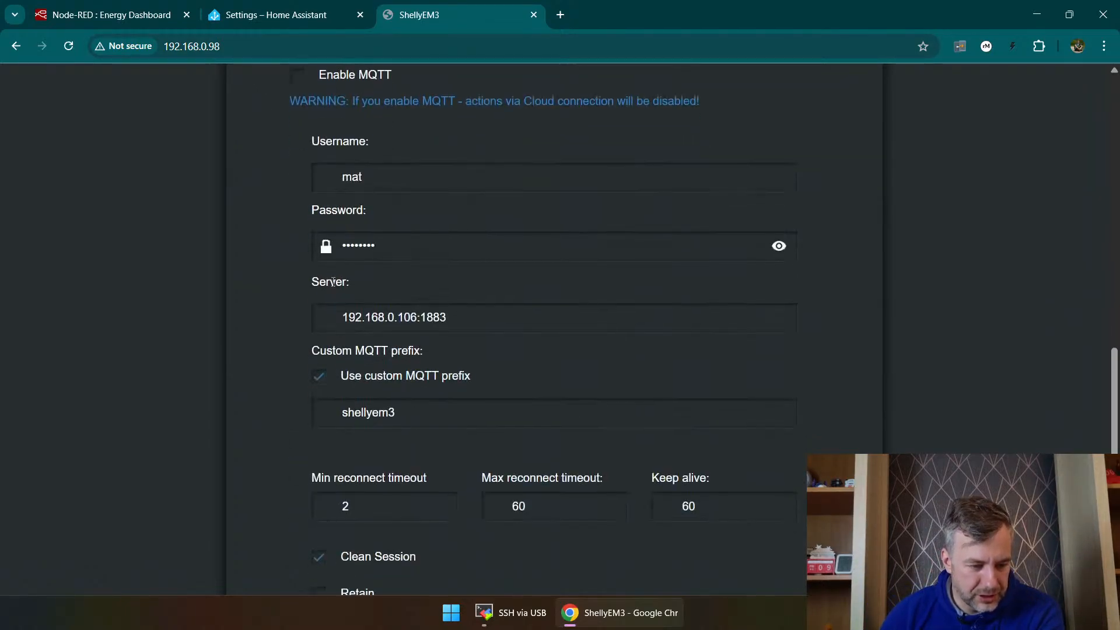
scroll(341, 300, down, 3)
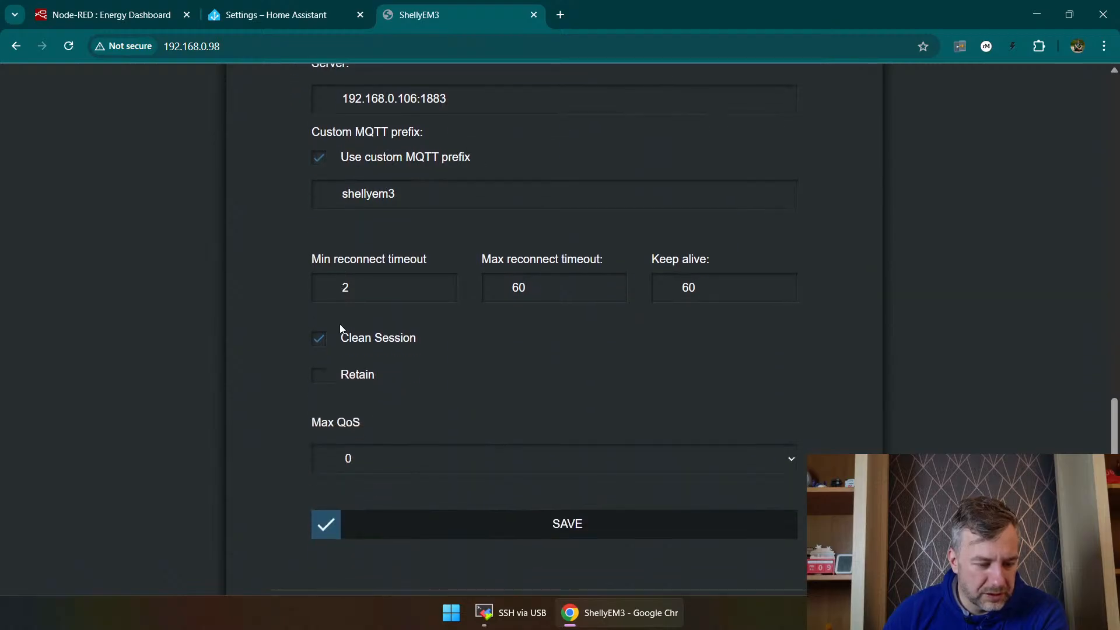
scroll(344, 335, up, 10)
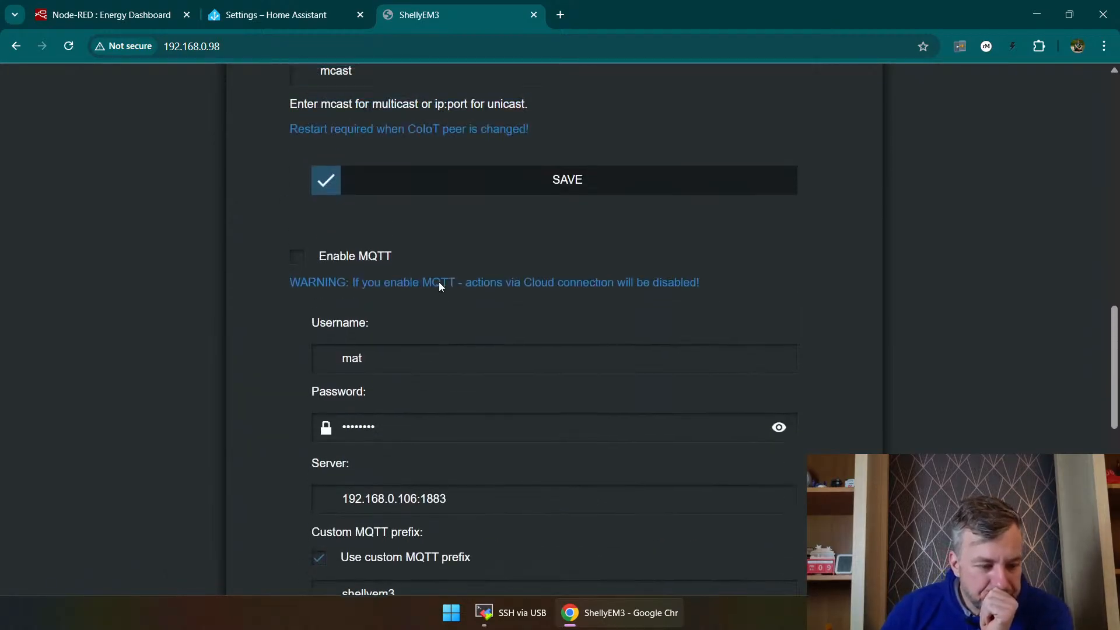
scroll(396, 299, up, 4)
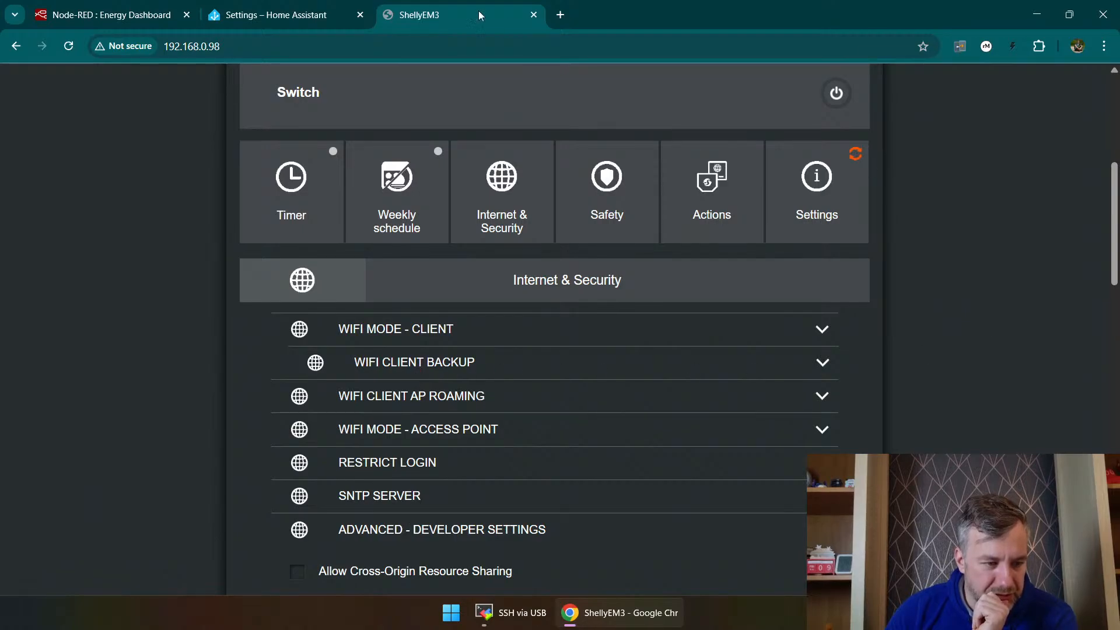
Step: Submit the Shelly integration in Home Assistant again with host 192.168.0.98 and port 80
click(329, 6)
click(447, 350)
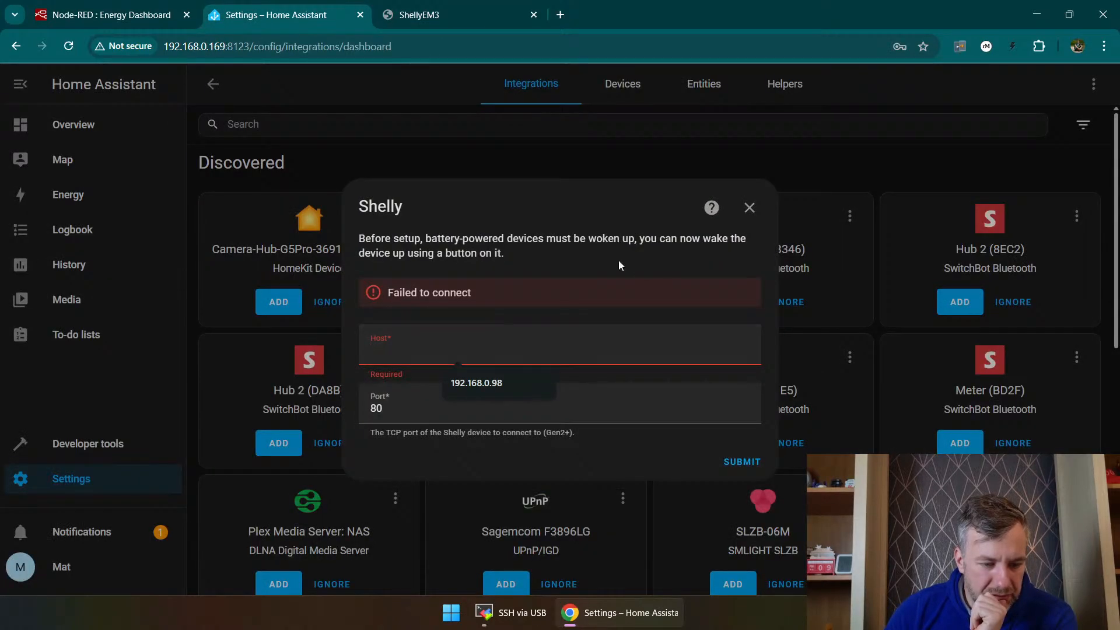
click(457, 389)
click(743, 462)
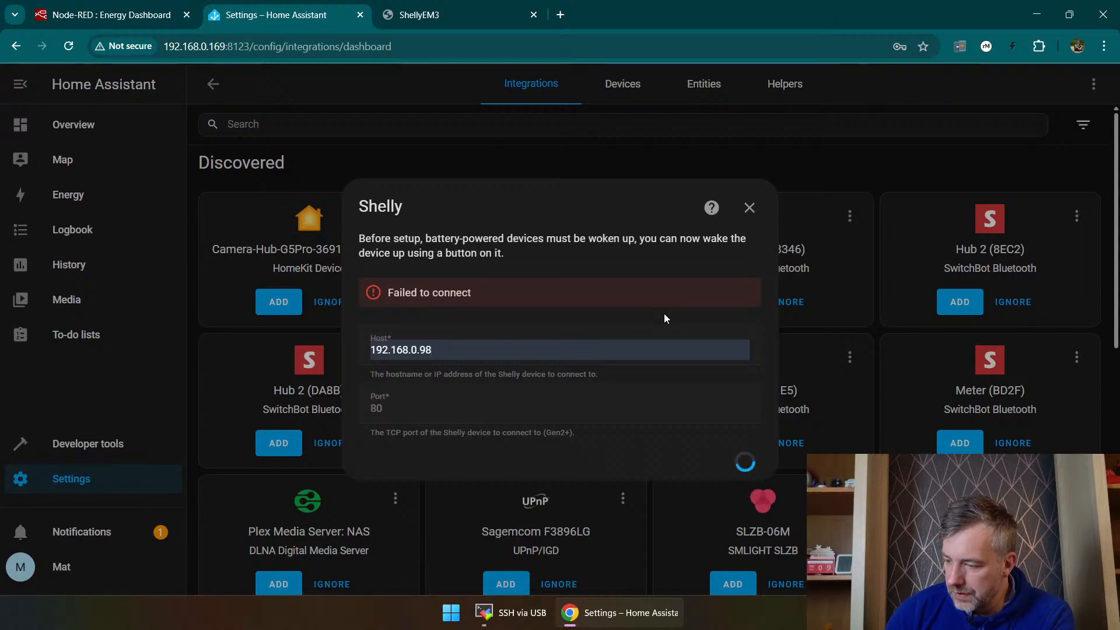
Step: Enable CoIoT and Cross-Origin Resource Sharing in the Shelly 3EM's developer settings and save the CoIoT peer as mcast
click(419, 15)
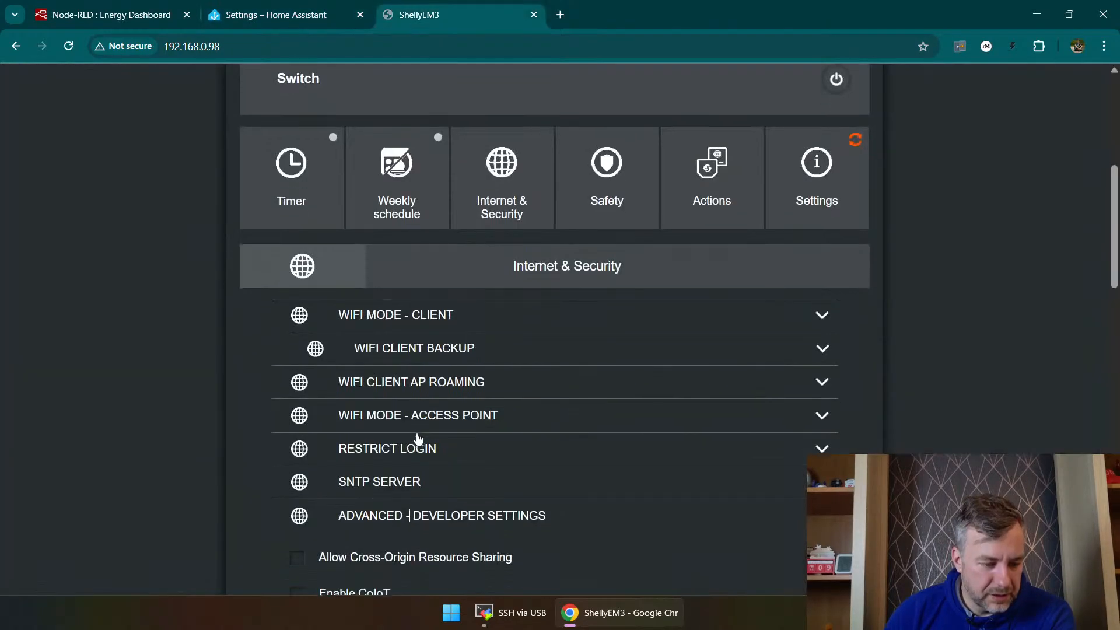
scroll(419, 439, down, 3)
click(321, 388)
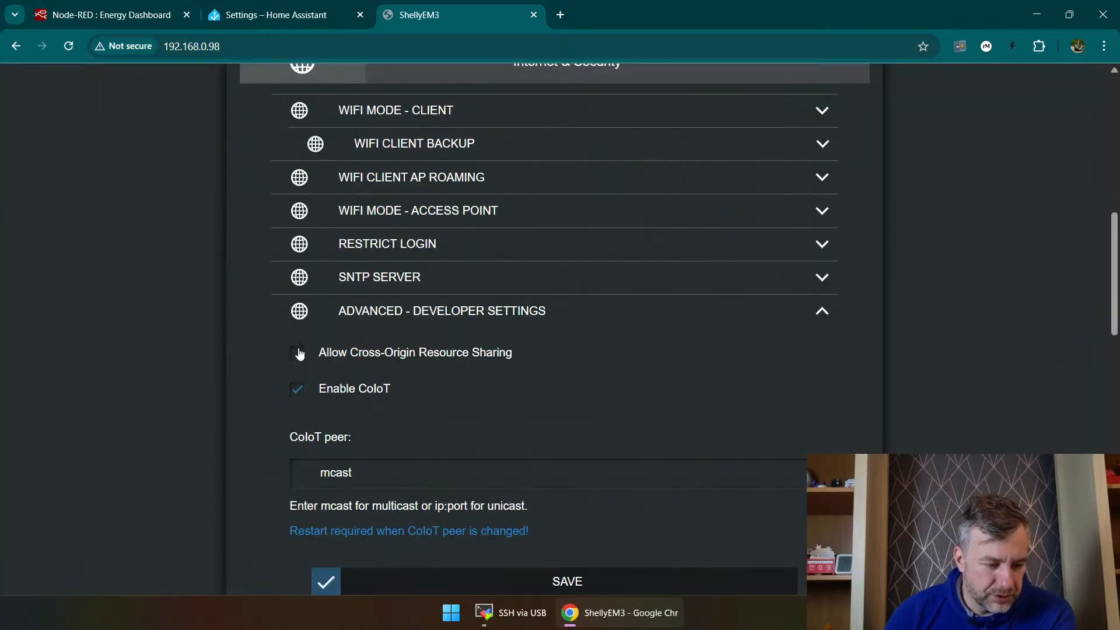
click(299, 353)
scroll(563, 370, down, 5)
scroll(618, 443, up, 1)
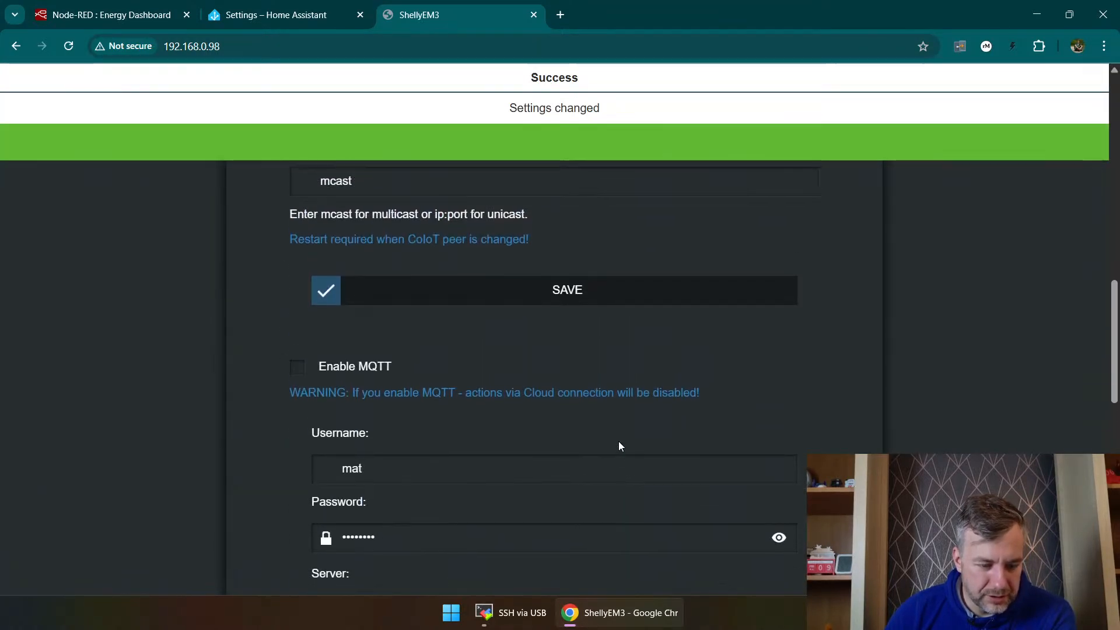
scroll(610, 315, up, 3)
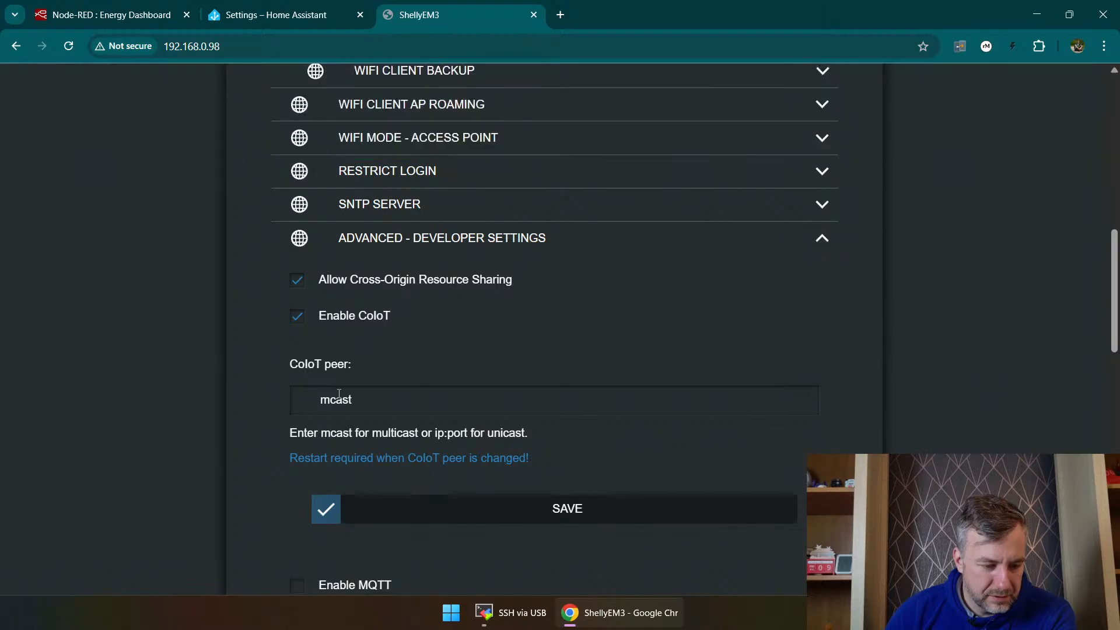
click(598, 513)
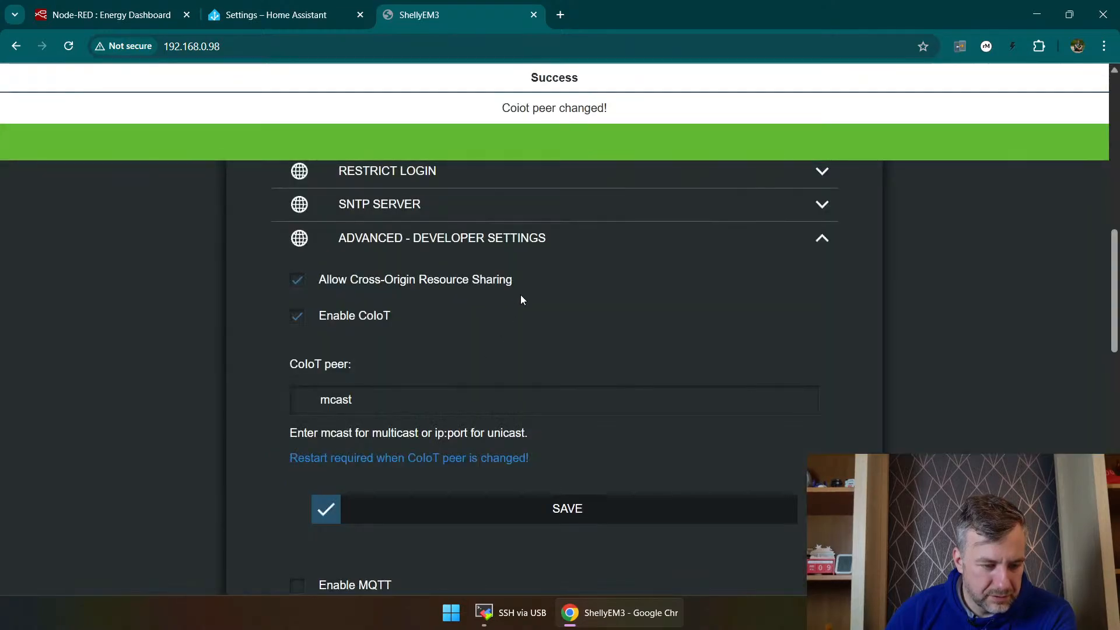
Step: Try to connect the Shelly integration in Home Assistant once more with host 192.168.0.98 and port 80
scroll(645, 260, up, 8)
click(267, 6)
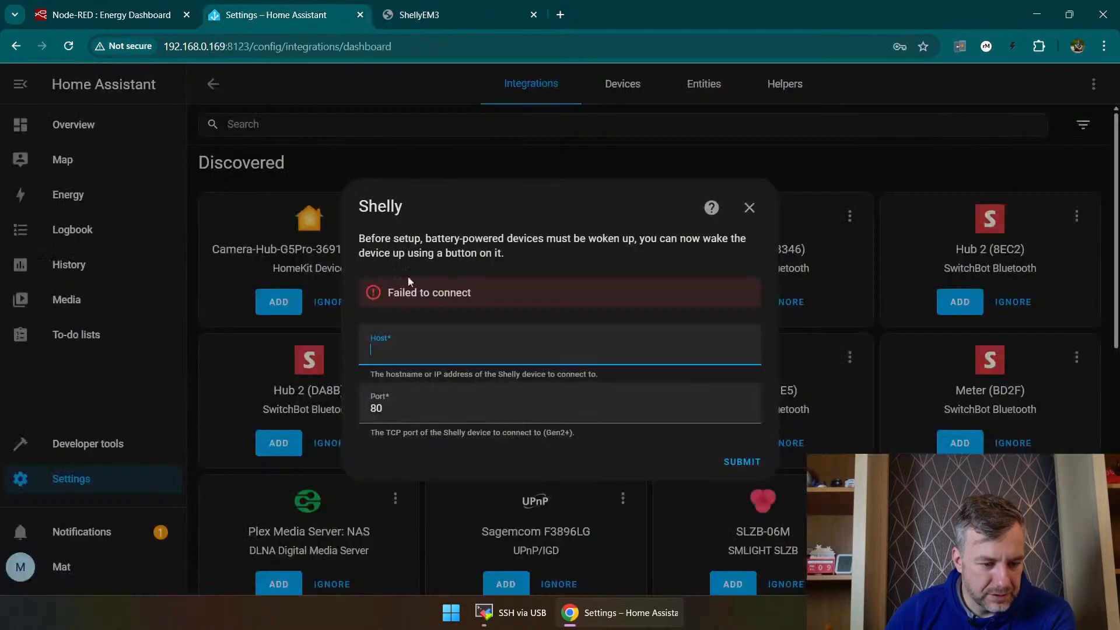
click(405, 354)
click(466, 381)
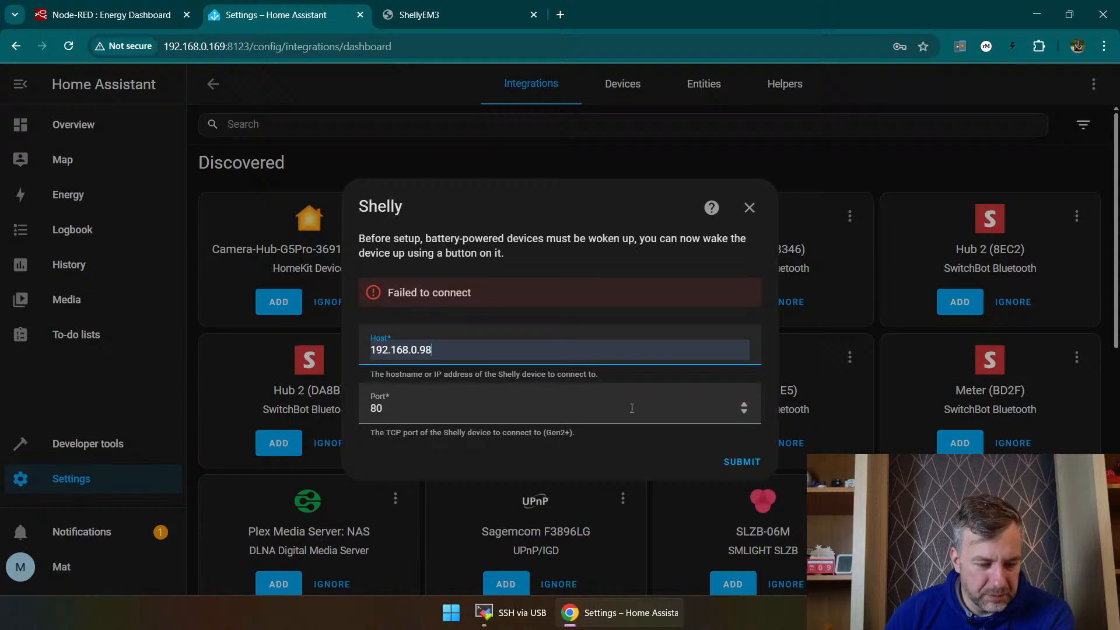
click(742, 462)
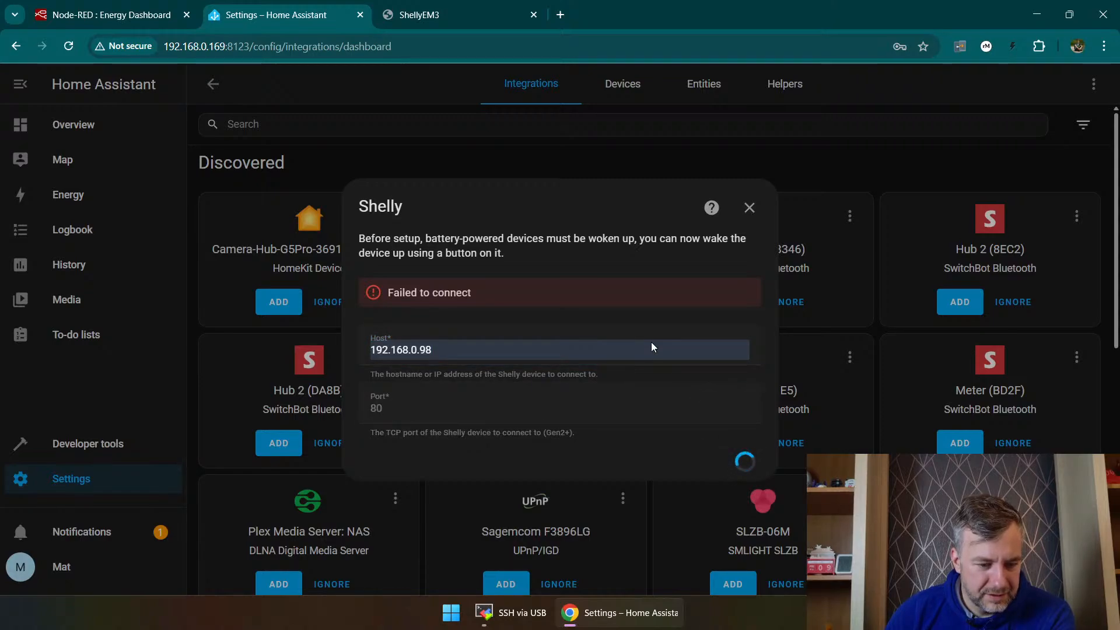
Step: Check the Shelly 3EM's live power readings and its WiFi and cloud connection status on the device's web page
mouse_move(468, 5)
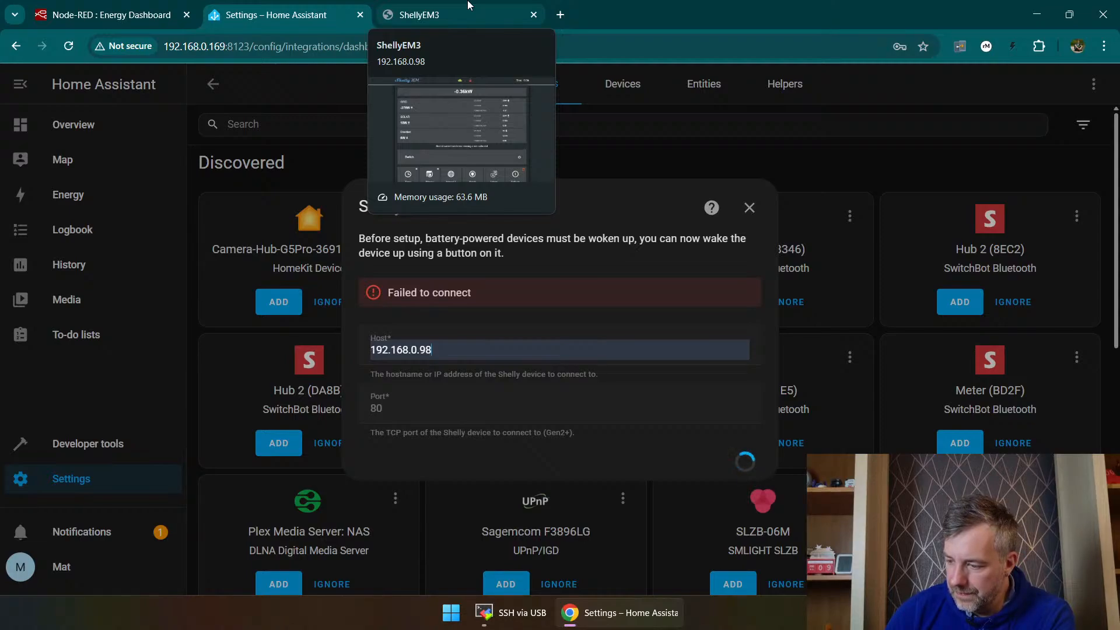
click(468, 5)
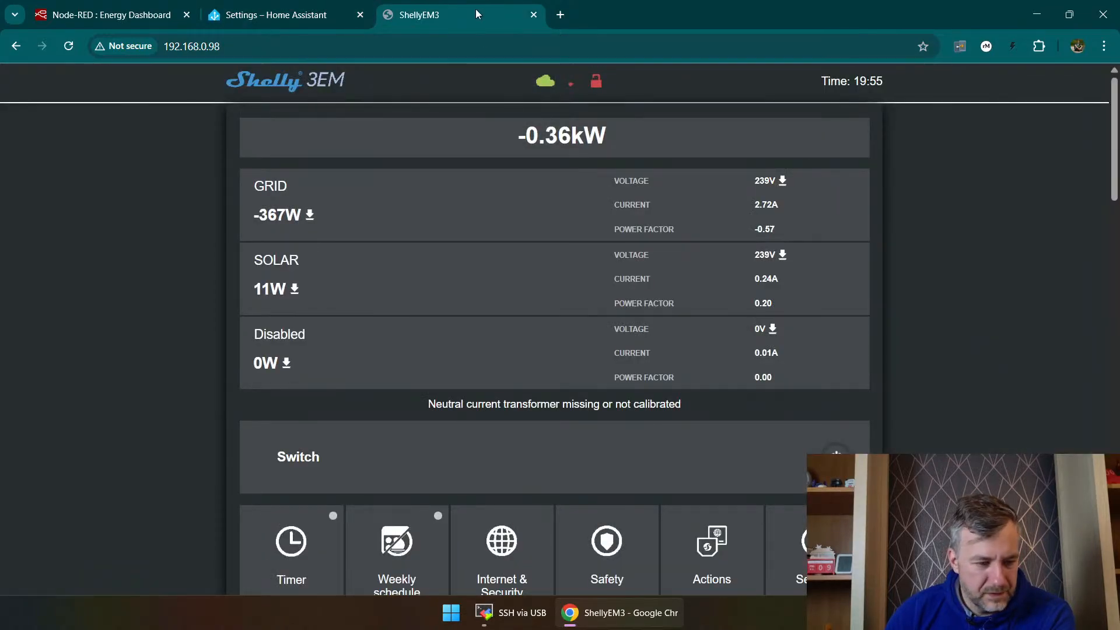
scroll(564, 272, down, 7)
scroll(569, 280, up, 6)
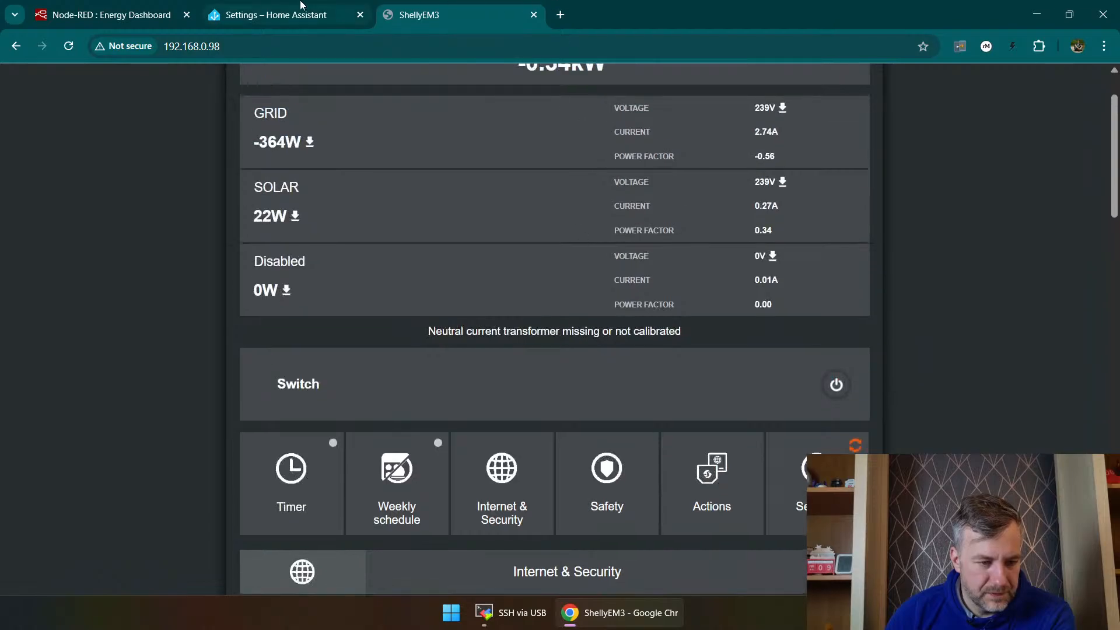
scroll(595, 255, up, 2)
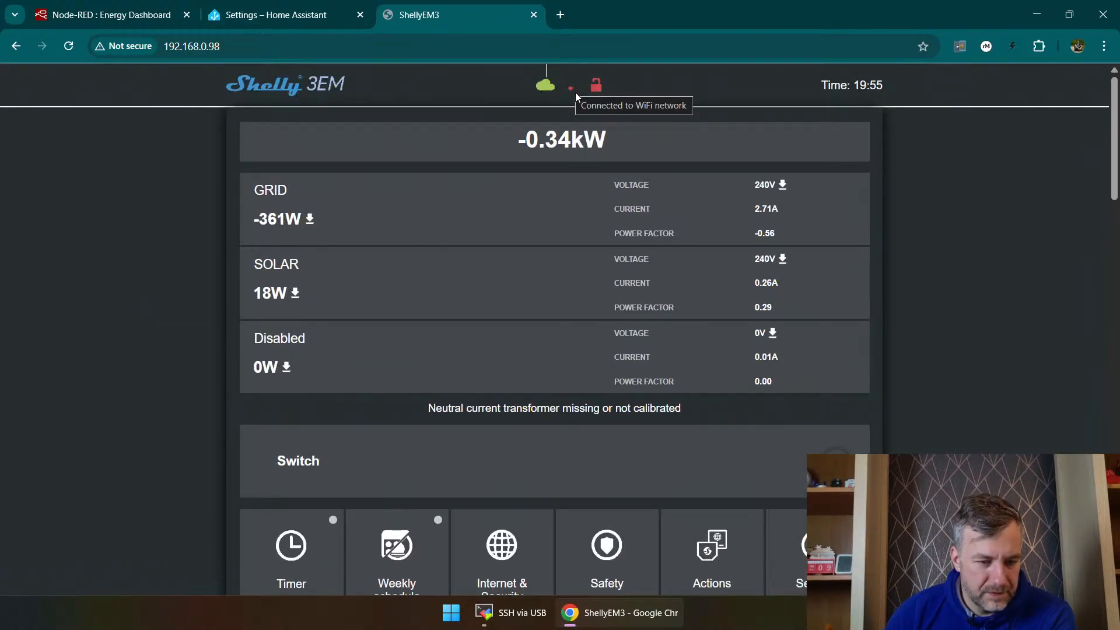
mouse_move(543, 89)
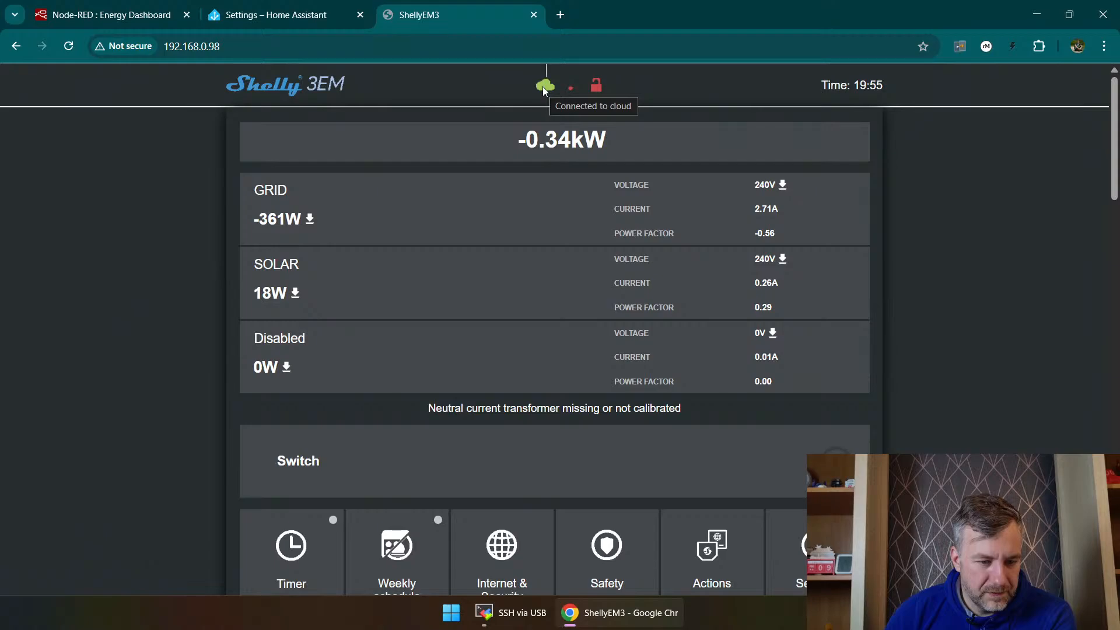
Step: Restart the Shelly integration setup in Home Assistant and fill in host 192.168.0.98 with port 80
click(292, 15)
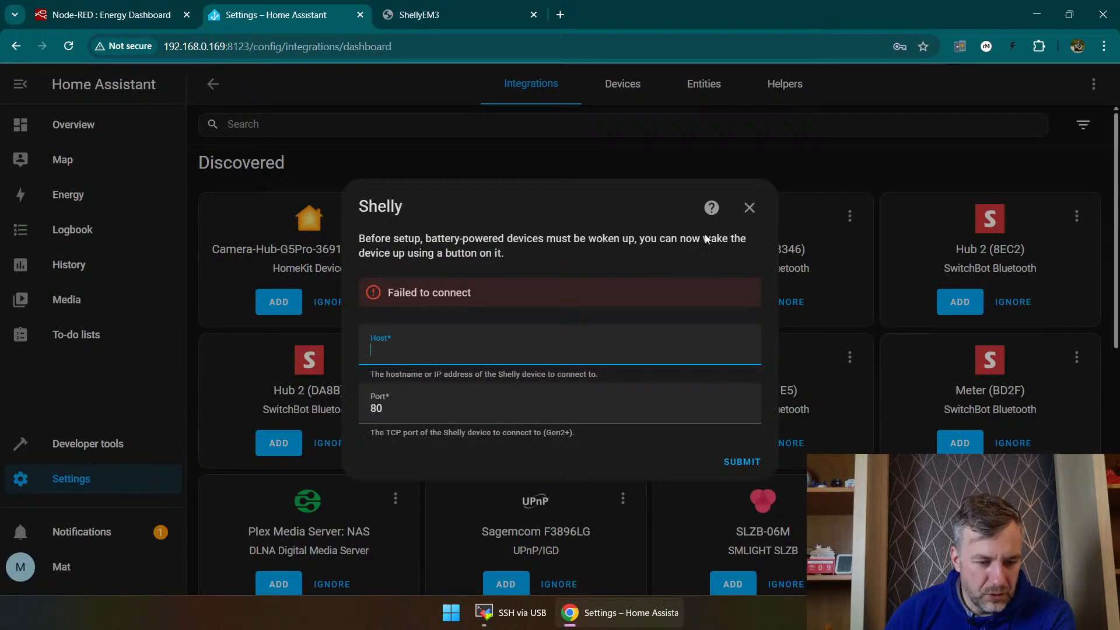
click(749, 209)
click(1044, 567)
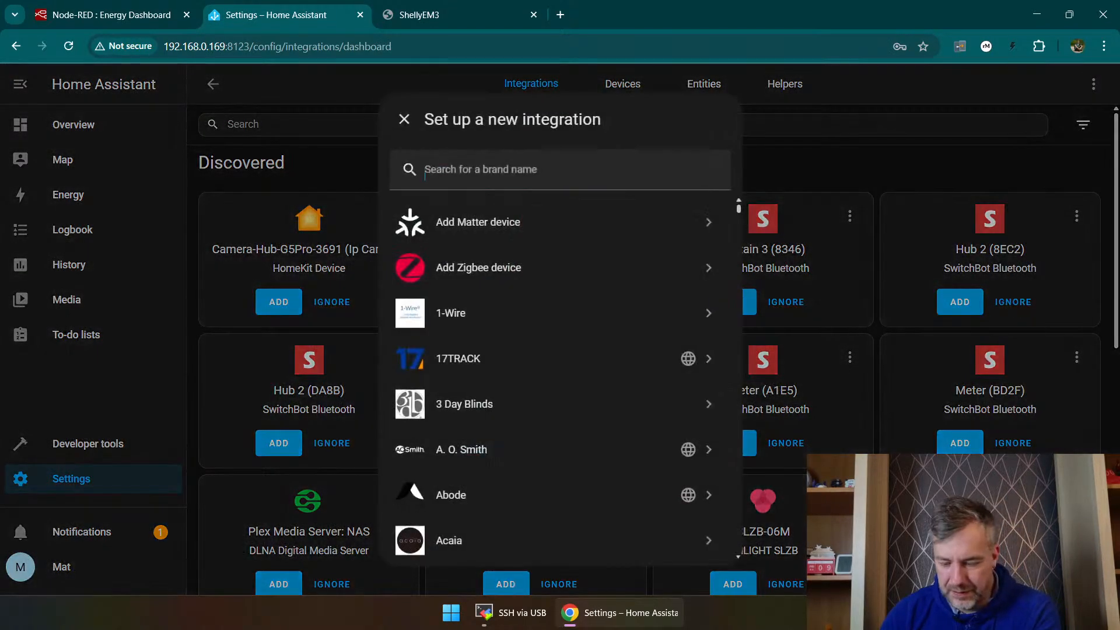
text(sh)
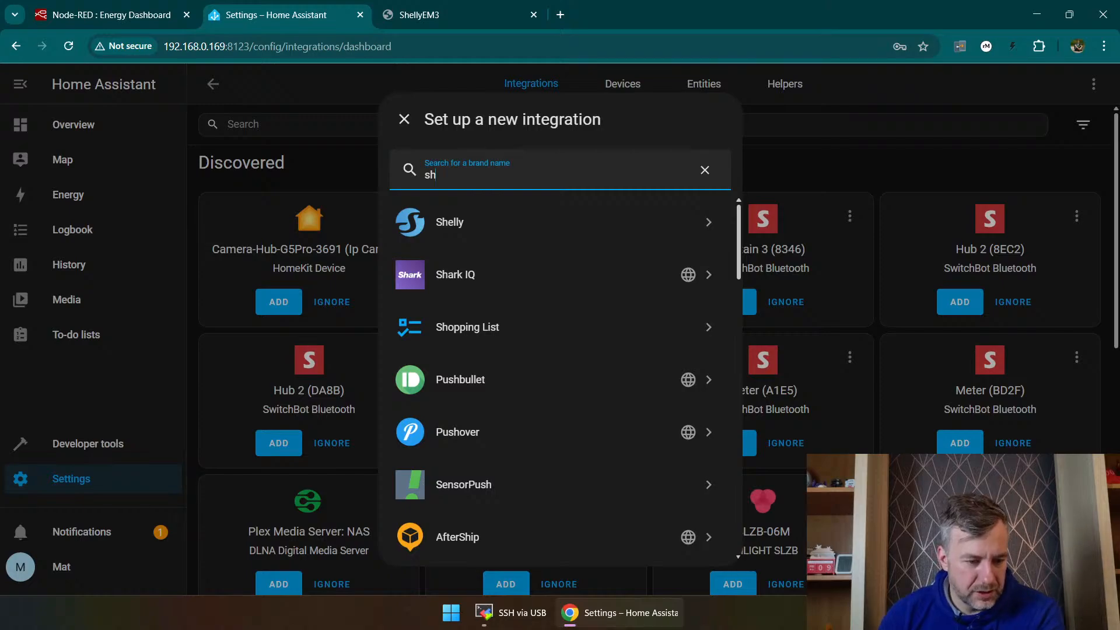
click(525, 220)
click(521, 334)
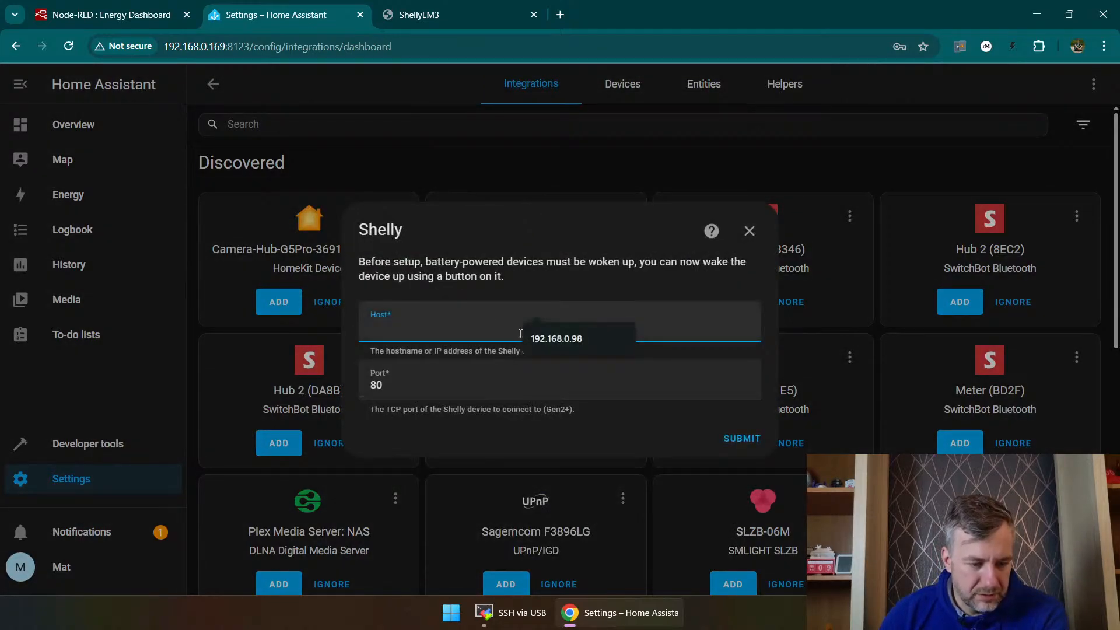
click(556, 338)
click(450, 383)
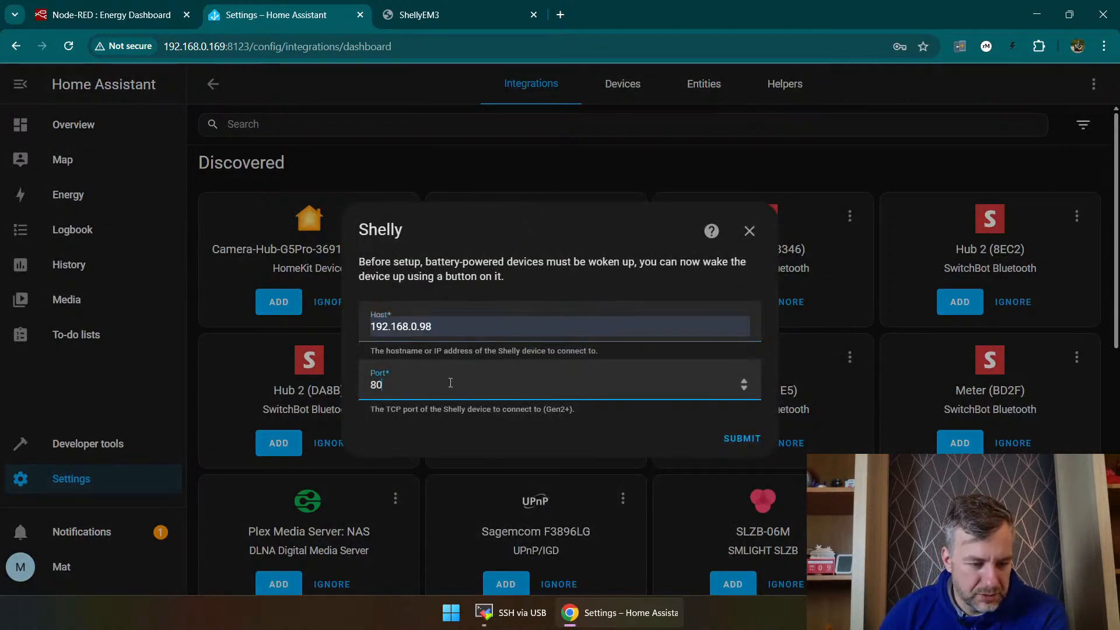
double_click(558, 404)
click(390, 407)
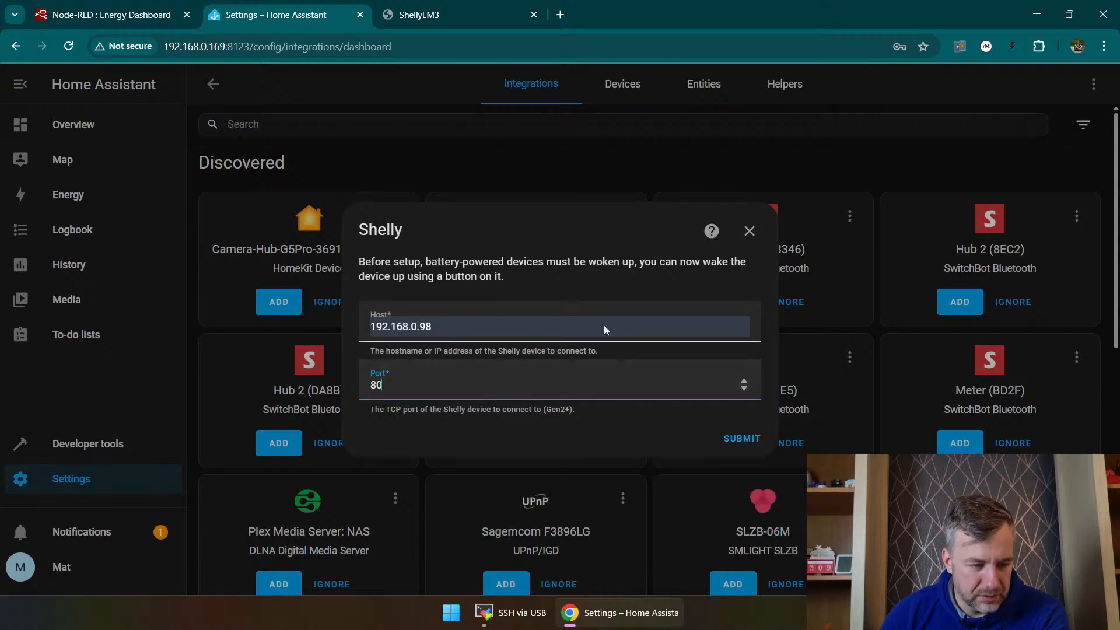
Step: Review the Shelly 3EM's Internet & Security settings, covering the developer options, cloud and WiFi client mode
click(419, 14)
scroll(438, 263, down, 5)
scroll(431, 288, down, 3)
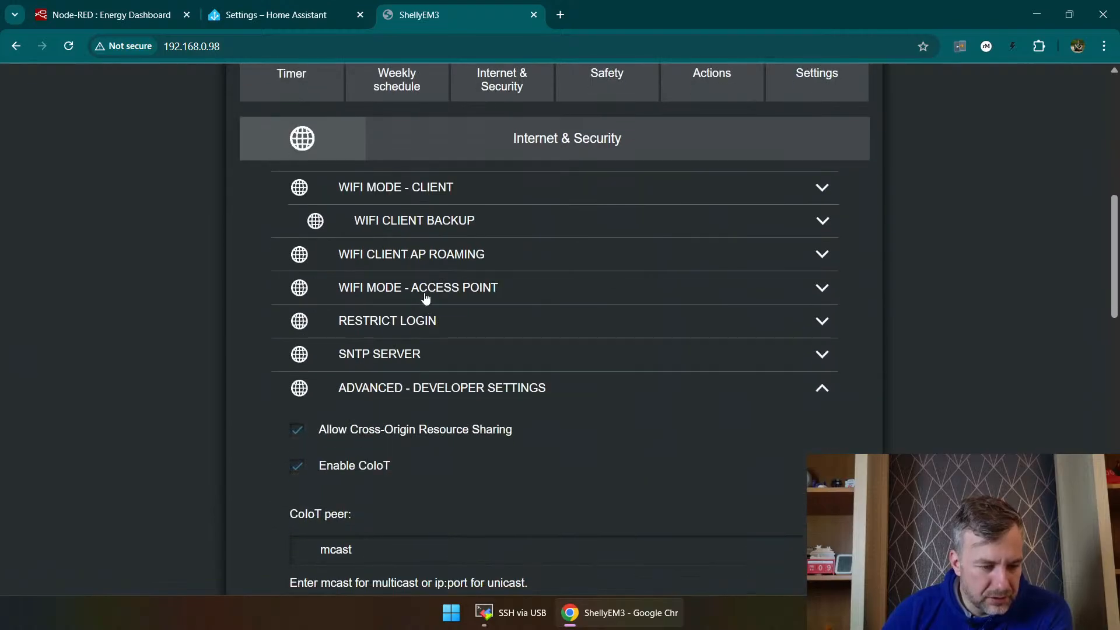
click(447, 327)
click(448, 330)
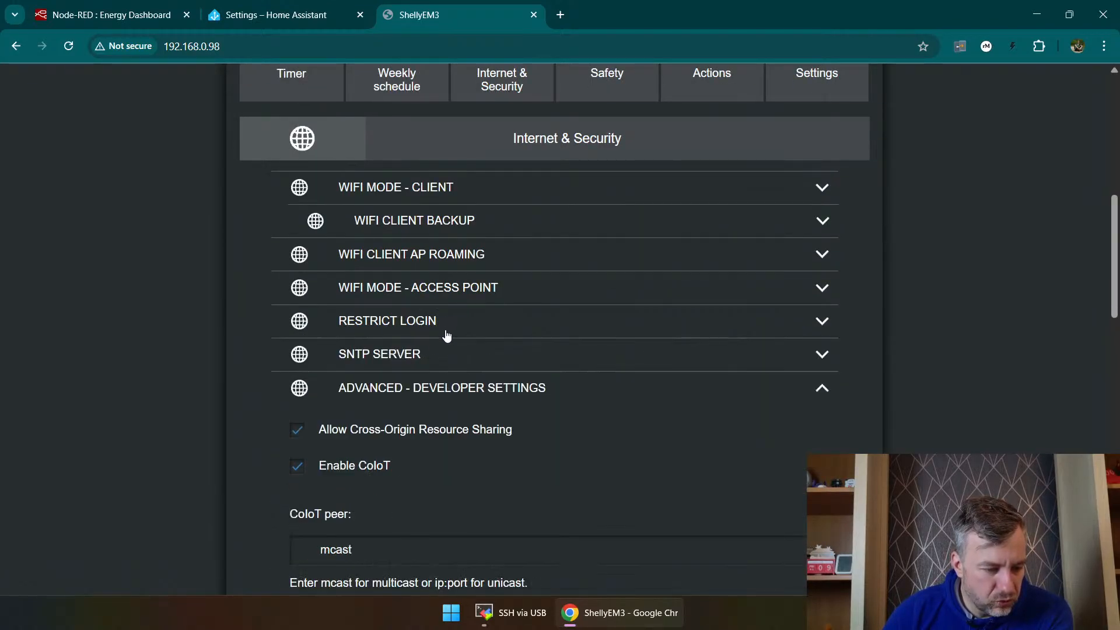
scroll(429, 405, down, 12)
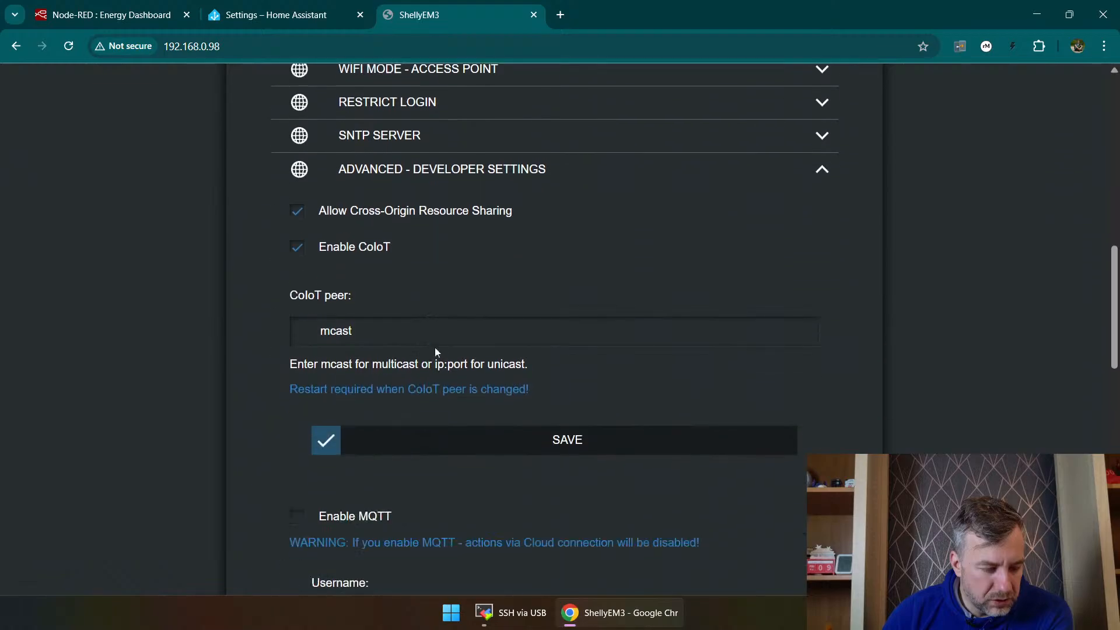
scroll(439, 338, down, 7)
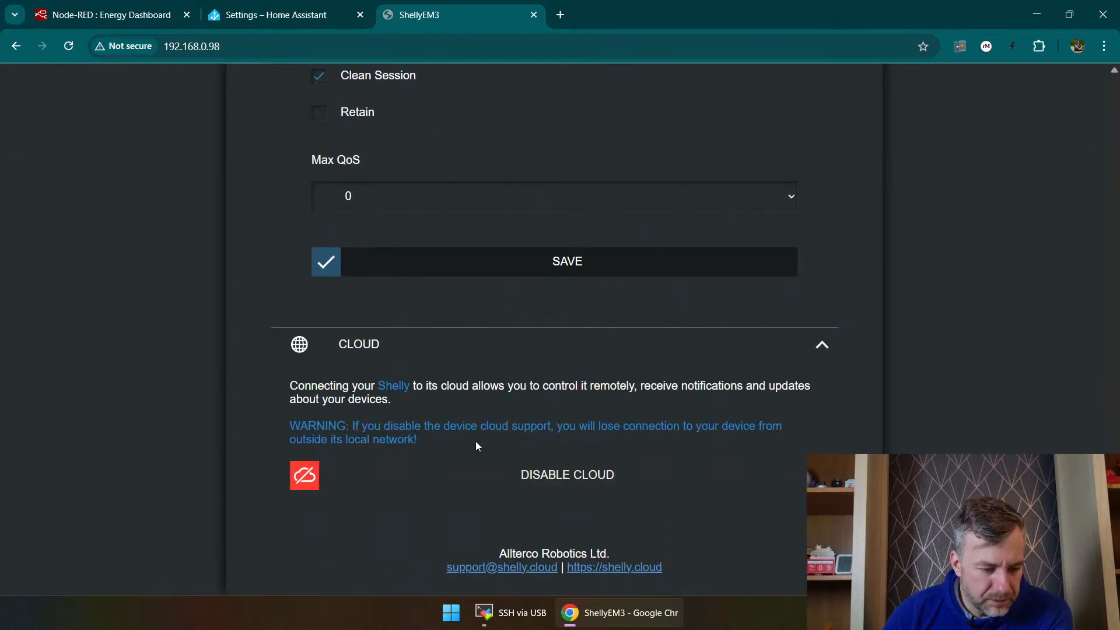
scroll(337, 355, up, 15)
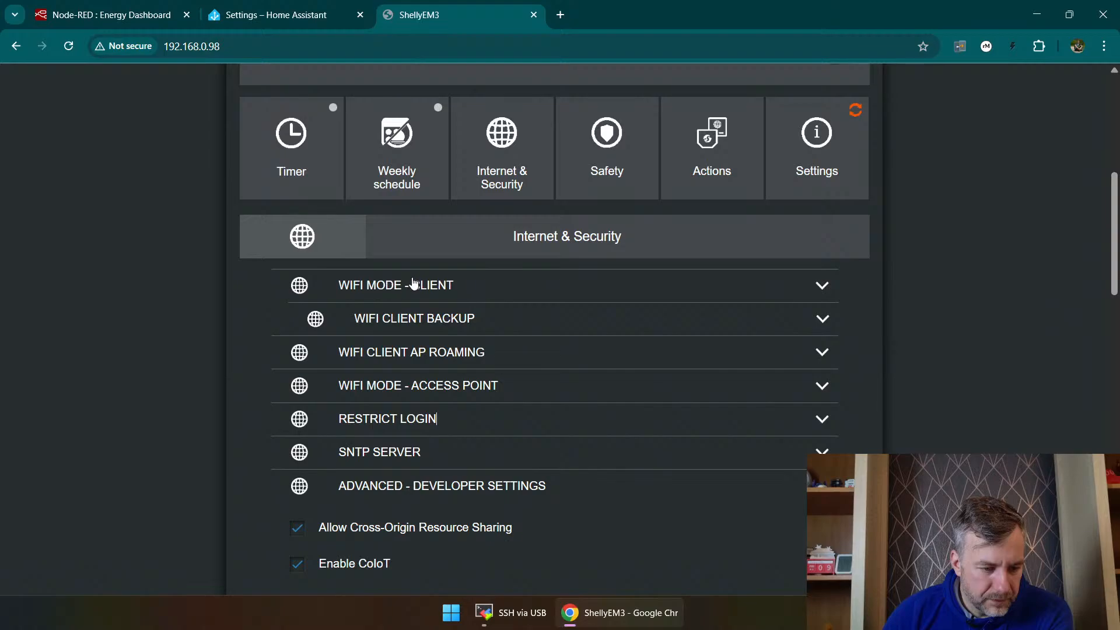
click(497, 284)
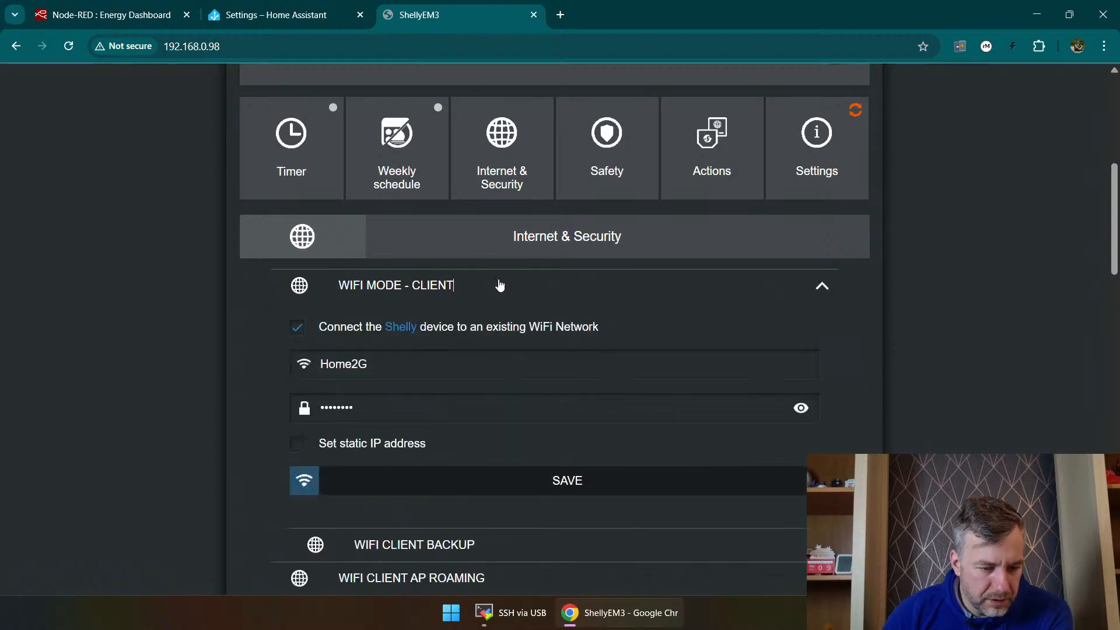
scroll(283, 306, down, 4)
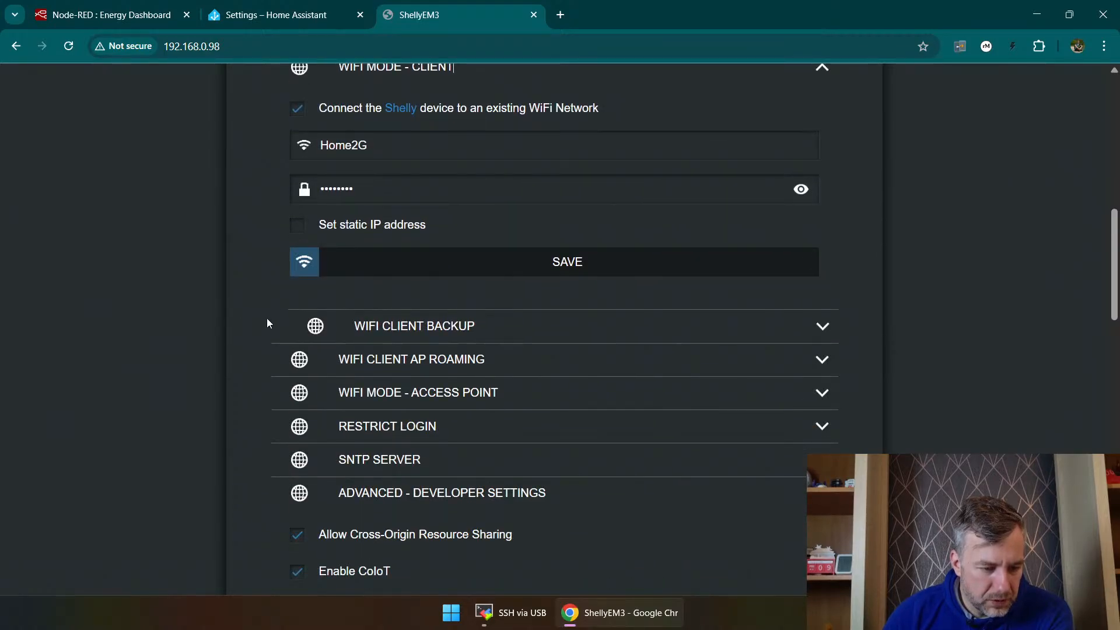
scroll(268, 322, up, 10)
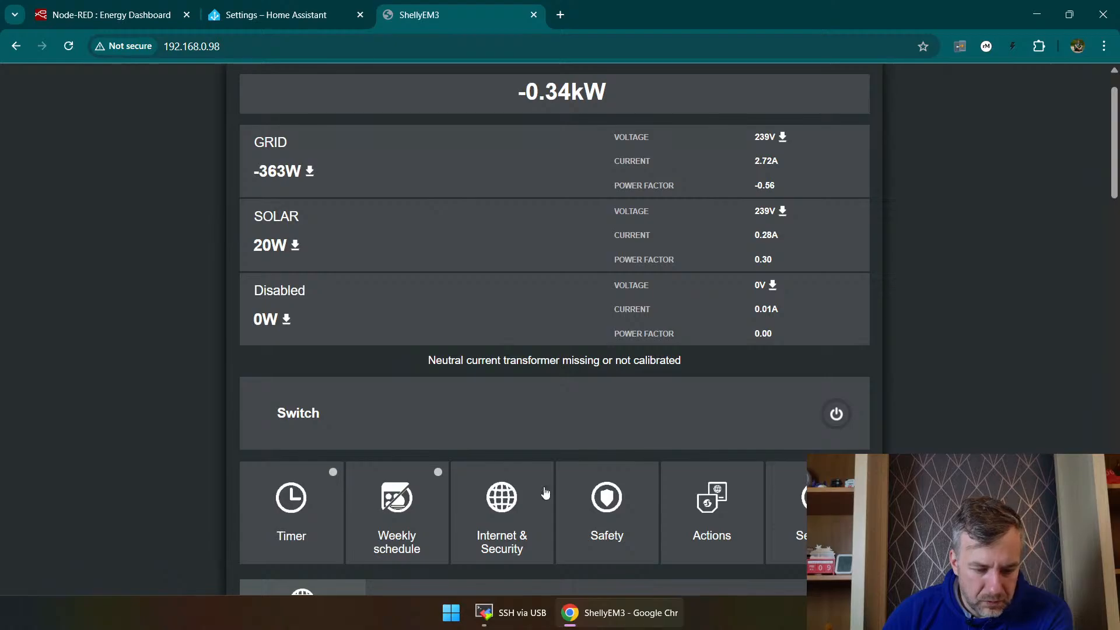
Step: Look through the Shelly 3EM's Safety and Actions sections
click(607, 499)
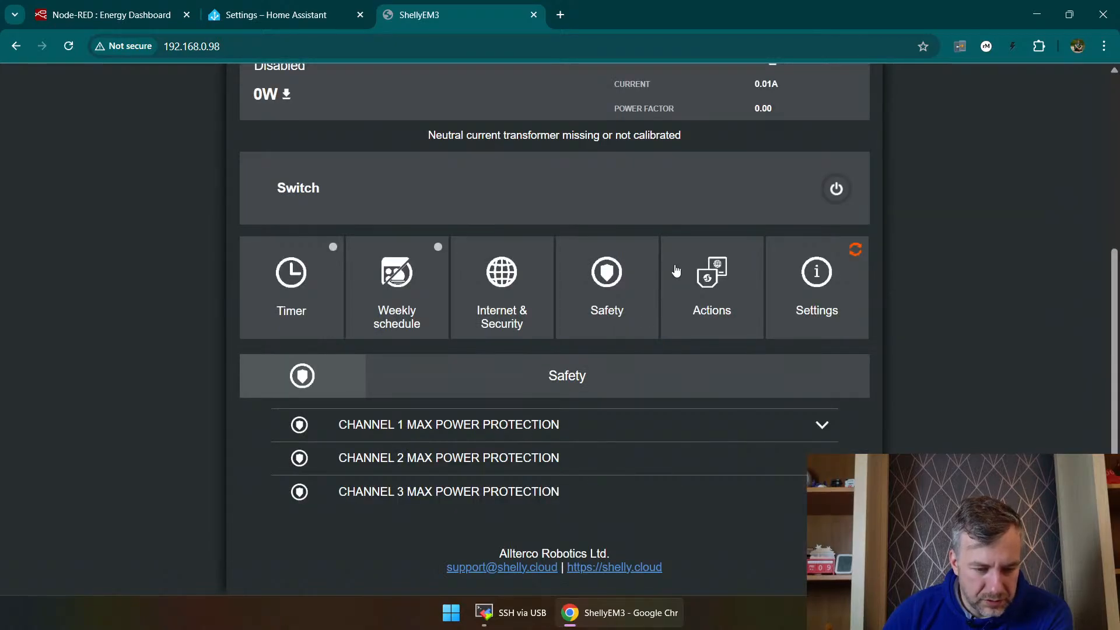
click(717, 272)
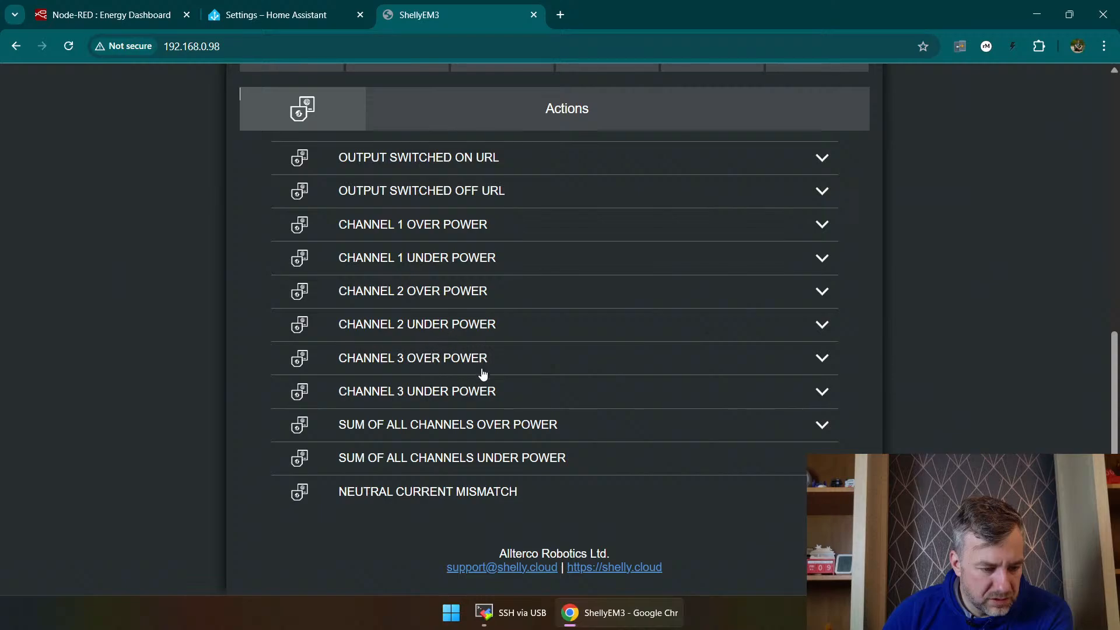
scroll(483, 374, up, 3)
click(816, 223)
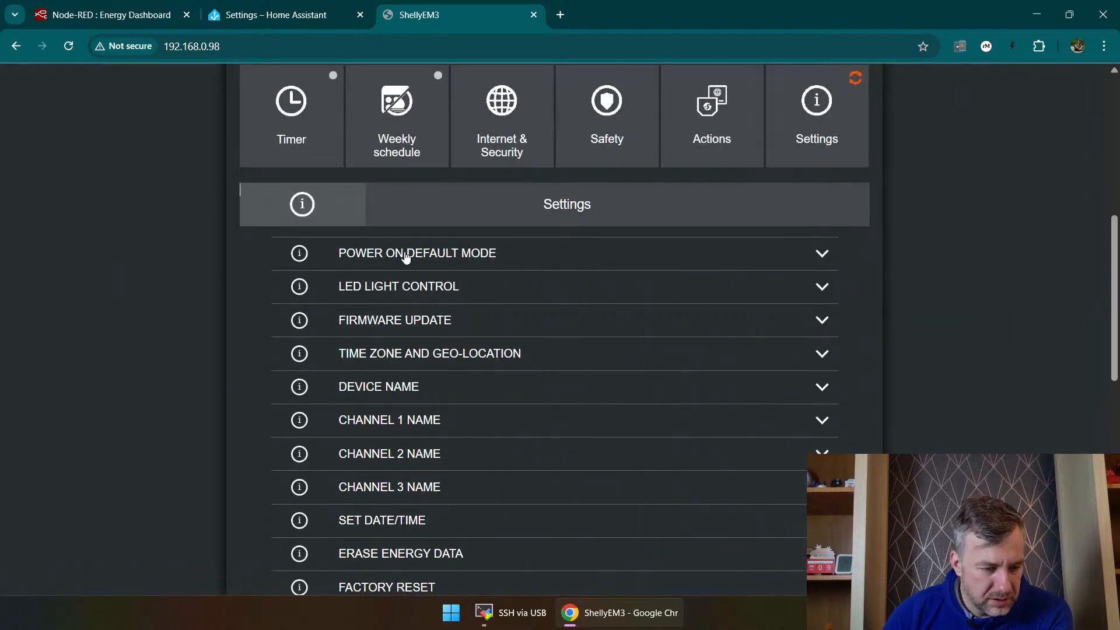
scroll(407, 257, down, 2)
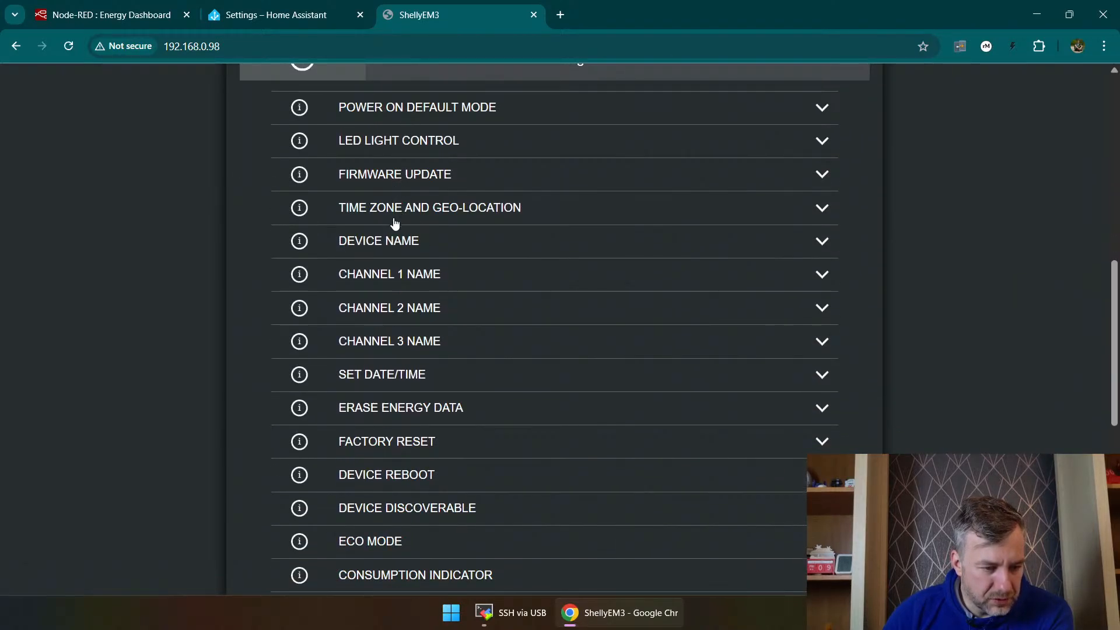
click(395, 178)
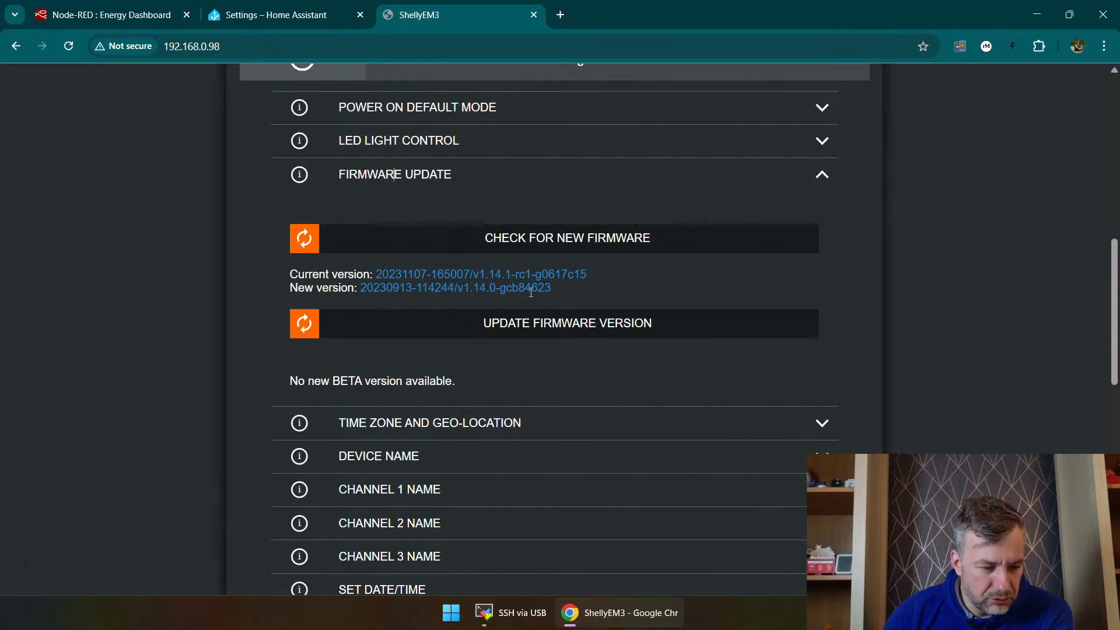
click(544, 330)
click(505, 146)
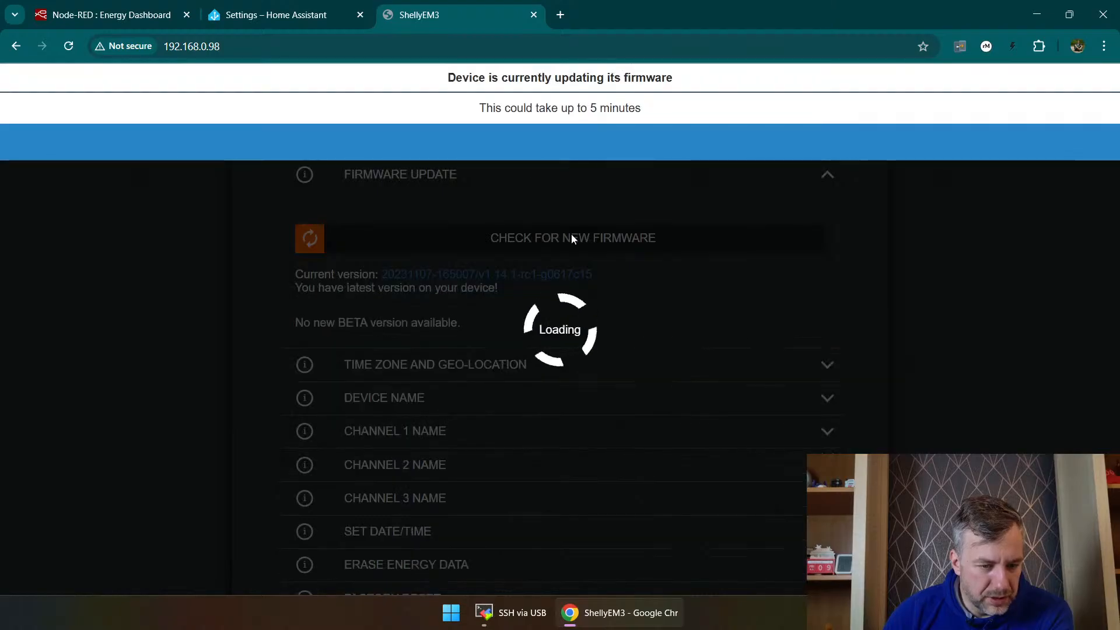
Step: Dismiss the Shelly setup dialog in Home Assistant and examine the discovered and configured integrations
click(274, 15)
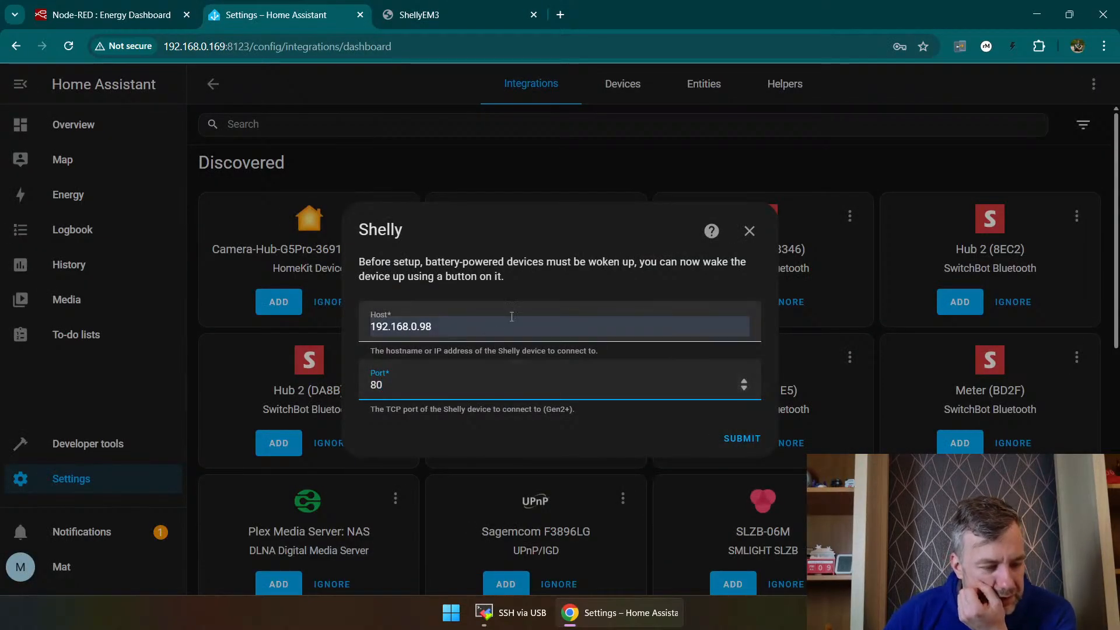
click(749, 231)
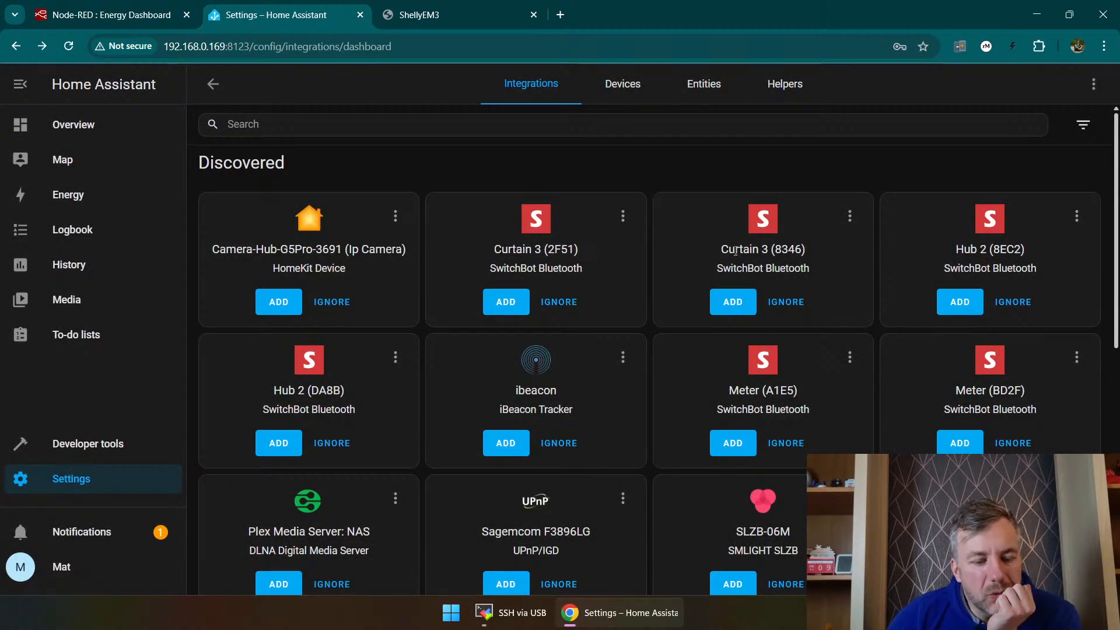
scroll(638, 257, down, 3)
scroll(584, 251, down, 3)
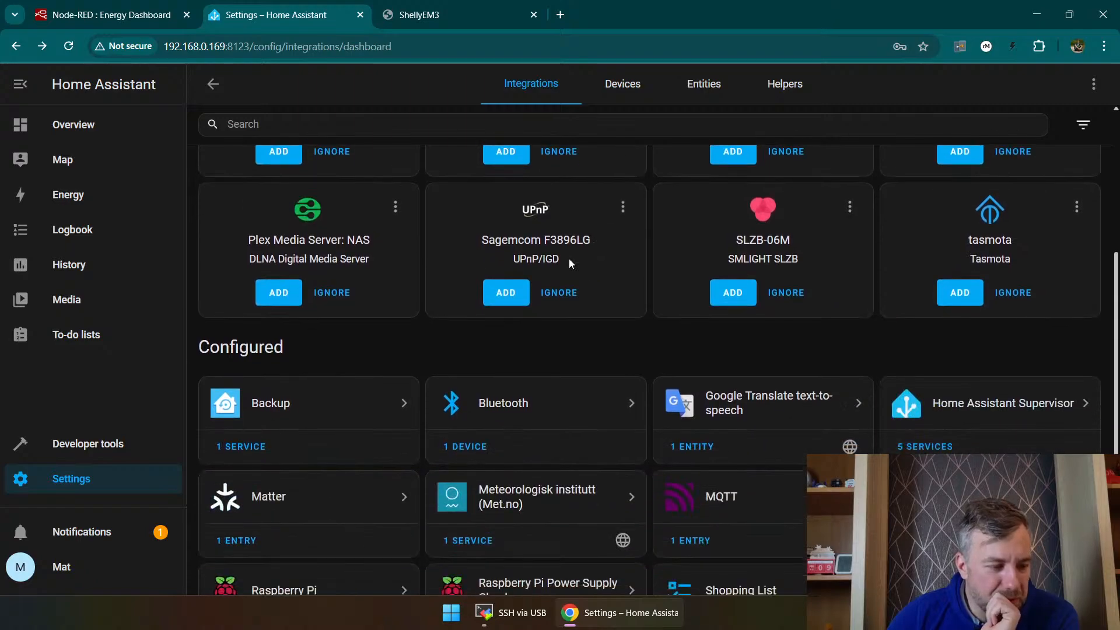
scroll(513, 259, up, 6)
scroll(470, 273, down, 3)
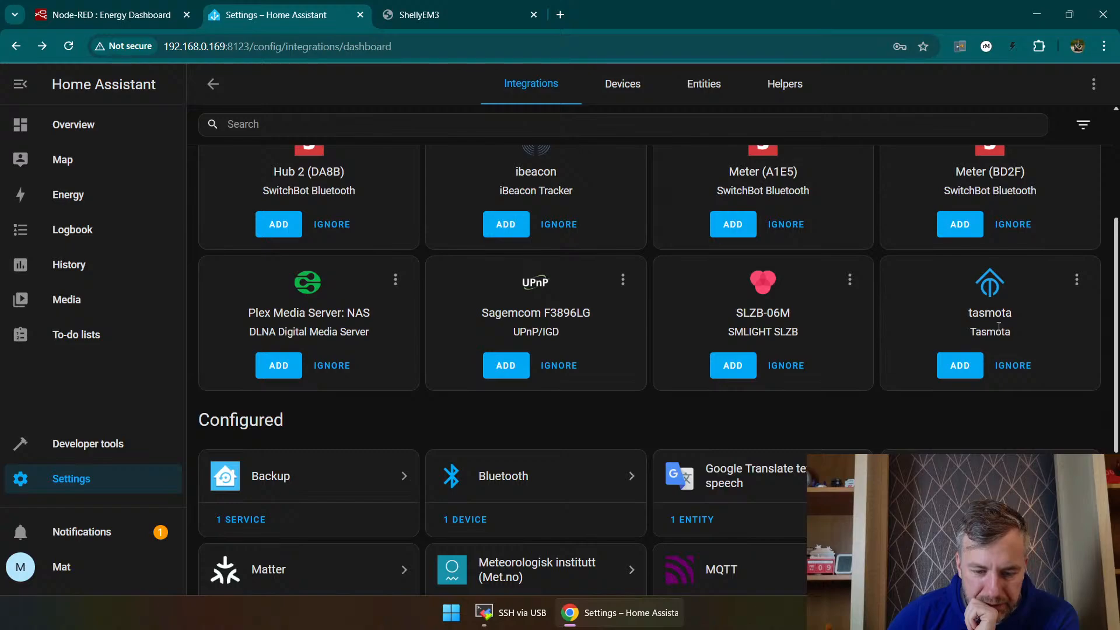
scroll(1000, 384, up, 1)
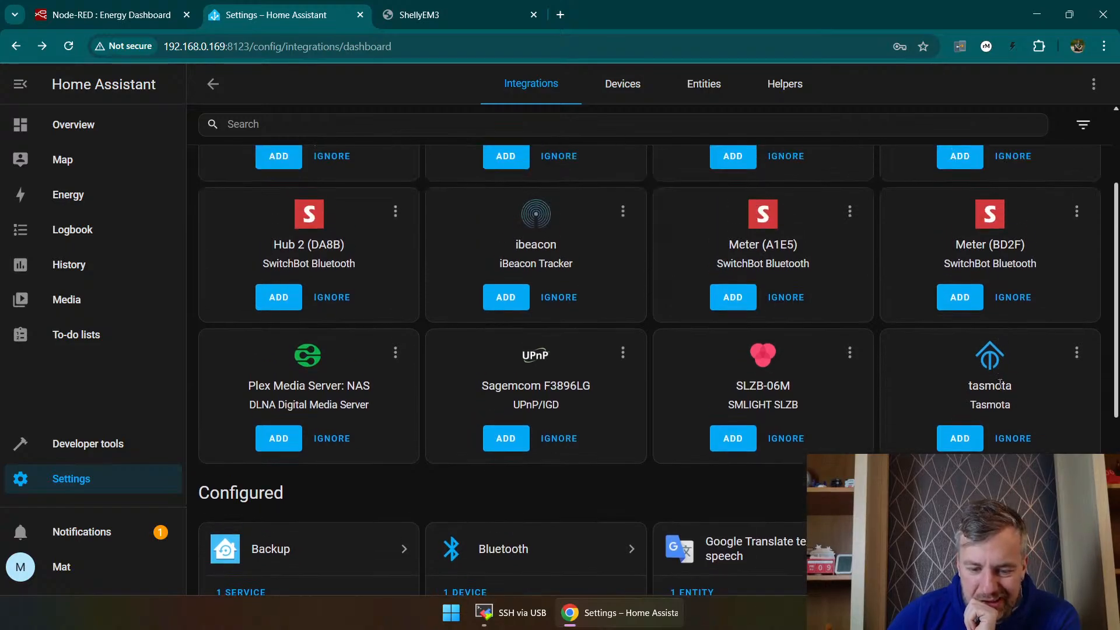
scroll(1001, 389, down, 2)
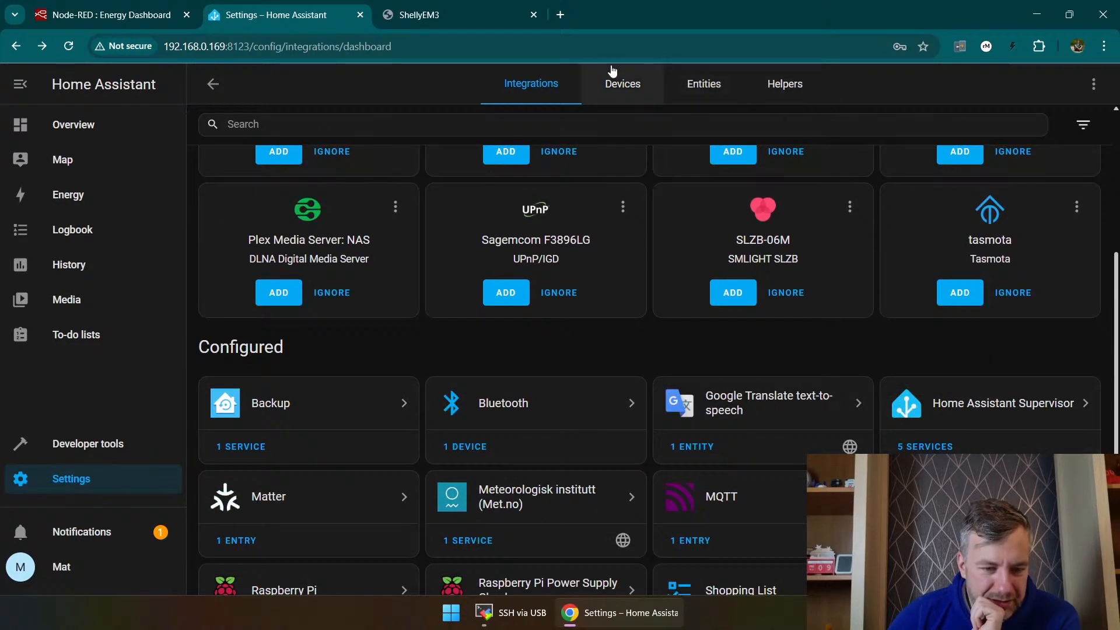
click(619, 82)
scroll(525, 245, down, 5)
scroll(518, 283, down, 3)
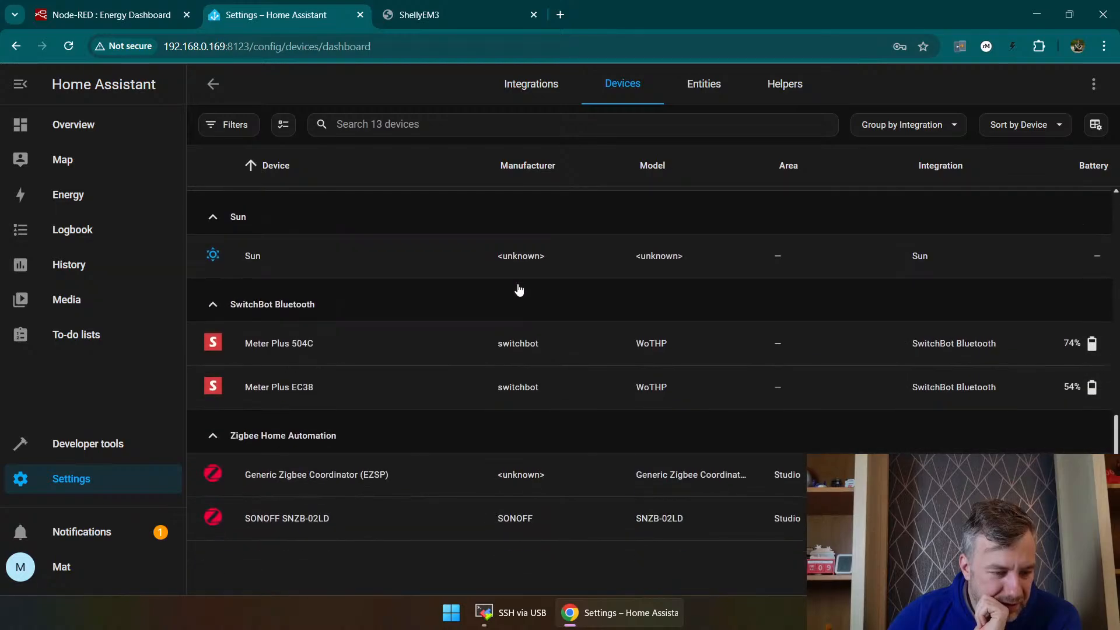
Step: Return to the integrations overview, look through the discovered and configured integrations, and check the notifications
scroll(525, 291, up, 7)
click(553, 81)
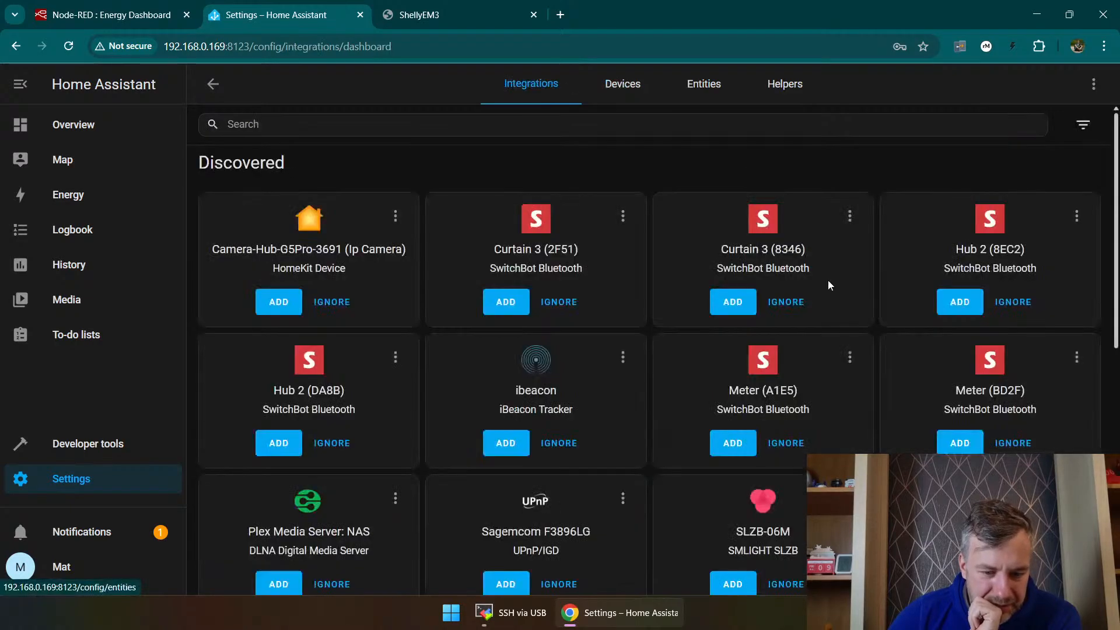
scroll(830, 286, down, 3)
scroll(828, 293, down, 3)
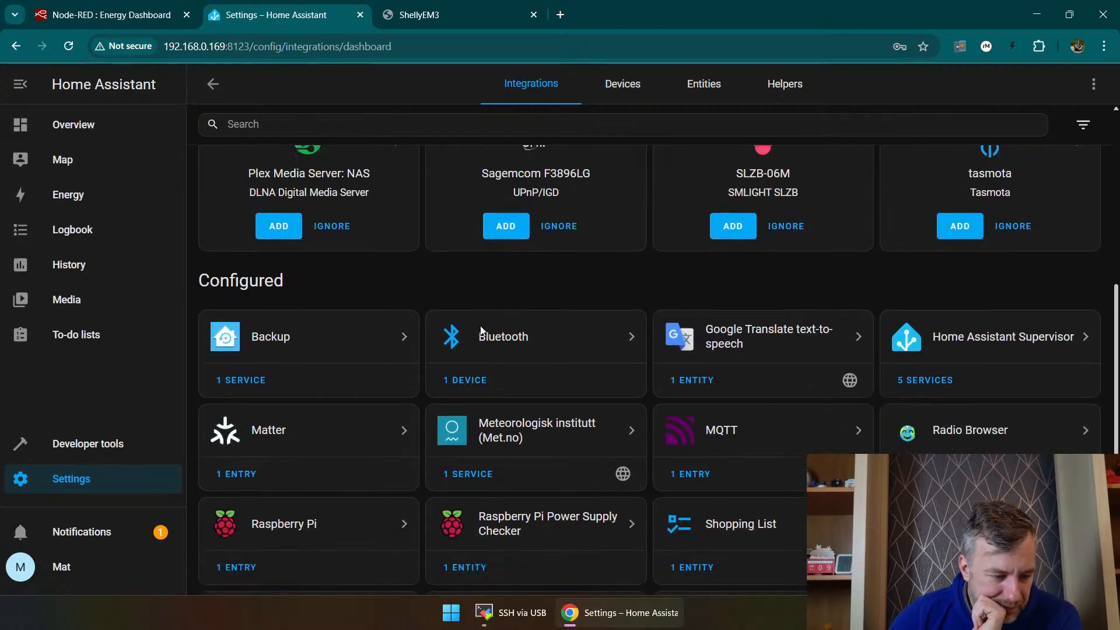
scroll(514, 336, up, 7)
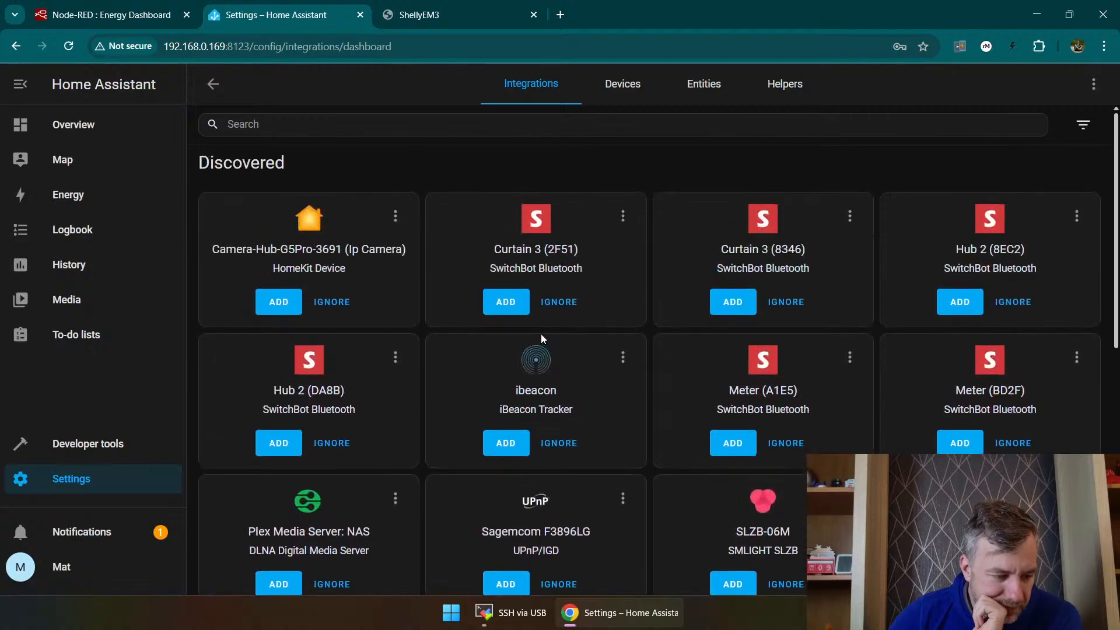
click(121, 540)
click(292, 169)
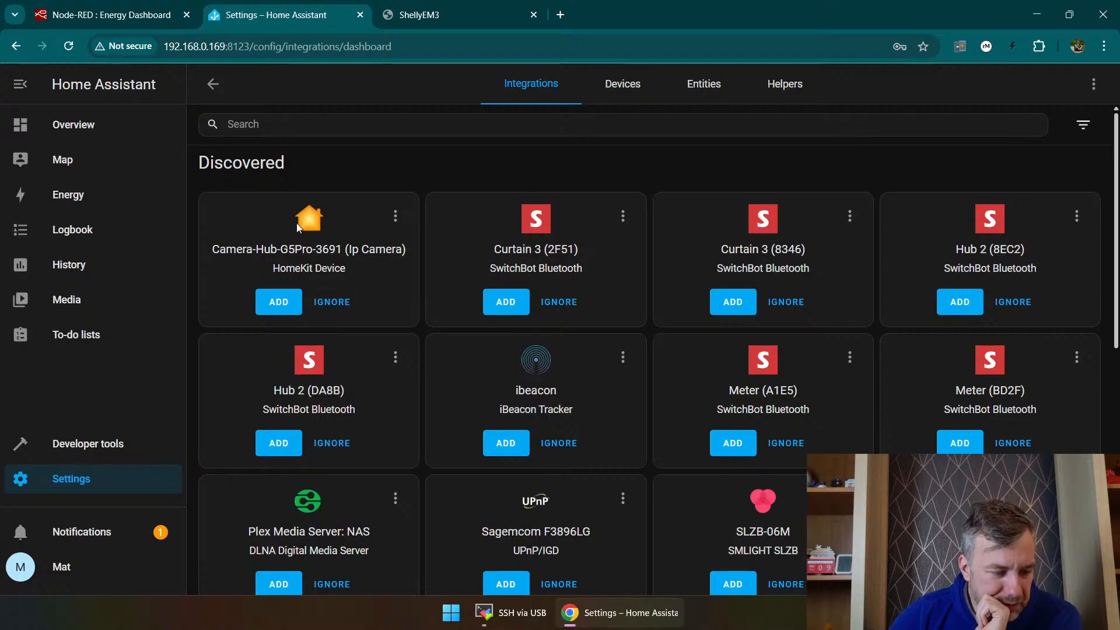
scroll(418, 382, down, 1)
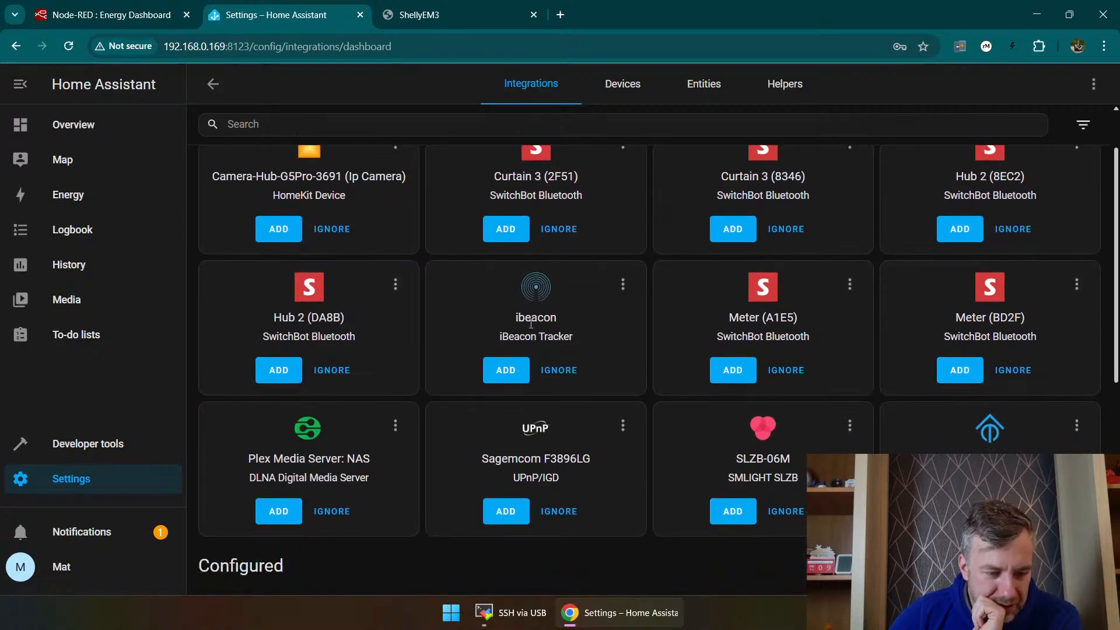
scroll(695, 362, down, 2)
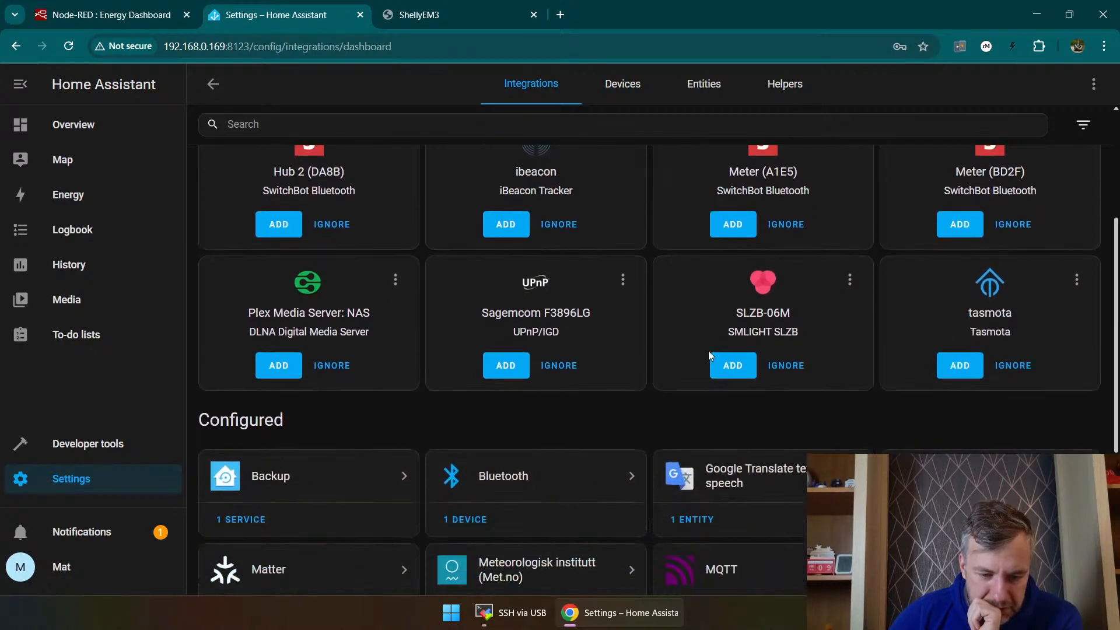
scroll(717, 360, up, 2)
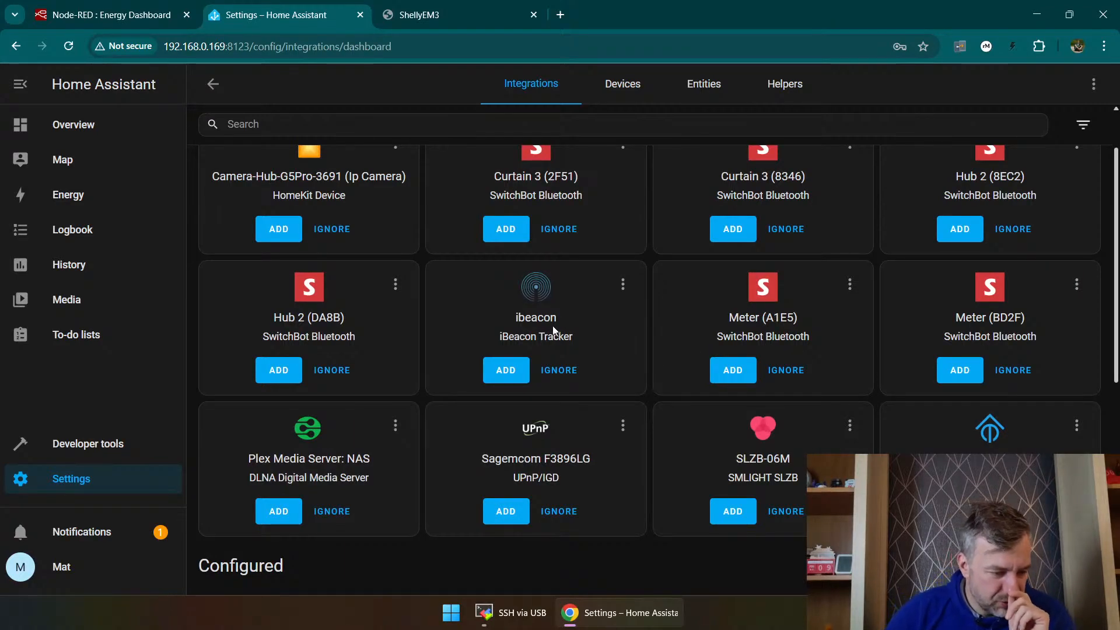
scroll(436, 272, up, 1)
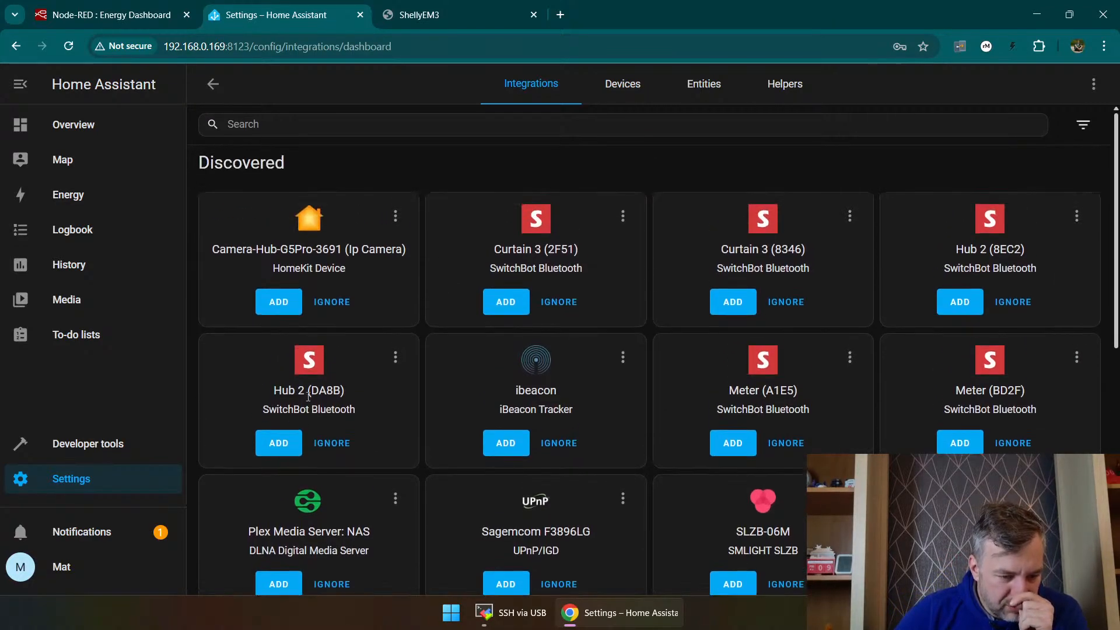
Step: Set up the discovered SwitchBot Bluetooth device Hub 2 (DA8B) without assigning an area
click(281, 444)
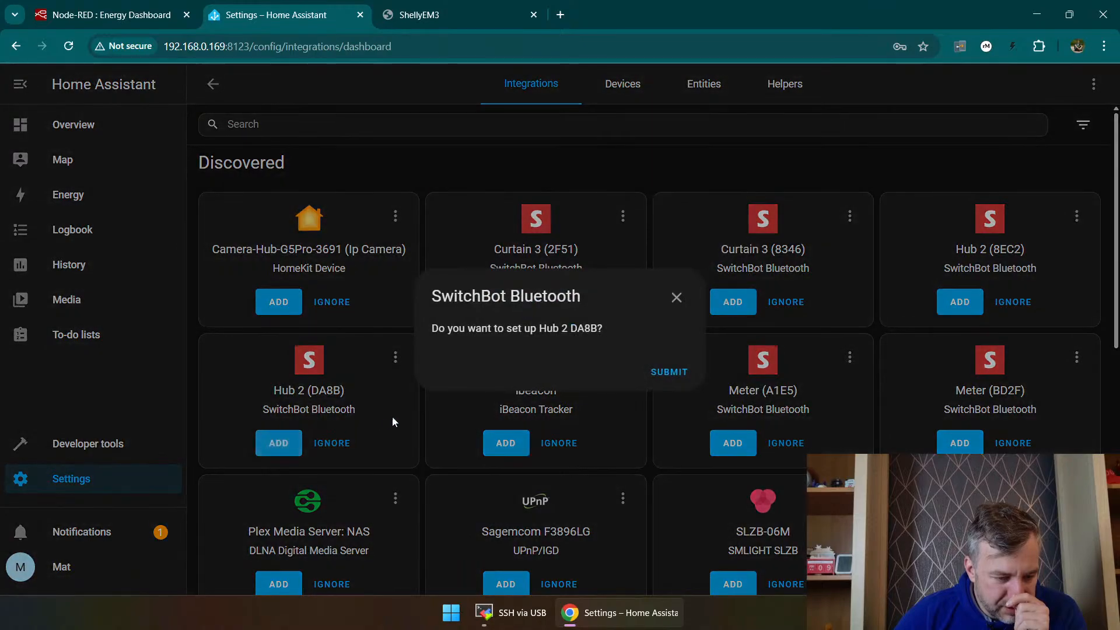
click(671, 372)
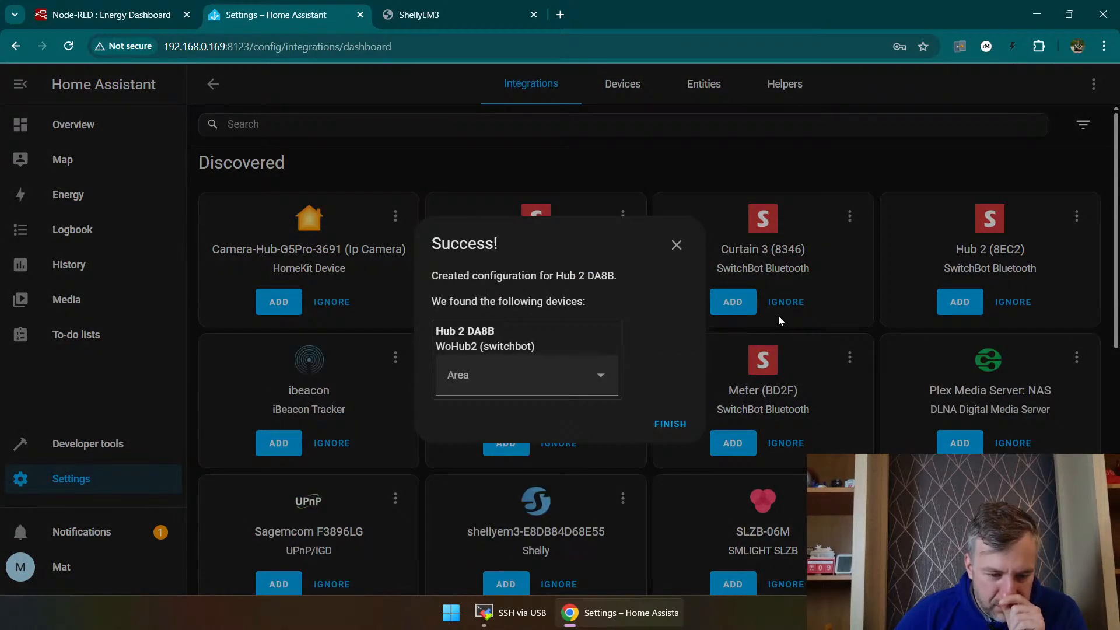
click(670, 424)
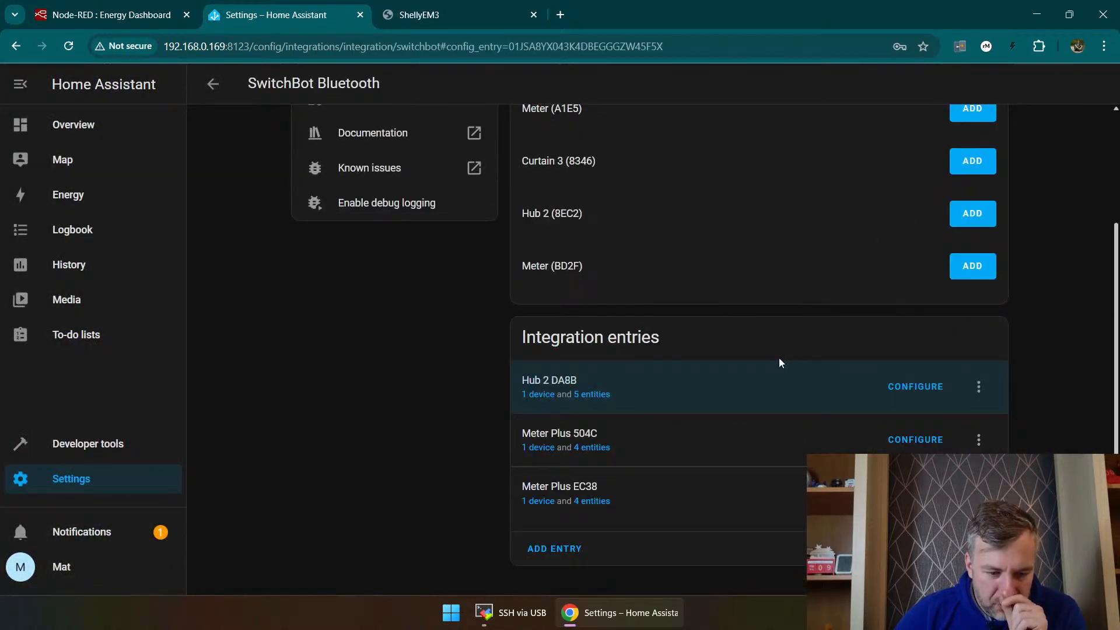
Step: Open the configuration options of the Hub 2 DA8B entry and save them with a retry count of 3
scroll(670, 371, up, 3)
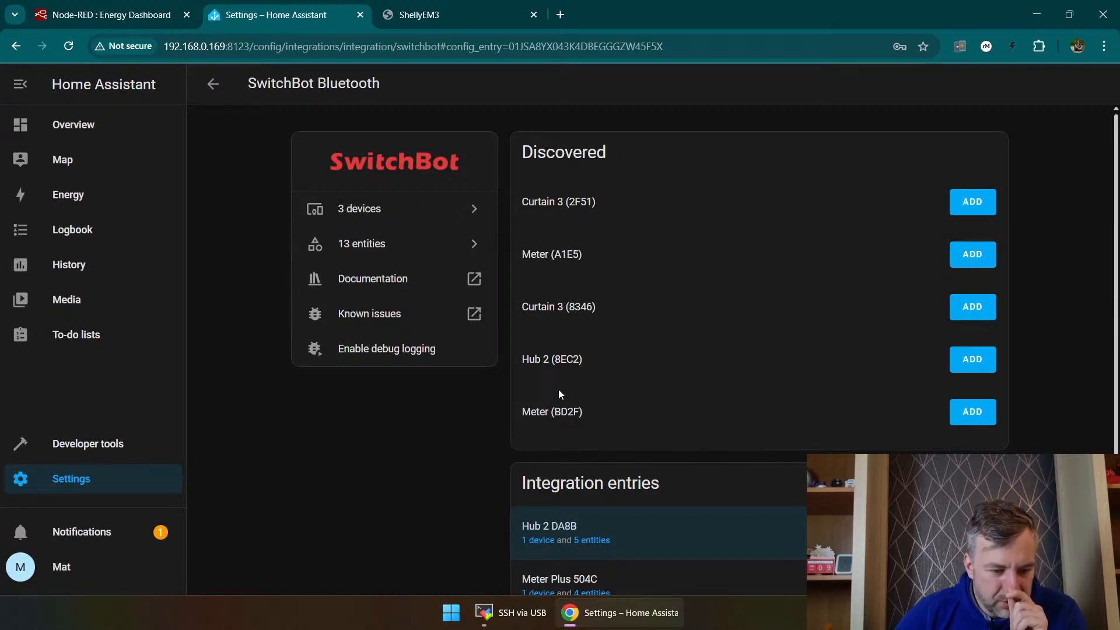
scroll(558, 395, down, 2)
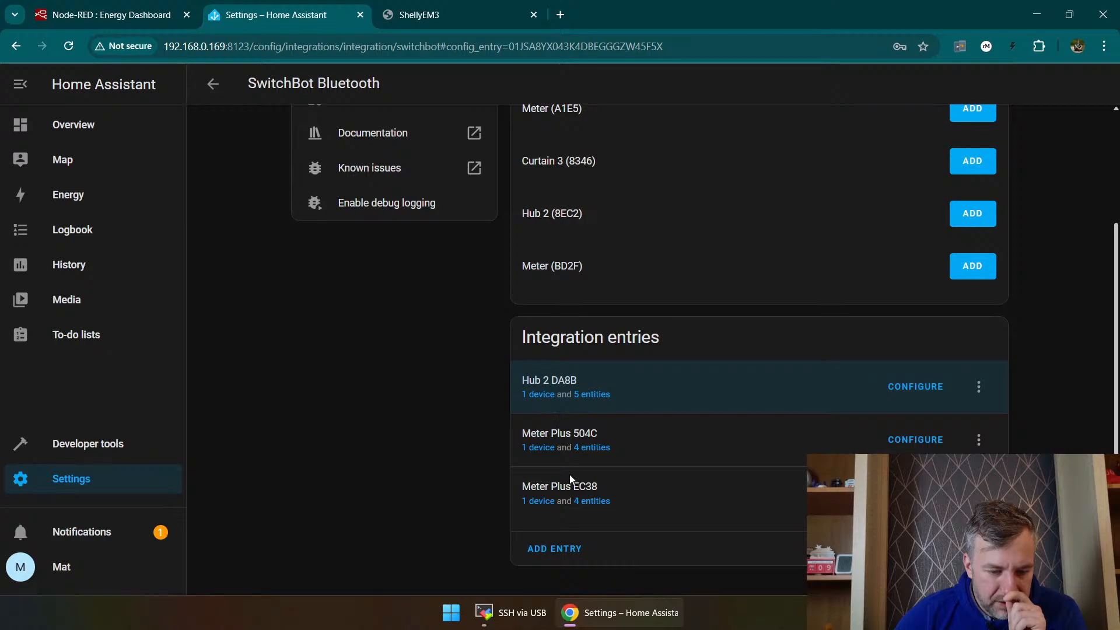
click(904, 388)
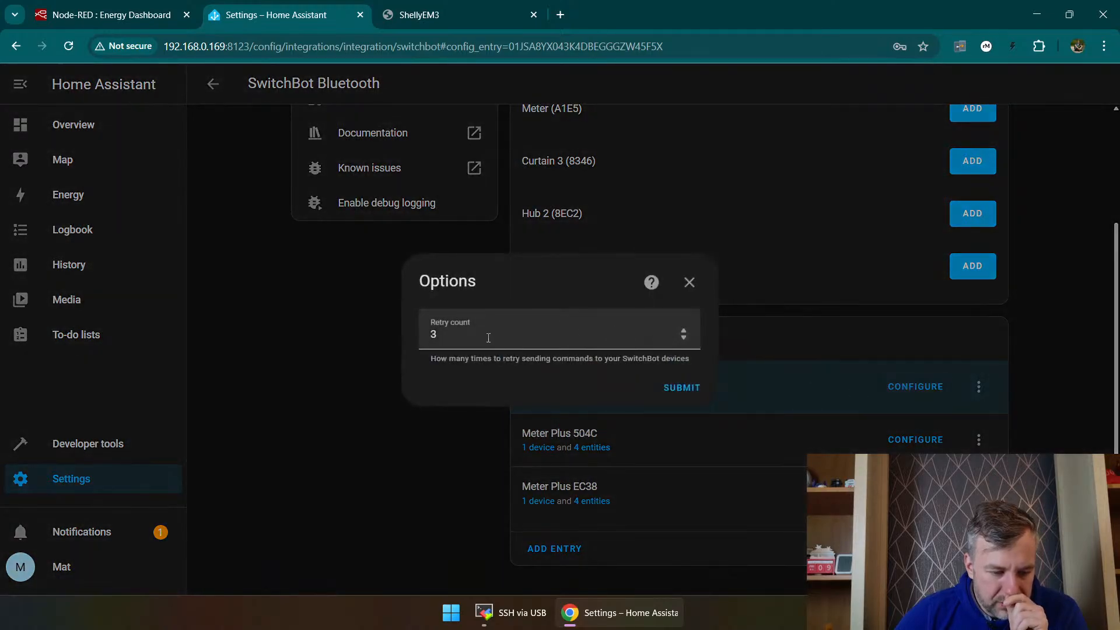
click(684, 387)
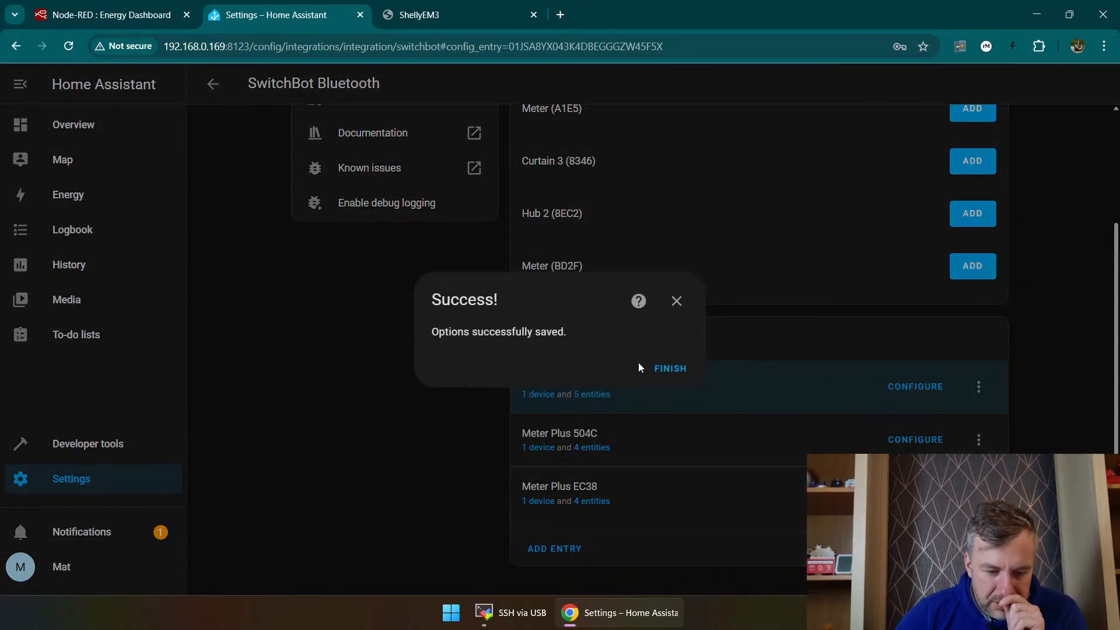
click(668, 368)
Step: Go back to the discovered integrations and set up the SwitchBot Bluetooth device Hub 2 (8EC2) without an area
scroll(866, 324, up, 2)
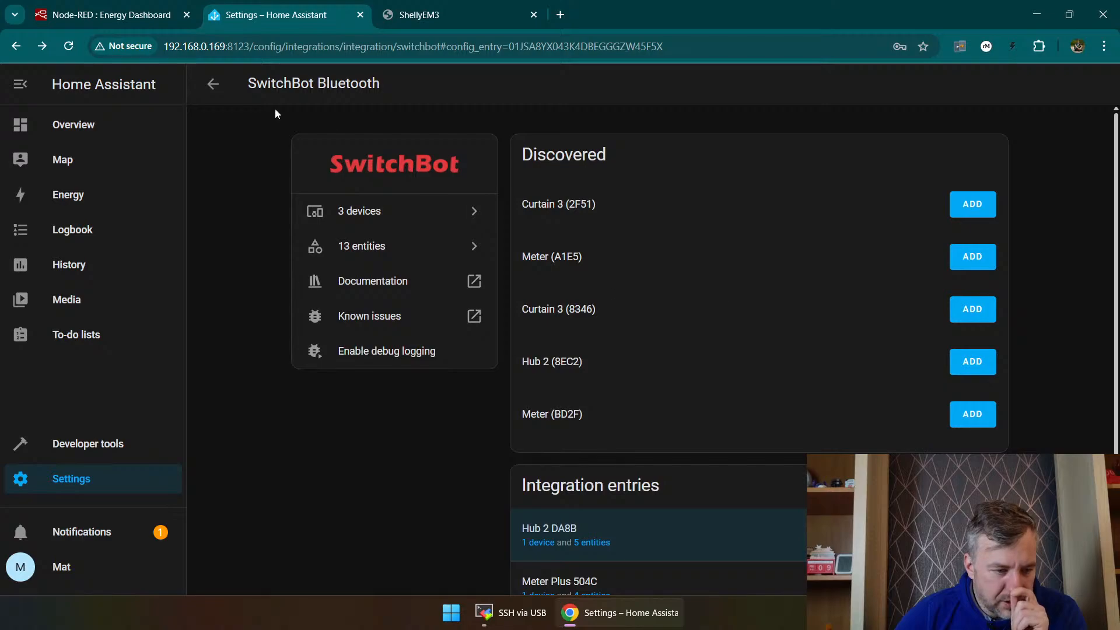
click(213, 85)
scroll(429, 251, up, 2)
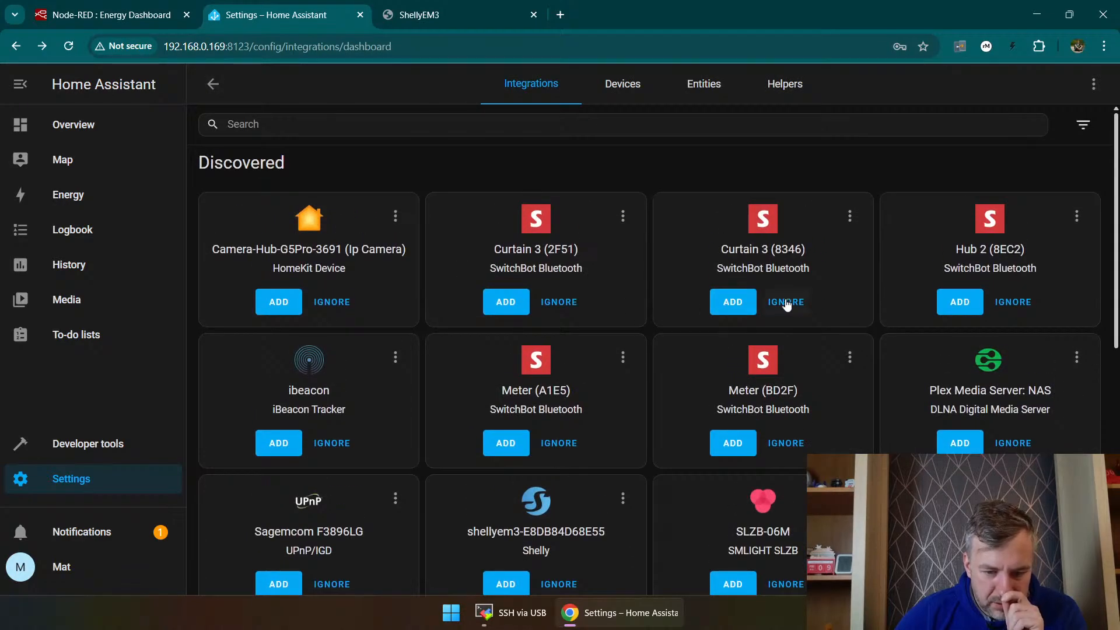
click(951, 302)
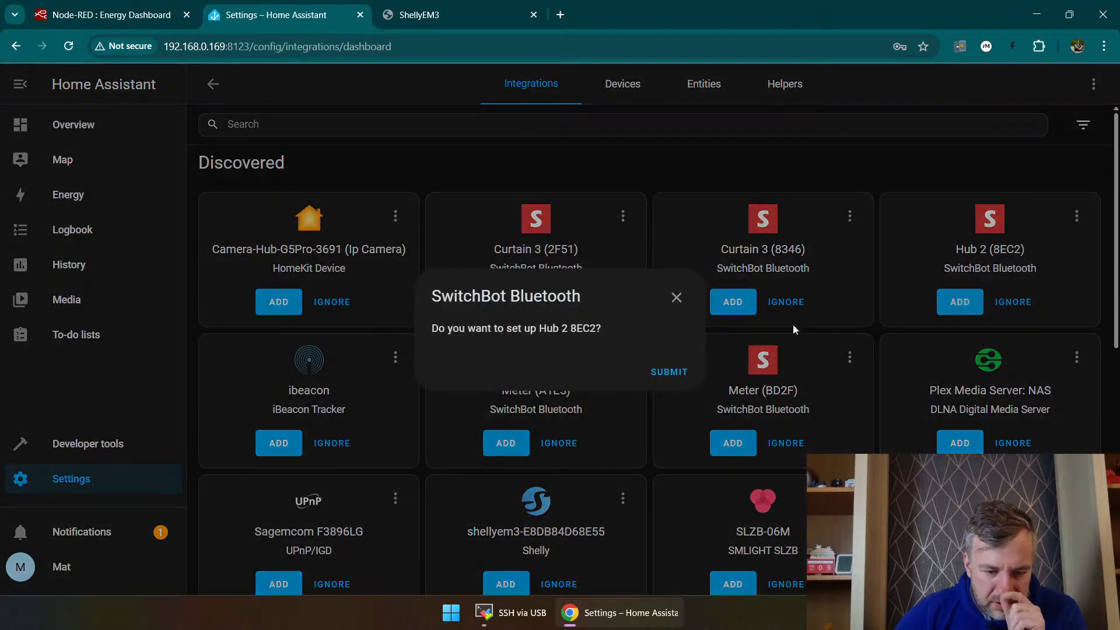
click(662, 371)
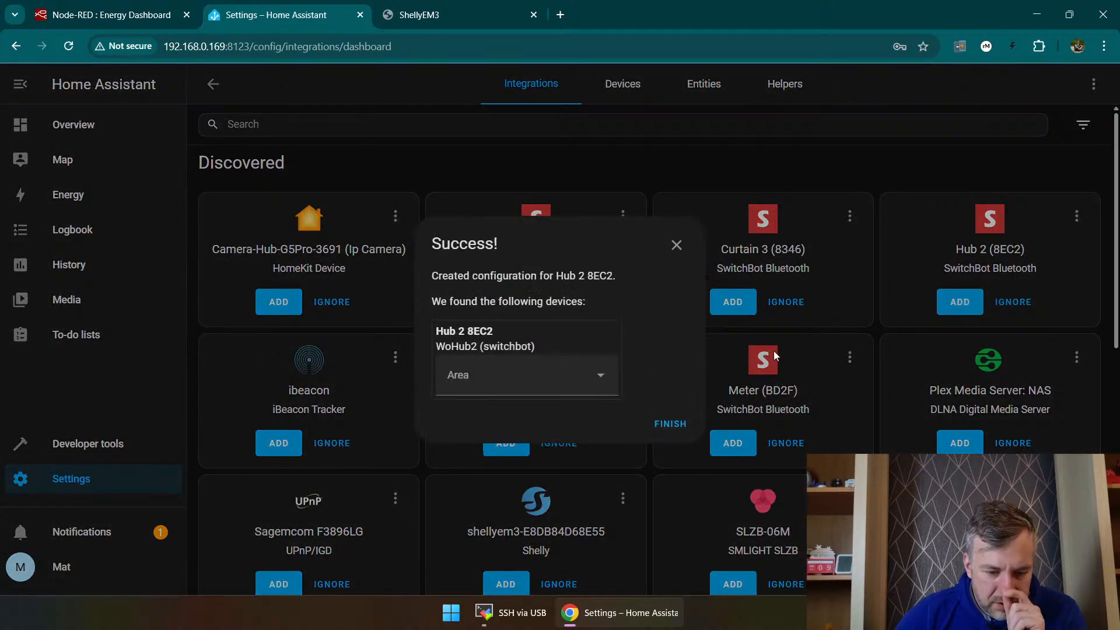
click(665, 421)
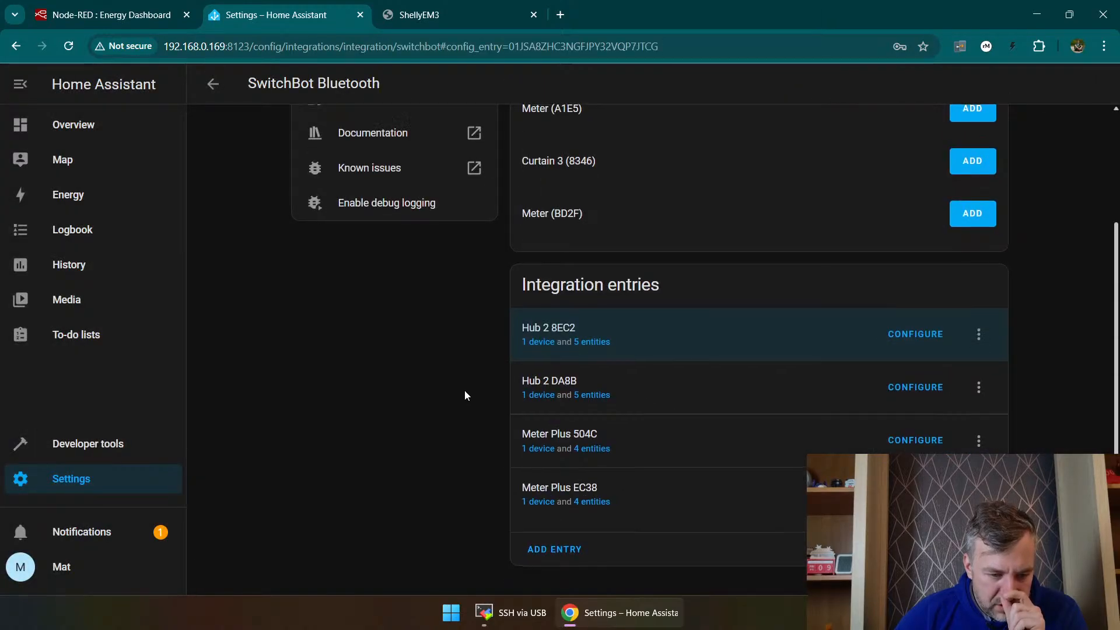
Step: Open the device list and check the devices grouped under SwitchBot Bluetooth
scroll(464, 390, up, 3)
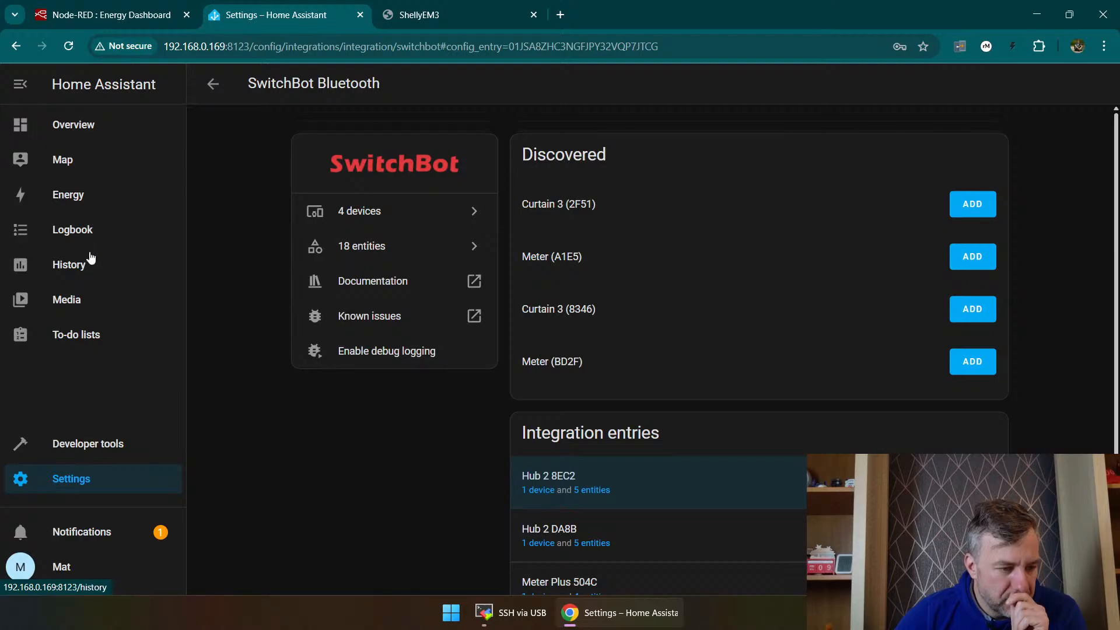
click(213, 83)
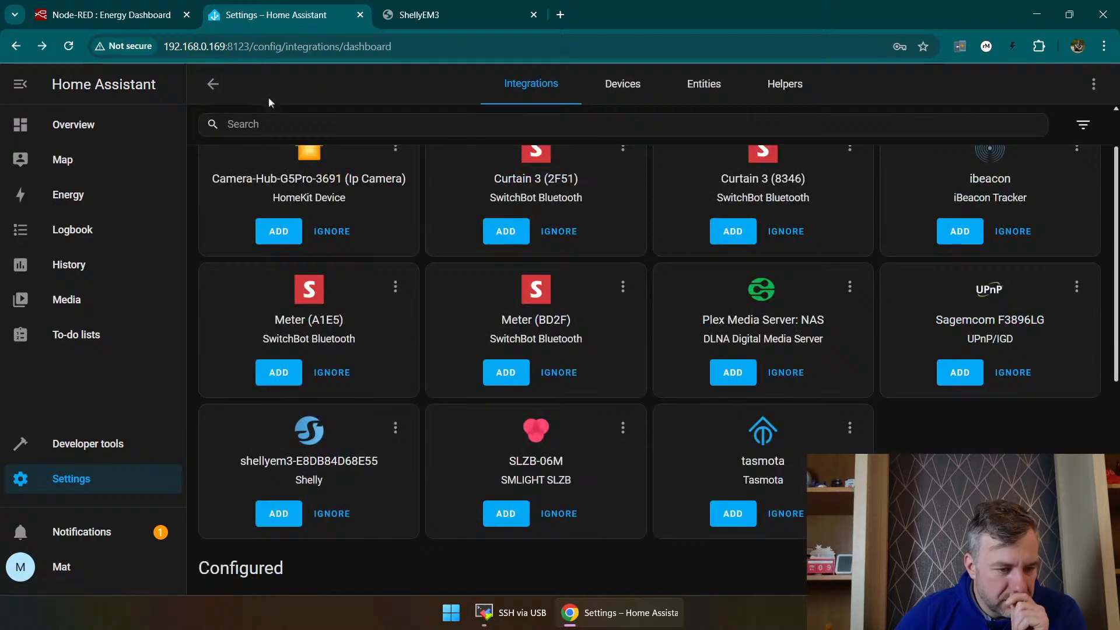
click(622, 83)
scroll(440, 245, down, 10)
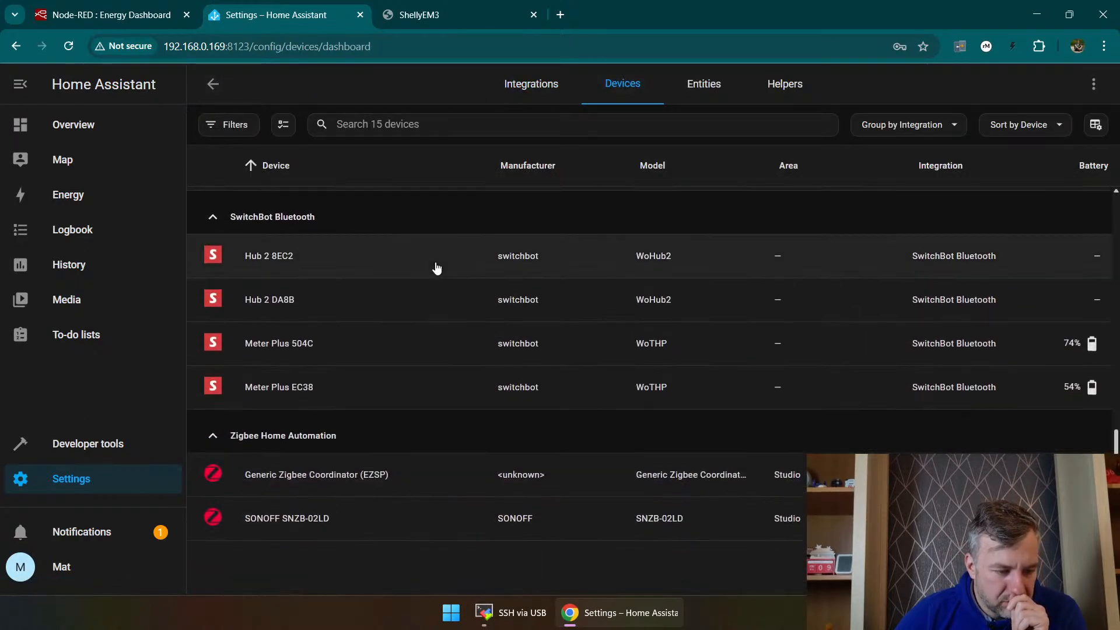
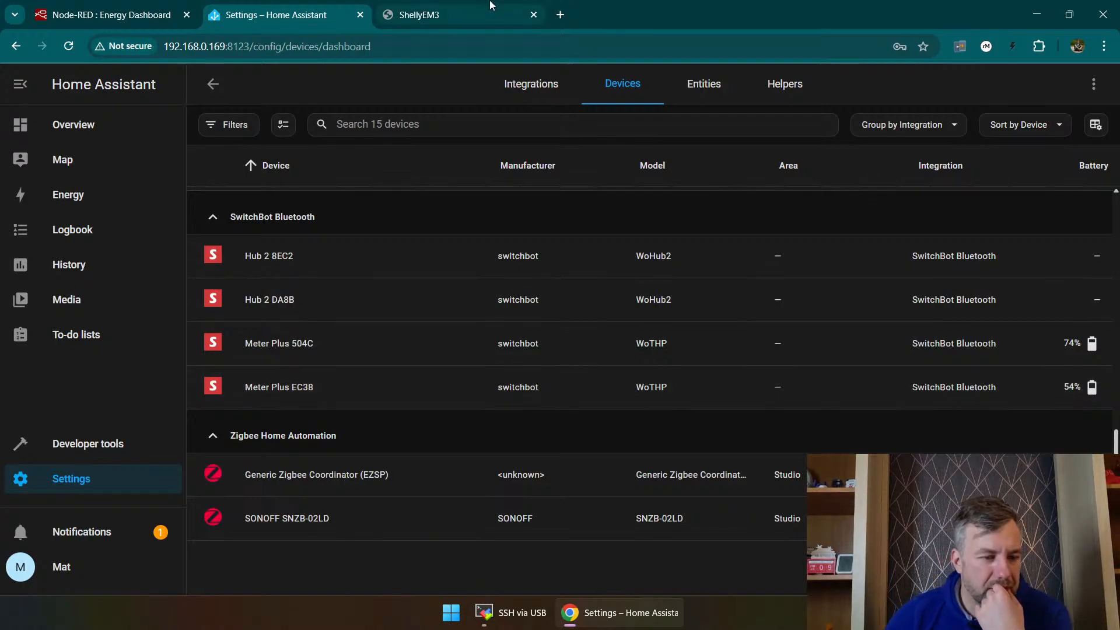
Step: Check the live grid and solar readings on the Shelly 3EM's own web page
click(490, 7)
scroll(607, 420, up, 2)
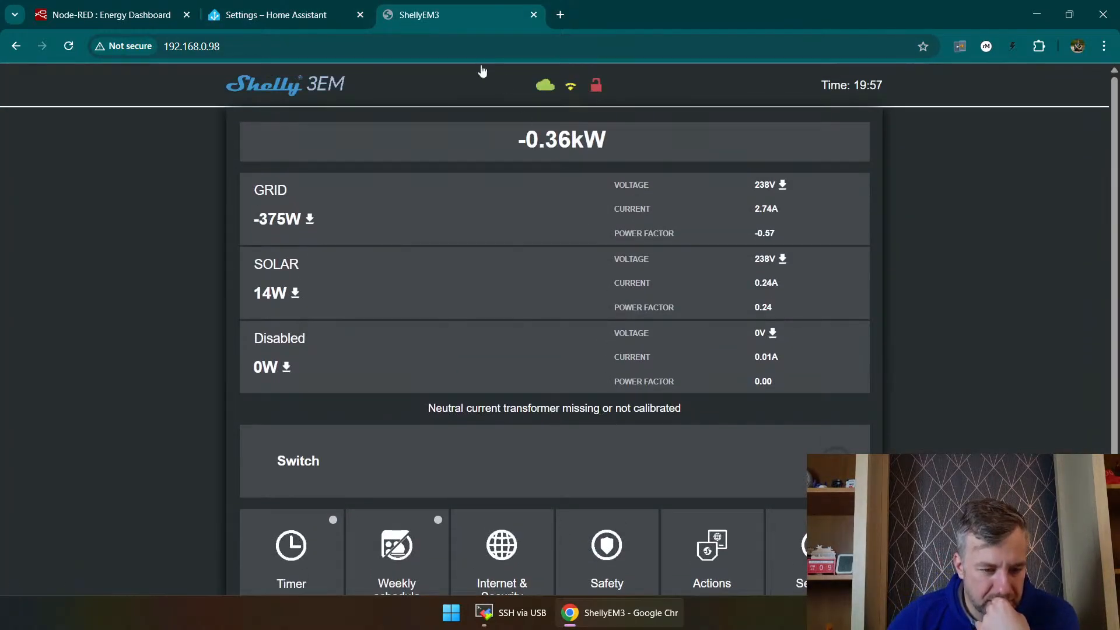
scroll(599, 233, down, 2)
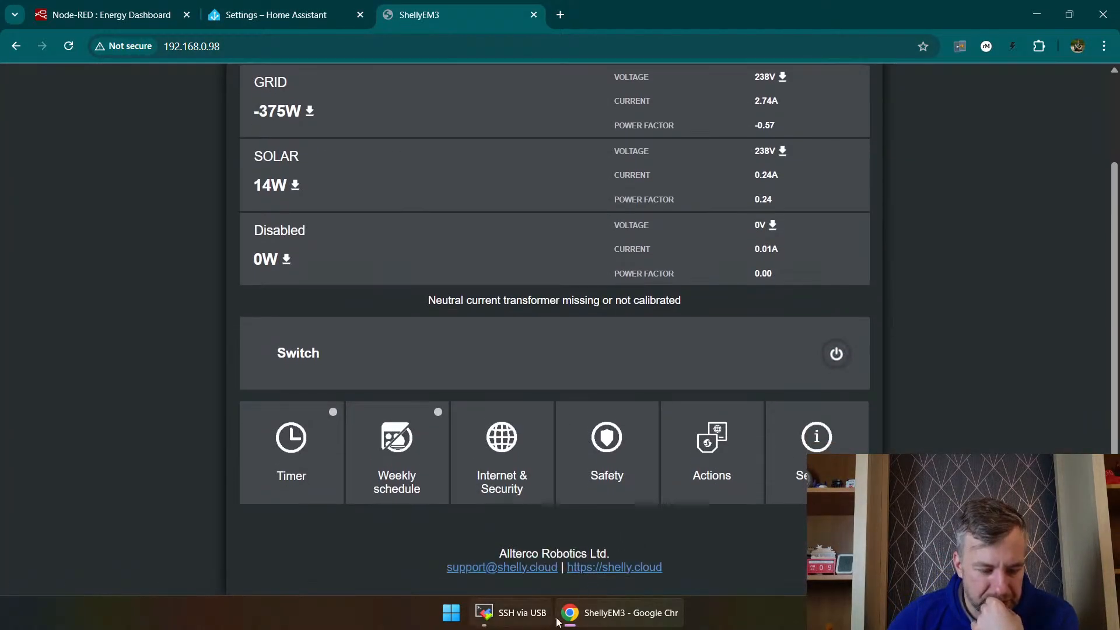
Step: Back in Home Assistant, add the Shelly integration for the discovered shellyem3-E8DB84D68E55 device without assigning an area
click(280, 15)
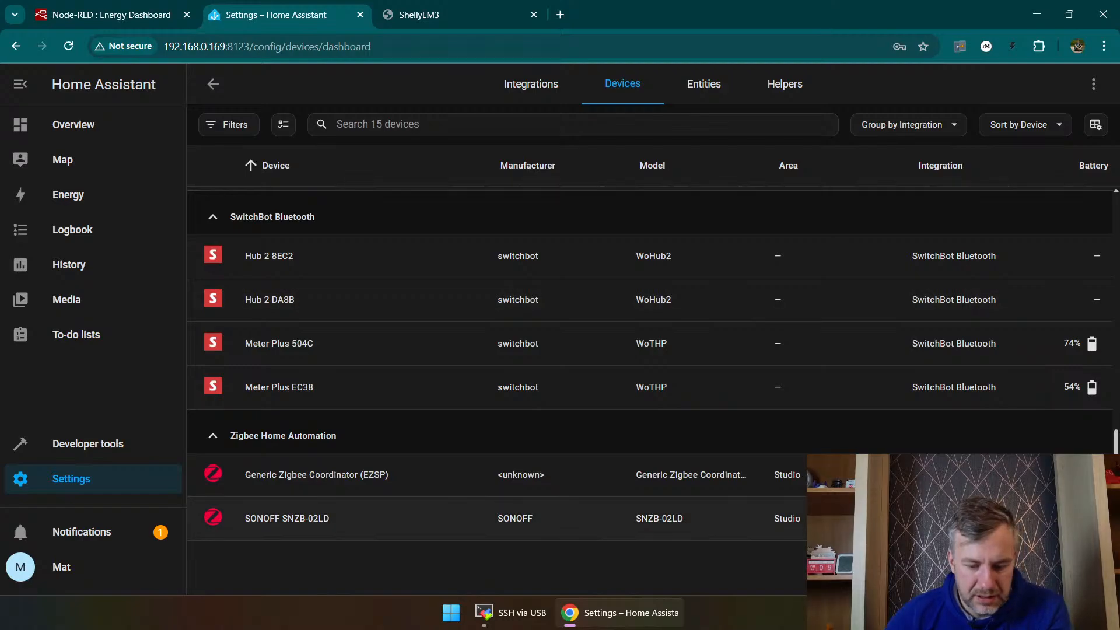
click(502, 83)
click(1039, 567)
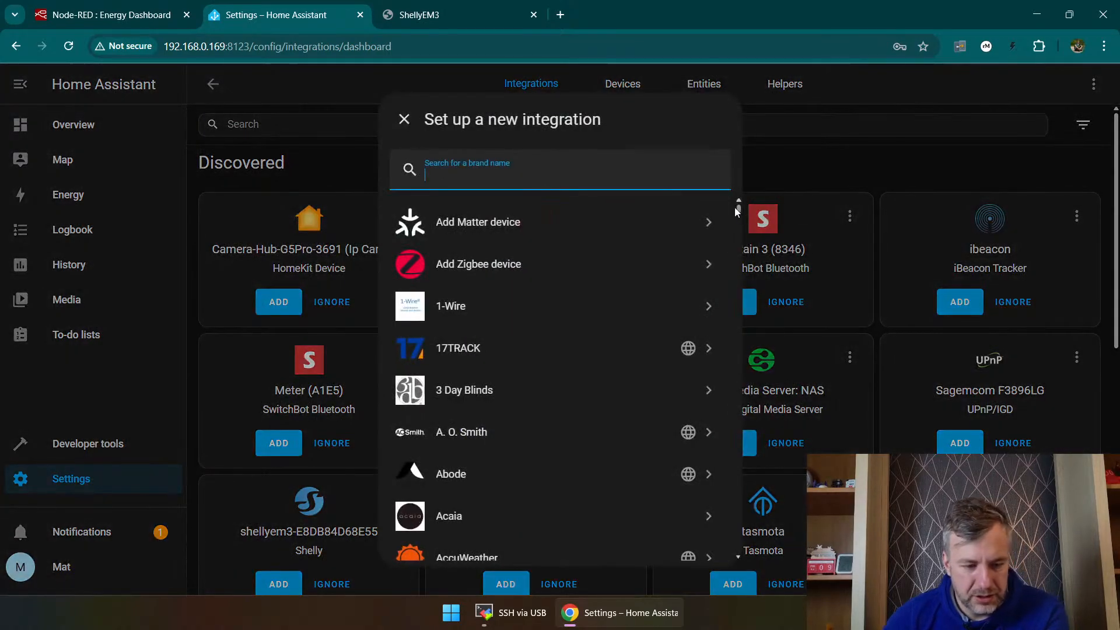
text(shell)
click(693, 227)
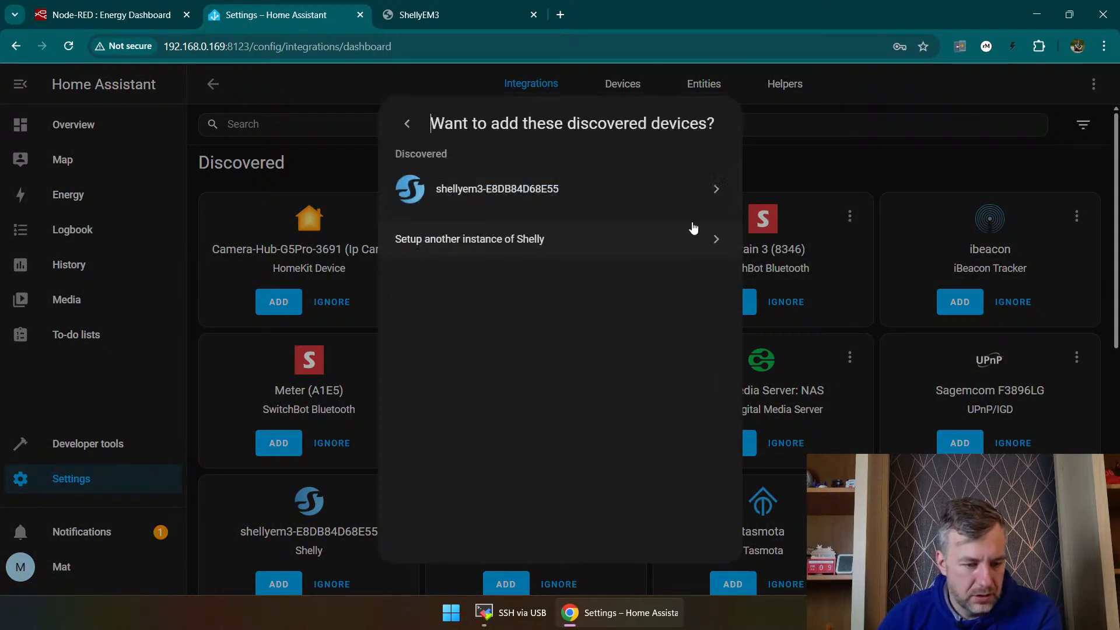
click(541, 189)
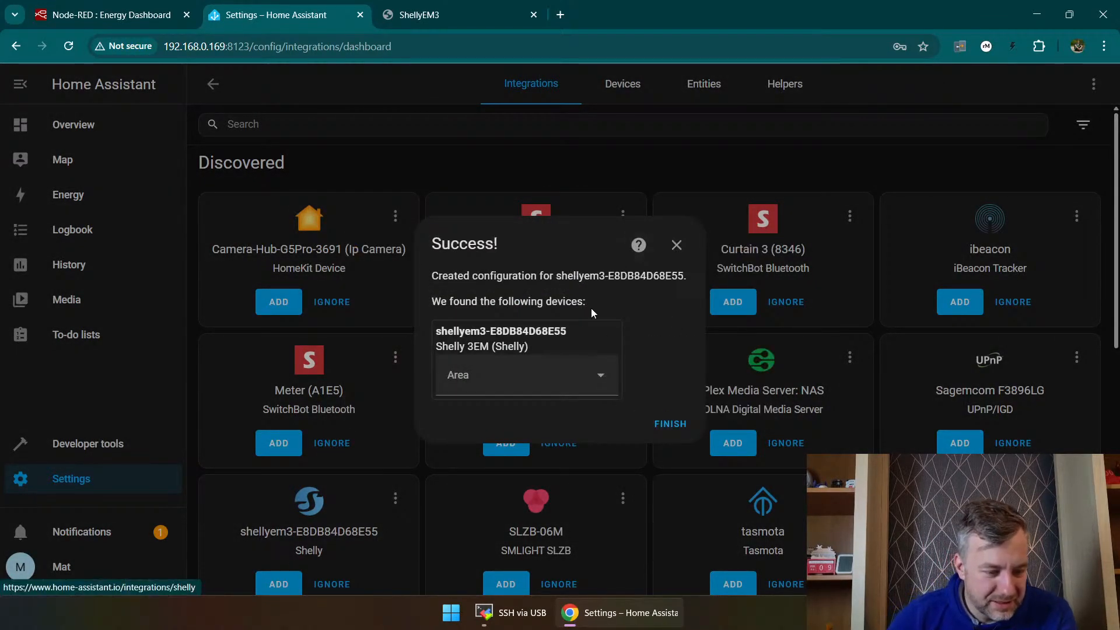
click(669, 424)
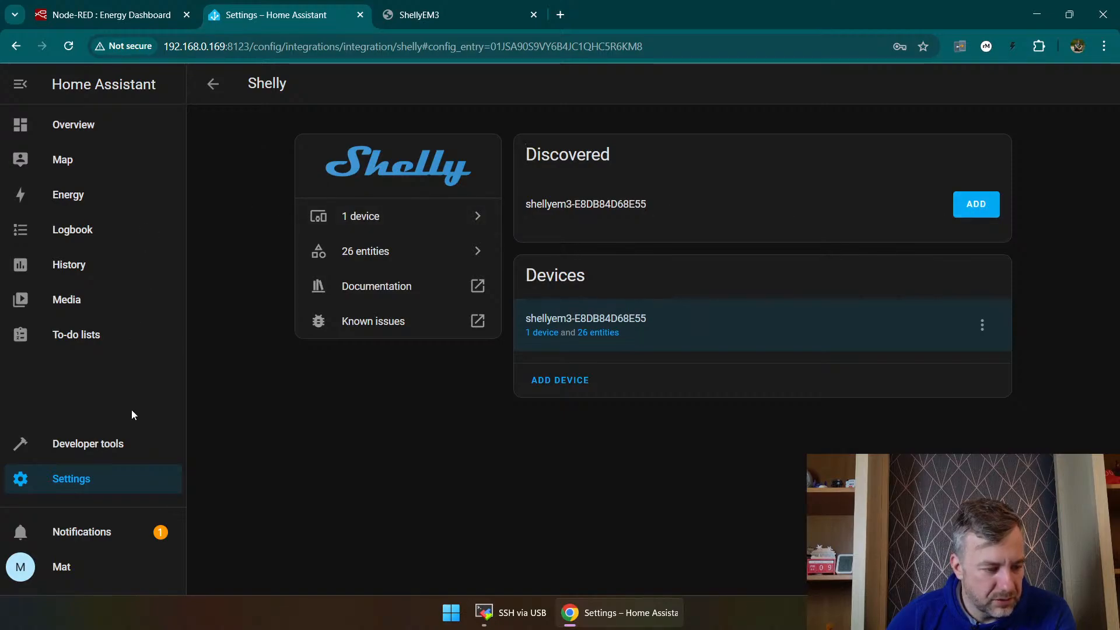
Step: Return to the full device list and open the page of the Shelly 3EM device
click(93, 484)
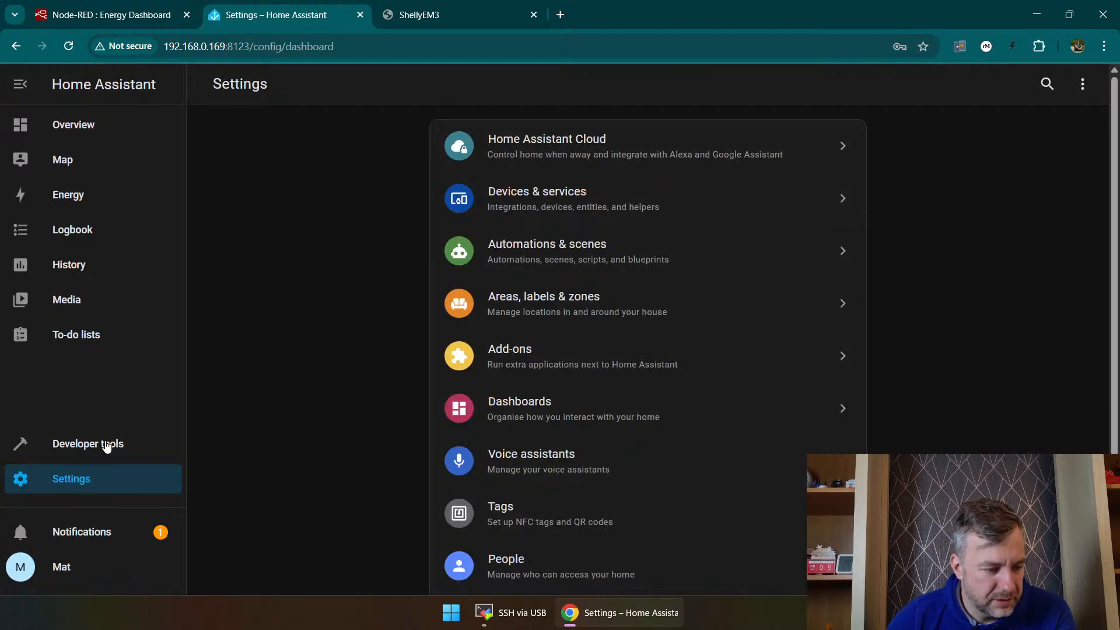
click(79, 450)
click(75, 477)
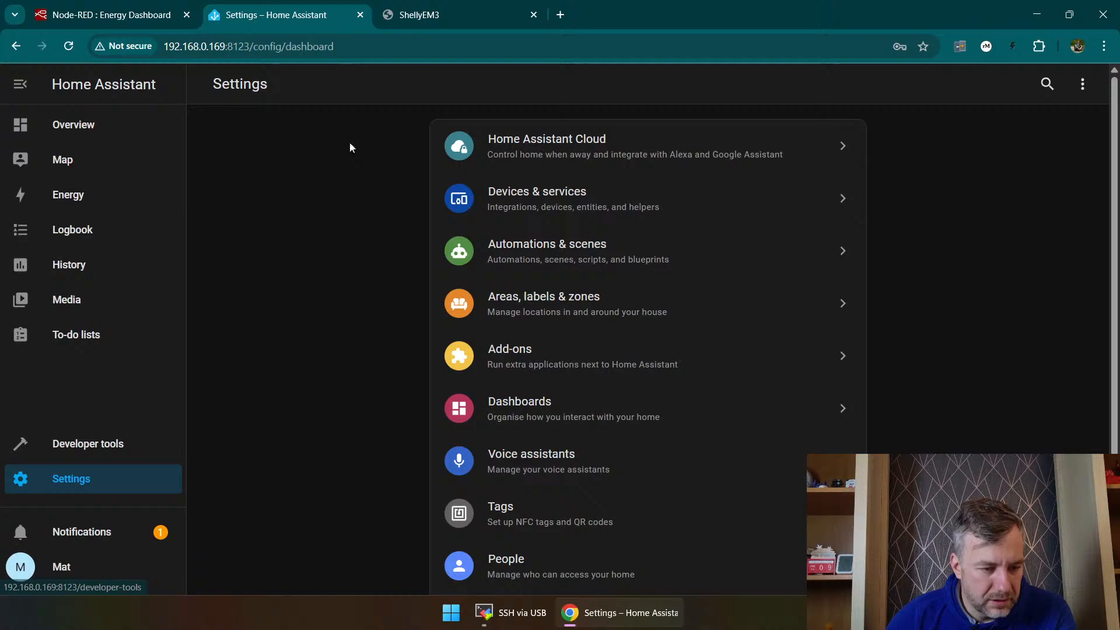
click(498, 217)
click(622, 84)
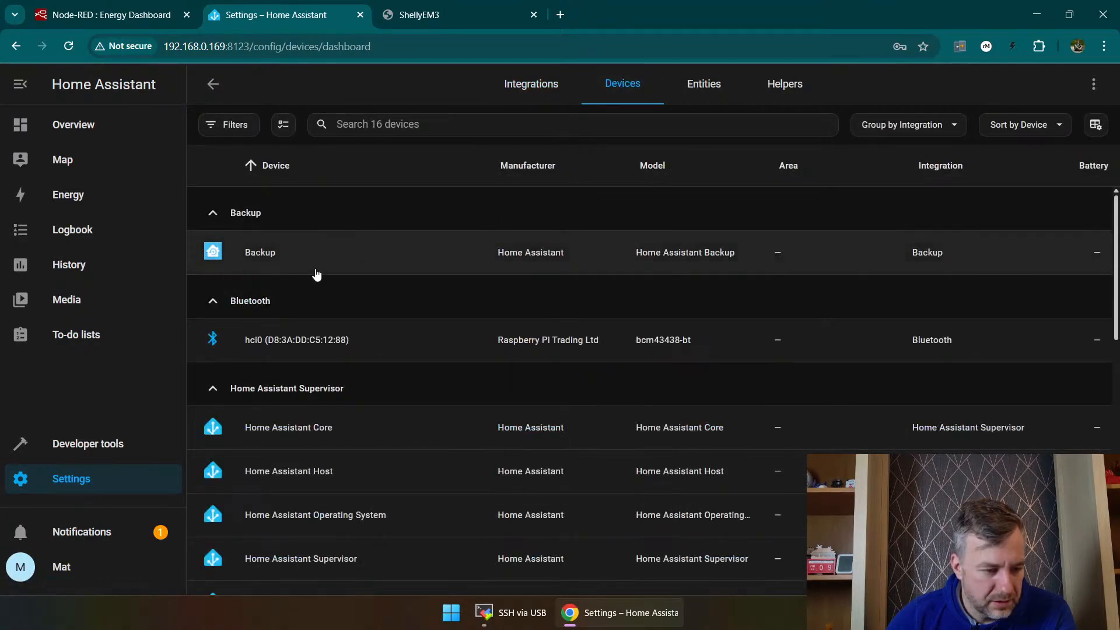
scroll(327, 292, down, 5)
scroll(353, 292, down, 3)
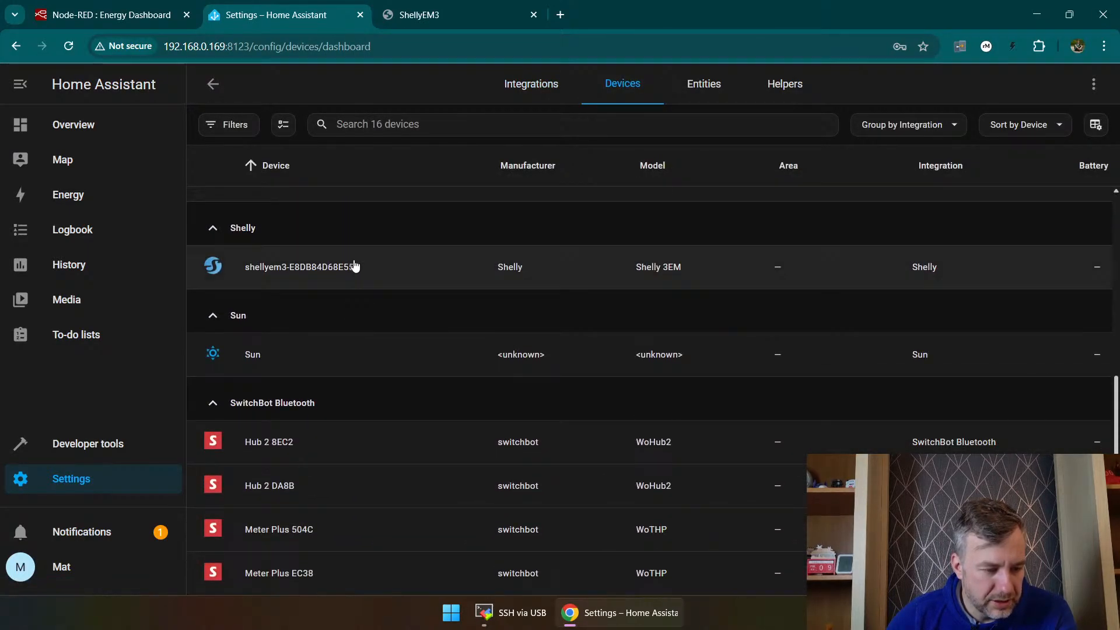
click(433, 268)
Step: Review the Disabled, GRID and SOLAR sensors and the configuration entities of the Shelly 3EM
scroll(754, 232, down, 4)
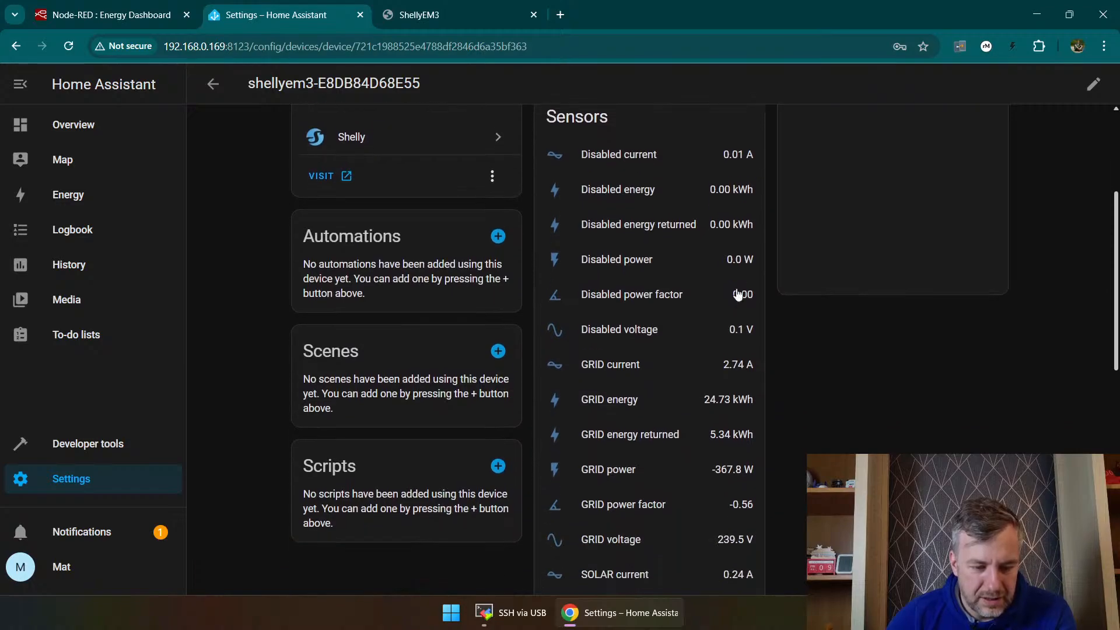
scroll(738, 294, down, 6)
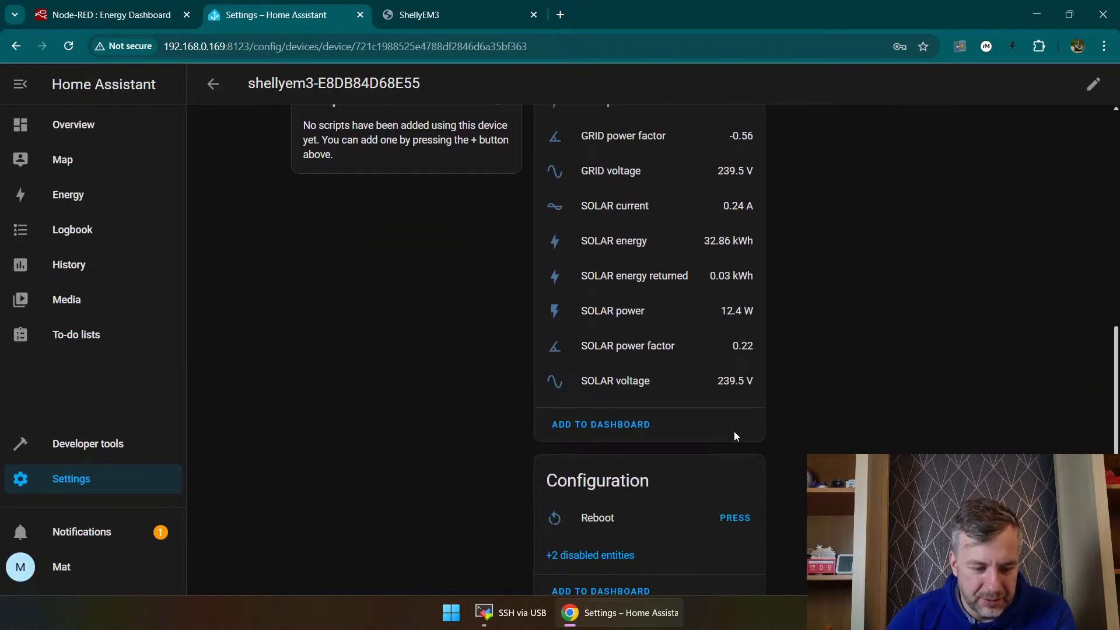
scroll(722, 406, up, 1)
scroll(710, 415, down, 1)
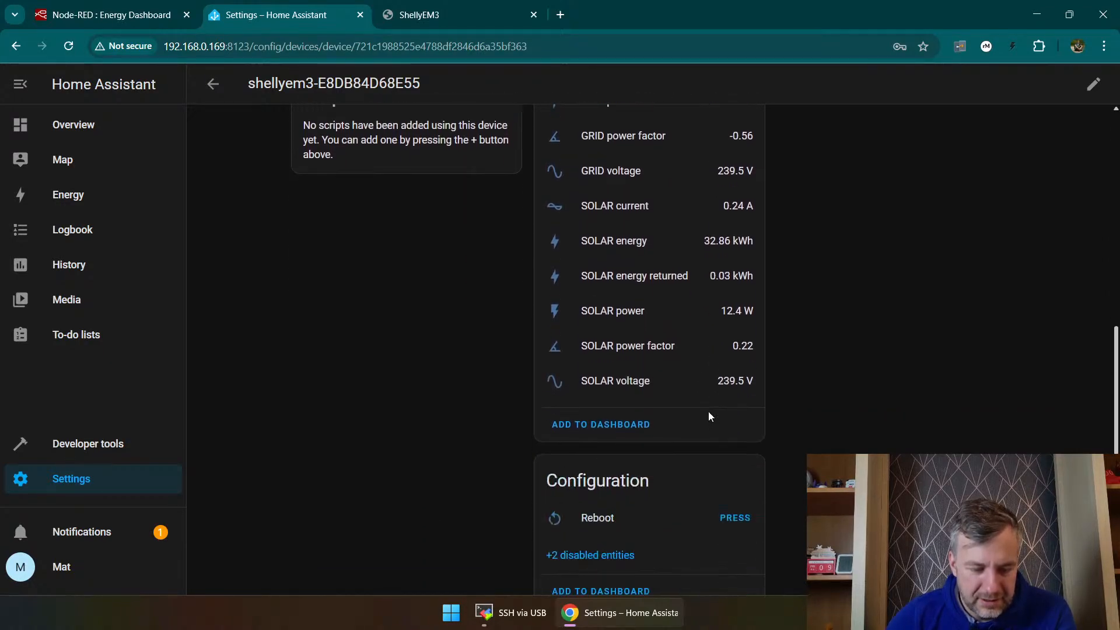
scroll(706, 416, down, 1)
Step: Test the Shelly 3EM's switch by turning it on and back off
scroll(709, 409, up, 10)
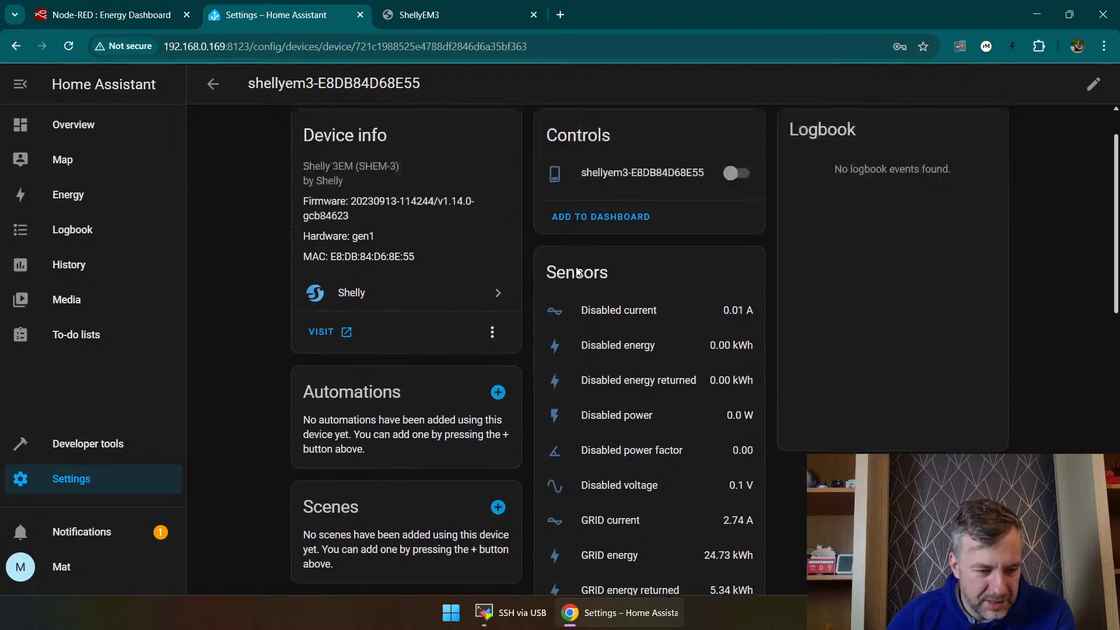
scroll(584, 280, up, 1)
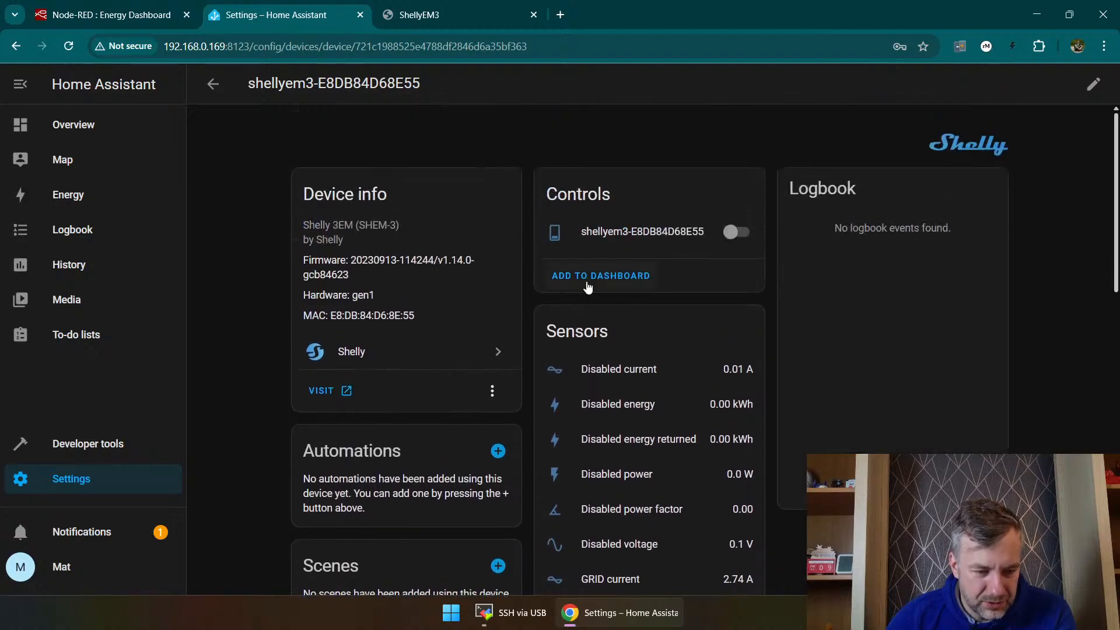
click(752, 234)
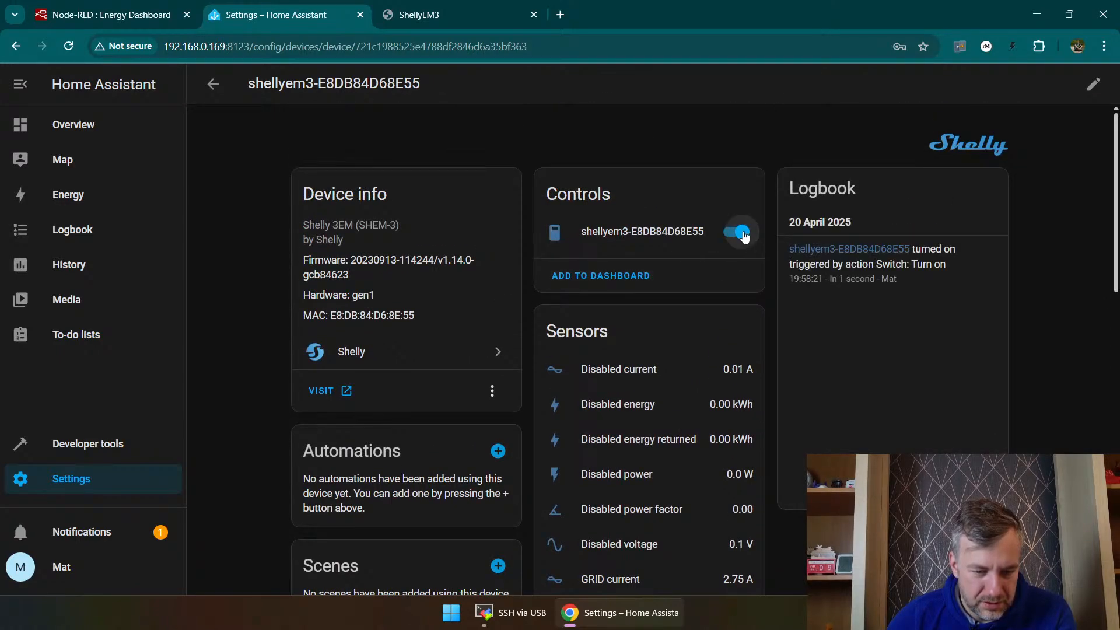
click(744, 234)
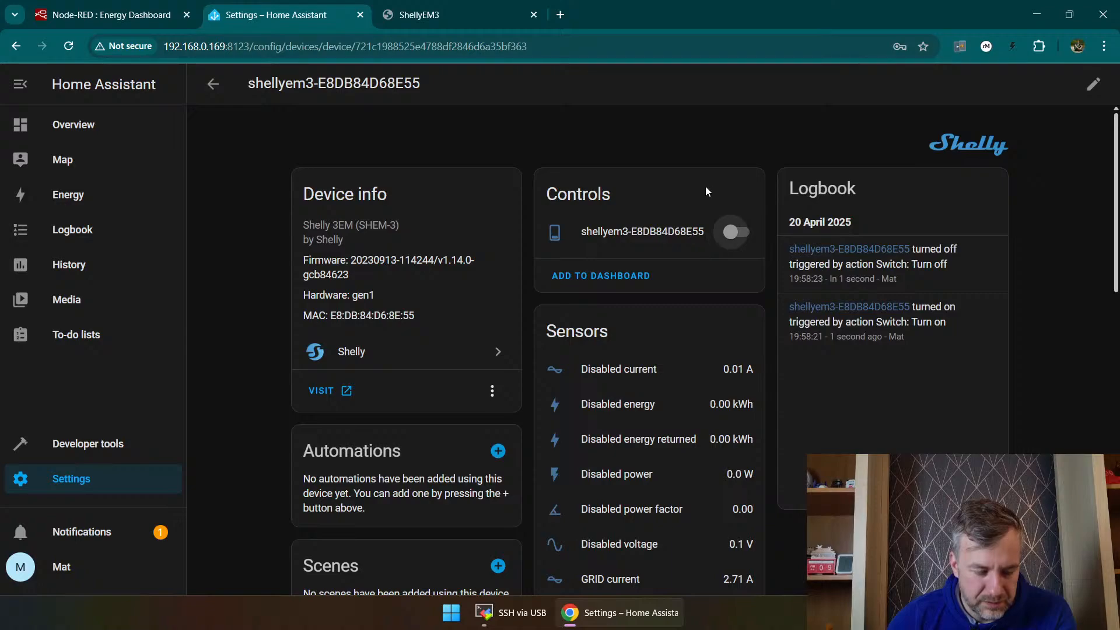
Step: Try to add the Shelly 3EM's sensors to the Default dashboard
scroll(609, 282, down, 12)
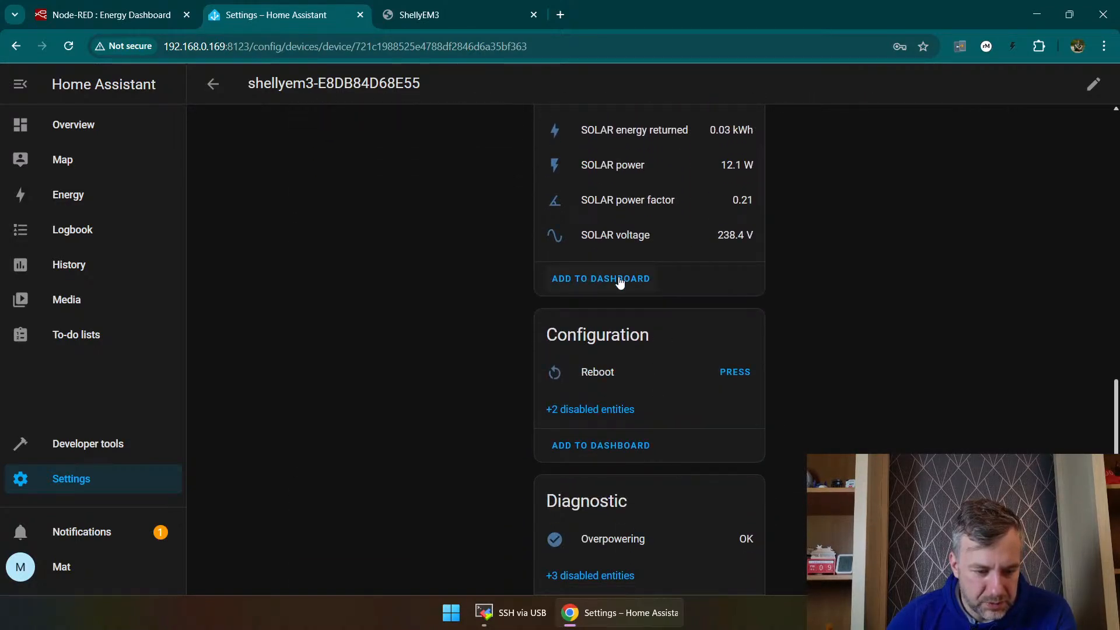
click(620, 280)
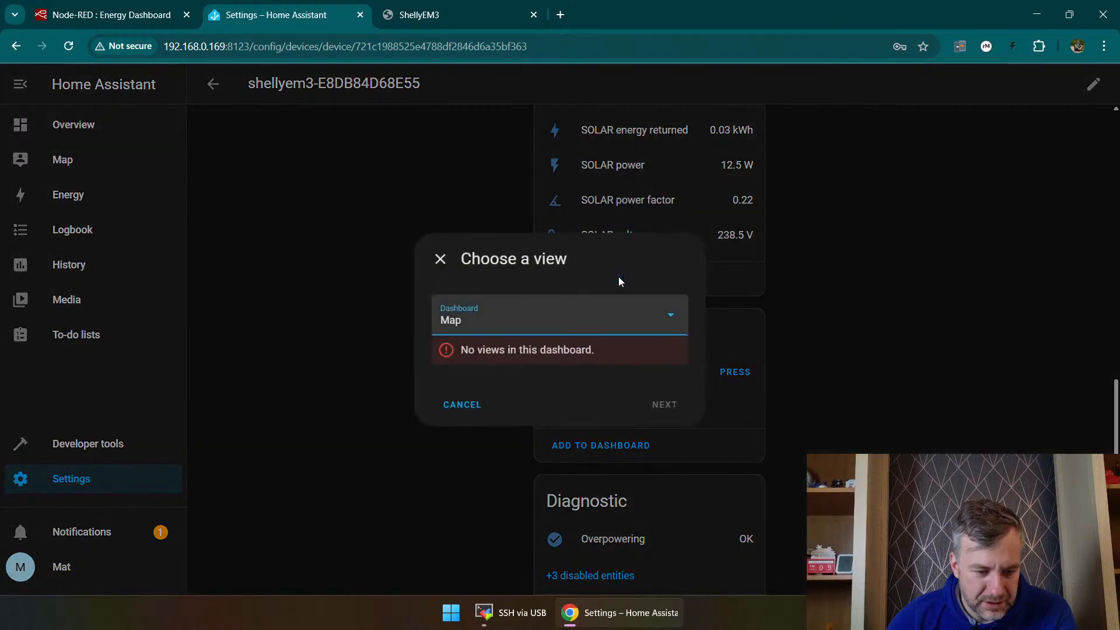
click(513, 321)
click(475, 359)
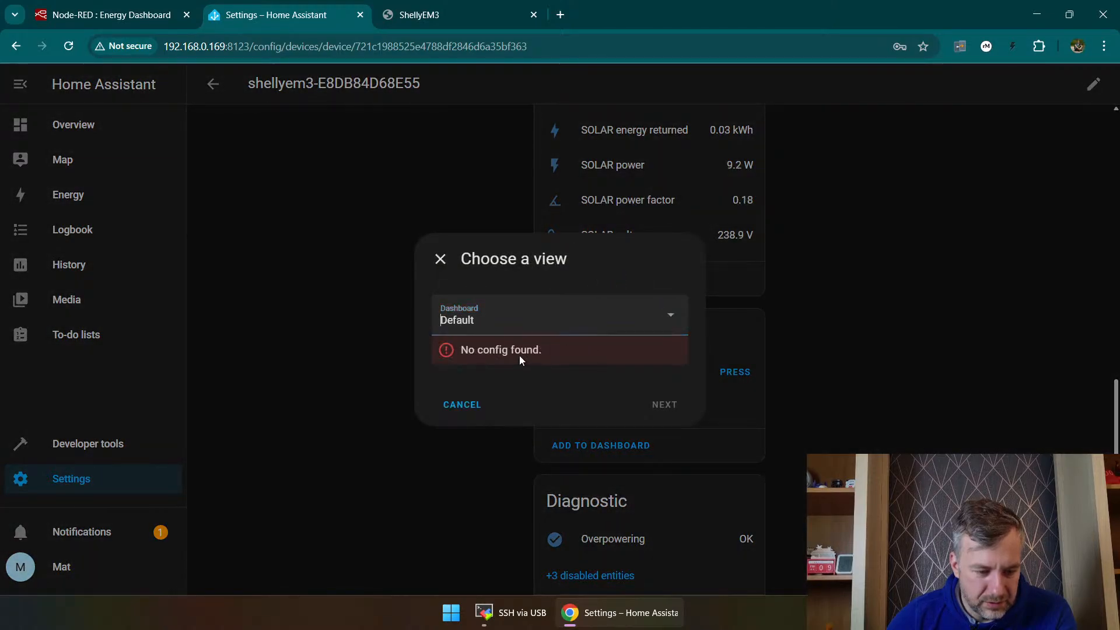
click(507, 318)
click(480, 367)
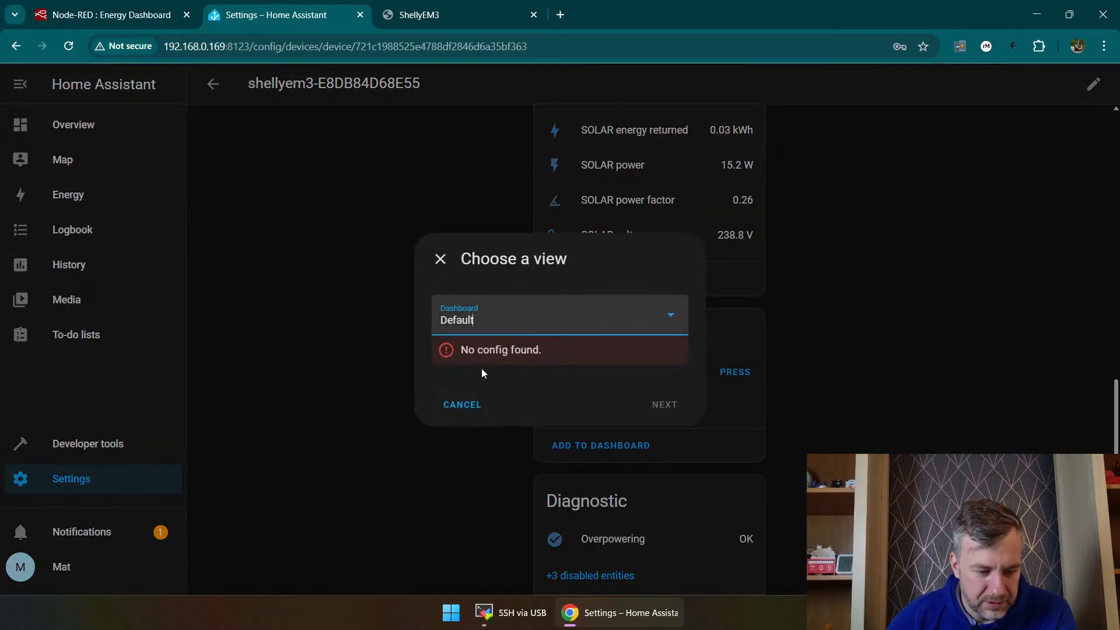
click(511, 320)
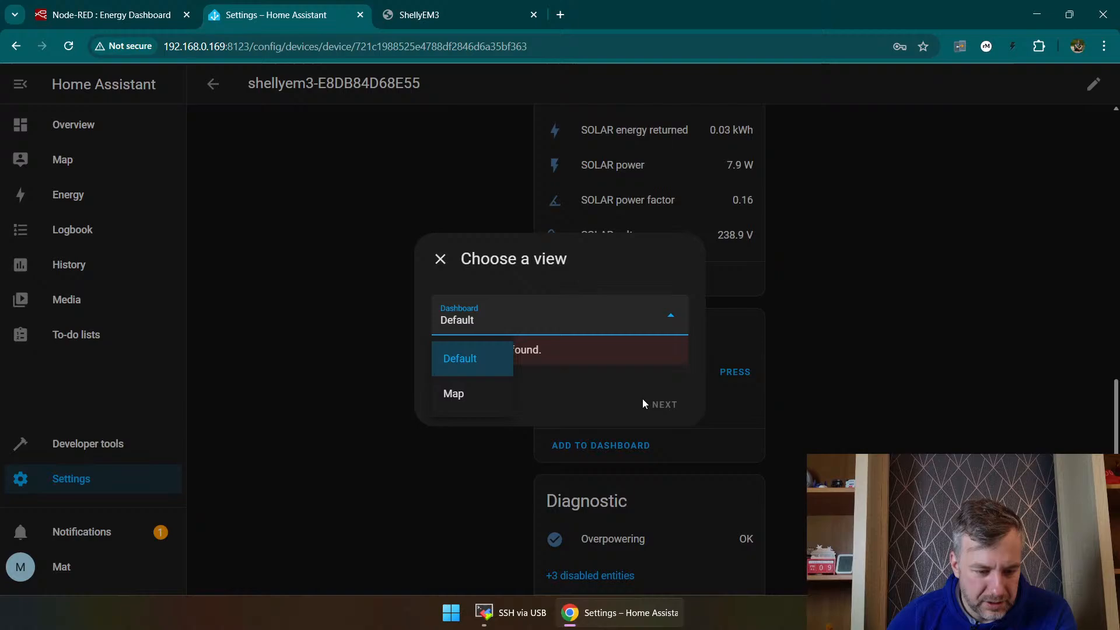
click(441, 260)
Step: Go to the list of configured dashboards and open the Energy dashboard from it
click(82, 161)
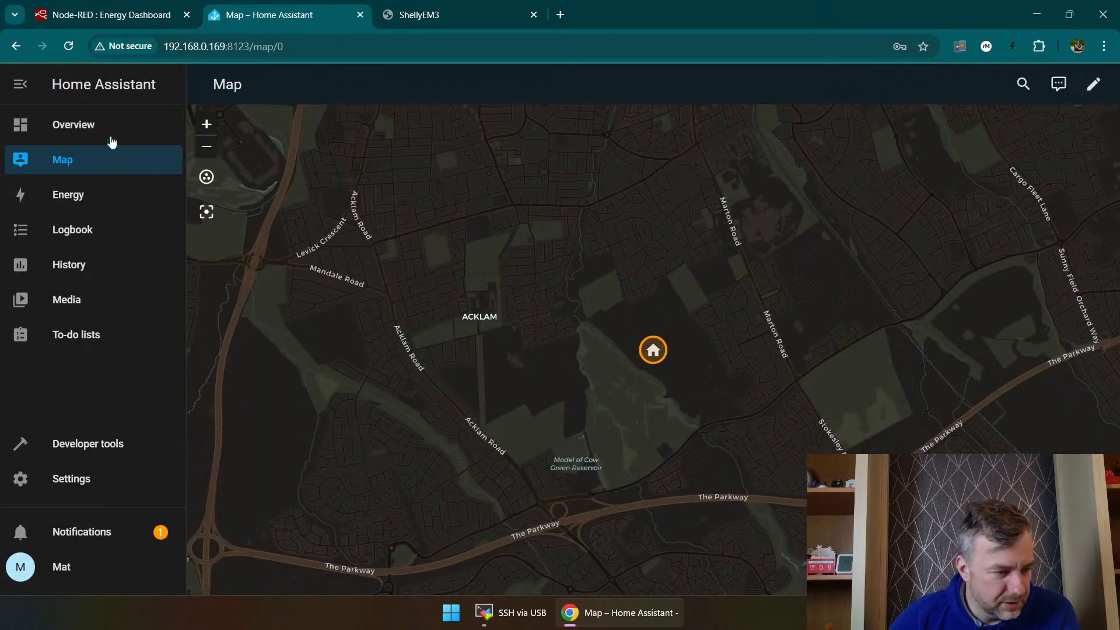
click(62, 481)
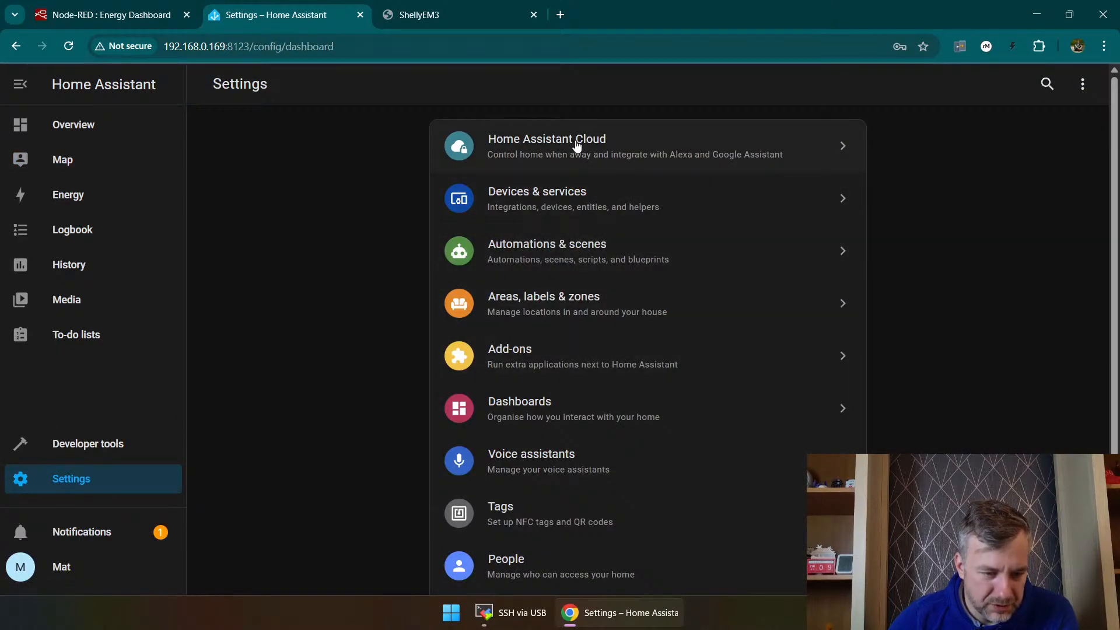
click(563, 399)
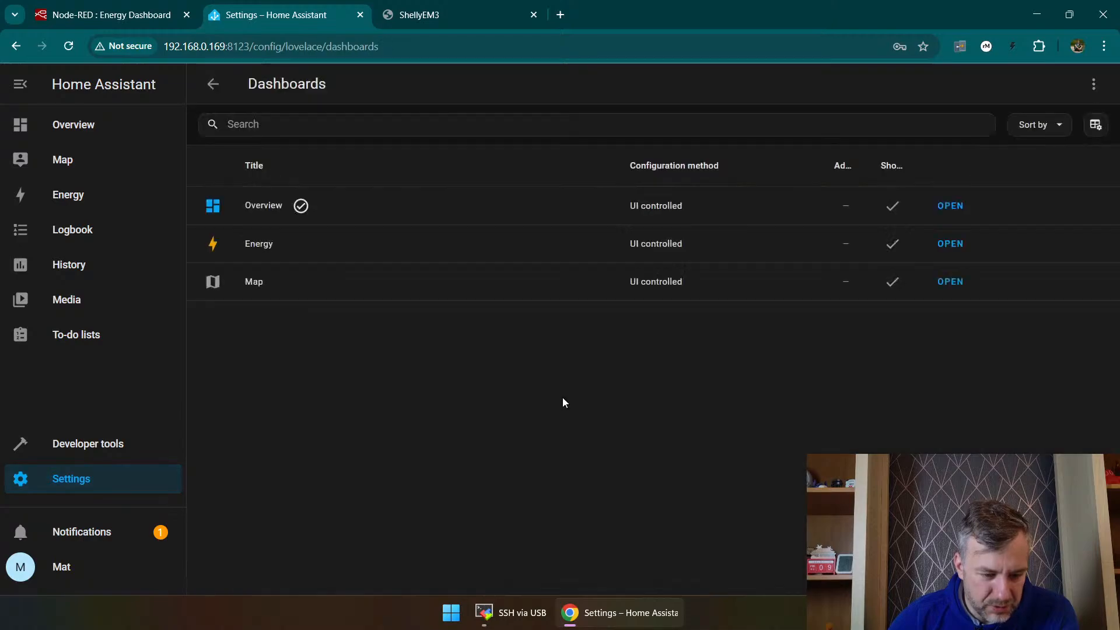
click(456, 251)
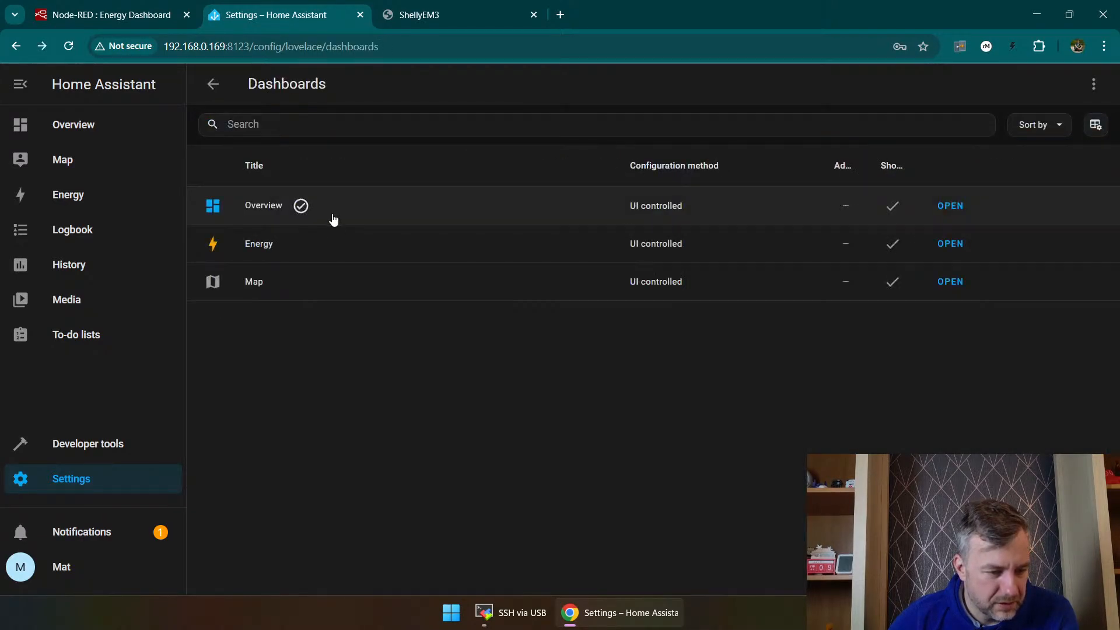
click(953, 246)
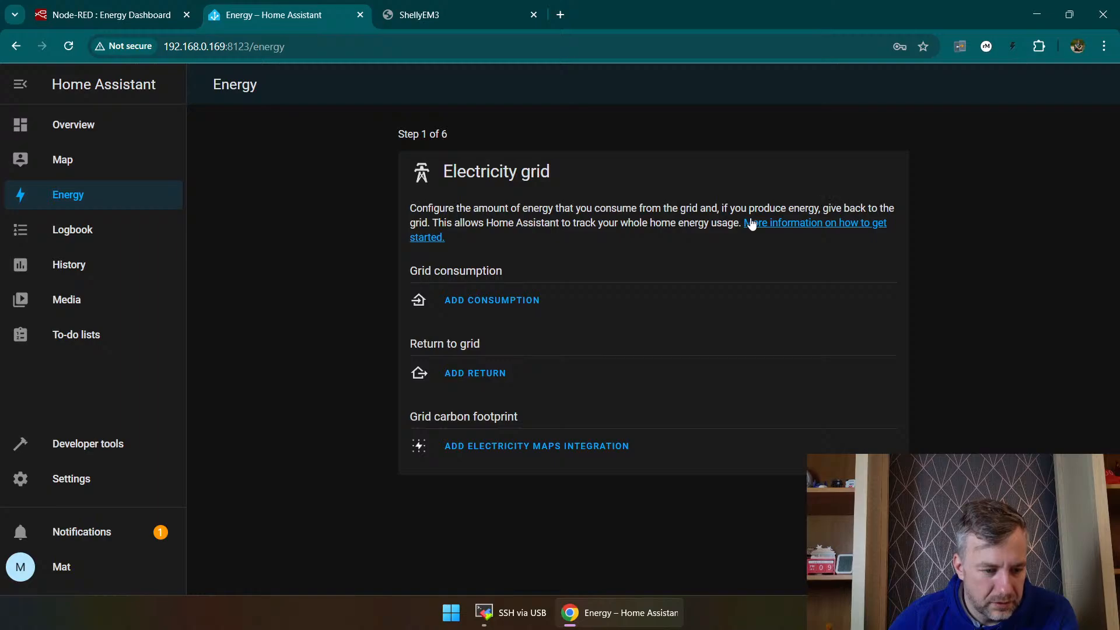
Step: Add SOLAR energy as a grid consumption source with no cost tracking and save it
click(486, 306)
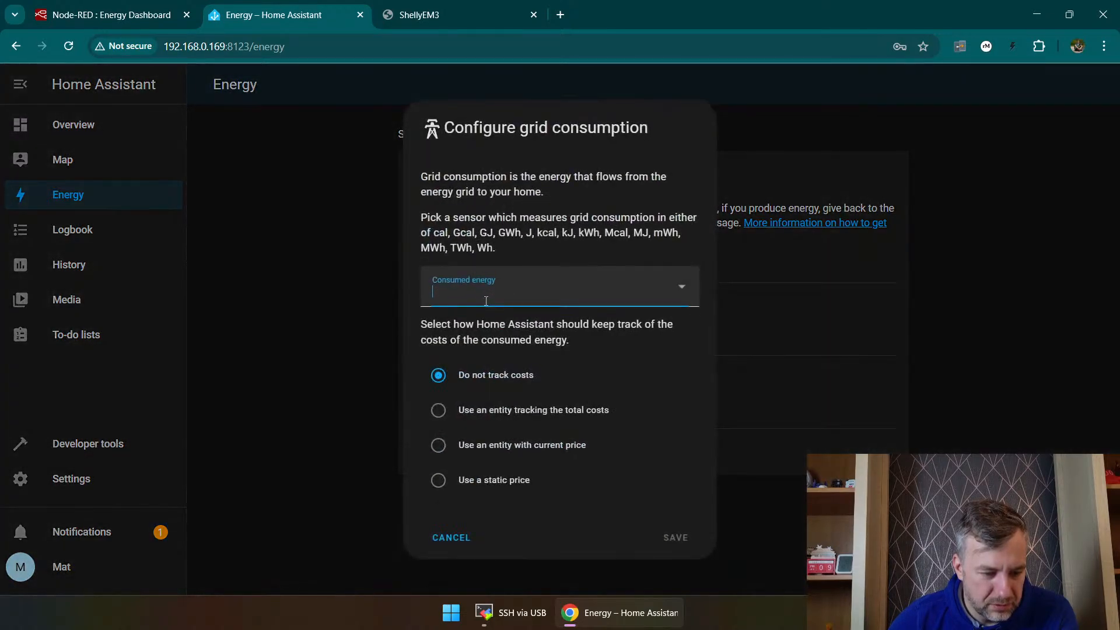
click(498, 288)
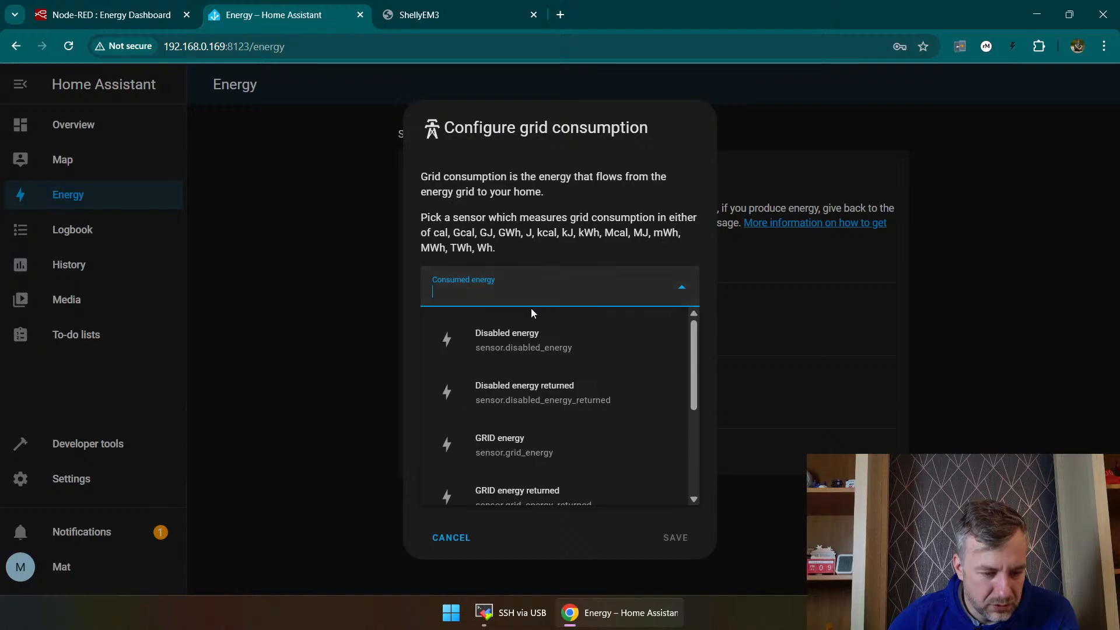
scroll(534, 326, down, 3)
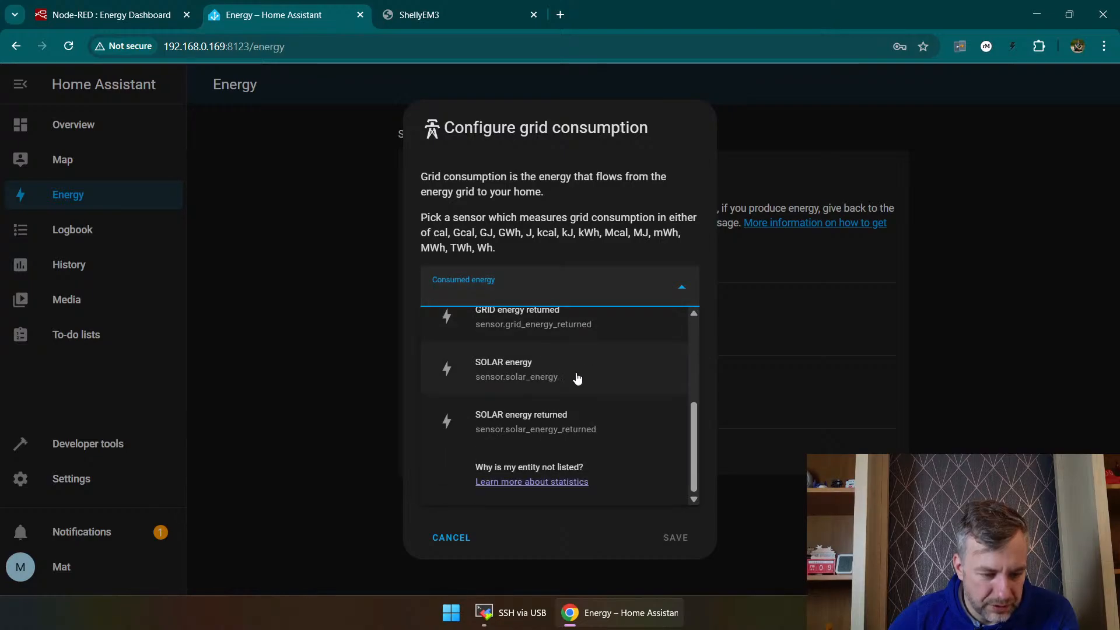
click(566, 367)
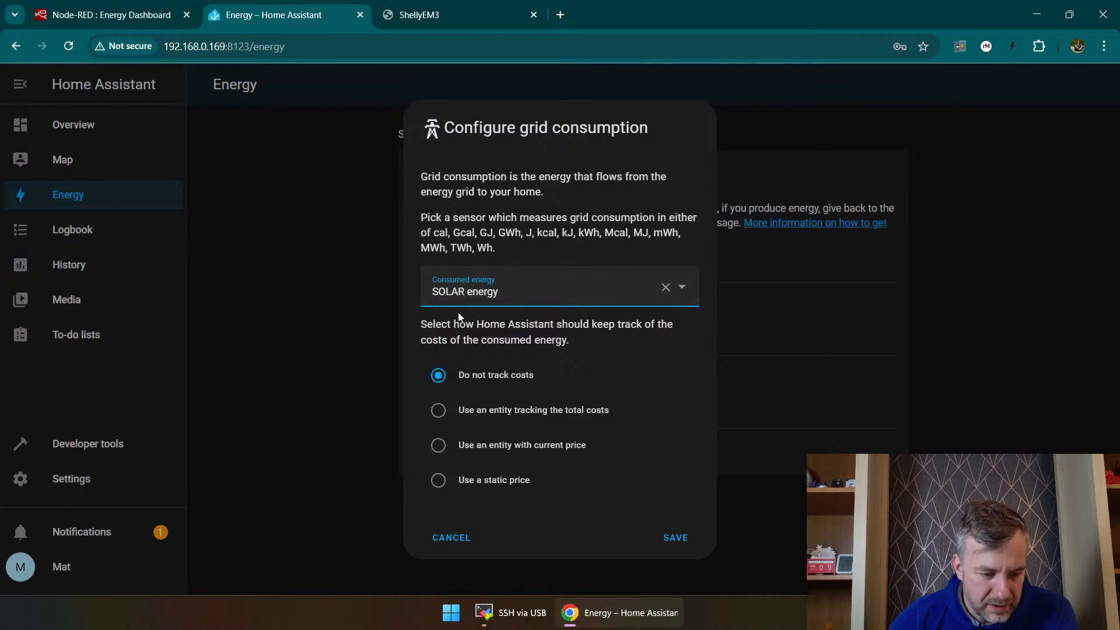
click(677, 540)
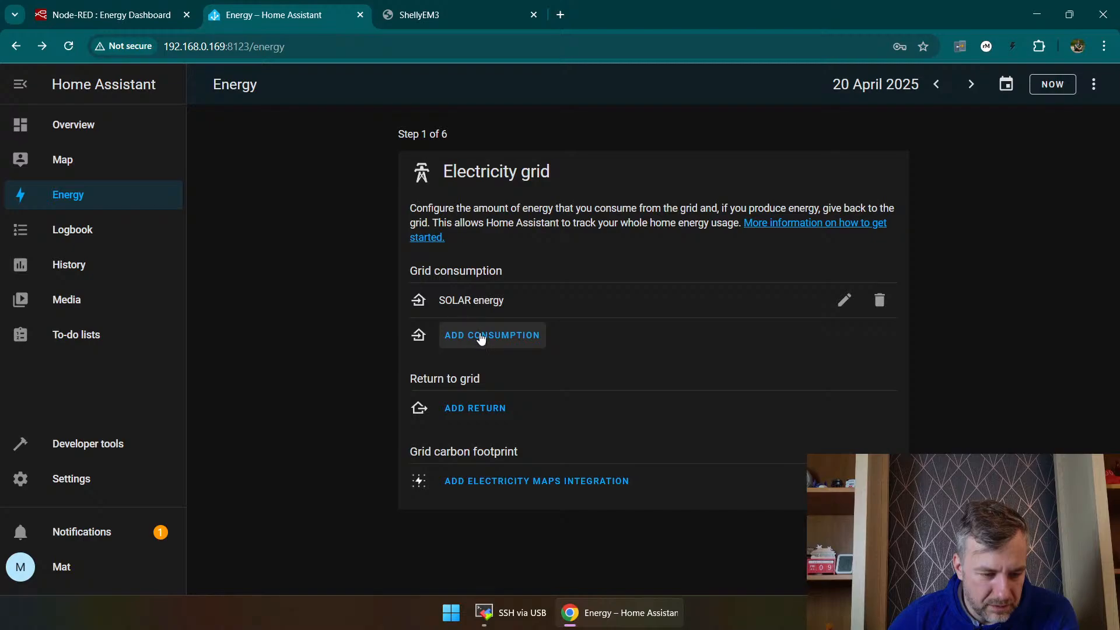
Step: Add GRID energy as a grid consumption source with a static price of 0.36 GBP/kWh and save it
click(500, 333)
click(489, 288)
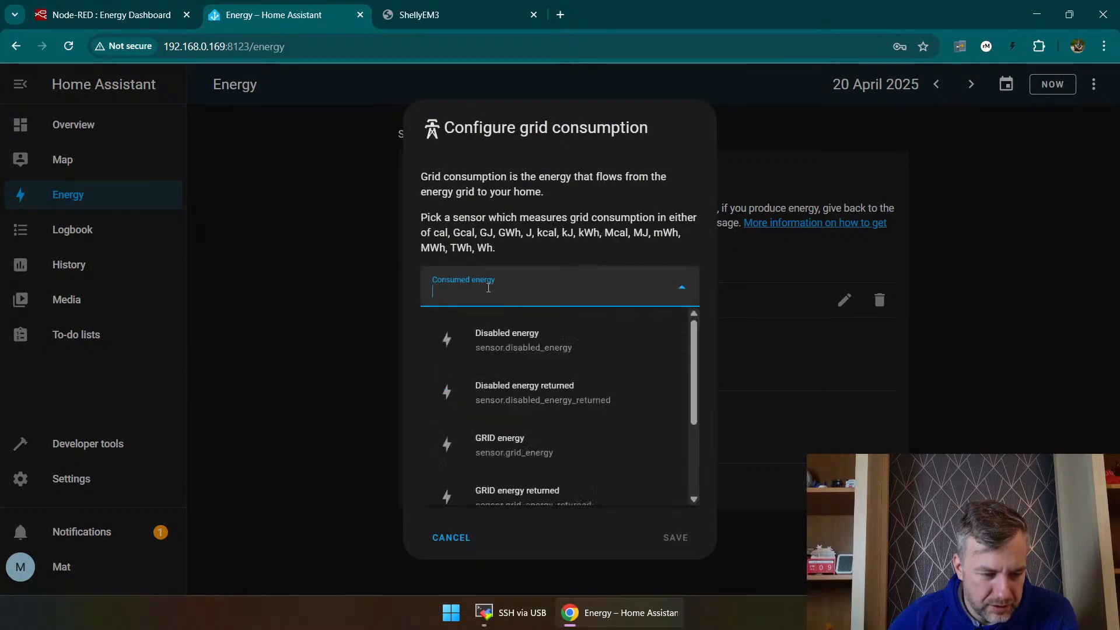
scroll(514, 368, down, 1)
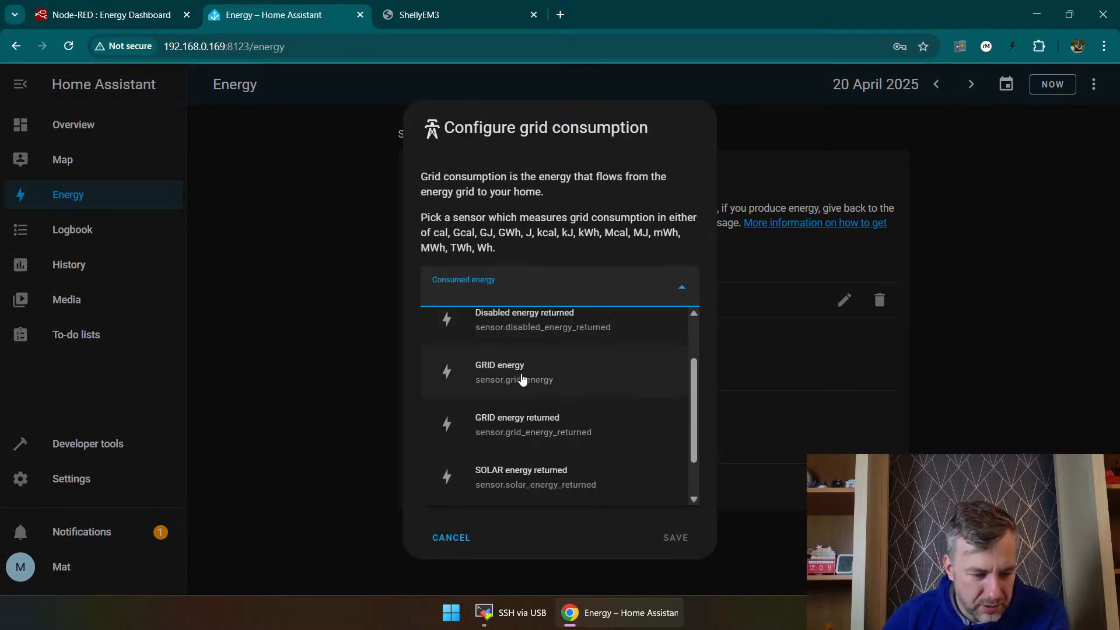
click(522, 379)
click(452, 481)
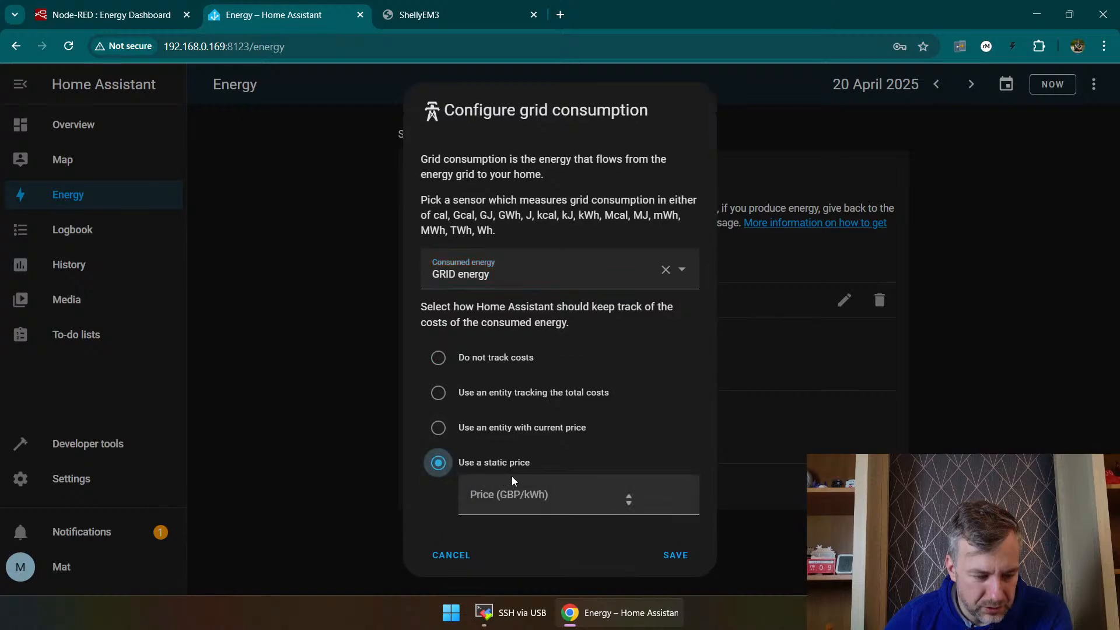
click(527, 490)
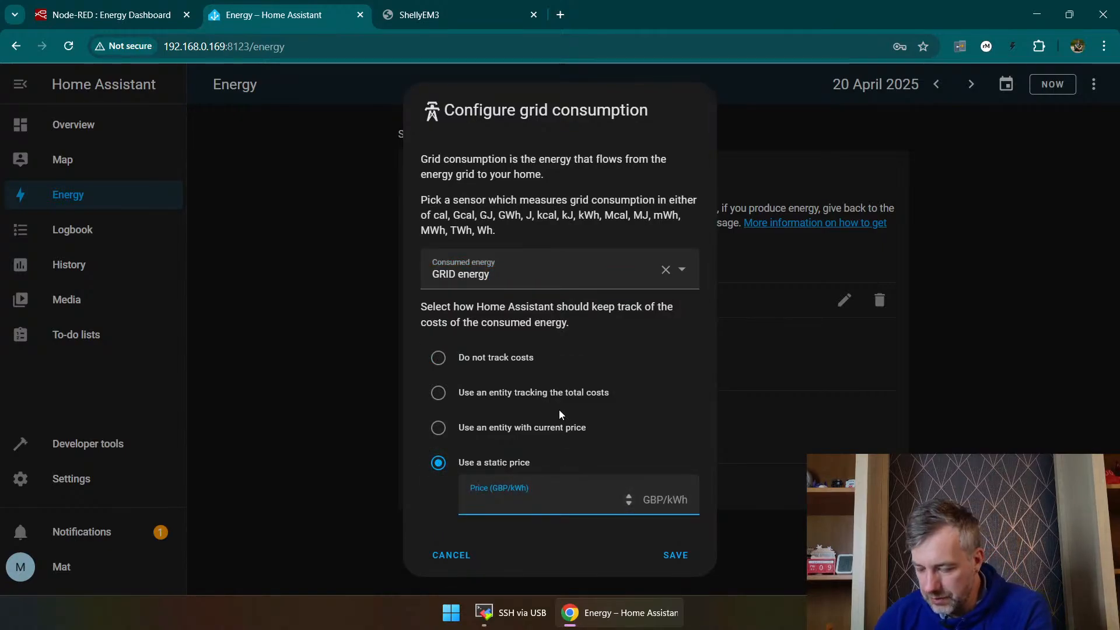
text(0.36)
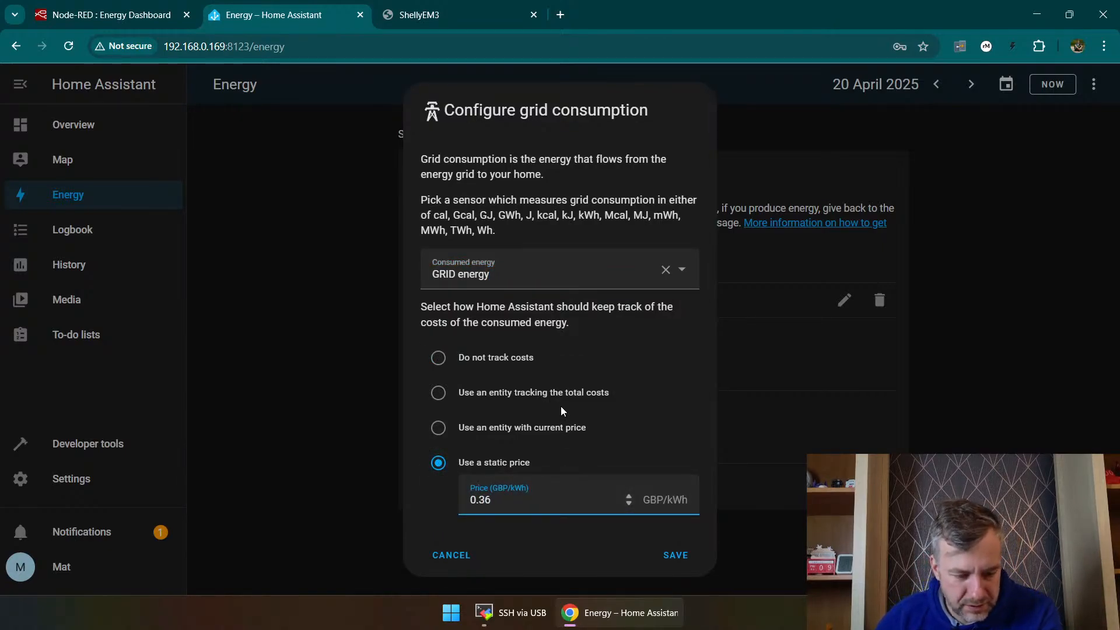
click(675, 555)
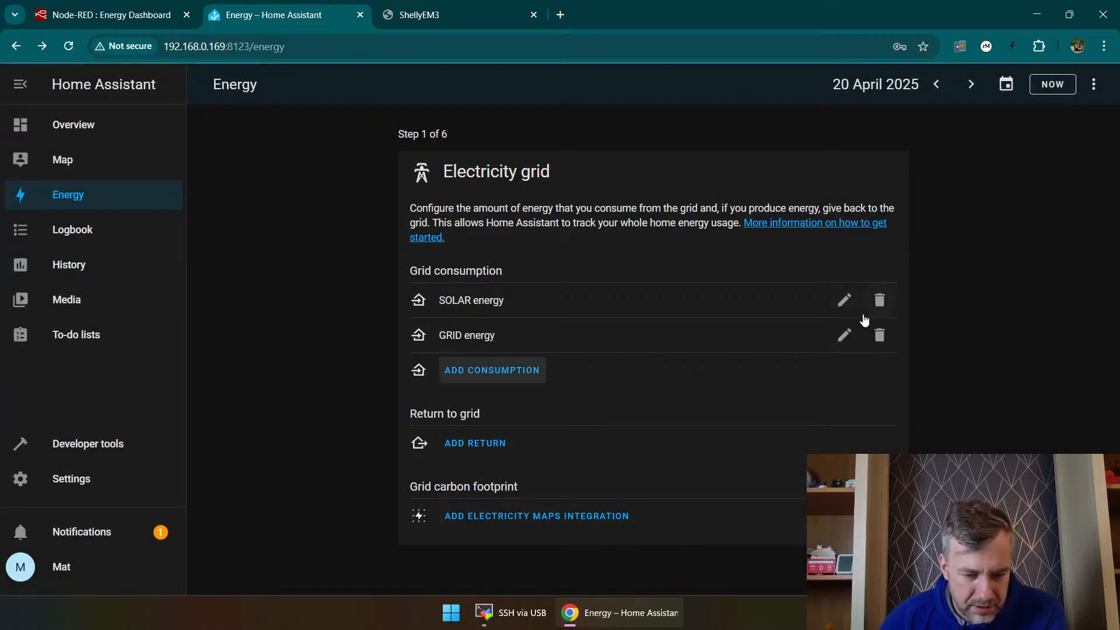
Step: Advance to the solar panels setup and choose SOLAR energy as the solar production sensor
click(884, 564)
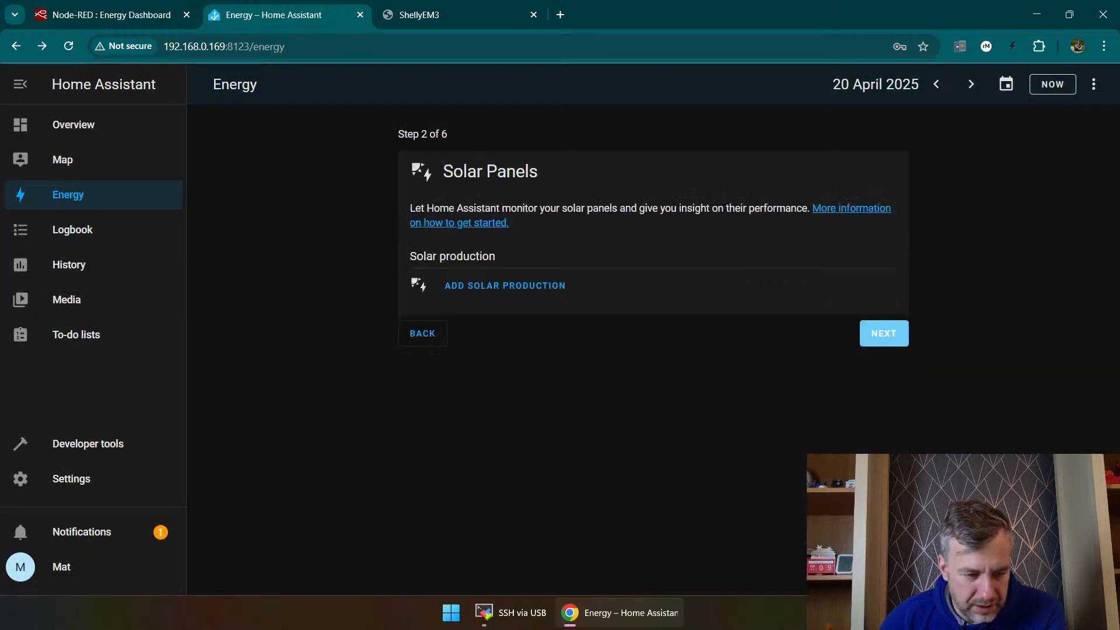
click(513, 290)
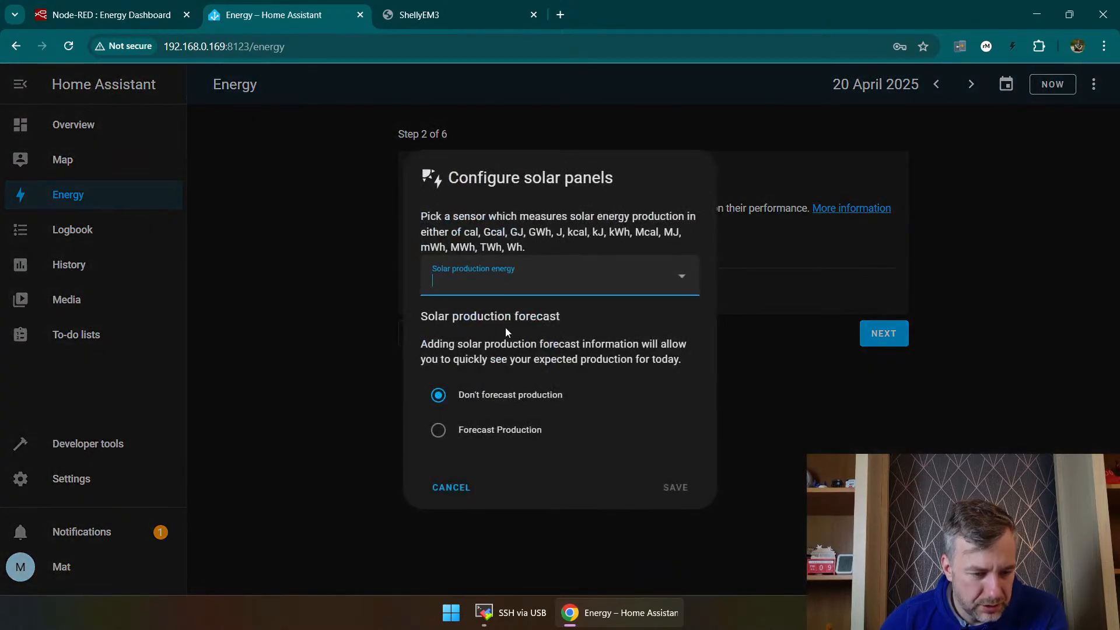
click(499, 282)
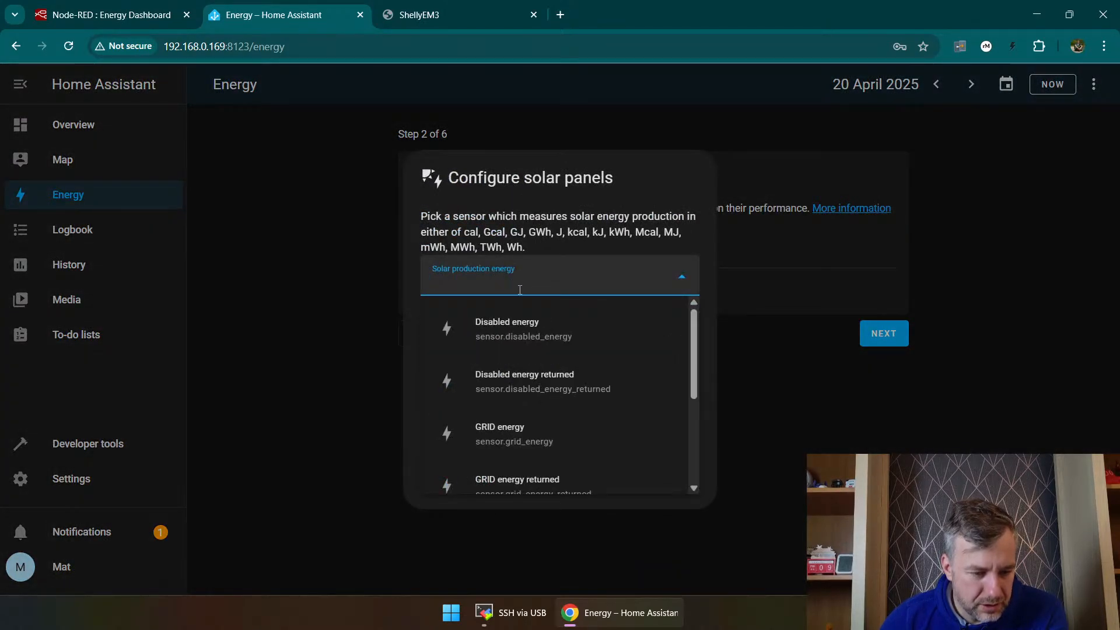
scroll(577, 350, down, 4)
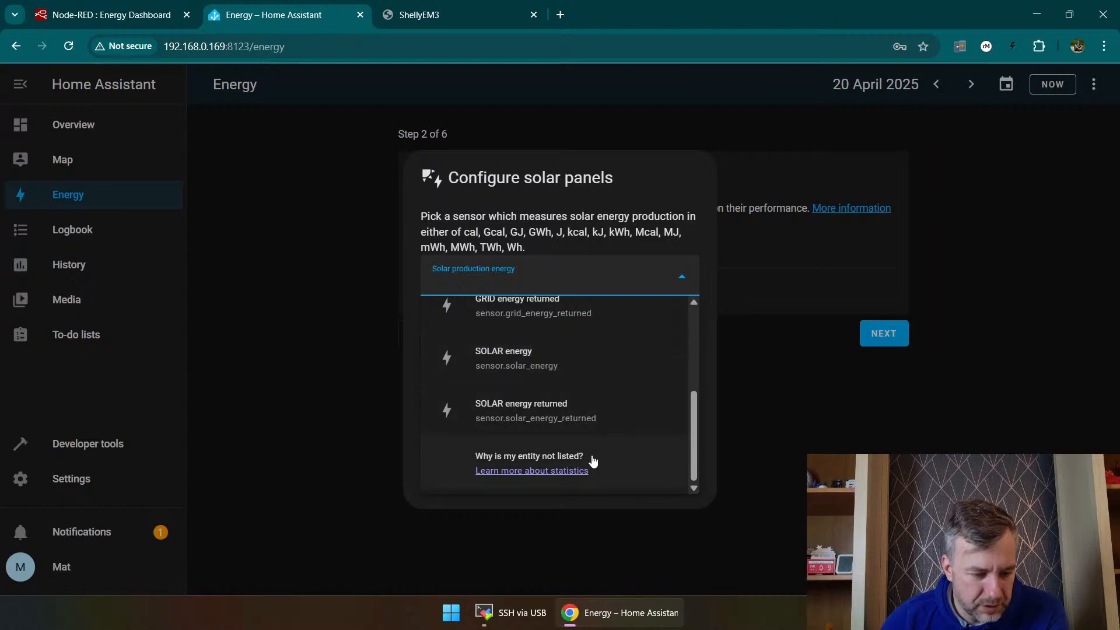
scroll(600, 443, up, 4)
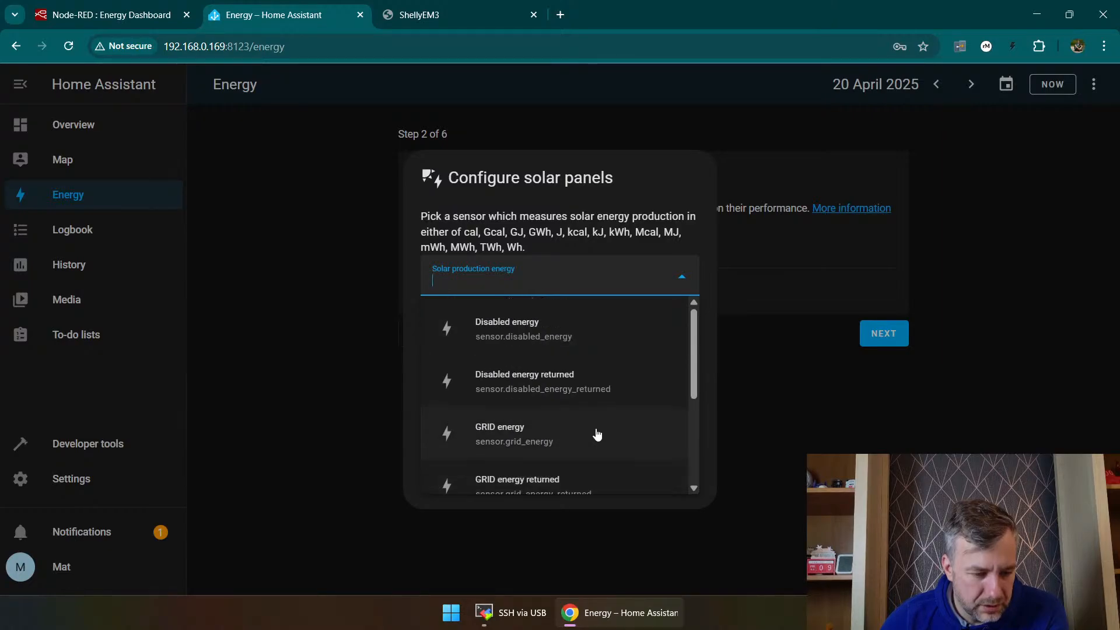
scroll(595, 421, down, 1)
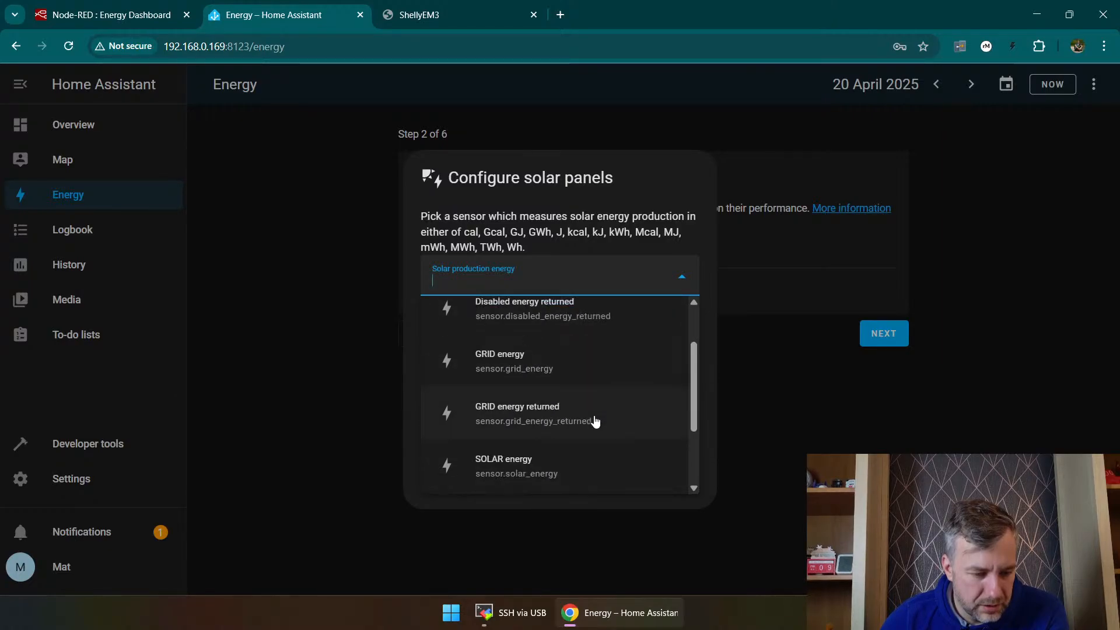
scroll(586, 365, down, 1)
click(564, 391)
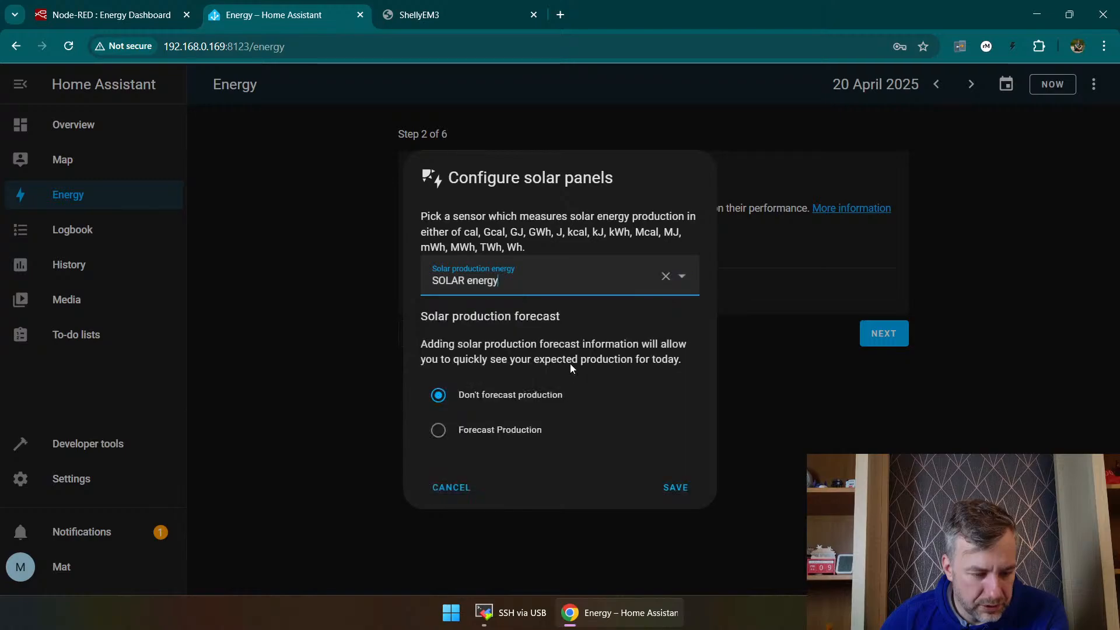
Step: Enable production forecasting with a Forecast.Solar configuration named Home using the prefilled values, and save the solar panel settings
click(463, 434)
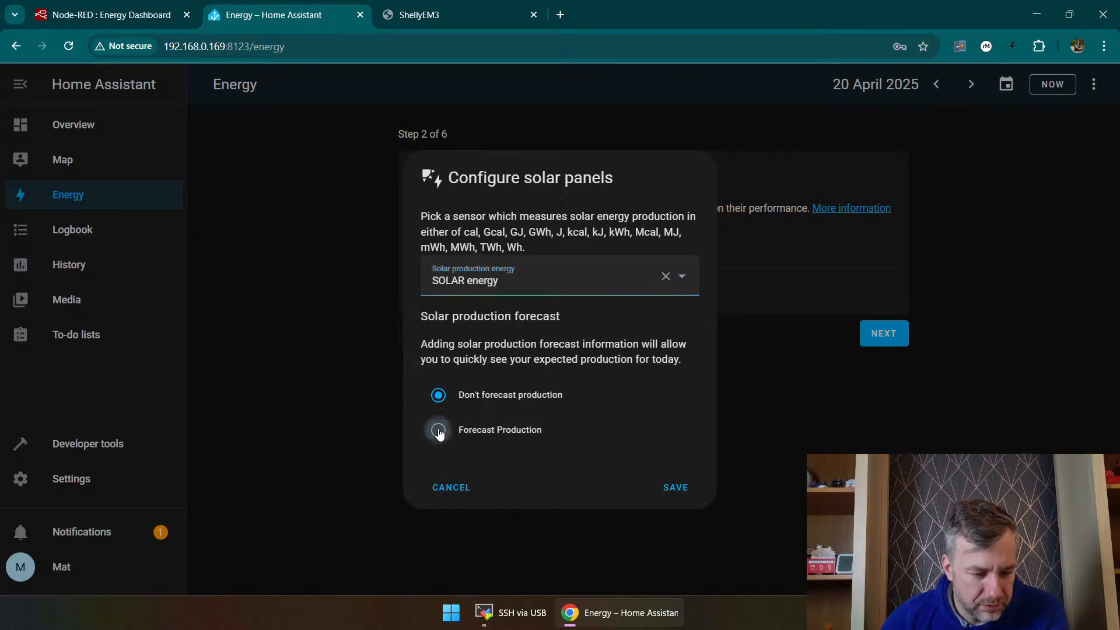
click(481, 451)
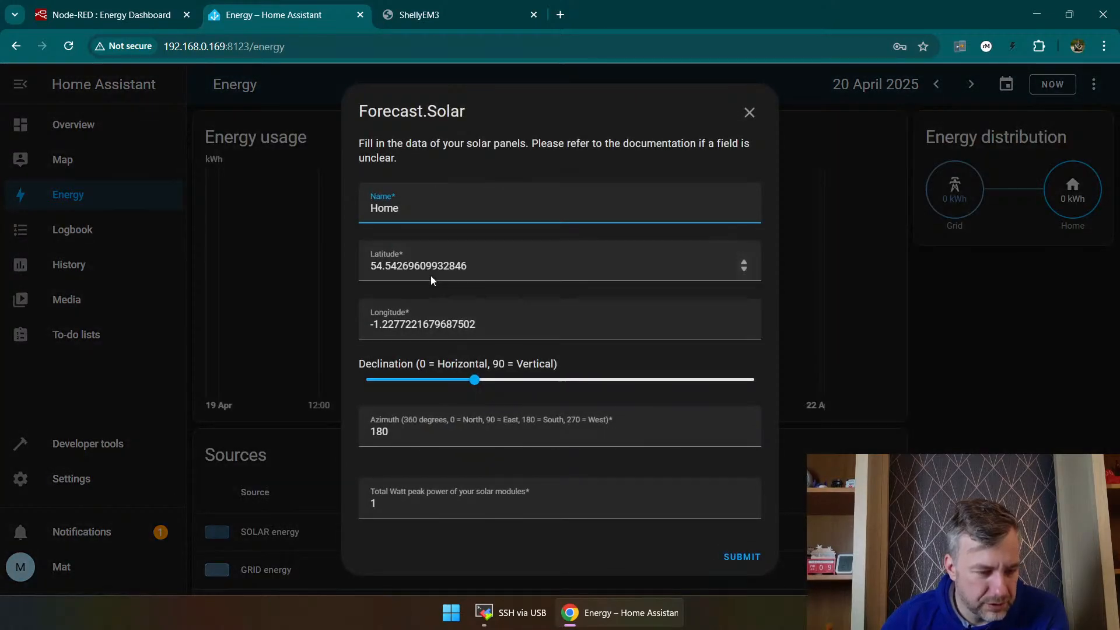
drag(477, 324, 376, 323)
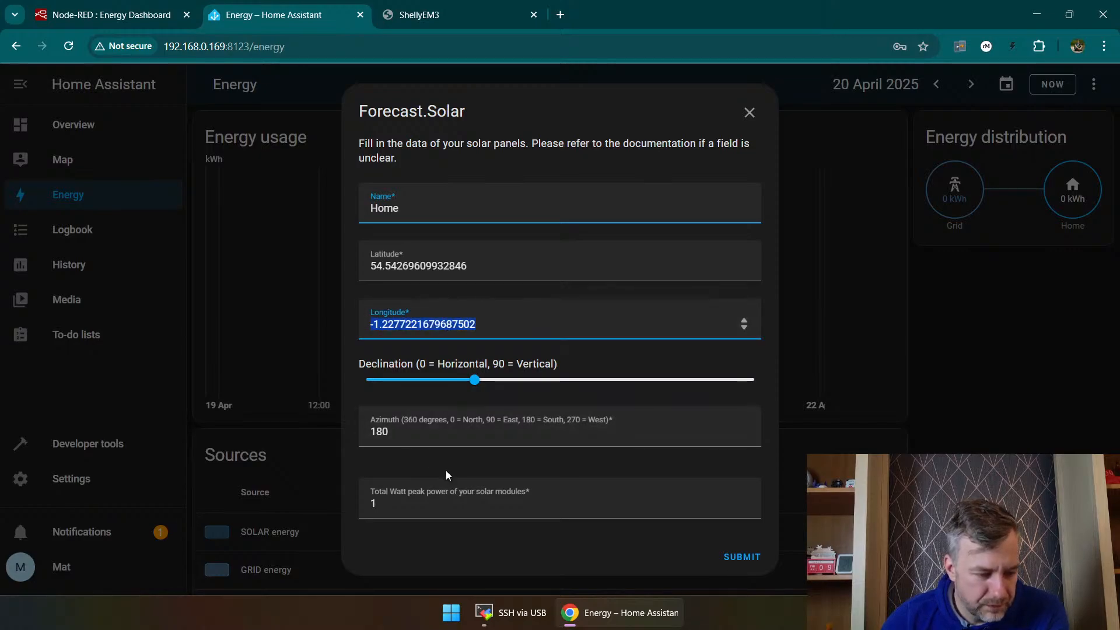
click(743, 558)
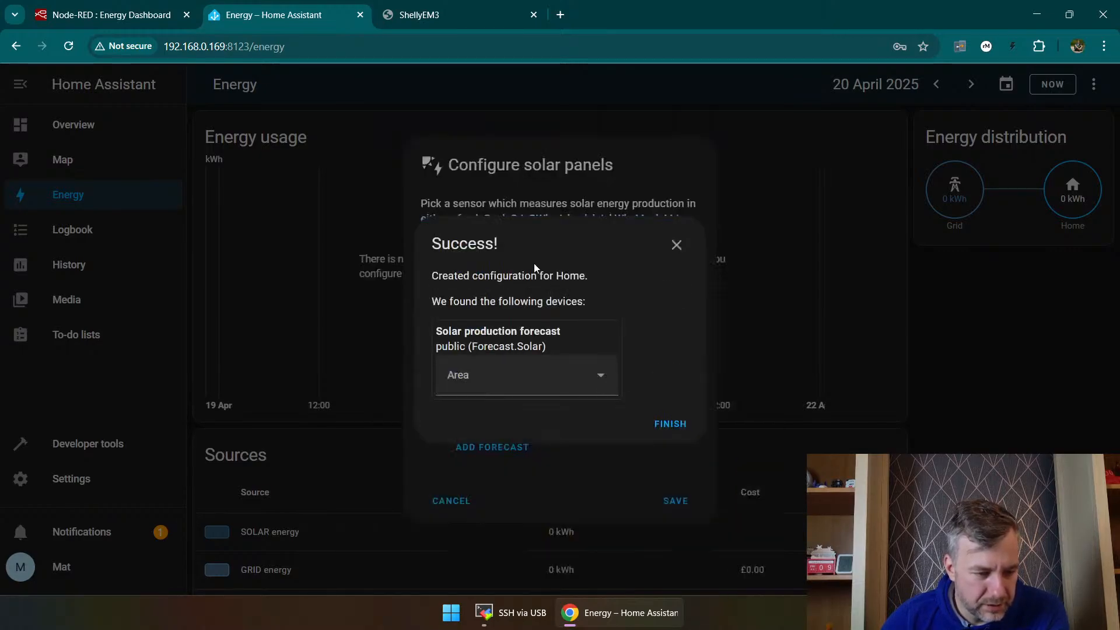
click(680, 425)
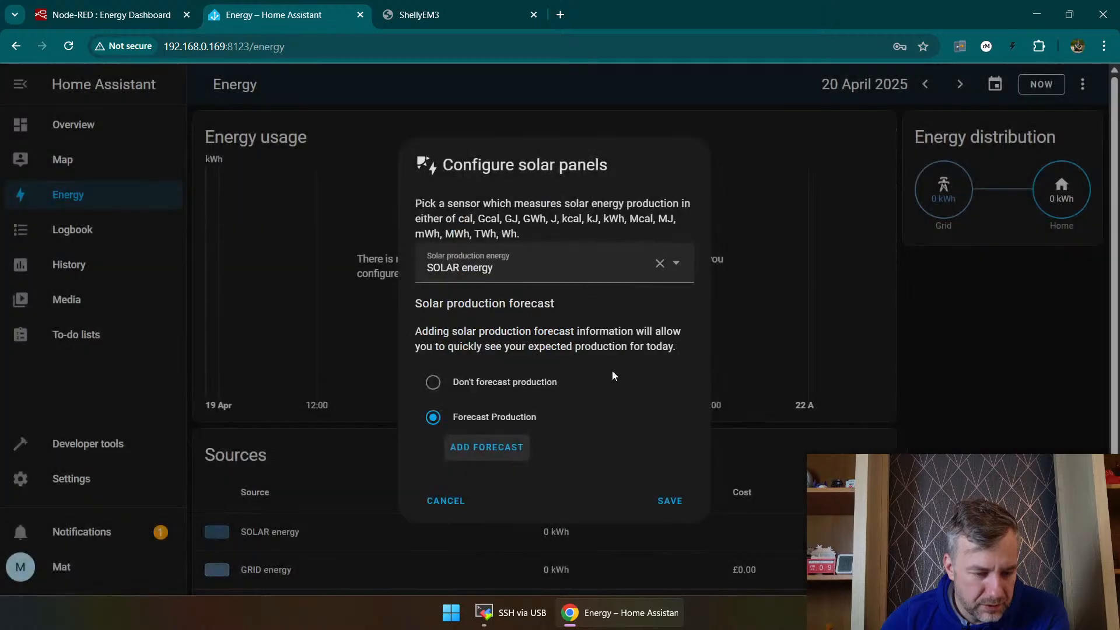
click(667, 503)
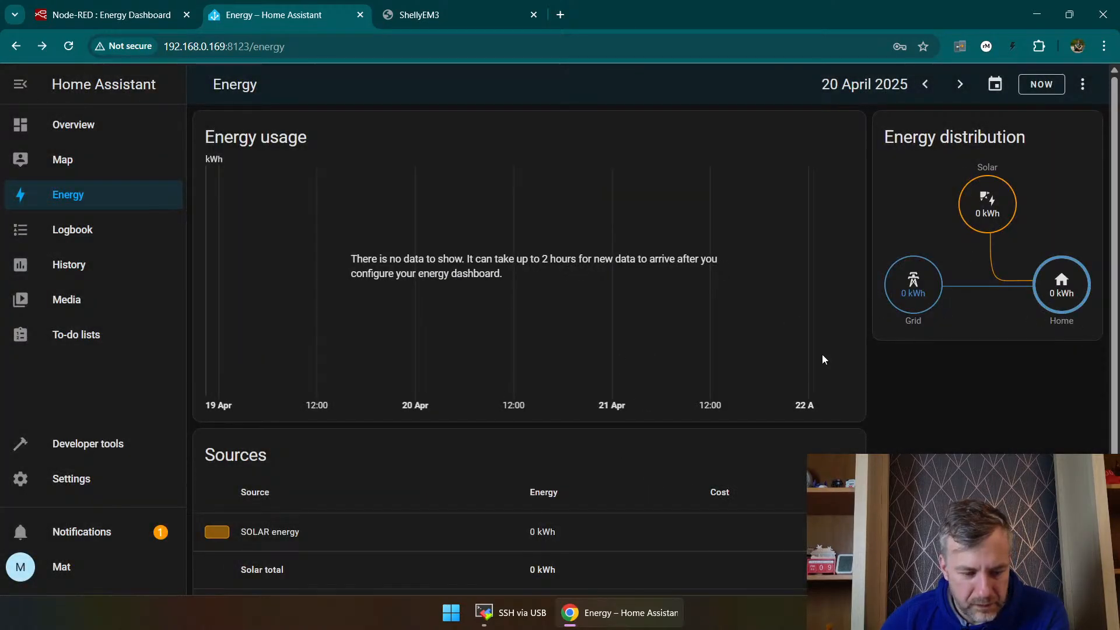
Step: Remove SOLAR energy from the grid consumption sources in the Energy configuration
scroll(758, 357, down, 2)
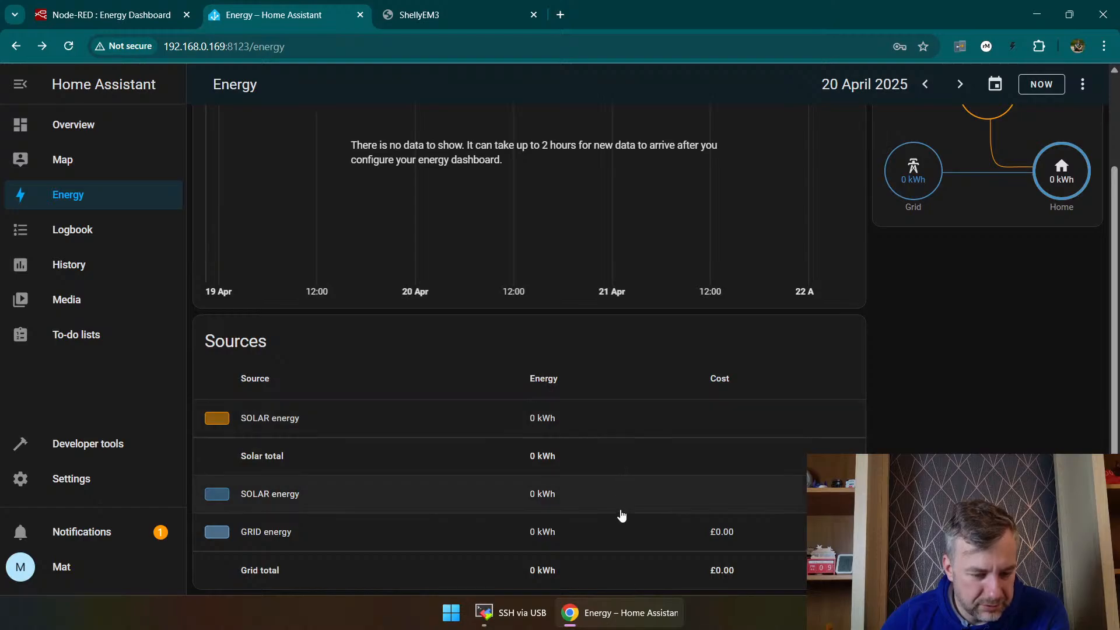
scroll(612, 530, up, 2)
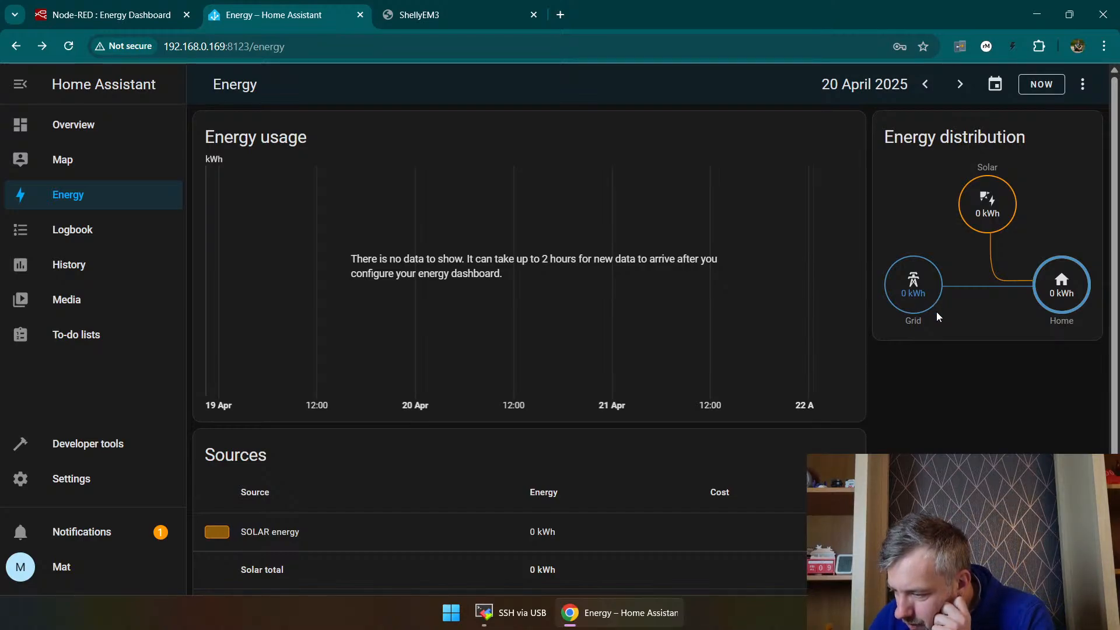
scroll(544, 397, down, 2)
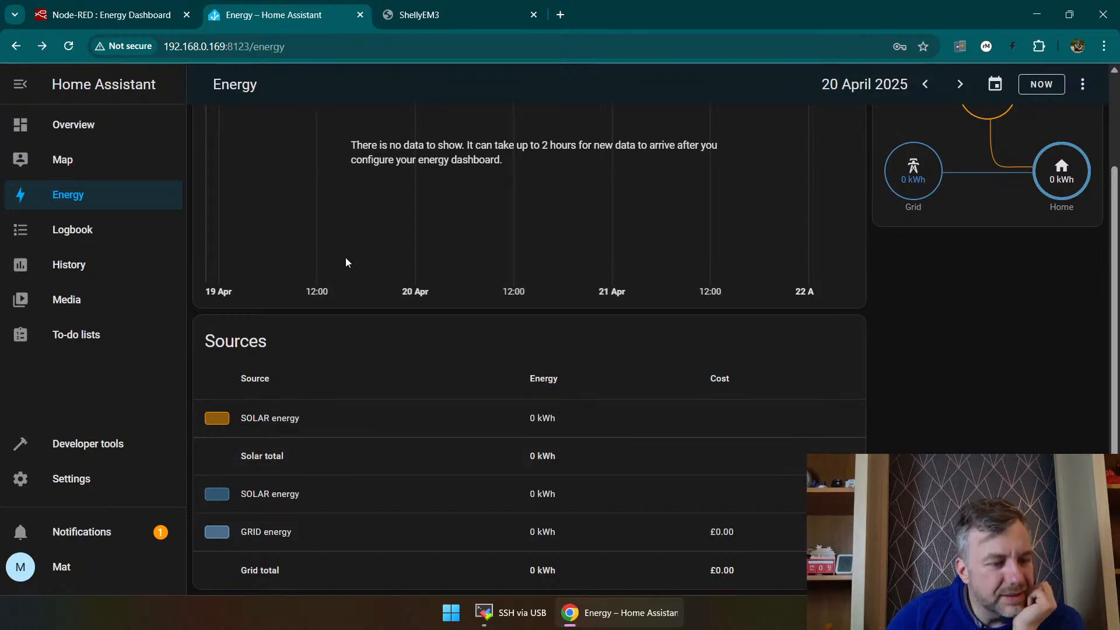
scroll(347, 262, up, 2)
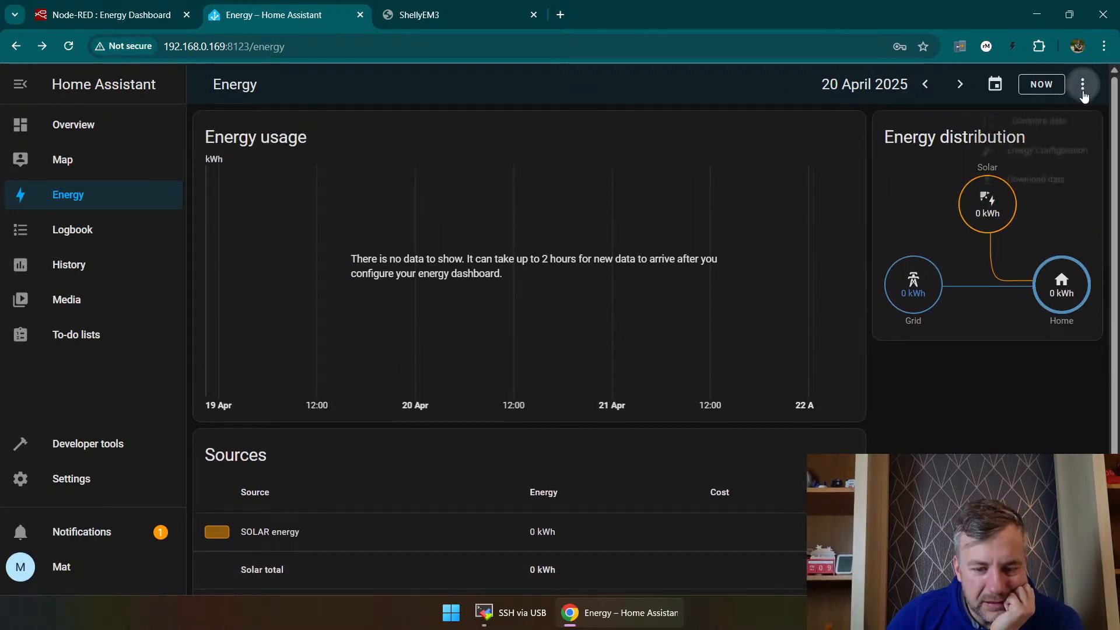
click(1083, 84)
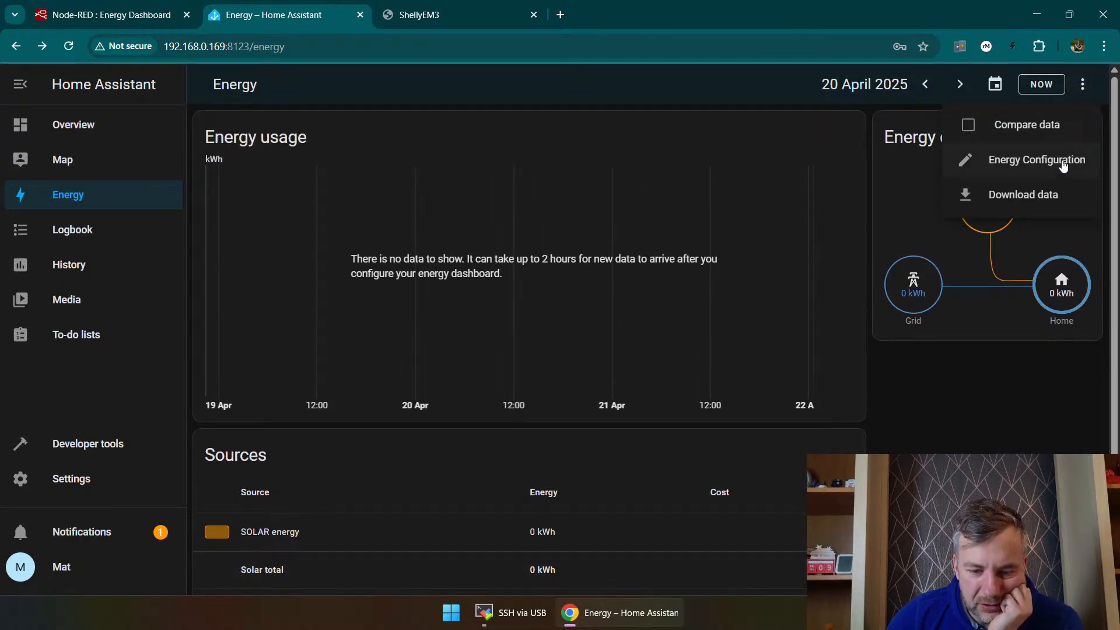
click(1064, 167)
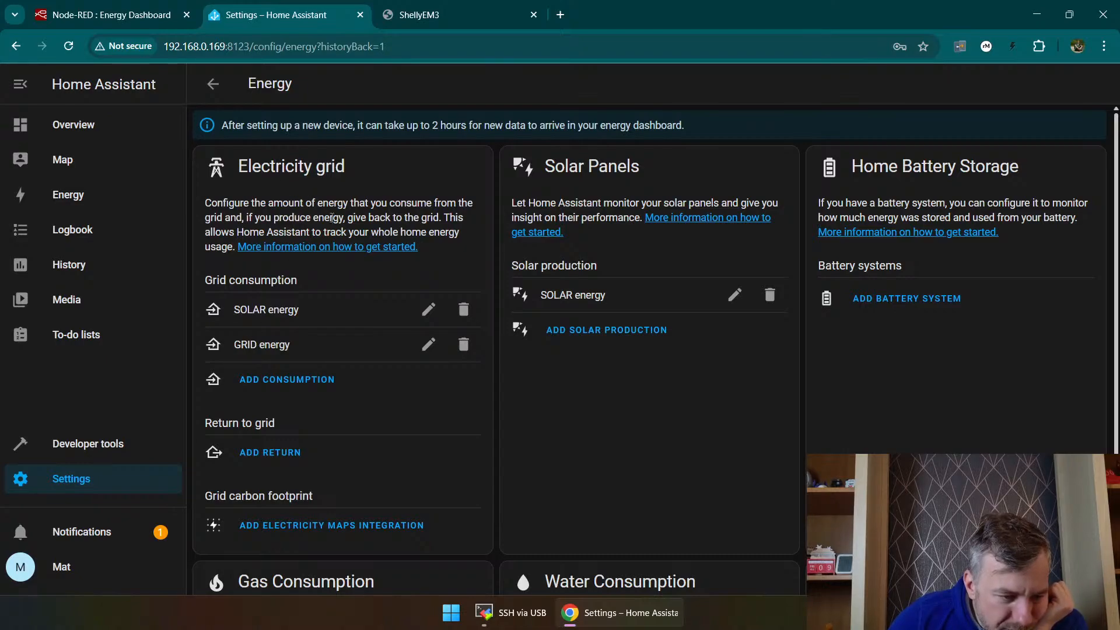
click(464, 310)
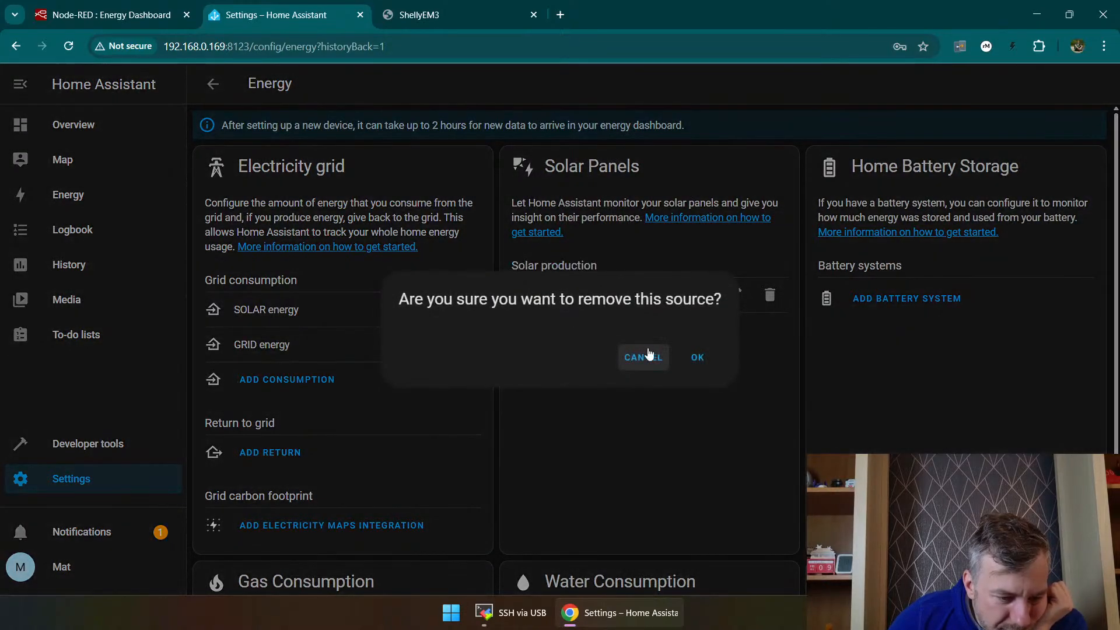
click(696, 359)
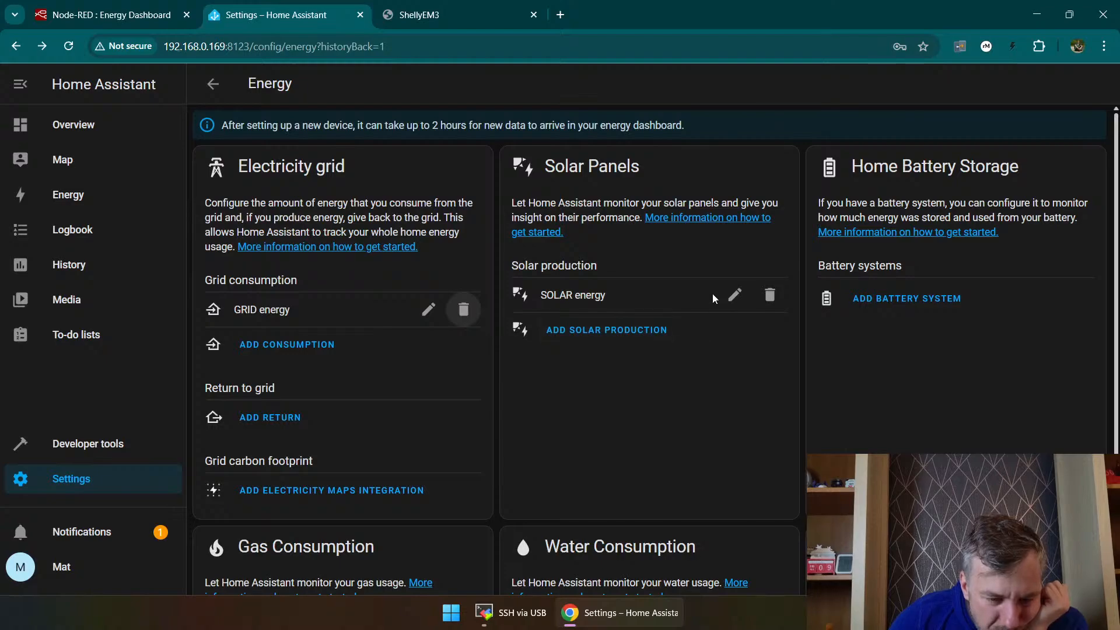
Step: Review the configured energy sources and the GRID energy consumption settings, leaving them without saving
scroll(436, 367, down, 2)
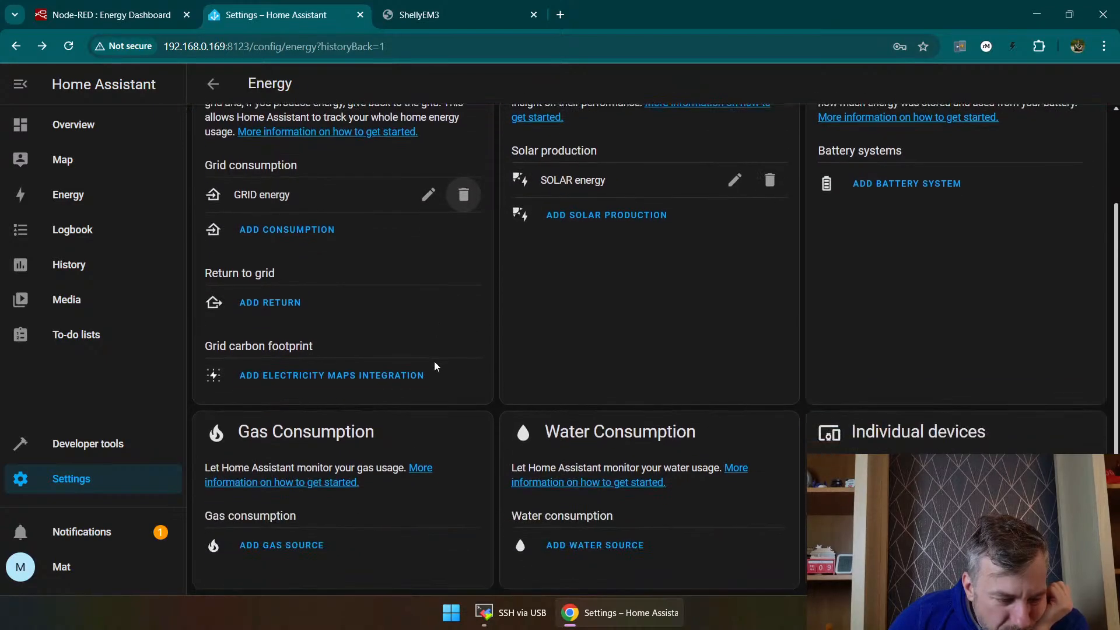
scroll(438, 367, up, 2)
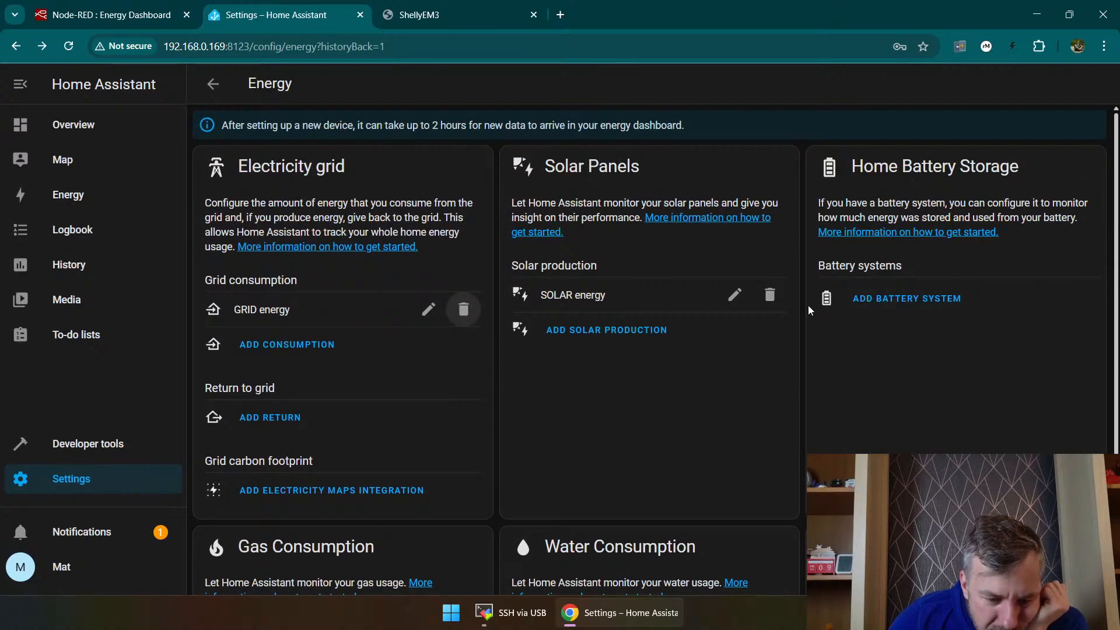
scroll(811, 315, down, 2)
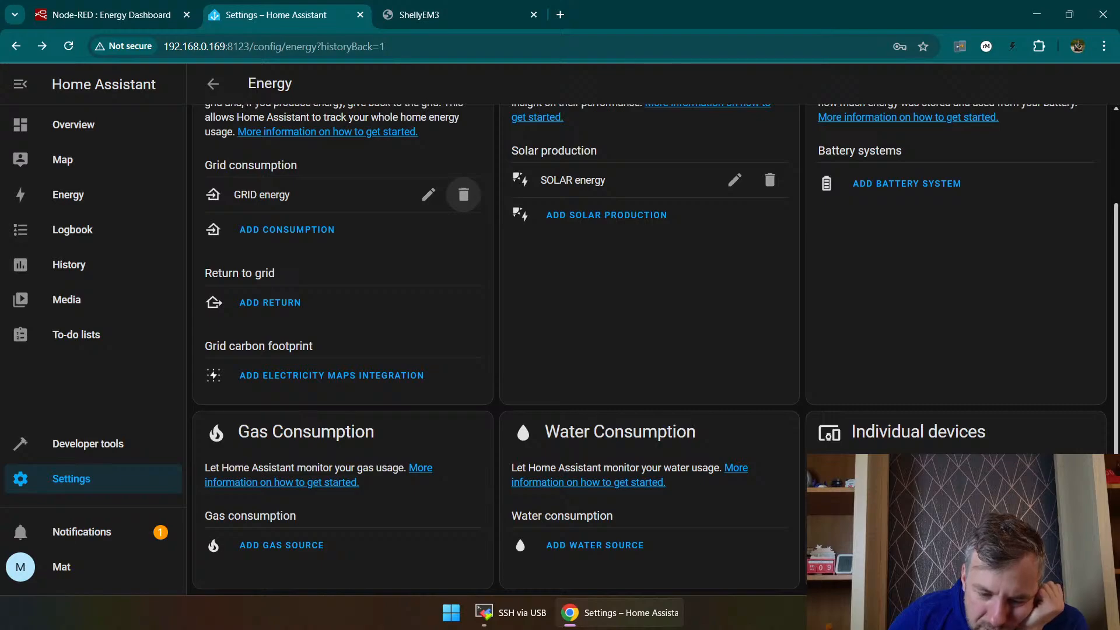
scroll(575, 300, up, 2)
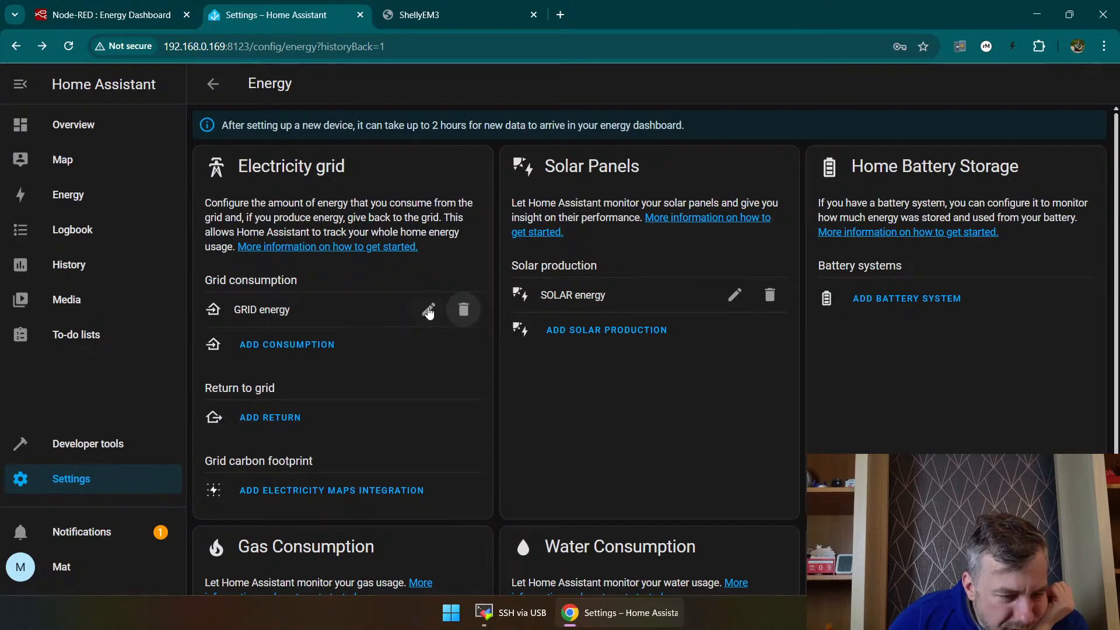
click(428, 310)
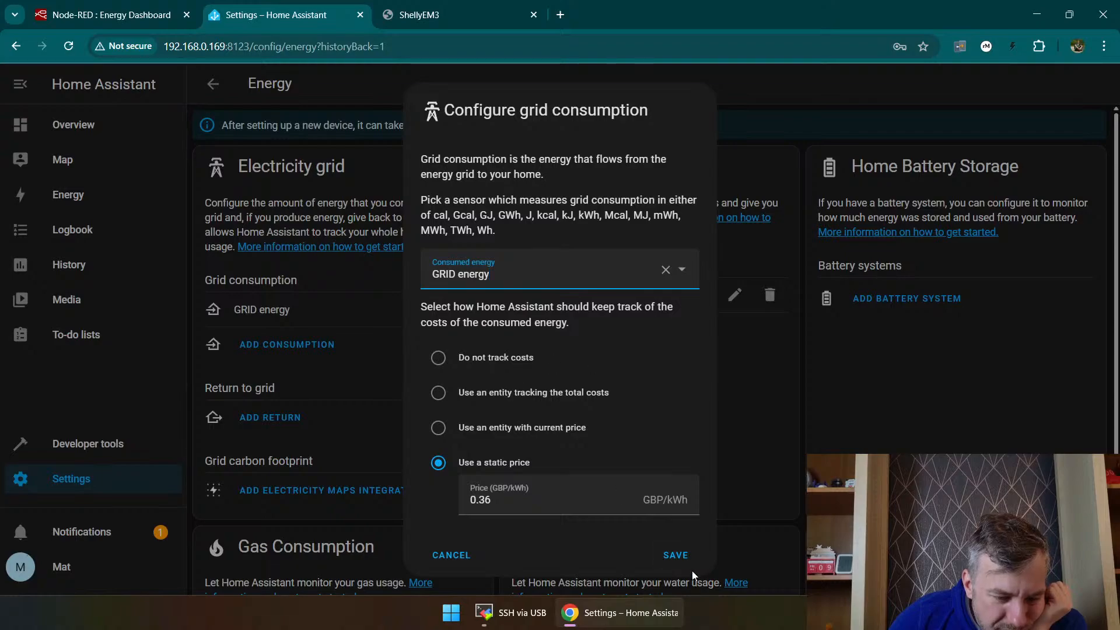
click(451, 555)
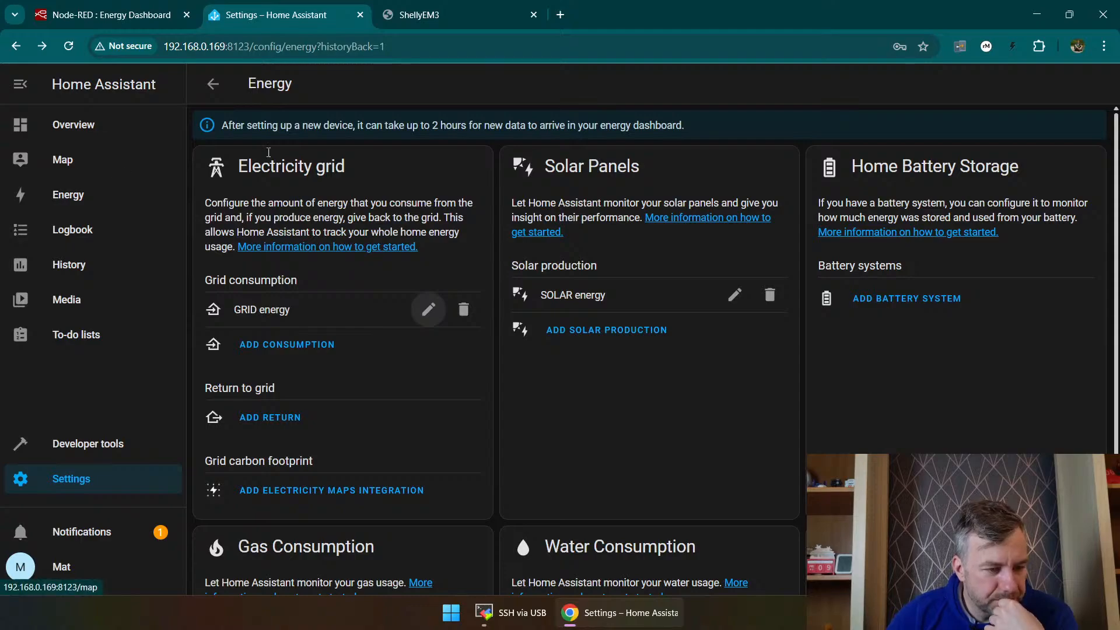
click(477, 4)
click(326, 7)
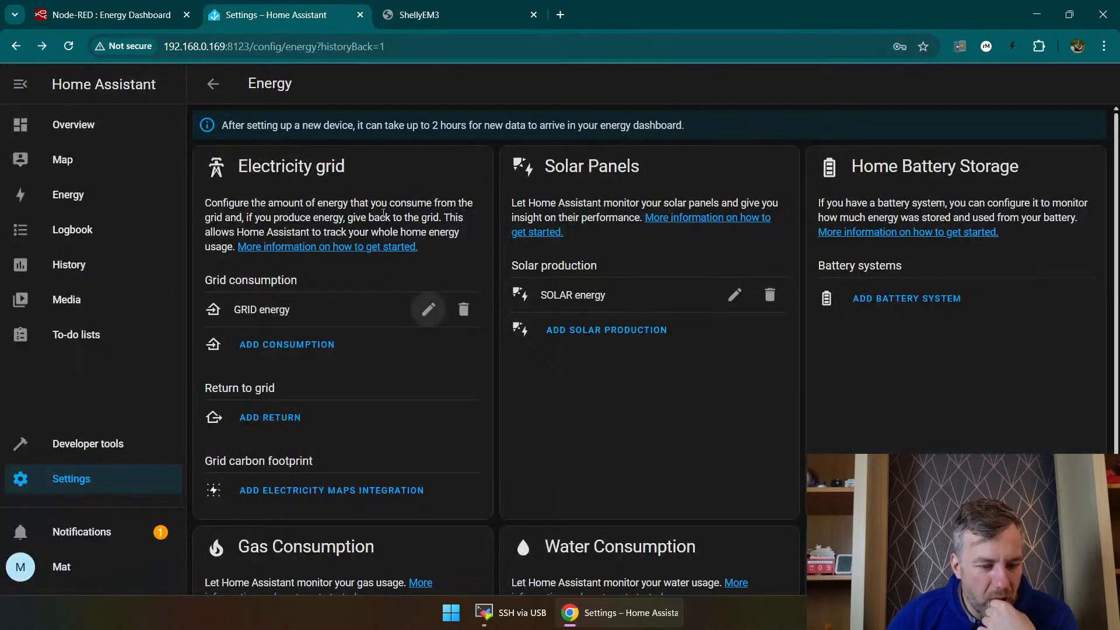
scroll(455, 297, down, 2)
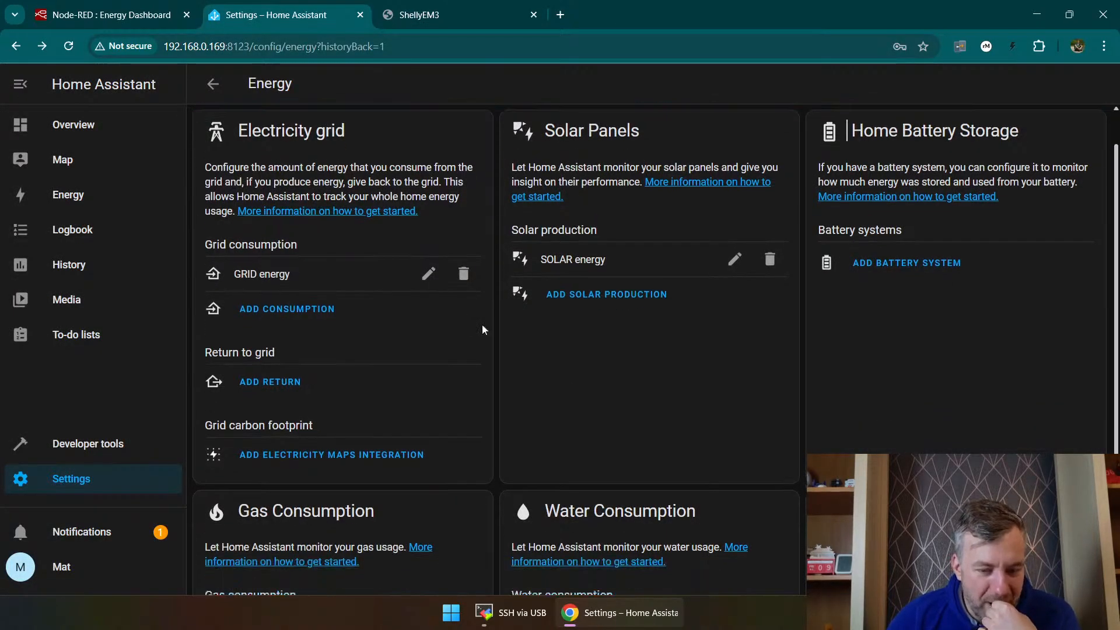
Step: Open the Energy dashboard from the energy distribution card on the Overview
scroll(525, 327, up, 2)
click(68, 126)
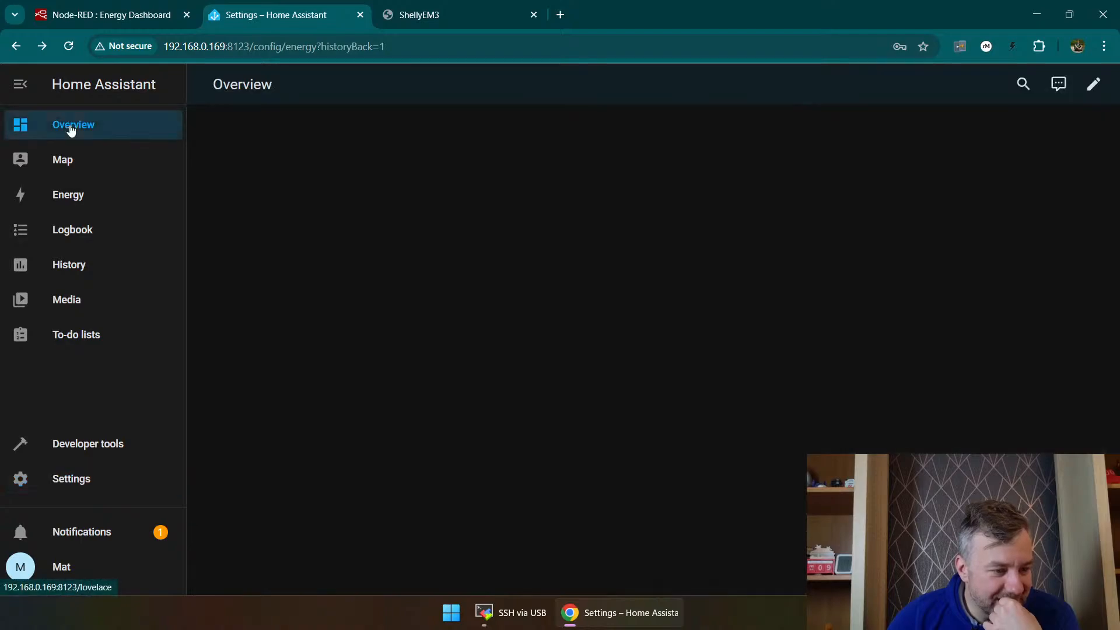
scroll(448, 285, down, 1)
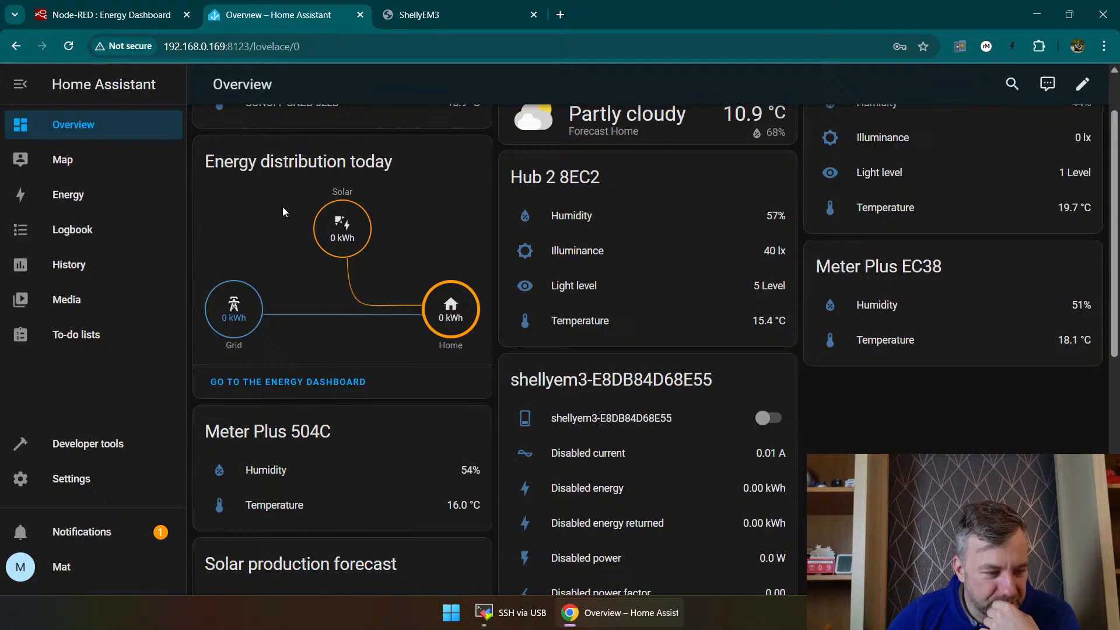
click(280, 383)
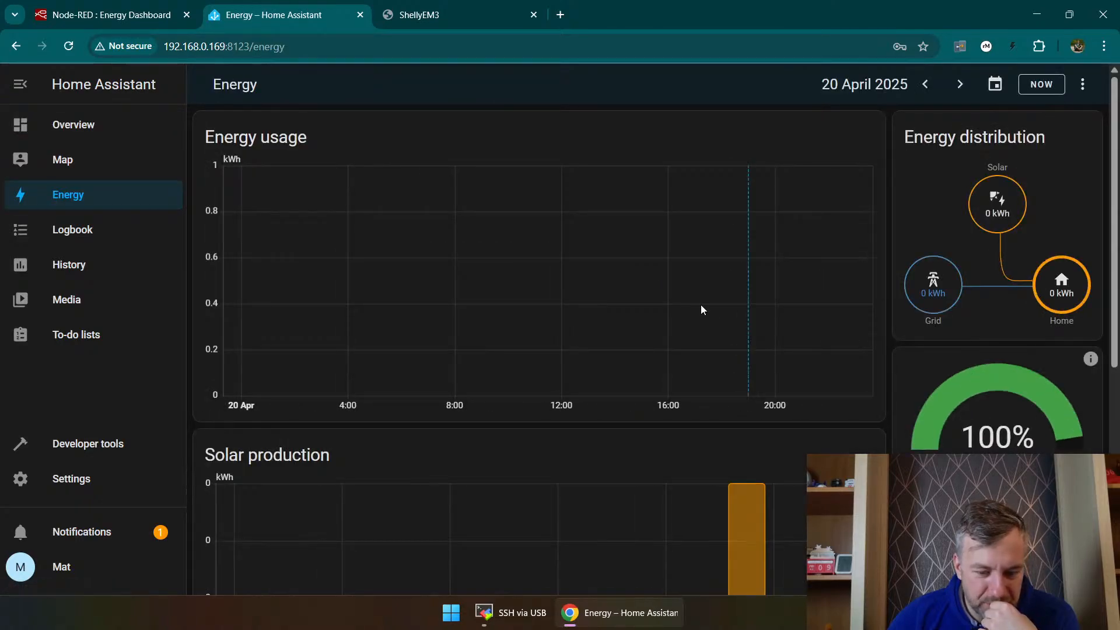
Step: Examine the Energy dashboard's usage, solar production and sources, and check the Energy Dashboard flow in Node-RED
scroll(703, 306, down, 5)
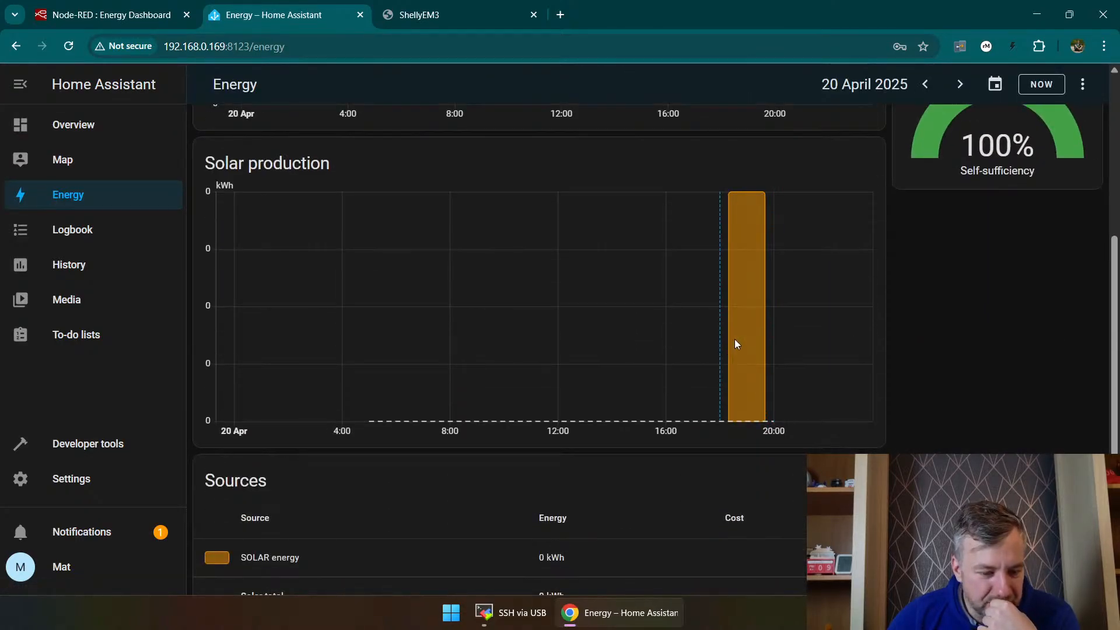
scroll(747, 259, up, 1)
scroll(733, 391, down, 3)
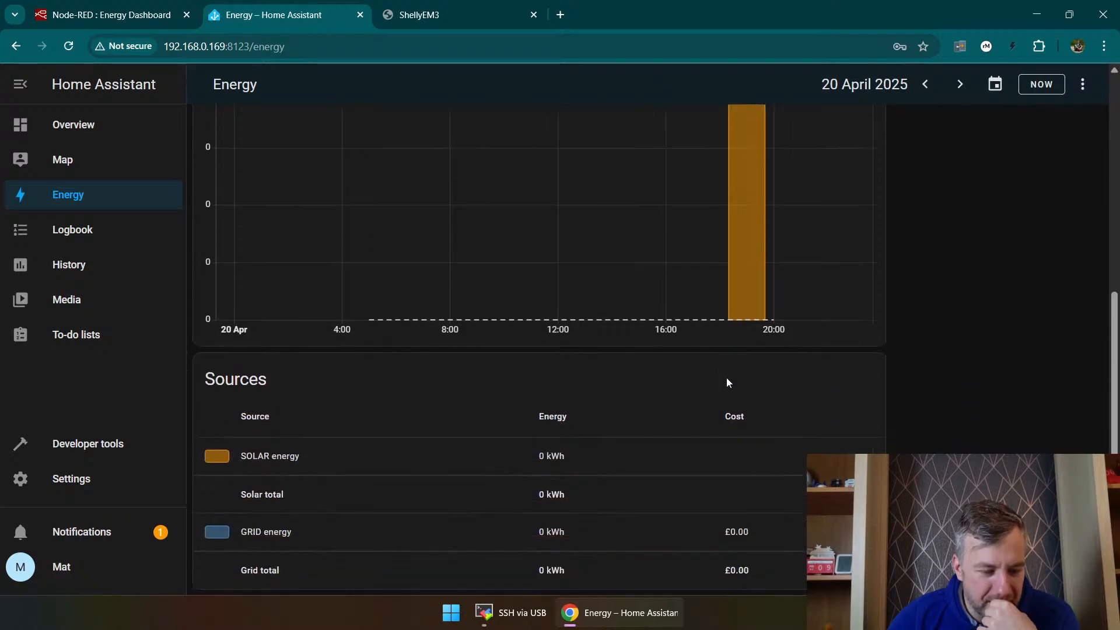
scroll(759, 347, up, 5)
scroll(763, 405, down, 4)
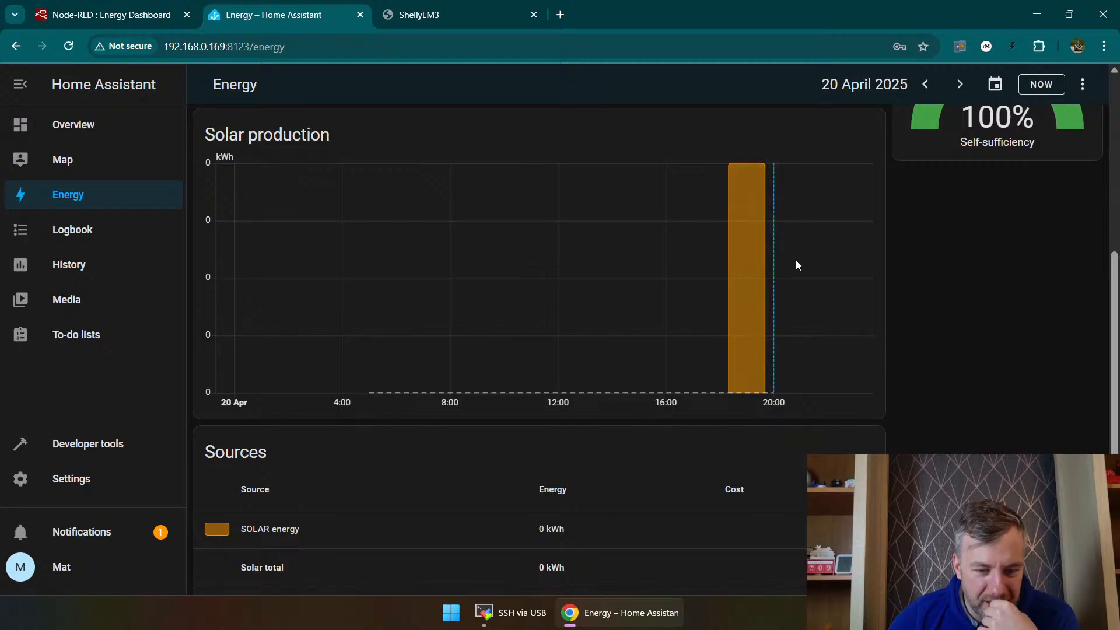
scroll(796, 261, up, 5)
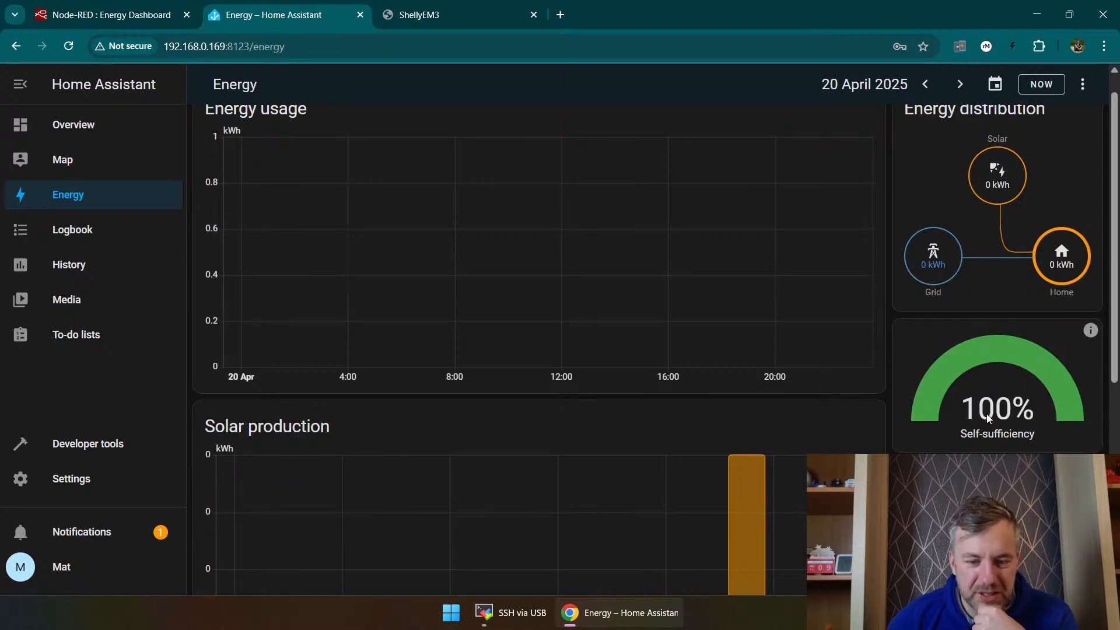
click(81, 11)
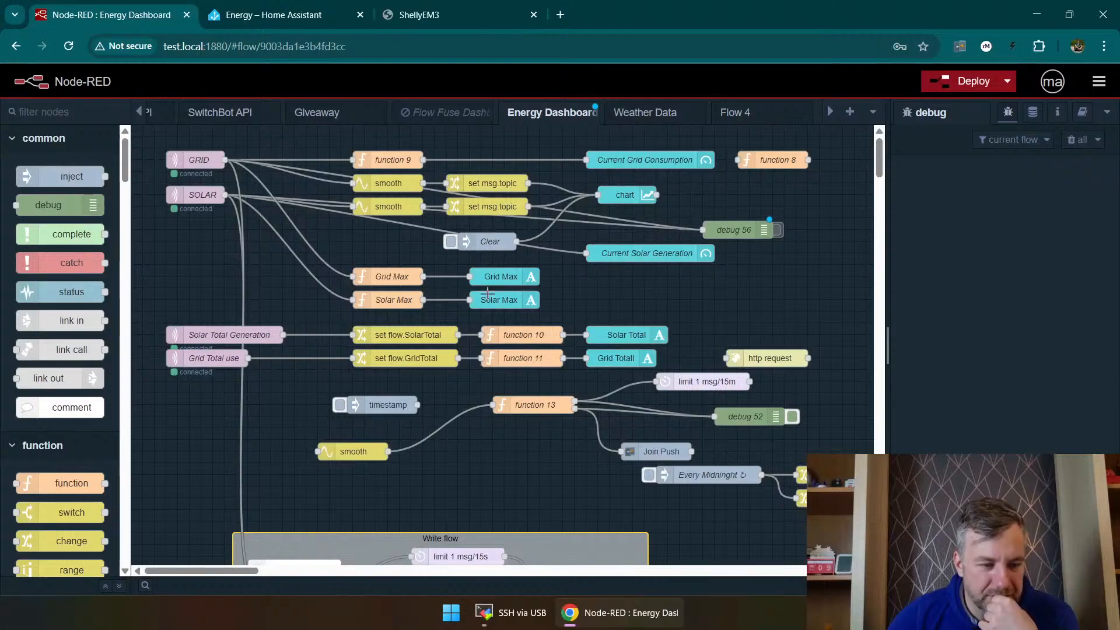
click(305, 8)
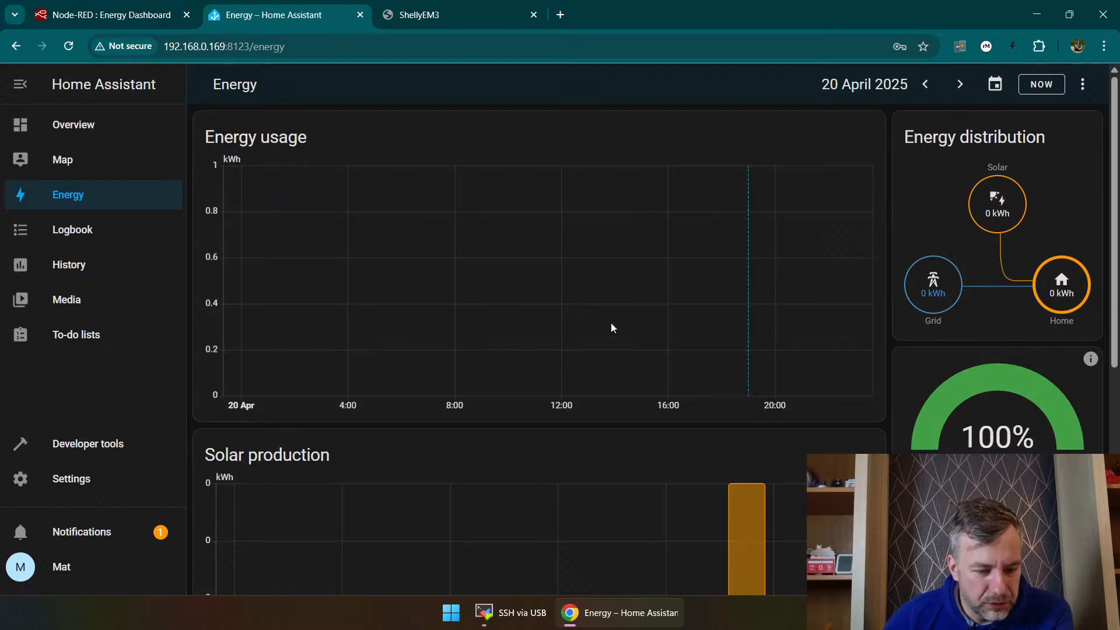
Step: Enable MQTT in the ShellyEM3's advanced developer settings, save with the existing connection values, and reboot the device
click(450, 8)
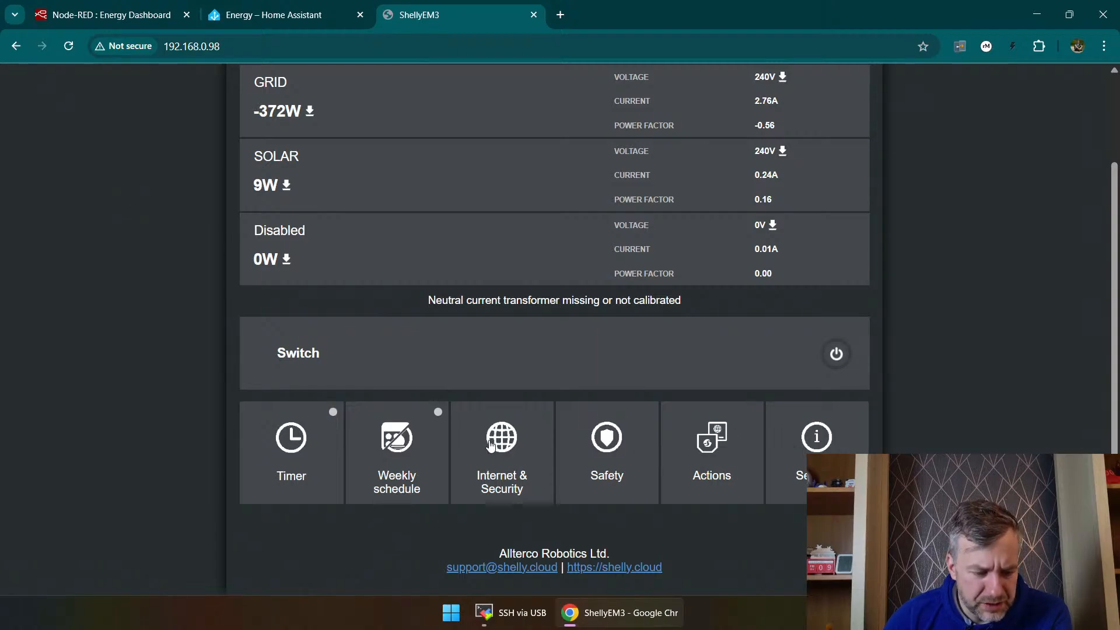
click(491, 446)
click(400, 459)
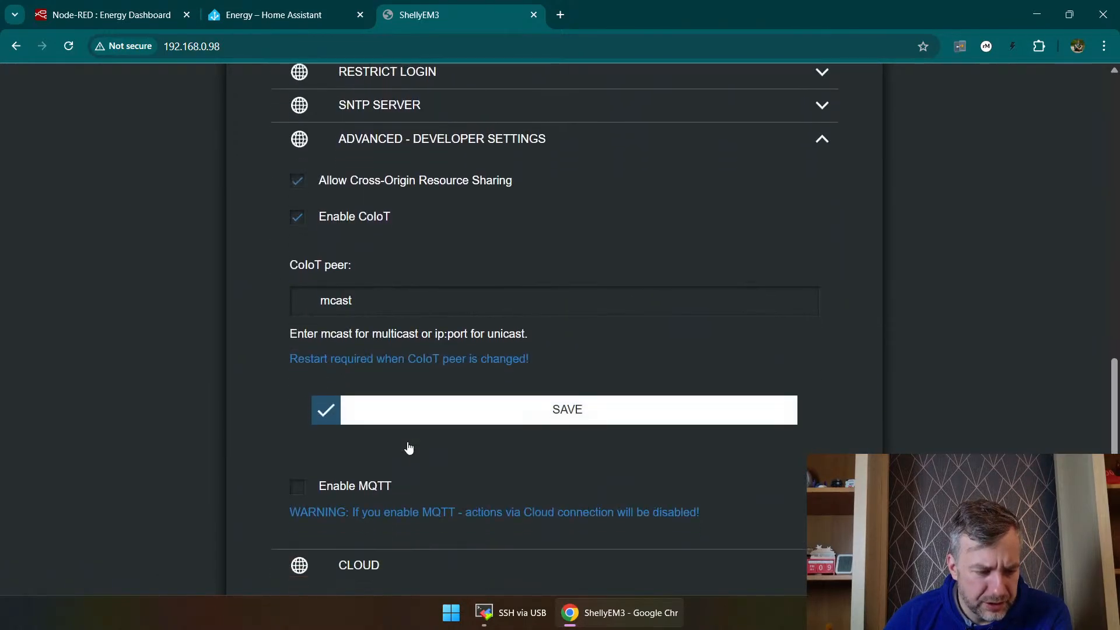
click(299, 417)
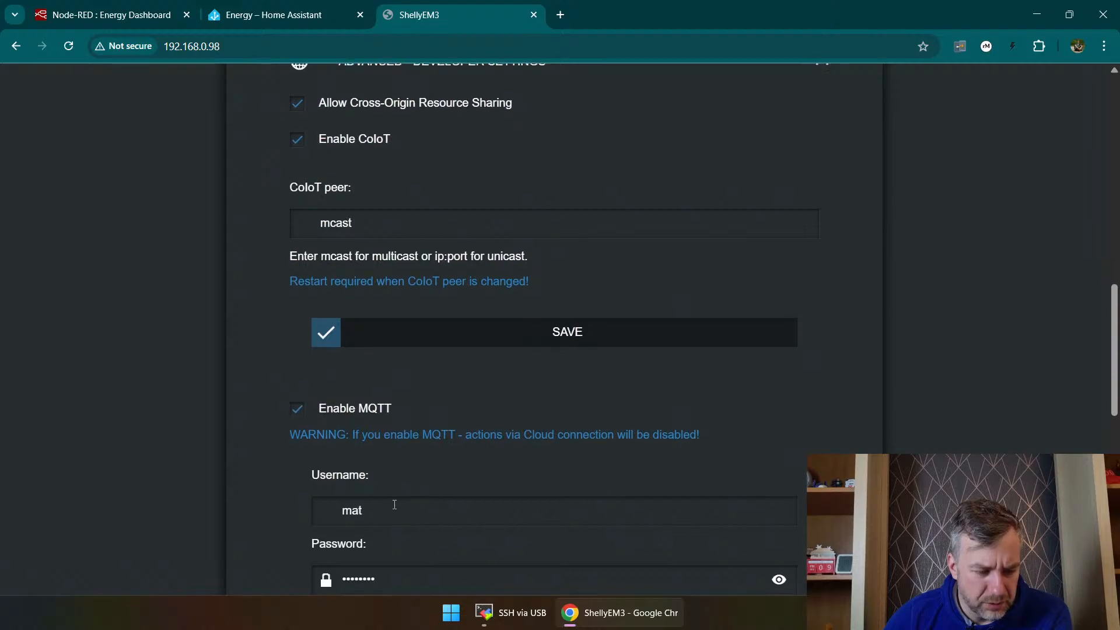
scroll(443, 480, down, 10)
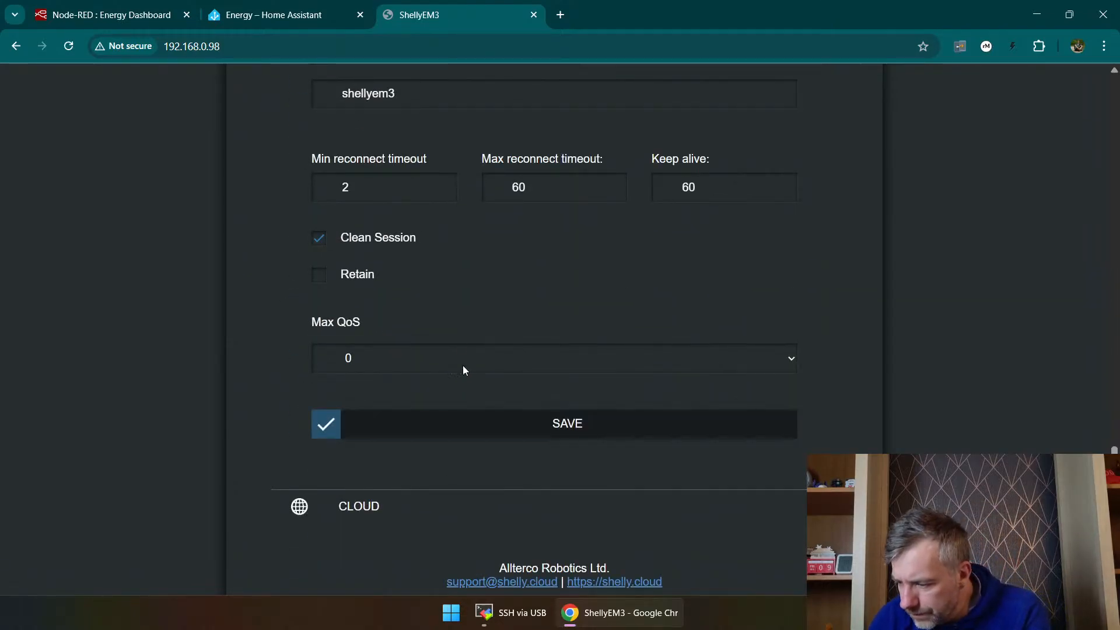
scroll(455, 309, down, 1)
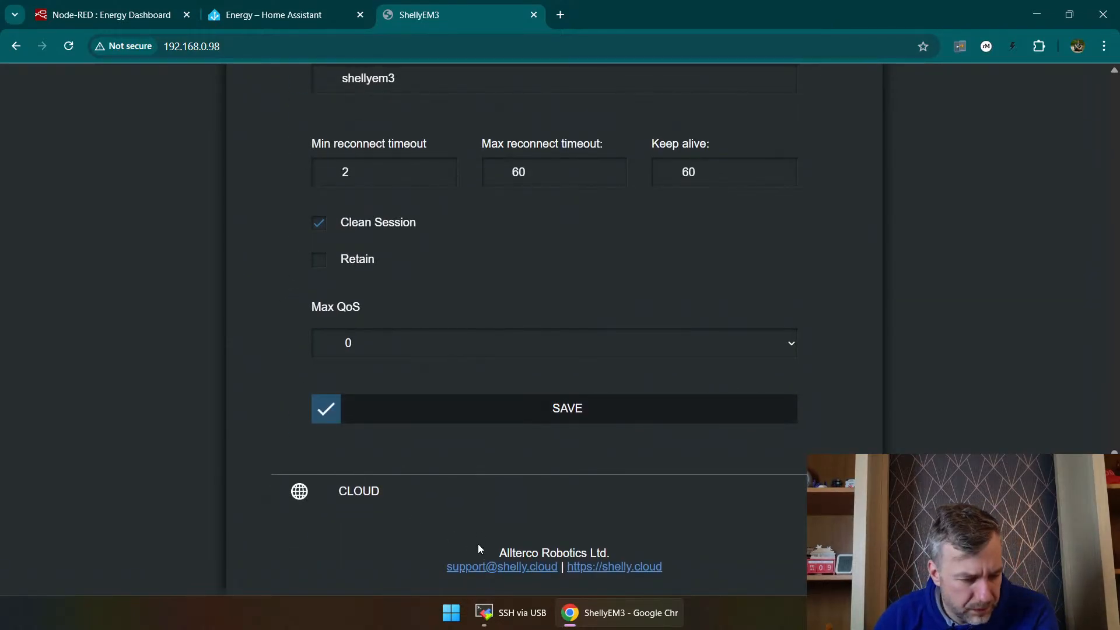
click(478, 416)
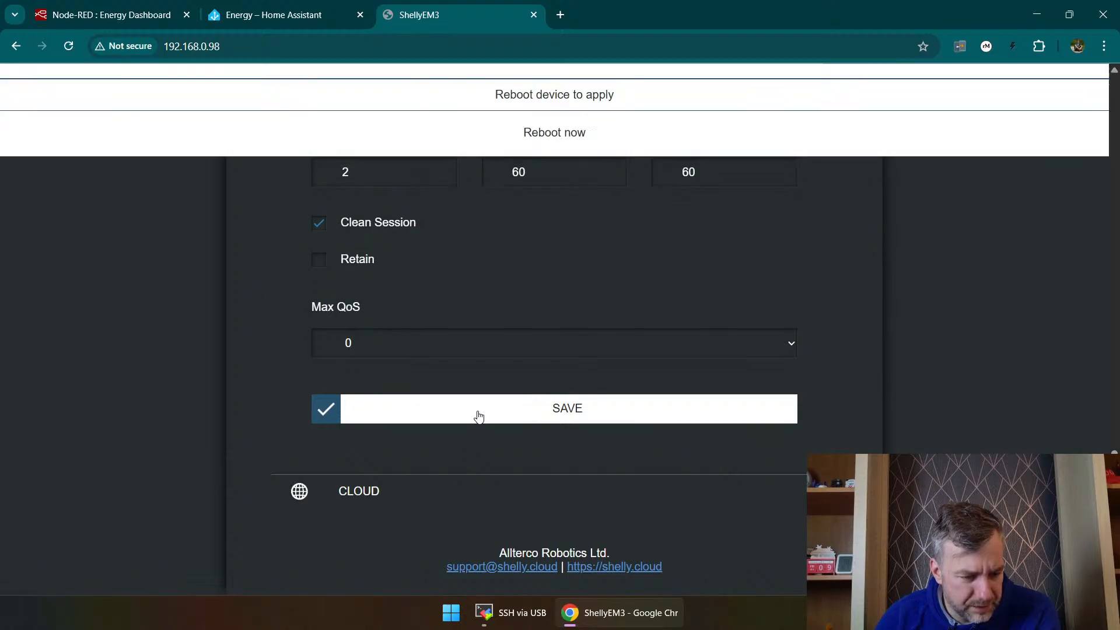
click(537, 134)
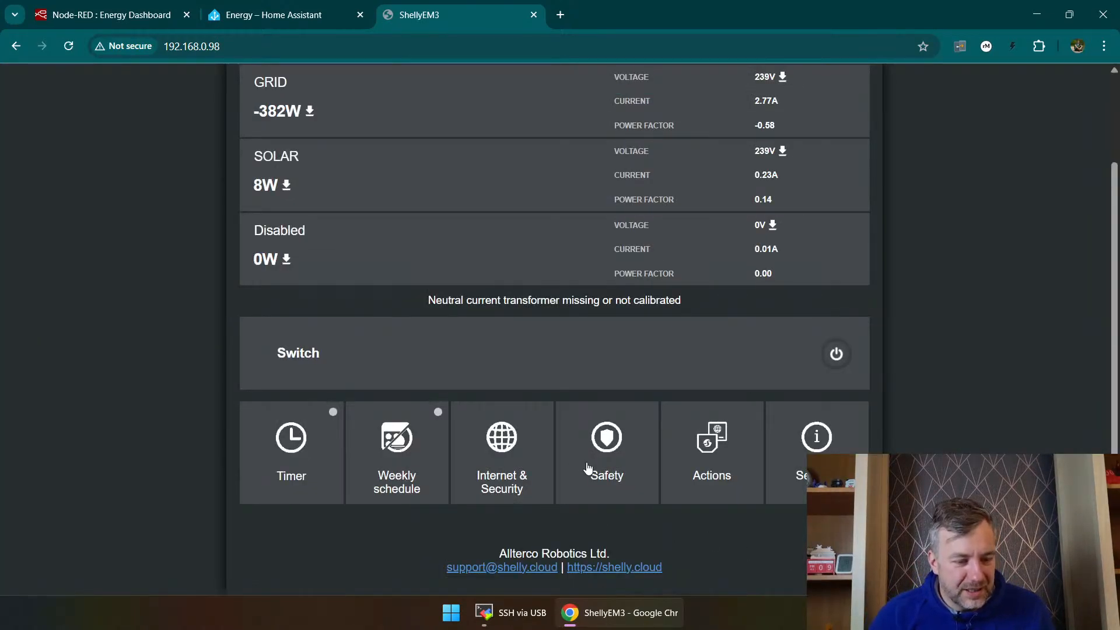
Step: Recheck the solar production and sources on Home Assistant's Energy dashboard, and open the Shelly push update failure repair
click(265, 14)
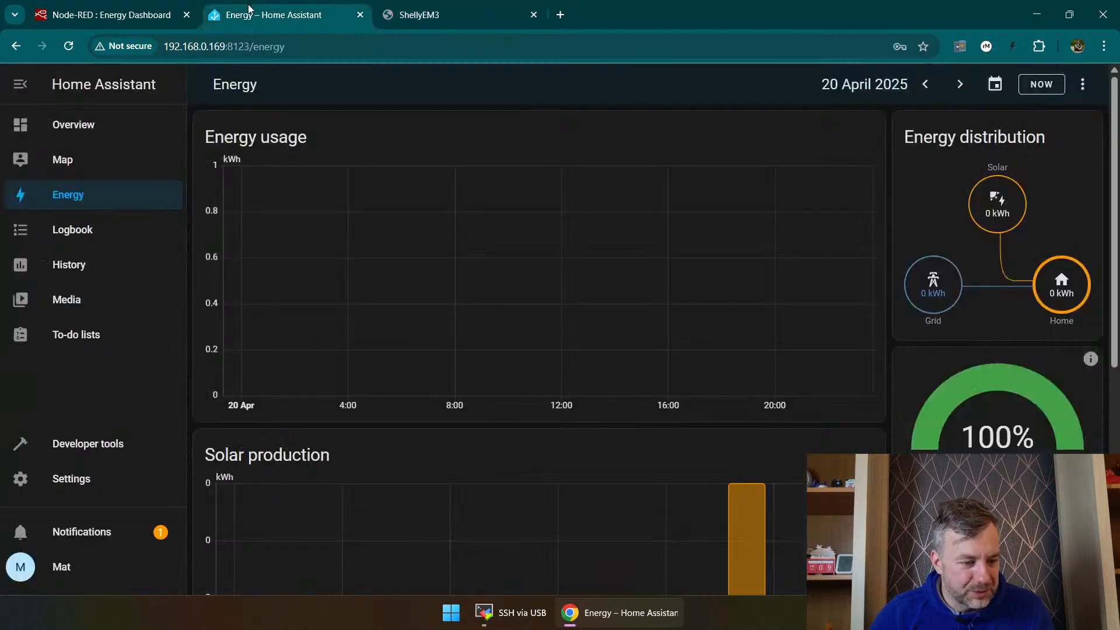
scroll(538, 309, down, 2)
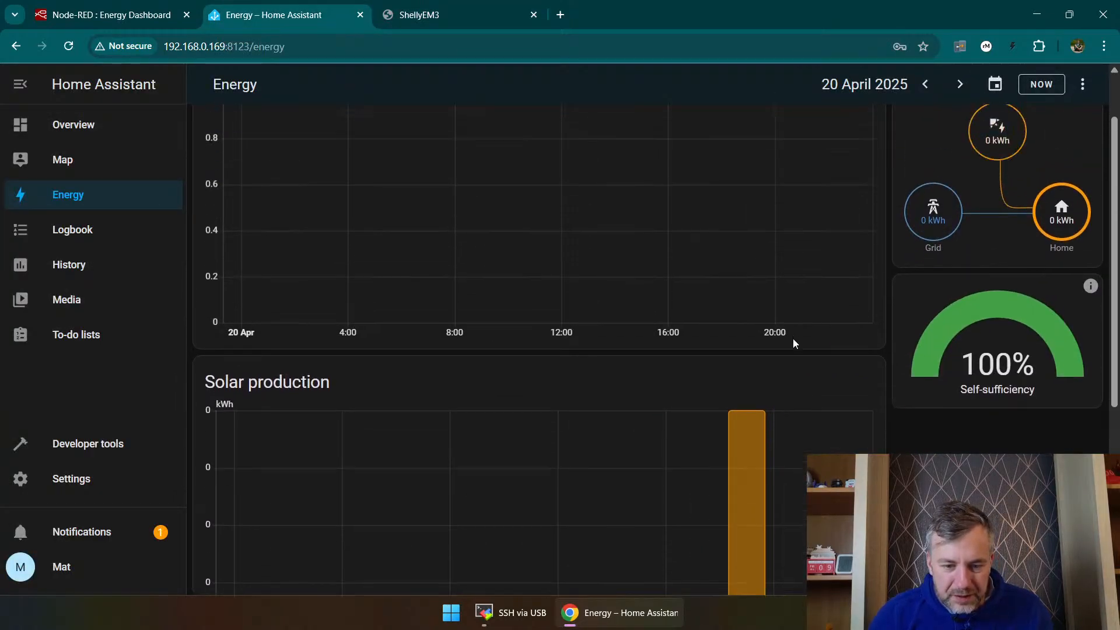
scroll(793, 339, down, 4)
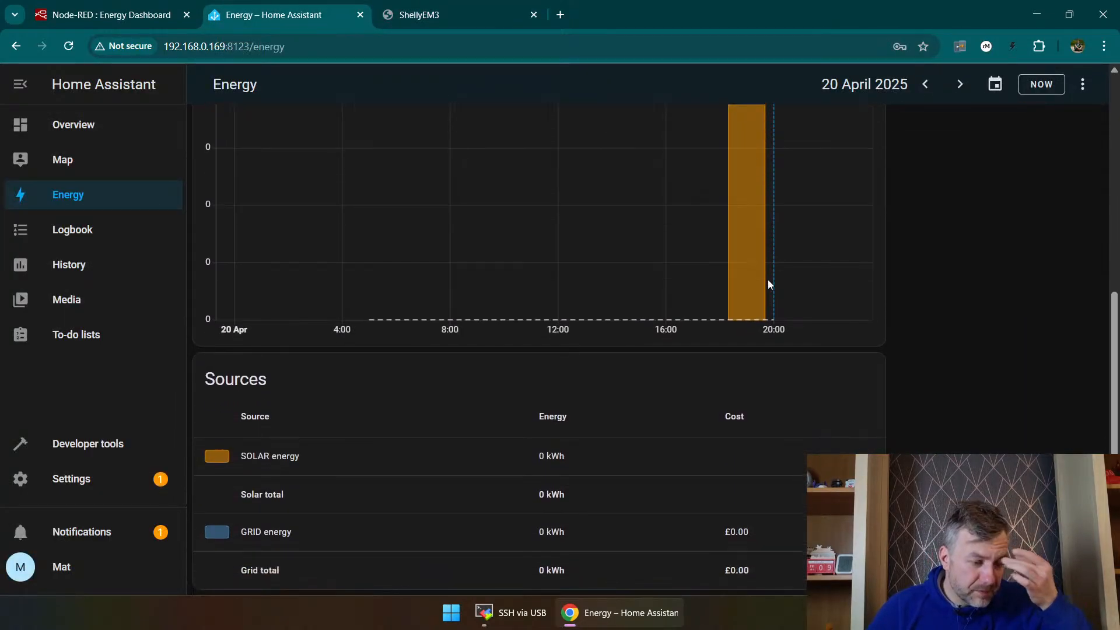
click(171, 479)
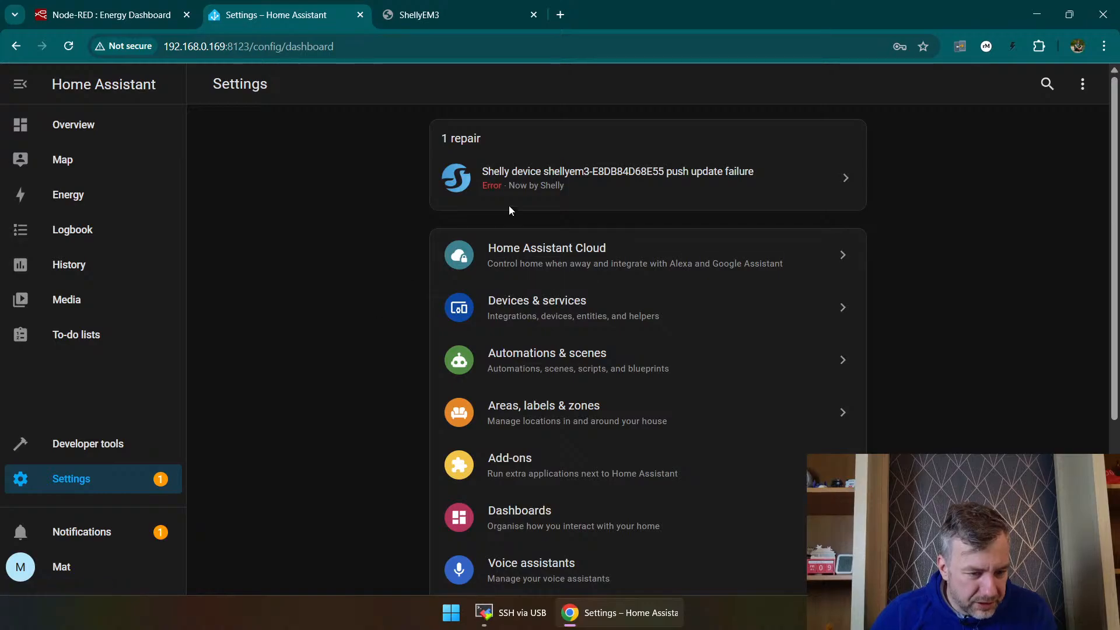
click(751, 184)
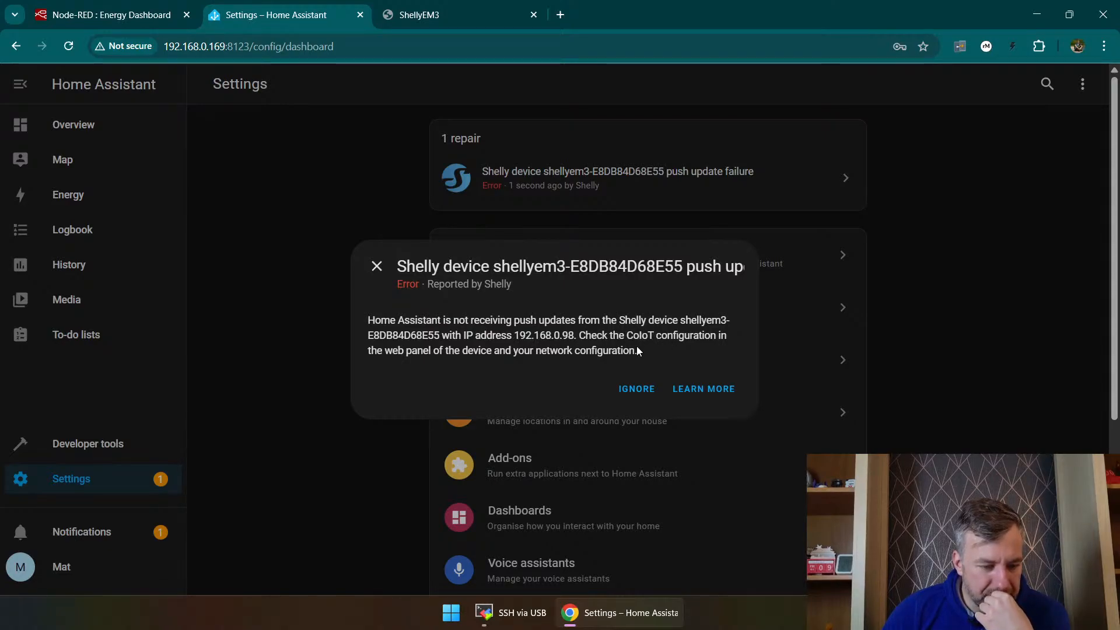
Step: Review the CoIoT and MQTT configuration in the ShellyEM3's advanced developer settings
click(385, 13)
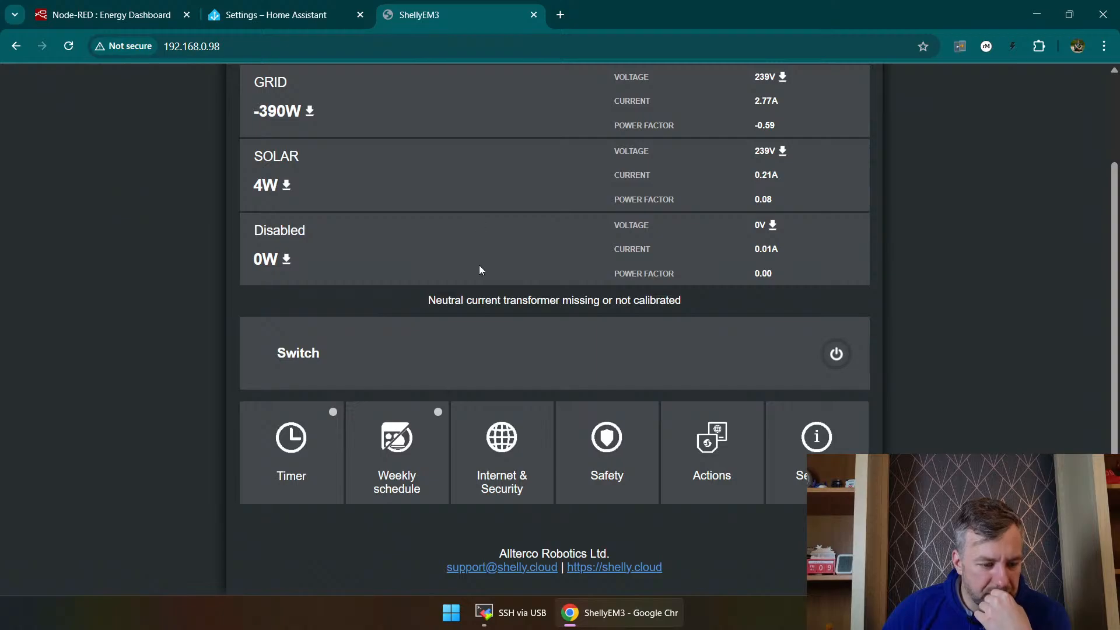
click(809, 448)
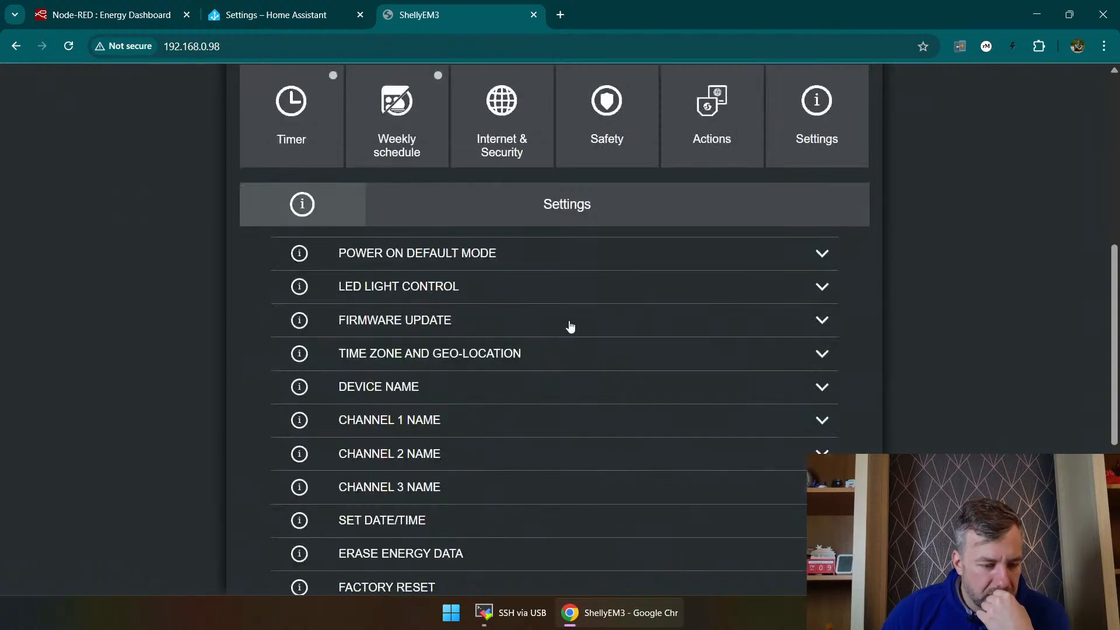
scroll(563, 286, down, 3)
scroll(583, 233, up, 4)
click(485, 188)
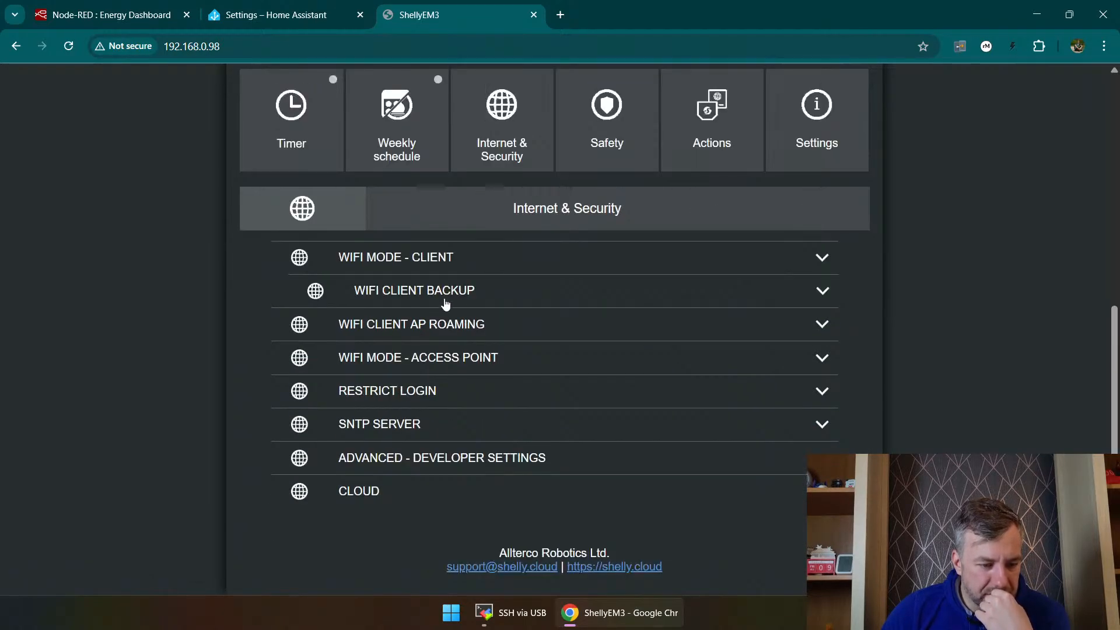
click(363, 470)
scroll(396, 464, down, 2)
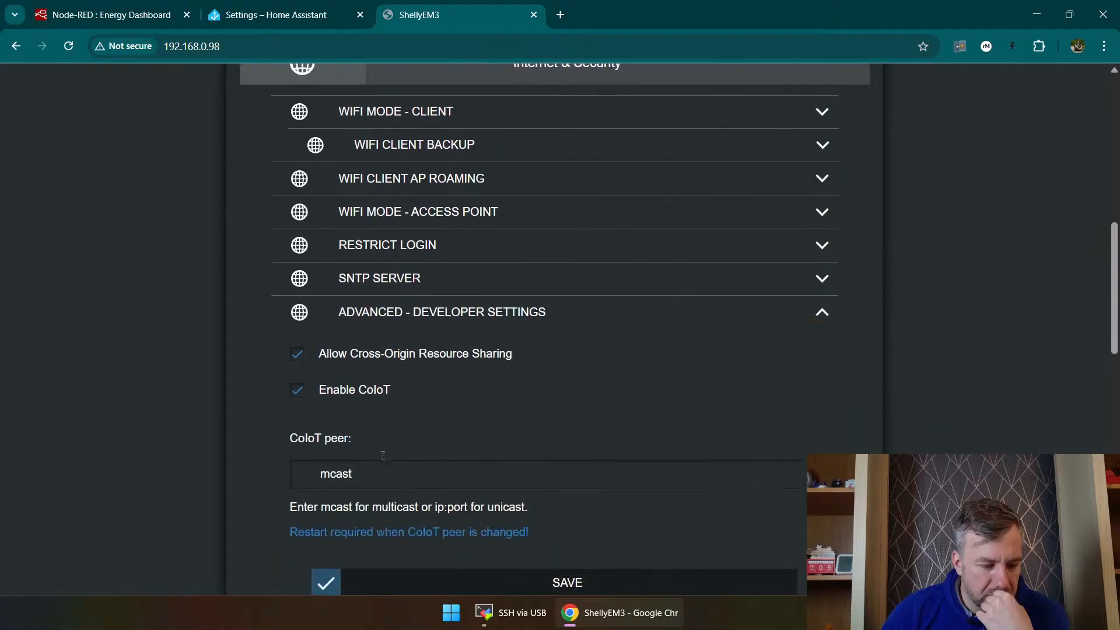
scroll(412, 435, down, 2)
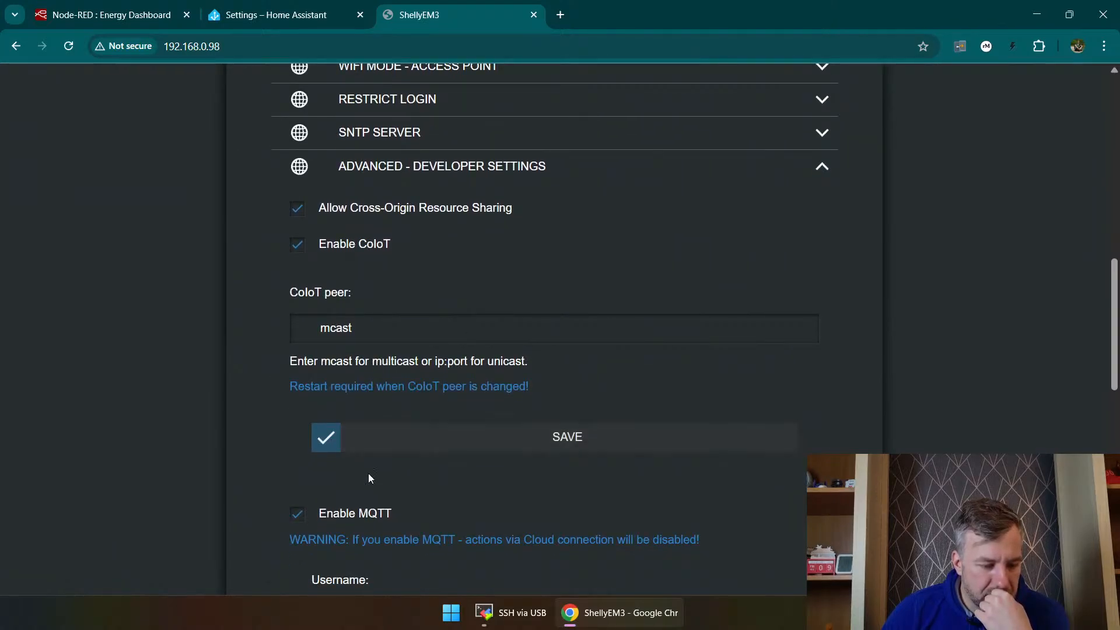
scroll(368, 475, down, 3)
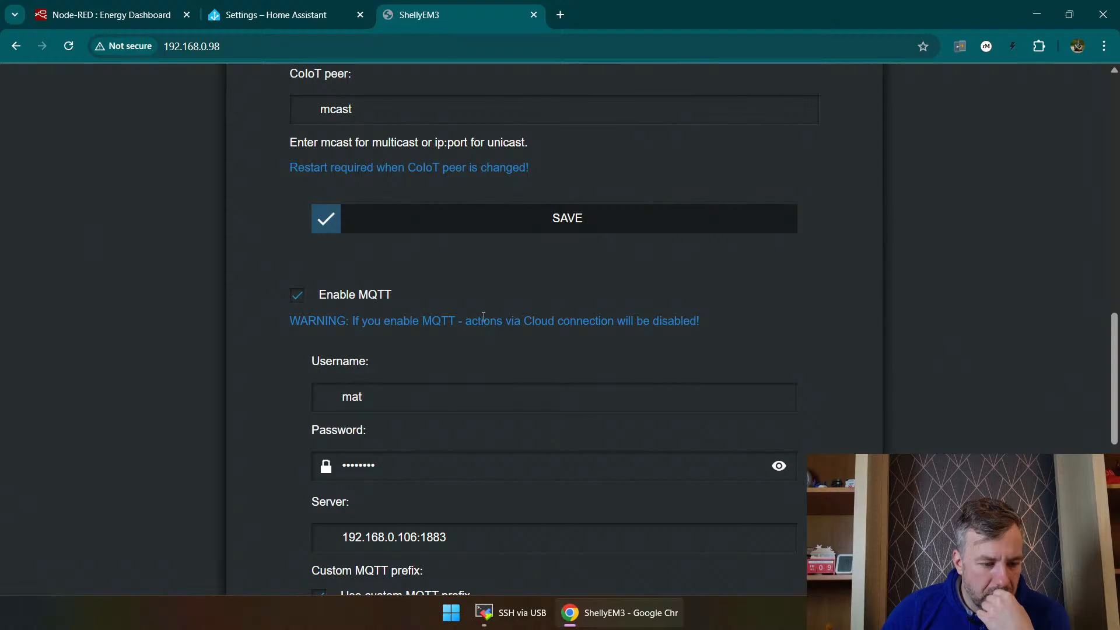
scroll(590, 307, down, 4)
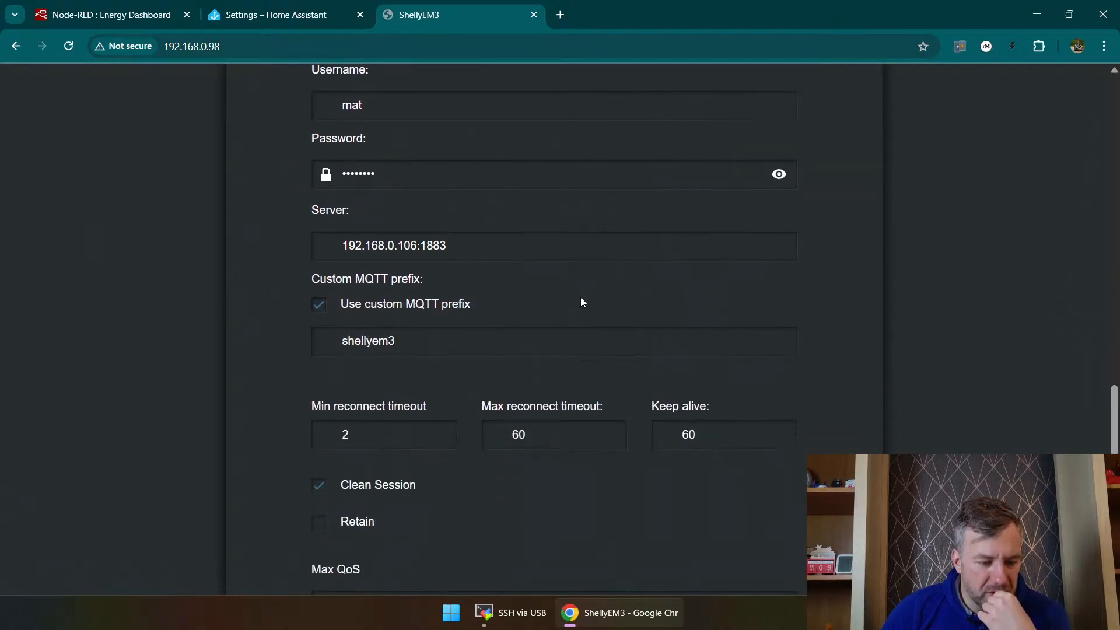
scroll(581, 303, down, 3)
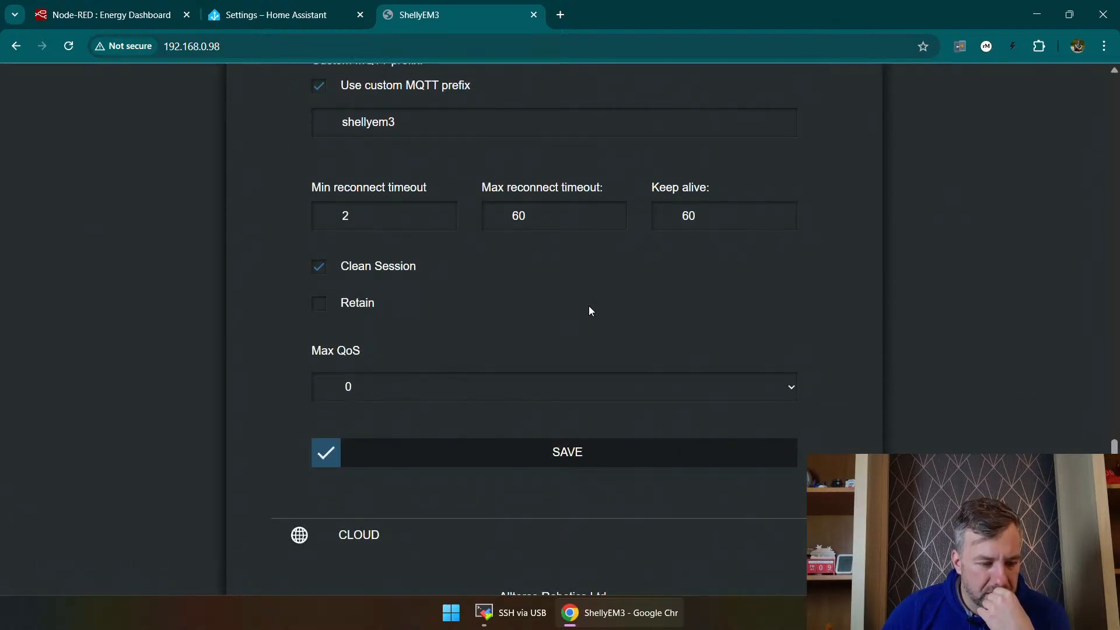
scroll(604, 330, up, 20)
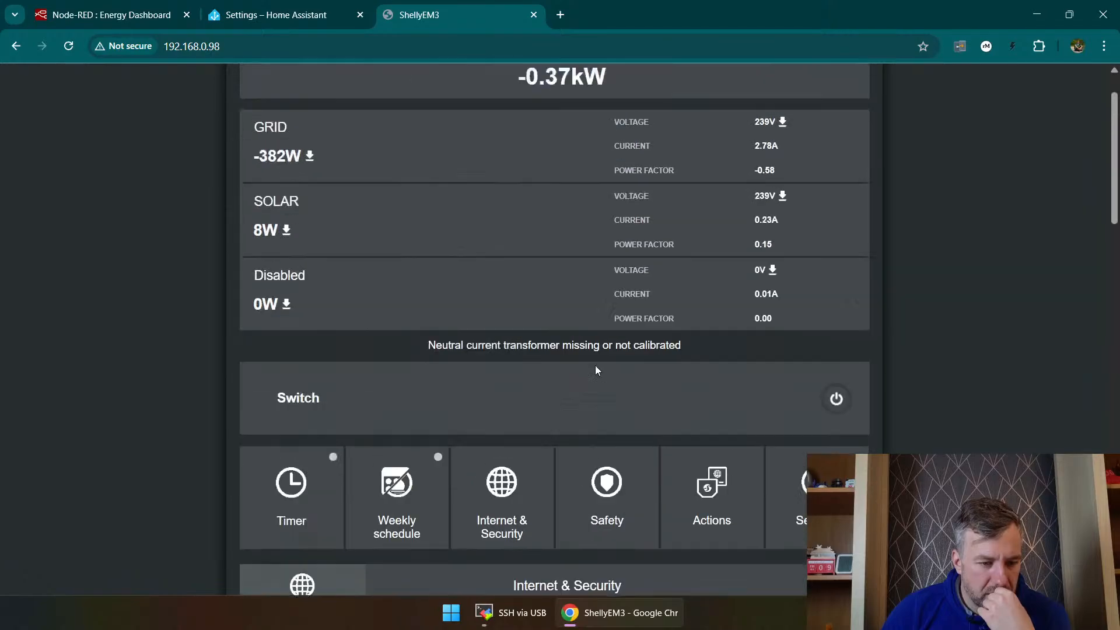
Step: Ignore the Shelly push update failure repair in Home Assistant and dismiss the new devices discovered notification
click(213, 8)
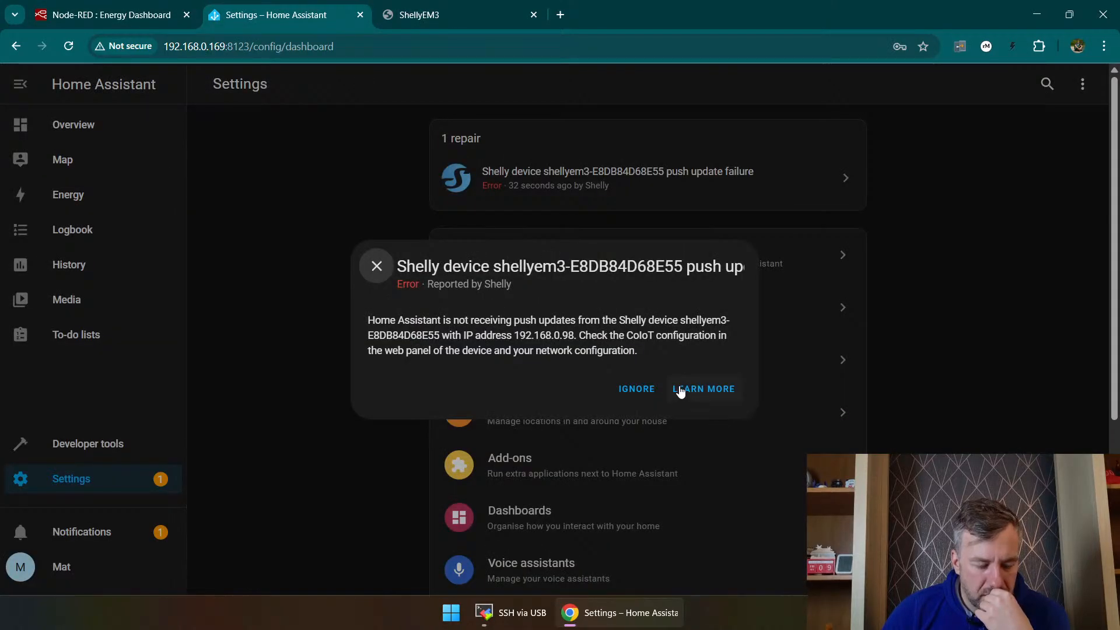
click(638, 389)
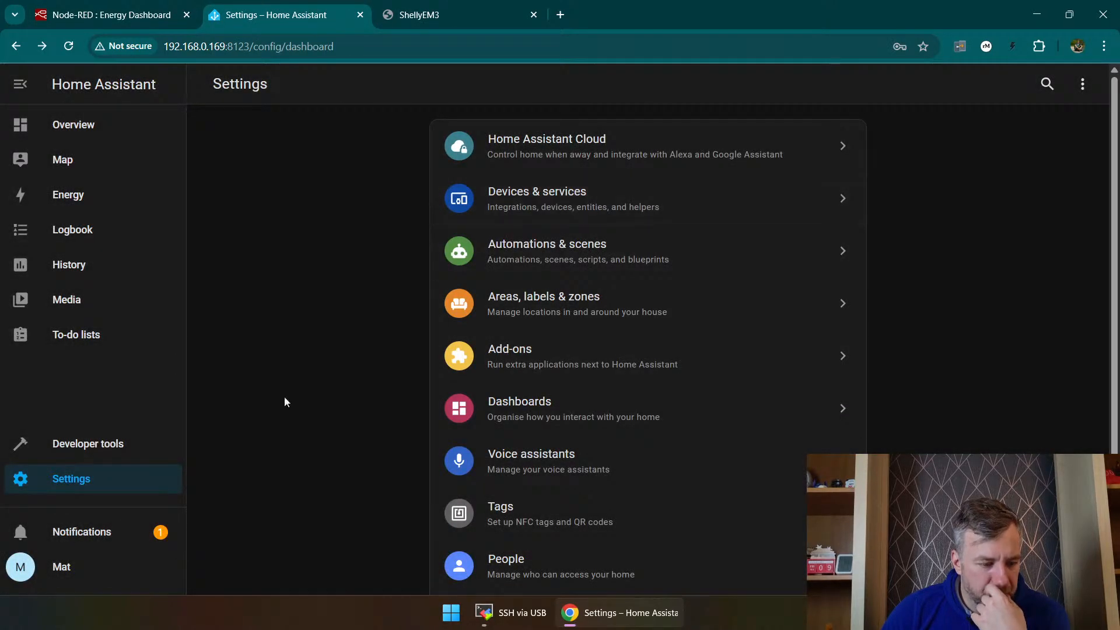
click(82, 532)
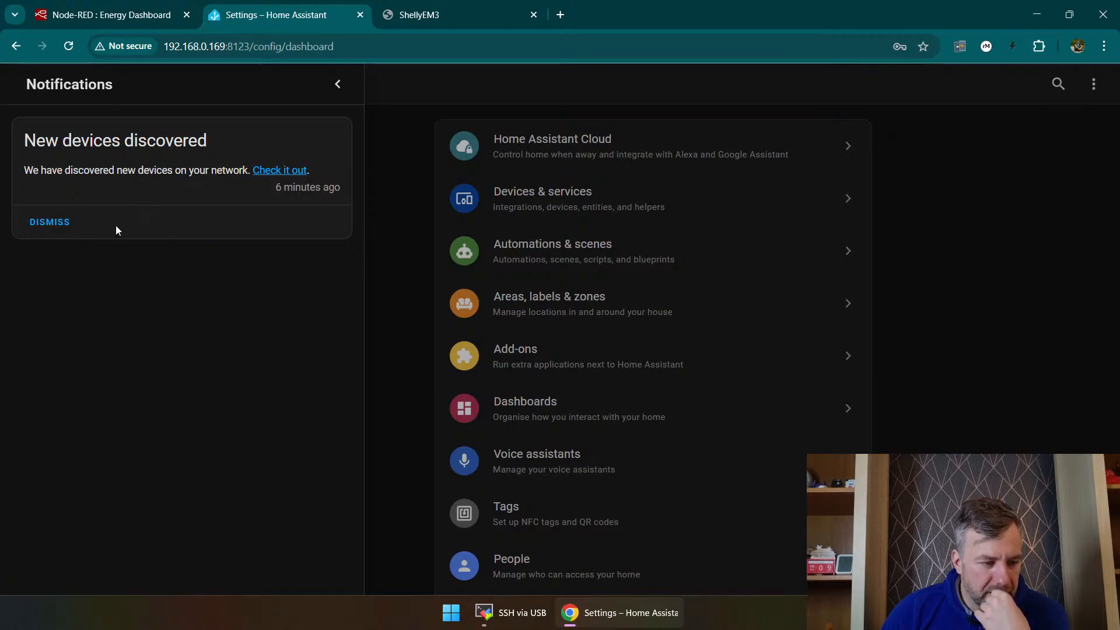
click(65, 221)
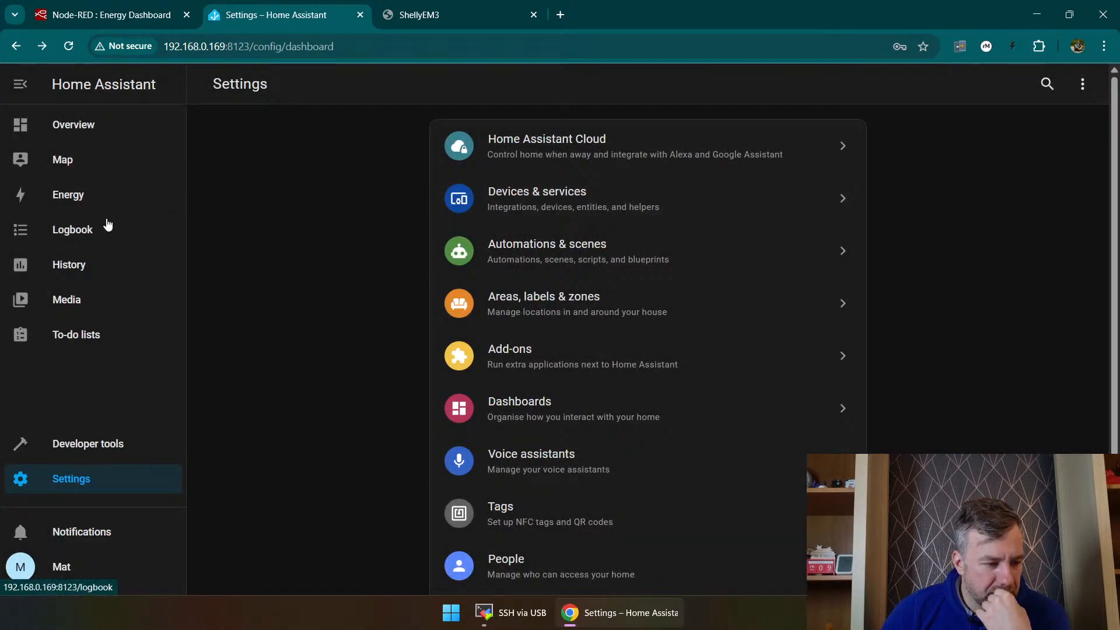
Step: Open the Shelly 3EM device from the devices list and toggle its switch on and back off
click(595, 212)
click(622, 89)
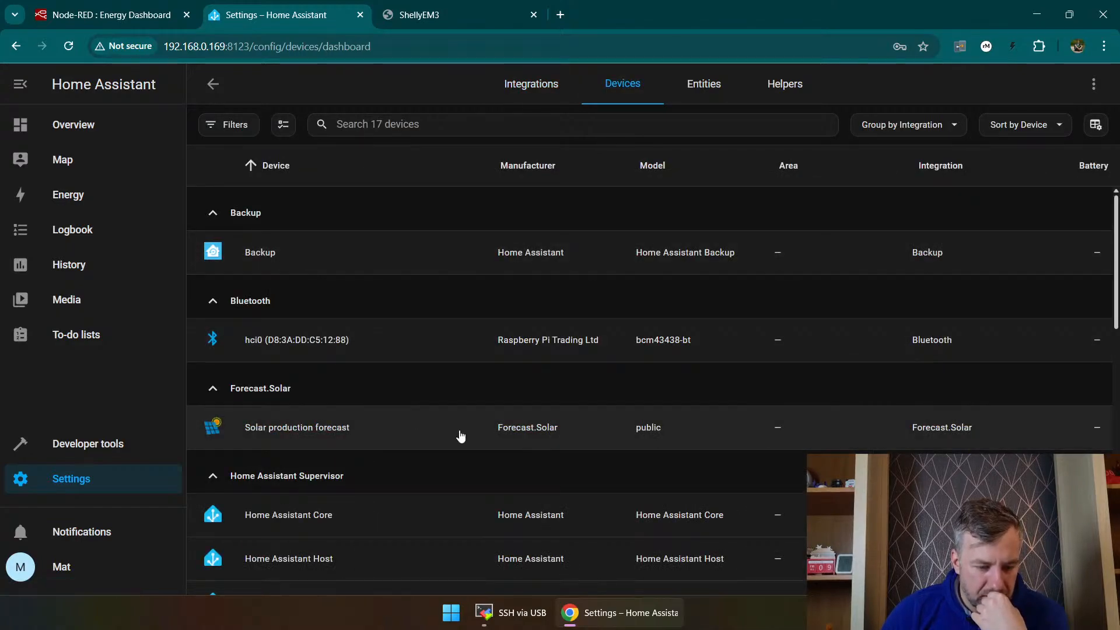
scroll(367, 365, down, 10)
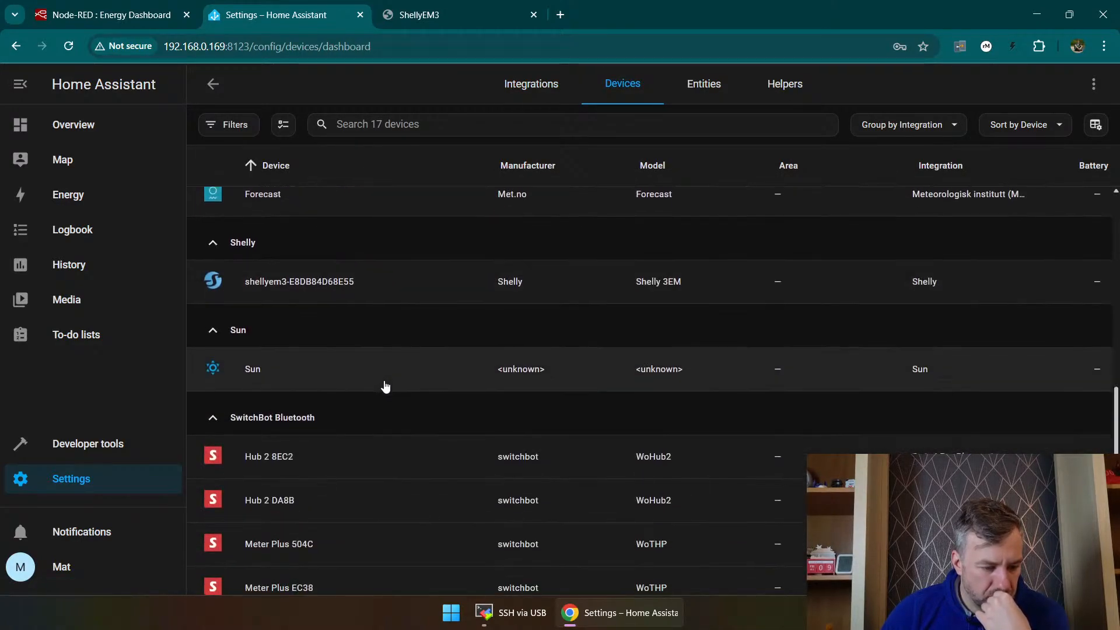
click(413, 282)
scroll(642, 263, down, 1)
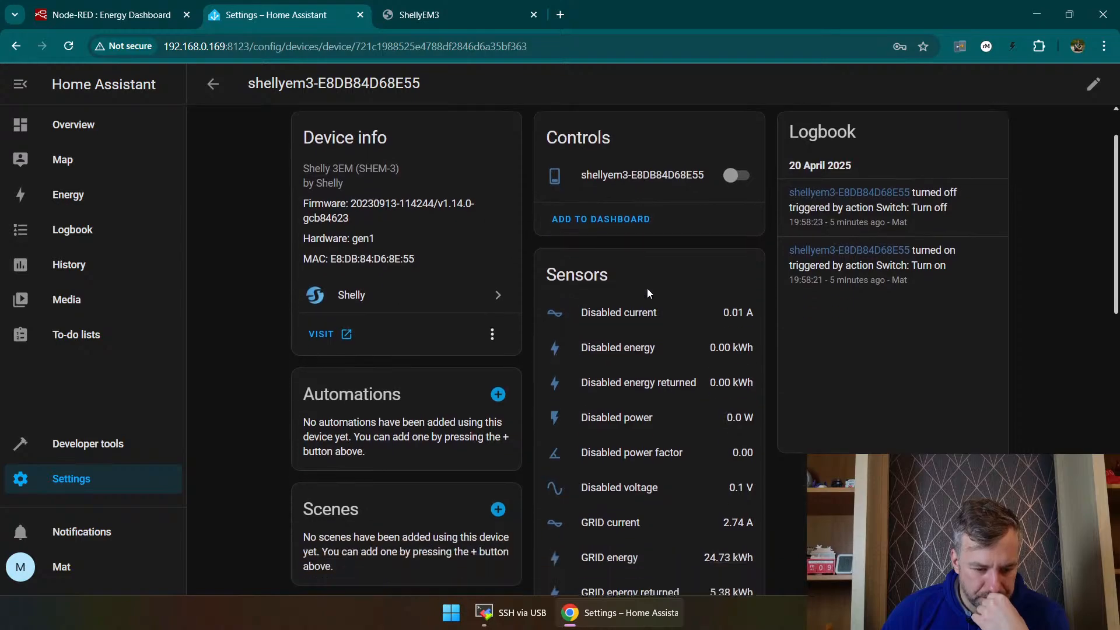
click(737, 159)
click(737, 159)
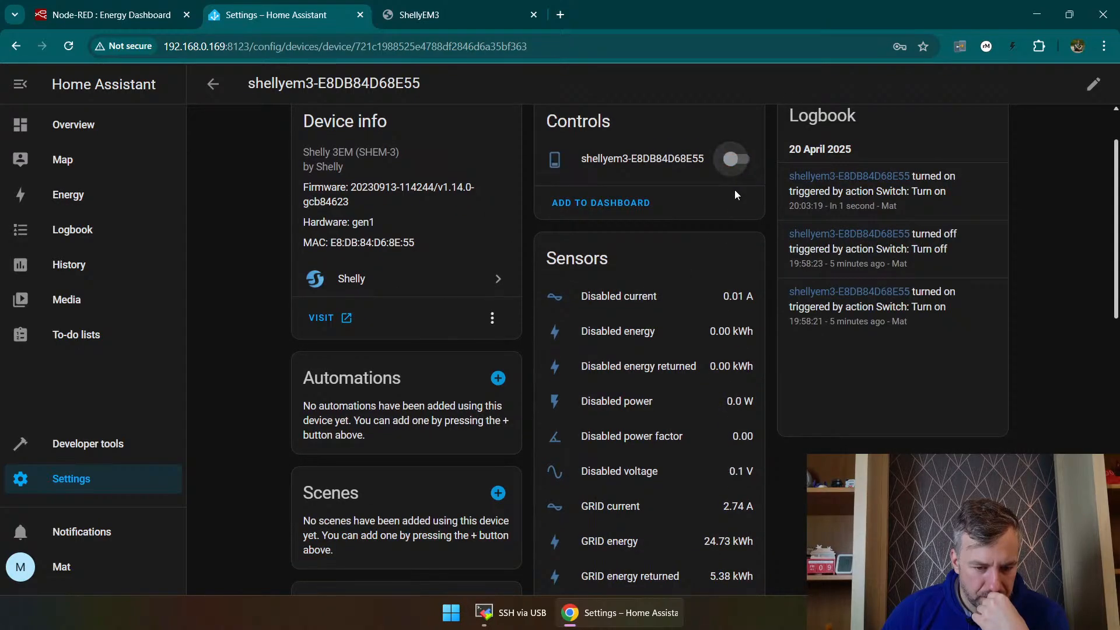
Step: Check the switch state and the live grid and solar readings on the ShellyEM3 web page
click(441, 15)
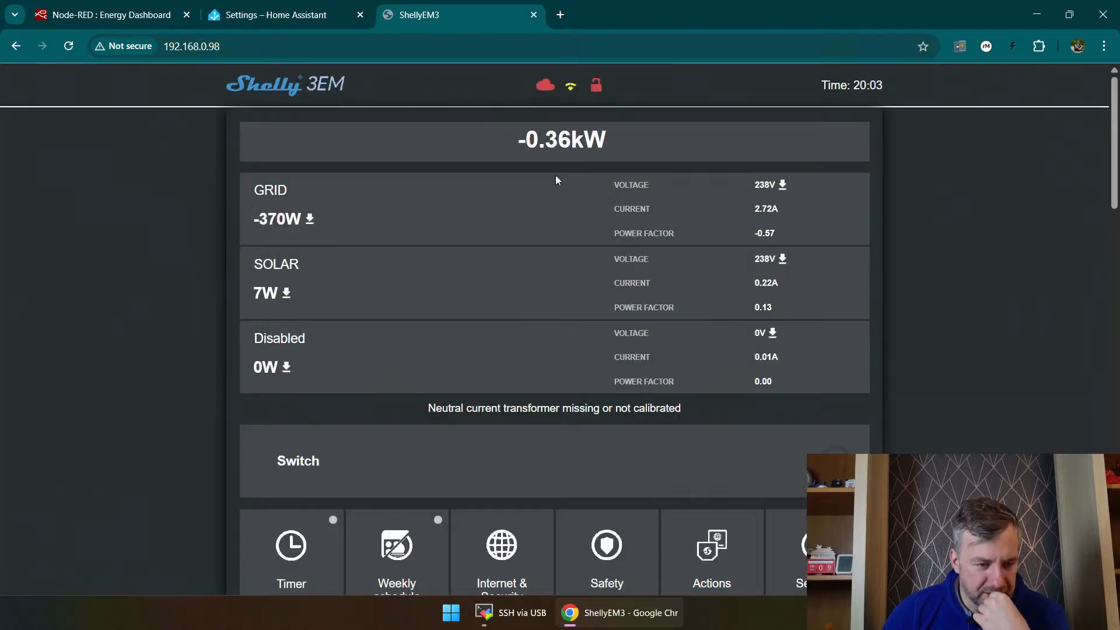
scroll(560, 198, down, 3)
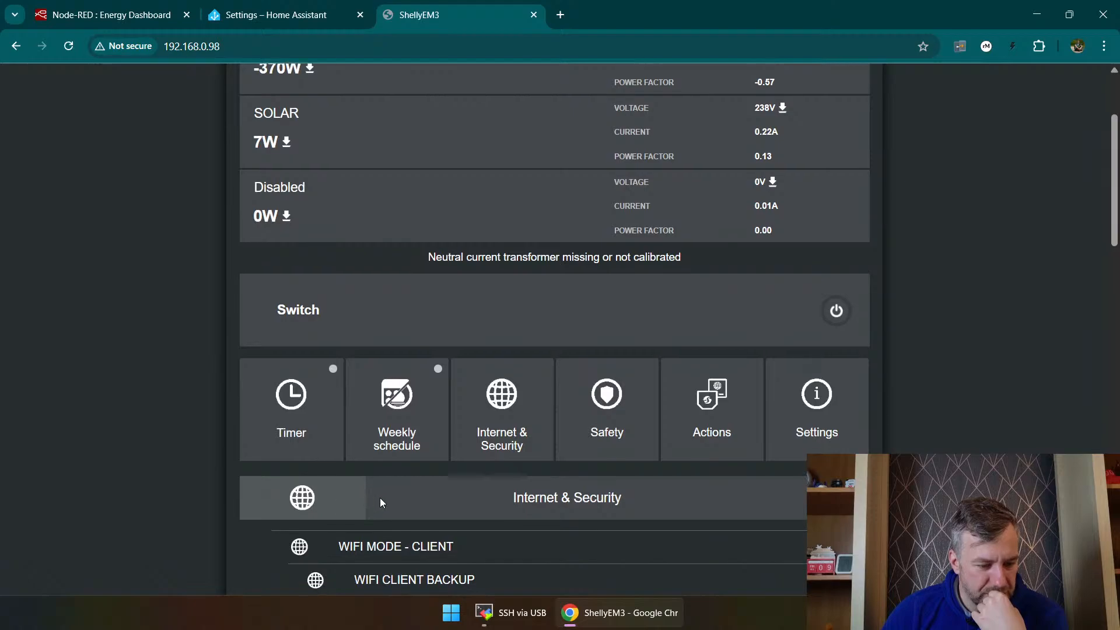
scroll(442, 421, up, 2)
scroll(456, 444, up, 2)
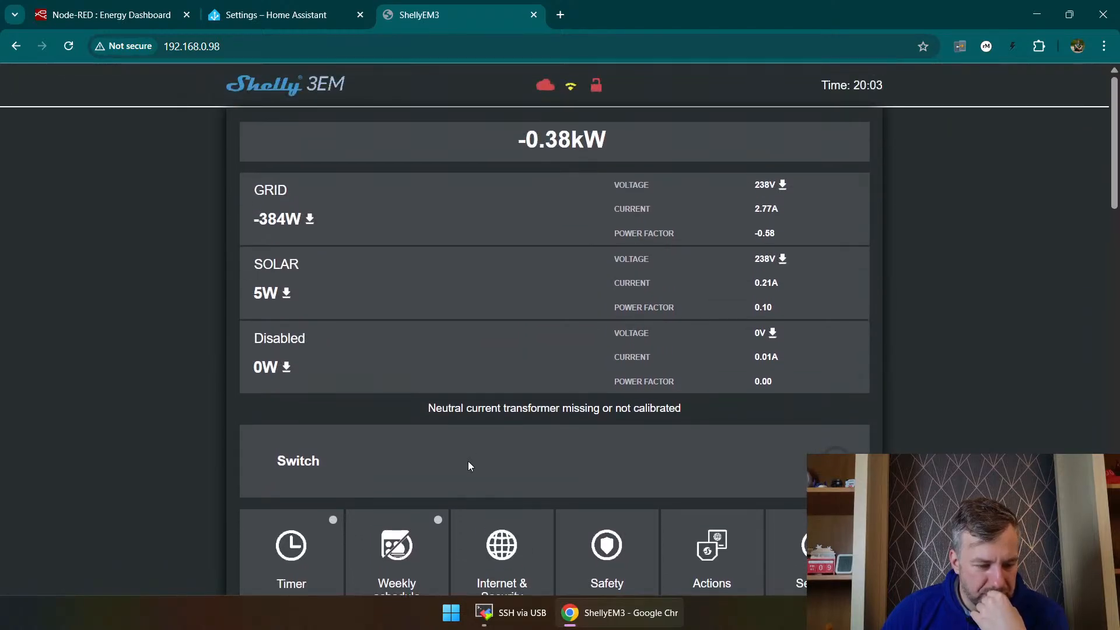
click(344, 9)
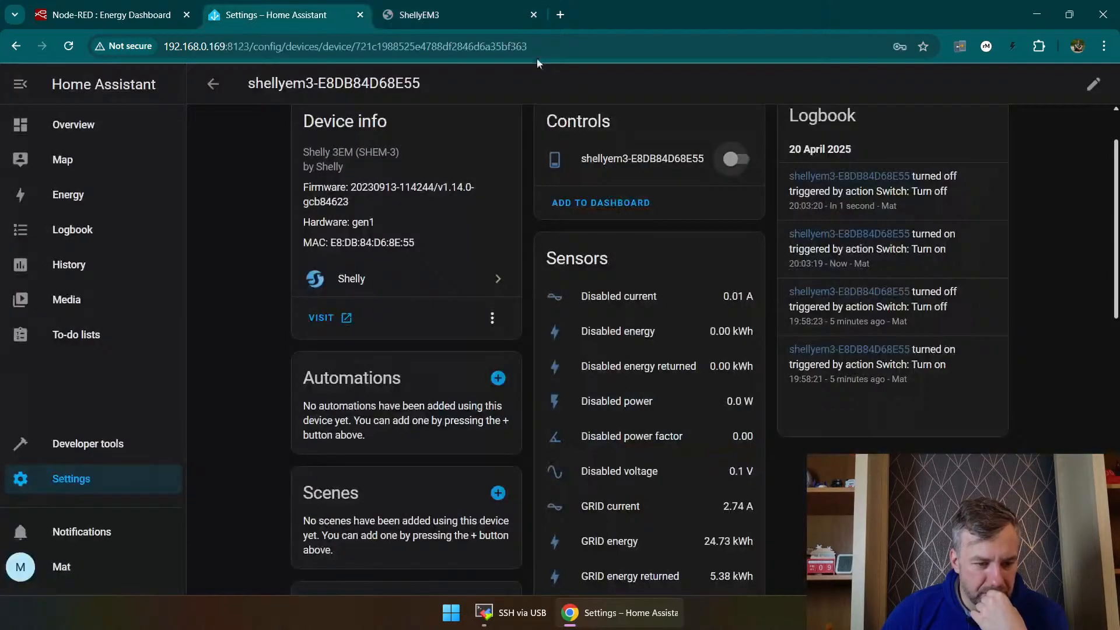
Step: Turn on the Shelly 3EM switch in Home Assistant and check its state on the ShellyEM3 web page
click(737, 158)
click(467, 15)
click(838, 448)
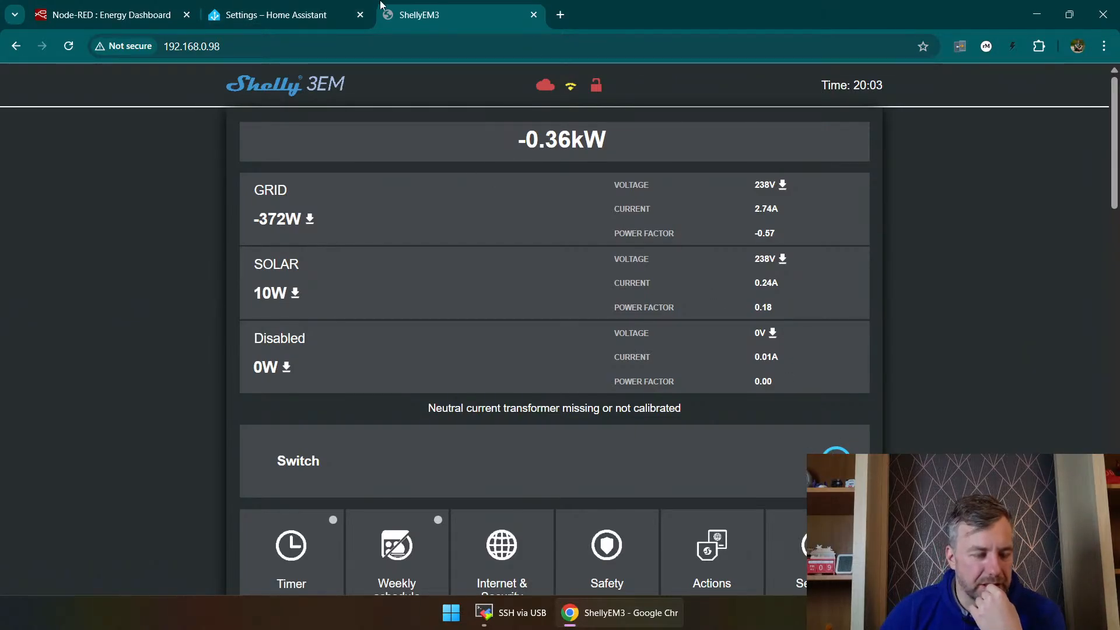
click(344, 10)
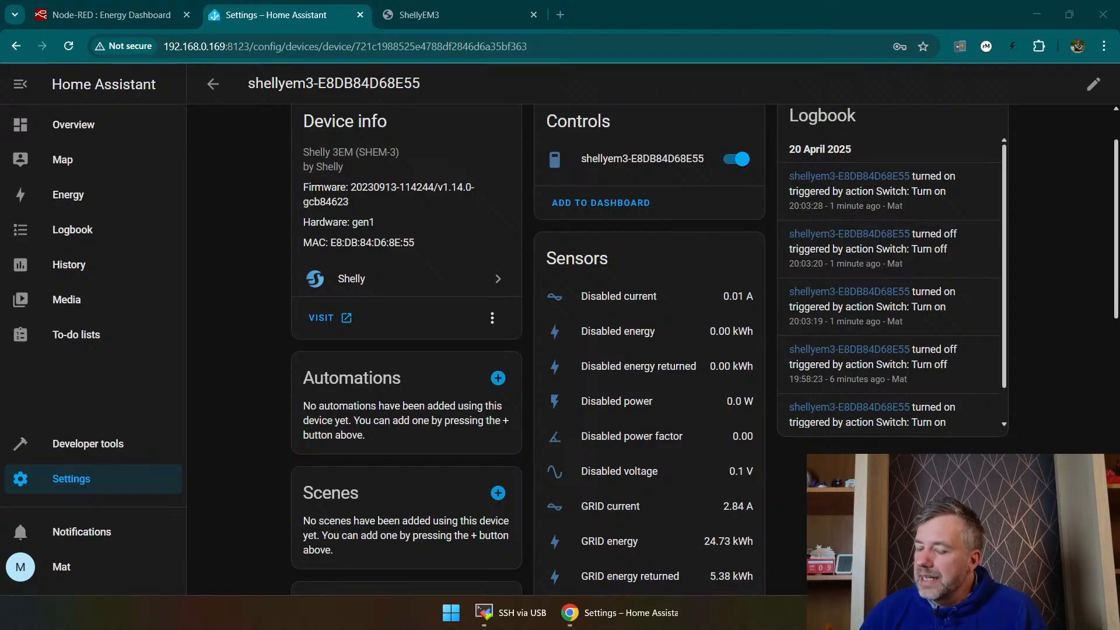
Step: Review energy usage, distribution and solar production on Home Assistant's Energy dashboard and compare them with the ShellyEM3 live readings
click(108, 15)
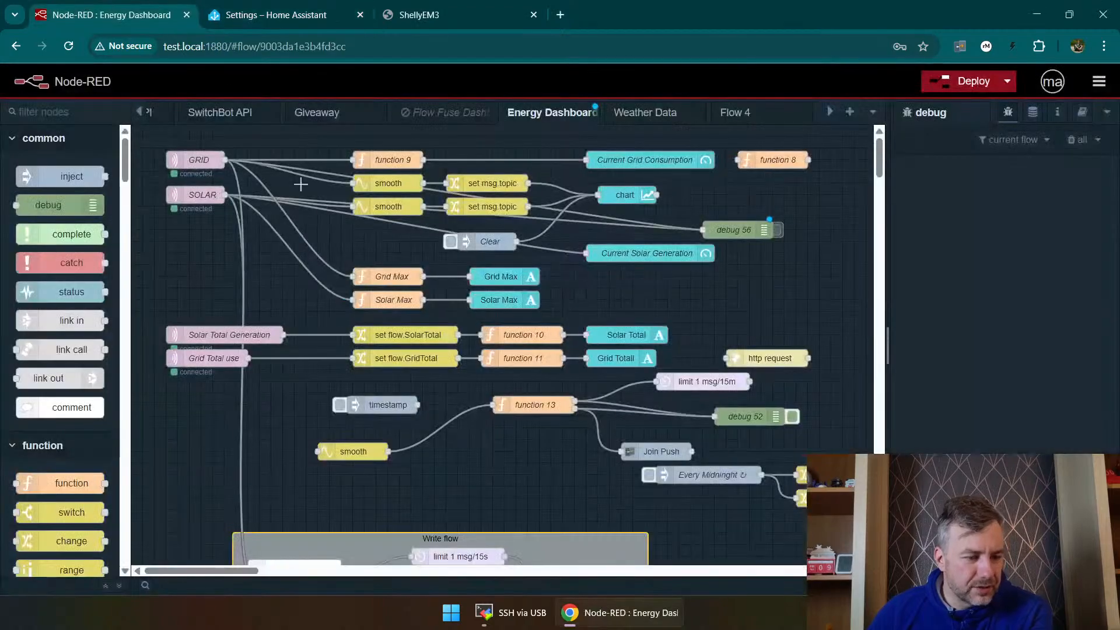
click(425, 13)
click(305, 10)
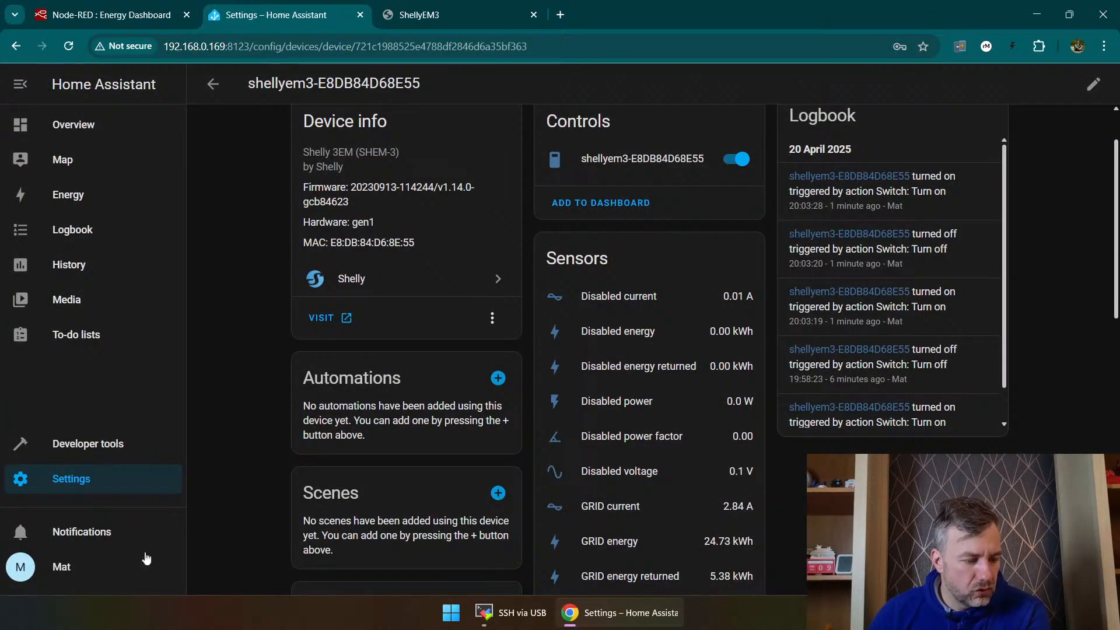
click(60, 120)
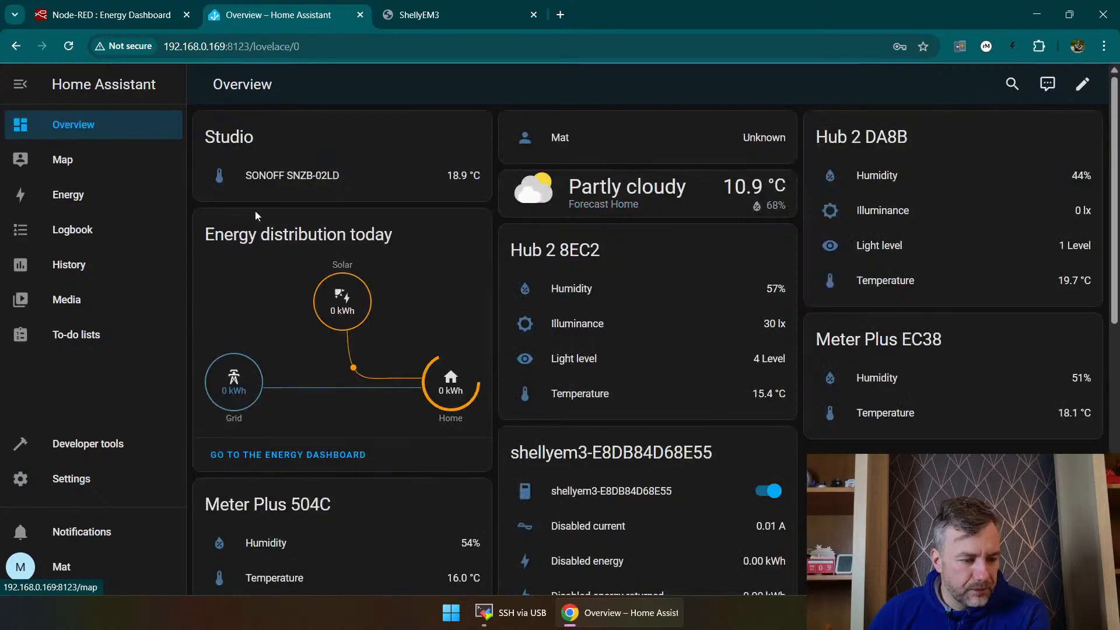
click(284, 460)
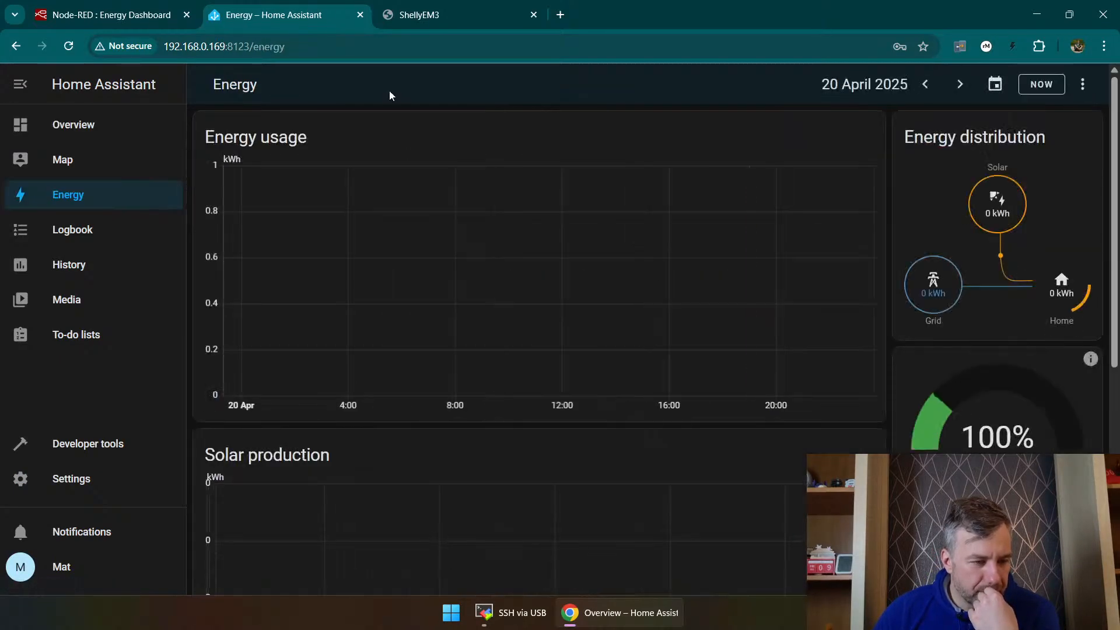
scroll(907, 280, down, 3)
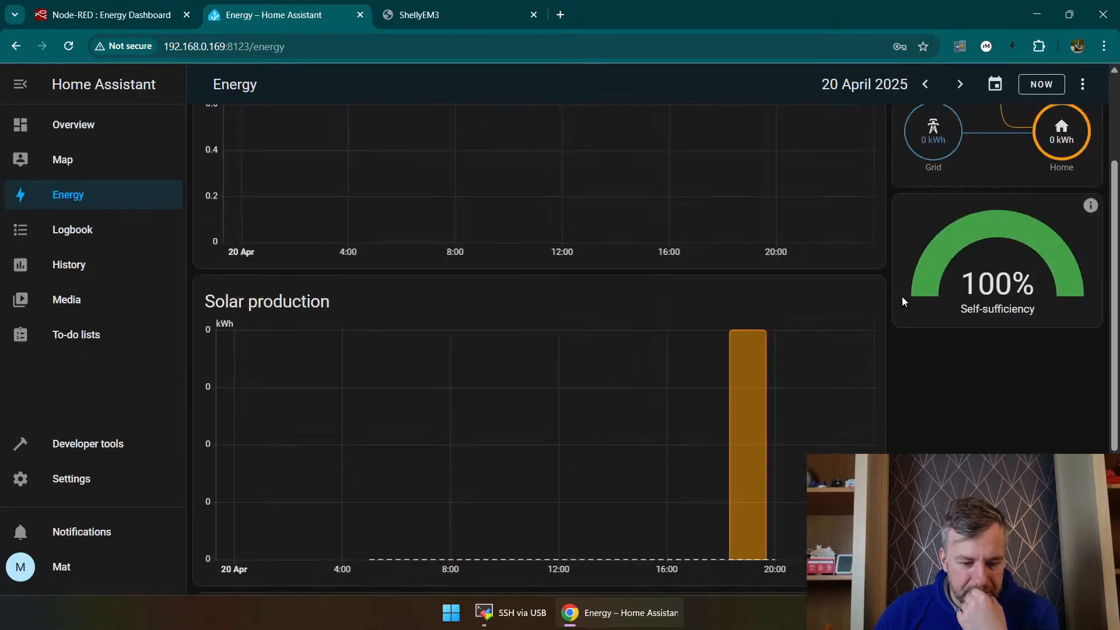
scroll(893, 309, down, 4)
scroll(881, 321, up, 6)
click(394, 13)
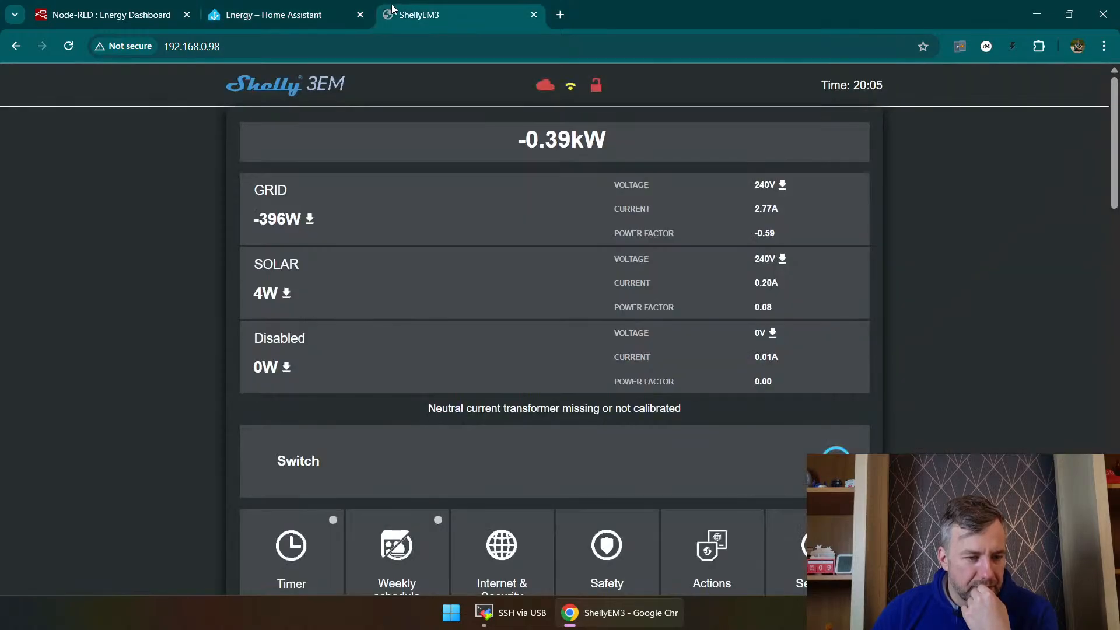
Step: Review the Shelly 3EM sensor readings and today's energy distribution on Home Assistant's Overview dashboard
click(275, 14)
click(58, 125)
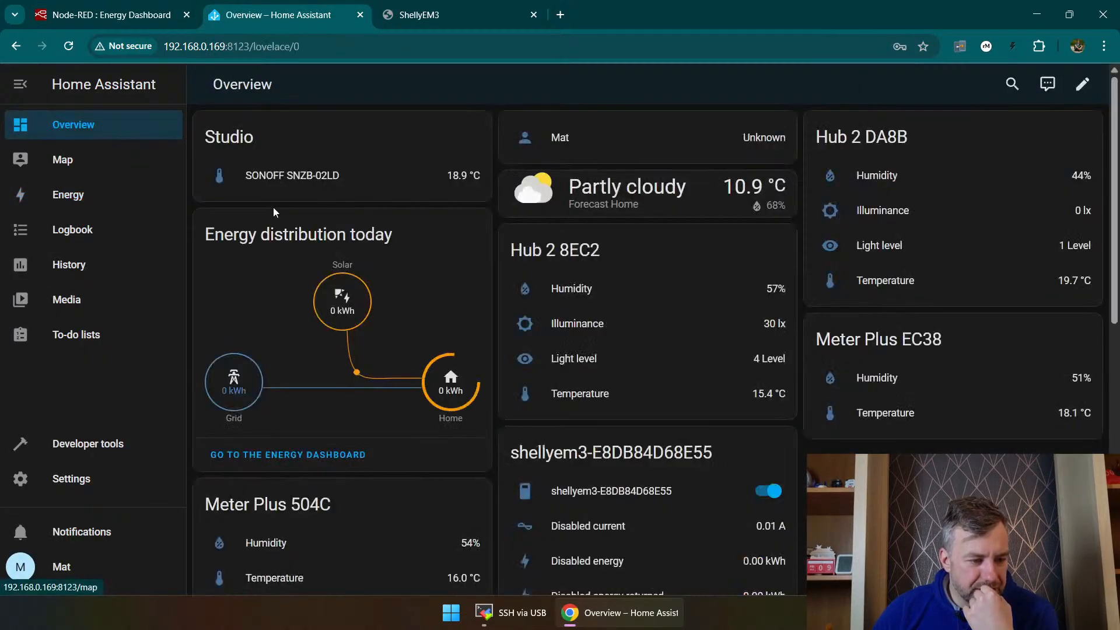
scroll(542, 272, down, 5)
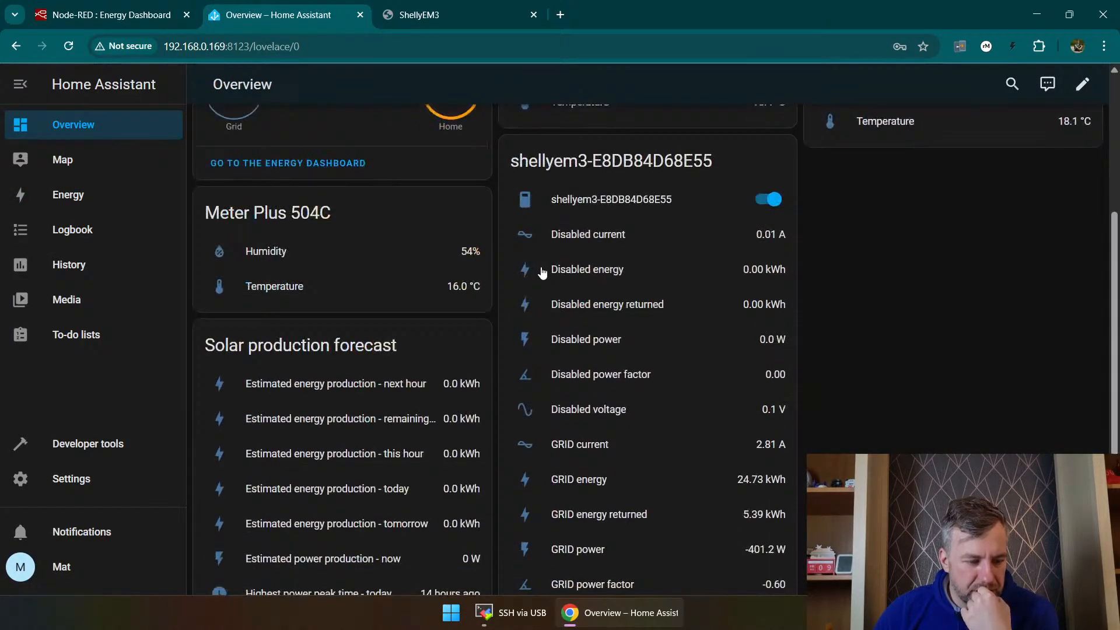
scroll(541, 272, up, 5)
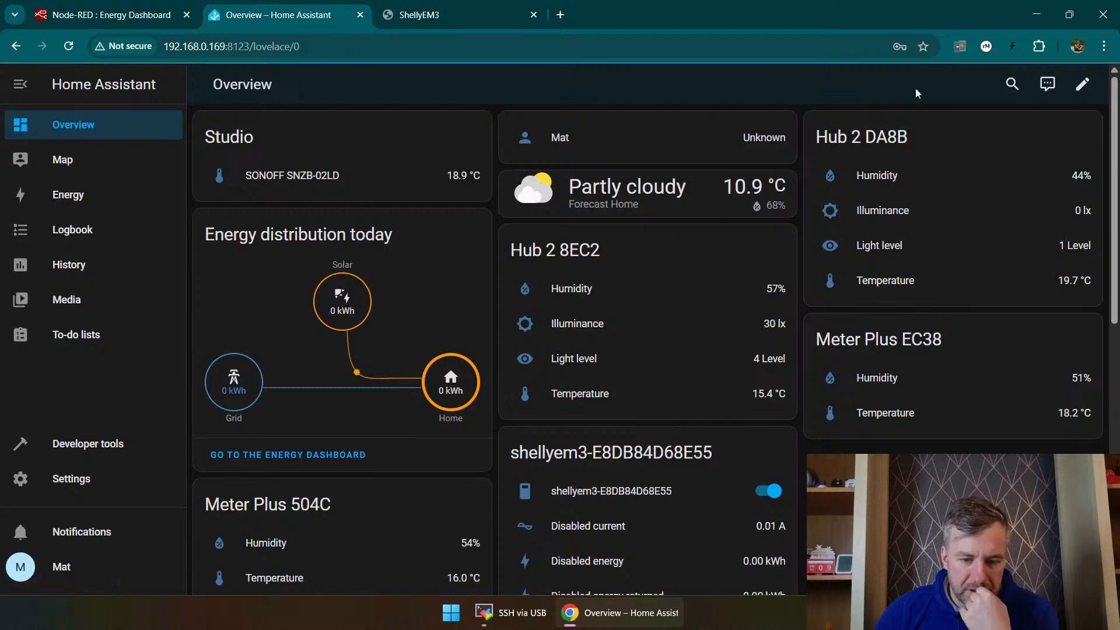
Step: Look through the discovered and configured integrations, and search for "hacs" among the new integrations available to set up
click(65, 480)
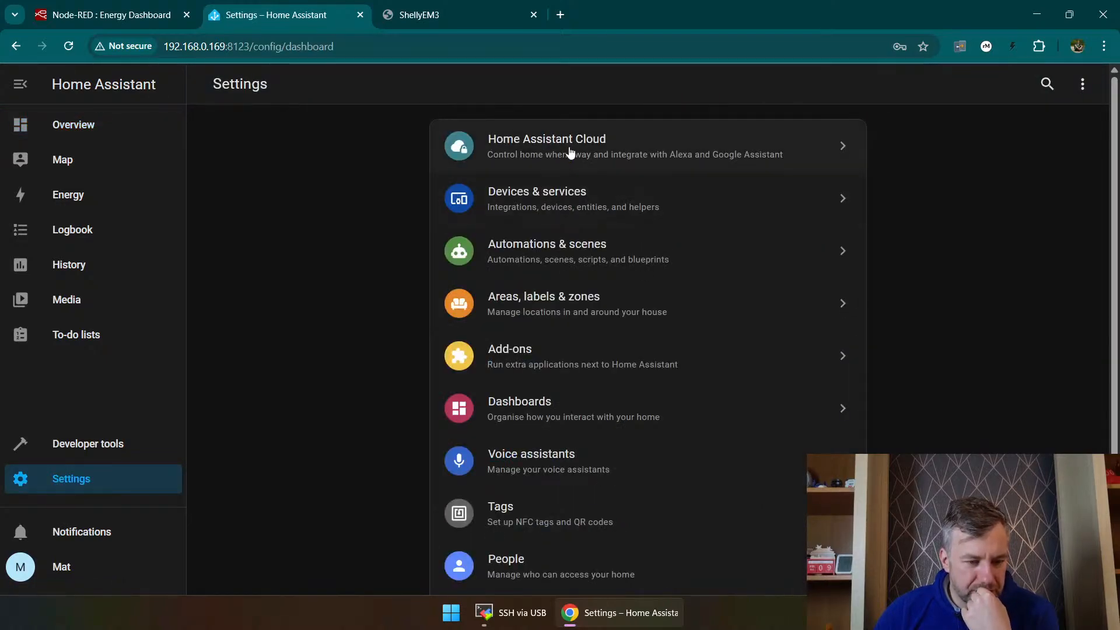
click(559, 193)
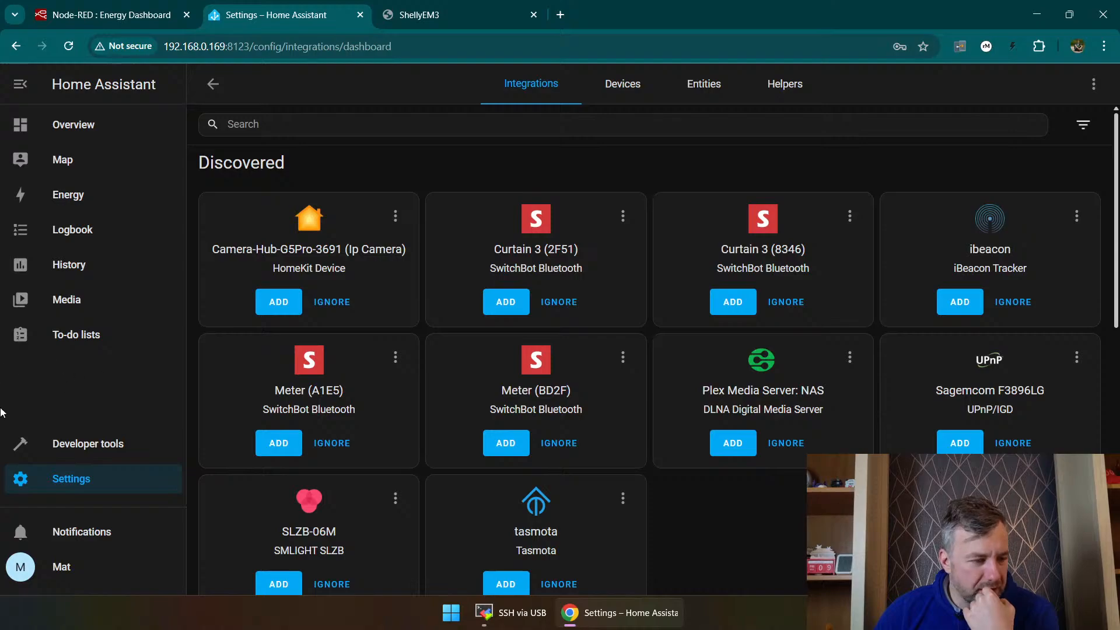
scroll(664, 412, down, 6)
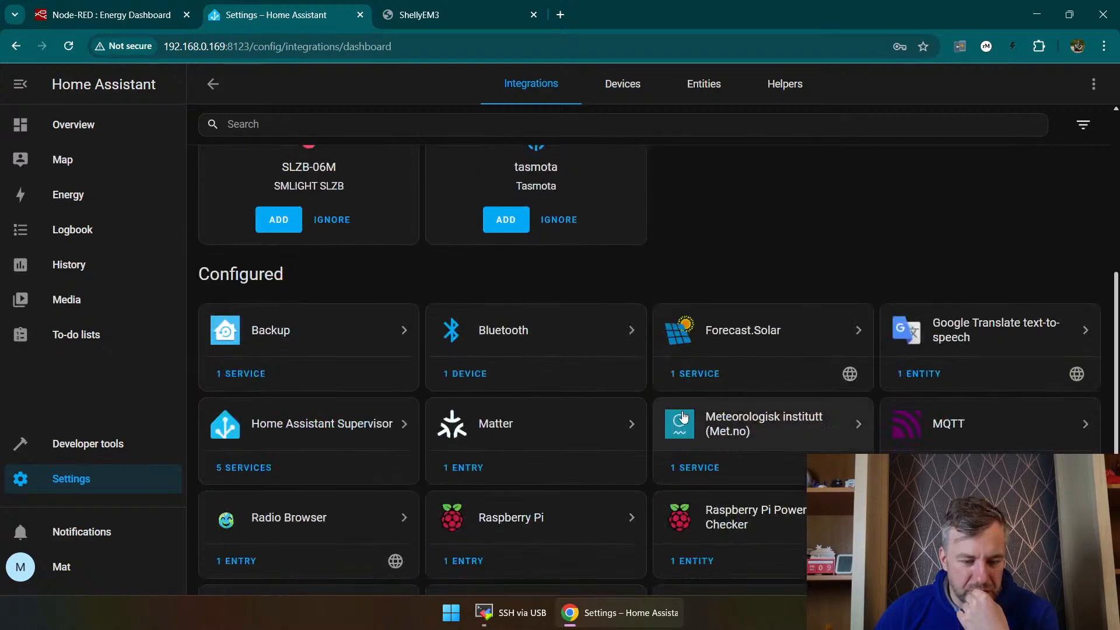
scroll(933, 443, up, 6)
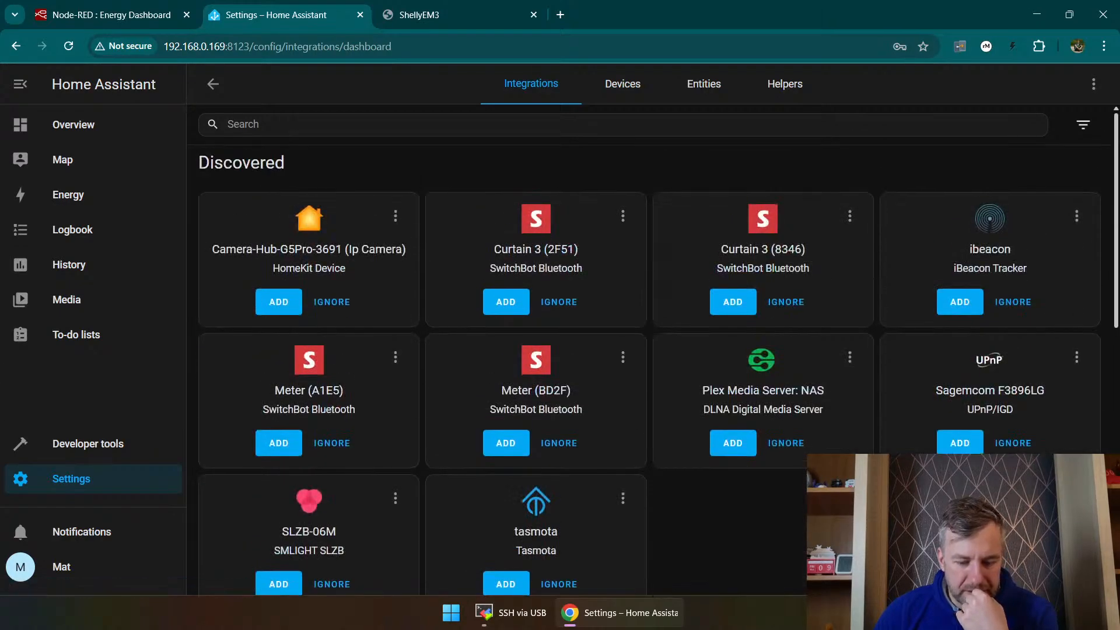
click(1039, 566)
text(hac)
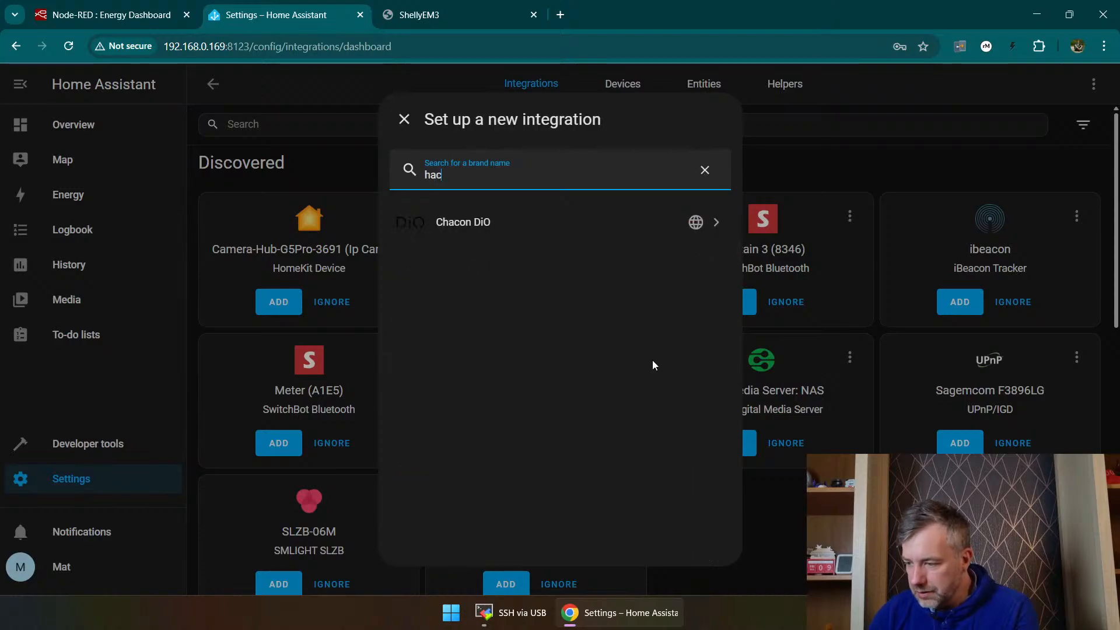
key(BackSpace)
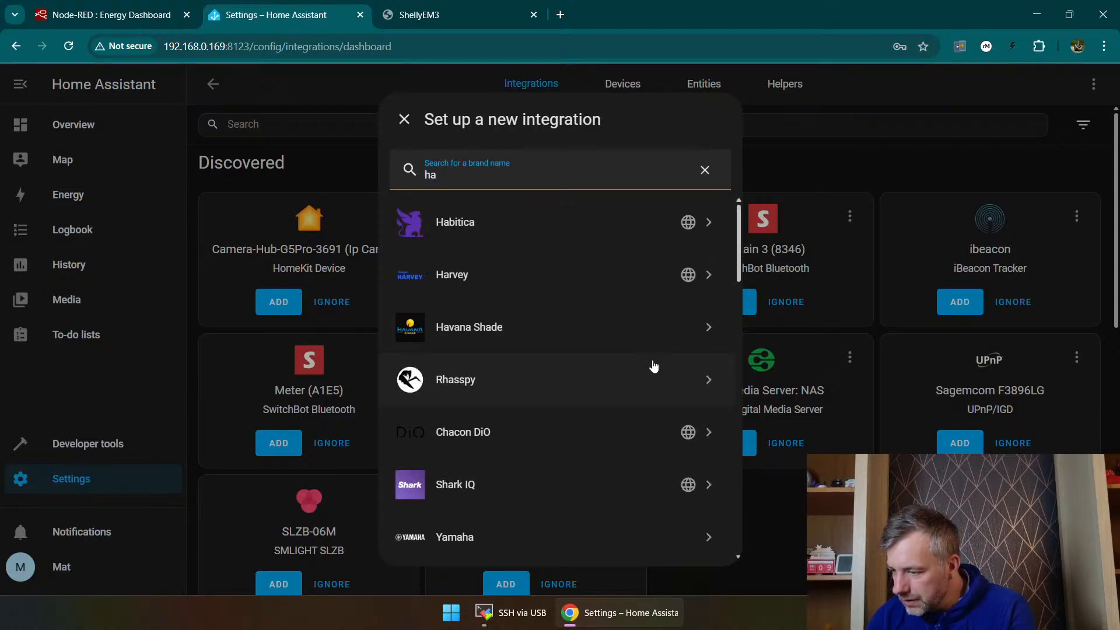
text(c)
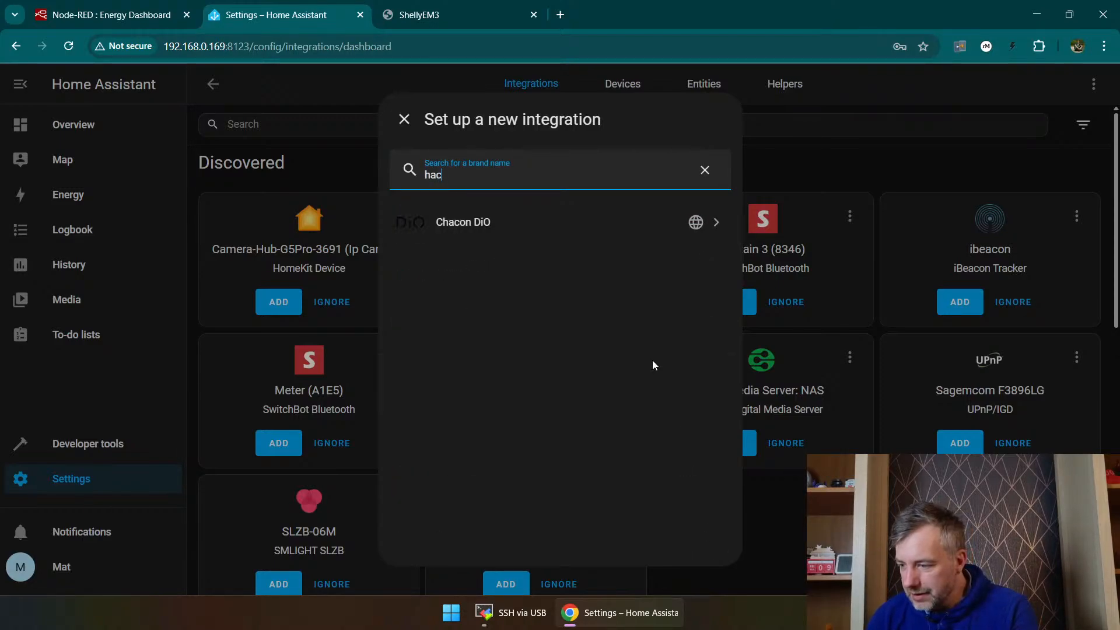
text(s)
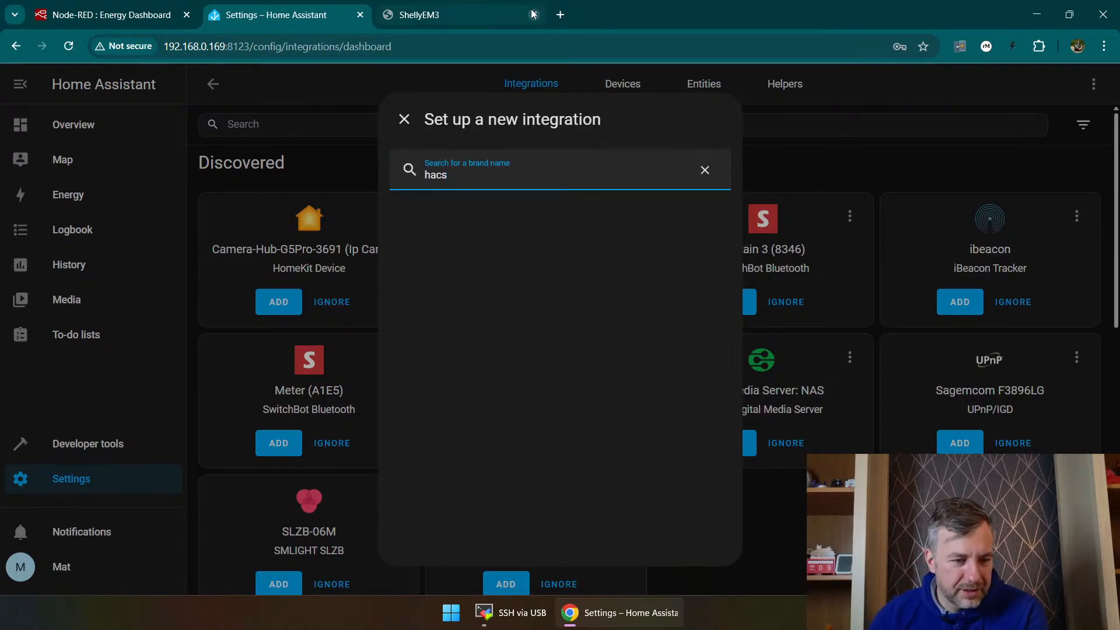
Step: Search the web for "hacs" in a new browser tab and open Home Assistant's HACS 2.0 blog post
click(562, 11)
text(hacs)
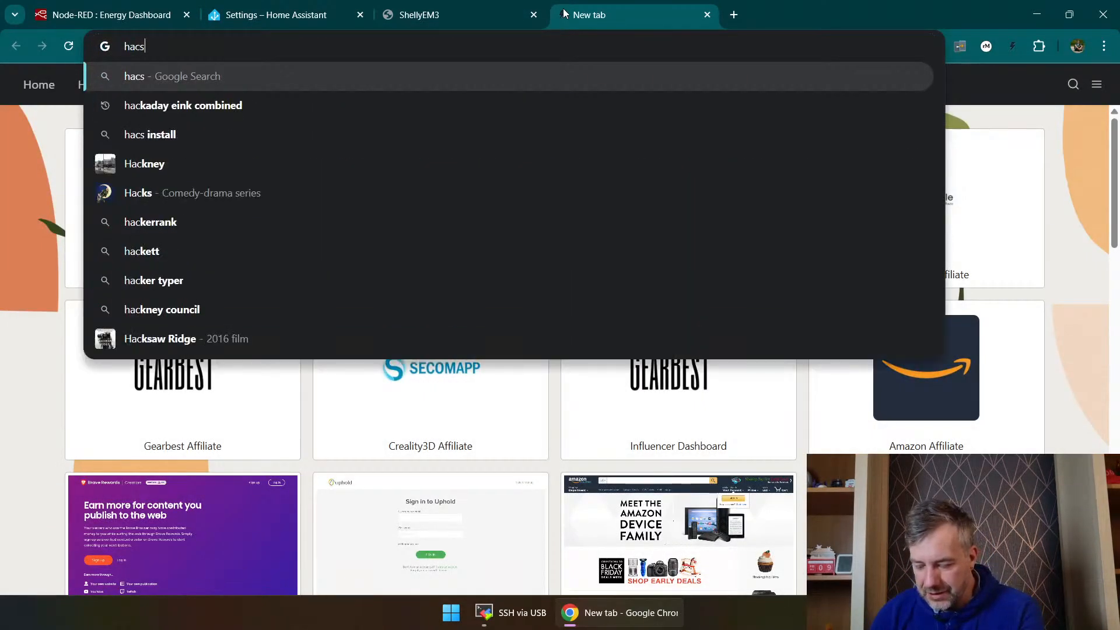
key(Return)
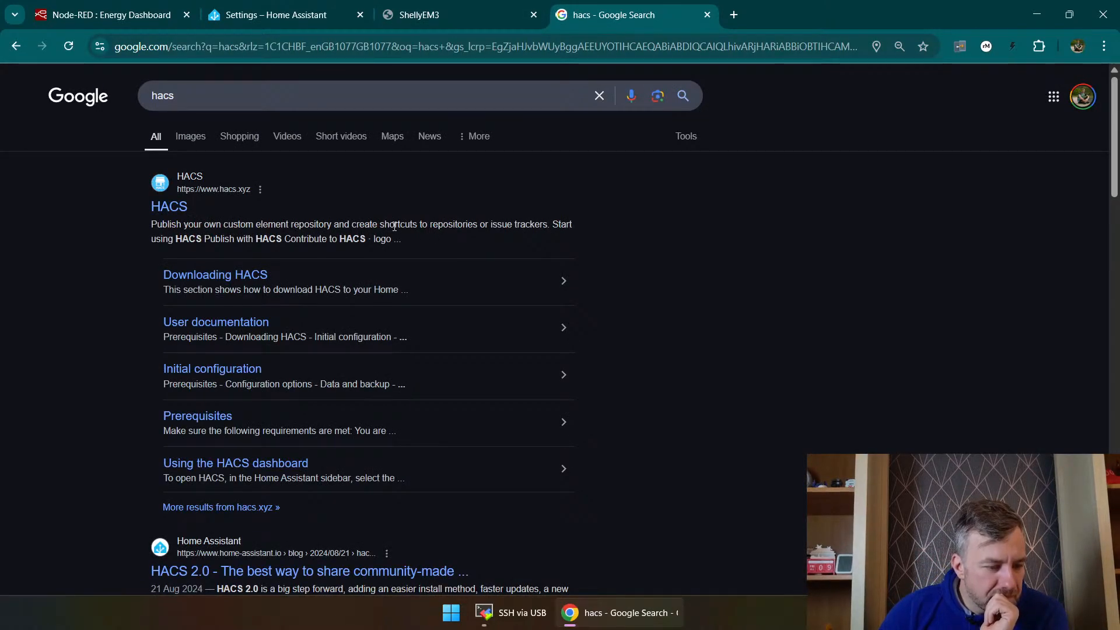
scroll(268, 498, down, 1)
click(268, 498)
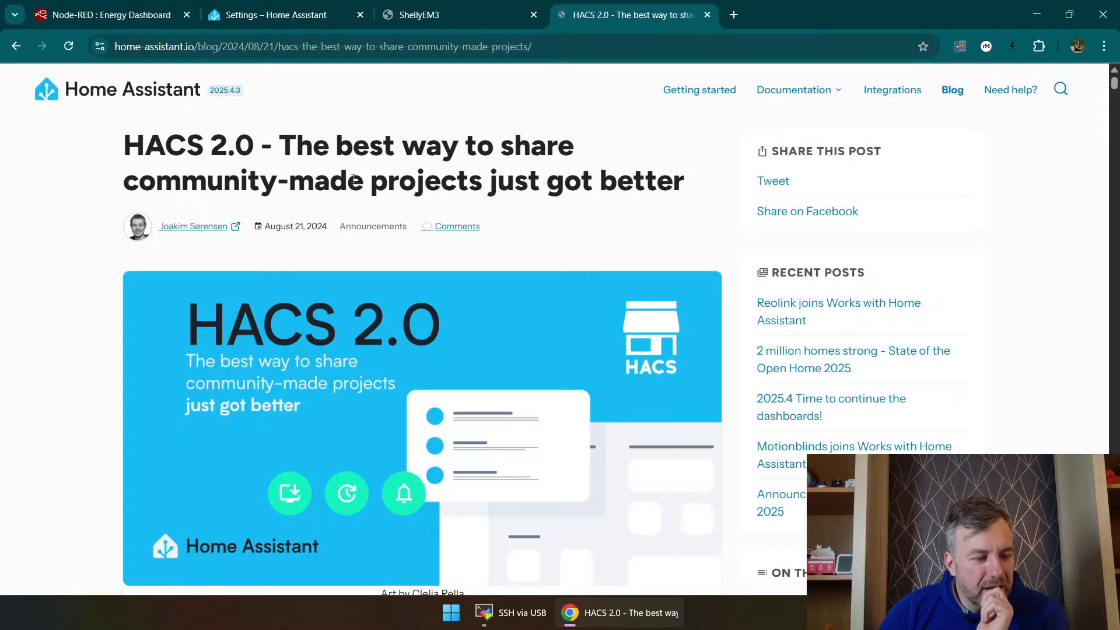
Step: Read the HACS 2.0 blog post from the introduction through the new frontend and faster downloads sections
scroll(353, 182, down, 3)
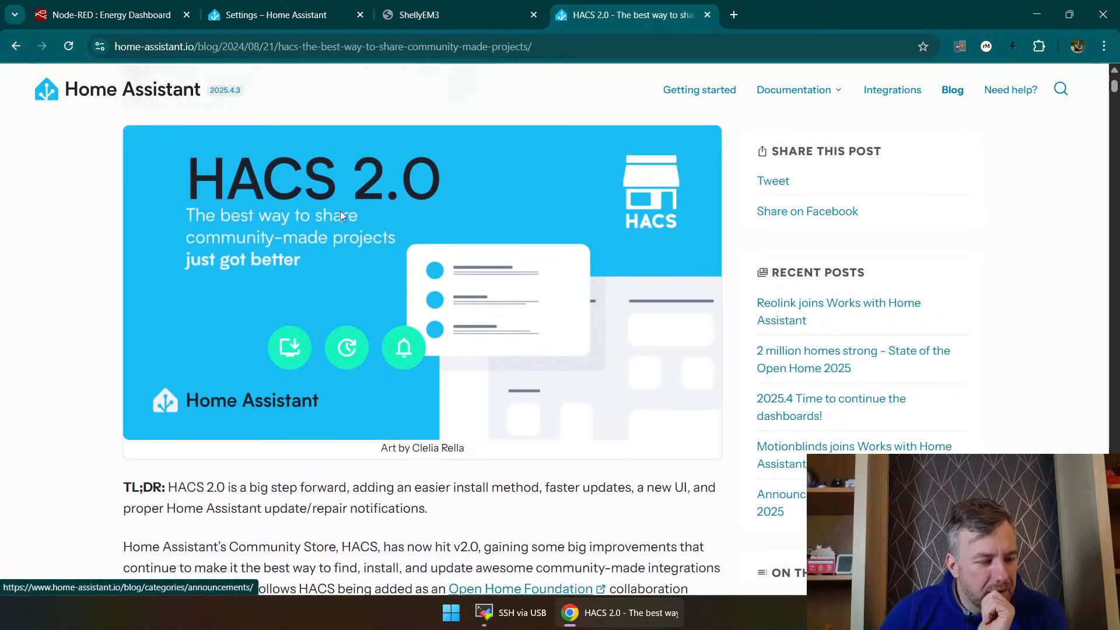
scroll(304, 252, down, 5)
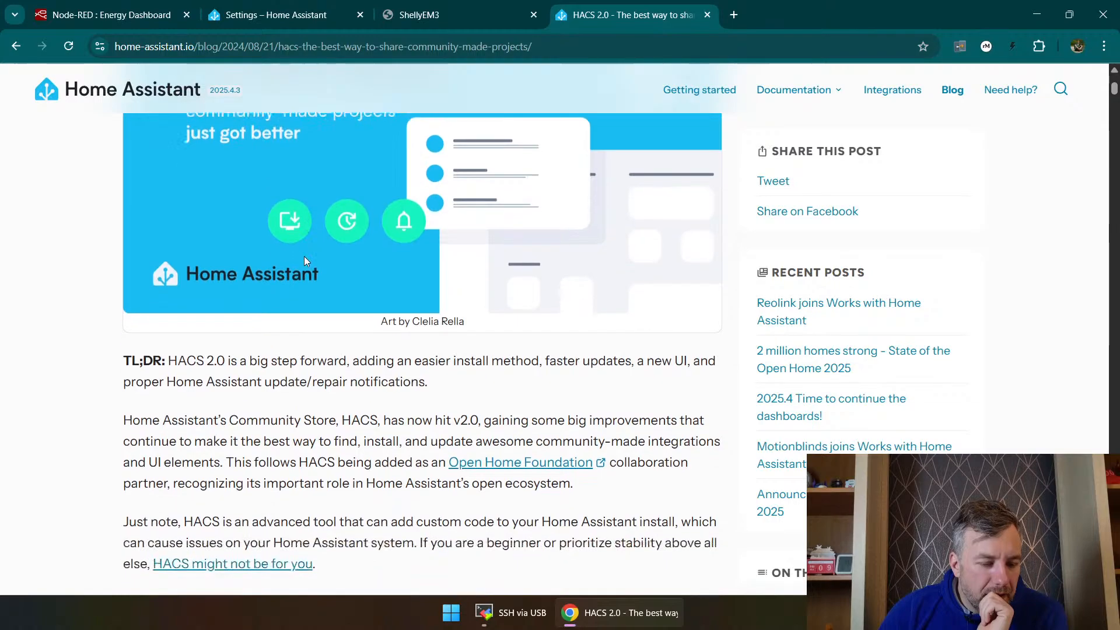
scroll(304, 271, down, 2)
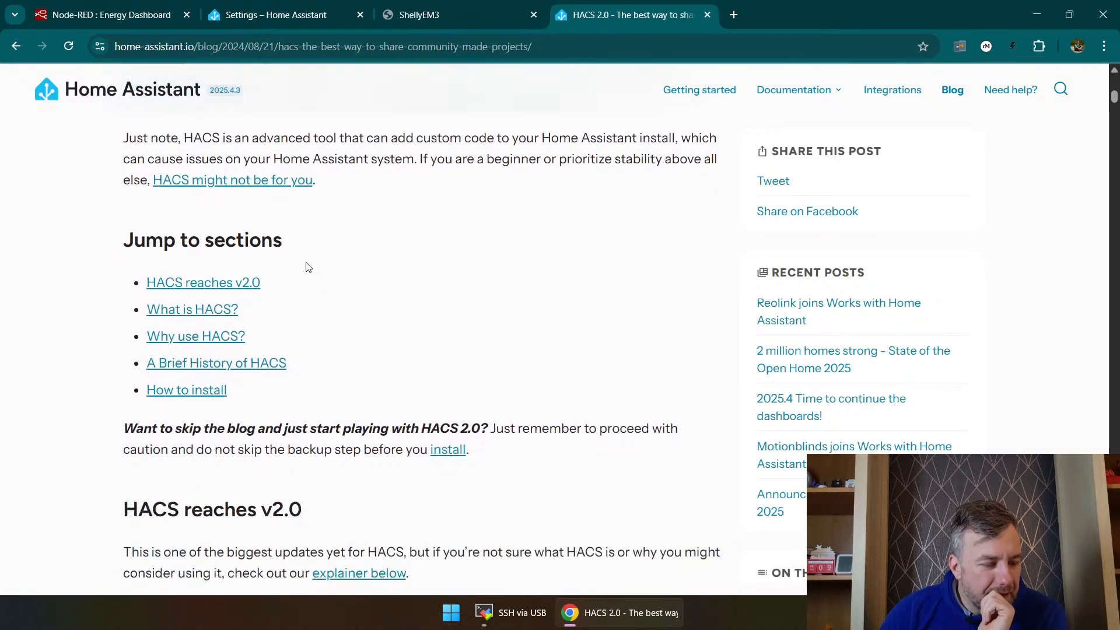
scroll(359, 408, down, 8)
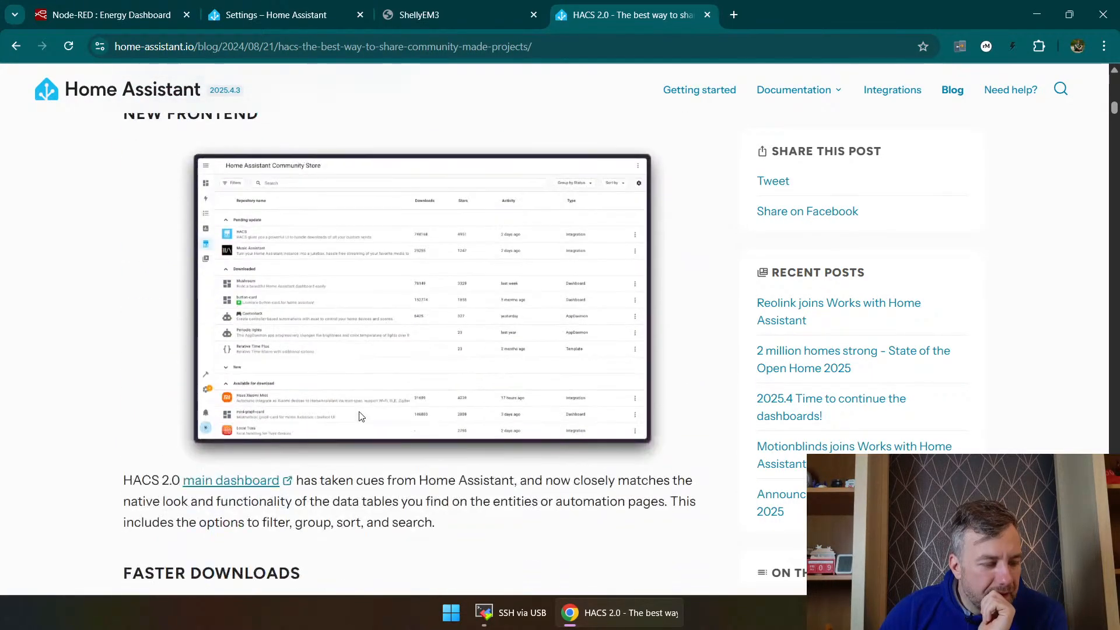
scroll(362, 412, down, 6)
scroll(365, 412, down, 1)
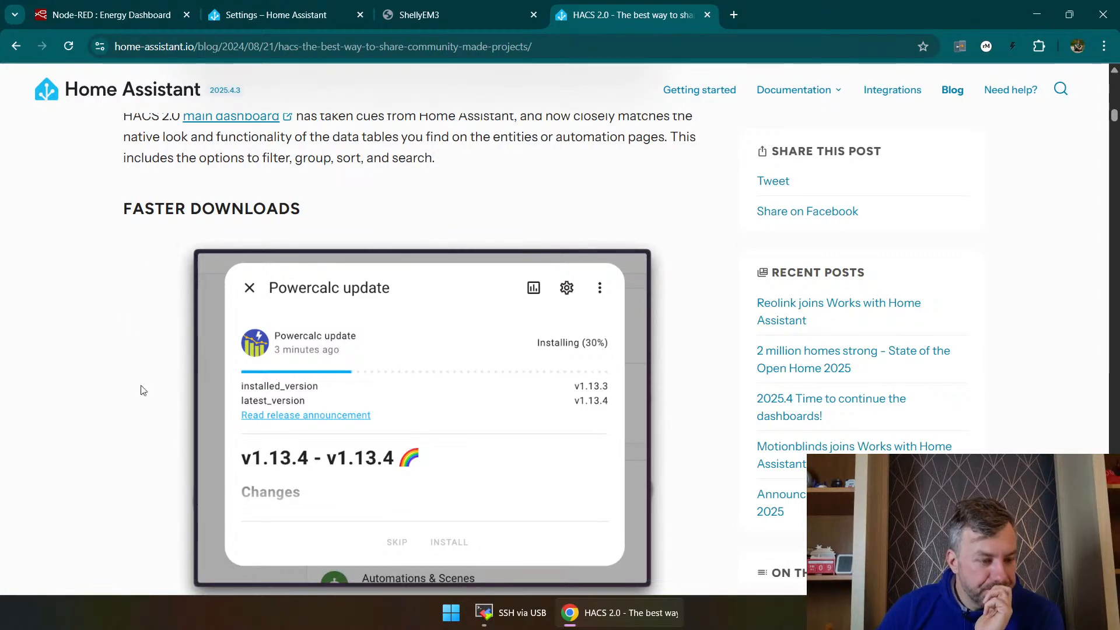
Step: Return to Home Assistant, clear the "hacs" search and close the new integration setup dialog
click(312, 7)
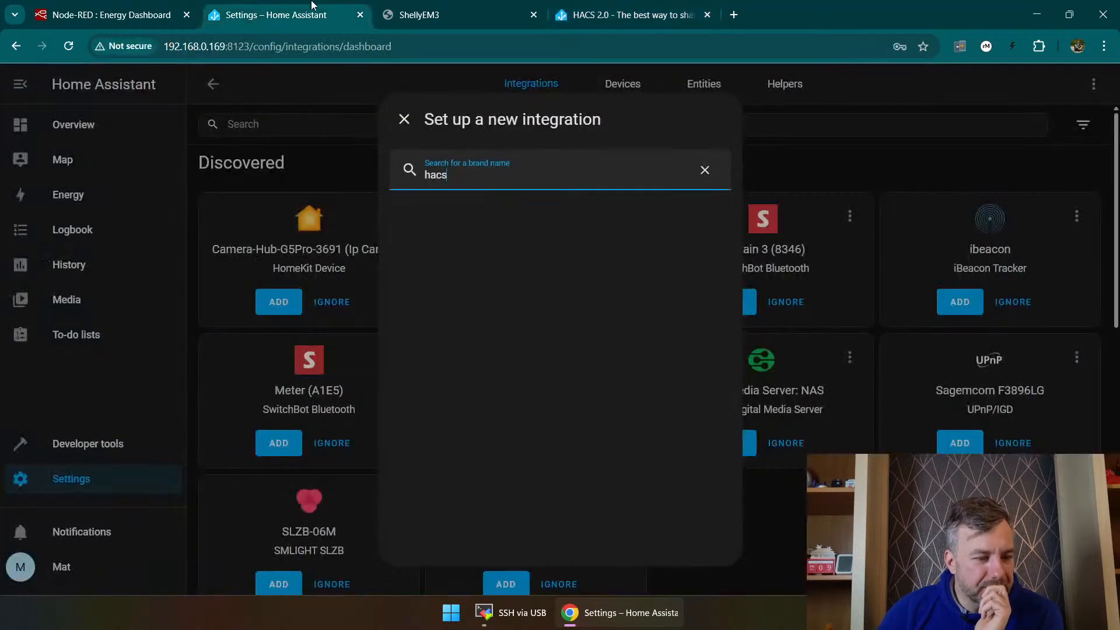
click(705, 170)
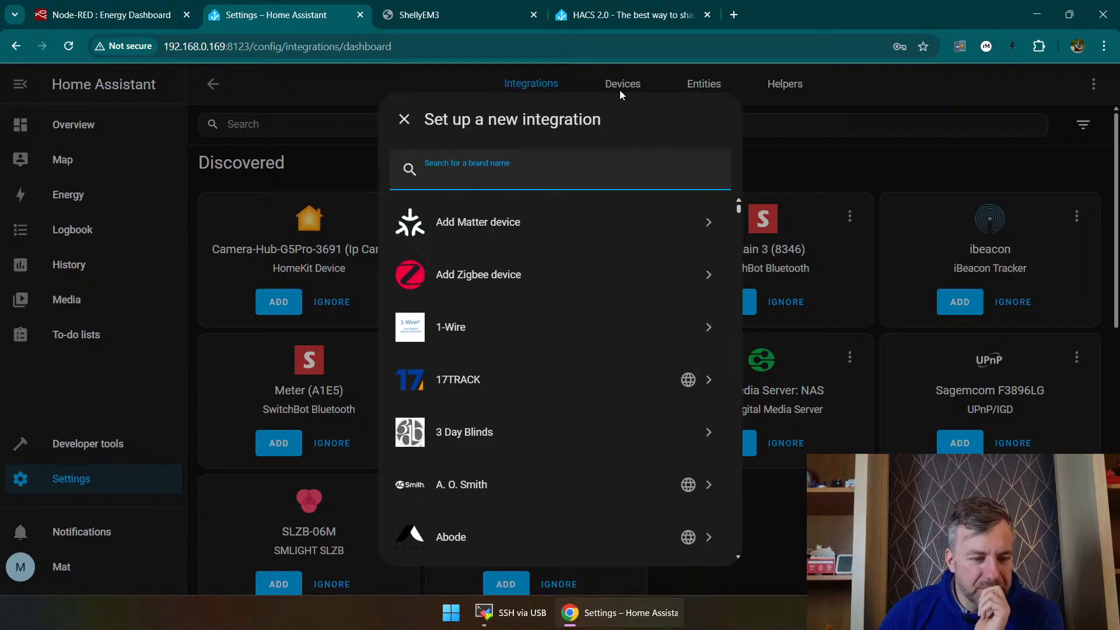
click(403, 119)
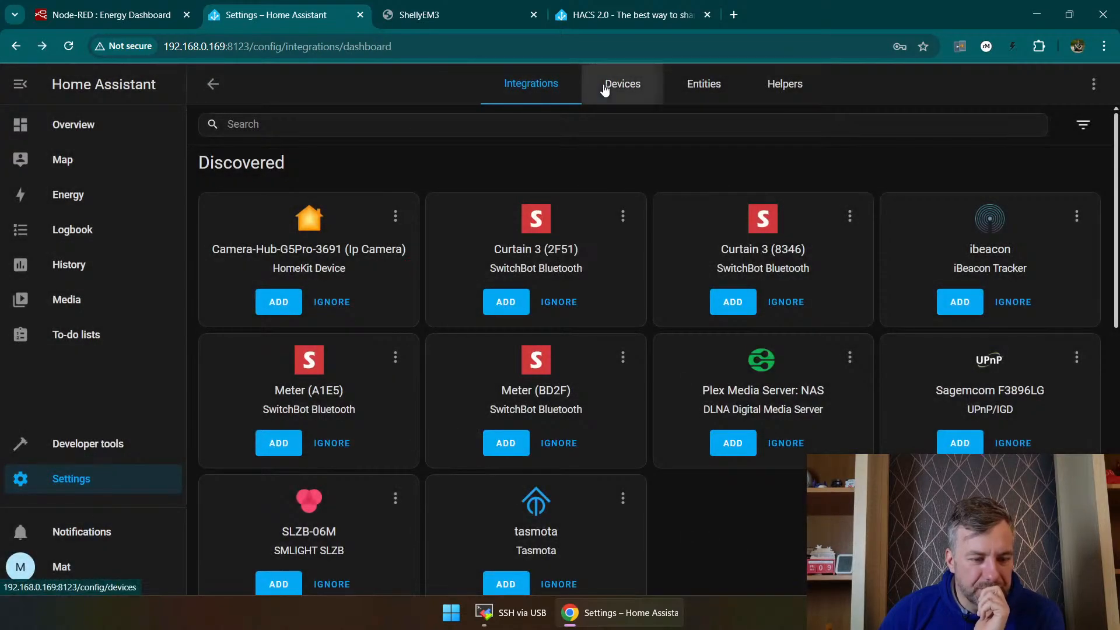
click(622, 84)
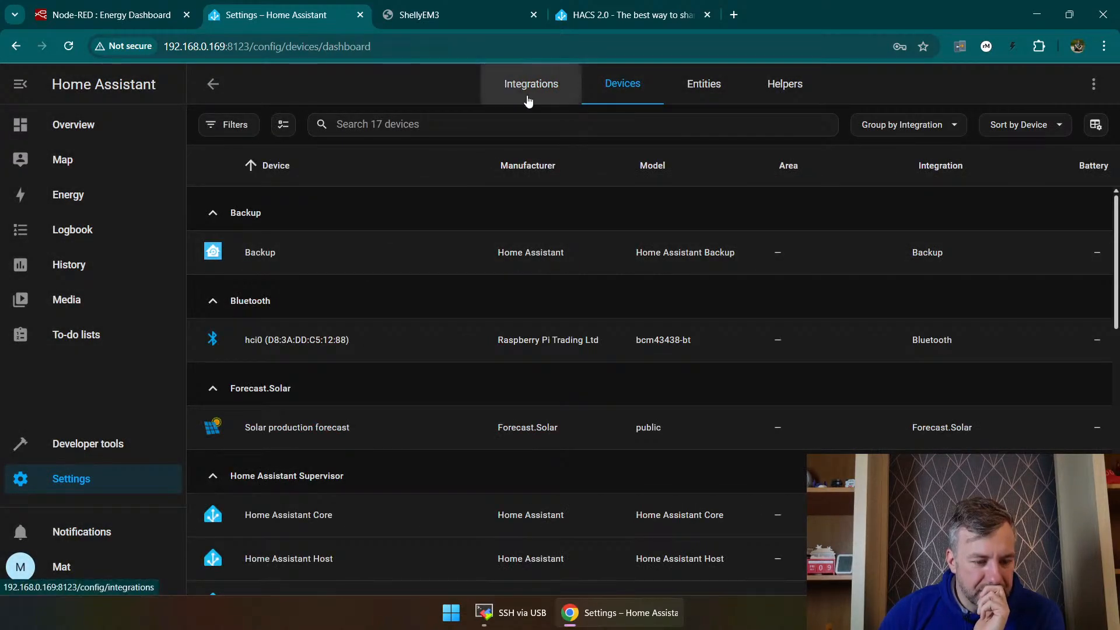
click(530, 77)
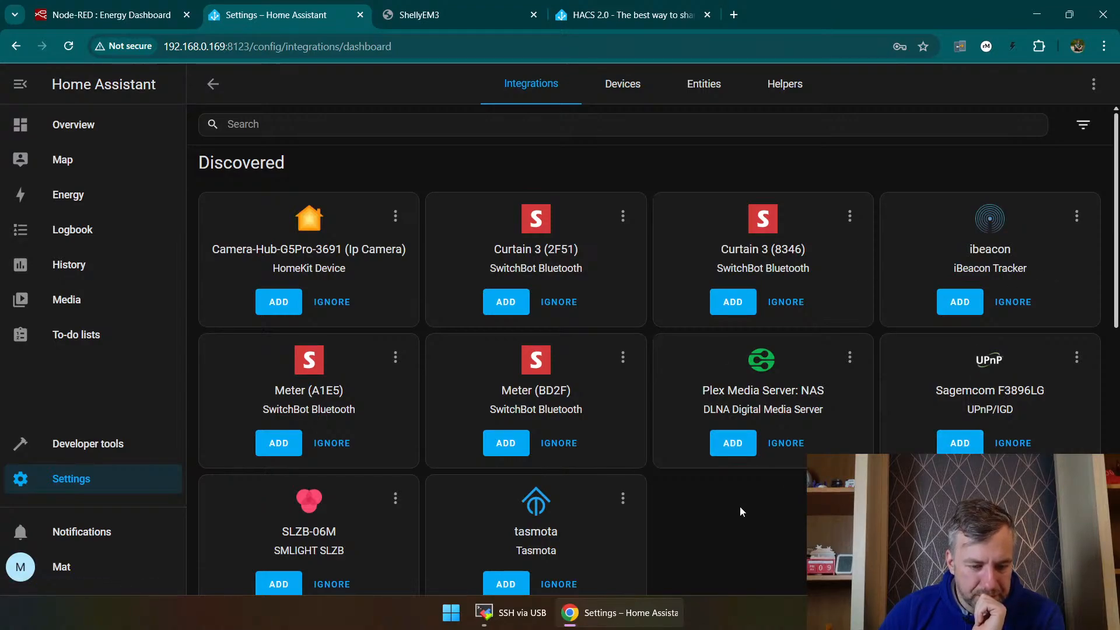
scroll(733, 444, down, 3)
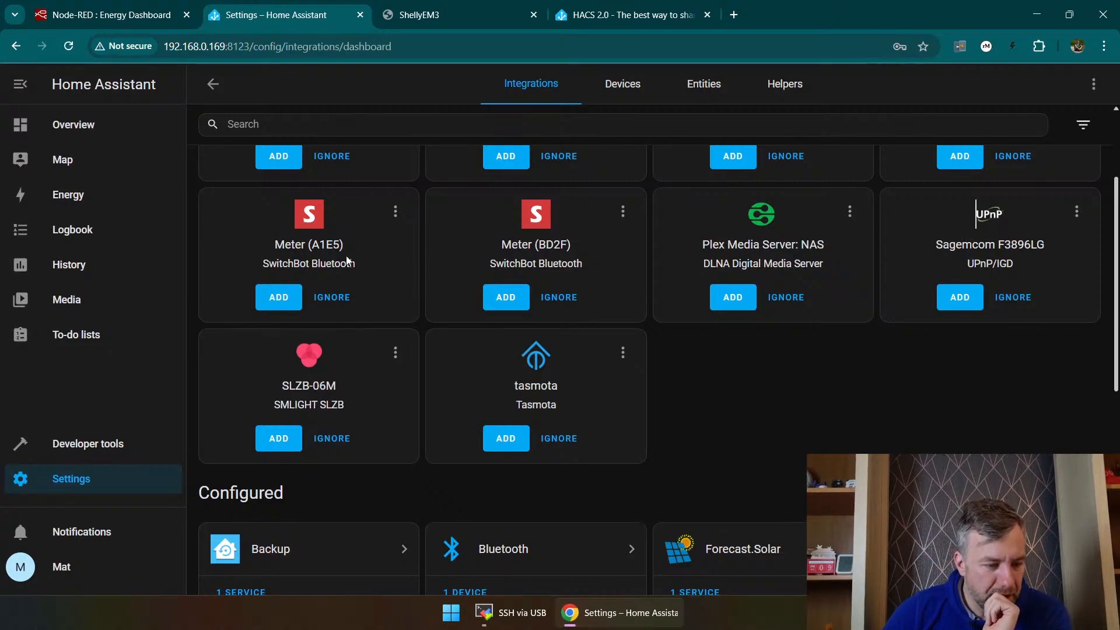
scroll(342, 258, up, 1)
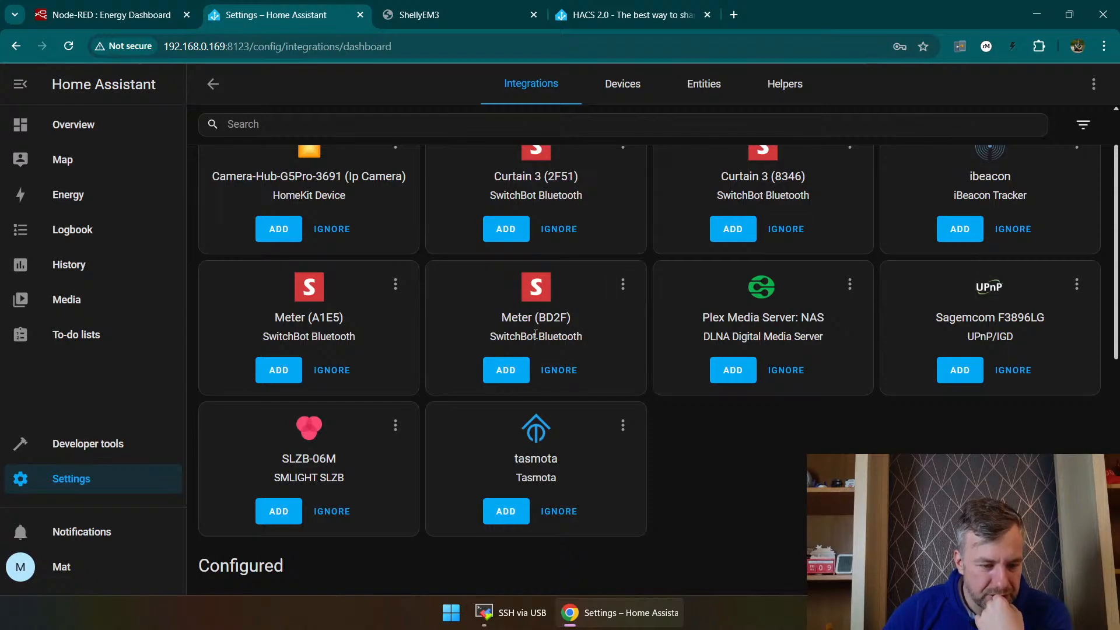
scroll(633, 422, down, 5)
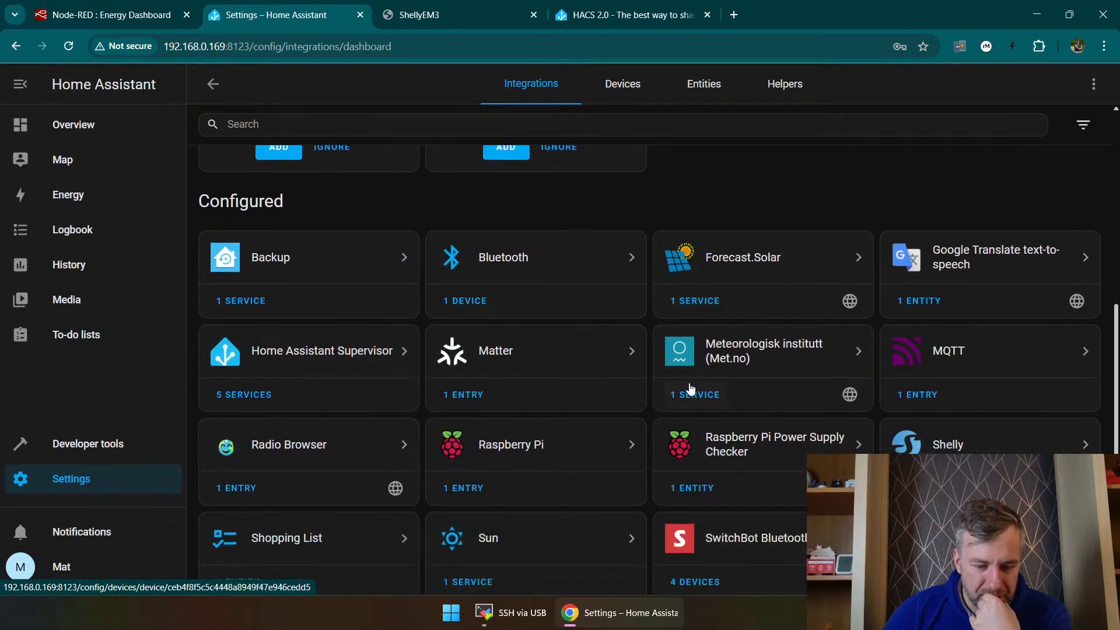
click(166, 15)
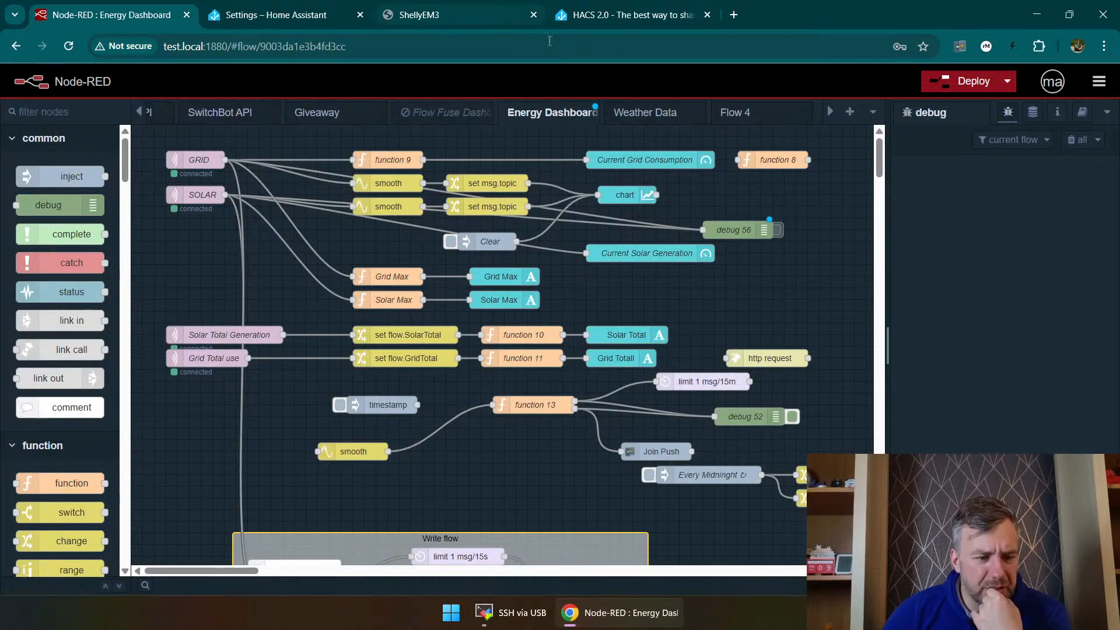
Step: Search the web for SwitchBot in a new browser tab and open the SwitchBot UK website
click(734, 15)
text(swit)
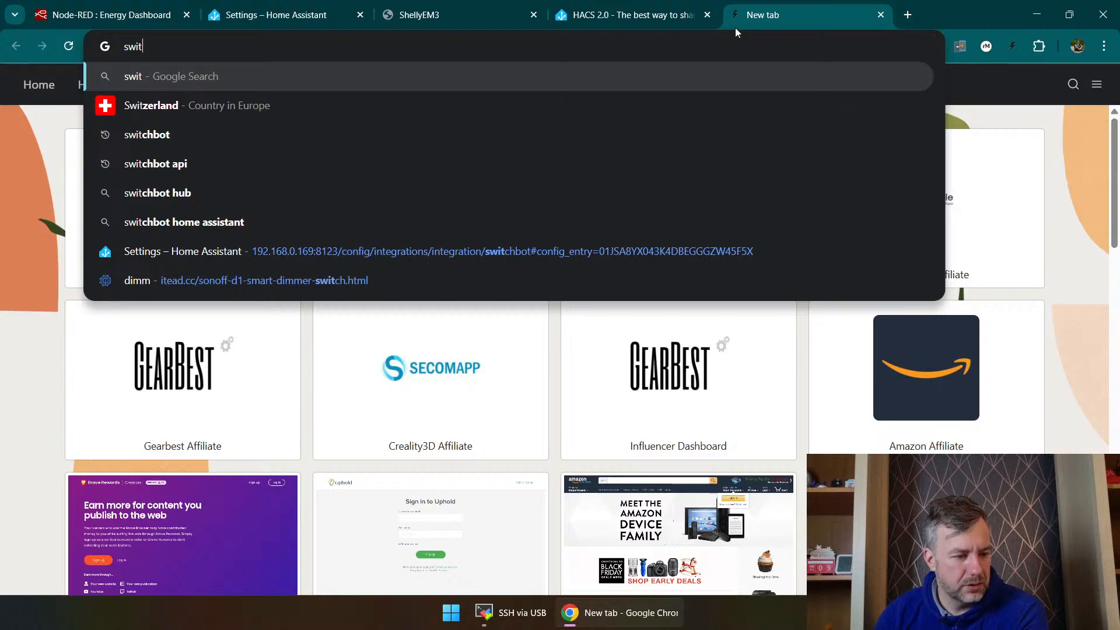
key(BackSpace)
text(chbot)
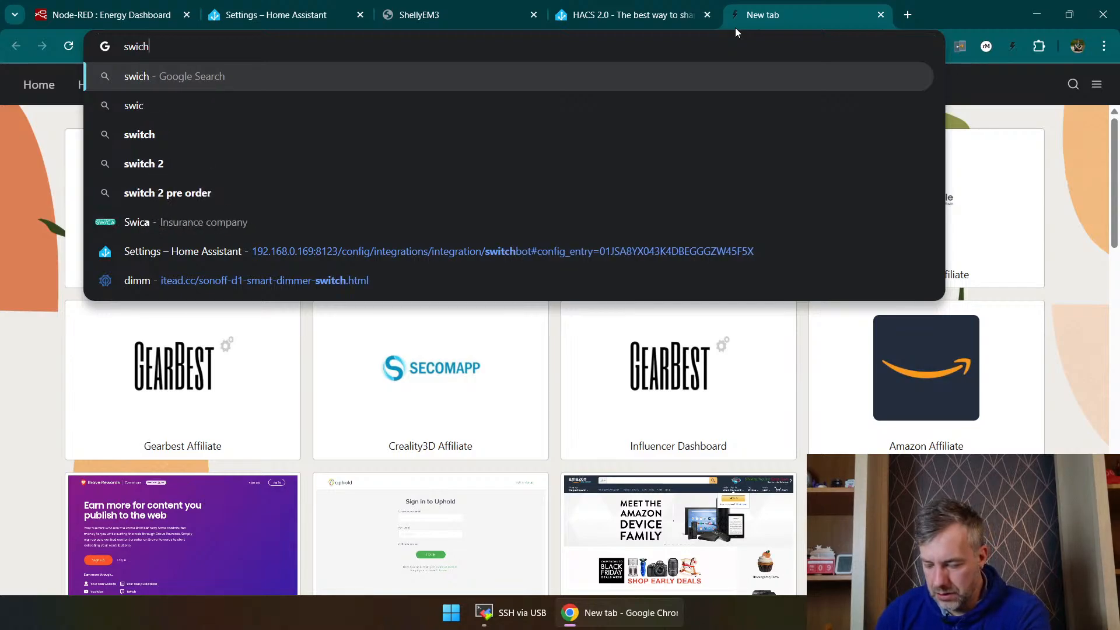
key(Return)
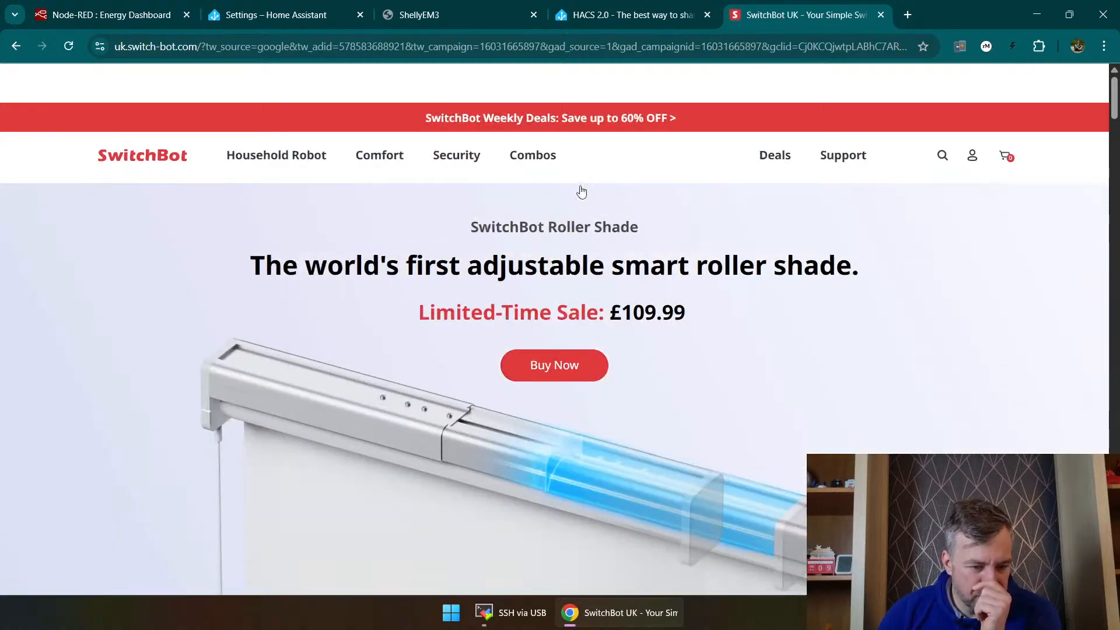
Step: Search the SwitchBot UK site for "home assistant" and look through the product results
click(941, 162)
key(Return)
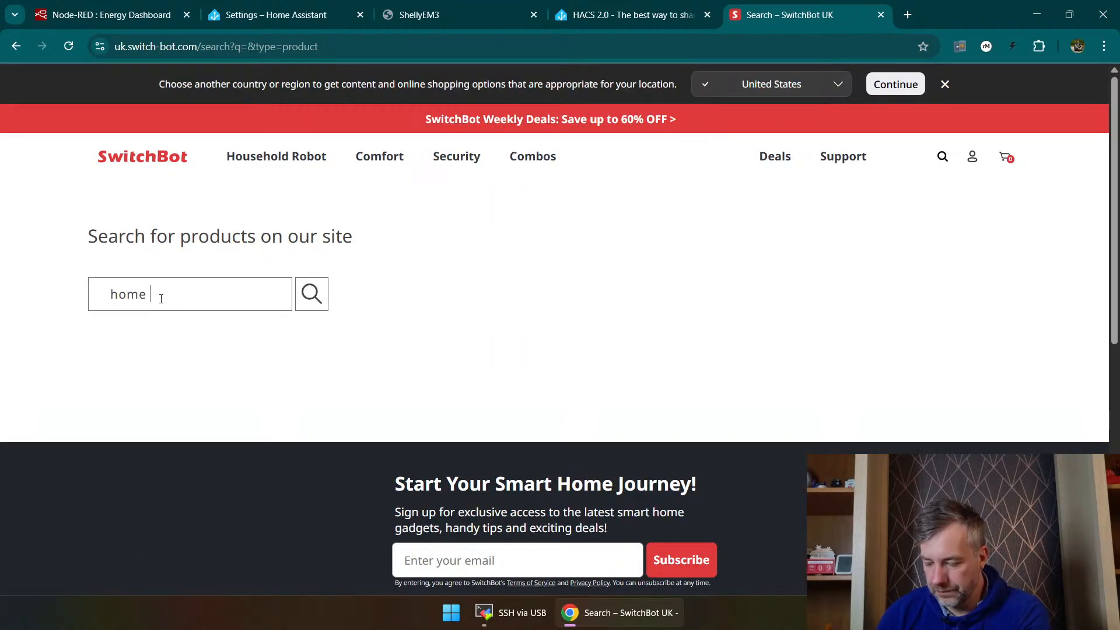
click(161, 298)
text(home assistant)
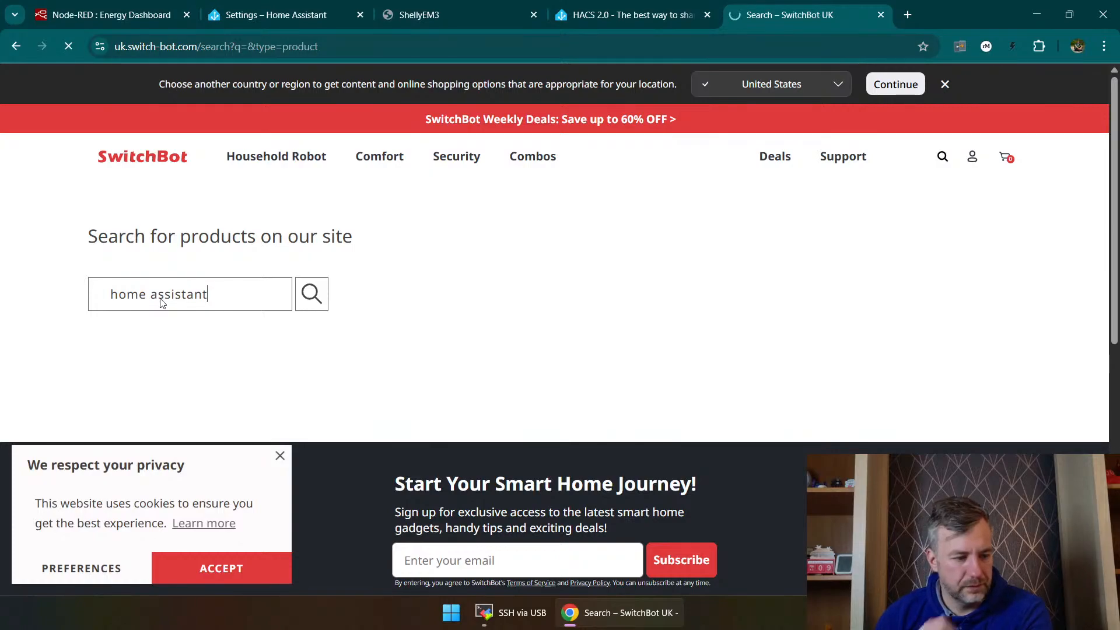
key(Return)
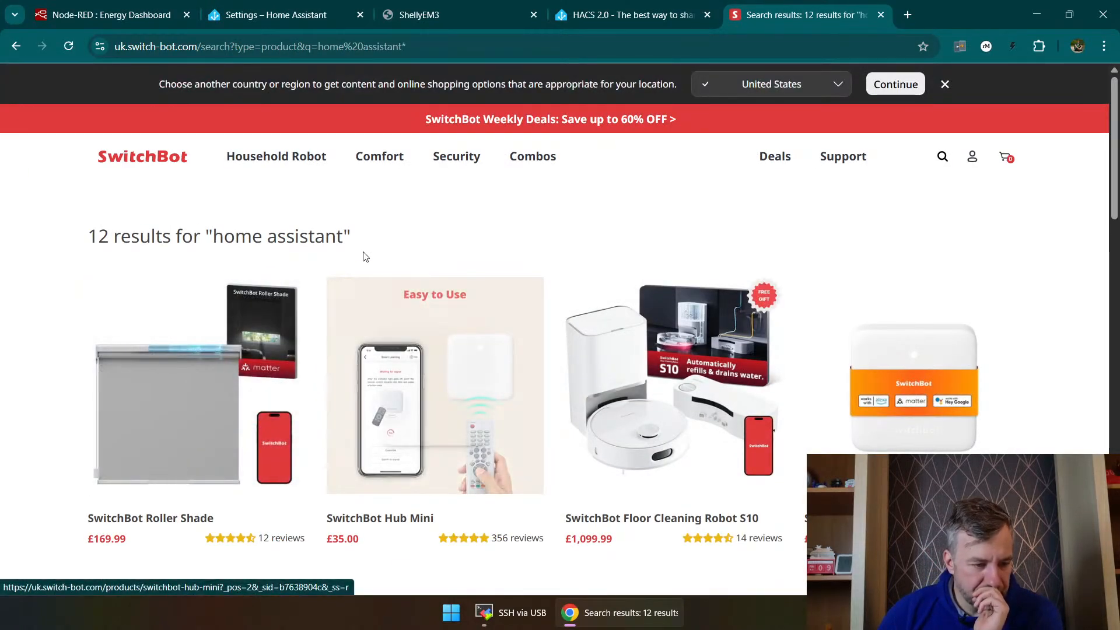
scroll(430, 262, down, 6)
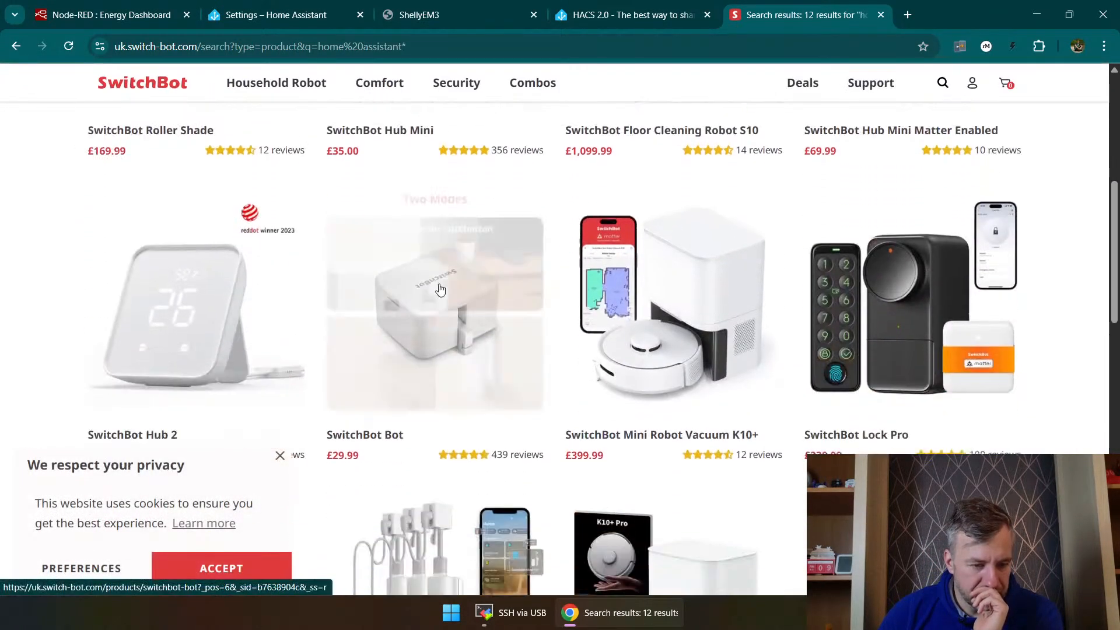
scroll(493, 242, up, 6)
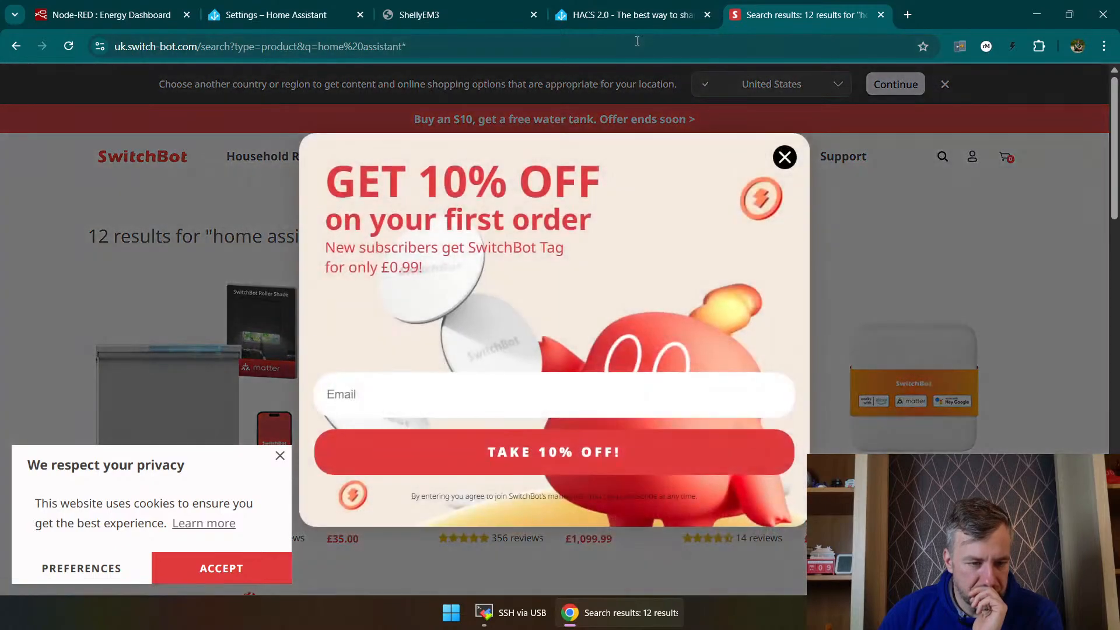
Step: Search the web for "switchbot home assistant" and open SwitchBot UK's Home Assistant page
click(638, 40)
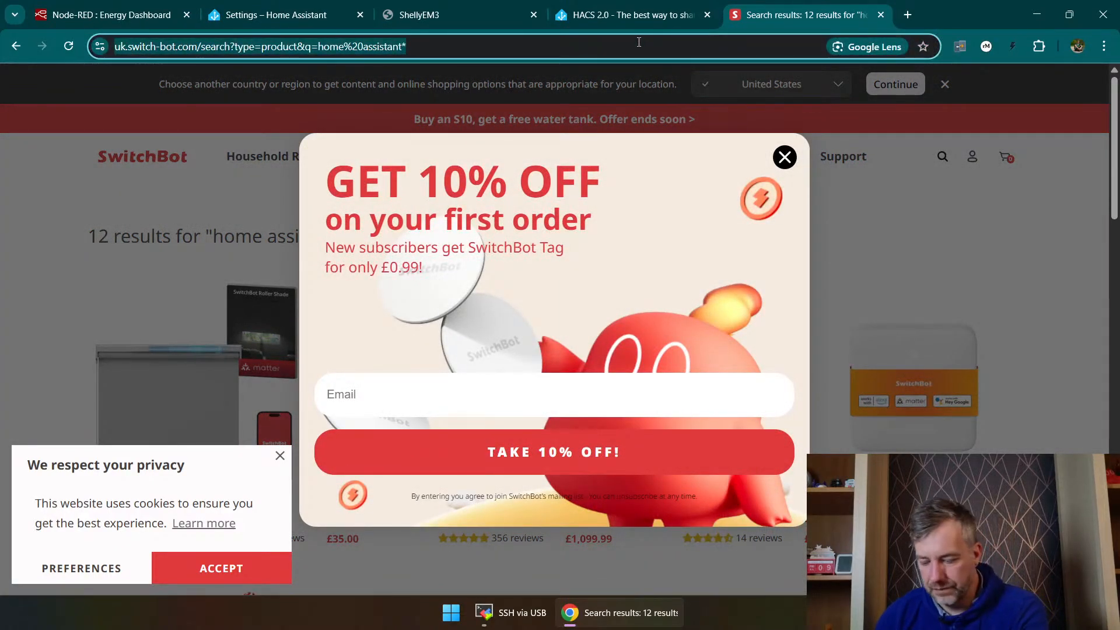
text(switchbot home)
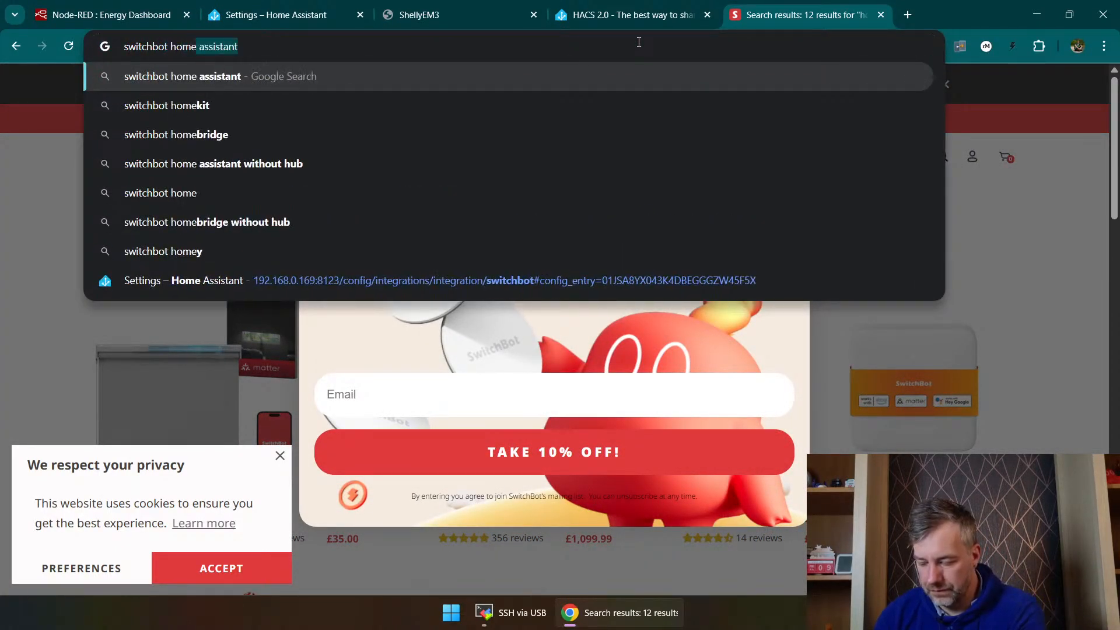
text( assistant)
key(Return)
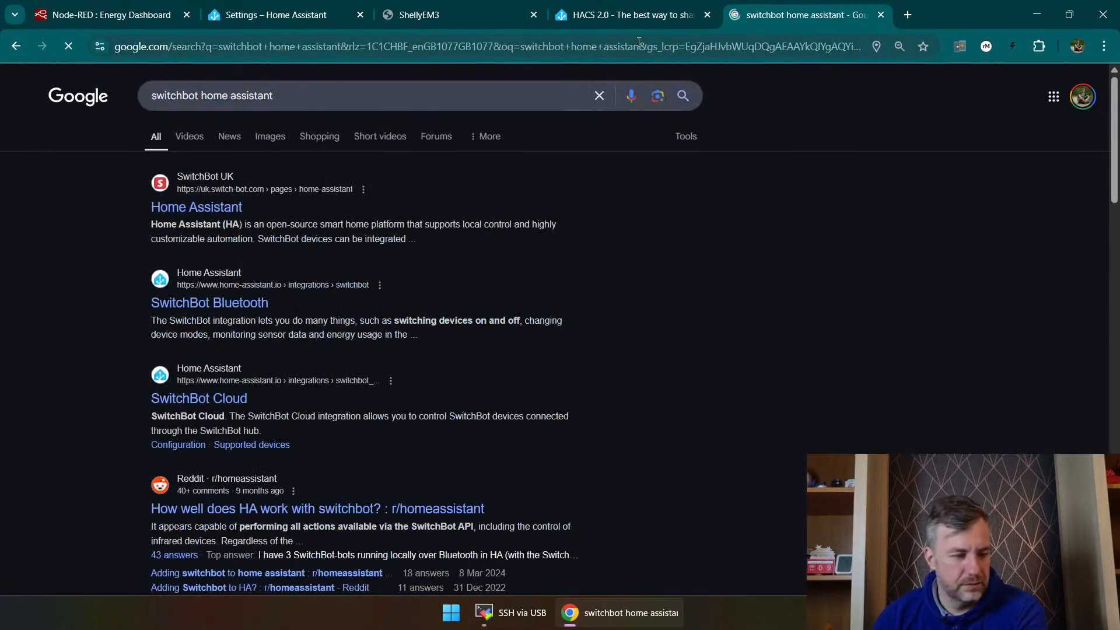
click(238, 187)
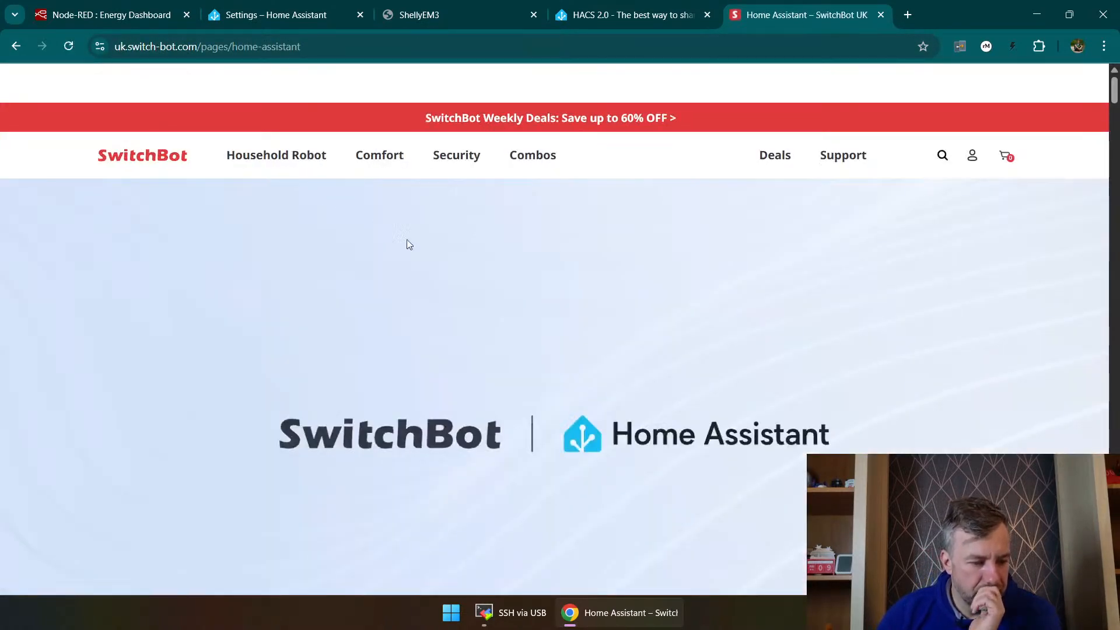
Step: Search the SwitchBot compatibility page for "vacuu" to locate the robot vacuum entries
scroll(579, 260, down, 5)
scroll(578, 260, down, 10)
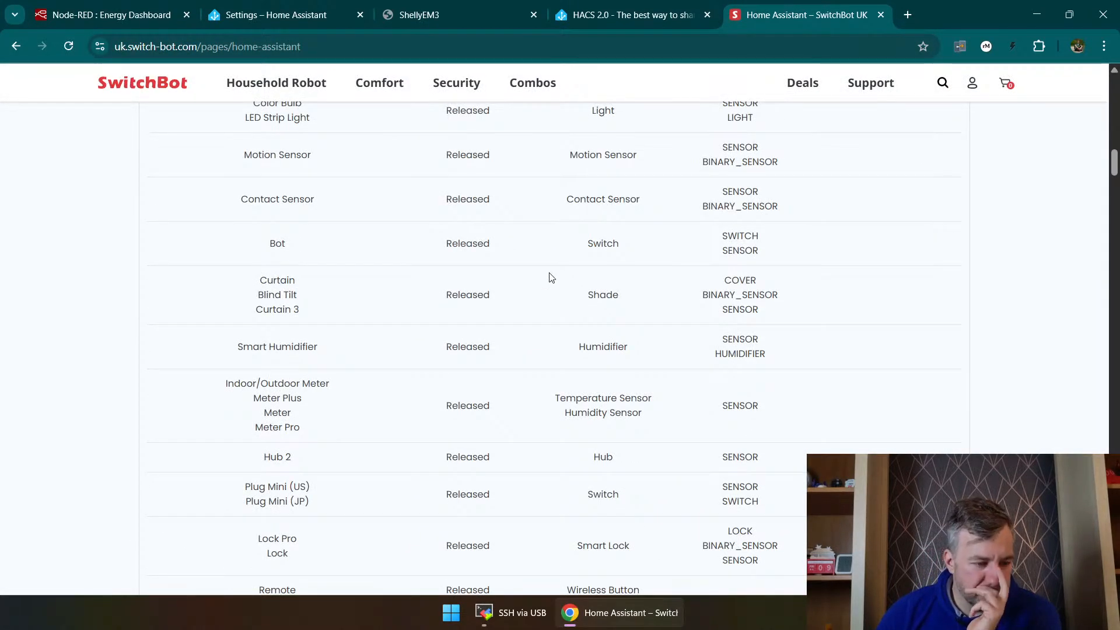
key(ctrl+f)
text(v)
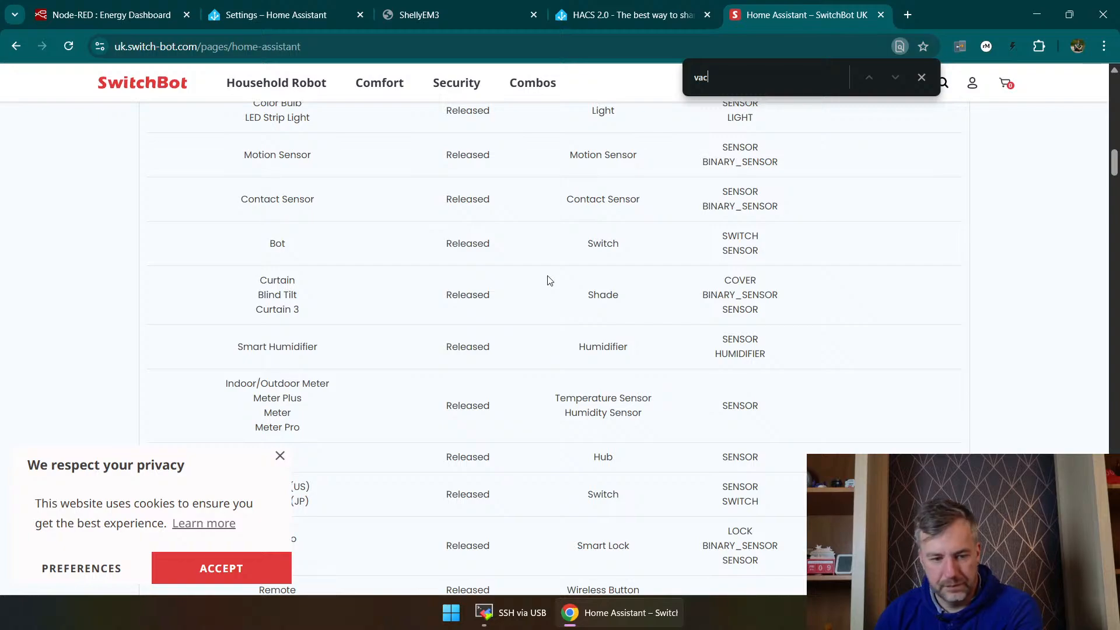
text(ac)
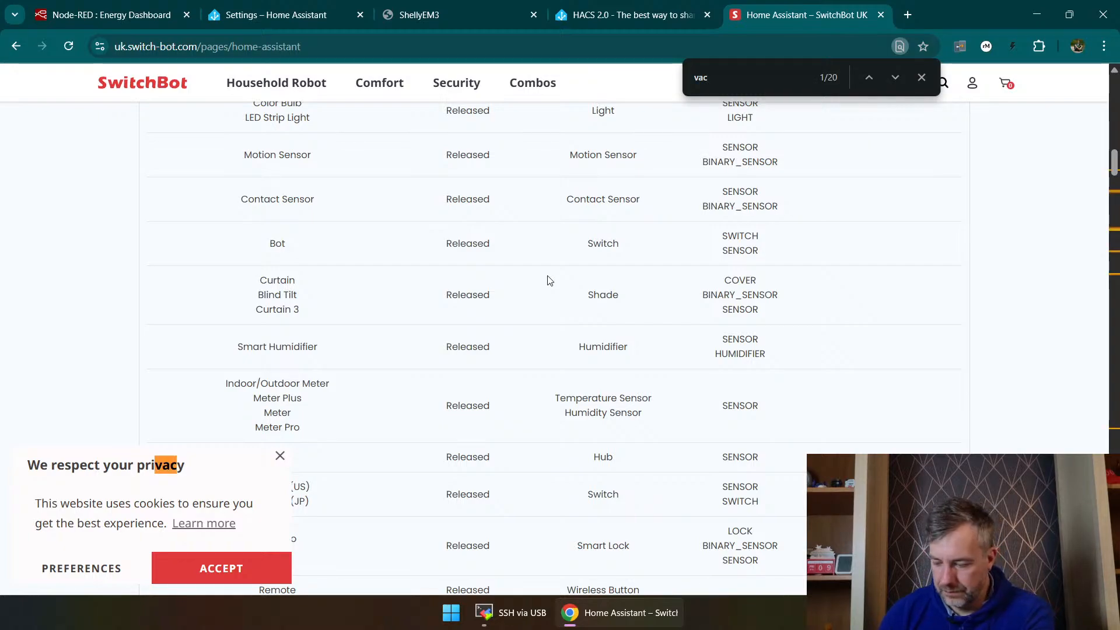
text(uu)
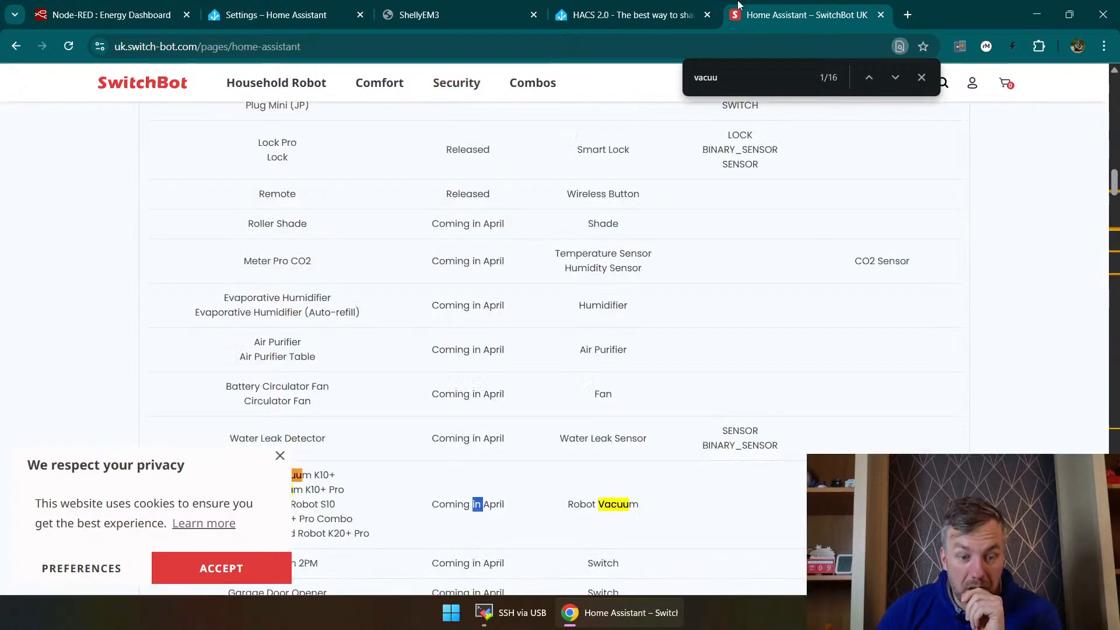
Step: Examine the Bluetooth Integration table and highlight the product names in its robot vacuum row
scroll(739, 478, up, 15)
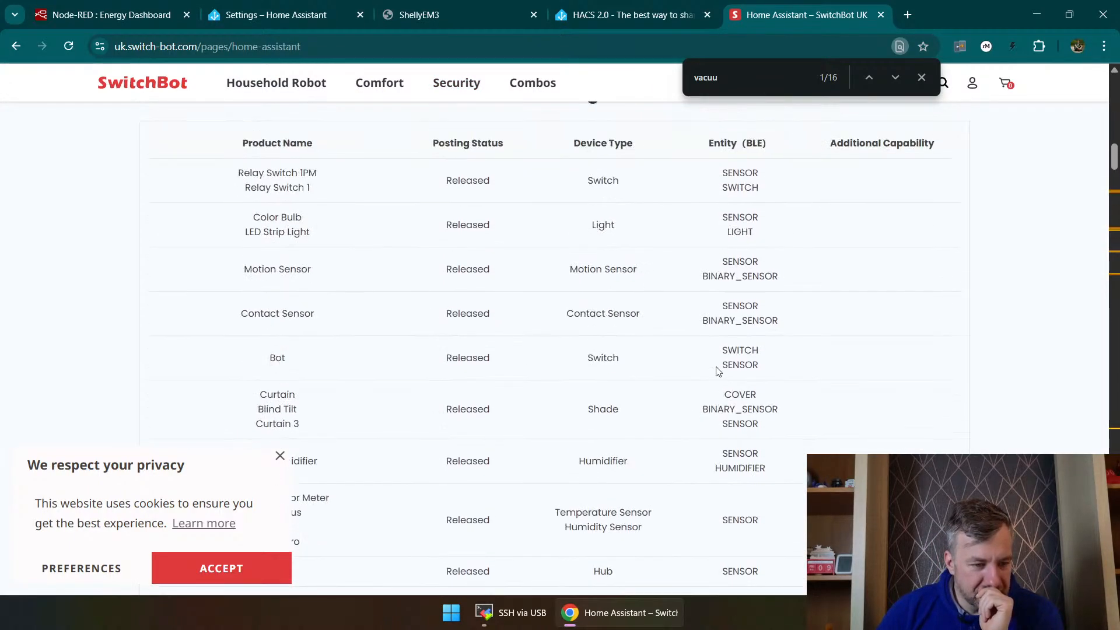
scroll(586, 292, down, 8)
scroll(583, 280, up, 6)
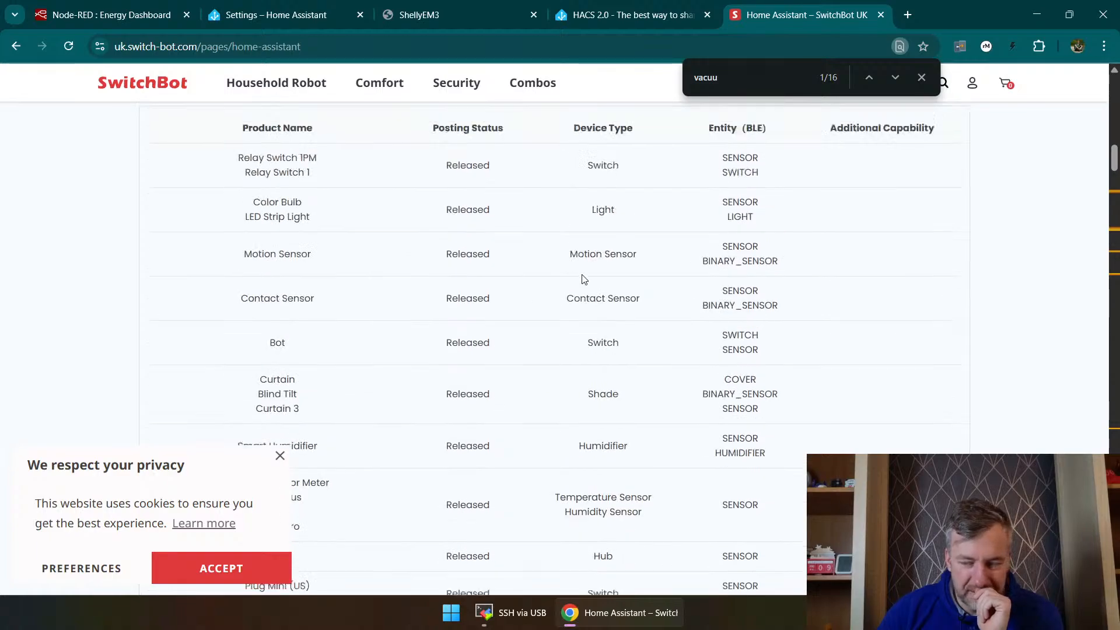
scroll(502, 192, up, 3)
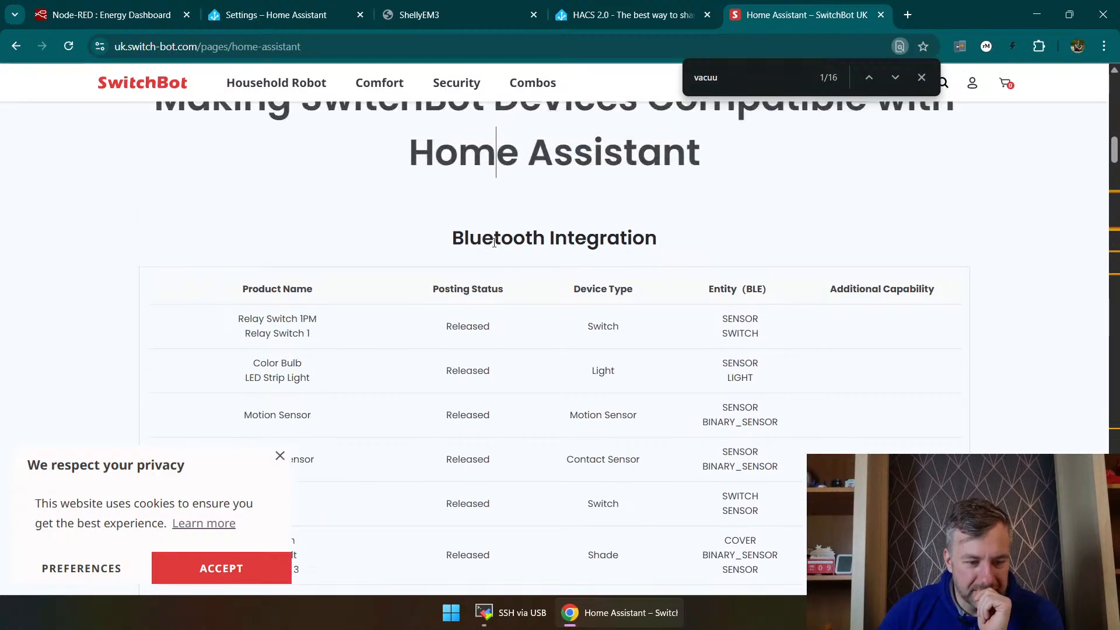
double_click(496, 236)
scroll(564, 348, down, 6)
scroll(565, 348, down, 9)
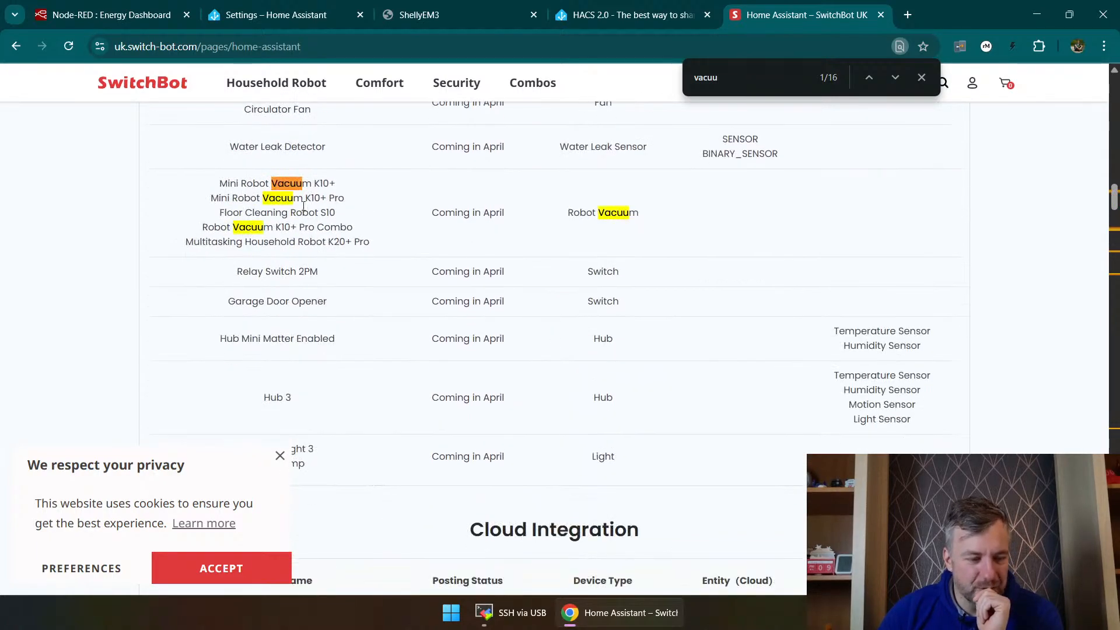
drag(228, 183, 346, 241)
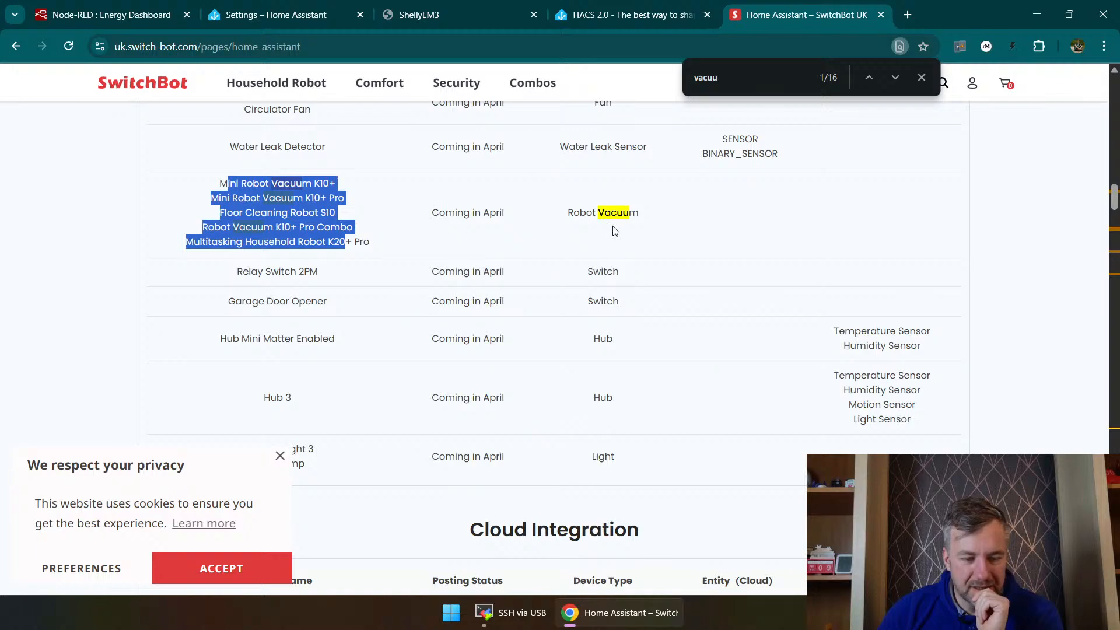
Step: Check the robot vacuums' posting status in the Cloud Integration table and compare it with the Bluetooth Integration table
scroll(613, 231, up, 13)
scroll(587, 255, down, 7)
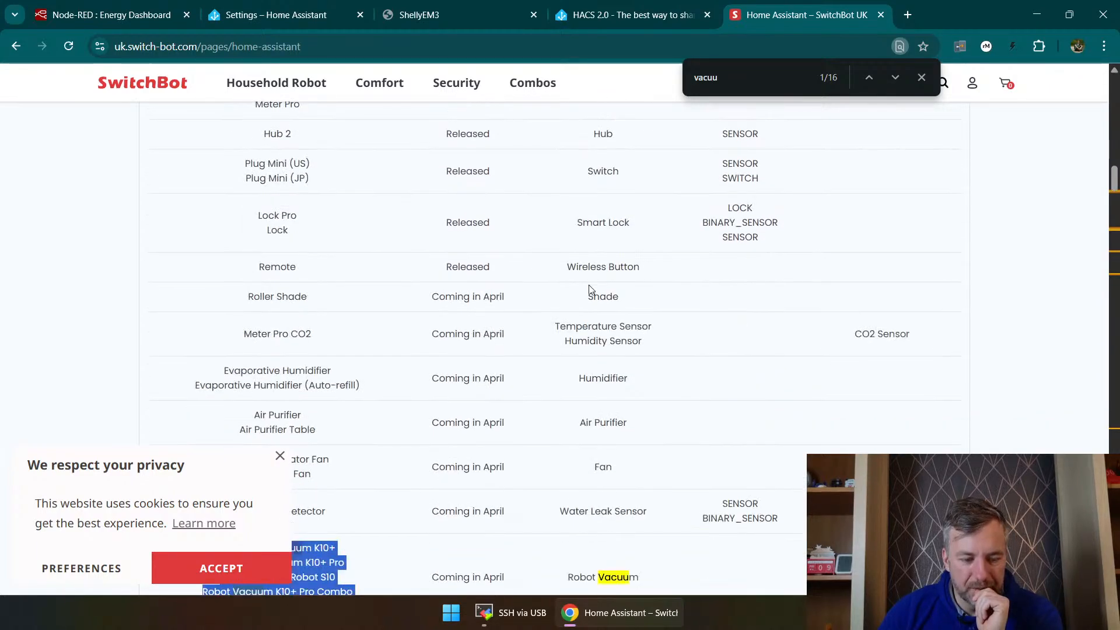
scroll(590, 290, down, 11)
scroll(595, 304, down, 6)
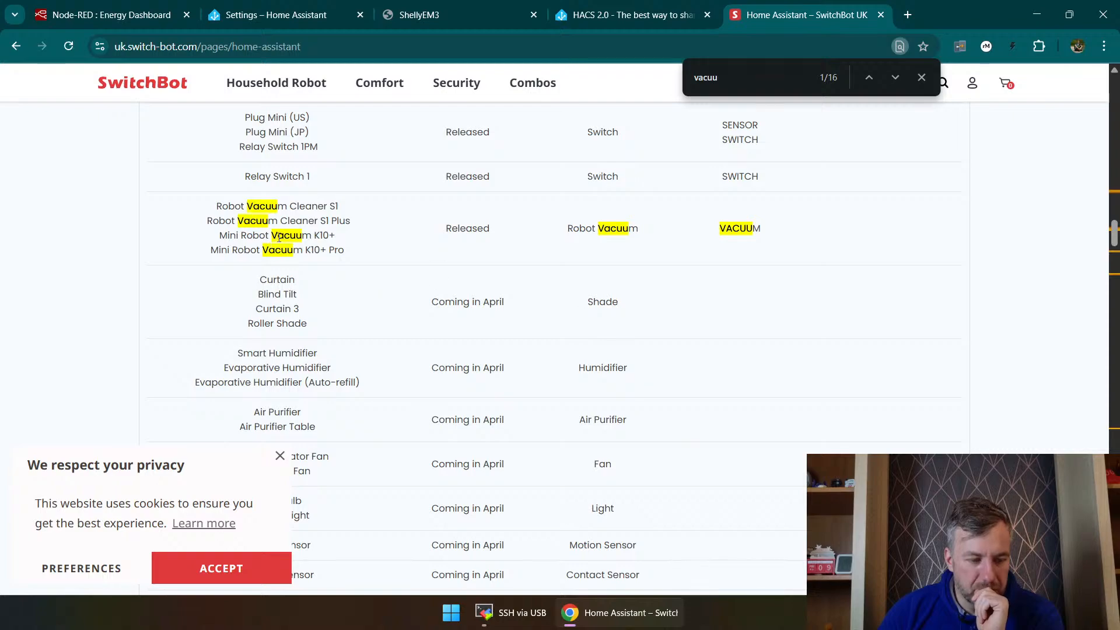
double_click(457, 229)
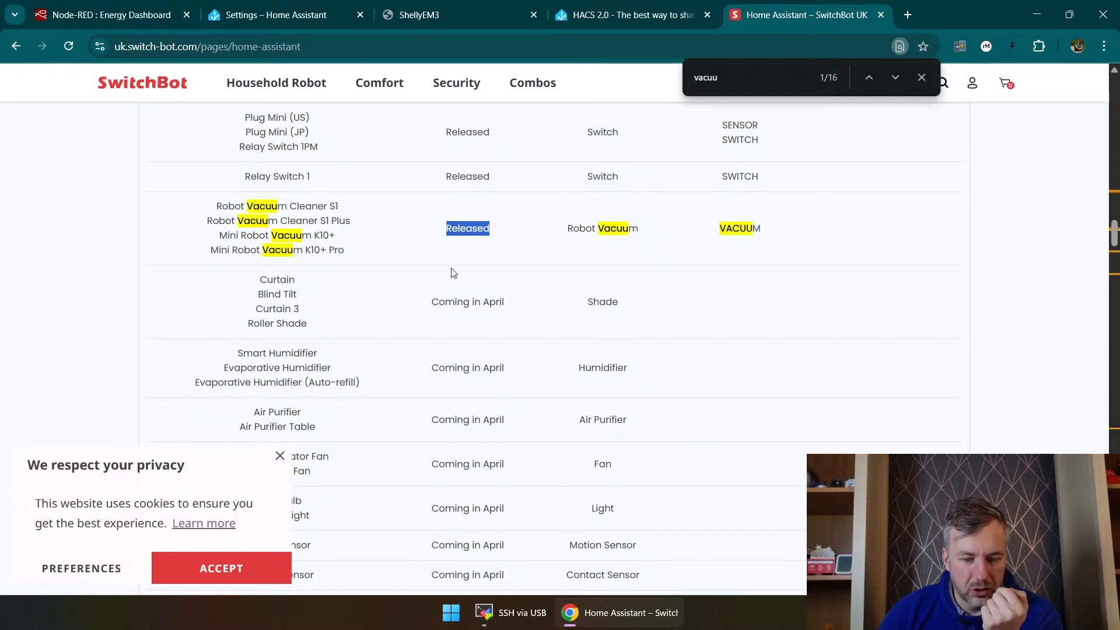
scroll(454, 274, up, 20)
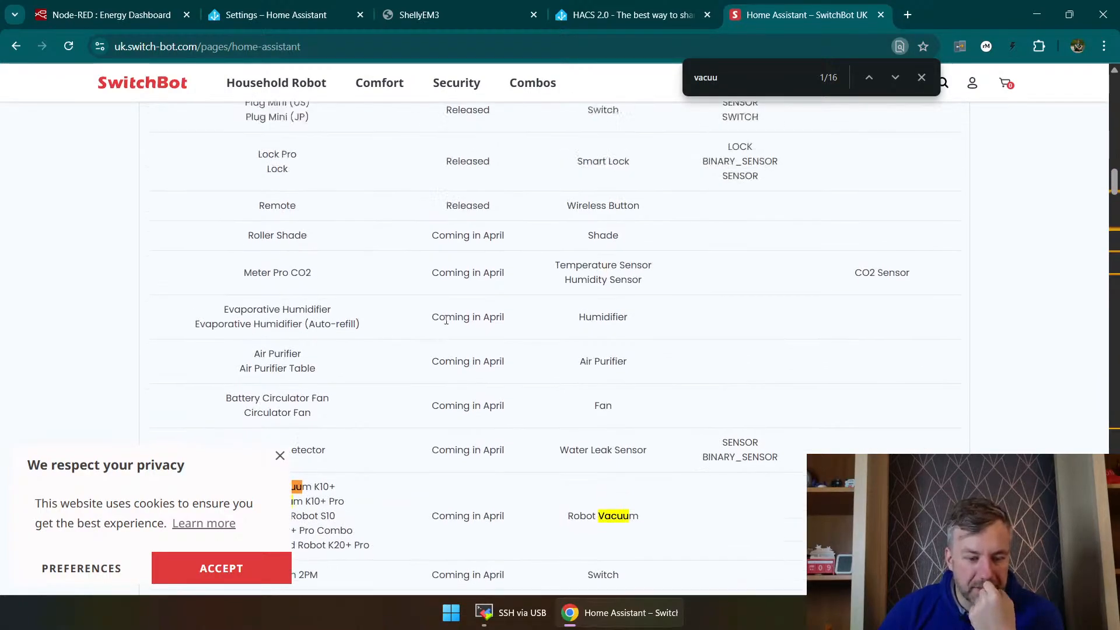
scroll(465, 320, up, 10)
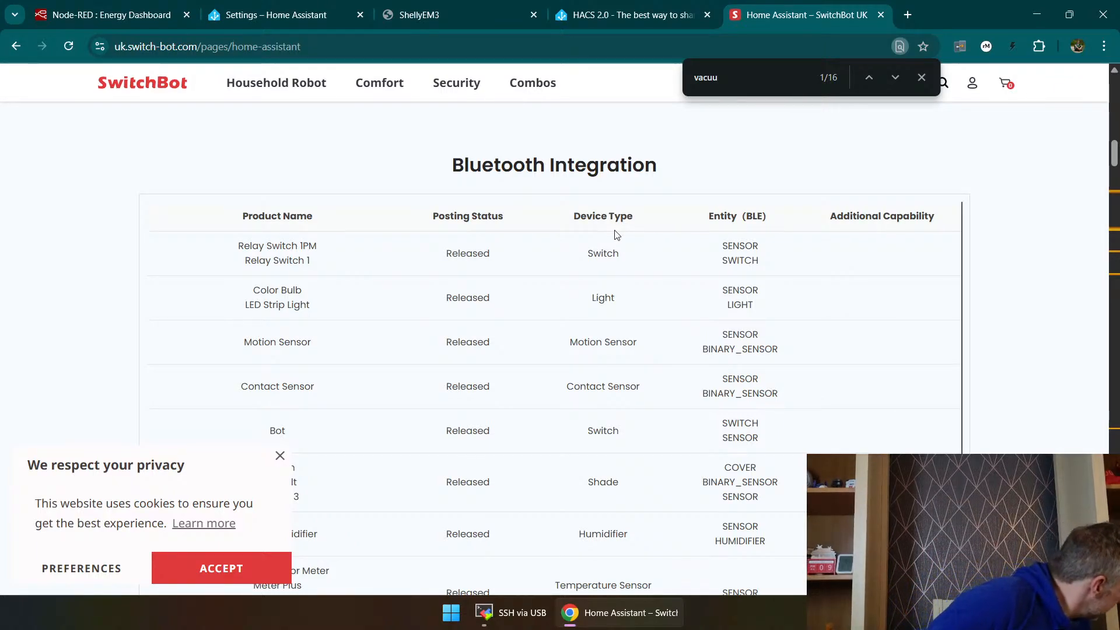
Step: Open the Home Assistant integrations page, follow the new-devices notification and review the discovered integrations
click(275, 15)
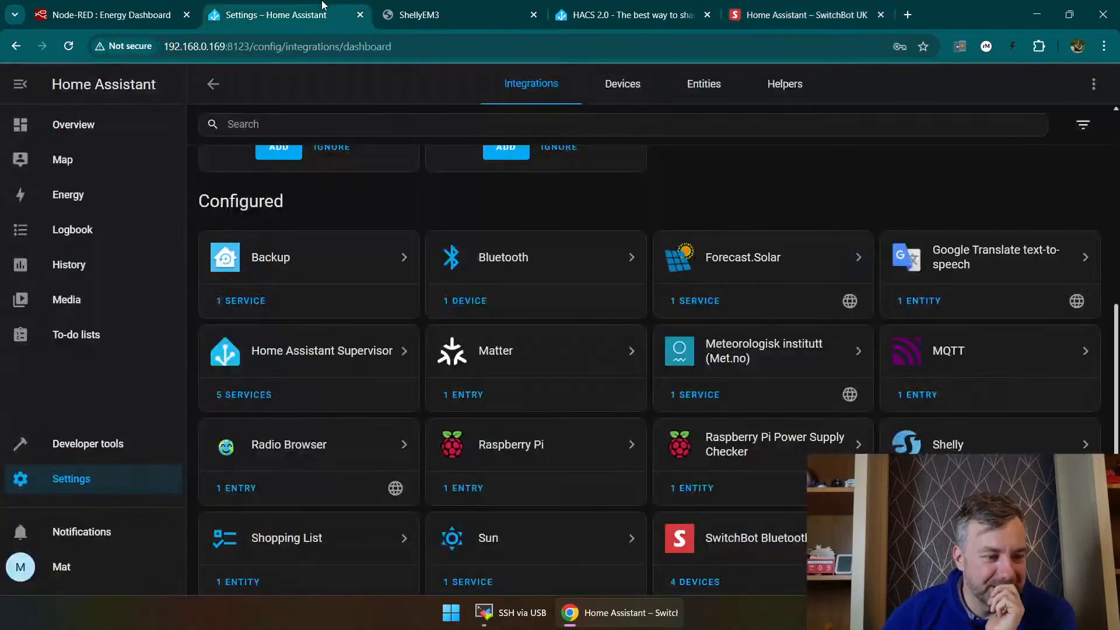
scroll(599, 286, up, 6)
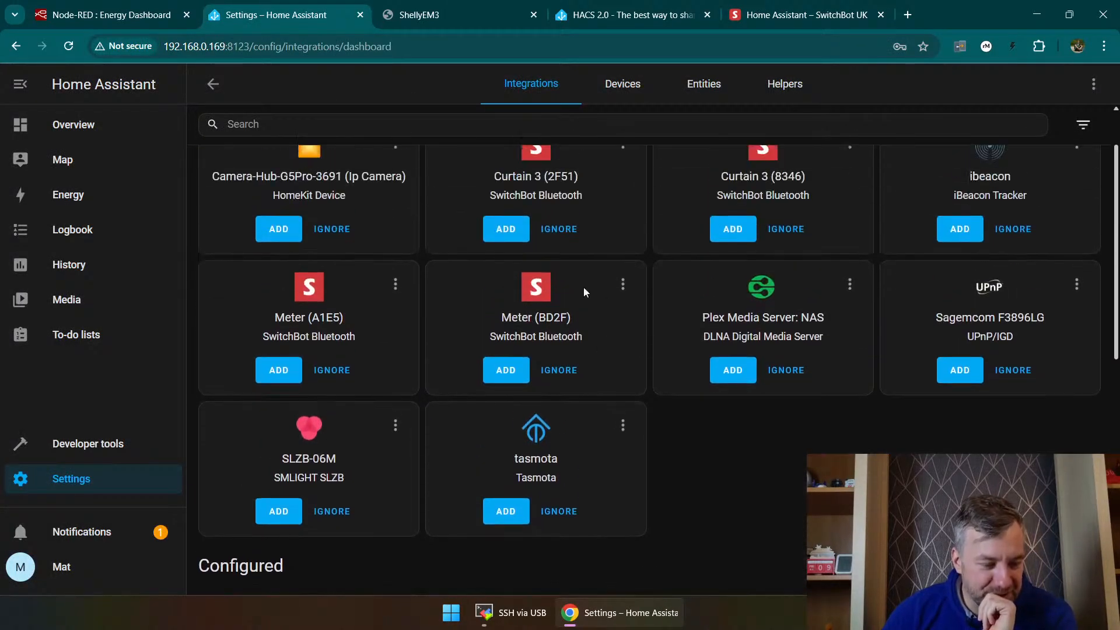
scroll(584, 286, down, 1)
click(68, 532)
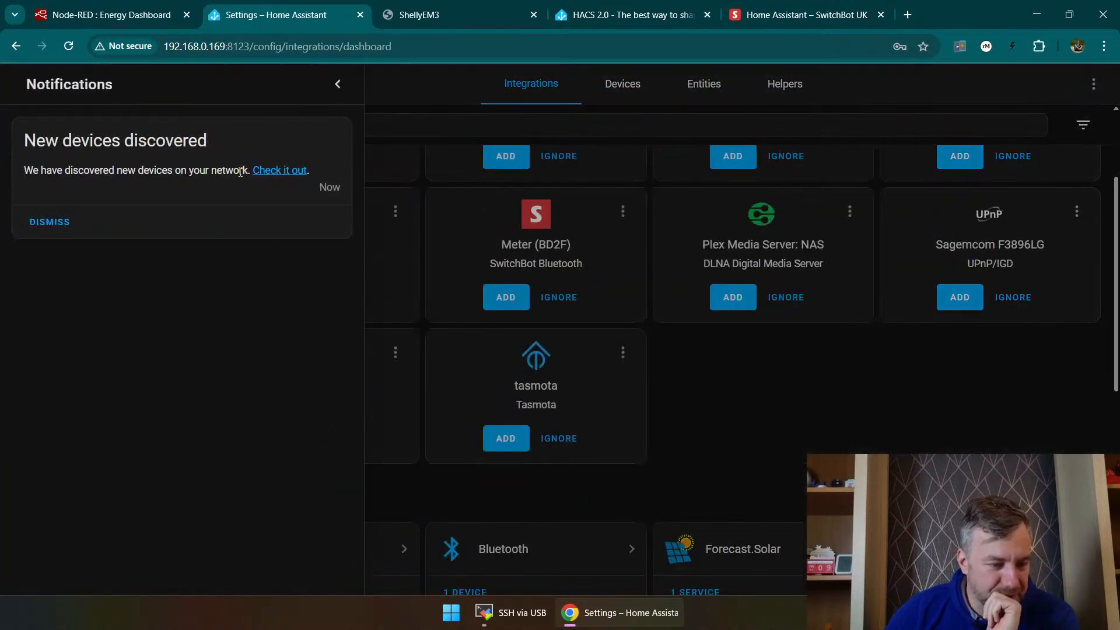
click(258, 171)
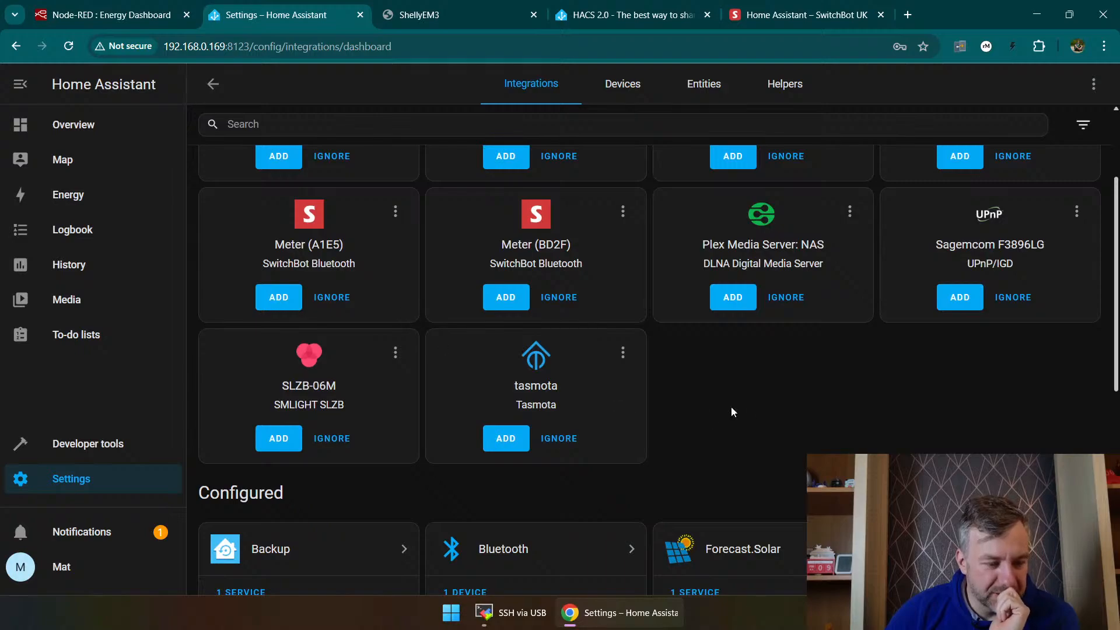
scroll(733, 411, up, 3)
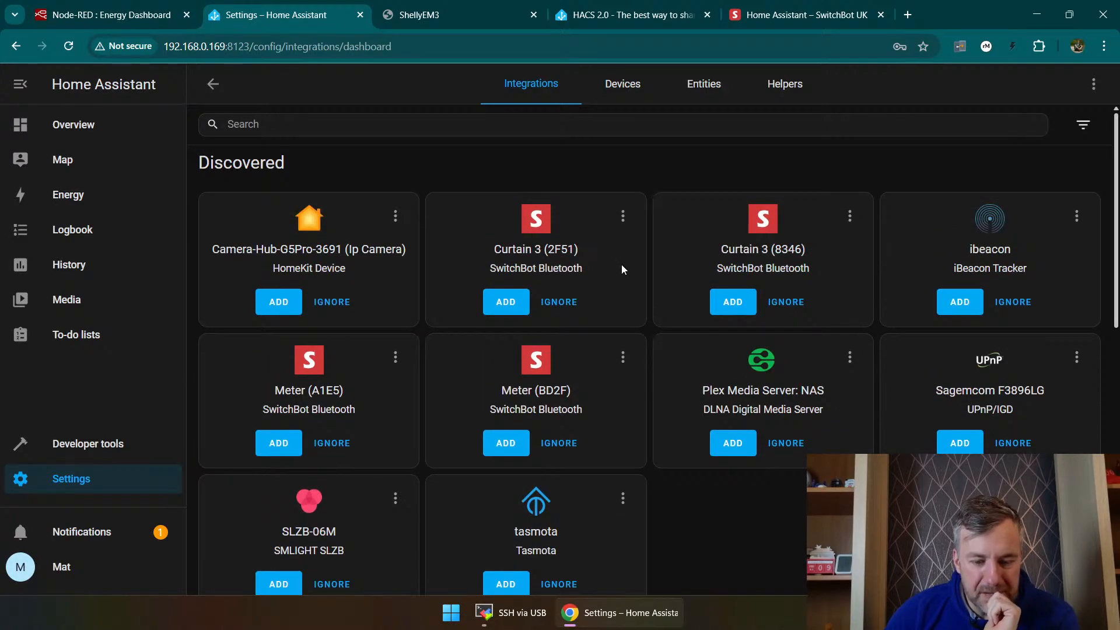
scroll(768, 520, down, 3)
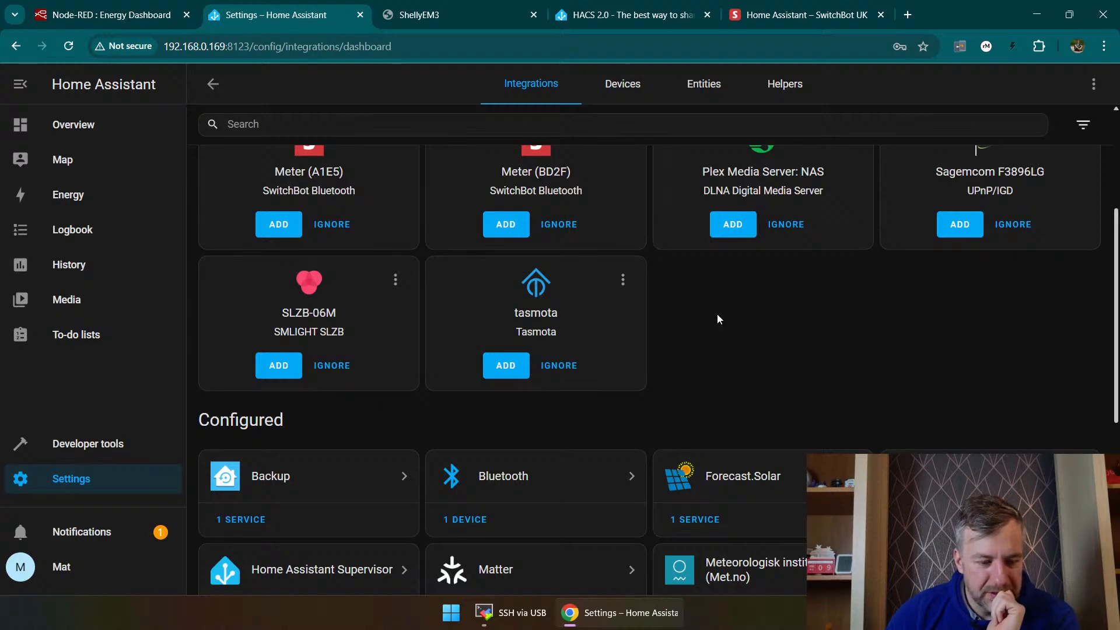
scroll(718, 319, up, 3)
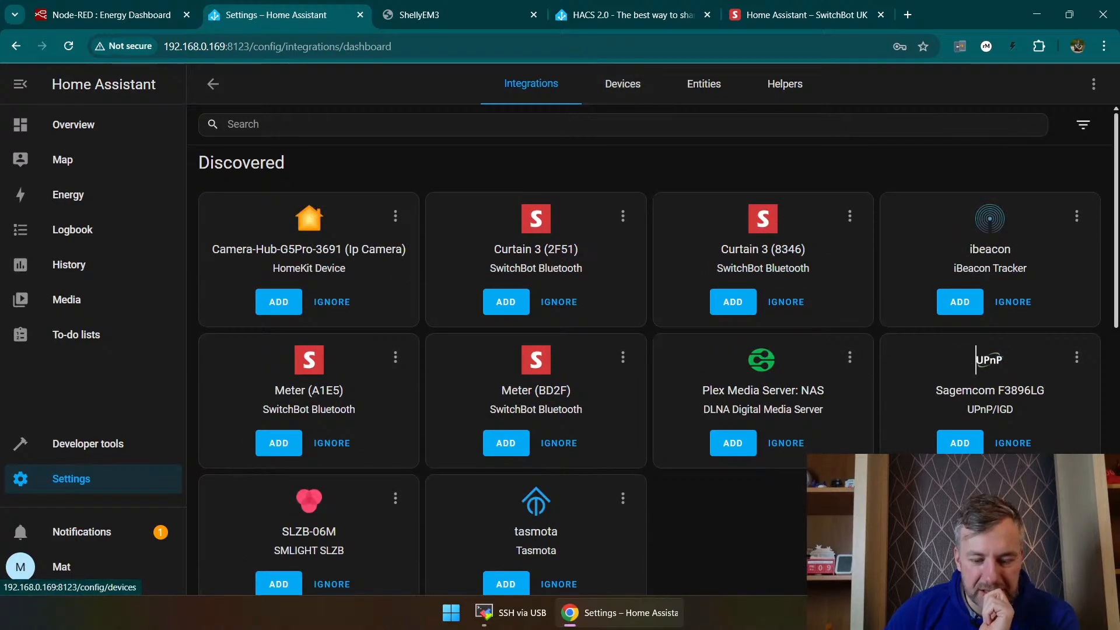
Step: Search the available integrations for "alexa" and clear the search
click(1040, 566)
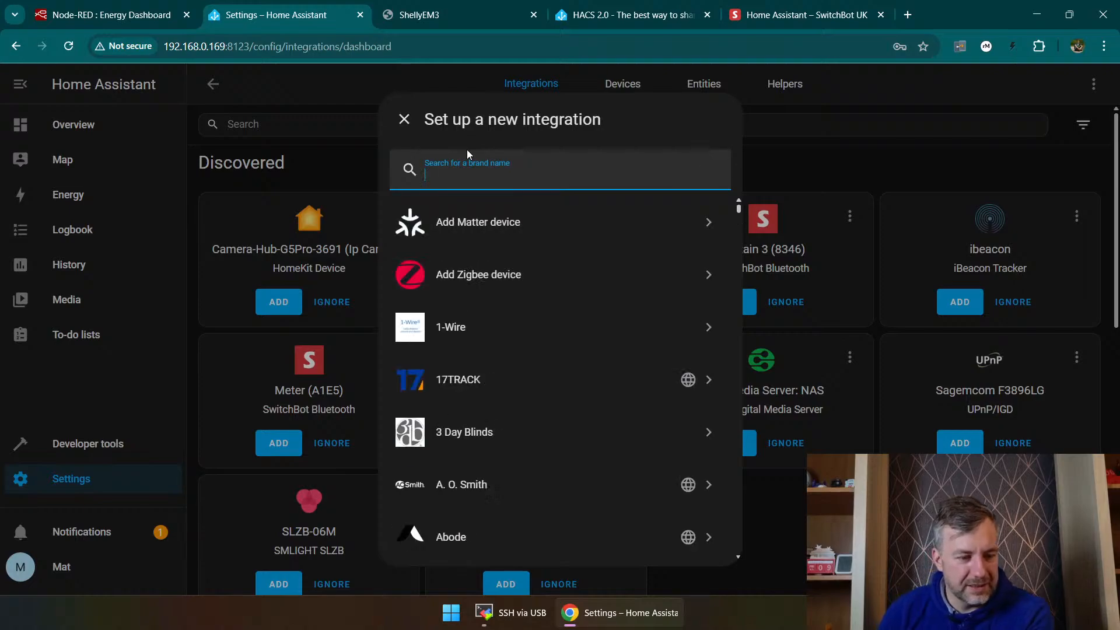
text(alexa)
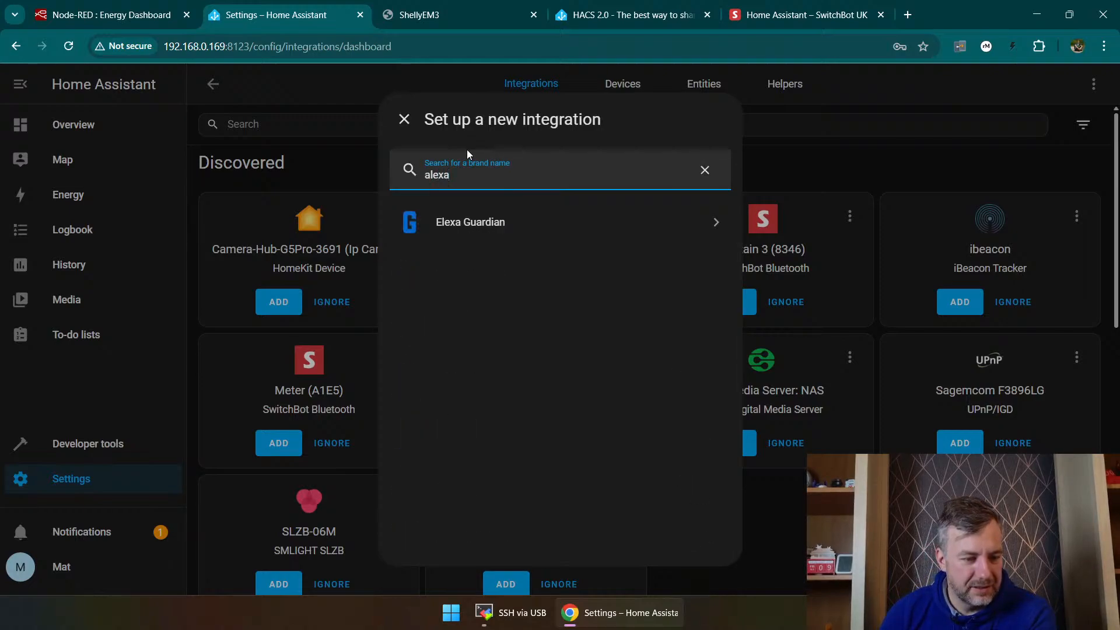
key(BackSpace)
key(BackSpace)
key(BackSpace)
key(BackSpace)
key(BackSpace)
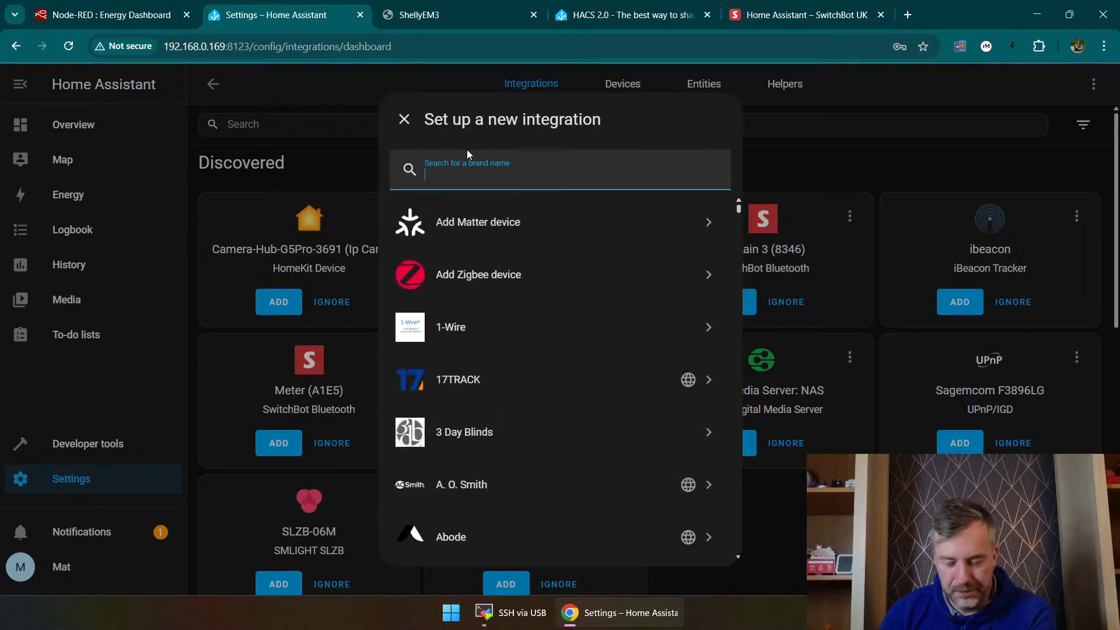
Step: Search the available integrations for "ezv", start the EZVIZ setup and move its browser tab to a separate window
text(ezv)
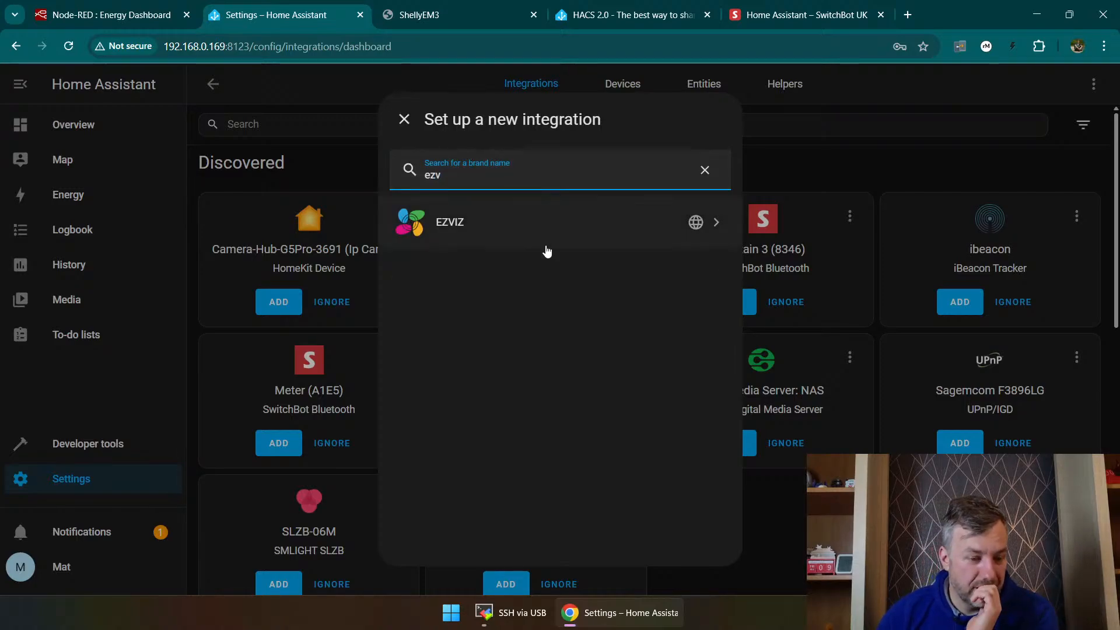
click(541, 221)
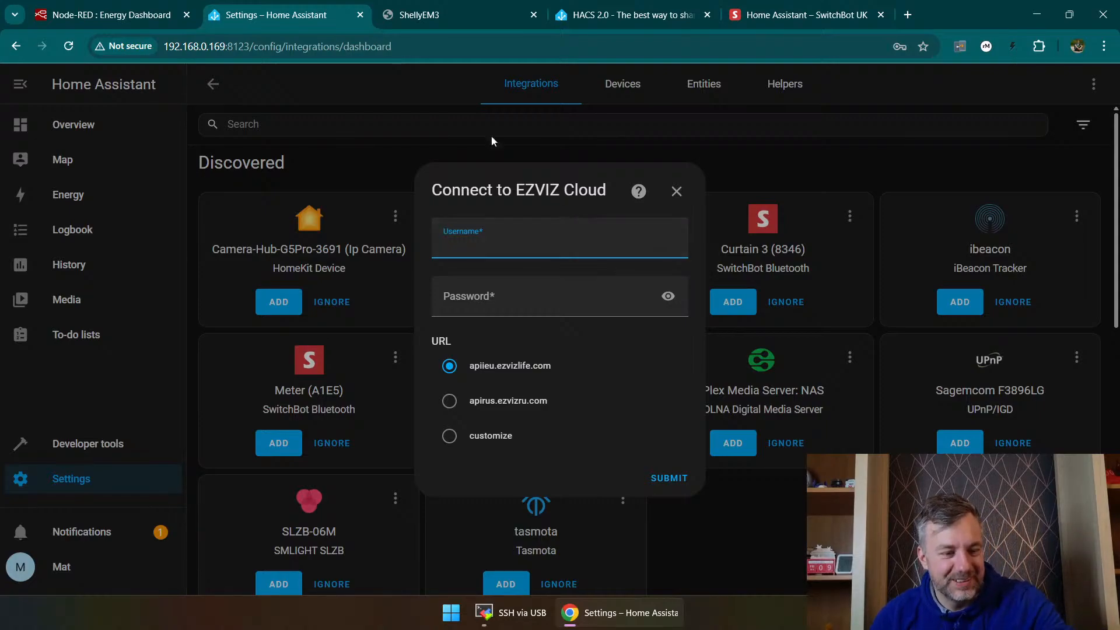
key(ctrl+w)
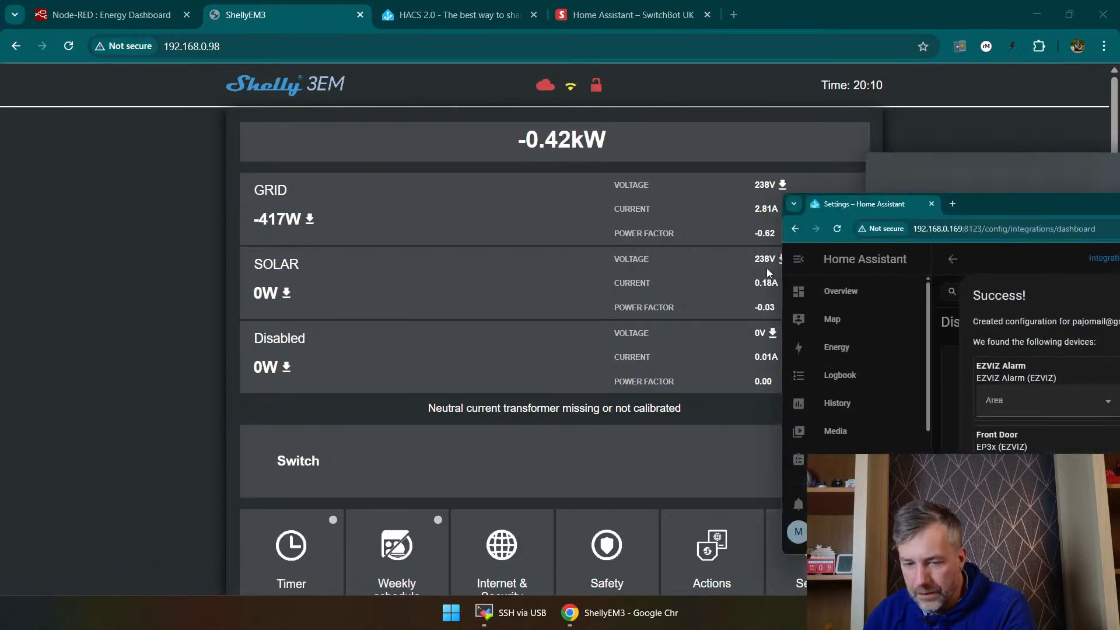
Step: Return the Home Assistant tab to the main browser window, between the ShellyEM3 and HACS tabs
drag(1119, 198, 586, 134)
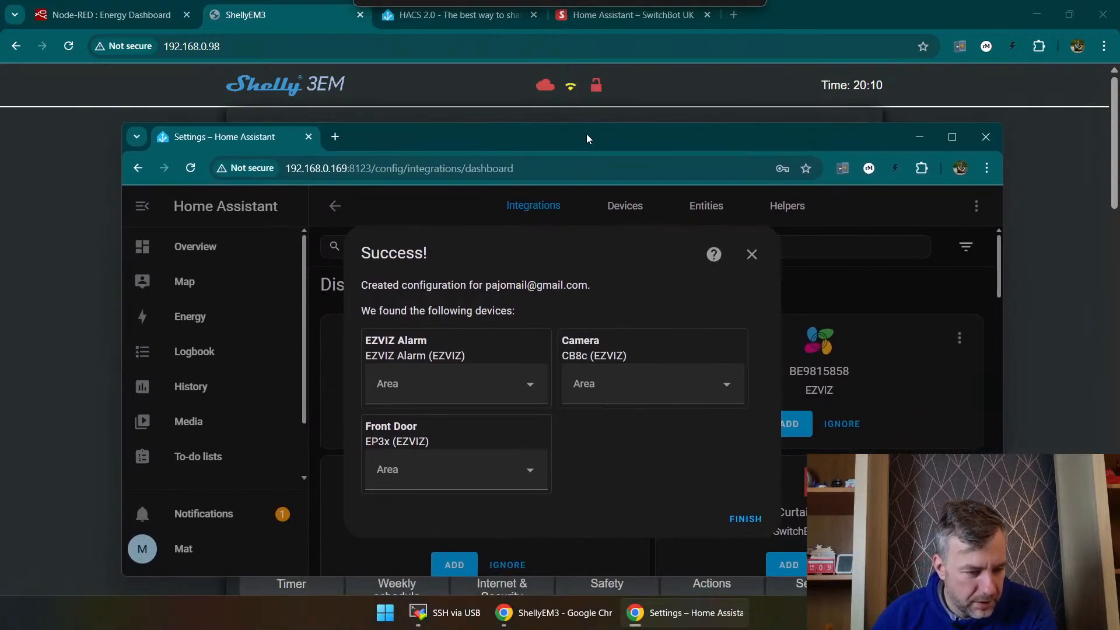
click(412, 41)
drag(411, 46, 398, 18)
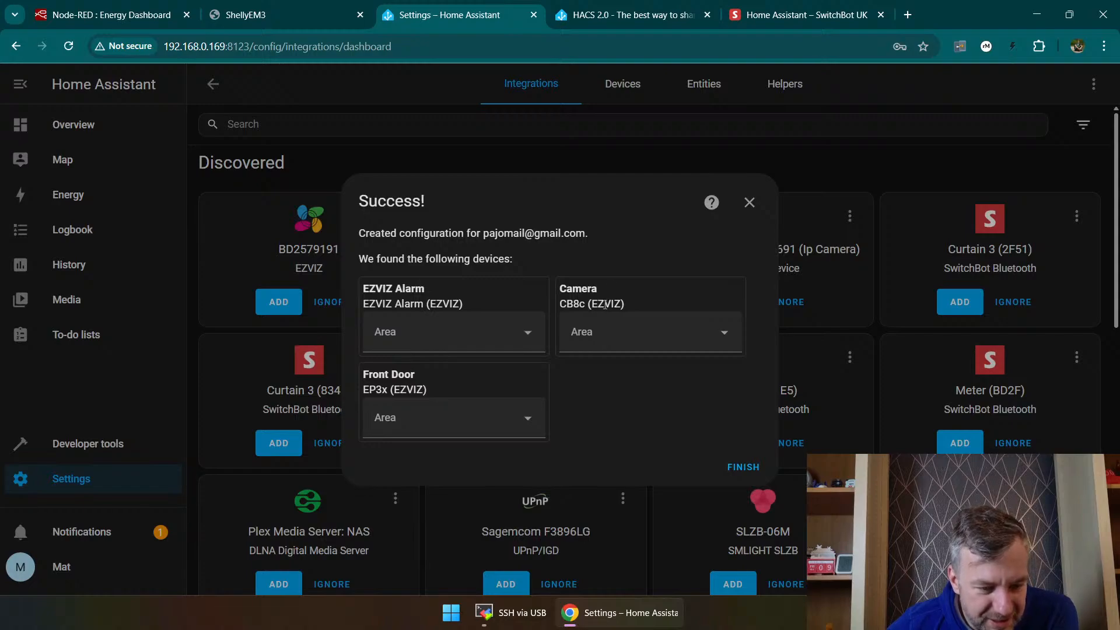
Step: Assign the EZVIZ Camera, EZVIZ Alarm and Front Door devices to the Studio area and finish the setup
click(643, 327)
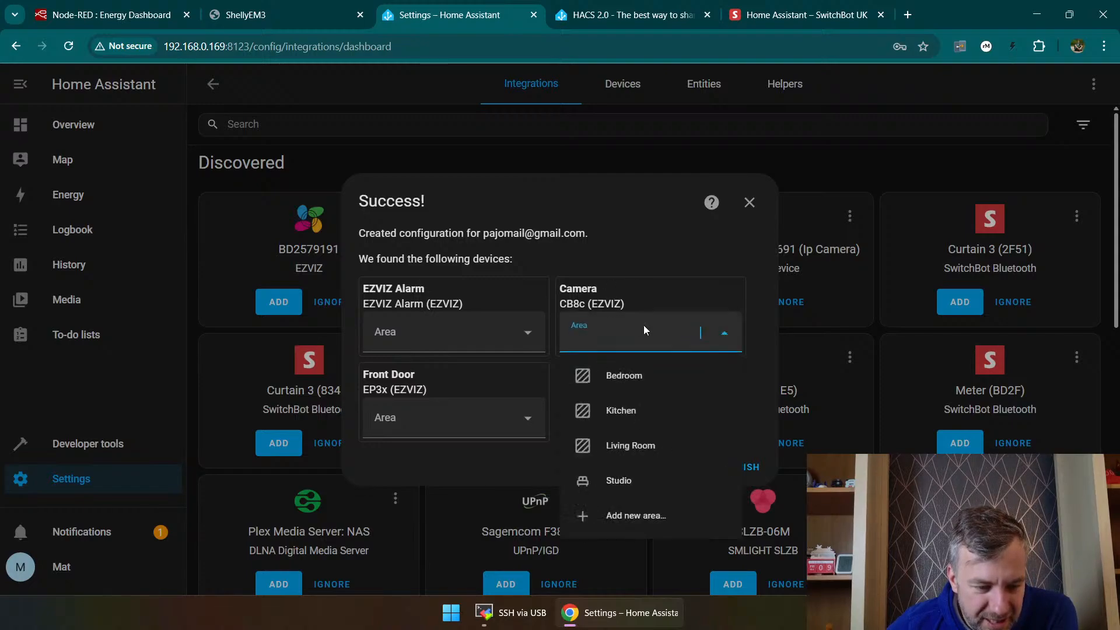
click(634, 482)
click(501, 341)
click(430, 482)
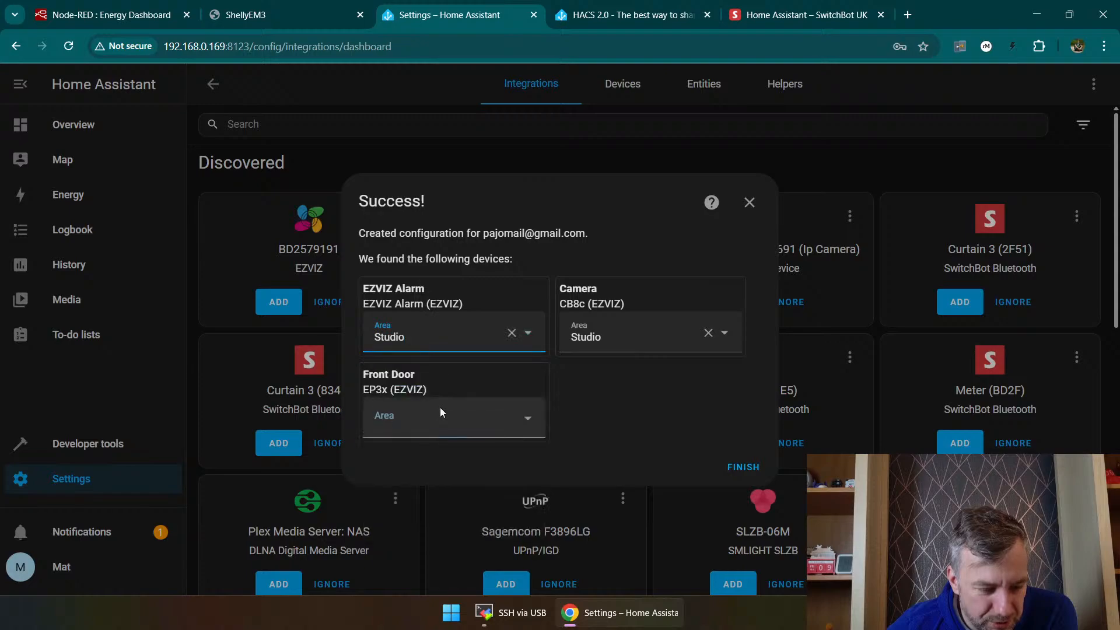
click(440, 407)
click(429, 567)
click(740, 467)
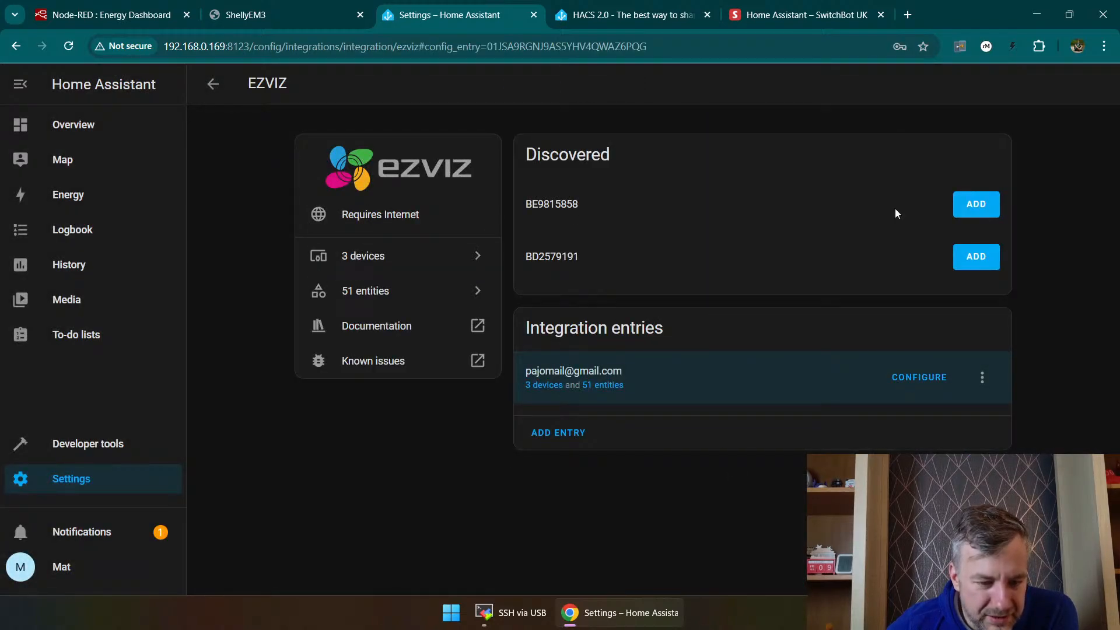
Step: Open the RTSP credentials form for the first discovered EZVIZ camera and close it without submitting
click(976, 207)
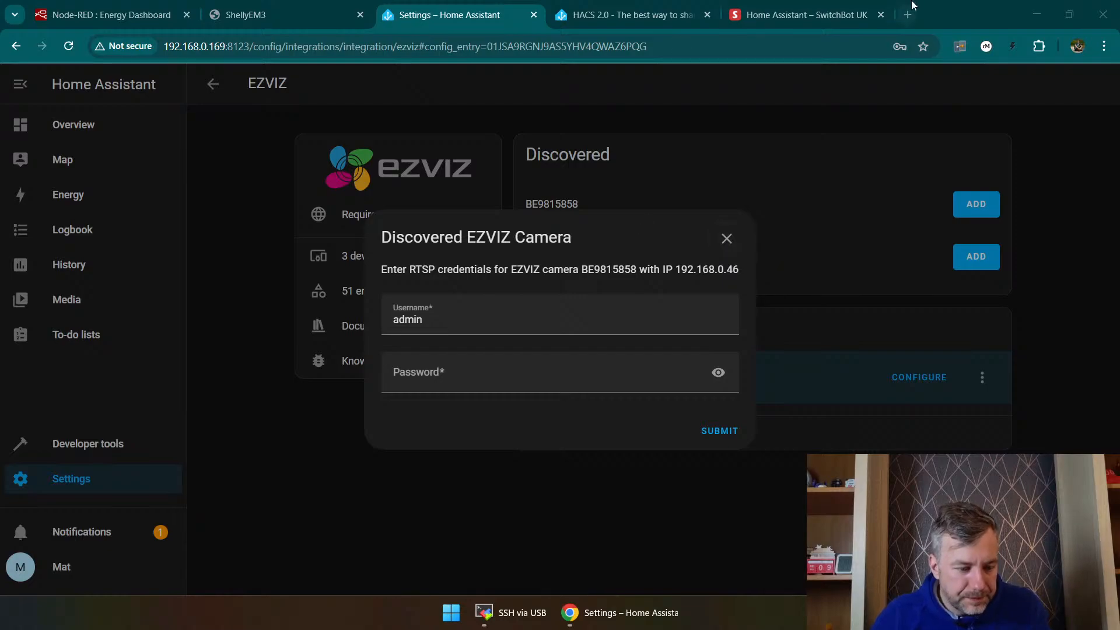
click(726, 239)
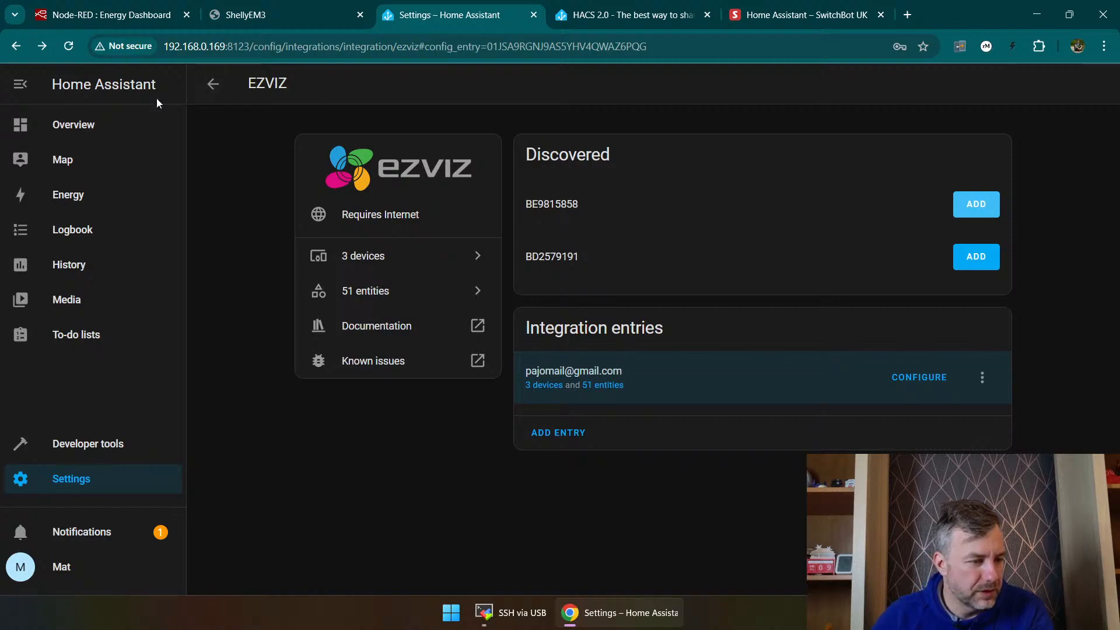
Step: Open the energy dashboard from the Overview and examine the energy usage, solar production and sources
click(172, 125)
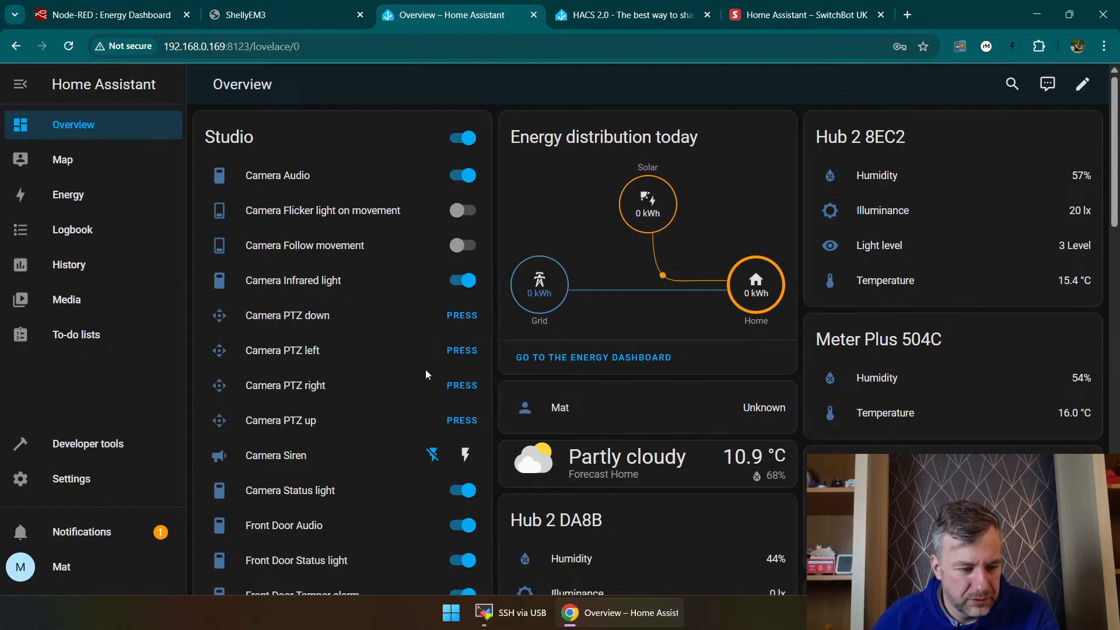
click(570, 358)
scroll(753, 300, down, 5)
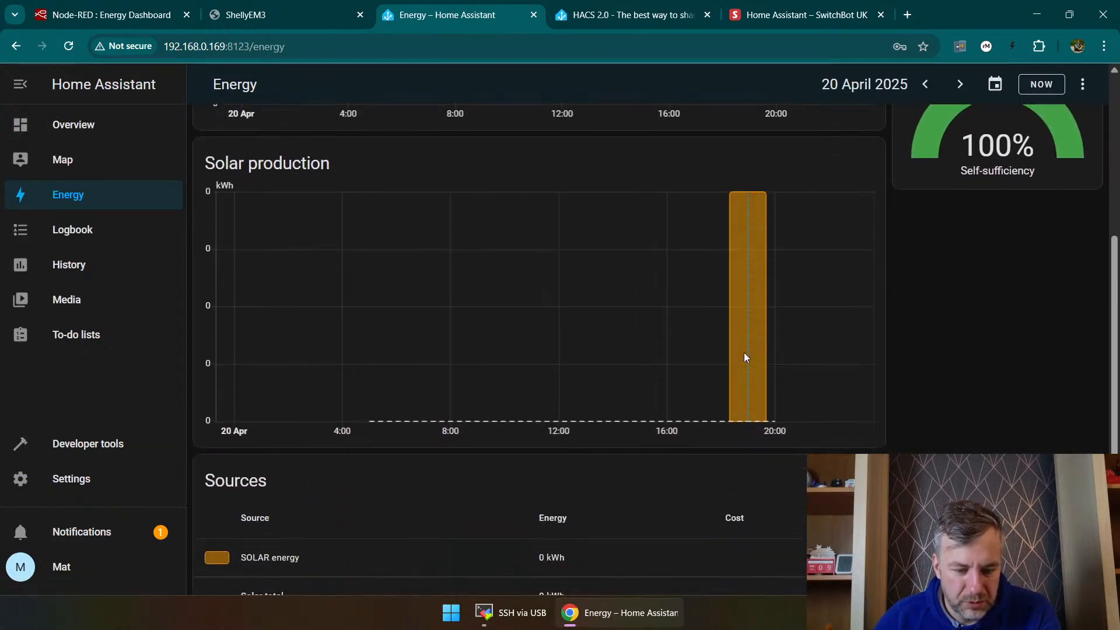
scroll(515, 383, down, 2)
scroll(485, 453, up, 7)
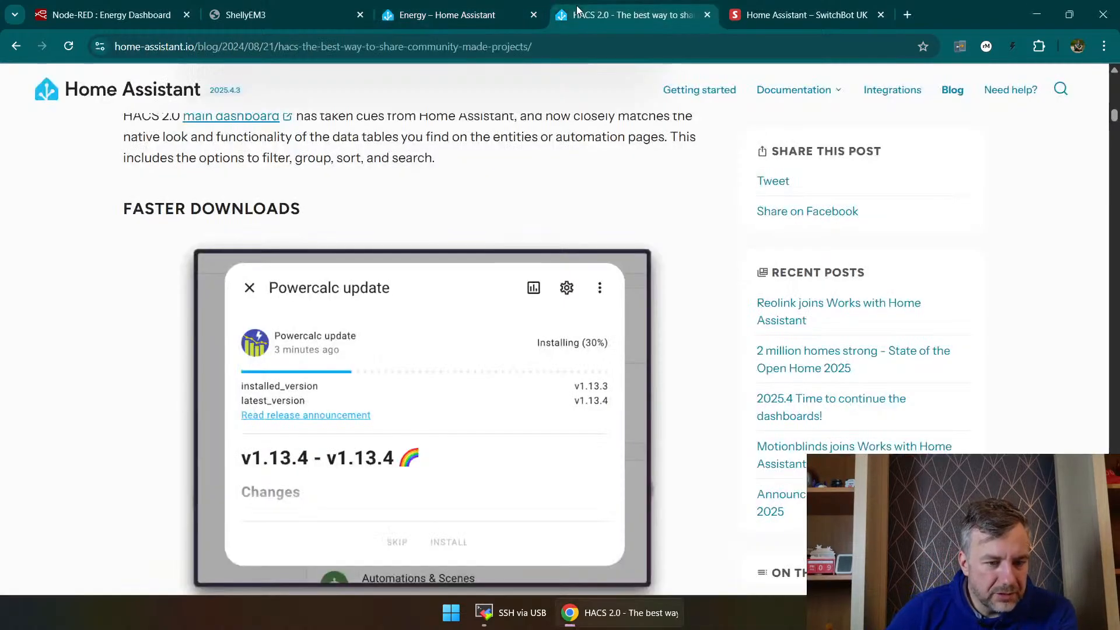
click(692, 16)
click(785, 14)
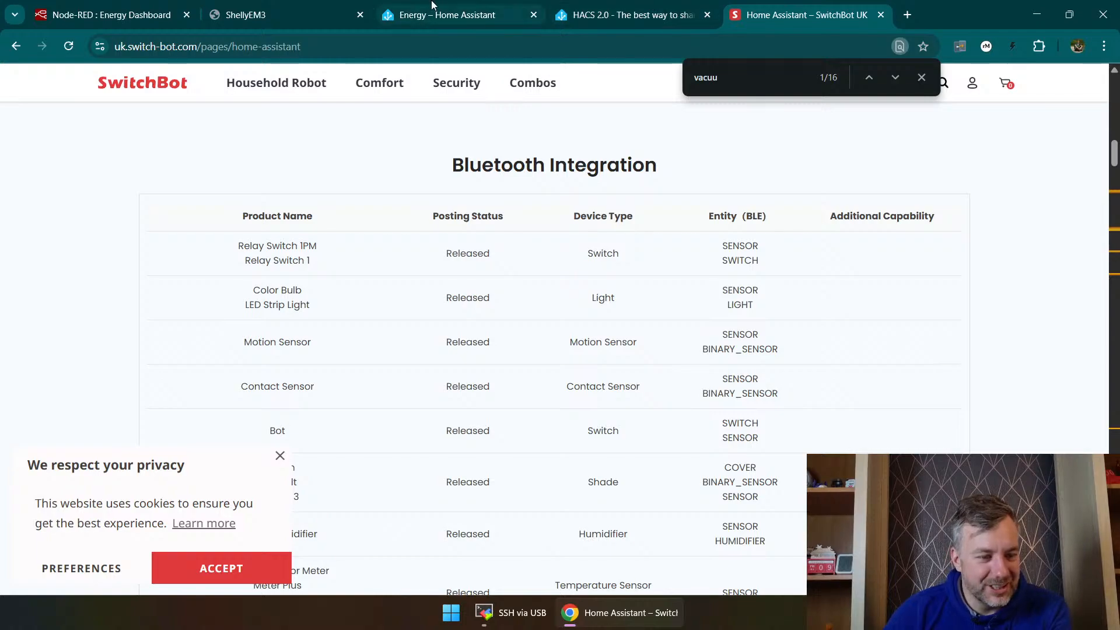
click(443, 15)
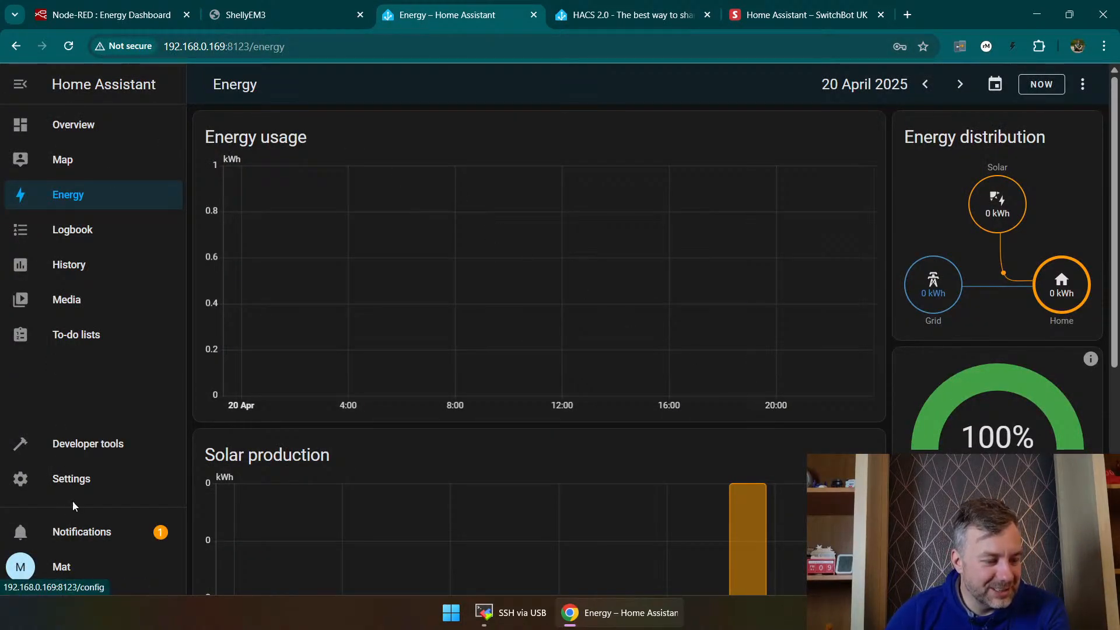
Step: Go back to the integrations settings, search the available brands for "new" and "neew", and clear the search
click(71, 479)
click(526, 204)
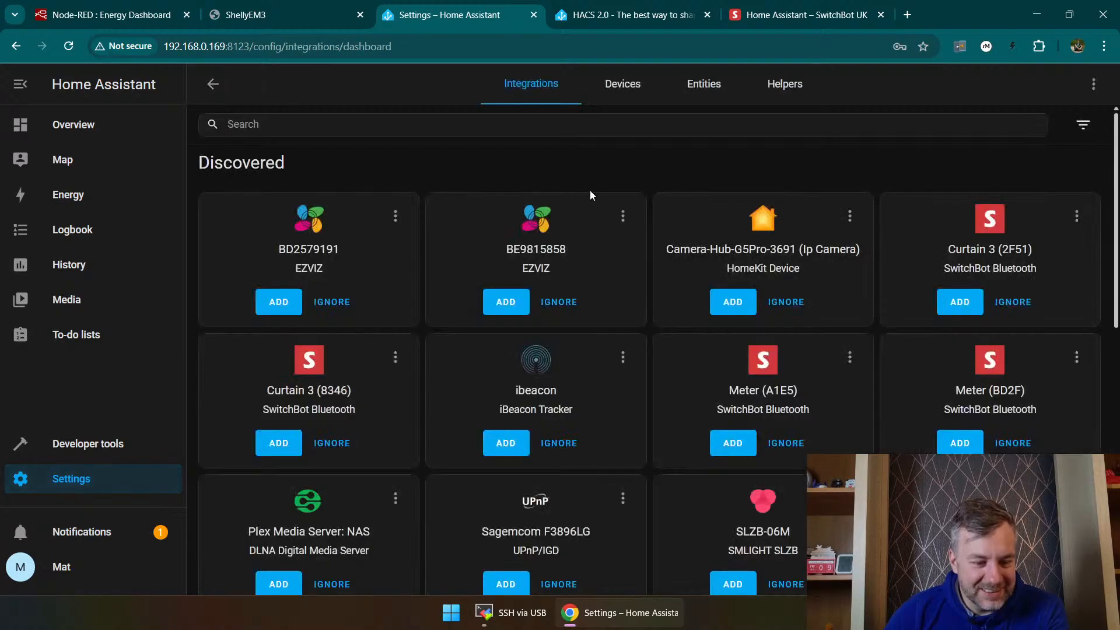
click(1042, 567)
click(526, 168)
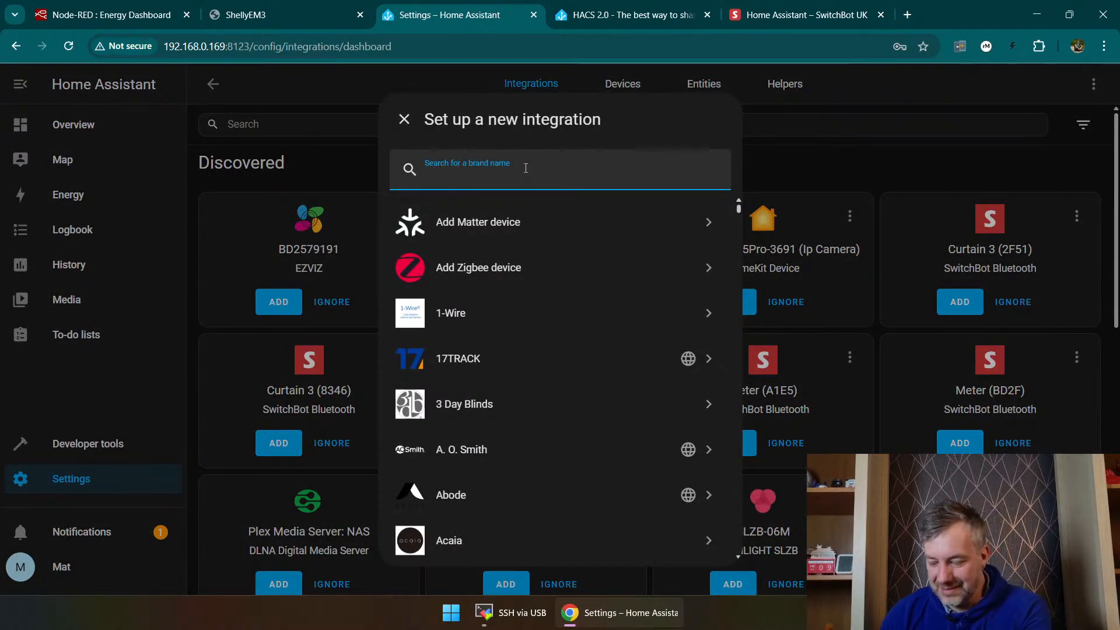
text(new)
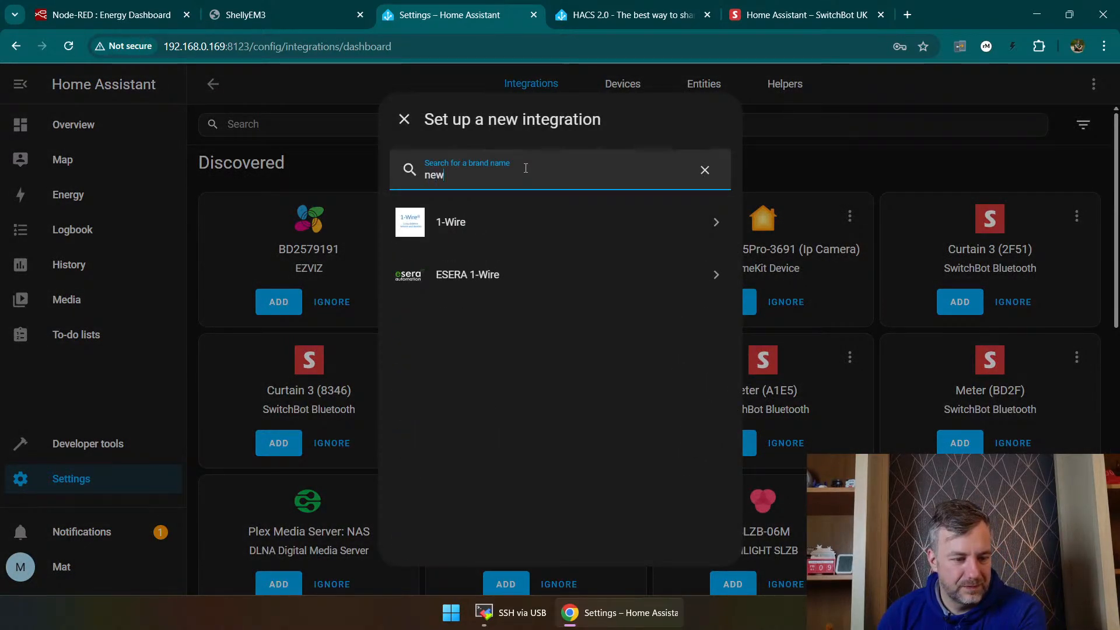
key(BackSpace)
text(ee)
key(BackSpace)
text(w)
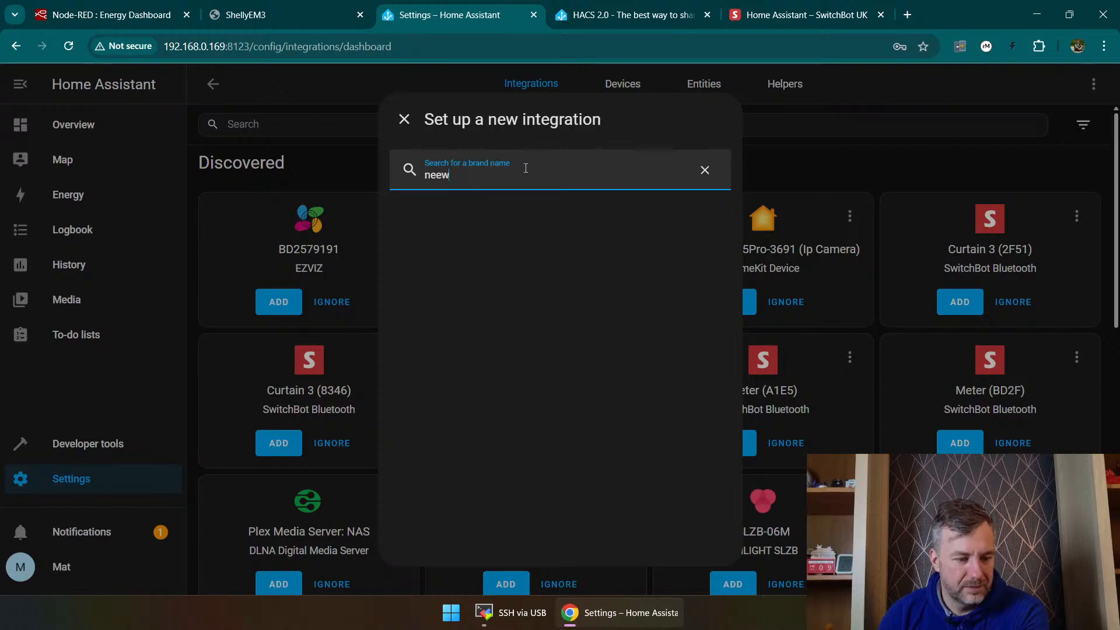
key(BackSpace)
key(BackSpace)
key(BackSpace)
key(BackSpace)
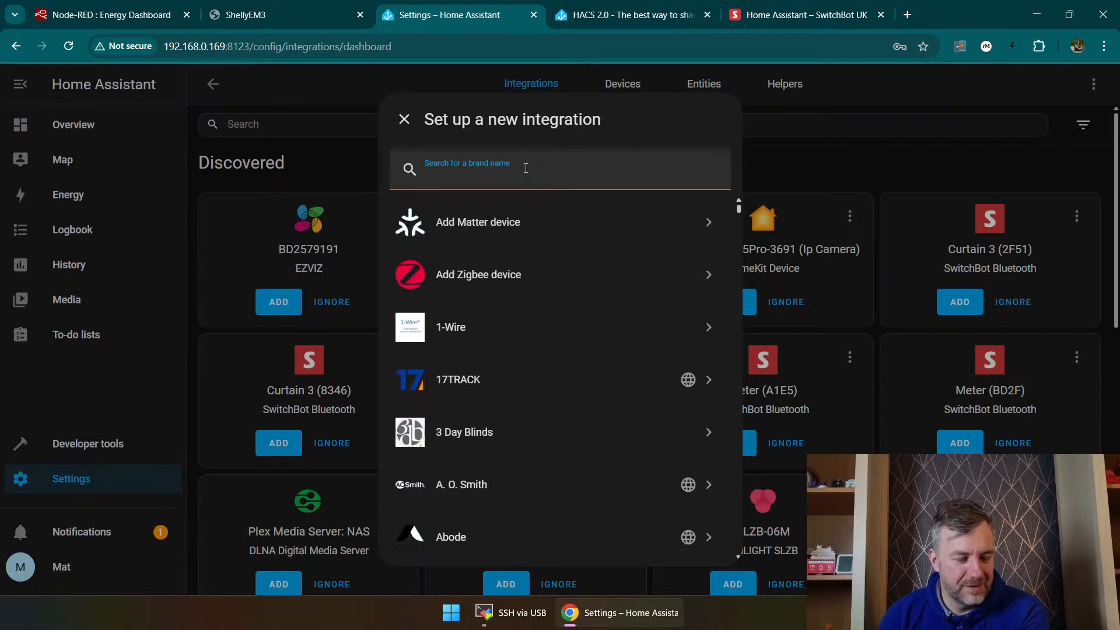
Step: Try to add the Bluetooth integration by searching for "blu", and dismiss its dialog
text(blu)
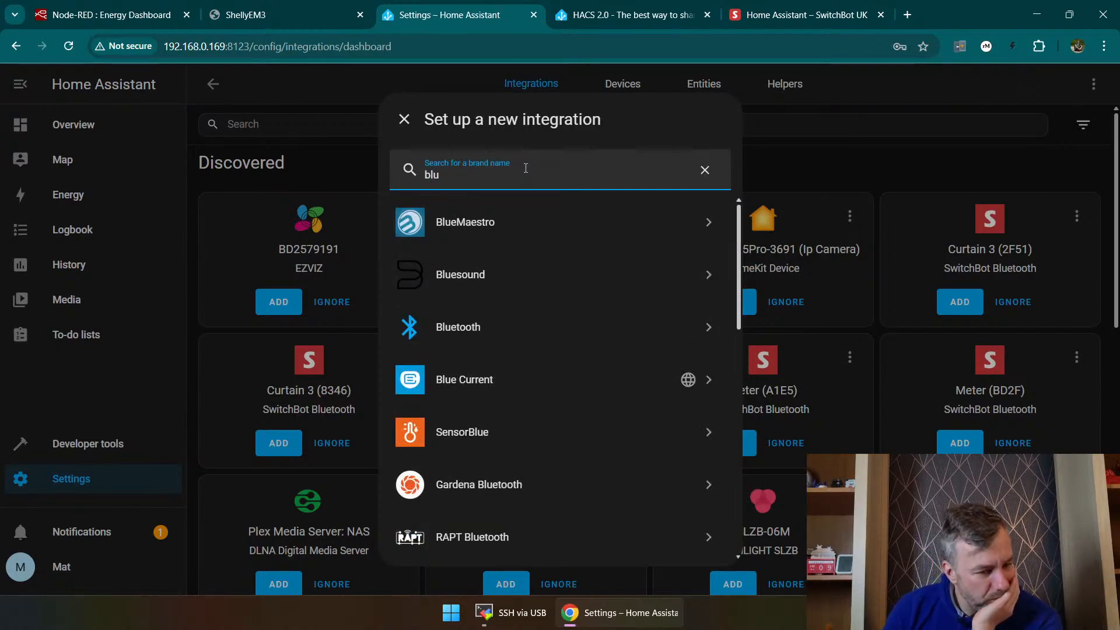
click(461, 326)
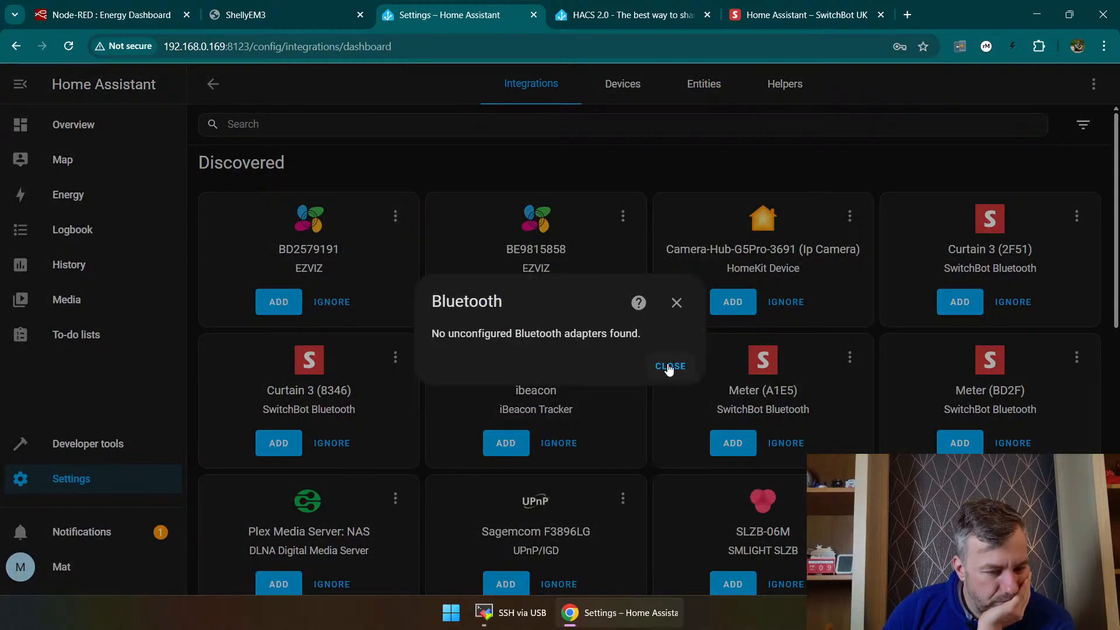
click(677, 303)
Step: From the devices list, start adding a new integration and browse the alphabetical list of available brands
click(623, 84)
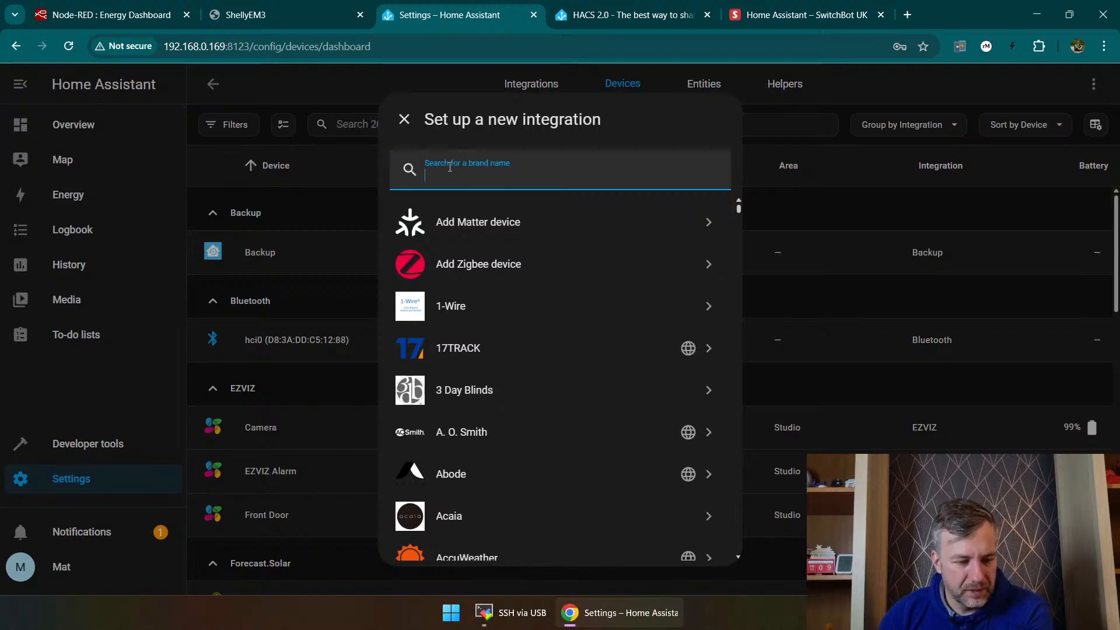
scroll(490, 316, down, 4)
scroll(556, 325, down, 9)
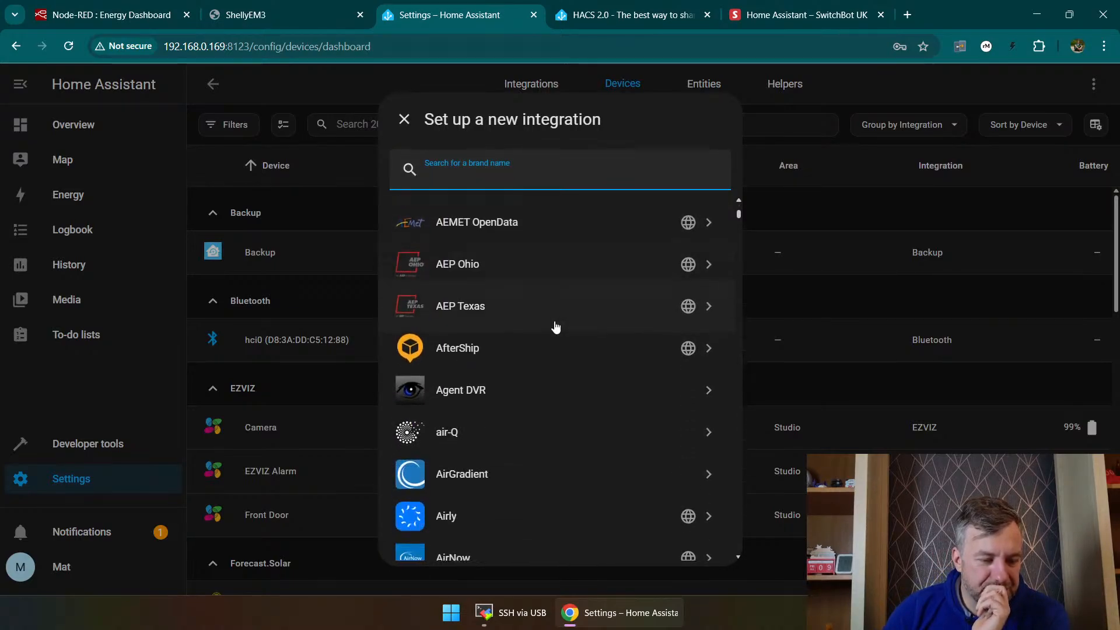
scroll(539, 344, down, 5)
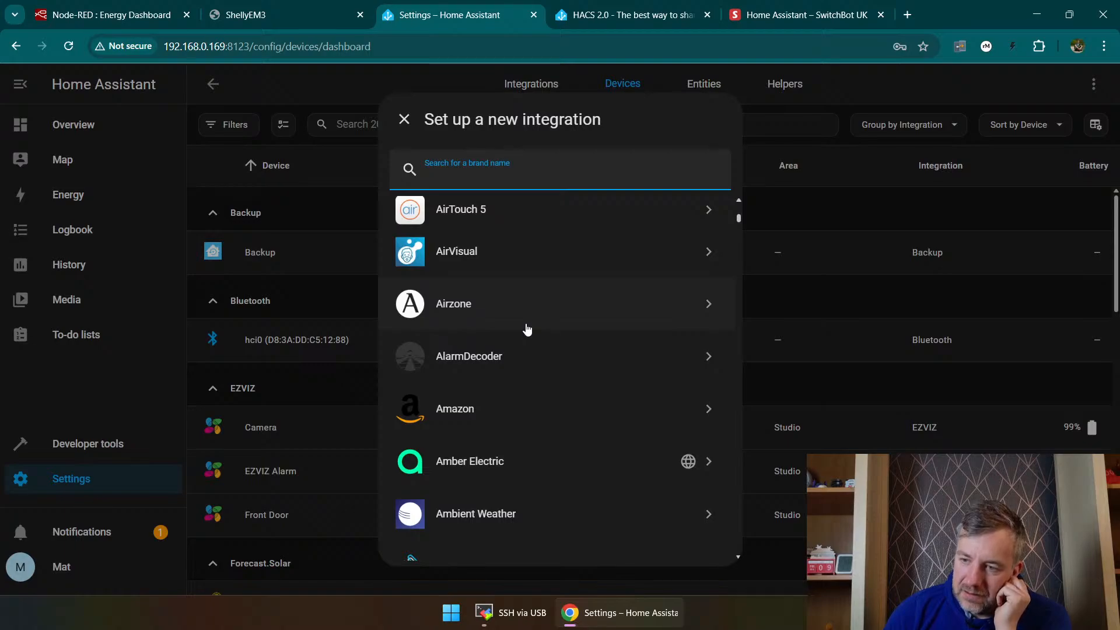
scroll(525, 320, down, 7)
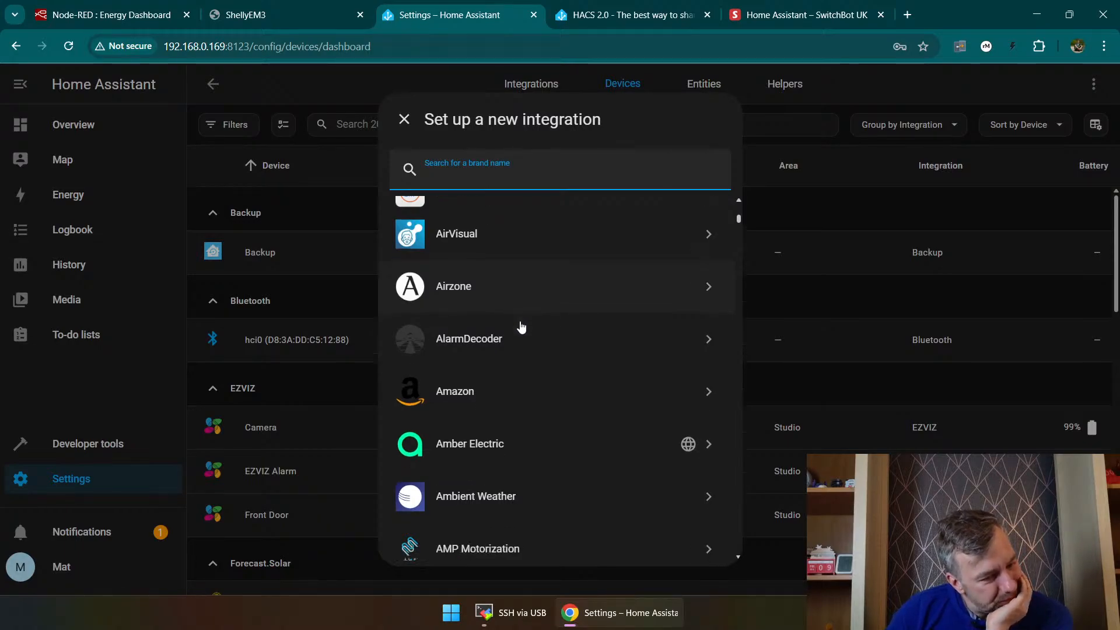
scroll(524, 330, down, 5)
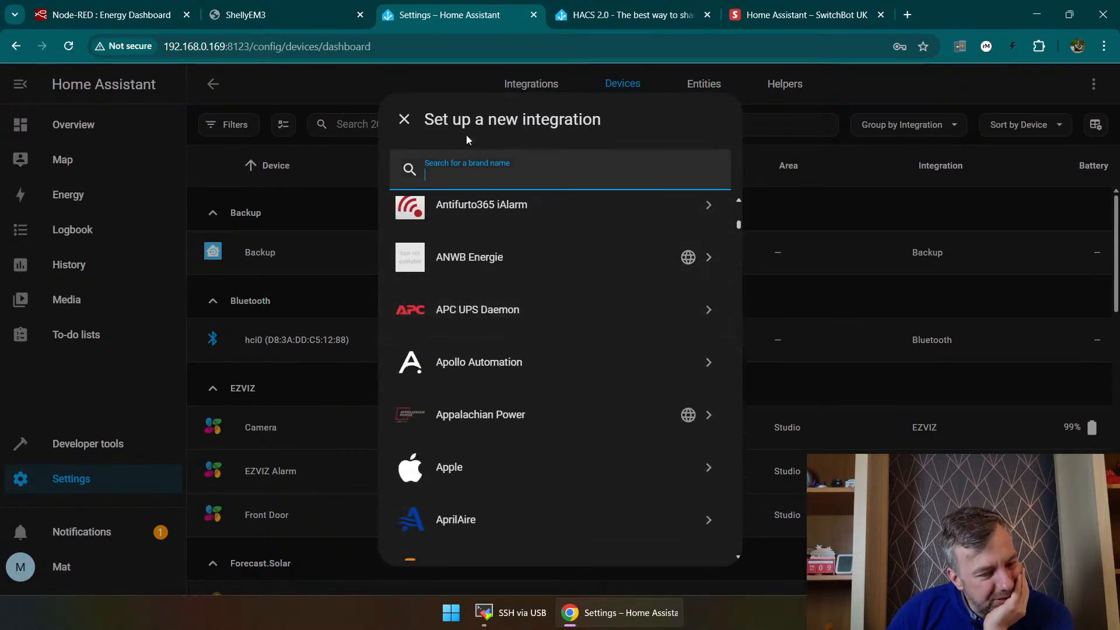
Step: Search the available brands for "blue", look through the matches, and close the integration setup without adding anything
text(blue)
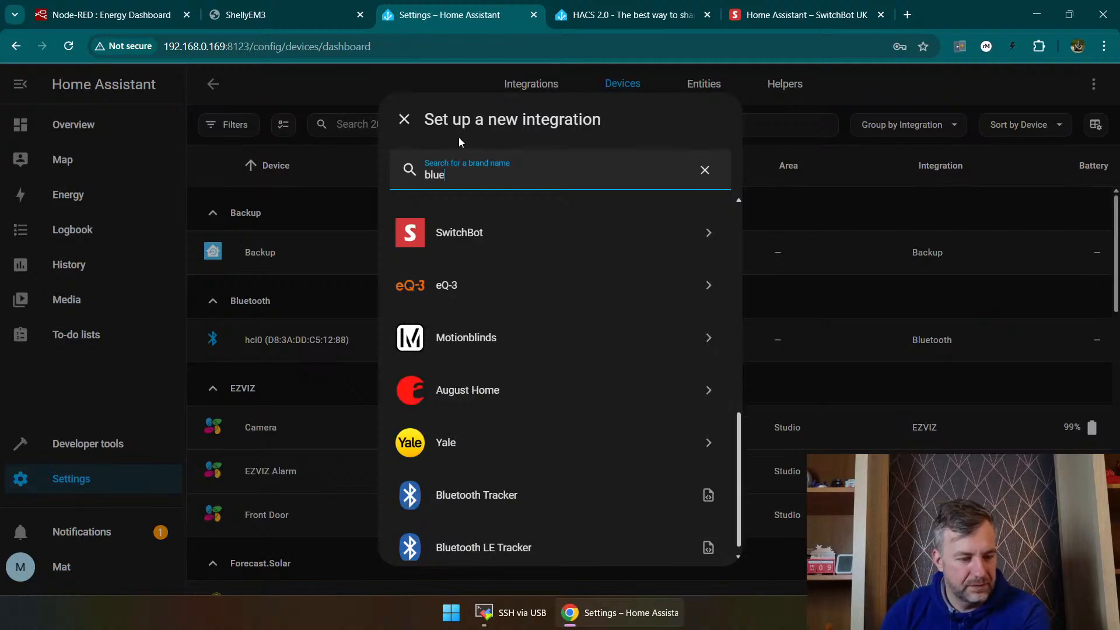
scroll(505, 367, down, 1)
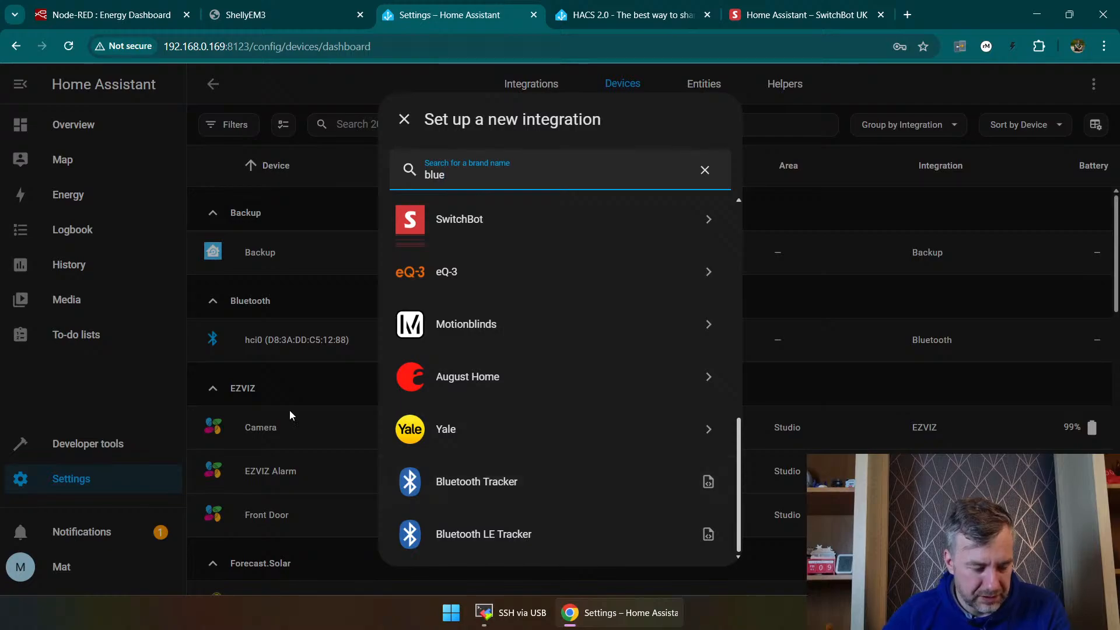
click(834, 292)
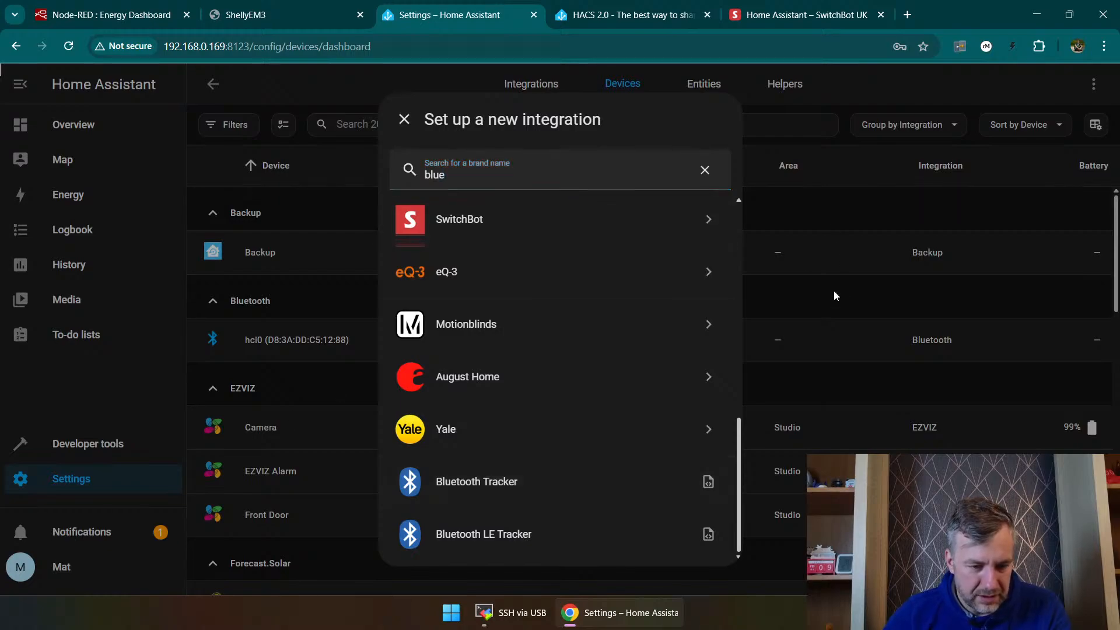
click(705, 170)
click(404, 127)
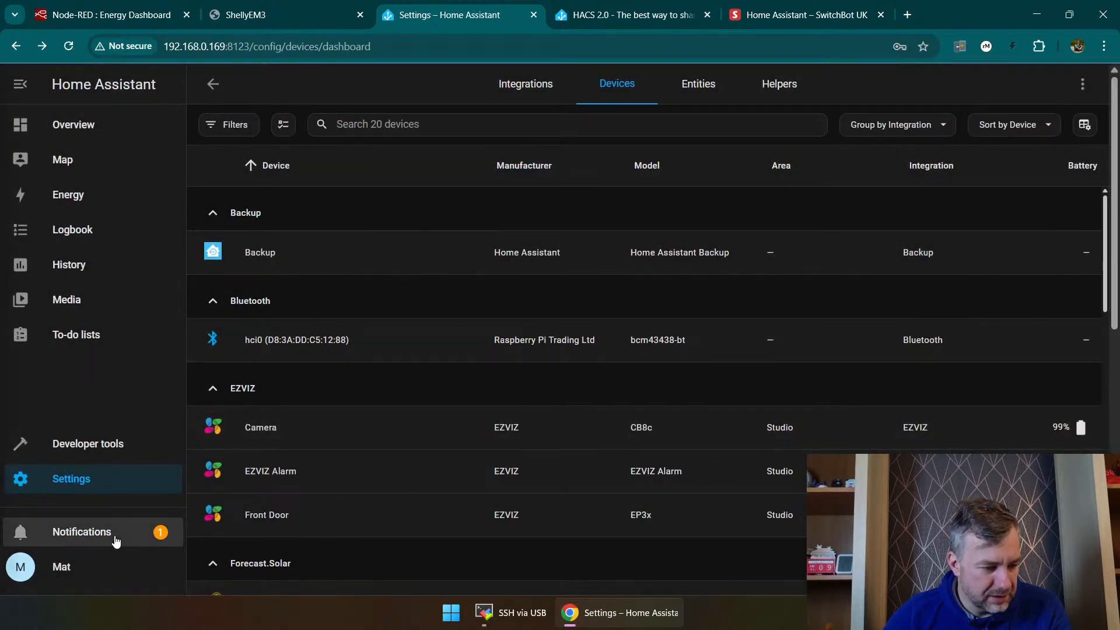
Step: Follow the new devices notification to the integrations page and review the discovered and configured integrations
click(115, 534)
click(281, 170)
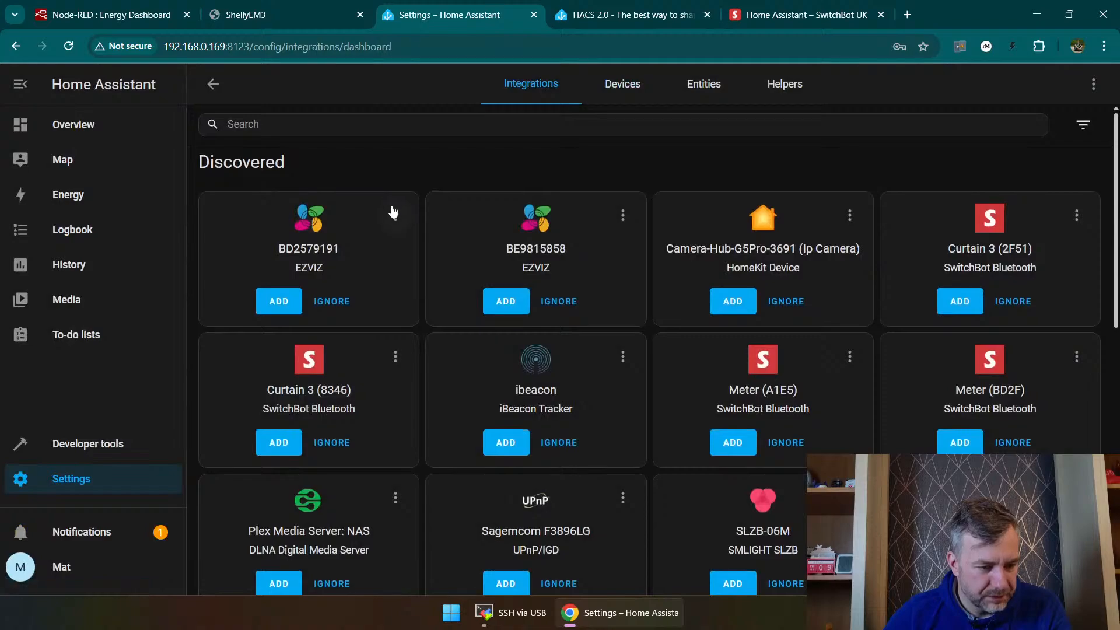
scroll(355, 200, down, 1)
scroll(536, 261, up, 1)
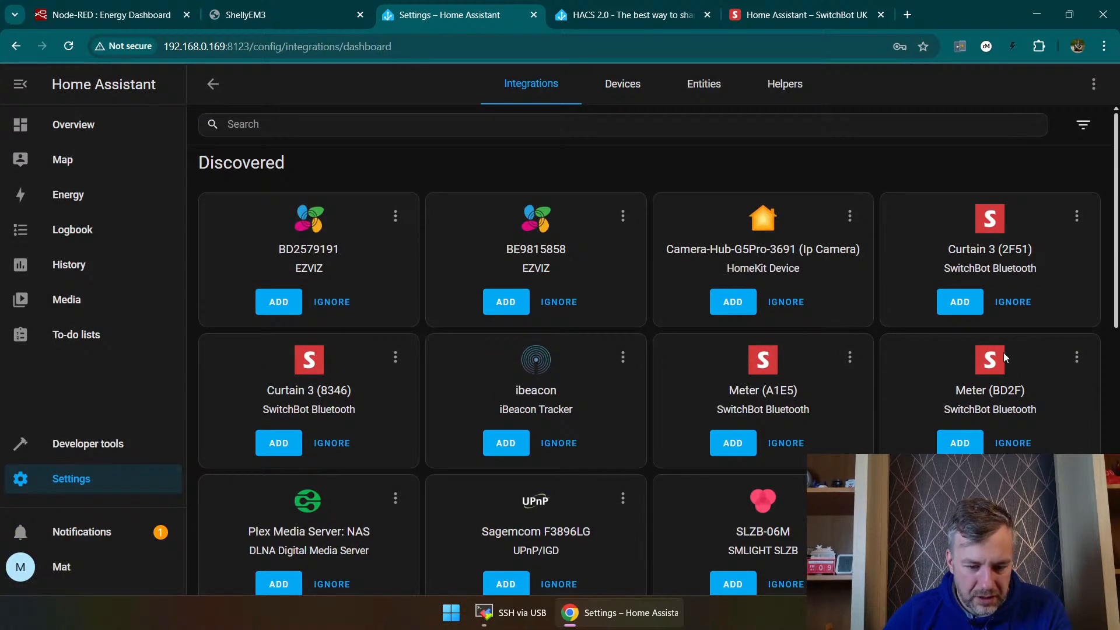
scroll(1002, 367, down, 2)
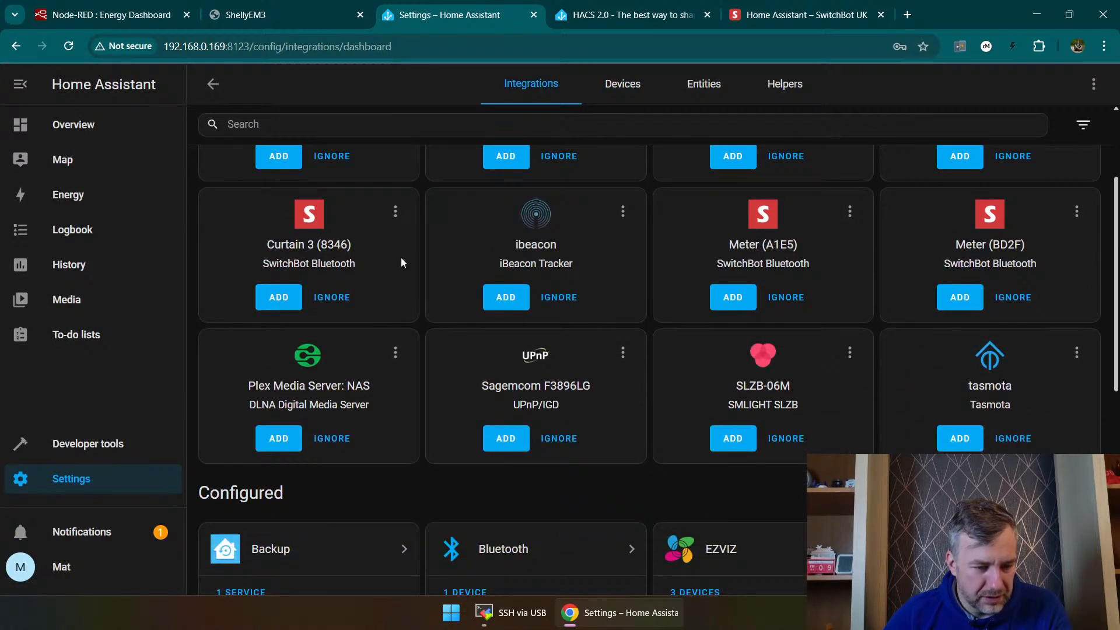
scroll(657, 245, down, 2)
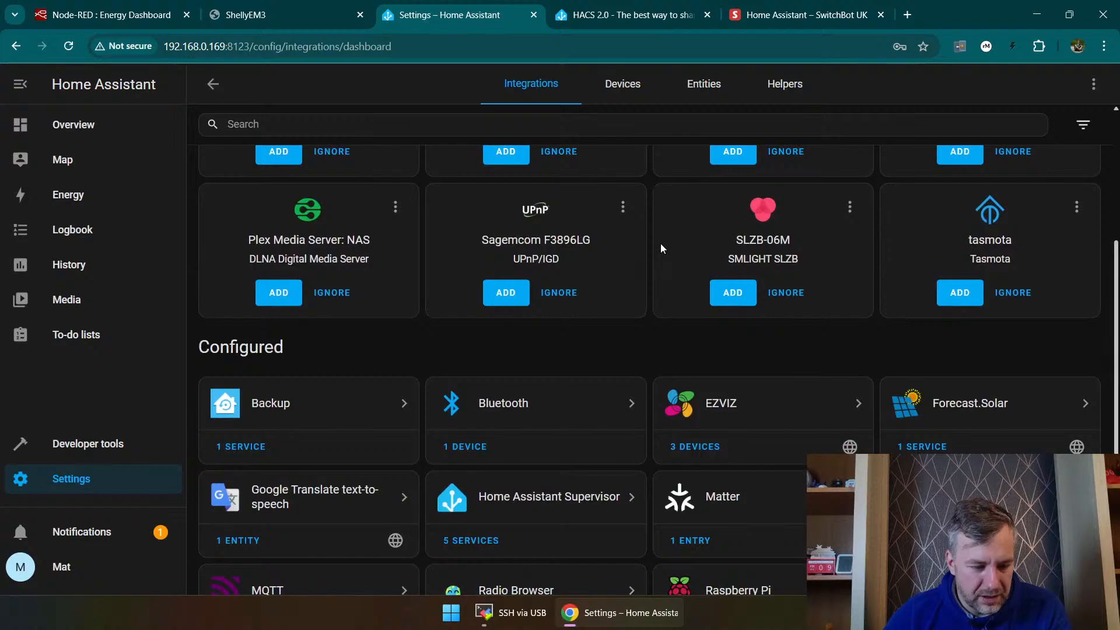
scroll(660, 243, up, 4)
Step: Search the brands available for a new integration for "new" and "DMX", and close the setup without adding one
click(1042, 566)
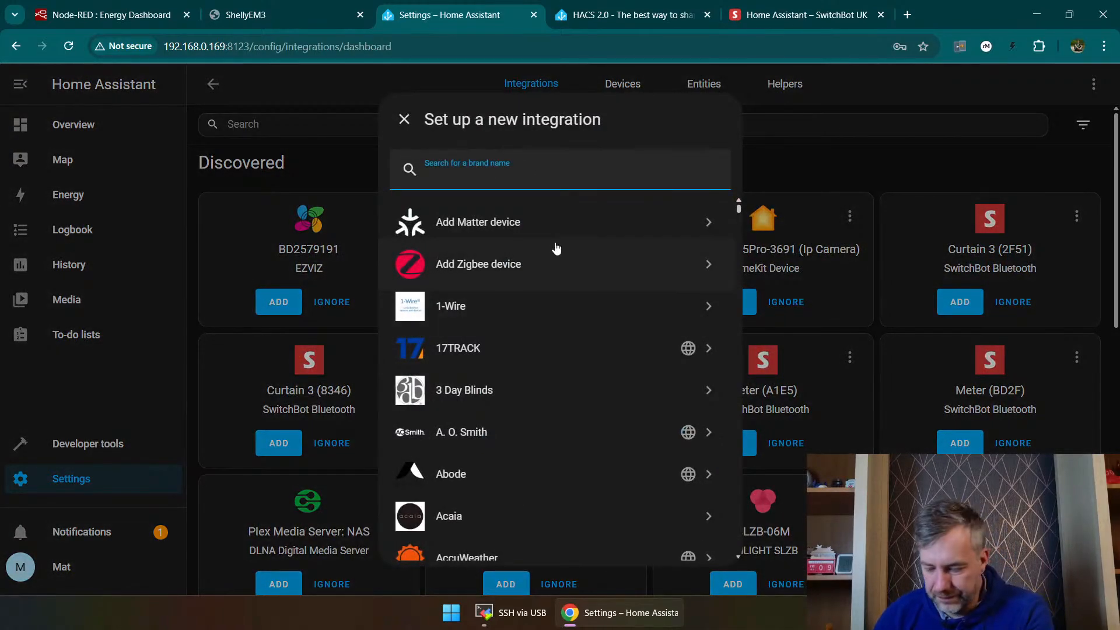
text(new)
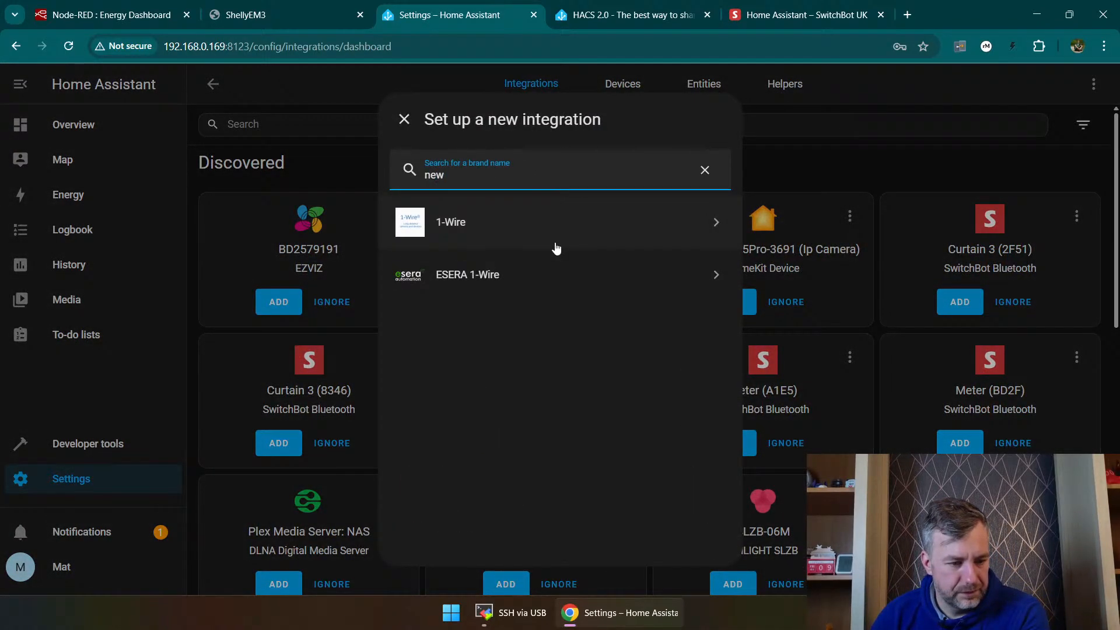
key(BackSpace)
text(ew)
key(BackSpace)
key(BackSpace)
key(BackSpace)
key(BackSpace)
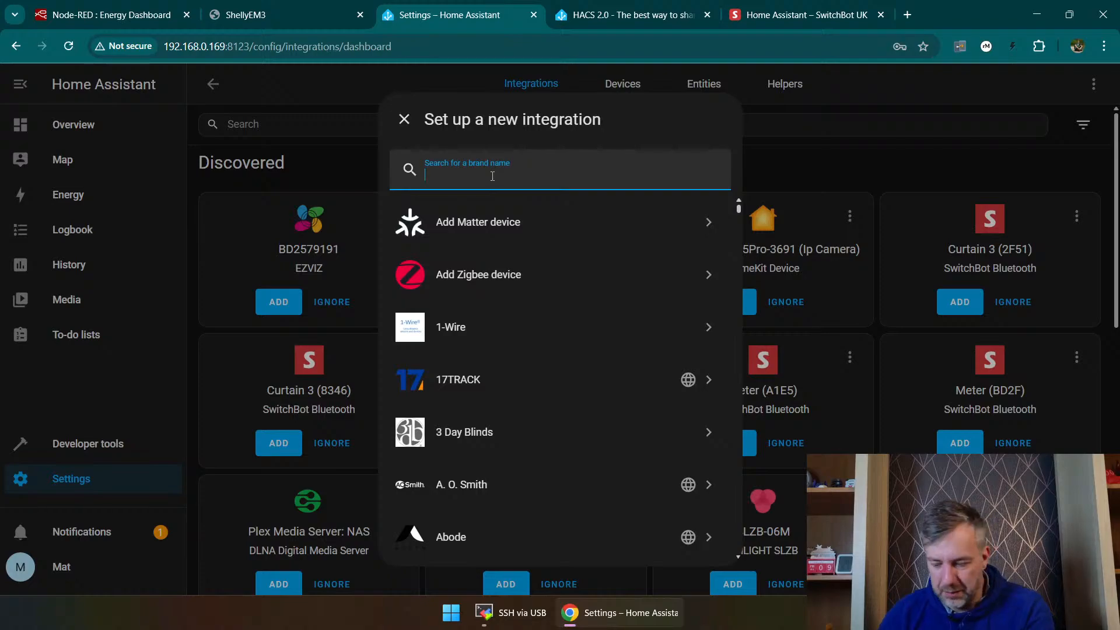
text(D)
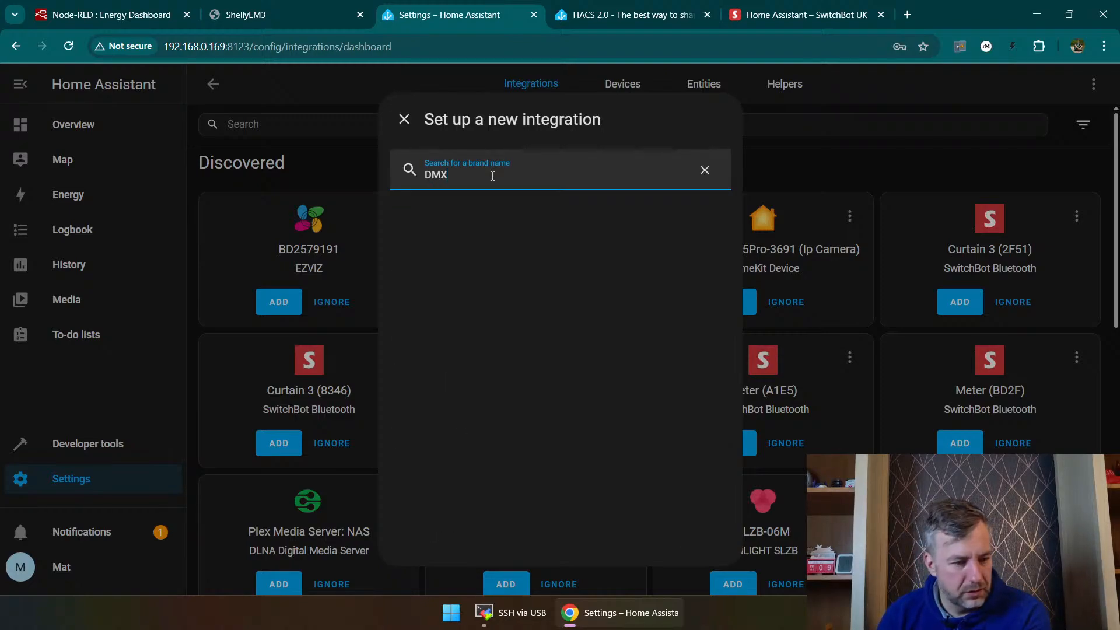
key(BackSpace)
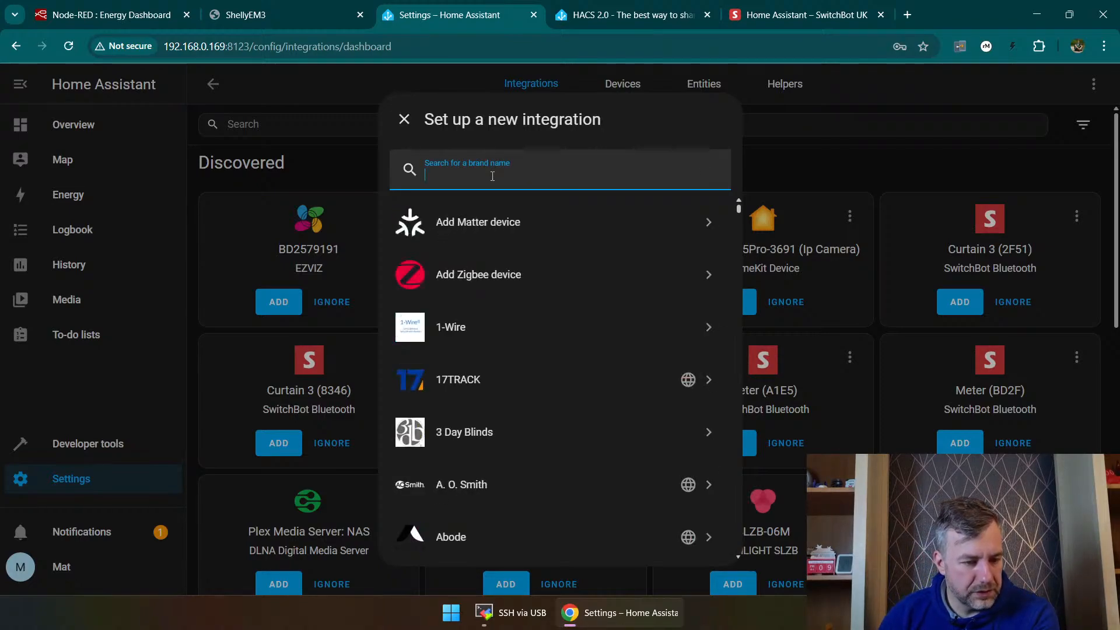
click(395, 120)
Step: Look through the list of registered devices grouped by integration
click(623, 83)
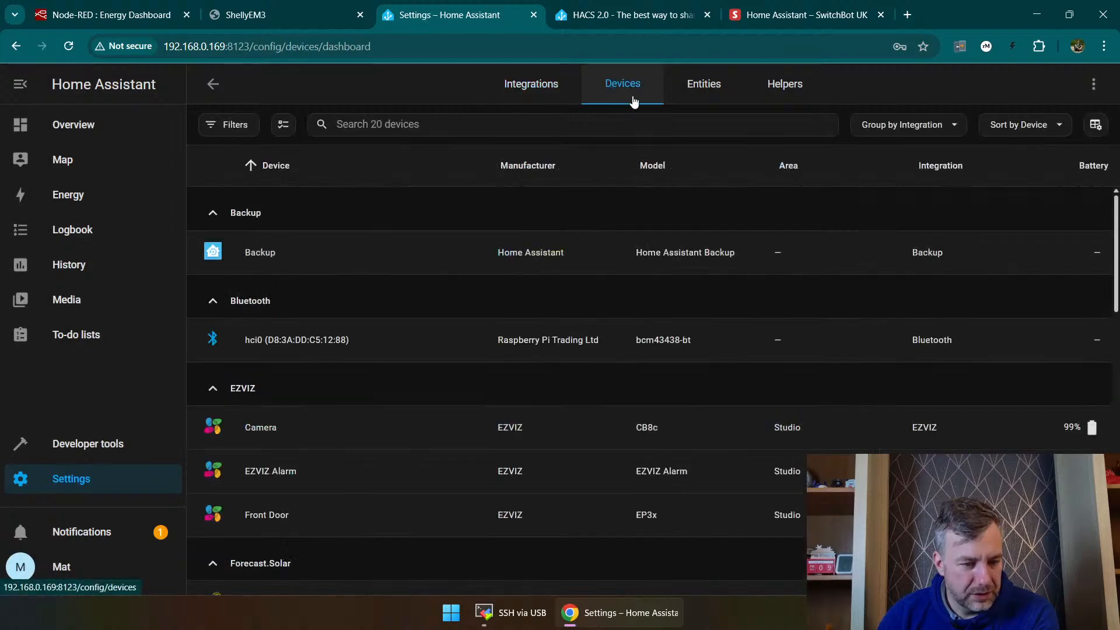
scroll(525, 238, down, 10)
scroll(527, 313, down, 4)
scroll(467, 265, up, 20)
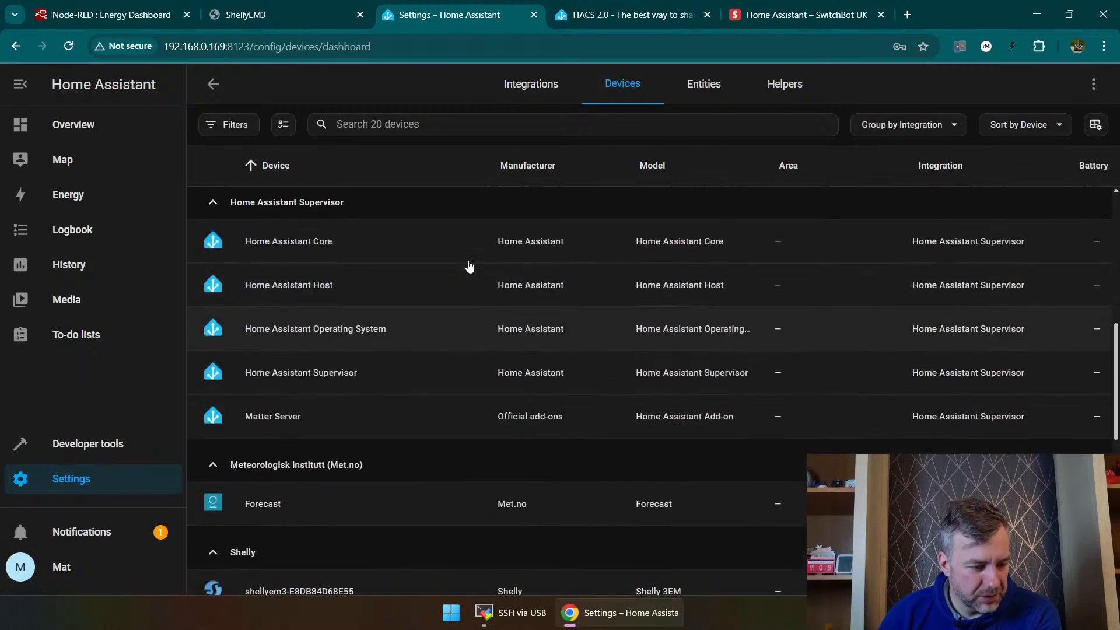
Step: Check the new devices notification again and examine which discovered devices are still waiting to be added
click(93, 532)
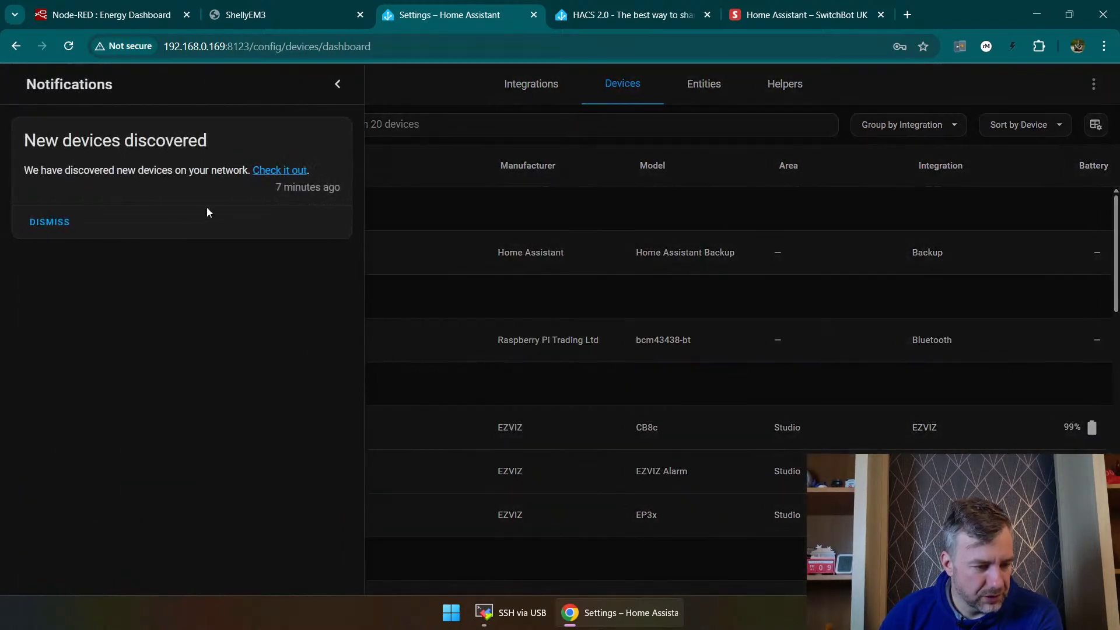
click(280, 170)
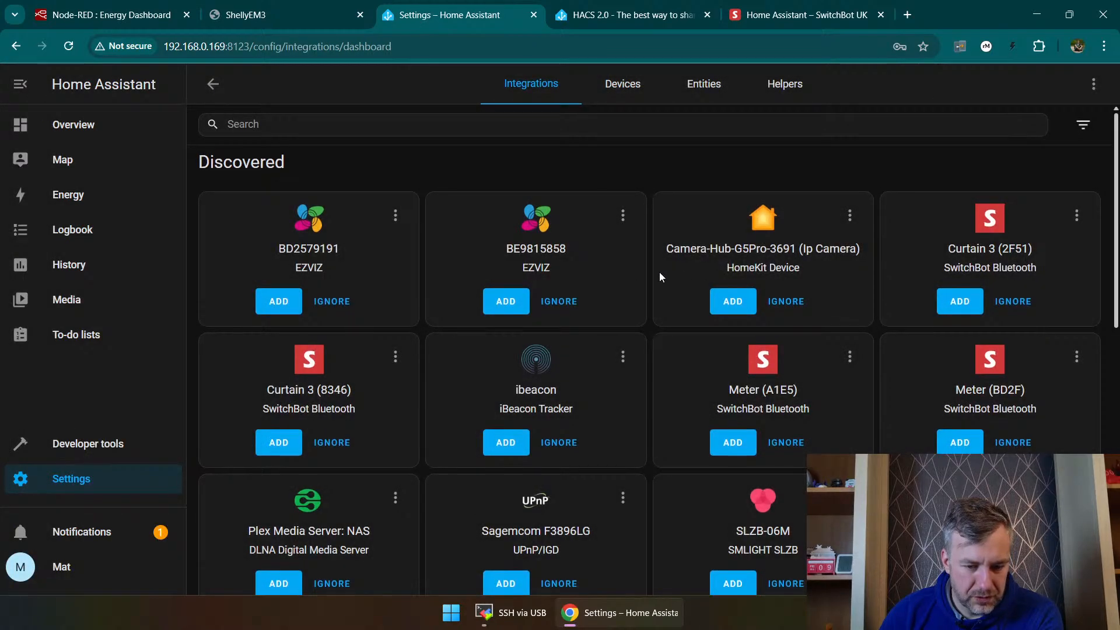
scroll(659, 272, down, 3)
scroll(653, 257, up, 3)
scroll(570, 325, down, 3)
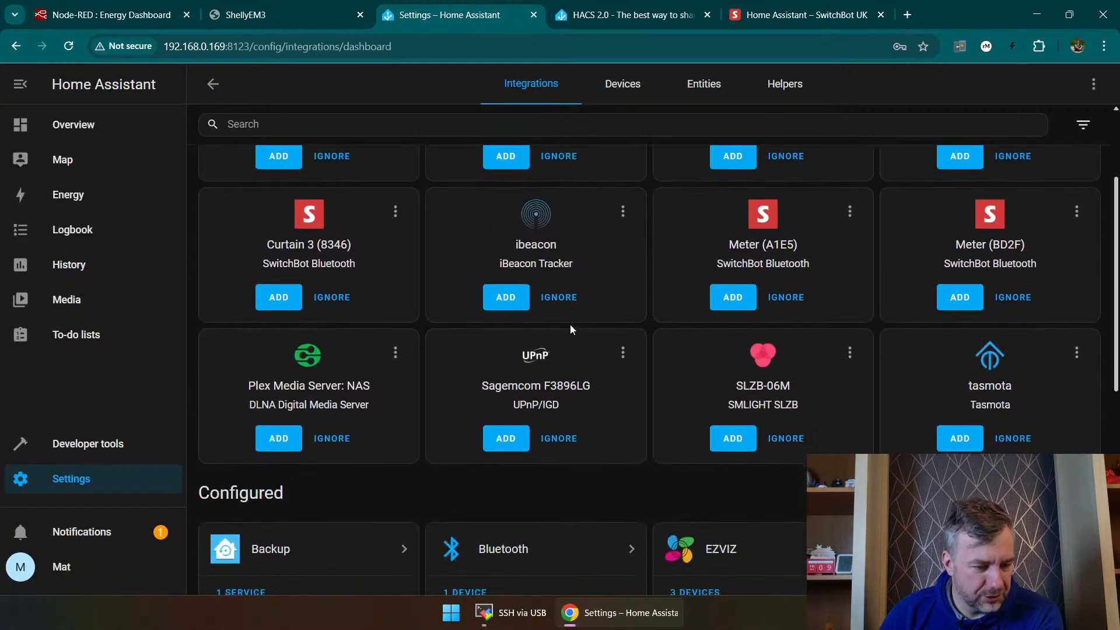
scroll(635, 343, down, 3)
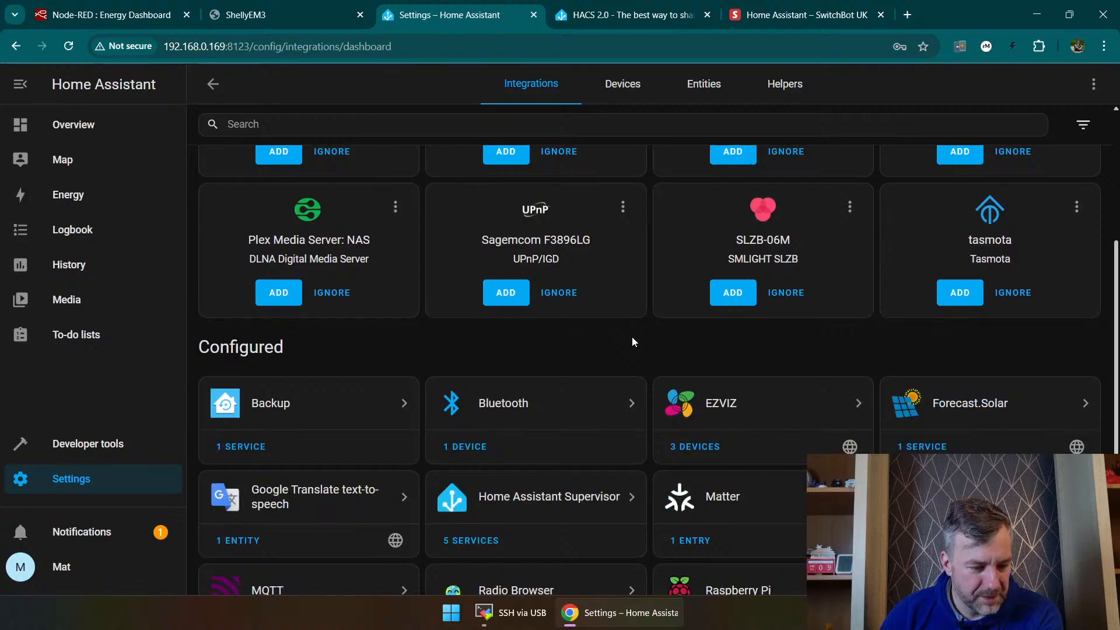
scroll(621, 345, down, 1)
scroll(623, 332, up, 3)
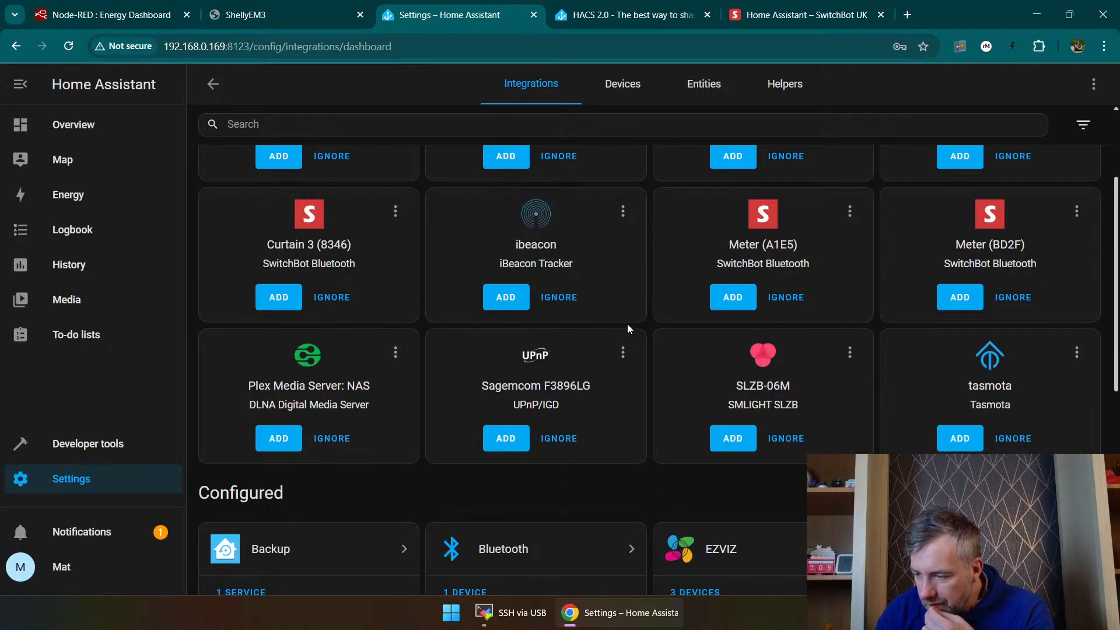
scroll(409, 268, up, 3)
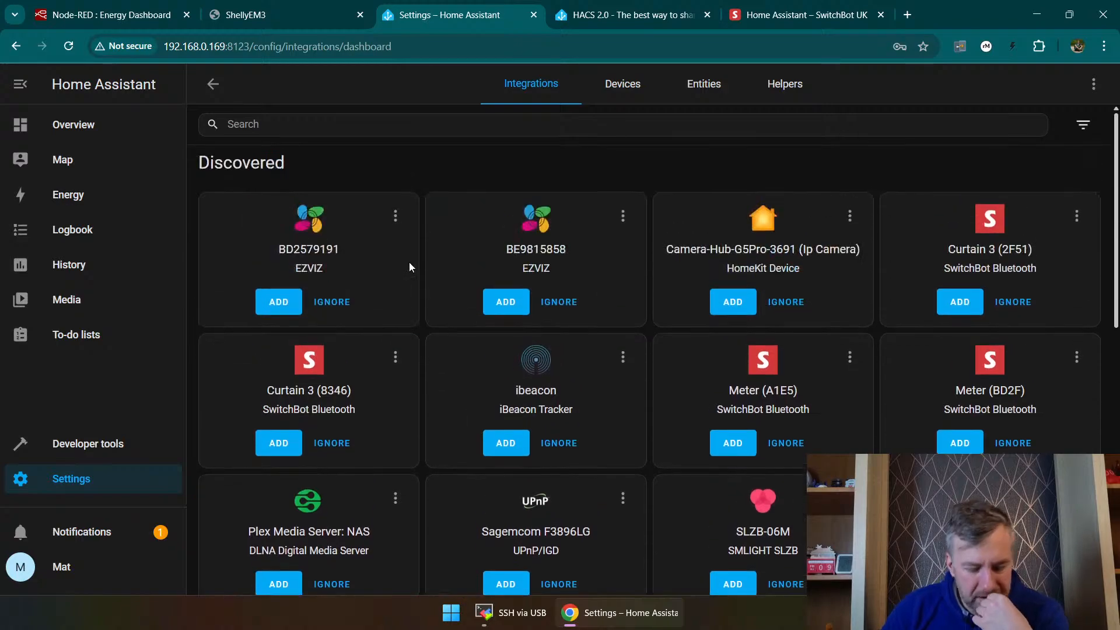
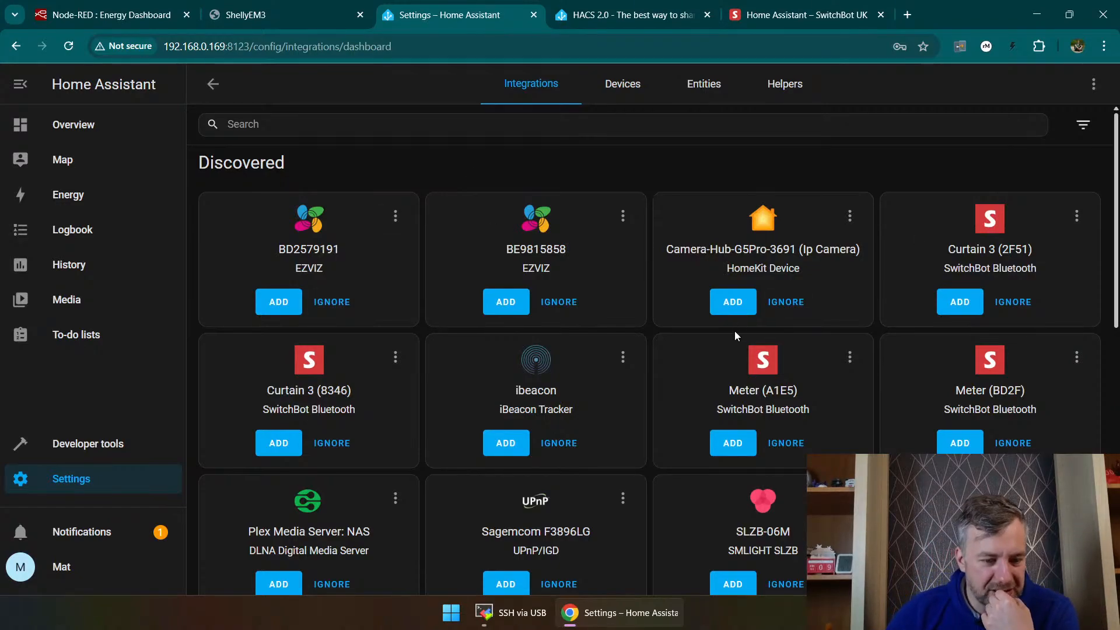
Step: Check the Bluetooth integration's entries and look over the remaining configured and discovered integrations
scroll(659, 368, down, 5)
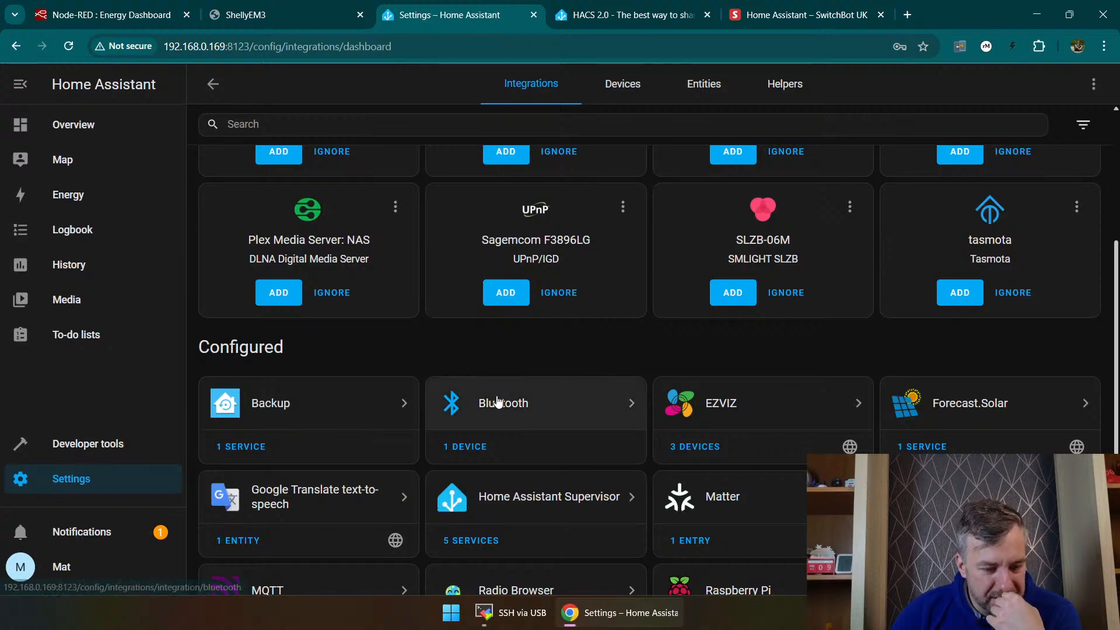
click(503, 402)
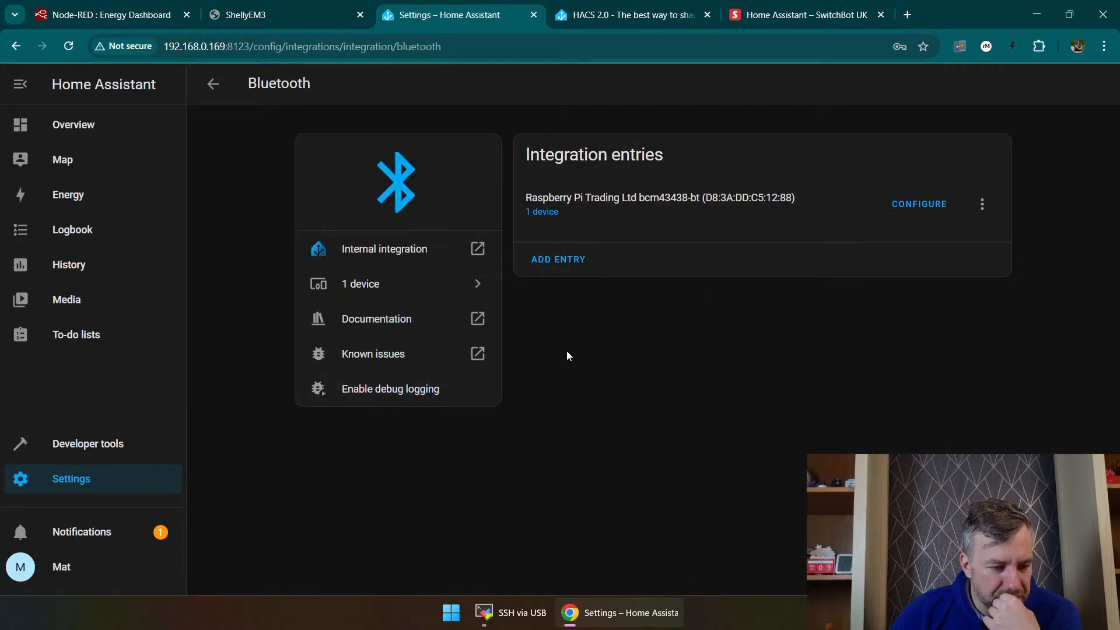
click(220, 84)
scroll(527, 352, down, 2)
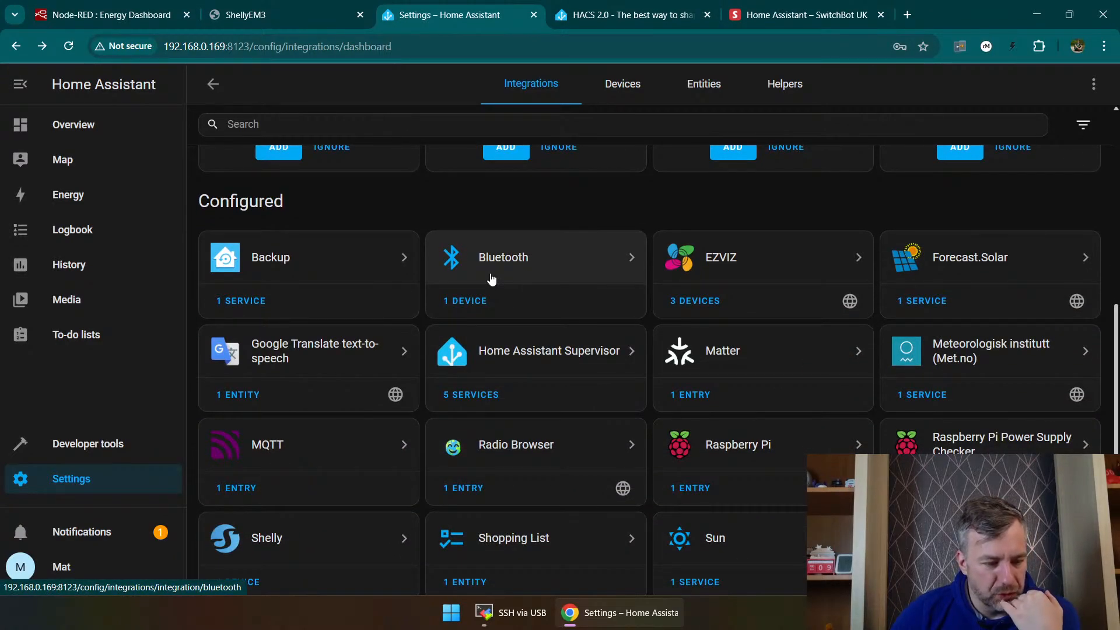
scroll(492, 280, down, 1)
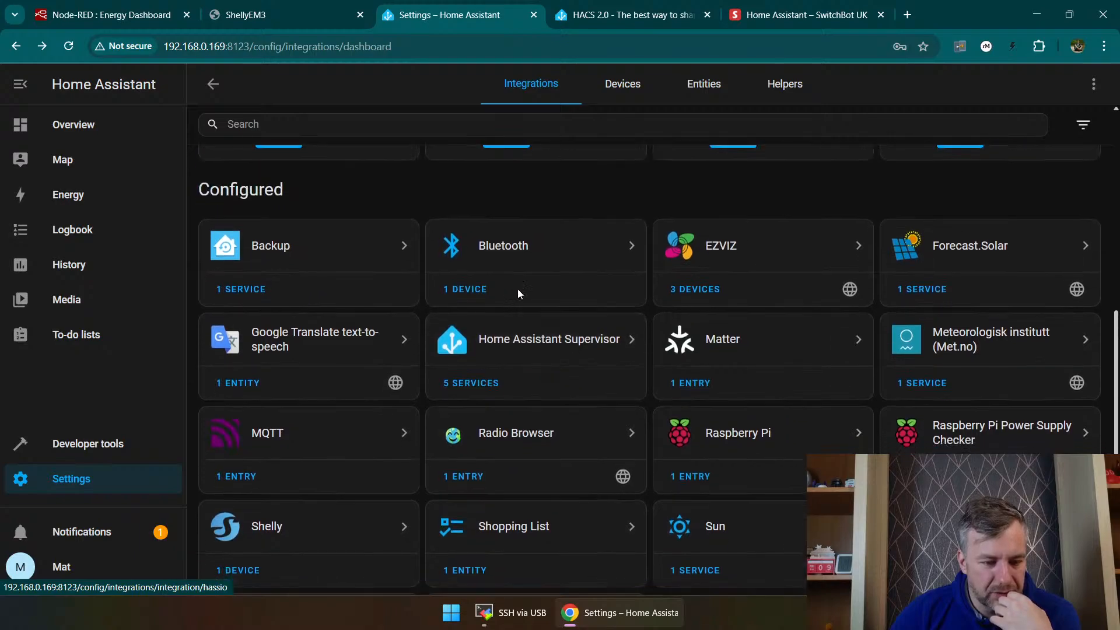
scroll(531, 262, down, 2)
scroll(545, 251, up, 2)
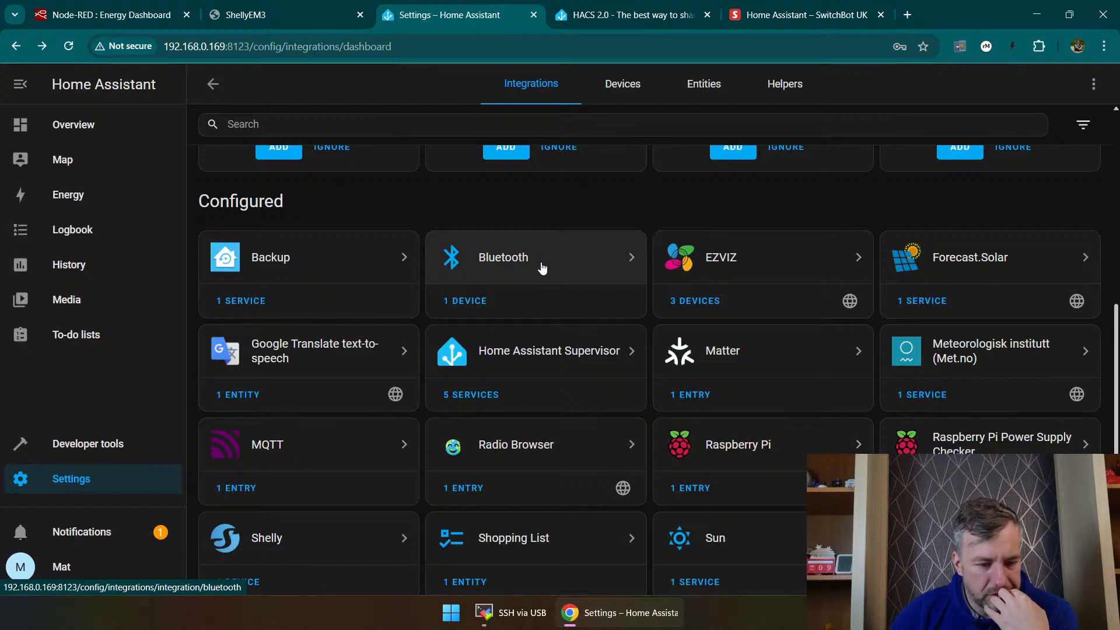
scroll(542, 266, down, 1)
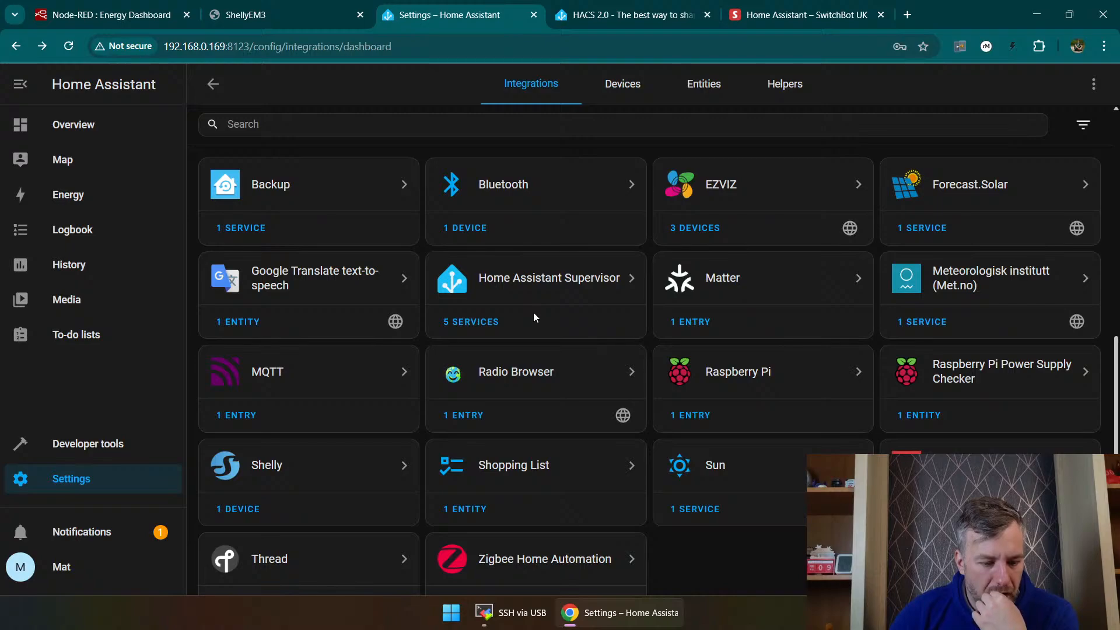
scroll(536, 318, down, 1)
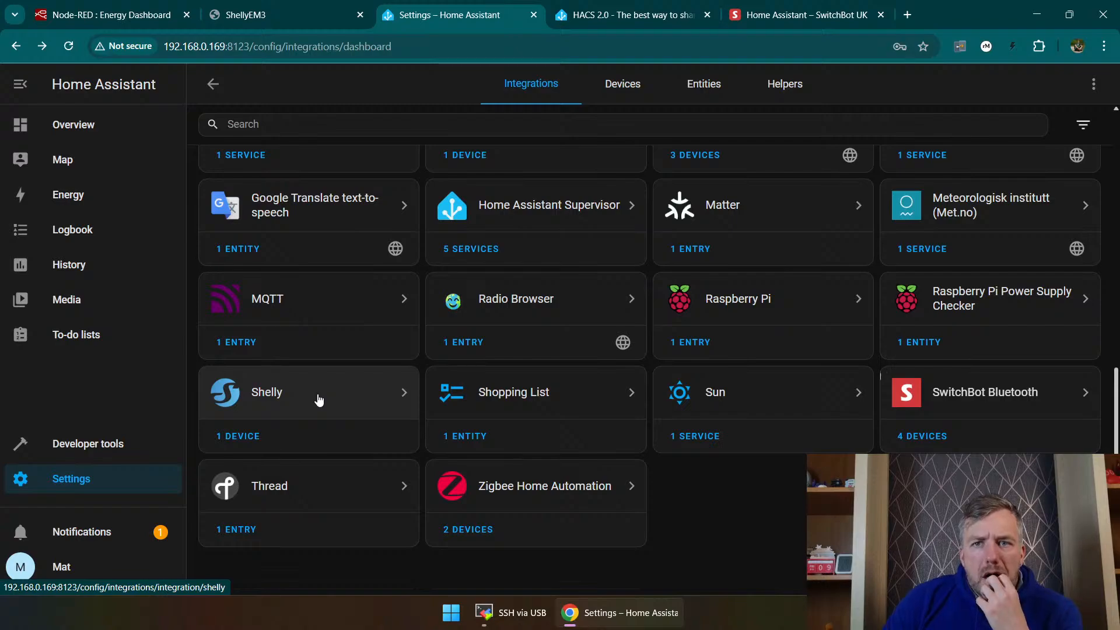
scroll(315, 432, up, 15)
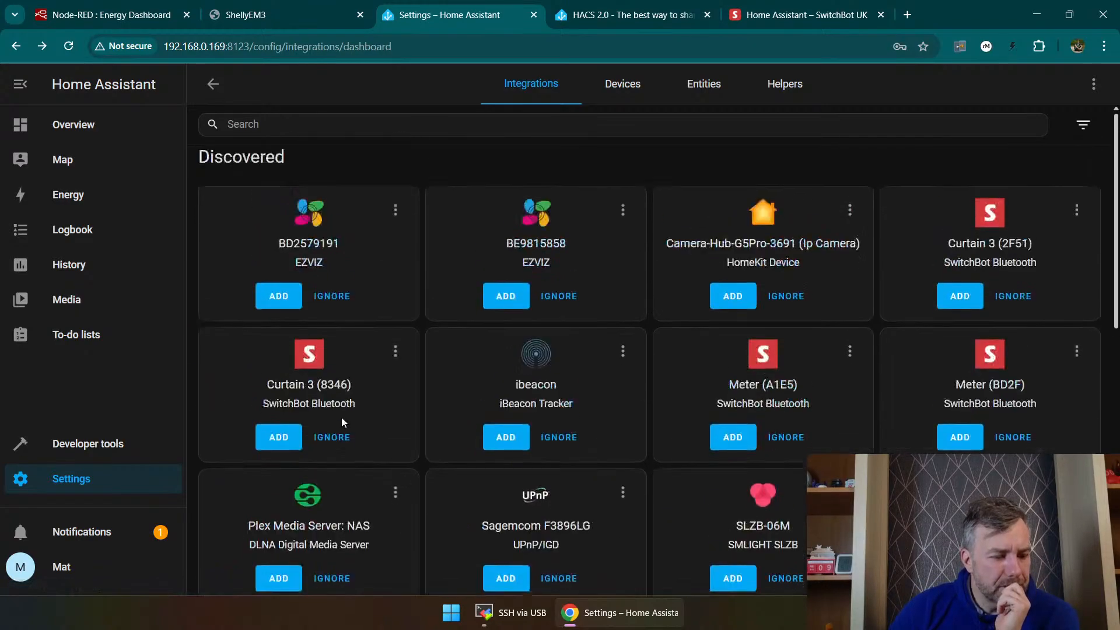
Step: Find the installation instructions in the HACS 2.0 blog post and follow the link for adding the HACS add-on repository
scroll(418, 233, down, 12)
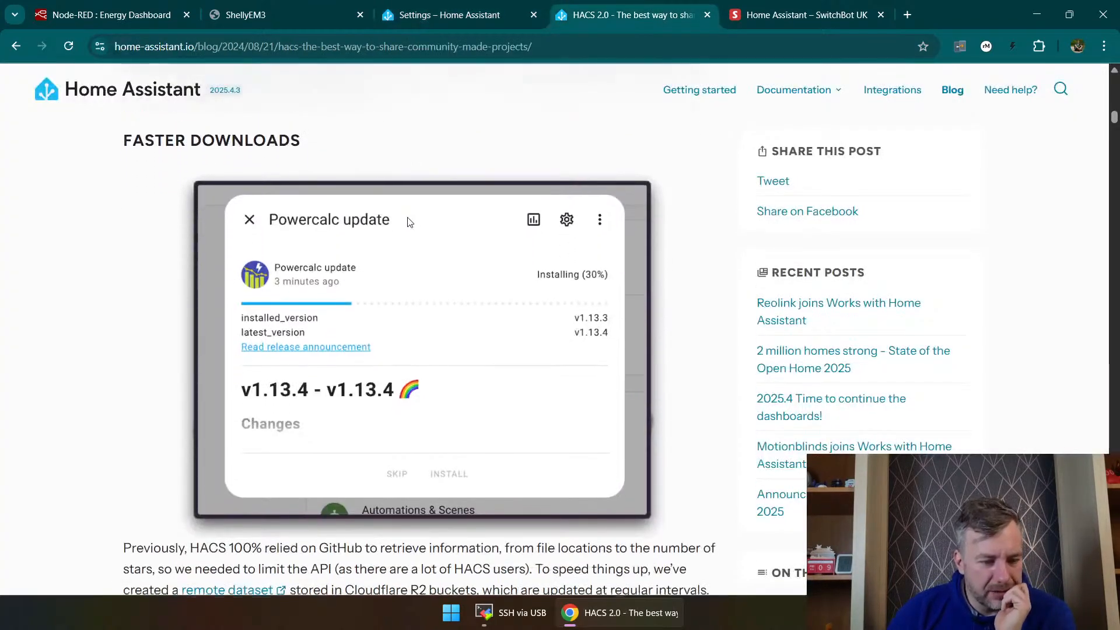
scroll(452, 325, down, 6)
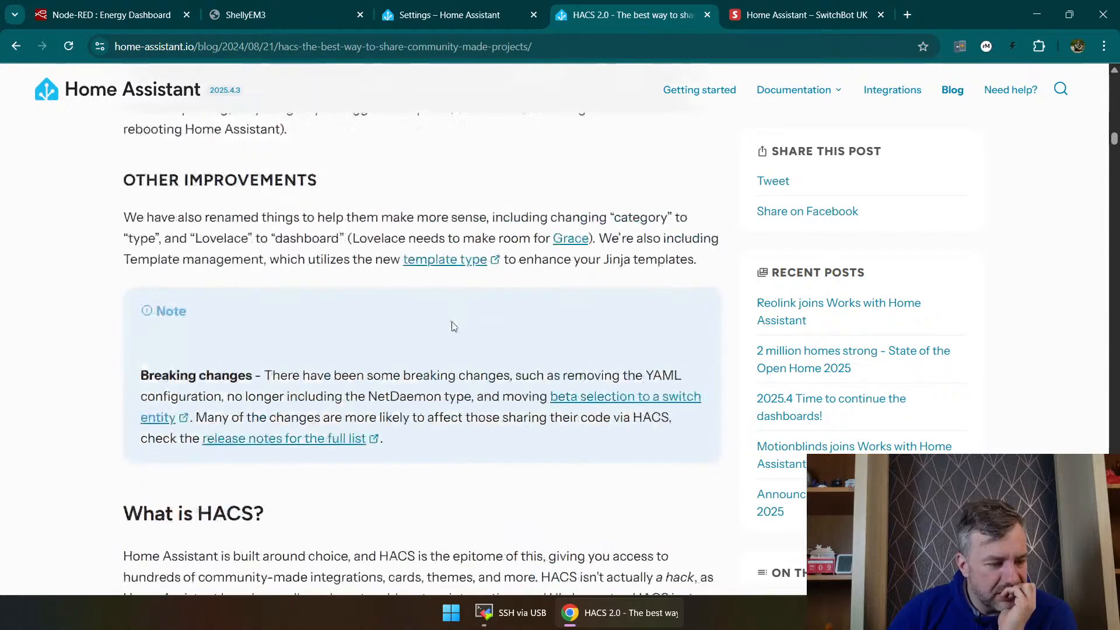
scroll(453, 325, down, 6)
scroll(428, 377, down, 20)
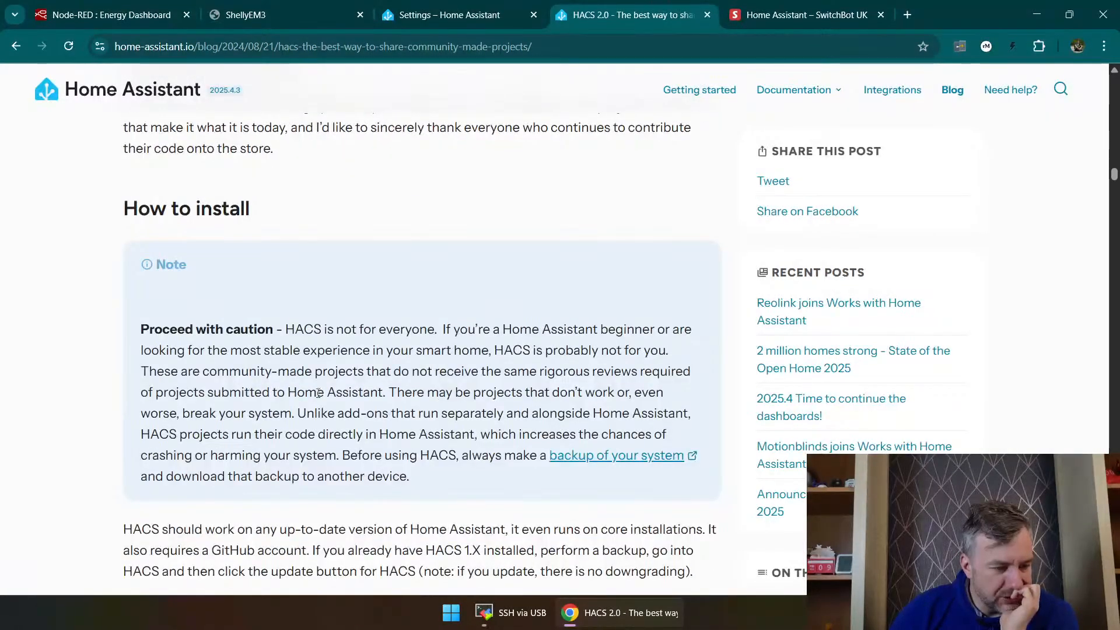
scroll(426, 373, down, 3)
scroll(412, 345, down, 3)
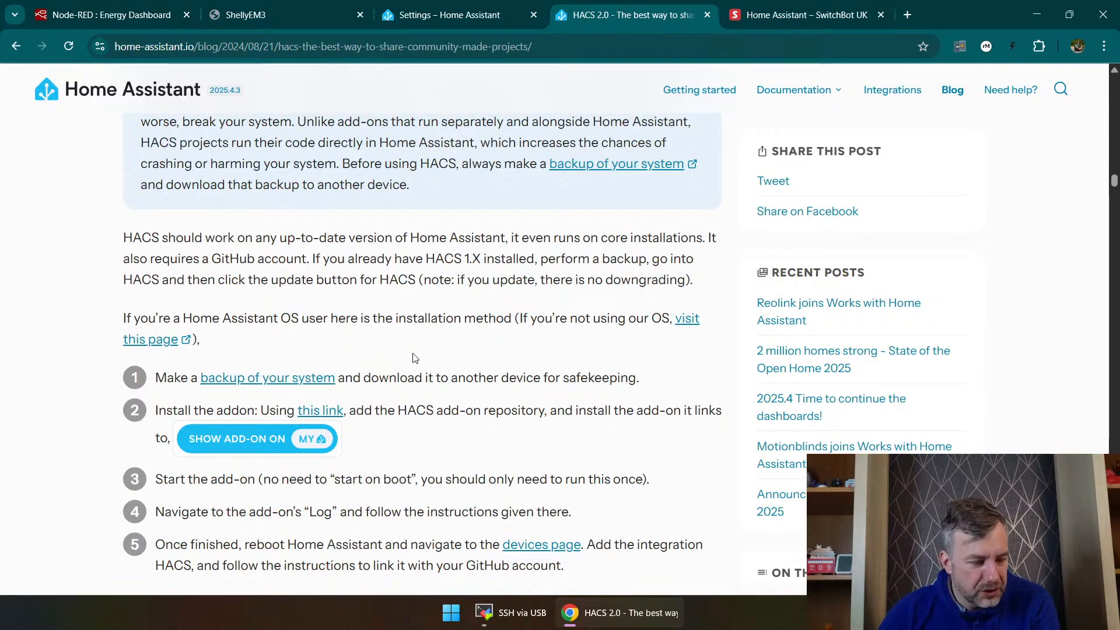
click(321, 410)
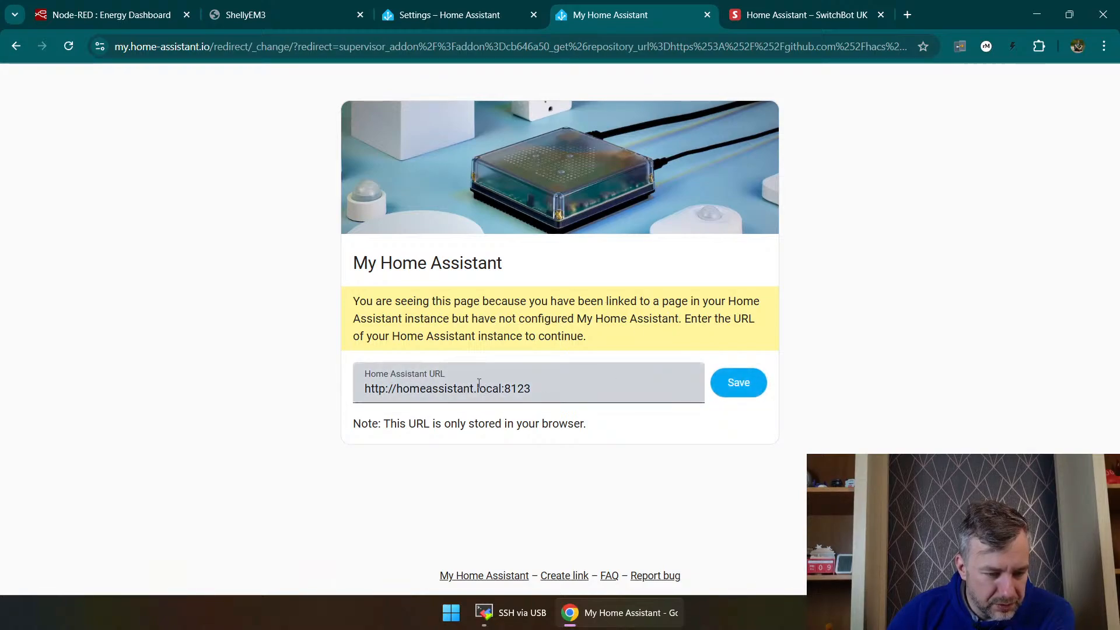
drag(502, 388, 392, 389)
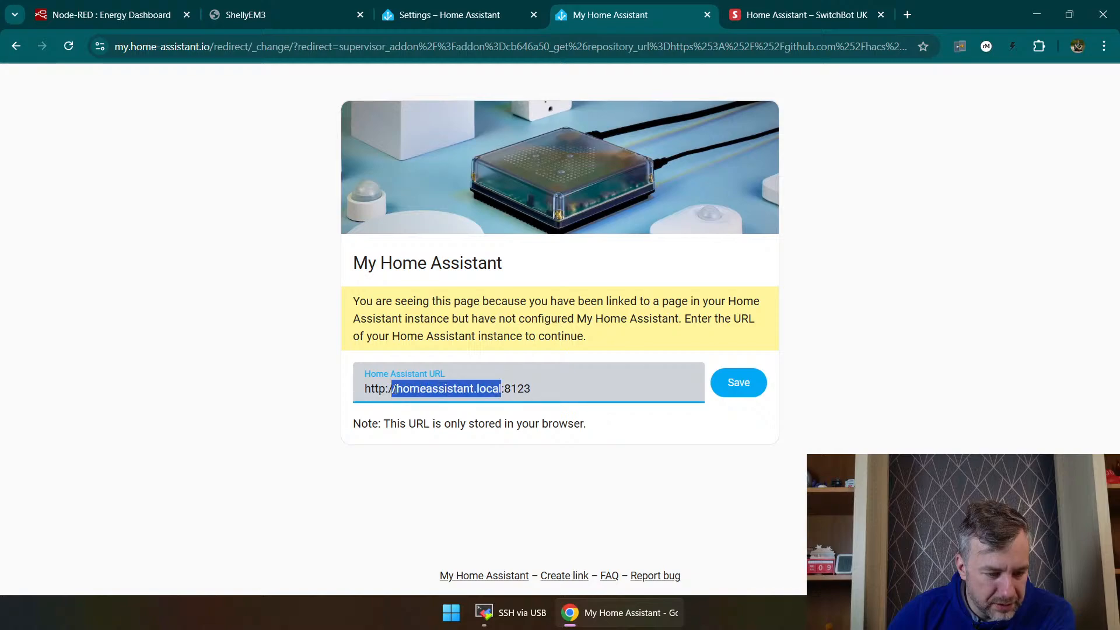
click(443, 14)
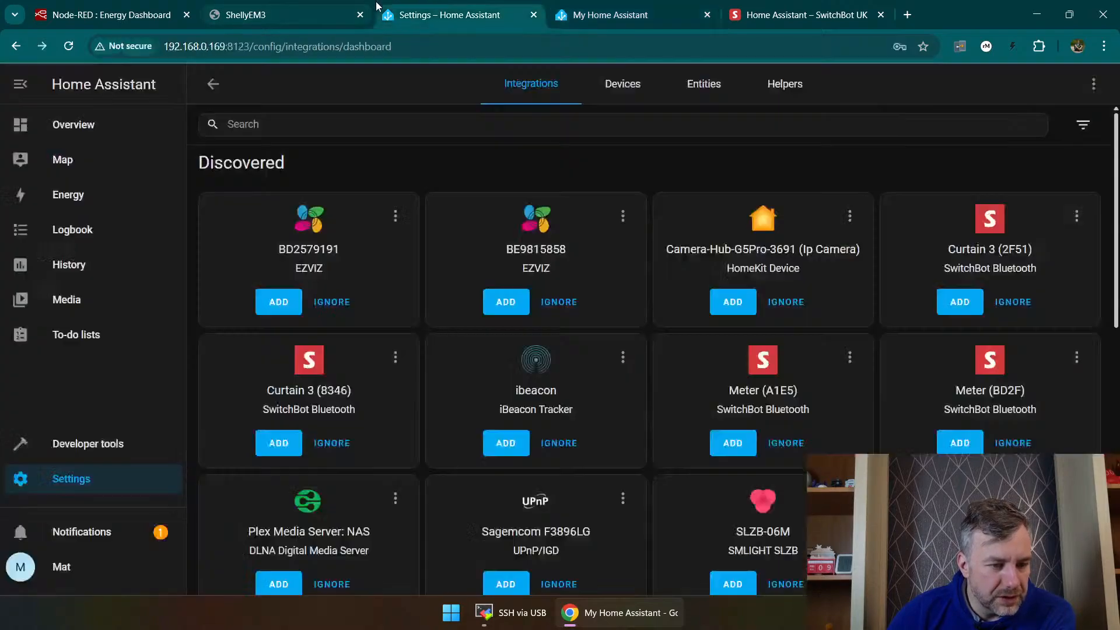
drag(226, 47, 164, 46)
key(ctrl+c)
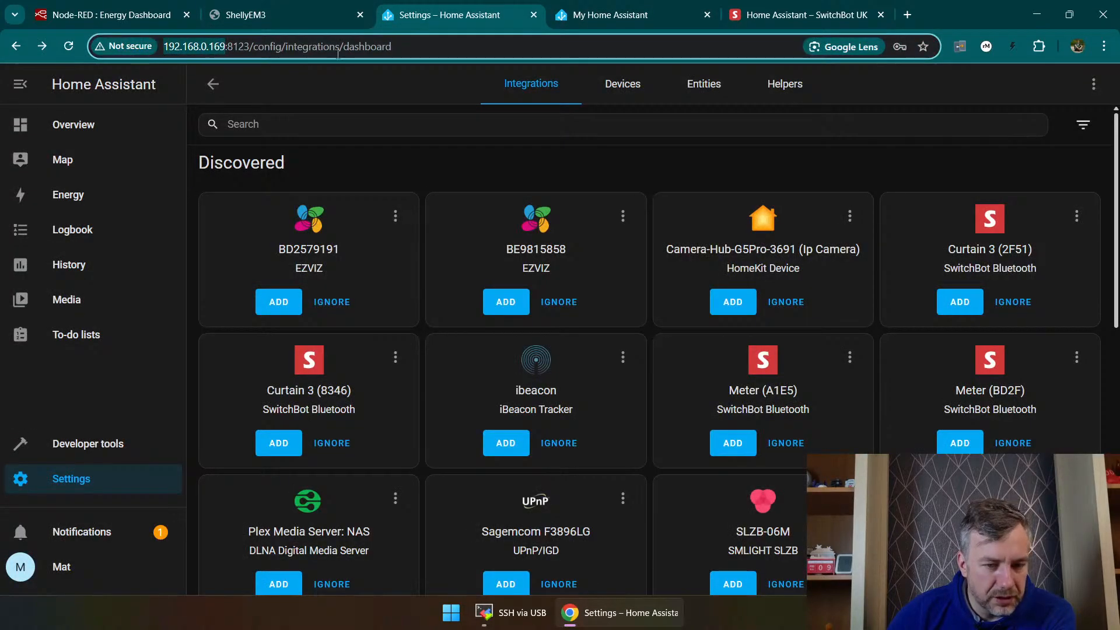
click(636, 14)
key(ctrl+v)
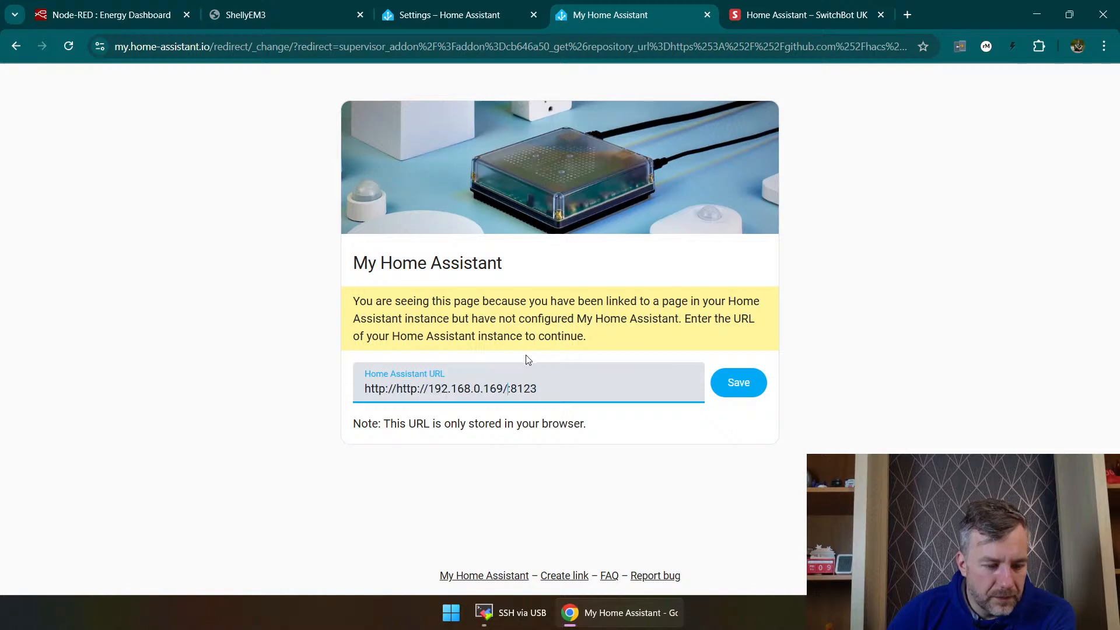
click(427, 389)
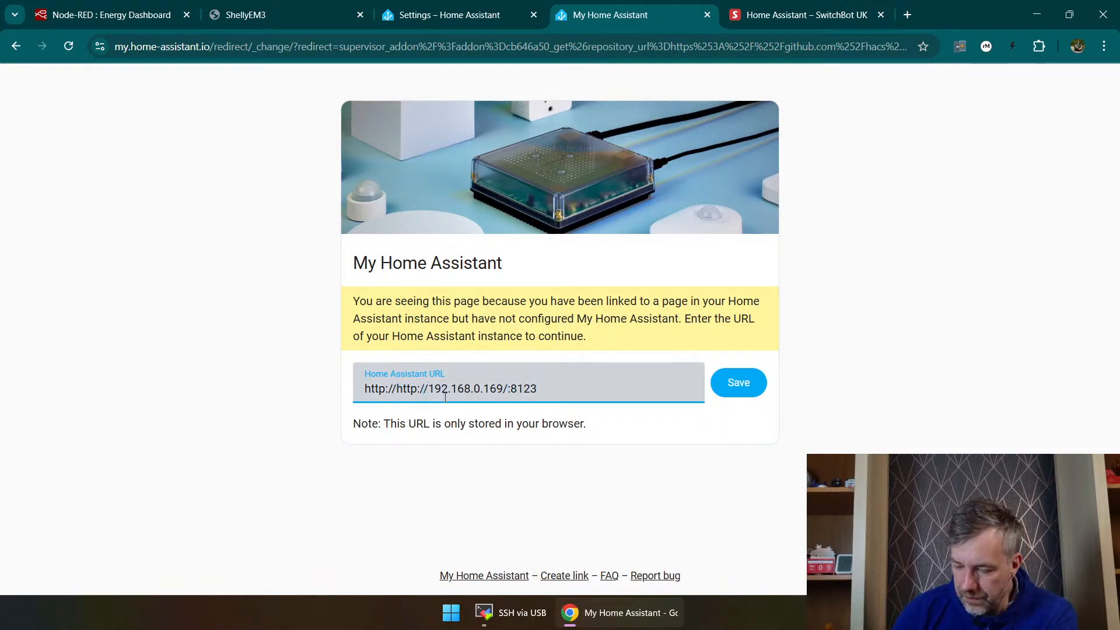
key(BackSpace)
key(BackSpace)
key(BackSpace)
key(BackSpace)
key(BackSpace)
key(BackSpace)
key(Delete)
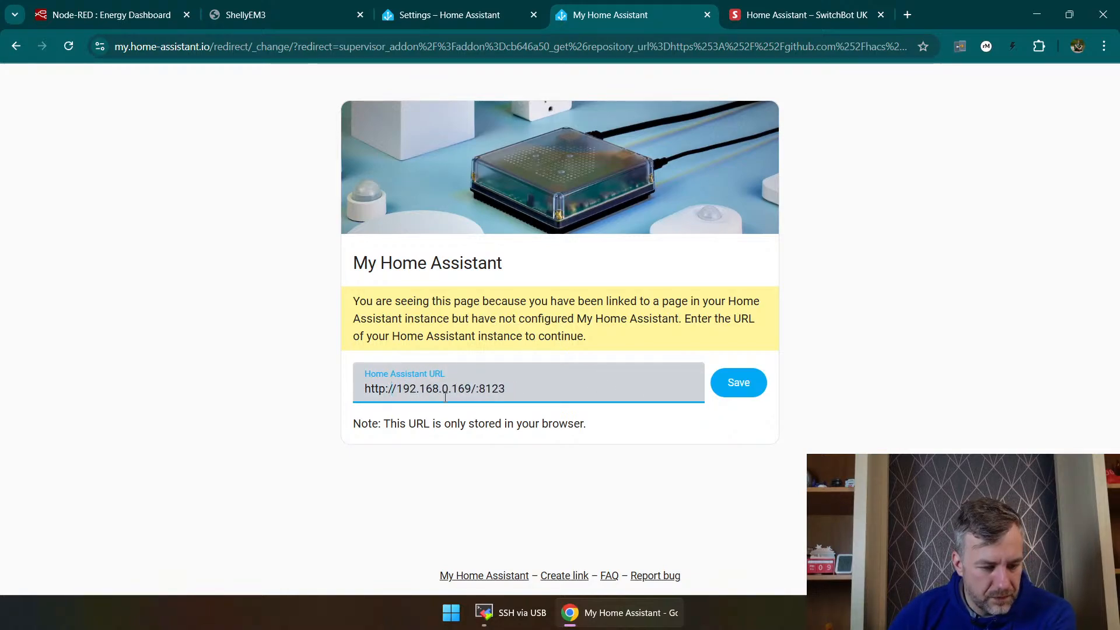
click(747, 385)
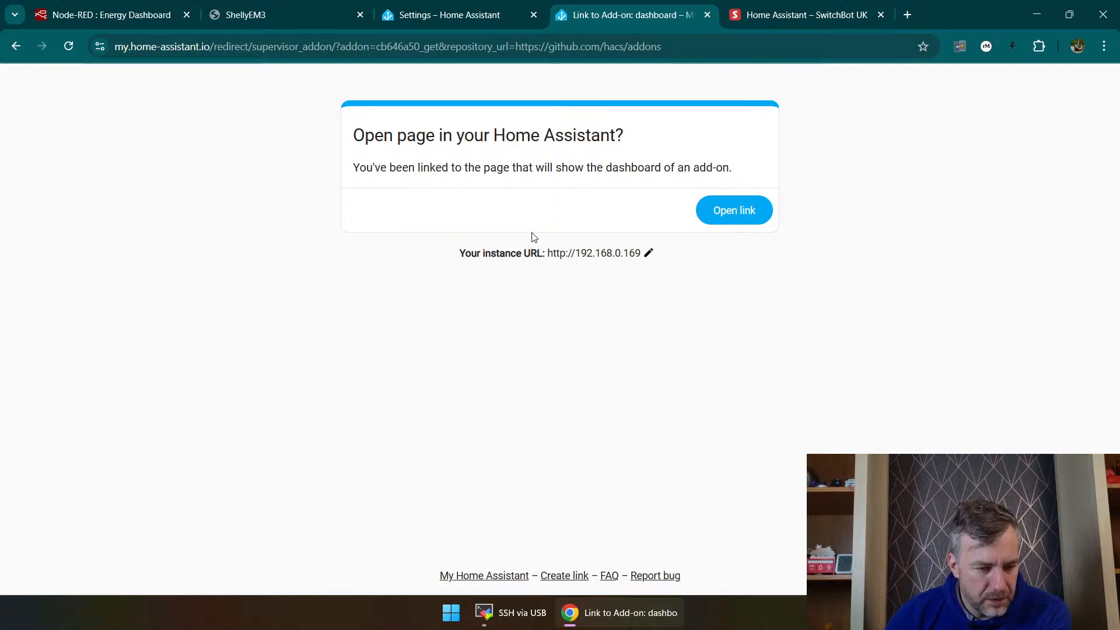
Step: Open the add-on link, insert port 8123 into its address, and try to add the missing HACS add-on repository
click(754, 212)
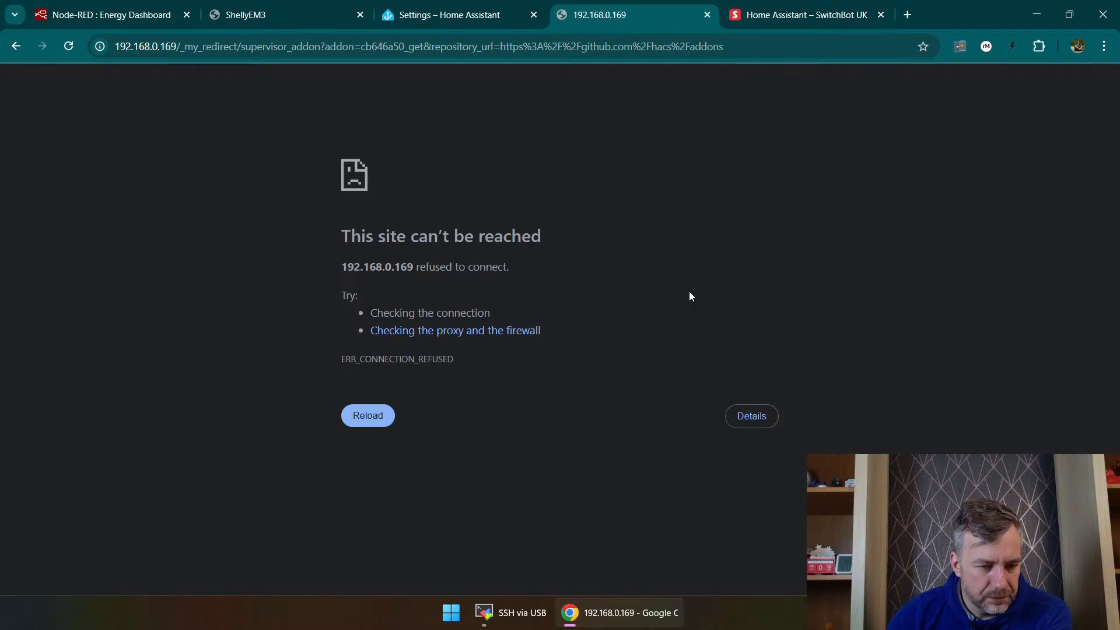
click(178, 48)
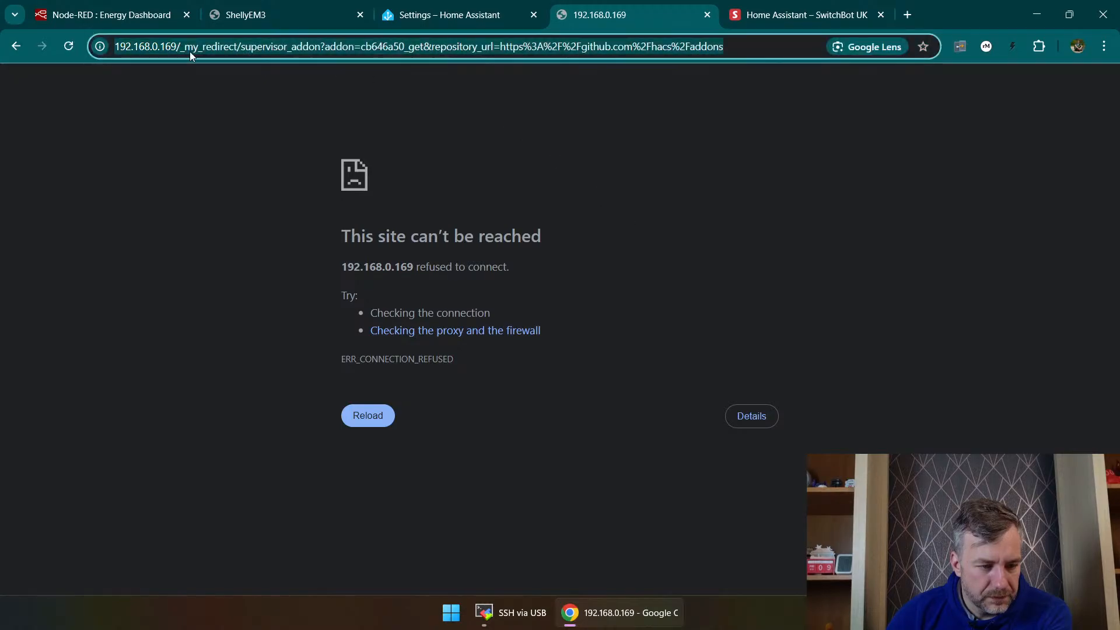
click(447, 22)
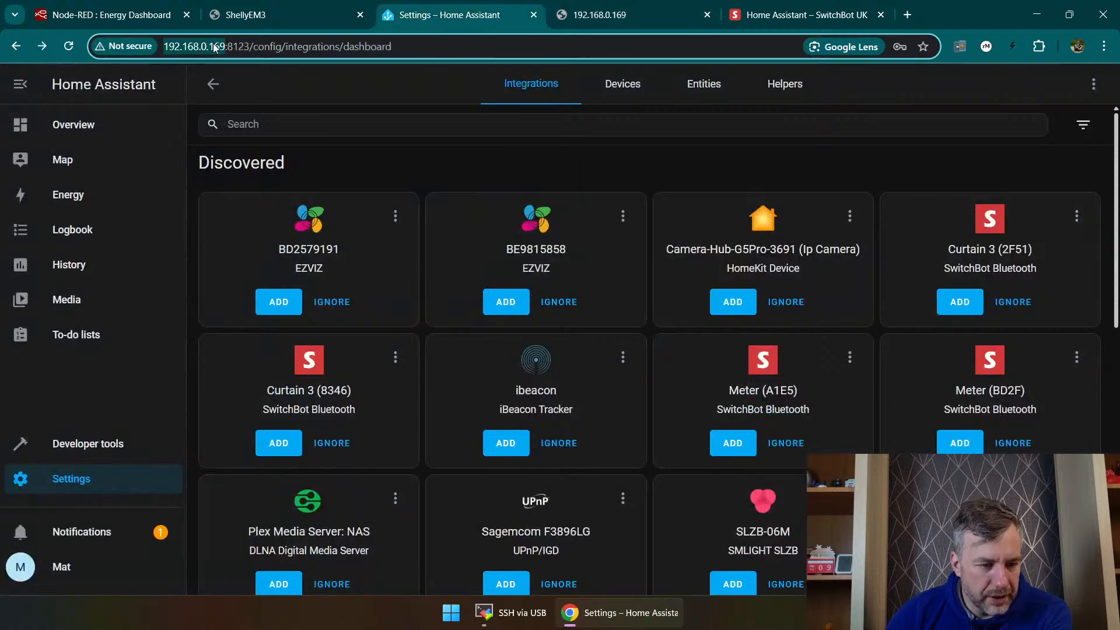
click(239, 46)
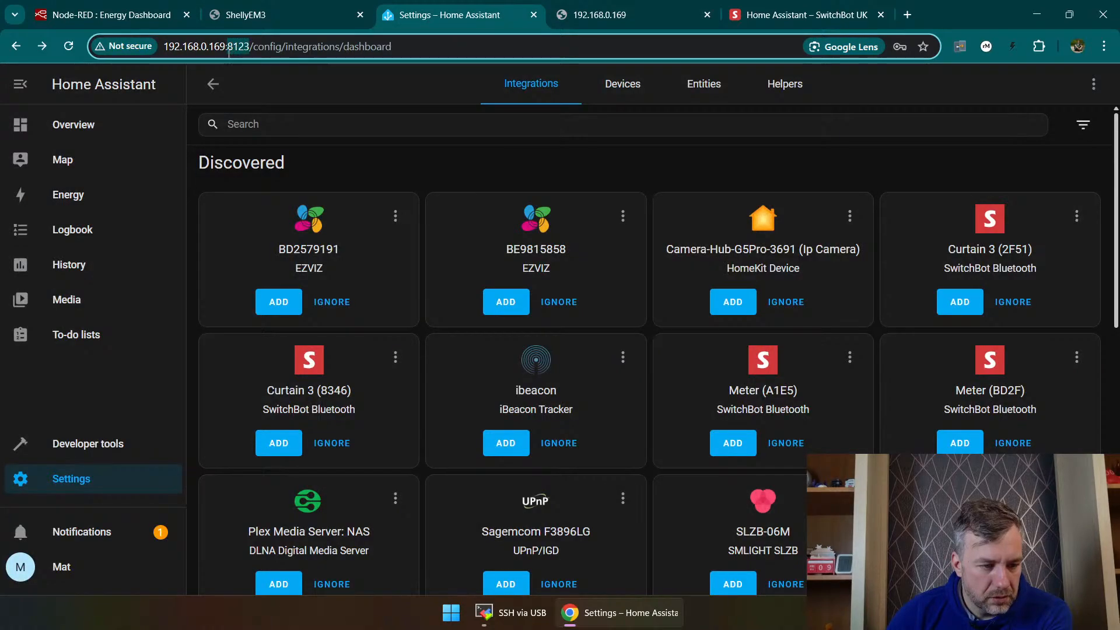
click(628, 18)
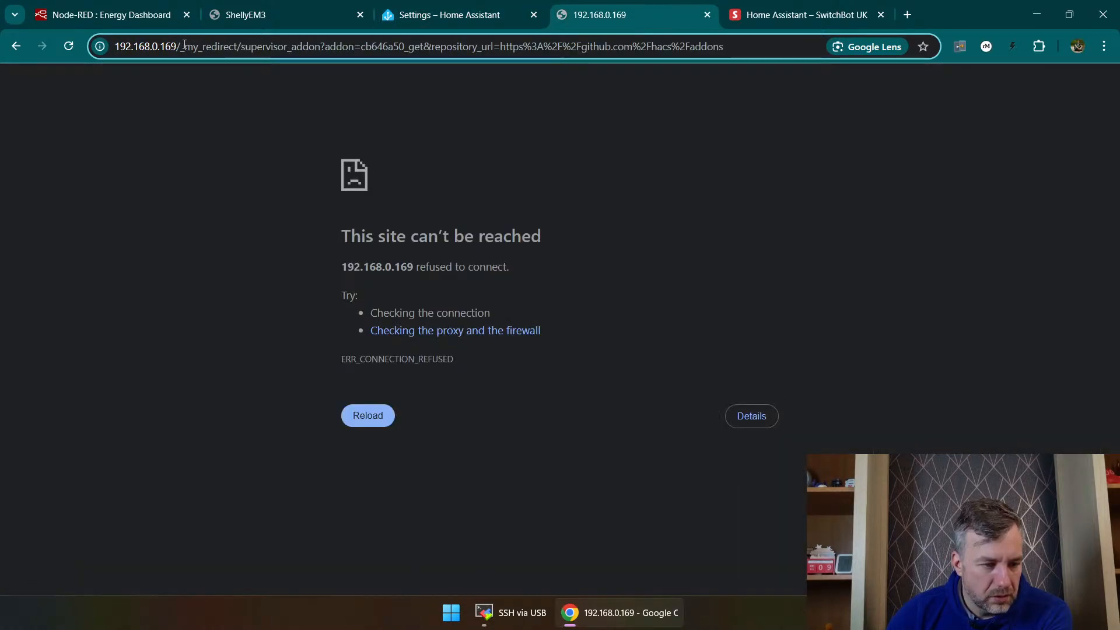
text(:8123)
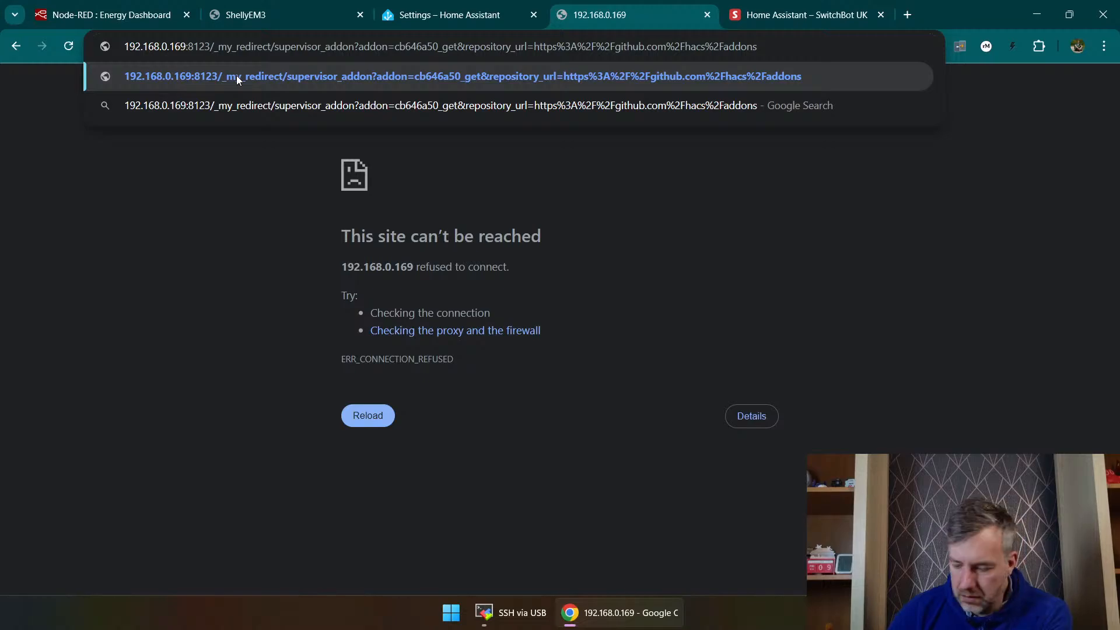
key(Return)
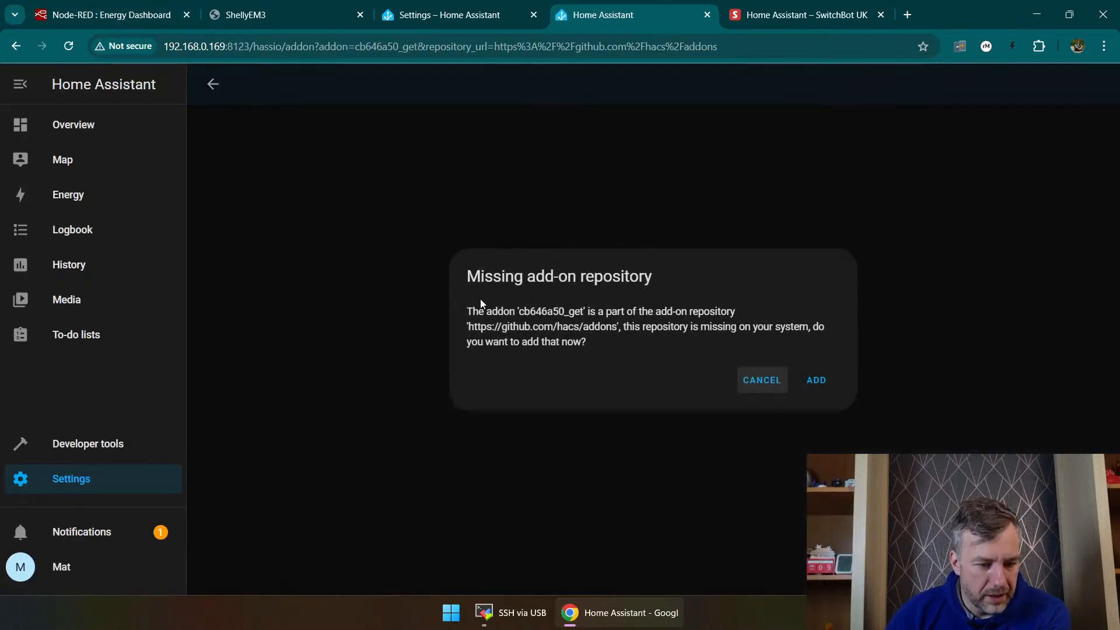
click(819, 382)
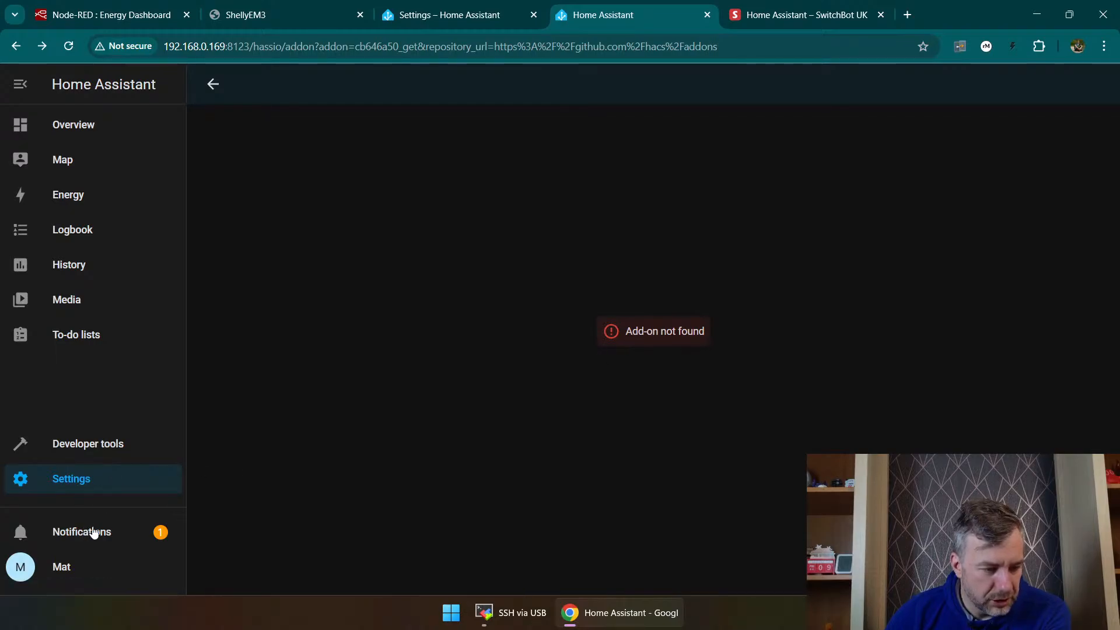
click(15, 47)
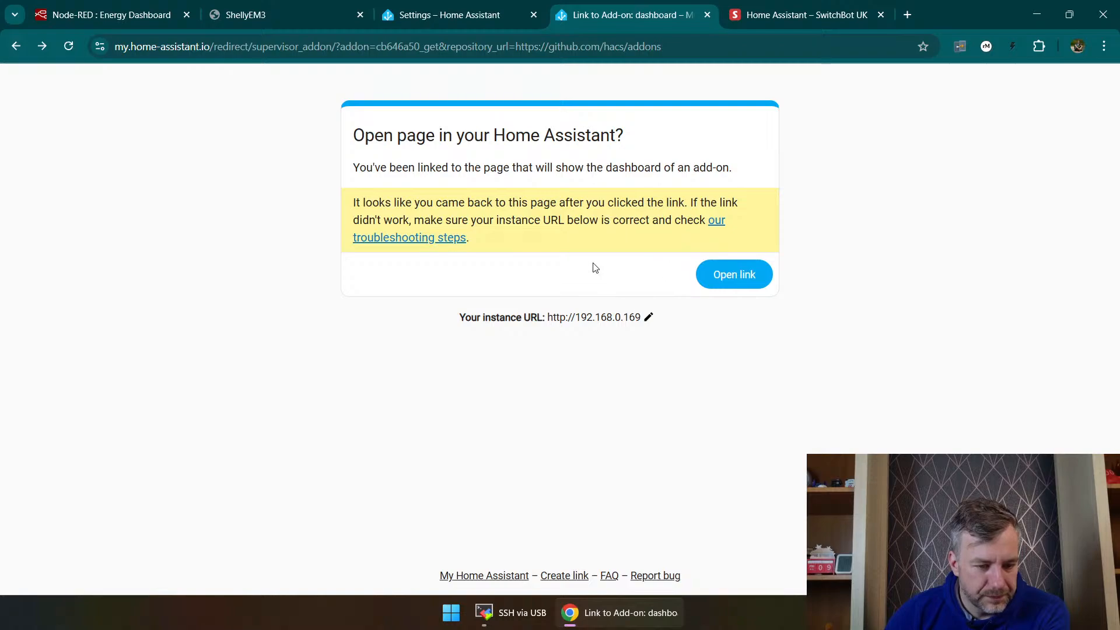
key(alt+Left)
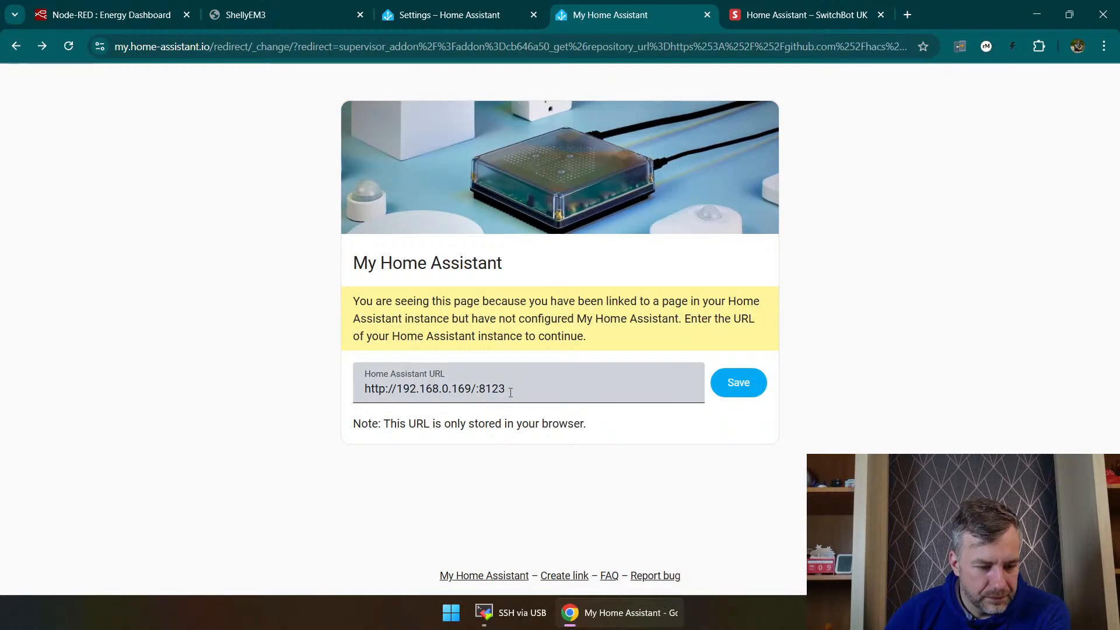
click(475, 383)
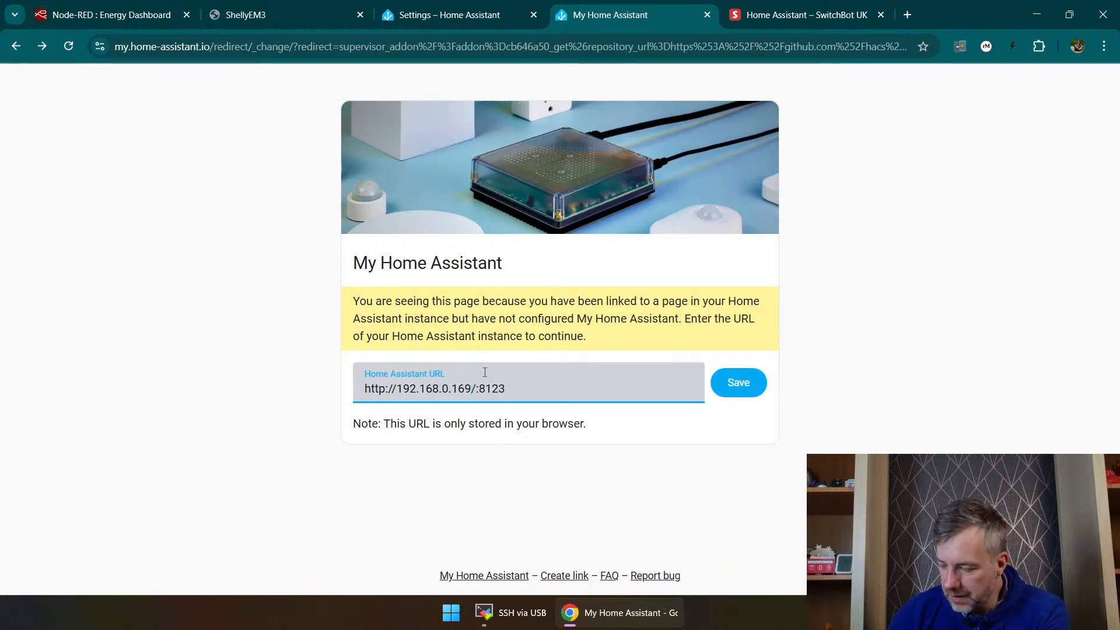
key(BackSpace)
click(739, 382)
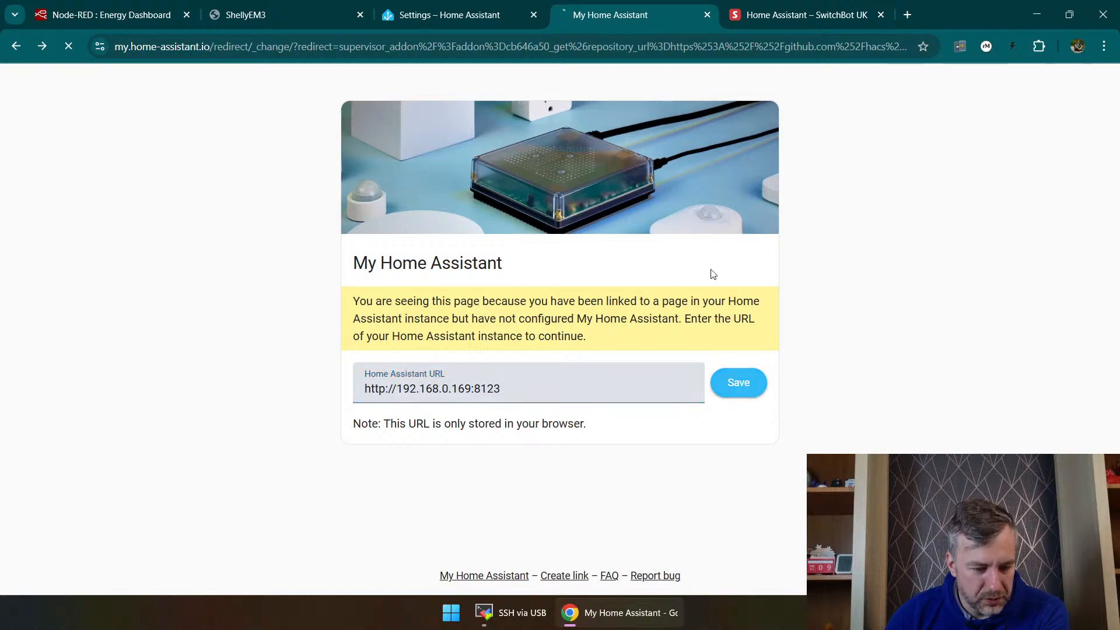
click(732, 209)
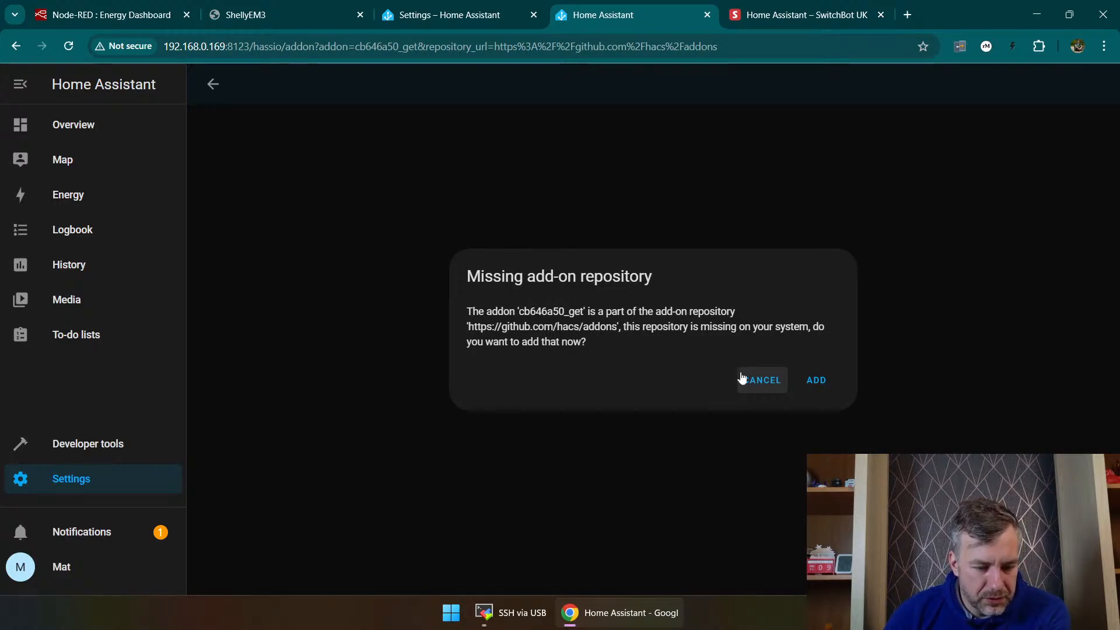
click(805, 380)
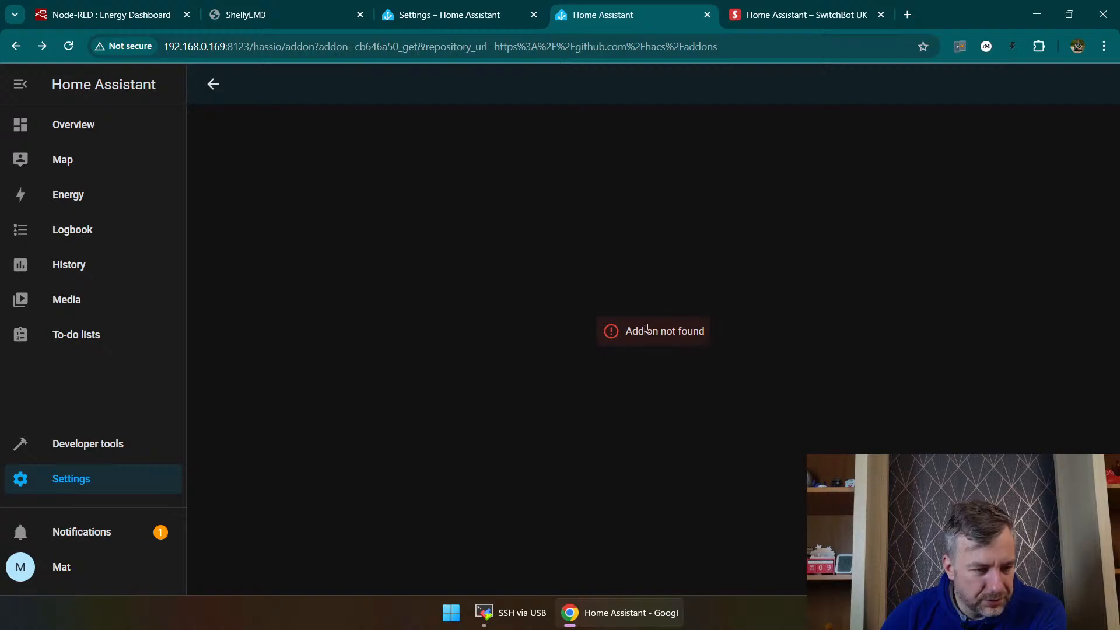
Step: Open the add-on store from the add-ons settings and search it for HACS
click(126, 475)
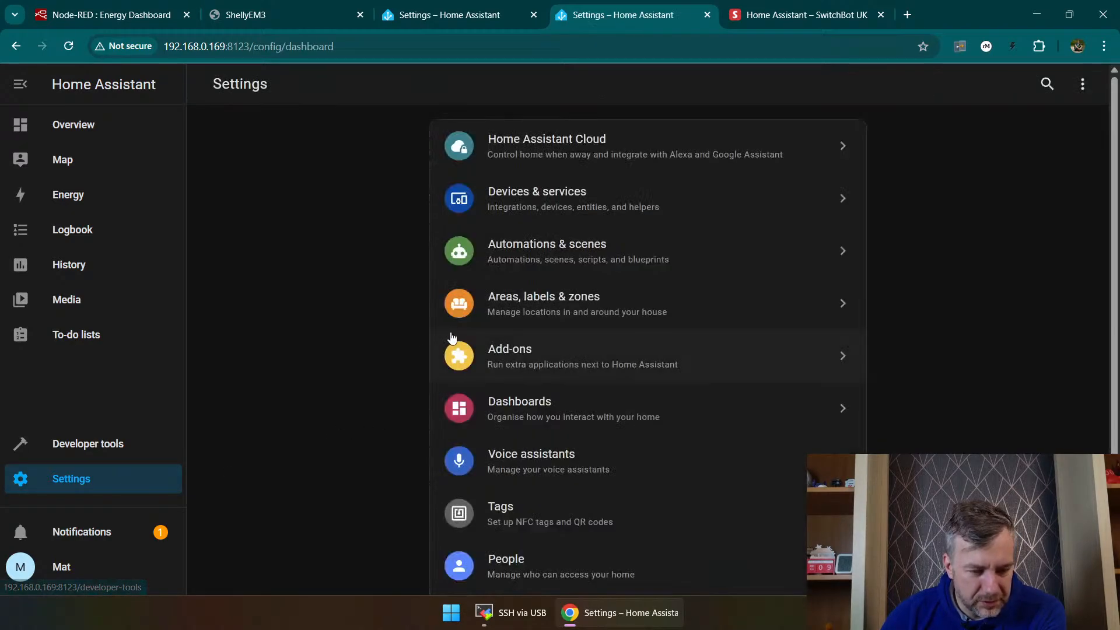
click(482, 350)
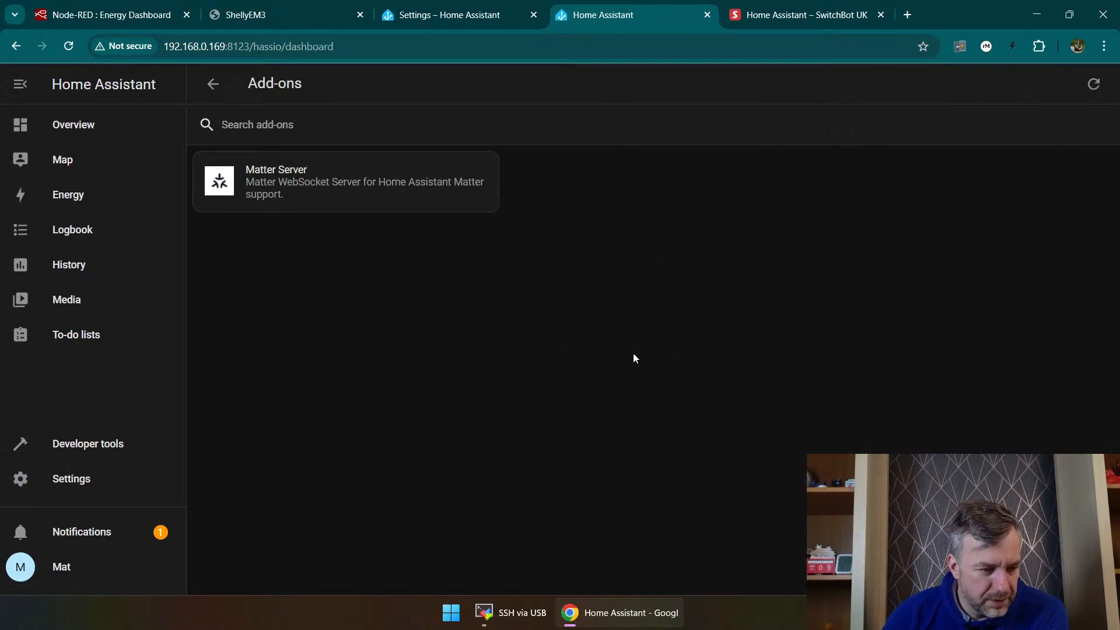
click(379, 120)
click(1051, 565)
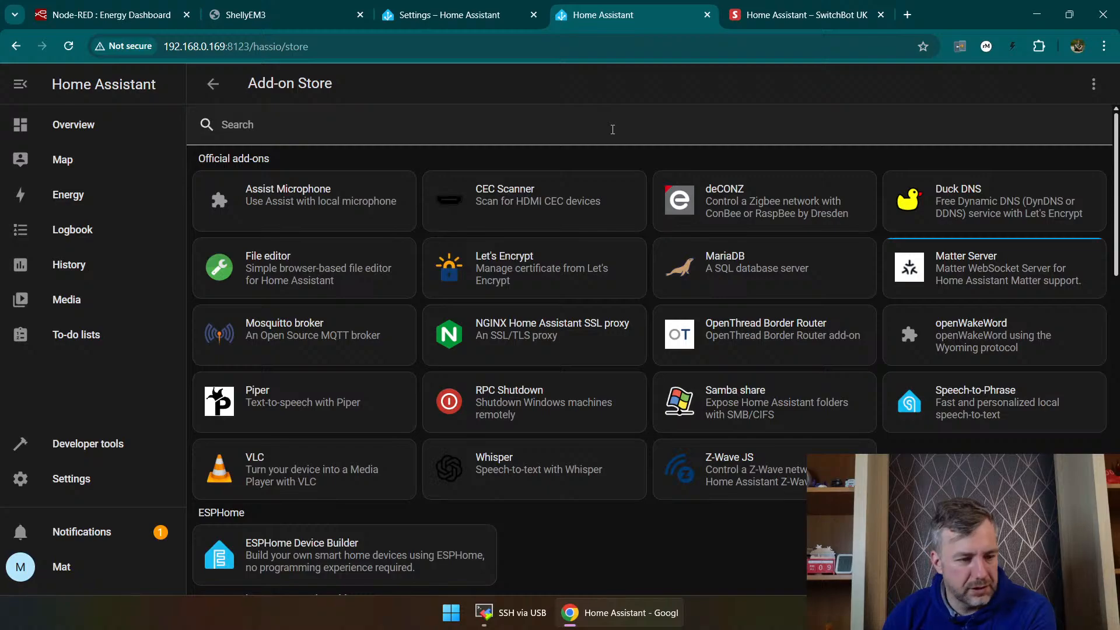
click(613, 129)
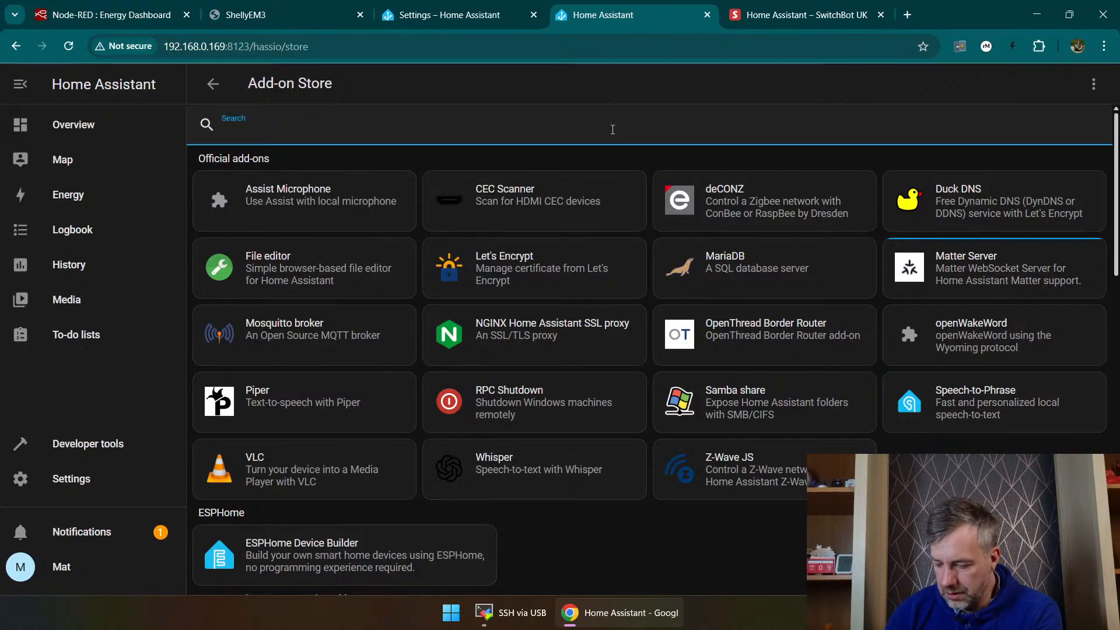
text(HACS)
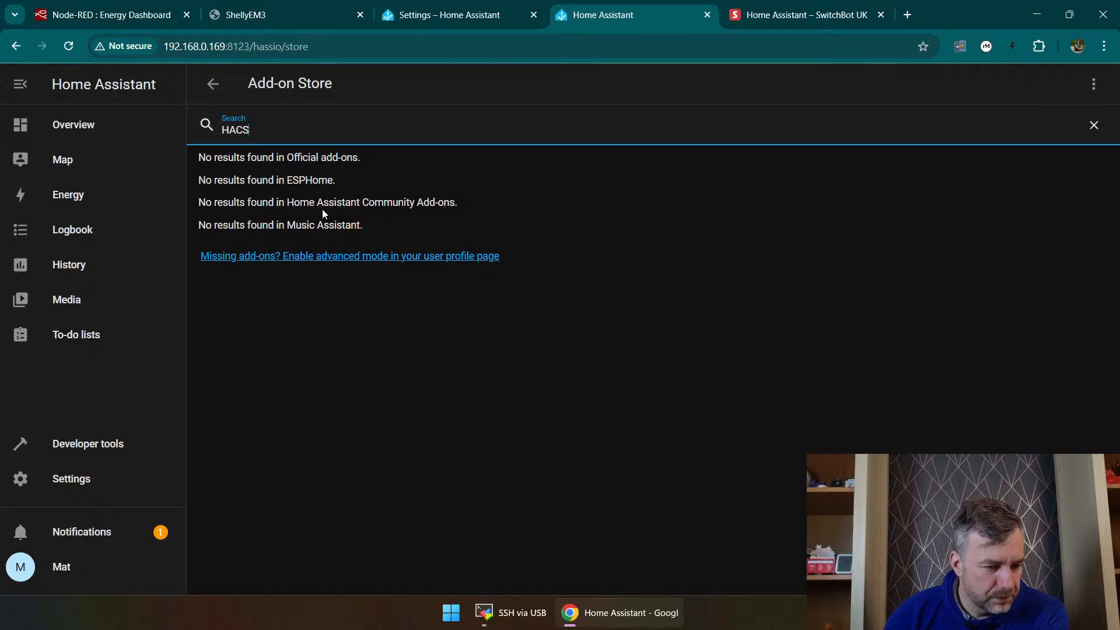
Step: Follow the missing add-ons link to the user profile and look through its general settings for advanced mode
click(280, 263)
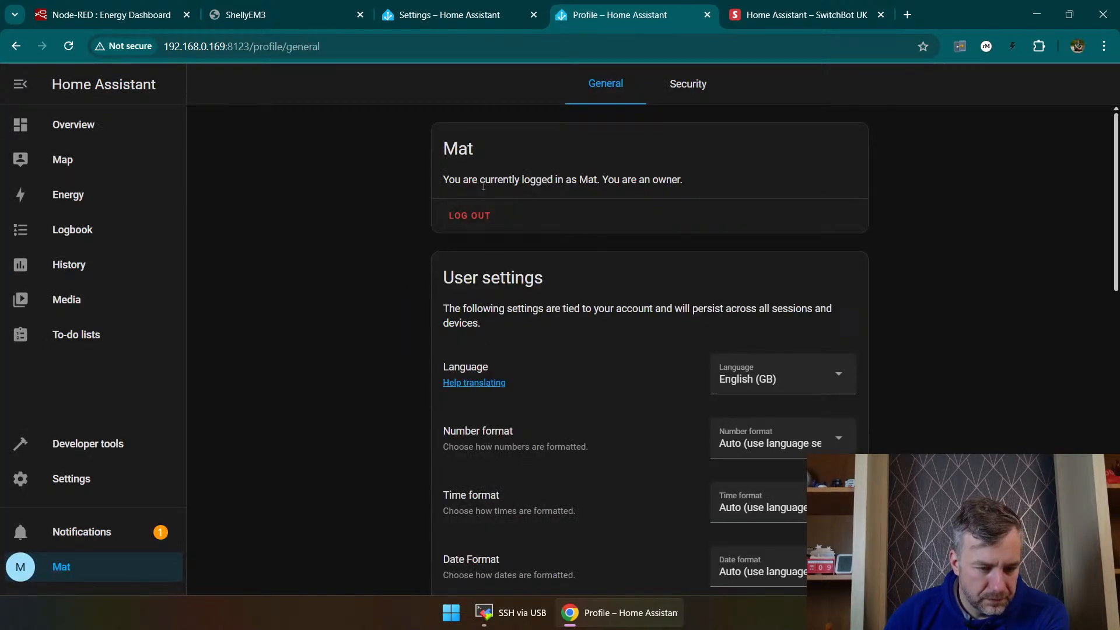
scroll(623, 187, down, 4)
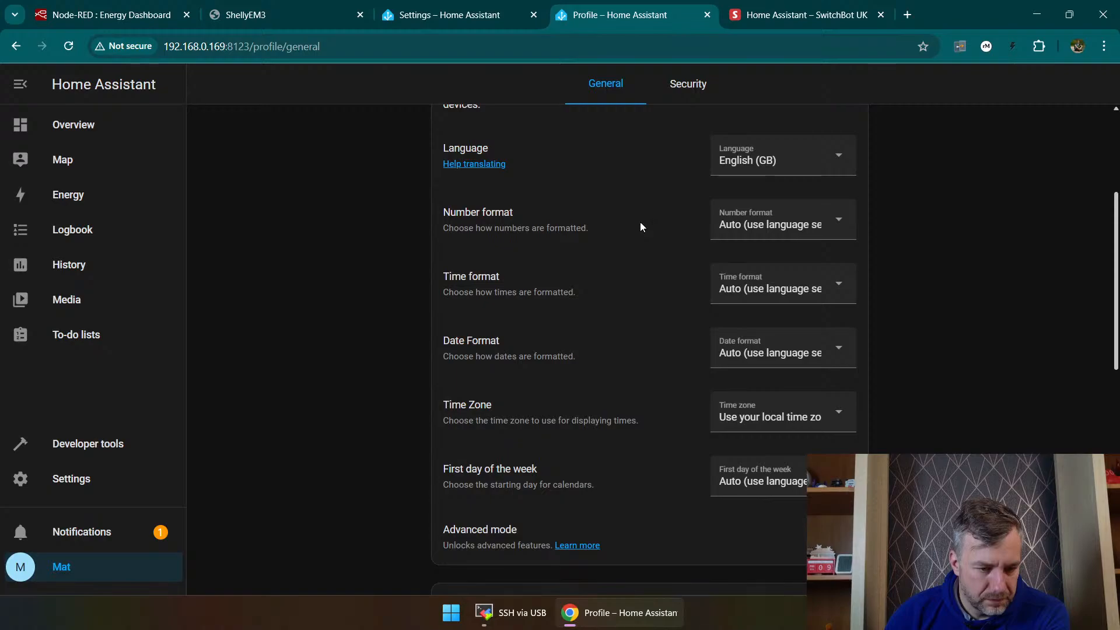
scroll(615, 268, down, 7)
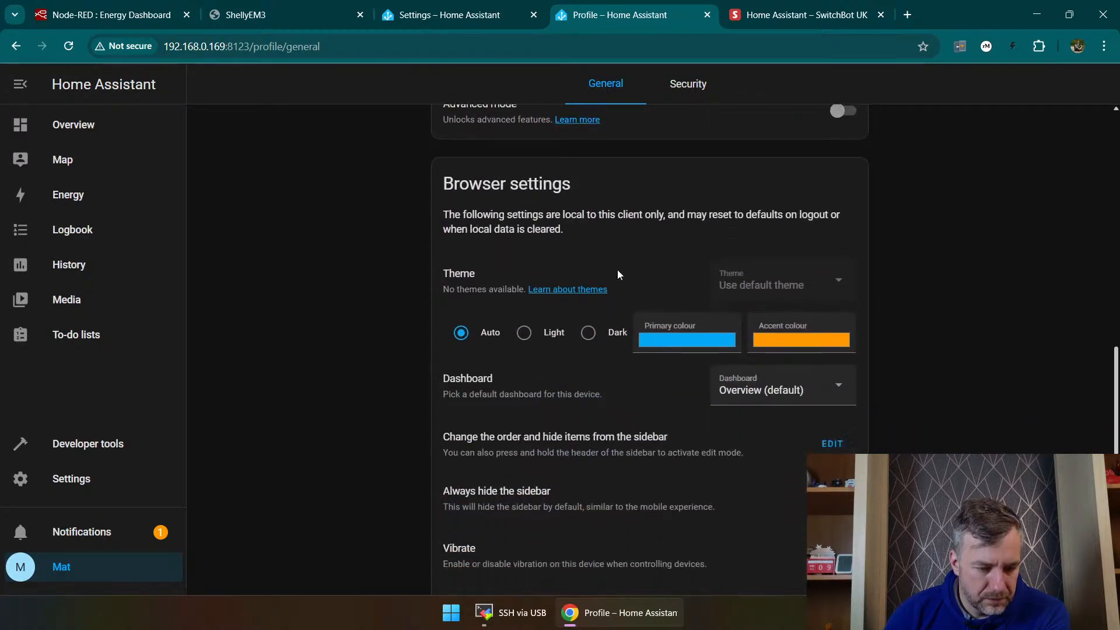
scroll(617, 276, down, 1)
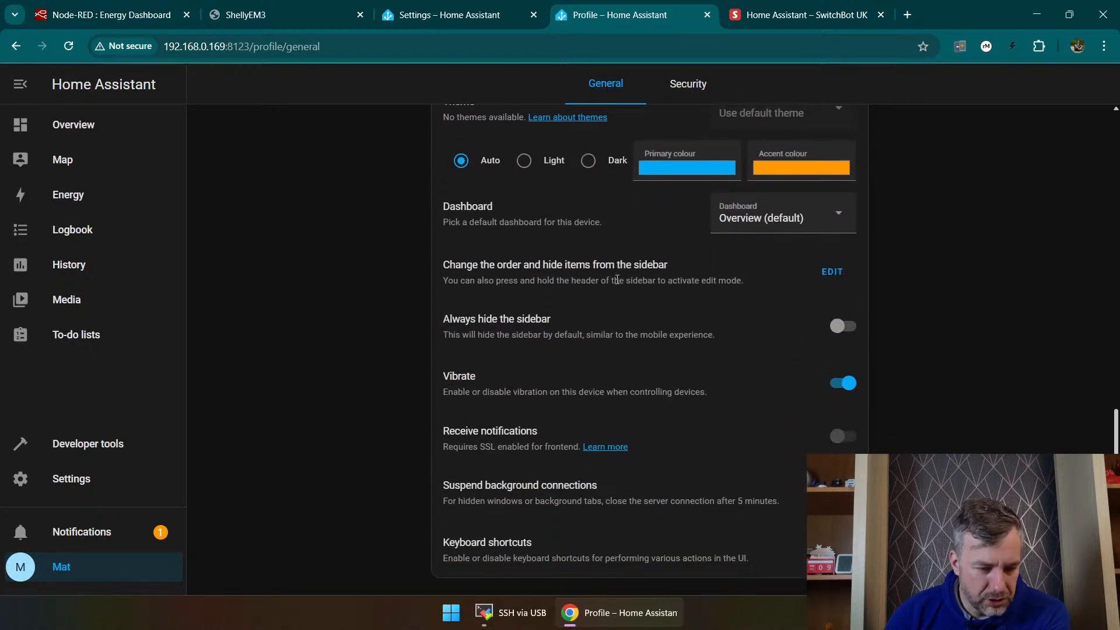
scroll(377, 269, up, 12)
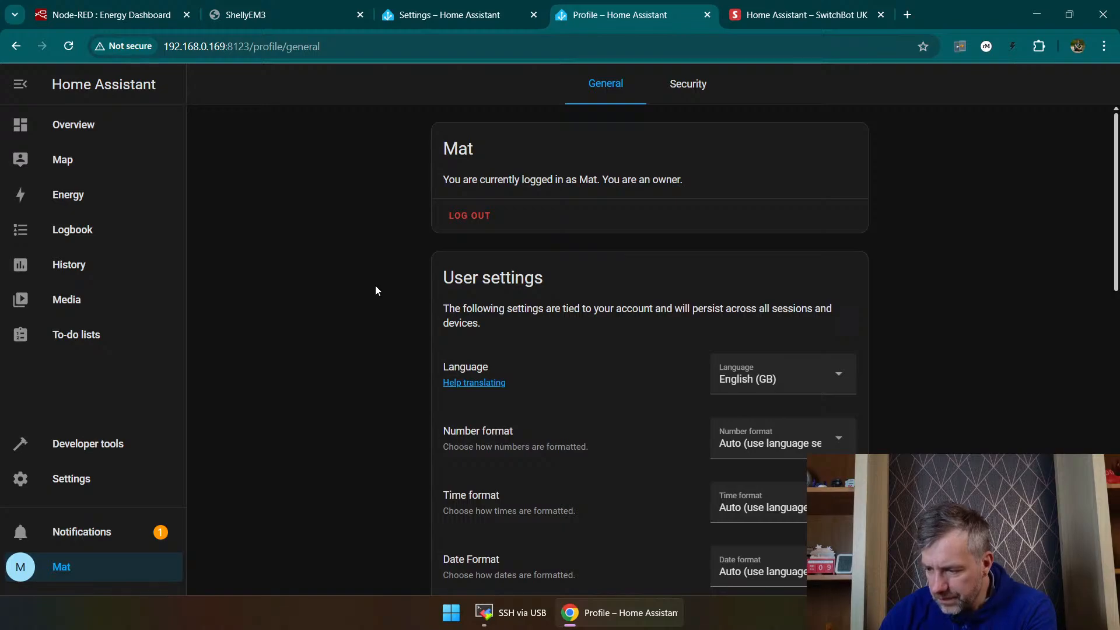
click(505, 14)
click(563, 24)
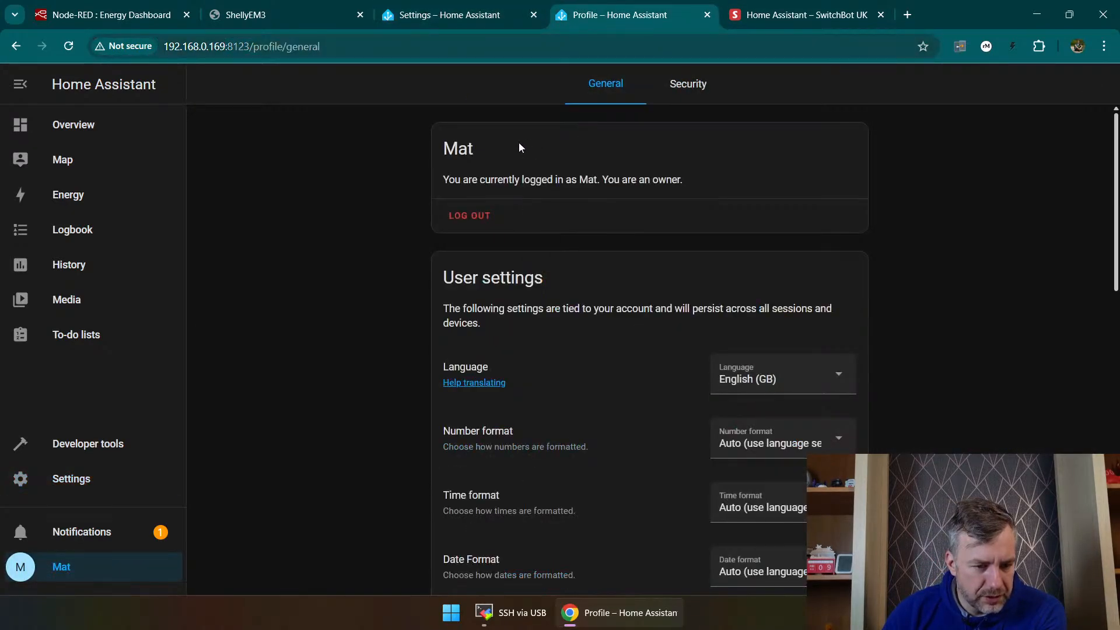
Step: Return to the add-on store and look through the whole list of available add-ons
click(125, 475)
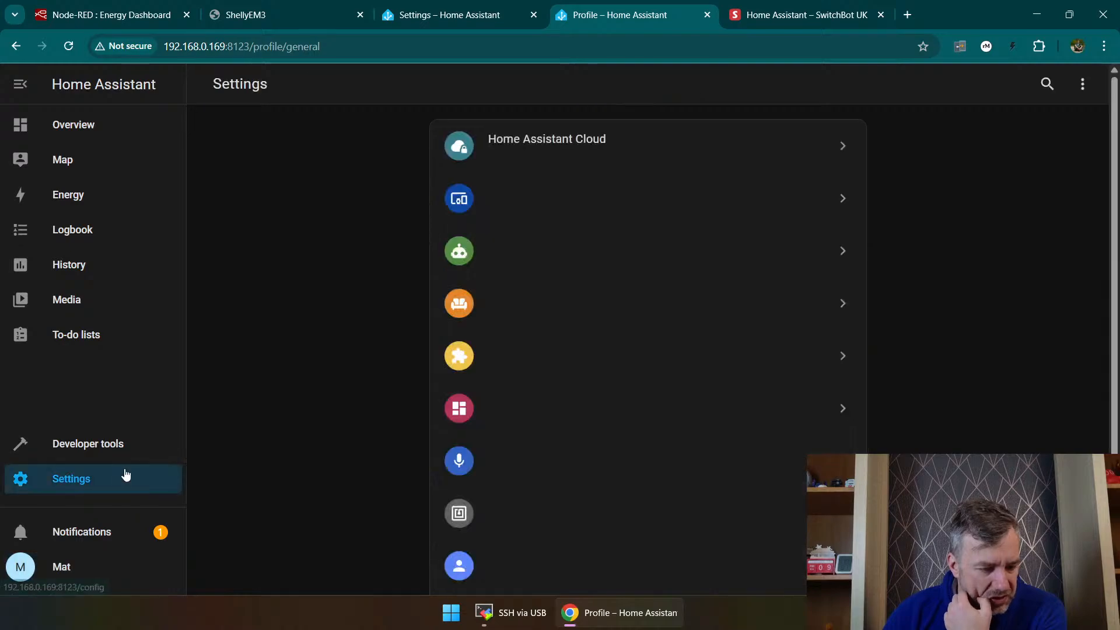
click(513, 357)
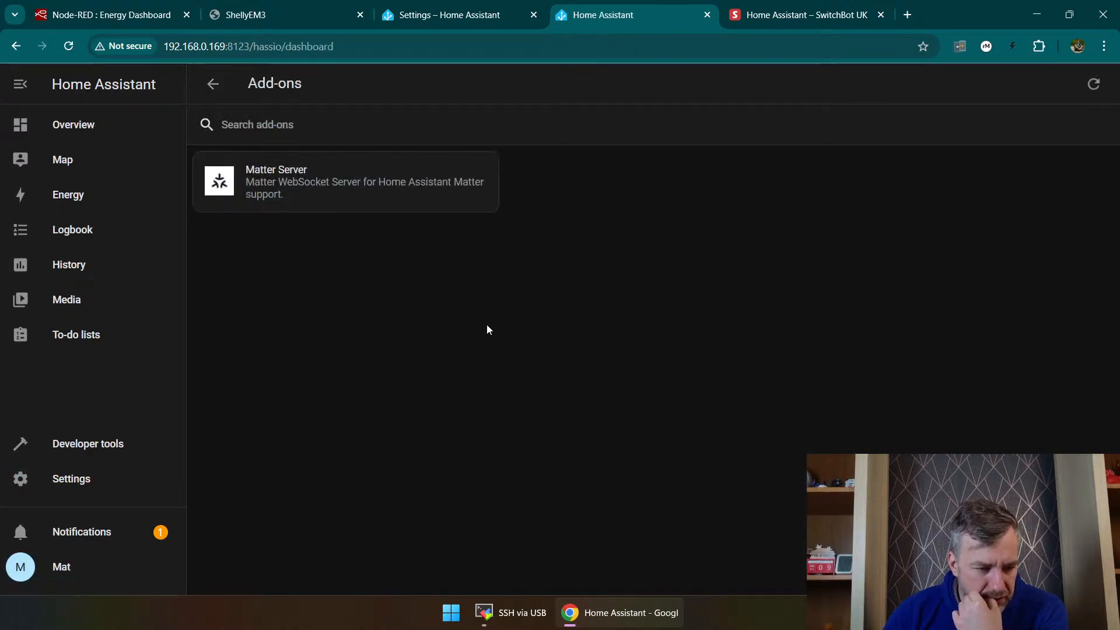
click(1044, 566)
scroll(682, 503, down, 1)
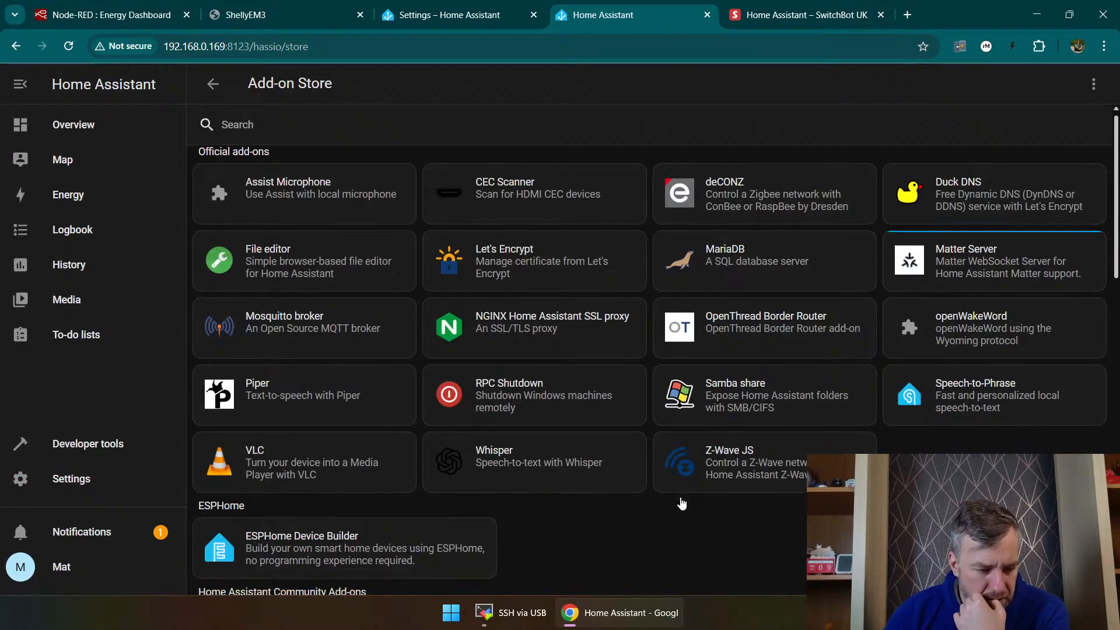
scroll(682, 503, down, 15)
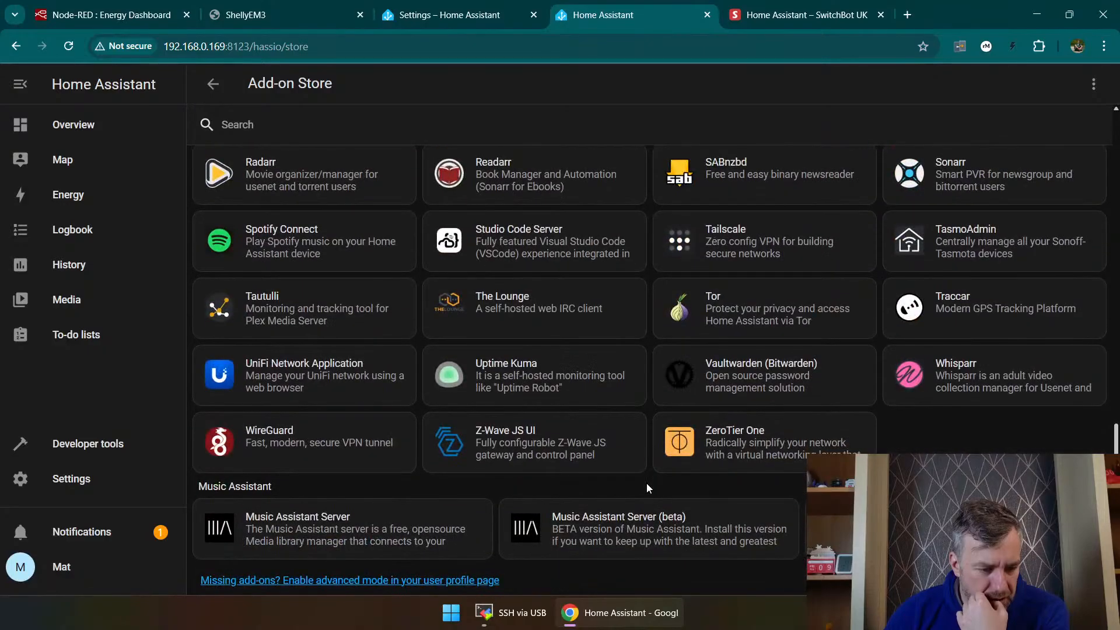
Step: Follow the missing add-ons link to the user profile and enable advanced mode
click(398, 580)
scroll(485, 328, down, 12)
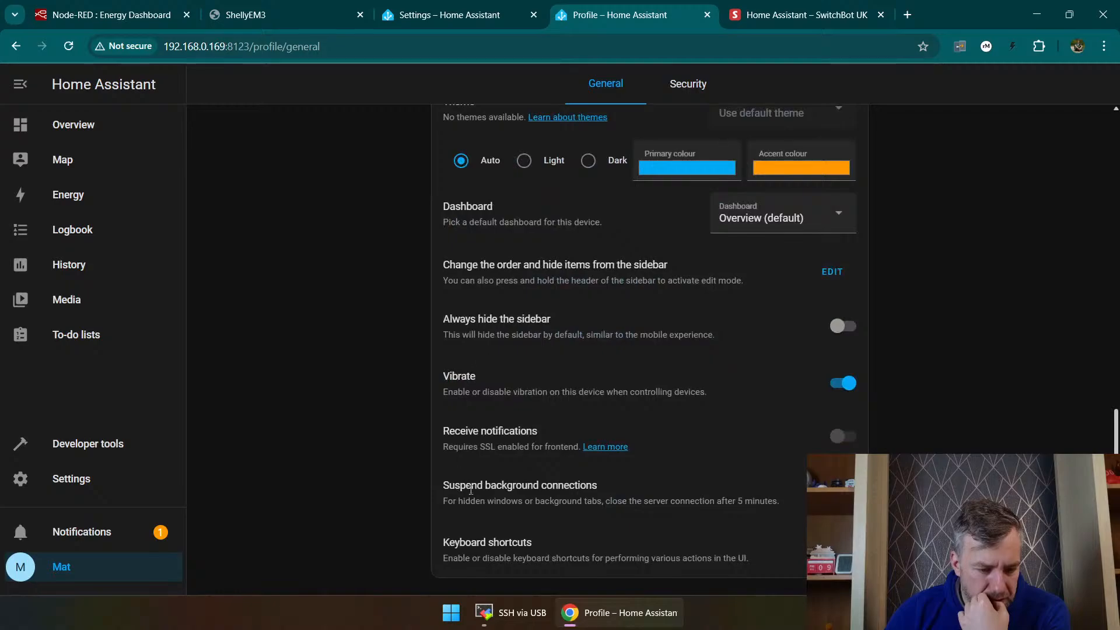
scroll(502, 436, up, 4)
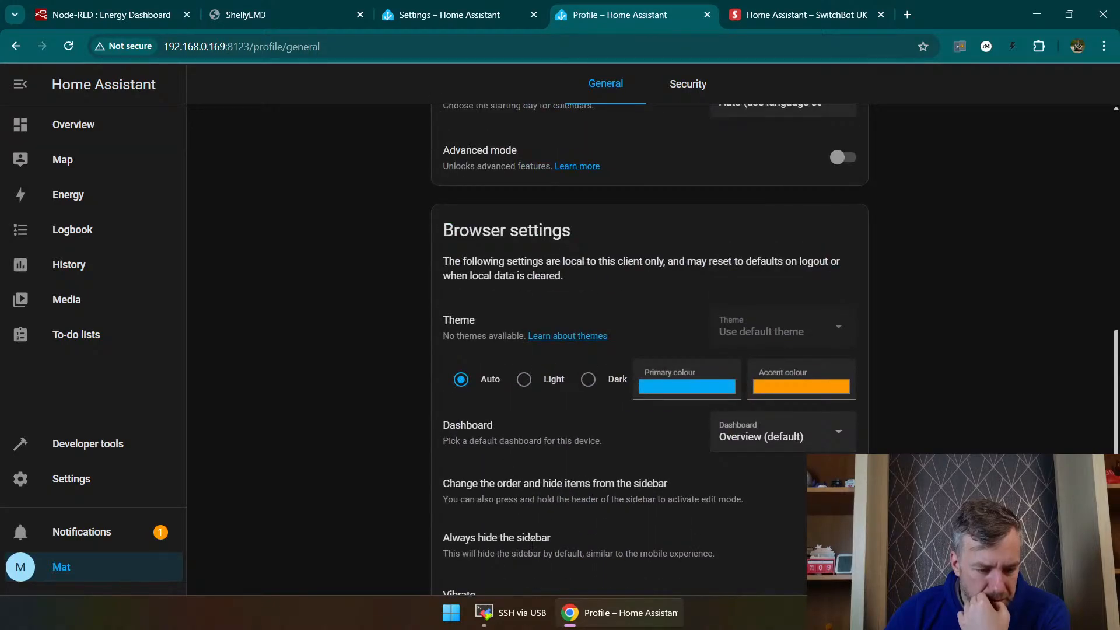
scroll(531, 544, up, 5)
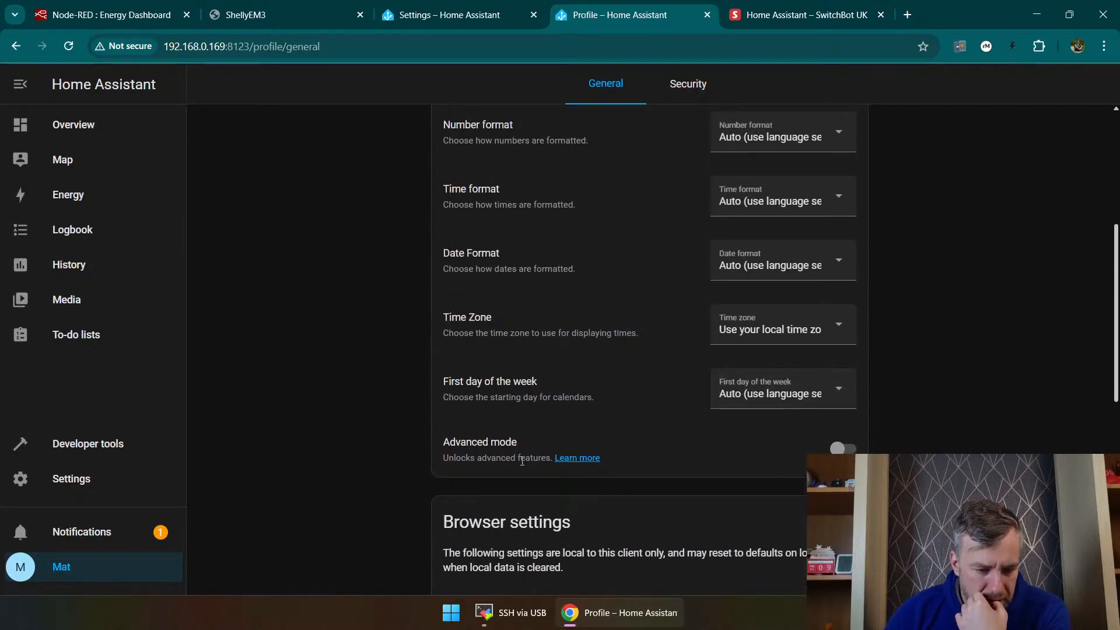
click(846, 448)
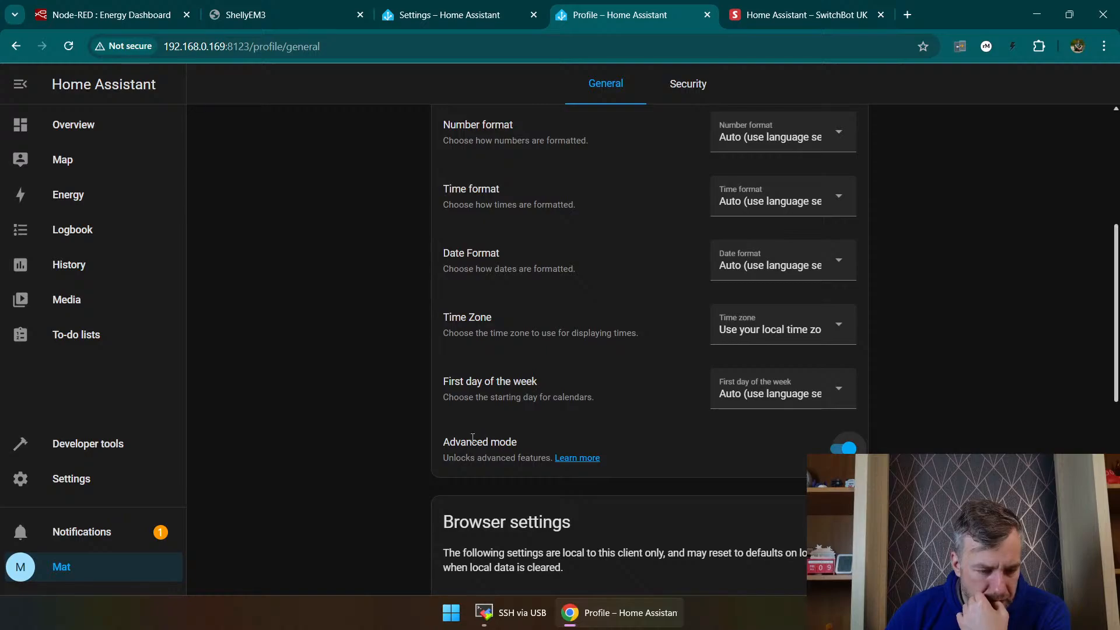
Step: Review the remaining general settings of the user profile and its security settings
scroll(472, 437, down, 9)
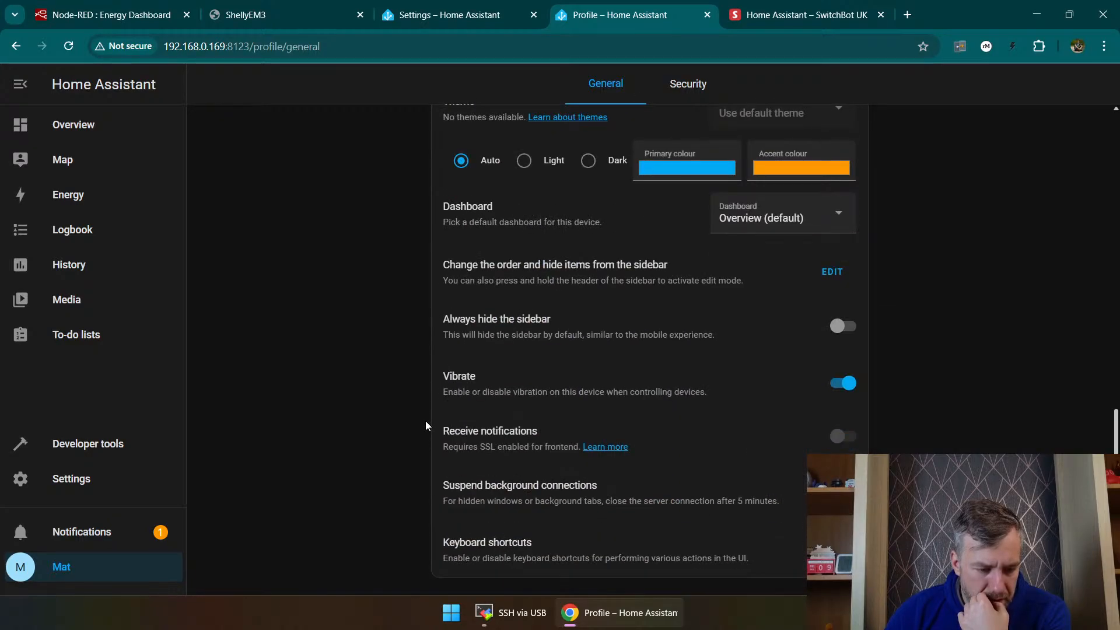
scroll(440, 335, up, 13)
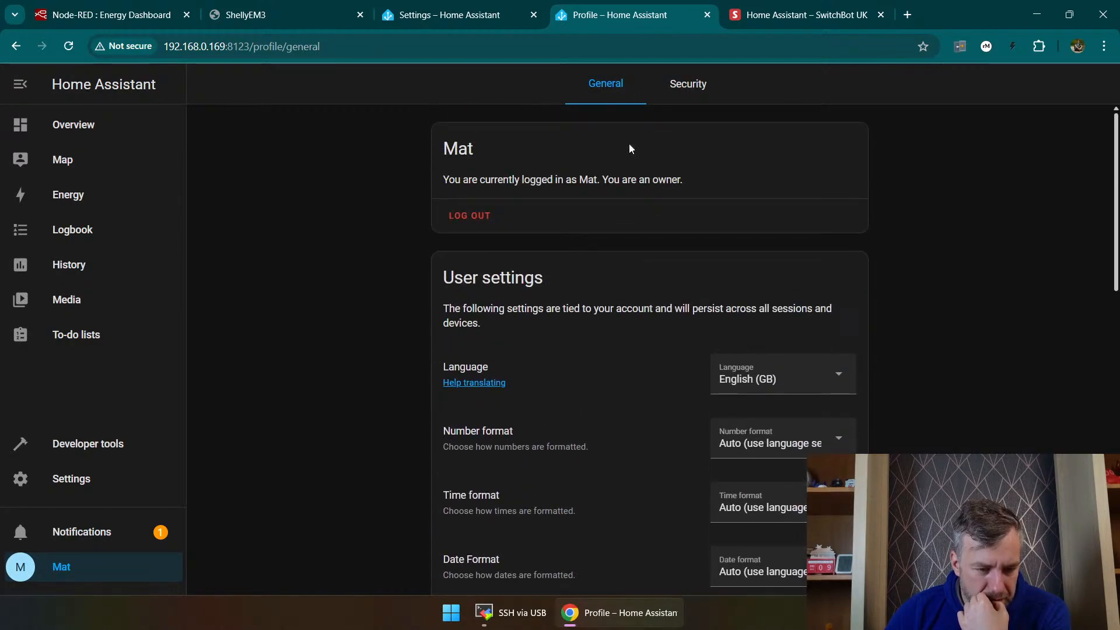
scroll(723, 408, down, 14)
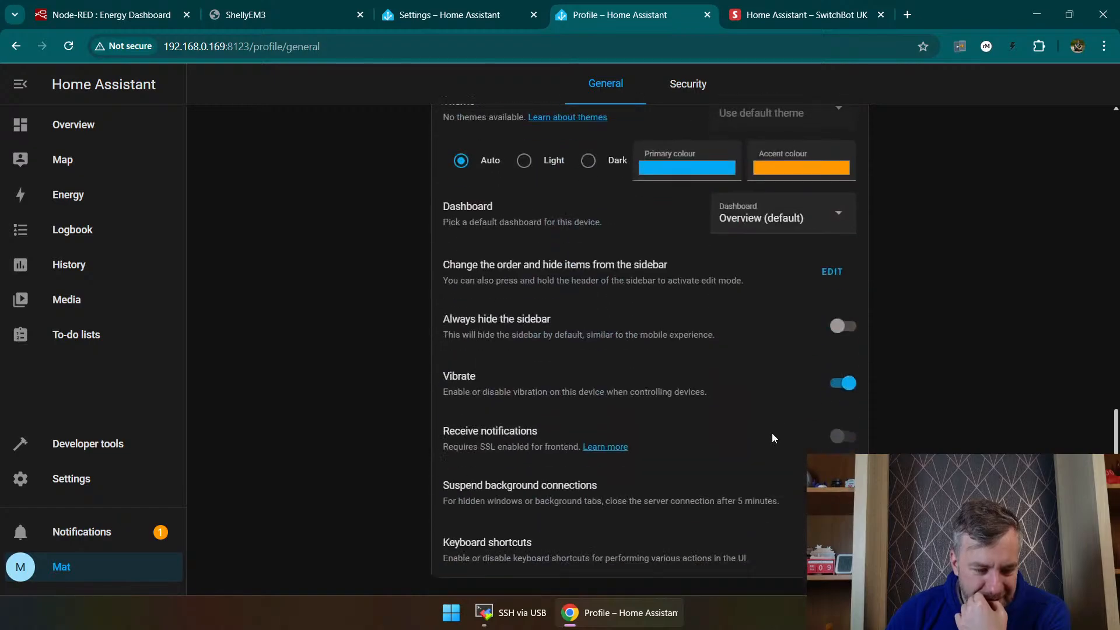
scroll(776, 409, up, 8)
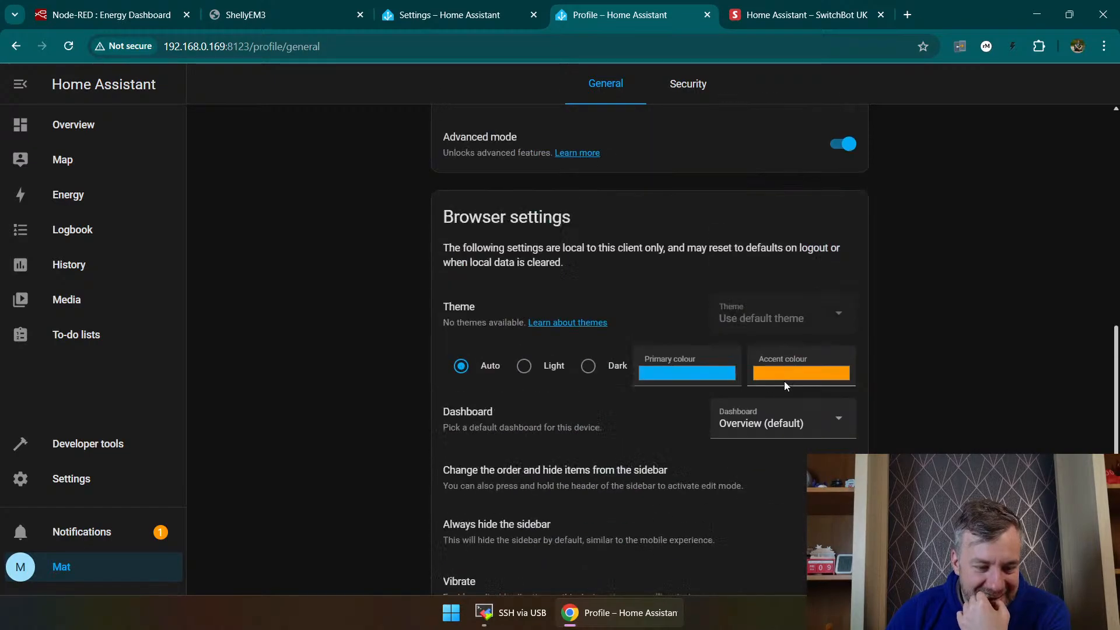
click(690, 85)
scroll(509, 333, down, 4)
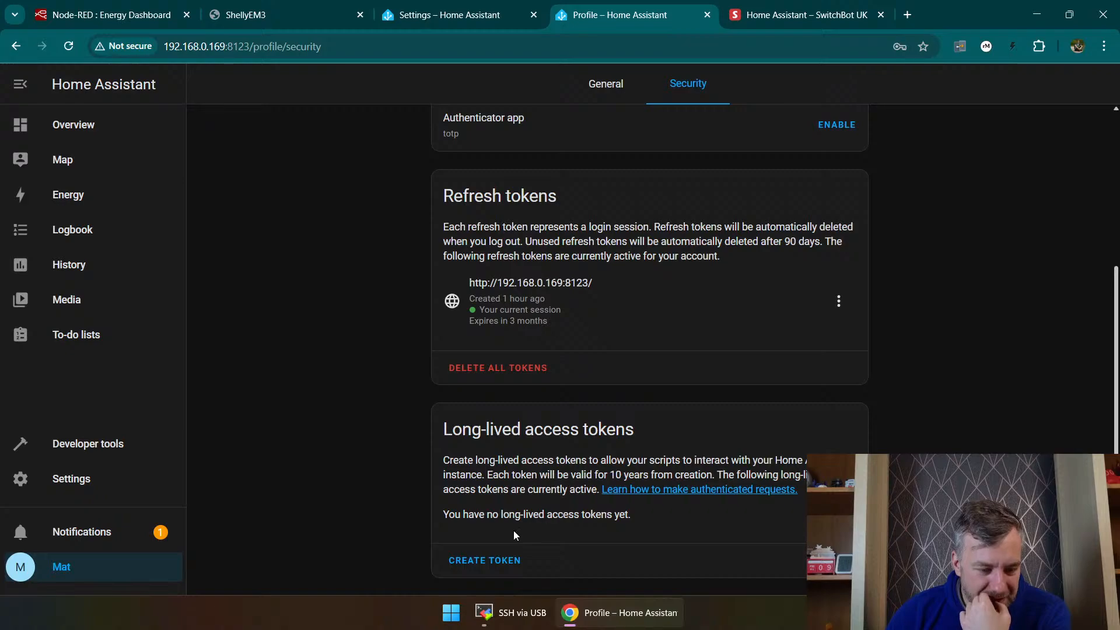
Step: Open the notification about newly discovered devices and look through the discovered integrations
click(88, 531)
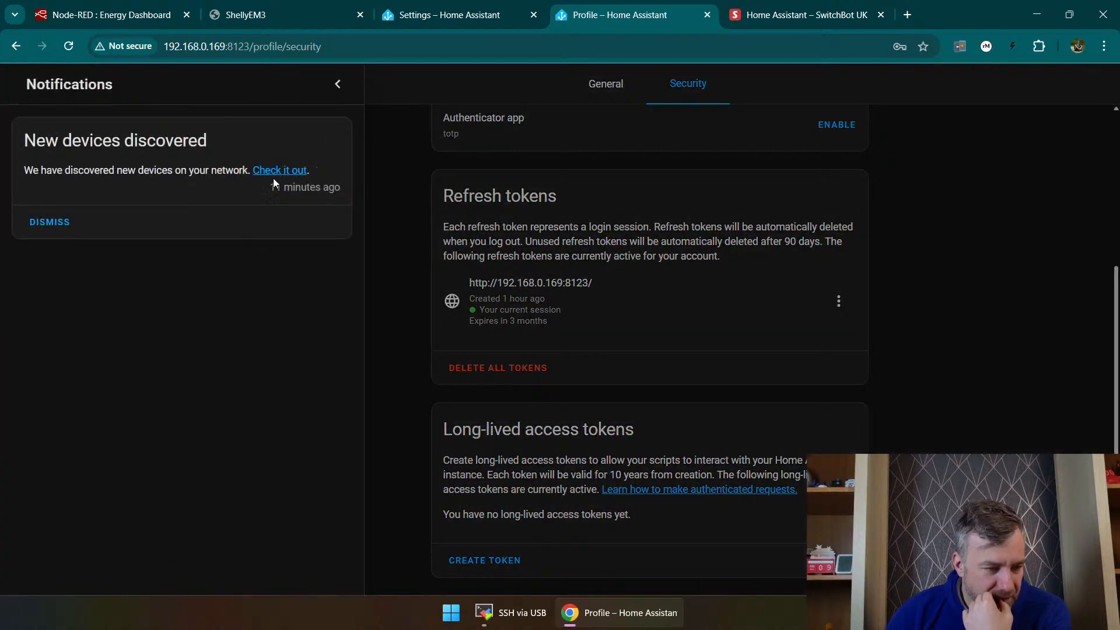
click(255, 176)
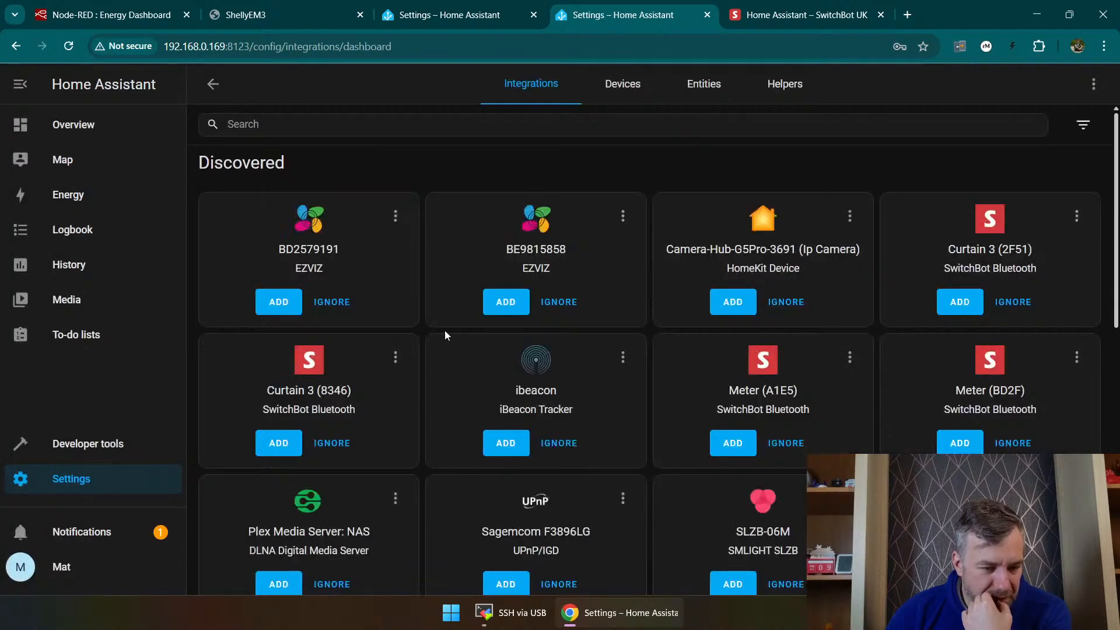
scroll(445, 336, down, 4)
scroll(500, 373, up, 4)
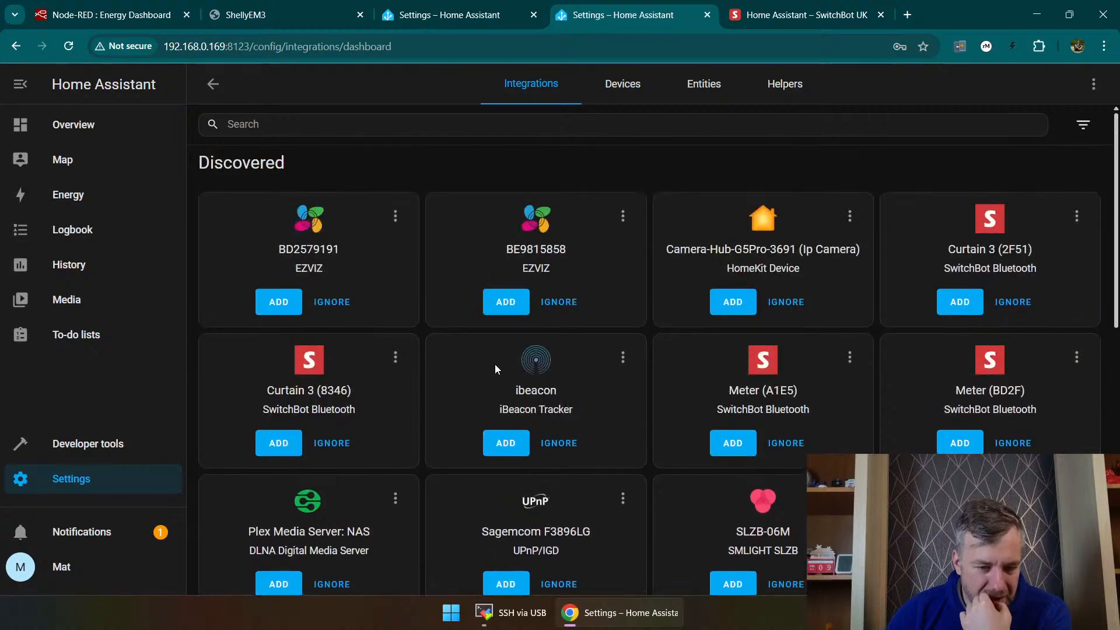
Step: Open the developer tools and check their YAML page
click(100, 438)
click(72, 479)
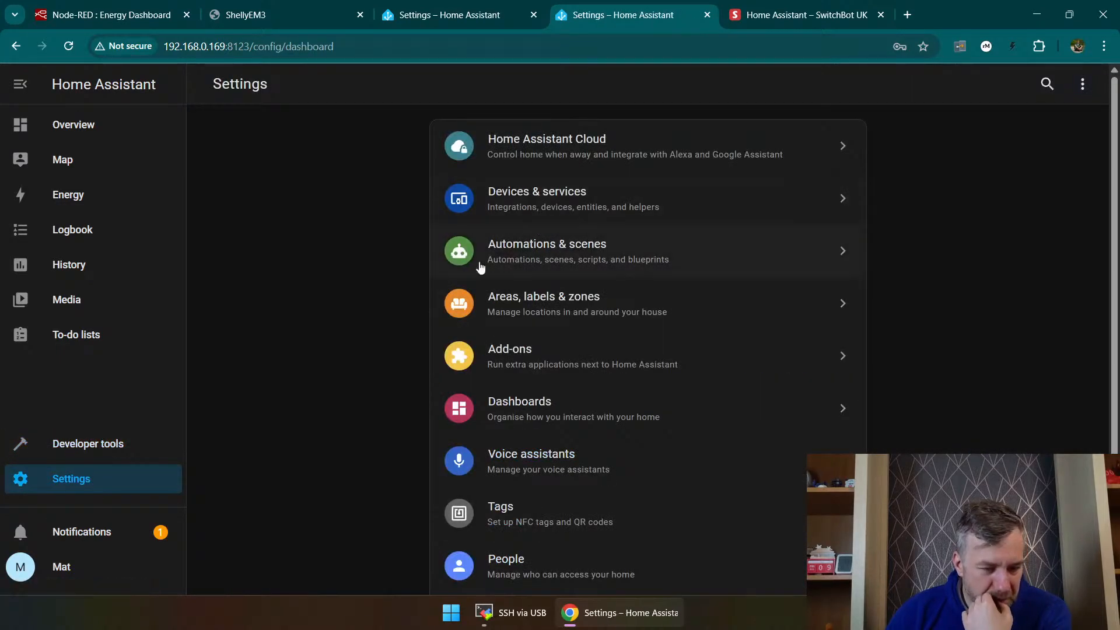
click(83, 449)
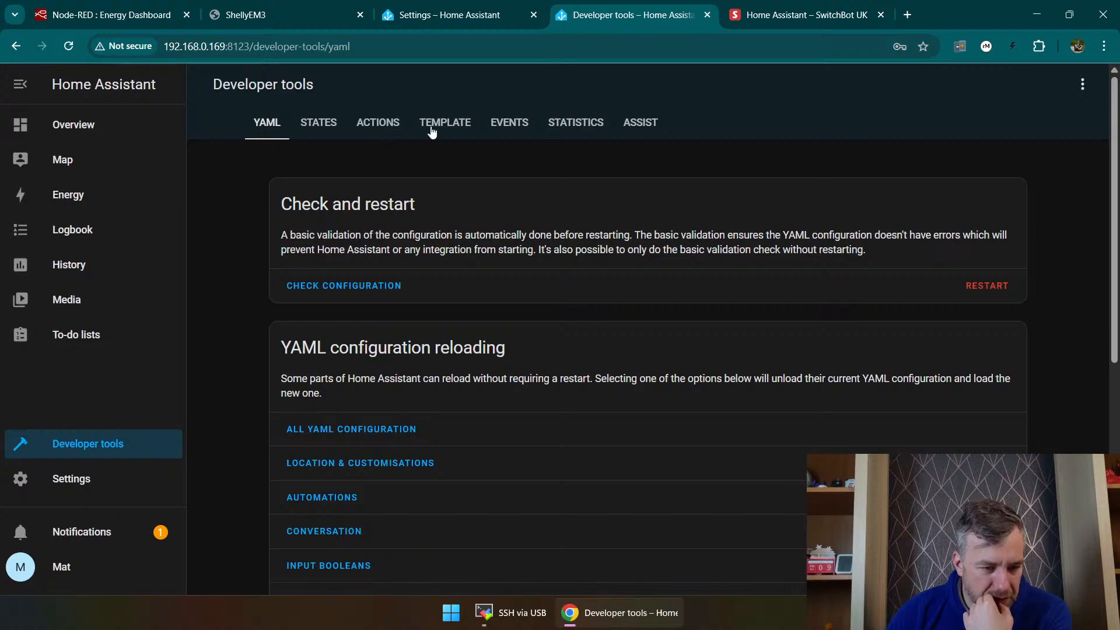
Step: Open the add-ons page in the settings and activate its add-on search
click(69, 474)
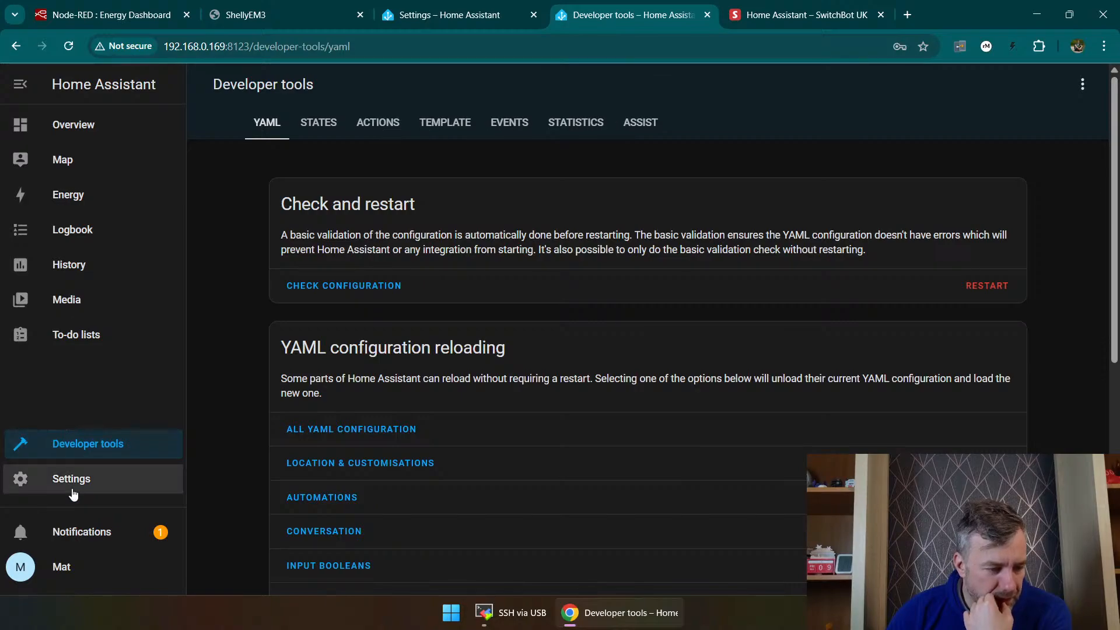
click(534, 352)
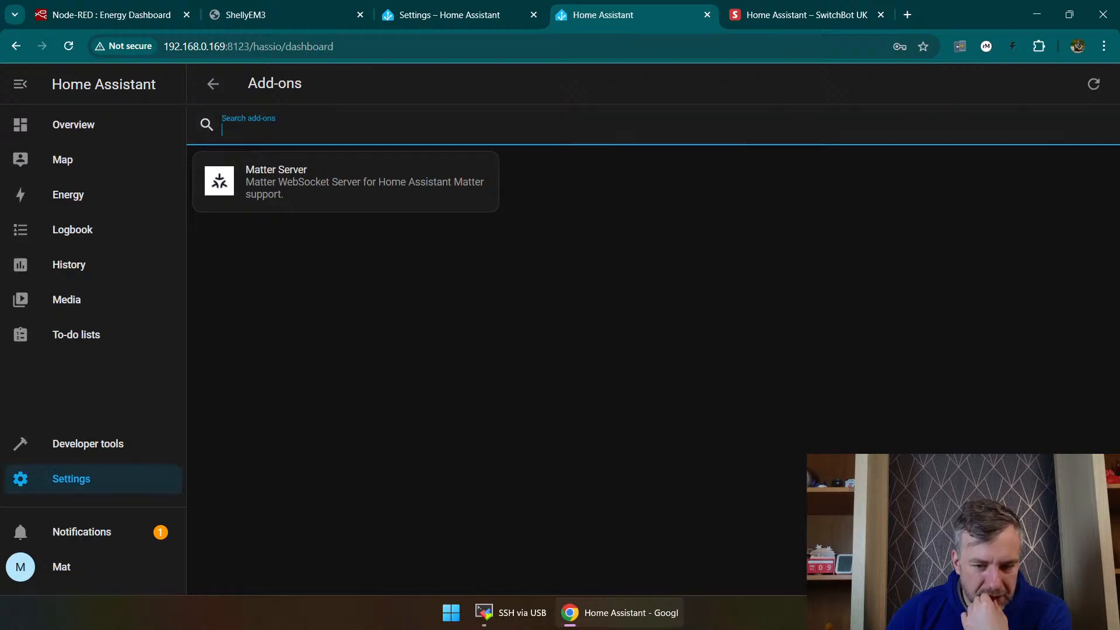
click(265, 124)
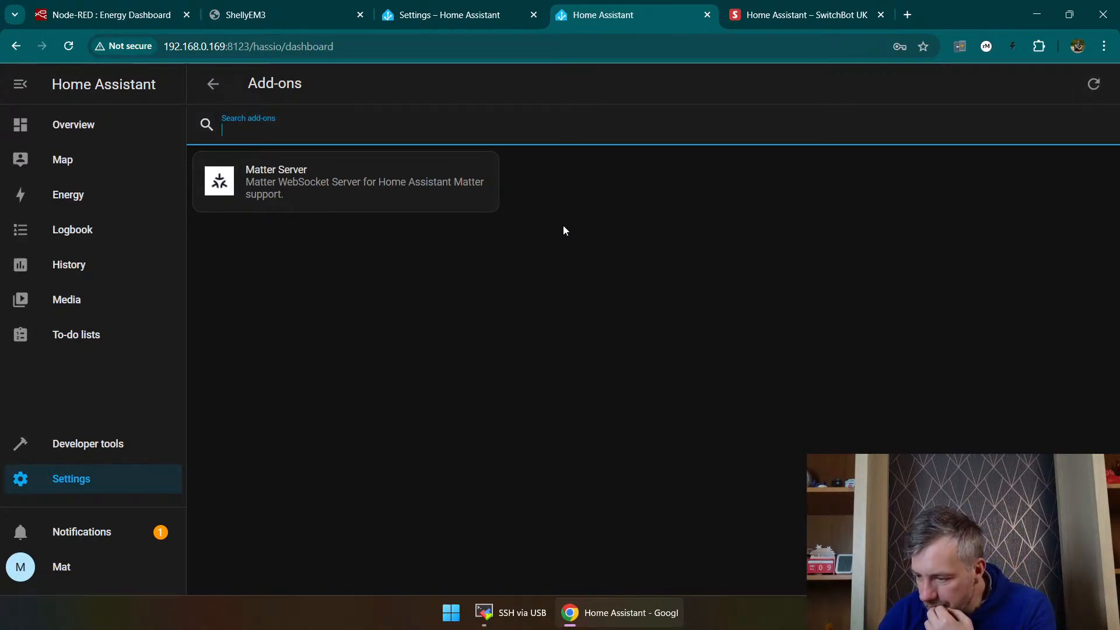
Step: Return through the browsing history to the page that links to the HACS add-on dashboard
click(471, 15)
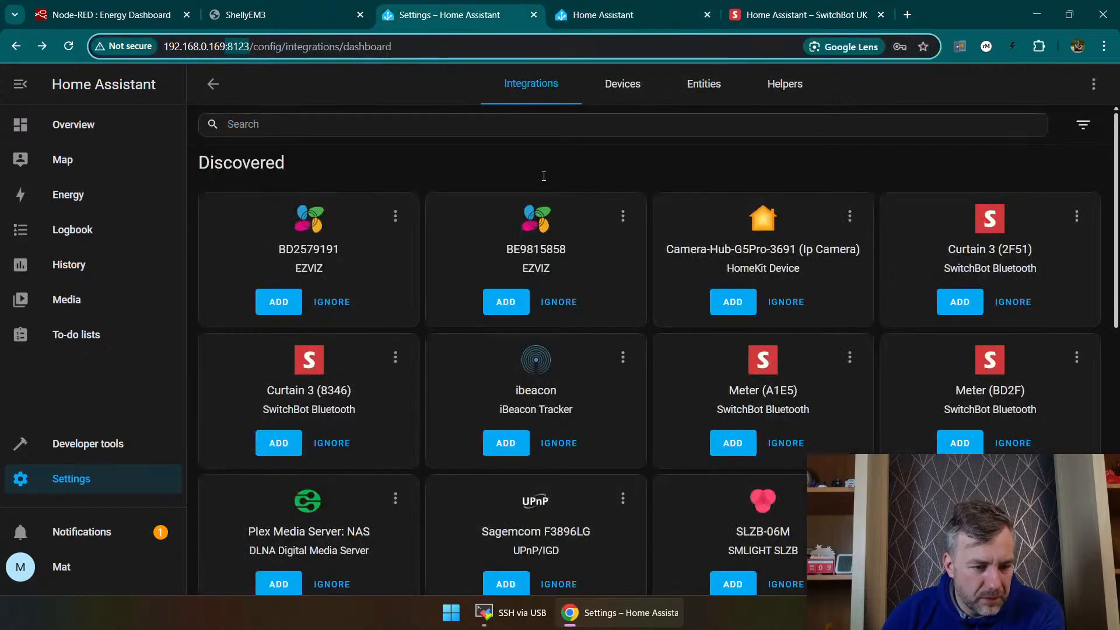
click(593, 15)
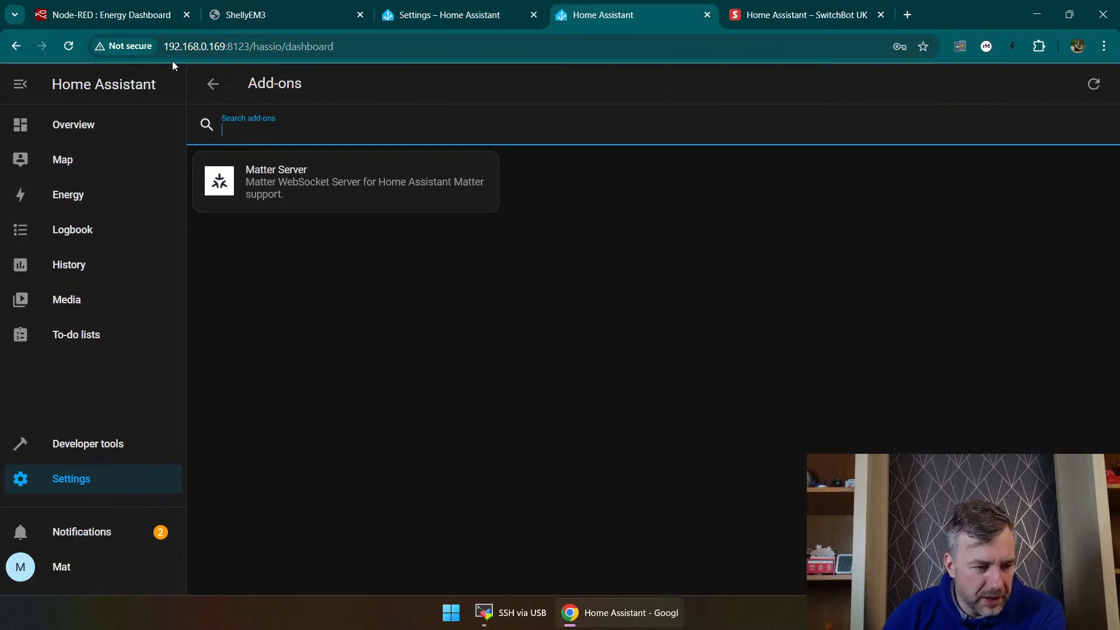
click(16, 46)
right_click(17, 48)
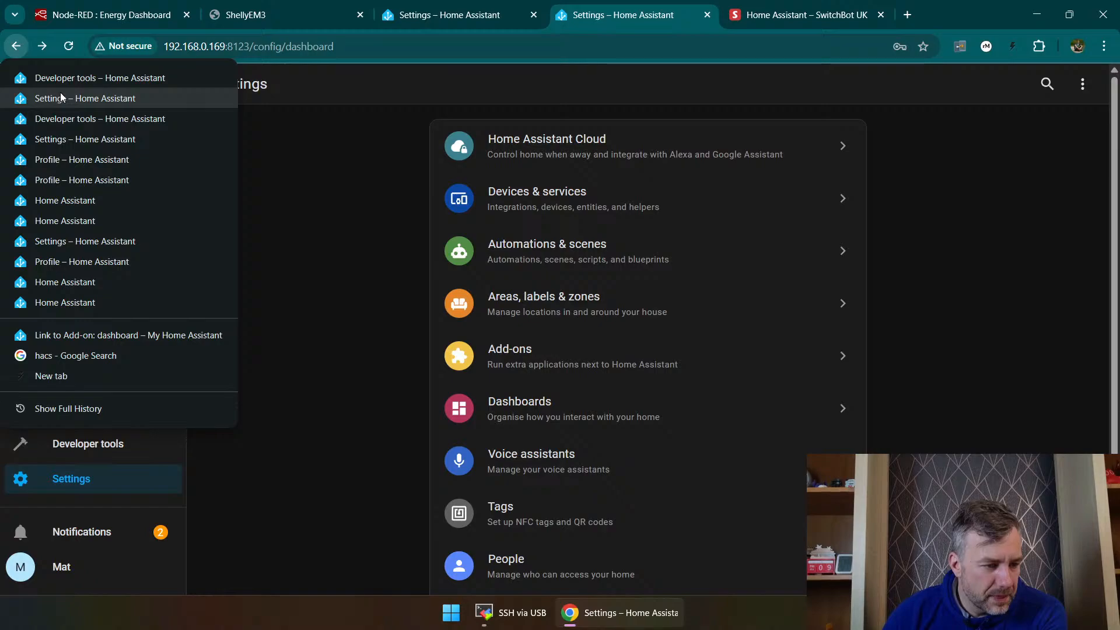
click(61, 97)
right_click(10, 46)
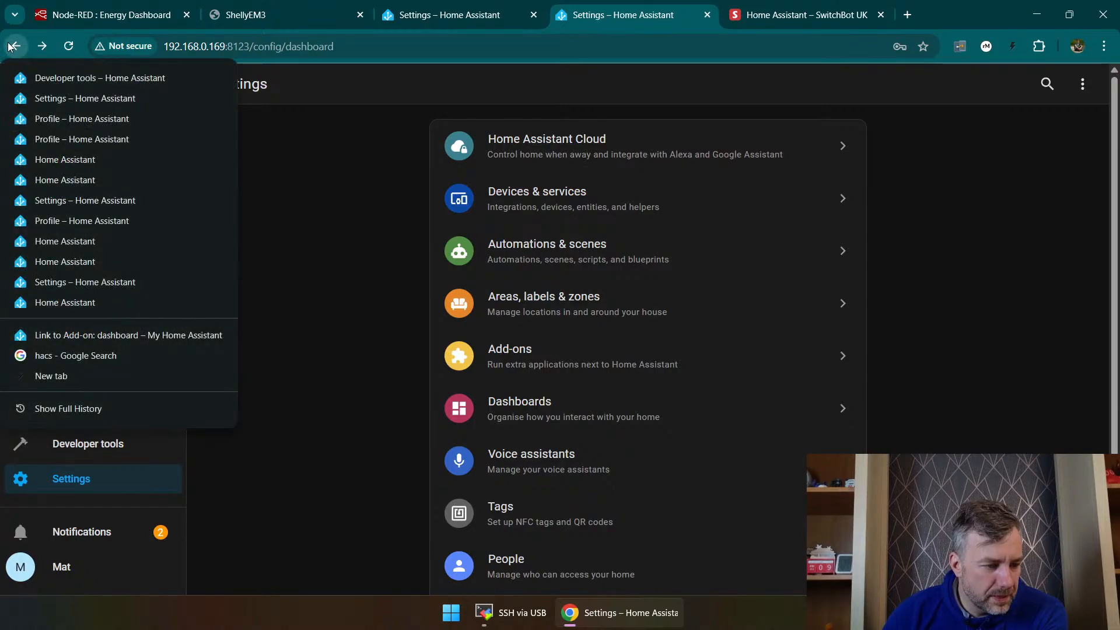
click(107, 335)
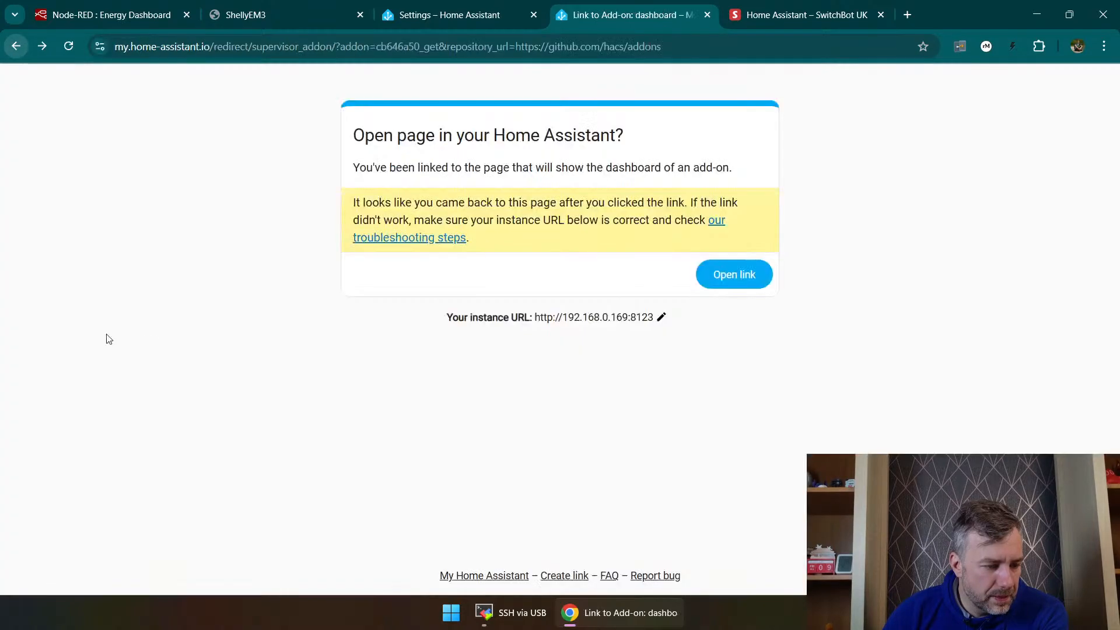
click(746, 279)
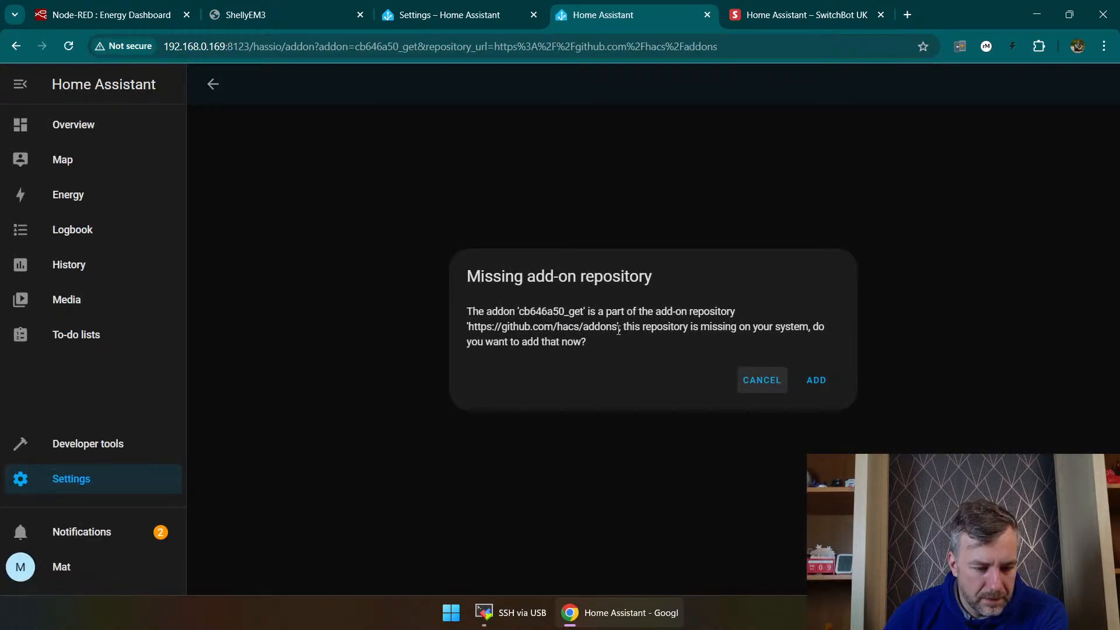
drag(619, 331, 485, 325)
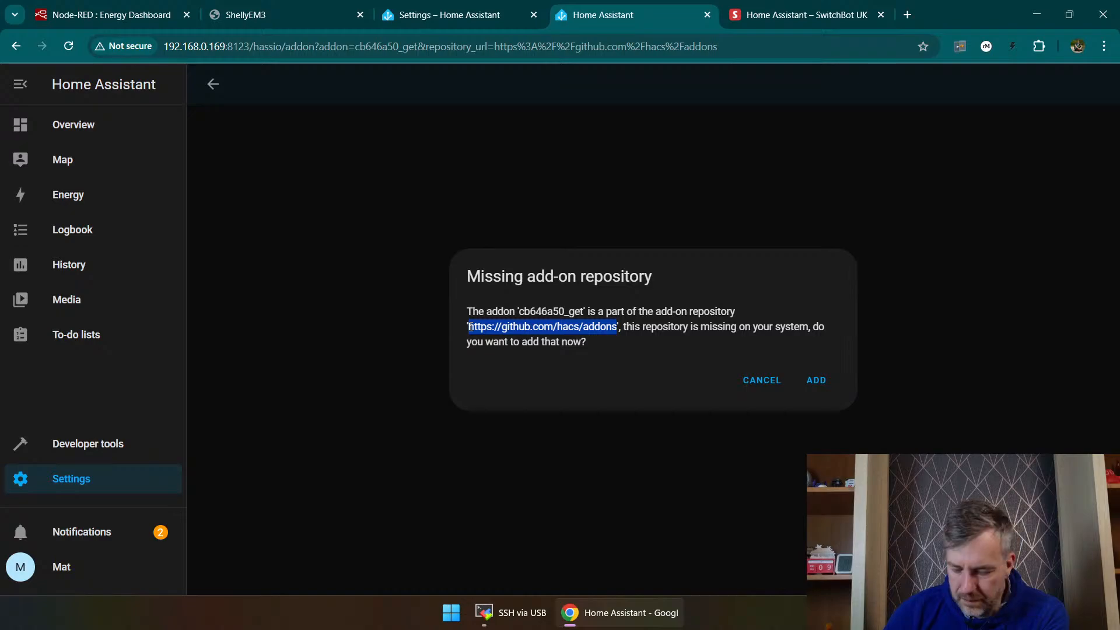
click(823, 380)
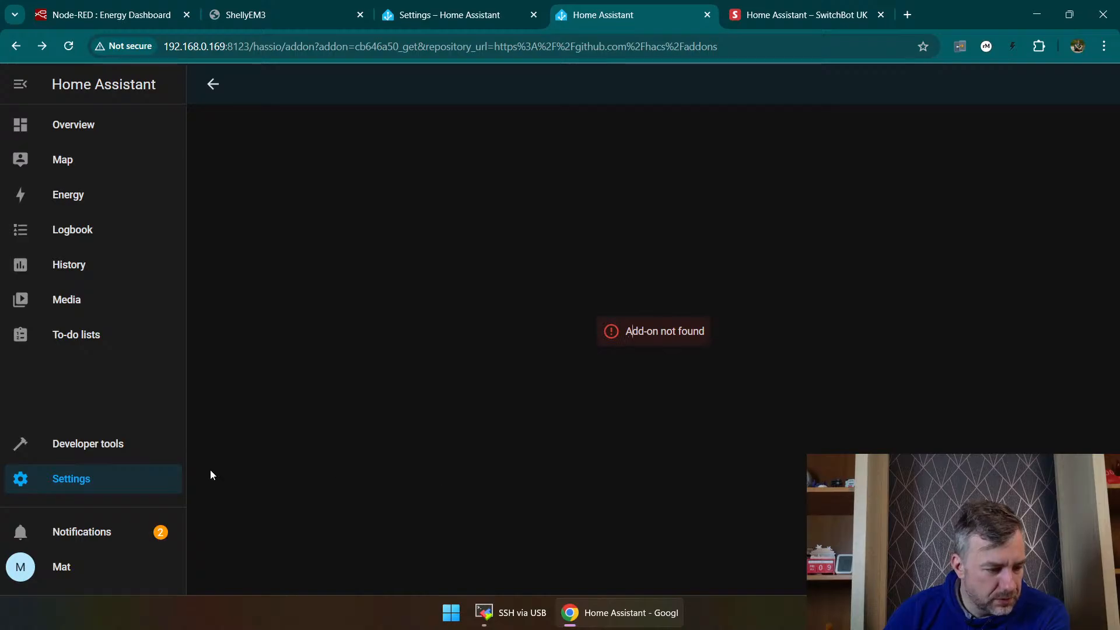
Step: Check the notifications, switch to MobaXterm and try to restart the stopped SSH via USB session
click(89, 530)
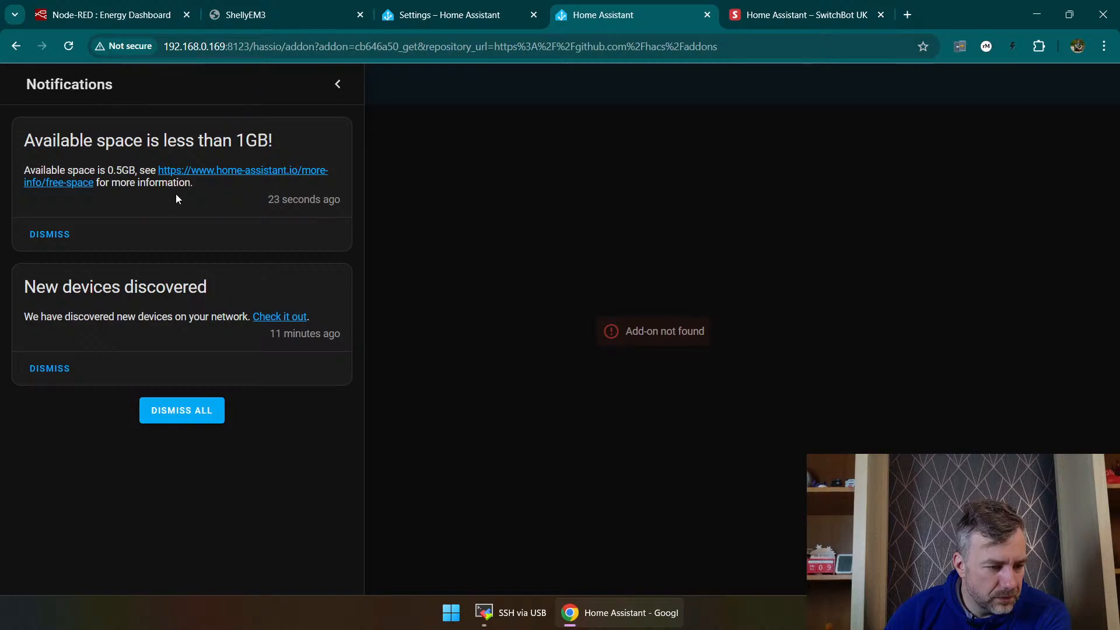
click(509, 616)
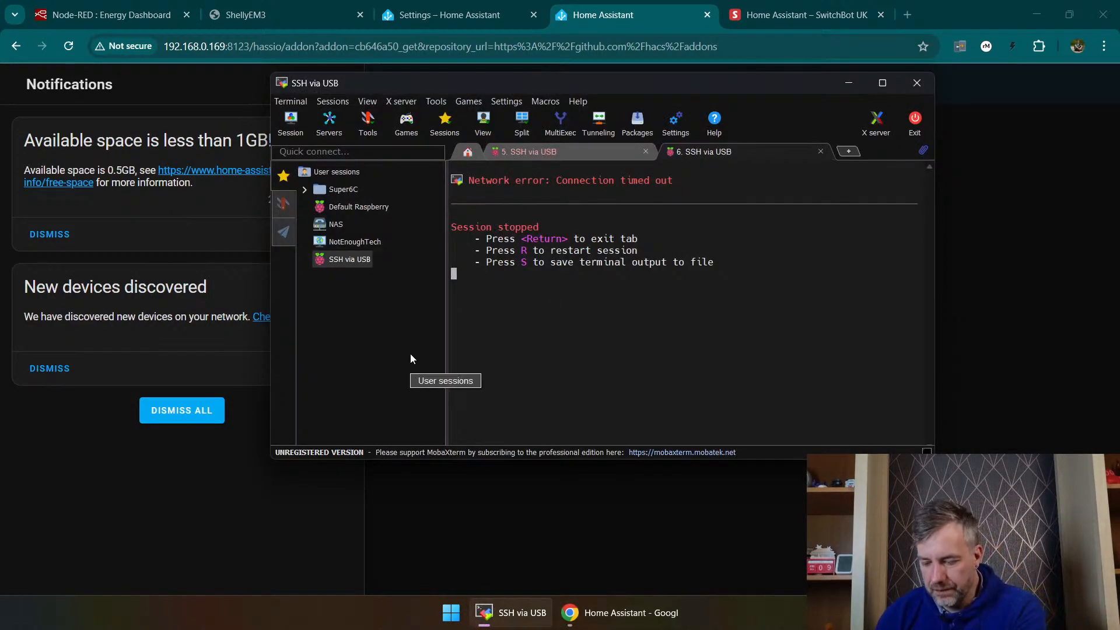
key(r)
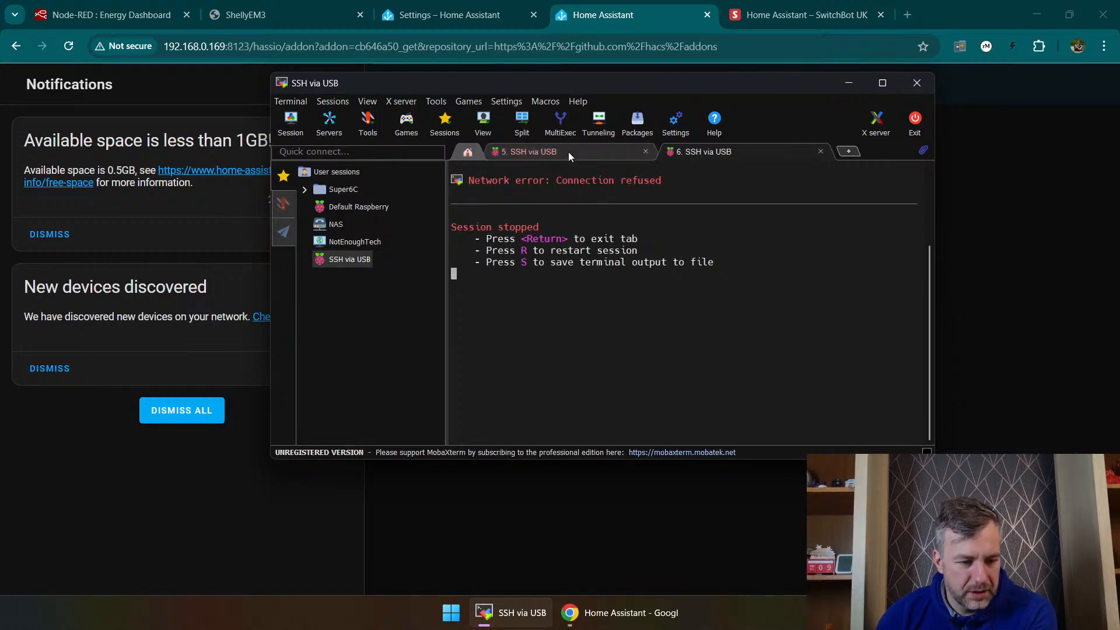
Step: Check the SSH via USB session settings and reselect [RPI Default] as the username
right_click(343, 260)
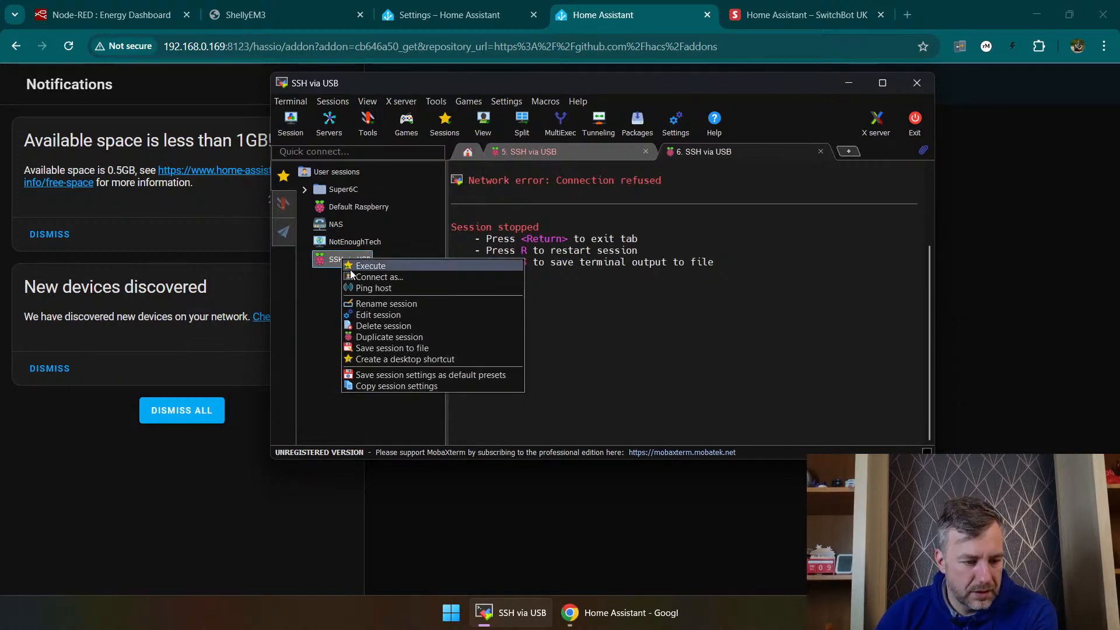
click(365, 316)
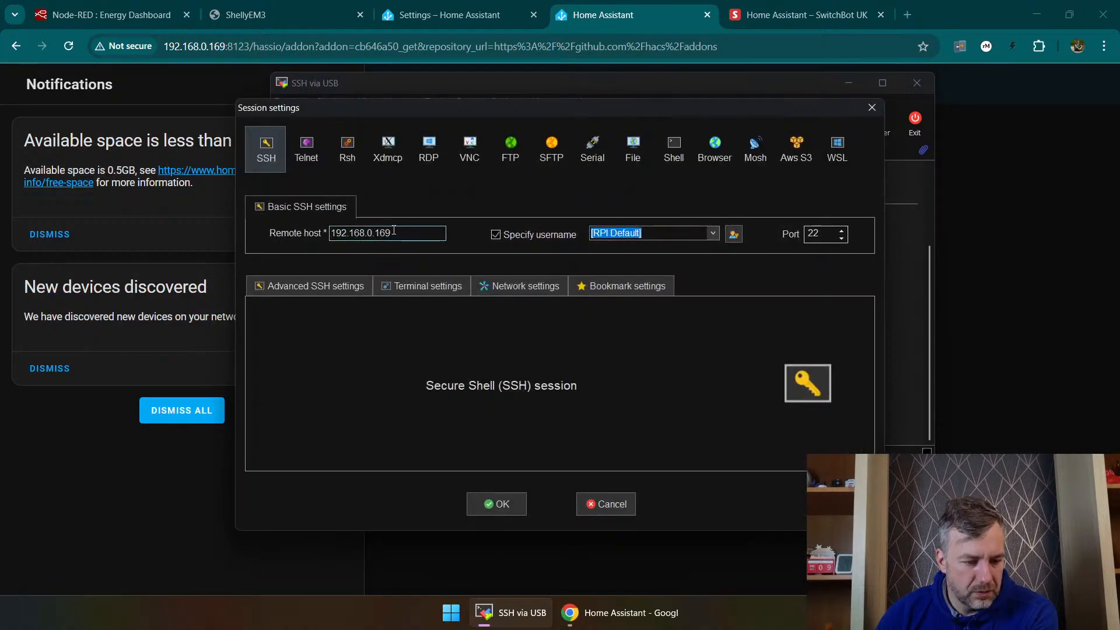
click(712, 233)
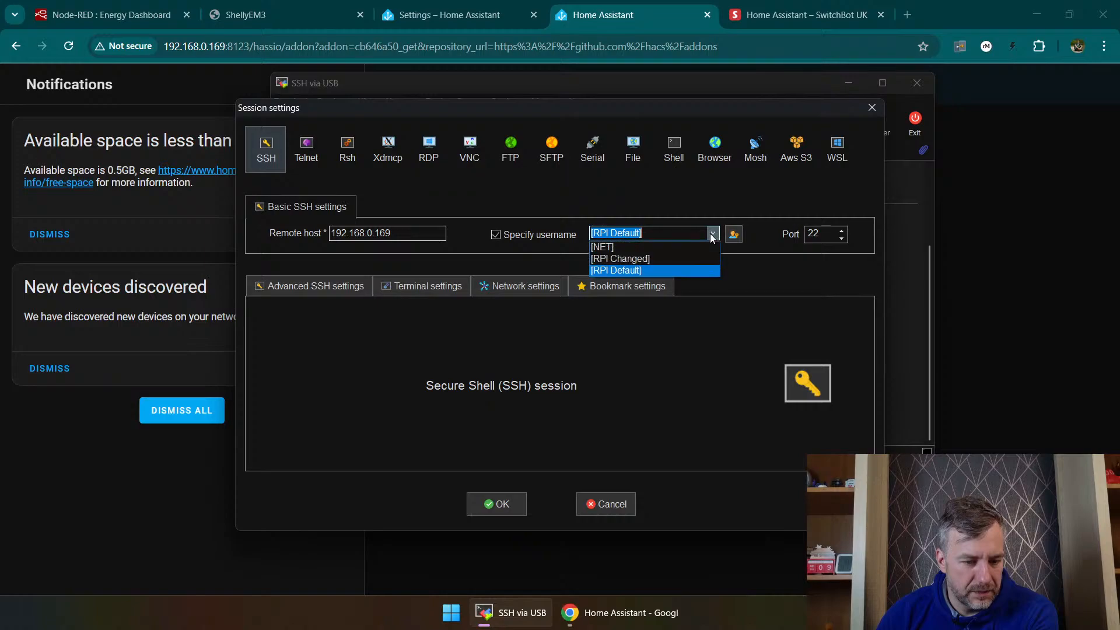
click(698, 231)
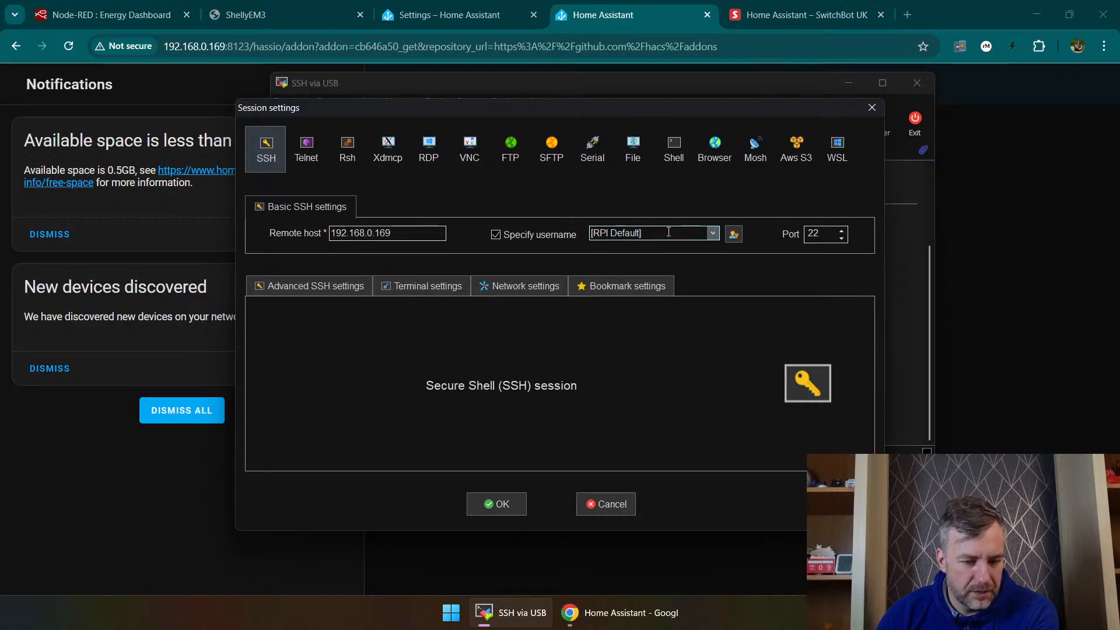
click(715, 233)
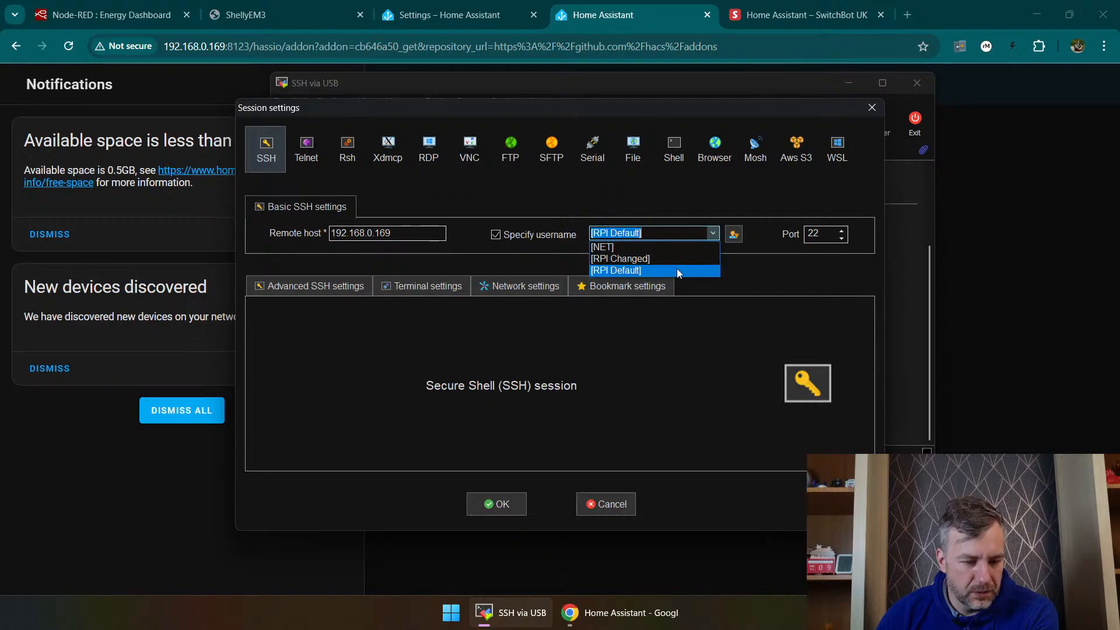
click(677, 270)
click(497, 504)
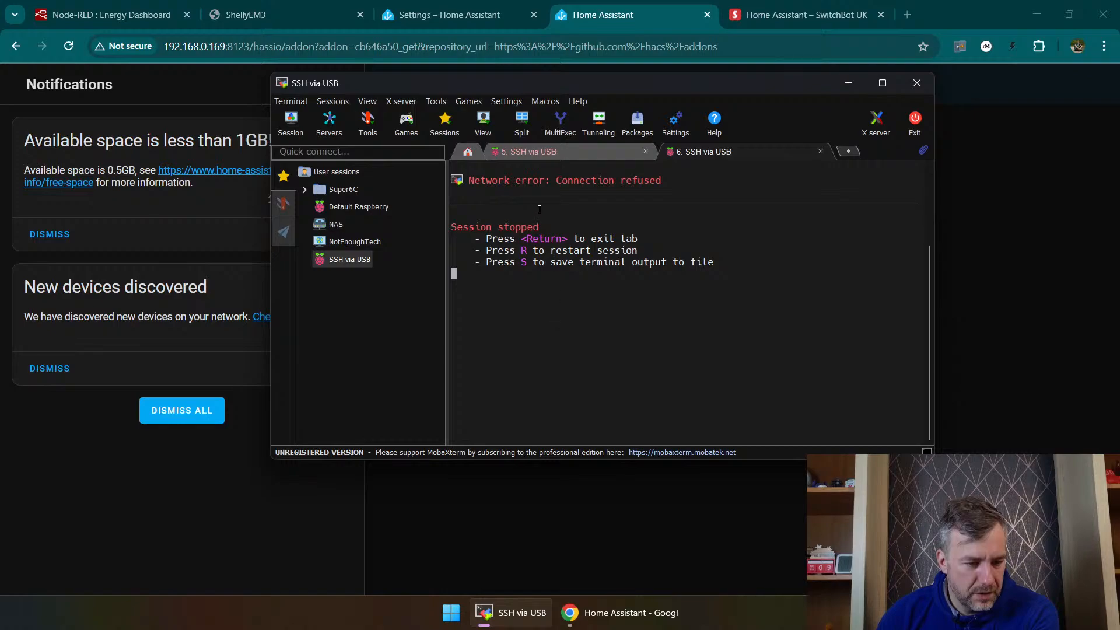
right_click(344, 258)
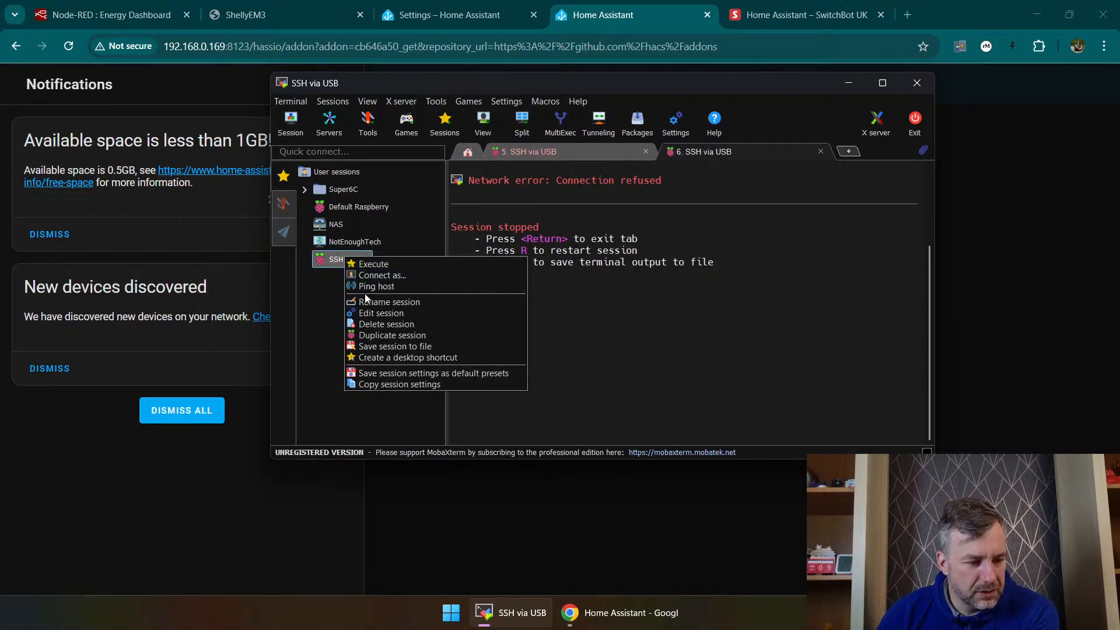
click(380, 311)
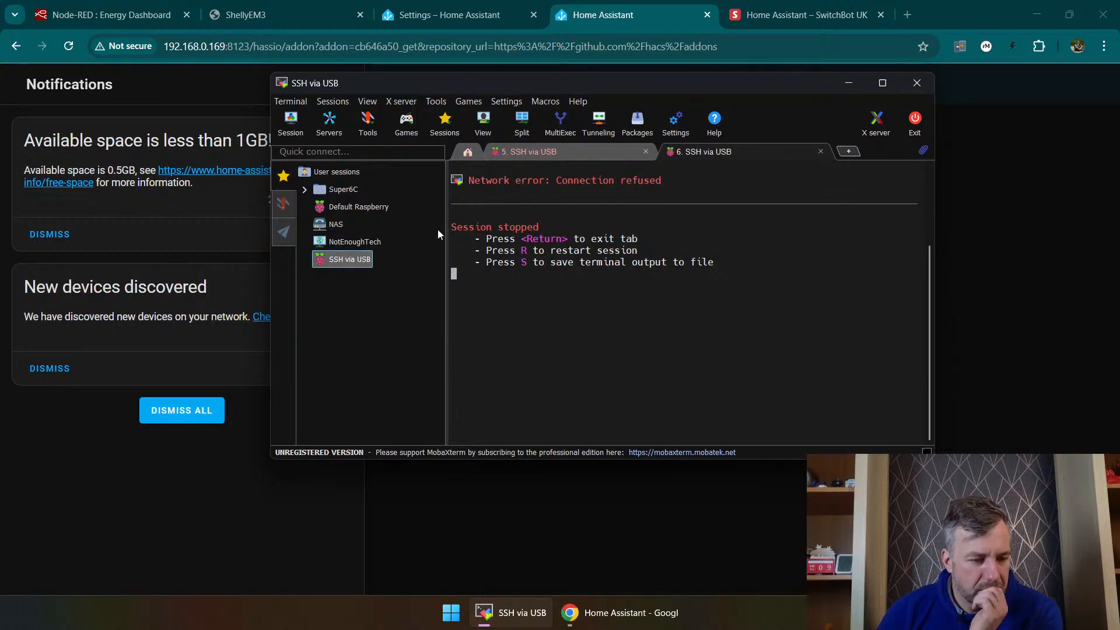
Step: Return to Home Assistant in the browser and look through the YAML and Assist pages of the developer tools
click(951, 397)
click(245, 14)
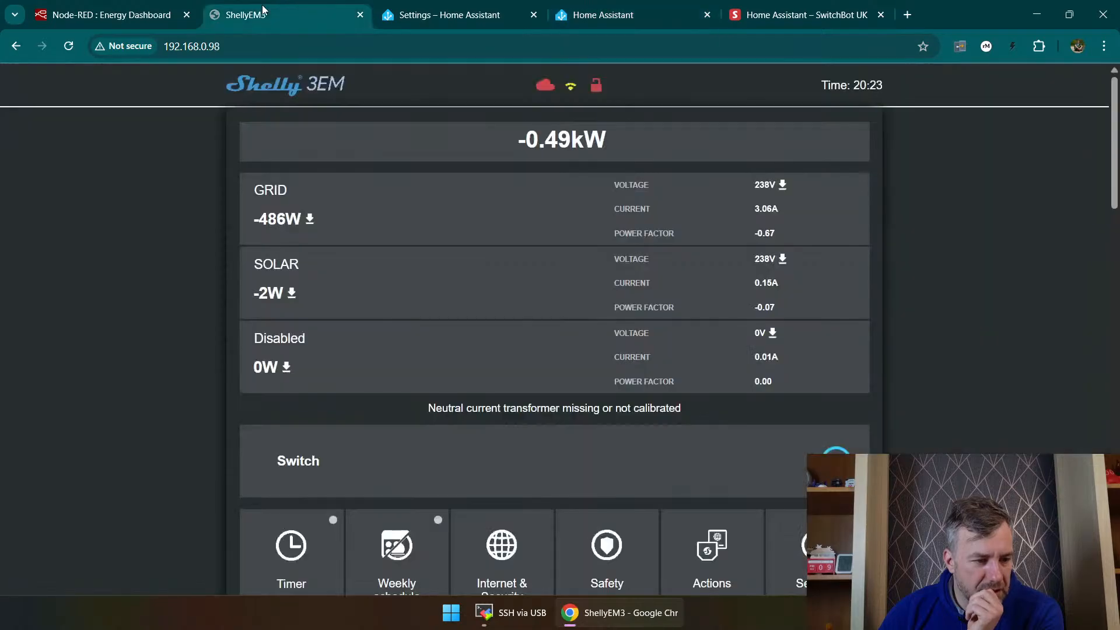
click(111, 15)
click(443, 16)
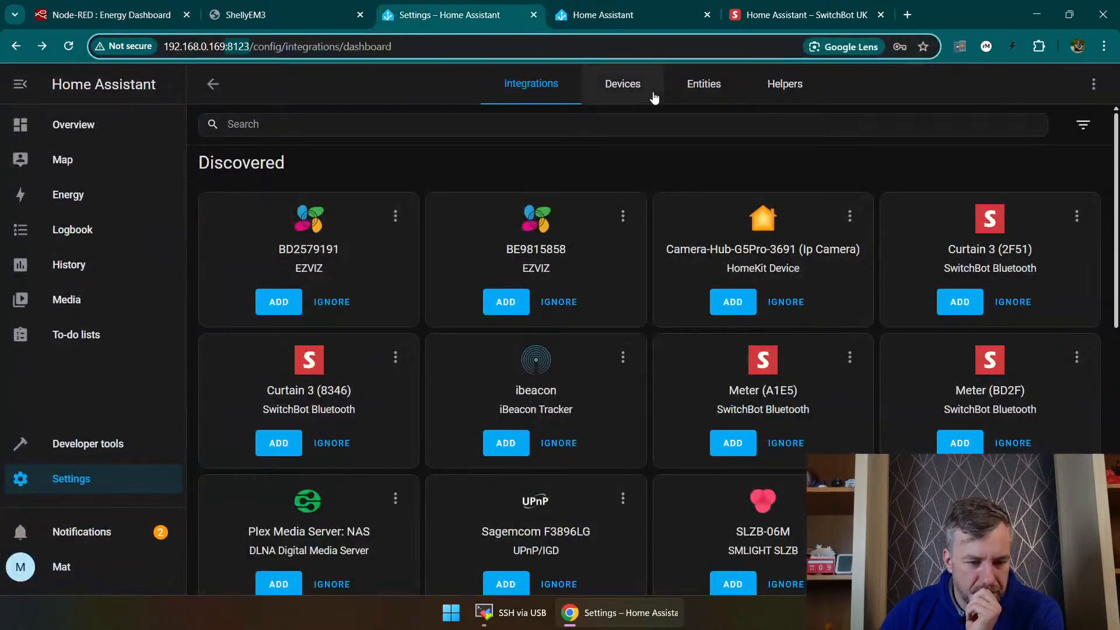
click(94, 490)
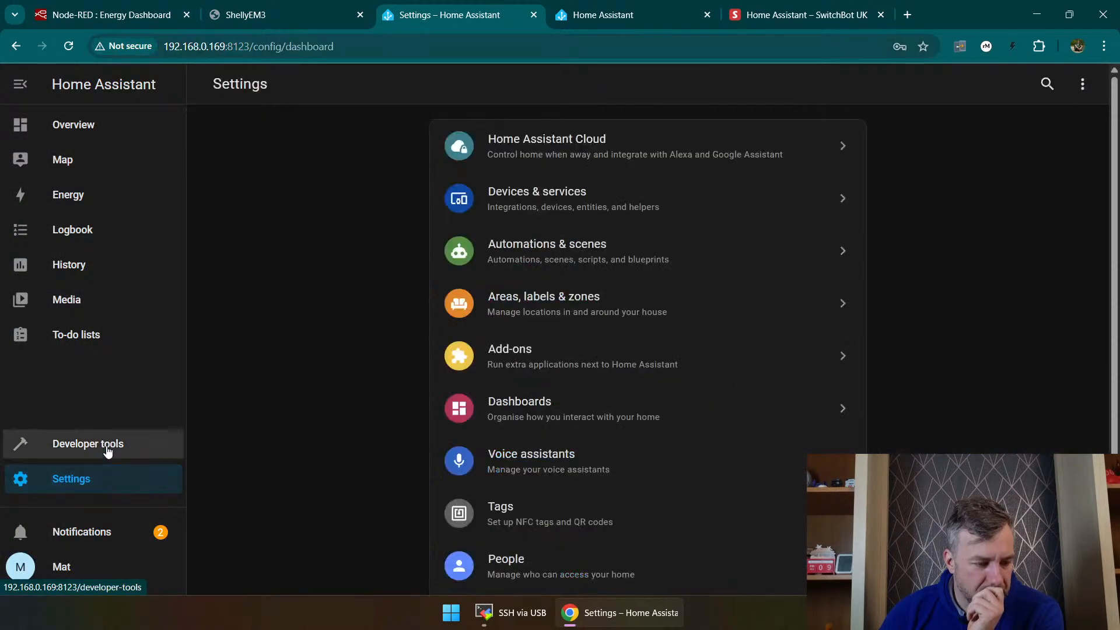
click(101, 448)
scroll(440, 215, down, 1)
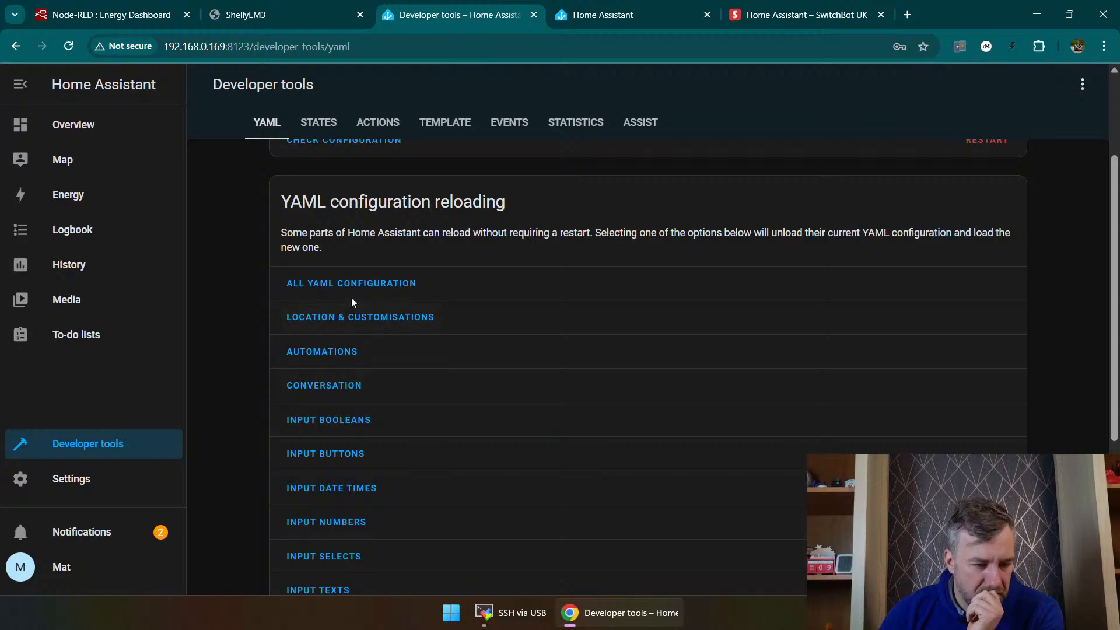
scroll(374, 299, up, 1)
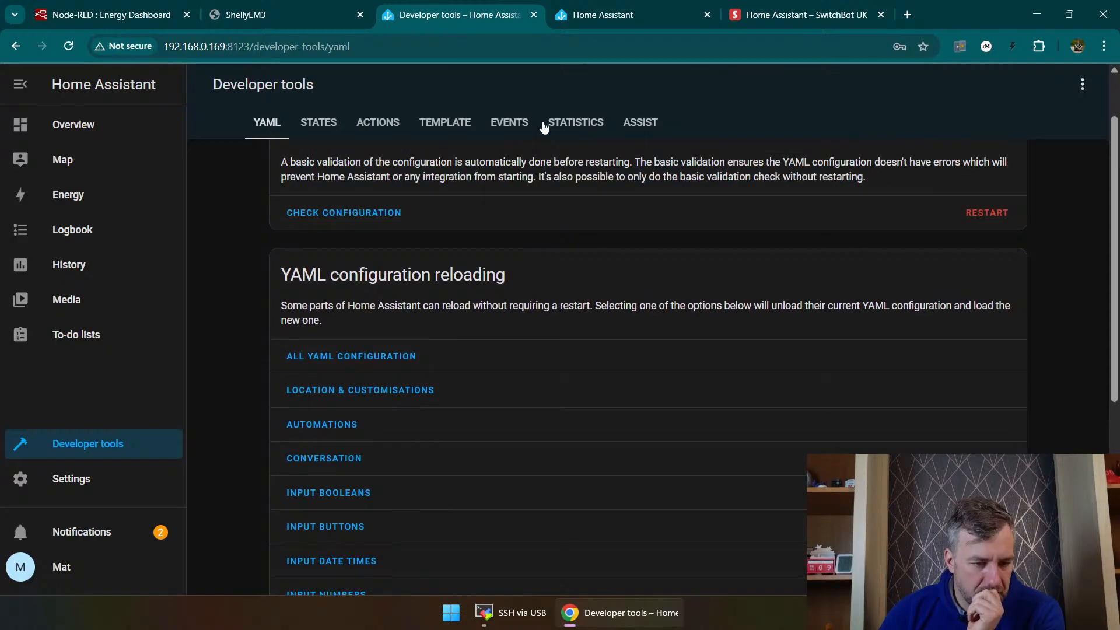
click(662, 125)
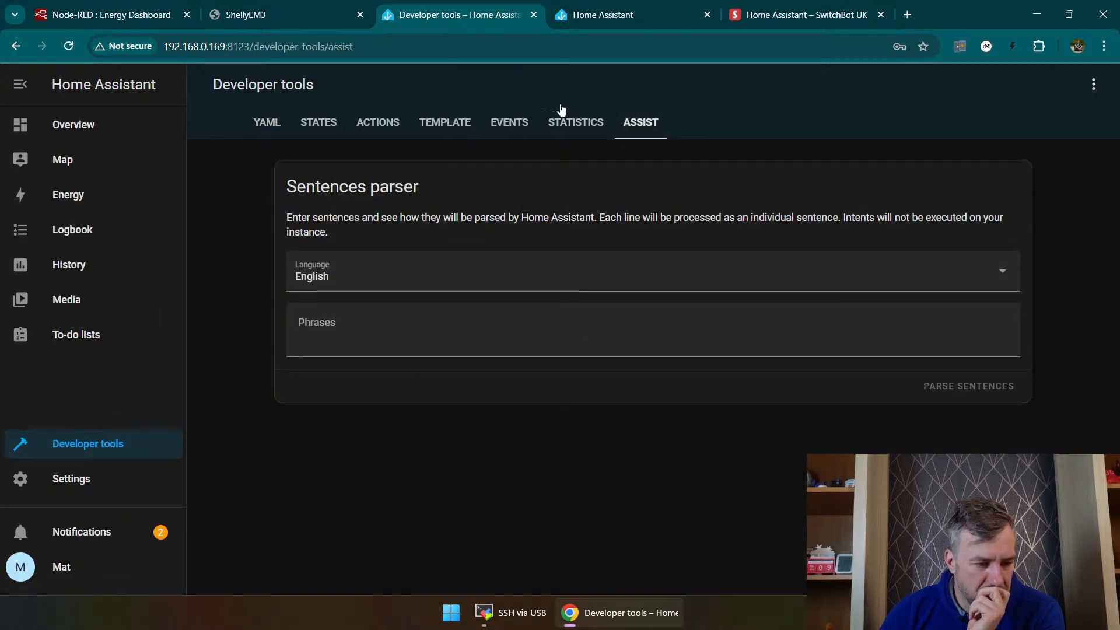
Step: Look through the settings overview and search it for "ssh"
click(71, 480)
scroll(461, 379, down, 2)
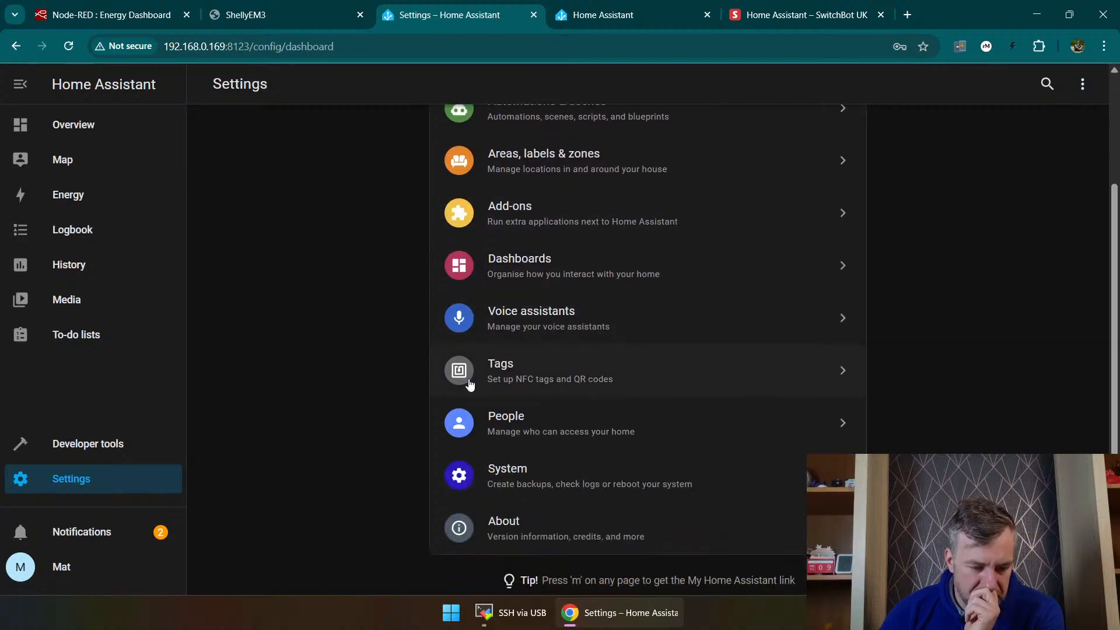
click(1047, 83)
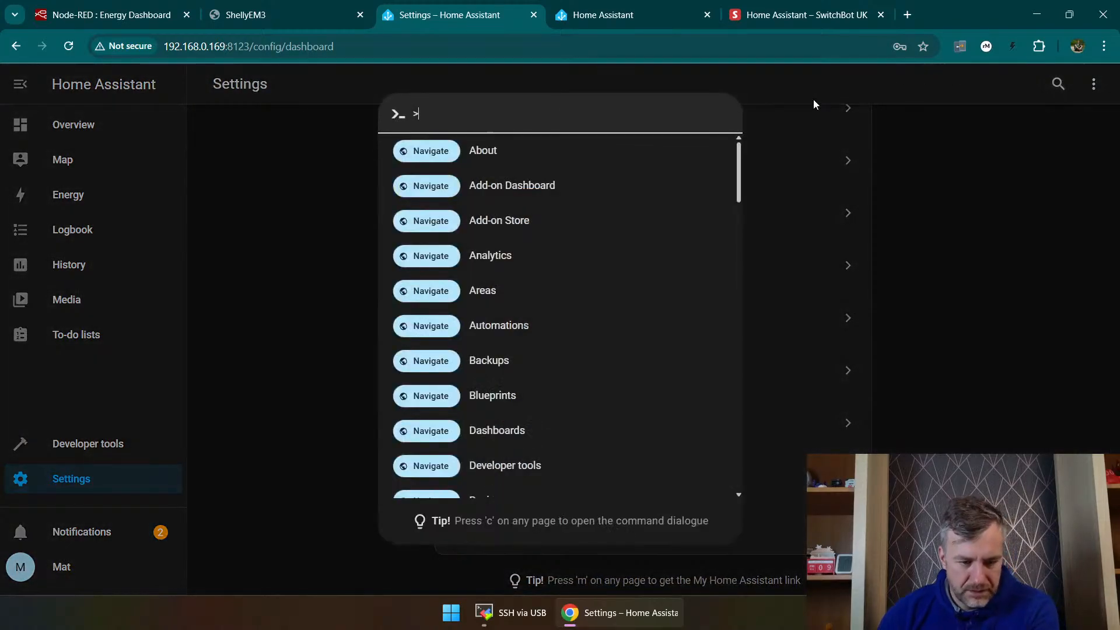
text(ssh)
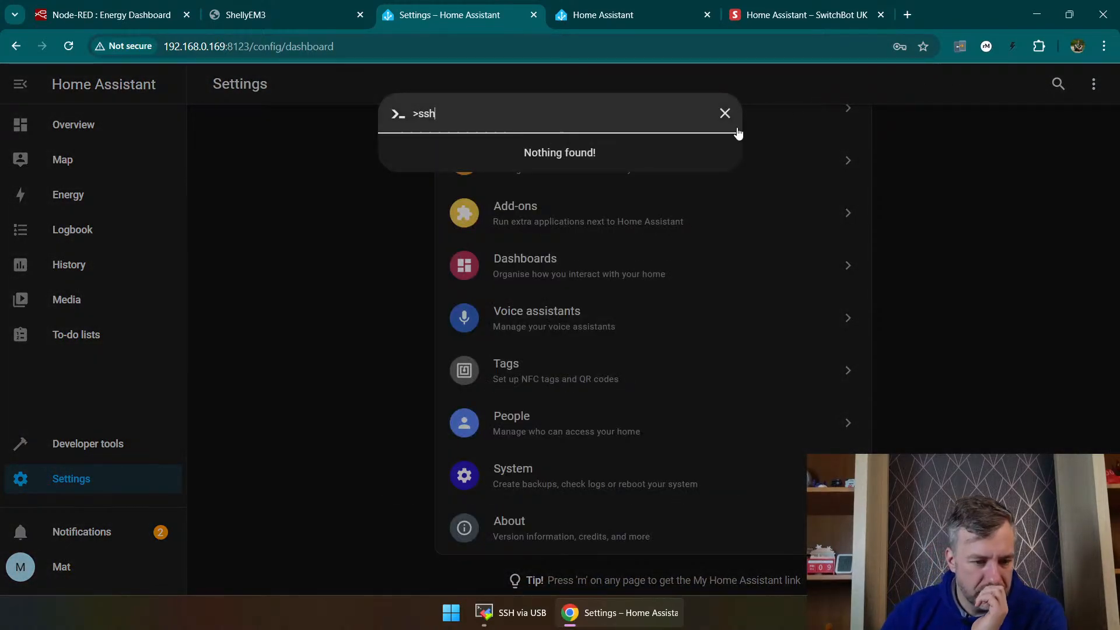
click(325, 235)
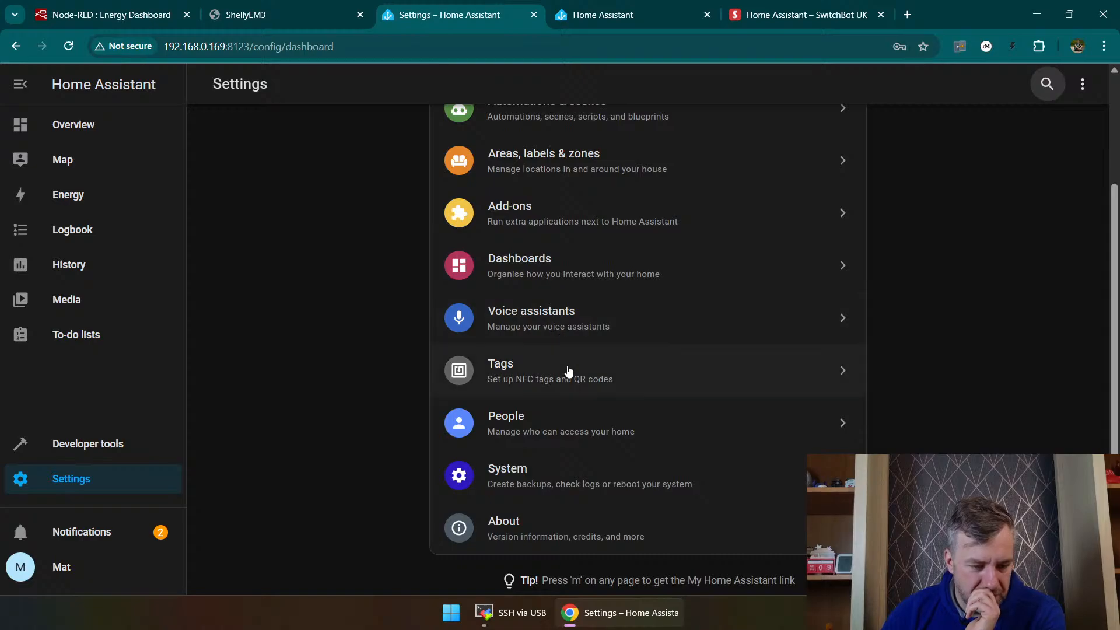
Step: Review the system's network settings, including the host name, network interfaces and Home Assistant URL
click(580, 509)
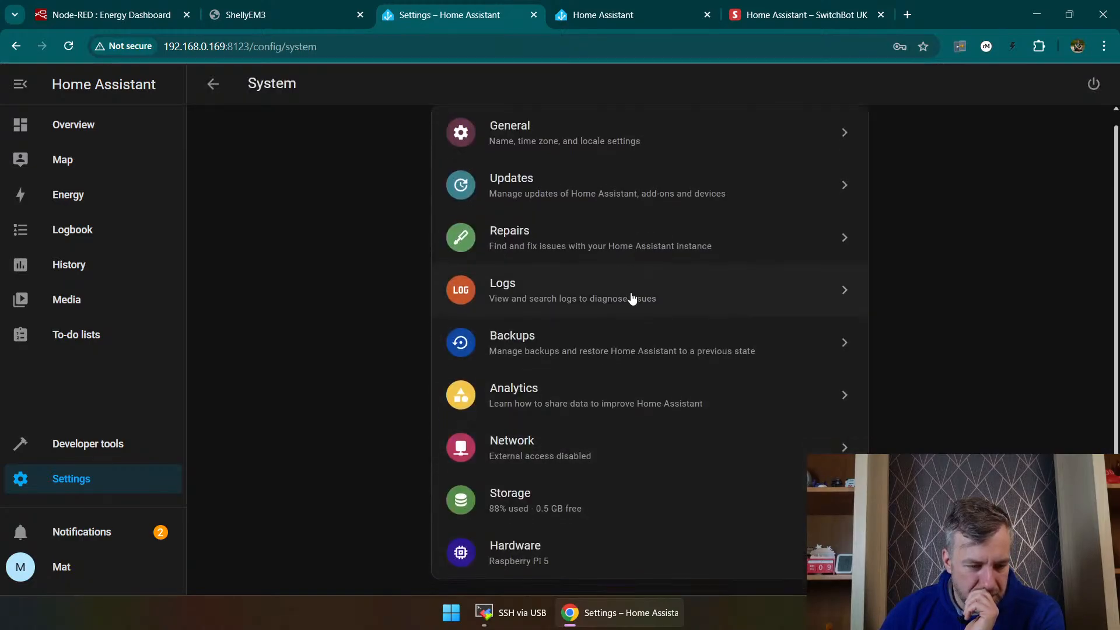
click(610, 448)
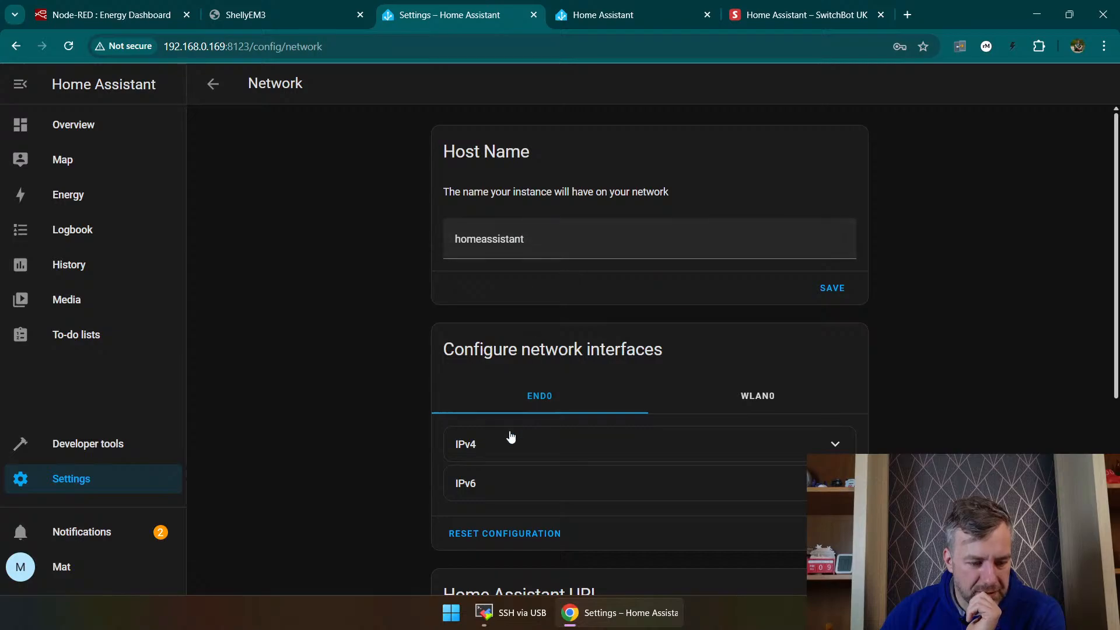
scroll(932, 375, down, 5)
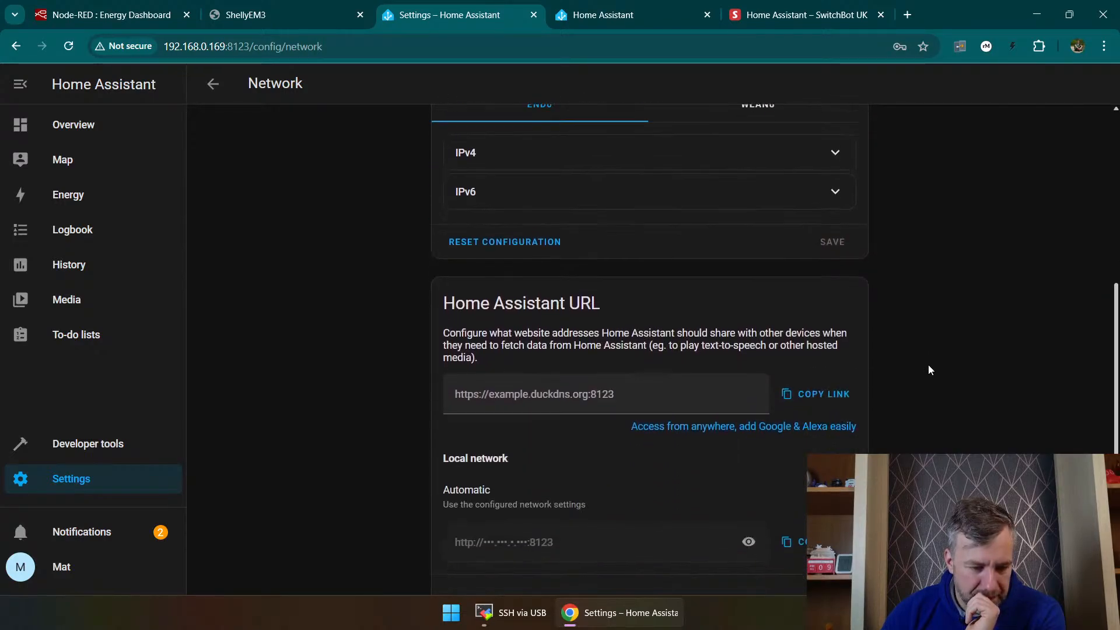
scroll(729, 402, down, 1)
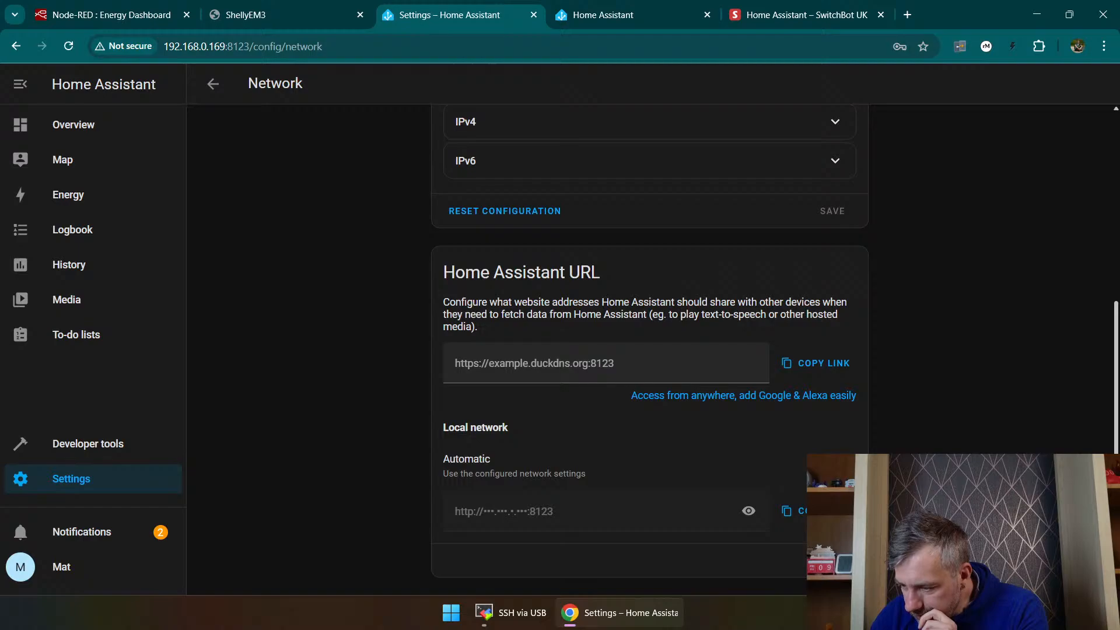
Step: Search the installed add-ons for "ssh"
click(90, 475)
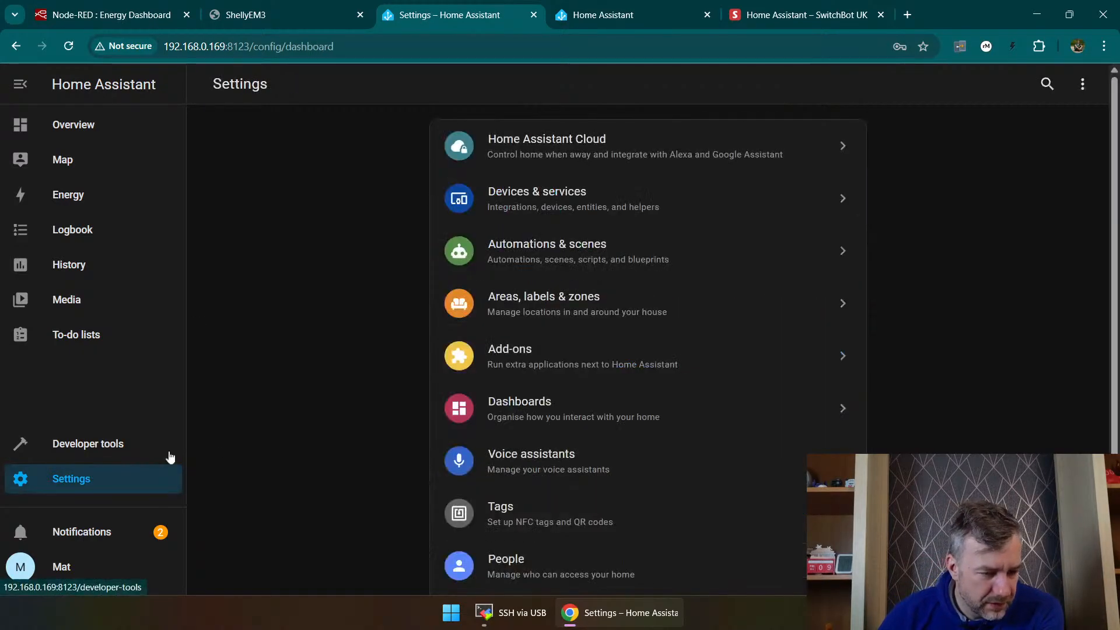
click(550, 335)
click(319, 115)
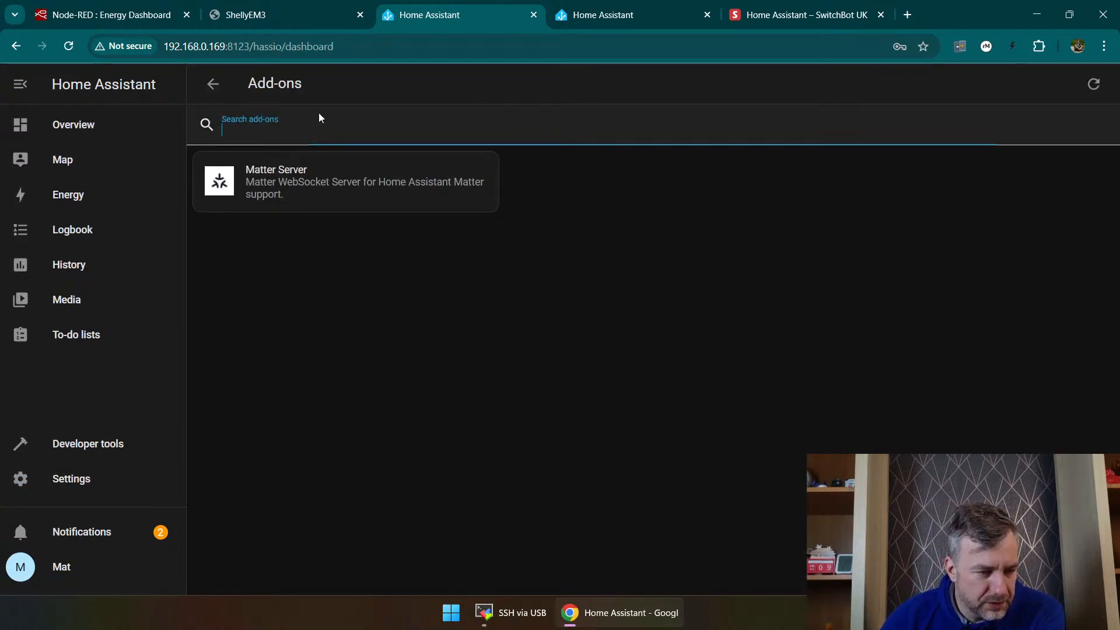
text(ssh)
key(BackSpace)
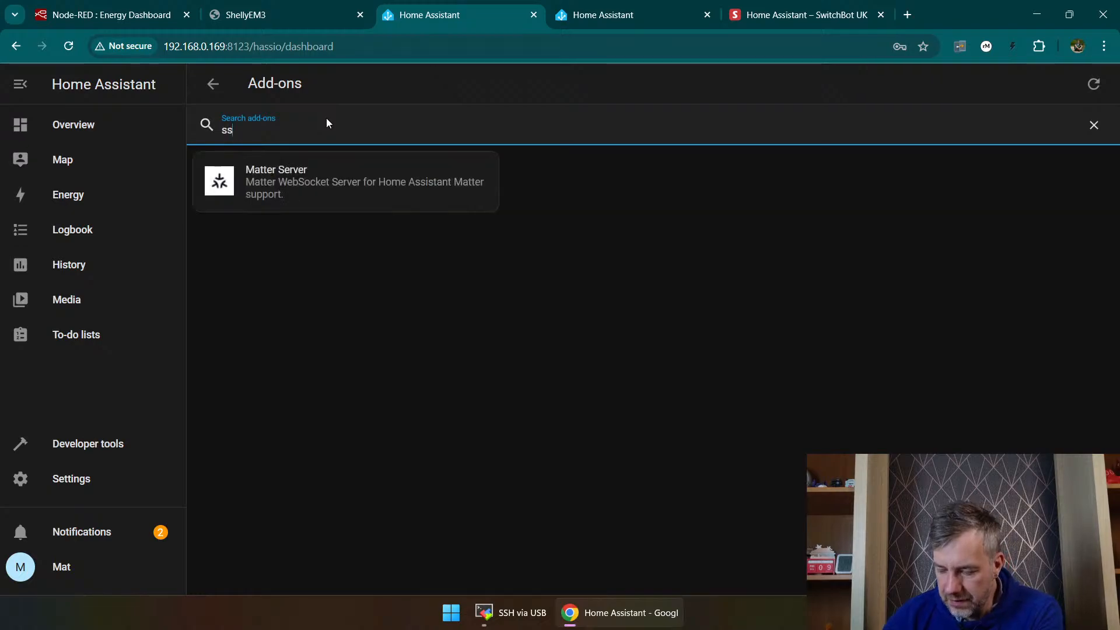
text(h)
Step: Search the add-on store for "ssh" and open the Advanced SSH & Web Terminal add-on
click(1047, 566)
click(416, 126)
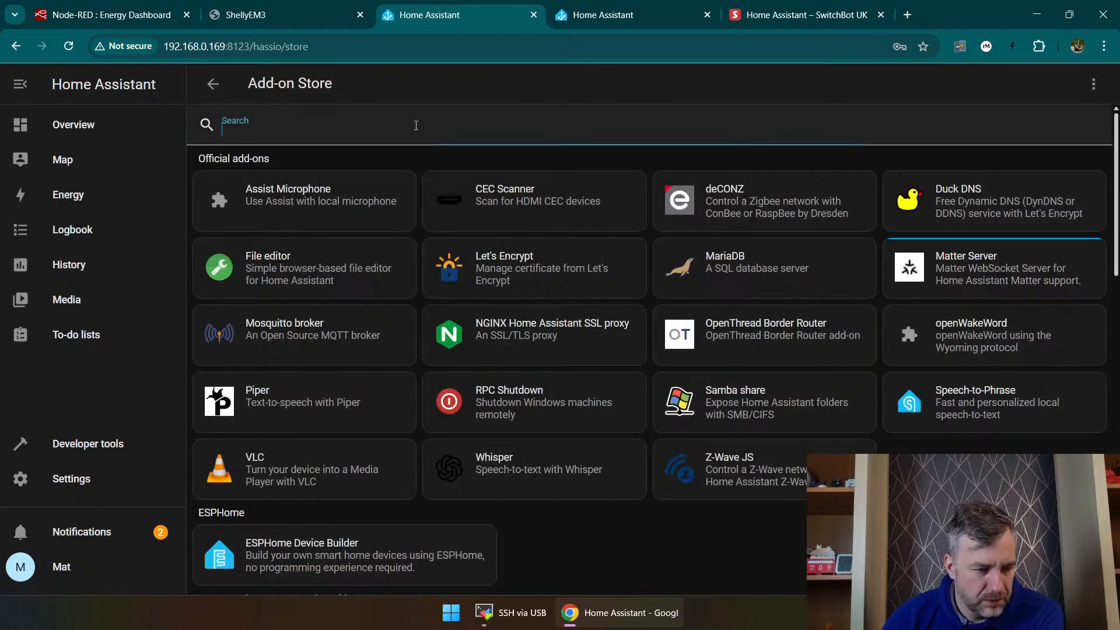
text(ssh)
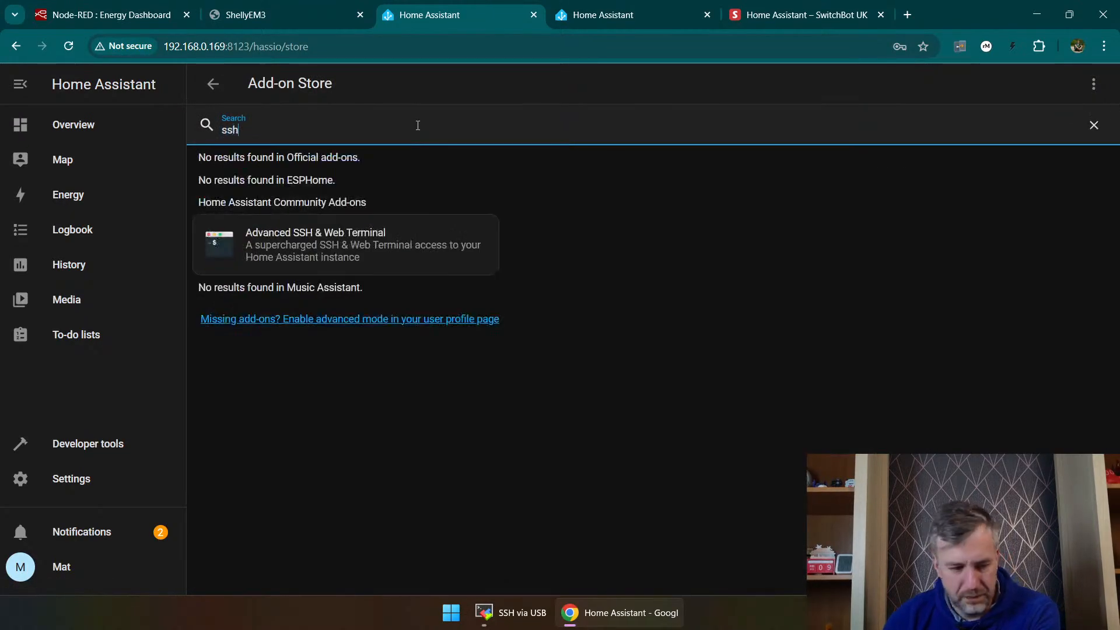
click(379, 248)
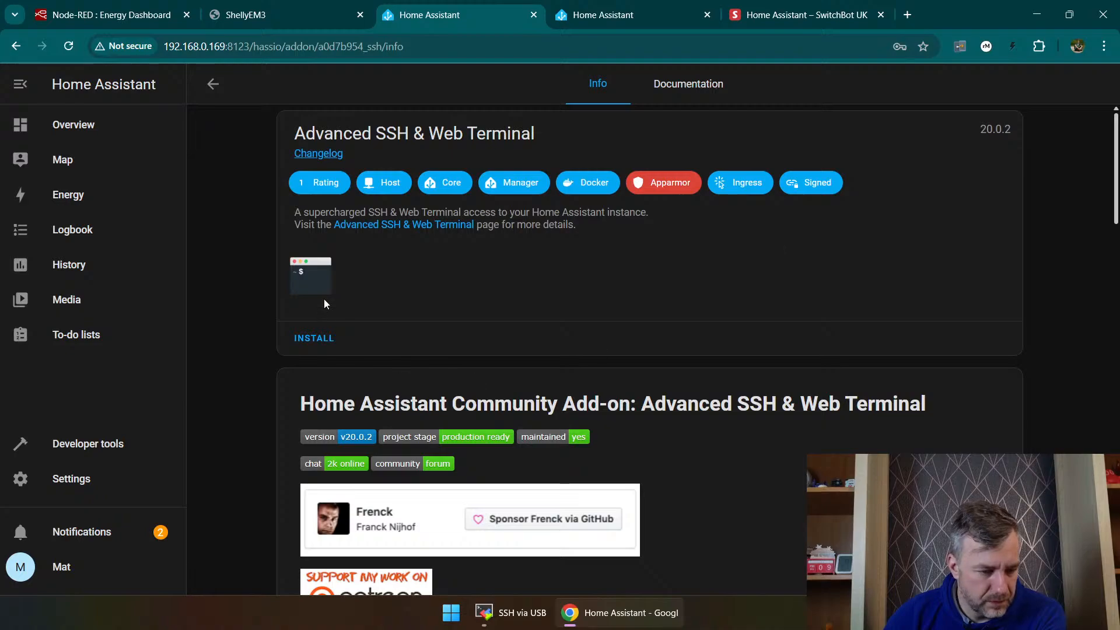
Step: Try to install the Advanced SSH & Web Terminal add-on and dismiss the resulting message
click(308, 339)
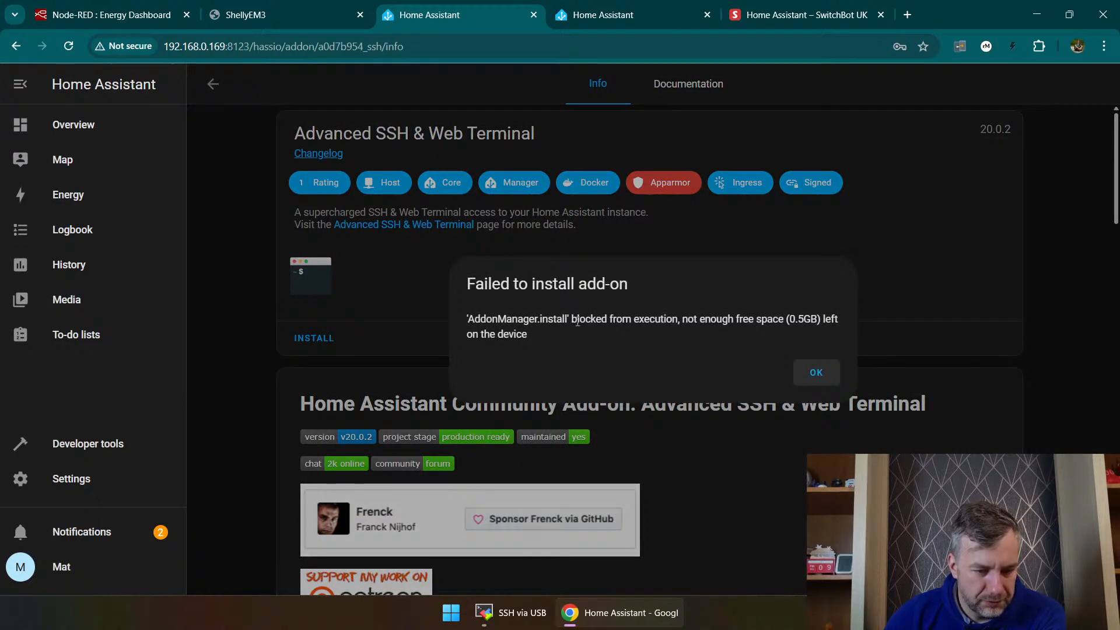
double_click(724, 322)
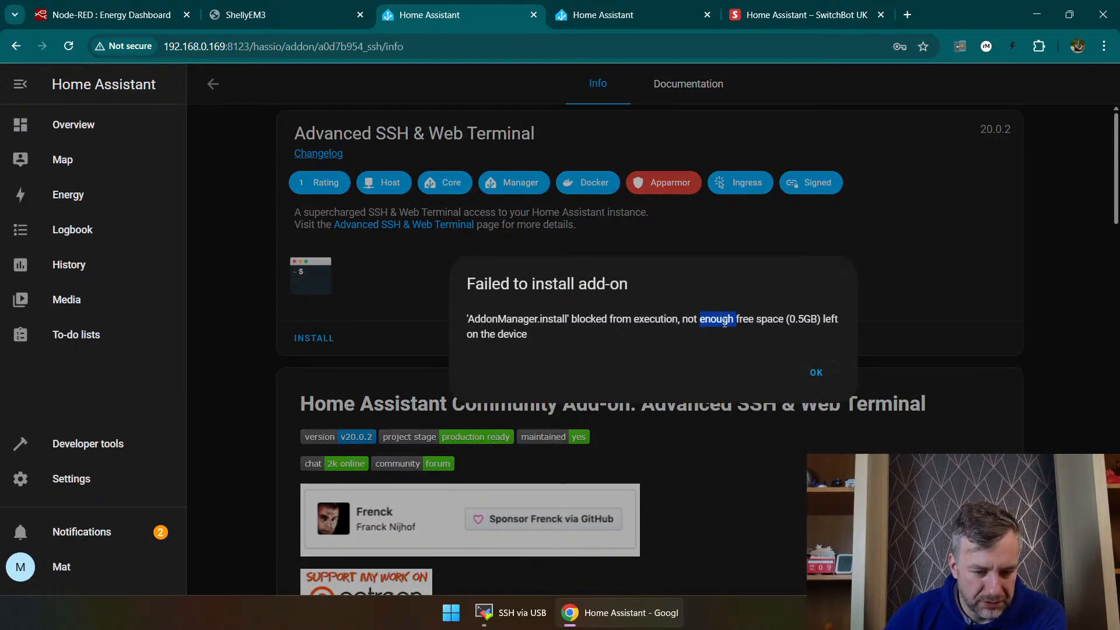
click(757, 320)
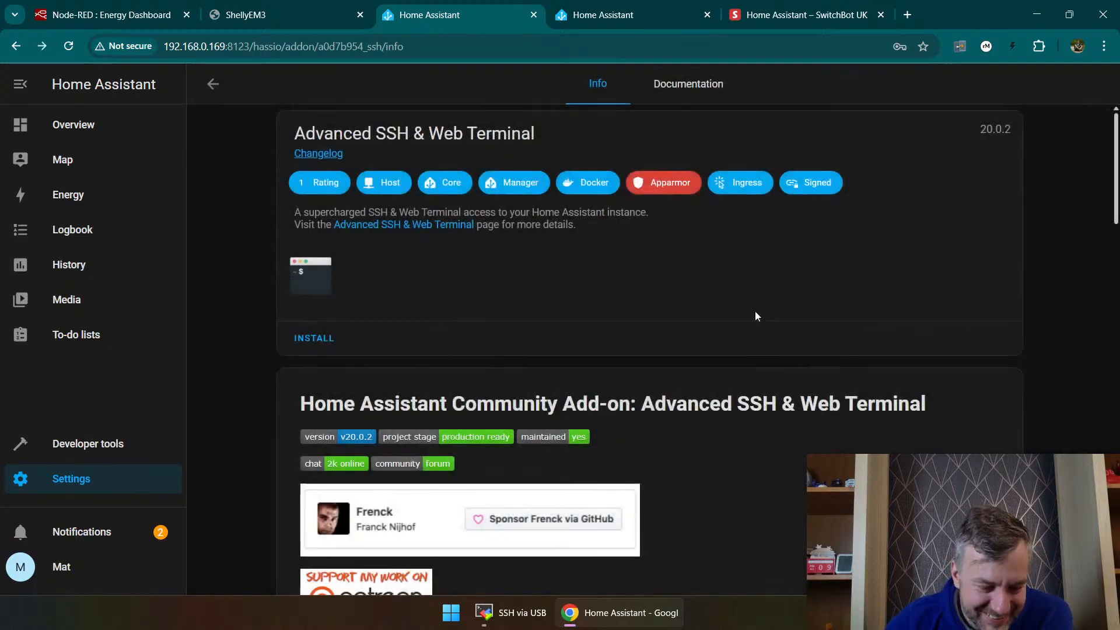
click(816, 372)
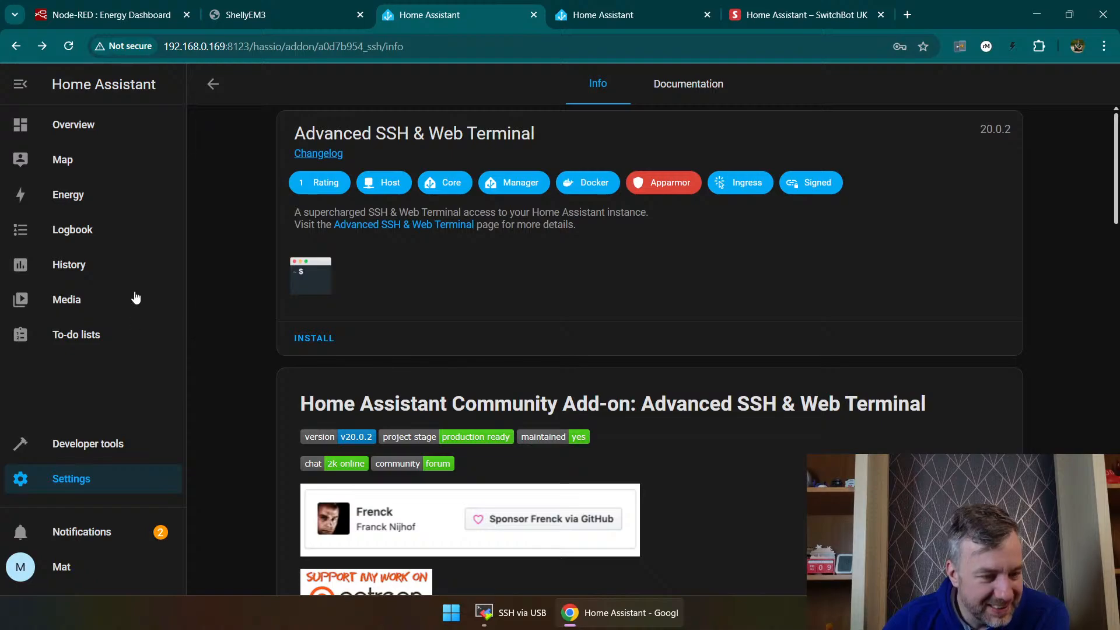
Step: Read through the Advanced SSH & Web Terminal add-on's description, including its command-line example, warning and feature list
scroll(258, 302, down, 6)
scroll(281, 305, down, 2)
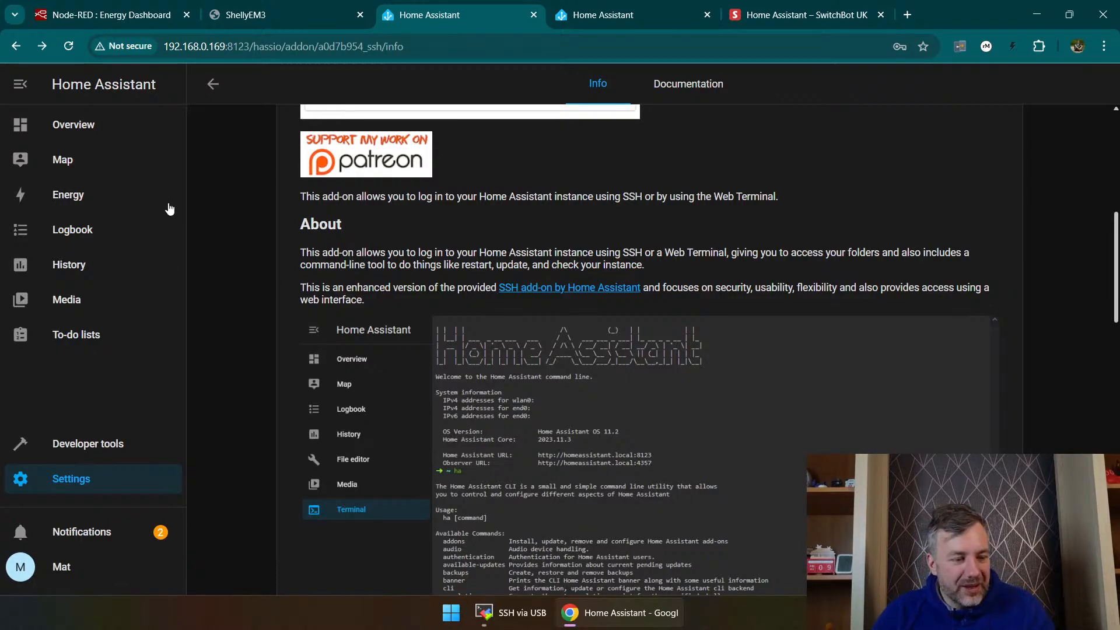
scroll(356, 282, down, 1)
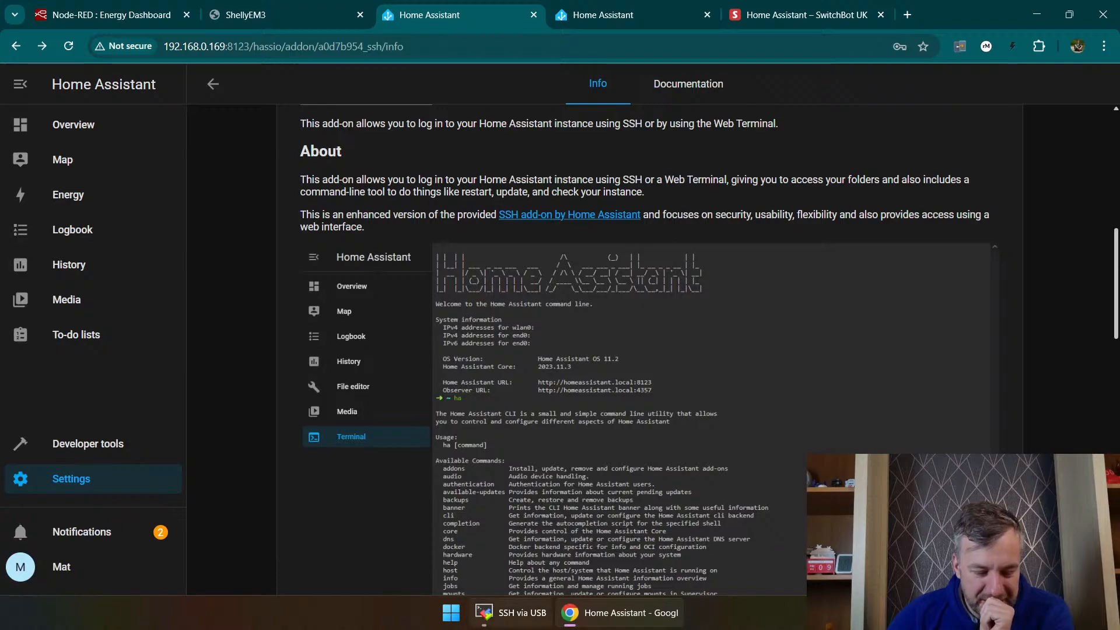
mouse_move(505, 627)
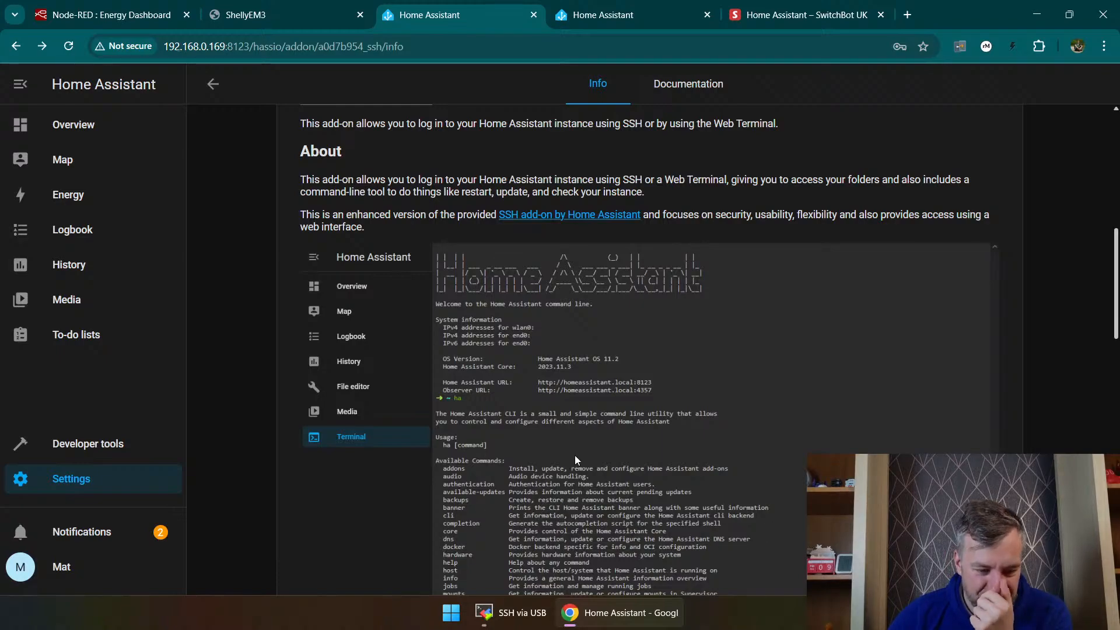
scroll(575, 455, down, 4)
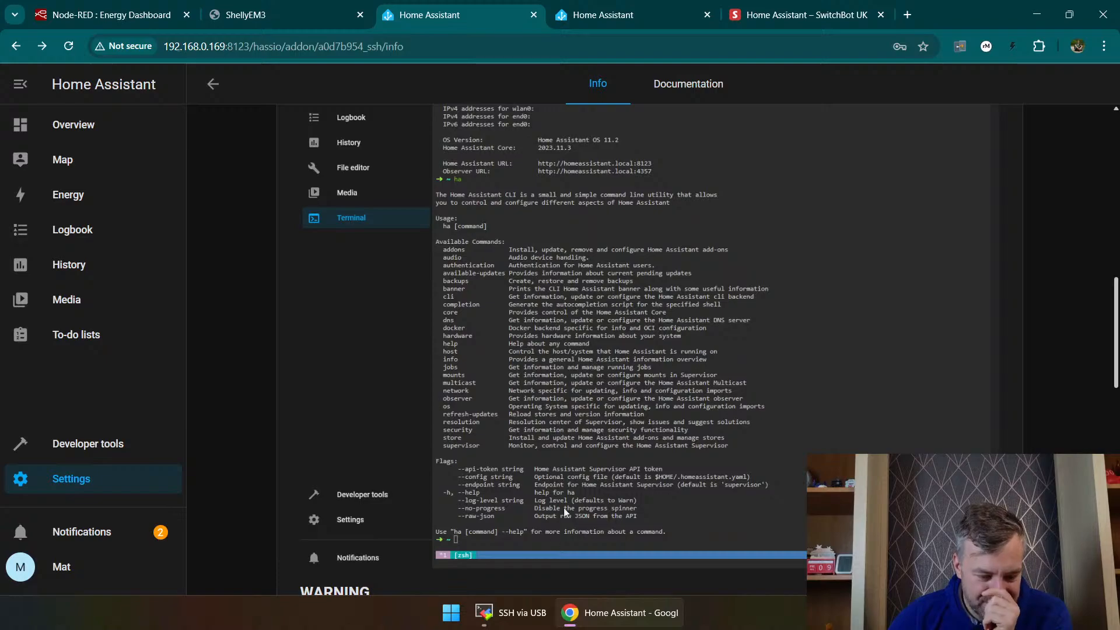
scroll(404, 323, down, 4)
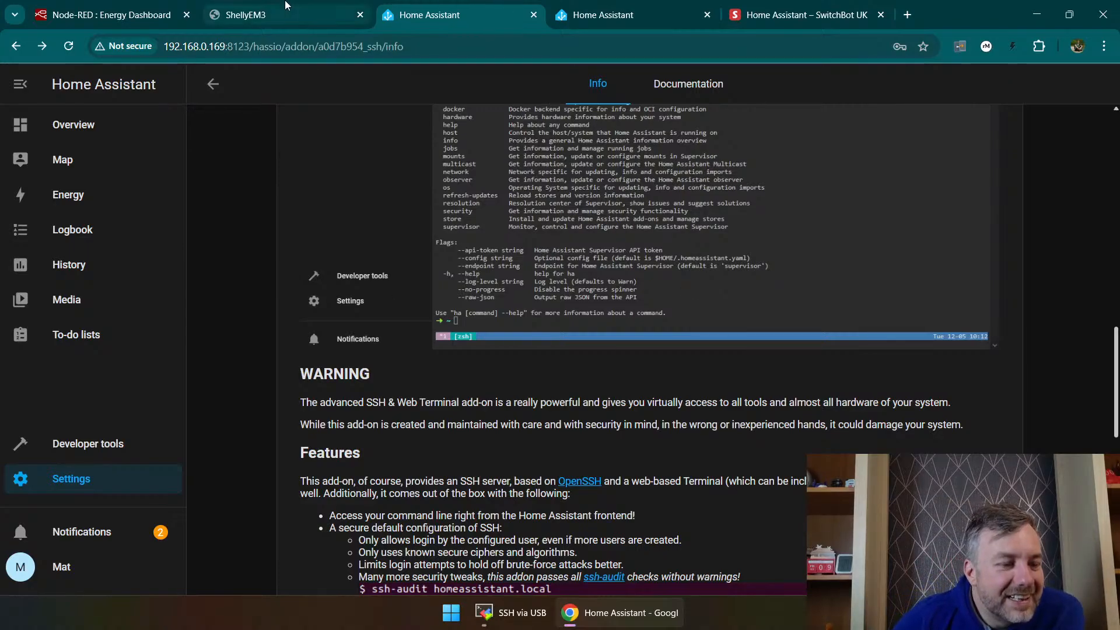
scroll(383, 314, up, 10)
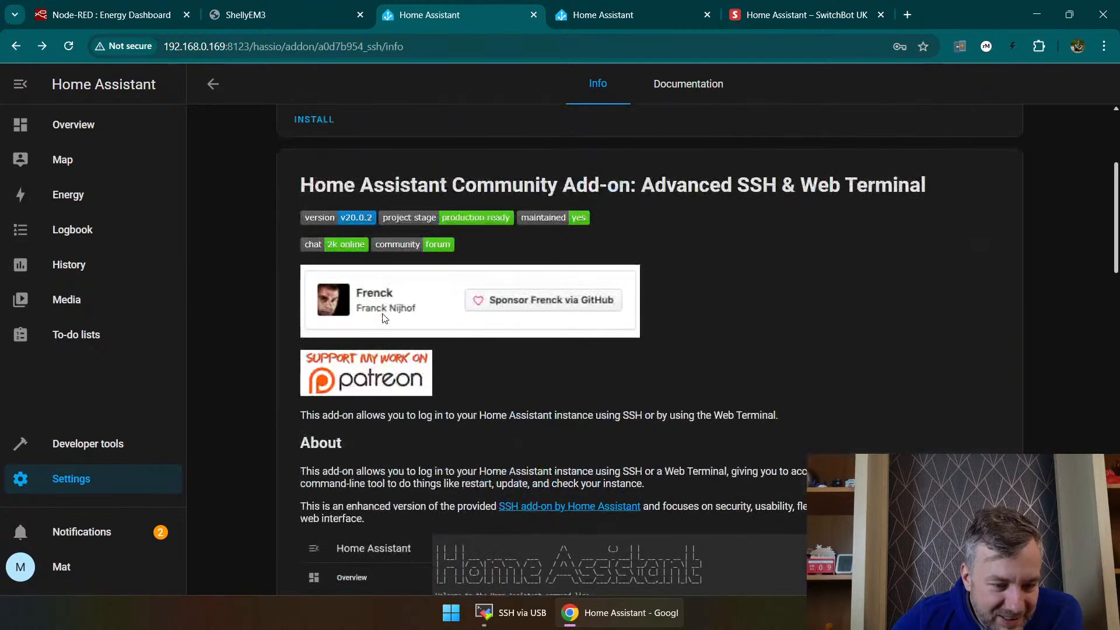
scroll(438, 321, down, 1)
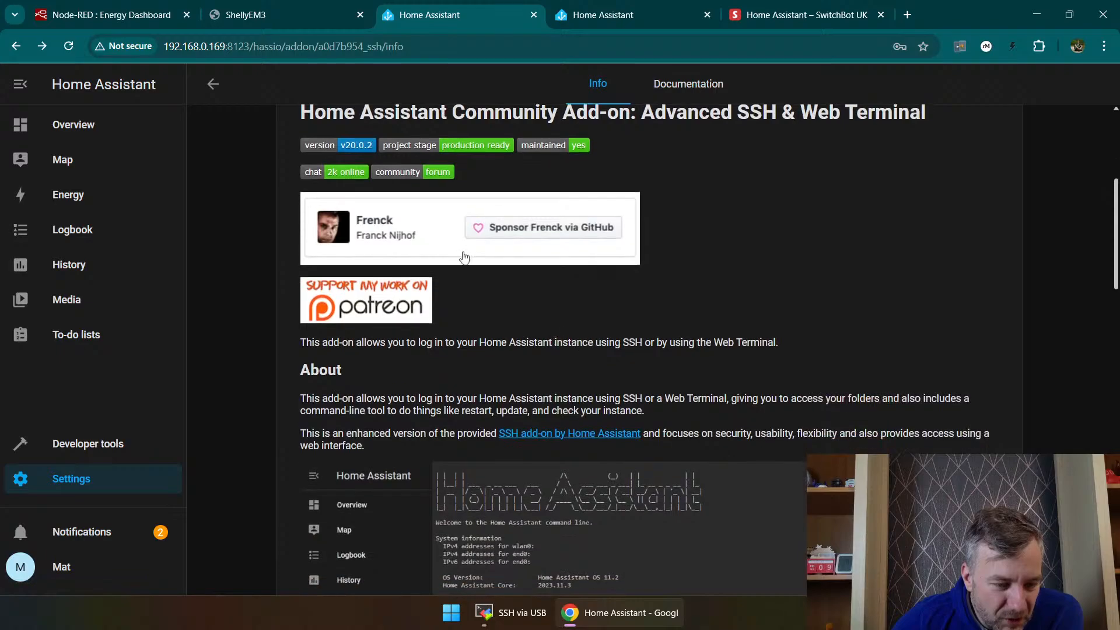
scroll(613, 344, down, 8)
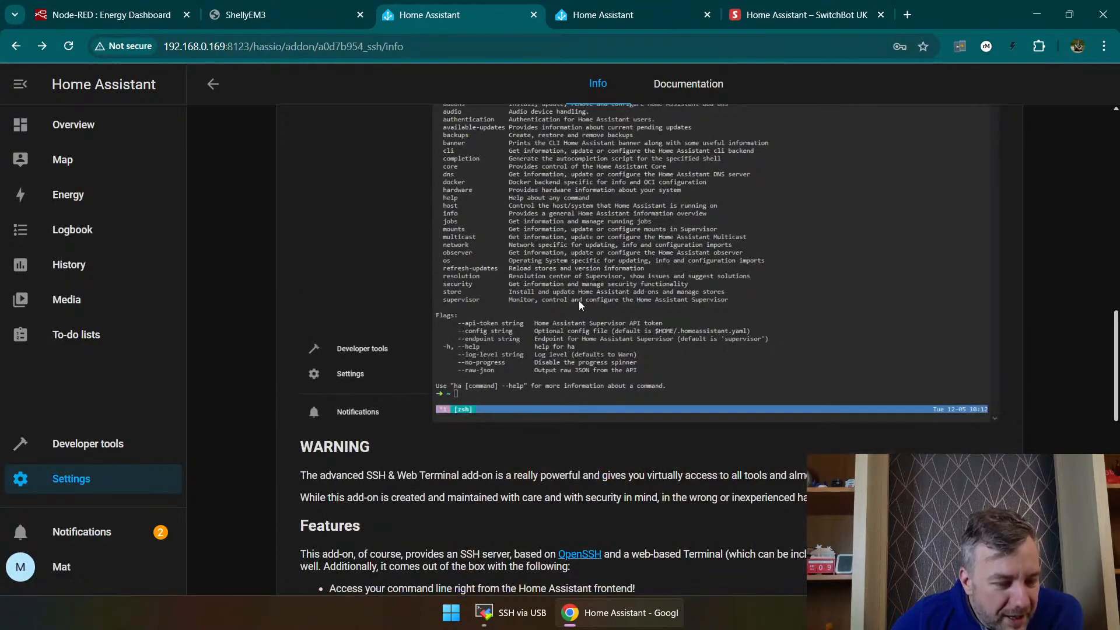
scroll(577, 302, down, 12)
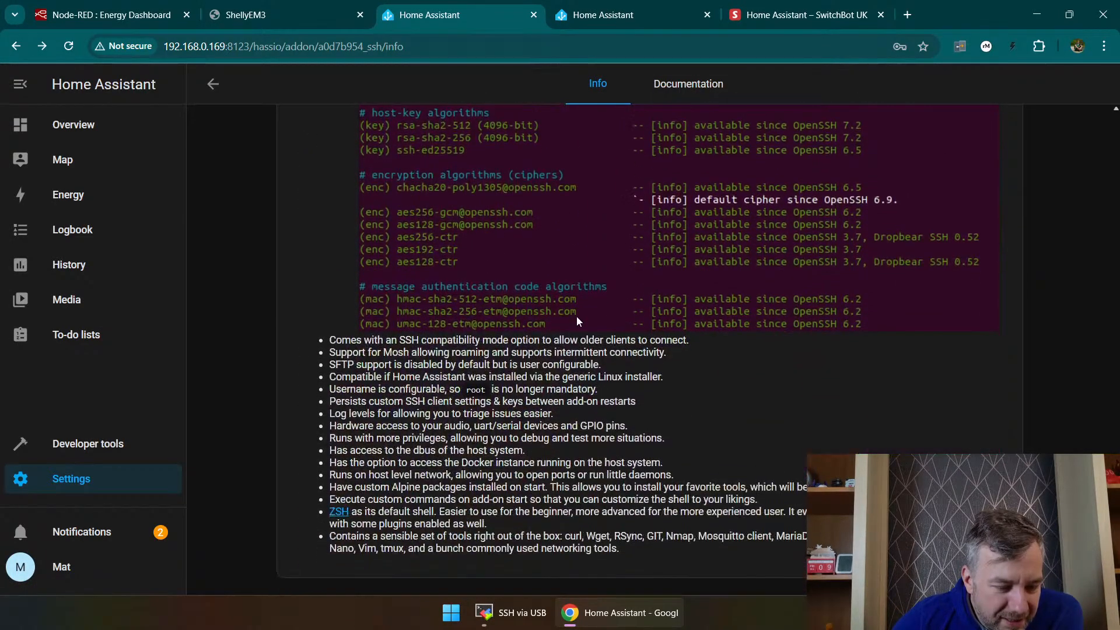
scroll(570, 310, up, 12)
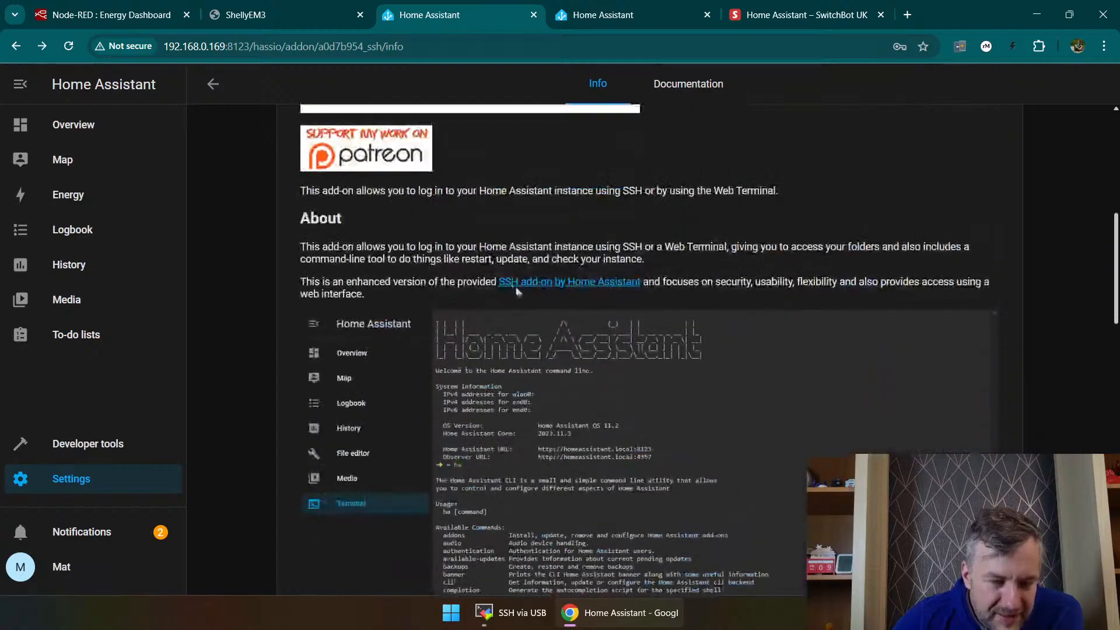
Step: Look through the YAML, States, Actions, Template, Events and Statistics pages of the developer tools in the other Home Assistant page
click(577, 7)
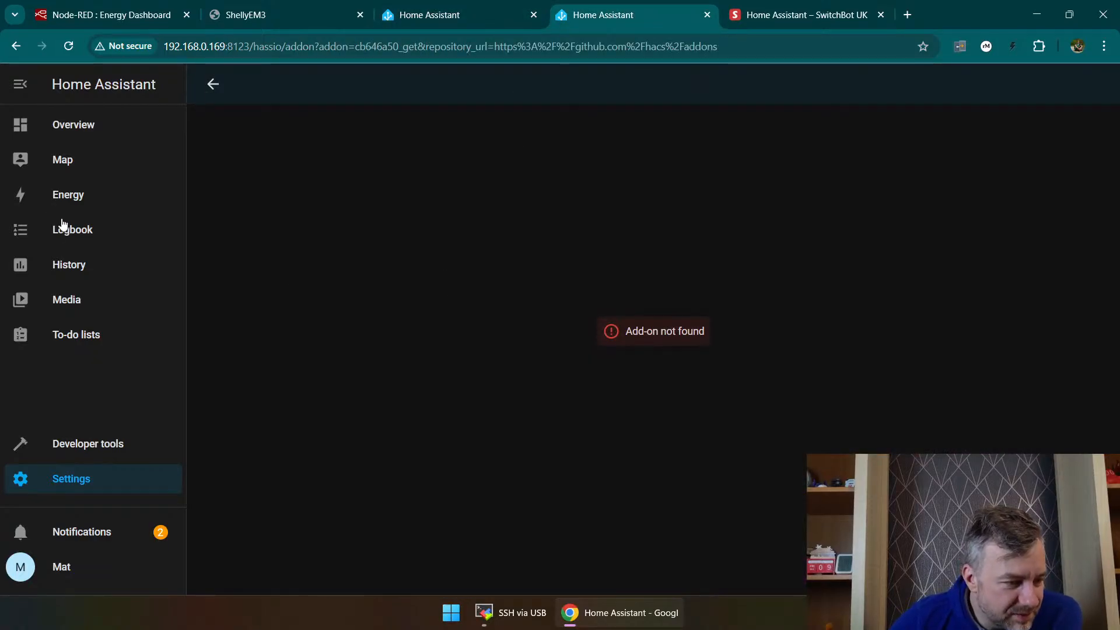
click(112, 443)
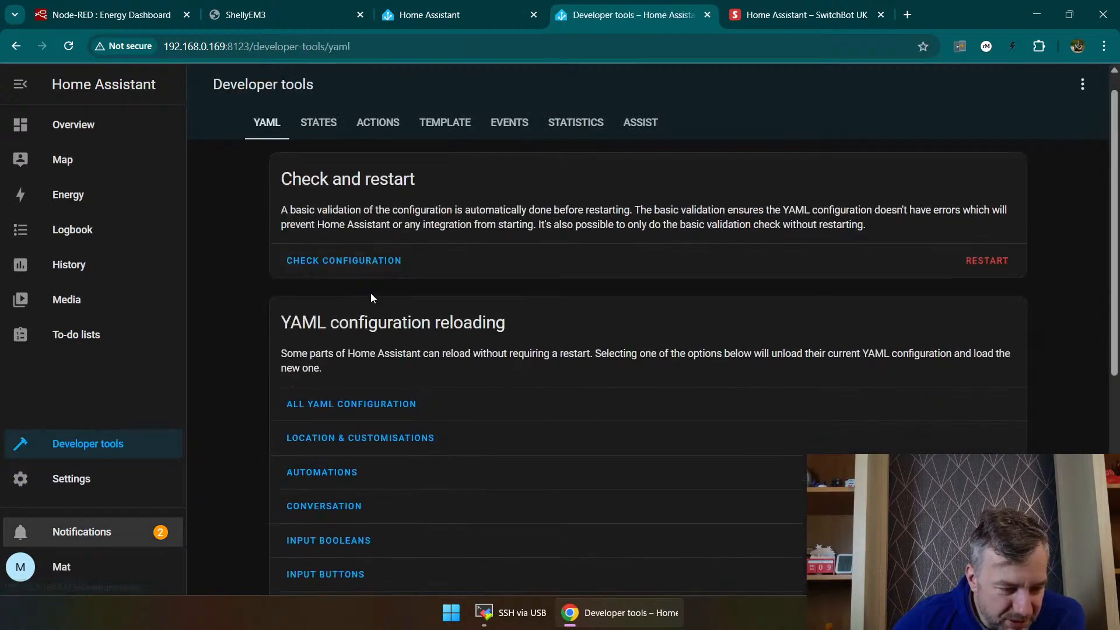
scroll(371, 297, down, 5)
scroll(378, 401, down, 2)
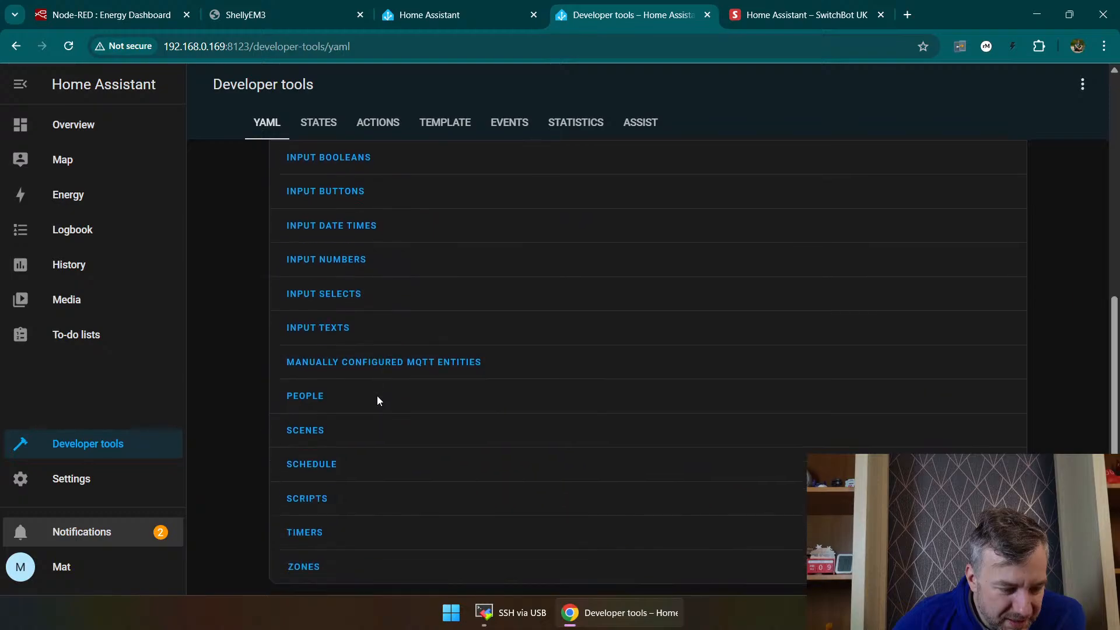
click(320, 122)
click(379, 124)
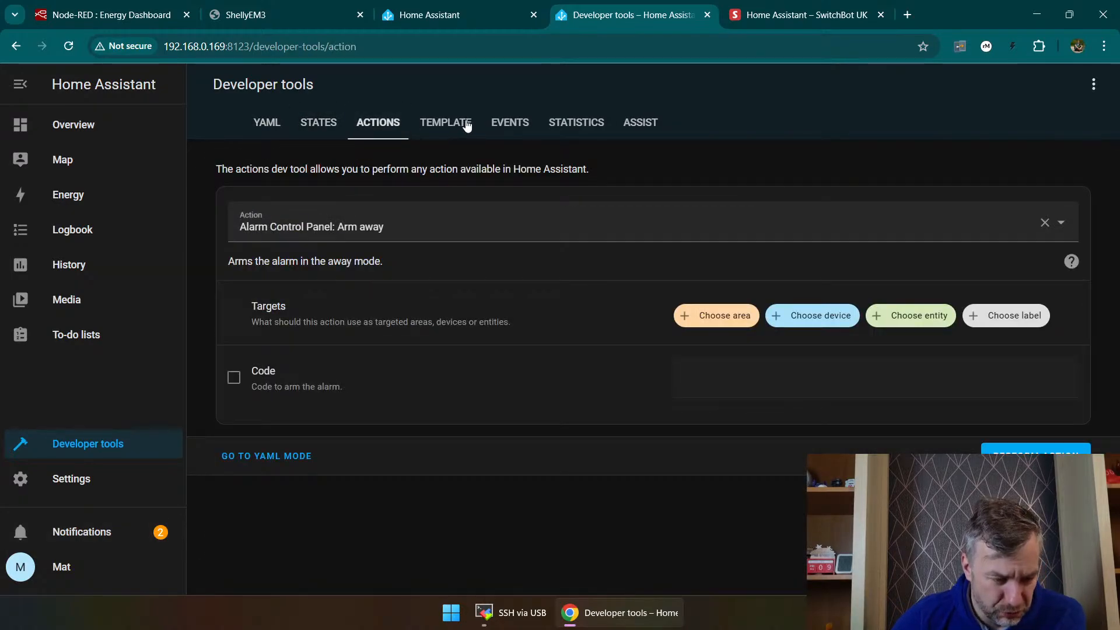
click(467, 124)
click(507, 121)
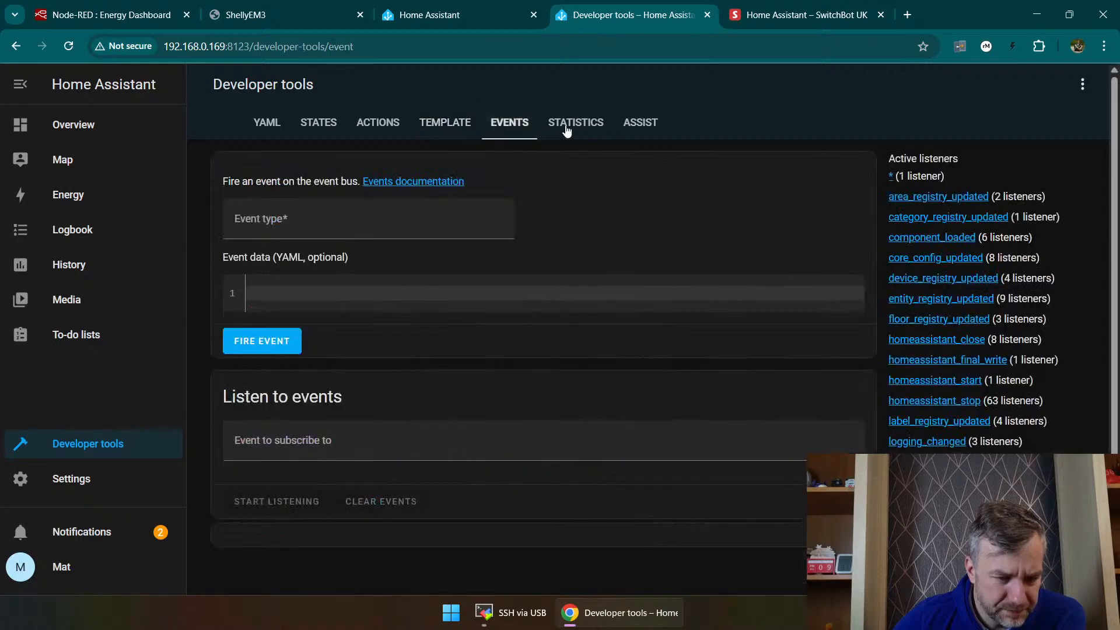
click(567, 127)
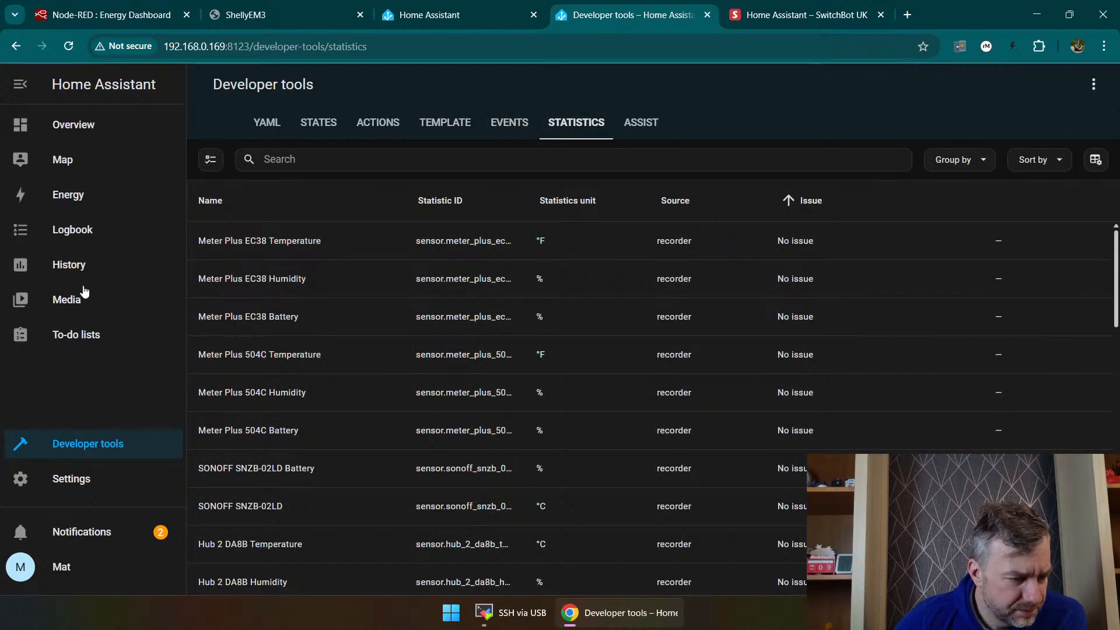
Step: Check the Home Assistant version information on the About page and return to the settings overview
click(61, 483)
scroll(467, 374, down, 2)
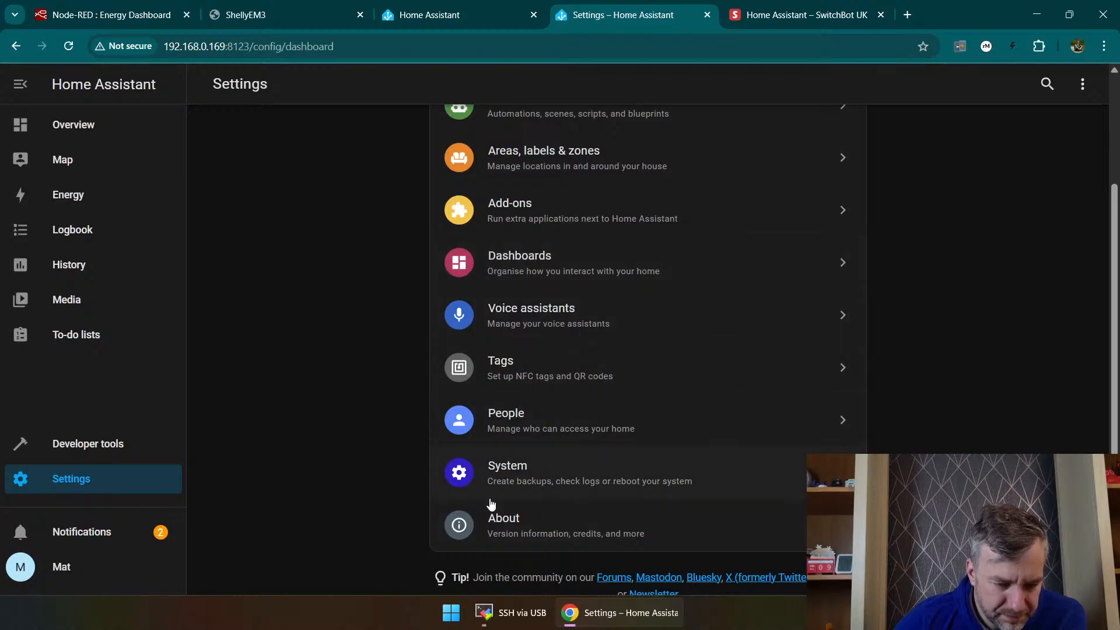
click(540, 534)
scroll(538, 380, down, 3)
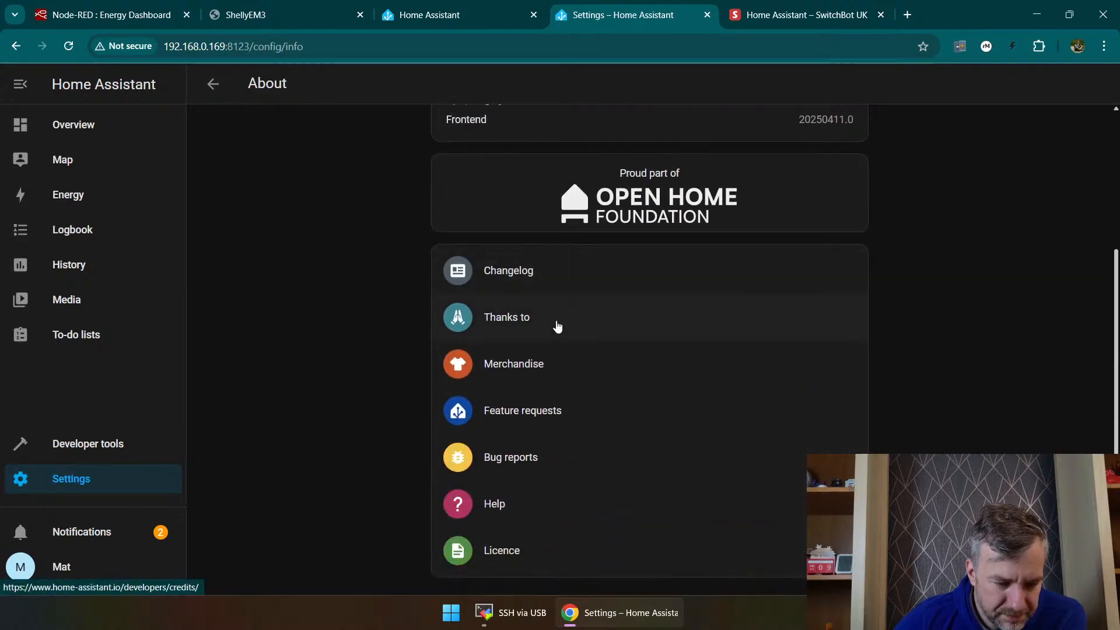
scroll(531, 467, up, 4)
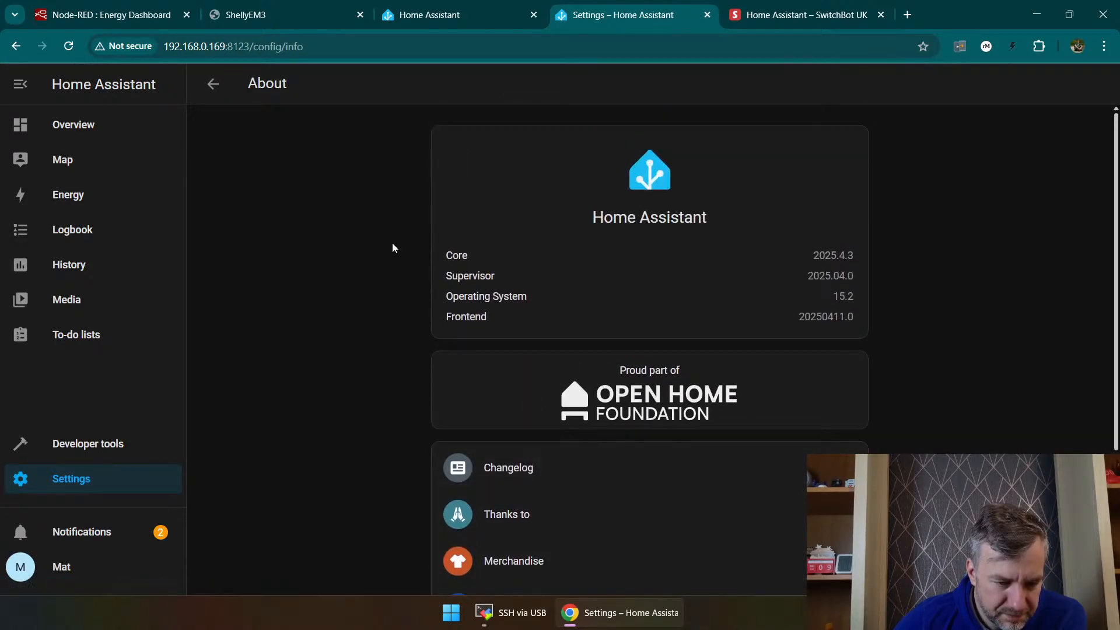
key(alt+Left)
scroll(523, 385, up, 3)
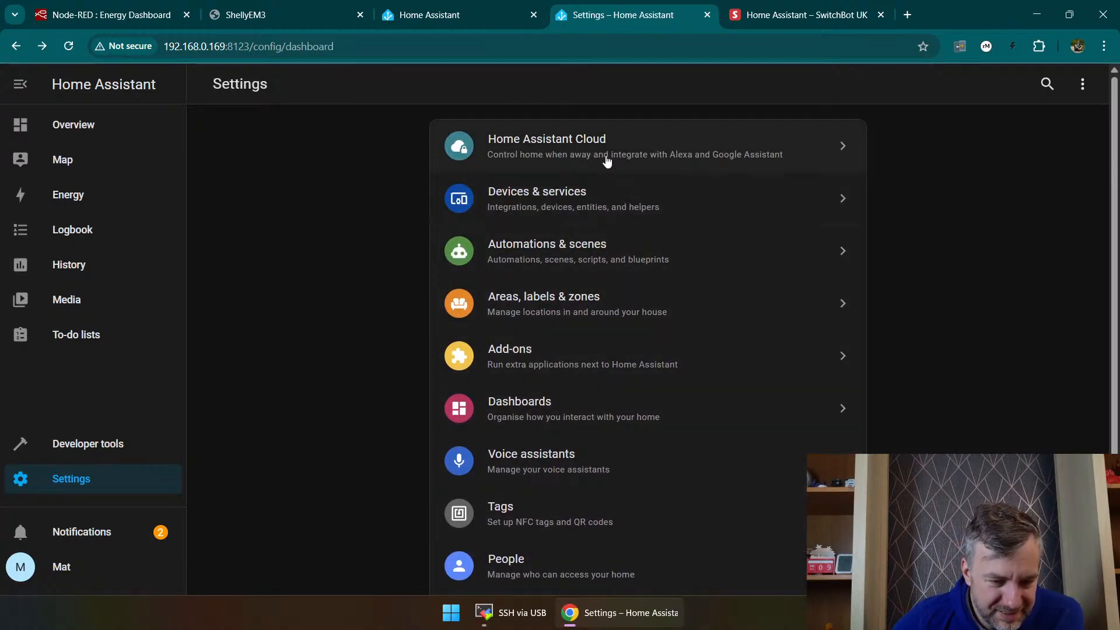
Step: Check the system settings for pending repairs and return to the system overview
scroll(575, 386, down, 3)
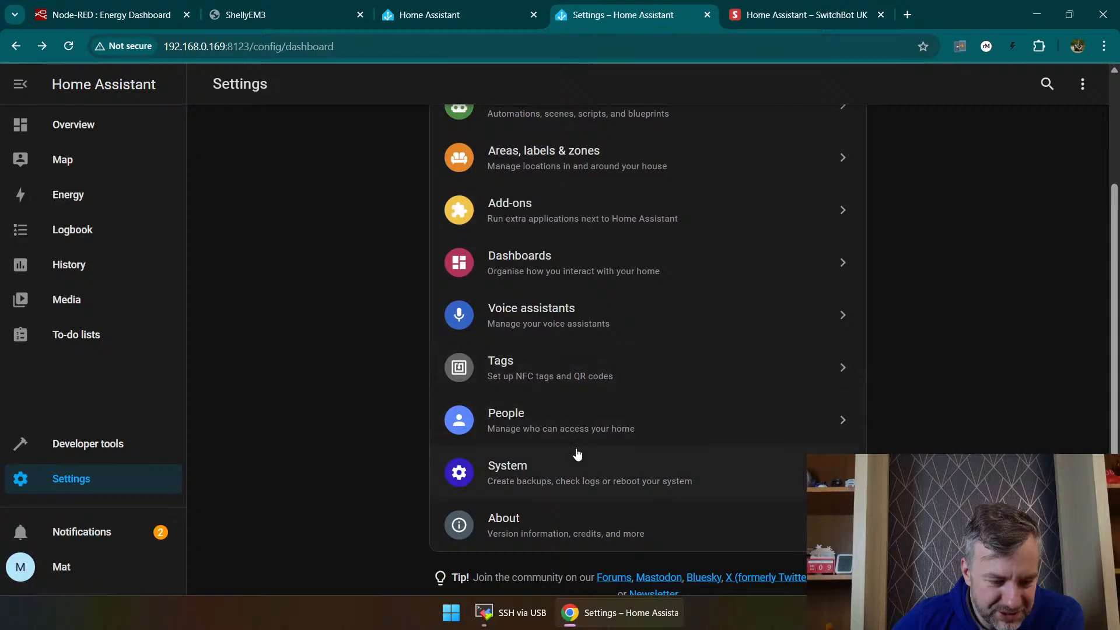
click(576, 487)
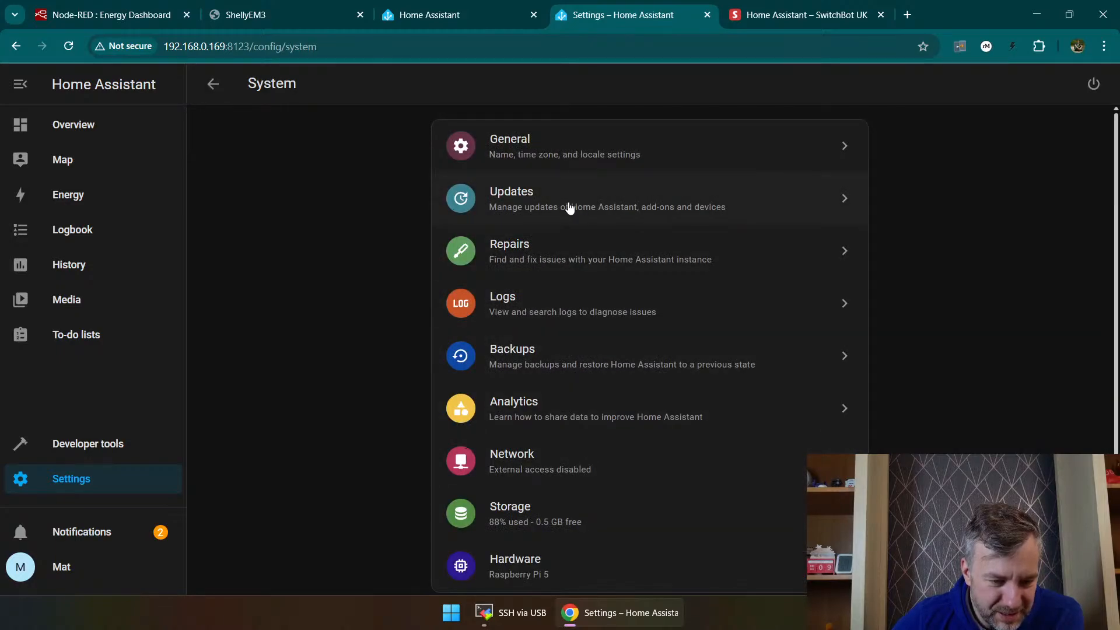
click(558, 272)
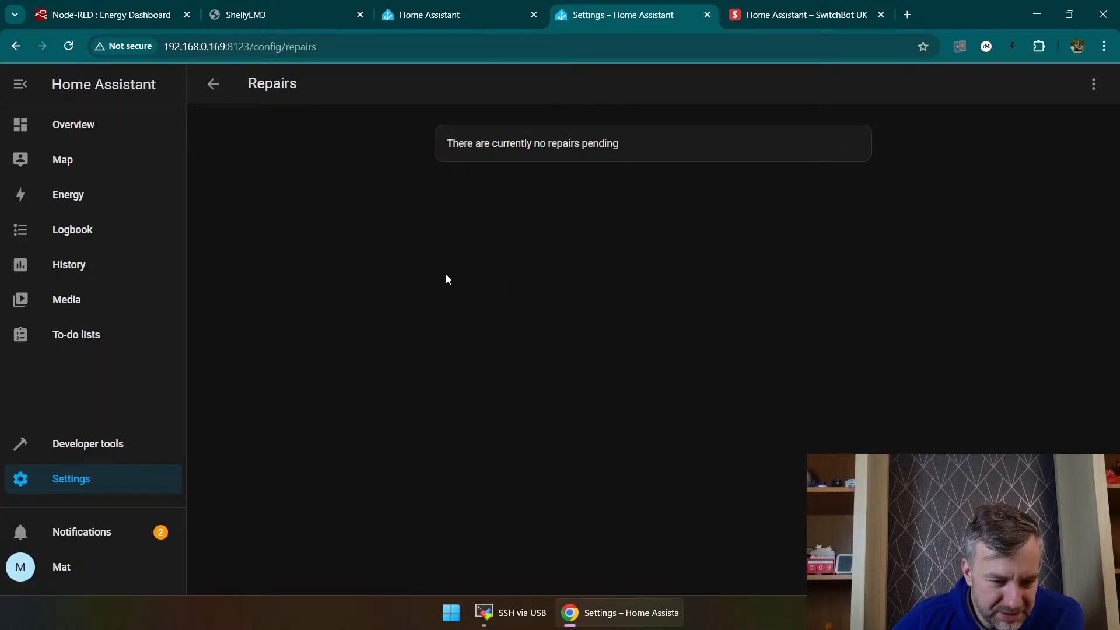
key(alt+Left)
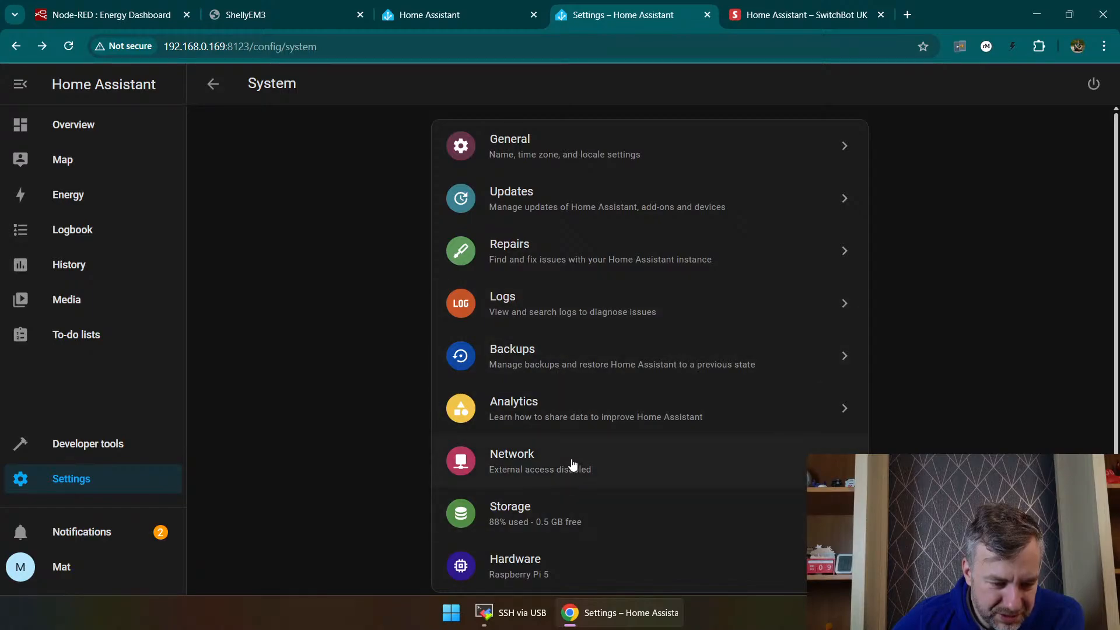
Step: Move the Home Assistant data disk to the 119.24 GB AR-128G 2280 drive from the storage settings
click(582, 511)
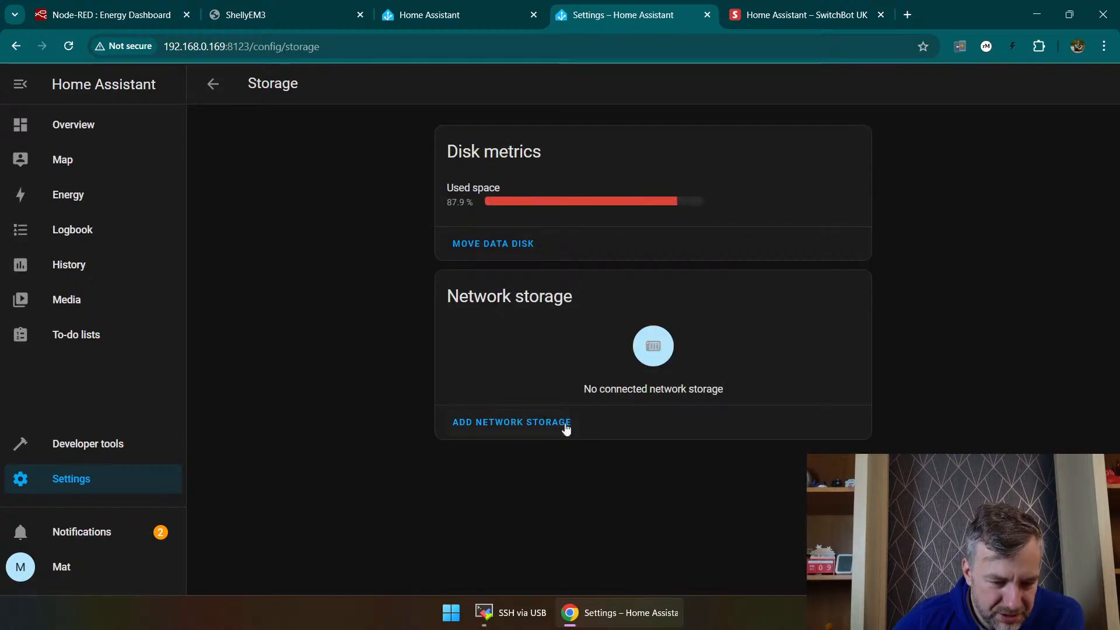
click(495, 246)
click(502, 369)
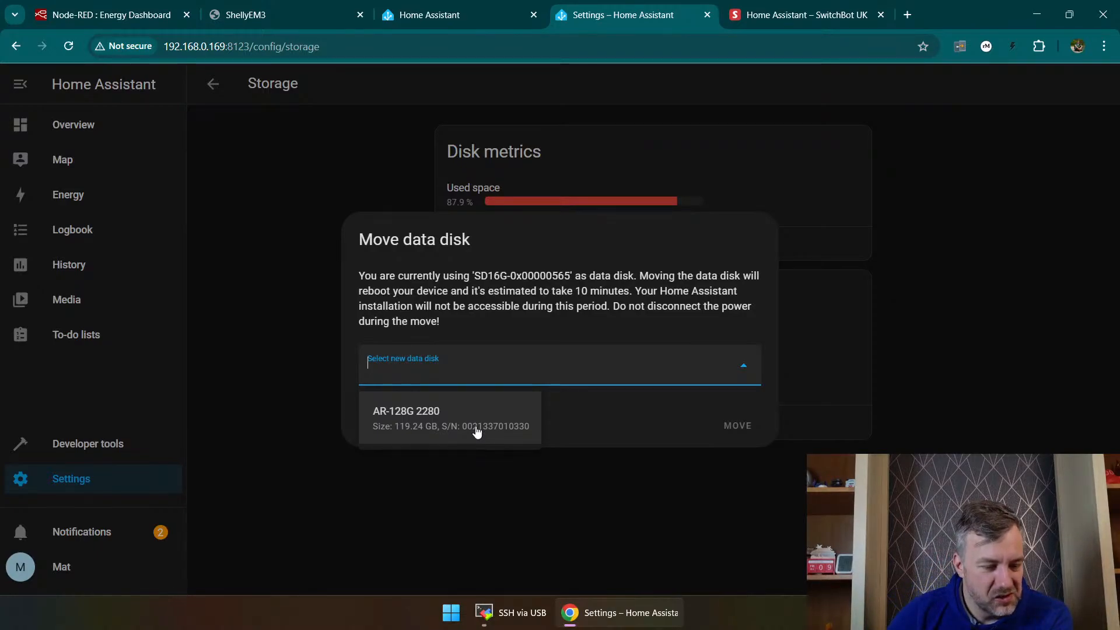
click(477, 432)
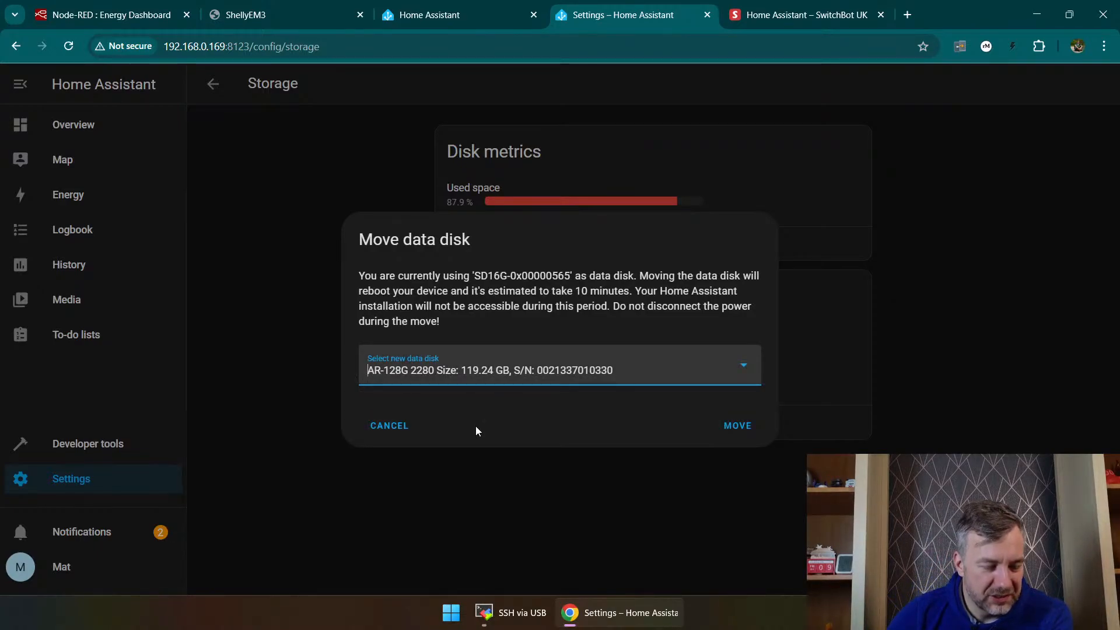
click(738, 428)
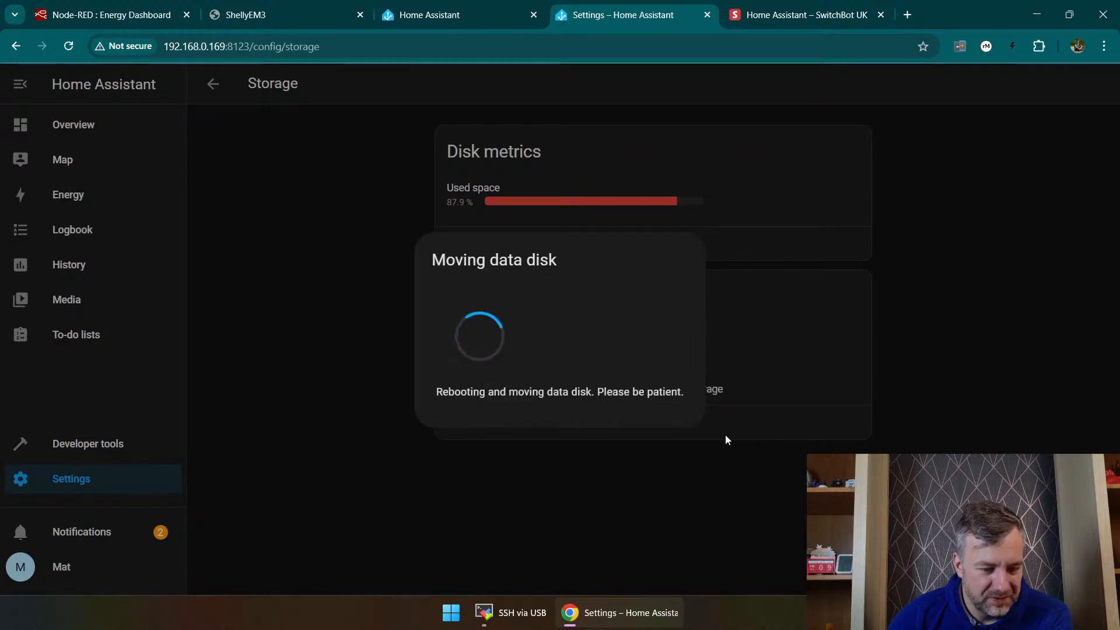
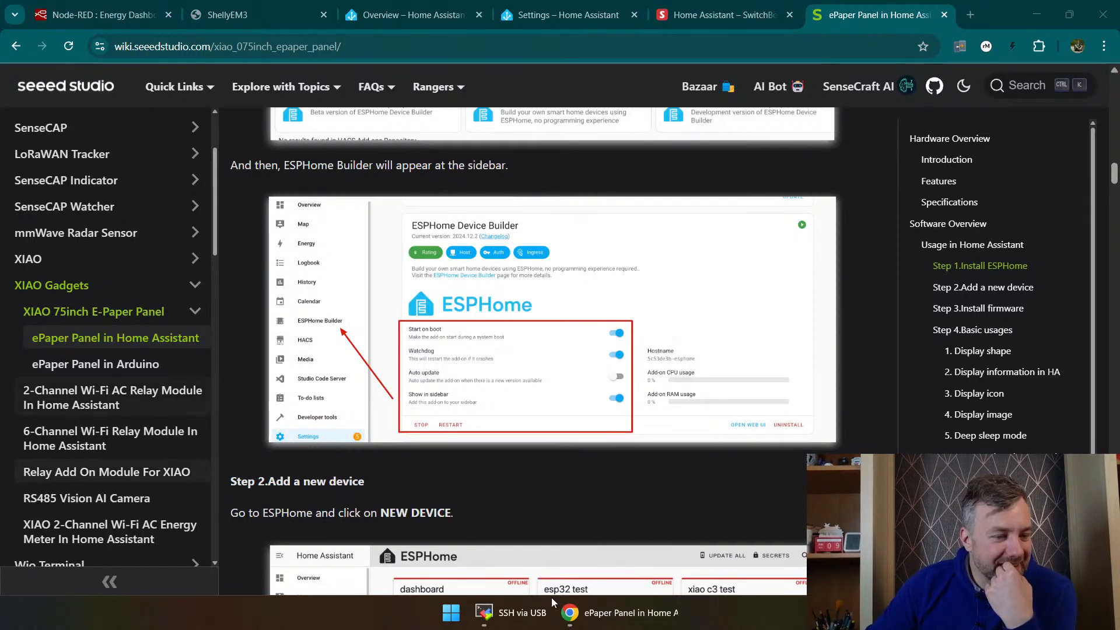
Step: Check the used disk space in the Home Assistant system storage settings, then return to the Overview dashboard
click(409, 13)
click(411, 37)
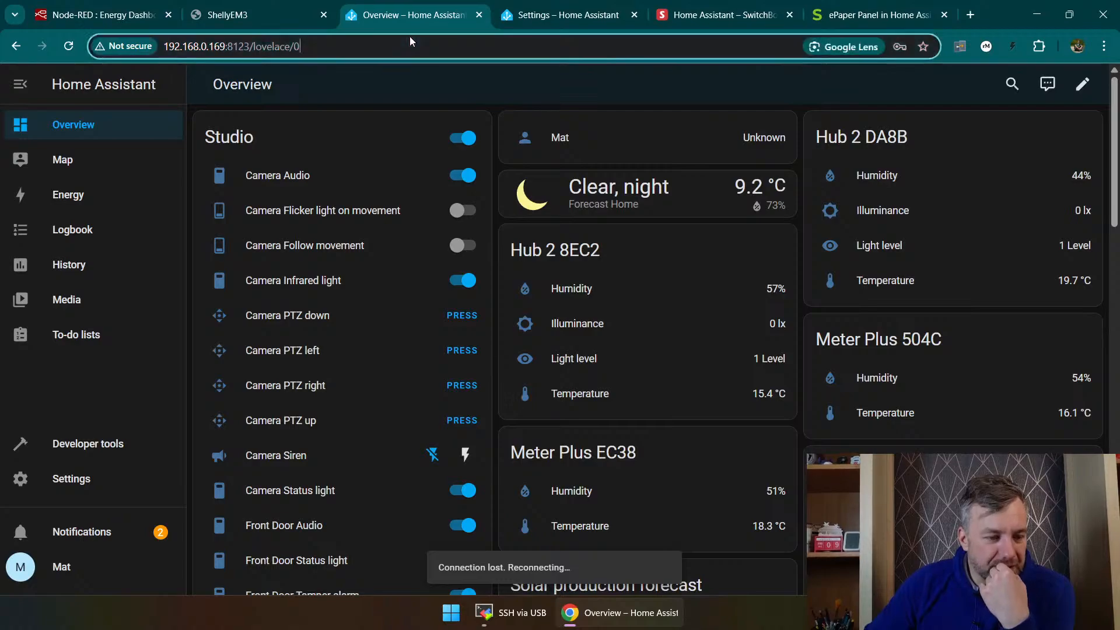
click(66, 86)
click(65, 131)
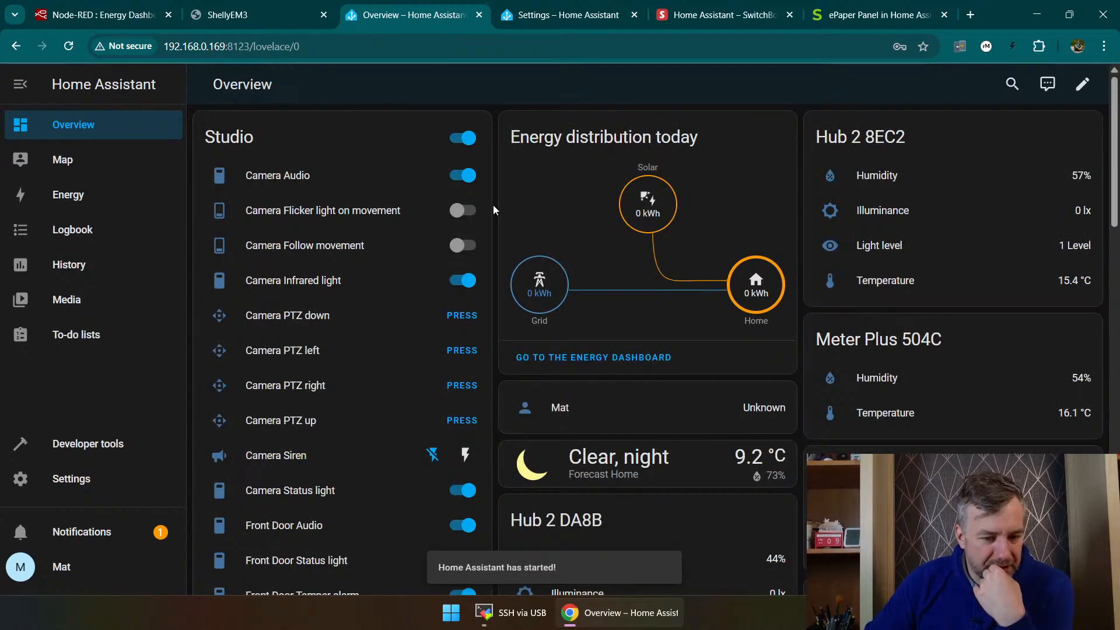
click(87, 480)
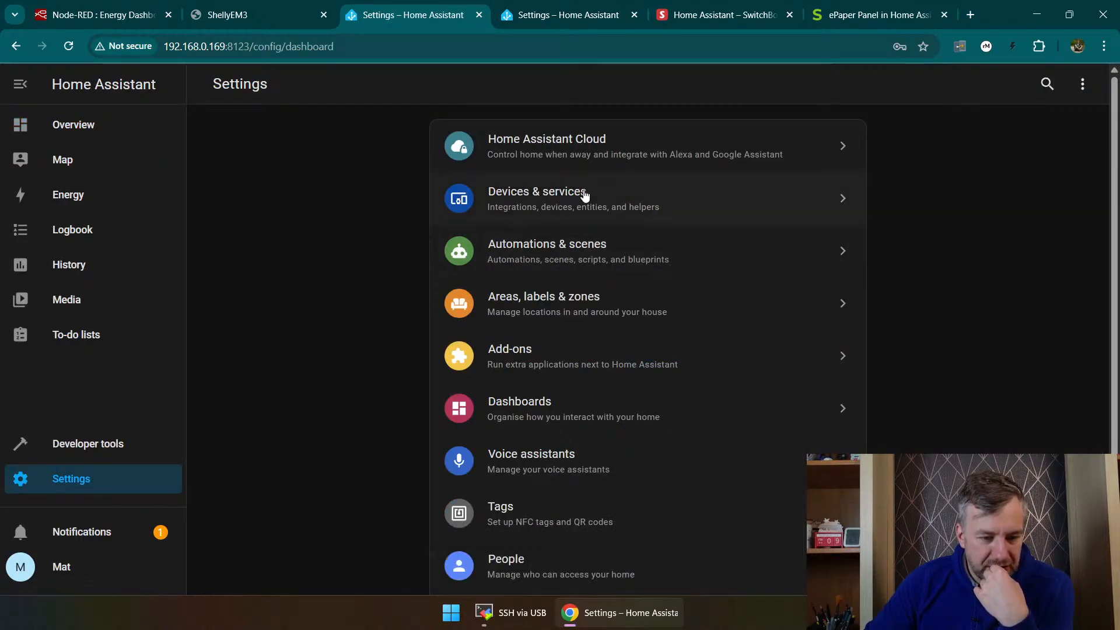
scroll(584, 444, down, 3)
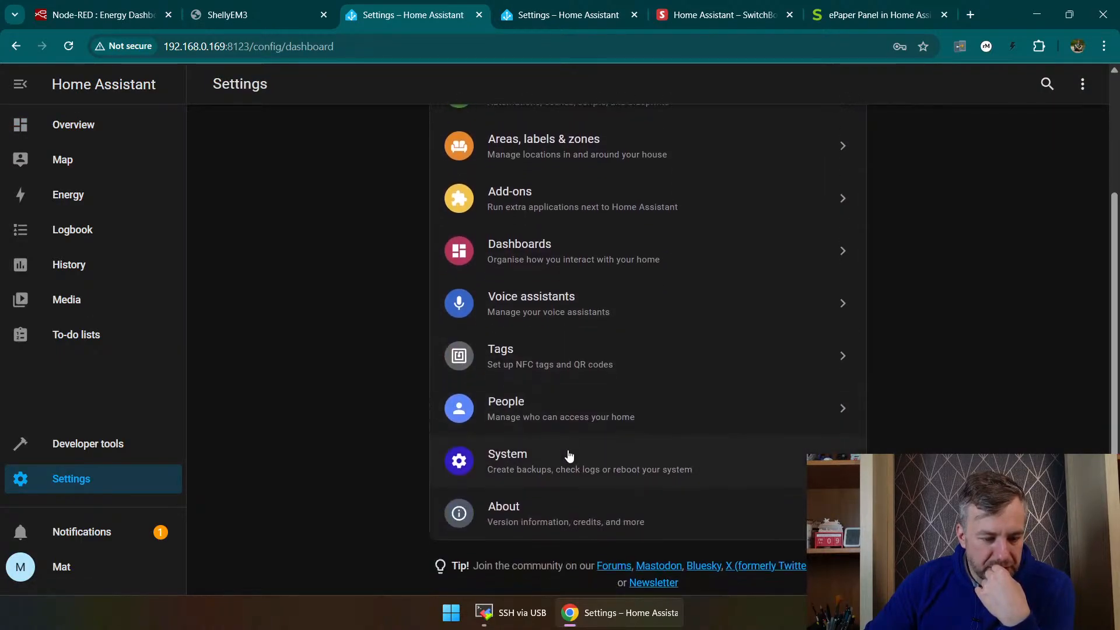
click(570, 458)
click(551, 515)
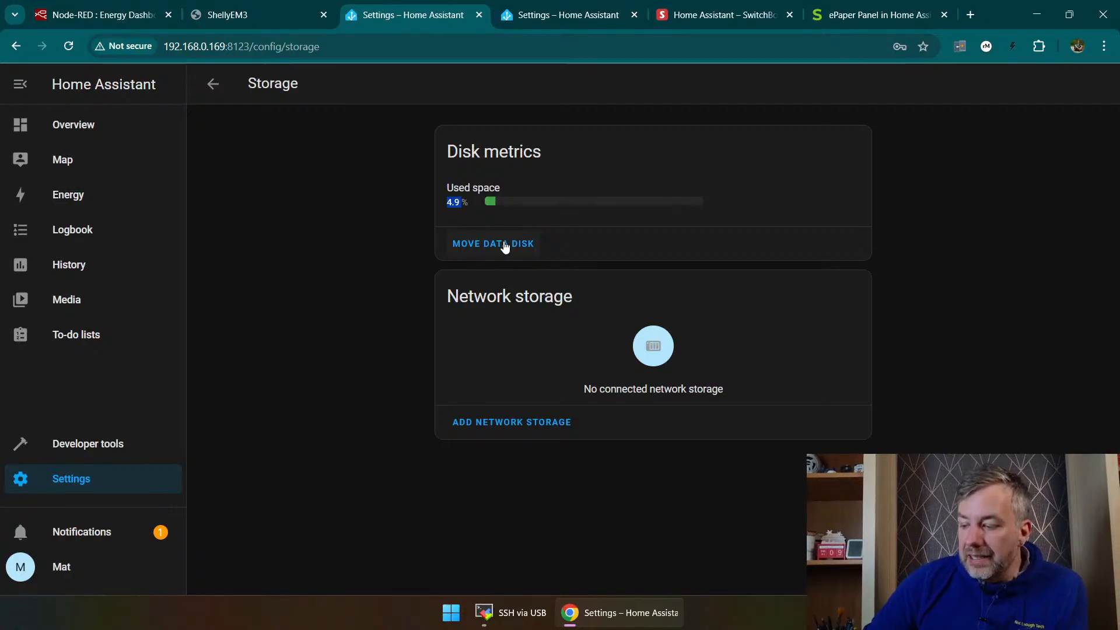
click(71, 125)
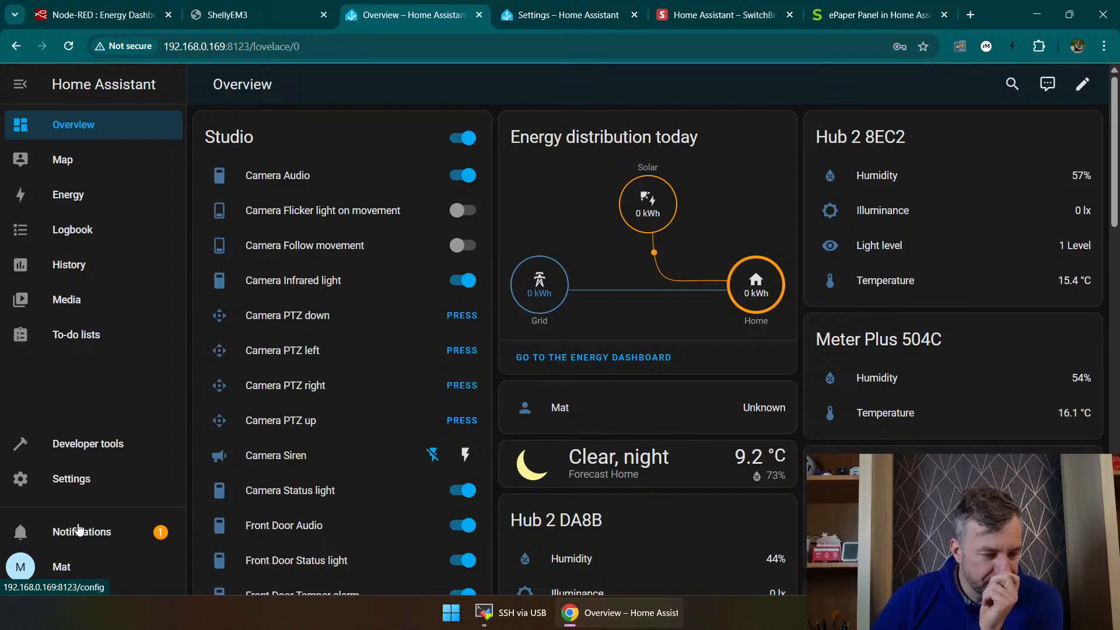
Step: Return the second Home Assistant browser tab to the HACS 2.0 blog post at its add-on installation instructions
click(520, 16)
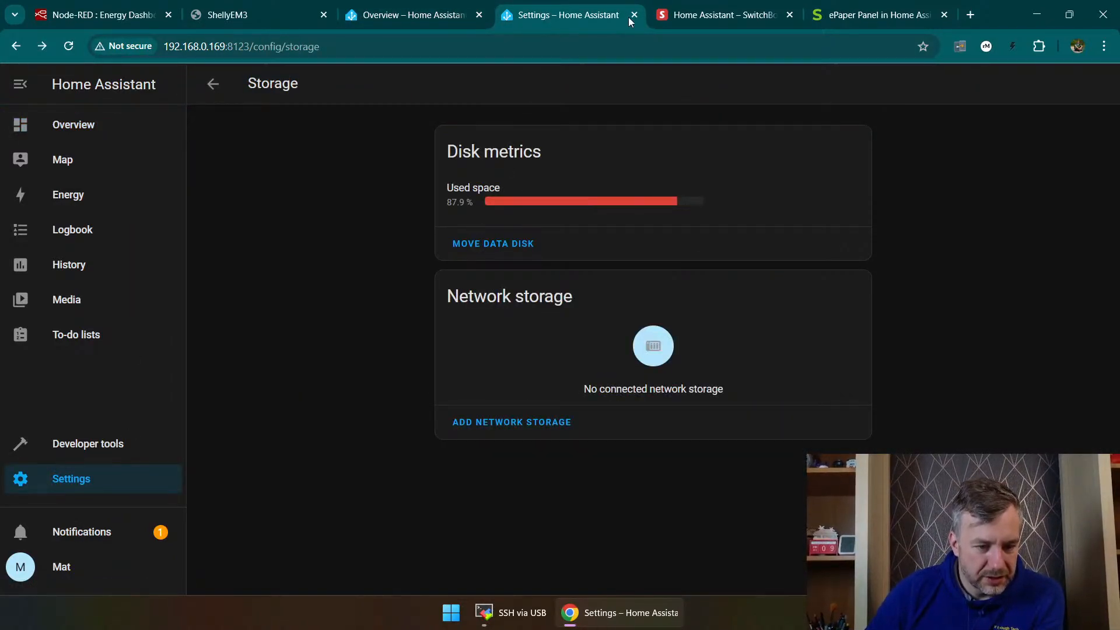
click(213, 84)
key(alt+Left)
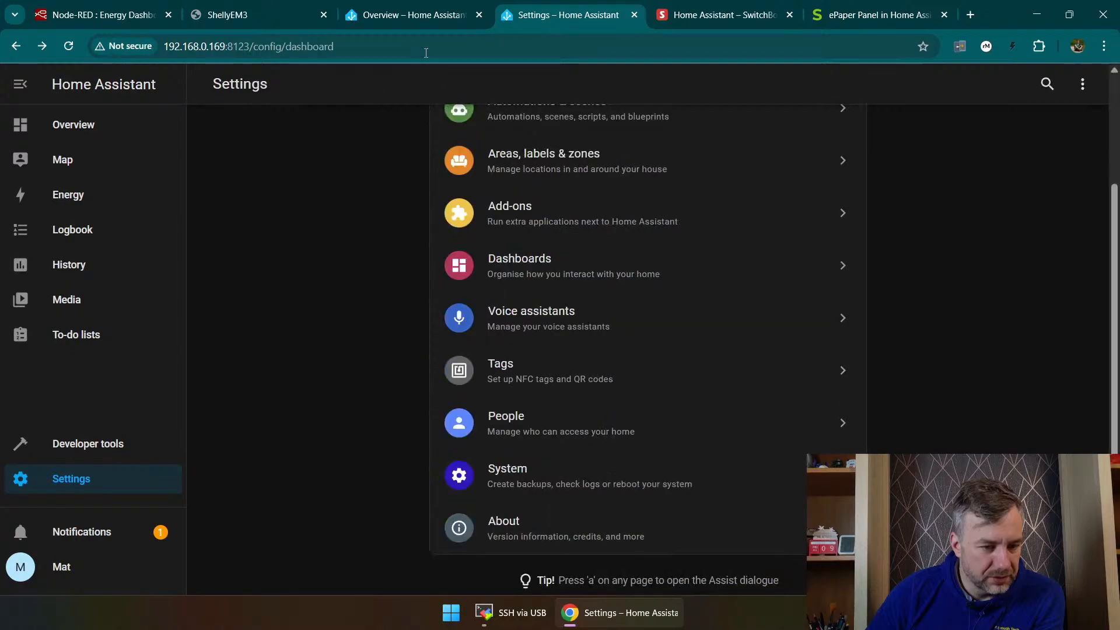
right_click(16, 47)
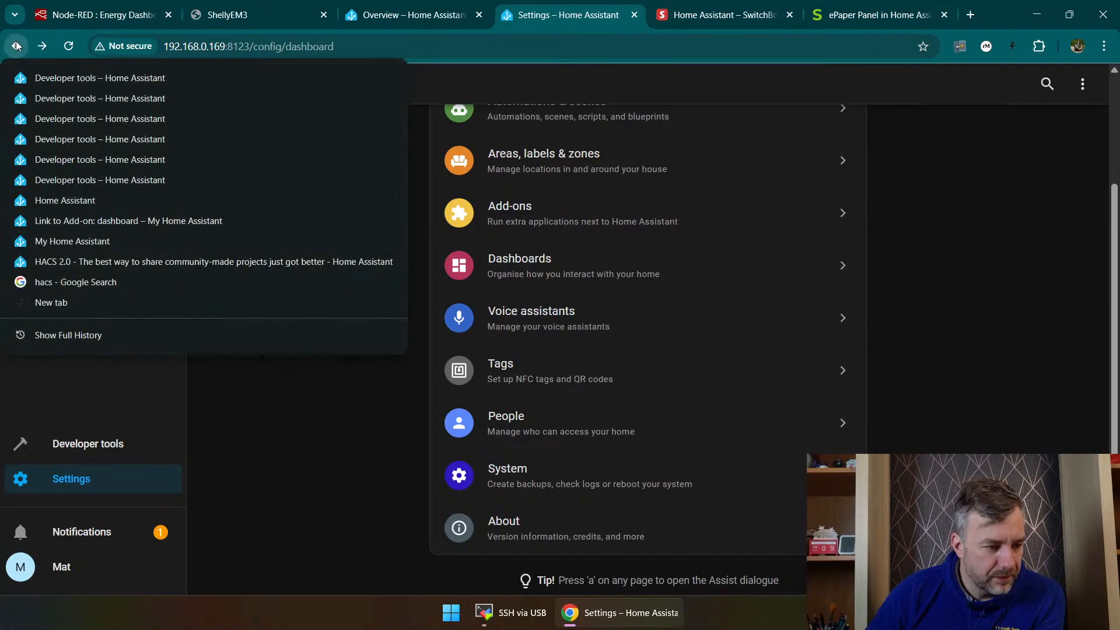
click(108, 261)
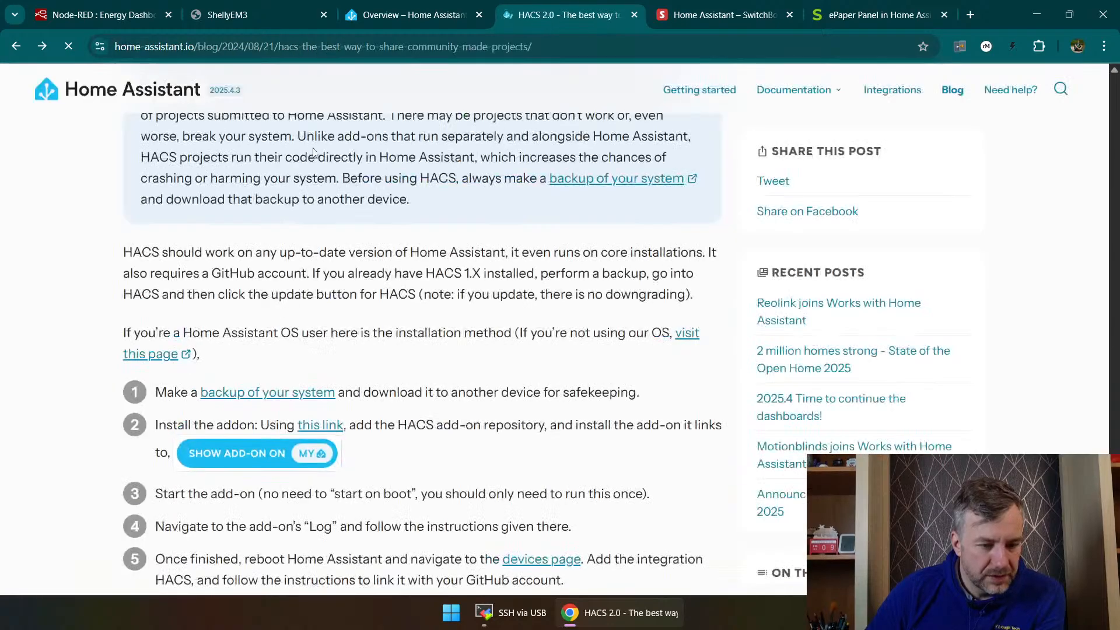
scroll(350, 362, down, 3)
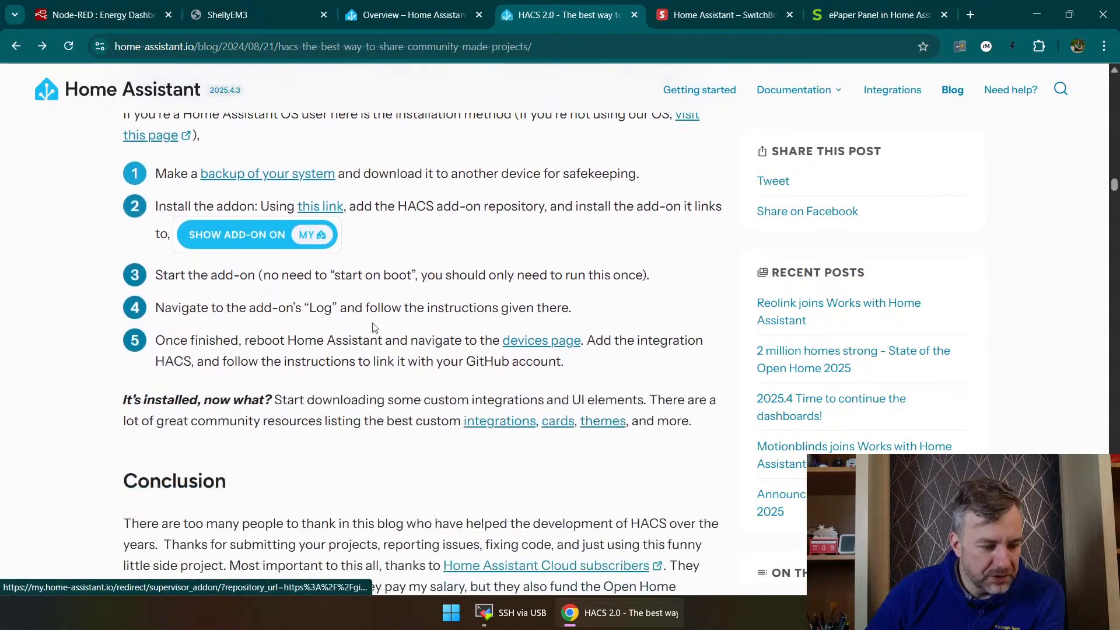
Step: Open the HACS add-on link from the blog post in the Home Assistant instance and install the Get HACS add-on
click(331, 207)
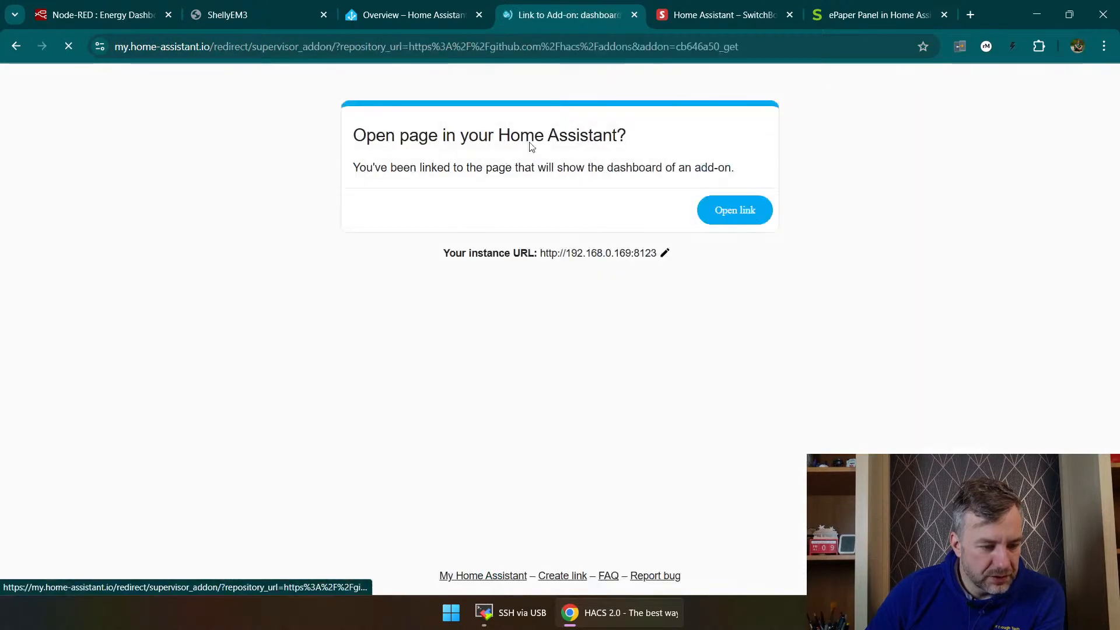
click(739, 213)
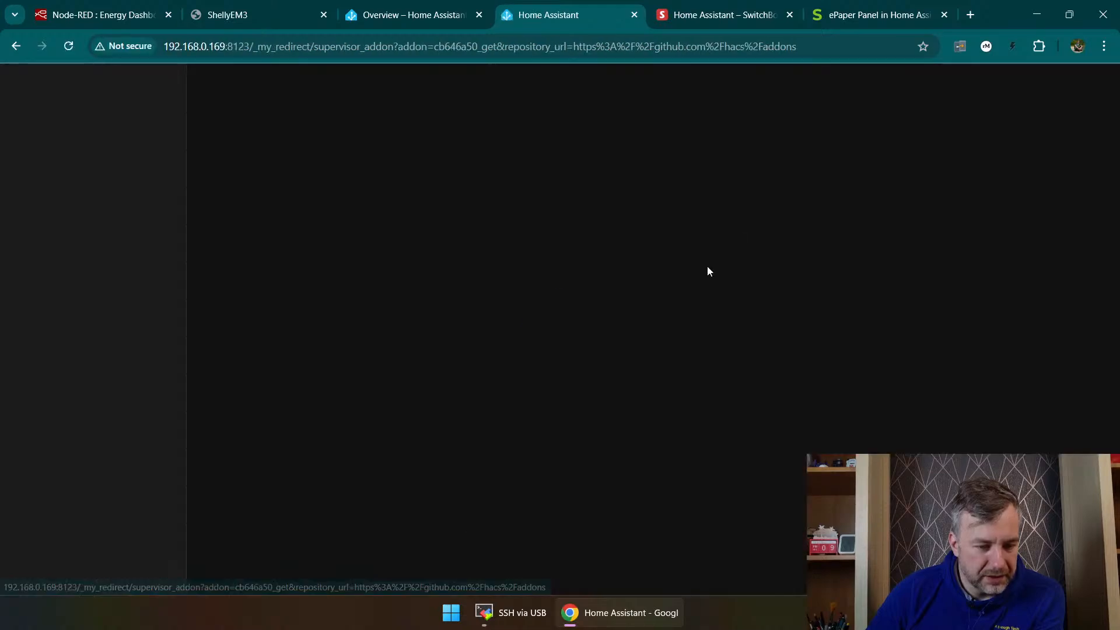
click(823, 381)
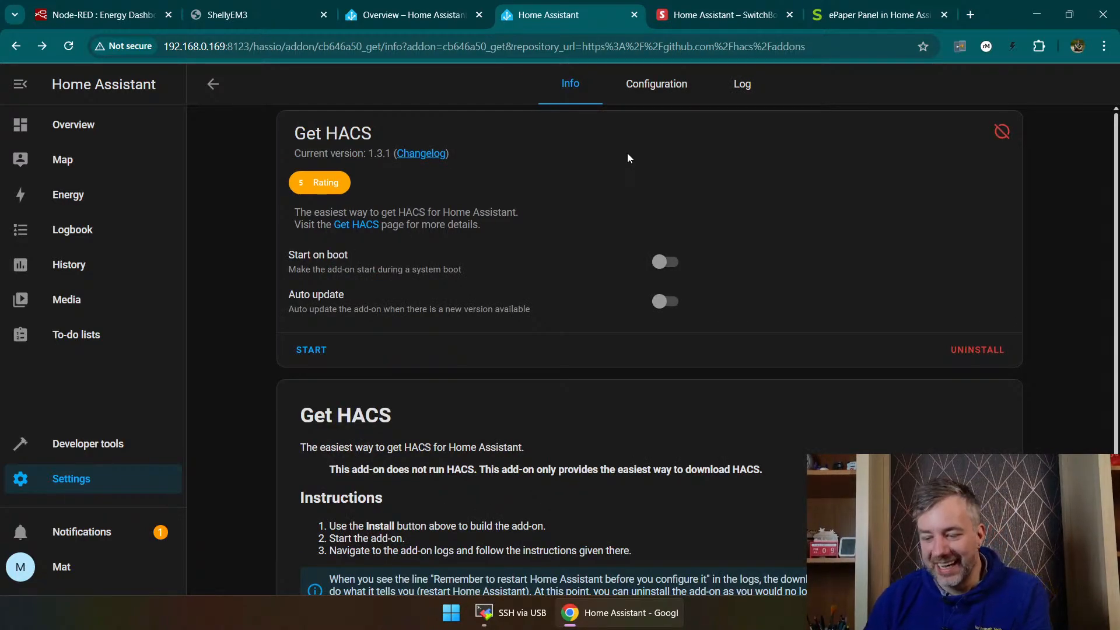
Step: Enable Start on boot and Auto update for the Get HACS add-on and start it
click(665, 262)
click(665, 302)
scroll(244, 338, down, 1)
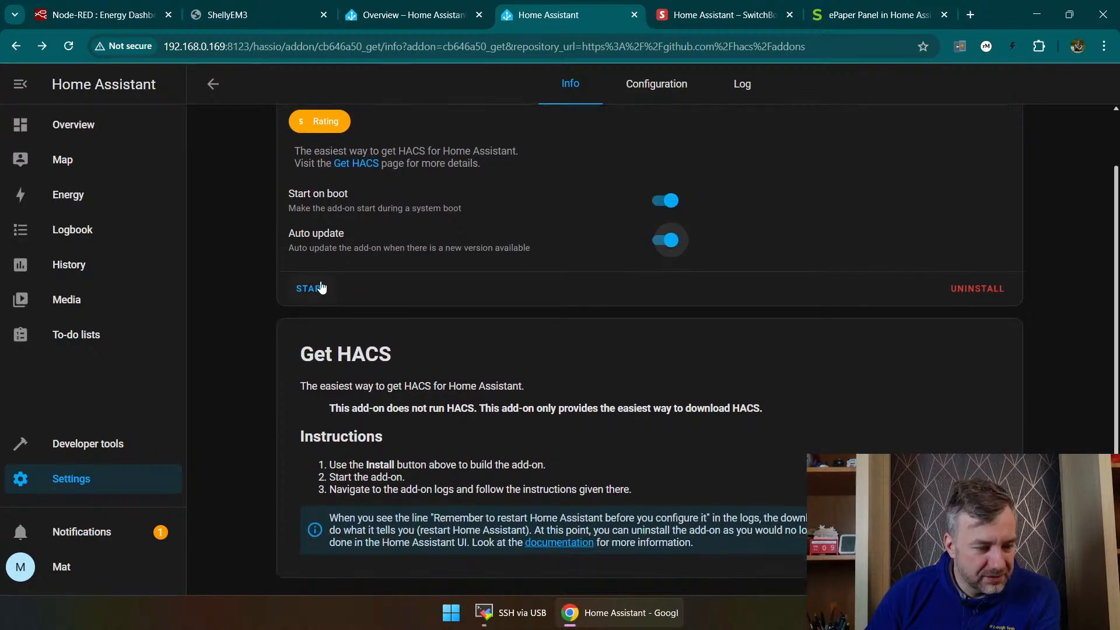
click(311, 289)
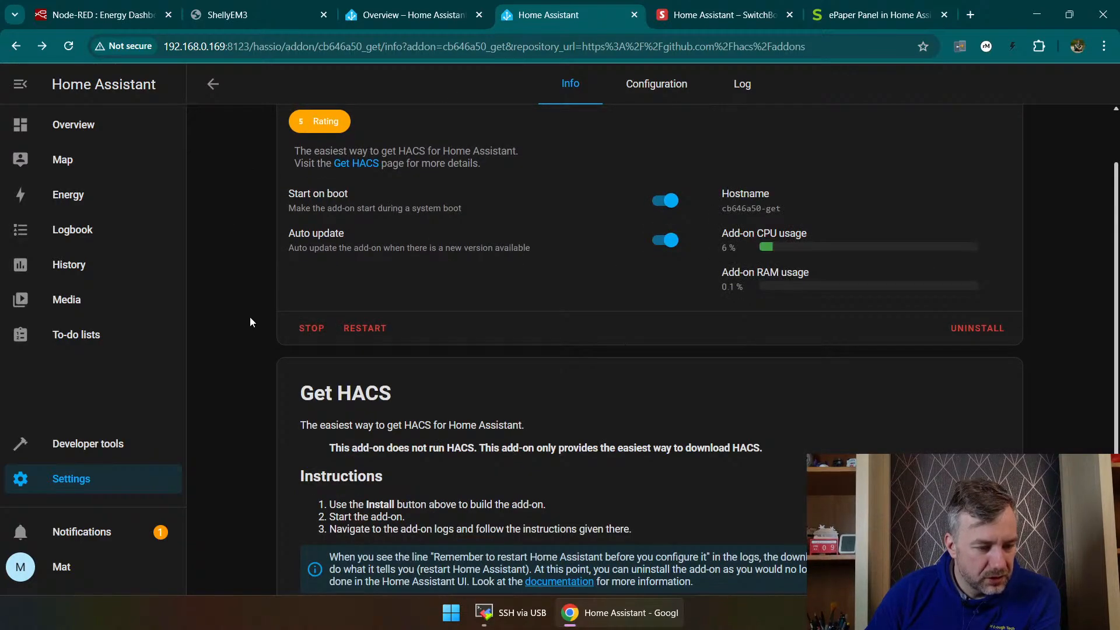
scroll(261, 324, up, 1)
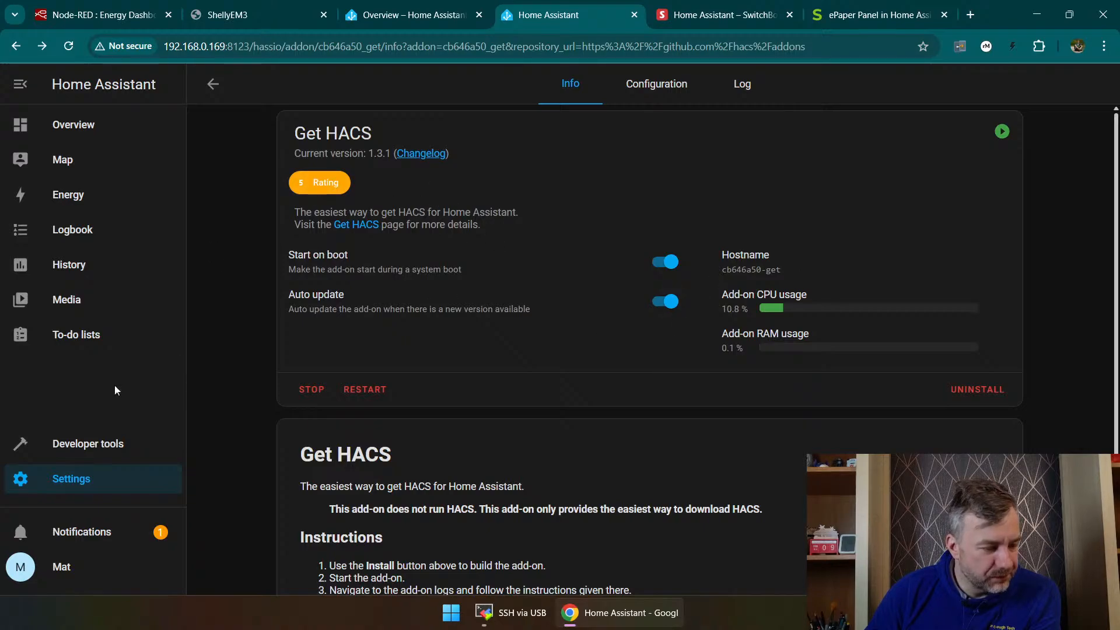
scroll(435, 504, down, 2)
scroll(447, 435, up, 2)
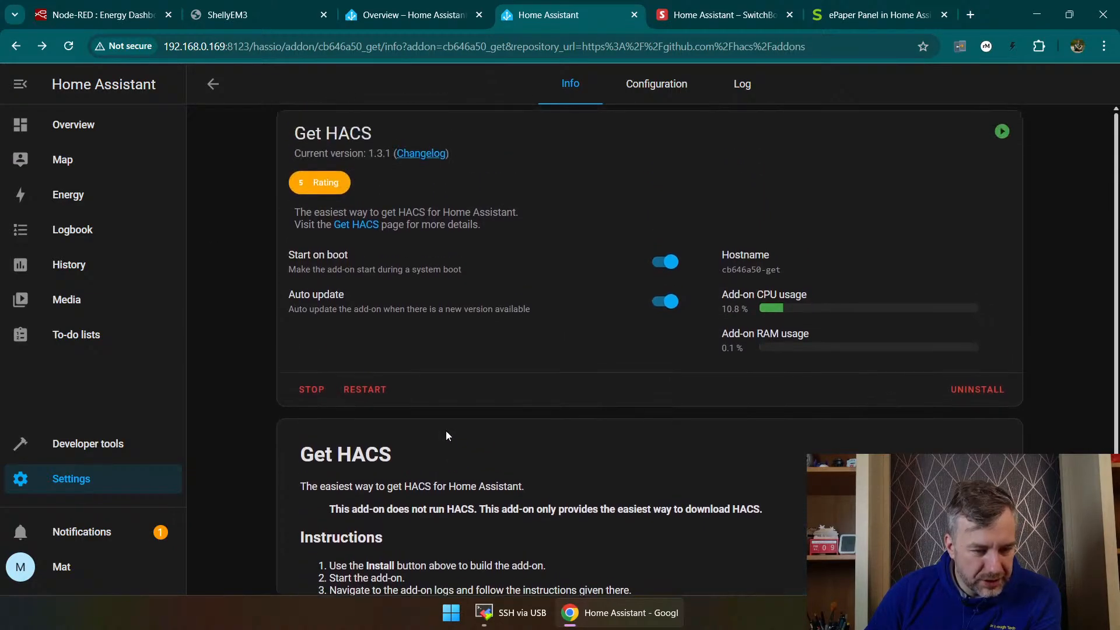
Step: Check the Get HACS add-on's configuration options and info page, then return to the installed add-ons list
click(661, 89)
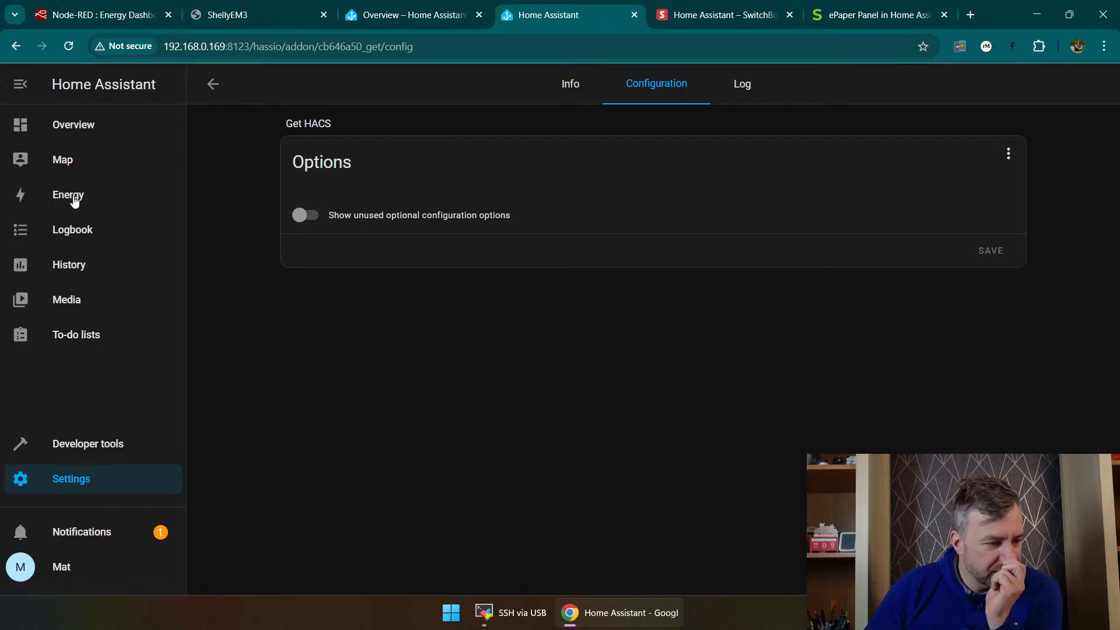
click(79, 480)
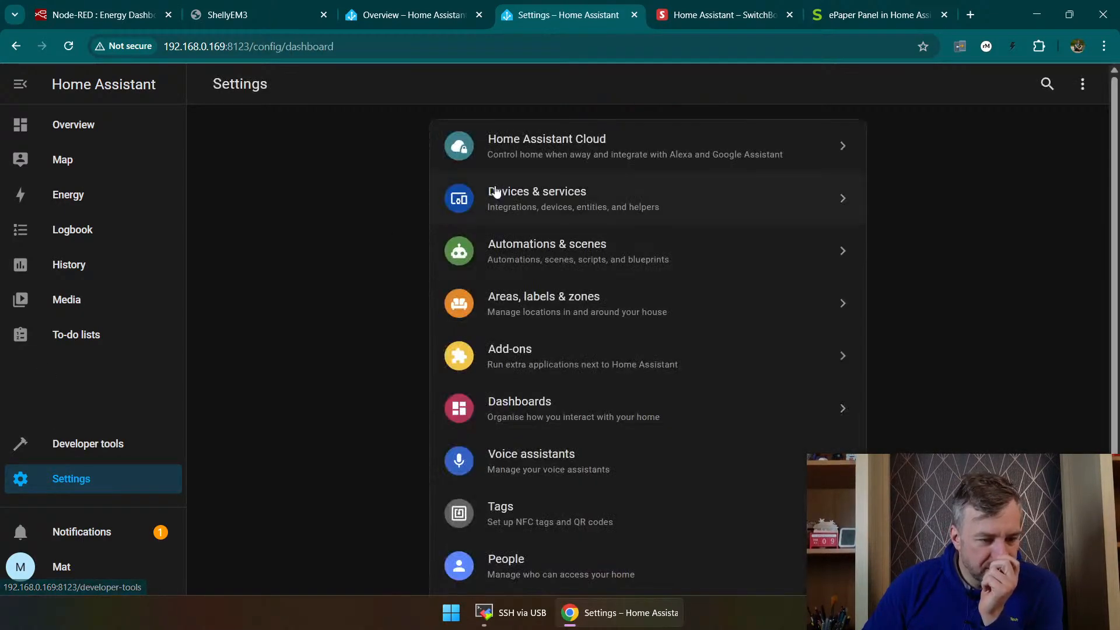
click(496, 362)
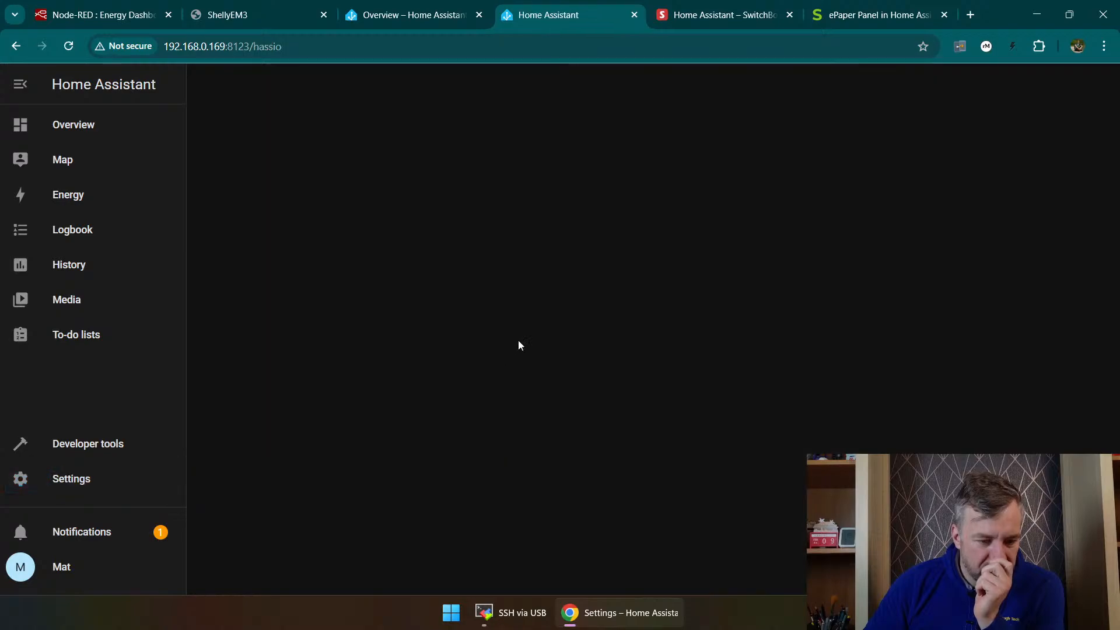
click(420, 185)
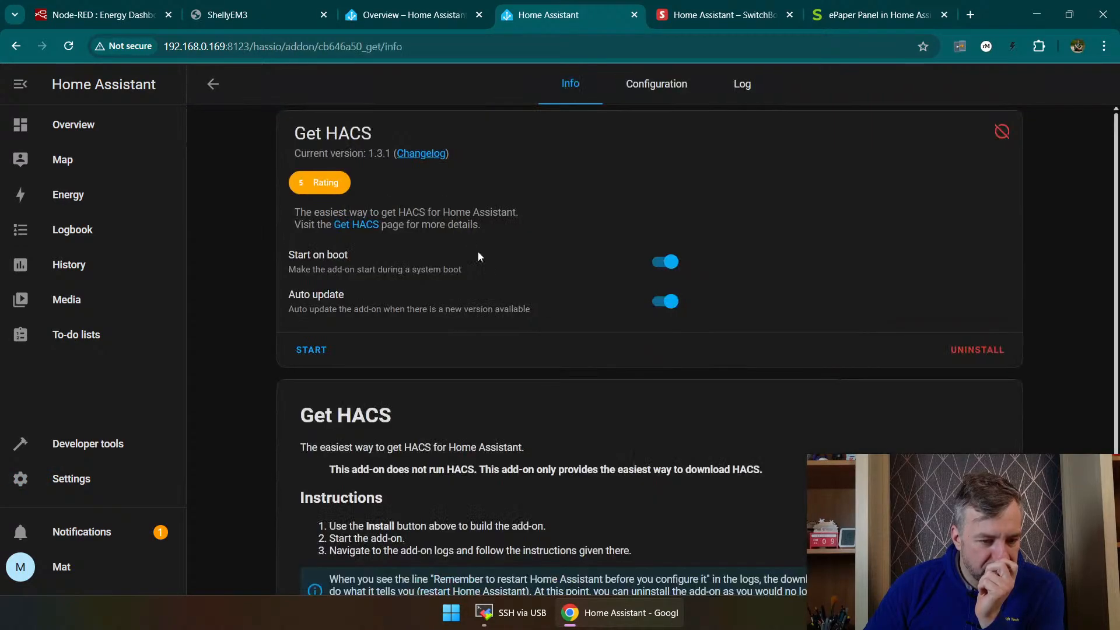
key(alt+Left)
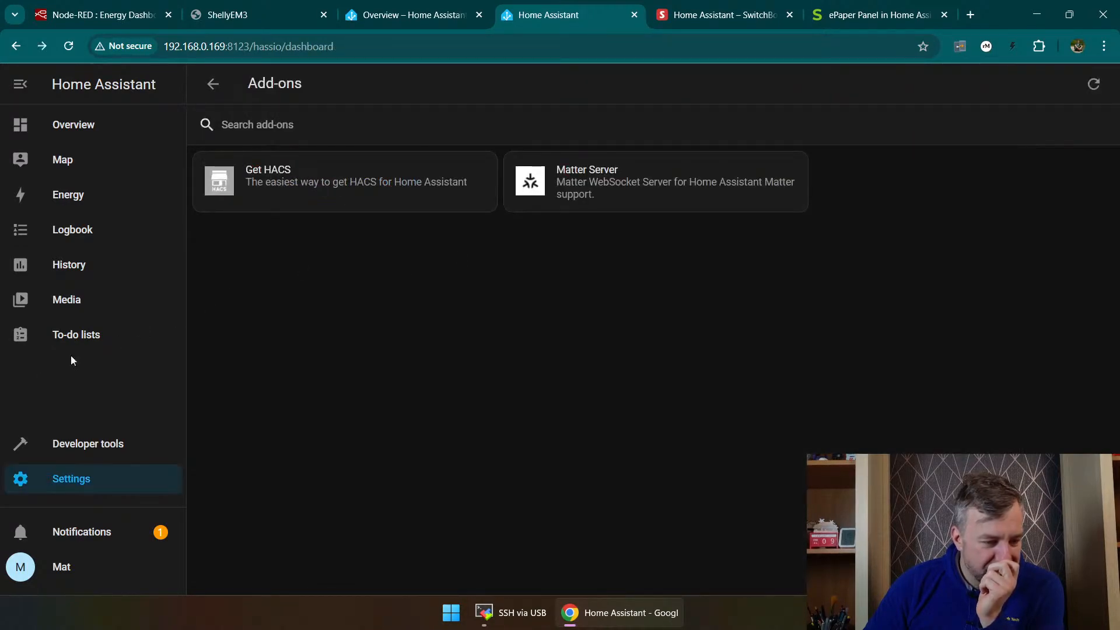
Step: Examine the discovered and configured integrations in Devices & services for a HACS entry
click(81, 469)
scroll(505, 327, down, 3)
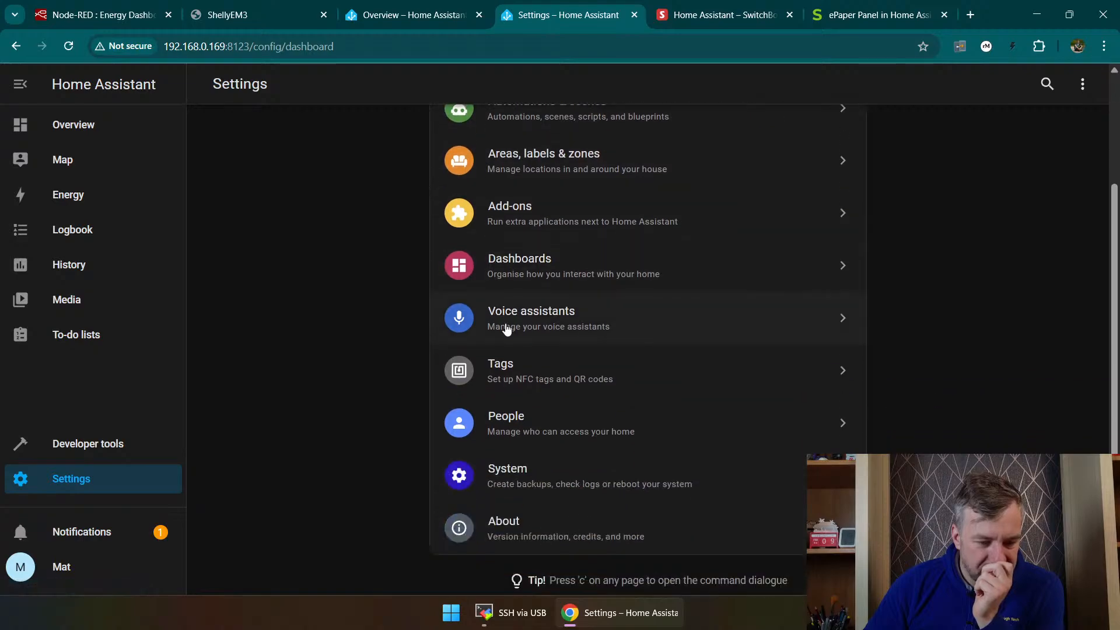
scroll(560, 470, up, 3)
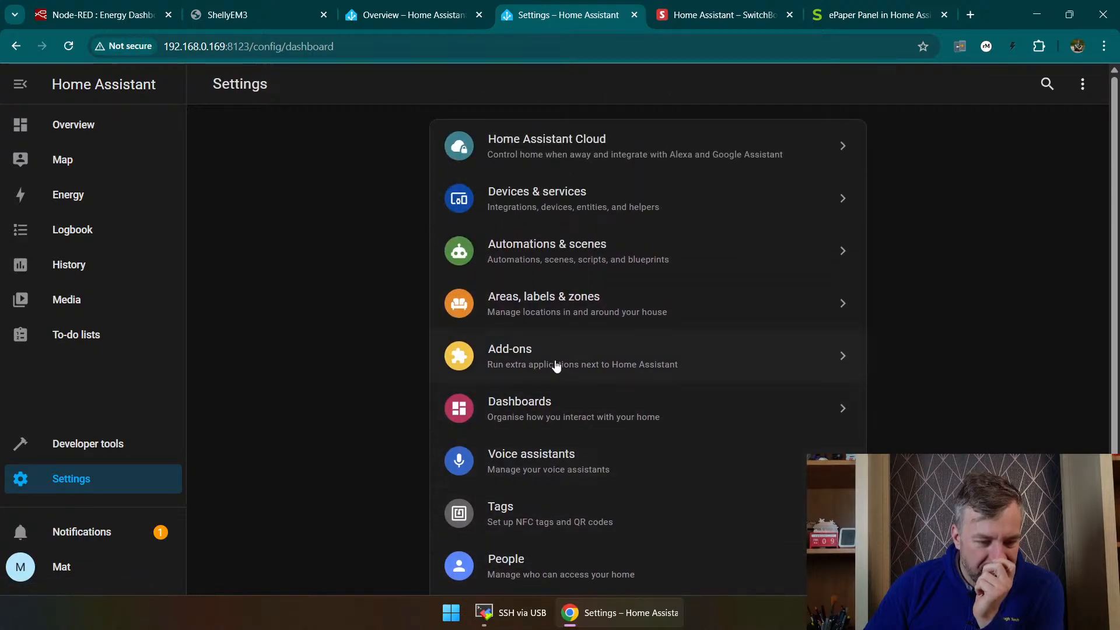
click(556, 185)
scroll(540, 252, down, 4)
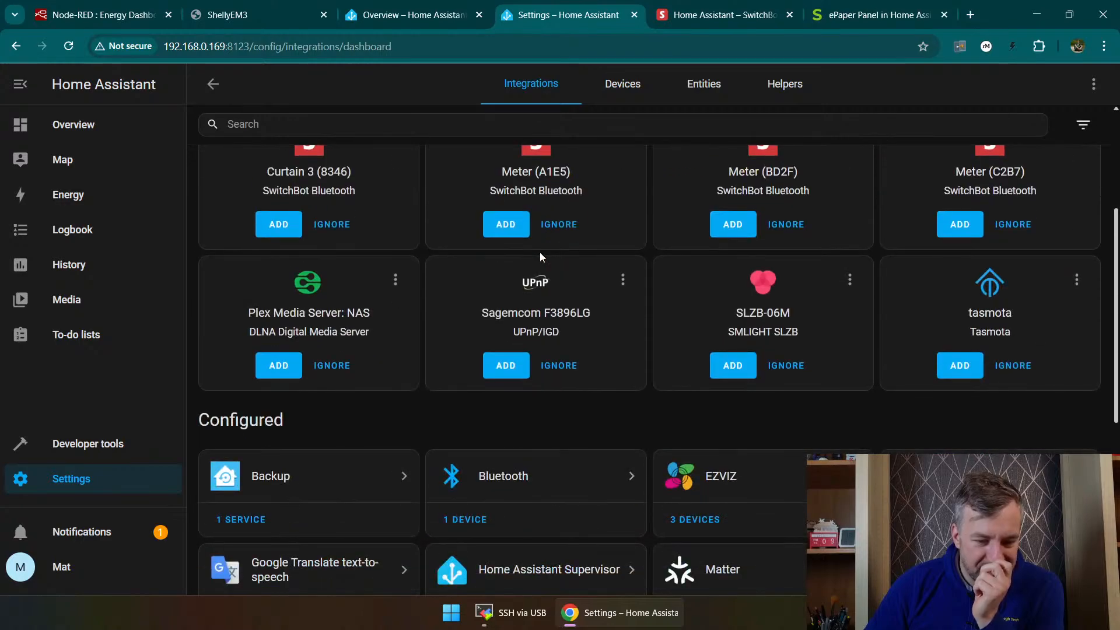
scroll(540, 252, down, 6)
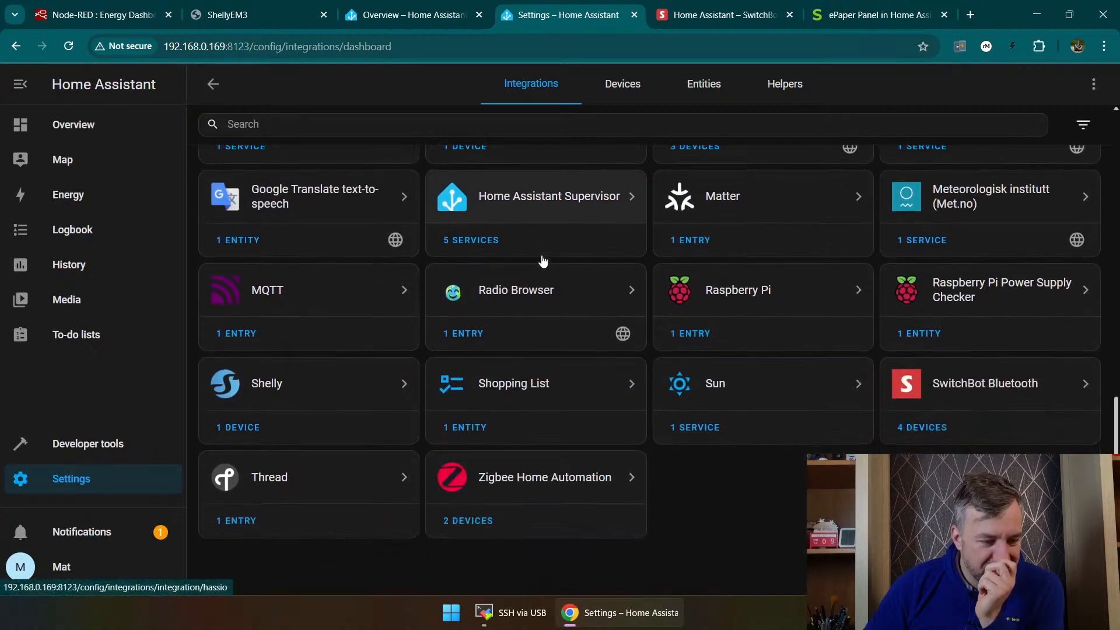
scroll(543, 261, up, 10)
Step: Search the brands available for a new integration for "hacs", then close the setup dialog
click(1036, 567)
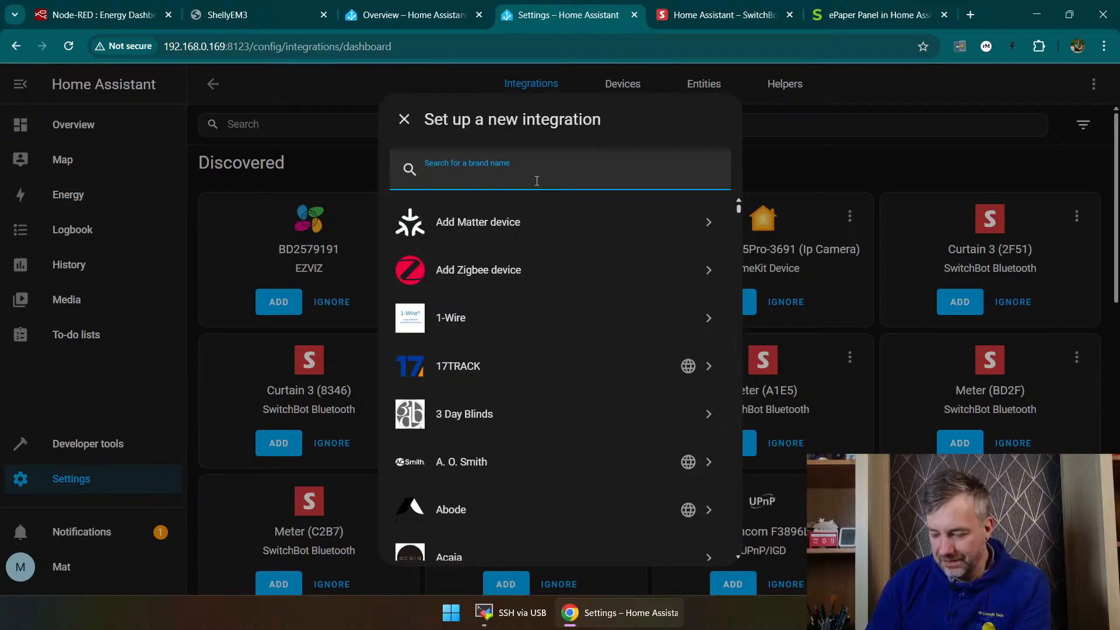
text(hacs)
key(BackSpace)
key(BackSpace)
key(BackSpace)
key(BackSpace)
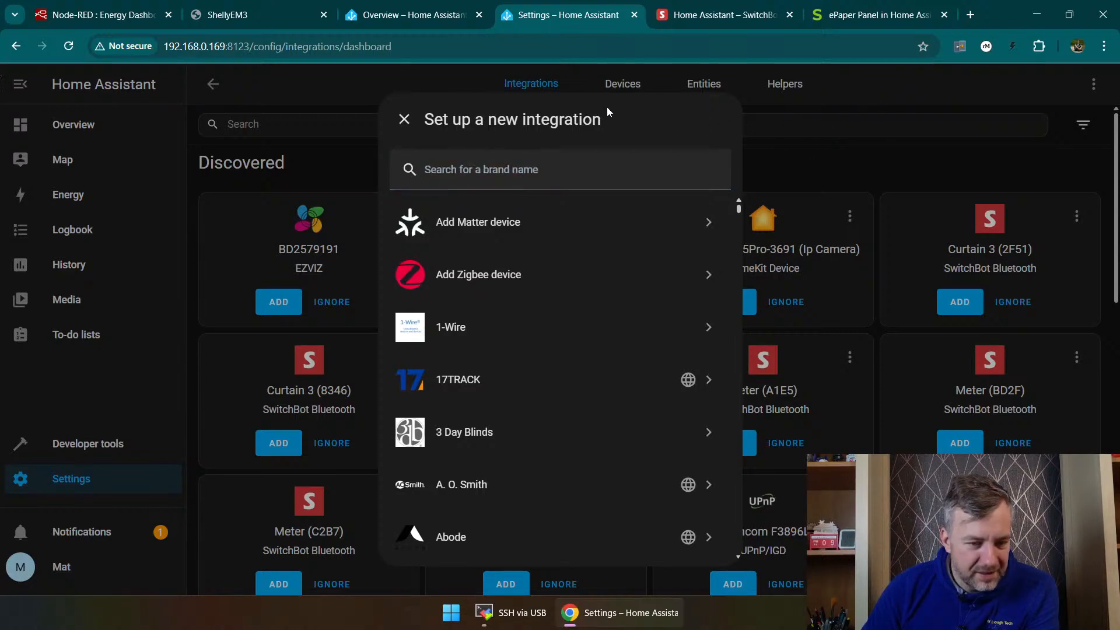
click(404, 119)
Step: Look over the list of registered devices and the Energy dashboard
click(598, 83)
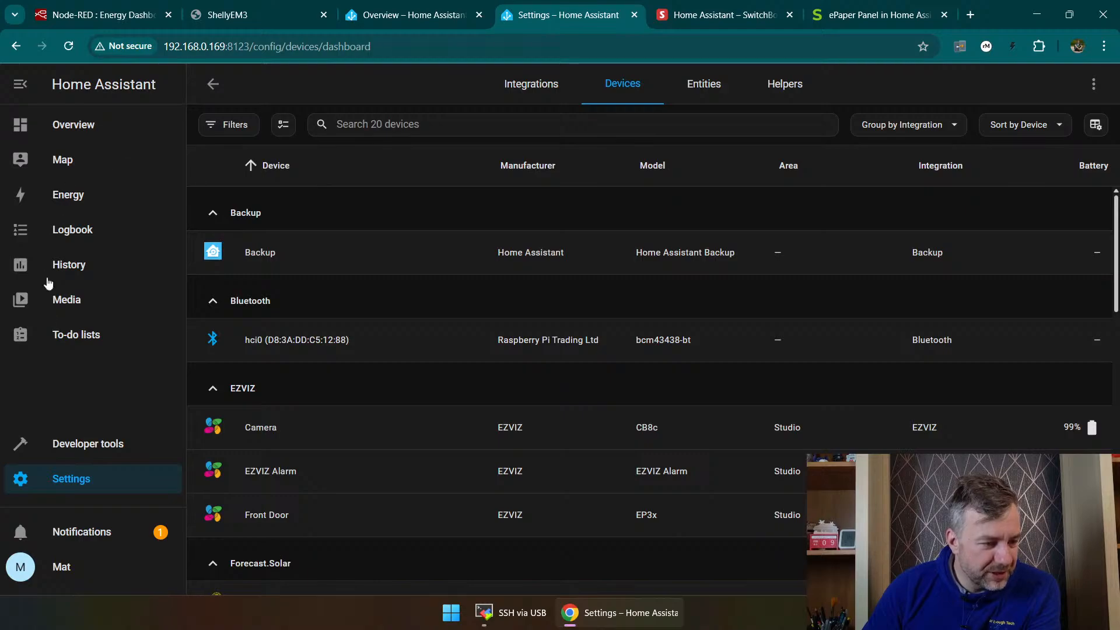
click(86, 204)
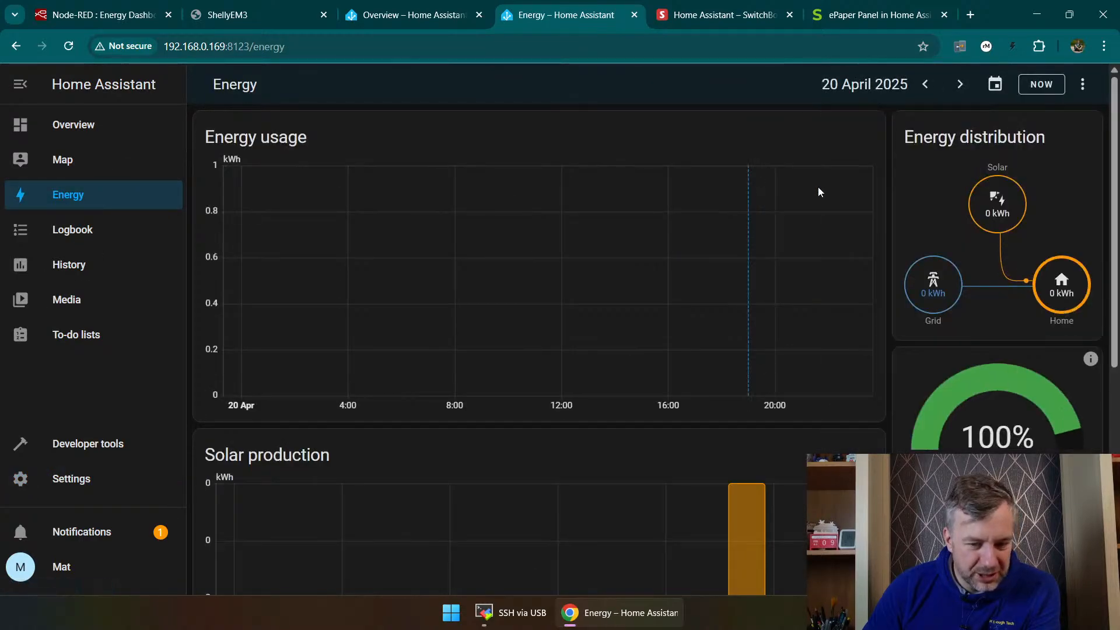
scroll(818, 192, down, 7)
scroll(713, 415, up, 6)
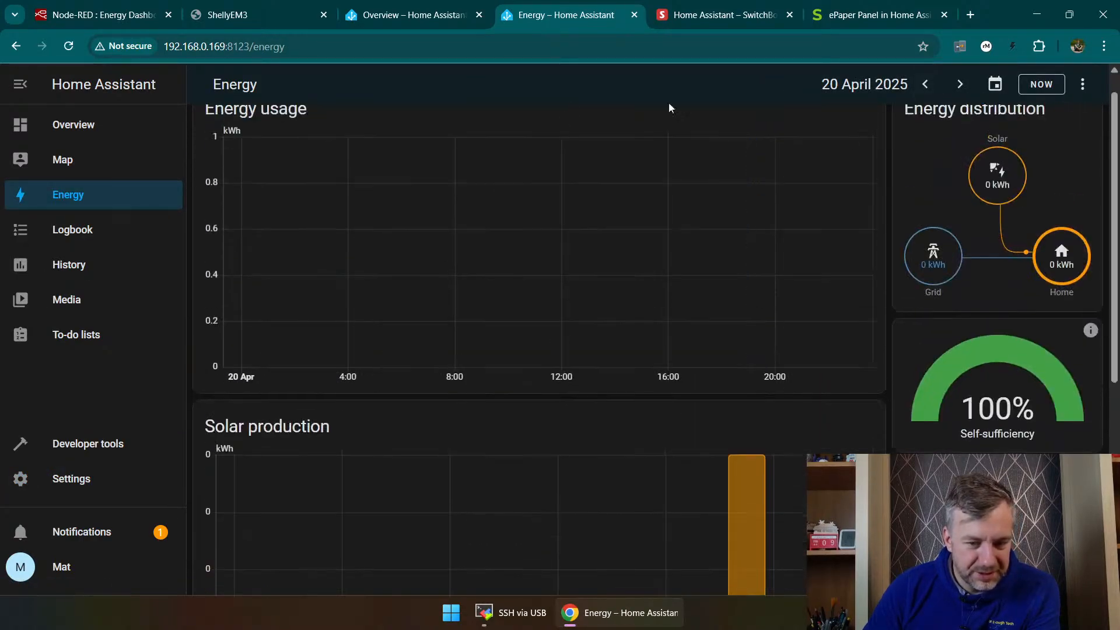
Step: Examine the YAML reload options in the developer tools and open the template editor
click(81, 482)
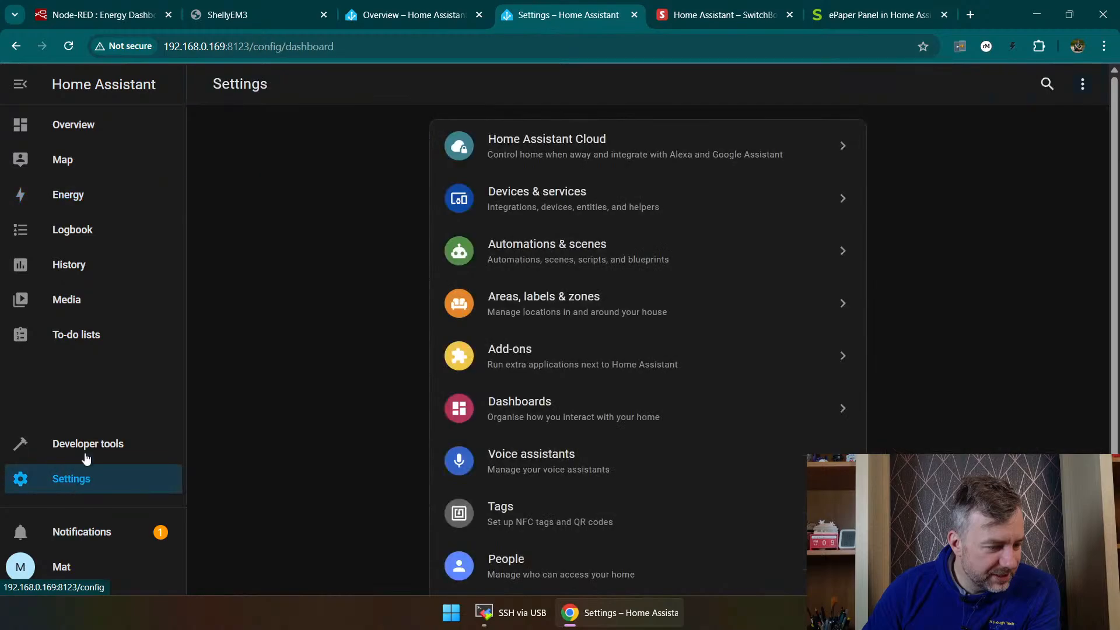
click(88, 454)
scroll(281, 269, down, 7)
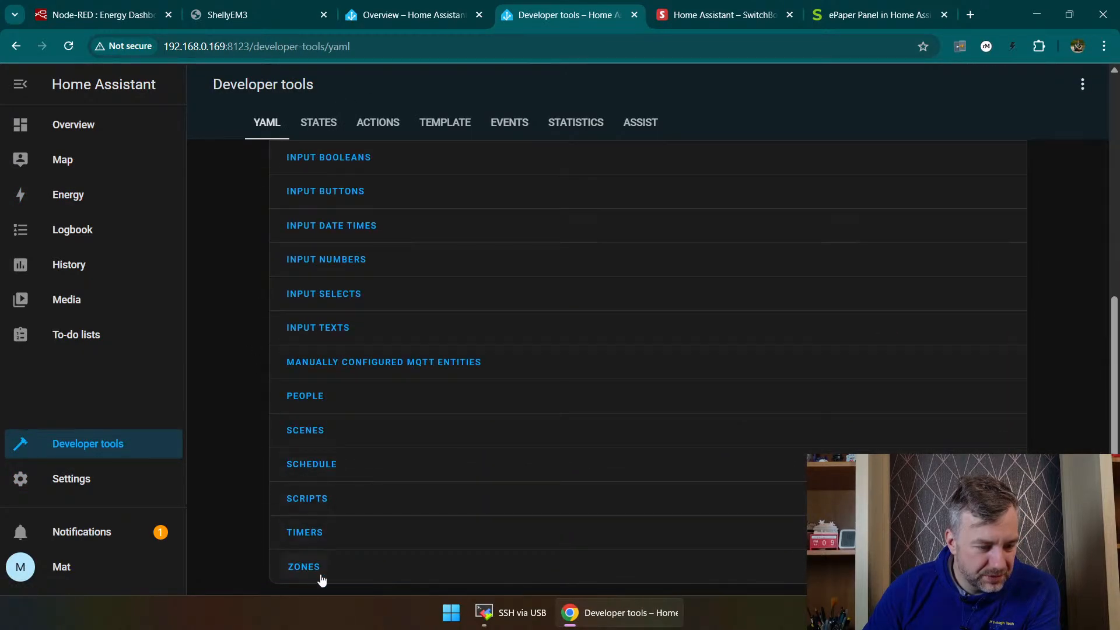
scroll(373, 278, up, 7)
click(435, 123)
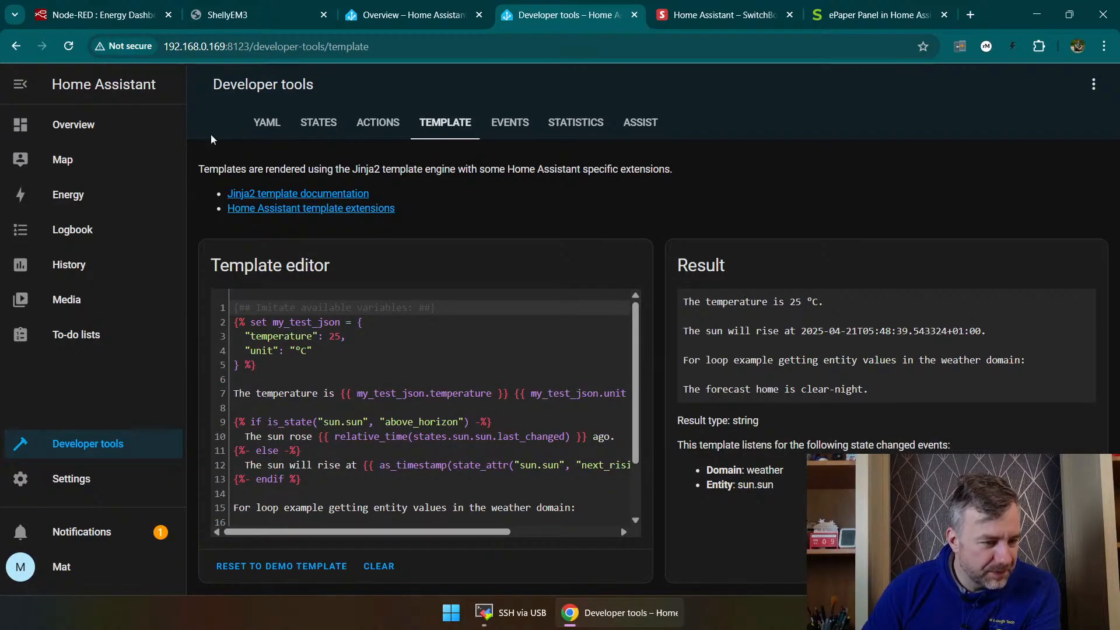
Step: Look through the Overview dashboard's cards, down to the camera previews, for a HACS entry
click(75, 124)
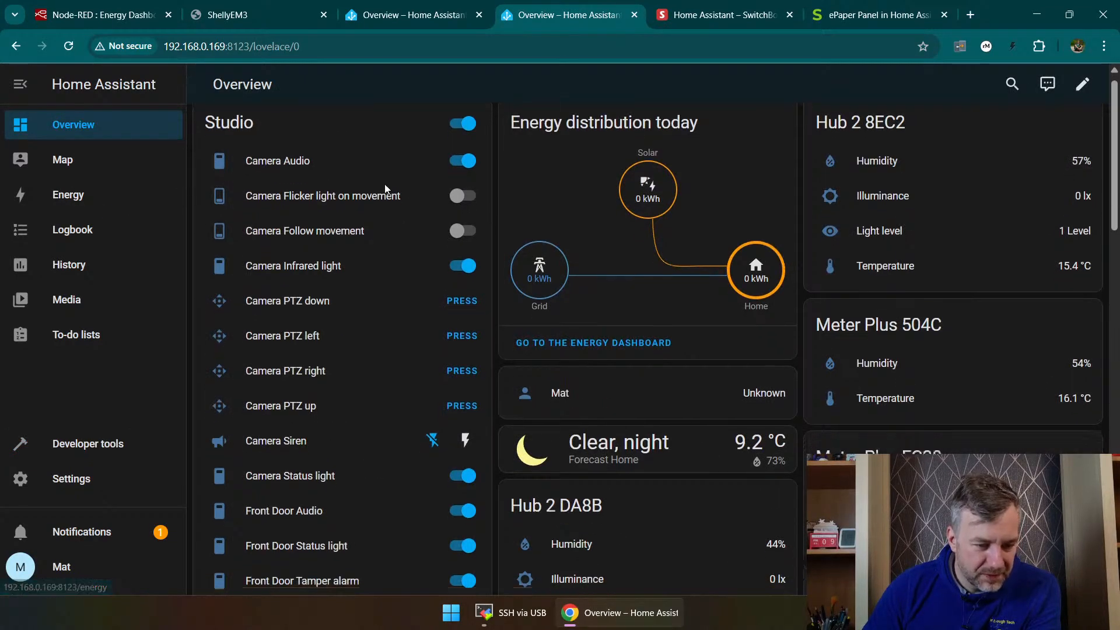
scroll(383, 188, down, 7)
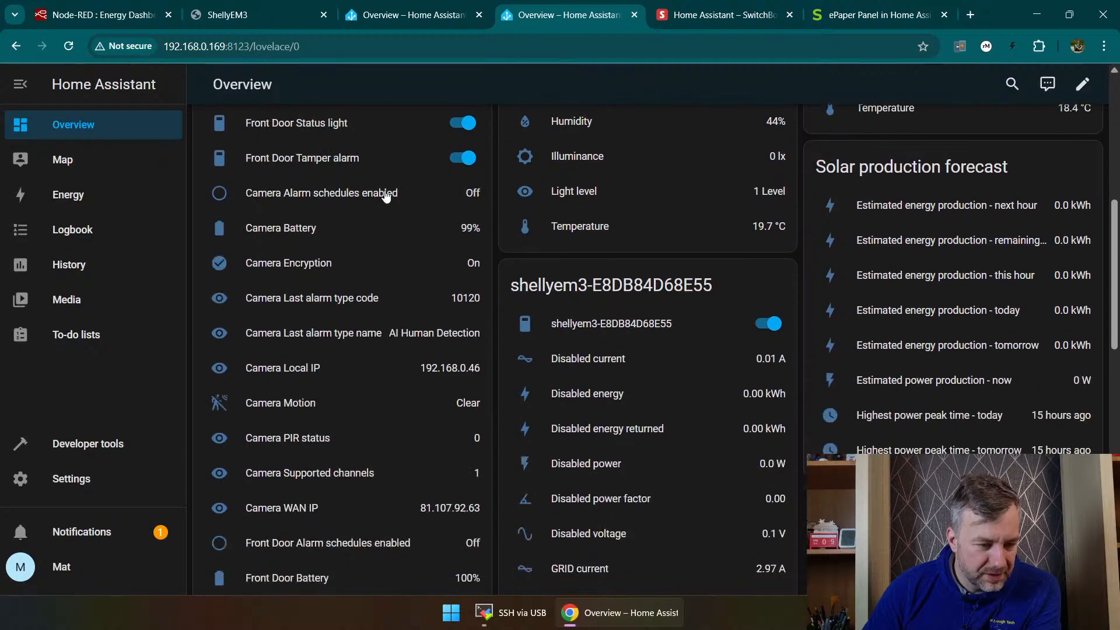
scroll(385, 196, down, 6)
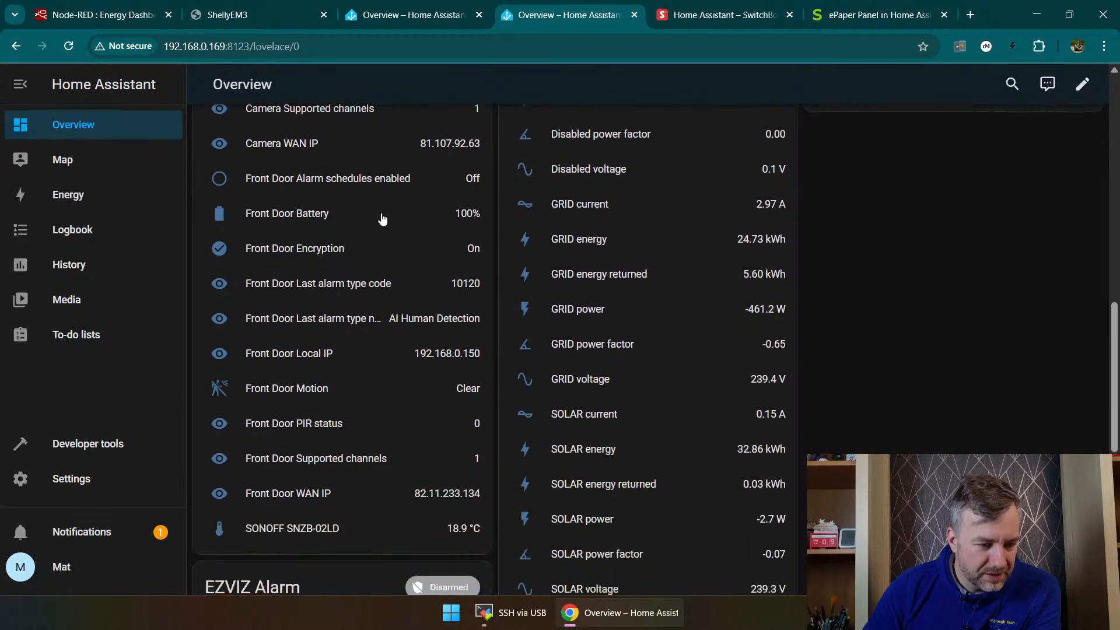
scroll(383, 219, down, 6)
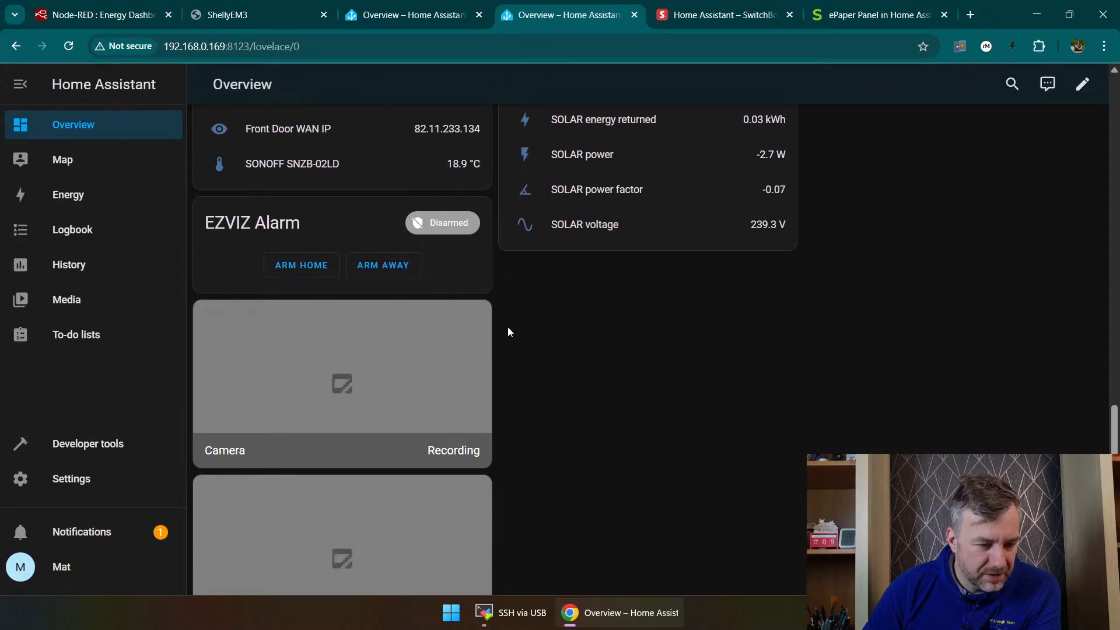
scroll(508, 331, down, 2)
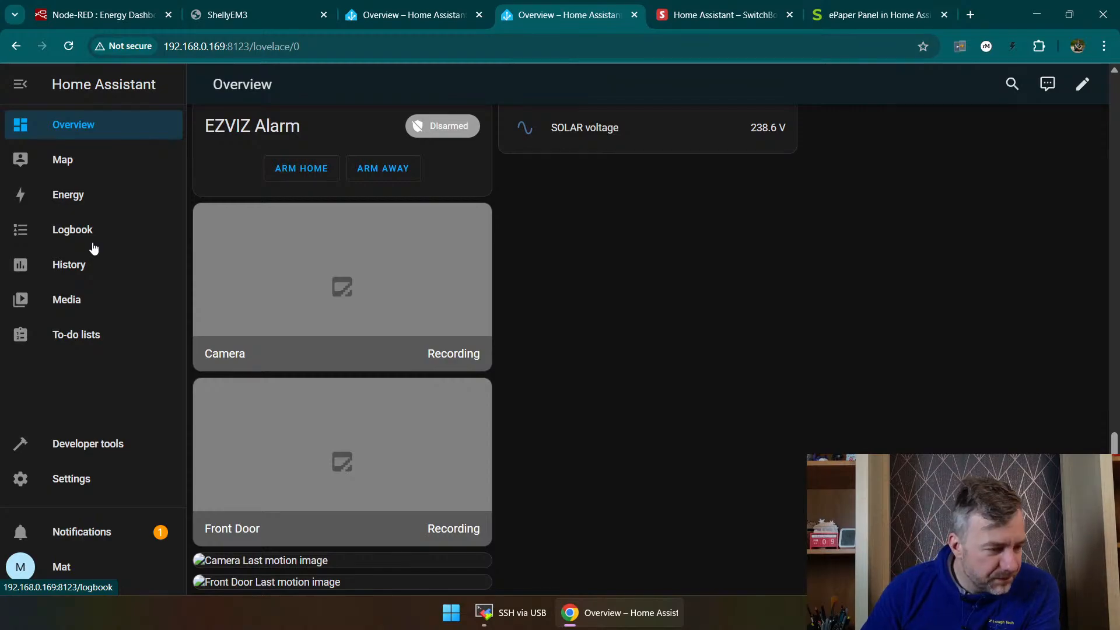
Step: Start the Get HACS add-on from the installed add-ons
click(87, 478)
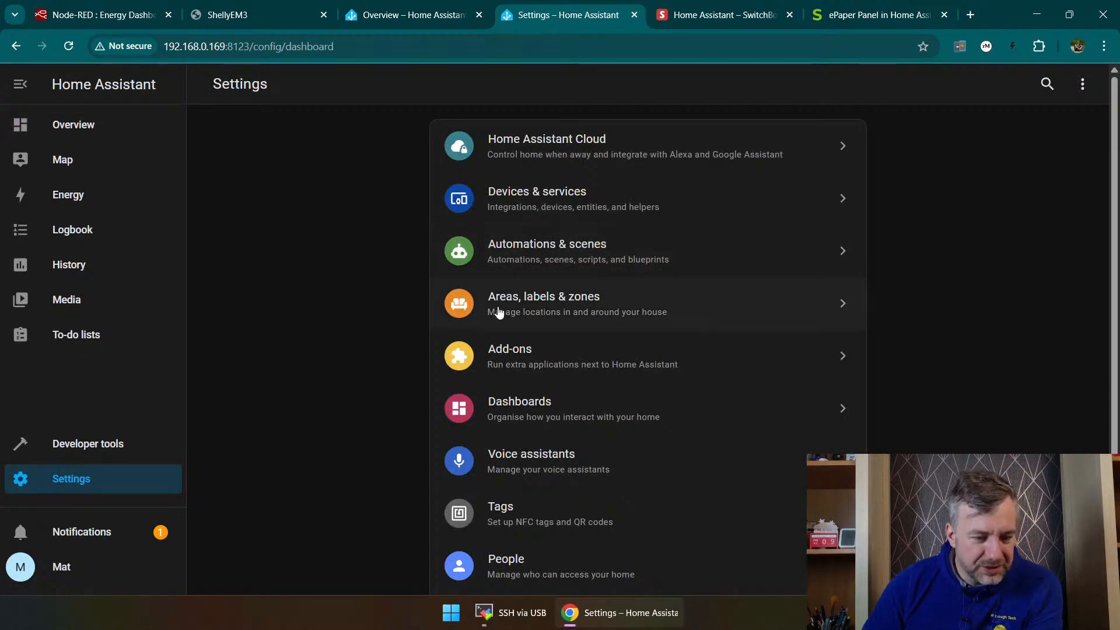
click(556, 359)
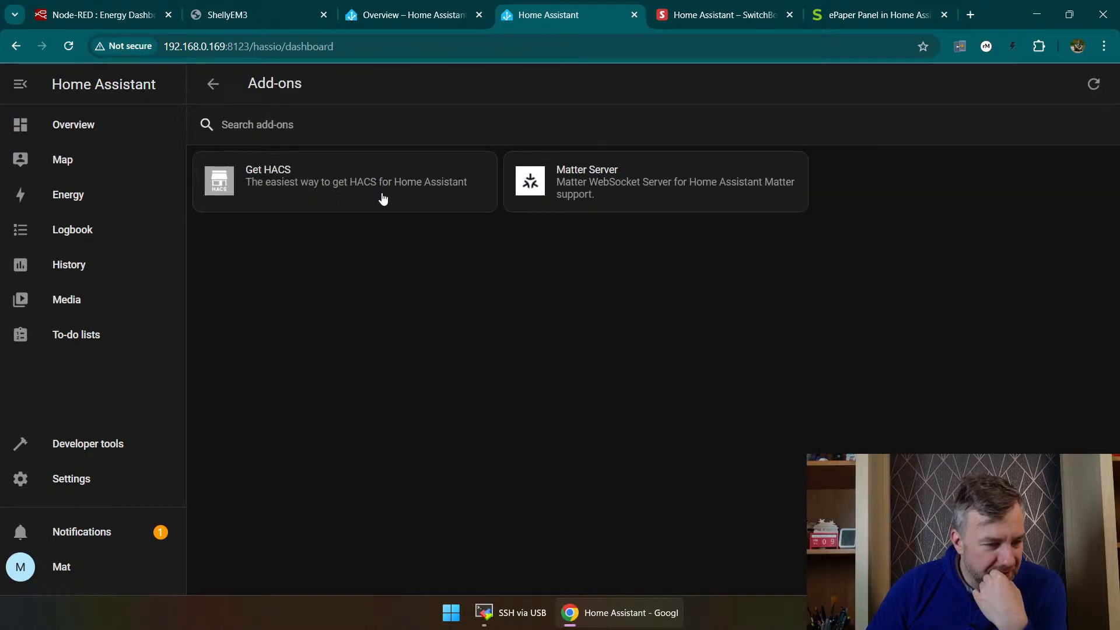
click(285, 193)
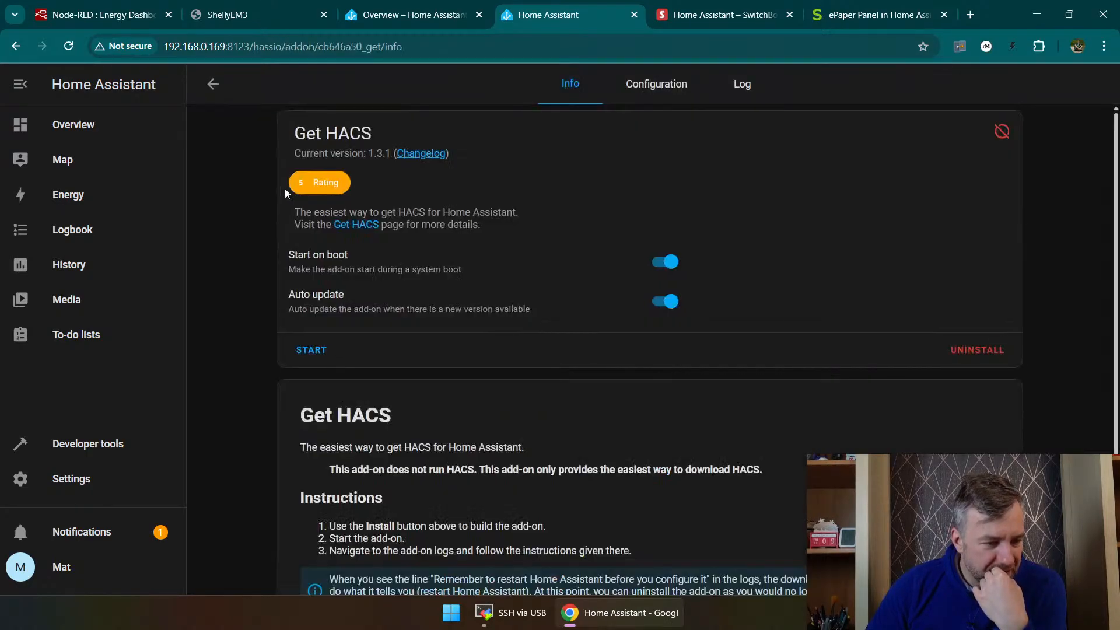
click(310, 350)
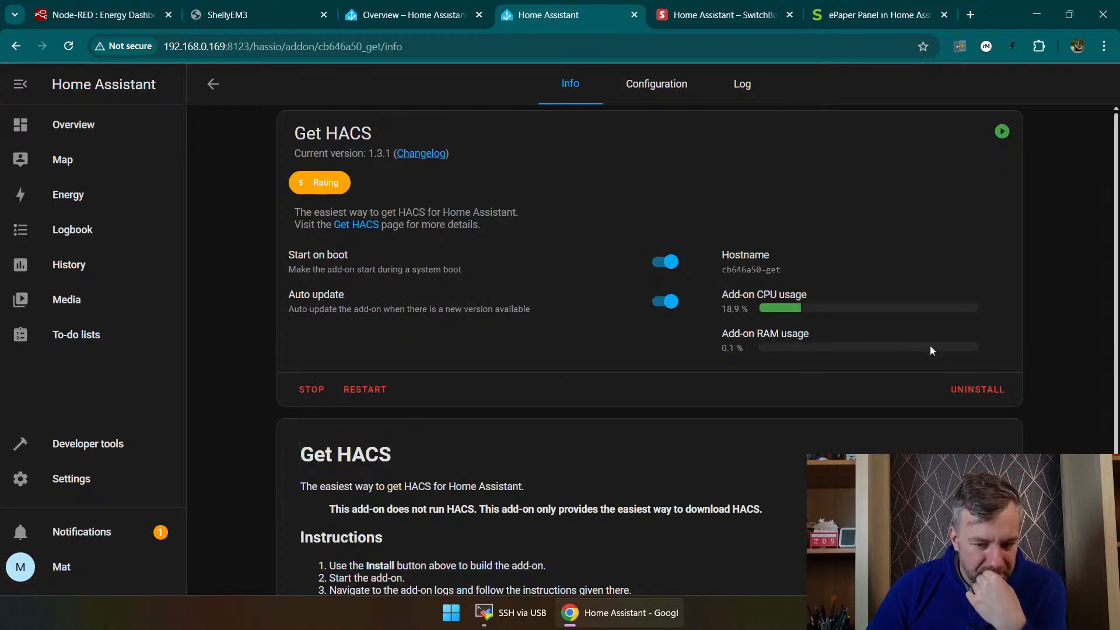
Step: Read the Get HACS add-on's instructions and examine its log for the download and installation messages
scroll(500, 344, down, 2)
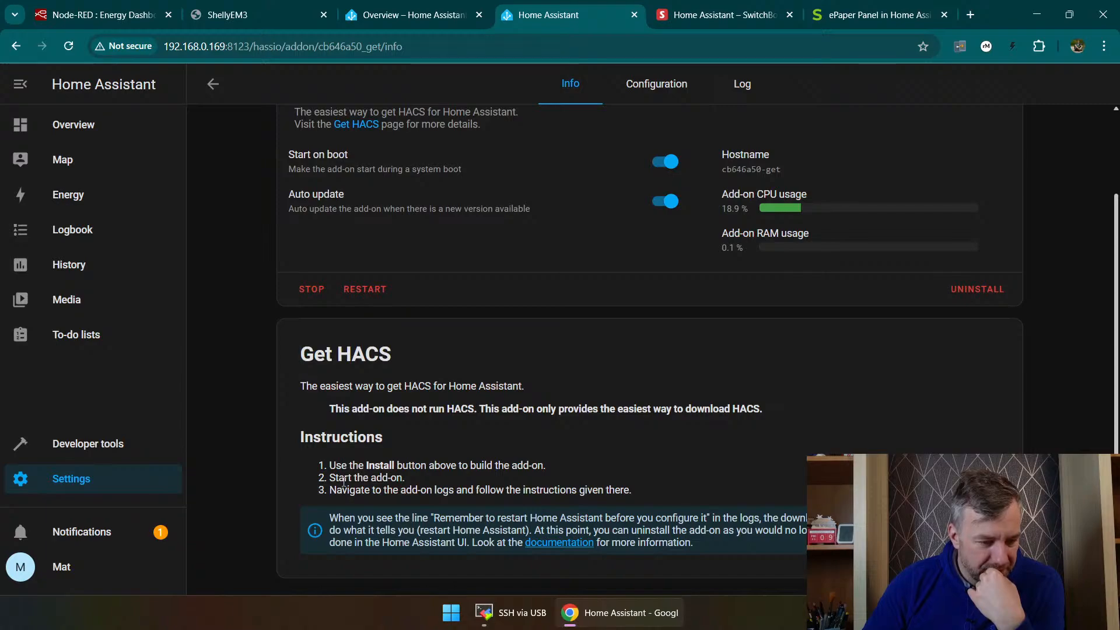
drag(414, 492, 526, 493)
click(742, 91)
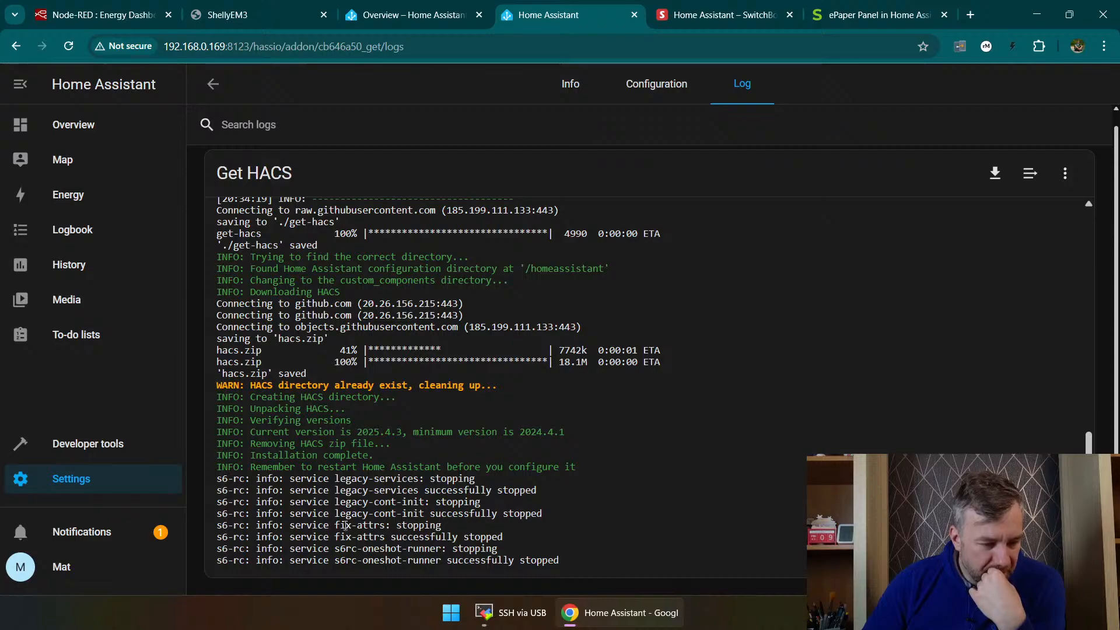
scroll(360, 508, up, 11)
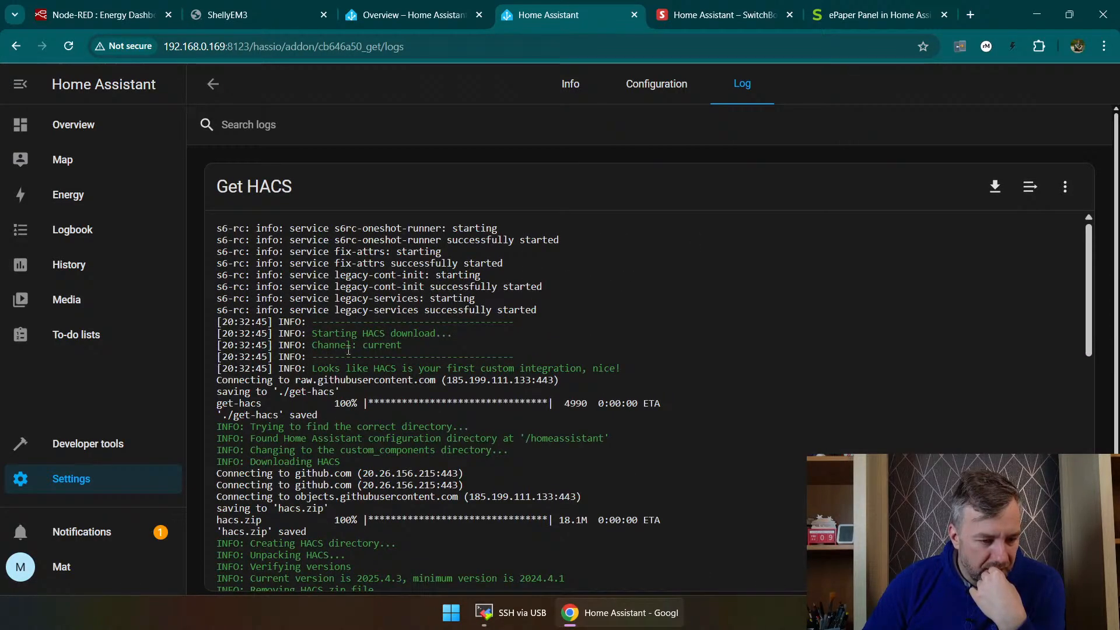
scroll(536, 379, down, 1)
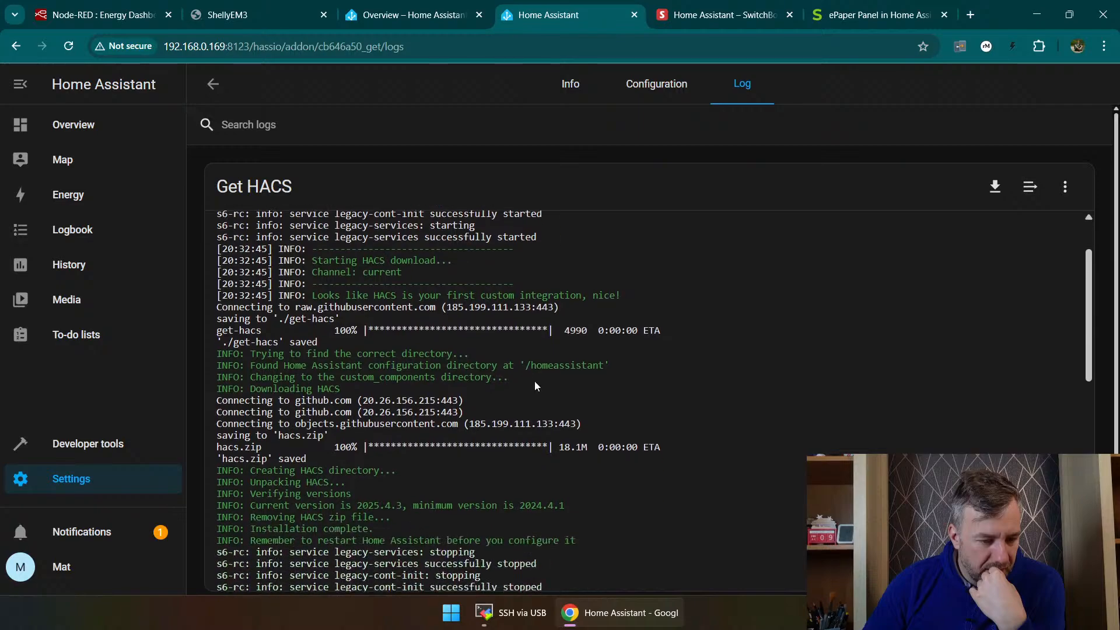
scroll(519, 367, down, 1)
scroll(518, 371, down, 1)
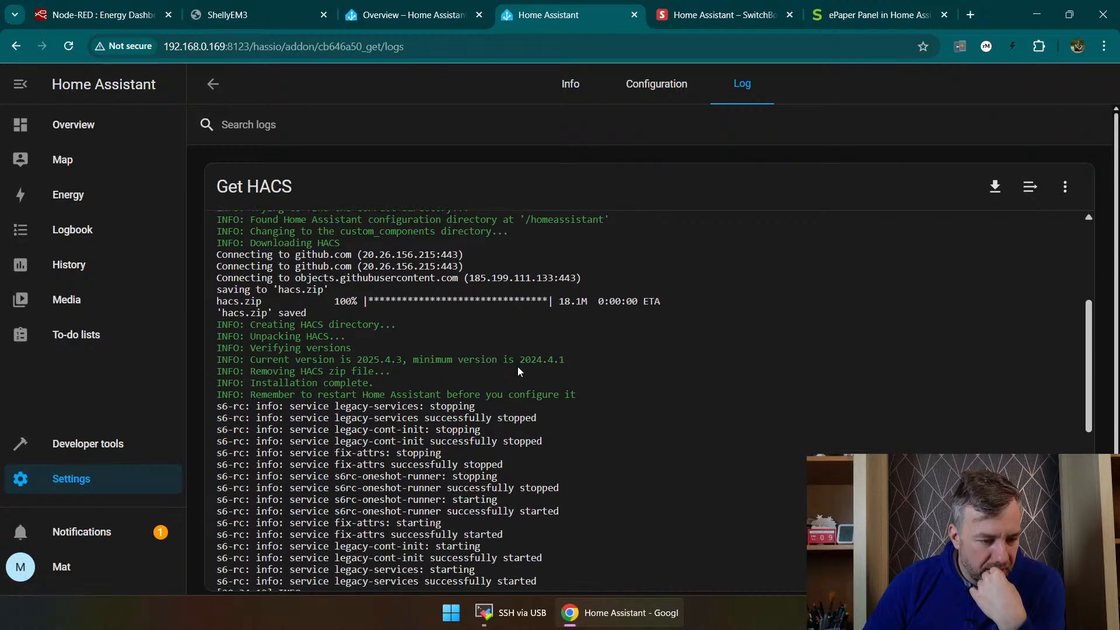
scroll(518, 368, down, 2)
scroll(518, 374, down, 3)
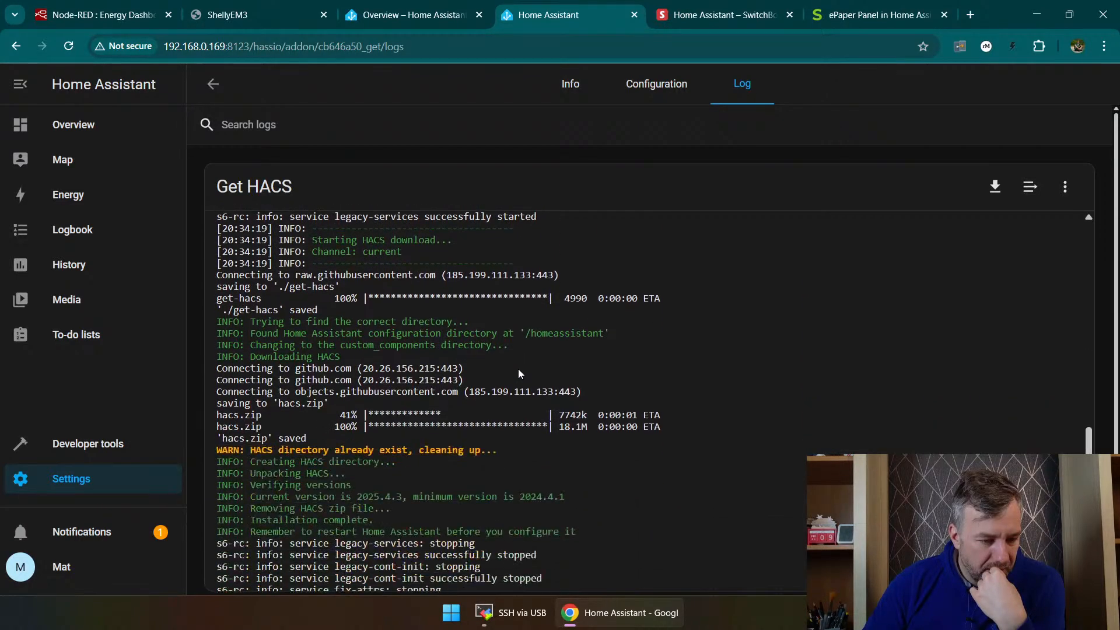
scroll(517, 369, down, 2)
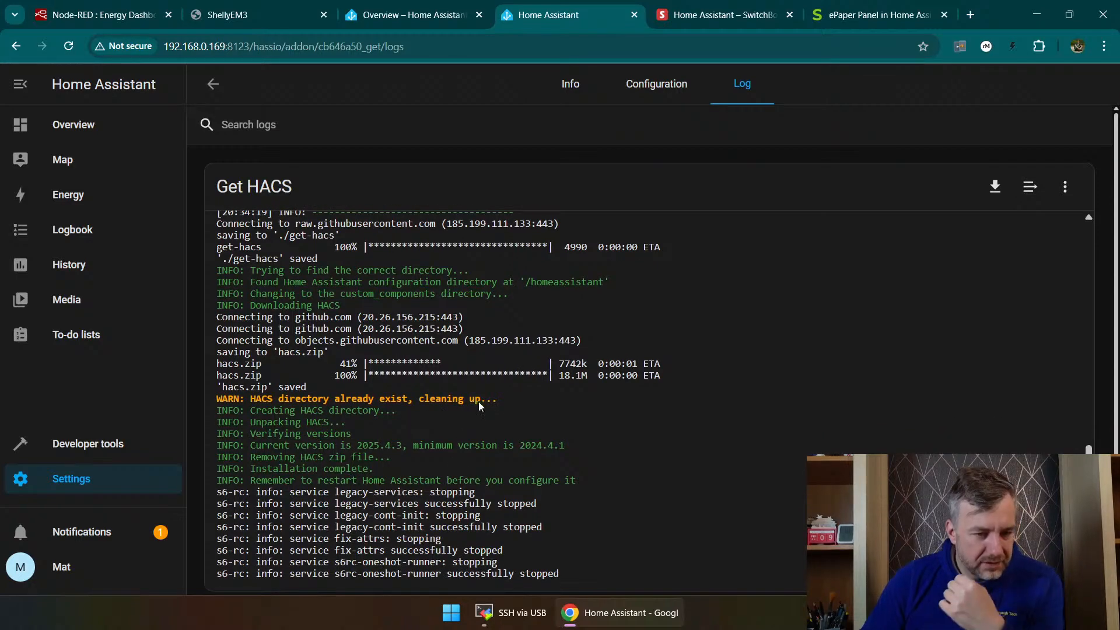
Step: Search the web for "hacs" in a new browser tab and open the HACS site's user documentation
click(415, 23)
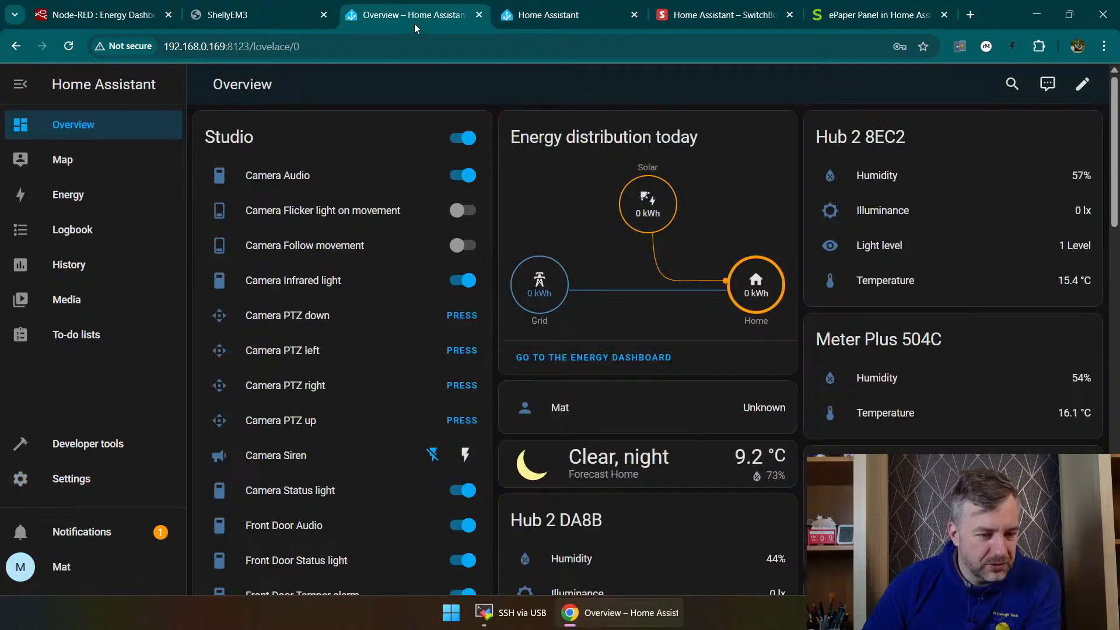
click(528, 20)
click(972, 14)
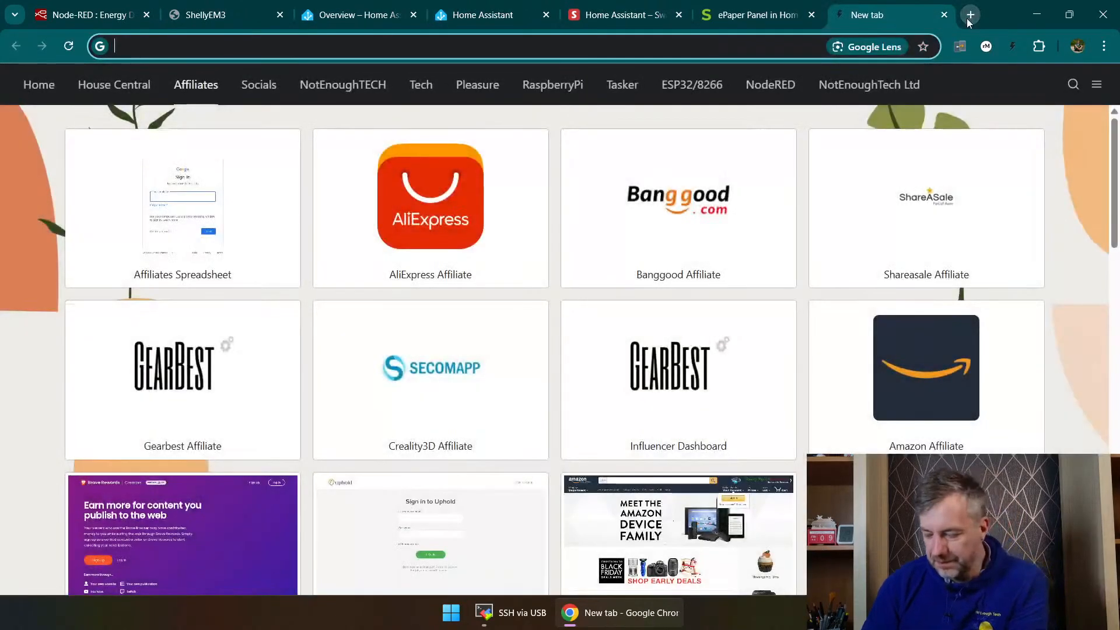
text(hacs)
key(Return)
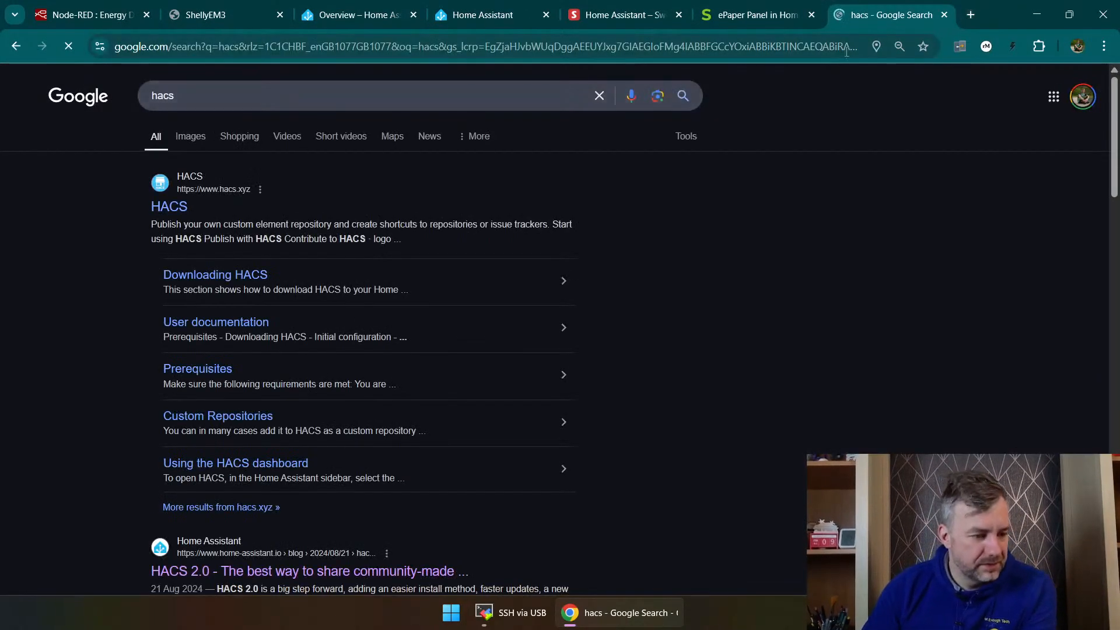
click(175, 207)
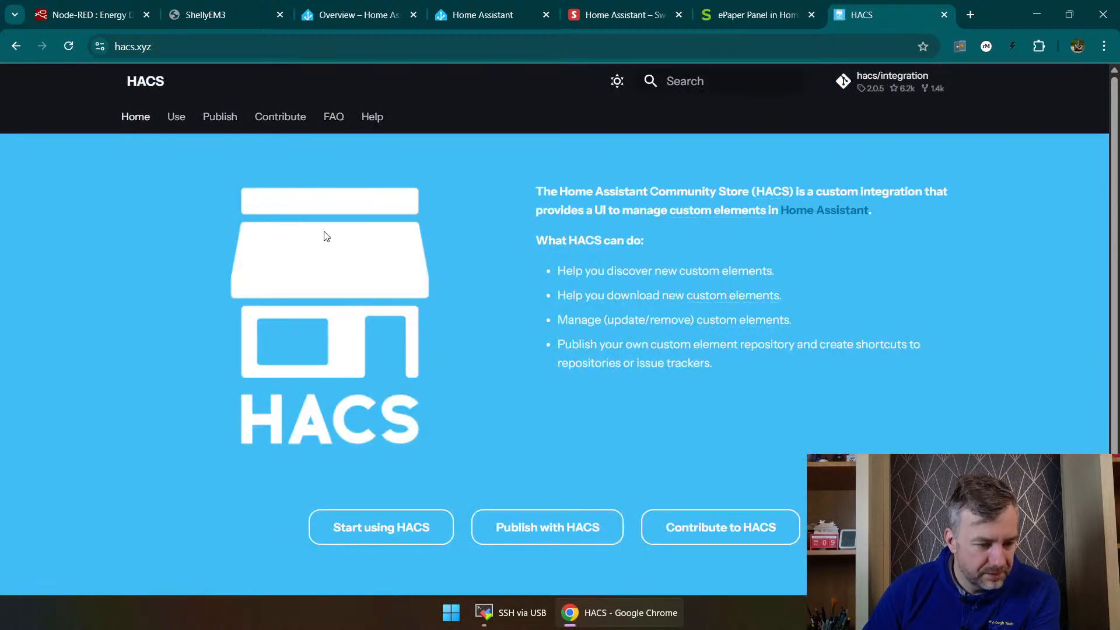
click(402, 536)
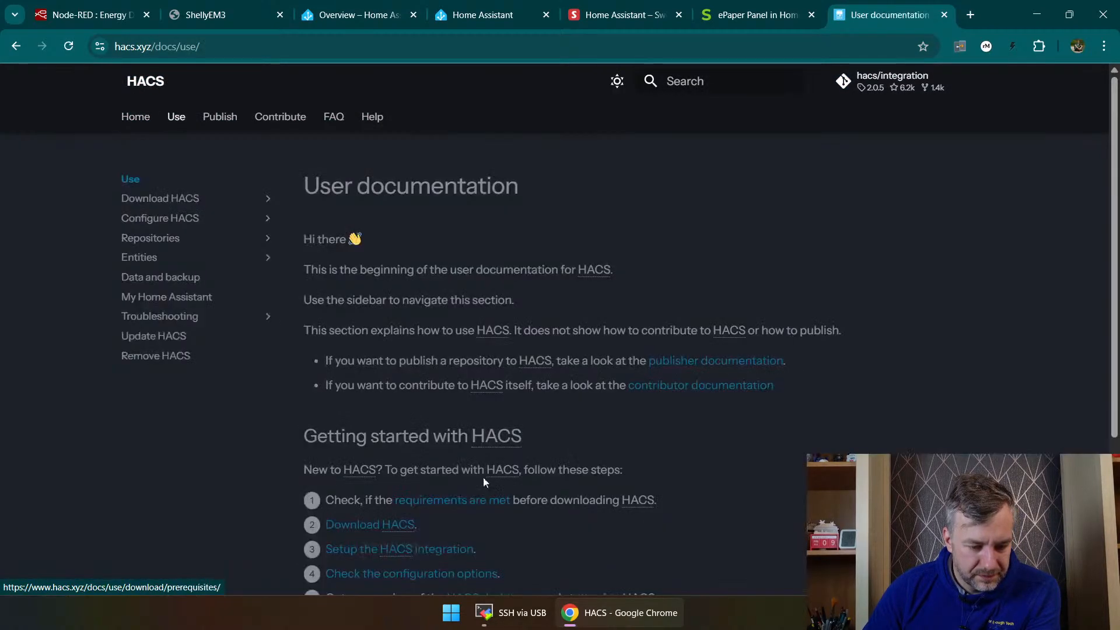
Step: Open the HACS dashboard guide from the getting-started steps and read how to open HACS and browse and search repositories
scroll(524, 267, down, 3)
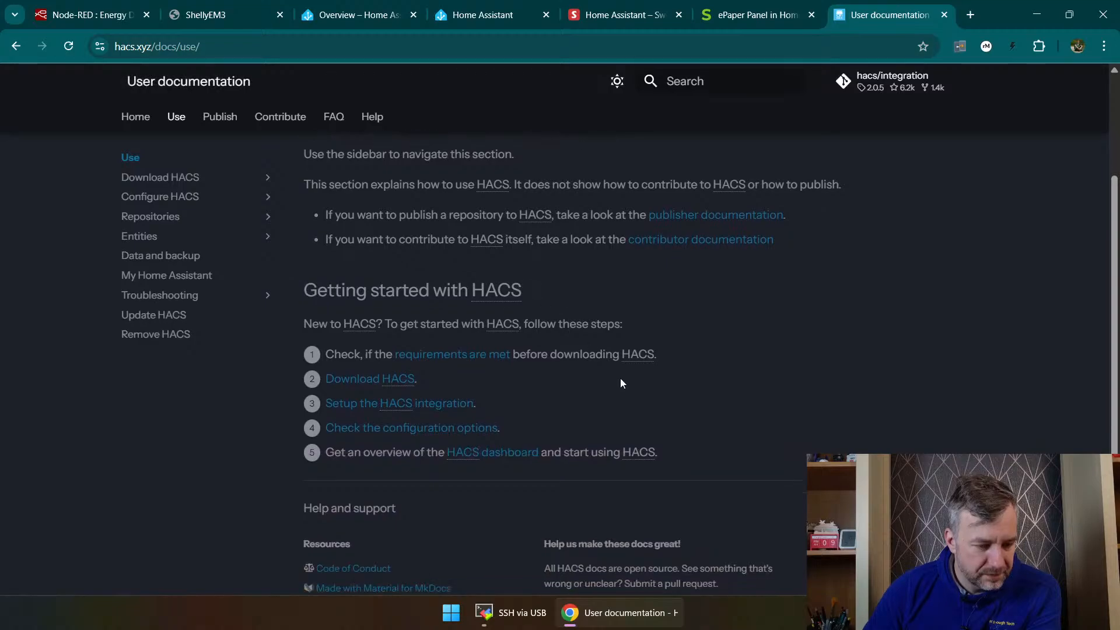
click(491, 452)
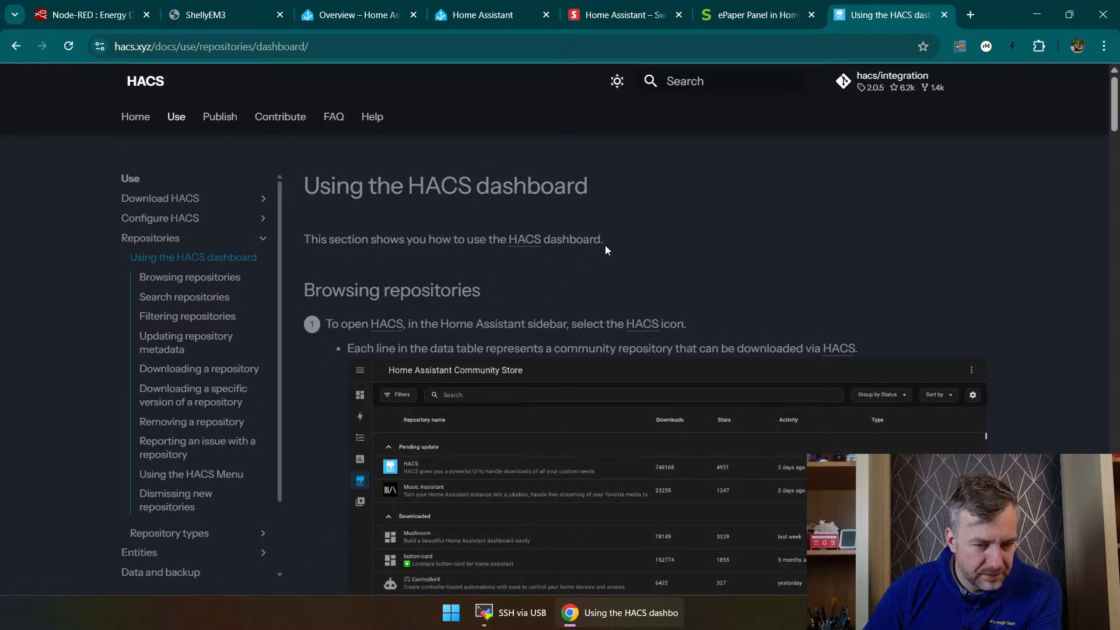
scroll(730, 333, down, 7)
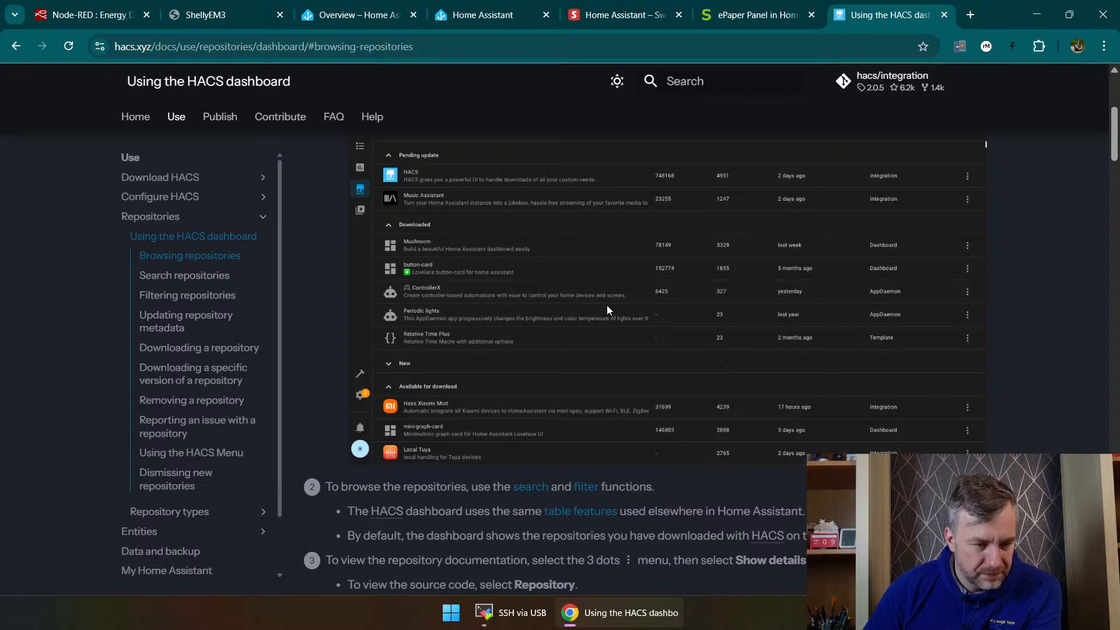
scroll(601, 300, down, 1)
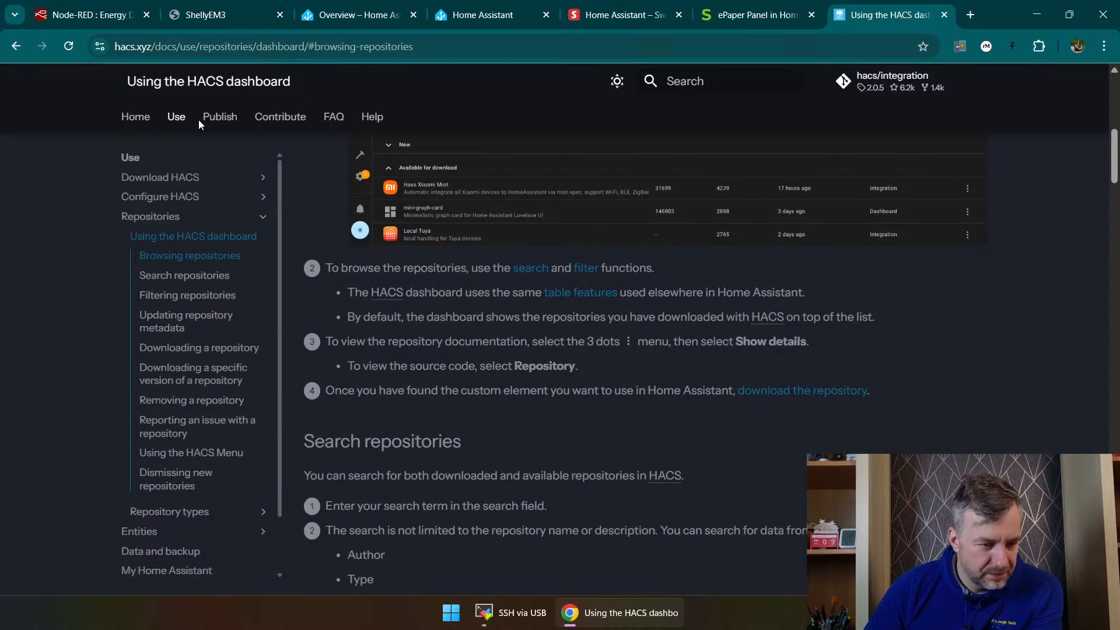
scroll(392, 355, down, 6)
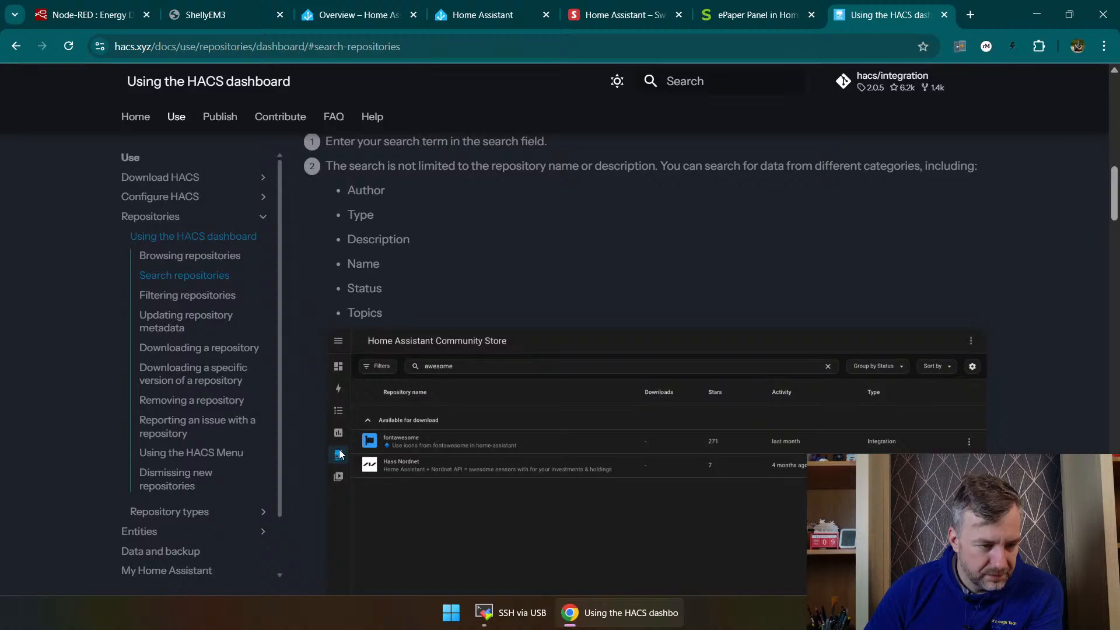
Step: Check the new-devices notification in Home Assistant and examine the discovered integrations it links to
click(346, 10)
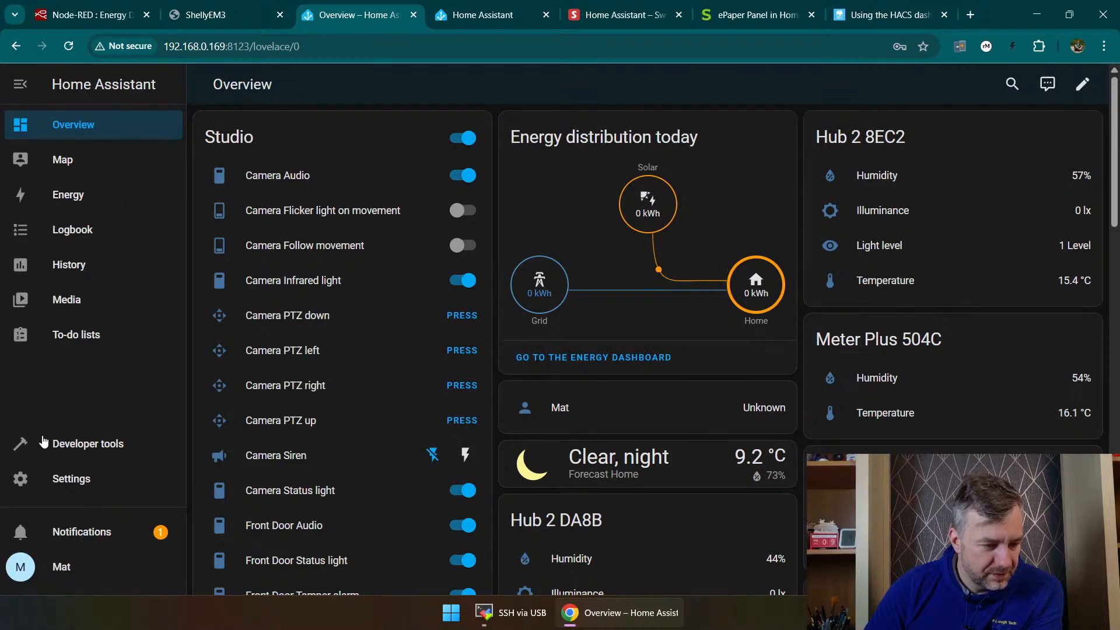
click(90, 533)
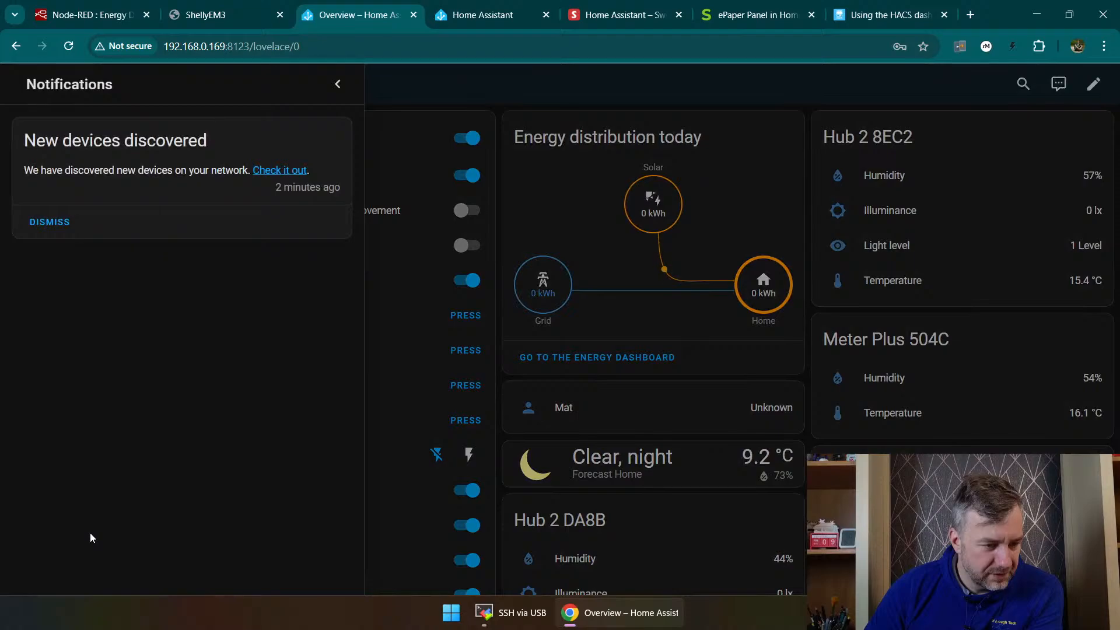
click(269, 171)
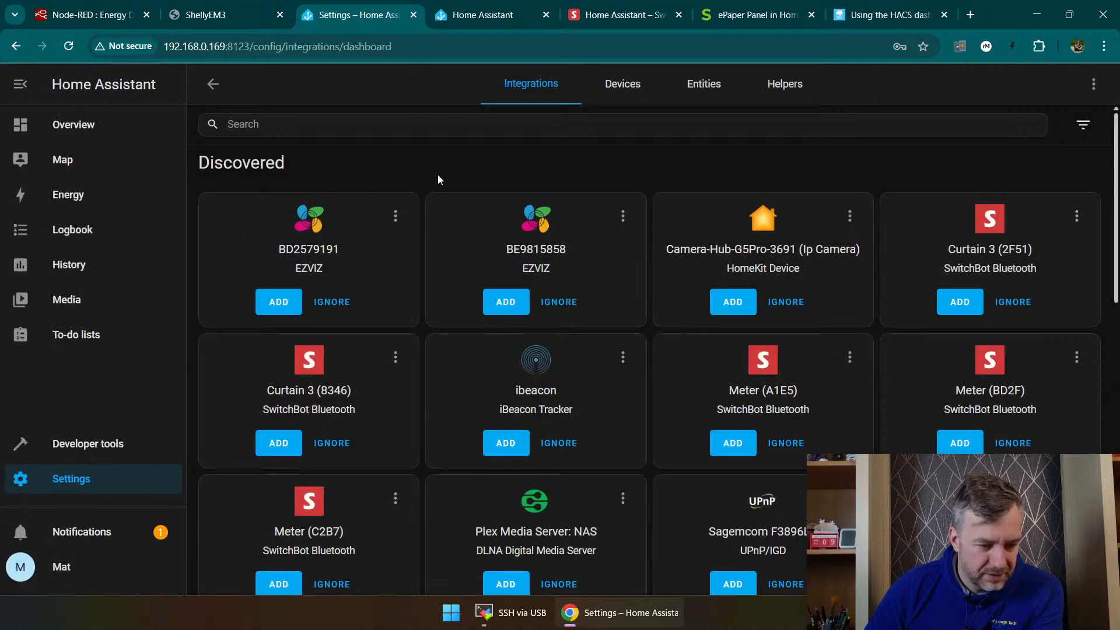
scroll(444, 189, down, 1)
scroll(446, 196, down, 2)
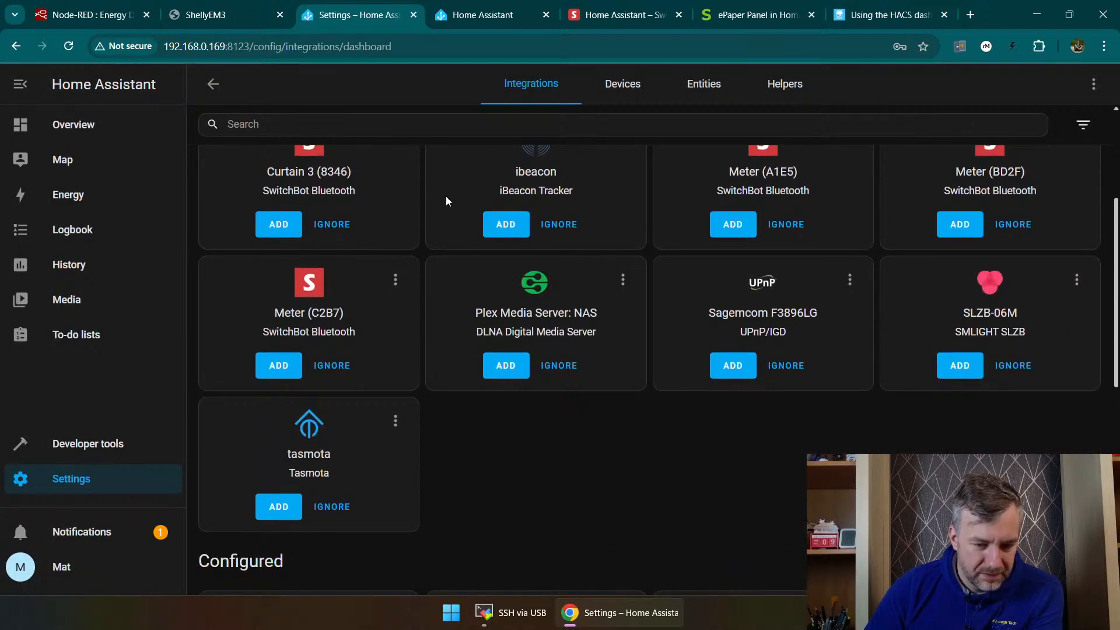
scroll(446, 196, up, 3)
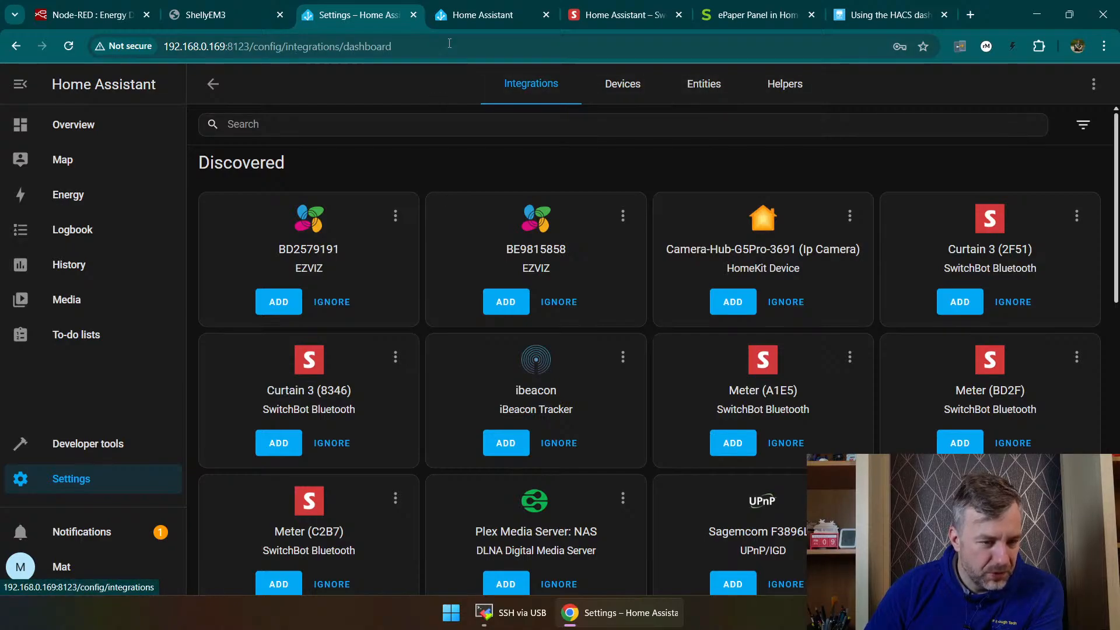
Step: Recheck the end of the Get HACS log and the discovered integrations, then return to the HACS dashboard guide
click(460, 17)
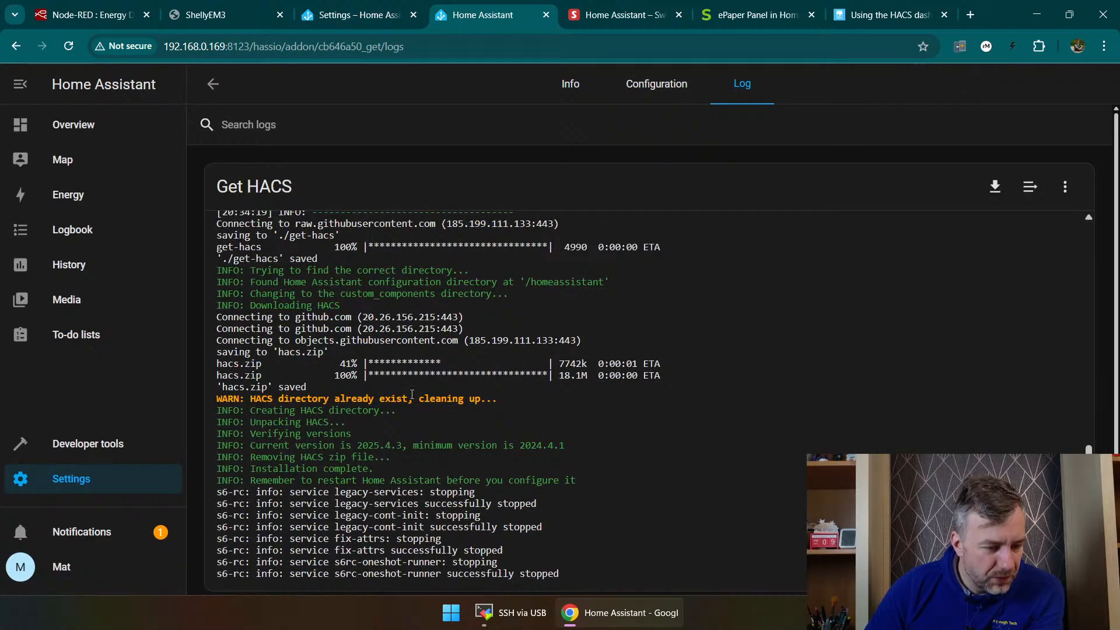
scroll(470, 397, down, 1)
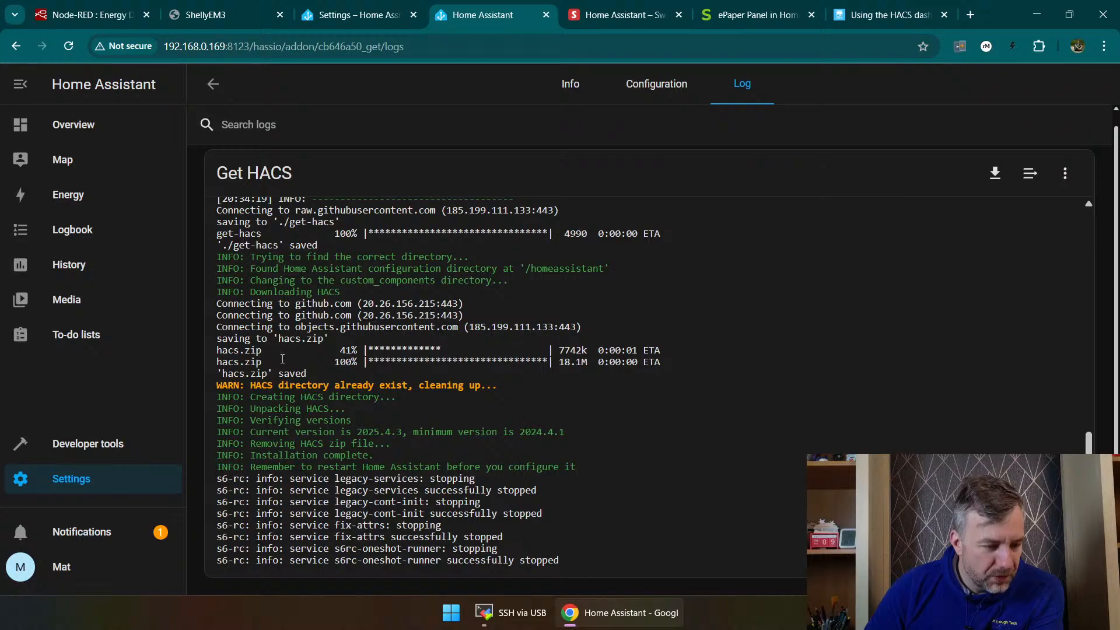
click(366, 10)
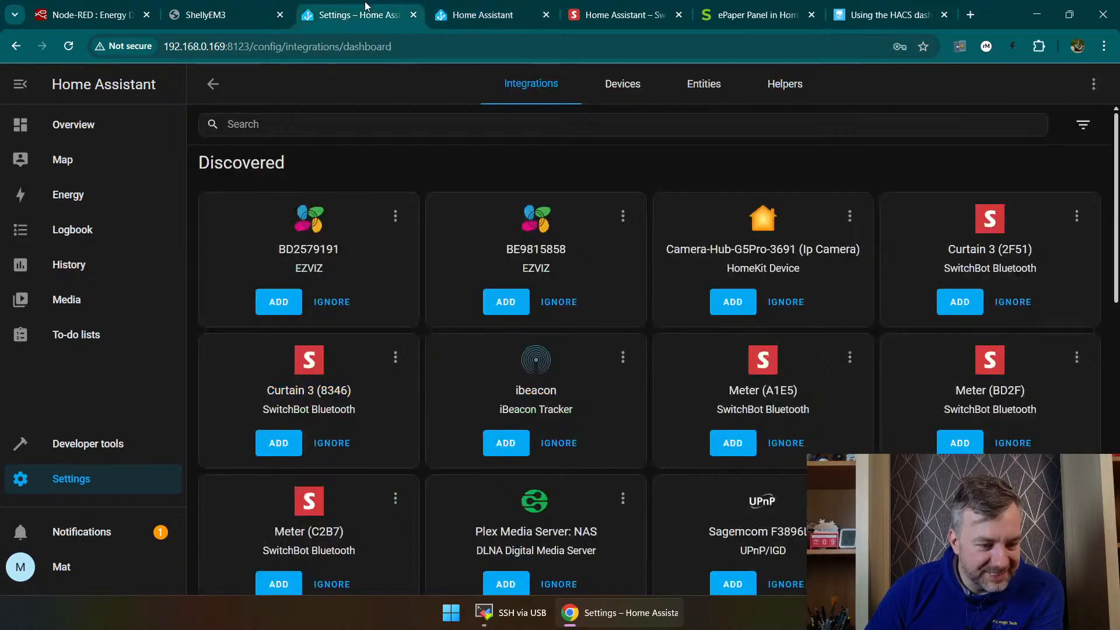
click(850, 8)
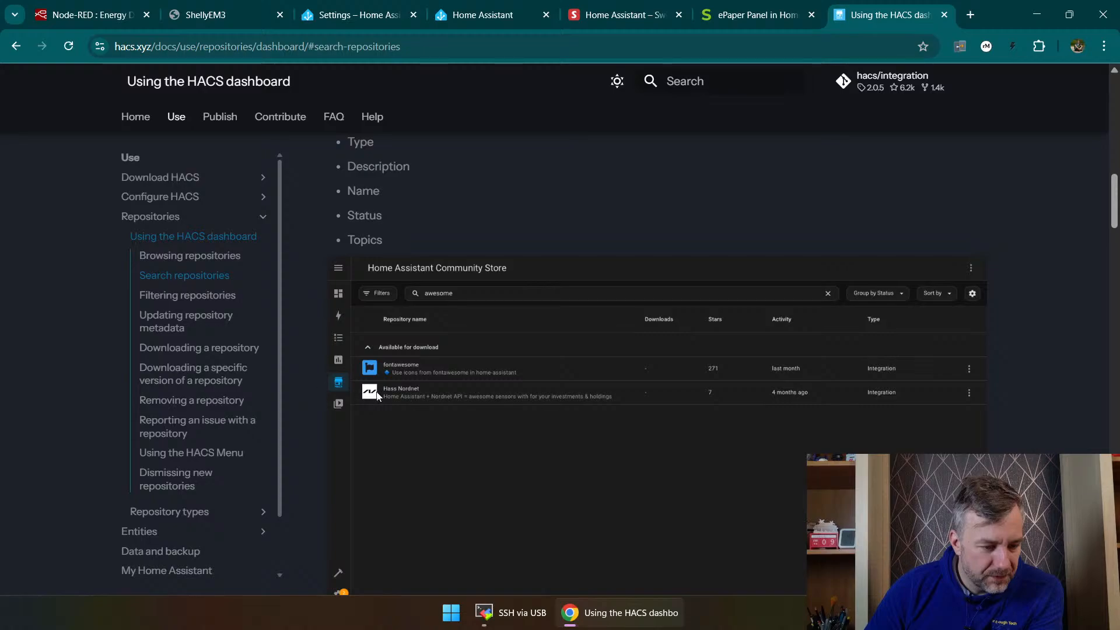
Step: Reread the start of the HACS dashboard guide, focusing on how to open HACS from the Home Assistant sidebar
scroll(376, 395, up, 8)
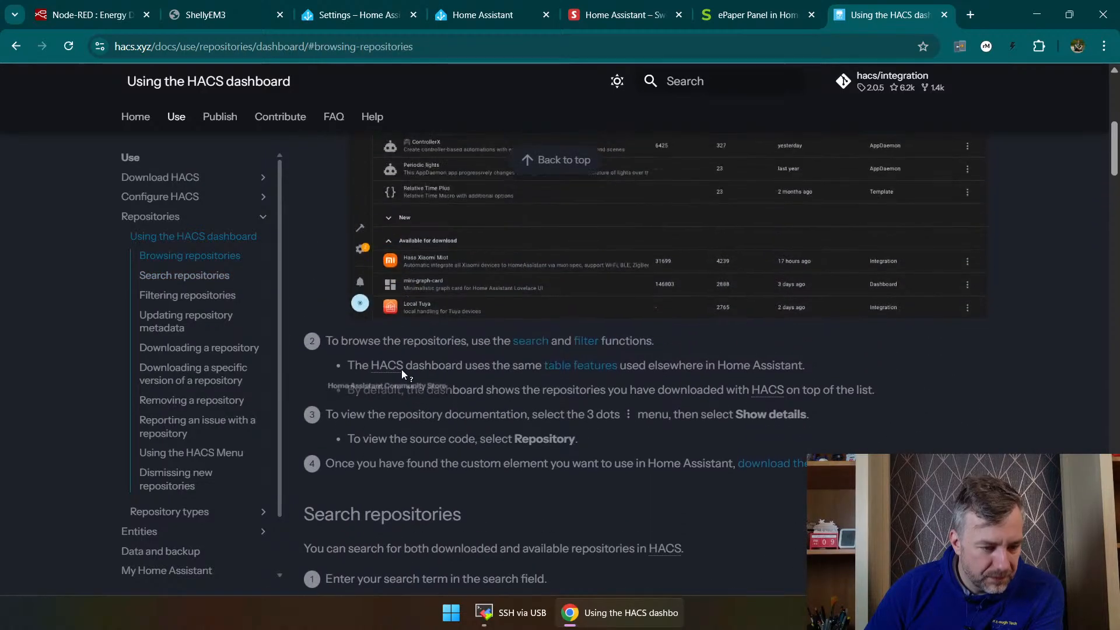
scroll(408, 367, up, 7)
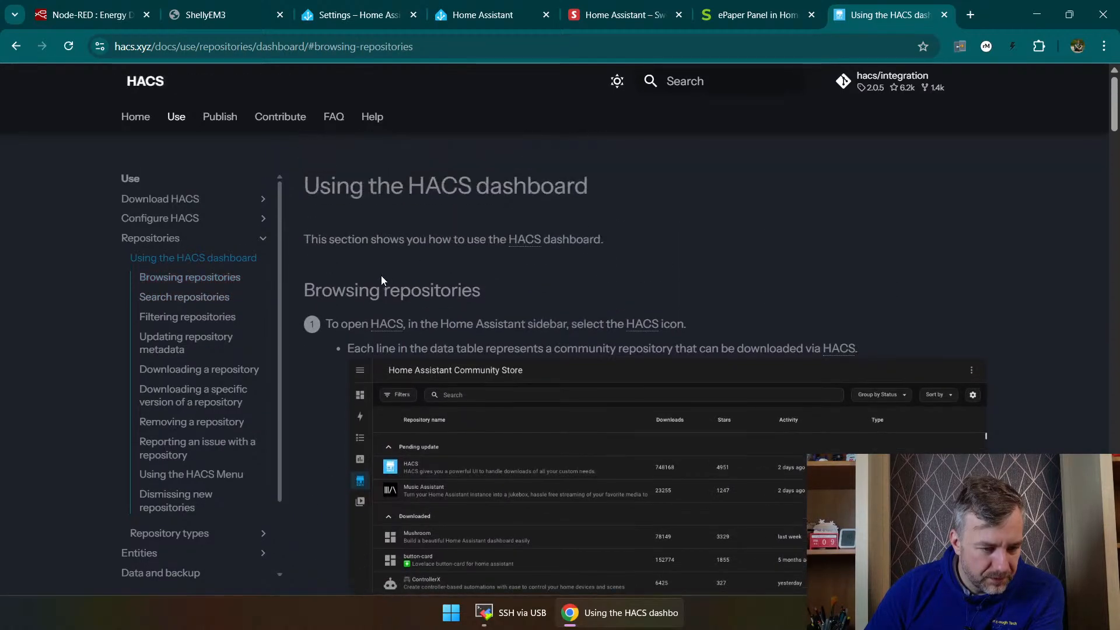
drag(475, 324, 599, 324)
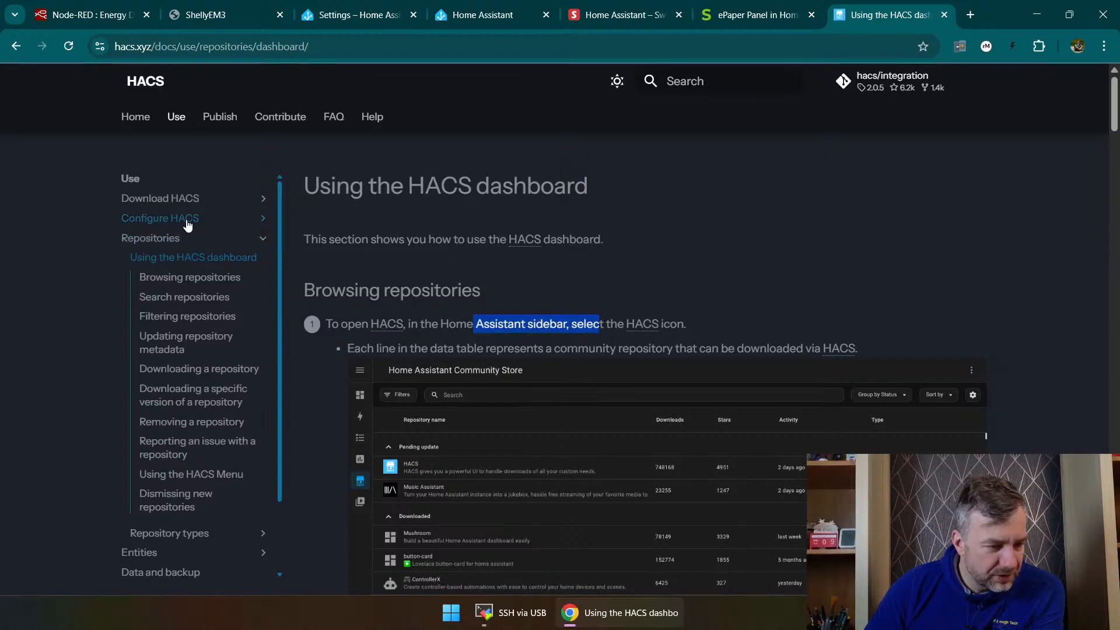
Step: Return to the Get HACS add-on, set its optional download channel to current, save the configuration and restart the add-on
click(457, 9)
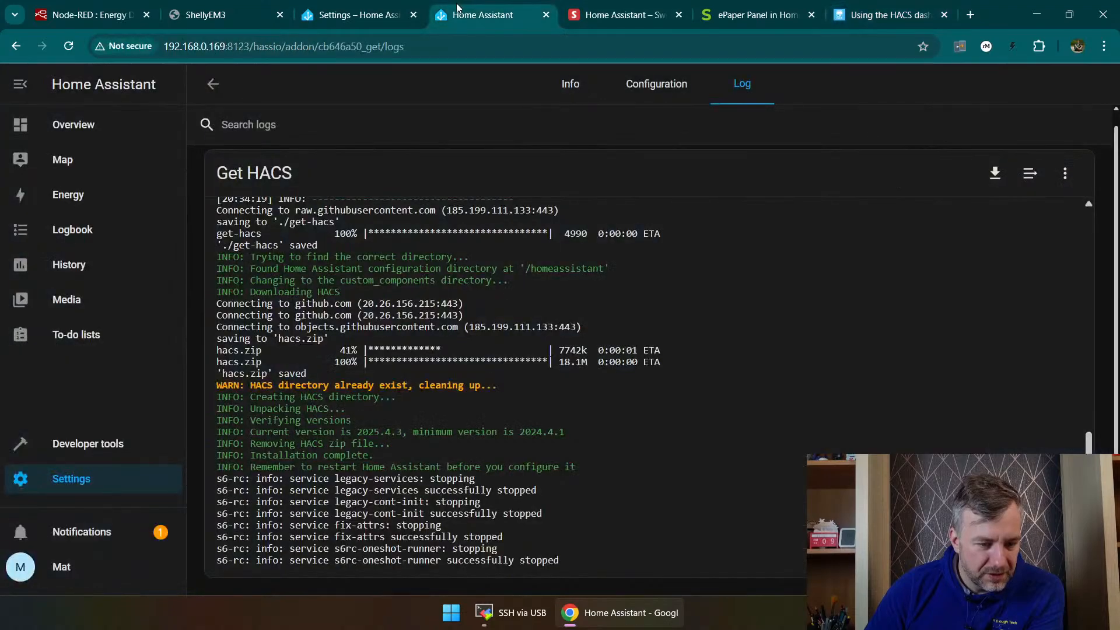
click(648, 86)
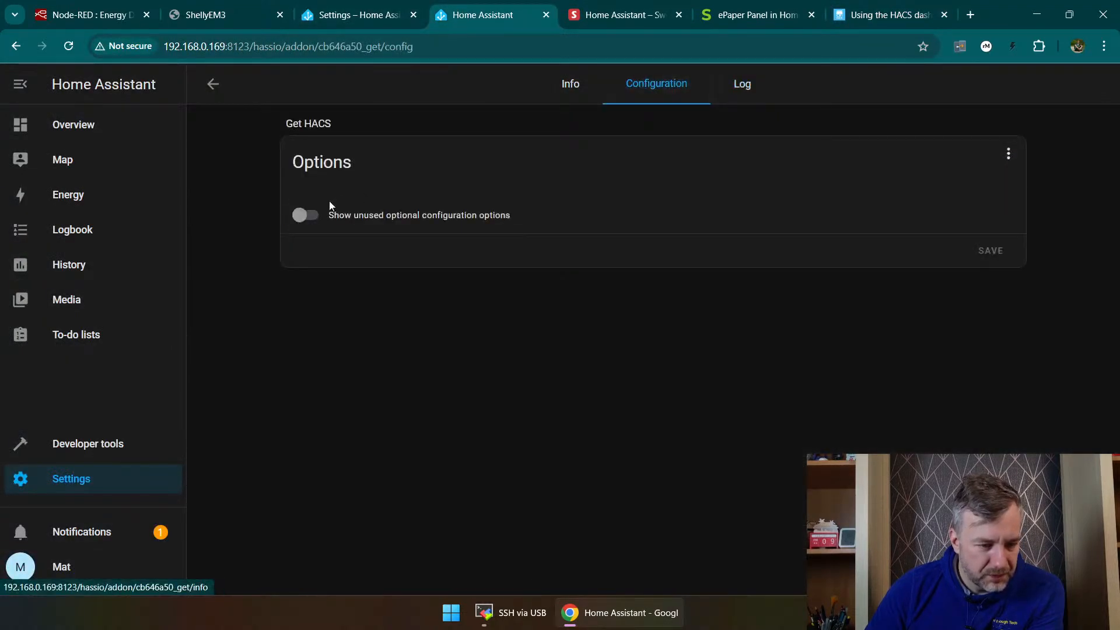
click(300, 216)
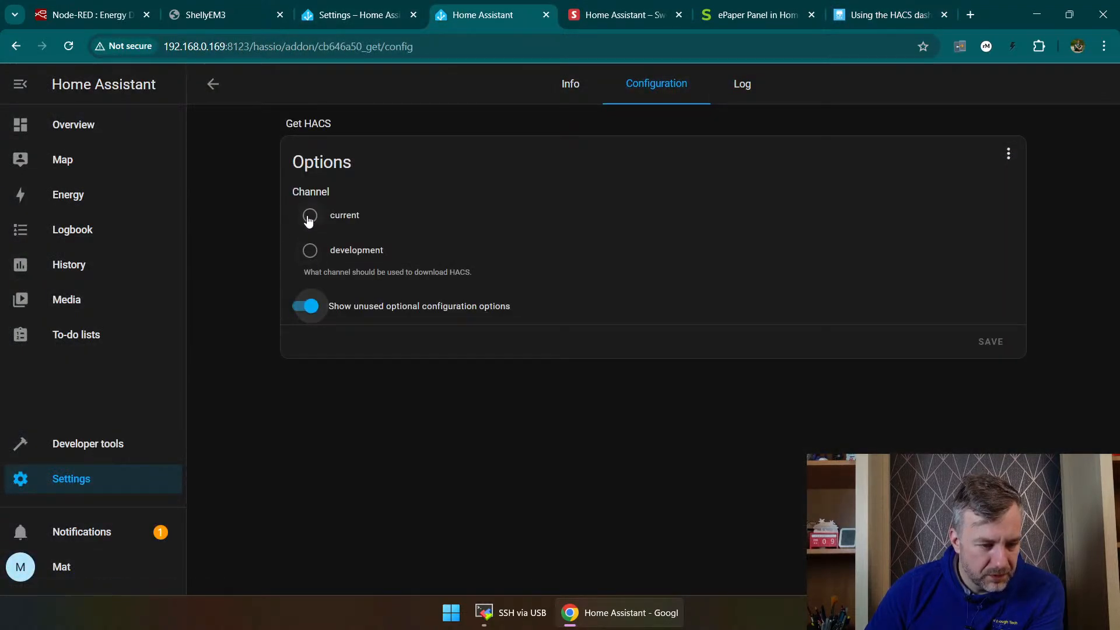
click(310, 217)
click(994, 339)
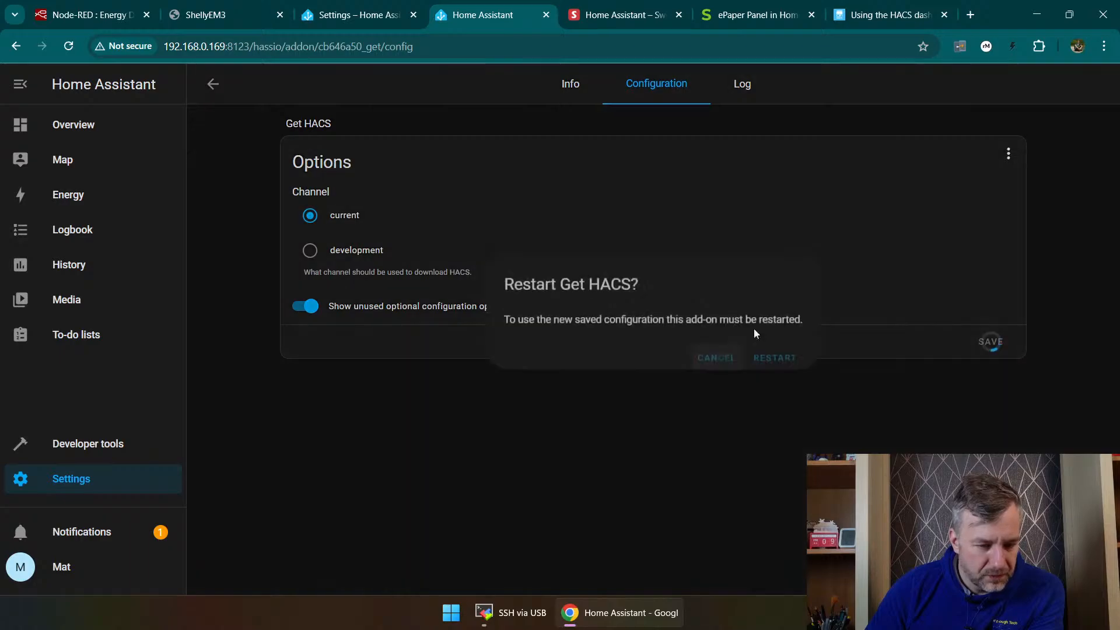
click(777, 366)
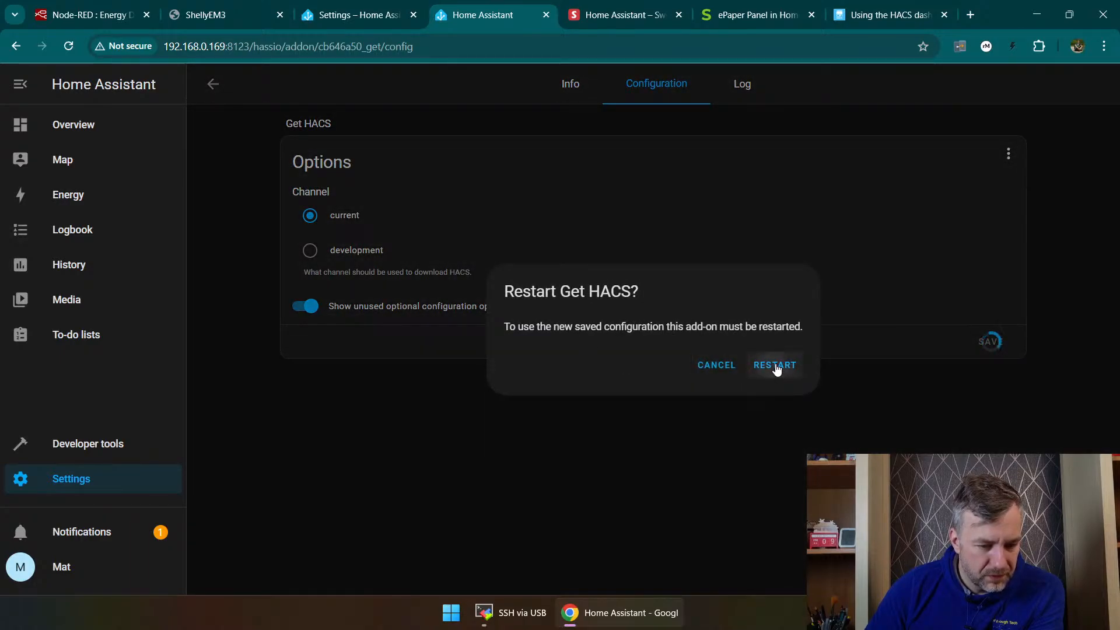
Step: Read the Get HACS add-on's information page and its installation instructions
click(571, 80)
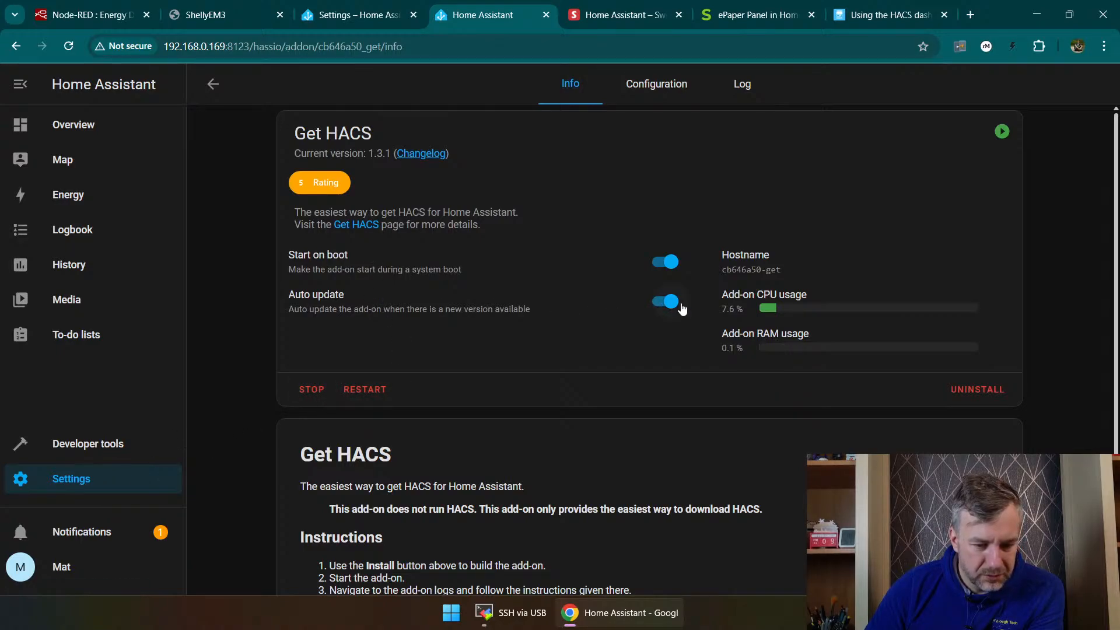
scroll(583, 379, down, 2)
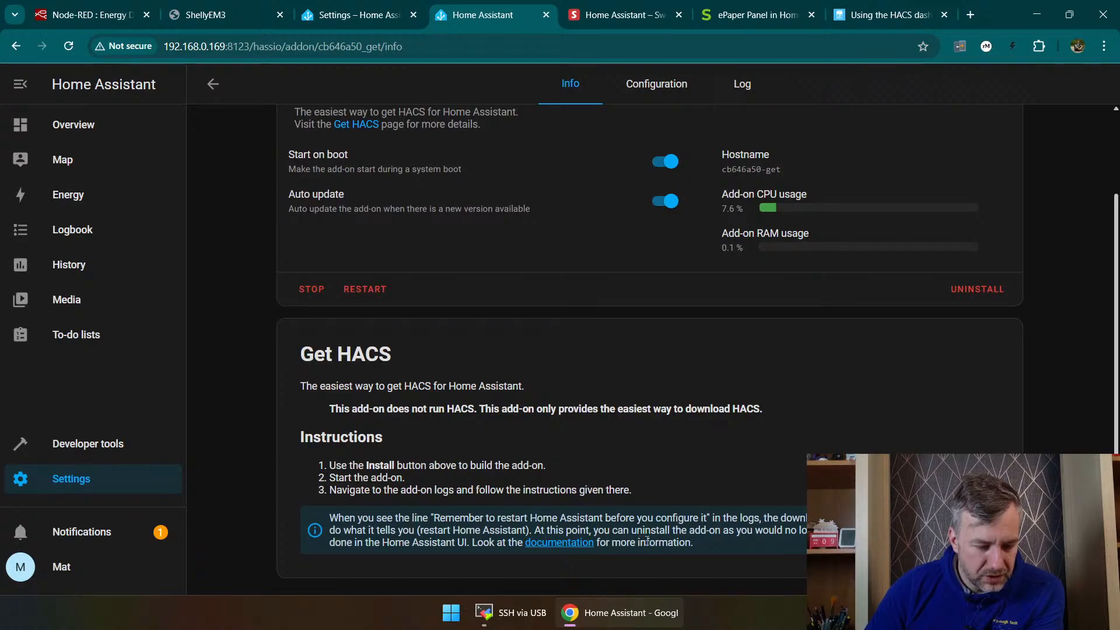
scroll(754, 395, up, 3)
Step: Look through Home Assistant's settings, including the About, System and Hardware pages, for a way to restart it
click(73, 478)
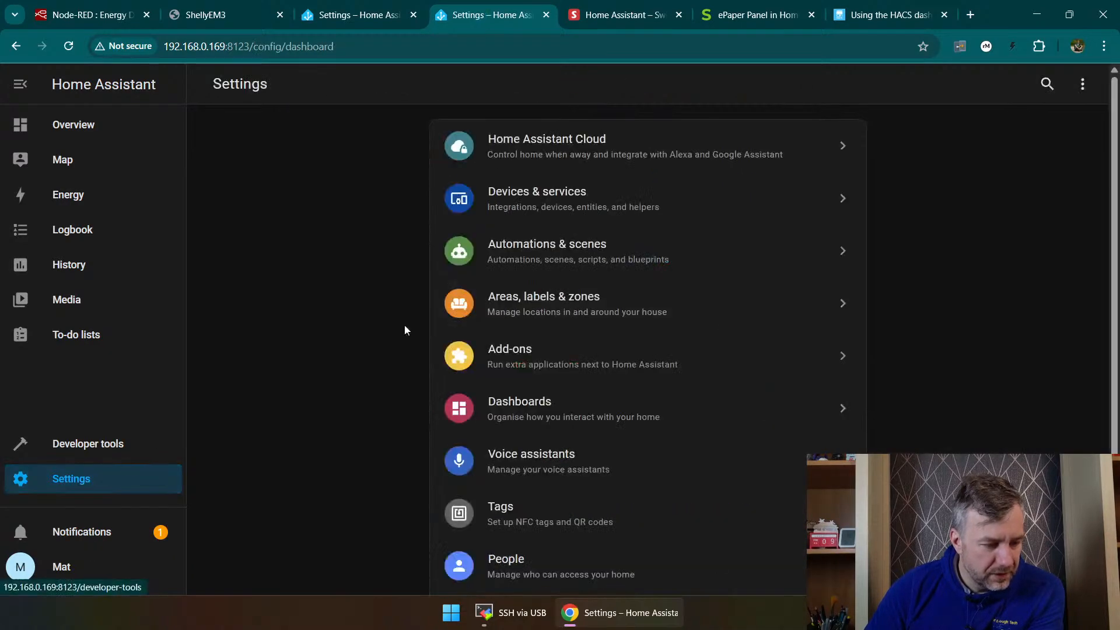
scroll(710, 323, down, 3)
click(590, 511)
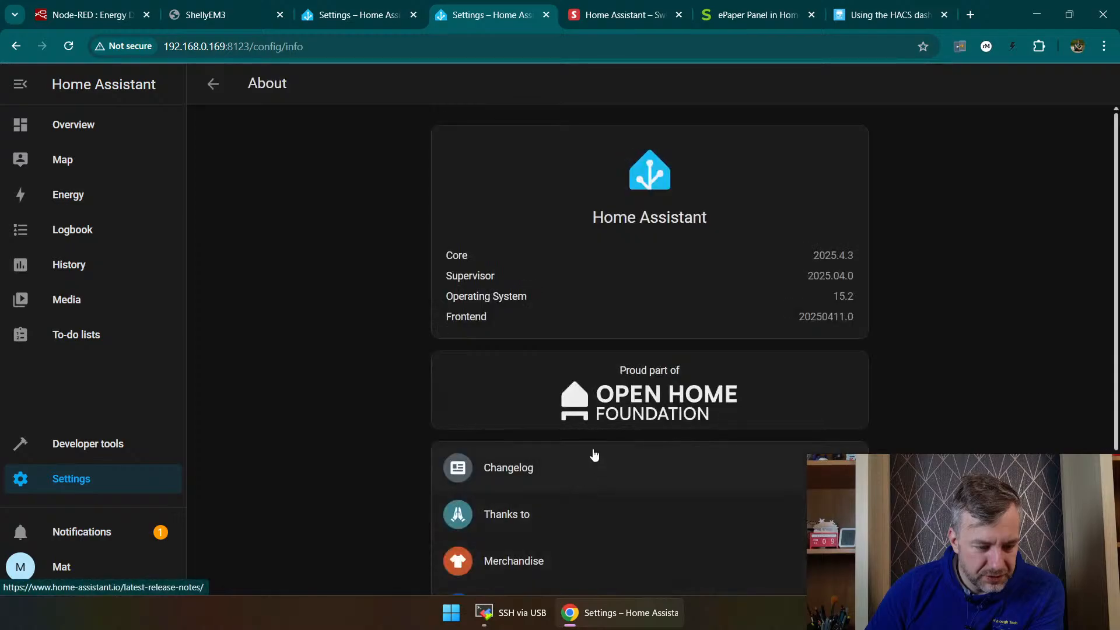
scroll(594, 455, down, 3)
scroll(594, 455, up, 3)
key(alt+Left)
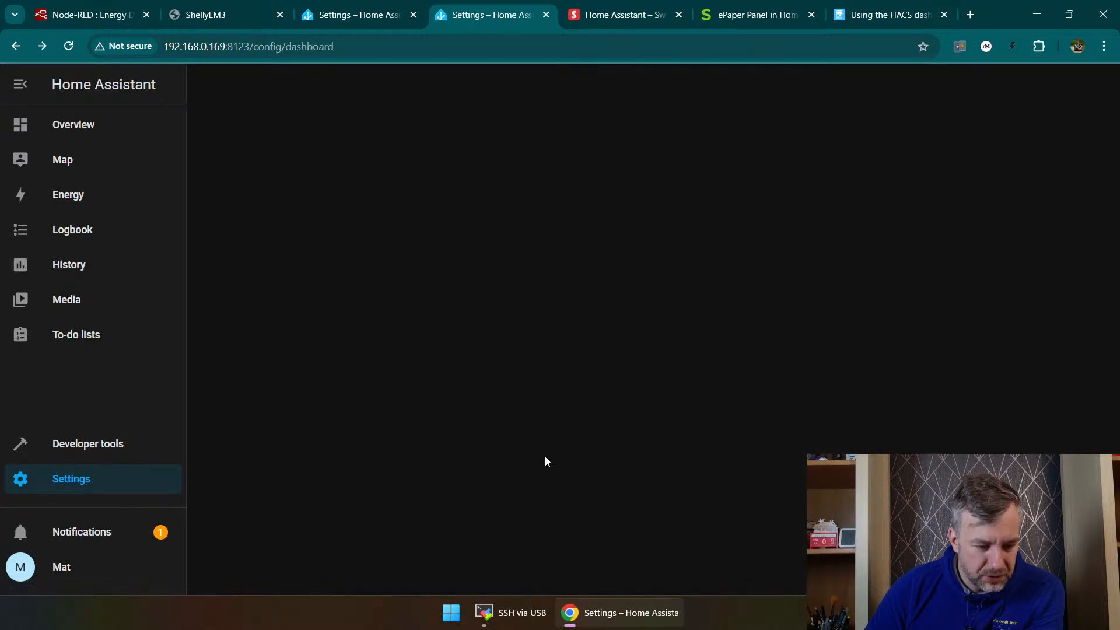
click(545, 461)
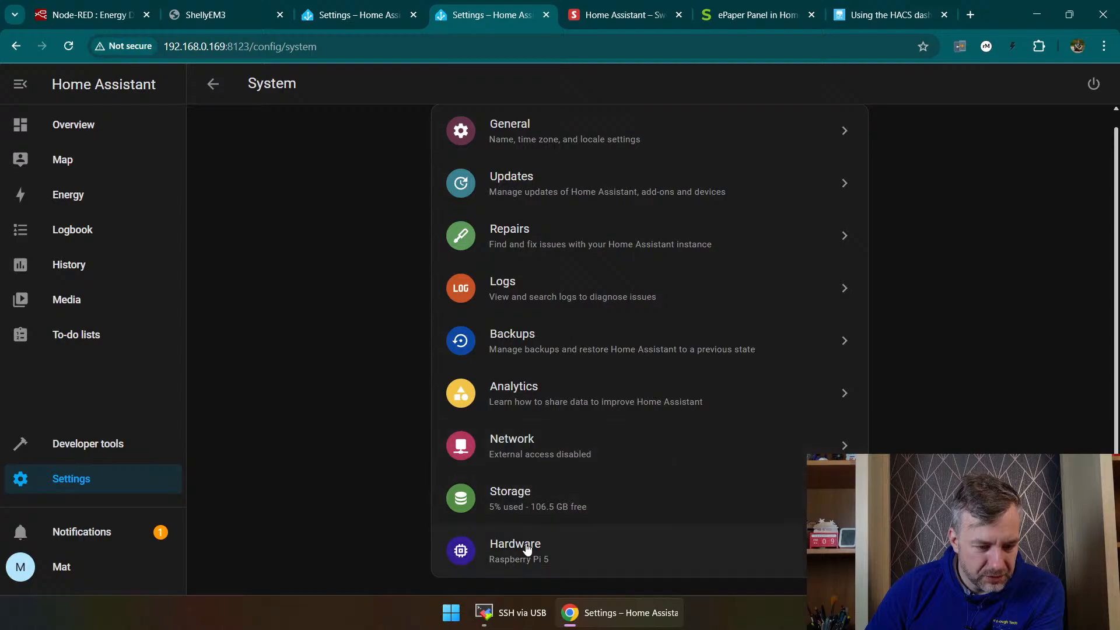
click(599, 557)
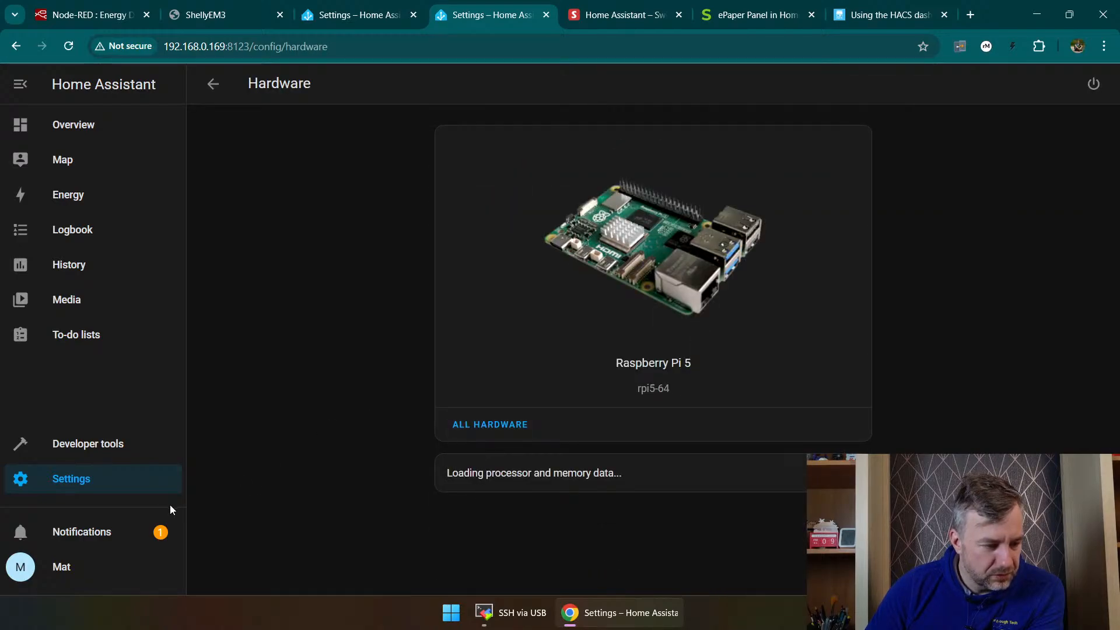
Step: Check the user profile's general settings for a restart option, collapsing and re-expanding the sidebar
click(62, 568)
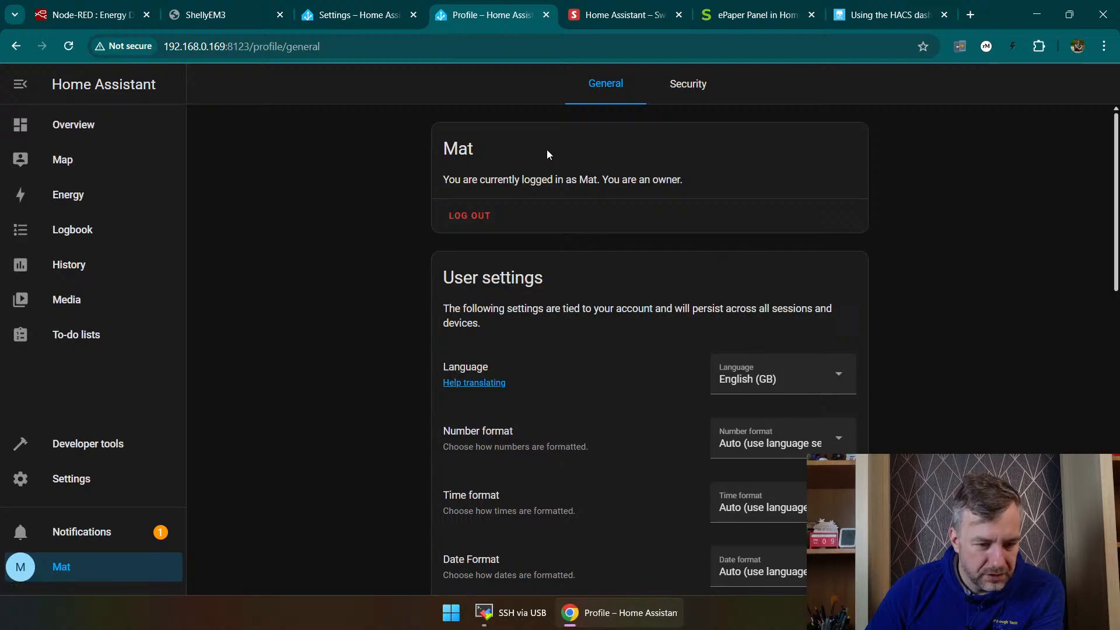
scroll(540, 263, down, 6)
scroll(596, 215, up, 6)
click(8, 84)
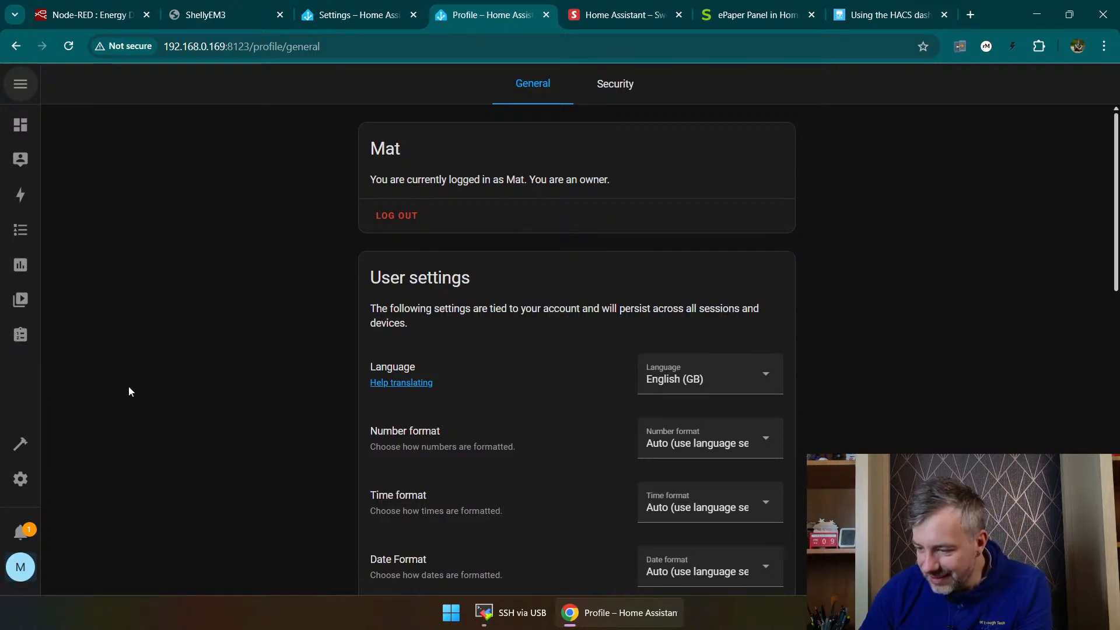
click(22, 85)
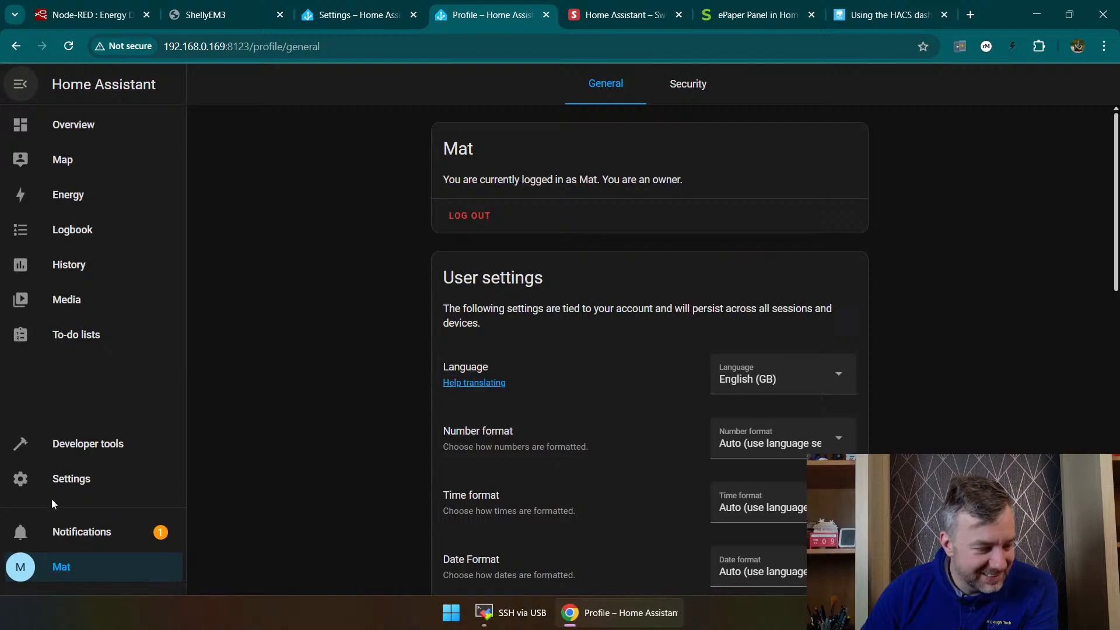
Step: Restart Home Assistant from its settings with the full restart option and confirm it
click(65, 476)
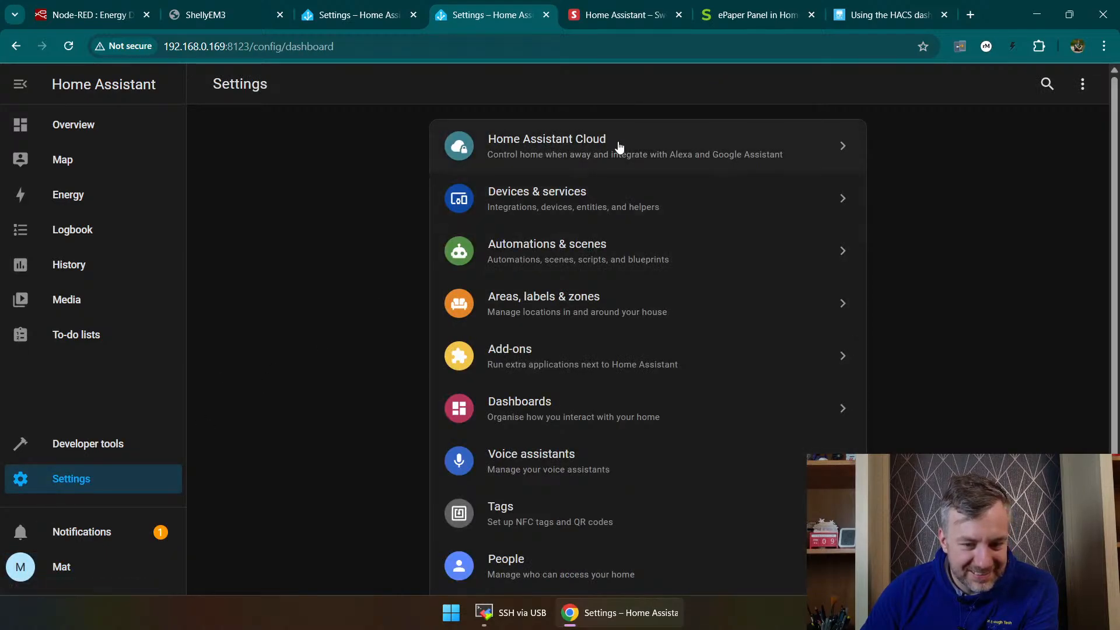
click(1083, 84)
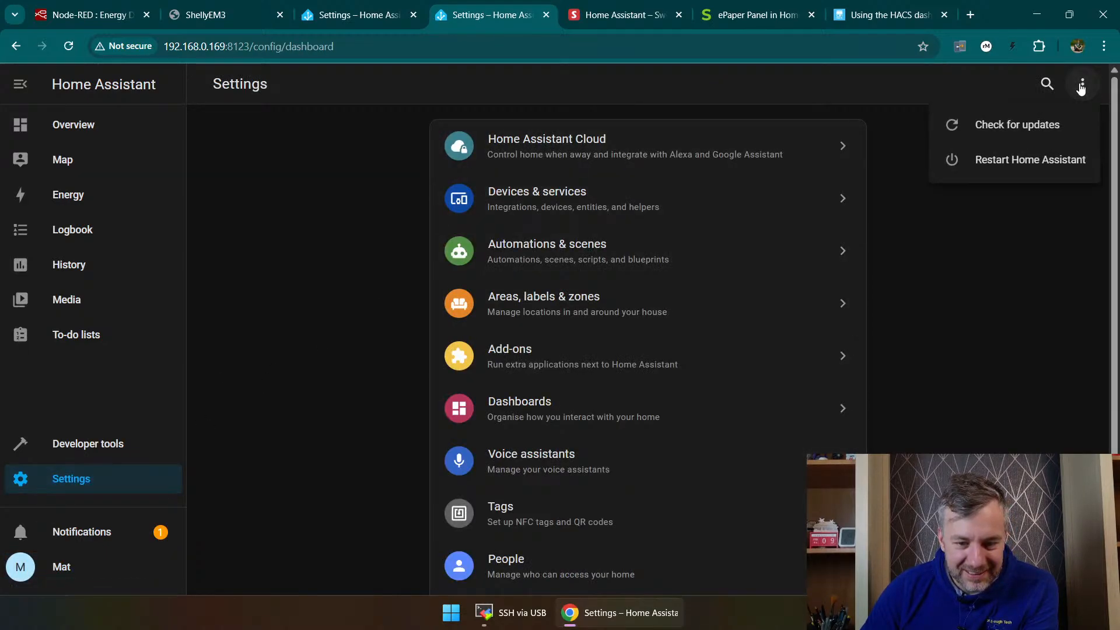
click(1035, 176)
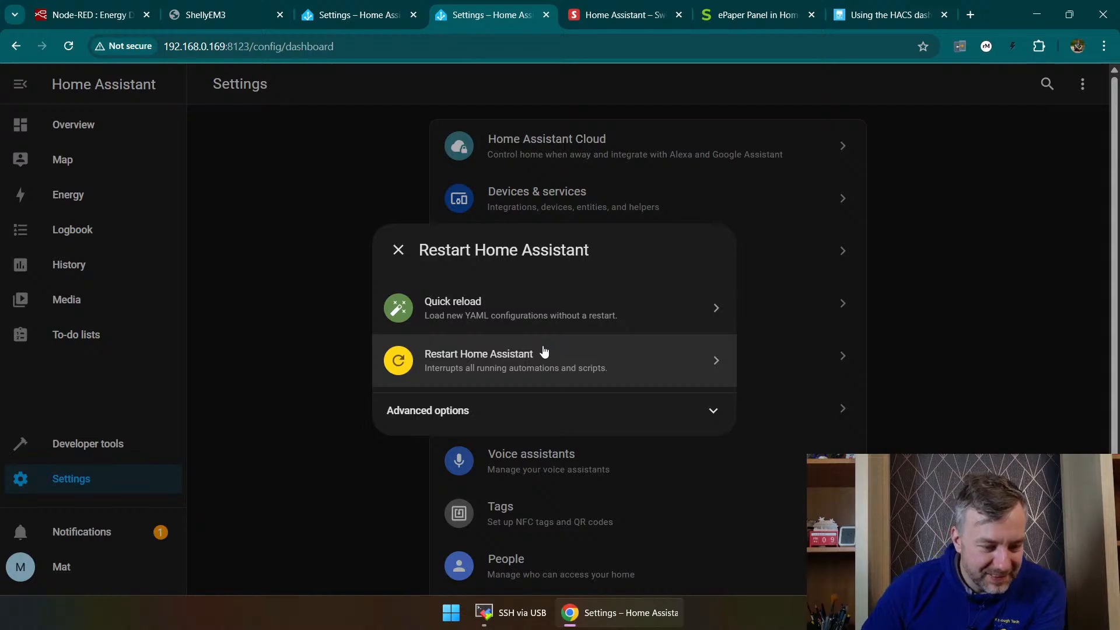
click(551, 361)
click(653, 365)
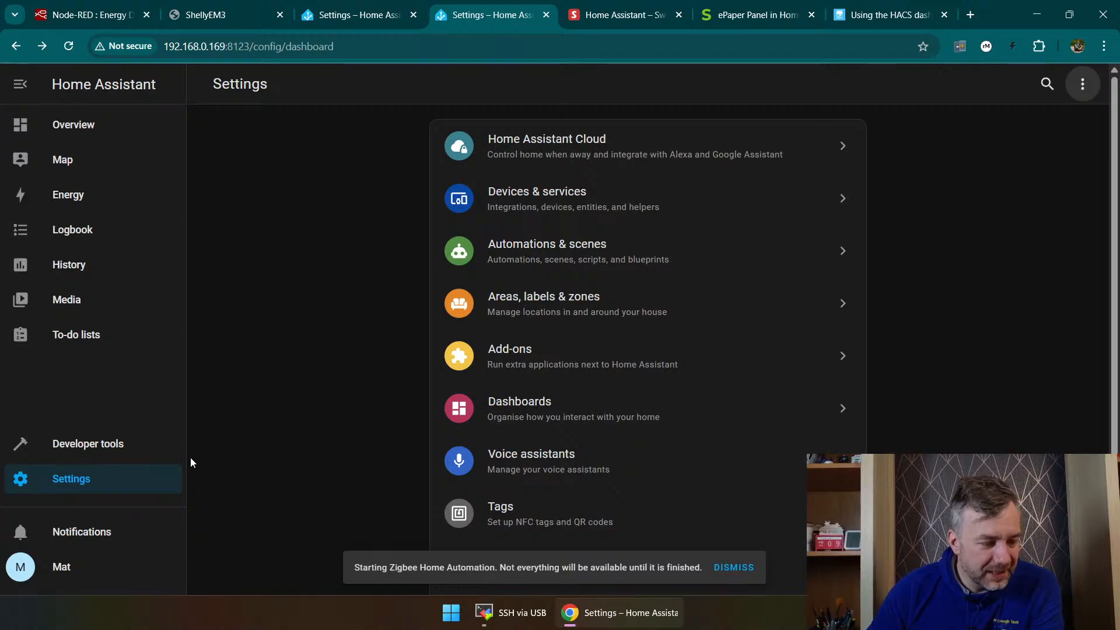
Step: Open the Get HACS add-on and examine its instructions and the installation entries in its log
click(580, 341)
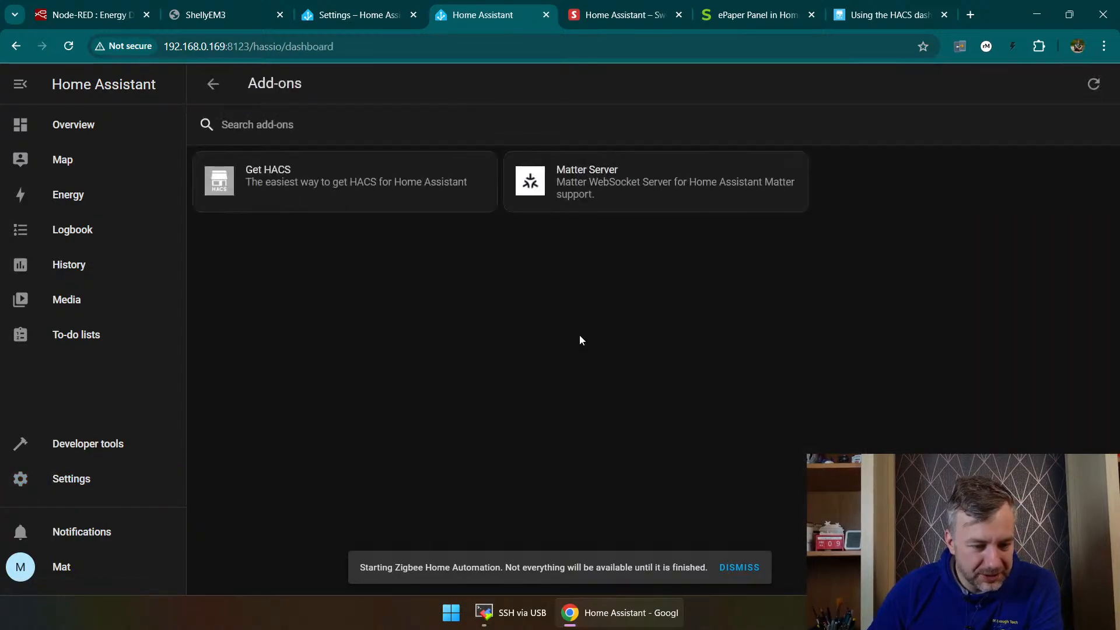
click(376, 186)
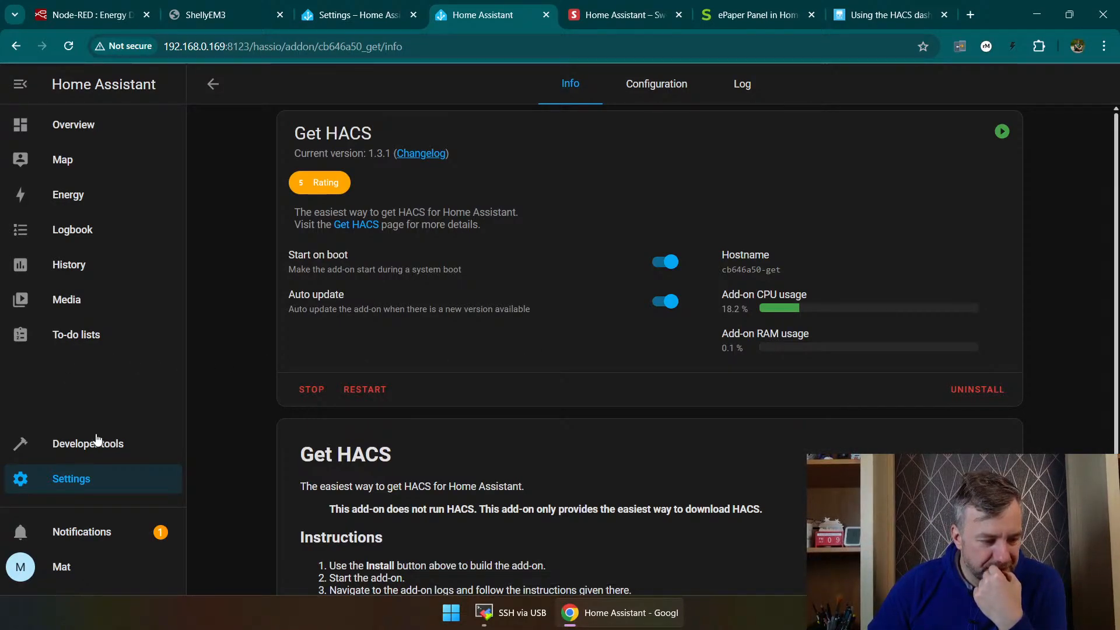
scroll(309, 368, down, 2)
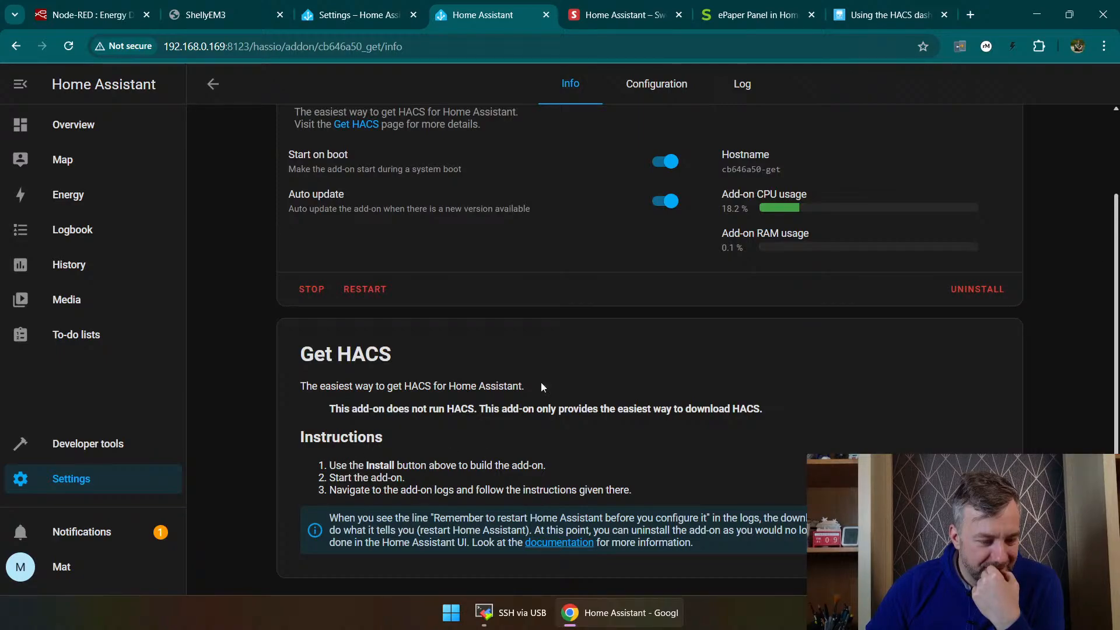
click(743, 84)
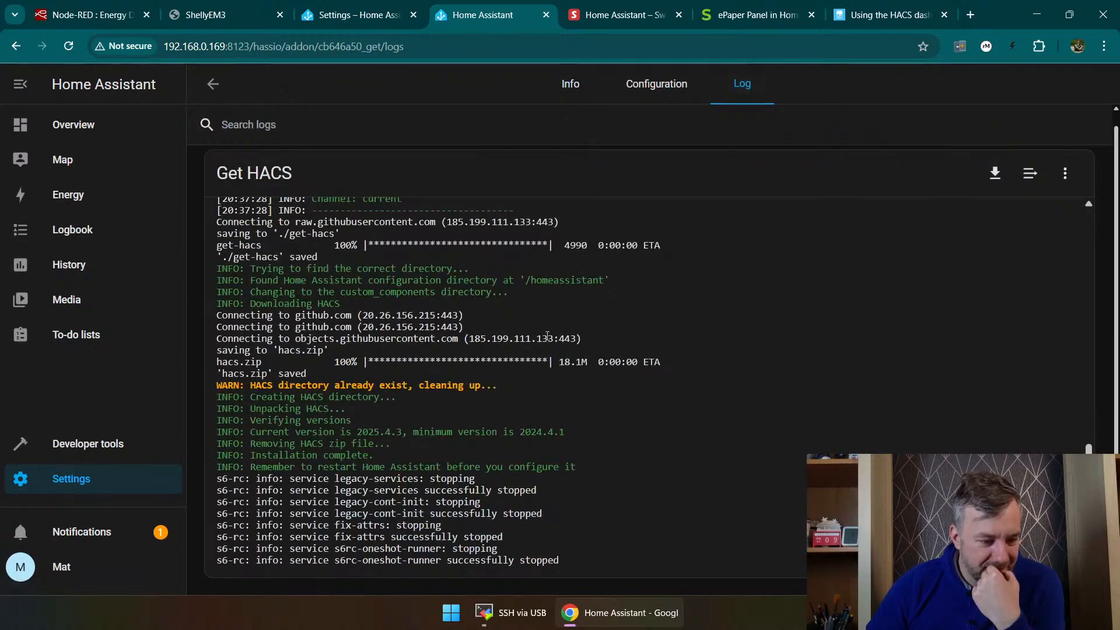
scroll(354, 387, up, 10)
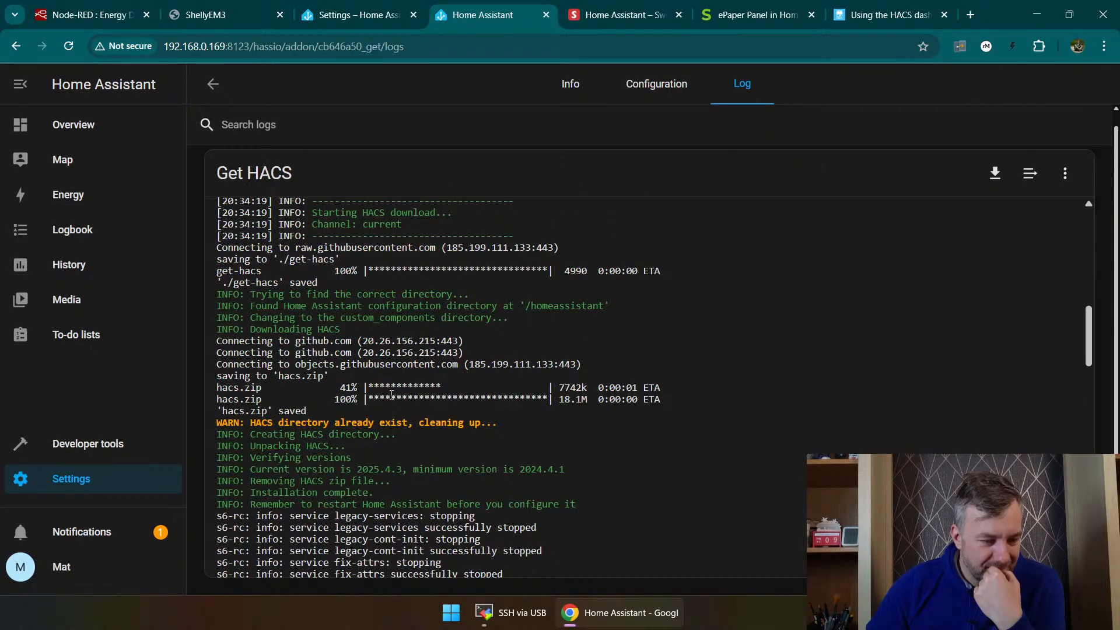
scroll(392, 395, up, 3)
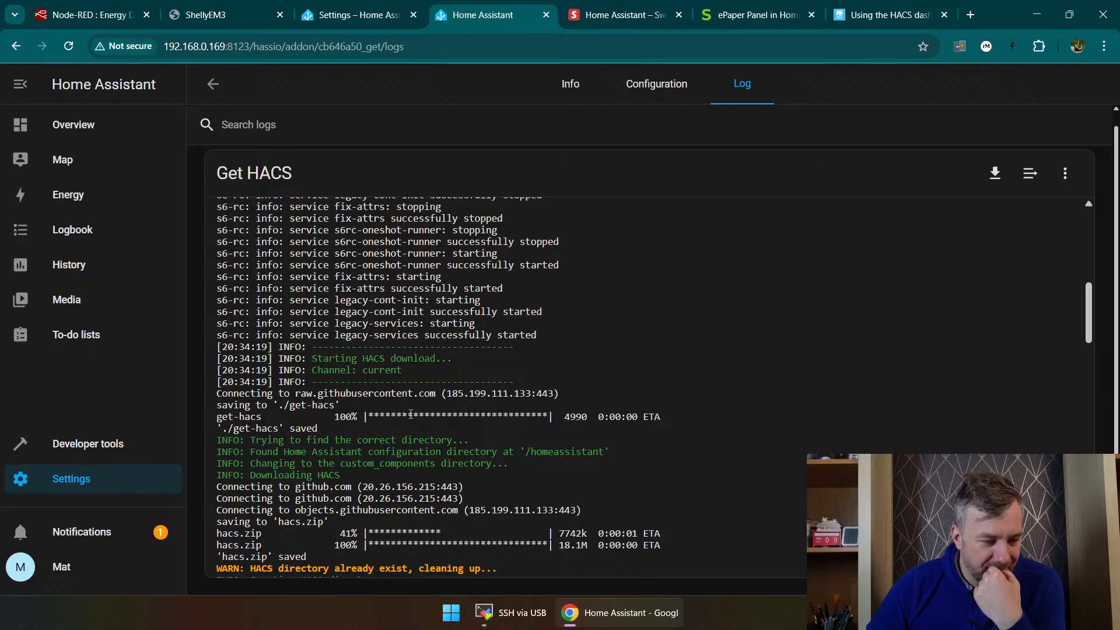
scroll(411, 414, down, 1)
scroll(407, 414, down, 1)
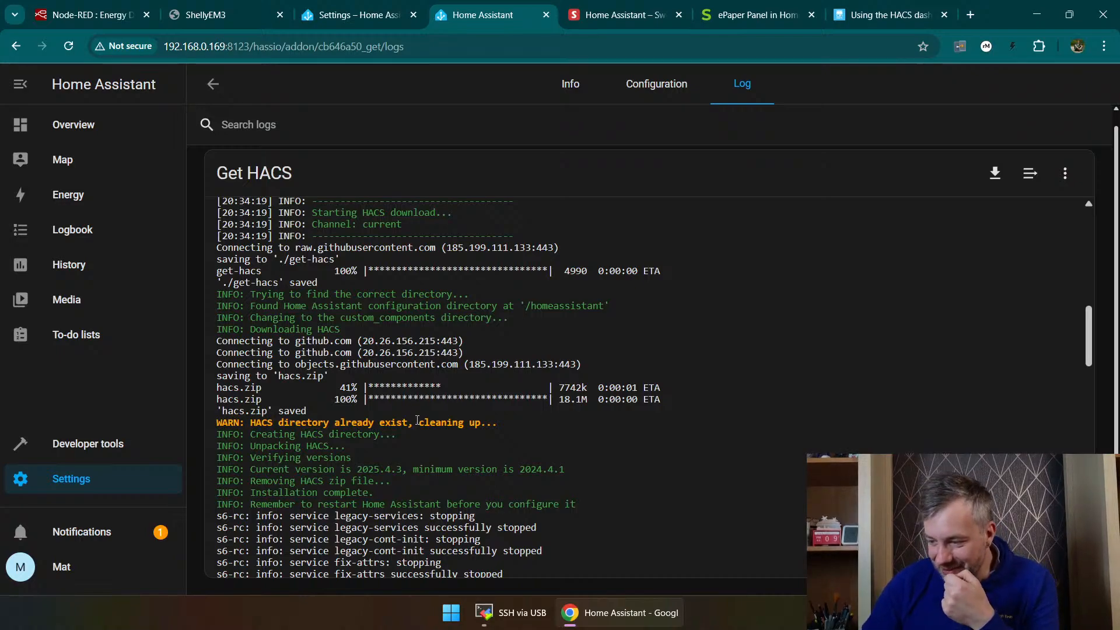
Step: Open the devices and services integrations, search the new integrations for "hacs" and start setting up HACS
click(63, 482)
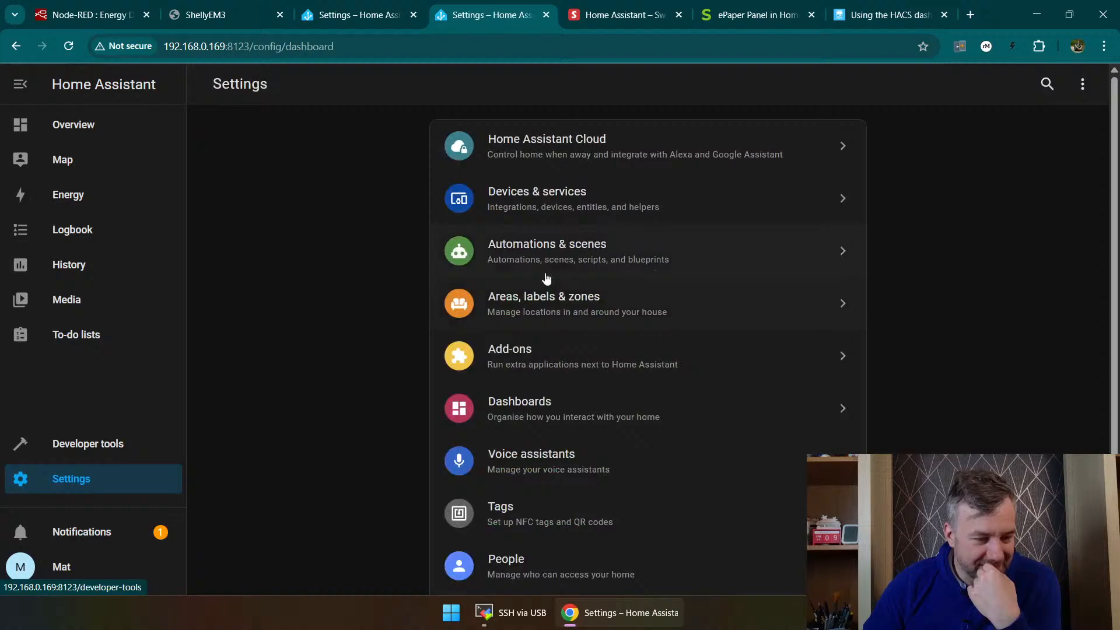
click(558, 199)
scroll(576, 242, down, 3)
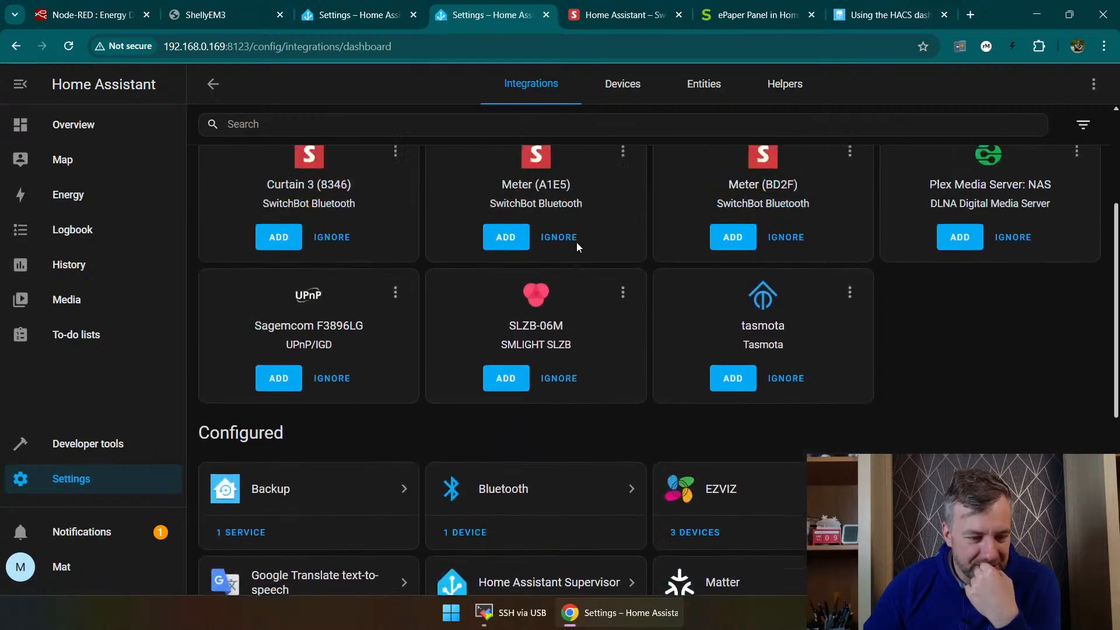
scroll(576, 243, up, 2)
click(1041, 566)
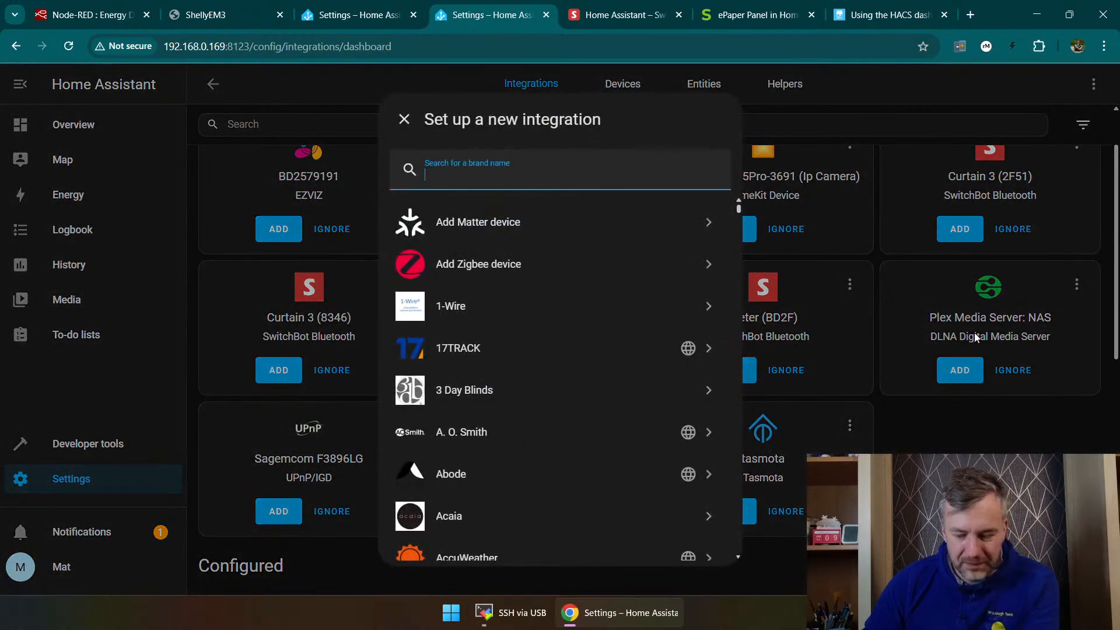
text(hacs)
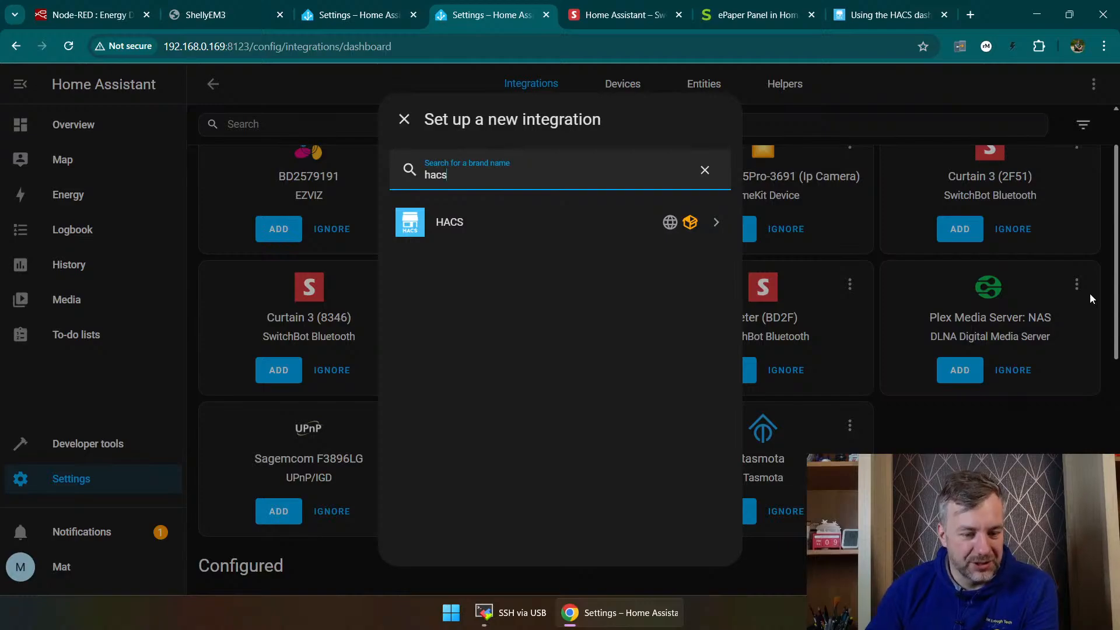
click(720, 222)
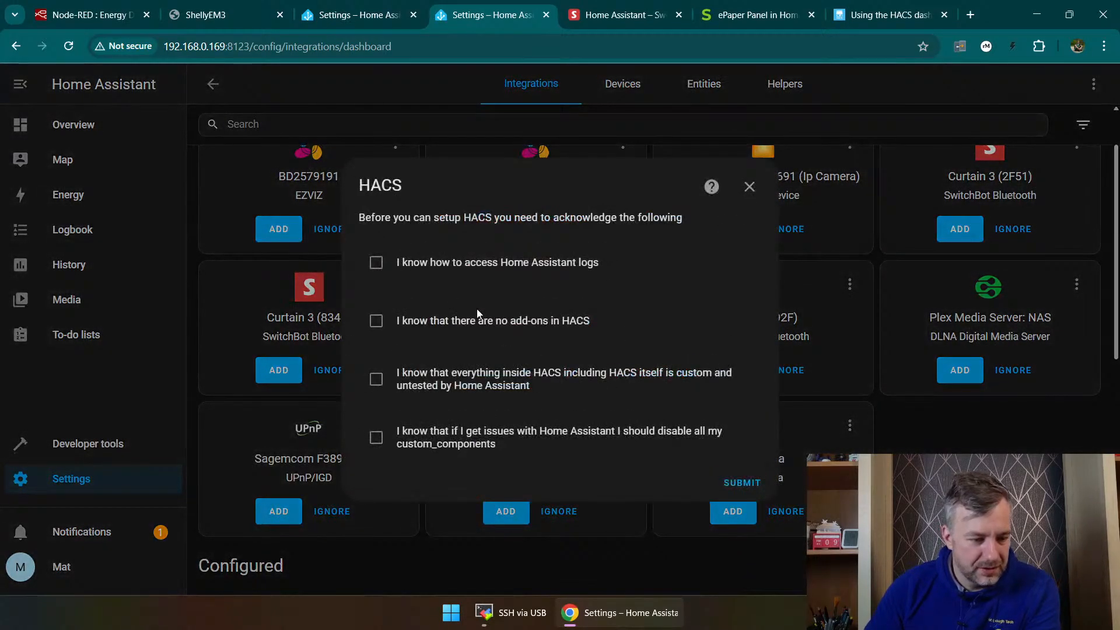
Step: Acknowledge all four statements in the HACS setup dialog and submit them
click(413, 269)
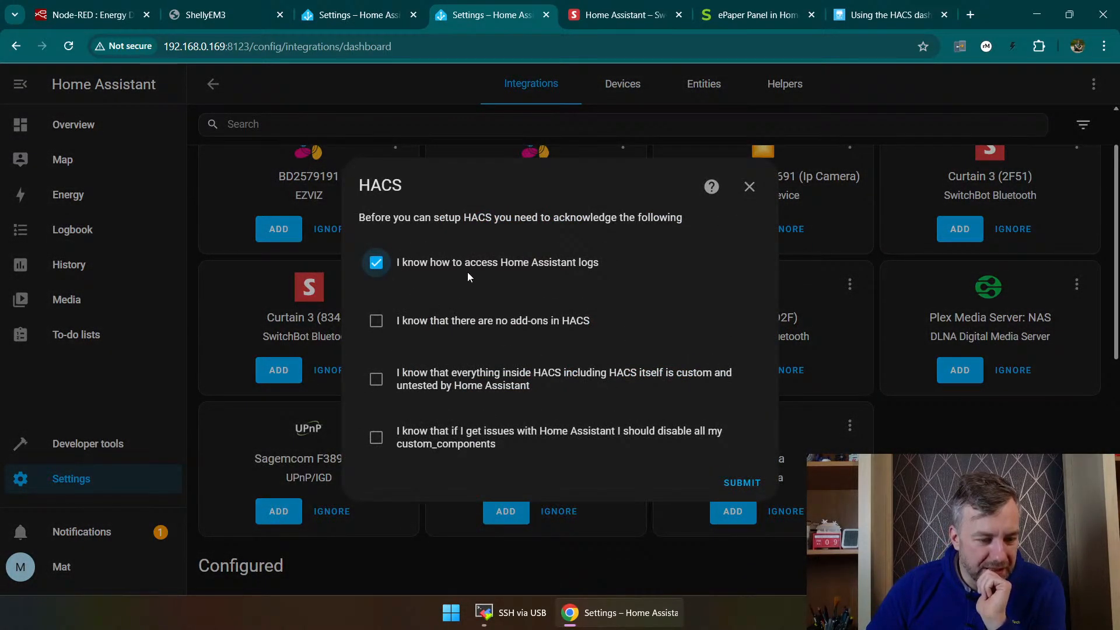
click(468, 330)
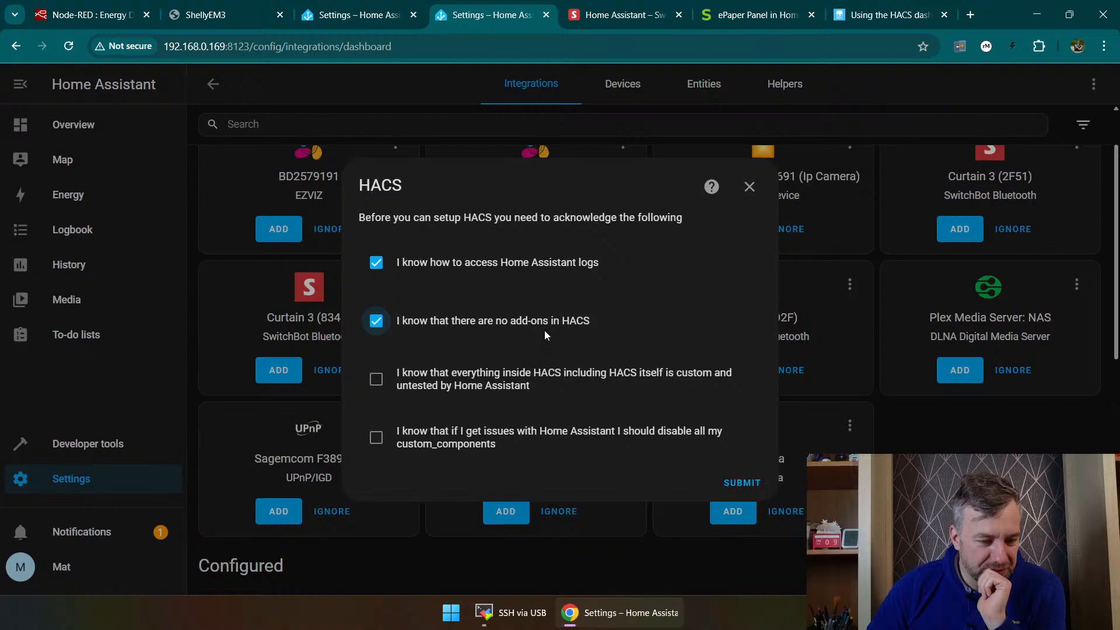
click(499, 376)
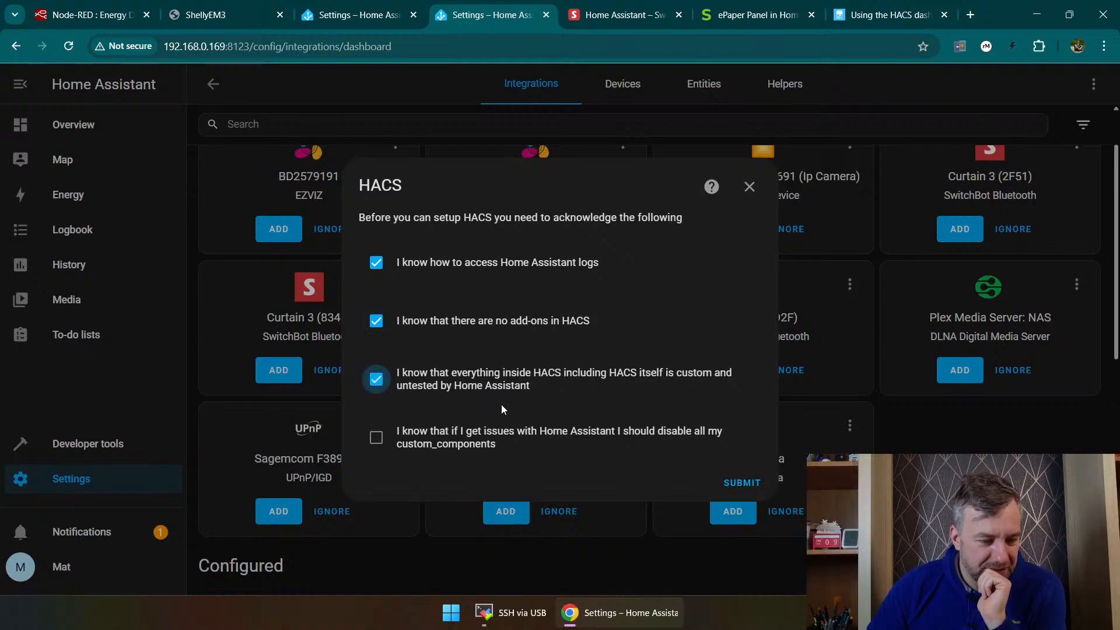
click(495, 437)
click(740, 483)
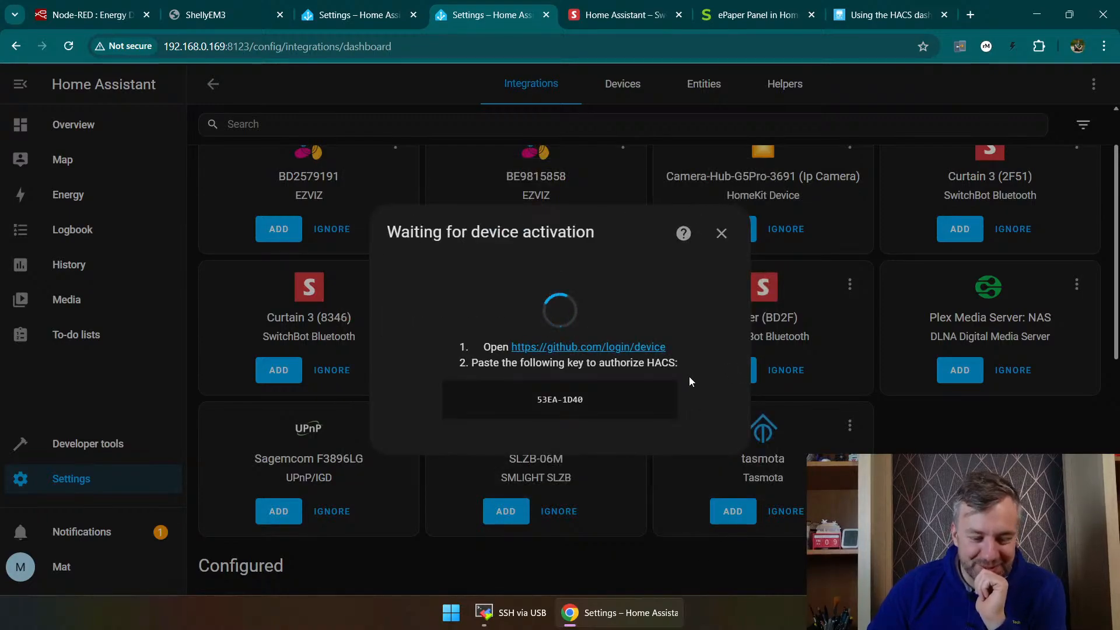
Step: Copy the HACS activation key, open the linked GitHub device login page and sign in with the saved account
drag(604, 398, 527, 398)
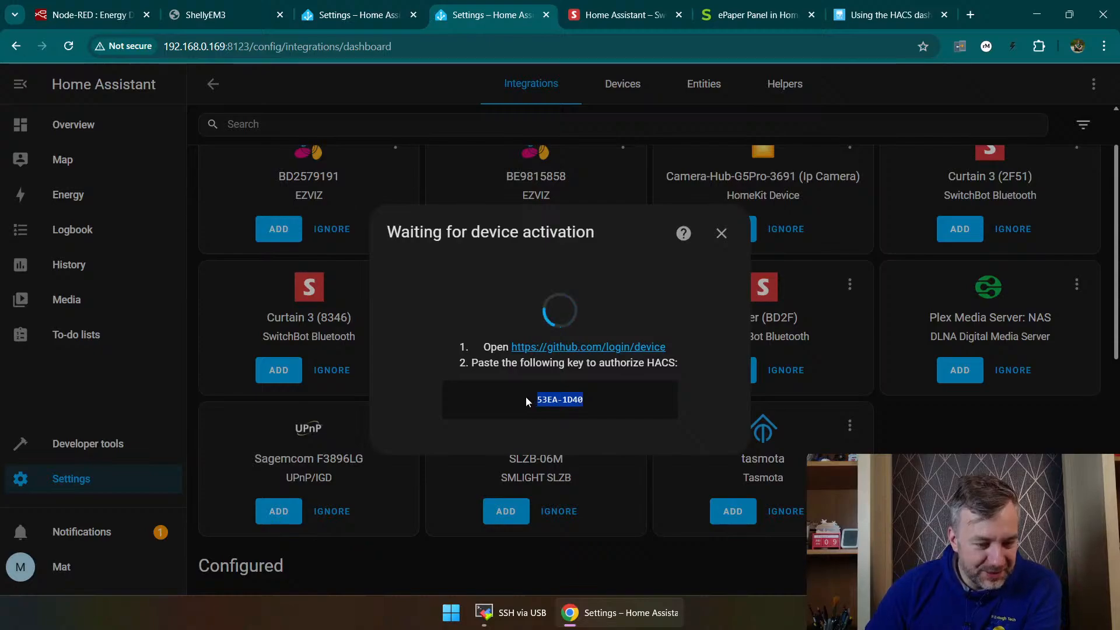
click(563, 347)
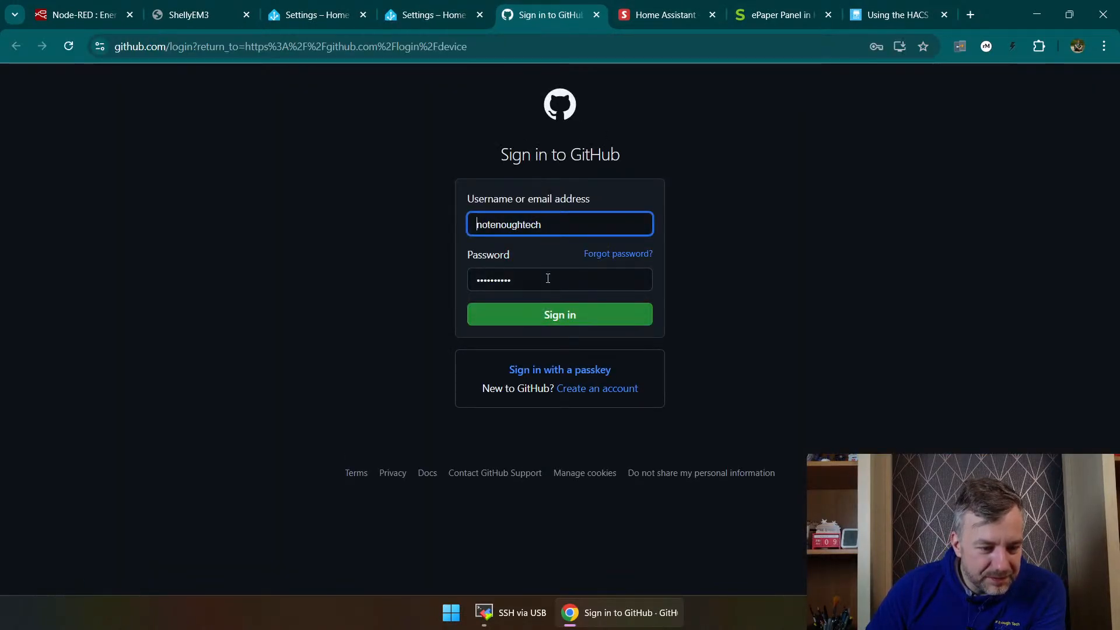
click(561, 320)
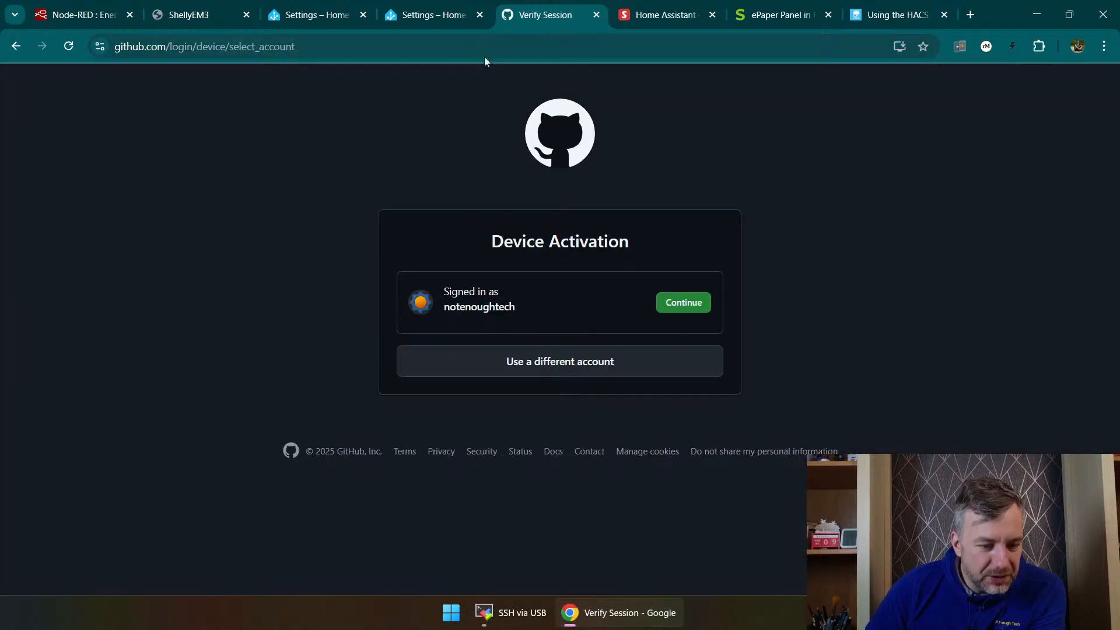
Step: Continue with the signed-in GitHub account, paste the device activation code, authorize HACS and close the GitHub page
click(684, 302)
text(53EA1D40)
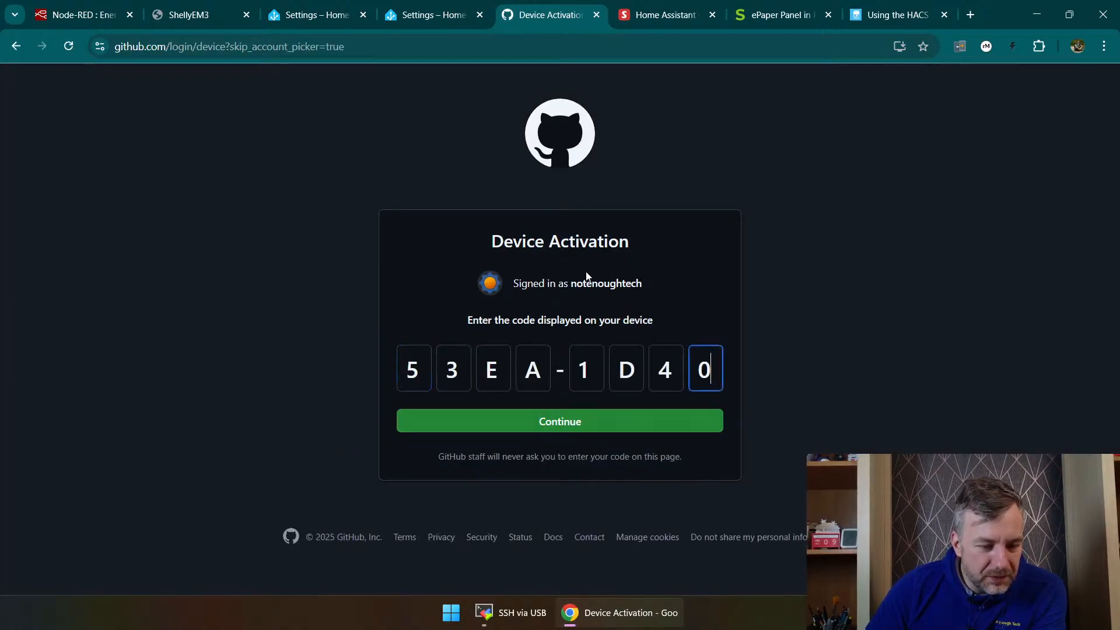
key(Return)
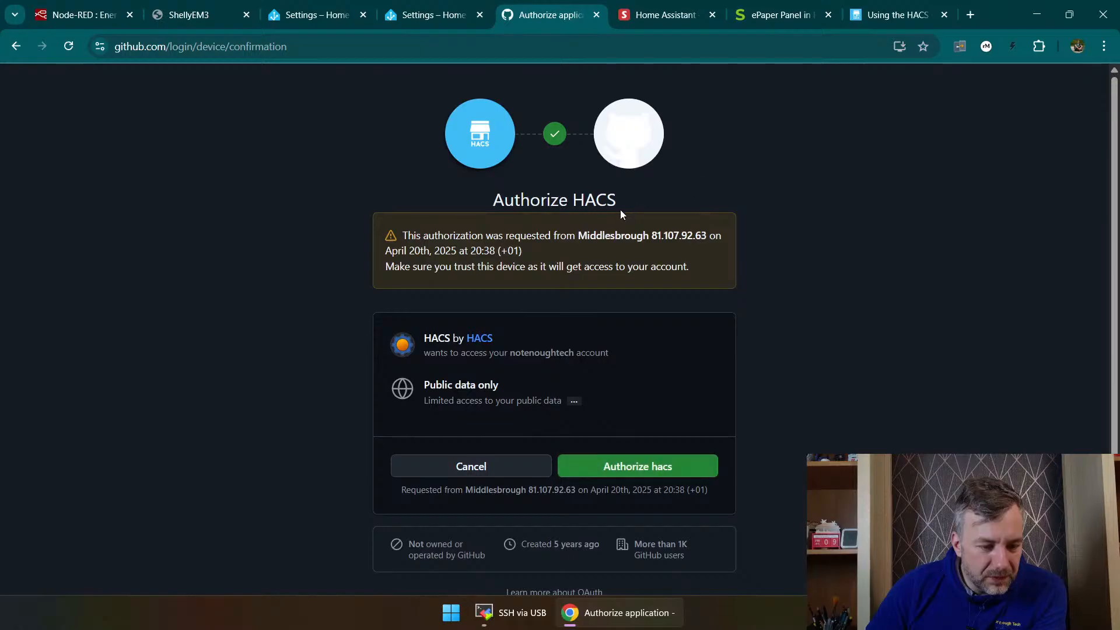
click(626, 466)
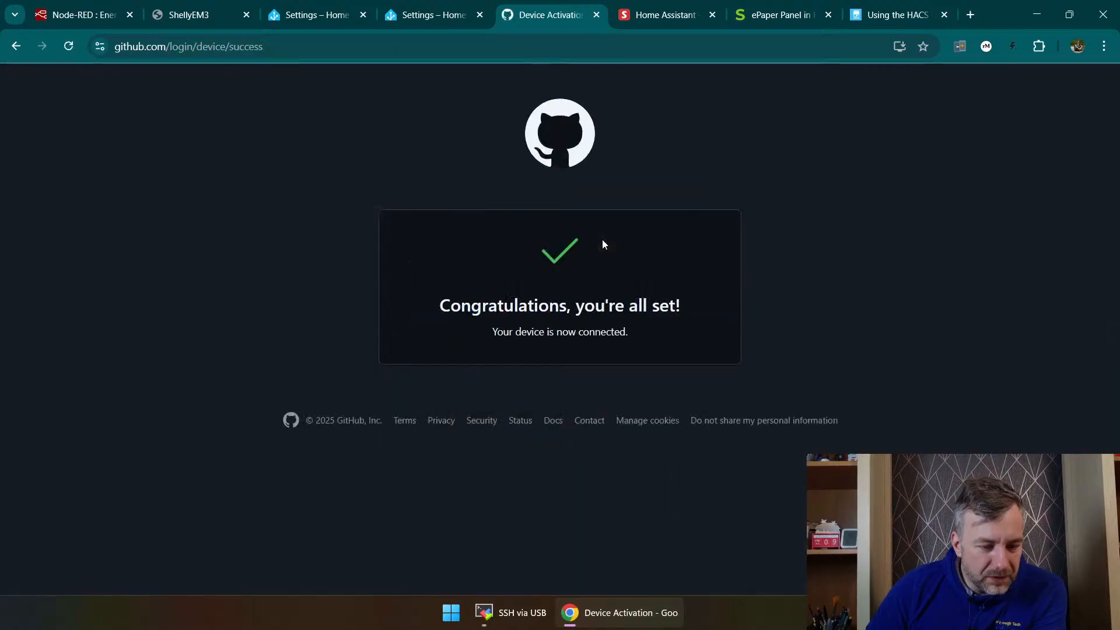
click(596, 15)
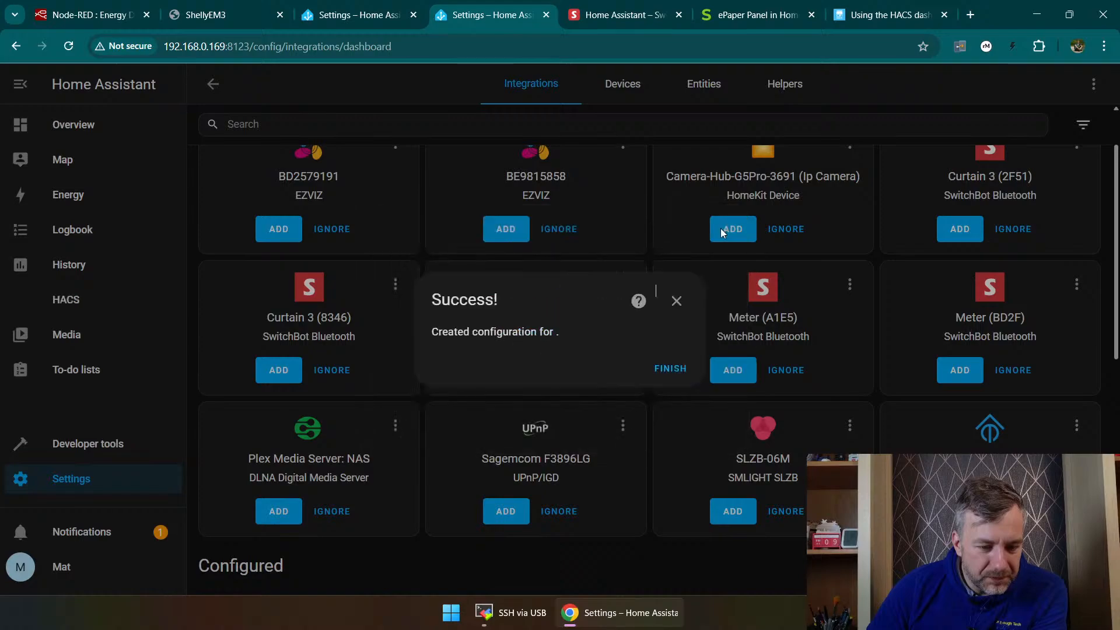
Step: Finish the HACS integration setup and open the community store to browse its repositories
click(673, 372)
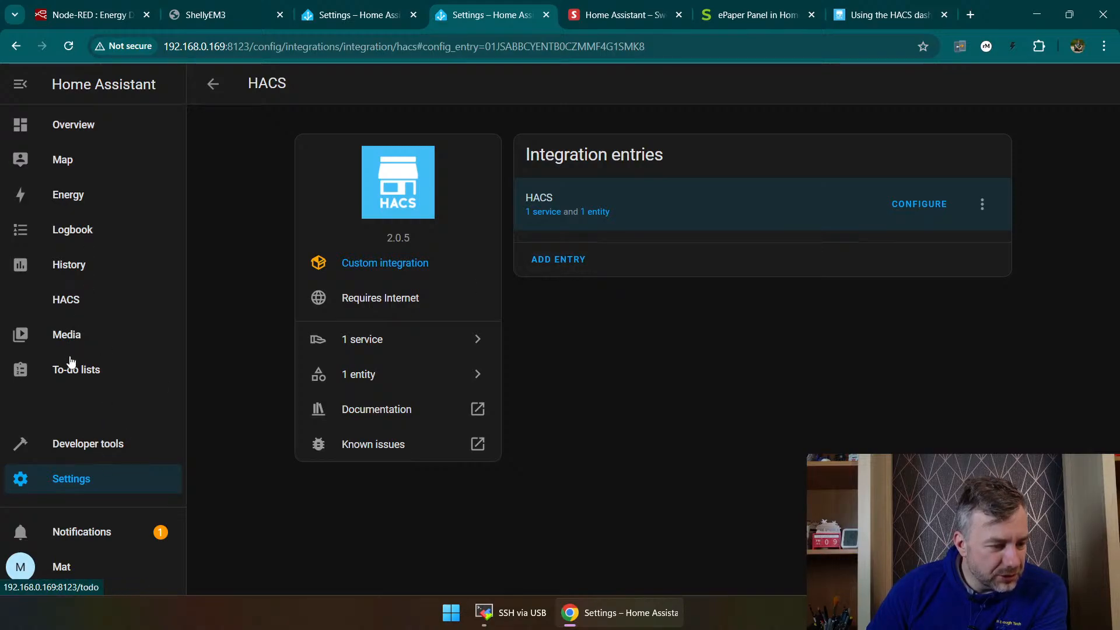
click(65, 299)
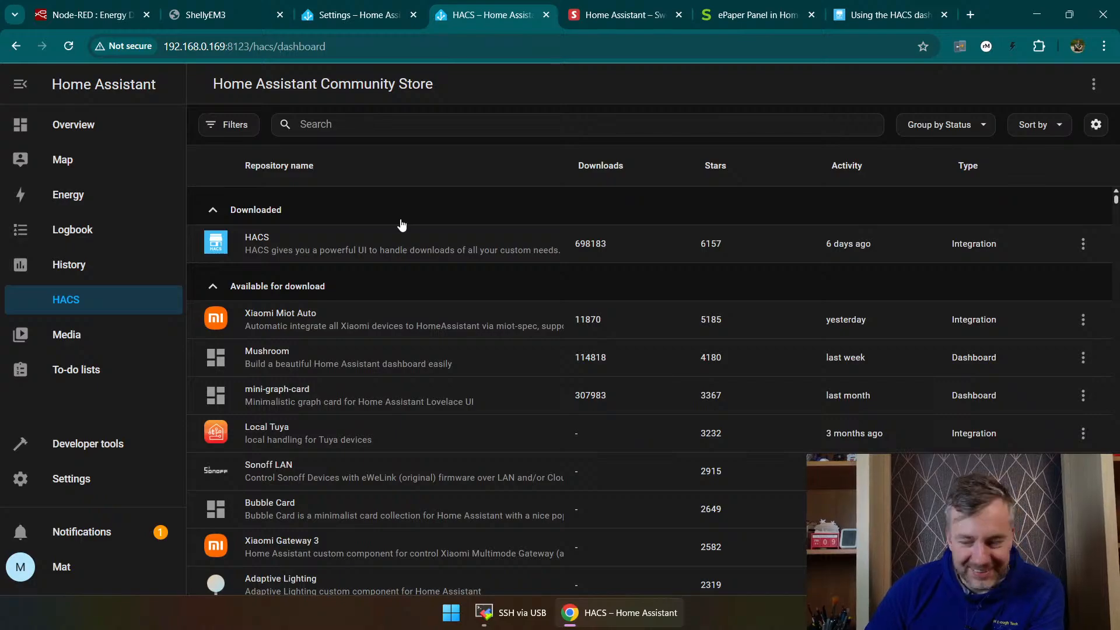
scroll(397, 255, down, 5)
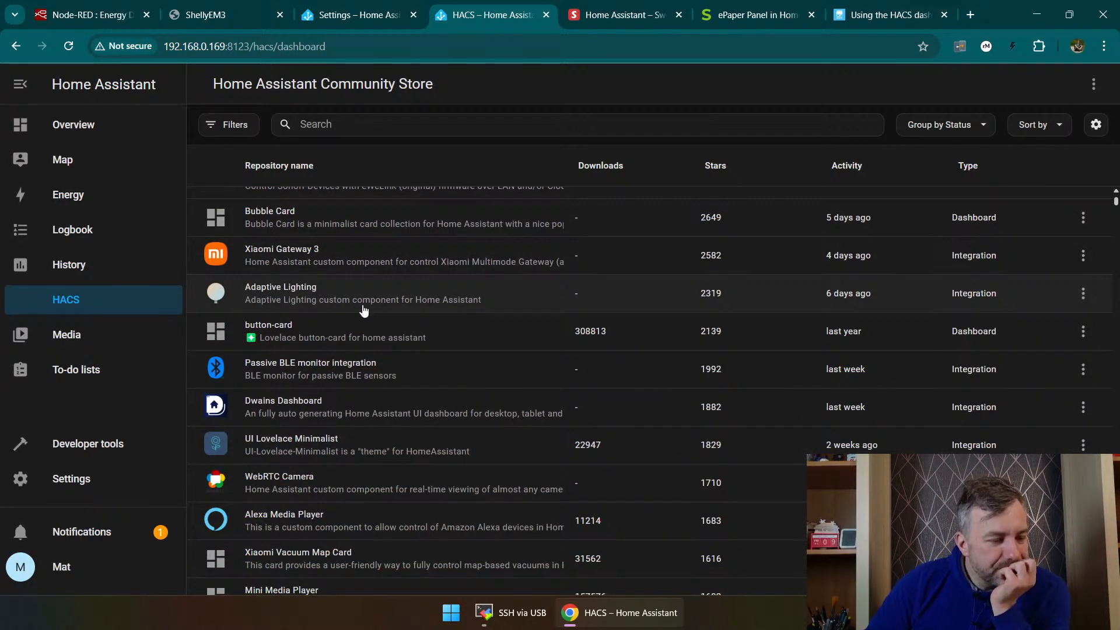
scroll(365, 312, down, 4)
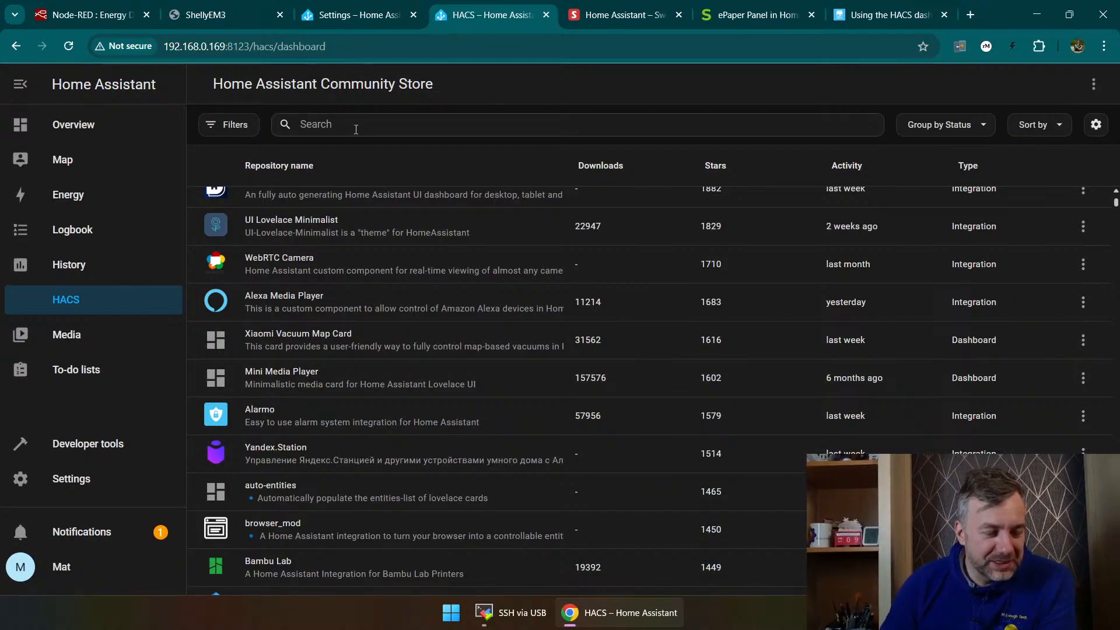
Step: Search the community store for "neew" and clear the search
click(289, 125)
text(nee)
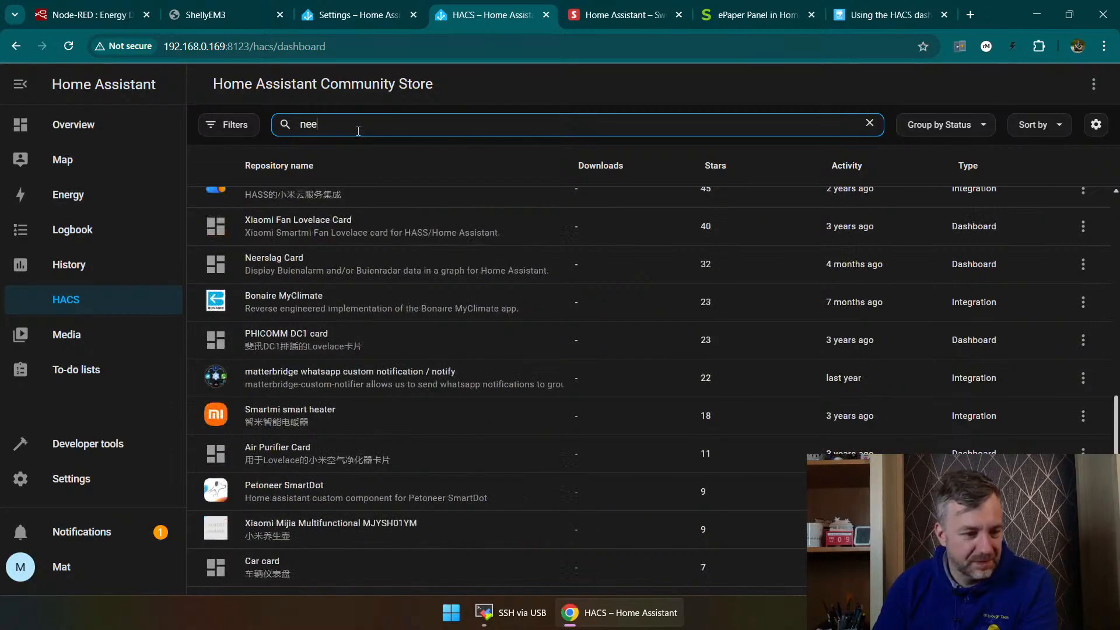
text(w)
key(BackSpace)
key(BackSpace)
key(BackSpace)
key(BackSpace)
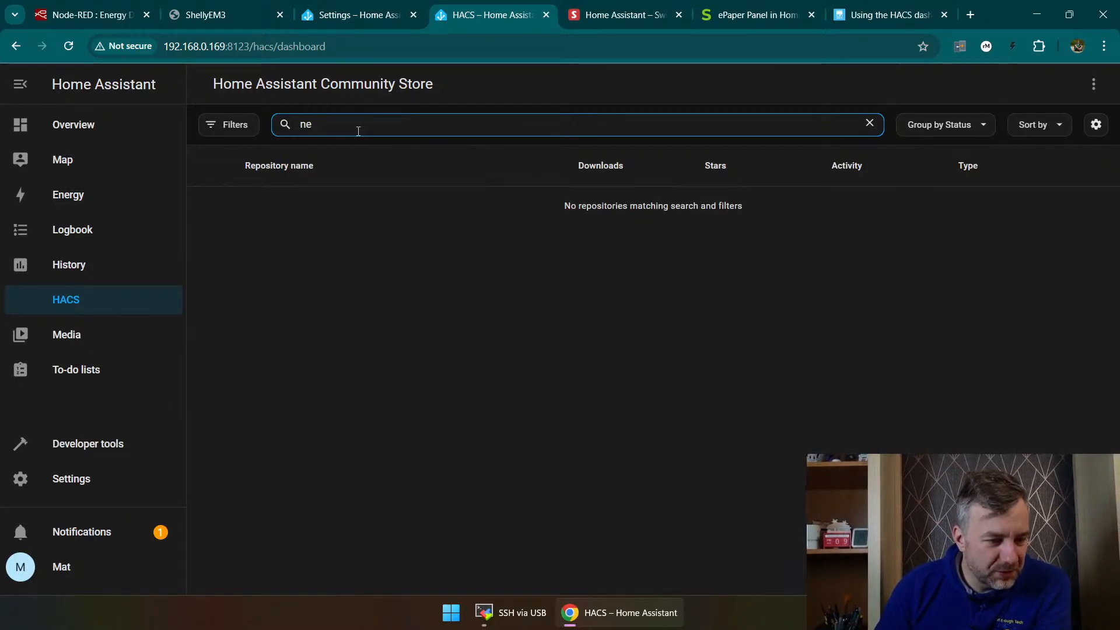
Step: Search the community store for "dmx" and empty the search field again
text(d)
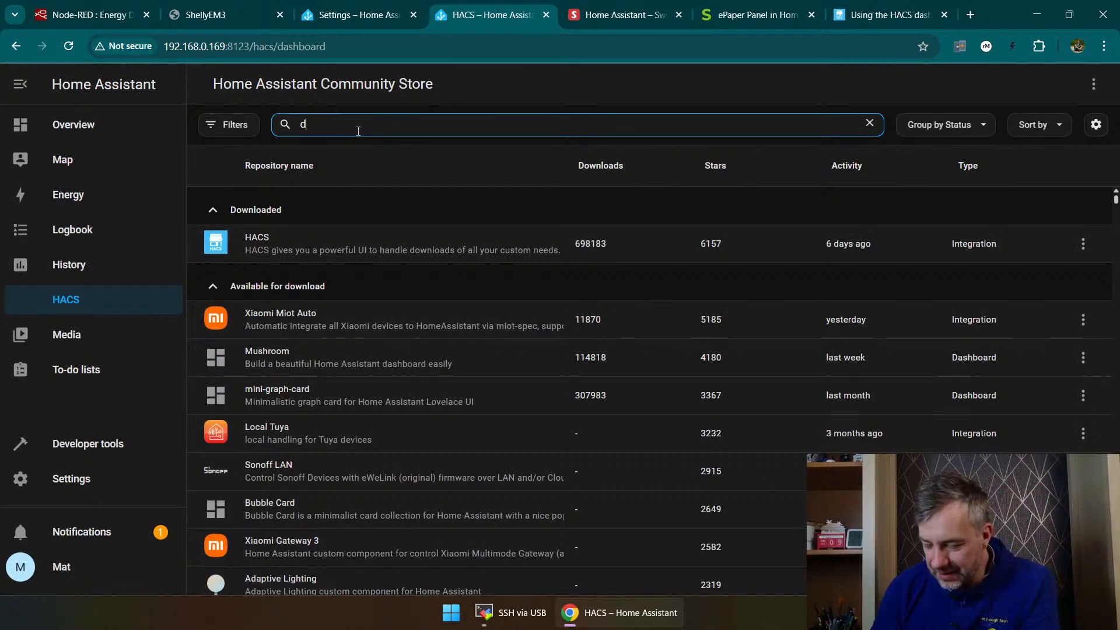
text(mx)
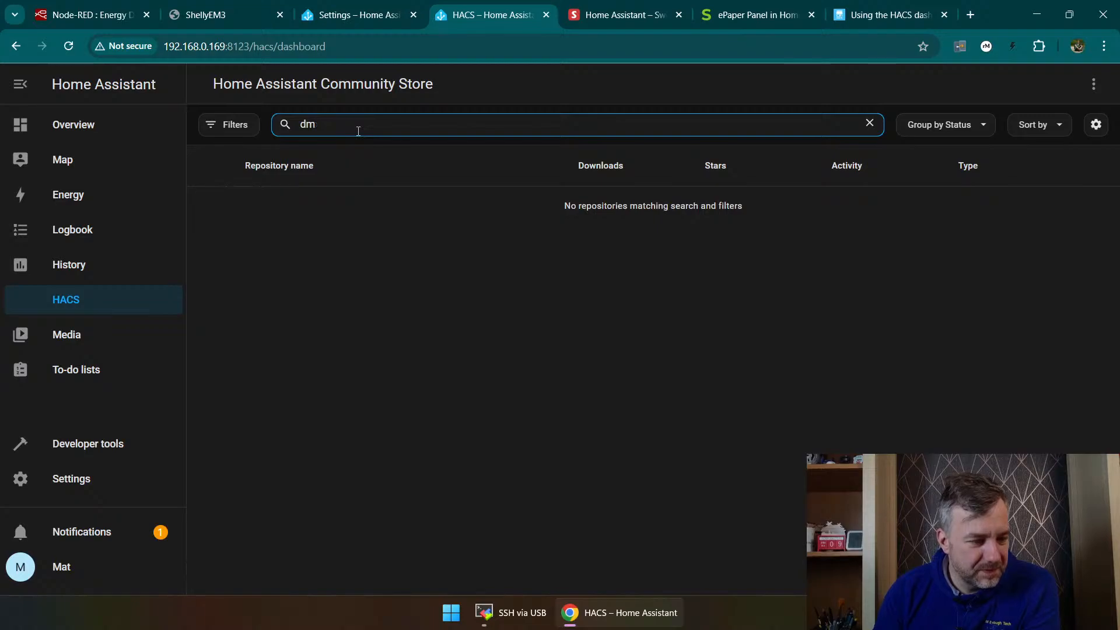
key(BackSpace)
text(mx)
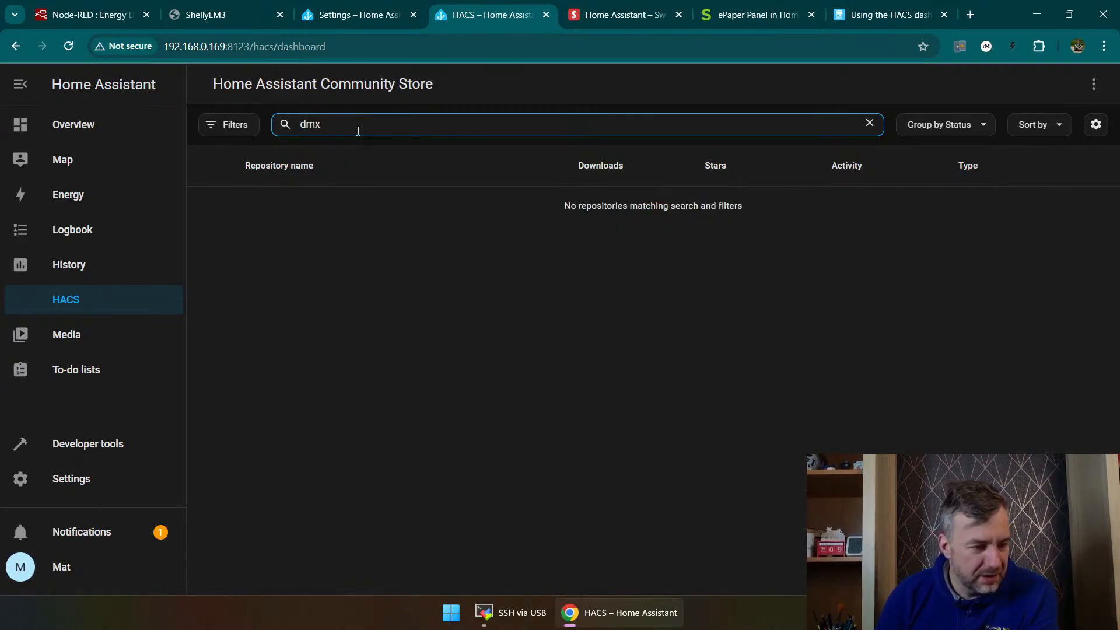
key(BackSpace)
key(BackSpace)
key(BackSpace)
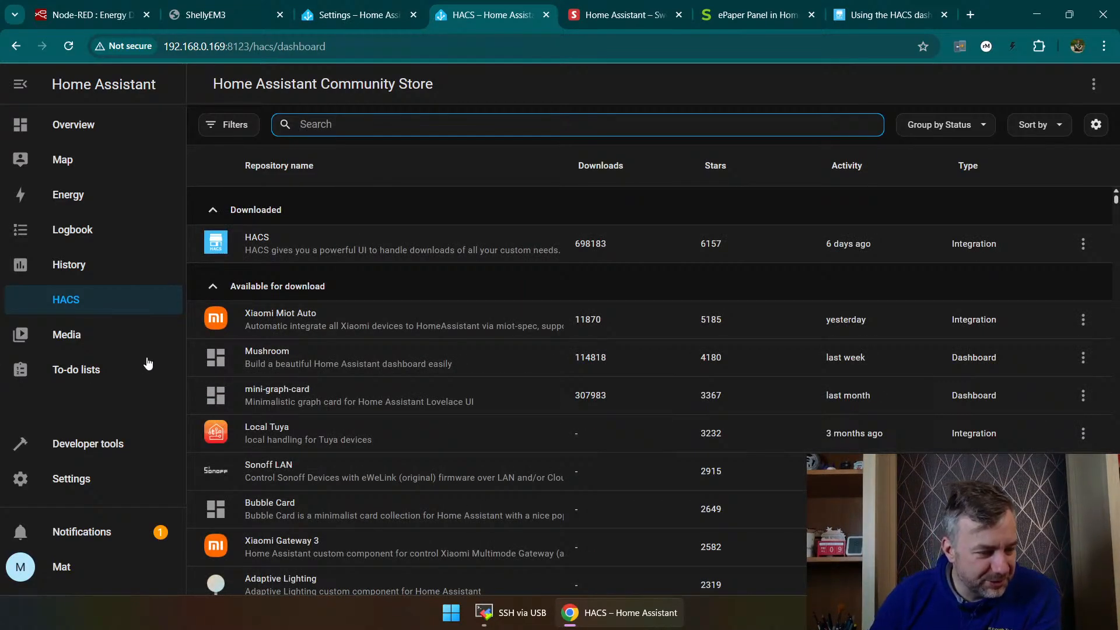
Step: Find the Alexa Media Player integration in the repository list, open it and download it
scroll(385, 344, down, 3)
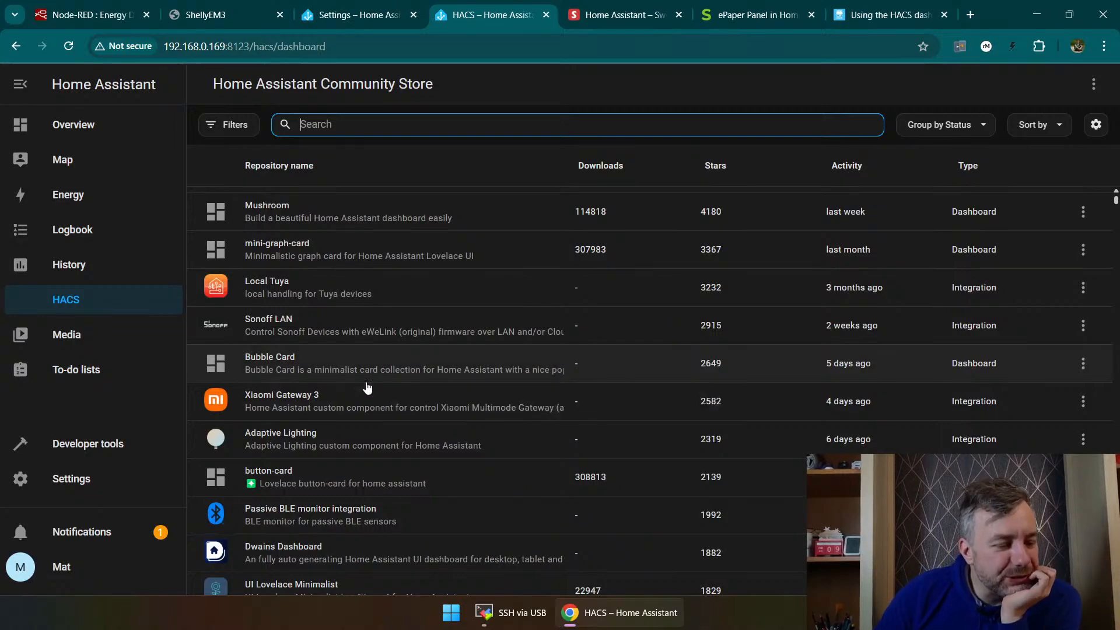
scroll(380, 344, down, 5)
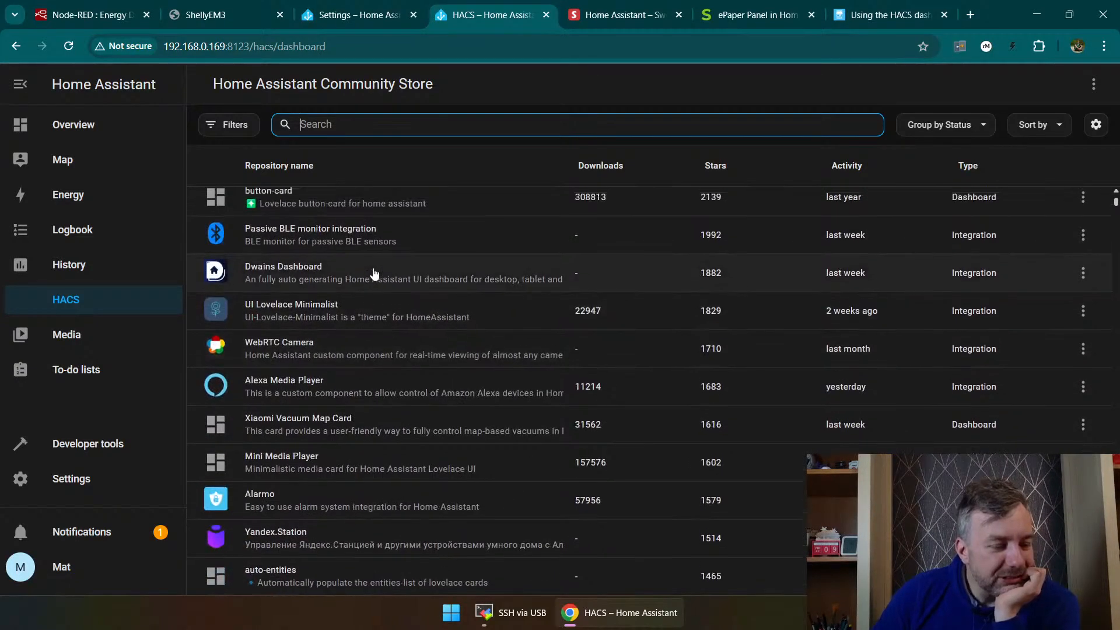
scroll(374, 274, up, 2)
scroll(373, 268, down, 2)
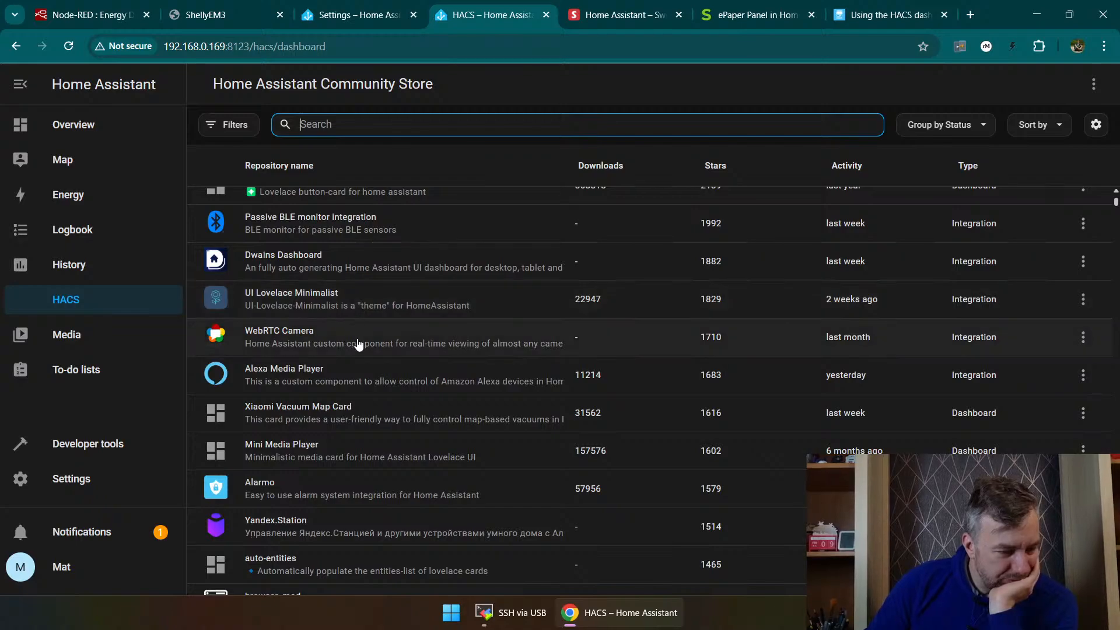
scroll(359, 359, down, 1)
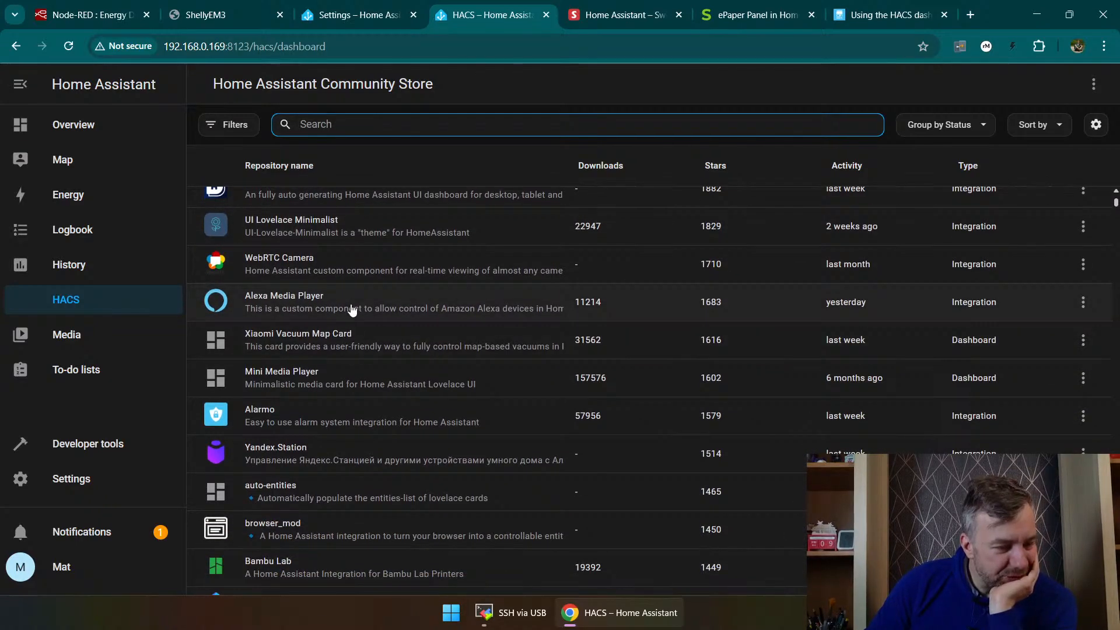
click(348, 302)
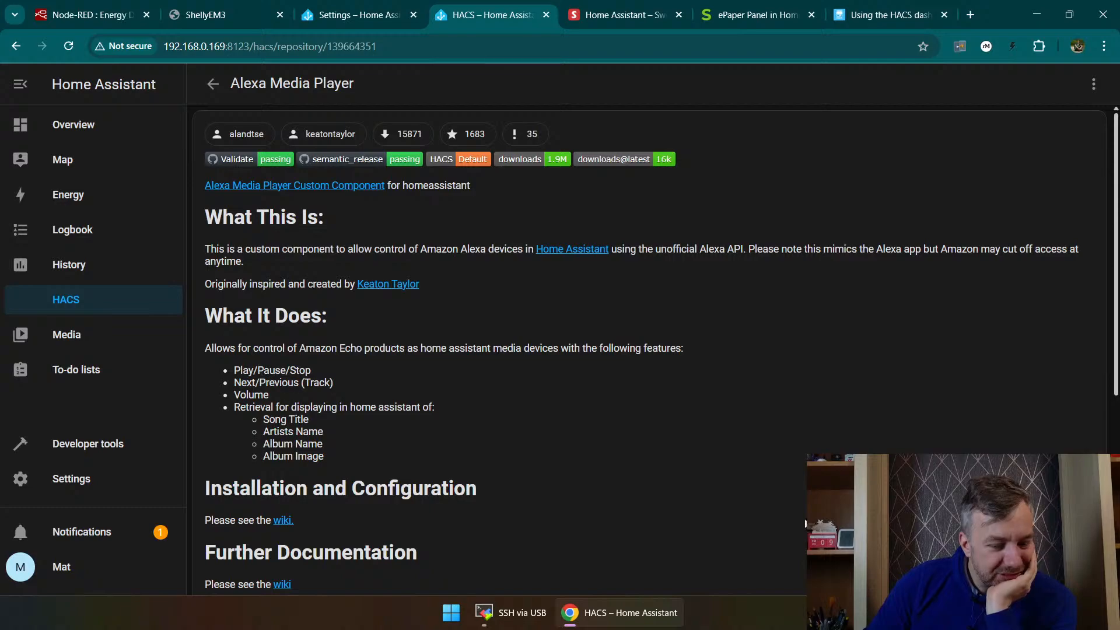
click(1053, 565)
click(805, 451)
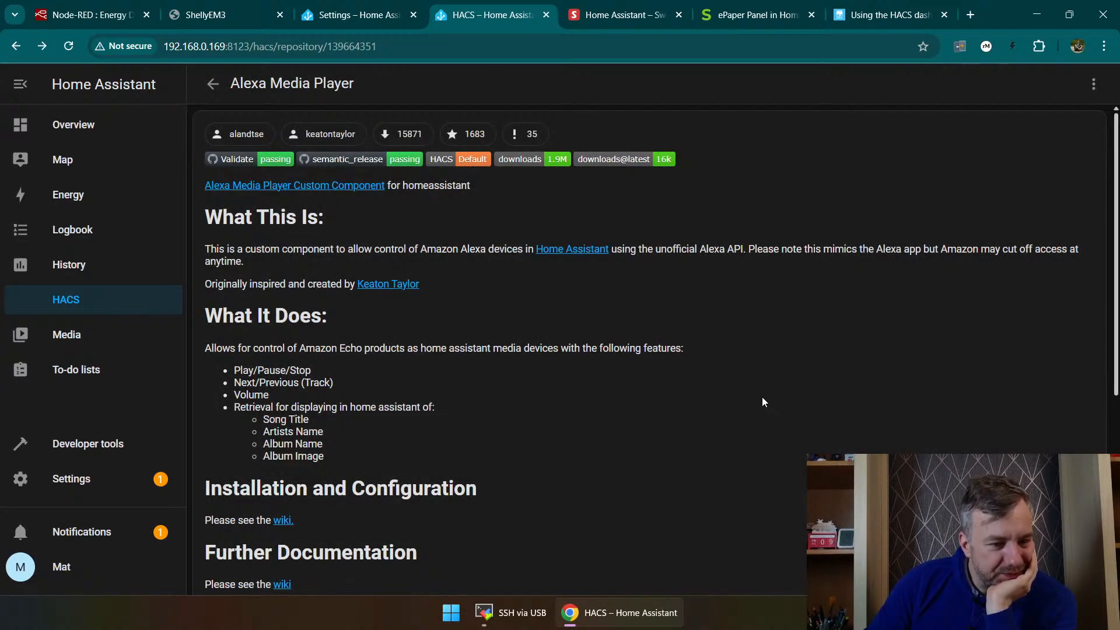
Step: Read through the Alexa Media Player description and documentation links, and return to the store's repository list
scroll(763, 400, down, 6)
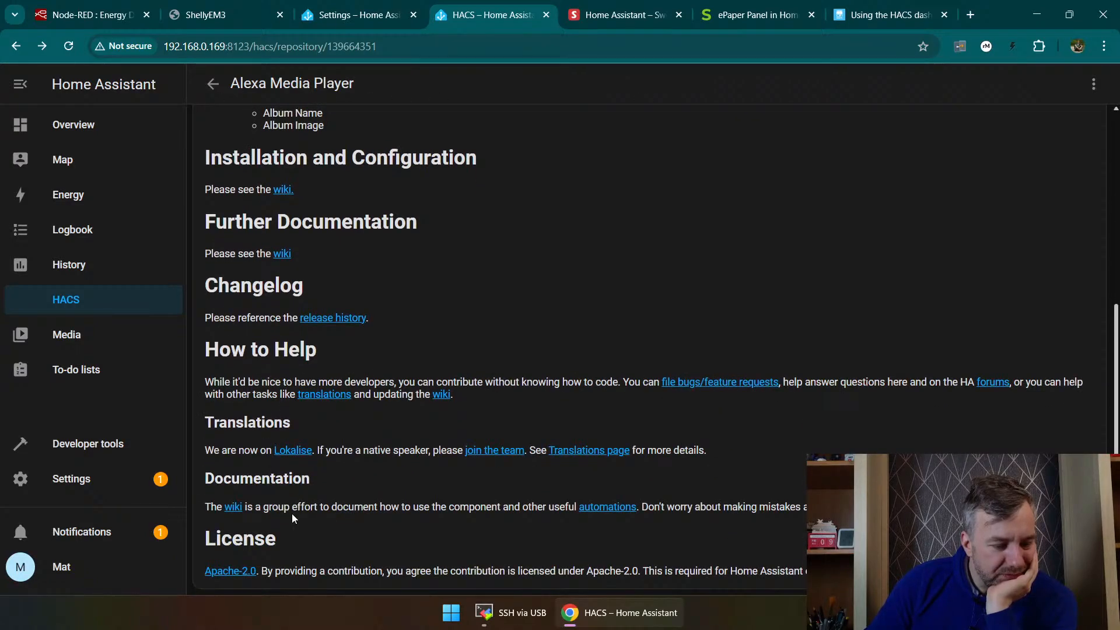
scroll(525, 467, up, 6)
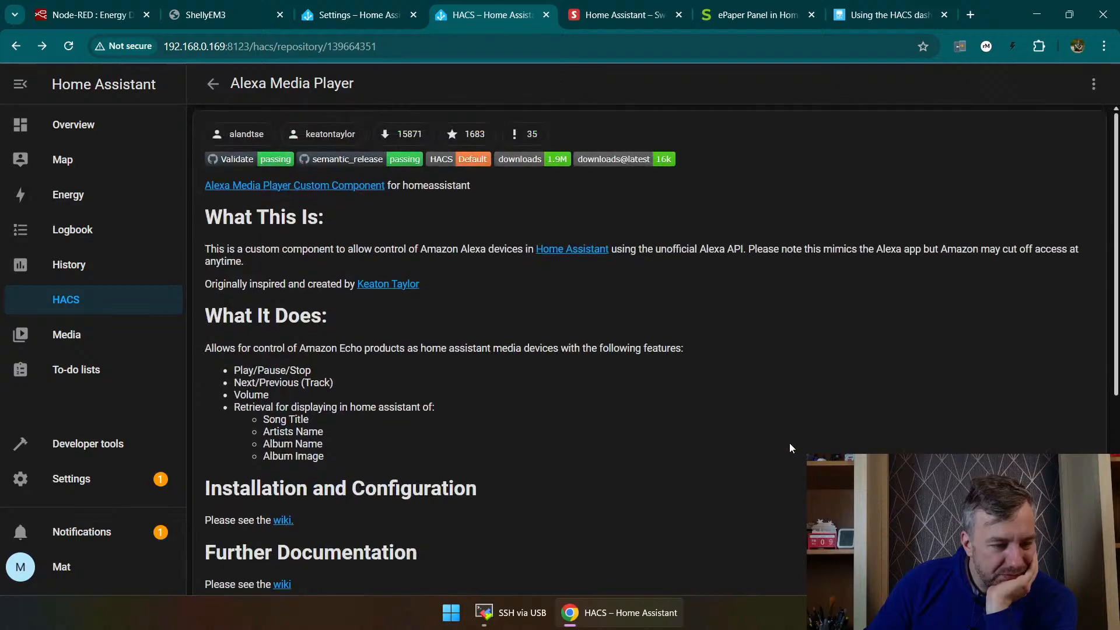
scroll(758, 438, down, 6)
click(203, 89)
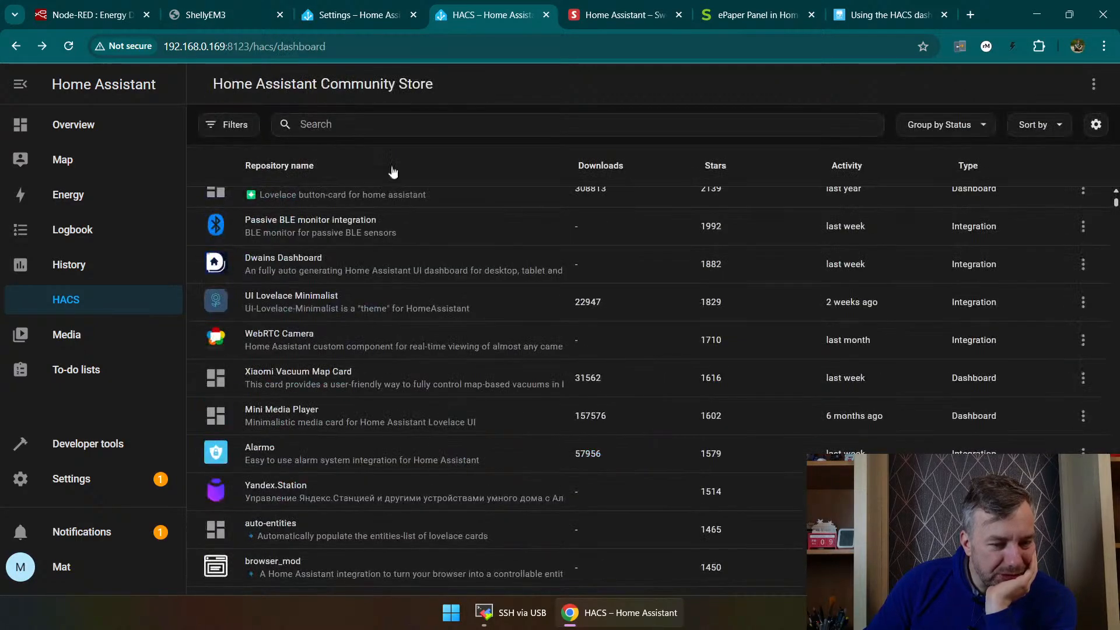
Step: Search the store for "alexa", show the details of Alexa Media Player and review its installation and configuration section
click(300, 122)
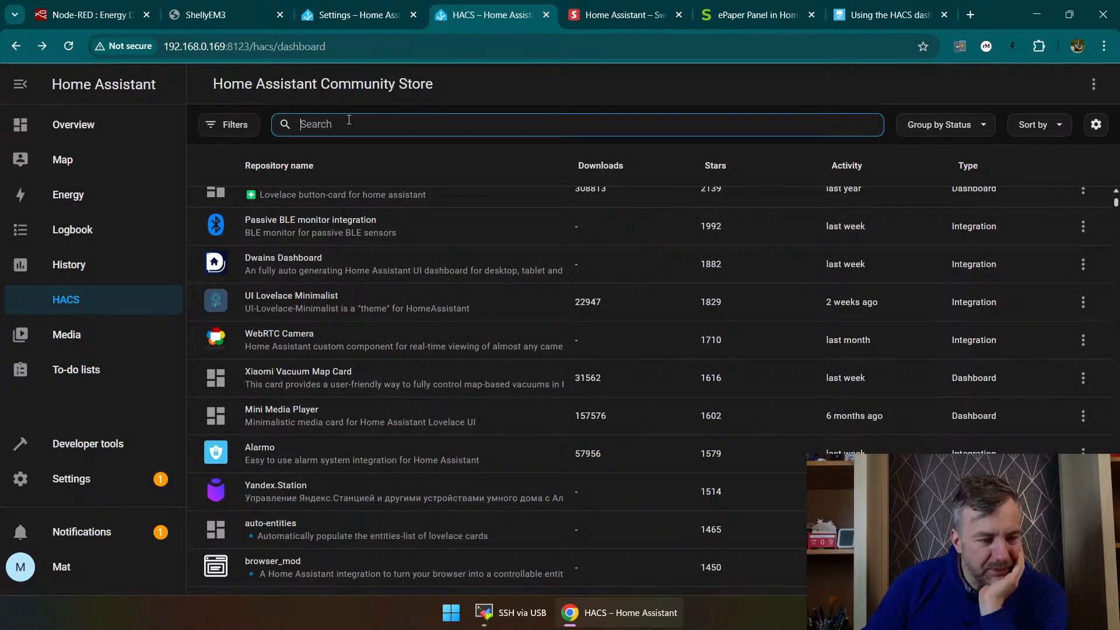
text(alexa)
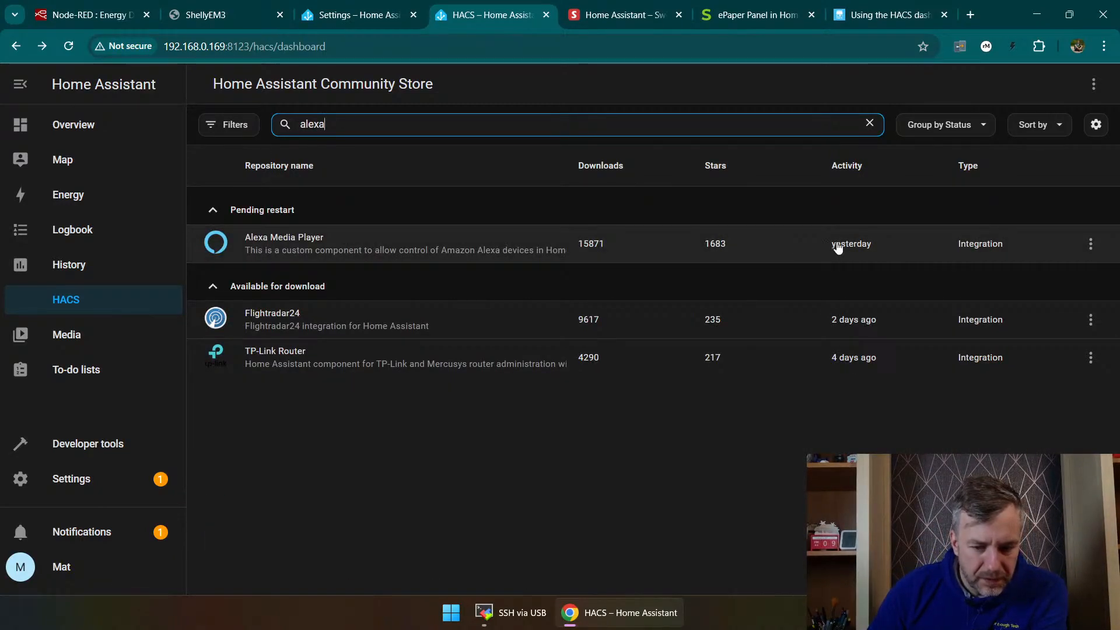
click(1091, 244)
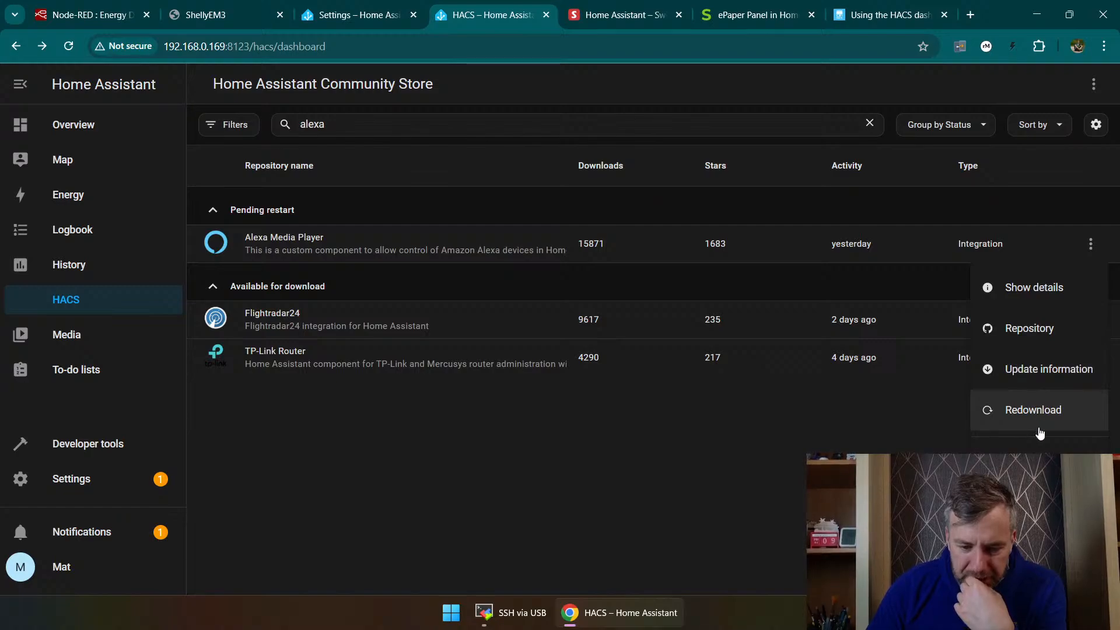
click(1037, 285)
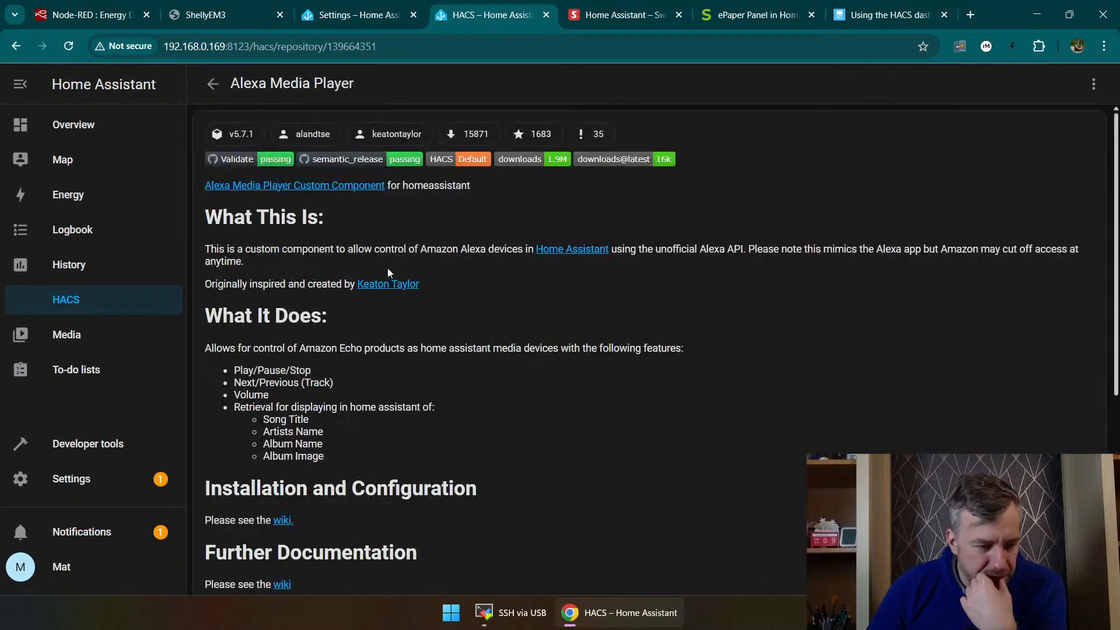
scroll(395, 192, down, 2)
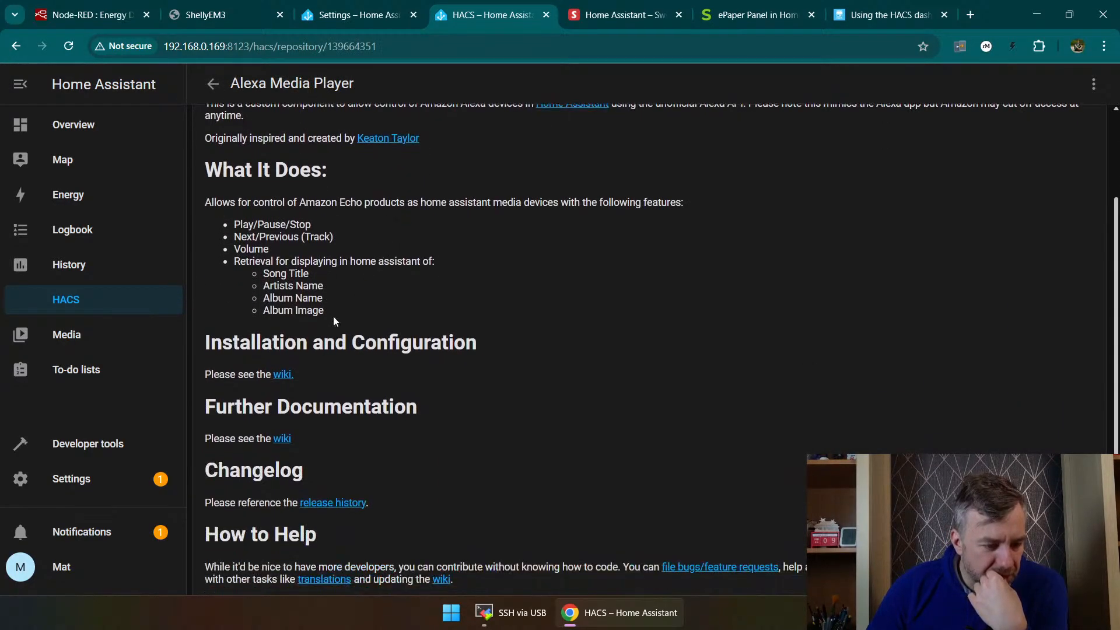
Step: Open the Alexa Media Player wiki, read its installation and configuration section on two-step verification and the authenticator app key, and close it
click(283, 376)
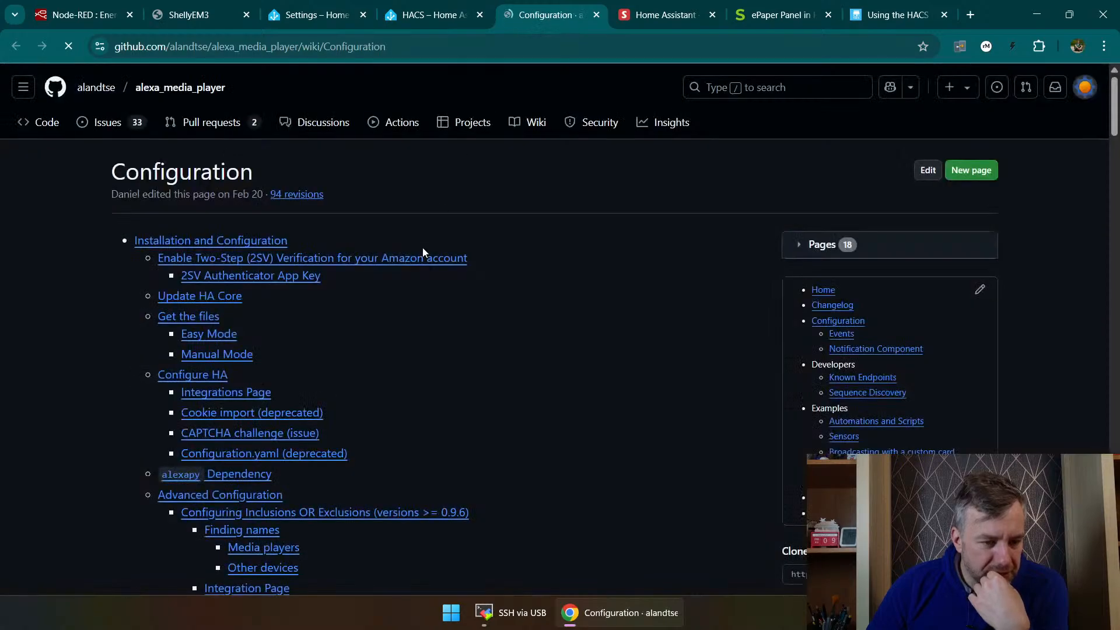
click(267, 246)
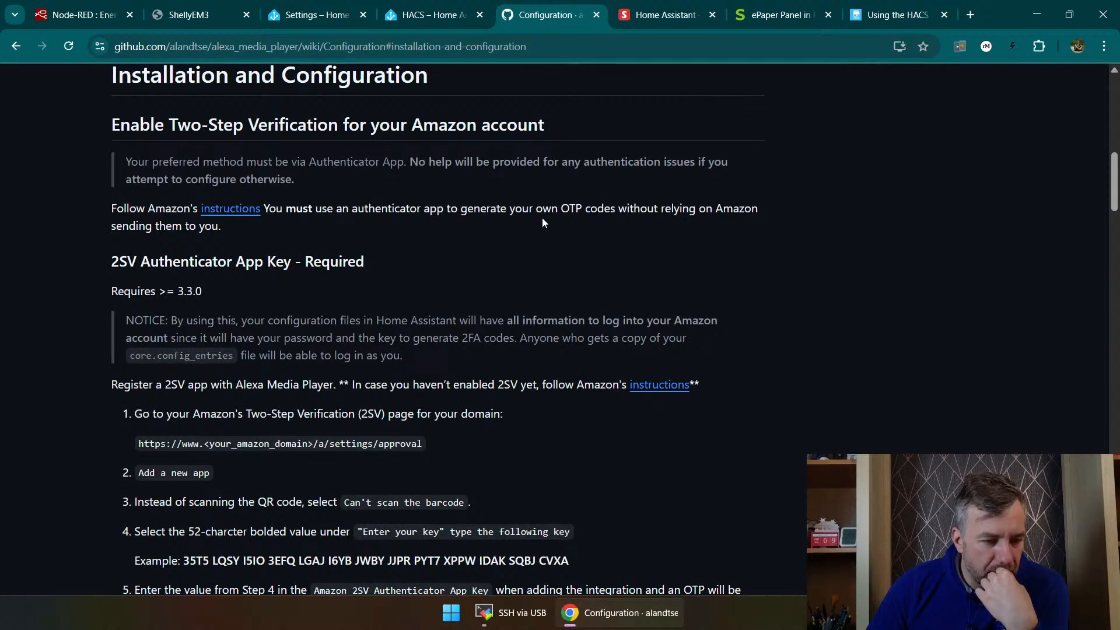
triple_click(362, 208)
click(594, 213)
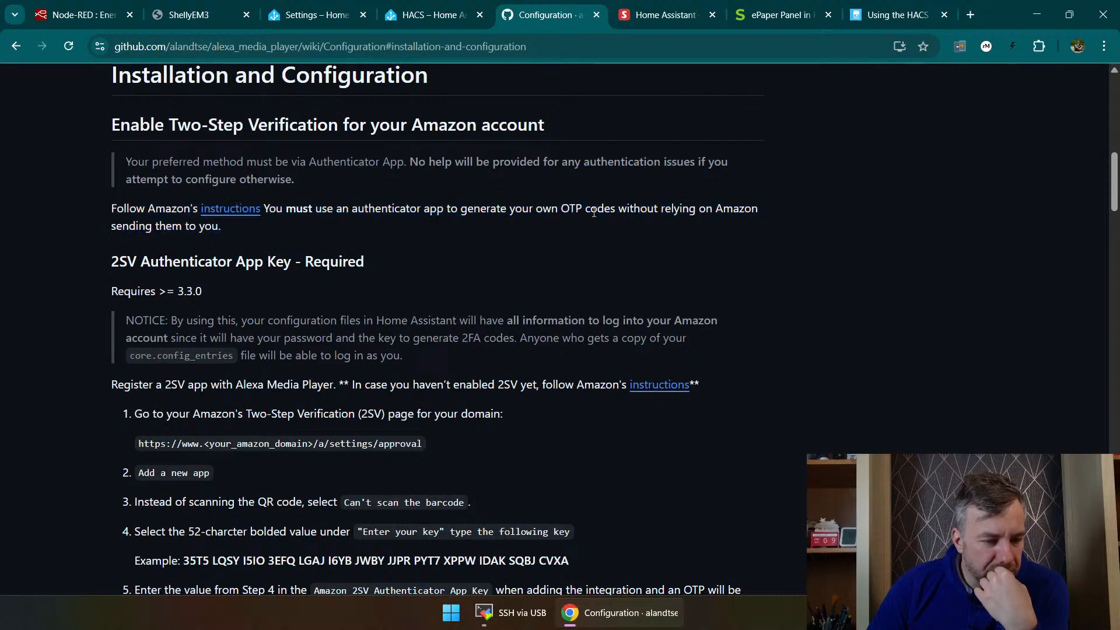
scroll(156, 222, down, 1)
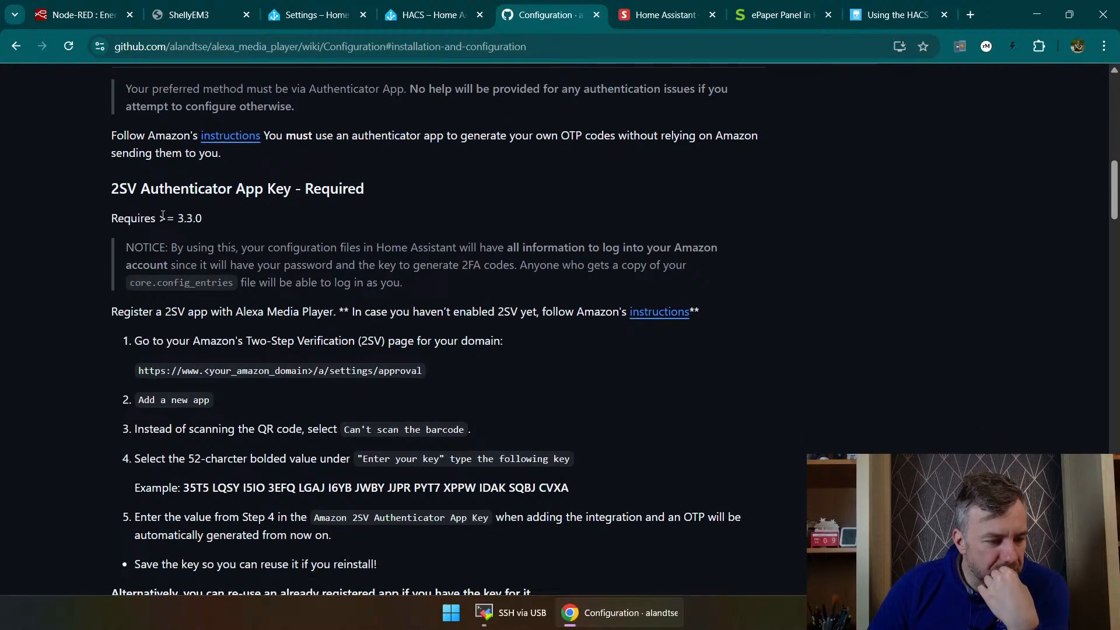
scroll(163, 215, down, 1)
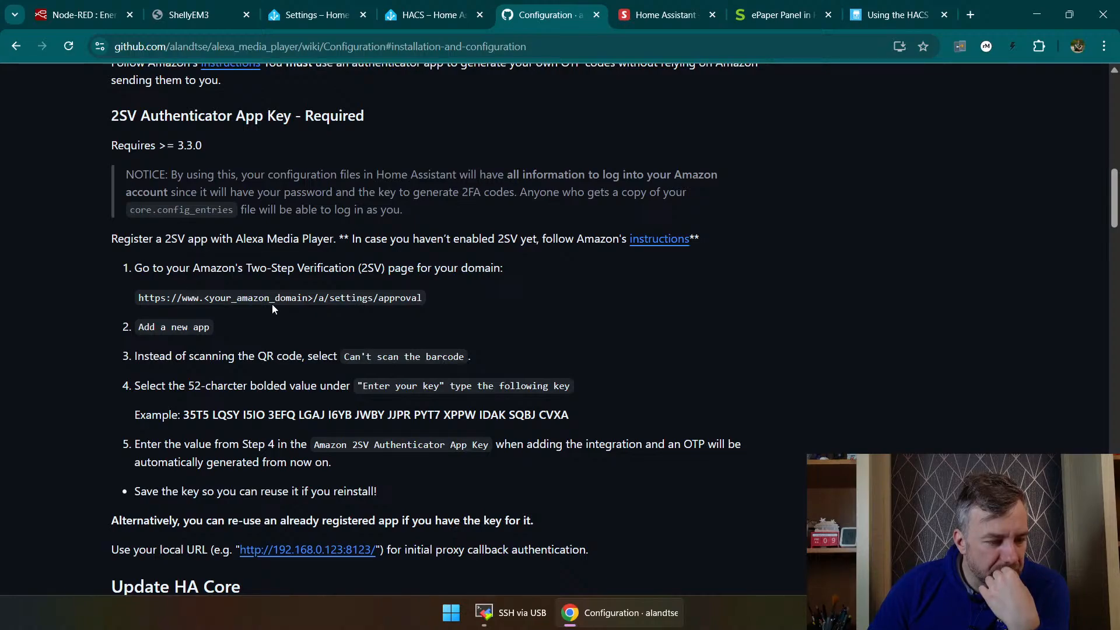
scroll(272, 304, down, 1)
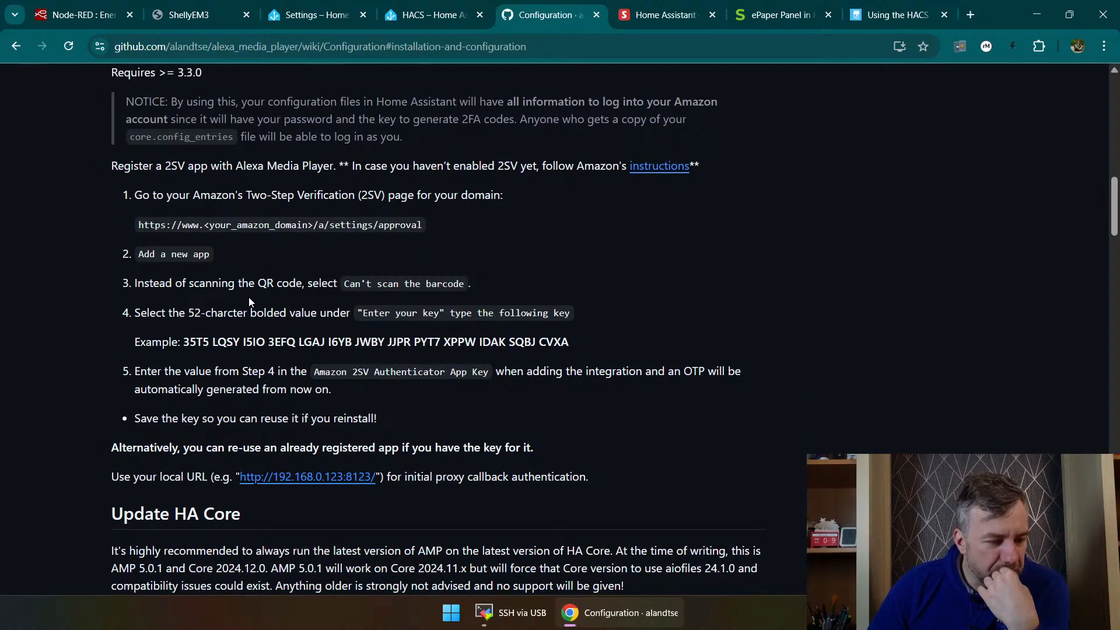
scroll(250, 301, down, 4)
scroll(250, 315, up, 3)
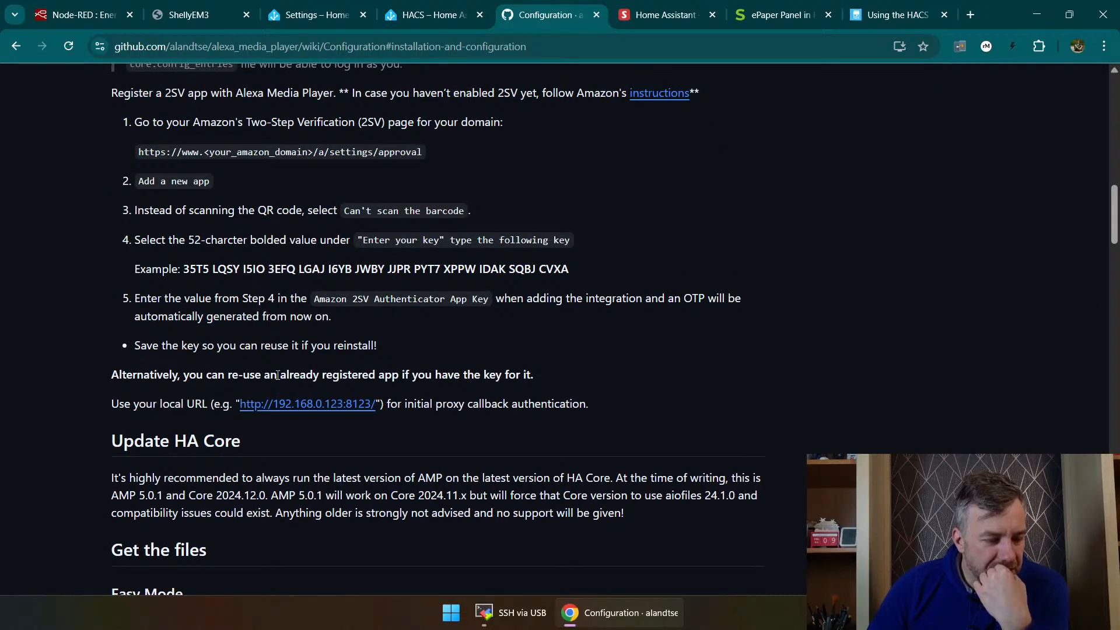
click(352, 405)
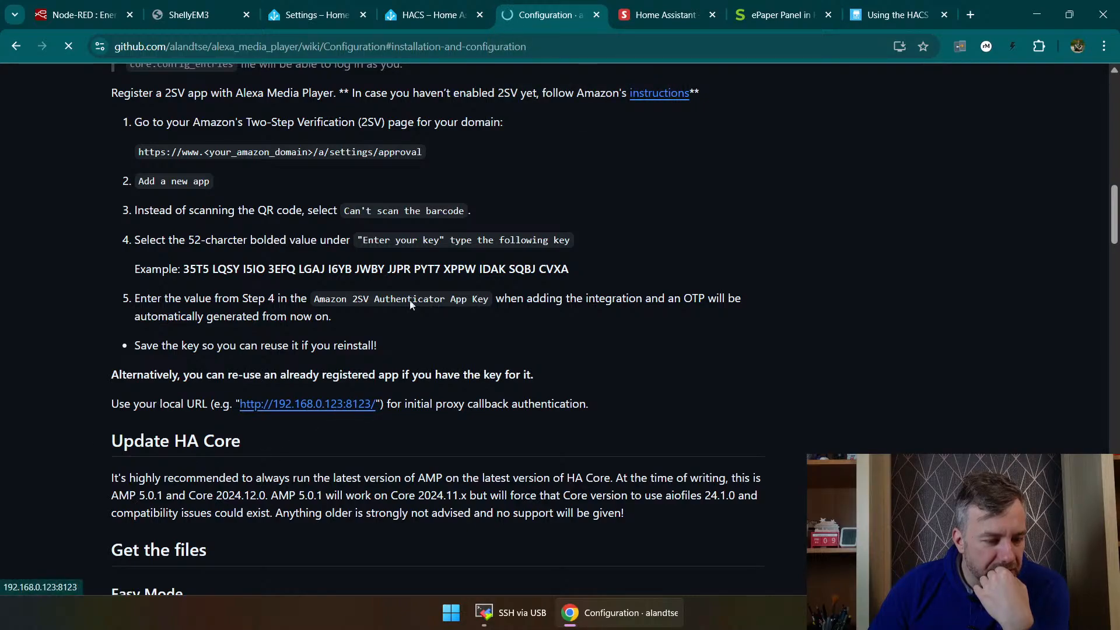
click(597, 15)
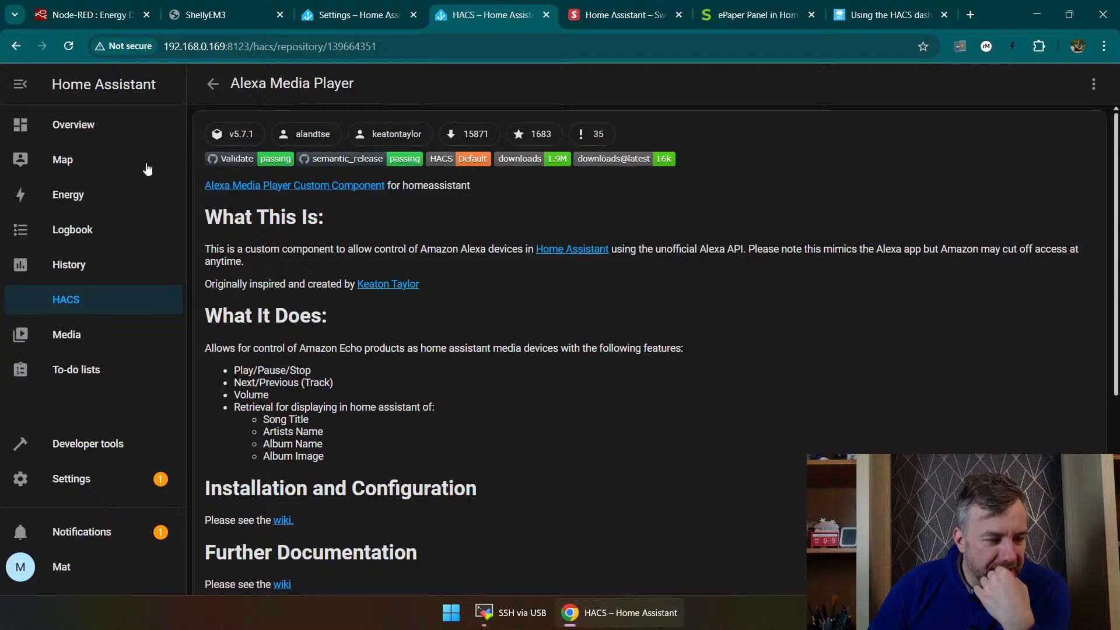
Step: Return to the community store's repository list and replace the "alexa" search with "webrtc"
click(75, 298)
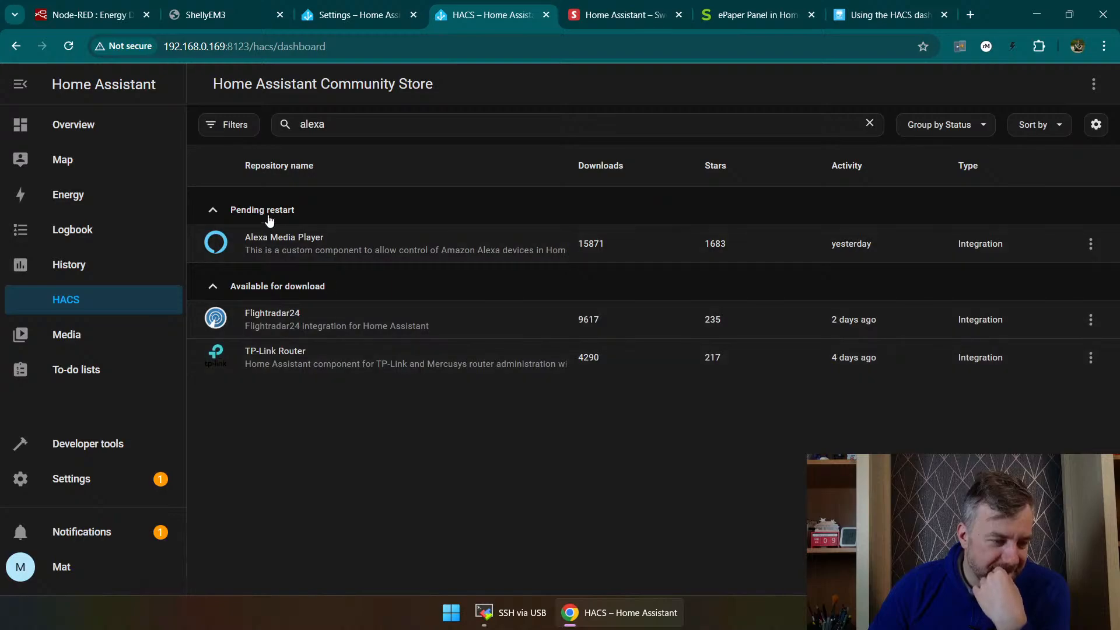
double_click(292, 115)
key(BackSpace)
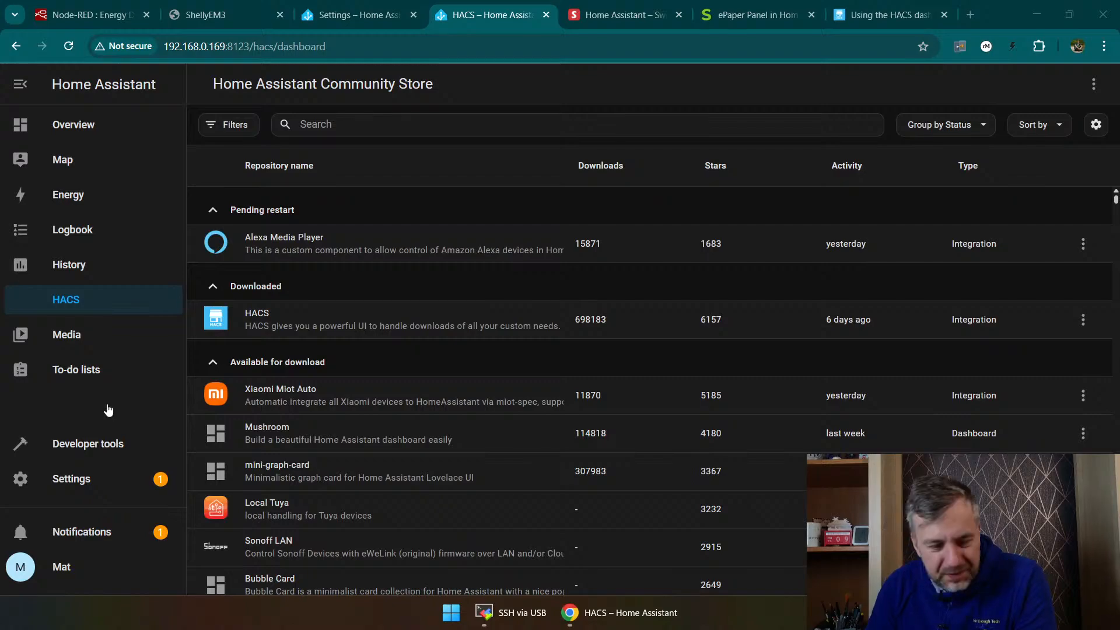
click(387, 128)
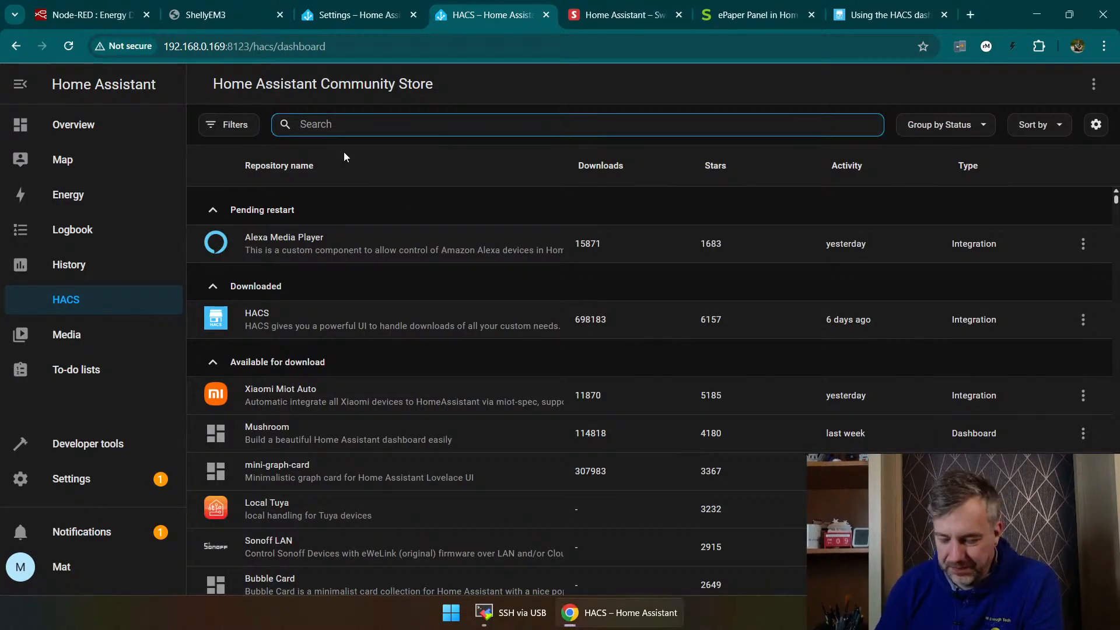
text(webrtc)
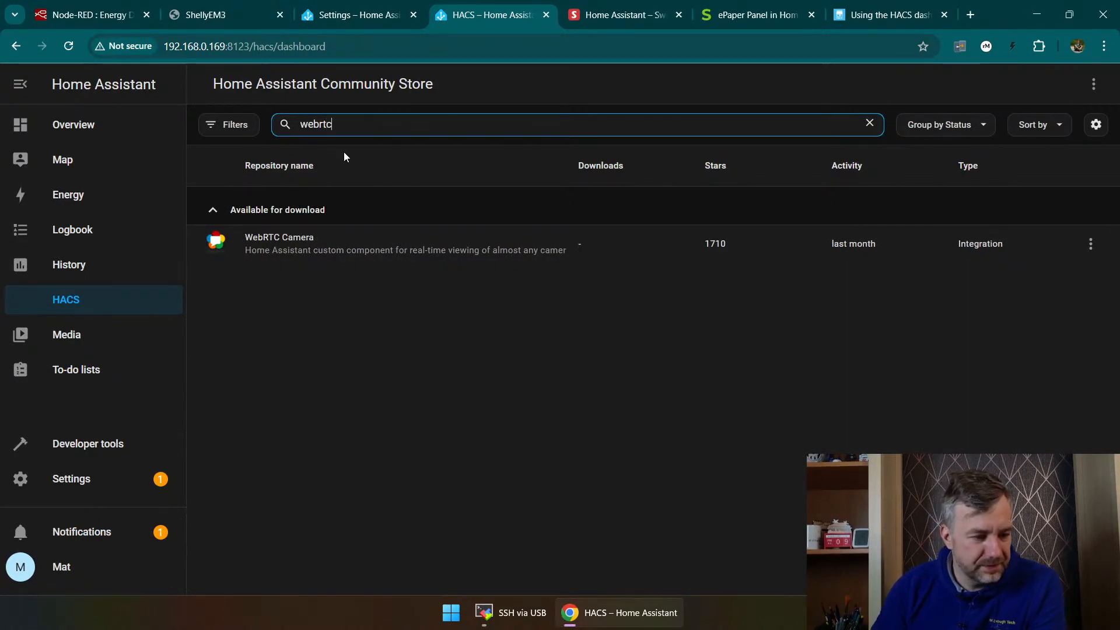
Step: Open WebRTC Camera in the store, look over its description and download version v3.6.0
click(324, 255)
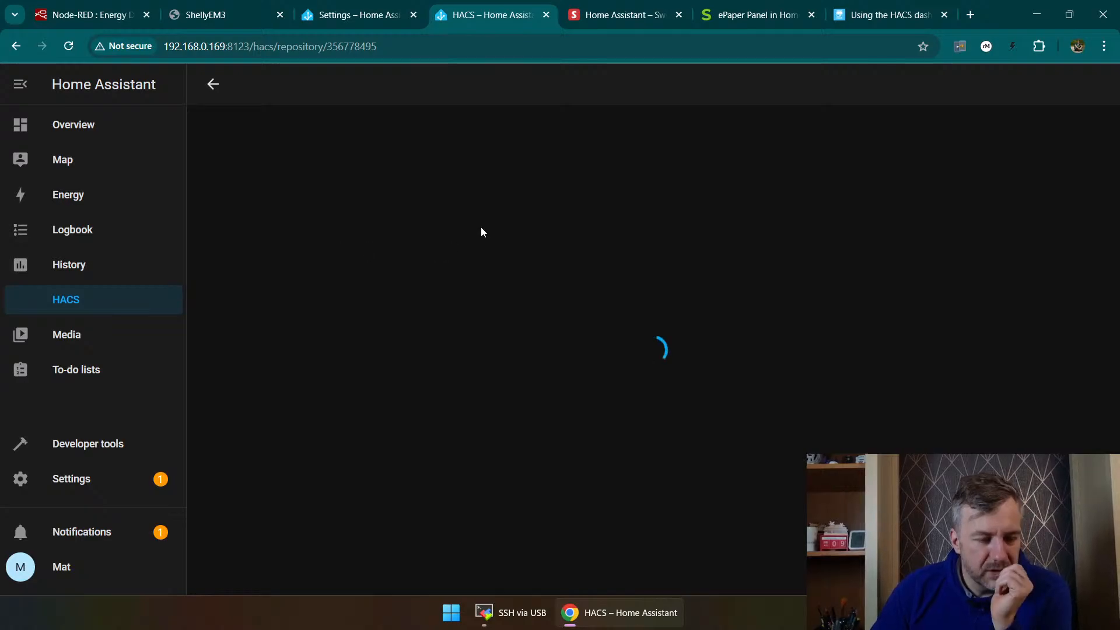
scroll(292, 412, down, 1)
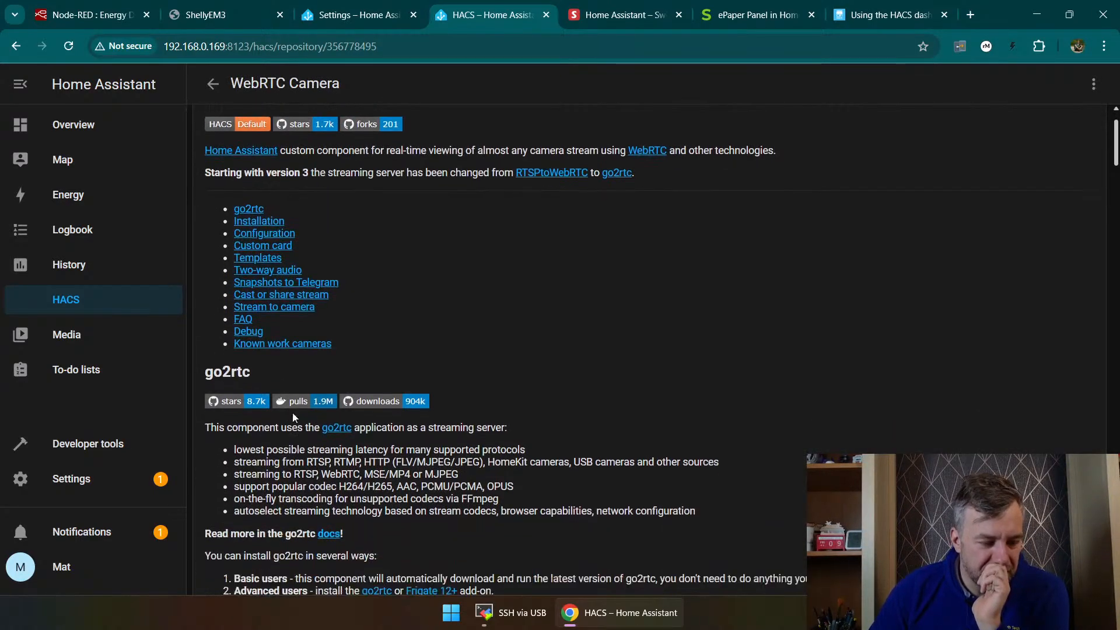
scroll(645, 351, down, 4)
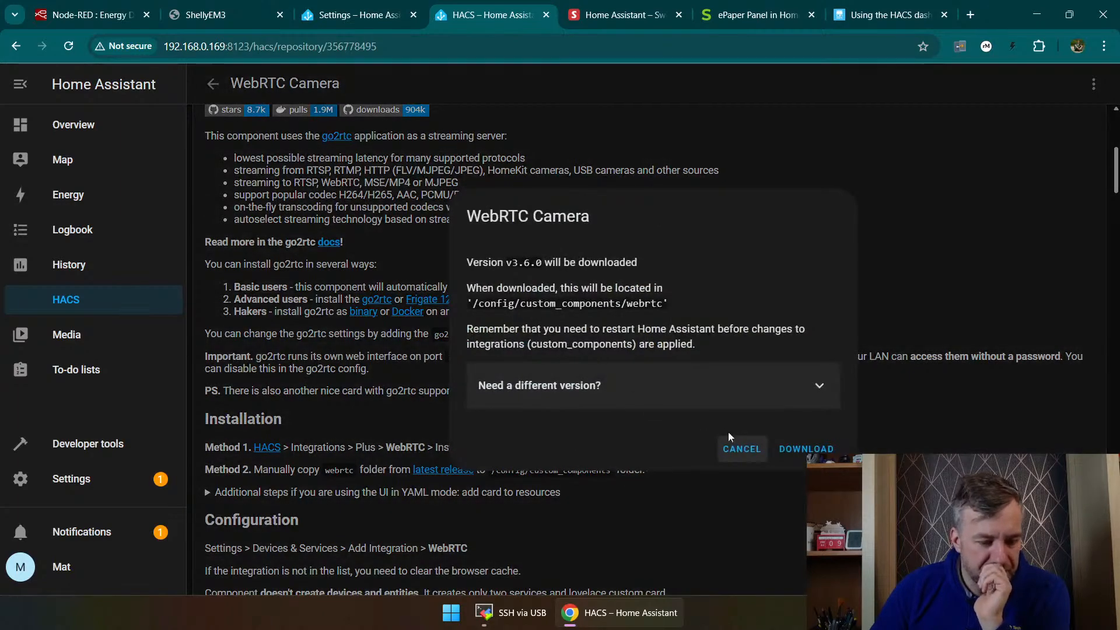
click(806, 449)
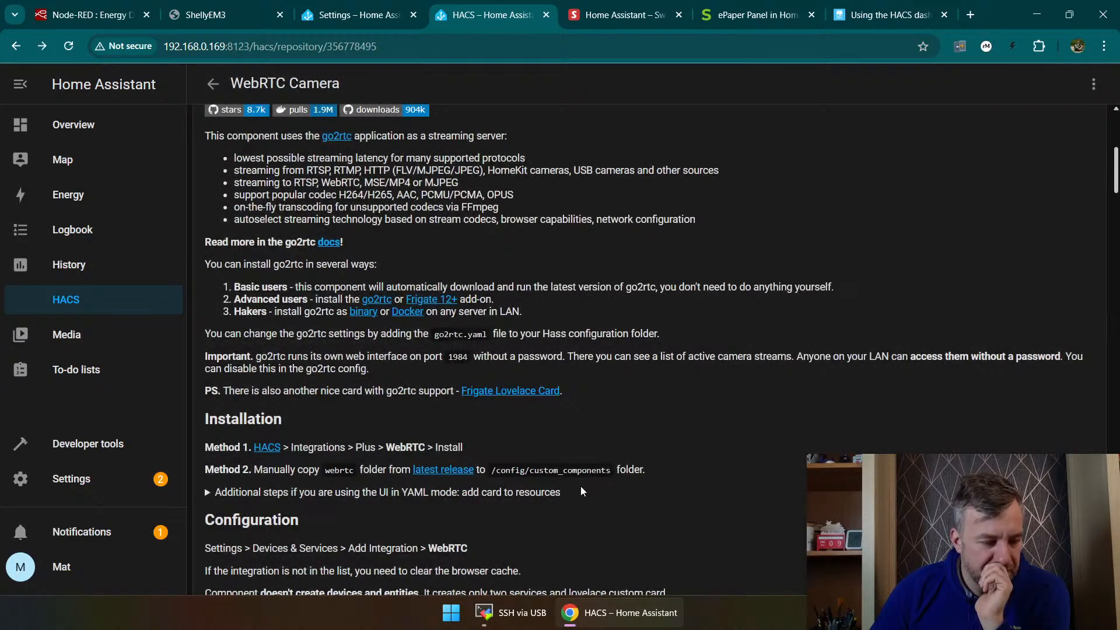
Step: Start adding the WebRTC Camera integration under Devices & services, inspect its go2rtc URL form, close it unsubmitted and view the configured integrations
click(71, 478)
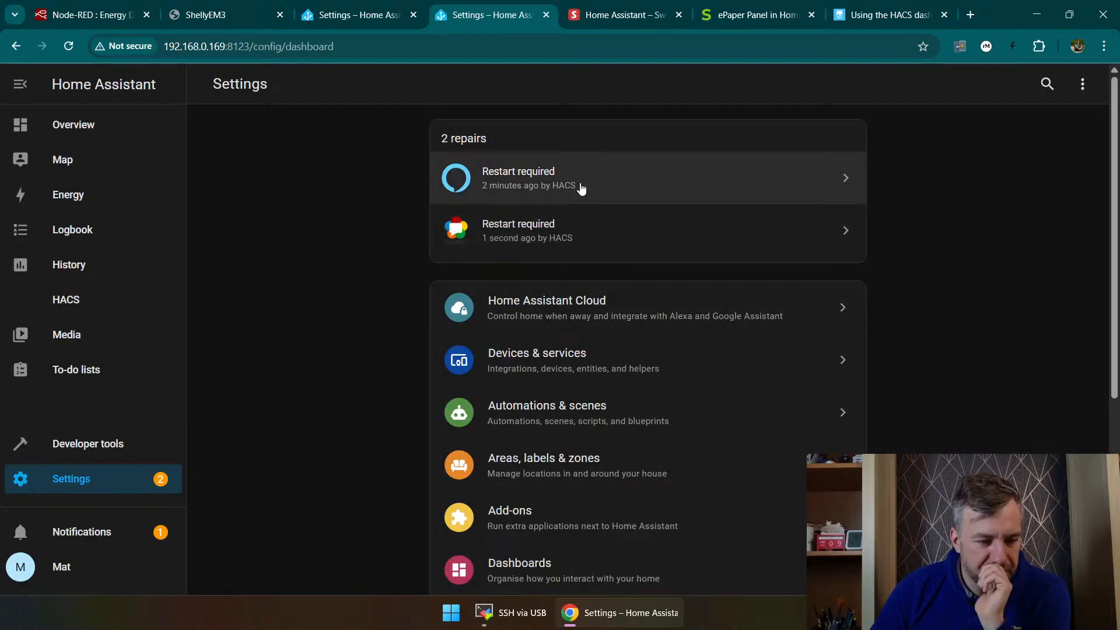
click(543, 366)
scroll(589, 303, down, 7)
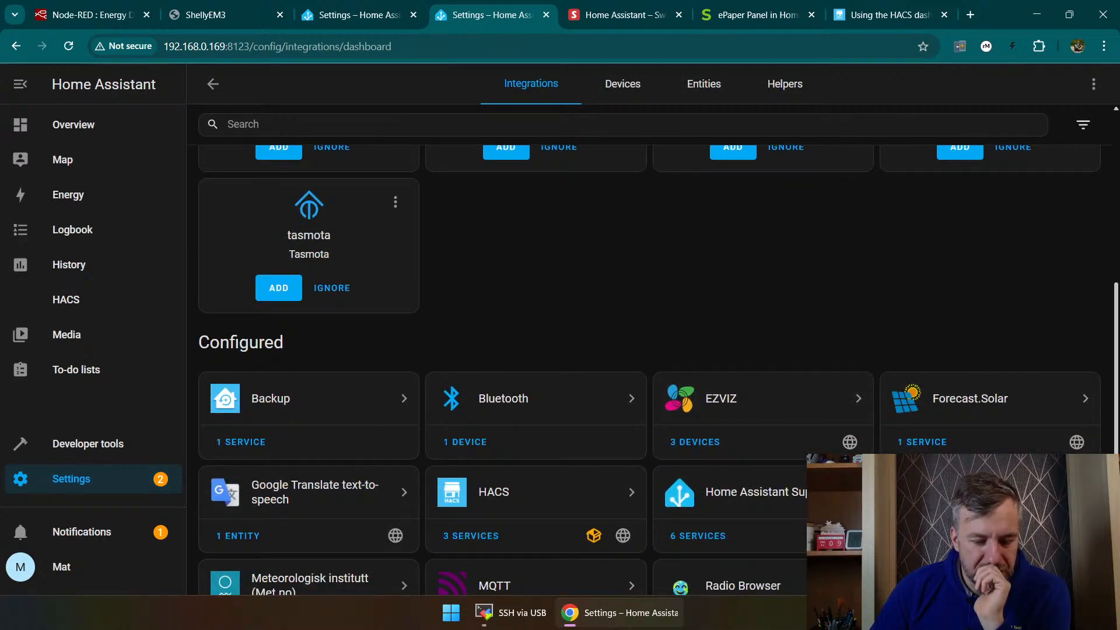
click(1039, 565)
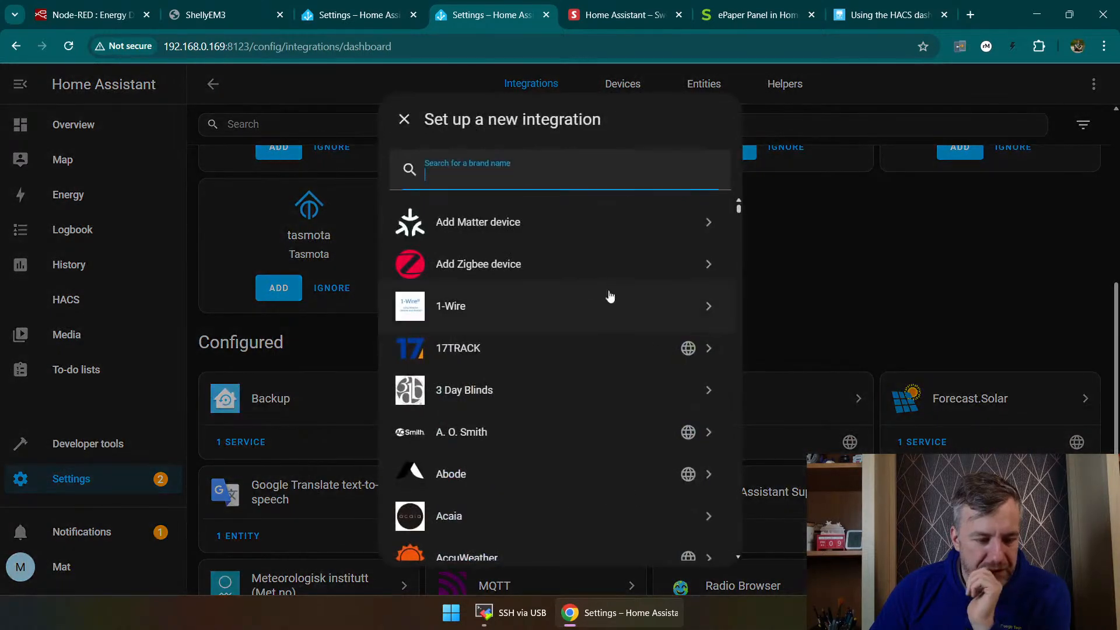
text(q)
key(BackSpace)
text(web)
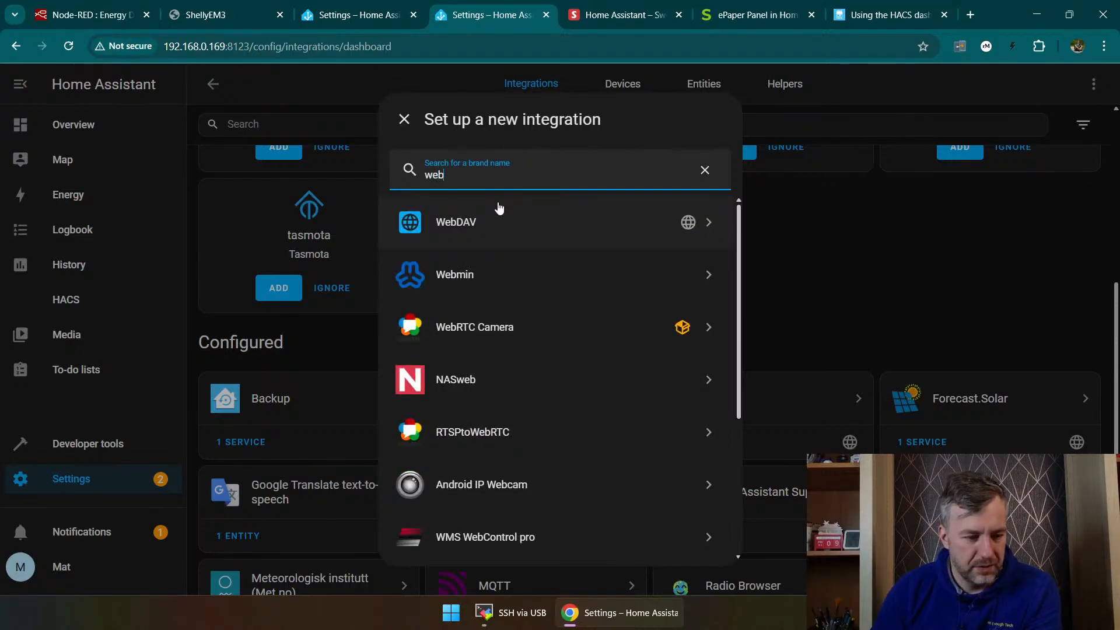
text(r)
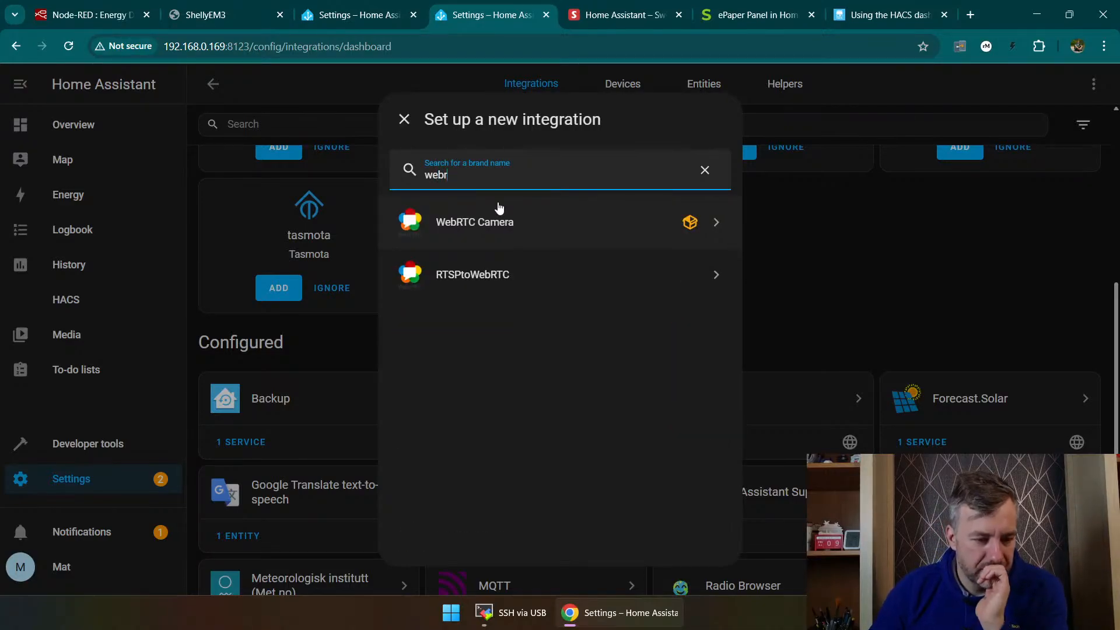
click(503, 221)
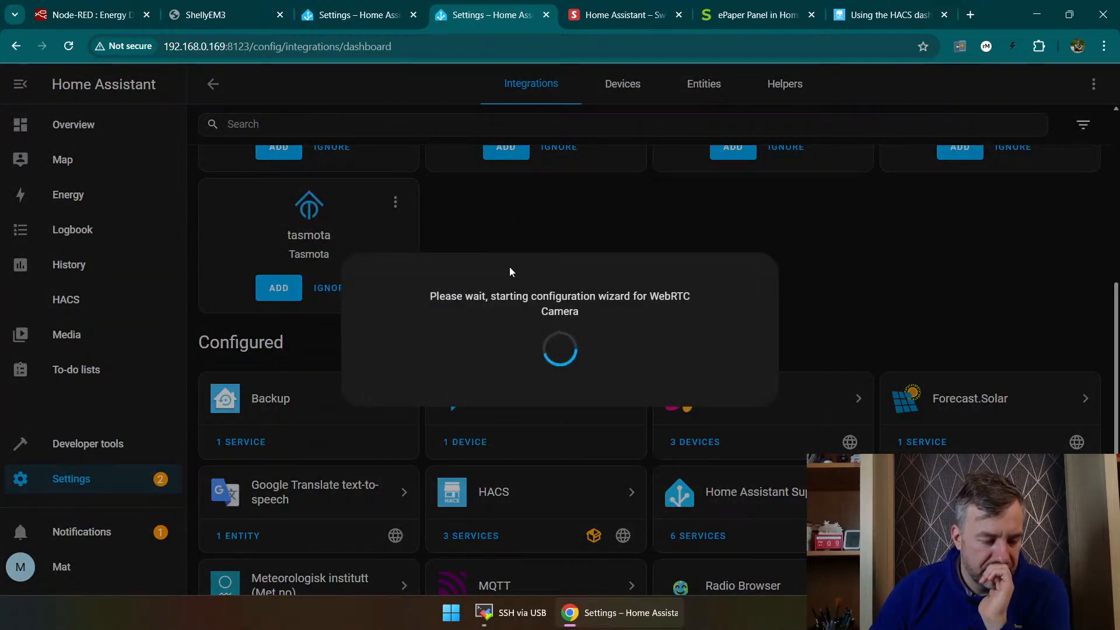
click(415, 374)
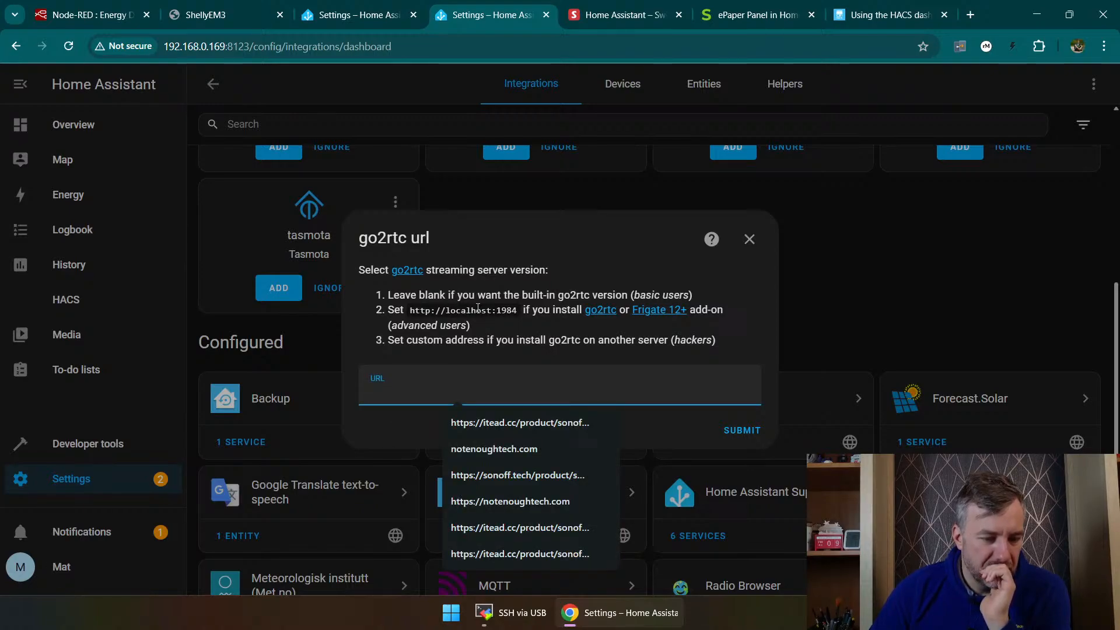
click(749, 242)
scroll(637, 282, down, 2)
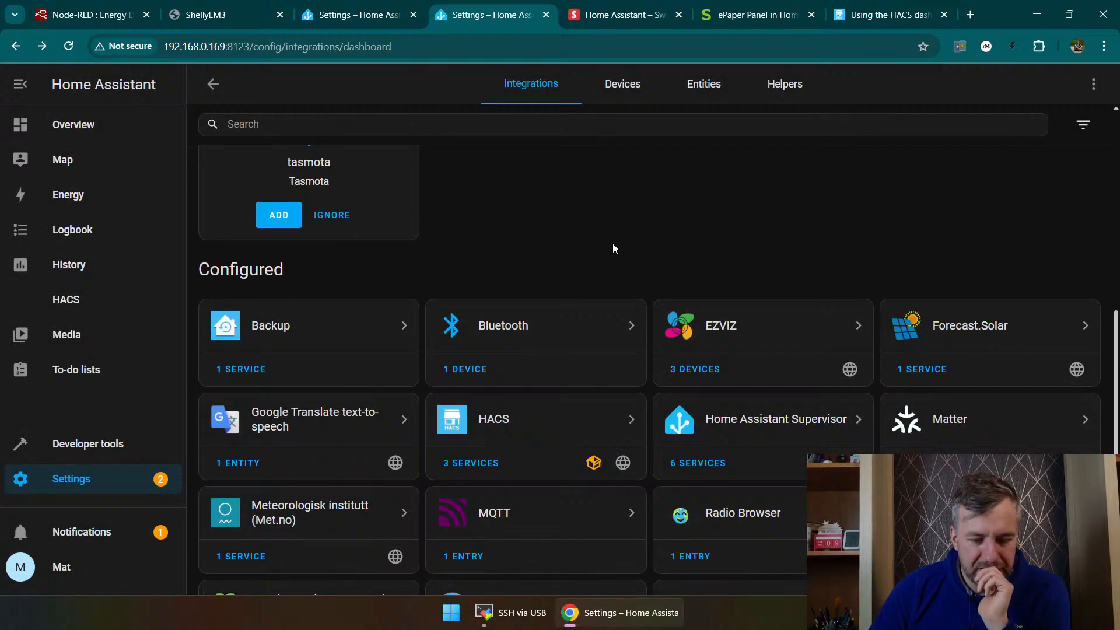
scroll(612, 249, down, 2)
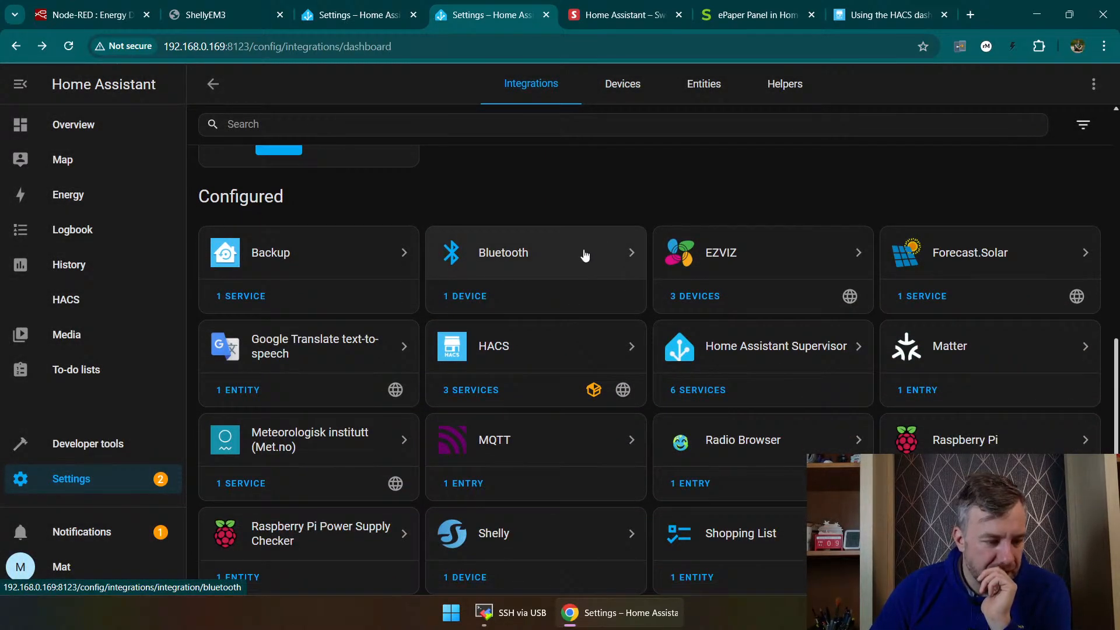
Step: Review the Energy dashboard, including energy usage, solar production, sources and the explanation of the self-sufficiency card
click(80, 202)
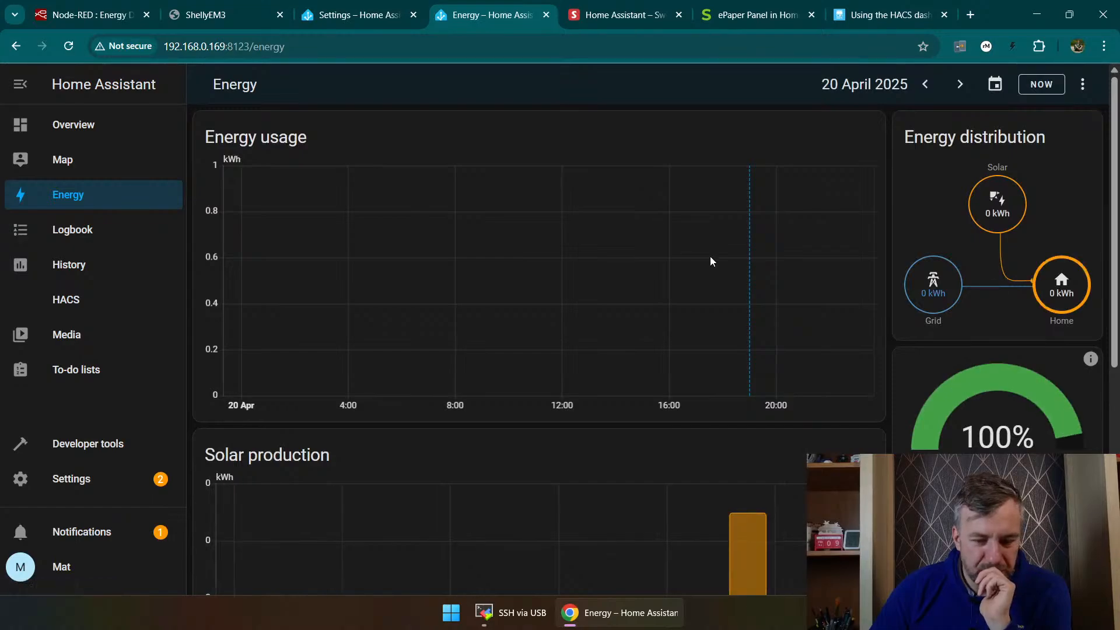
scroll(718, 274, down, 7)
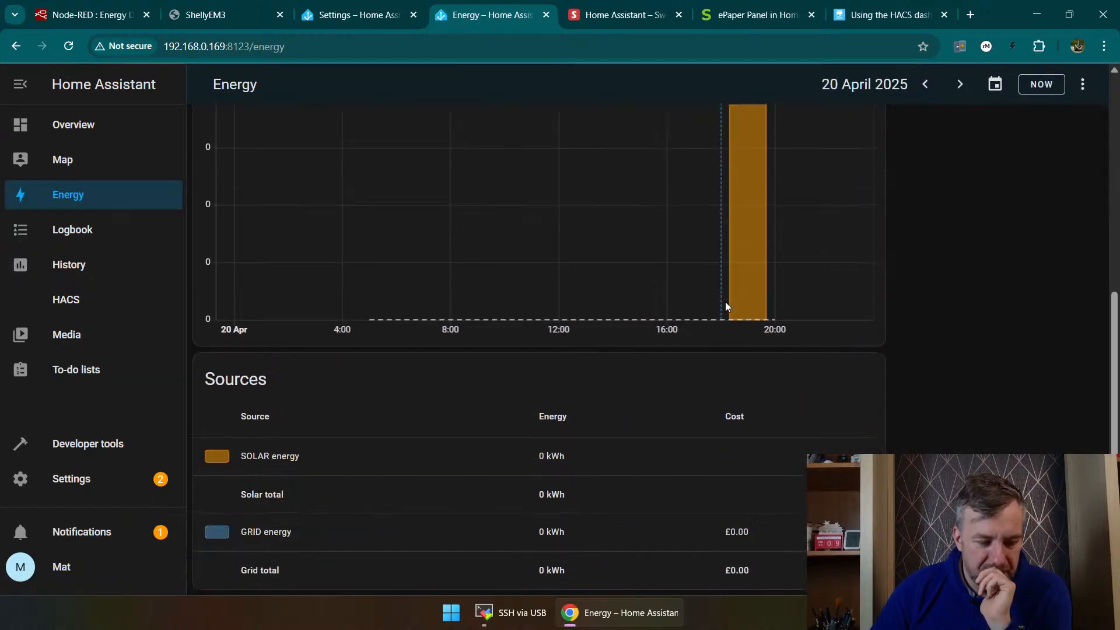
scroll(721, 296, up, 6)
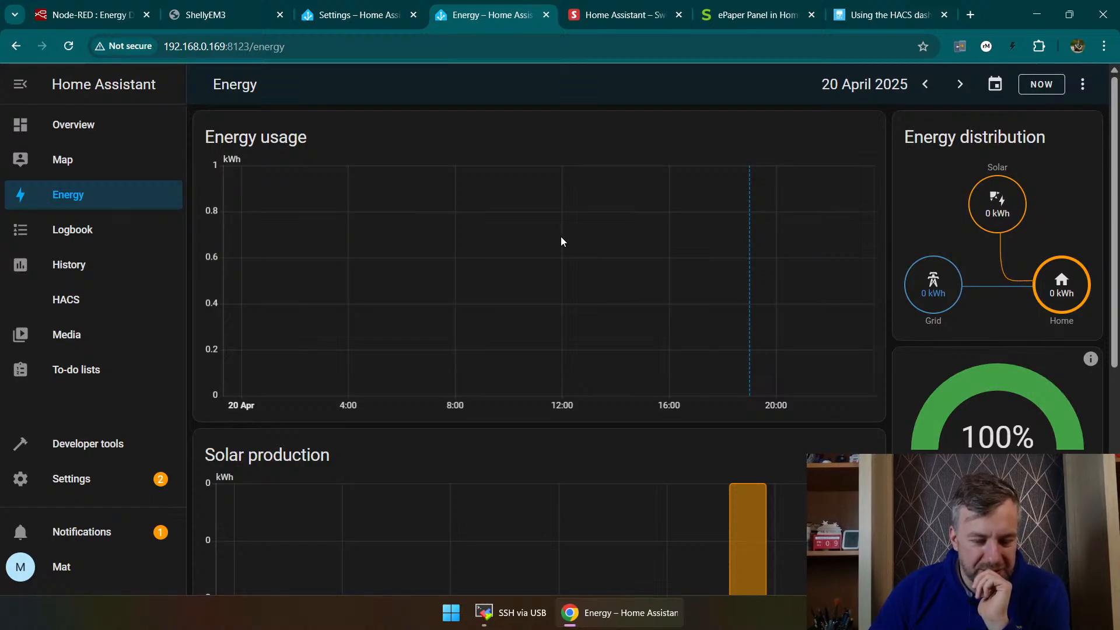
scroll(828, 327, down, 4)
mouse_move(1095, 145)
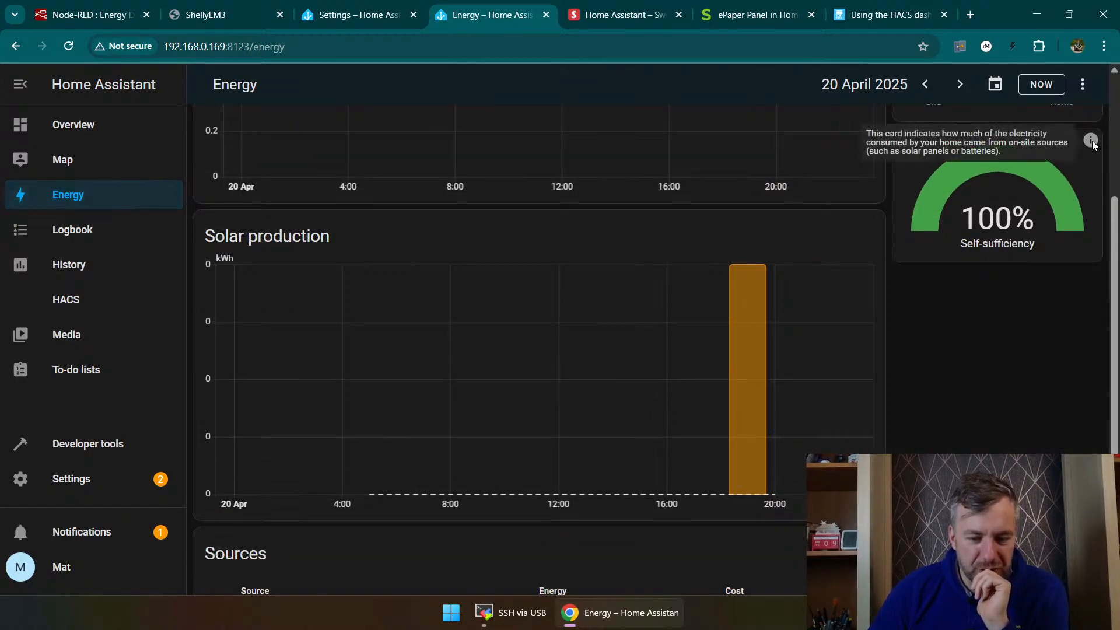
scroll(819, 318, up, 4)
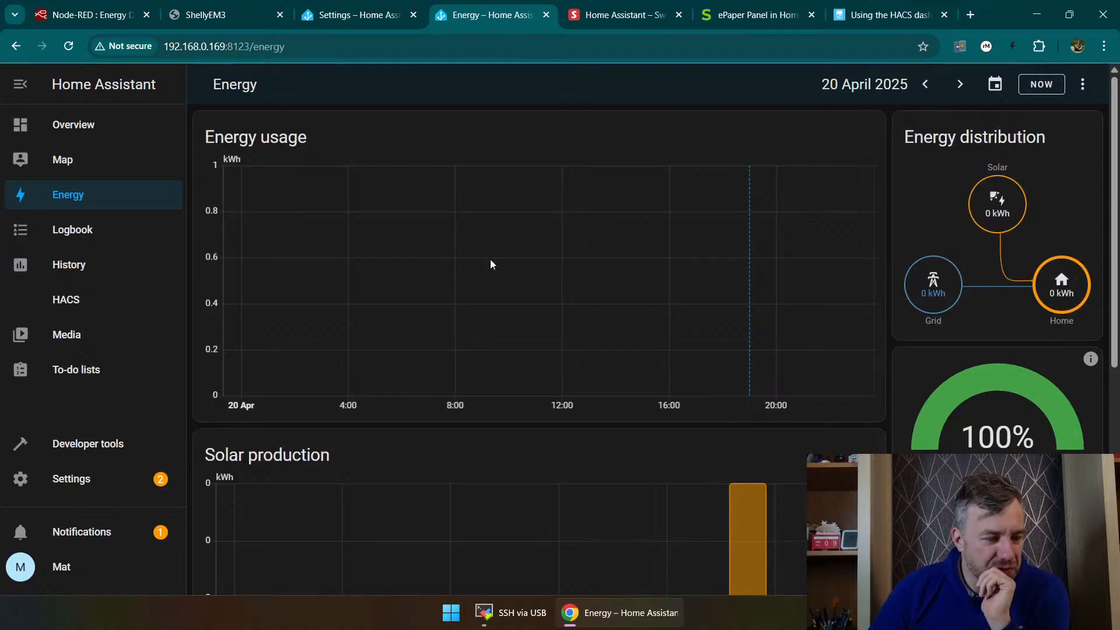
Step: Look through the Logbook entries, view the History page and return to the Overview dashboard
click(106, 228)
scroll(385, 275, down, 8)
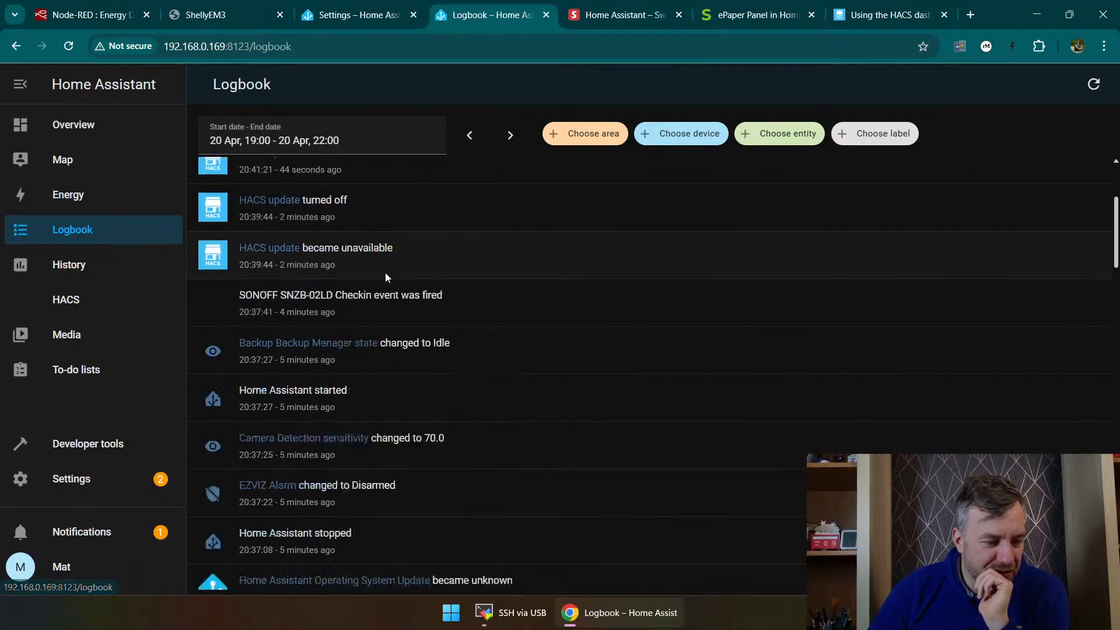
scroll(383, 286, up, 10)
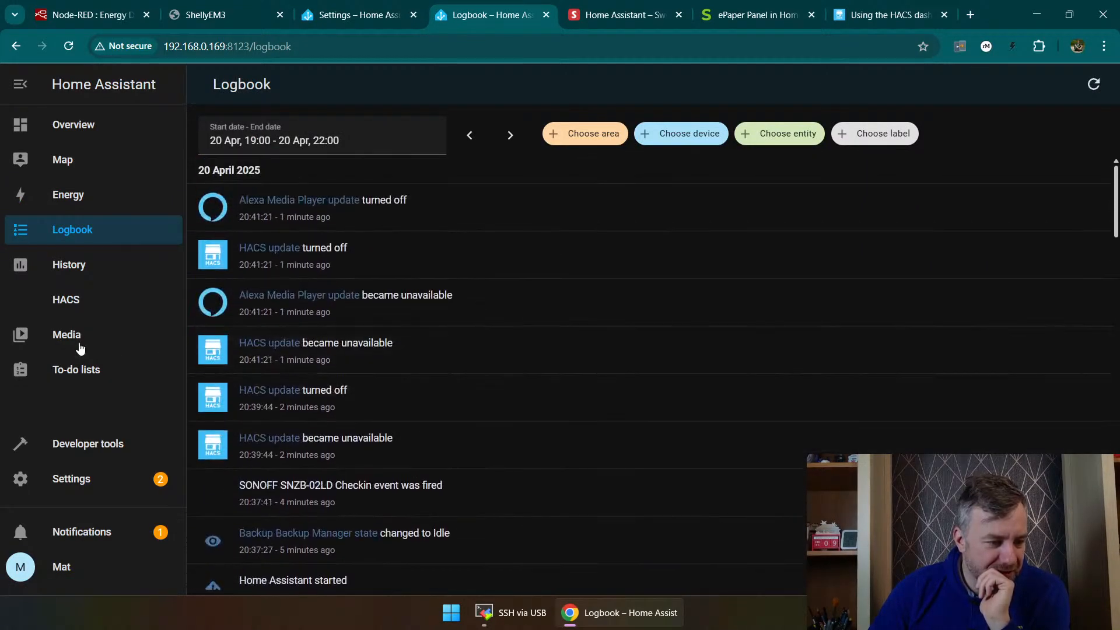
click(99, 268)
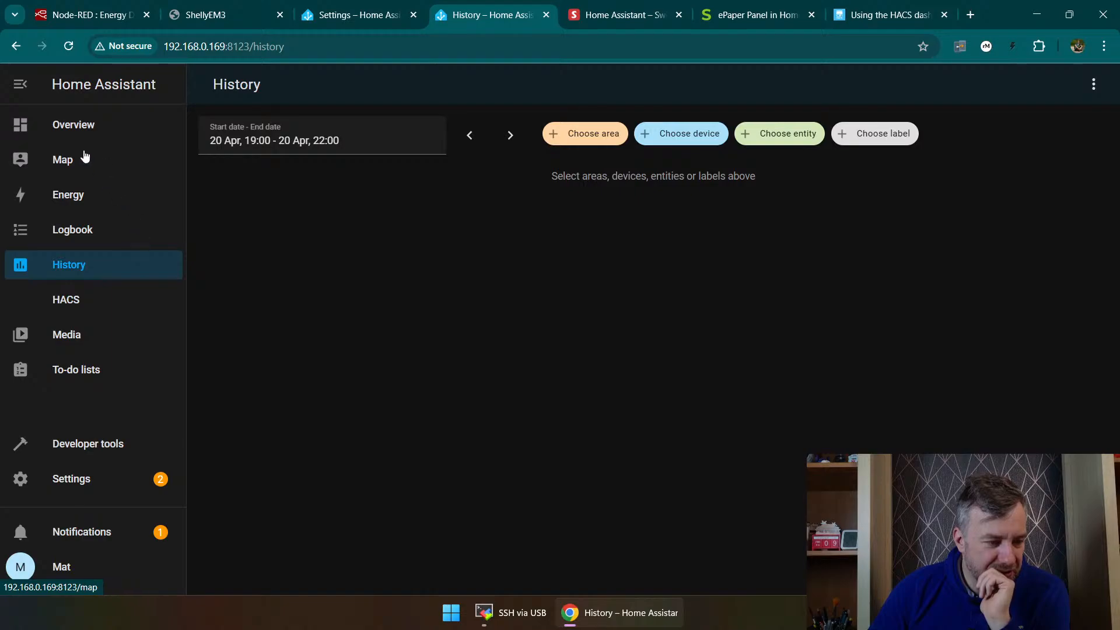
click(104, 127)
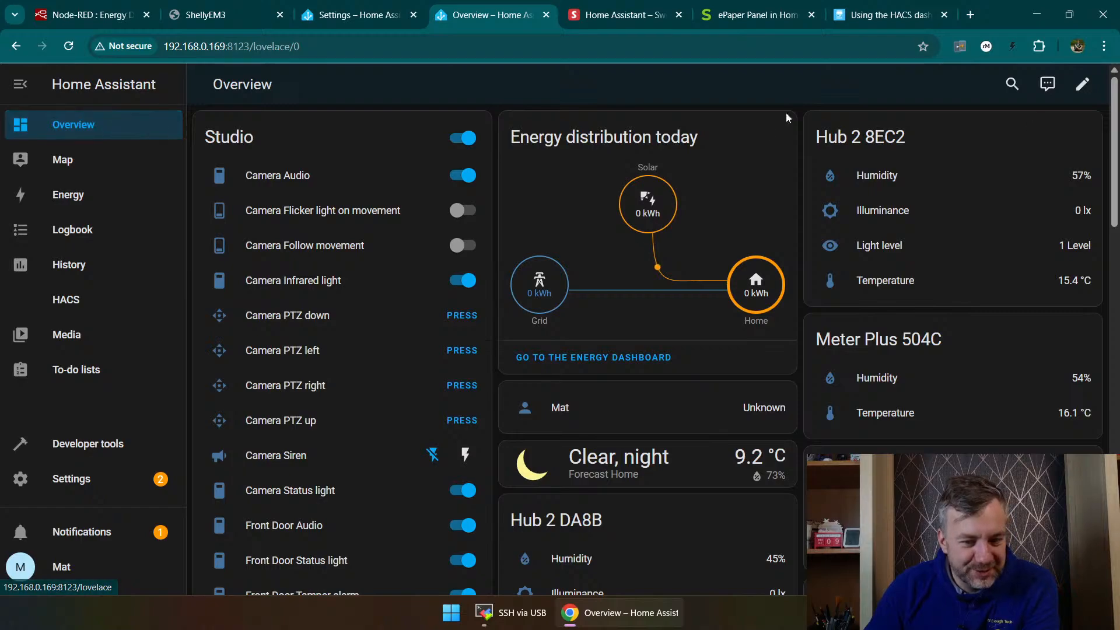
Step: Restart Home Assistant from its settings and confirm the interruption of running automations and scripts
click(70, 479)
click(1083, 83)
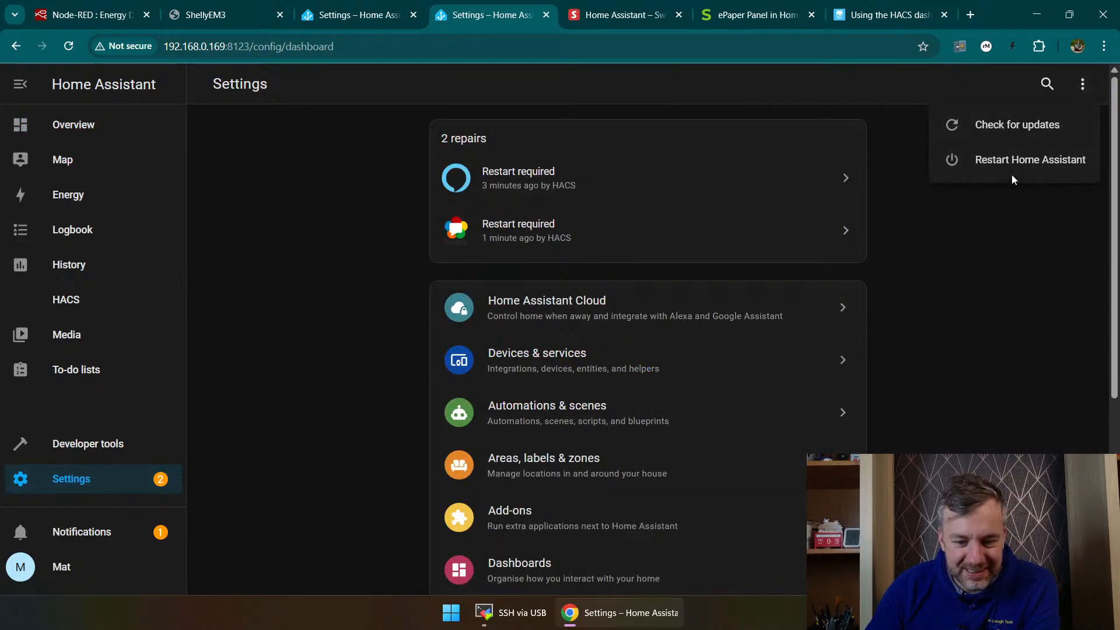
click(1013, 172)
click(571, 357)
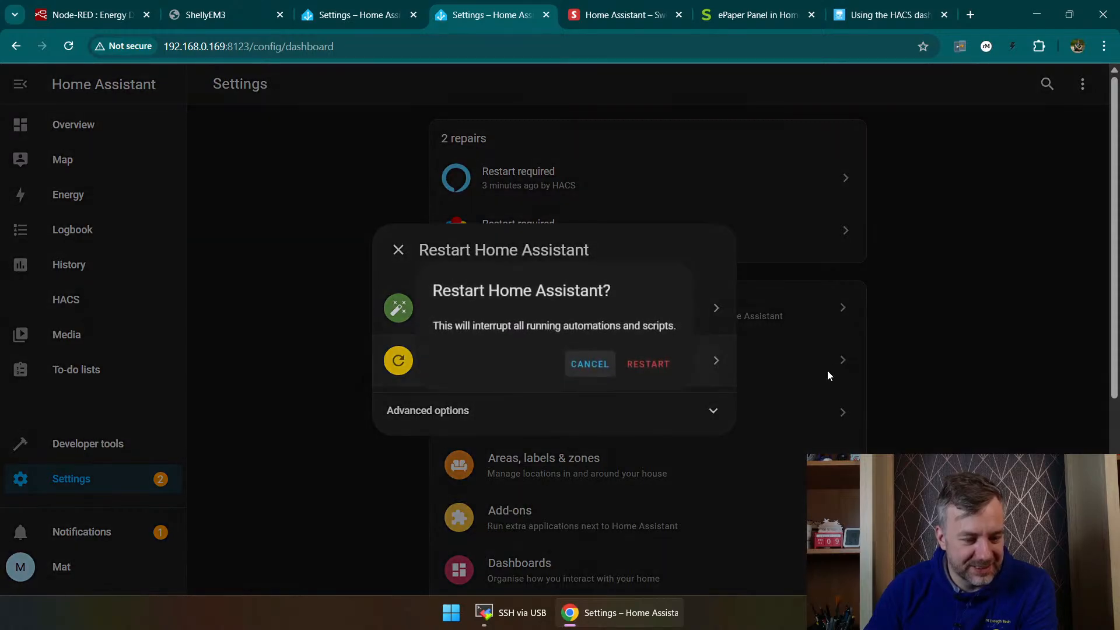
click(627, 365)
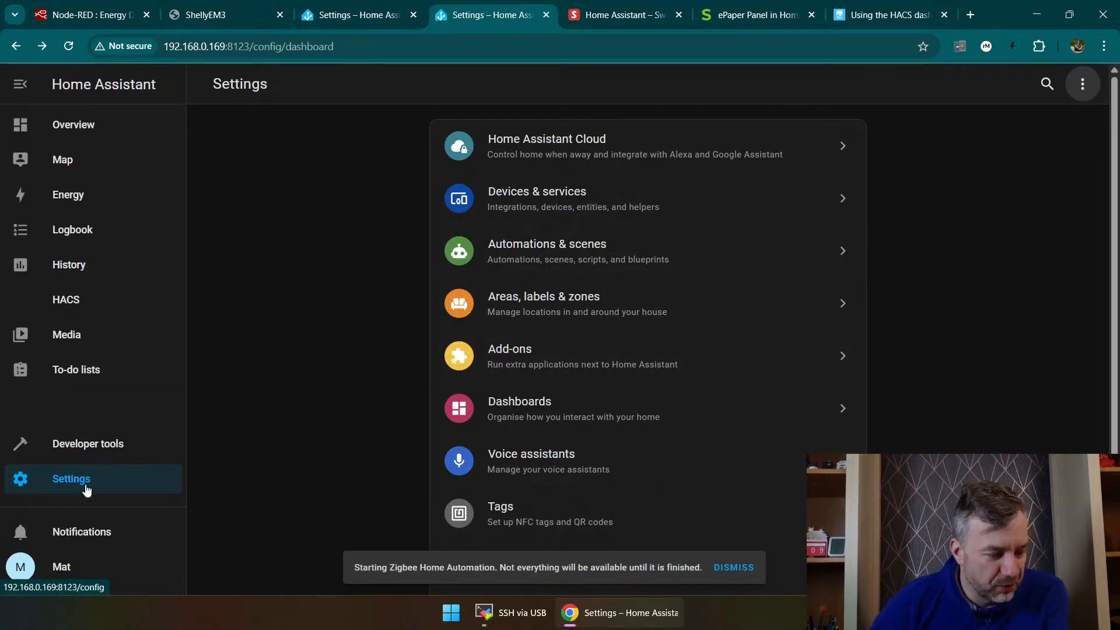
Step: Create a new empty automation and add a Device trigger to it
click(549, 249)
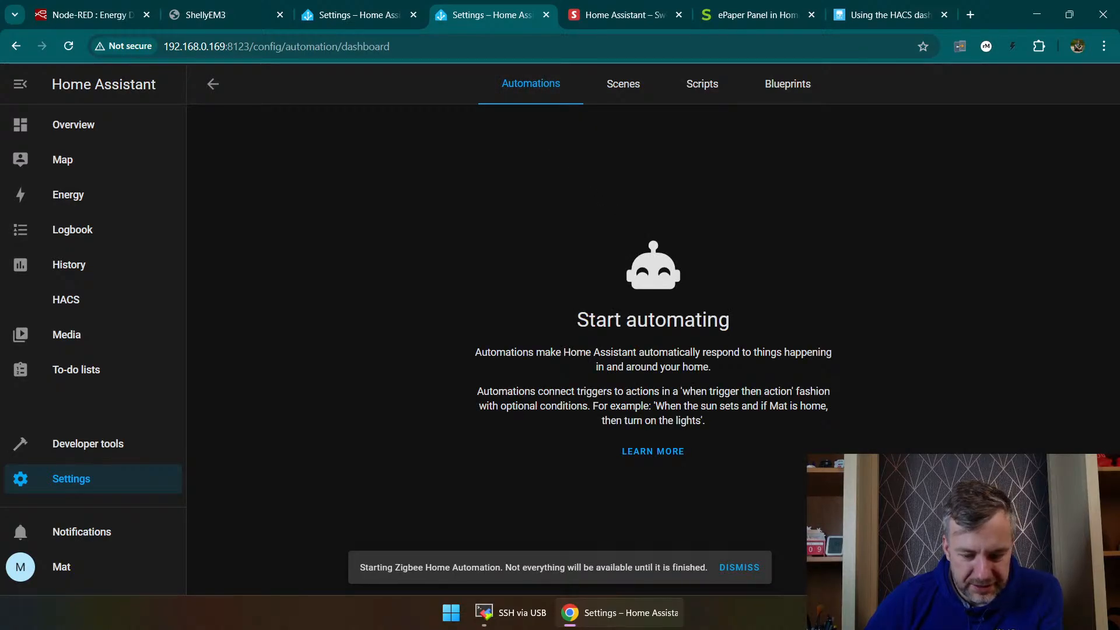
click(1044, 566)
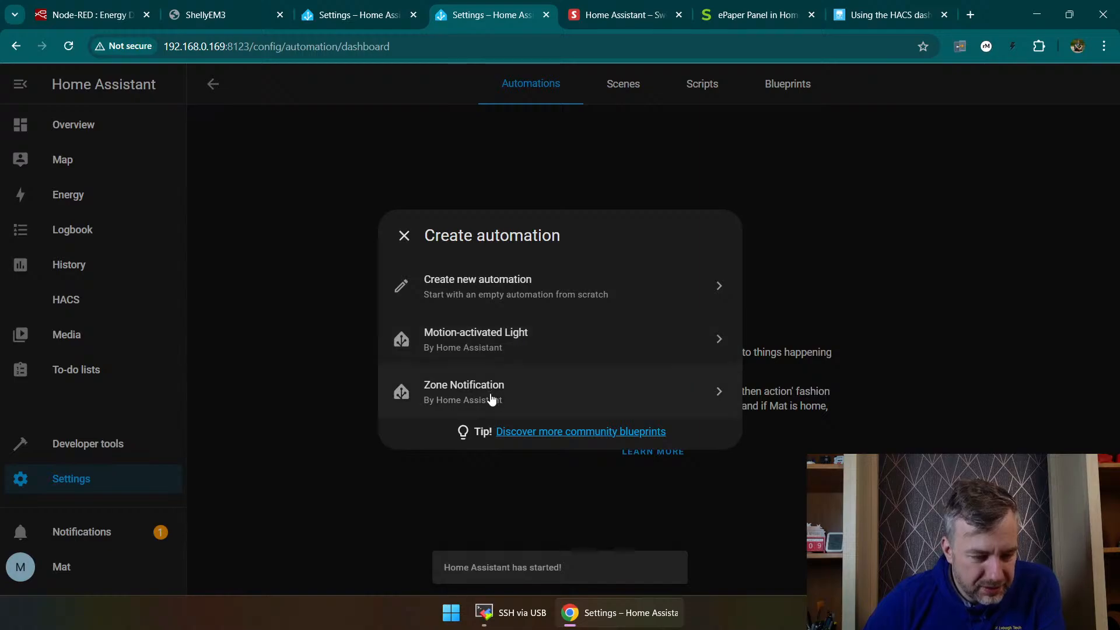
click(524, 287)
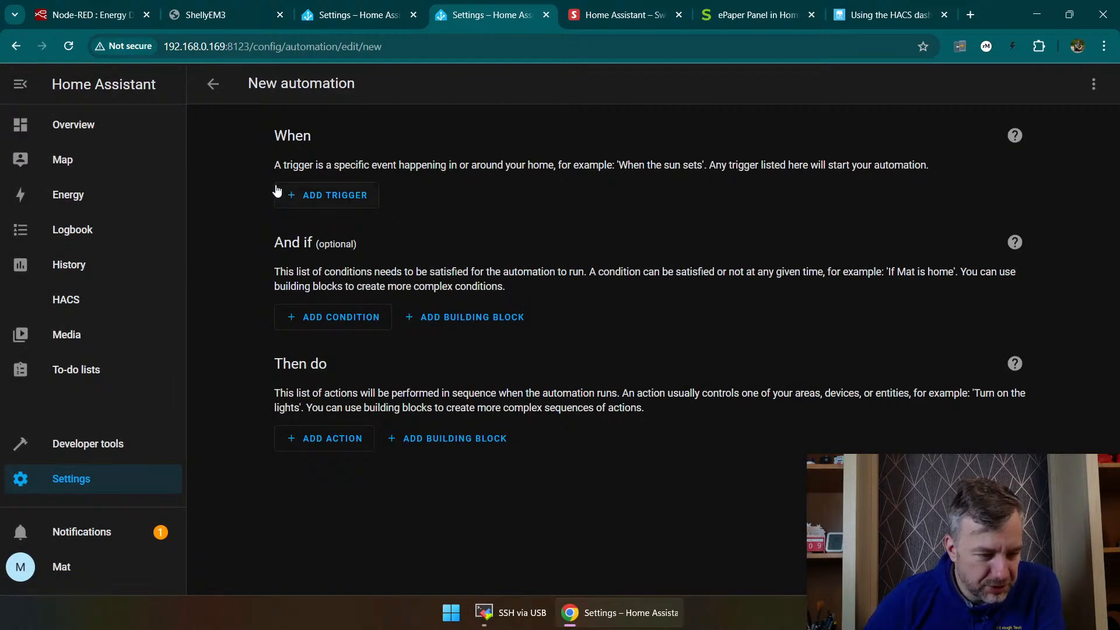
click(326, 197)
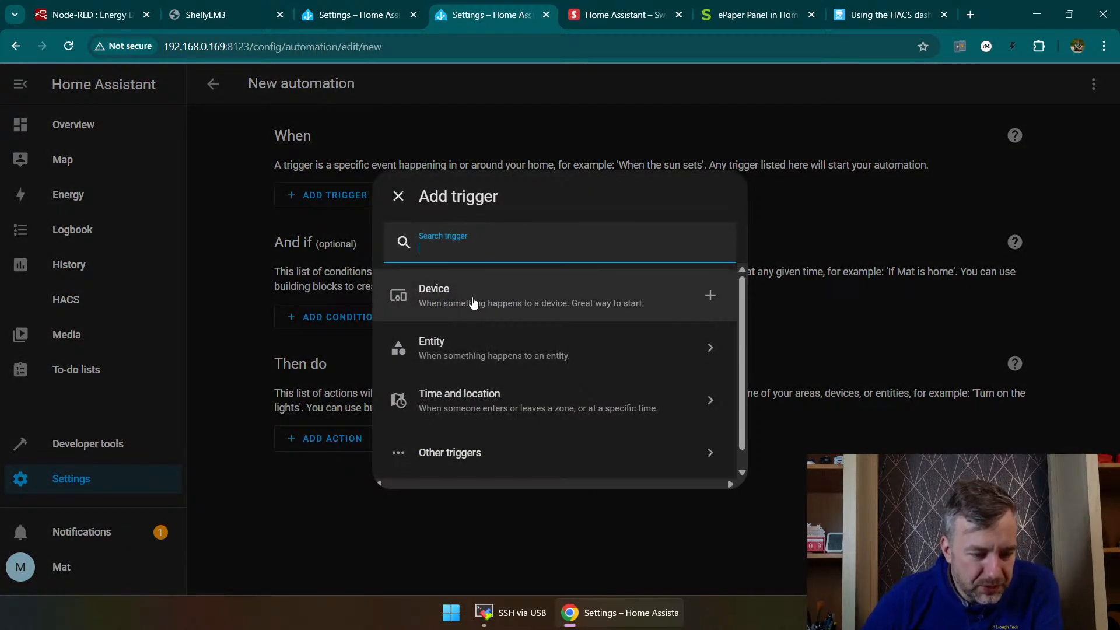
click(492, 310)
Step: Choose the shellyem3-E8DB84D68E55 energy meter as the device for the automation's trigger
click(351, 226)
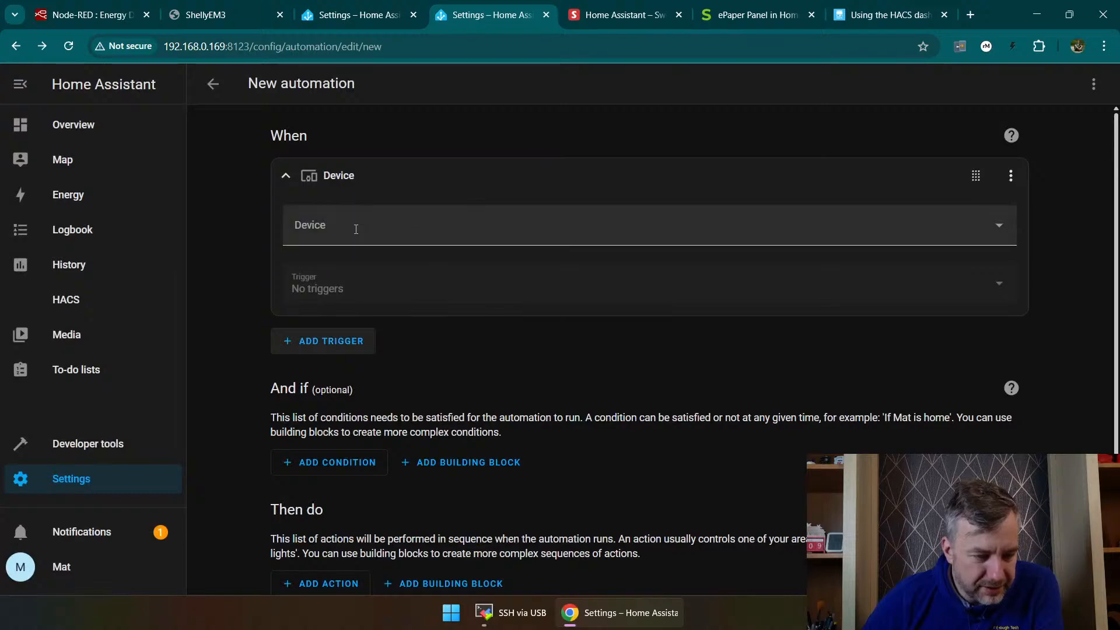
scroll(347, 334, down, 5)
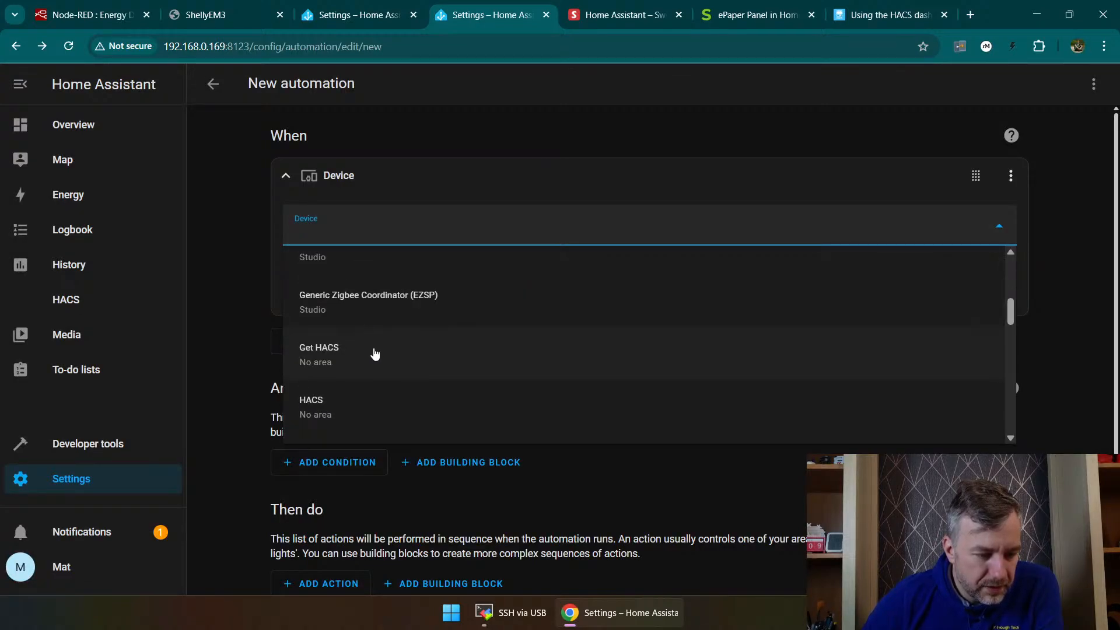
scroll(376, 358, down, 4)
scroll(410, 374, down, 3)
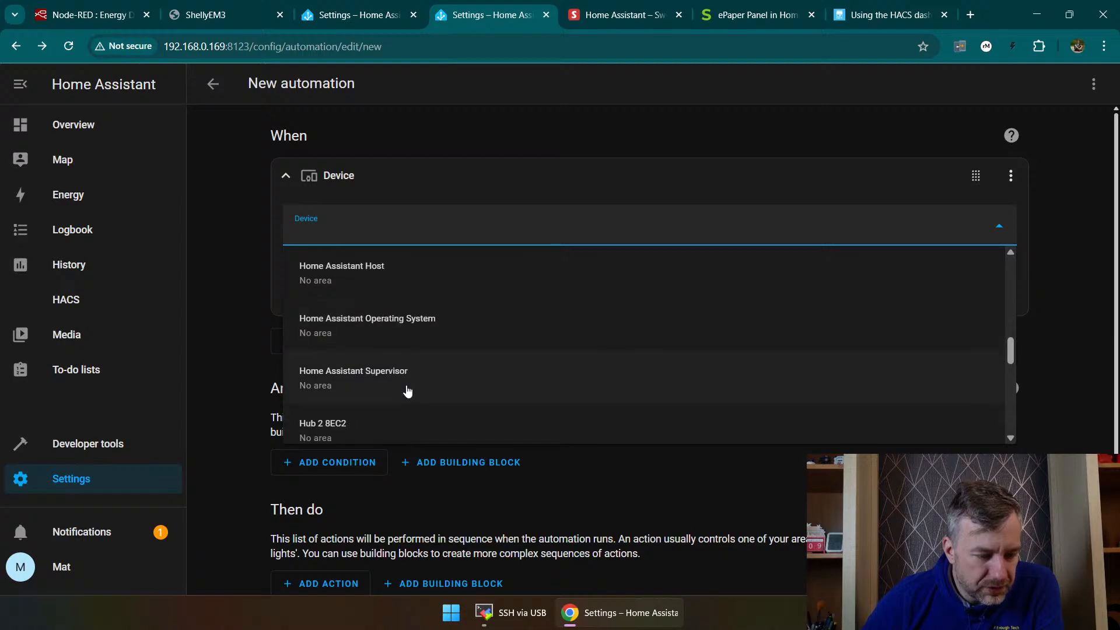
scroll(380, 367, down, 2)
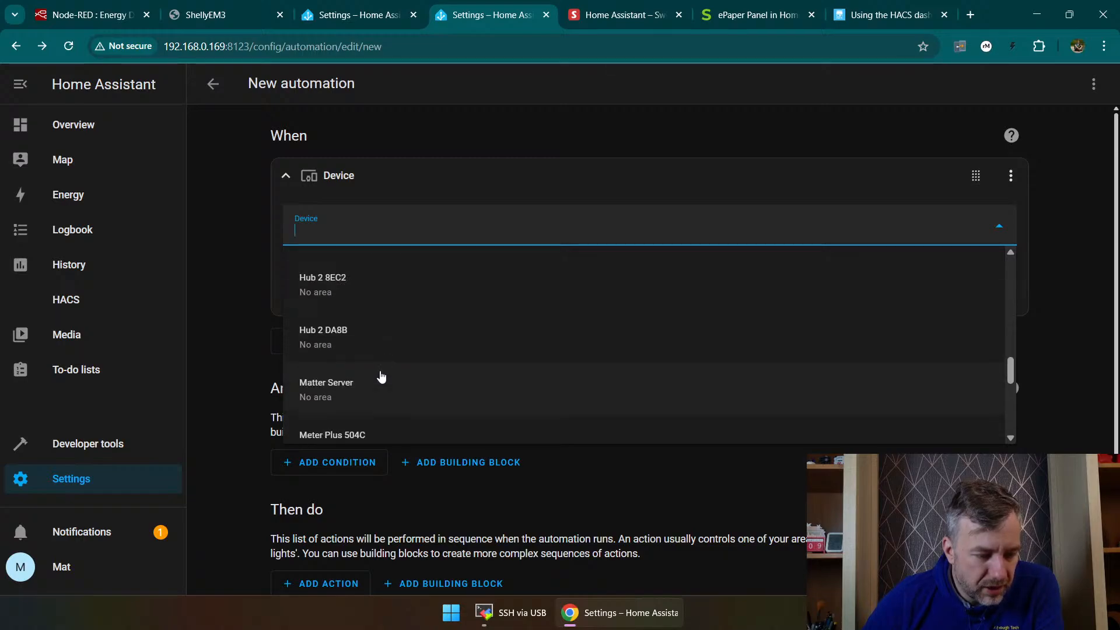
scroll(380, 378, down, 1)
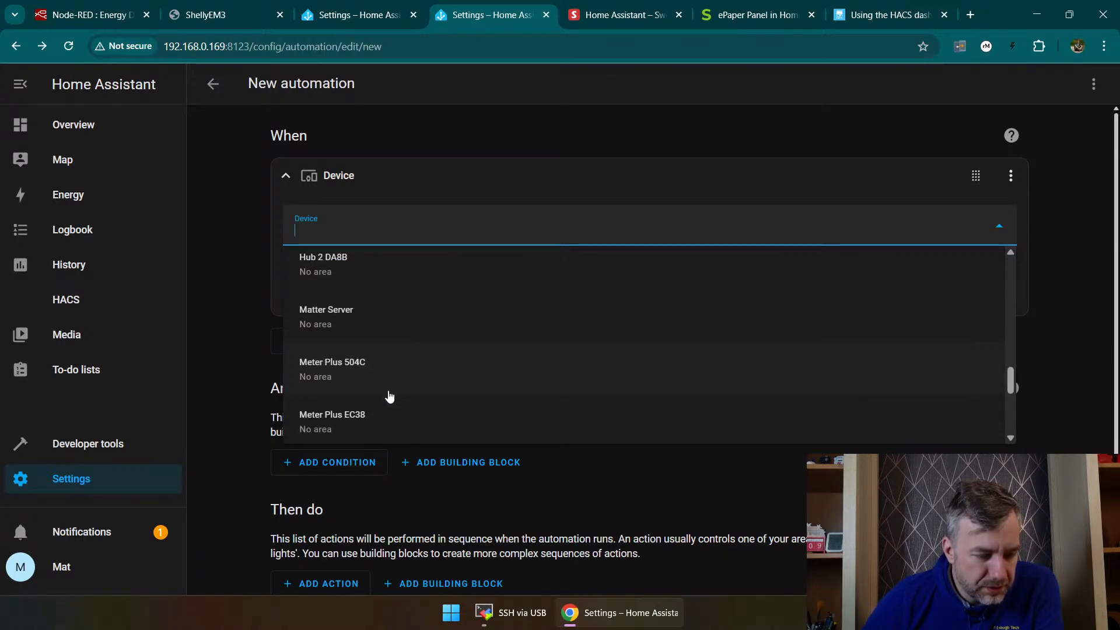
scroll(390, 397, down, 3)
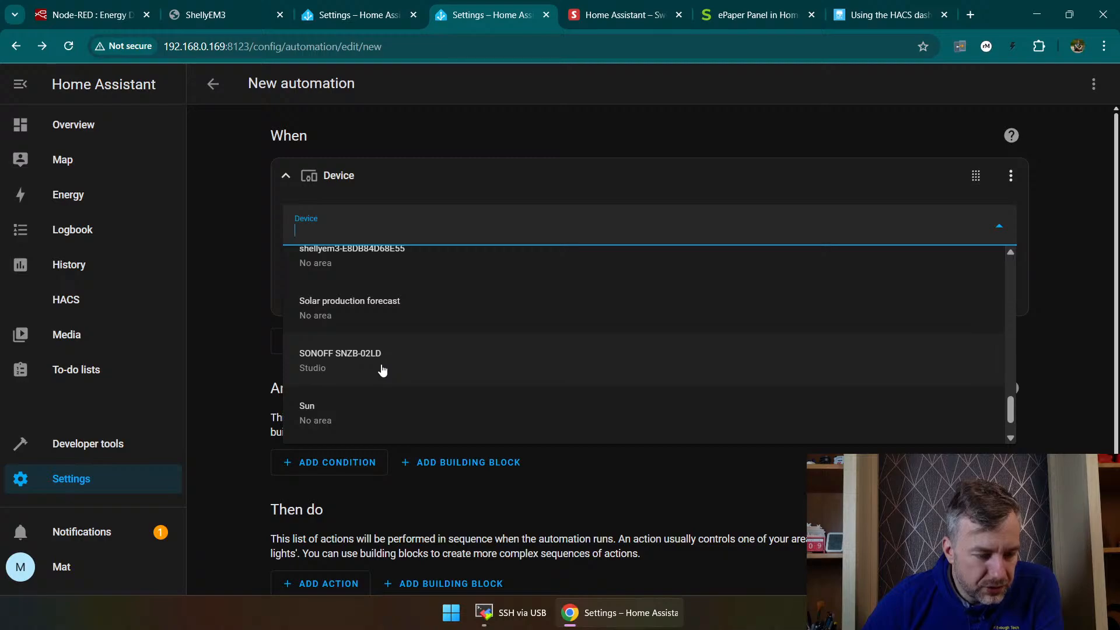
scroll(383, 371, down, 1)
scroll(383, 368, up, 2)
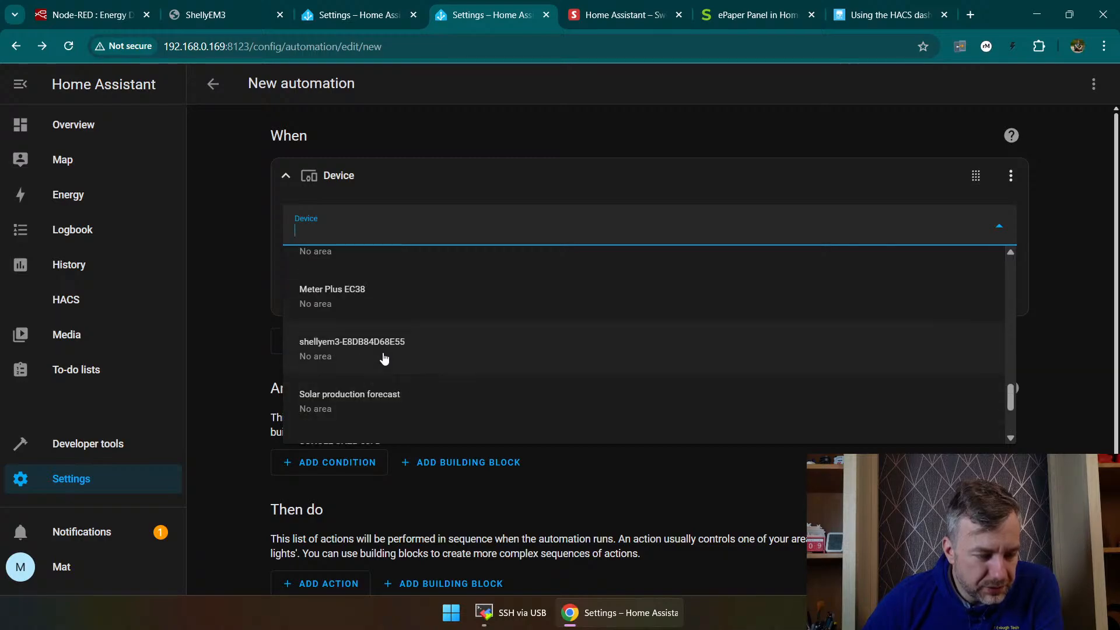
click(377, 349)
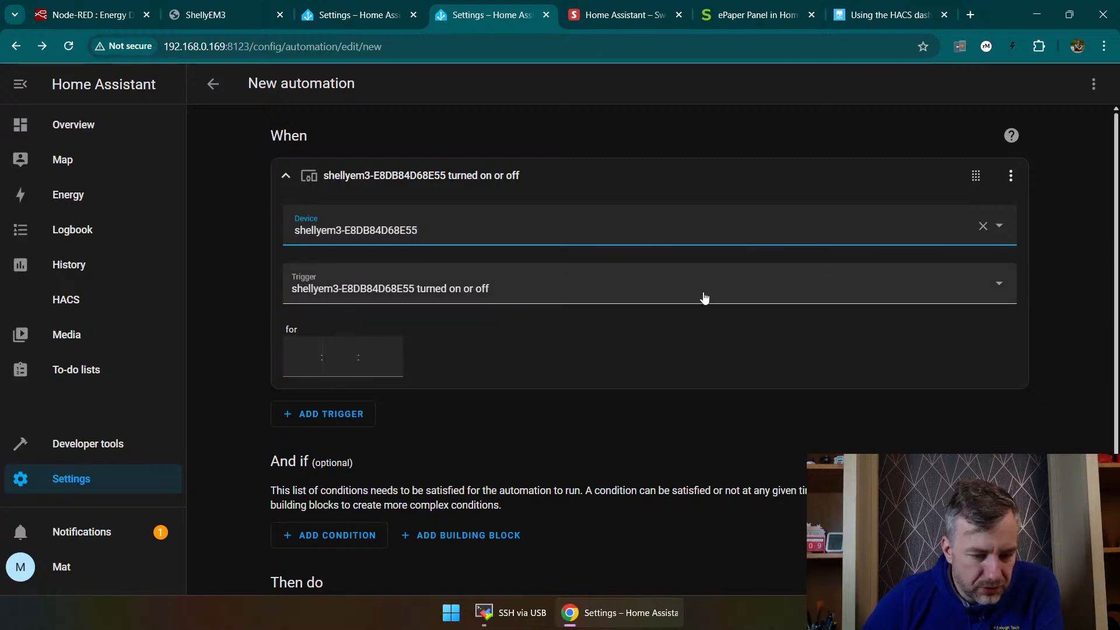
Step: Set the trigger to SOLAR energy energy changes with an Above threshold of 0.2 kWh
click(658, 295)
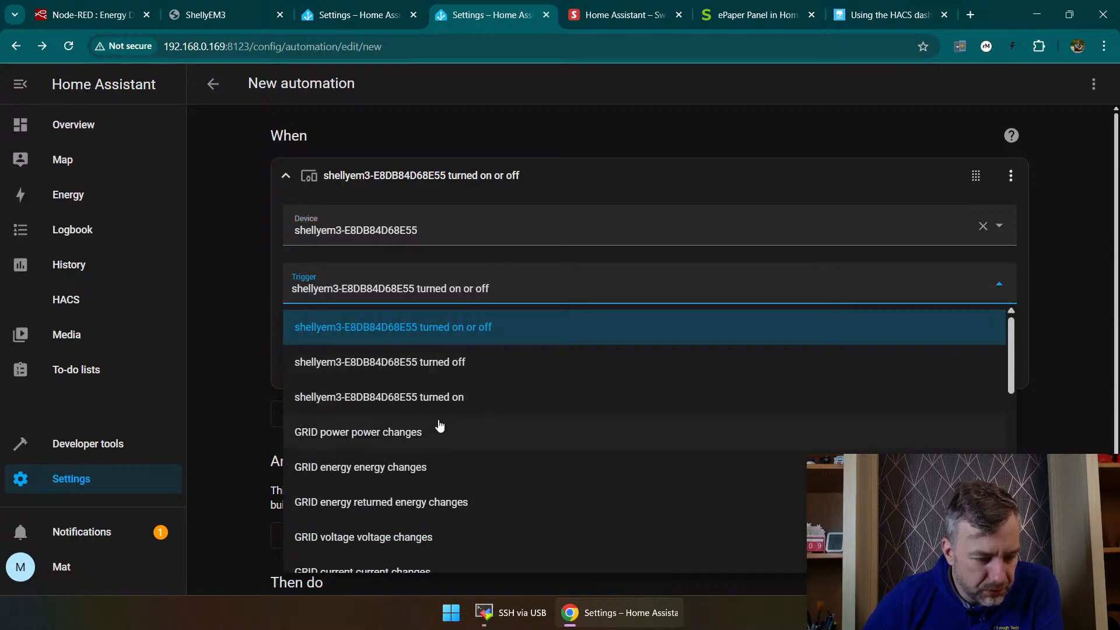
scroll(440, 426, down, 4)
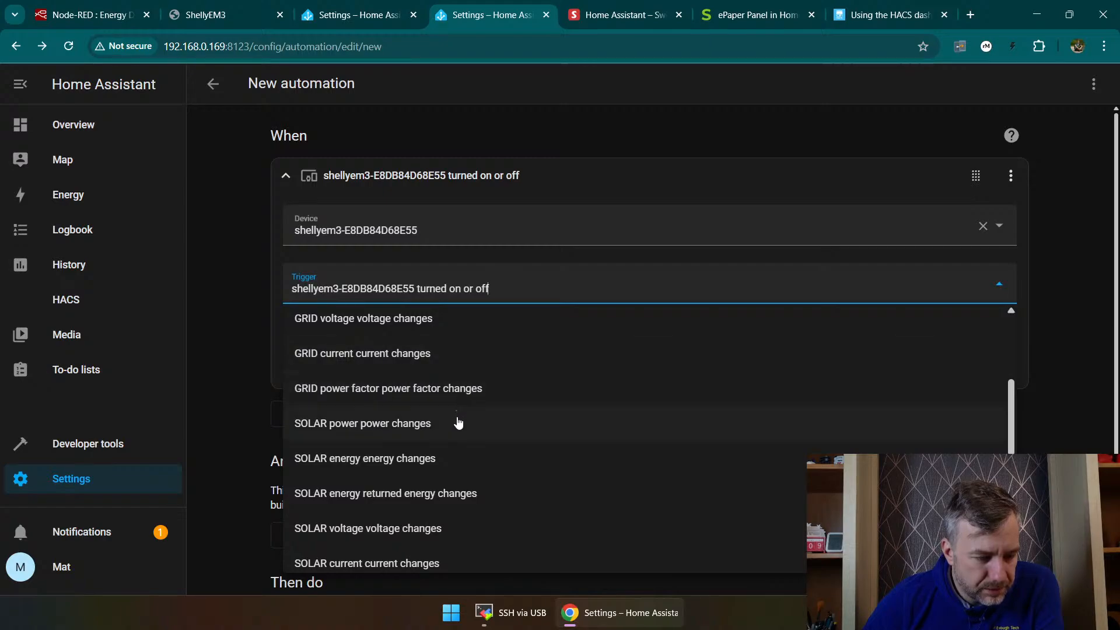
scroll(459, 423, down, 2)
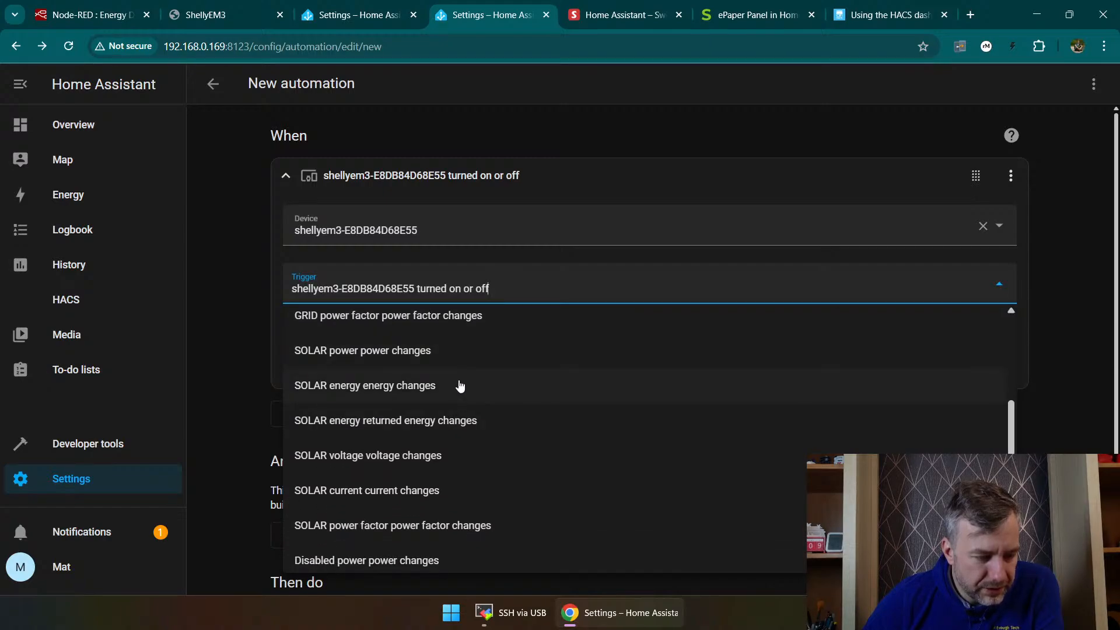
click(459, 389)
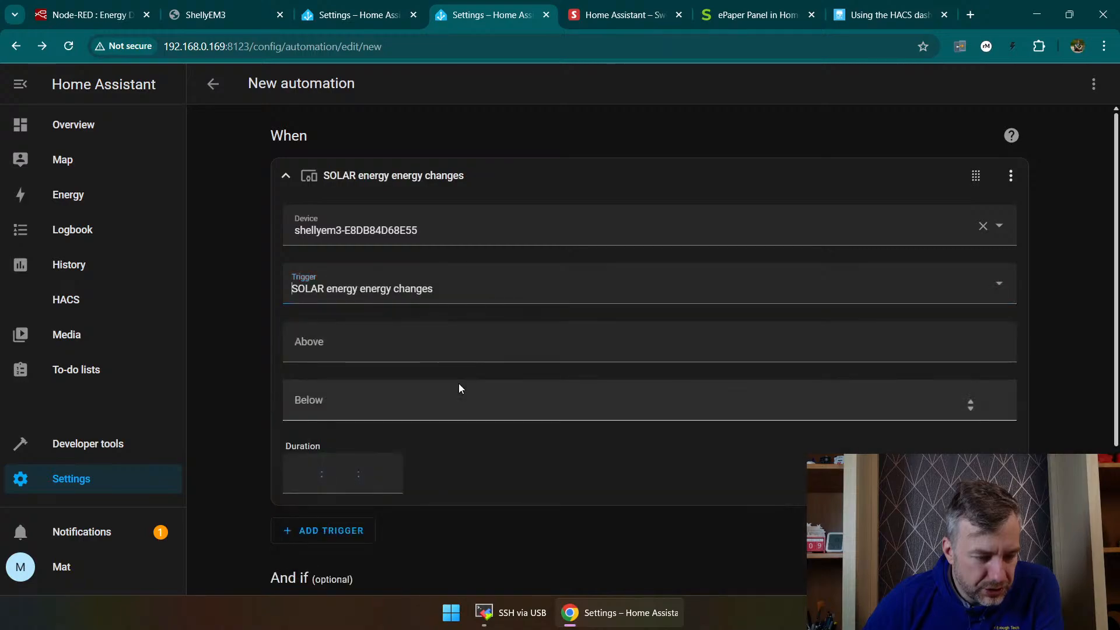
click(384, 343)
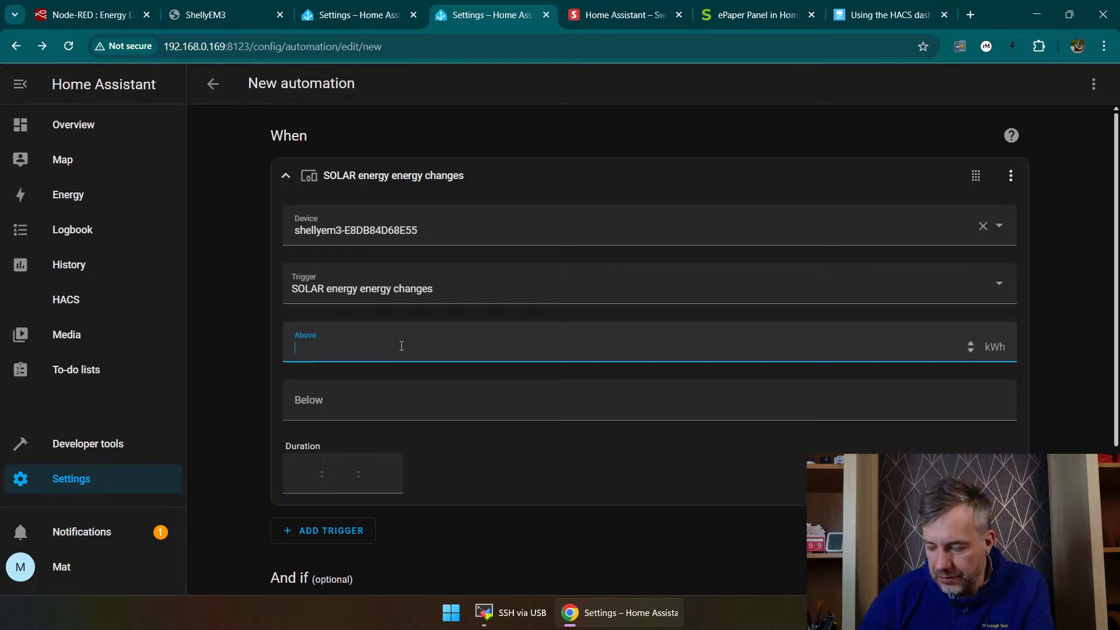
text(2)
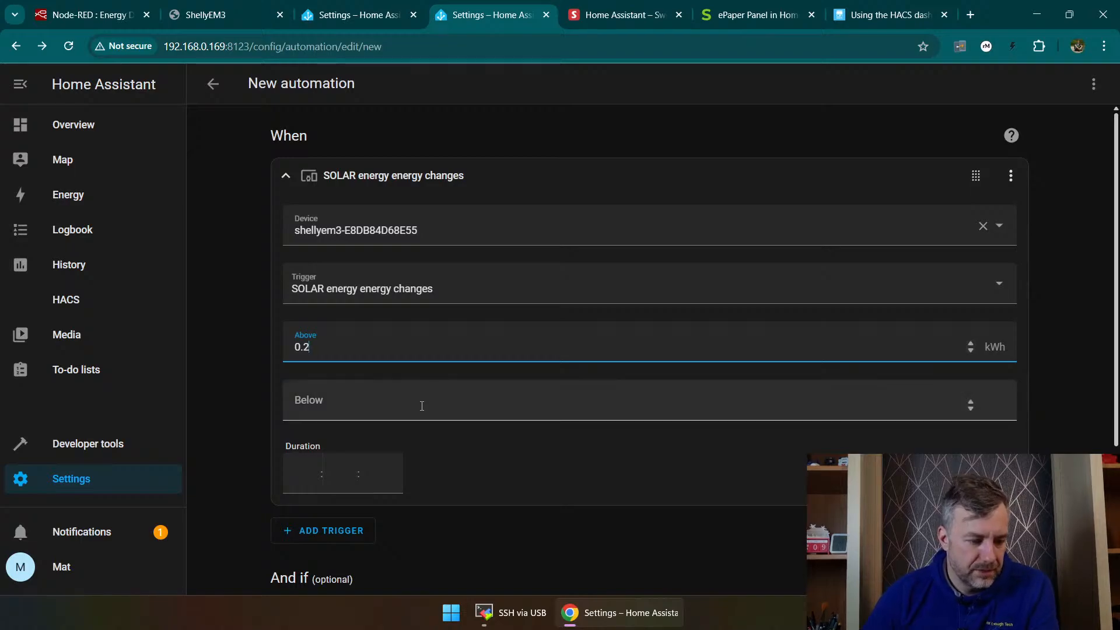
Step: Review the automation's optional condition section and its available building blocks, adding none
scroll(452, 435, down, 1)
scroll(452, 435, down, 2)
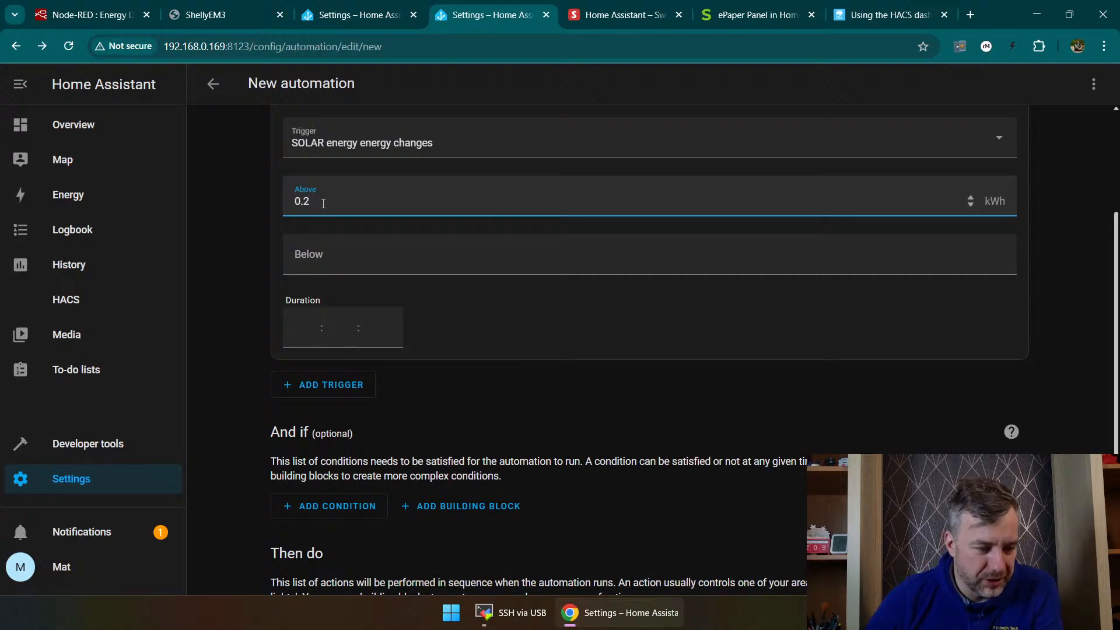
scroll(377, 227, down, 1)
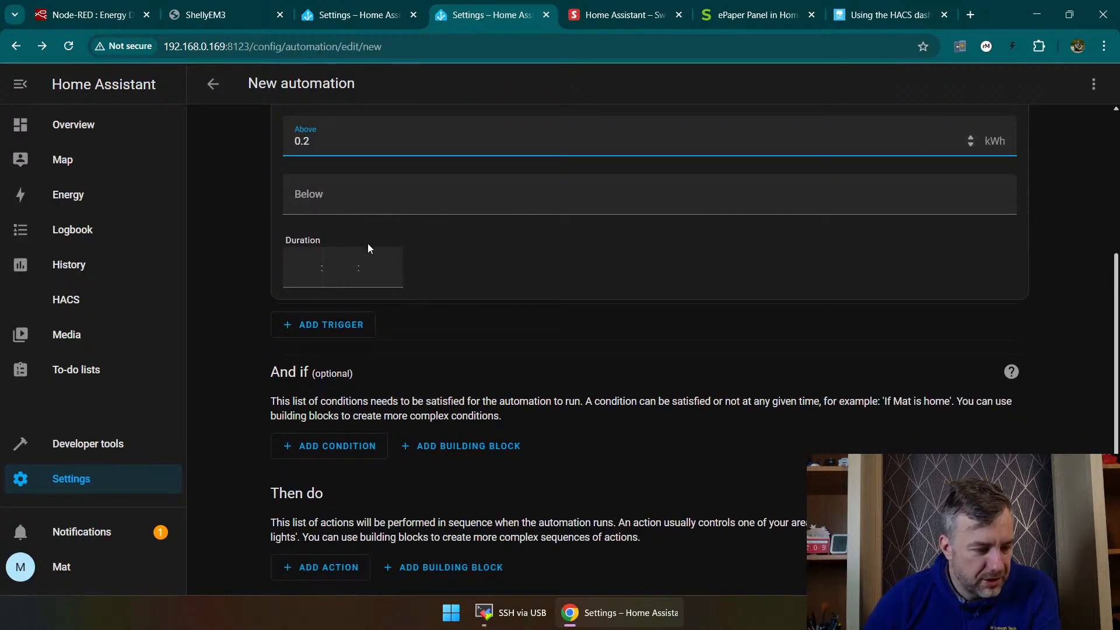
click(425, 451)
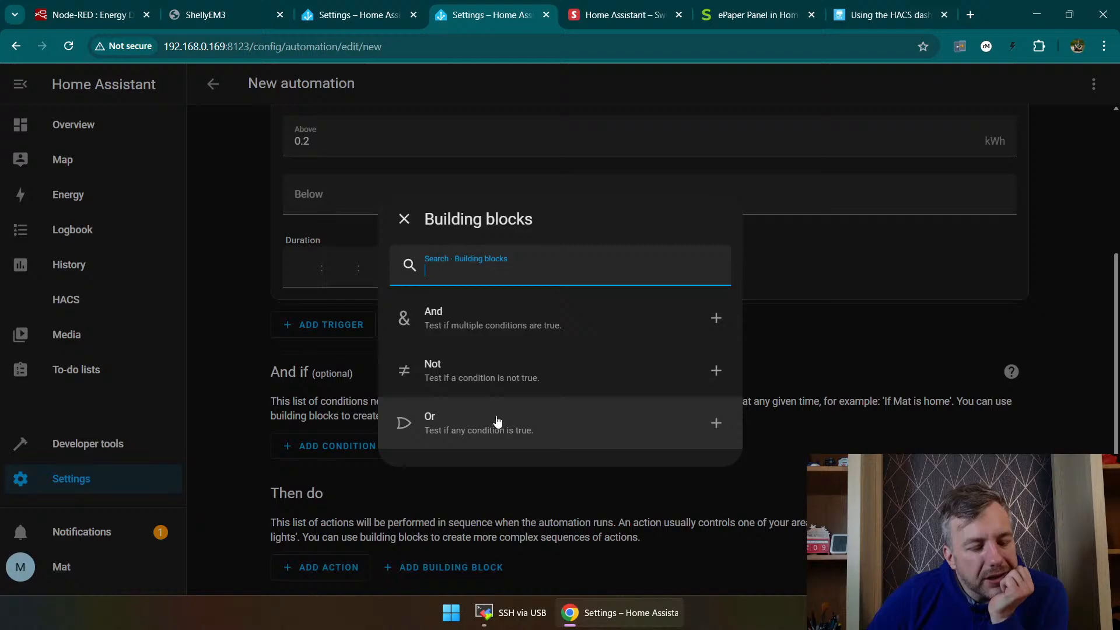
click(757, 269)
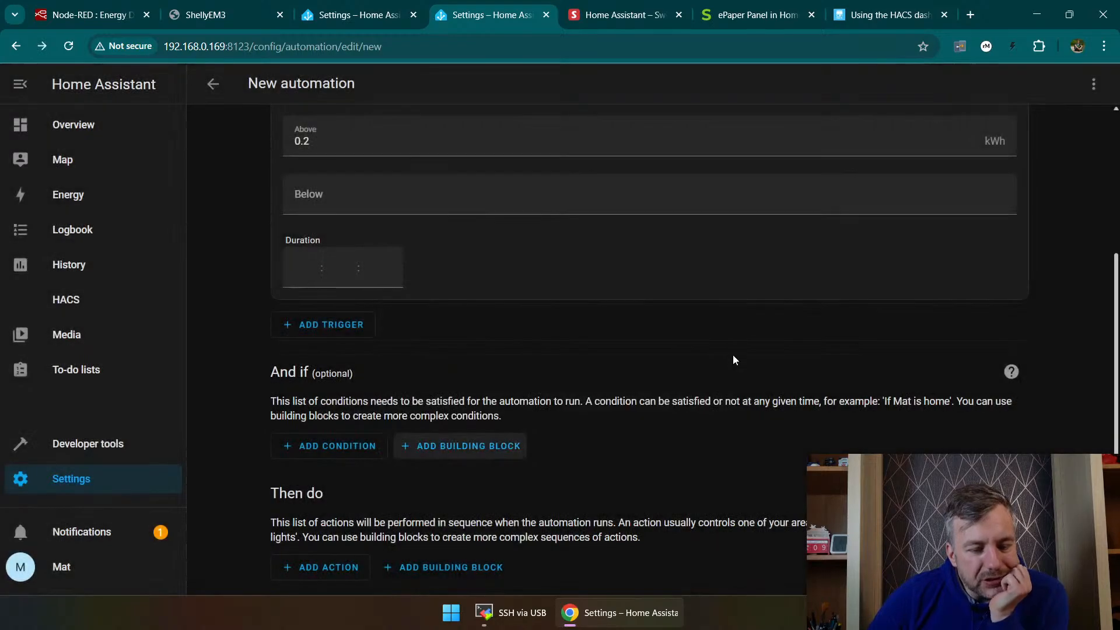
Step: Browse the available automation action types, including the Other actions category, and close the list without adding one
click(342, 571)
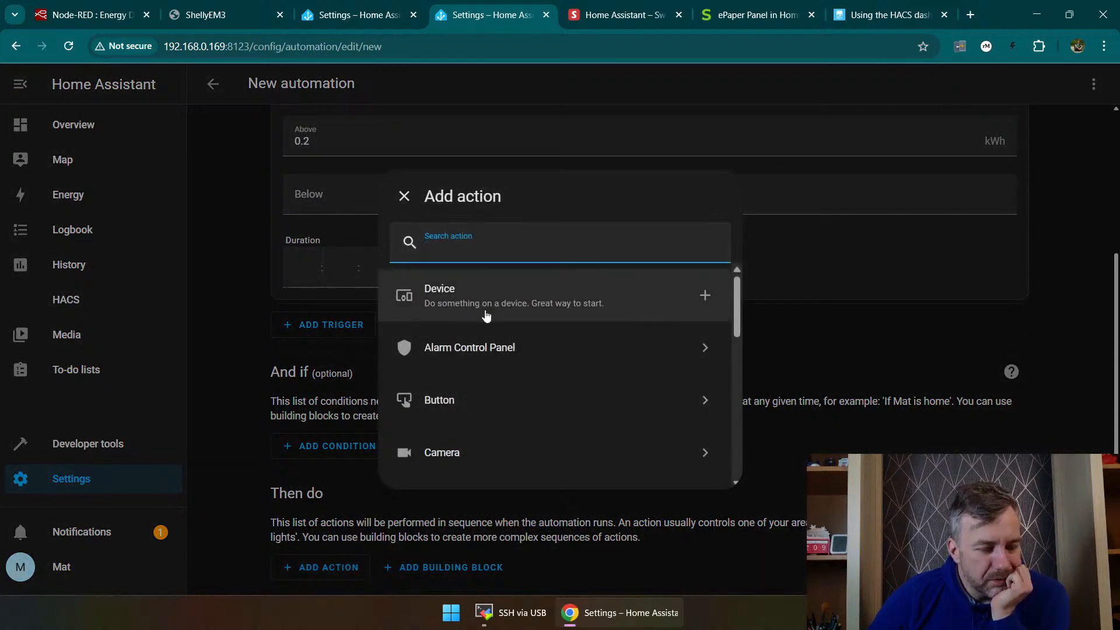
scroll(488, 333, down, 3)
scroll(484, 327, down, 1)
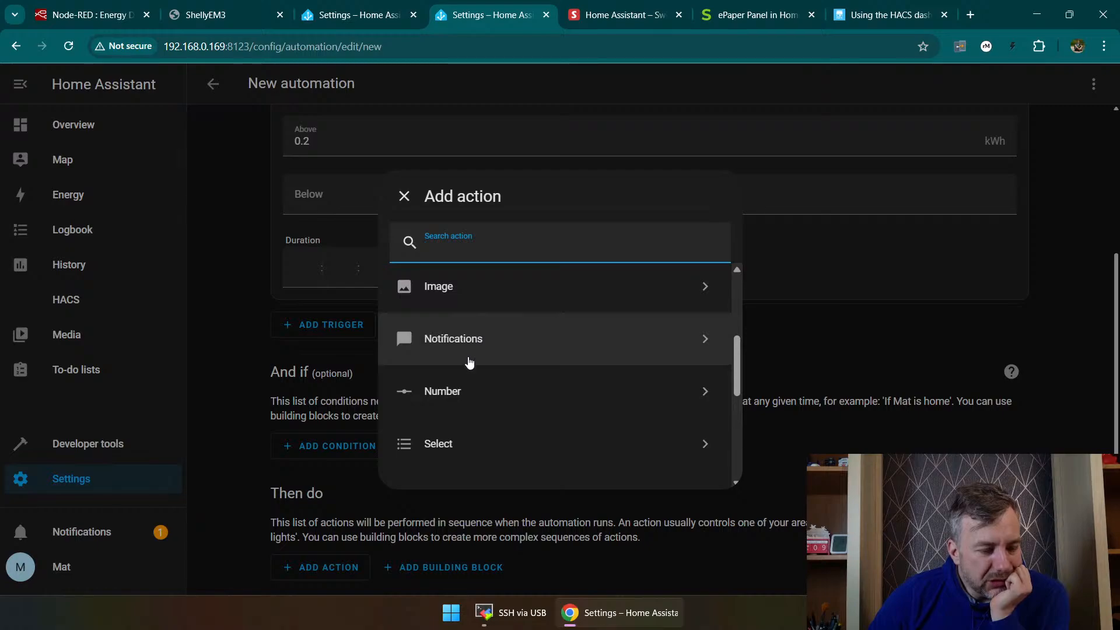
scroll(476, 359, down, 4)
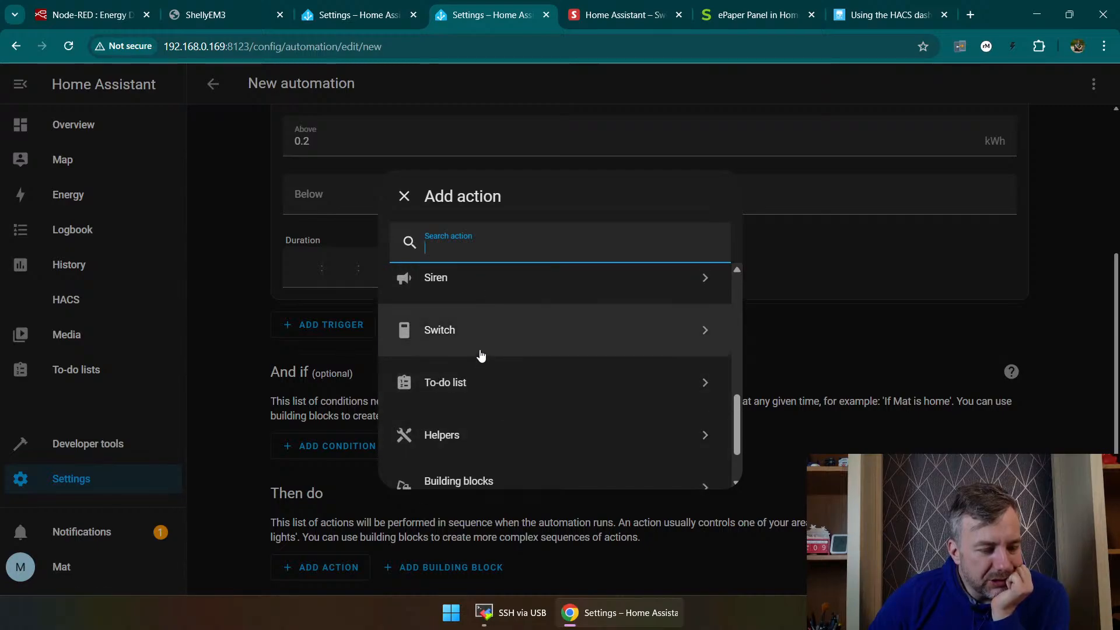
scroll(481, 359, down, 2)
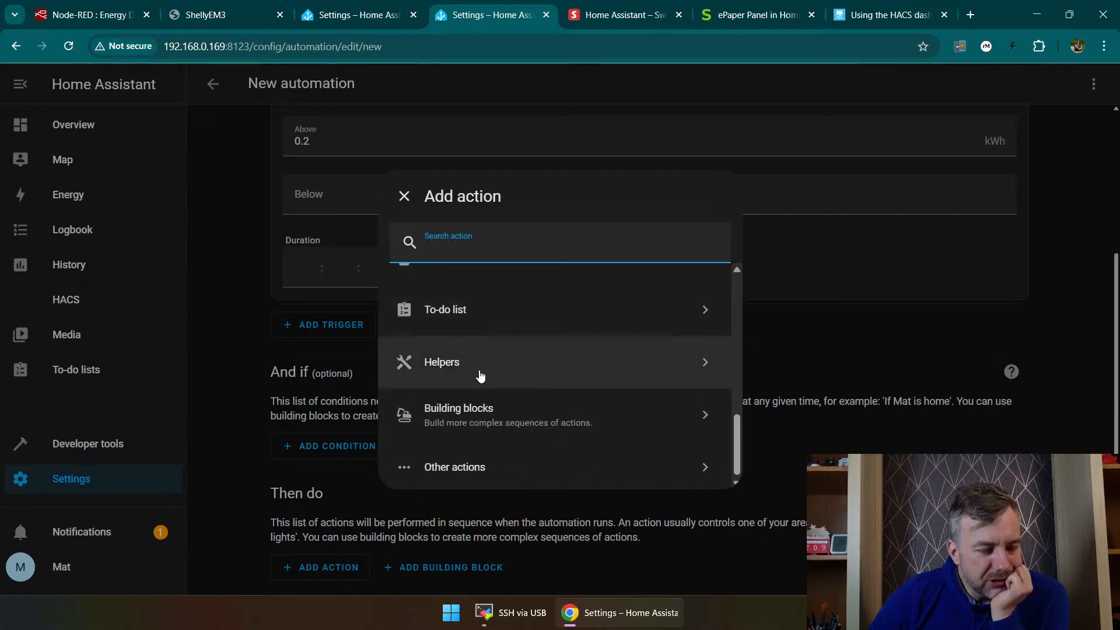
click(515, 469)
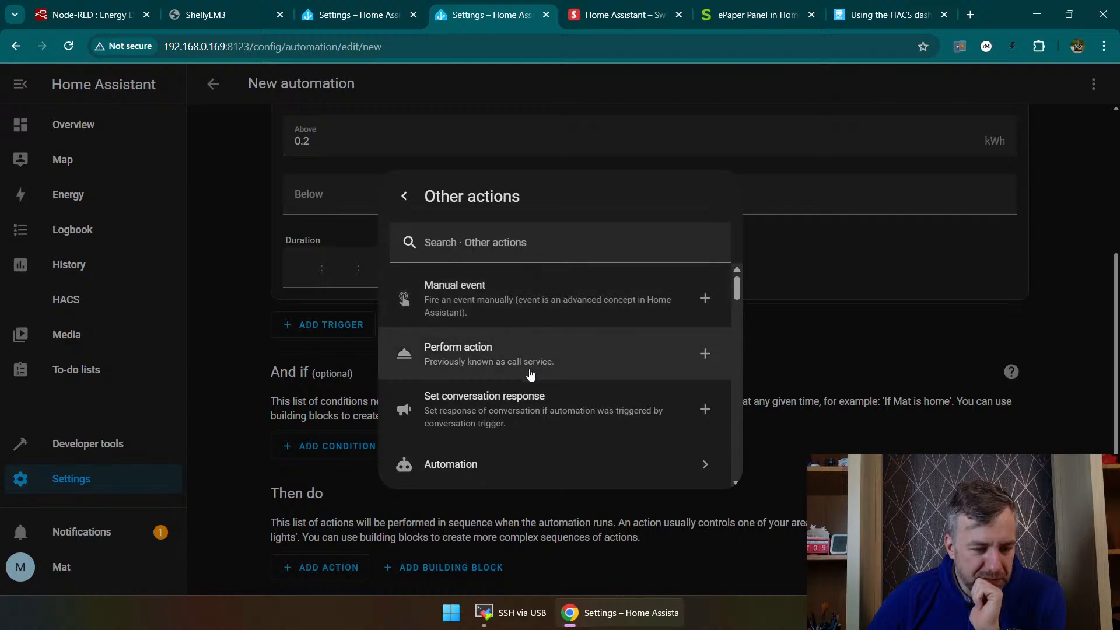
scroll(528, 415, down, 4)
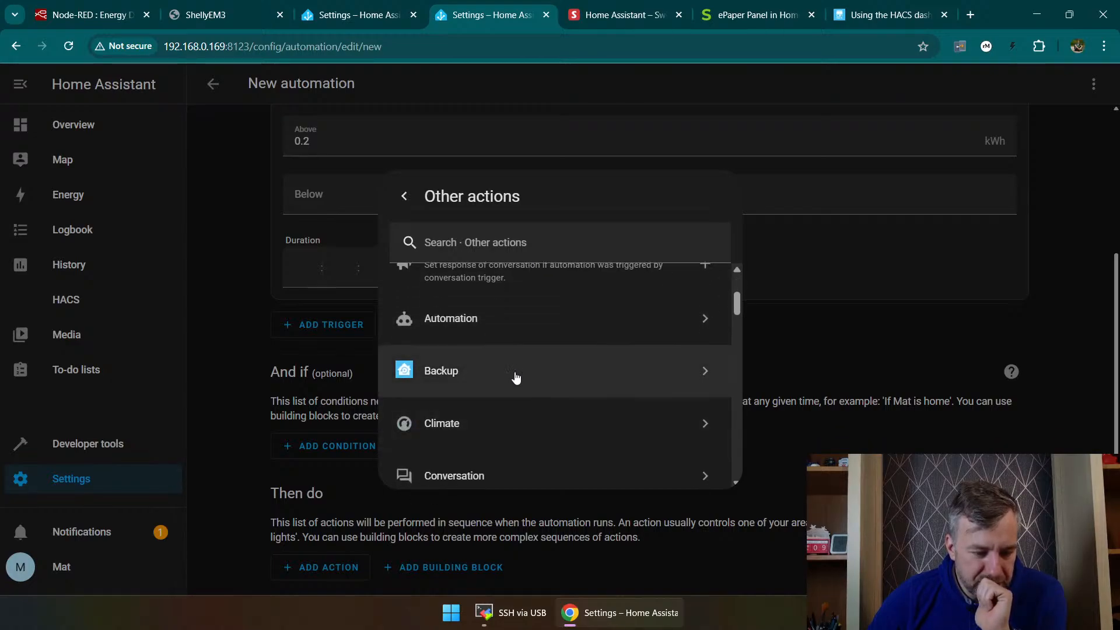
scroll(511, 396, down, 1)
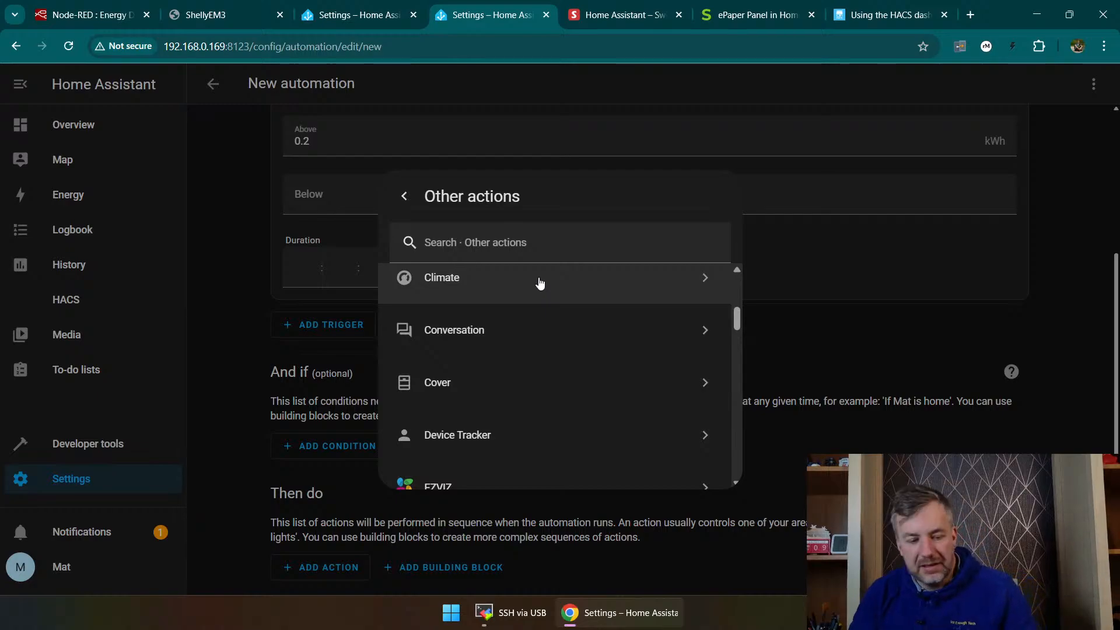
click(908, 330)
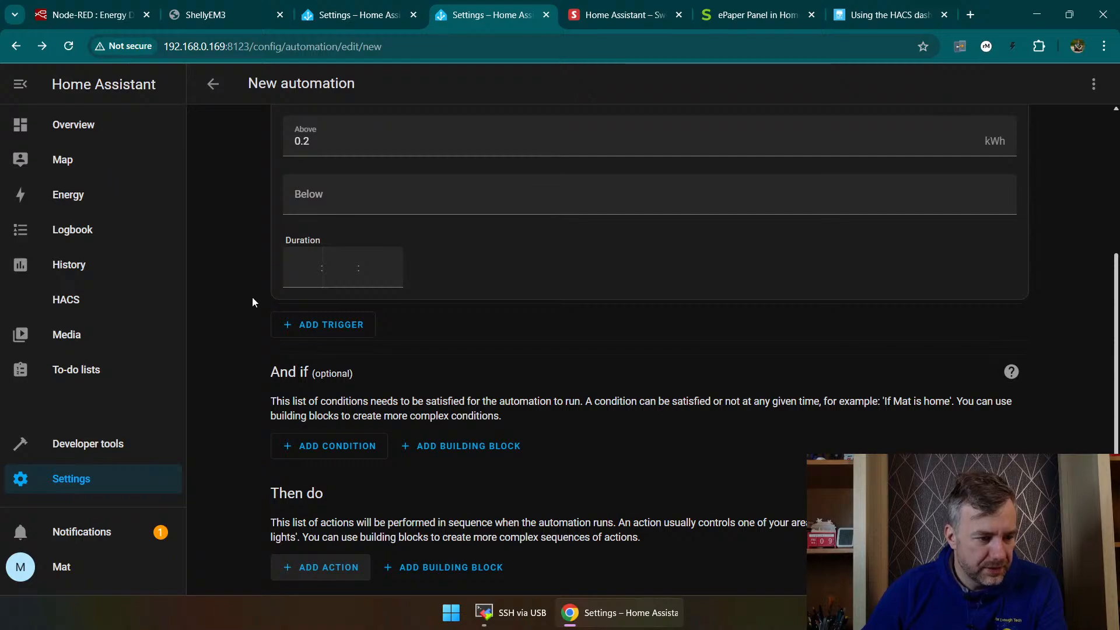
Step: Leave the new automation without saving it and return to the Overview dashboard
click(112, 121)
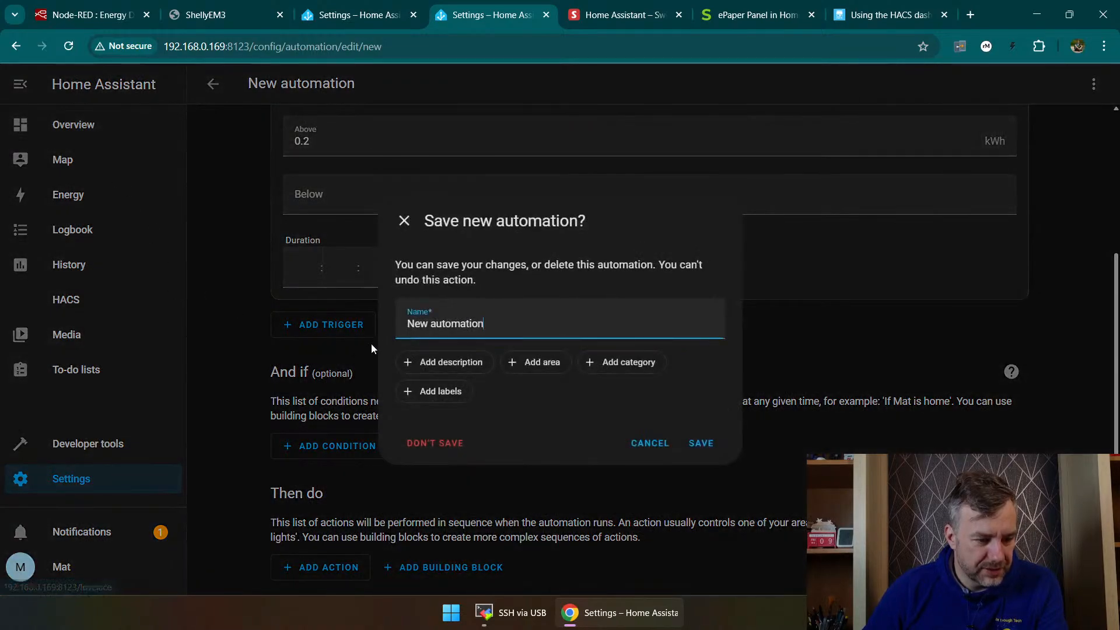
click(659, 450)
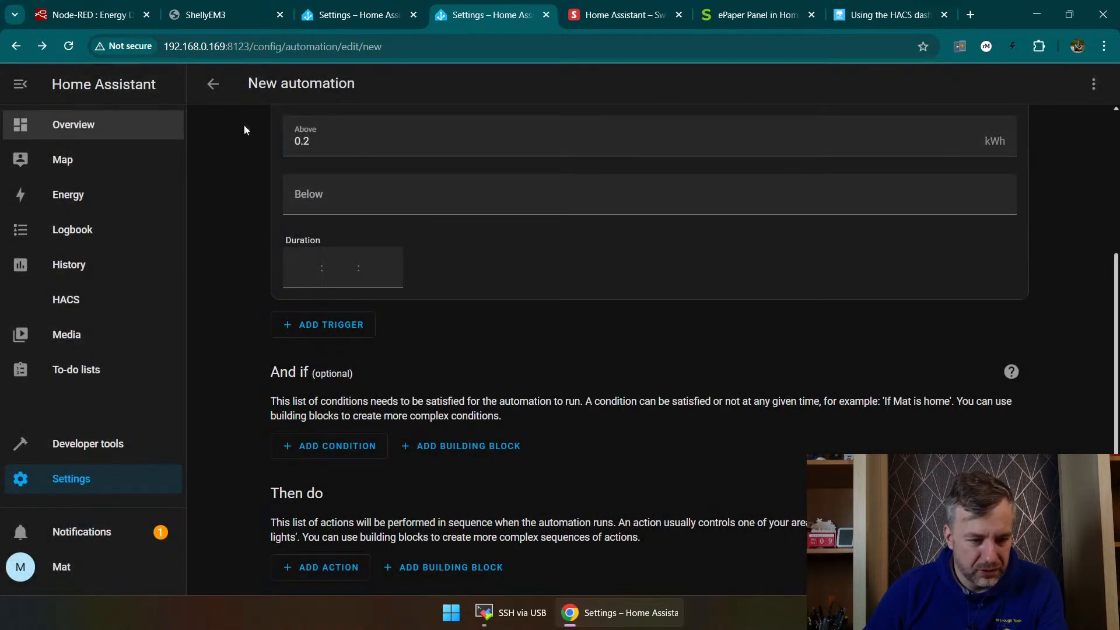
click(213, 84)
click(658, 443)
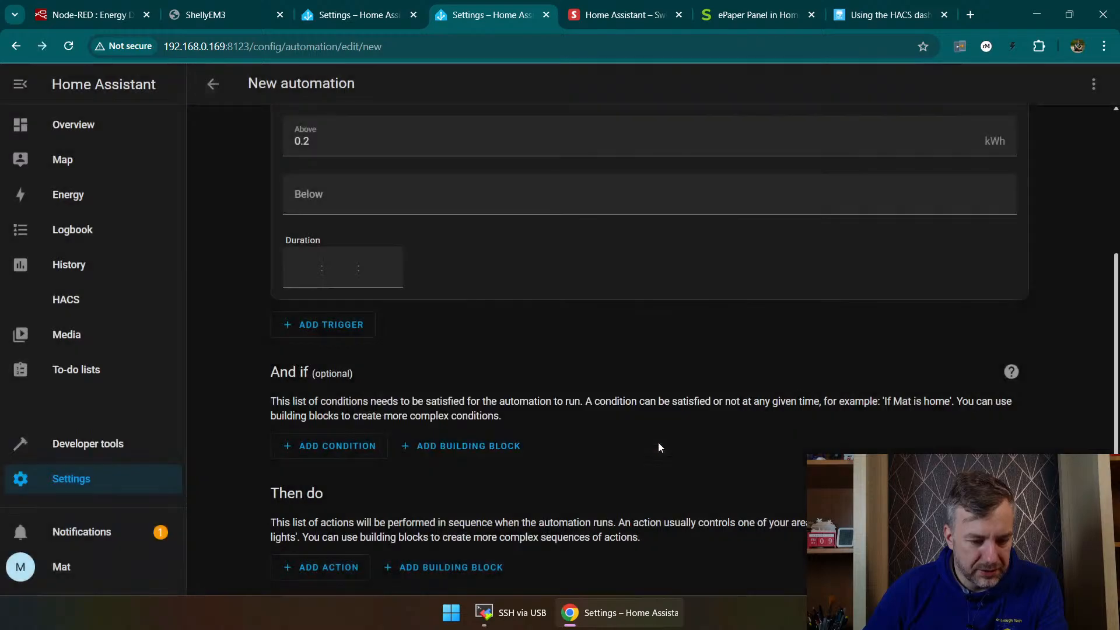
click(207, 78)
click(425, 441)
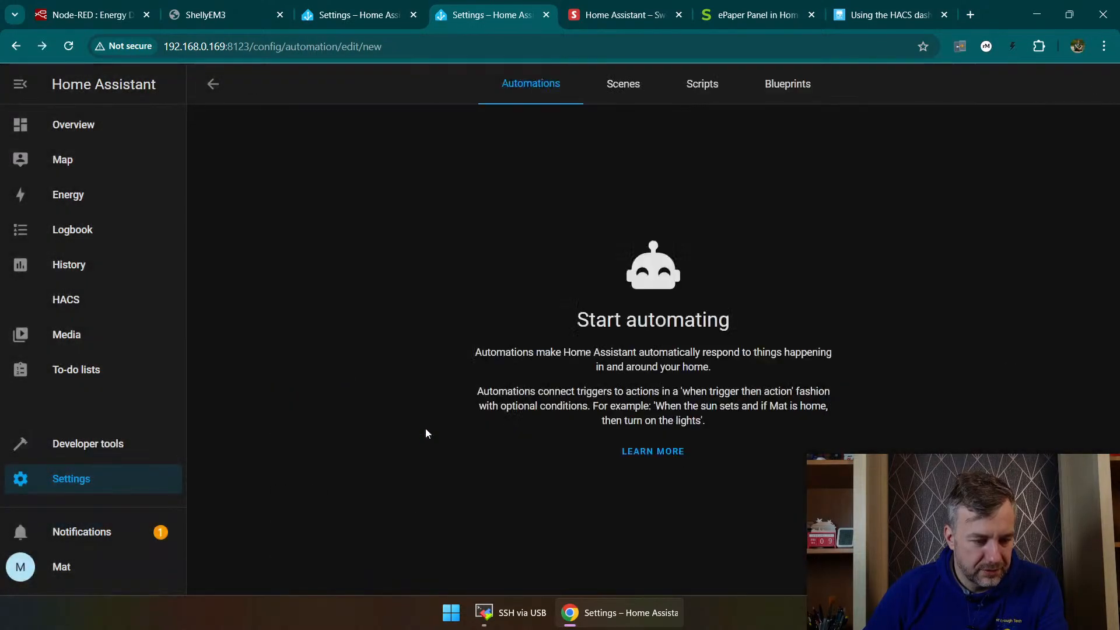
click(81, 122)
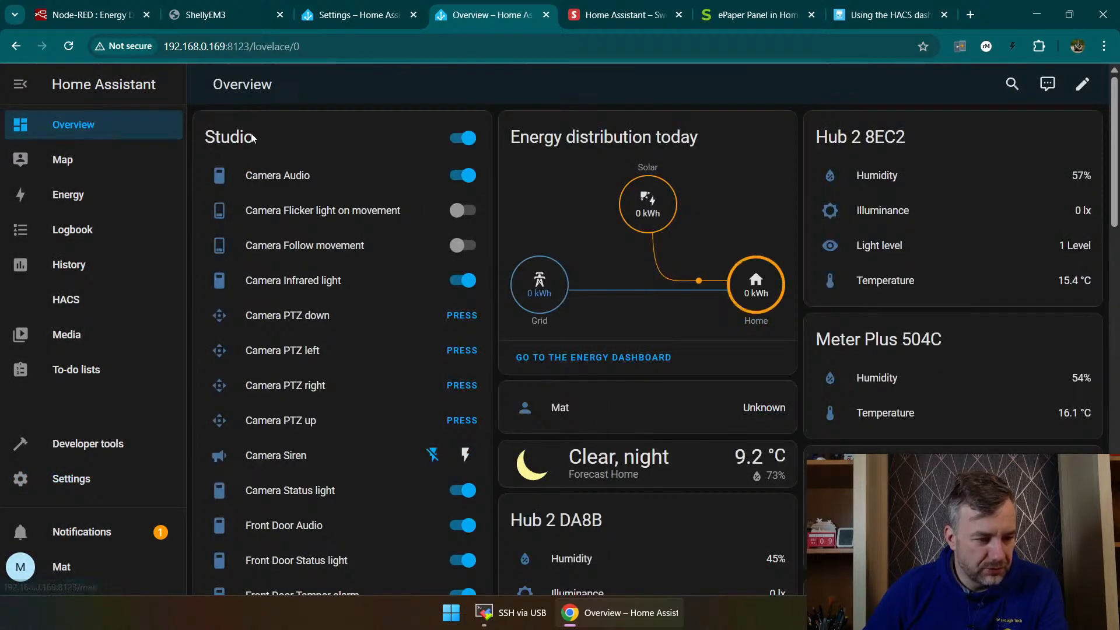
Step: Open the Devices & services settings and go through the discovered and configured integrations
click(39, 484)
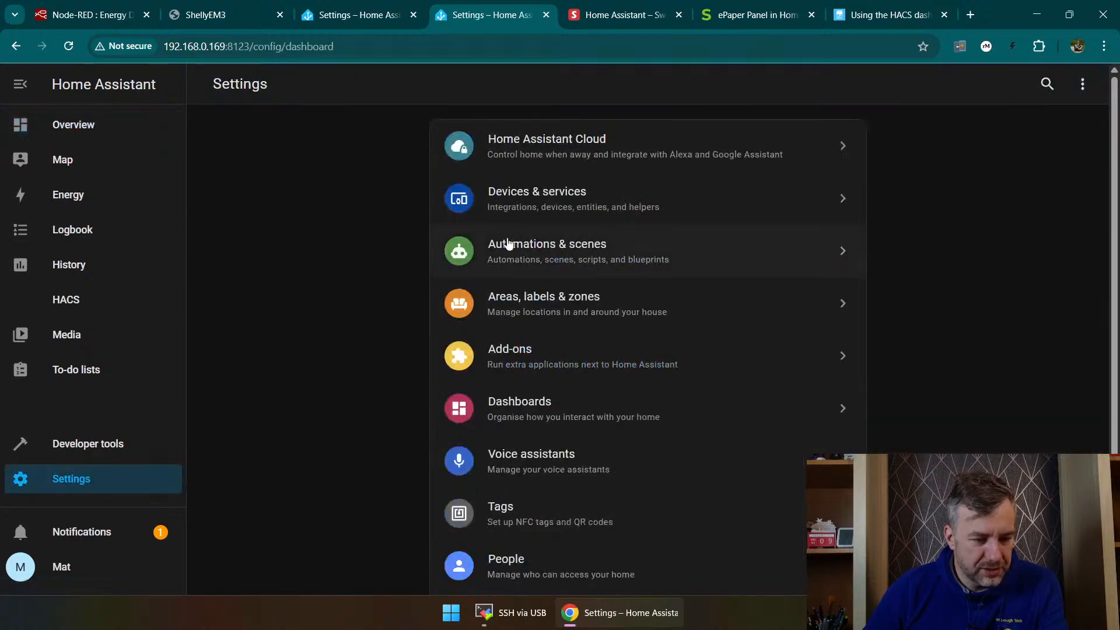
click(546, 207)
scroll(579, 306, down, 10)
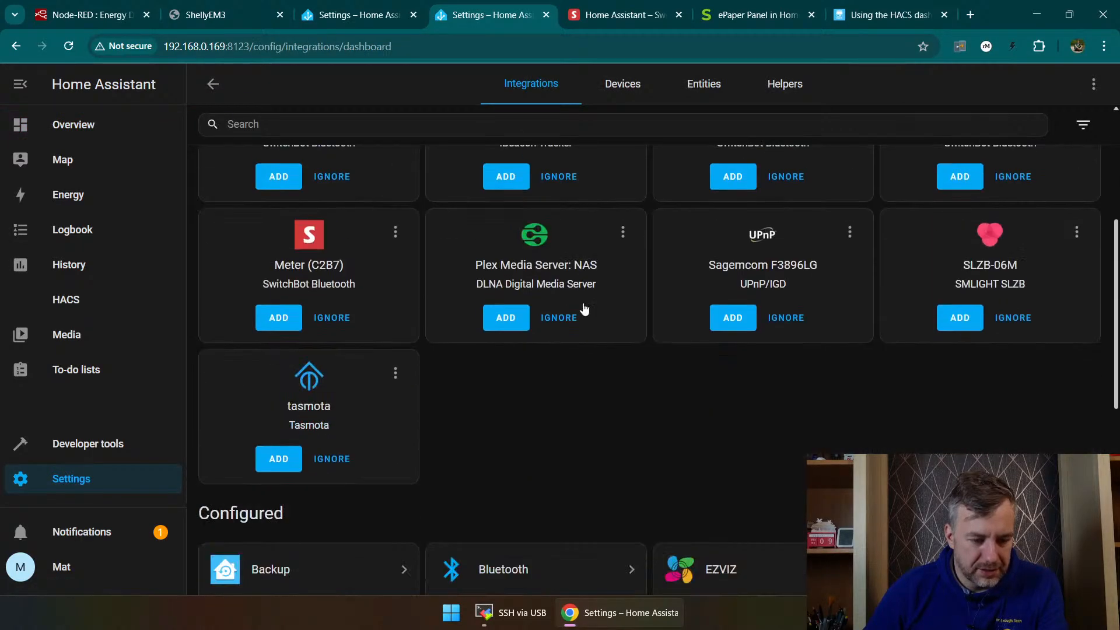
scroll(606, 226, up, 9)
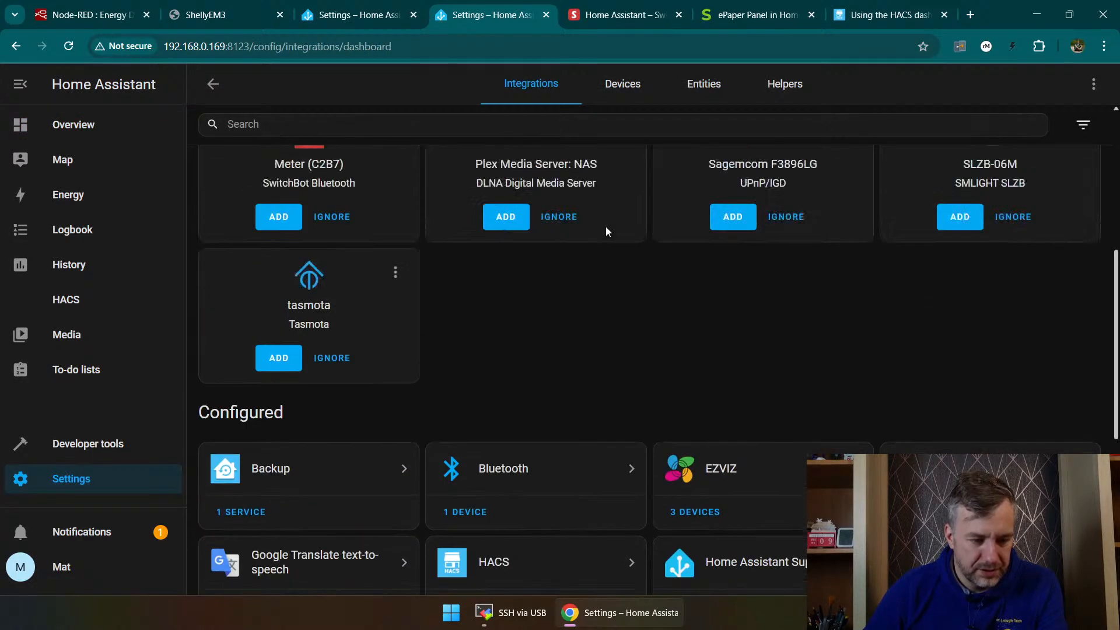
scroll(699, 303, down, 9)
right_click(702, 347)
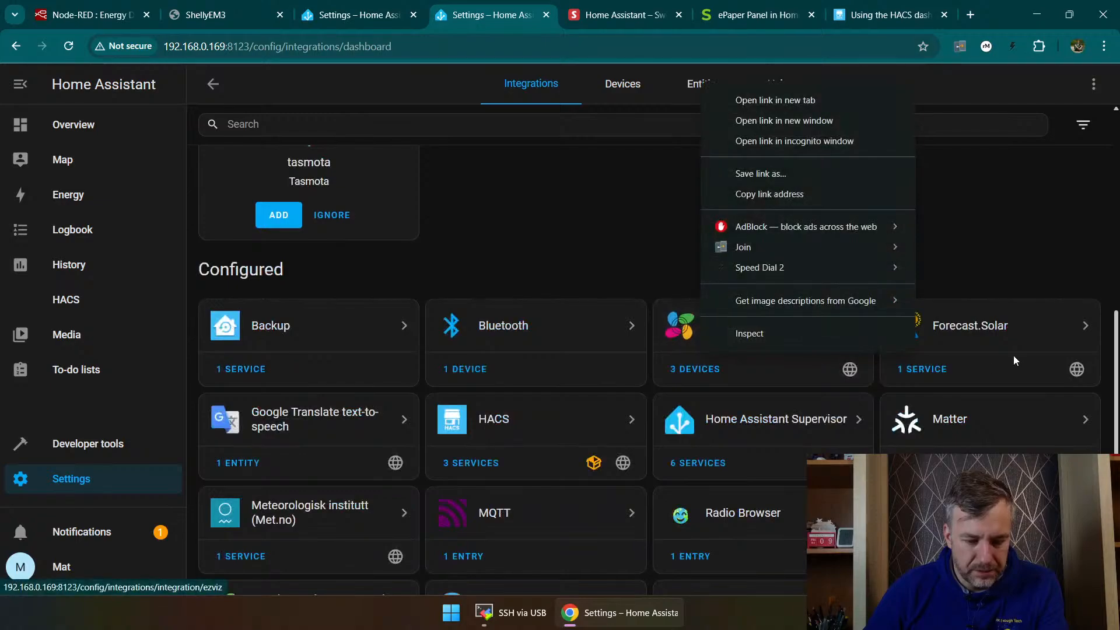
click(963, 421)
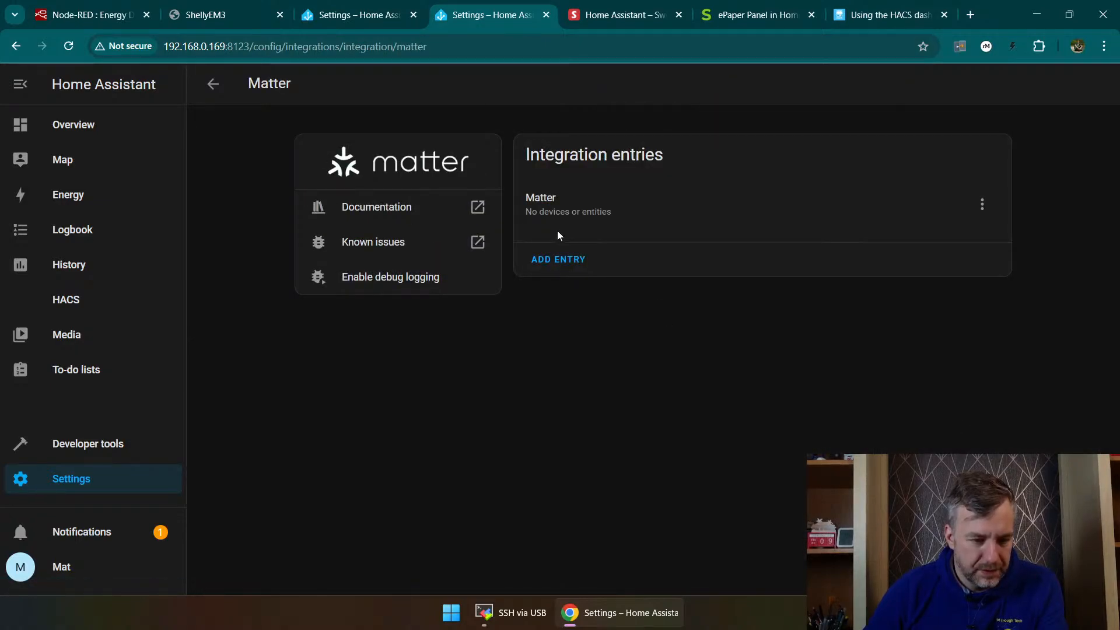
click(558, 264)
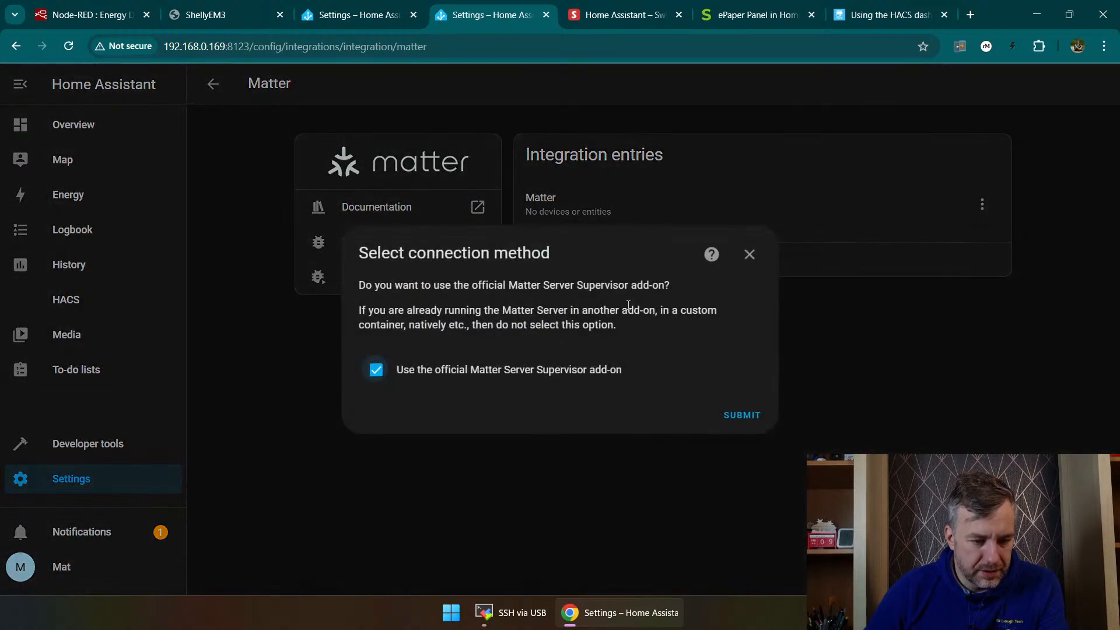
click(750, 254)
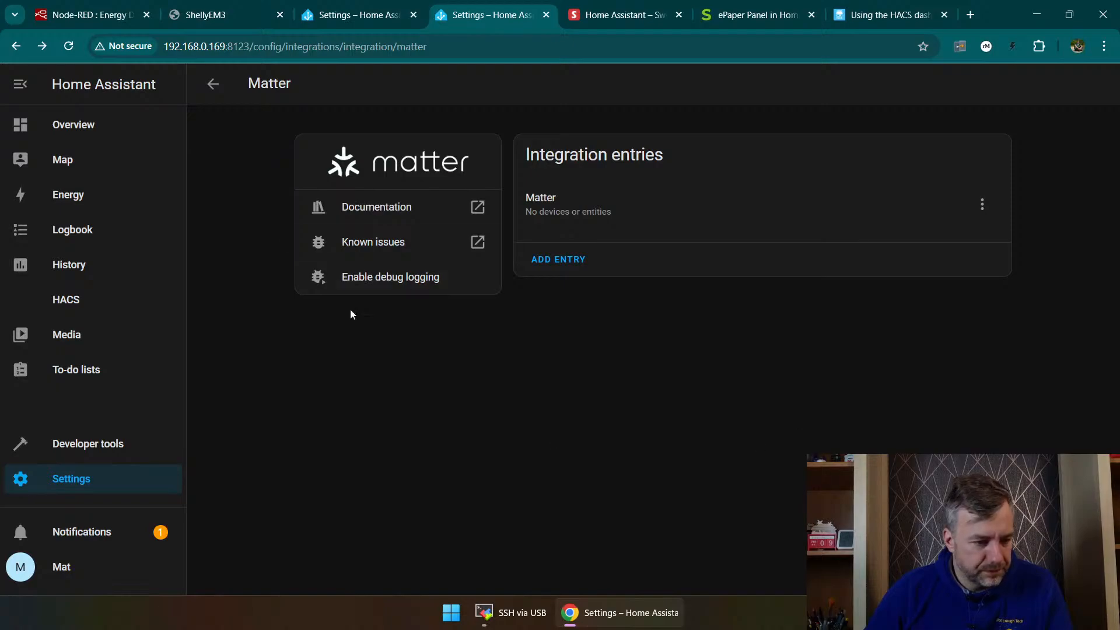
click(213, 83)
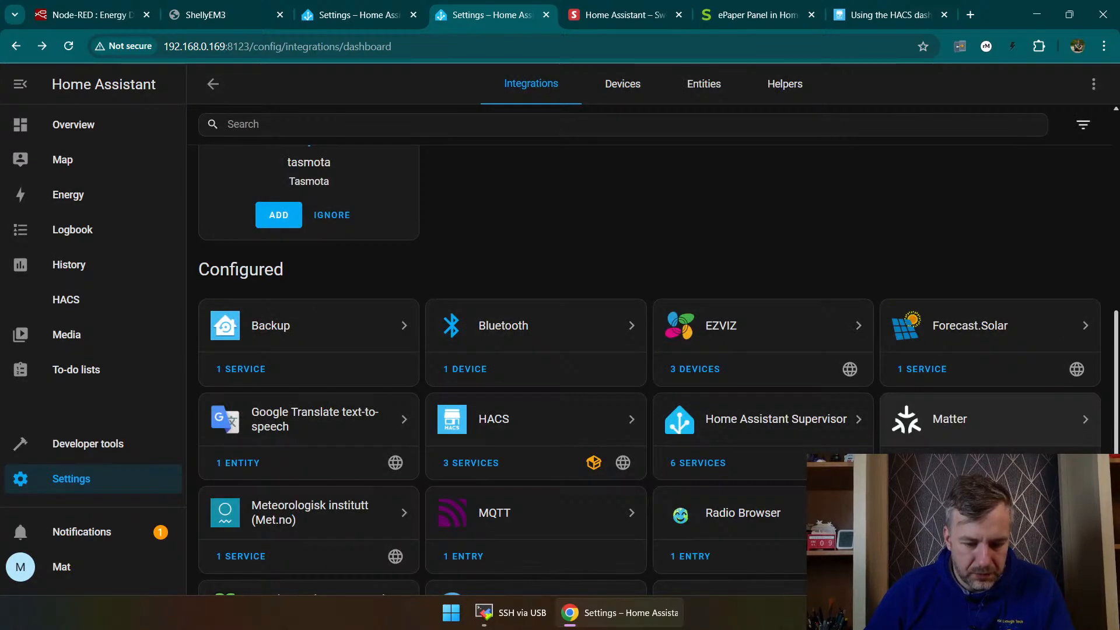
click(1039, 566)
click(405, 118)
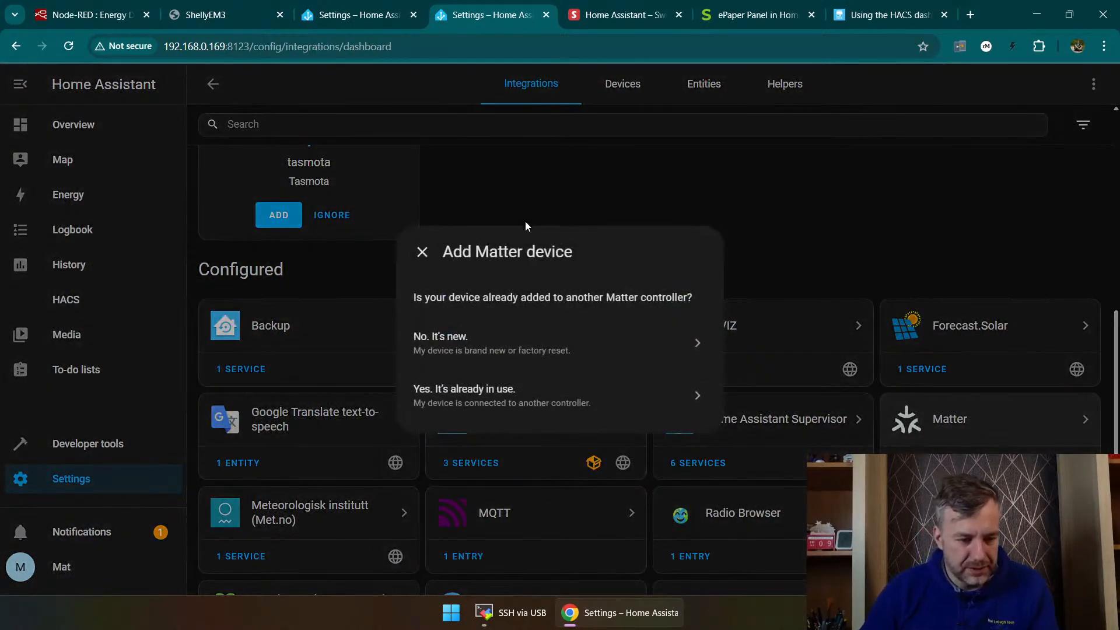
click(490, 393)
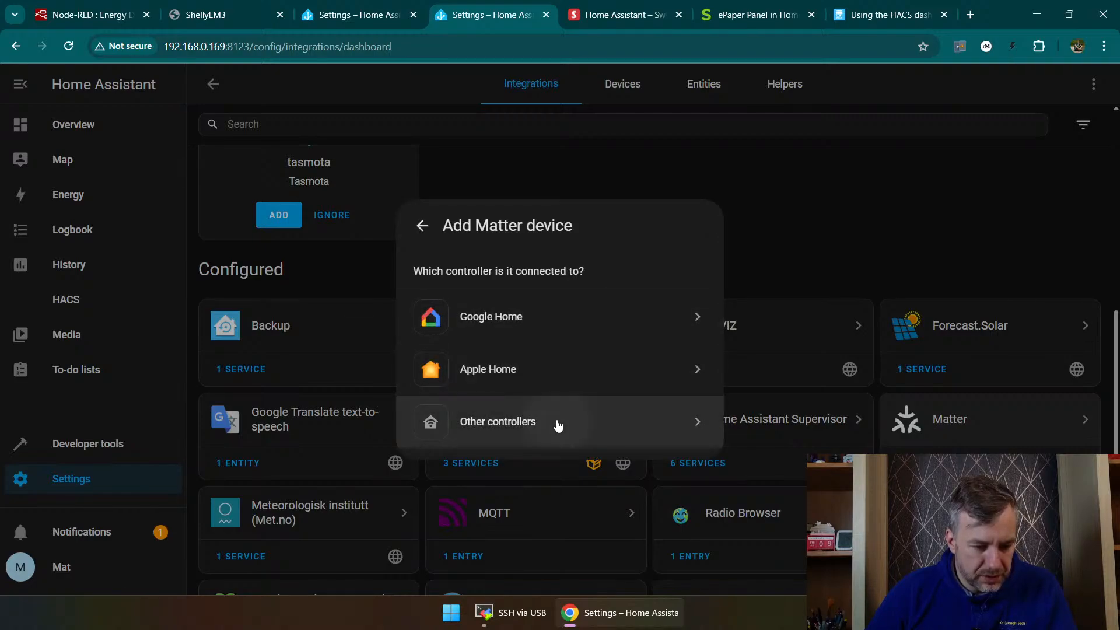
click(559, 426)
click(501, 349)
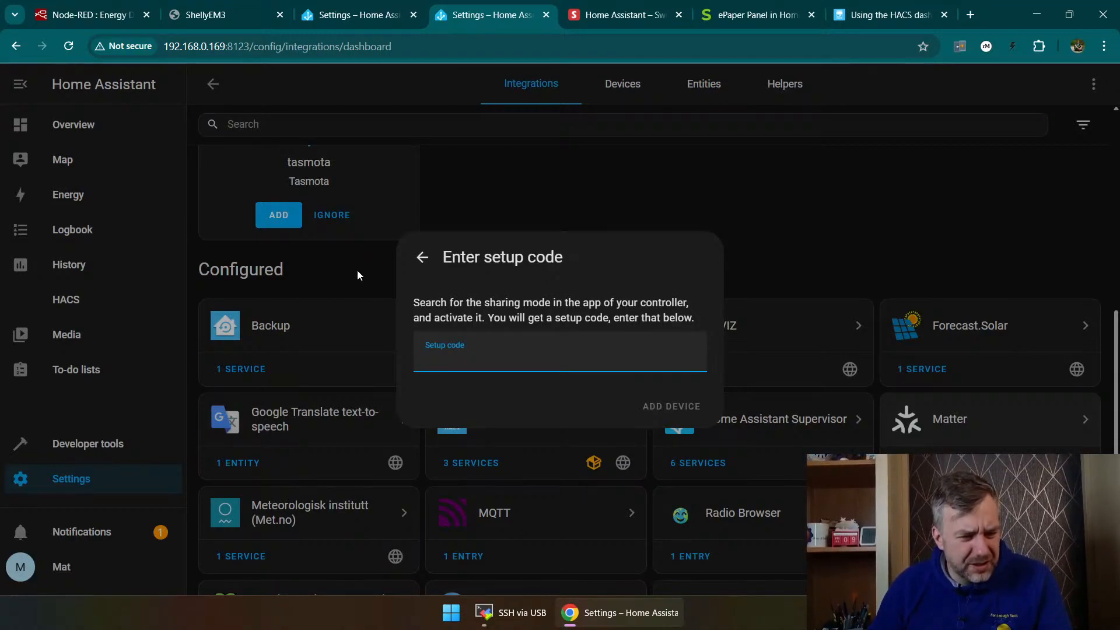
click(421, 261)
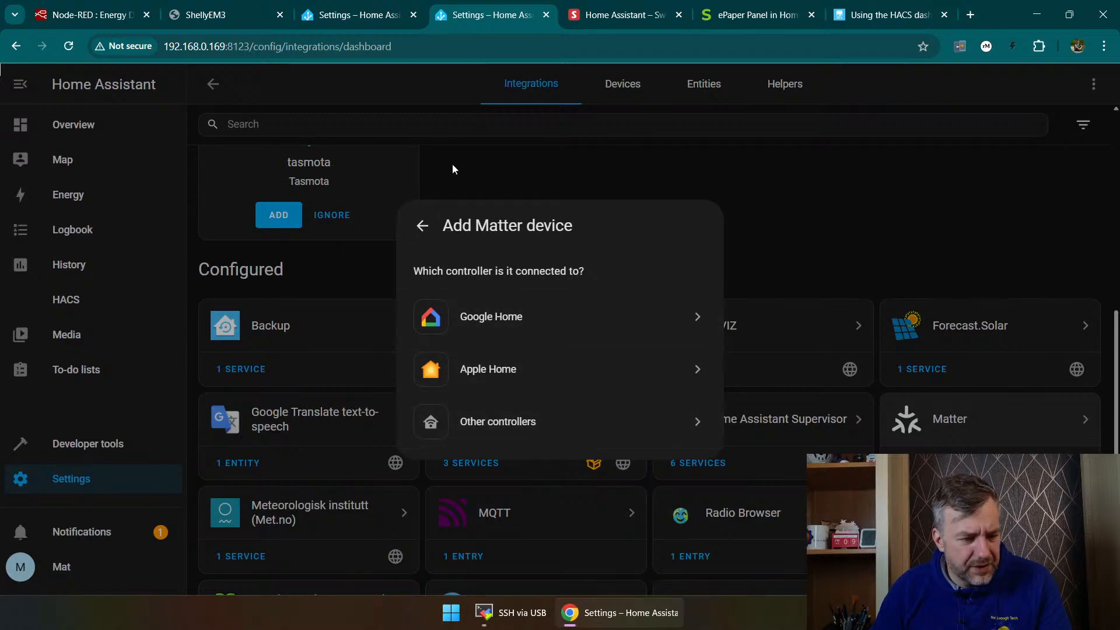
click(422, 226)
click(422, 252)
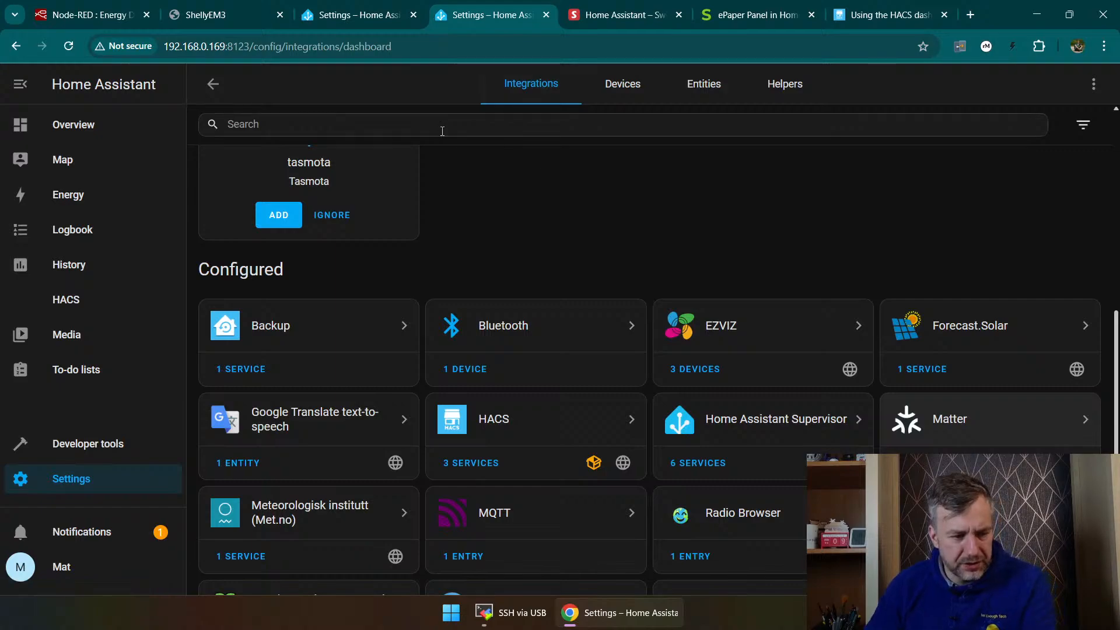
Step: Search the new integrations for "aqa" and add the Aqara product as a Matter device already in use with Other controllers
click(1040, 566)
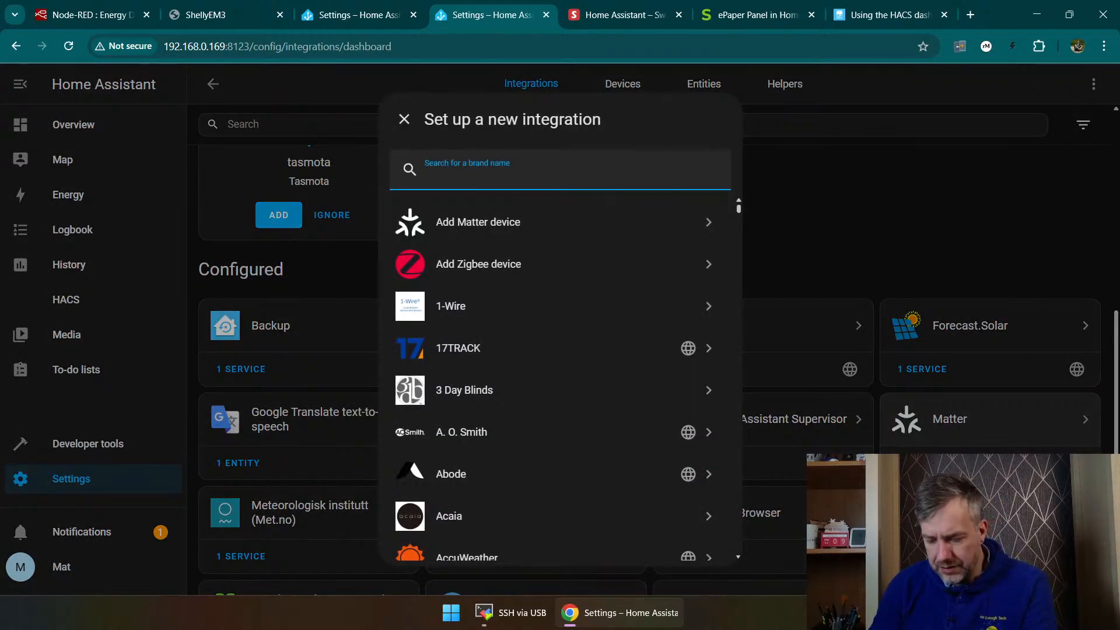
text(aqa)
click(680, 226)
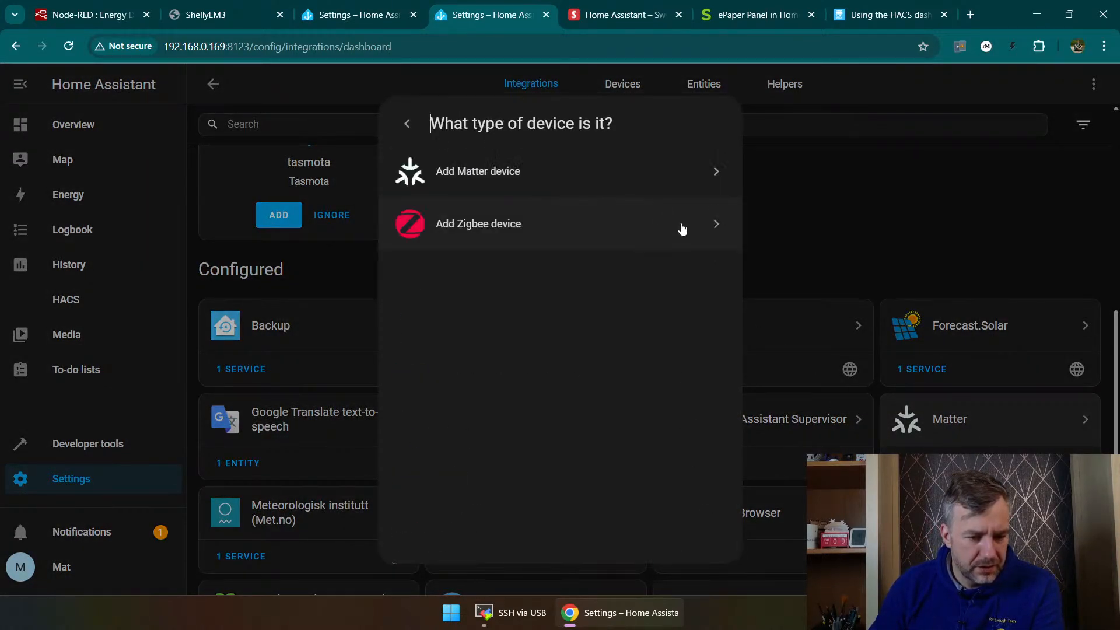
click(531, 173)
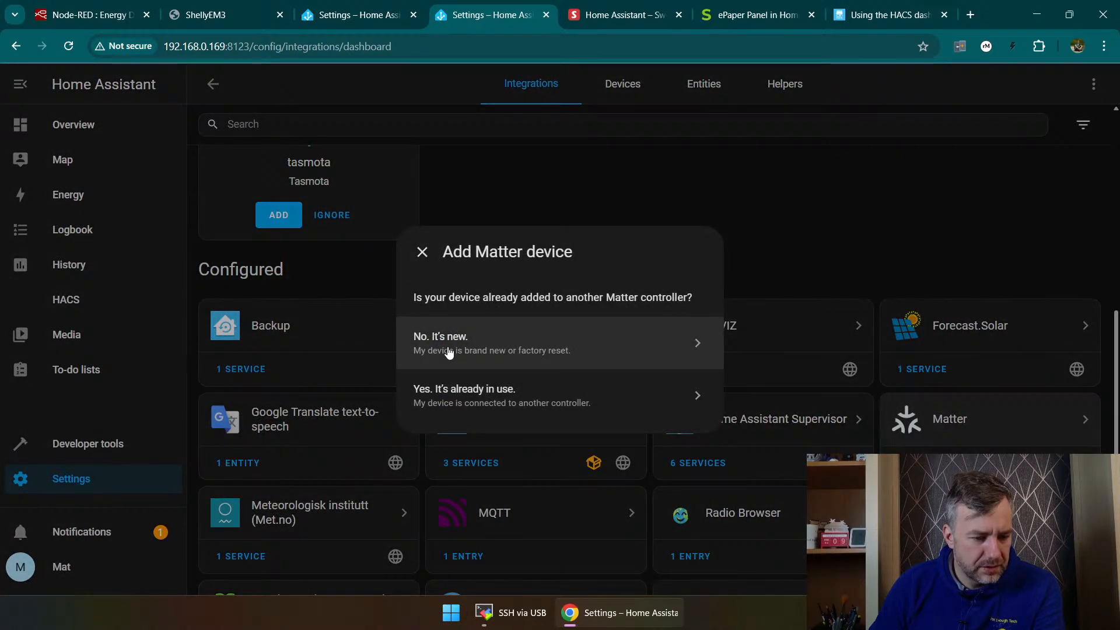
click(484, 390)
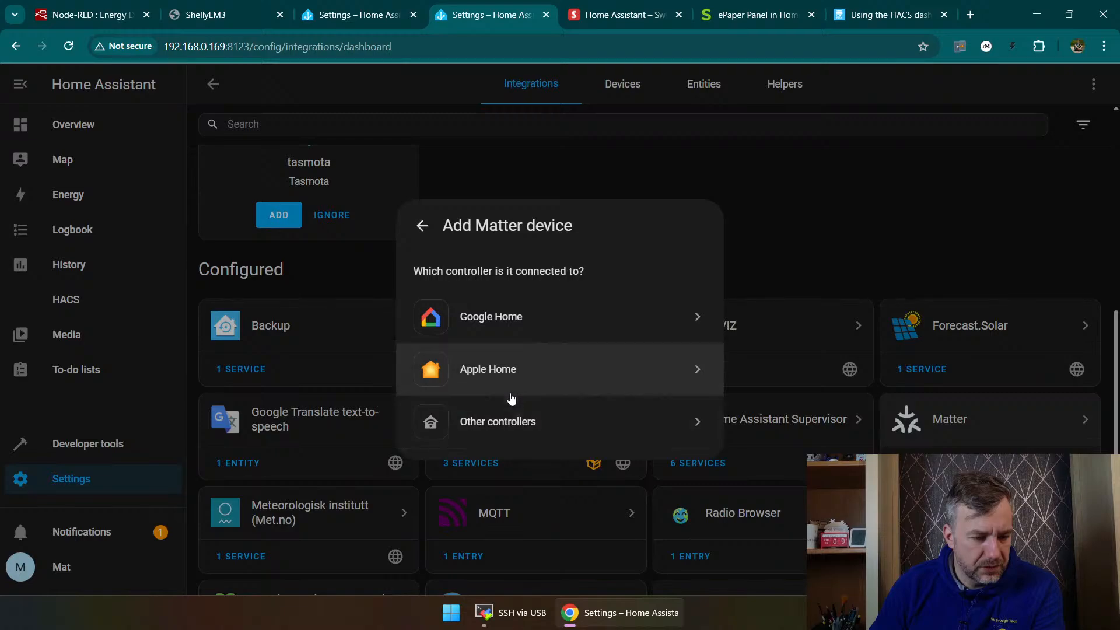
click(523, 425)
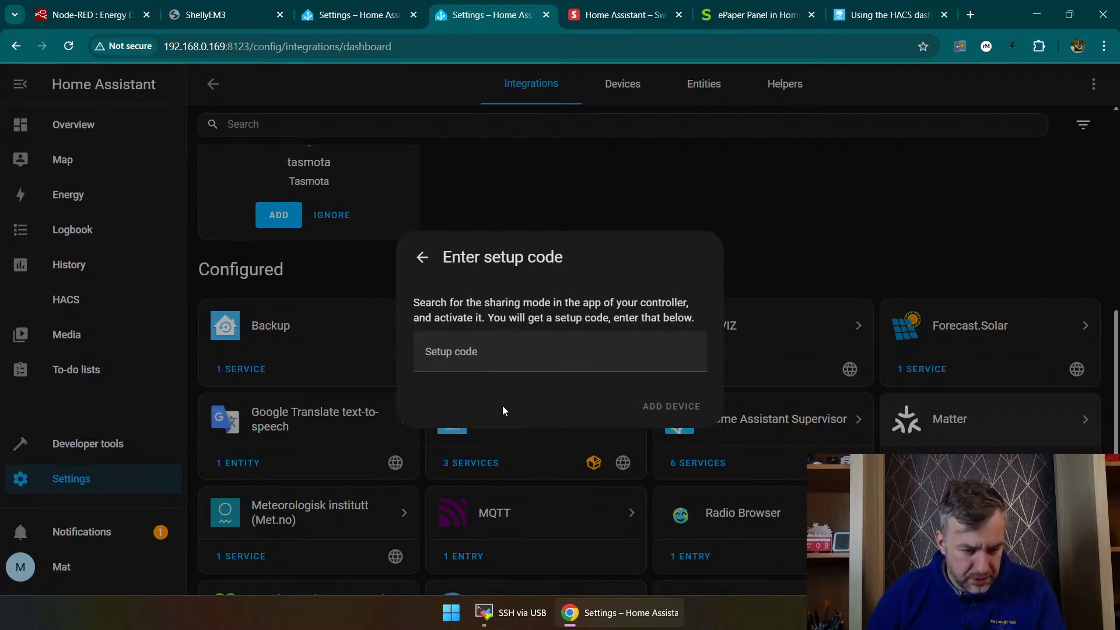
Step: Enter the Matter setup code from the controller's sharing mode and add the device
click(503, 352)
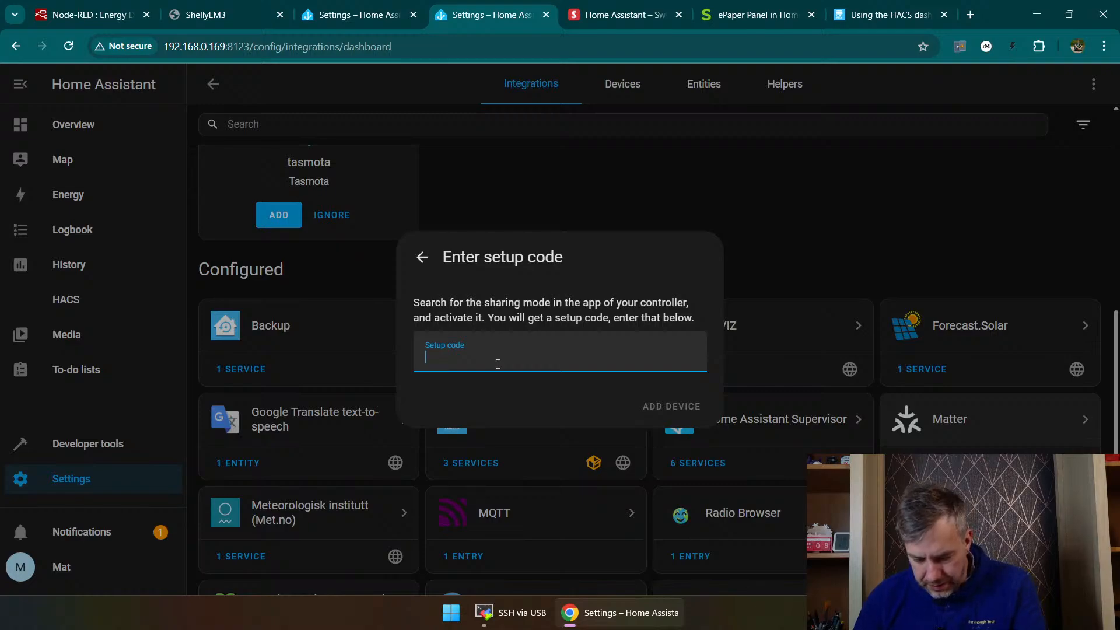
text(005)
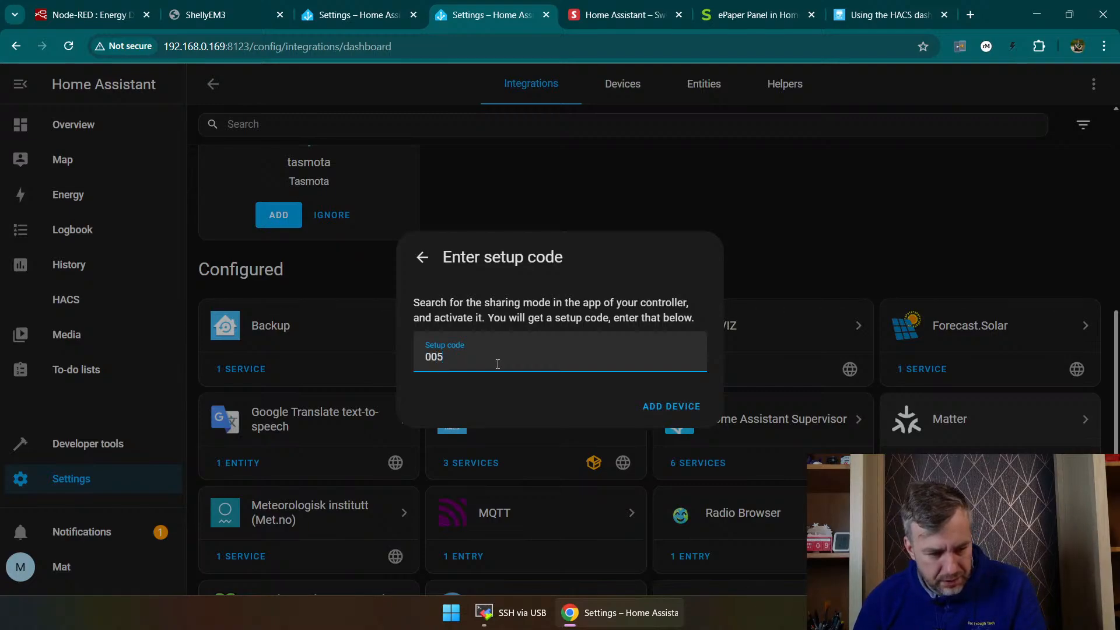
key(BackSpace)
key(BackSpace)
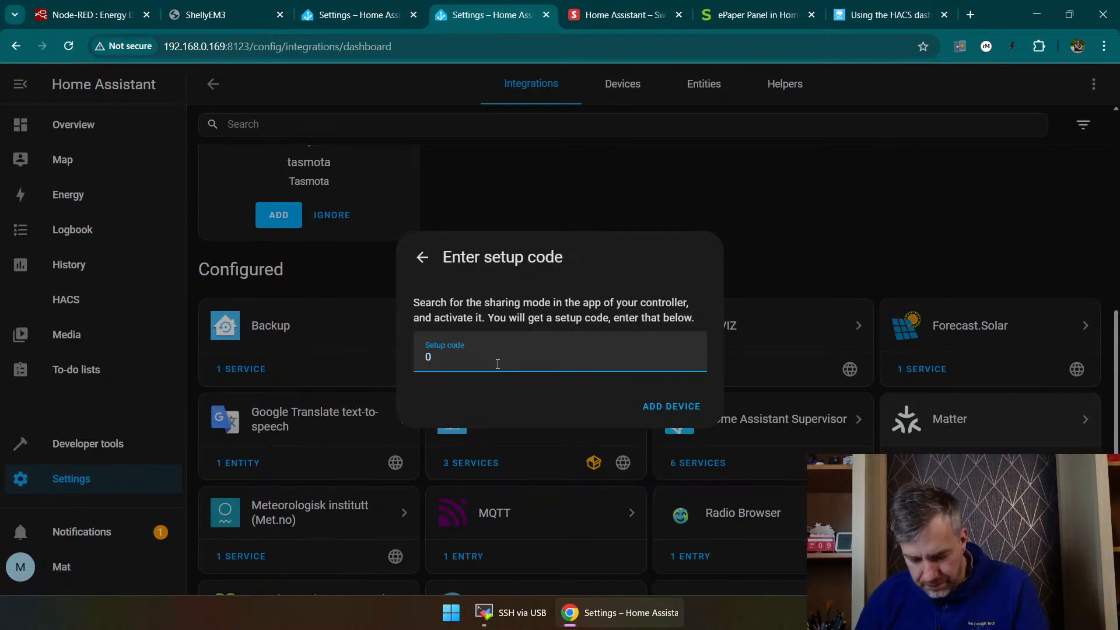
text(5484635973)
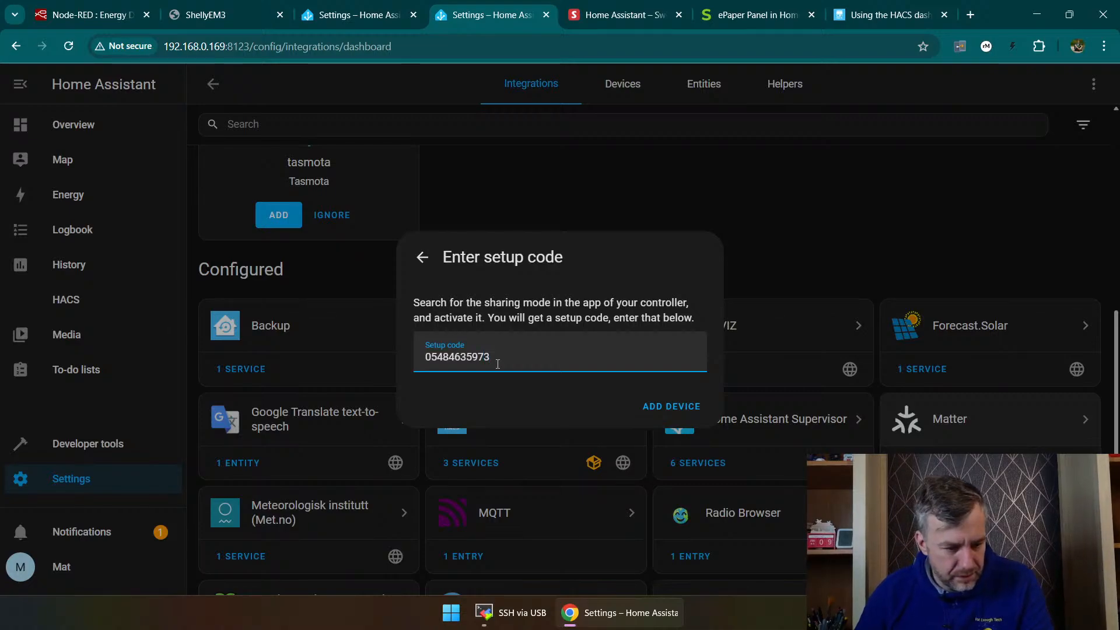
click(684, 406)
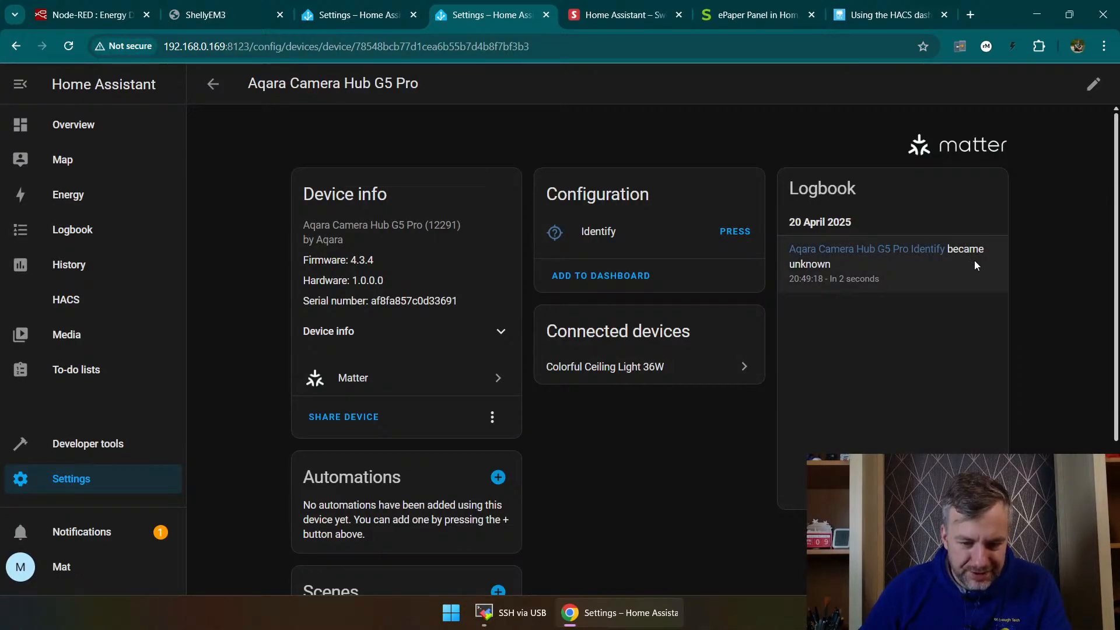
Step: Review the Aqara Camera Hub G5 Pro device page and its connected Colorful Ceiling Light 36W
scroll(687, 426, down, 3)
scroll(671, 420, up, 3)
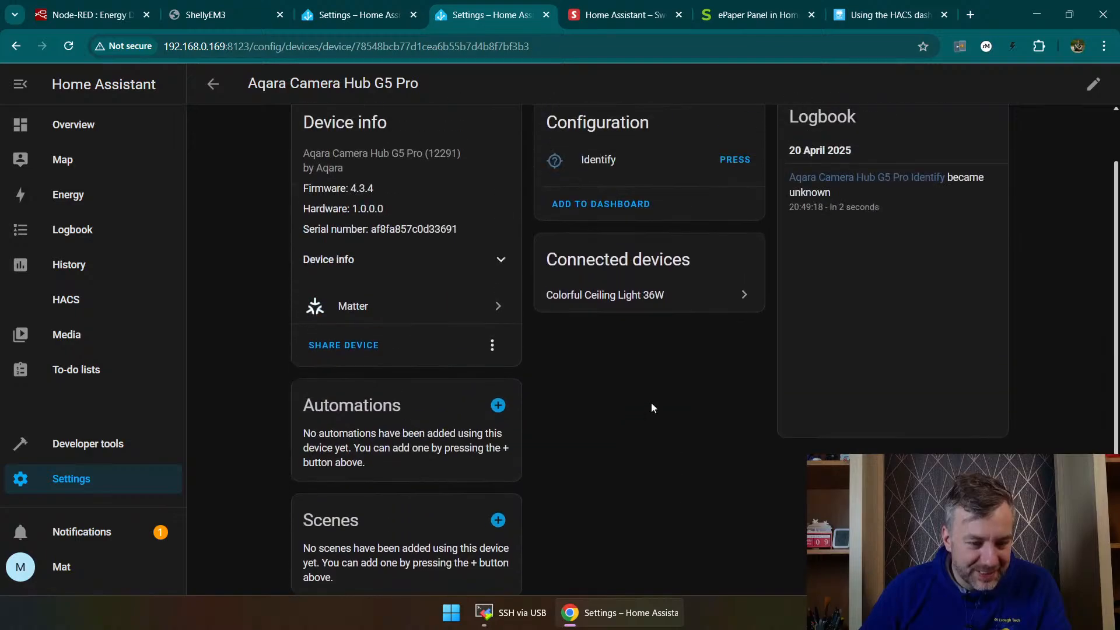
click(587, 295)
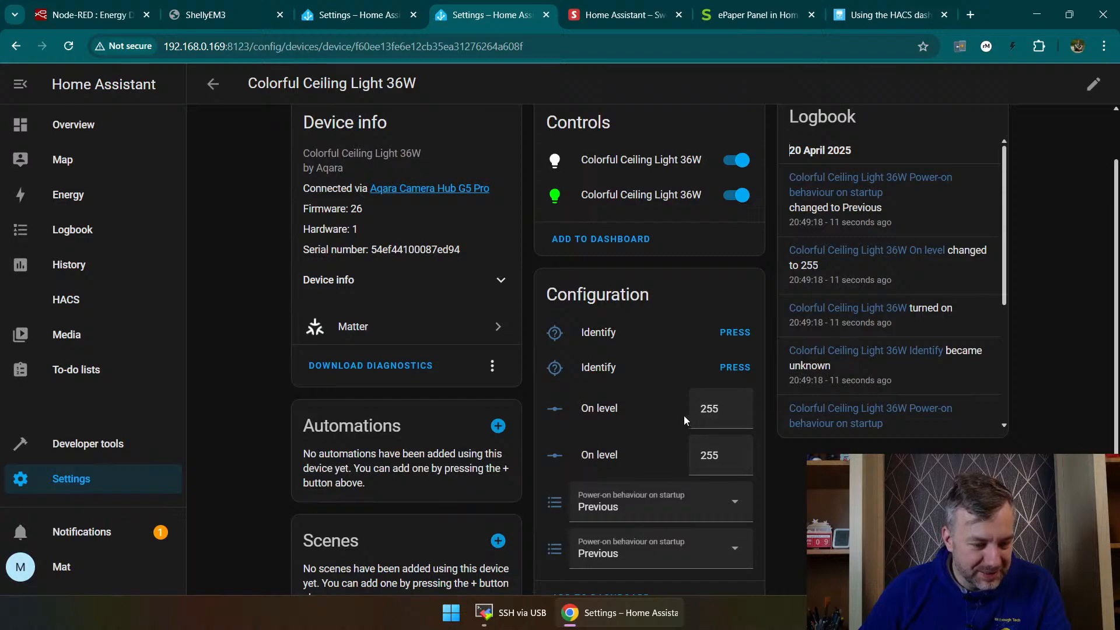
scroll(683, 415, up, 2)
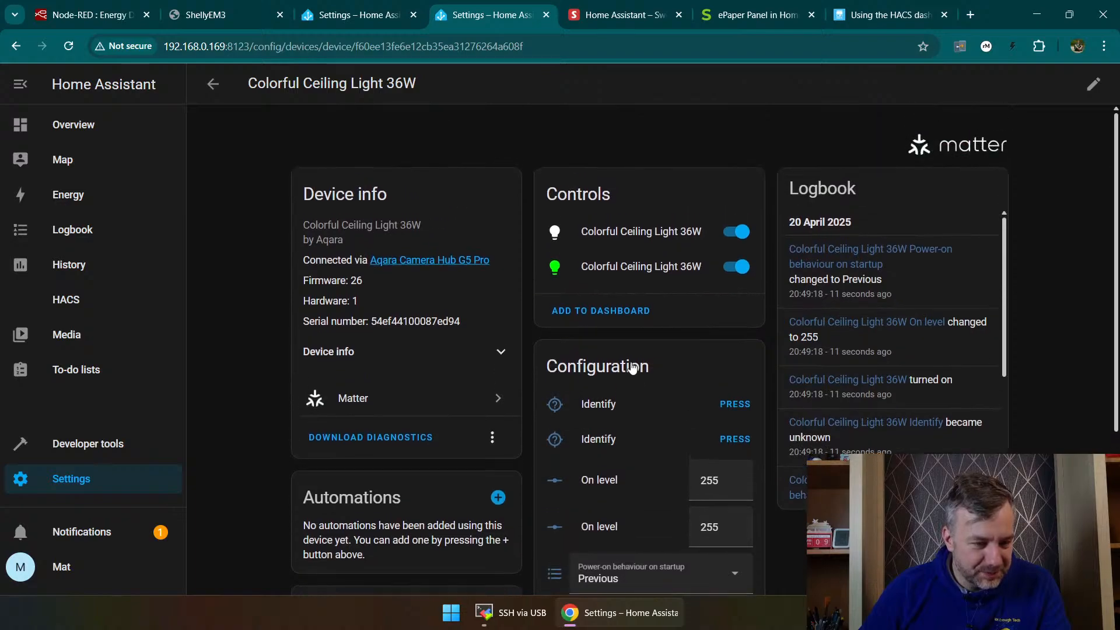
Step: Return to the integrations list and start adding the first discovered Camera-Hub-G5Pro-3691 (Ip Camera) HomeKit device
click(75, 484)
click(453, 202)
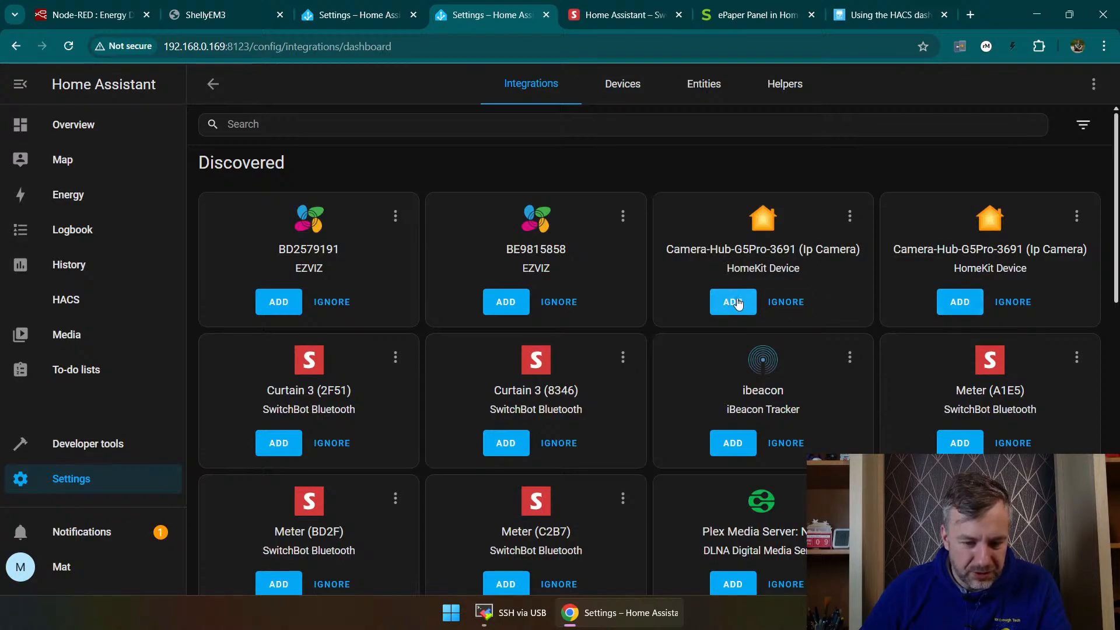
scroll(732, 304, down, 2)
scroll(732, 304, down, 2)
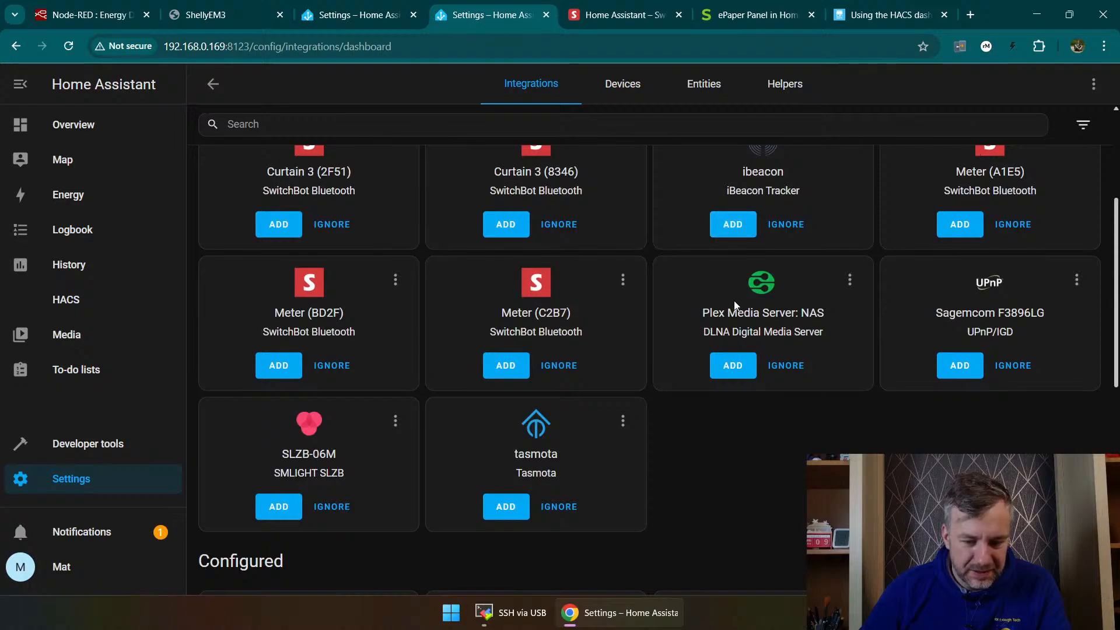
scroll(793, 299, up, 4)
click(729, 304)
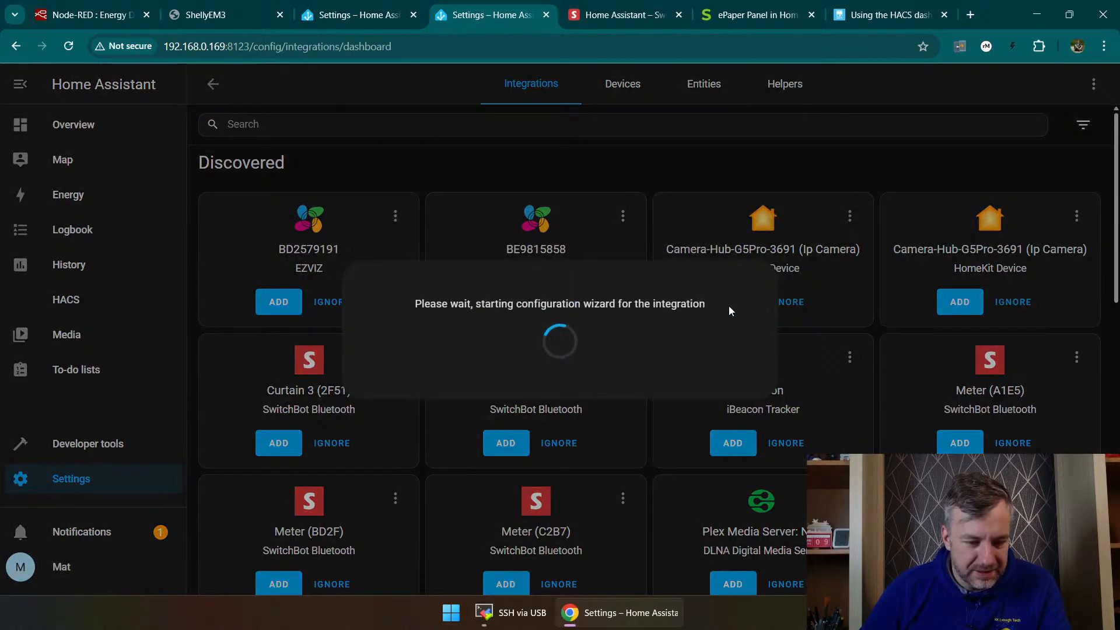
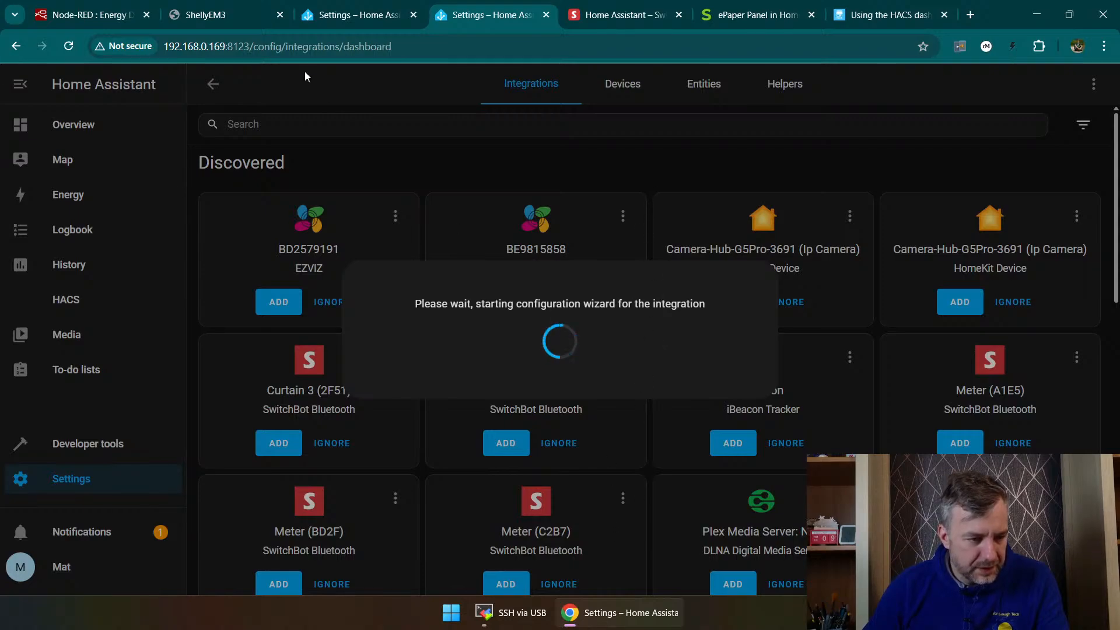
Step: Abandon the stalled HomeKit configuration wizard, go to the devices list and dismiss the error
drag(392, 47, 253, 51)
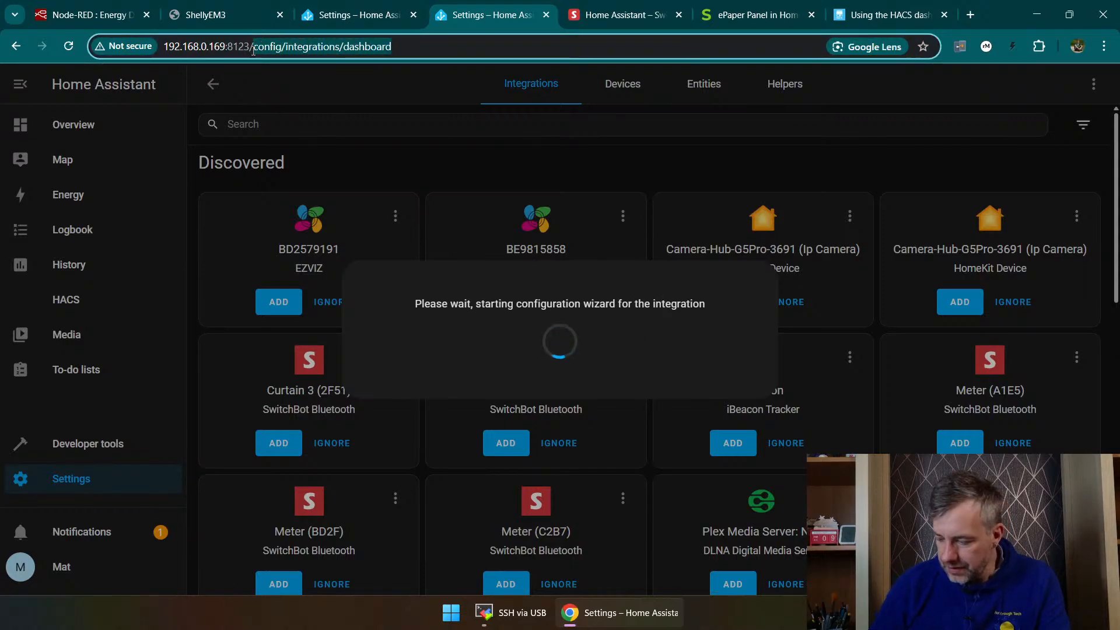
key(BackSpace)
key(Return)
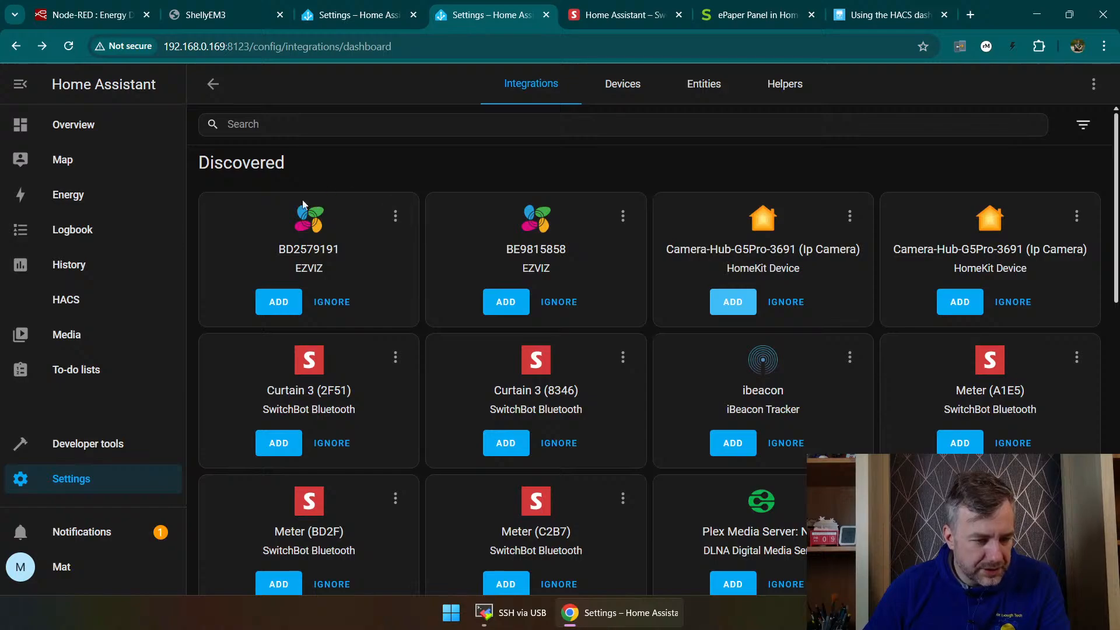
click(639, 93)
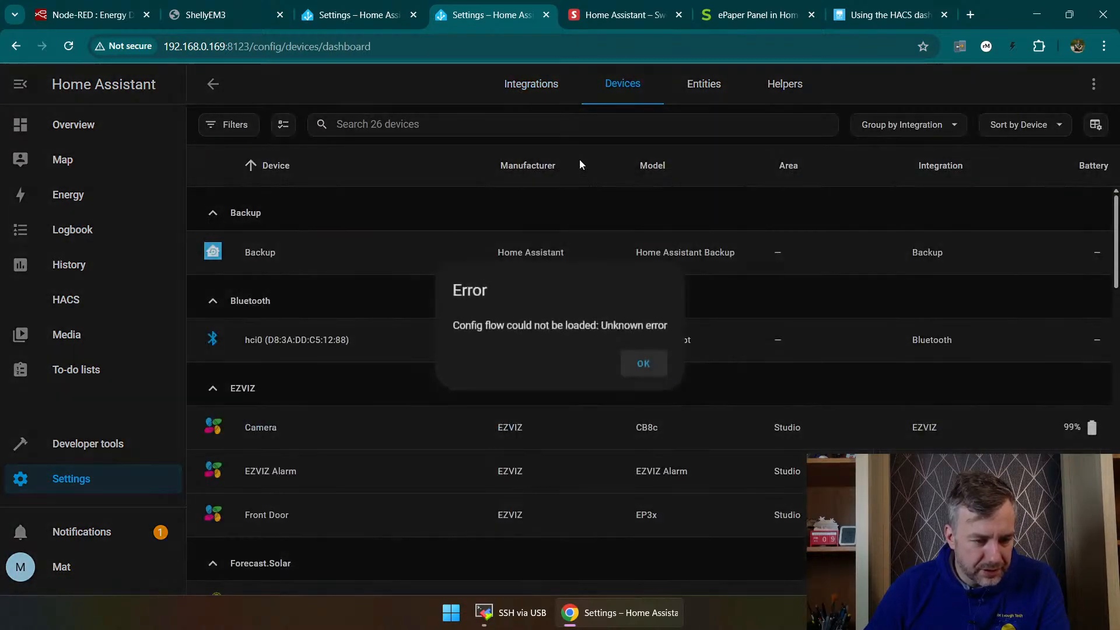
click(644, 368)
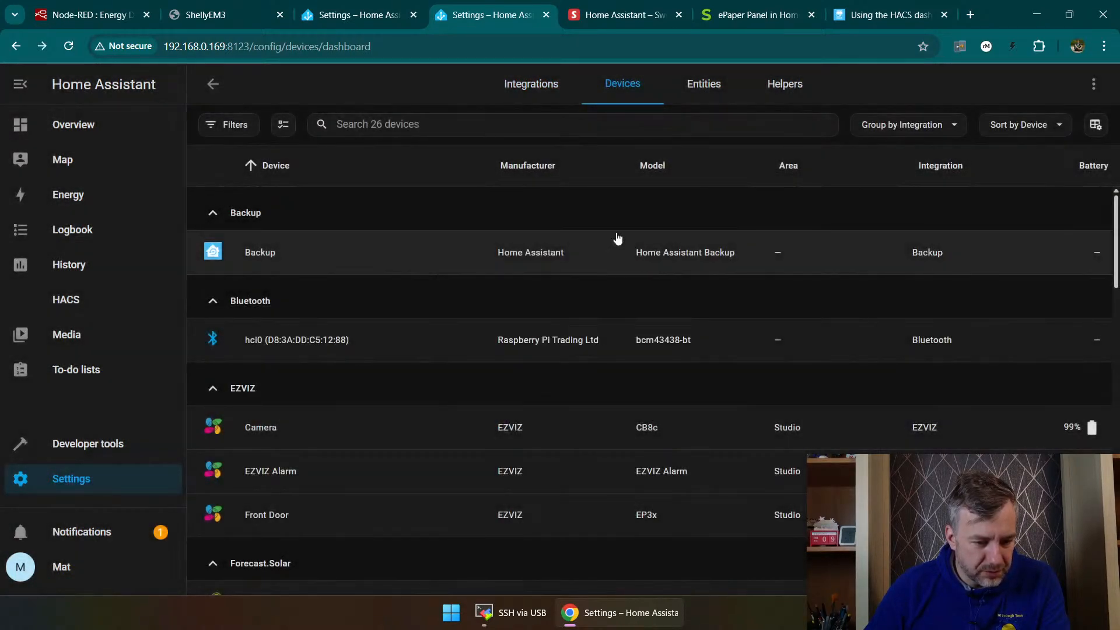
Step: Open the Aqara Camera Hub G5 Pro Matter device from the devices list and trigger its Identify action
scroll(475, 238, down, 4)
scroll(458, 252, down, 8)
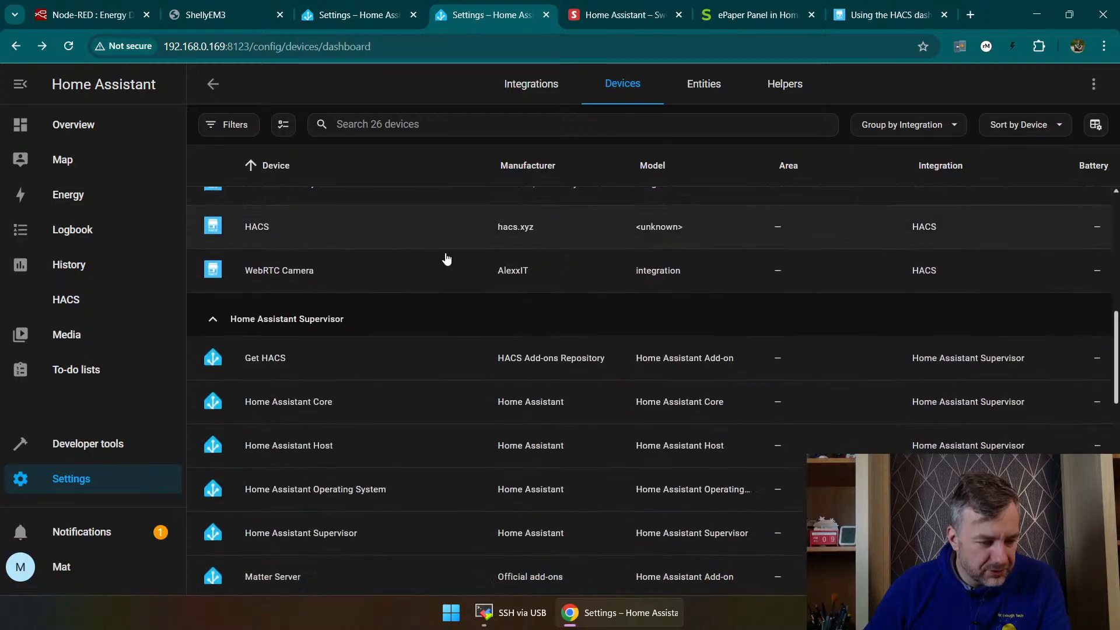
scroll(445, 260, down, 3)
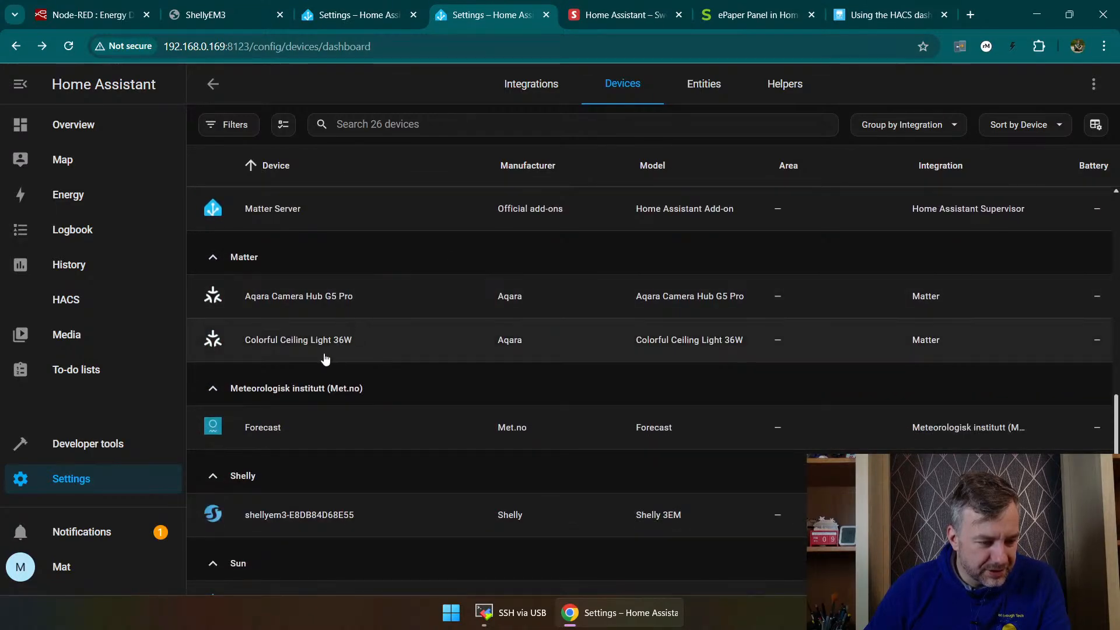
click(297, 299)
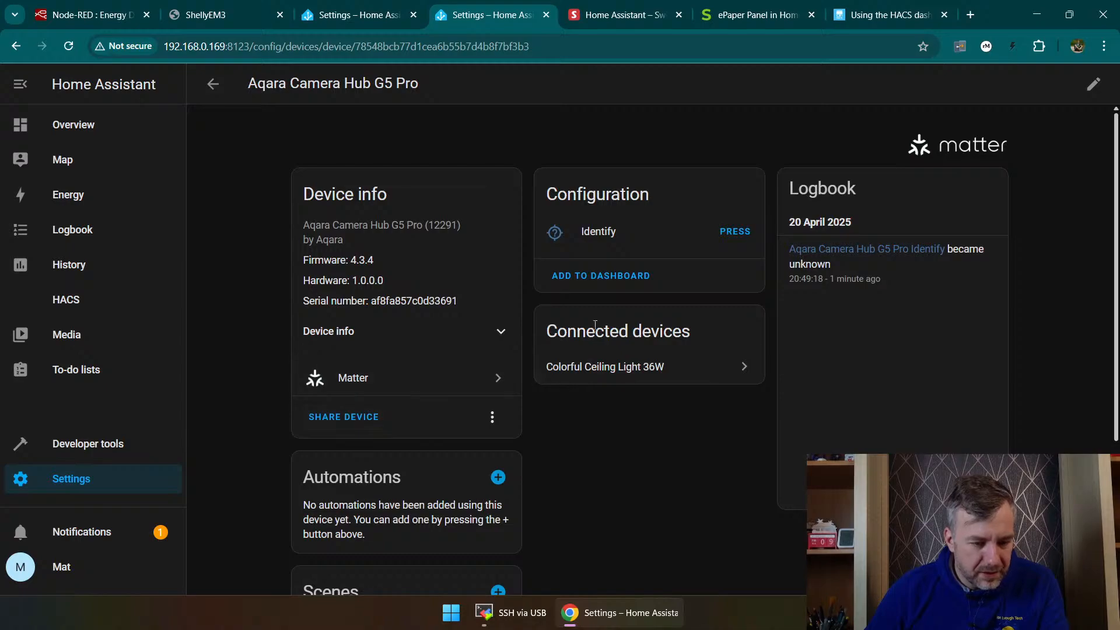
click(735, 231)
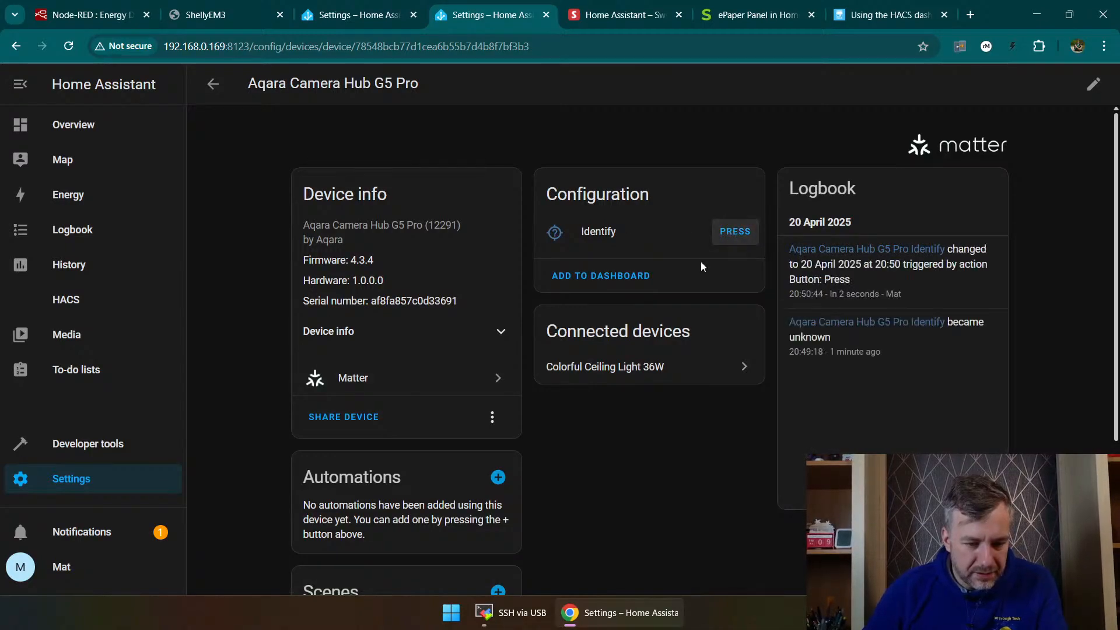
Step: Try to add the camera hub's configuration to the Default dashboard
click(616, 277)
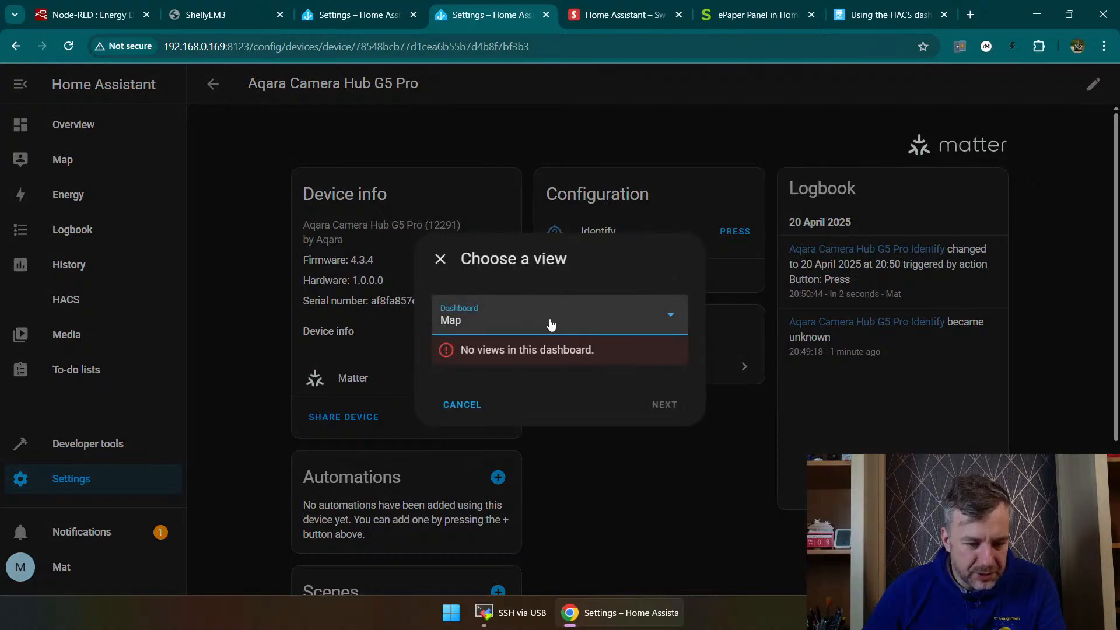
click(503, 333)
click(465, 362)
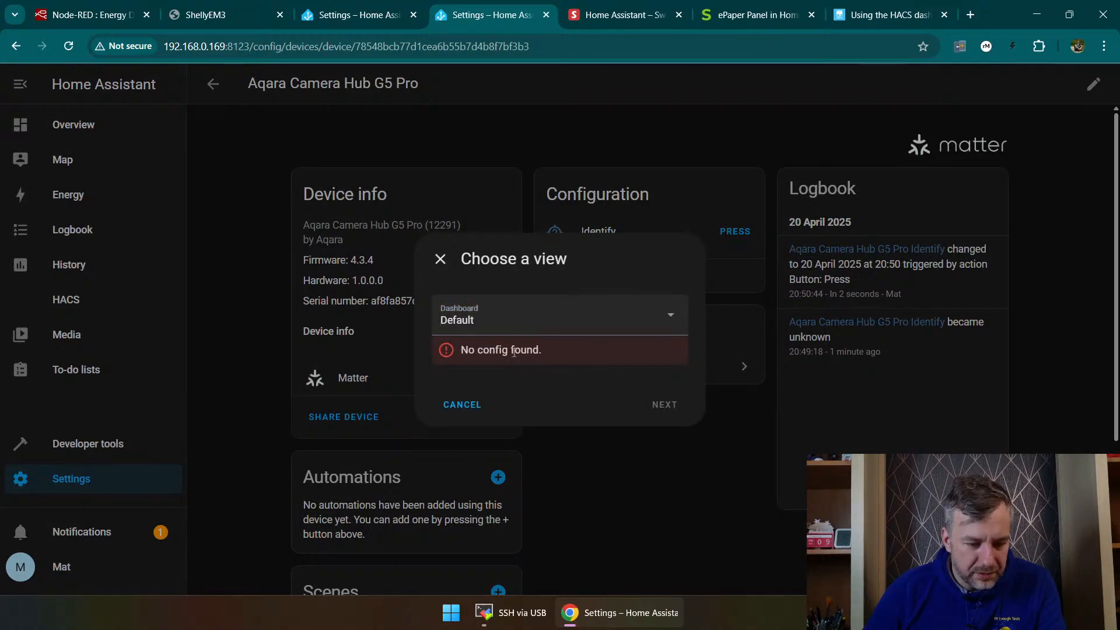
click(444, 407)
Step: Open the connected Colorful Ceiling Light 36W device and trigger both of its Identify actions
click(614, 366)
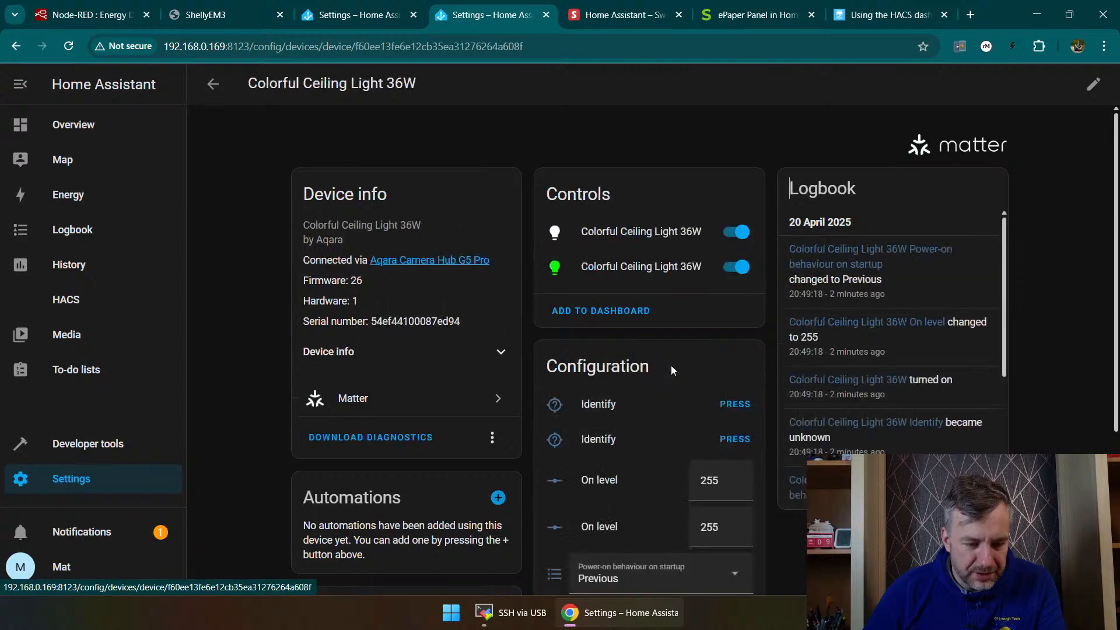
scroll(671, 395, down, 2)
click(734, 258)
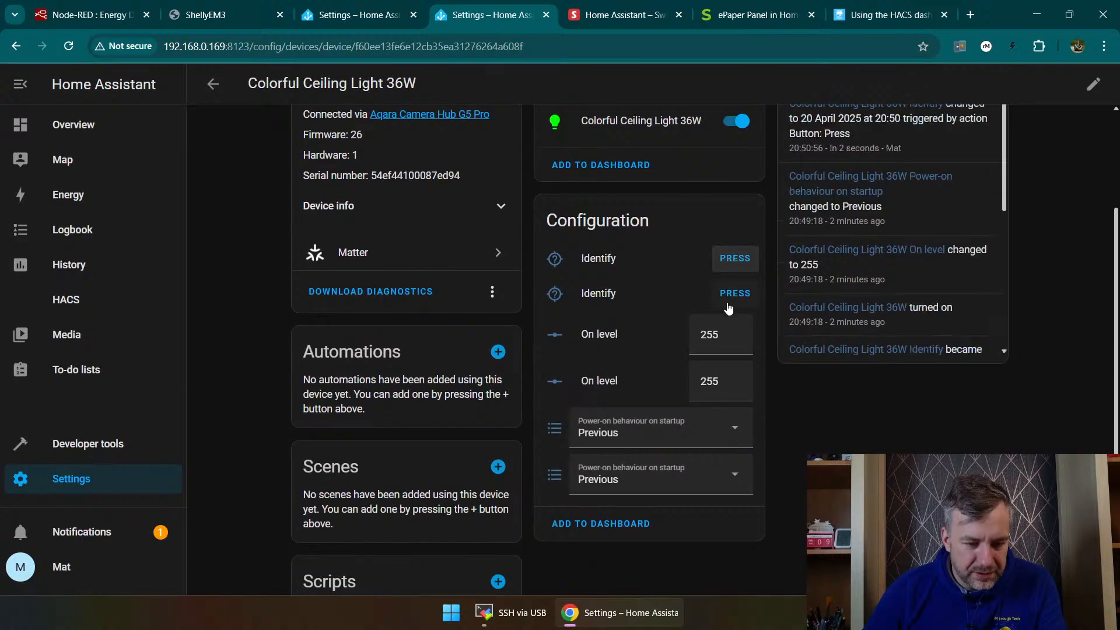
click(734, 294)
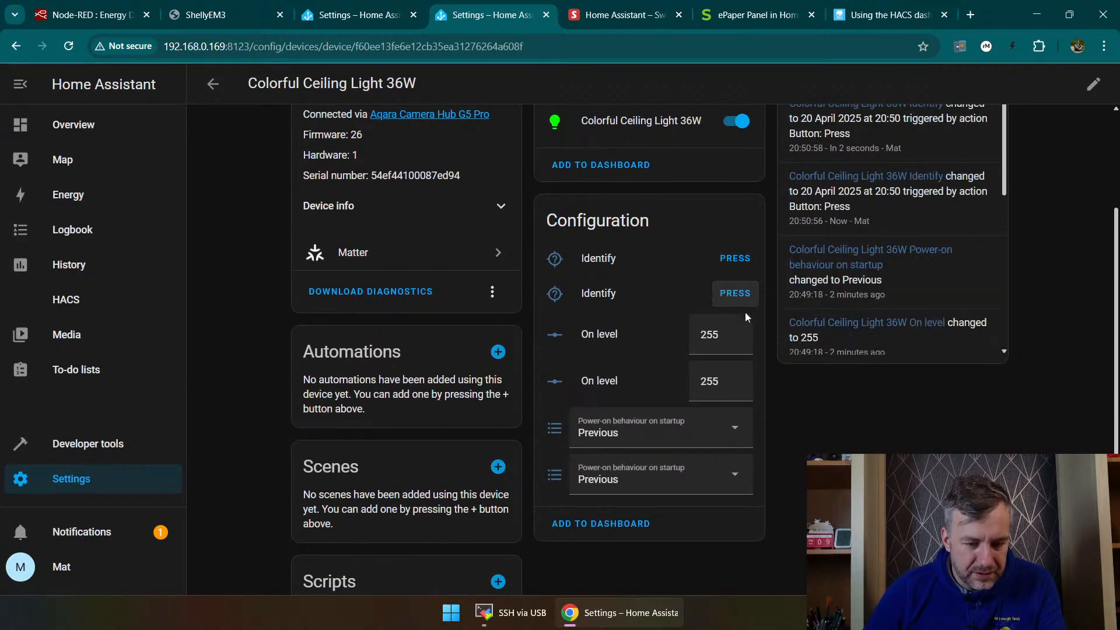
Step: Try to add the ceiling light's configuration entities to a dashboard
scroll(808, 385, up, 2)
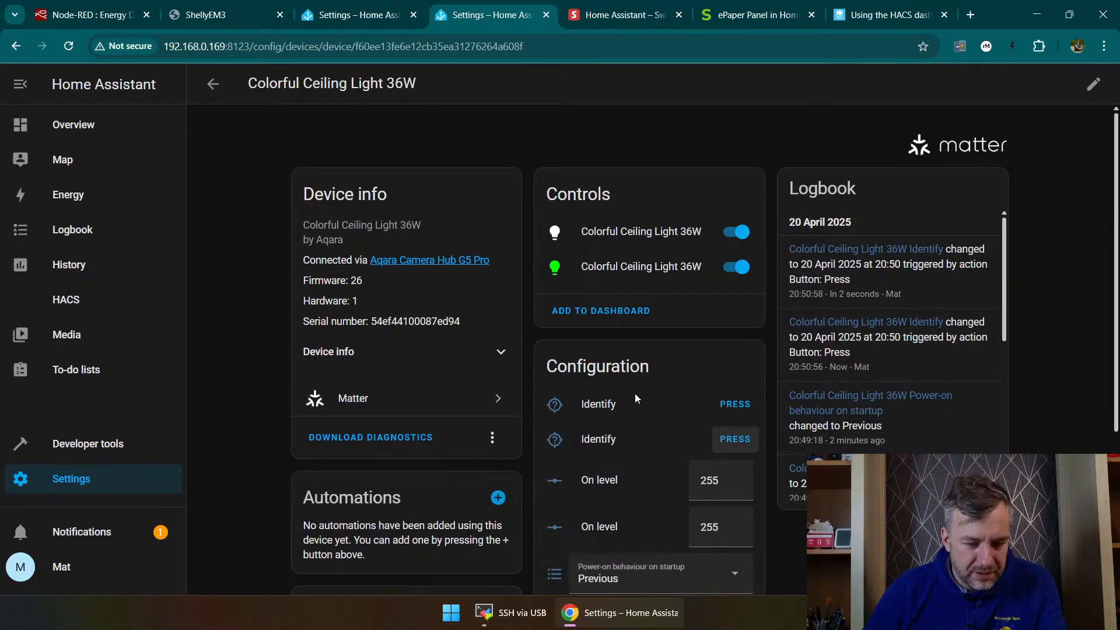
scroll(635, 393, down, 2)
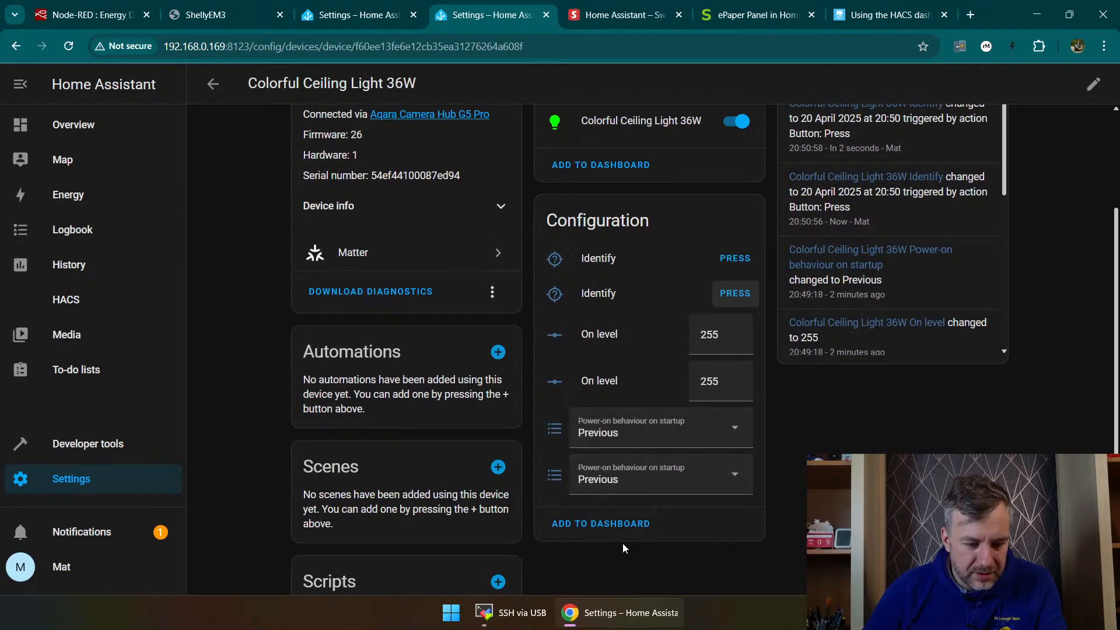
scroll(584, 514, down, 2)
click(569, 430)
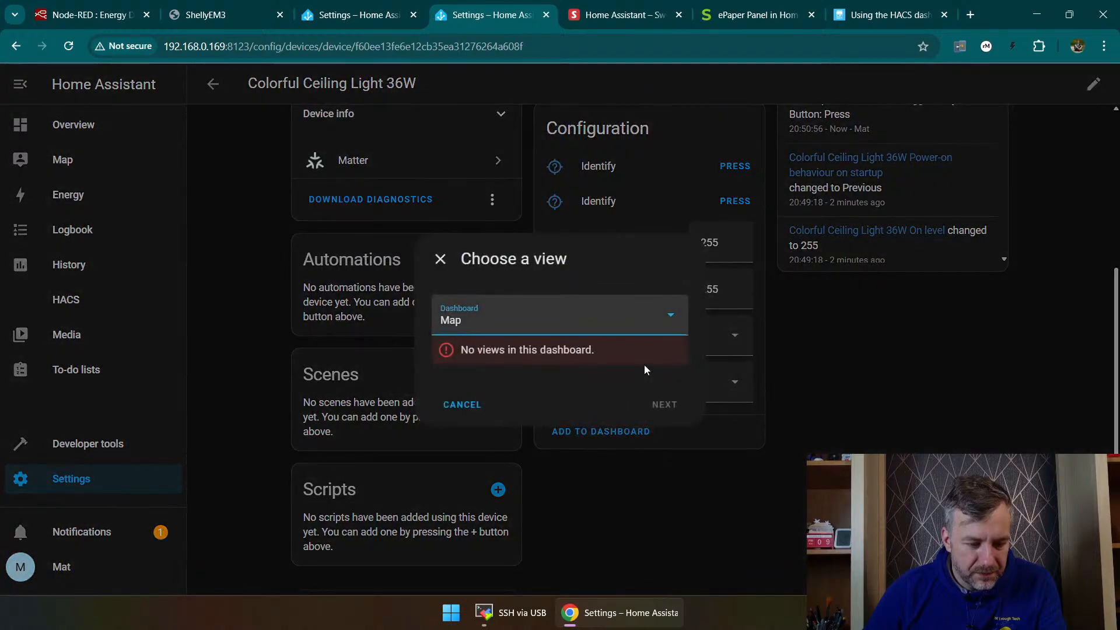
click(456, 402)
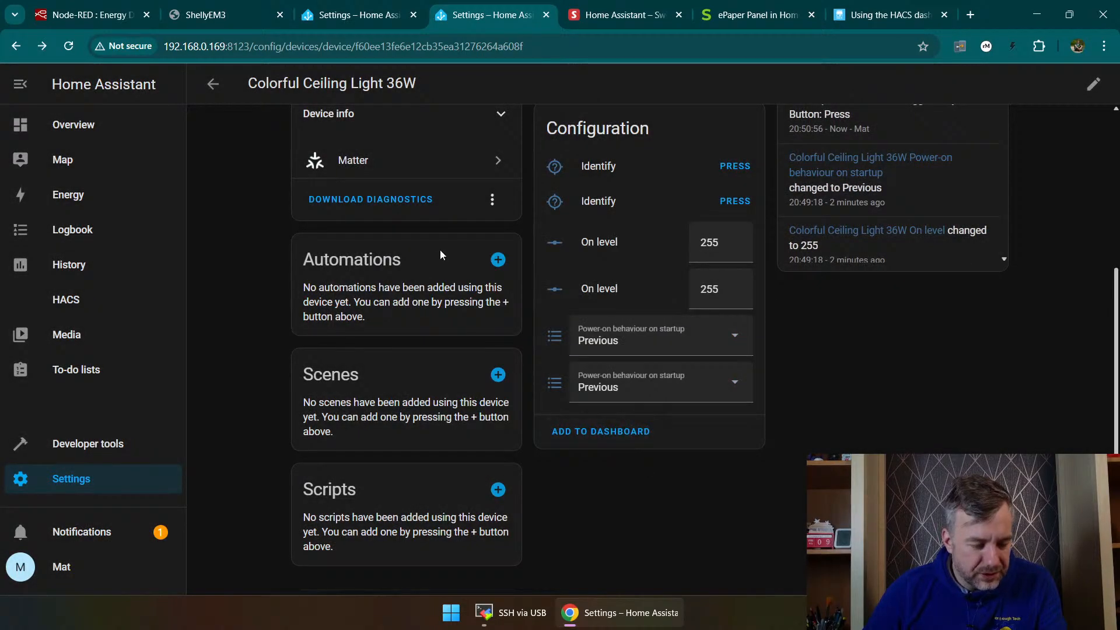
Step: Open the Overview dashboard, test the individual Colorful Ceiling Light 36W switches and turn off the card's group switch
scroll(610, 292, up, 5)
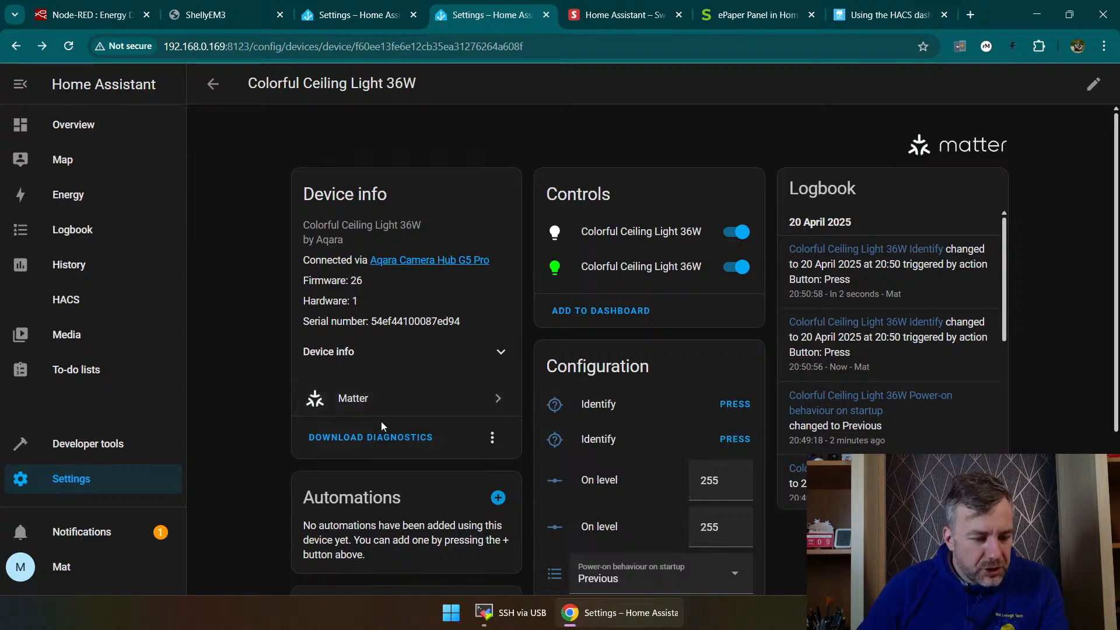
scroll(455, 429, down, 2)
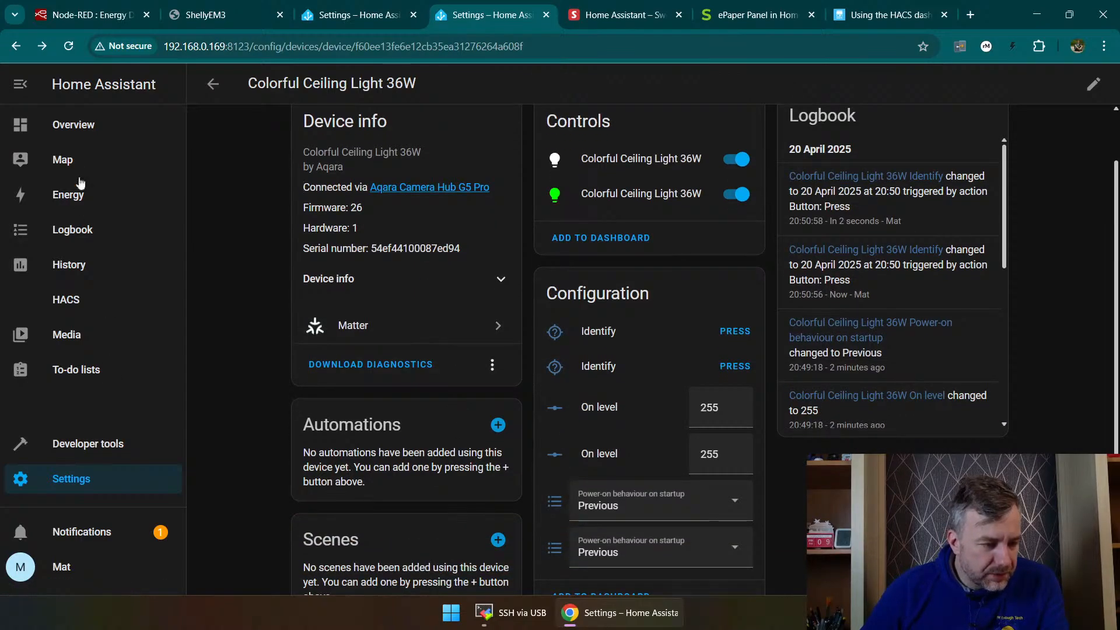
click(73, 124)
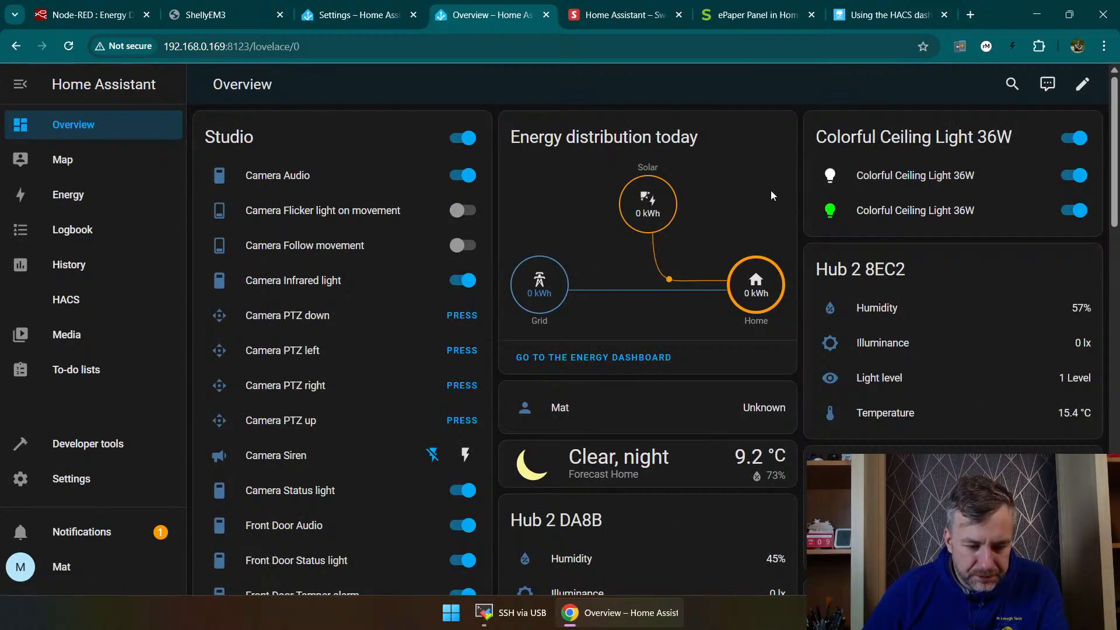
scroll(775, 191, down, 1)
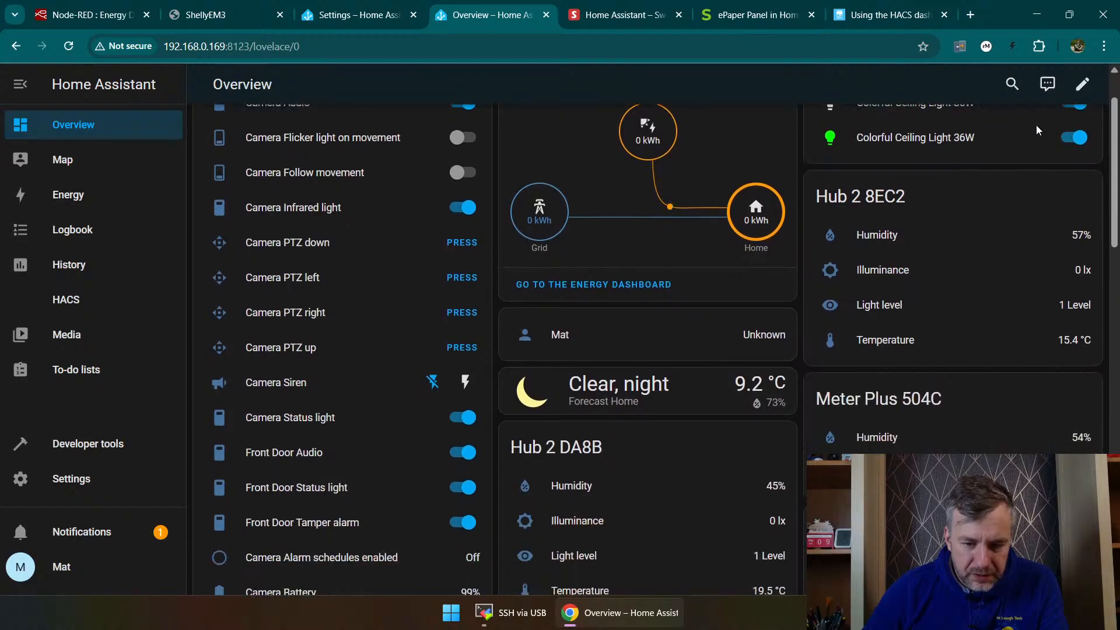
scroll(1039, 131, up, 1)
click(1075, 207)
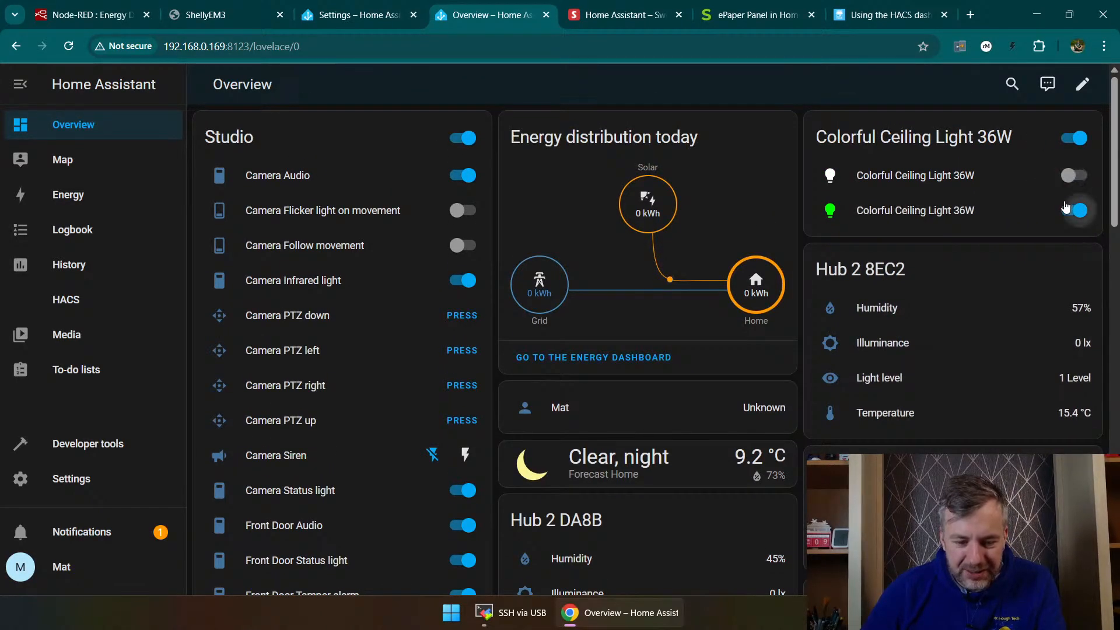
click(1069, 180)
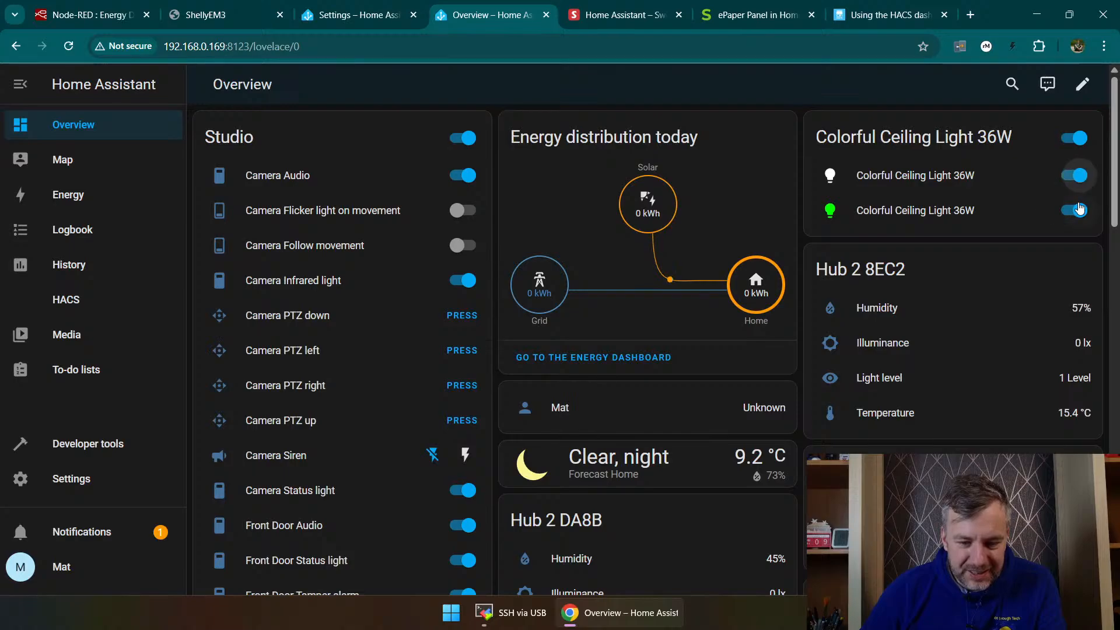
click(1080, 139)
Step: Turn the Colorful Ceiling Light 36W group back on, retest an individual light switch and turn the whole group off
scroll(957, 200, down, 1)
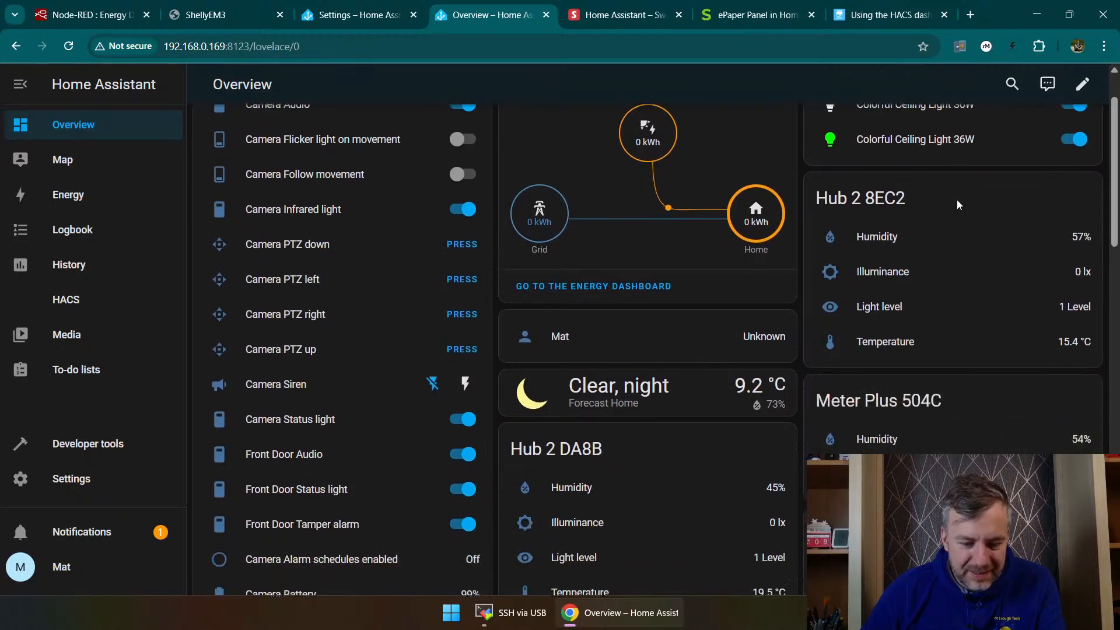
scroll(957, 200, down, 15)
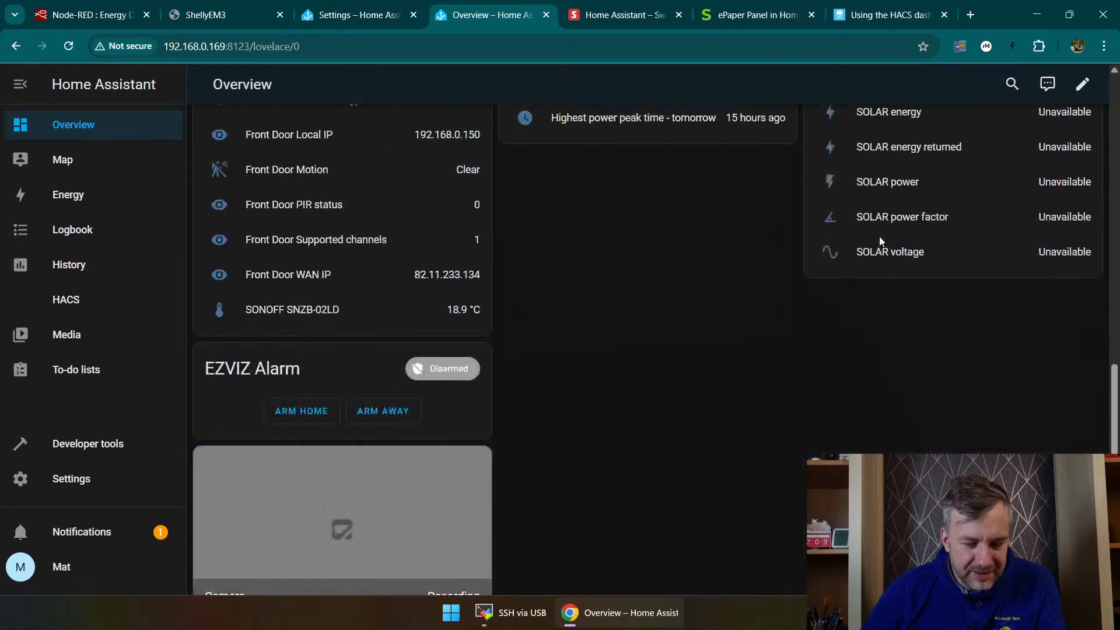
scroll(880, 241, down, 3)
scroll(874, 241, down, 1)
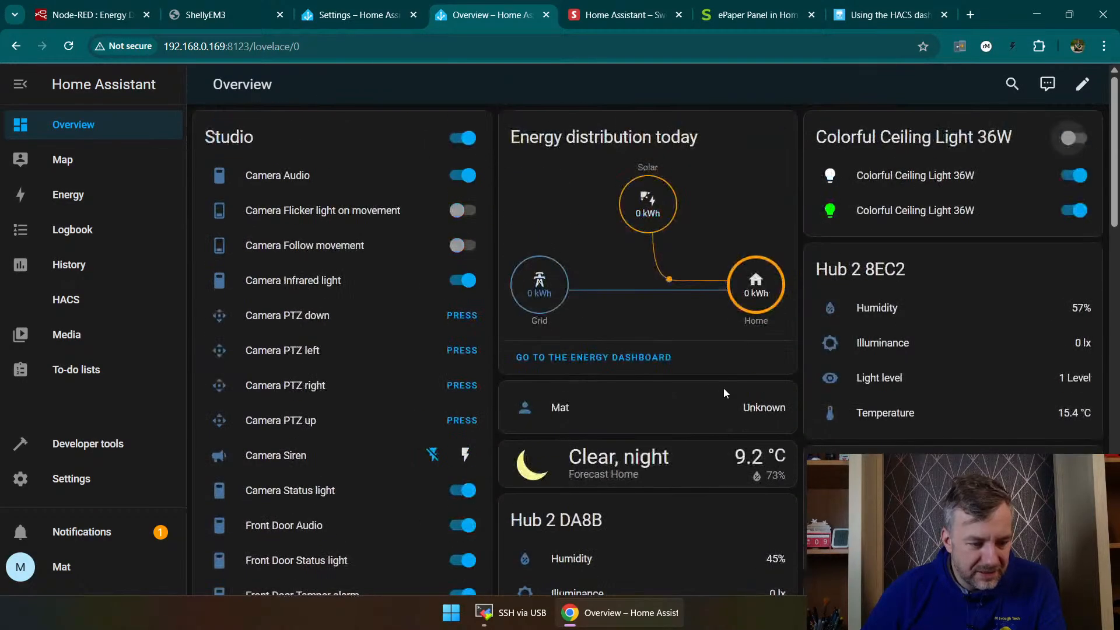
scroll(722, 388, down, 15)
scroll(709, 397, up, 15)
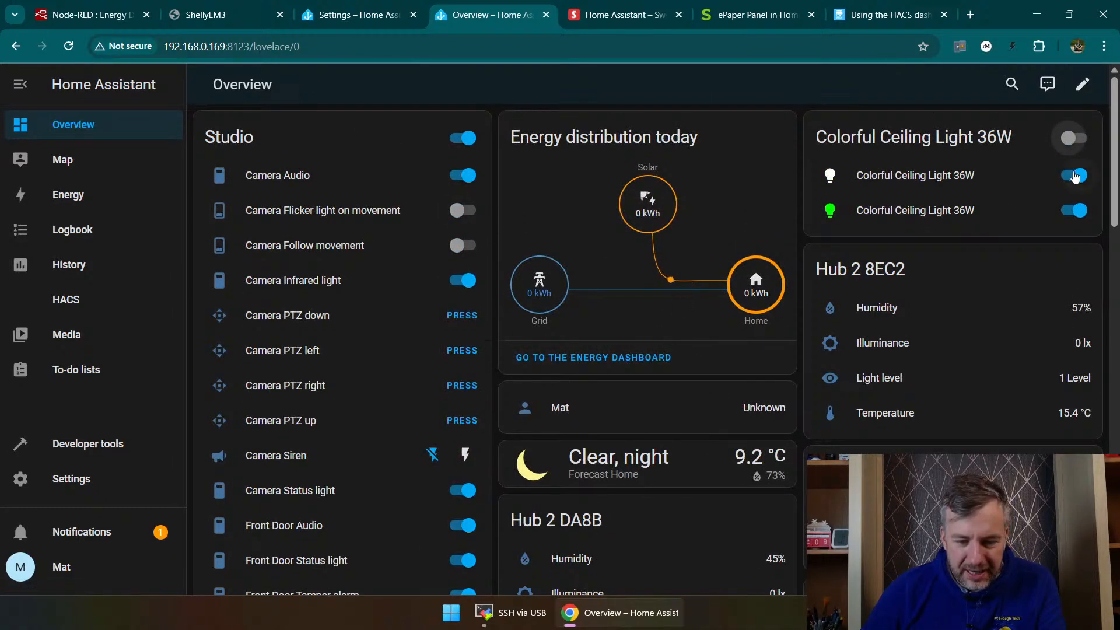
click(1073, 139)
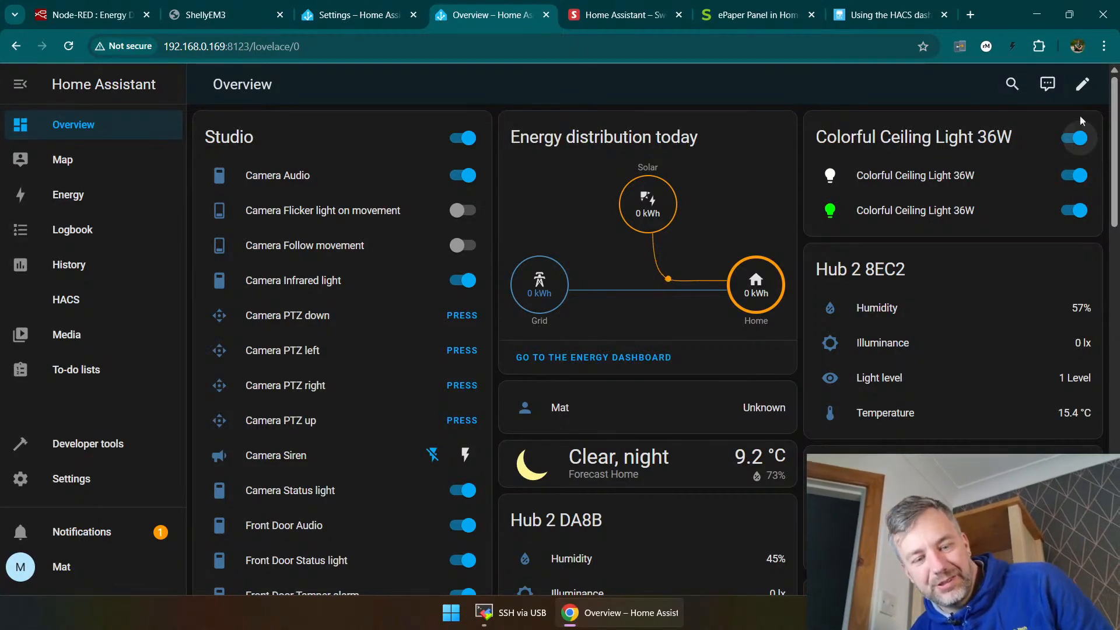
click(1076, 175)
click(1075, 177)
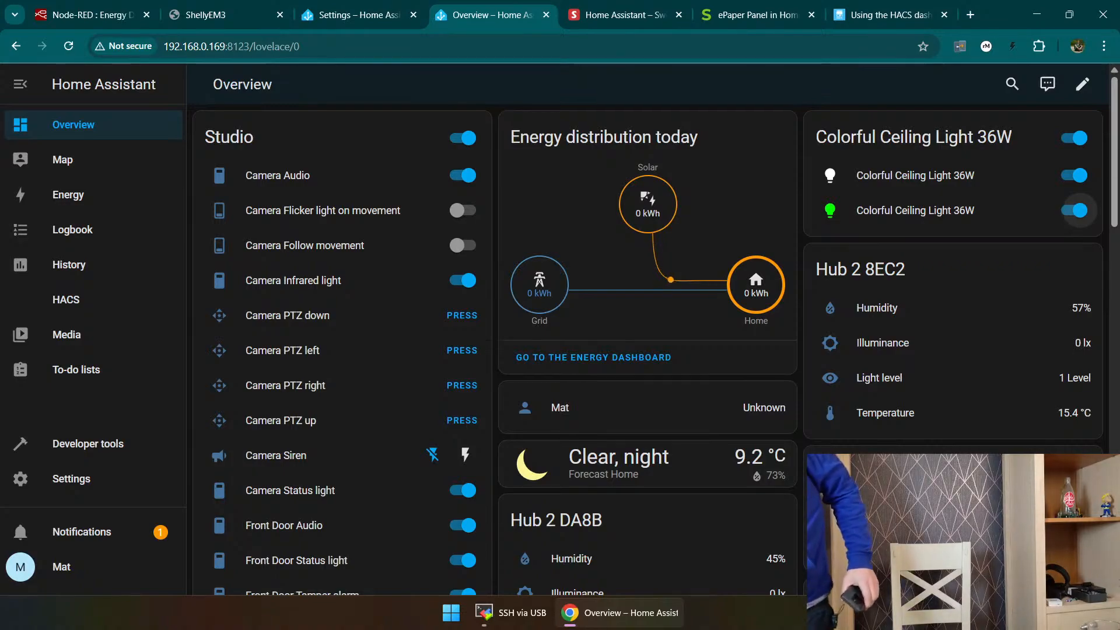
click(1078, 140)
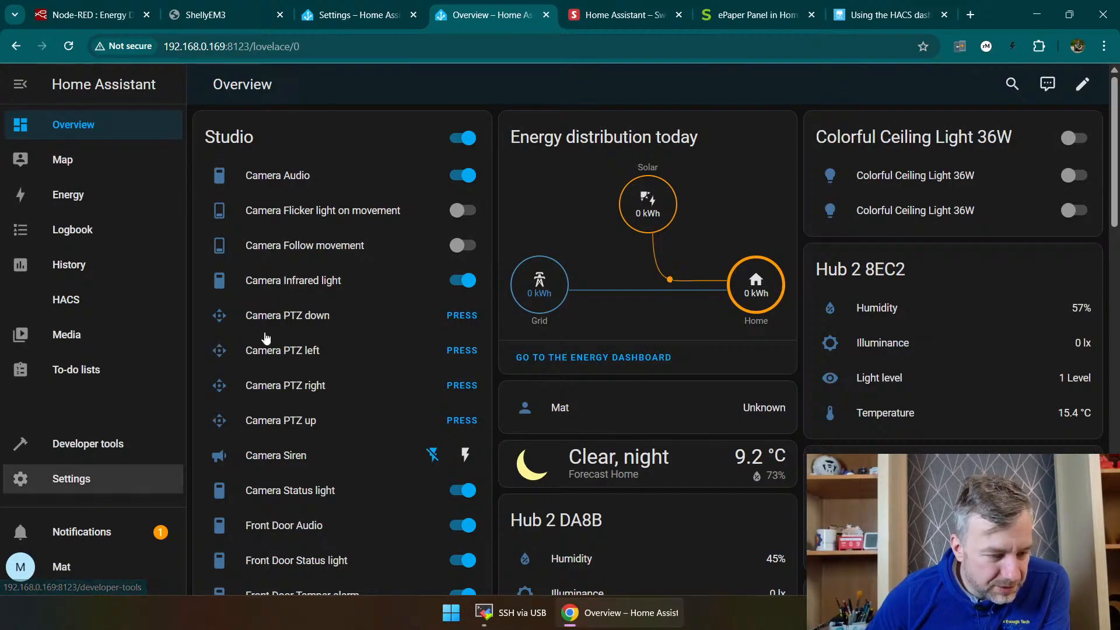
Step: Examine the discovered integrations and the options of the first Camera-Hub-G5Pro-3691 HomeKit device
click(76, 477)
click(549, 192)
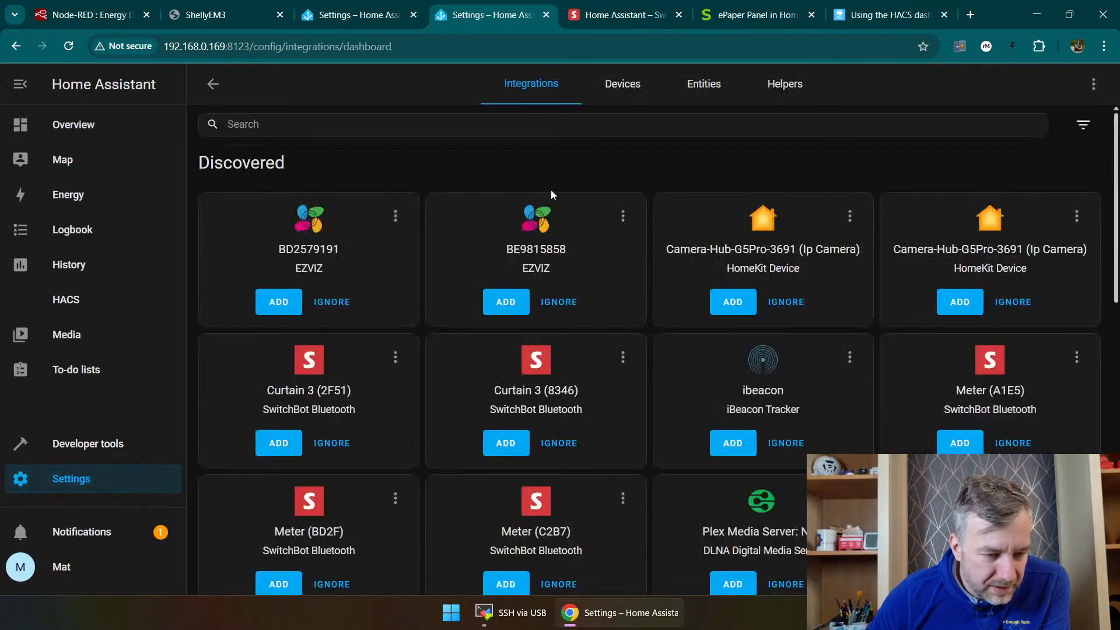
scroll(637, 257, down, 2)
scroll(636, 271, down, 1)
scroll(634, 284, up, 3)
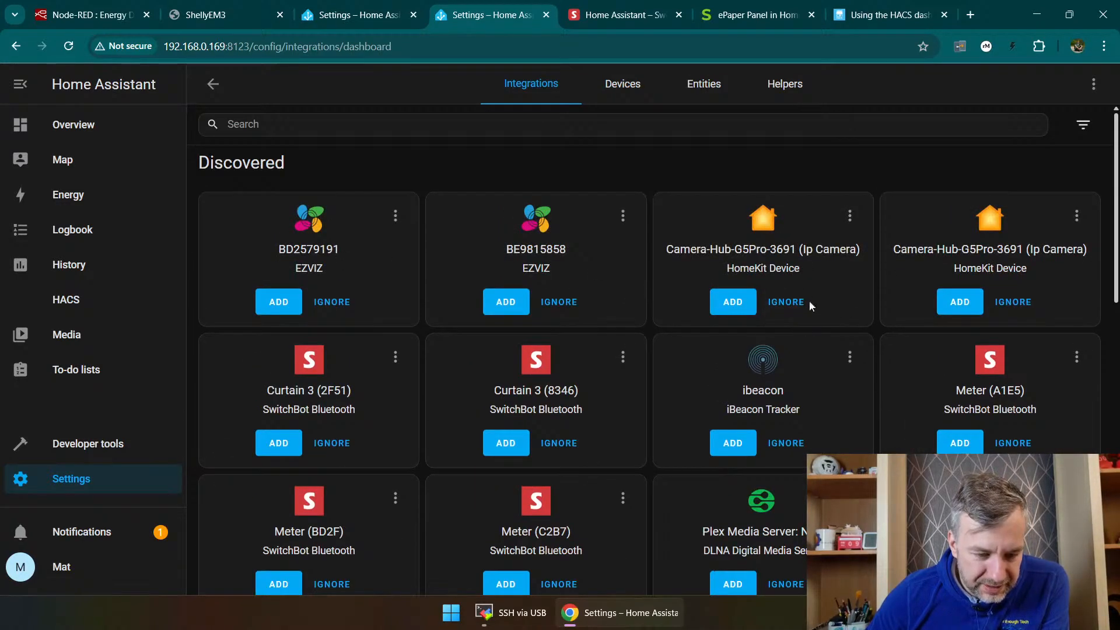
click(851, 216)
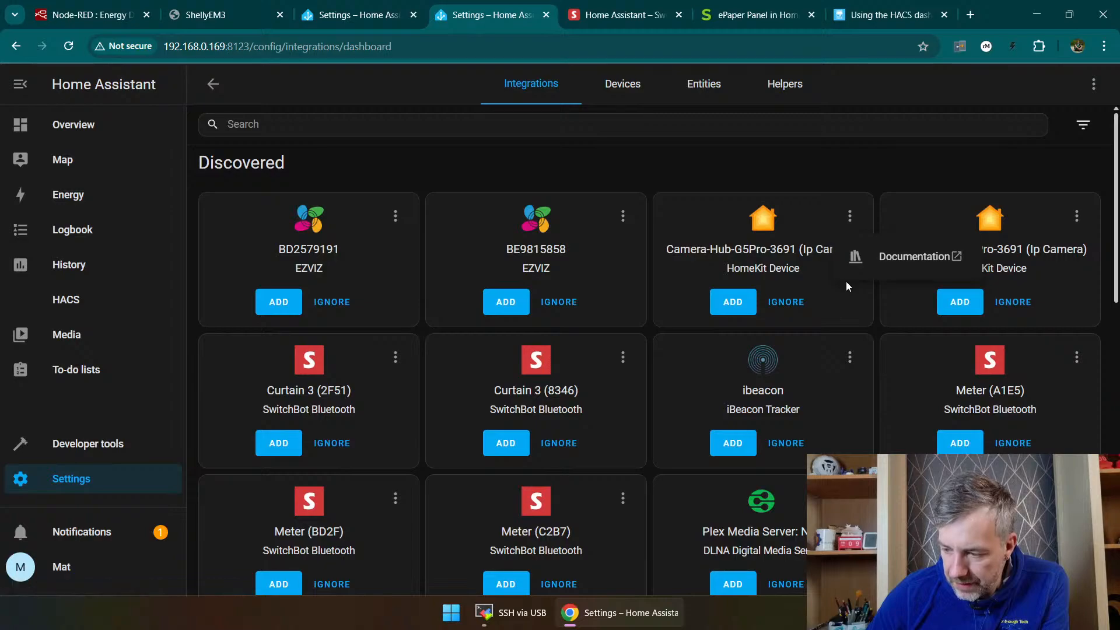
click(563, 165)
Step: Examine the Overview dashboard's areas to display in its edit settings, leaving them without saving
click(79, 125)
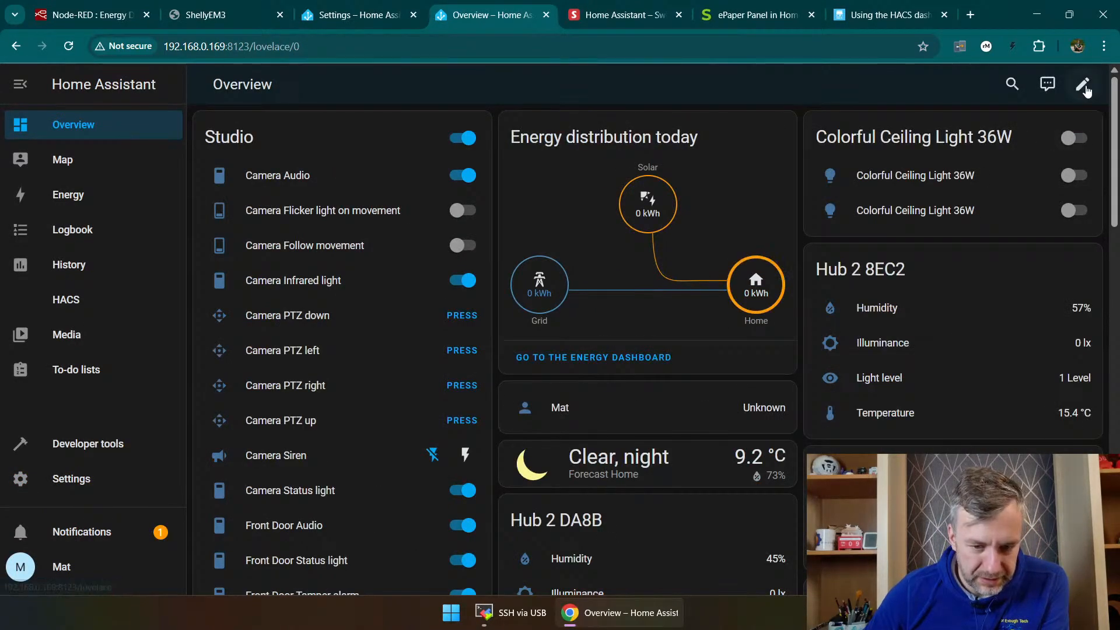
click(1083, 85)
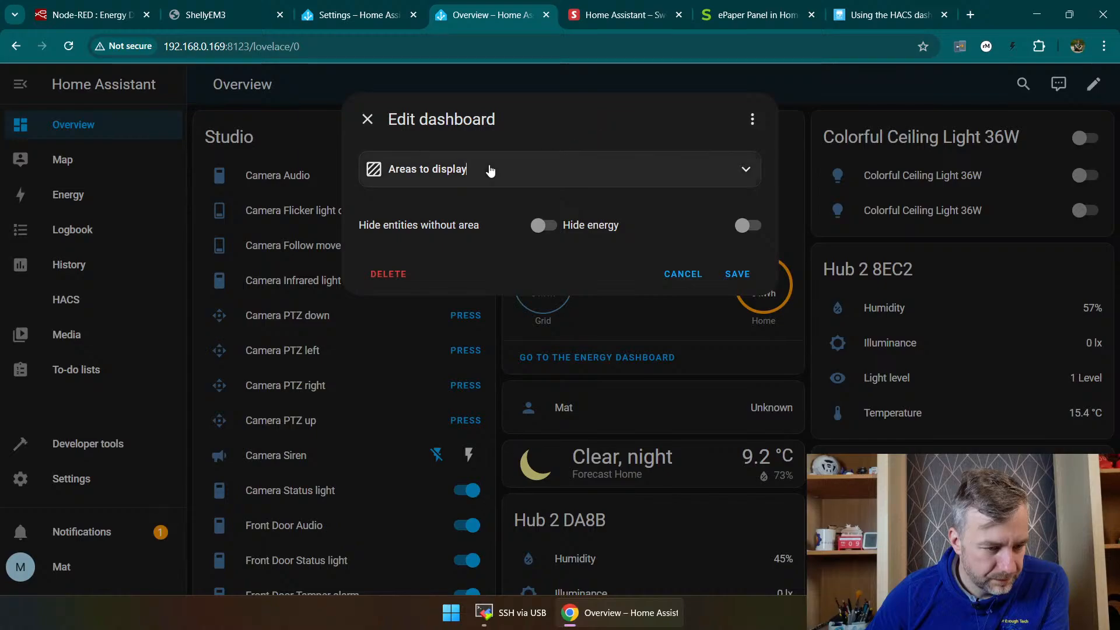
click(490, 170)
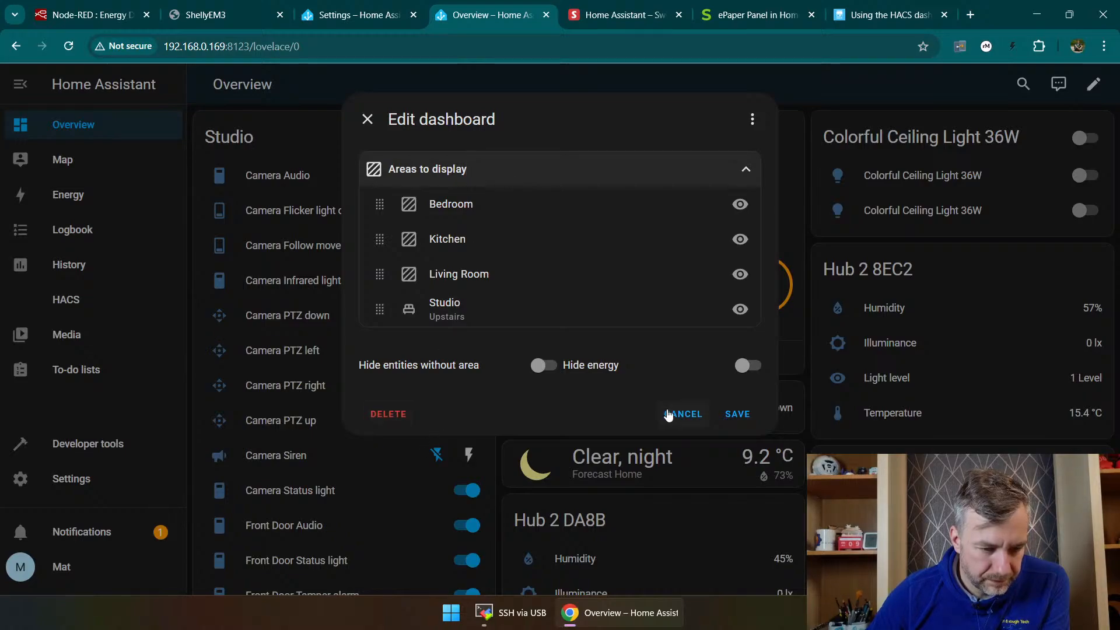
click(681, 414)
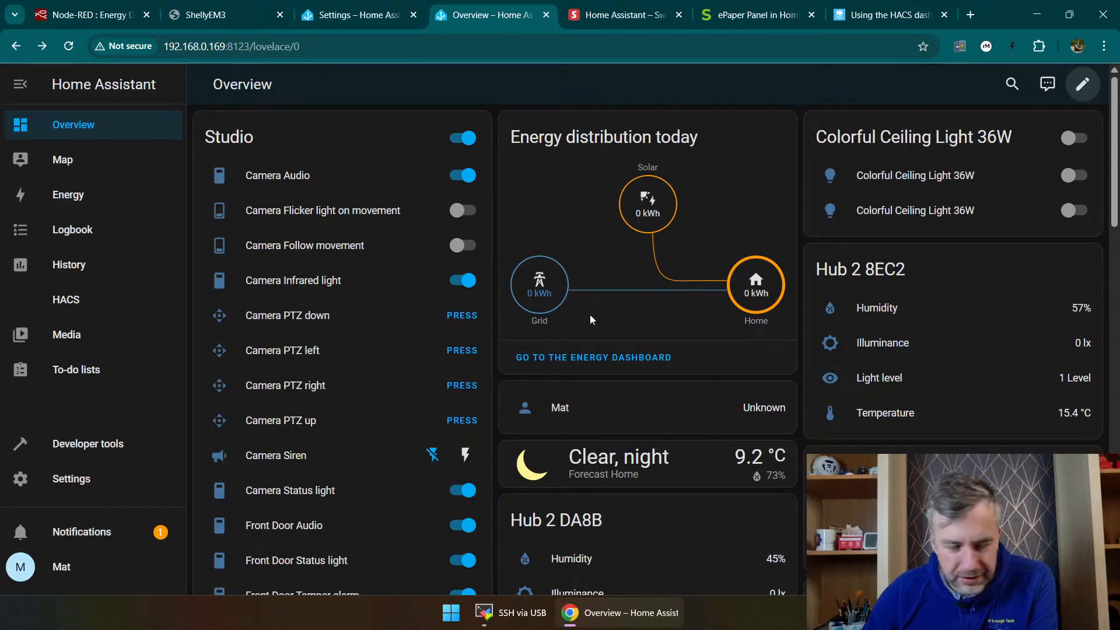
Step: Search the HACS store for "picture" and open the Refreshable Picture Card repository
click(66, 299)
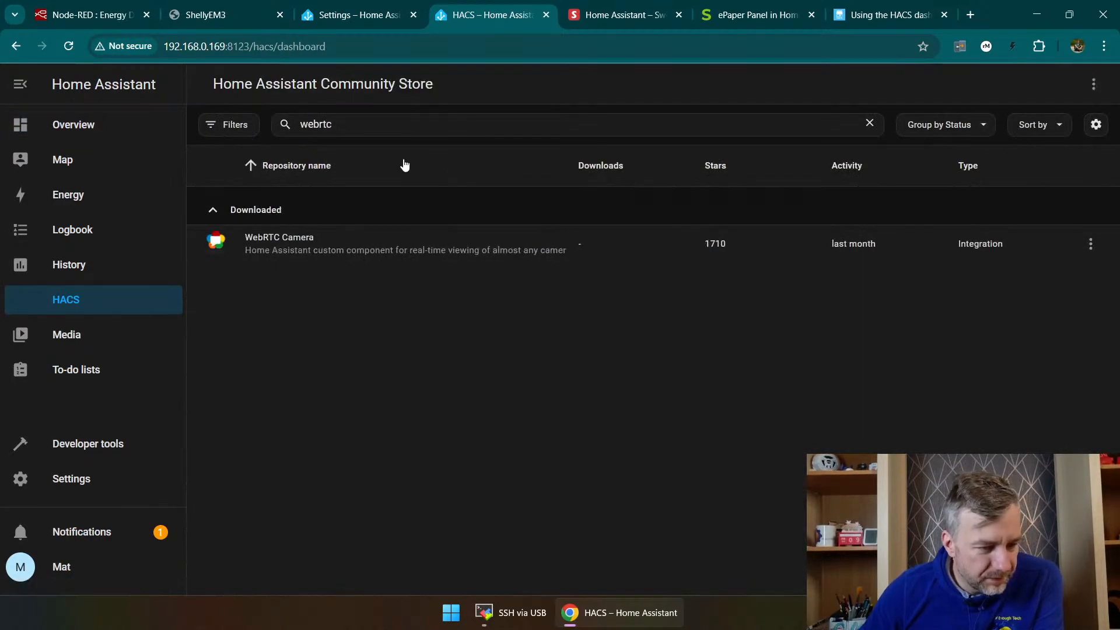
double_click(379, 125)
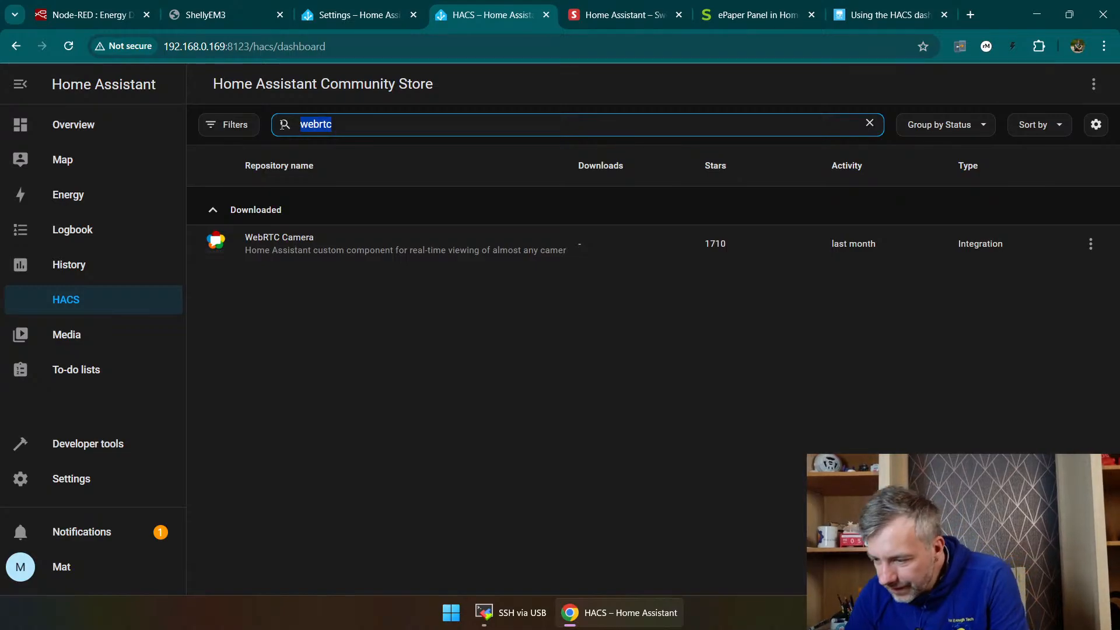
key(BackSpace)
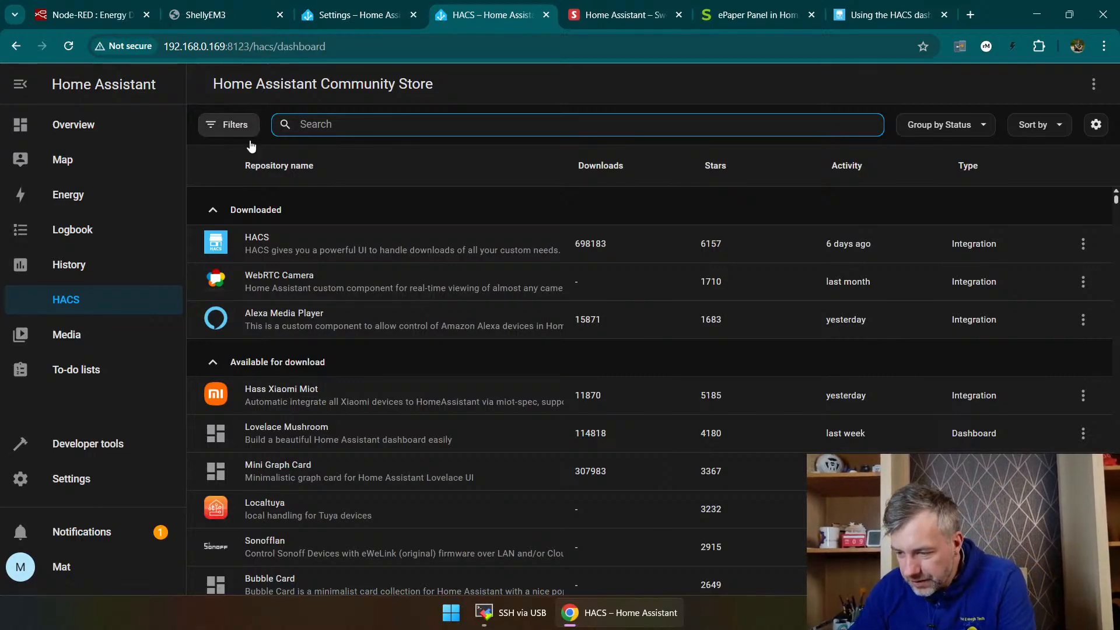
text(picture)
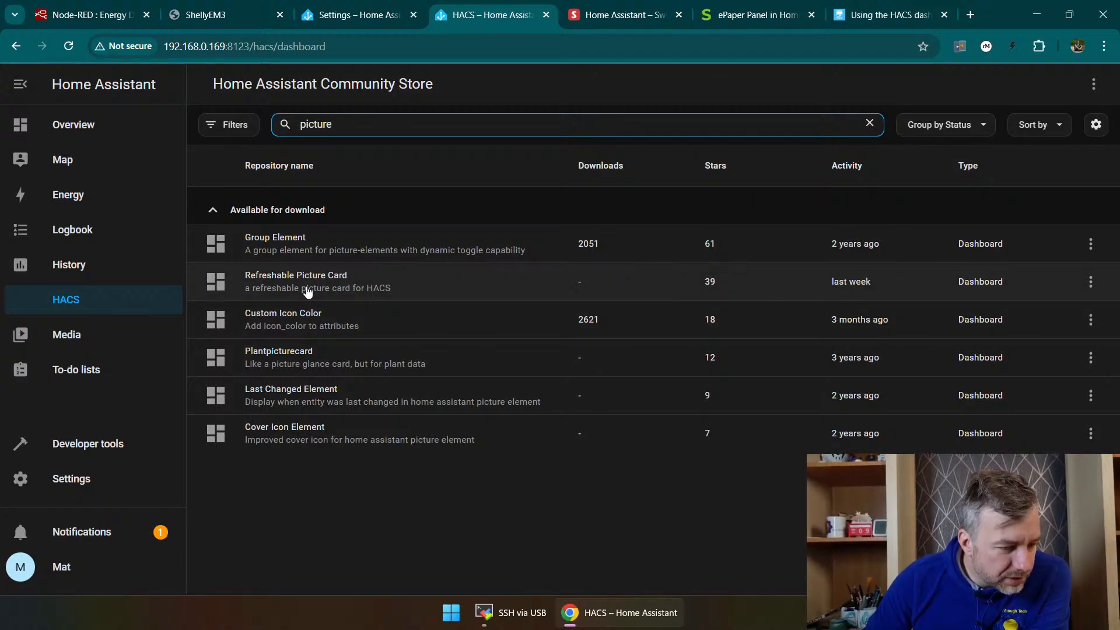
click(378, 296)
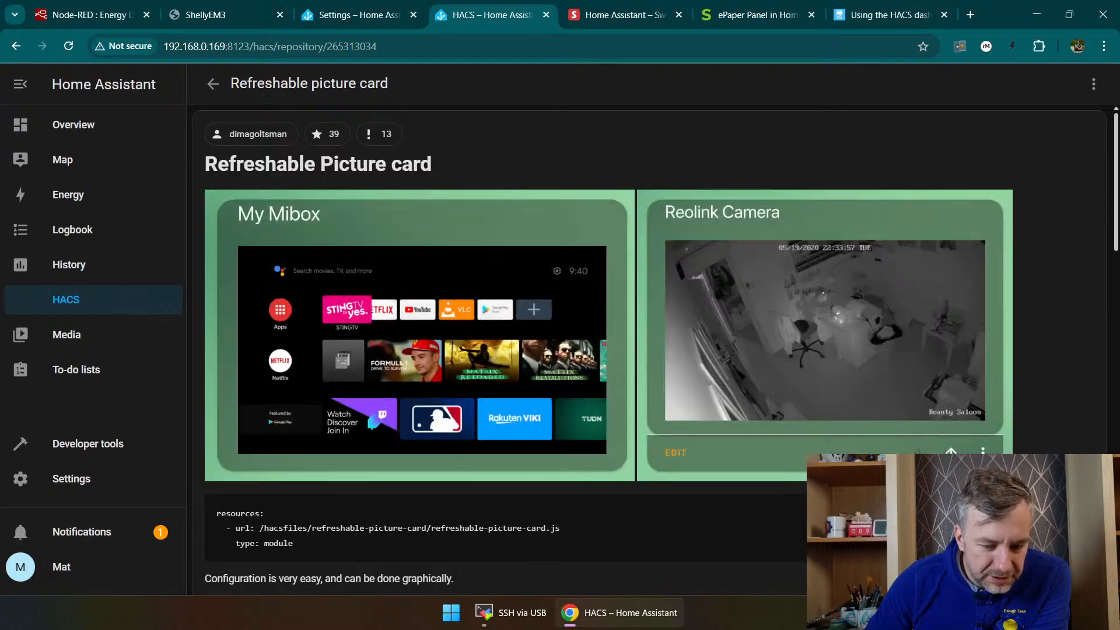
Step: Download version 0.2.5 of the Refreshable Picture Card and reload the browser to use the updated resources
click(1055, 566)
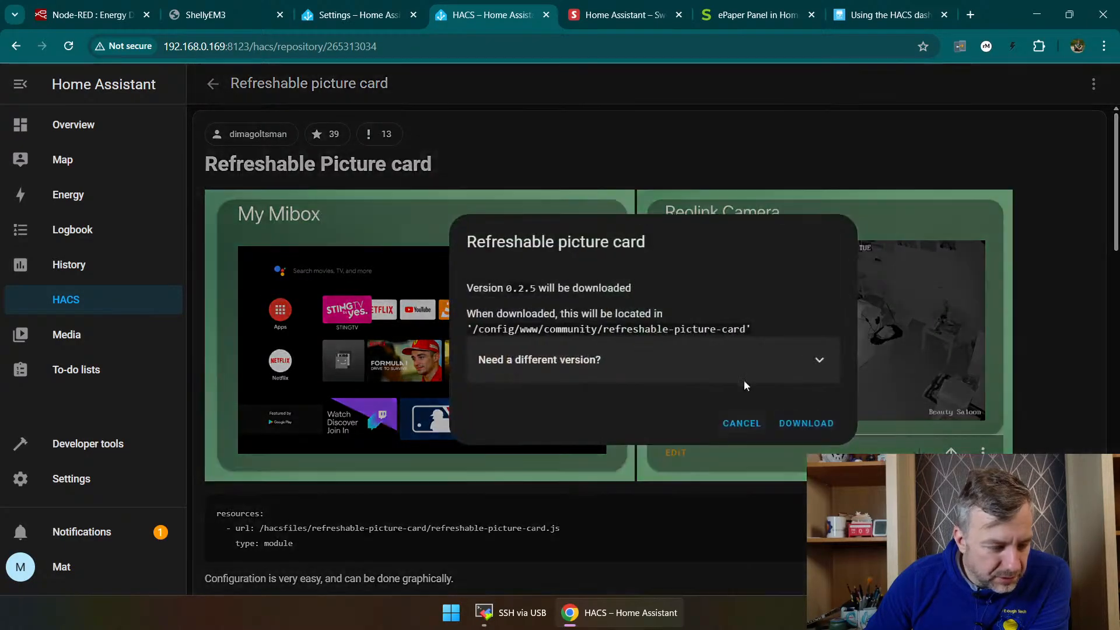
click(796, 422)
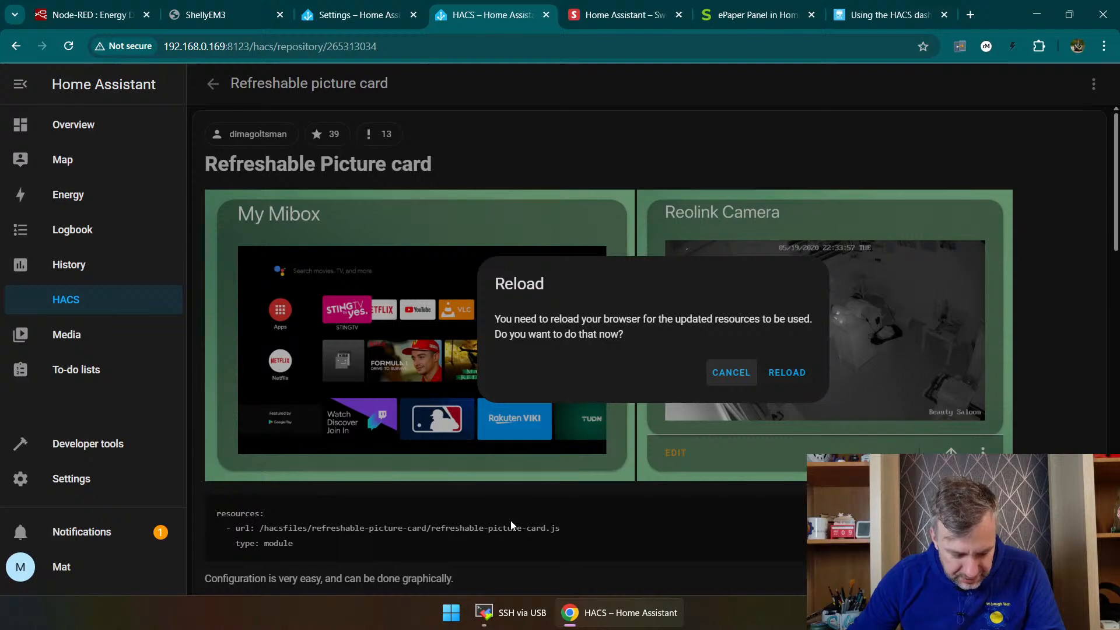
click(782, 374)
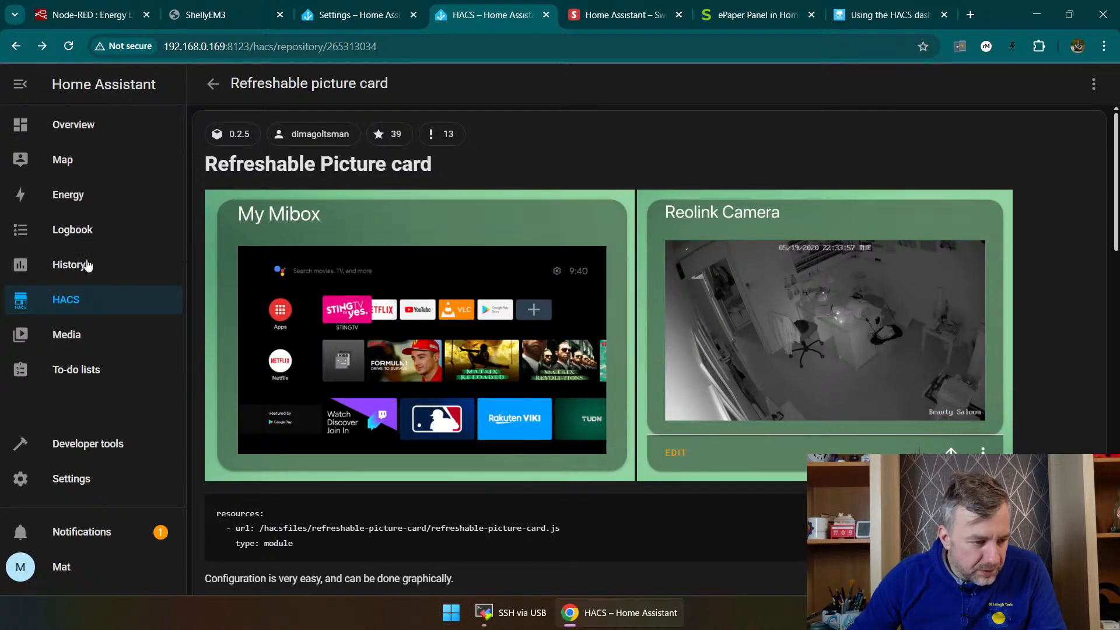
Step: Read the Refreshable Picture Card documentation, covering its resource entry, configuration options and YAML examples for URL and entity pictures
scroll(350, 420, down, 5)
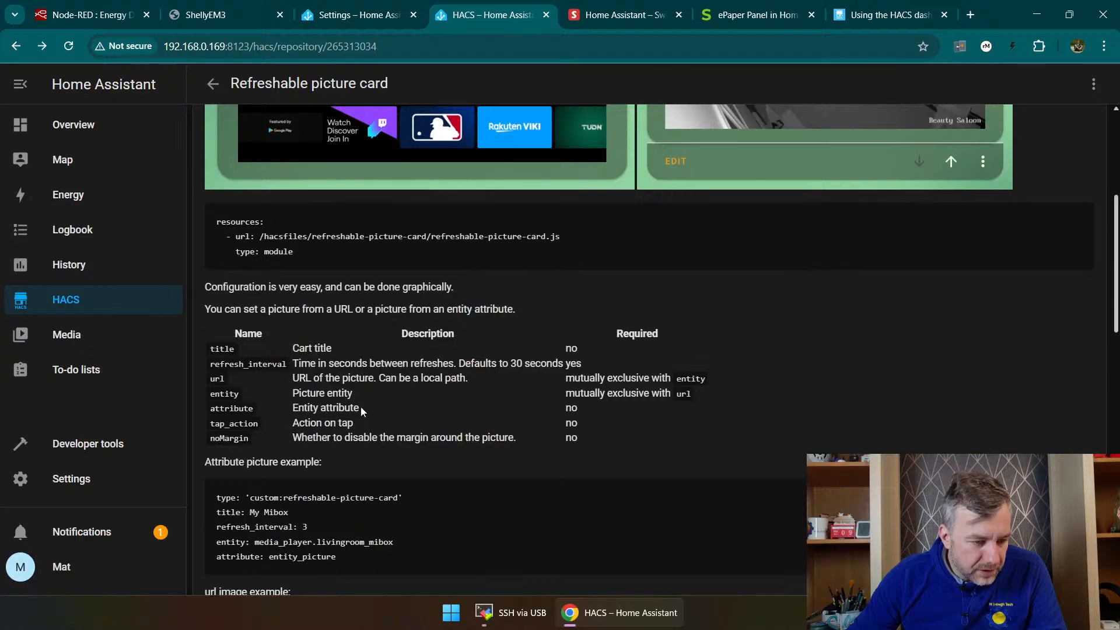
scroll(360, 408, down, 4)
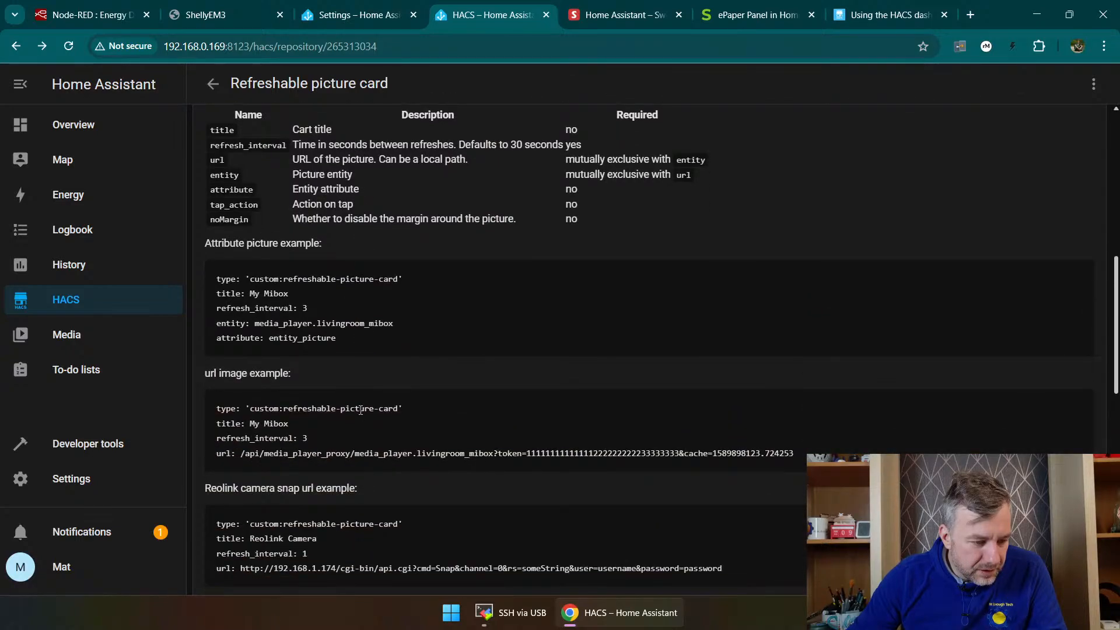
scroll(351, 429, down, 3)
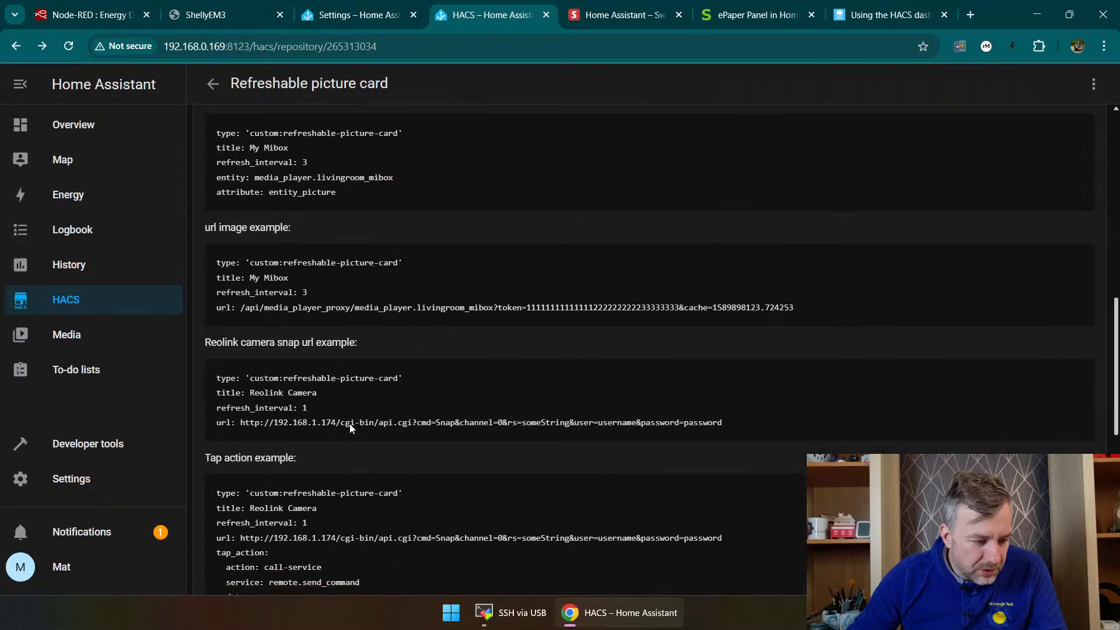
scroll(350, 425, down, 5)
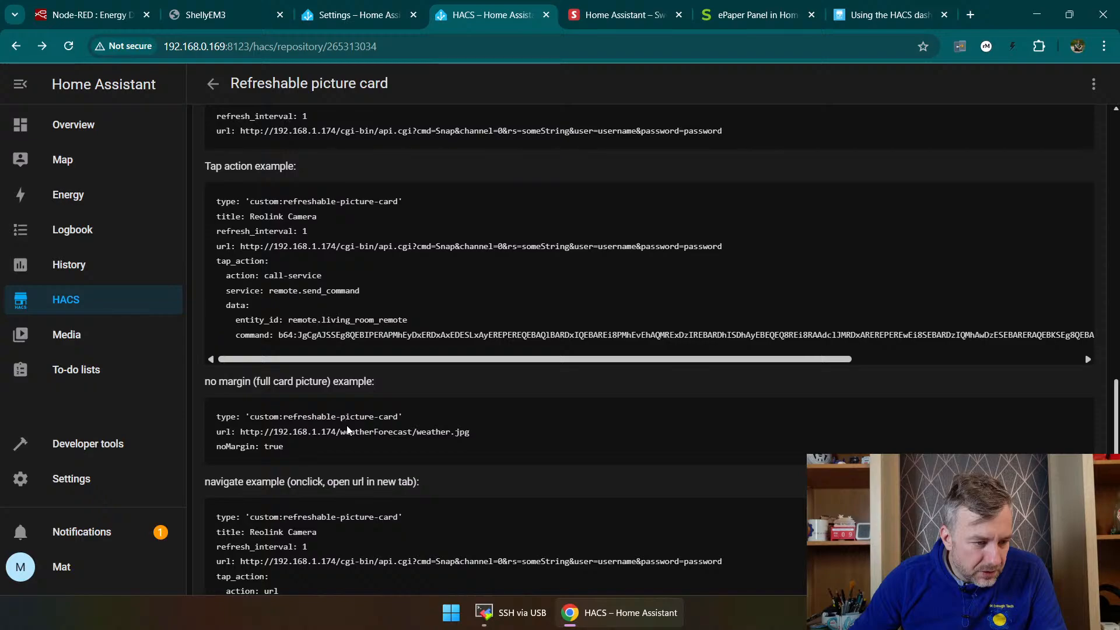
scroll(349, 423, up, 15)
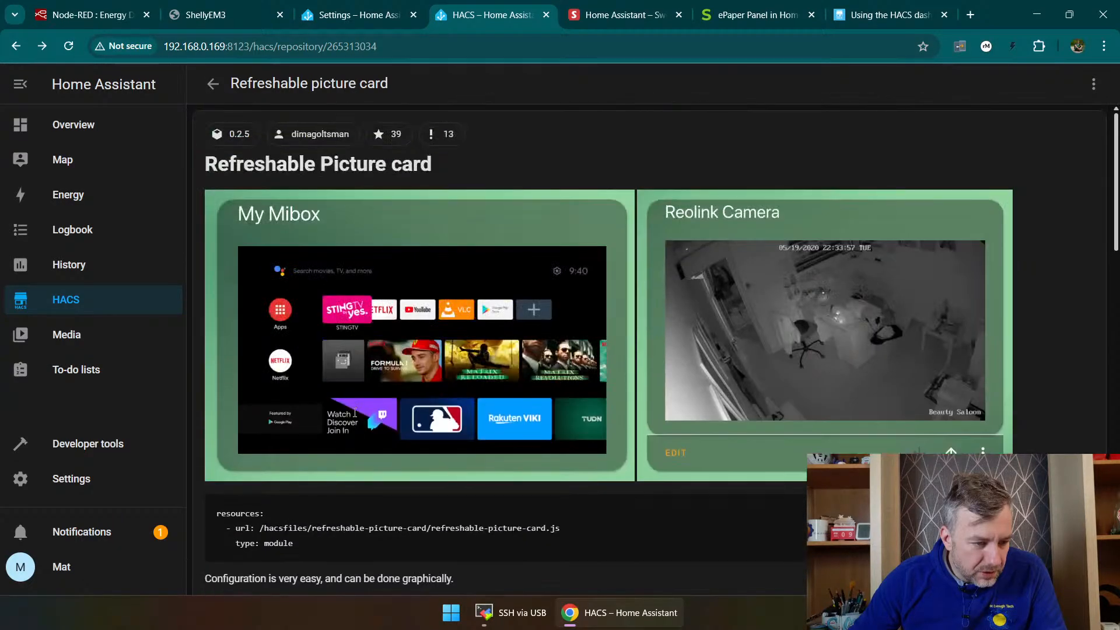
scroll(261, 426, down, 4)
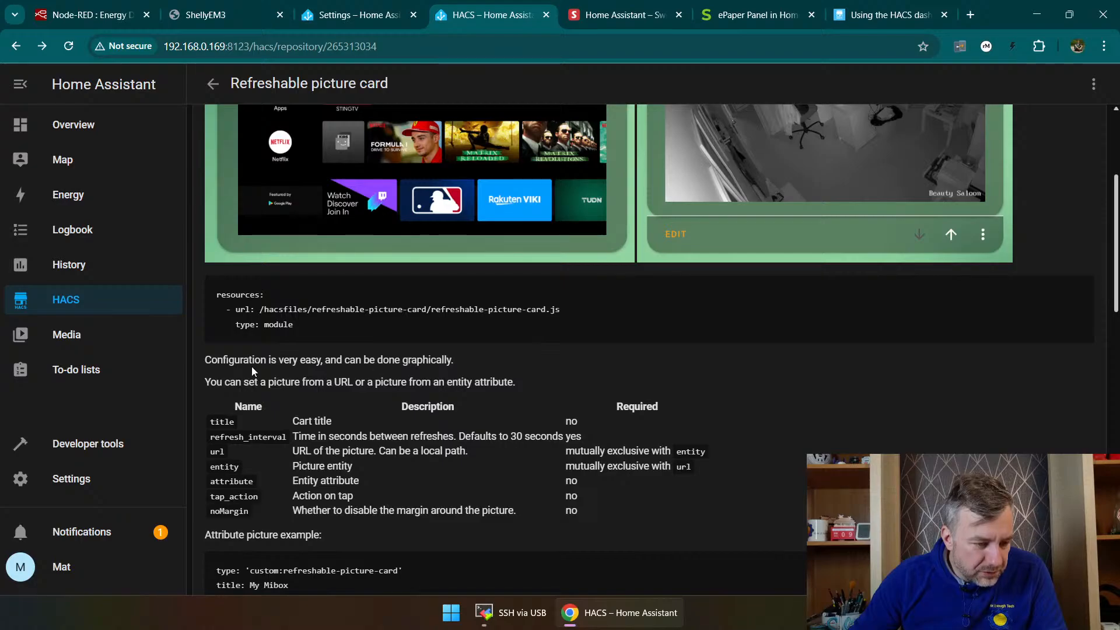
drag(229, 382, 523, 380)
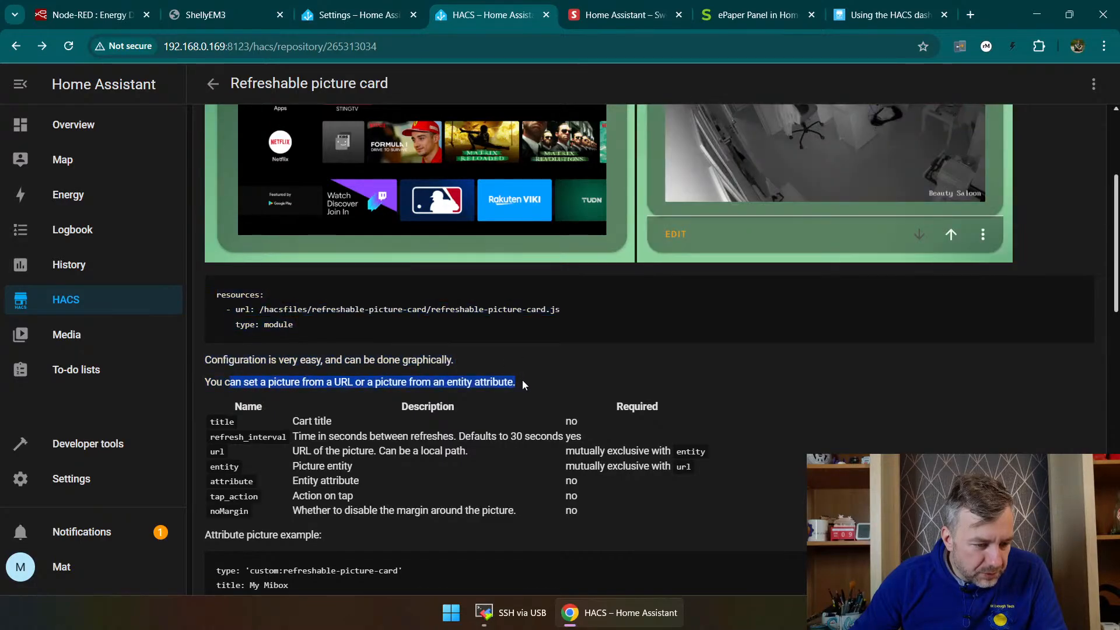
click(523, 380)
scroll(447, 391, down, 5)
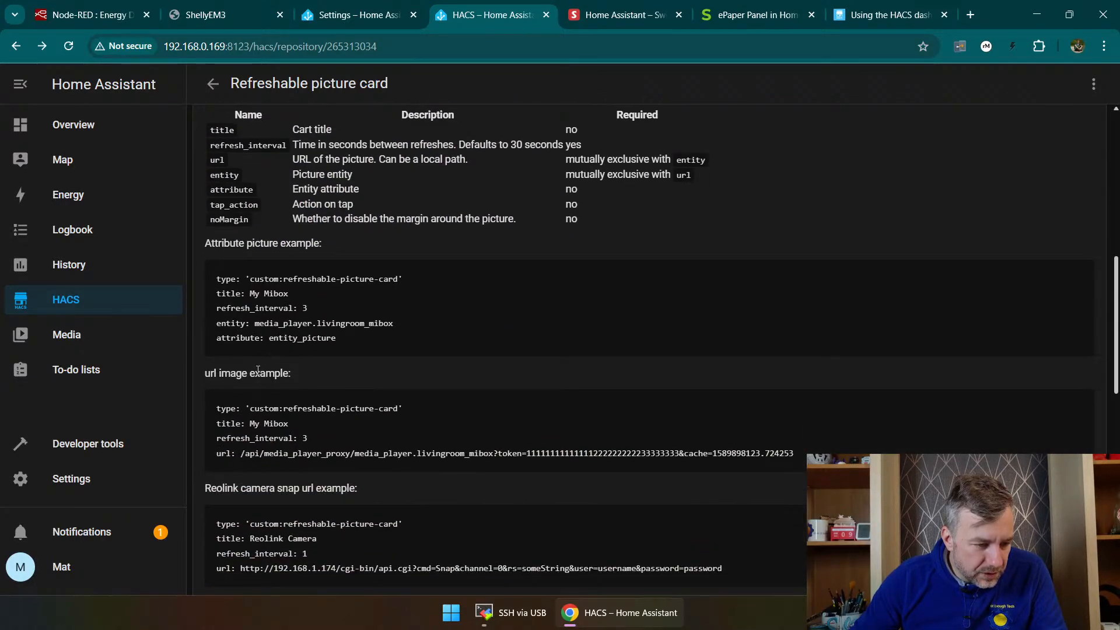
scroll(258, 370, down, 10)
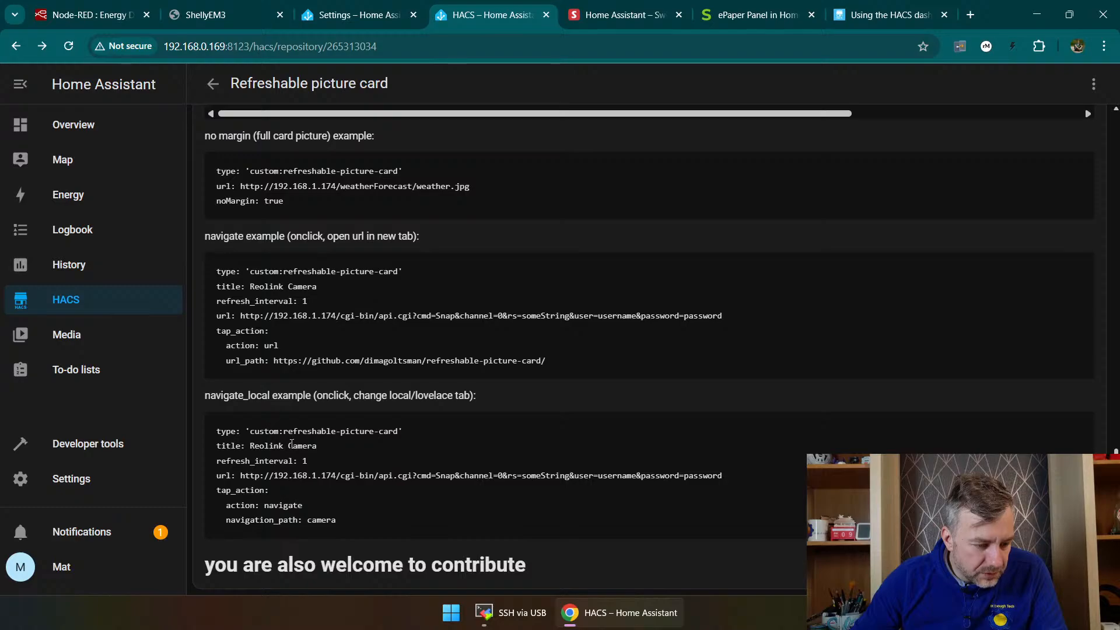
scroll(292, 444, up, 15)
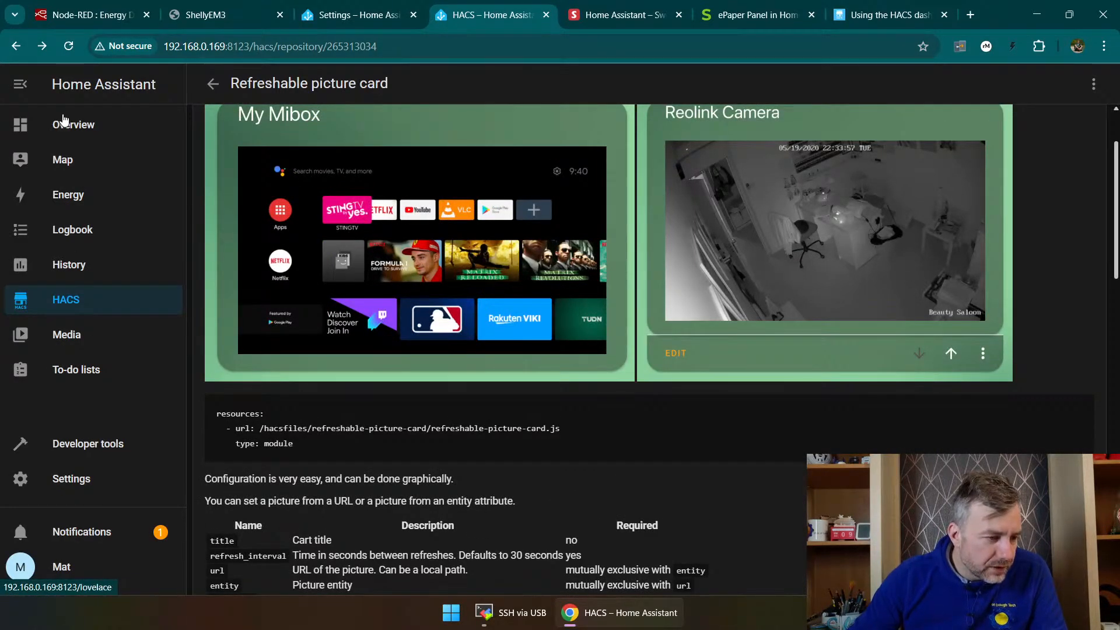
Step: Search the new-integration list on the Devices page for "pic" and close it without adding anything
click(64, 121)
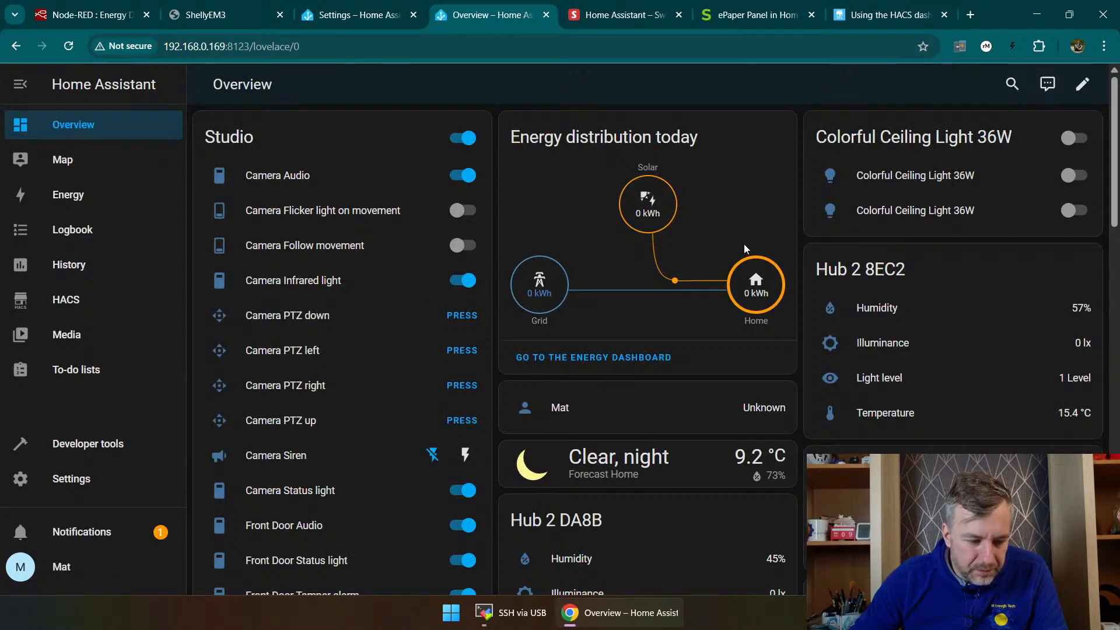
click(71, 487)
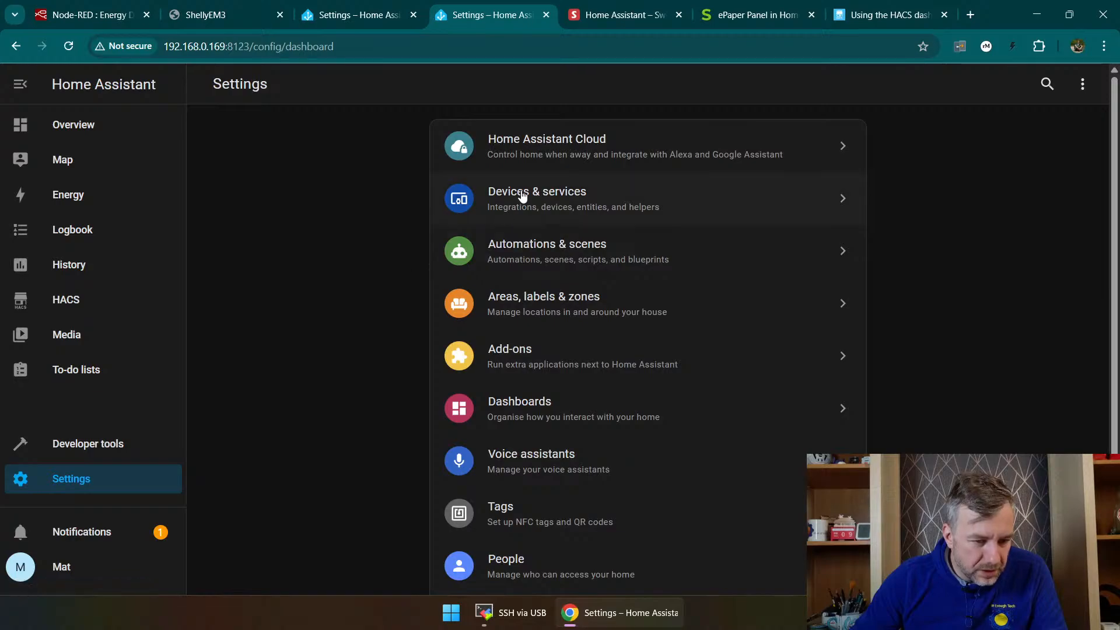
click(523, 197)
scroll(543, 222, down, 8)
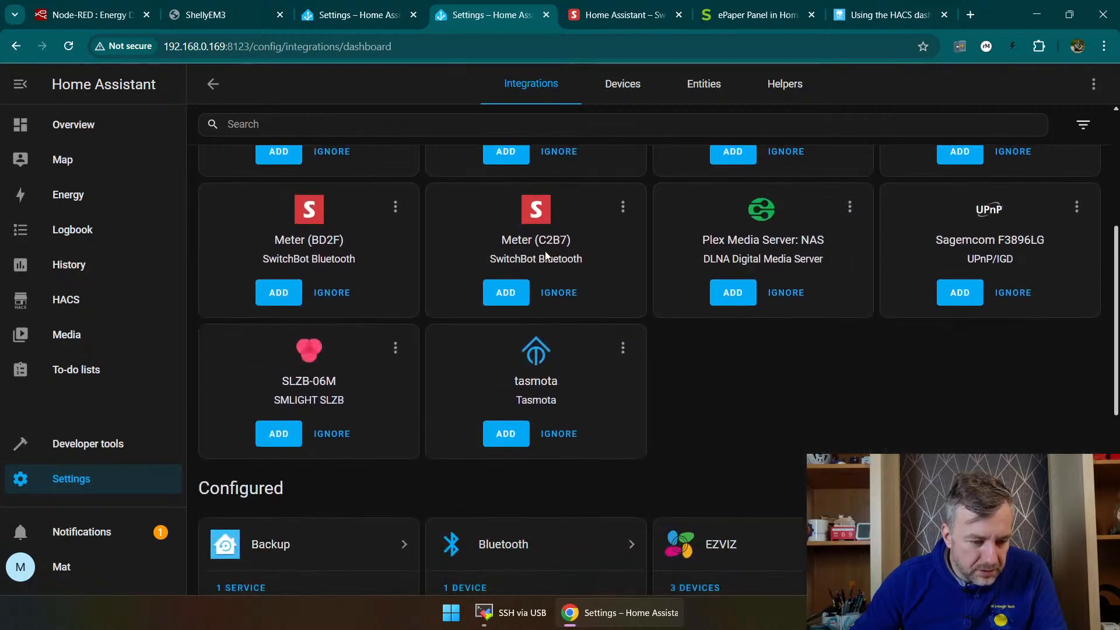
click(587, 83)
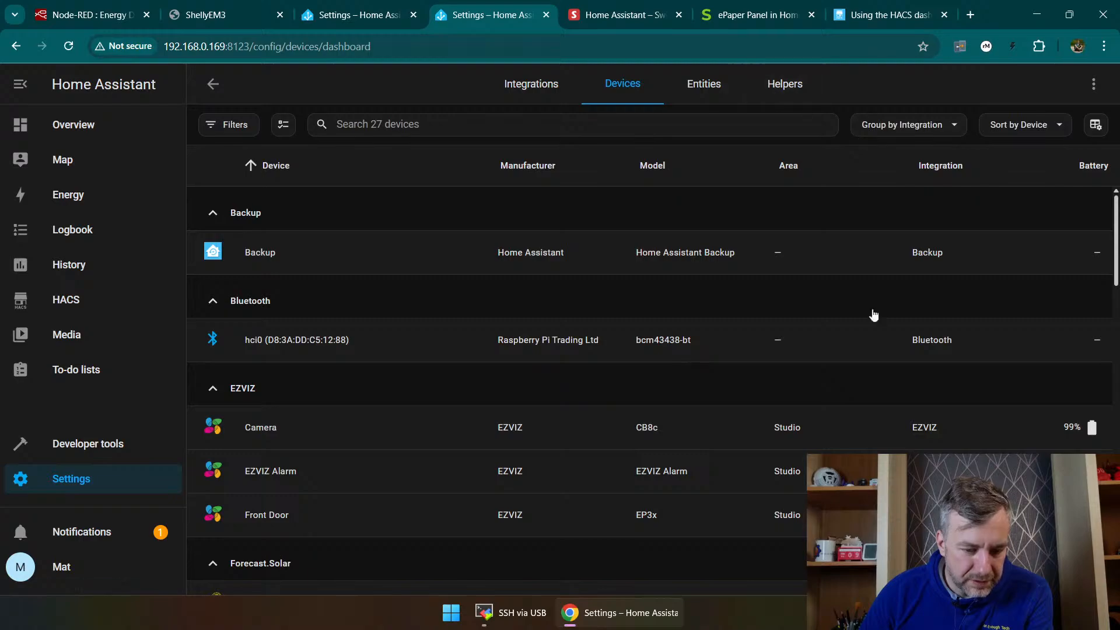
click(1056, 566)
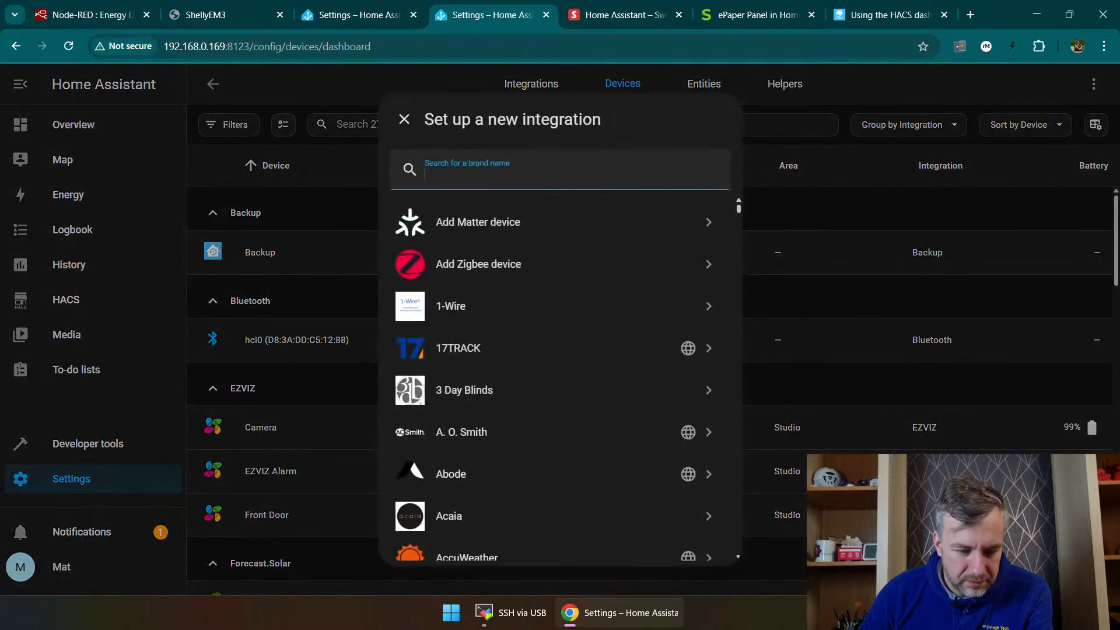
text(pic)
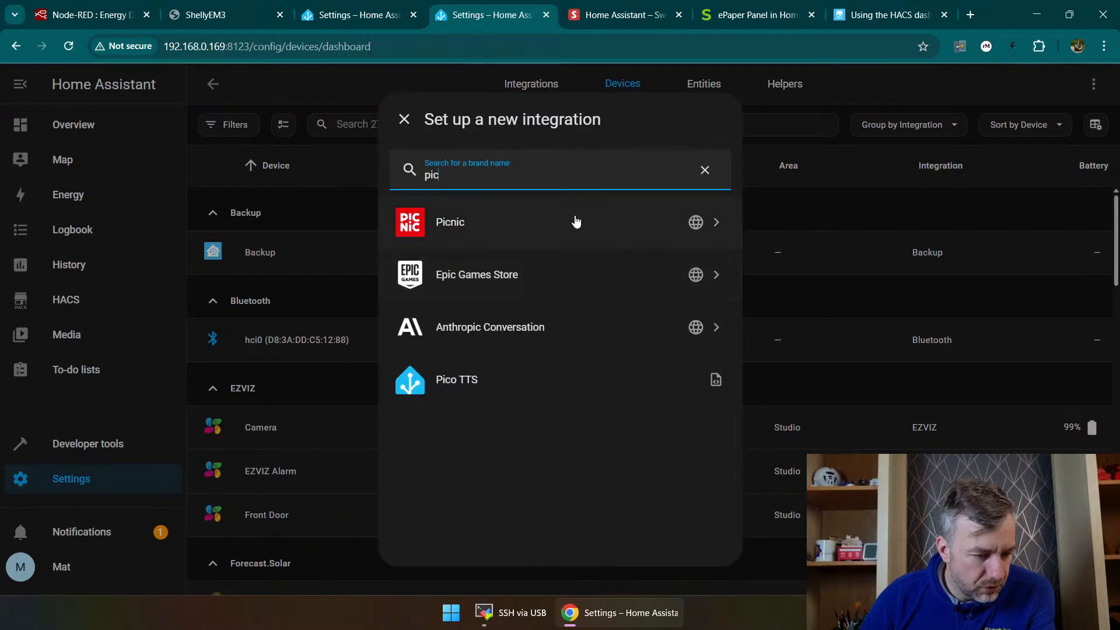
key(BackSpace)
key(BackSpace)
key(BackSpace)
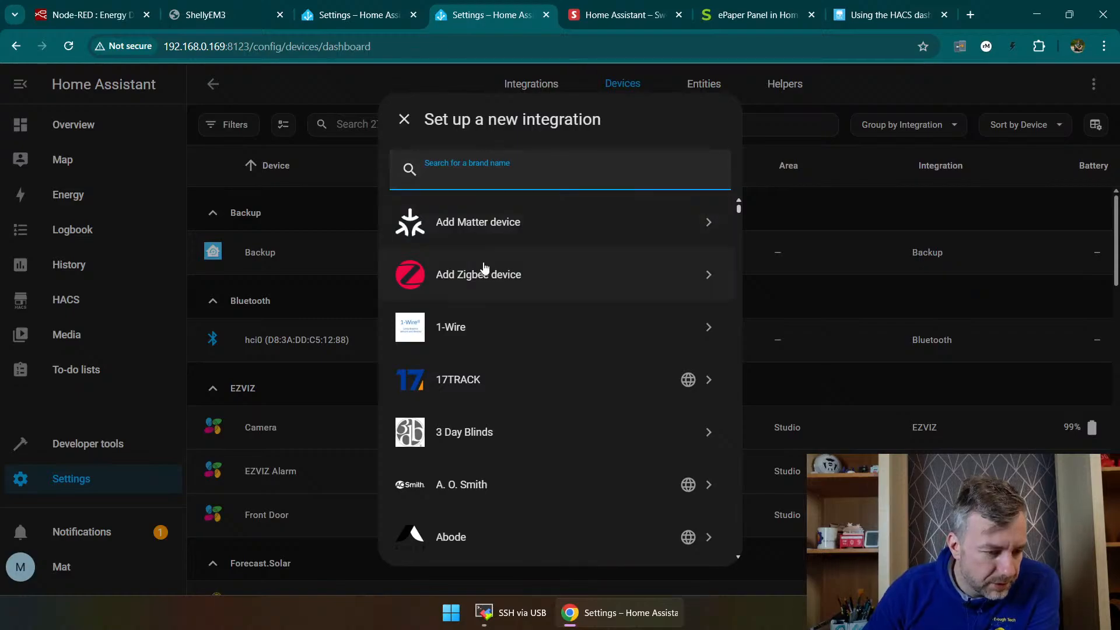
click(156, 164)
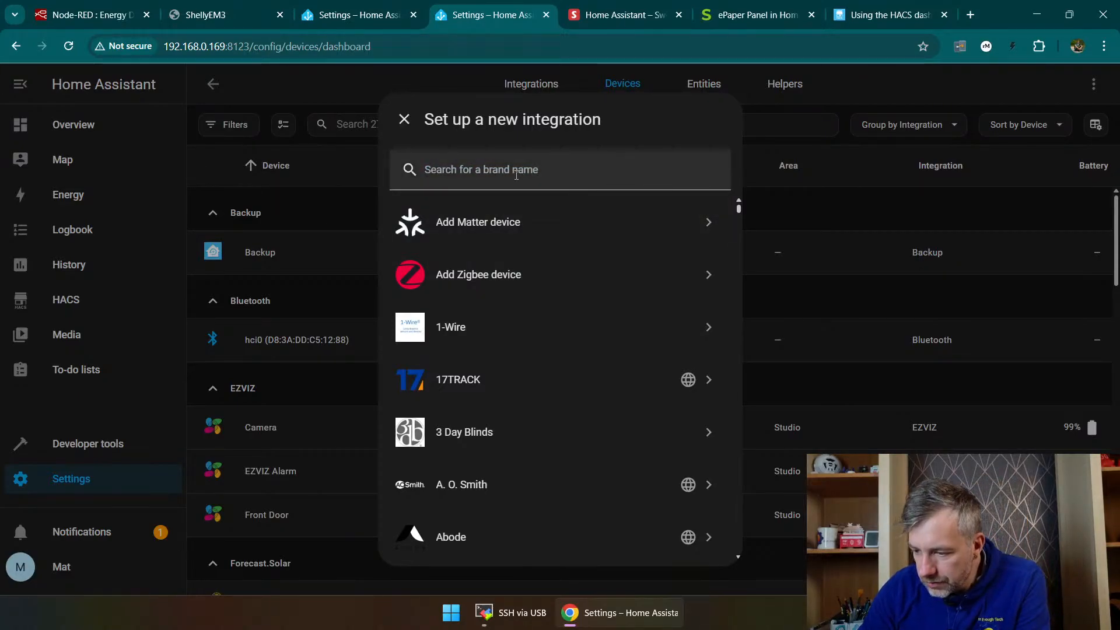
click(404, 119)
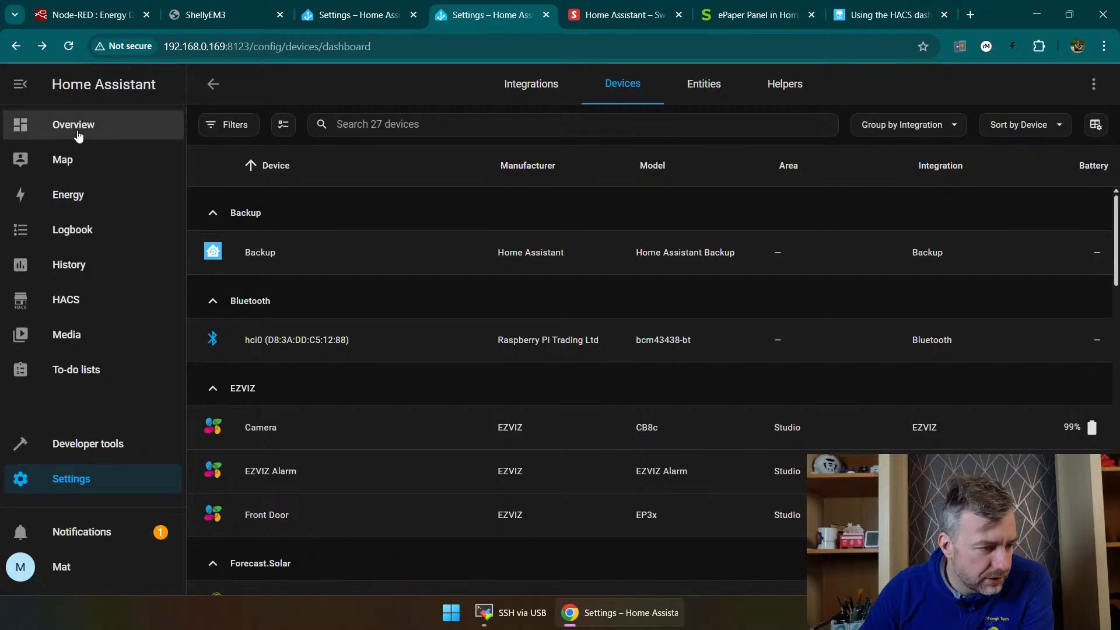
Step: Examine the Camera and Front Door cards and last motion images at the end of the Overview dashboard
click(78, 136)
scroll(970, 448, down, 3)
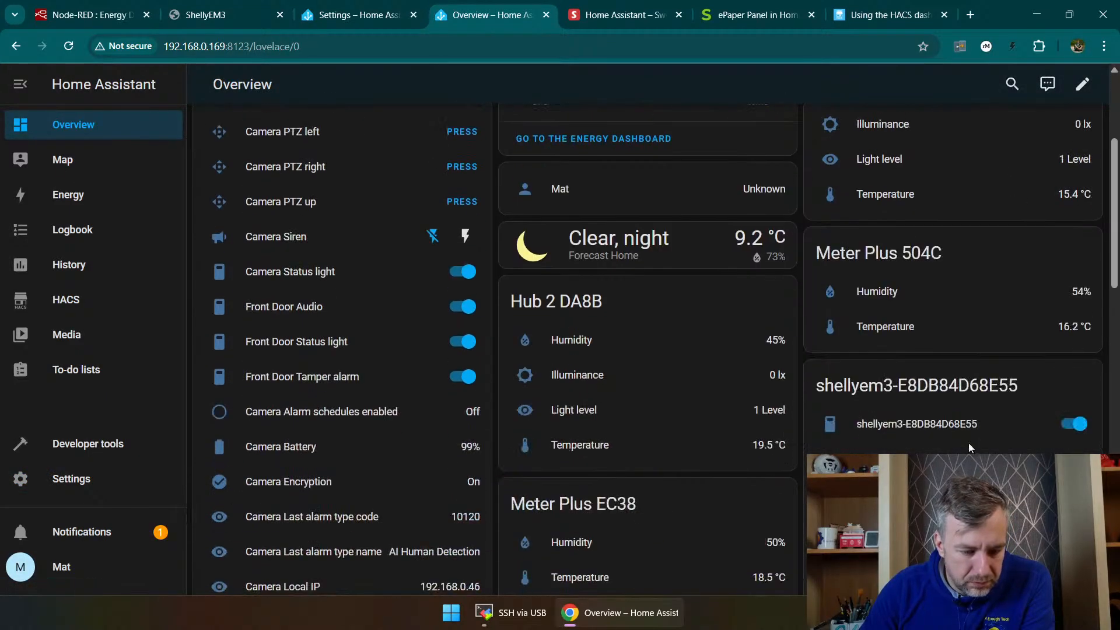
scroll(970, 448, down, 15)
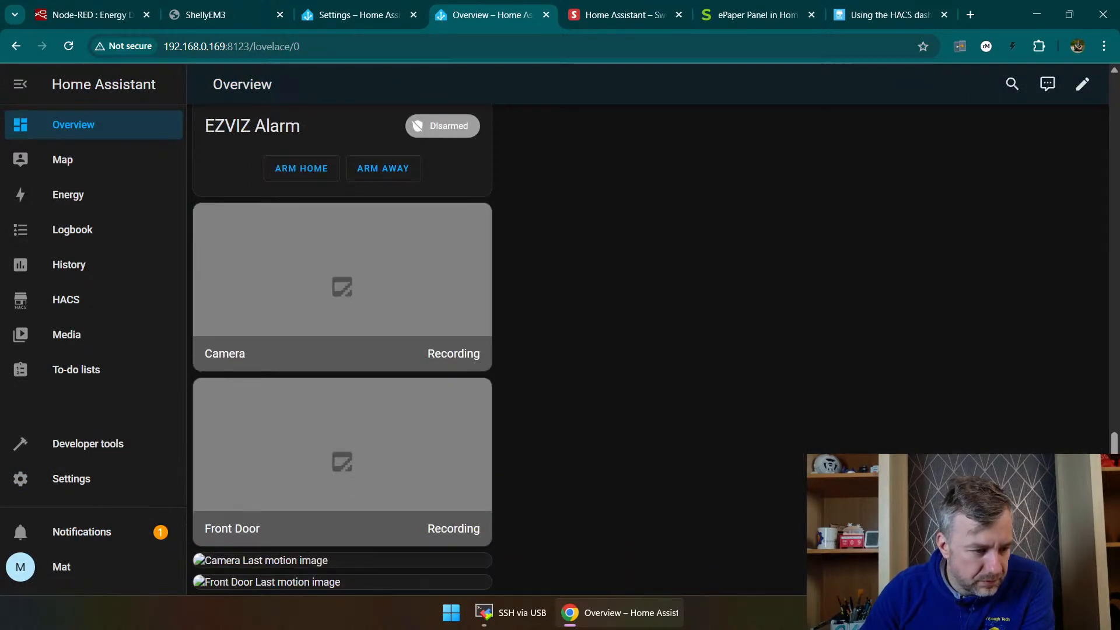
right_click(794, 418)
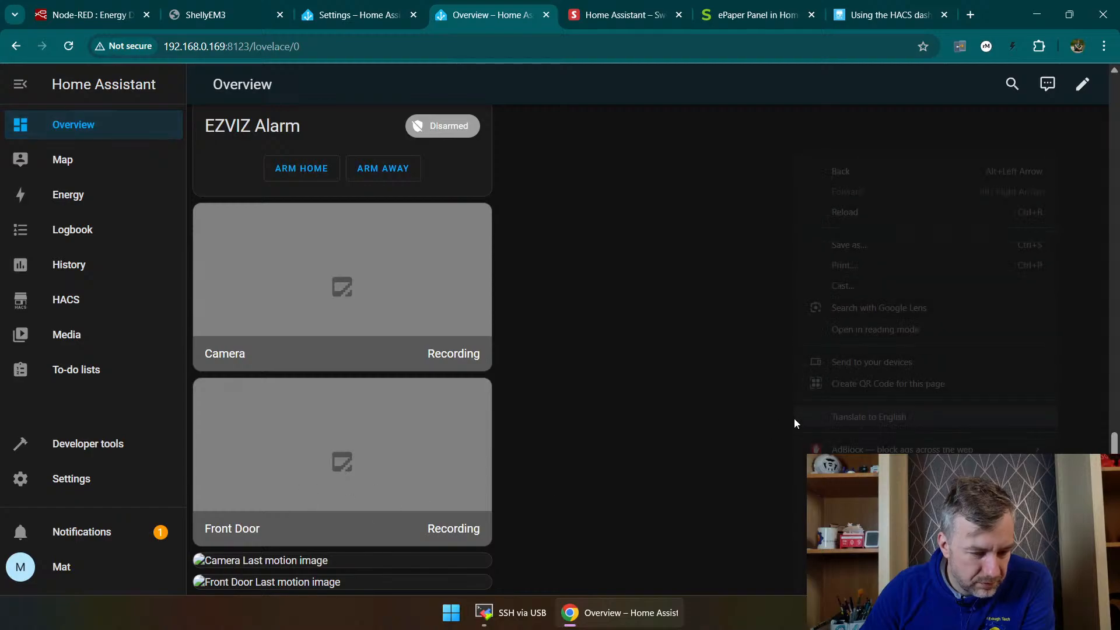
click(740, 411)
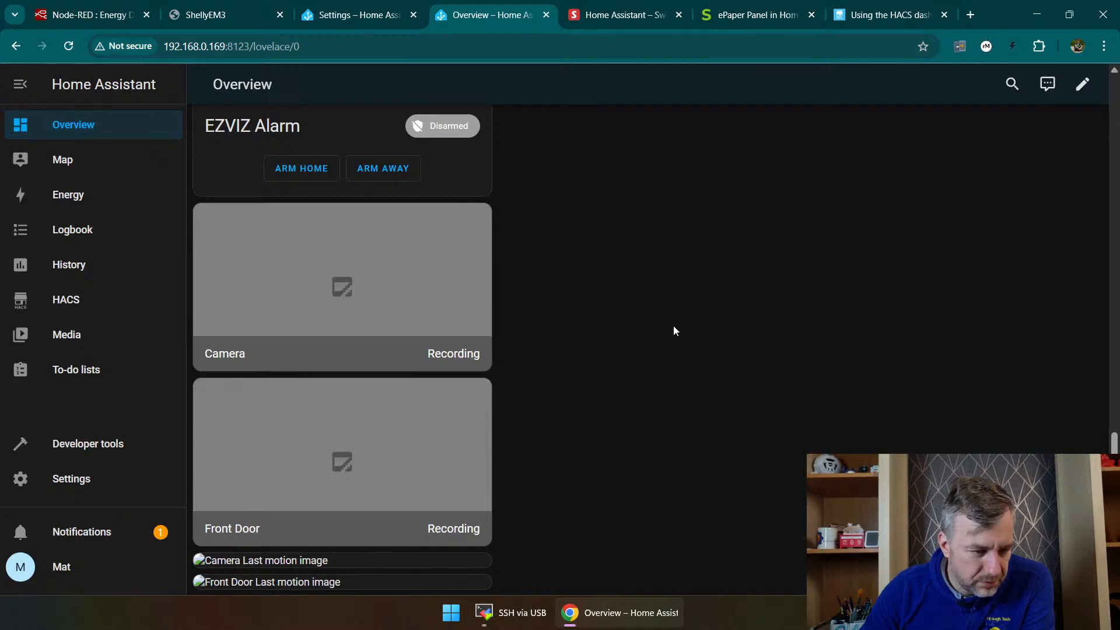
Step: Take control of the Overview dashboard, keeping its existing cards instead of starting with an empty dashboard
click(1087, 86)
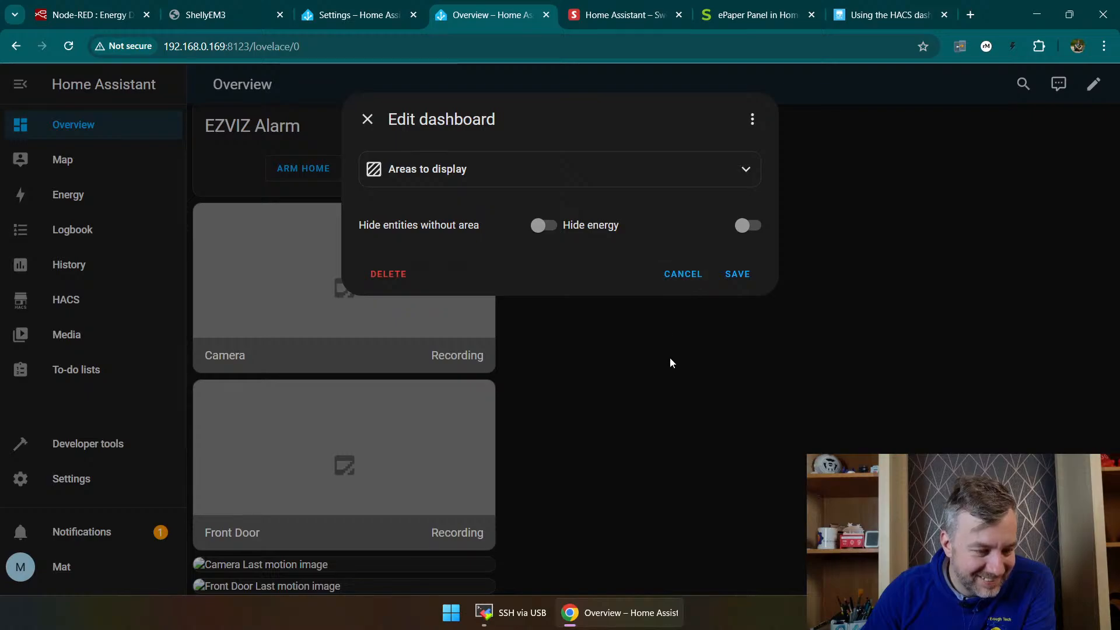
click(673, 281)
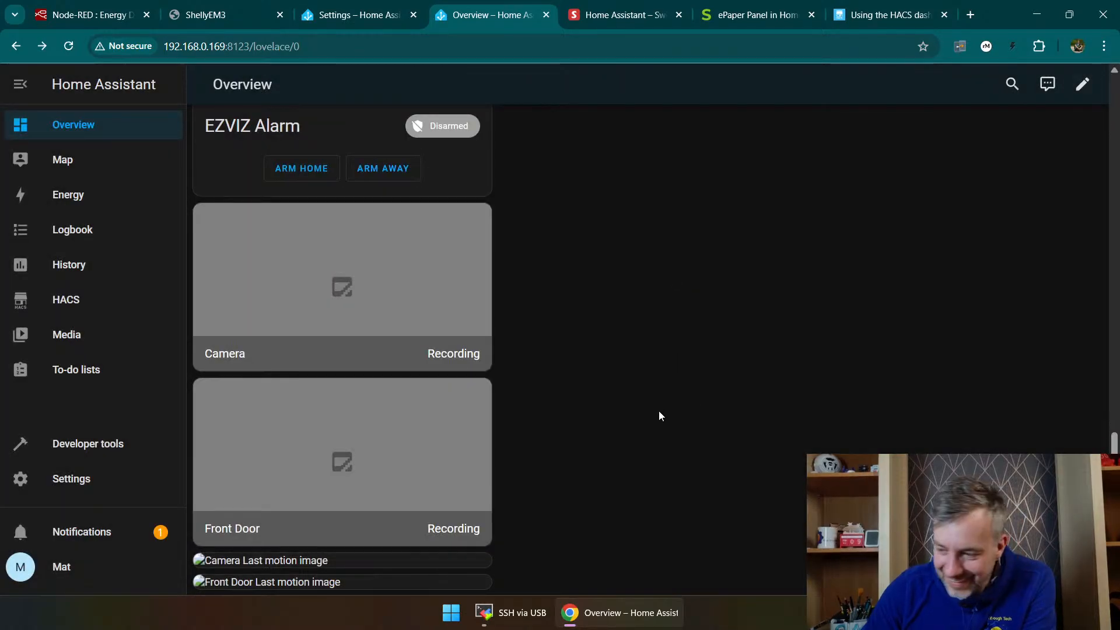
click(1079, 83)
click(753, 119)
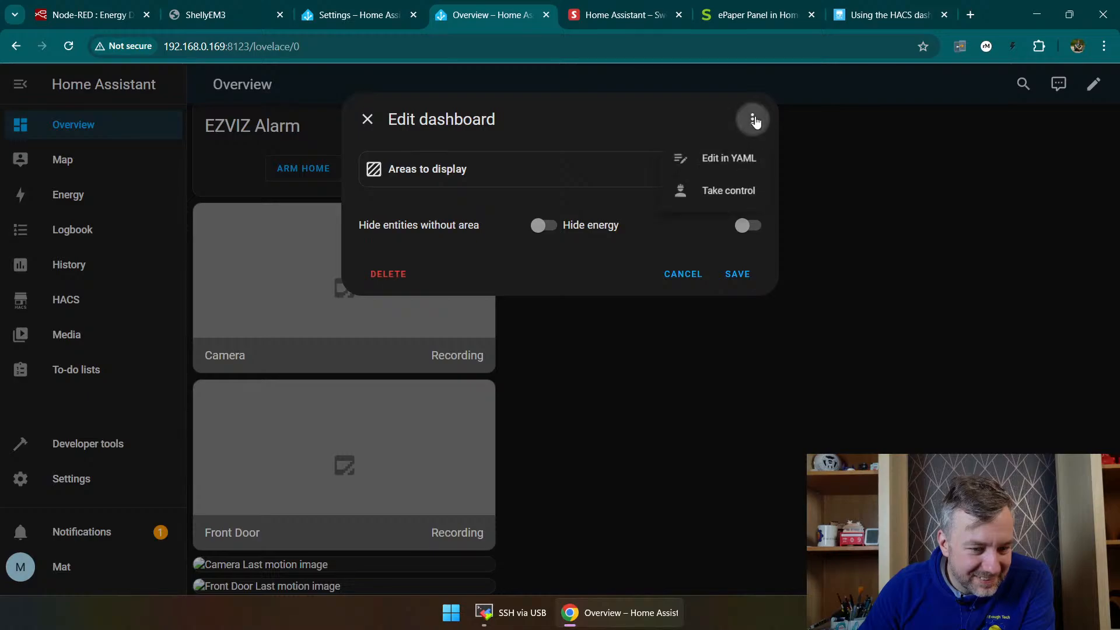
click(722, 197)
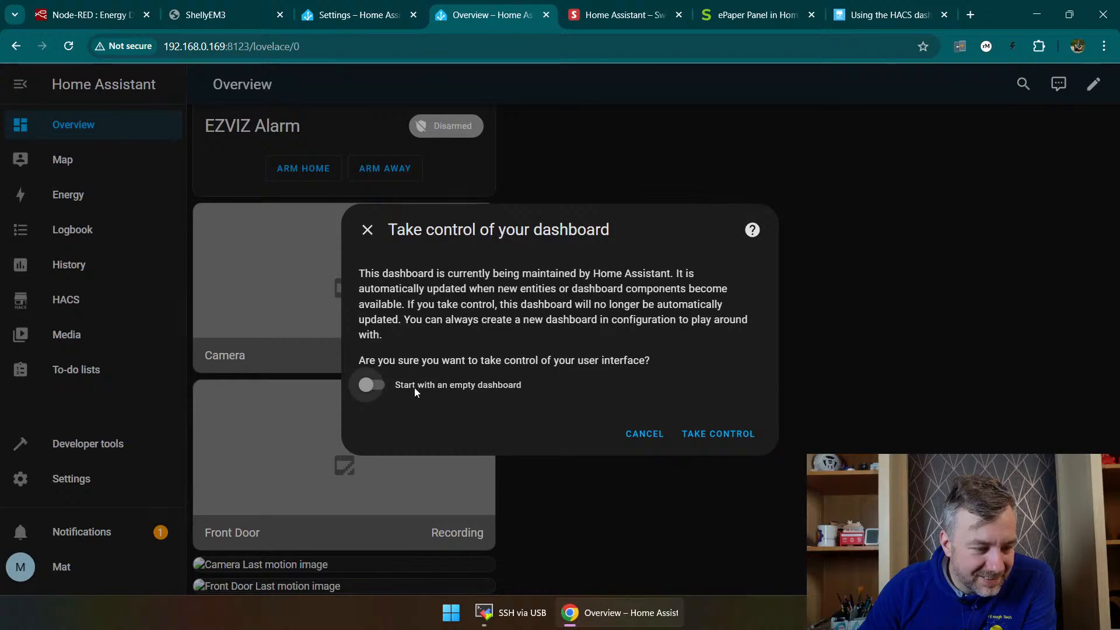
click(700, 434)
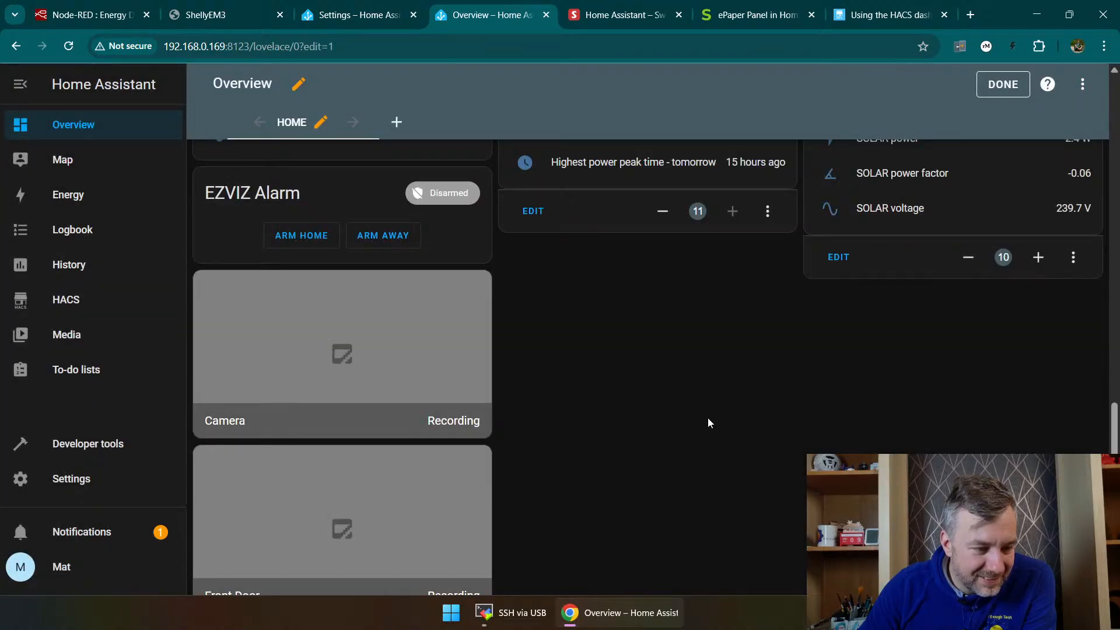
Step: Start adding a Picture glance card to the Home view, finding it by searching the cards for "pic"
click(399, 122)
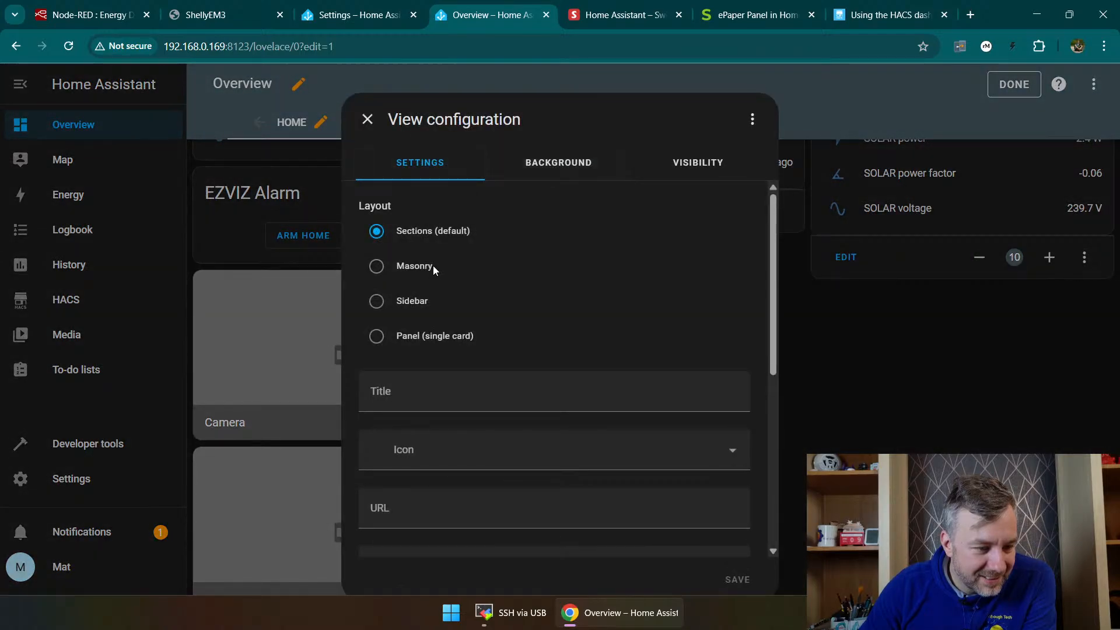
click(369, 120)
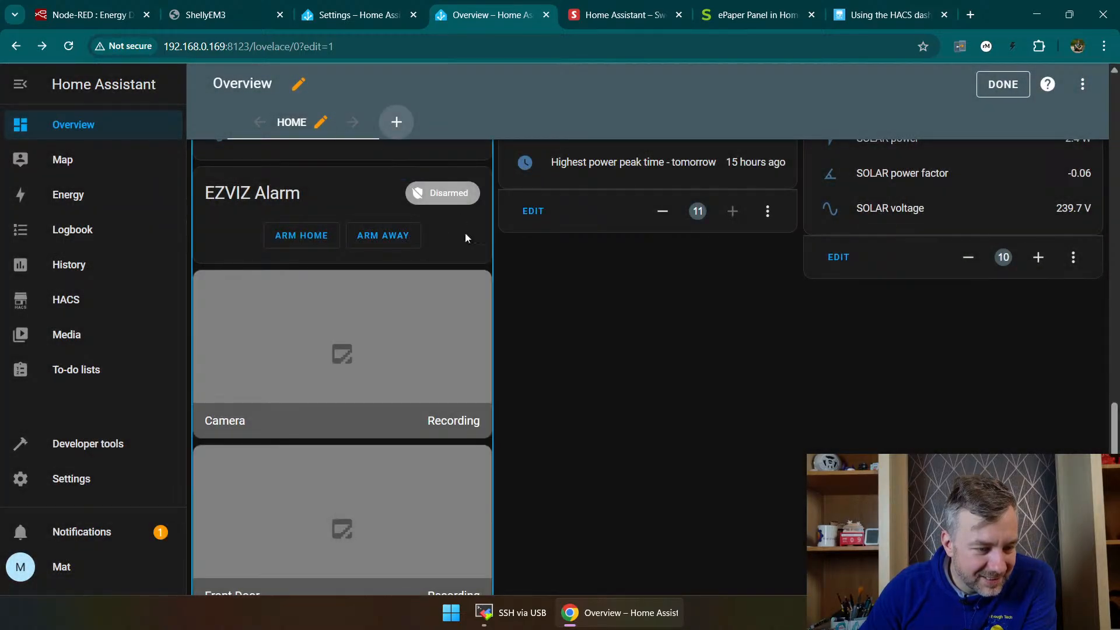
click(1041, 563)
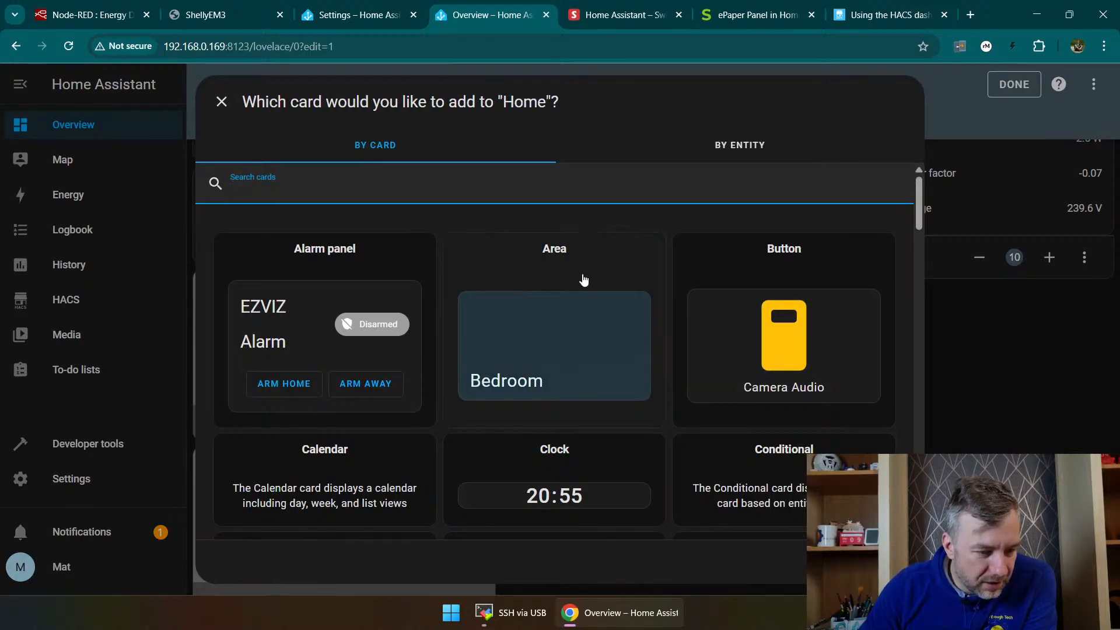
scroll(426, 233, down, 1)
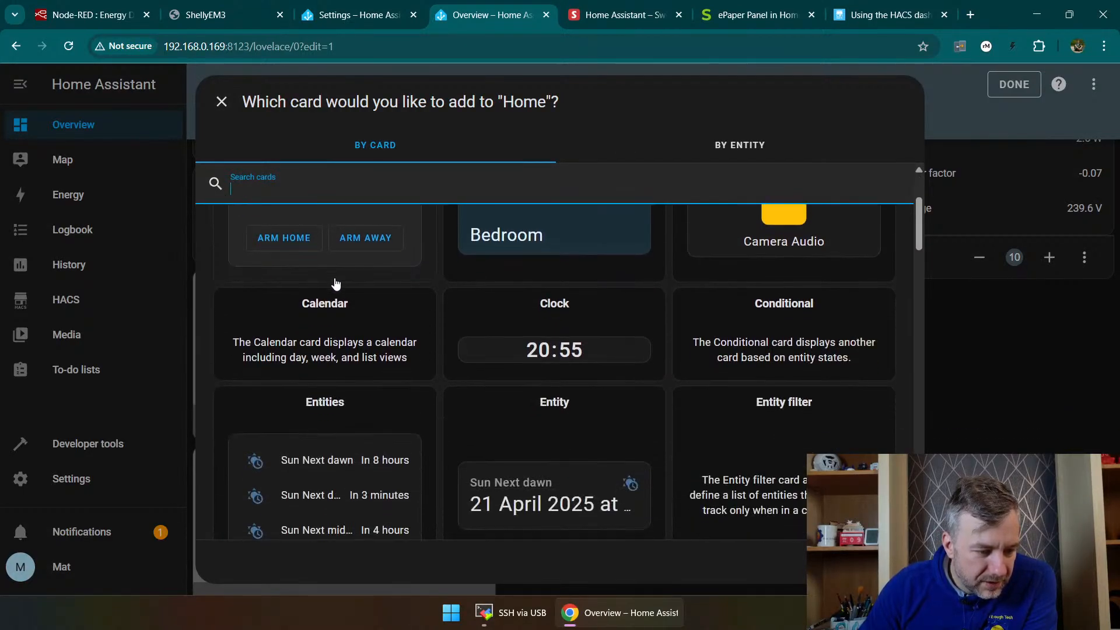
scroll(427, 232, up, 1)
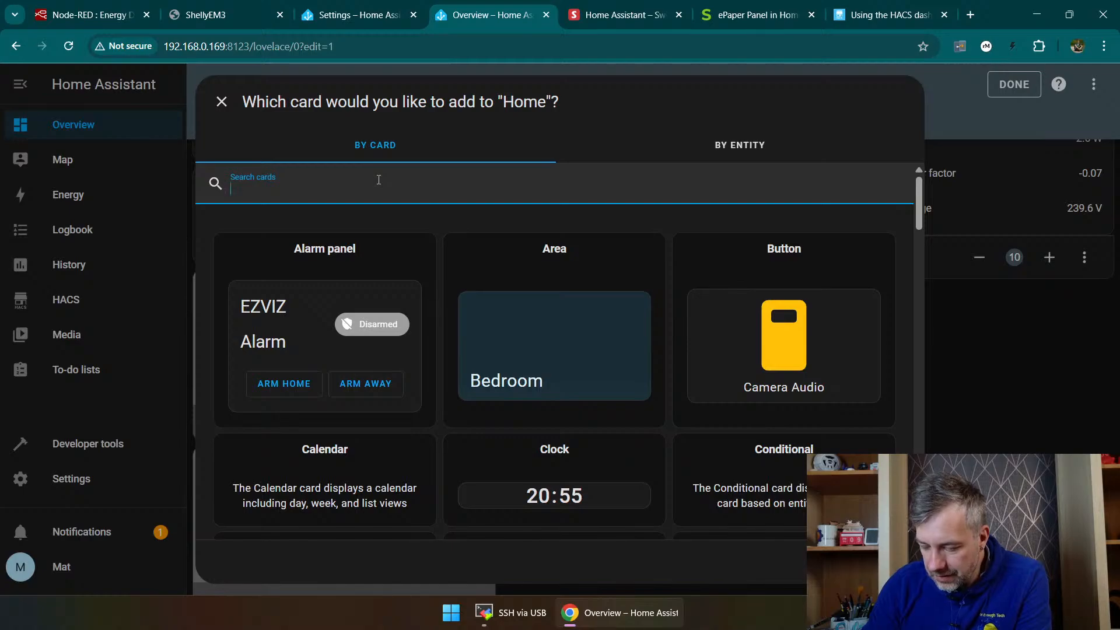
text(pic)
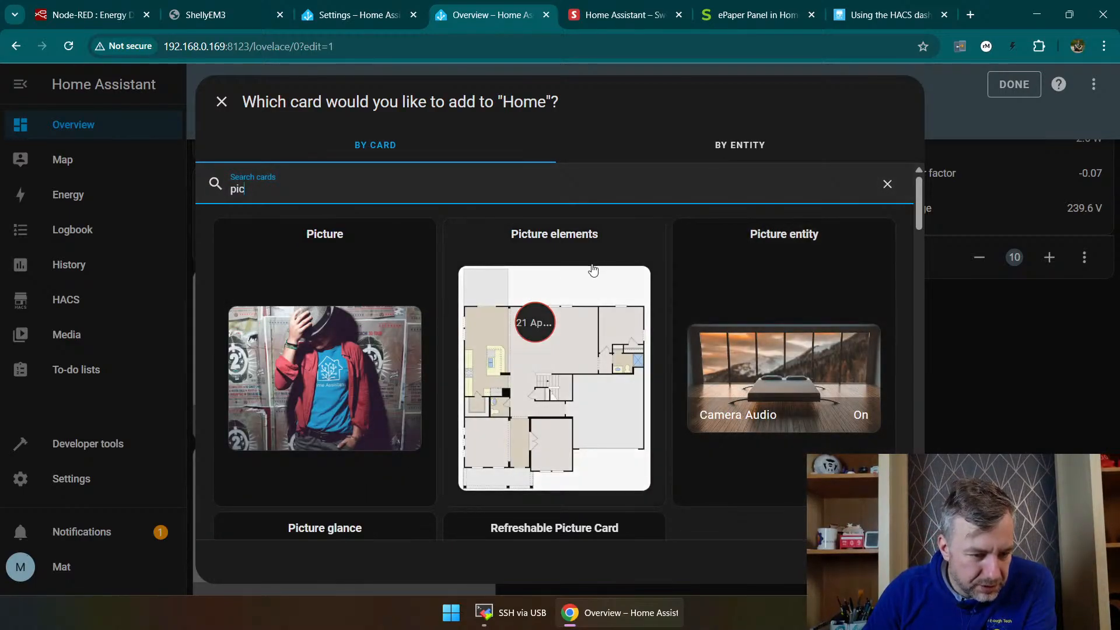
scroll(591, 303, down, 3)
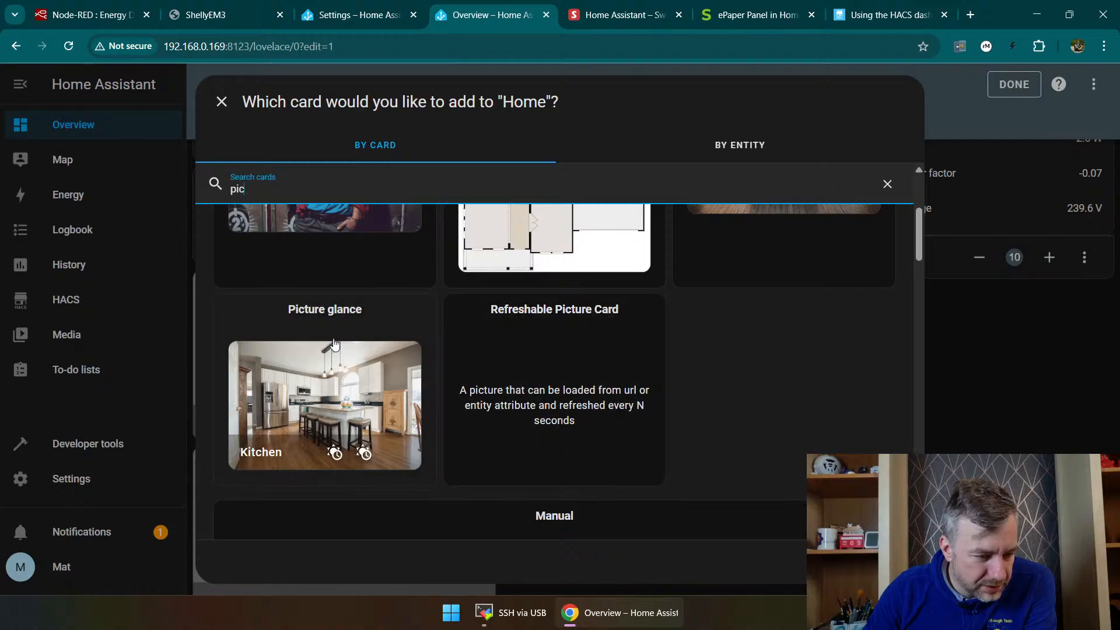
click(356, 327)
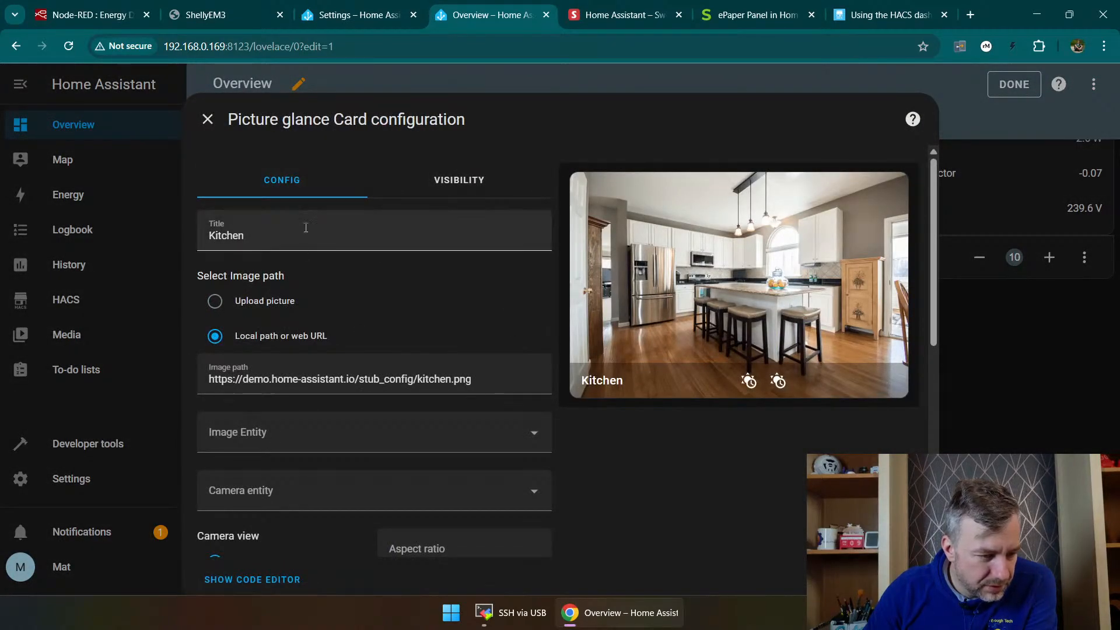
Step: Set the Picture glance card's camera view to live, leaving the camera entity empty
triple_click(308, 380)
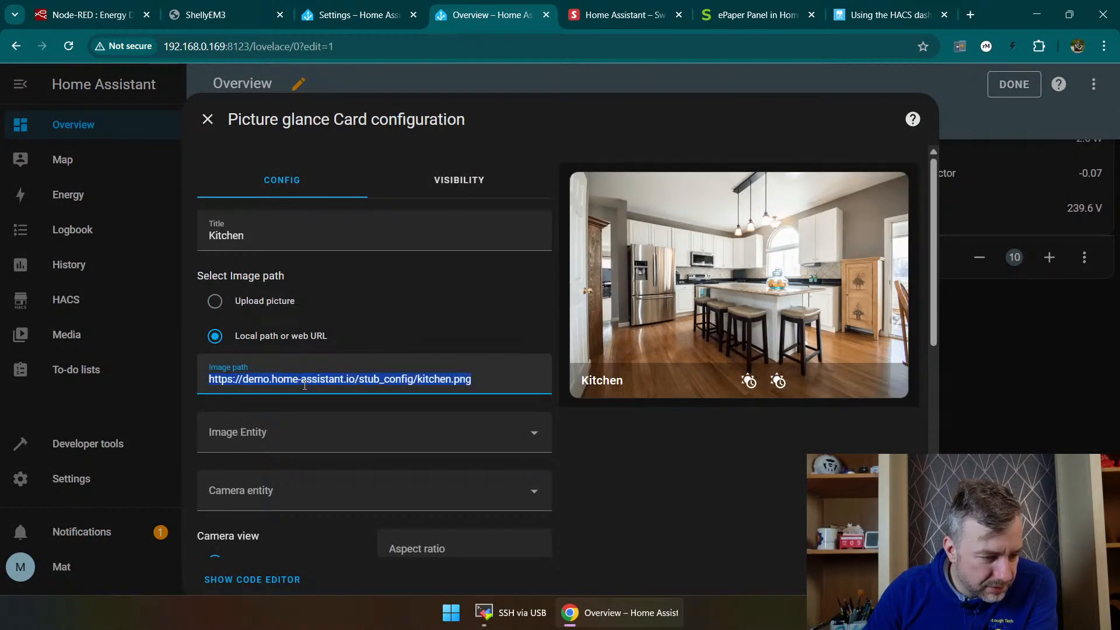
scroll(299, 434, down, 2)
click(306, 340)
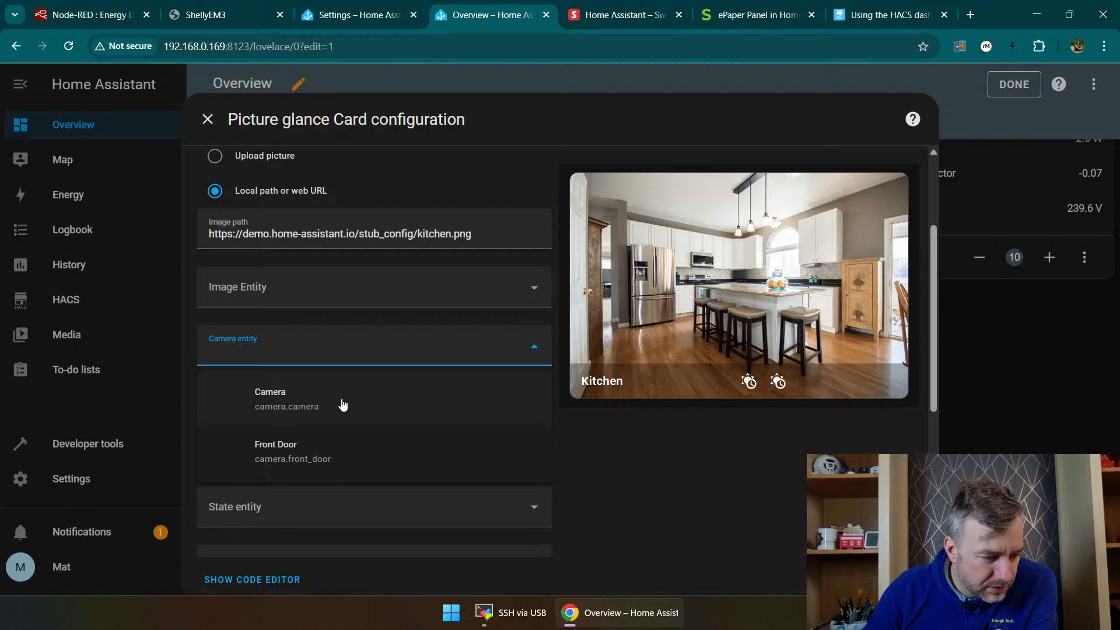
click(674, 505)
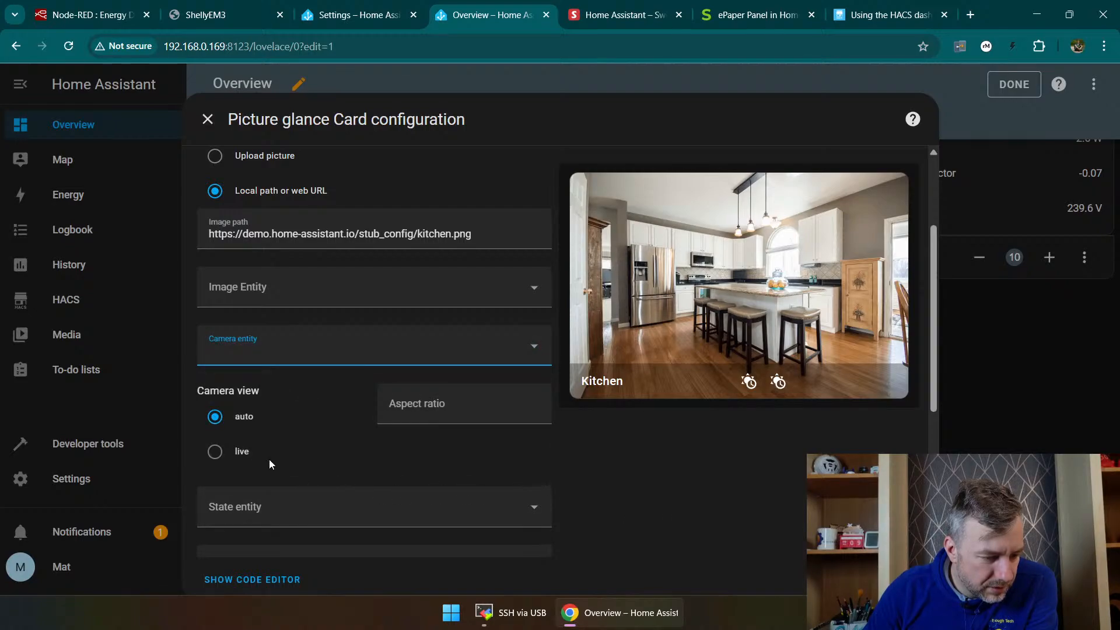
click(216, 453)
scroll(542, 450, down, 5)
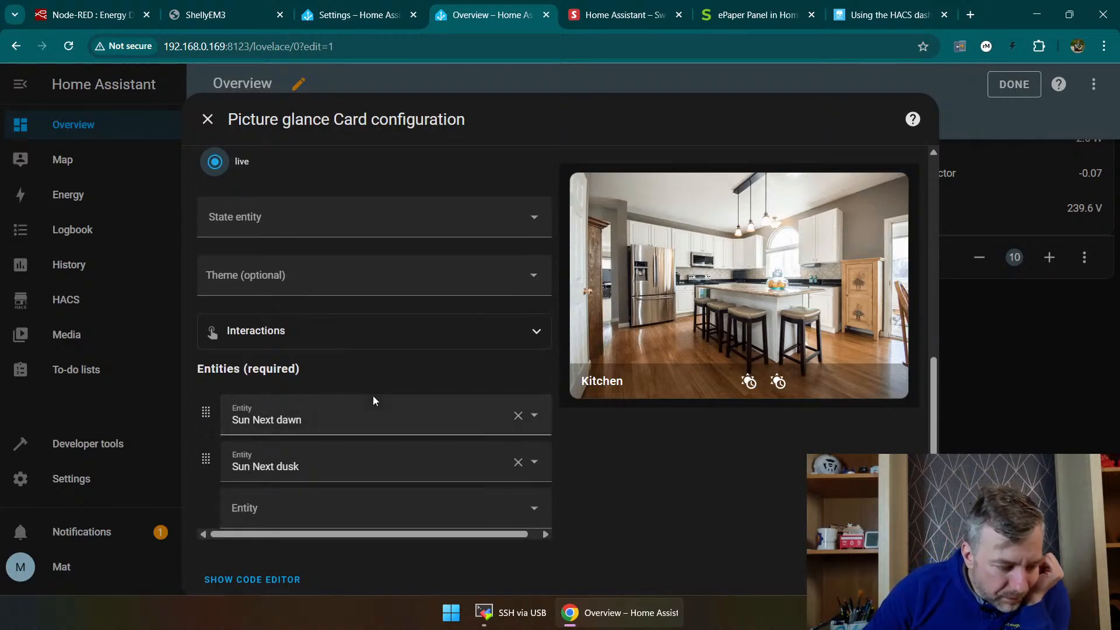
scroll(391, 408, up, 5)
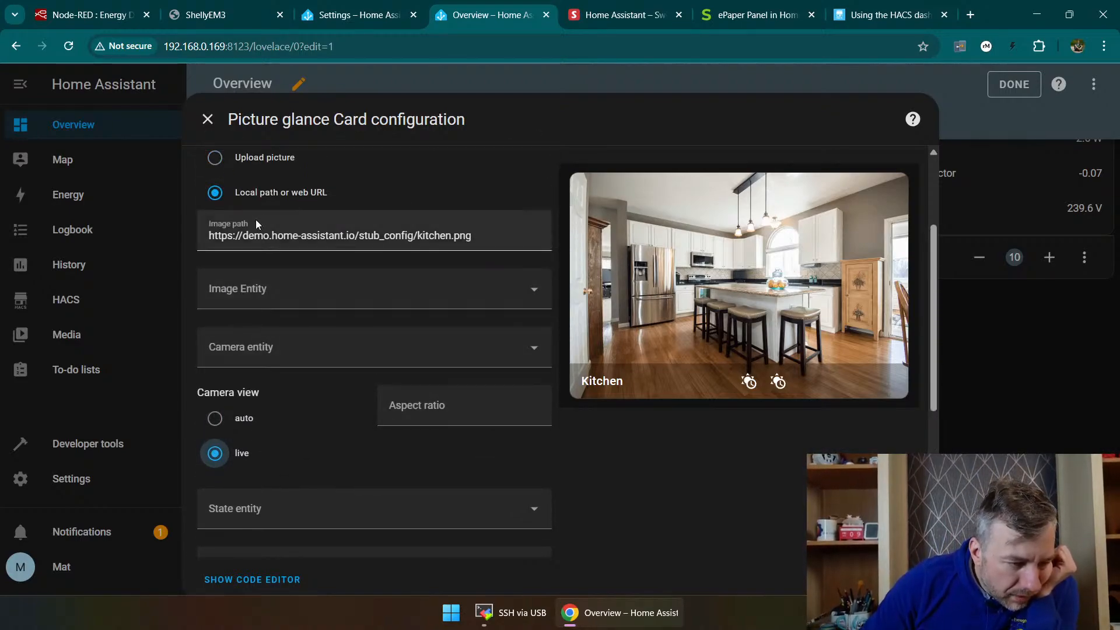
Step: Replace the card's image path with the camera stream address rtsp://192.168.0.235:8554/ch2
triple_click(265, 239)
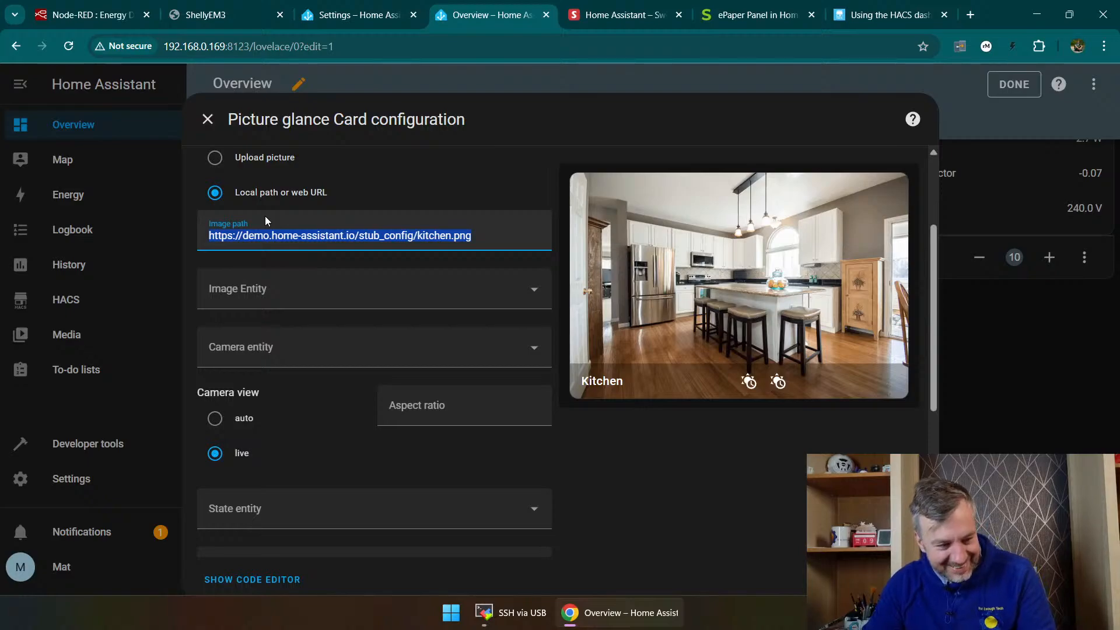
text(rts)
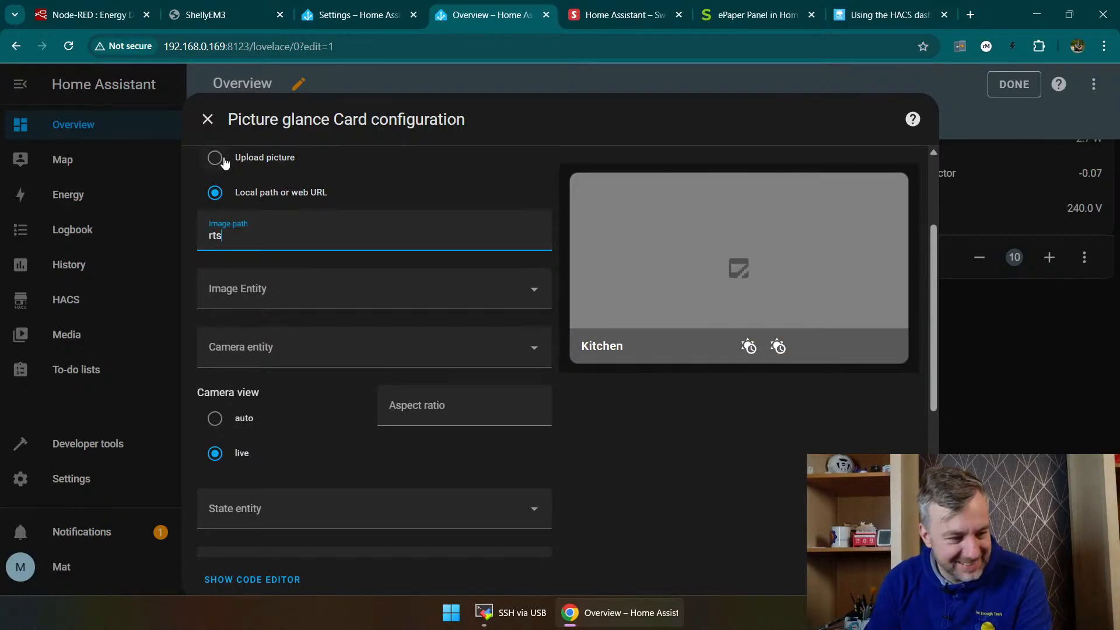
text(p://192.168.0.235:)
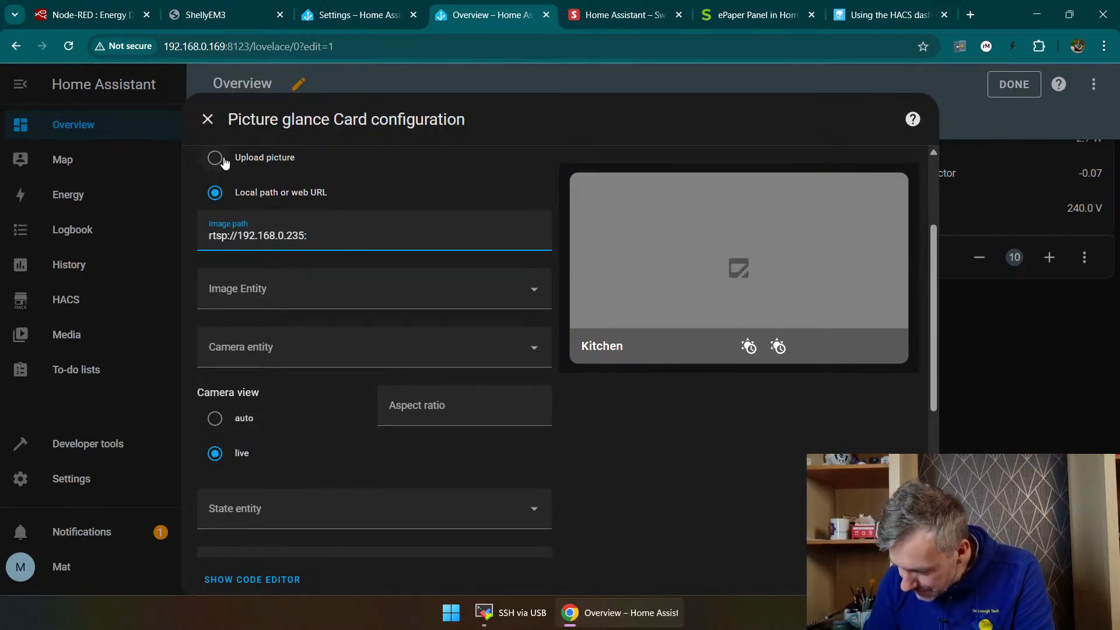
text(855)
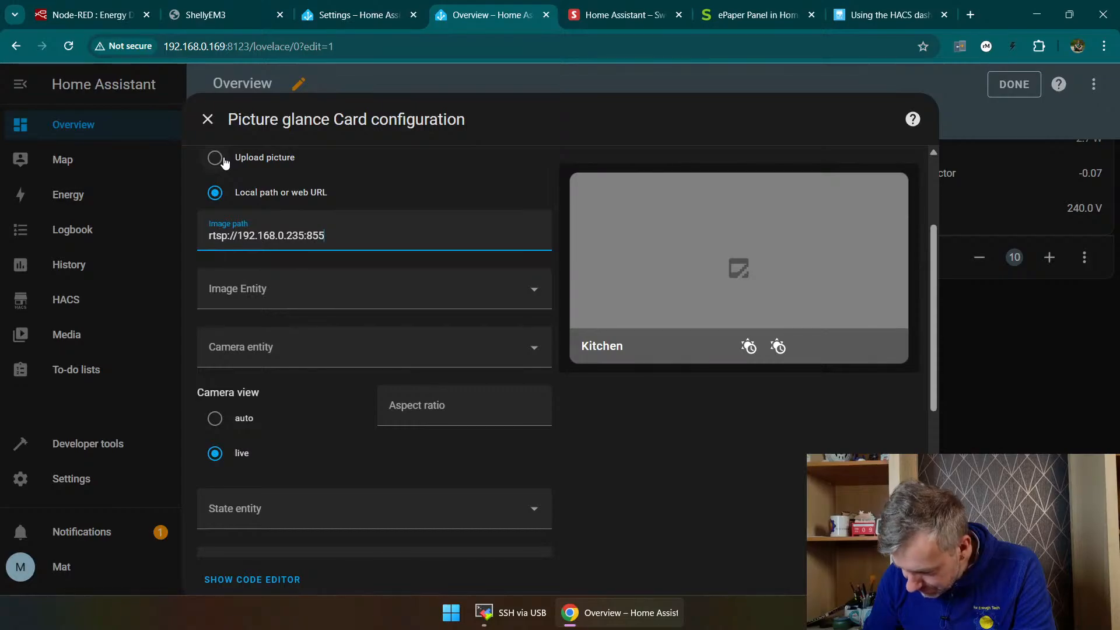
text(4)
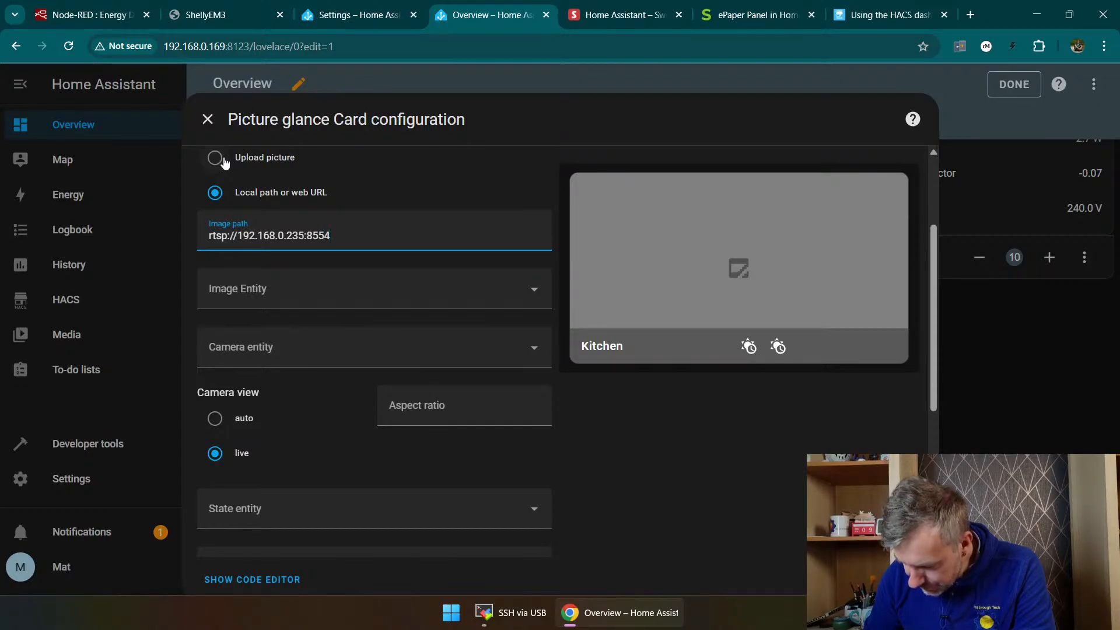
text(/ch)
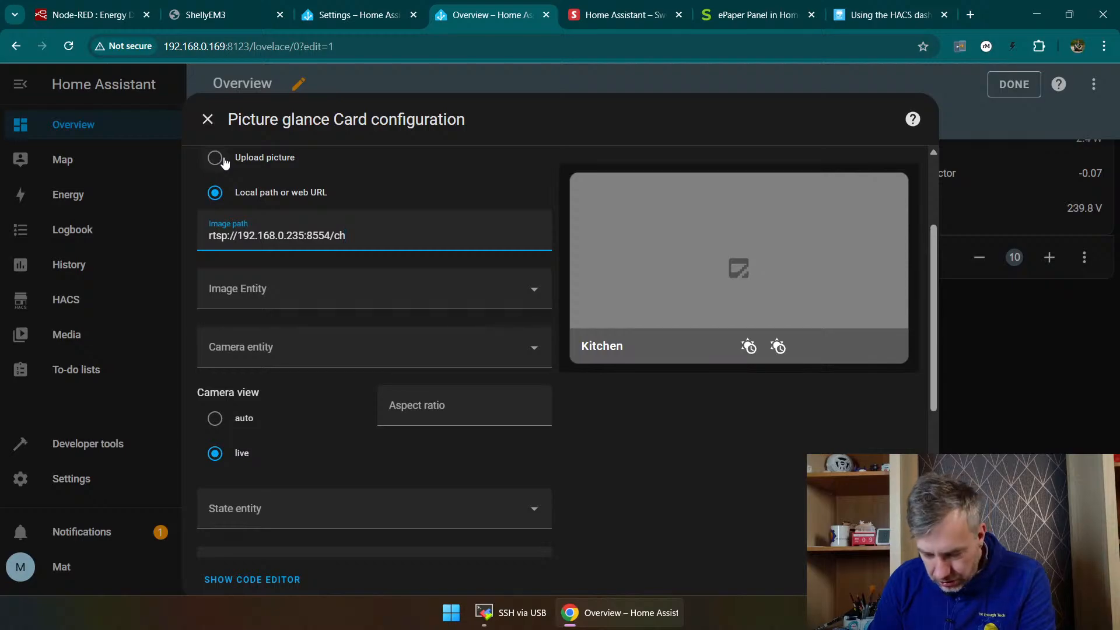
text(2)
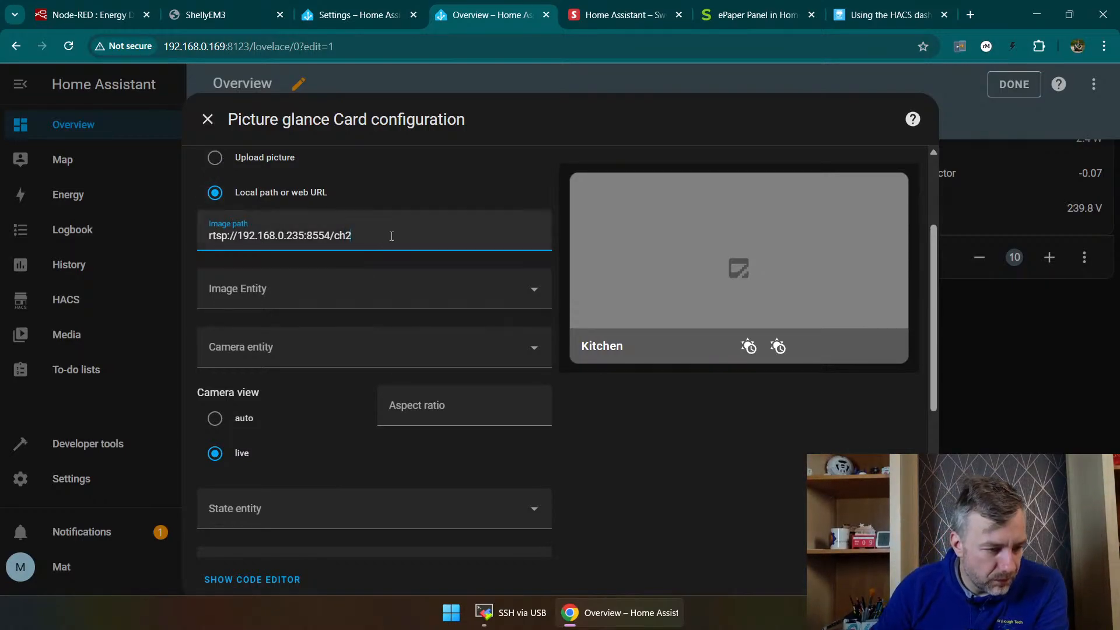
Step: Review the card's available image and camera entities, its remaining configuration options and its visibility conditions without changing them
click(312, 296)
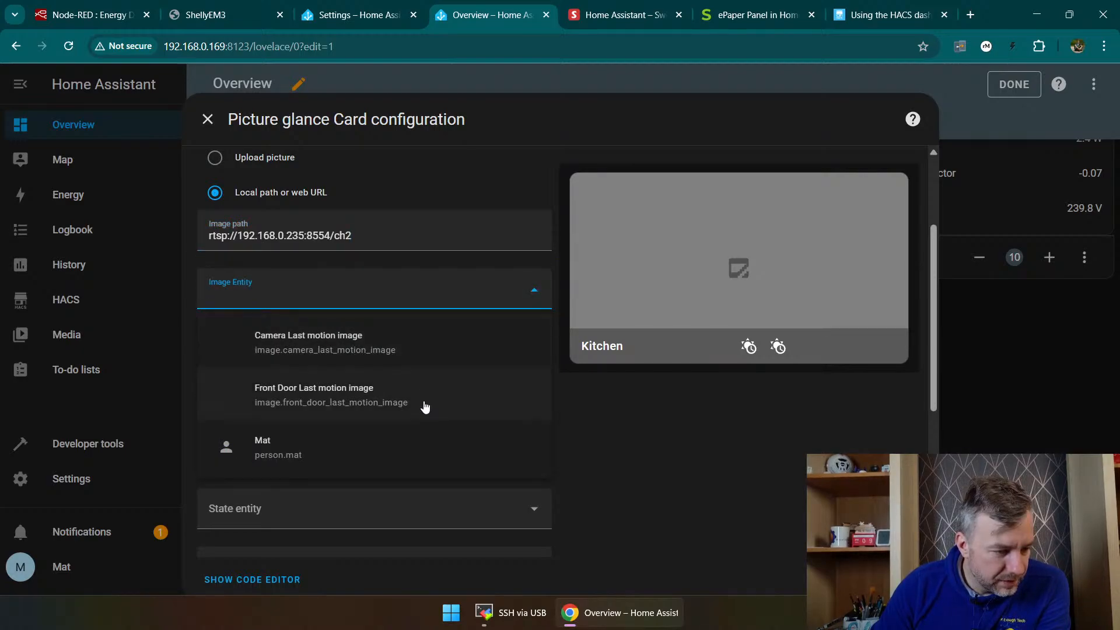
click(721, 457)
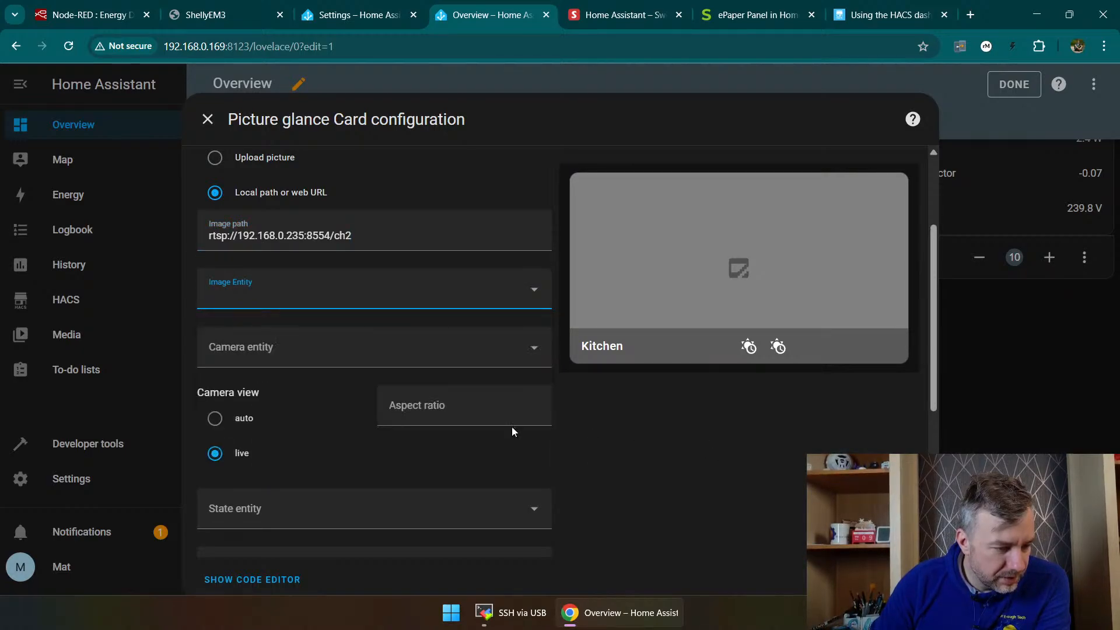
click(285, 347)
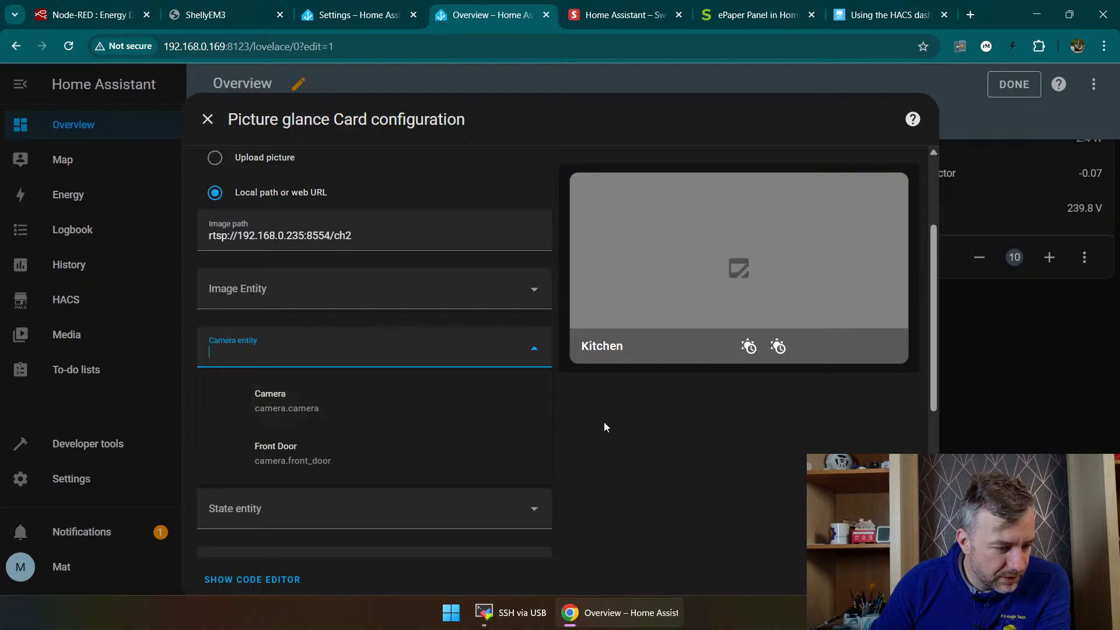
click(652, 434)
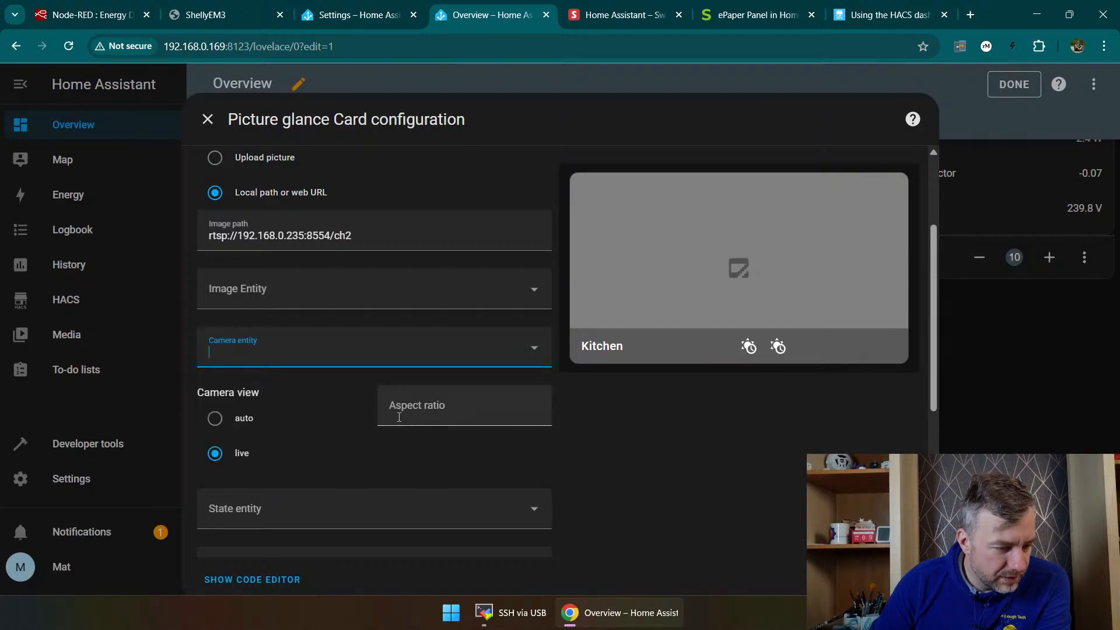
scroll(303, 443, down, 1)
scroll(315, 444, down, 3)
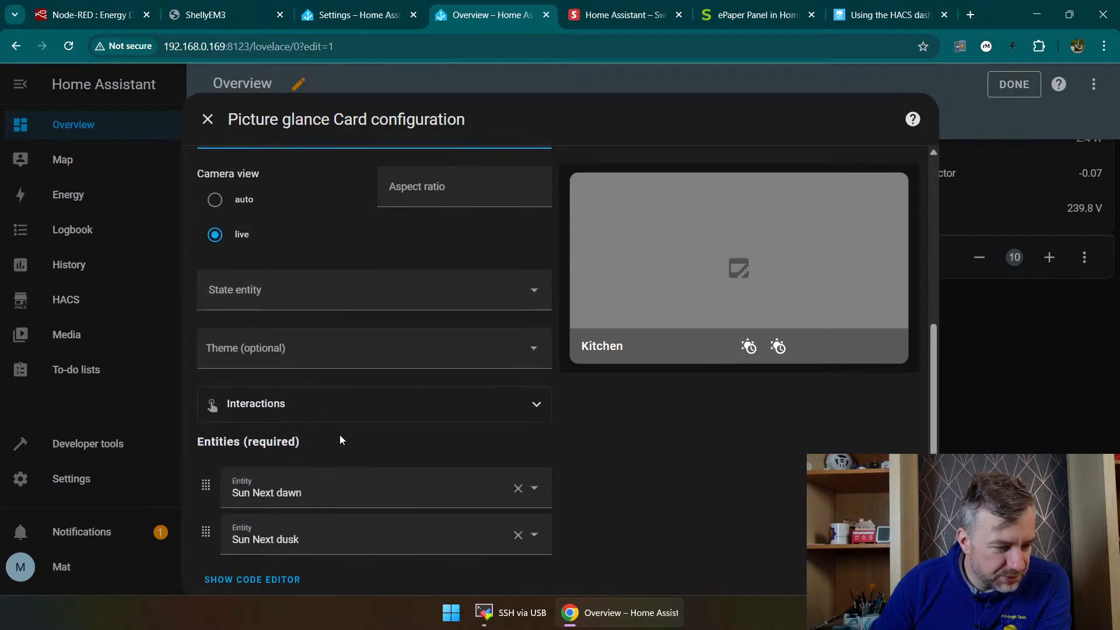
scroll(358, 429, down, 1)
scroll(374, 442, up, 5)
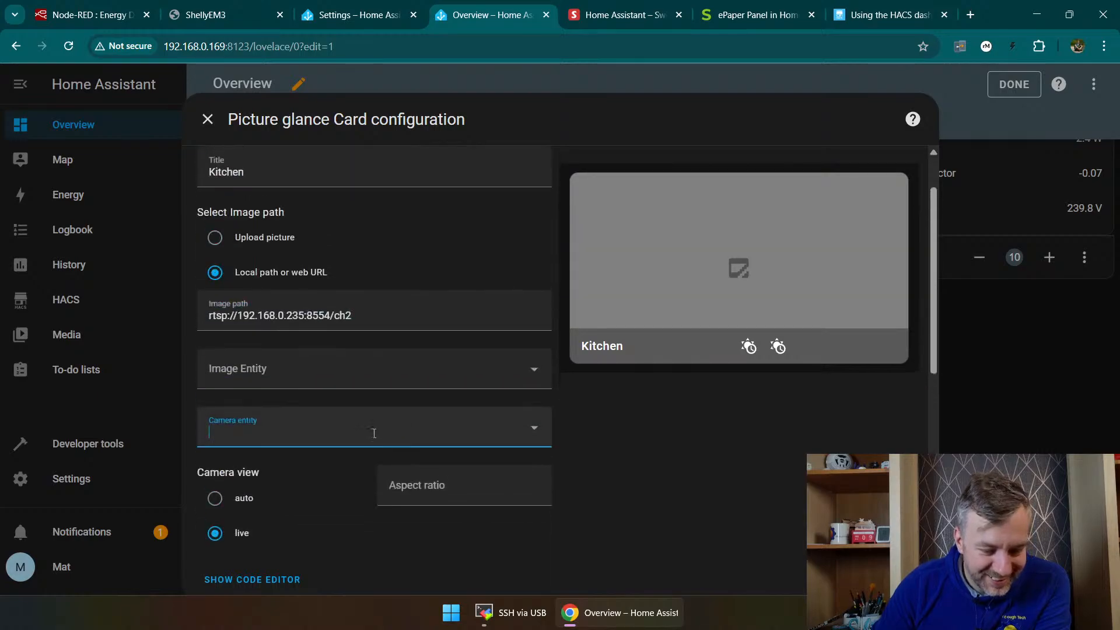
click(445, 175)
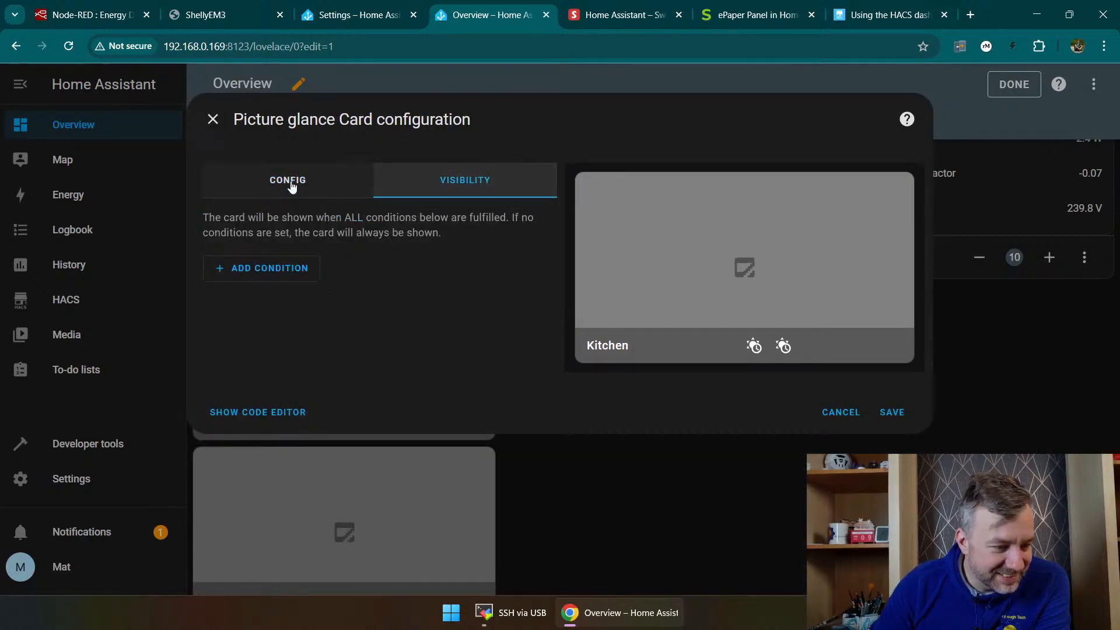
click(288, 181)
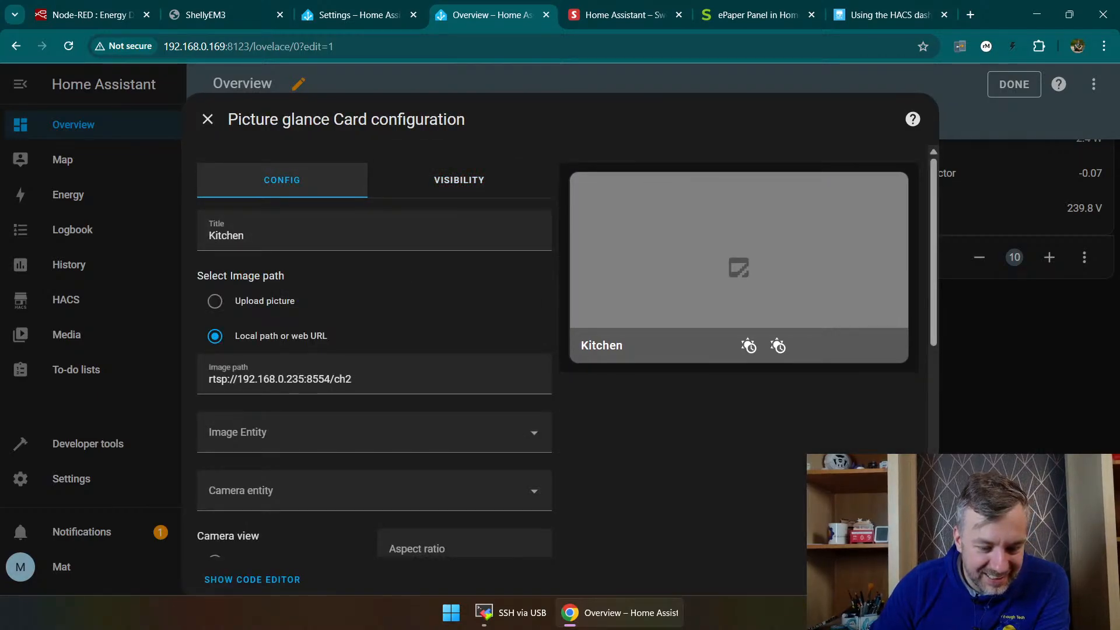
Step: Save the Picture glance card to the Home view and check how it displays on the dashboard
click(902, 577)
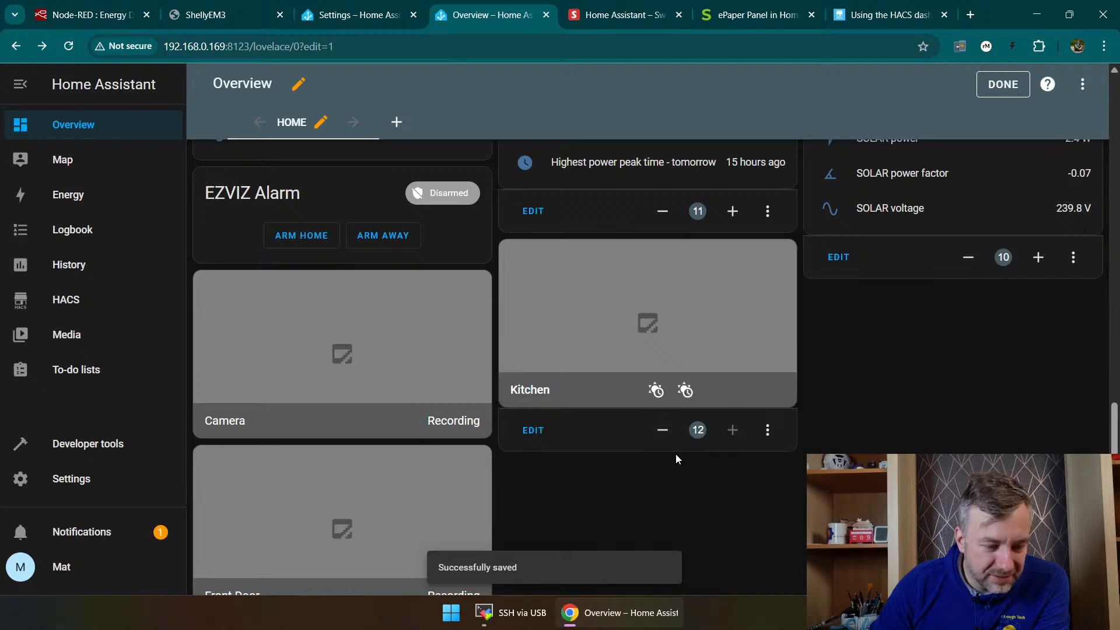
scroll(530, 425, down, 1)
scroll(530, 425, up, 2)
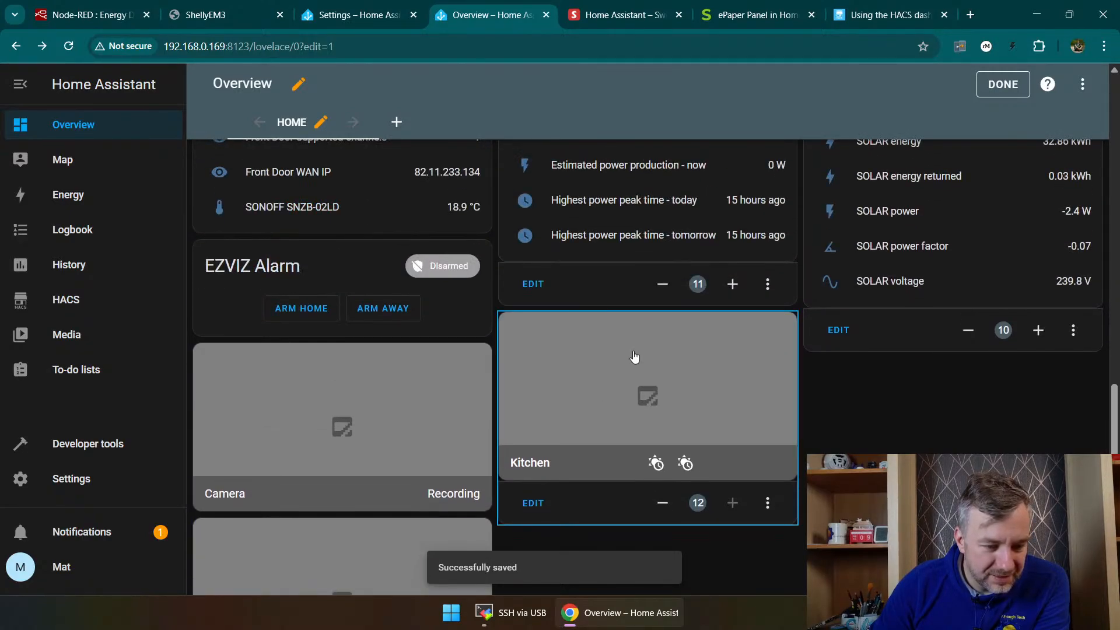
Step: Recheck the Kitchen Picture glance card's image path in its configuration without changing it
click(636, 357)
click(533, 503)
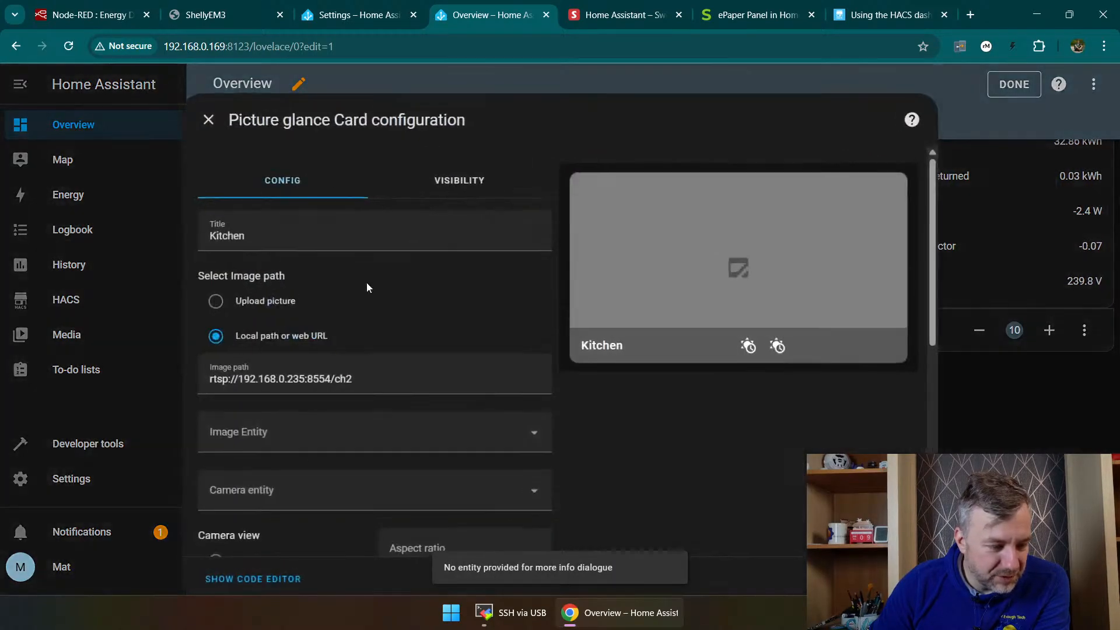
click(351, 356)
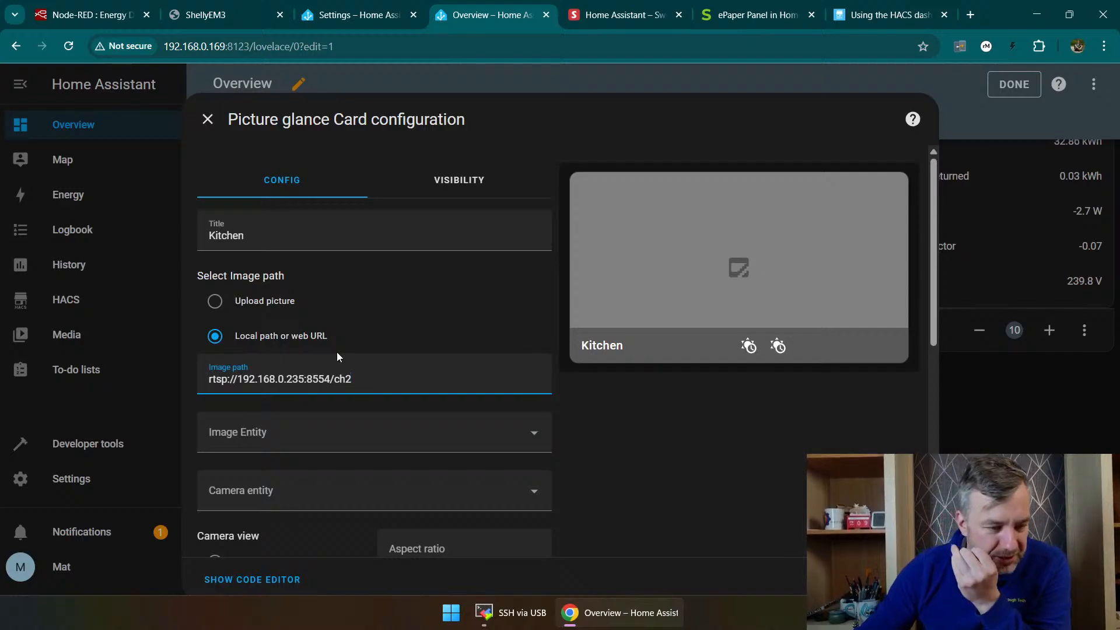
click(907, 580)
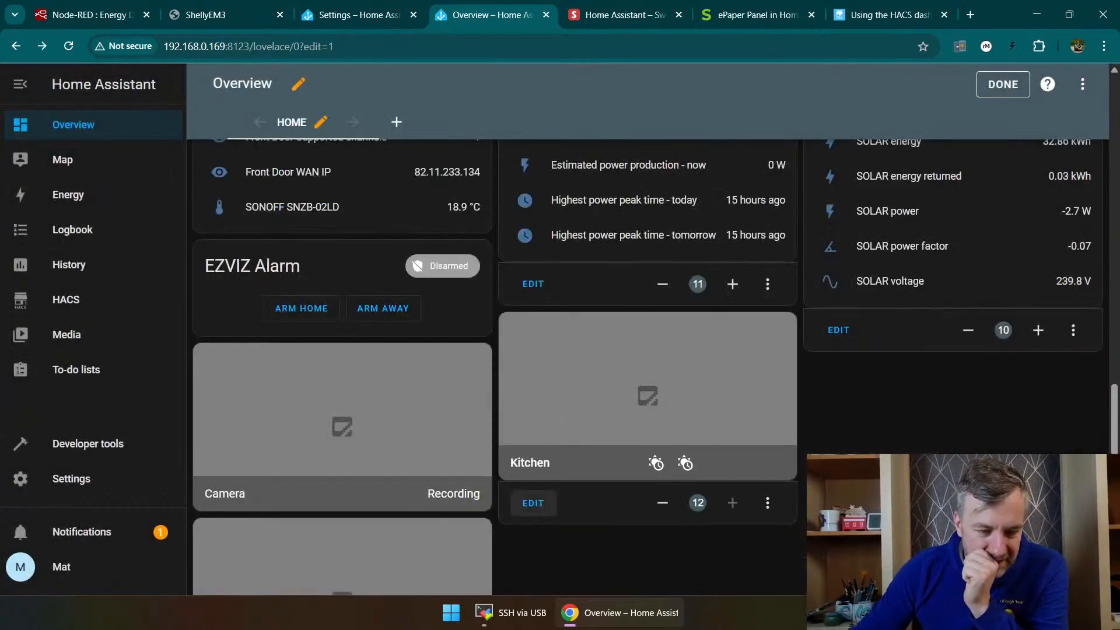
Step: Search the cards available for the Home view for "web" and "rtc"
scroll(332, 127, up, 6)
scroll(323, 144, up, 6)
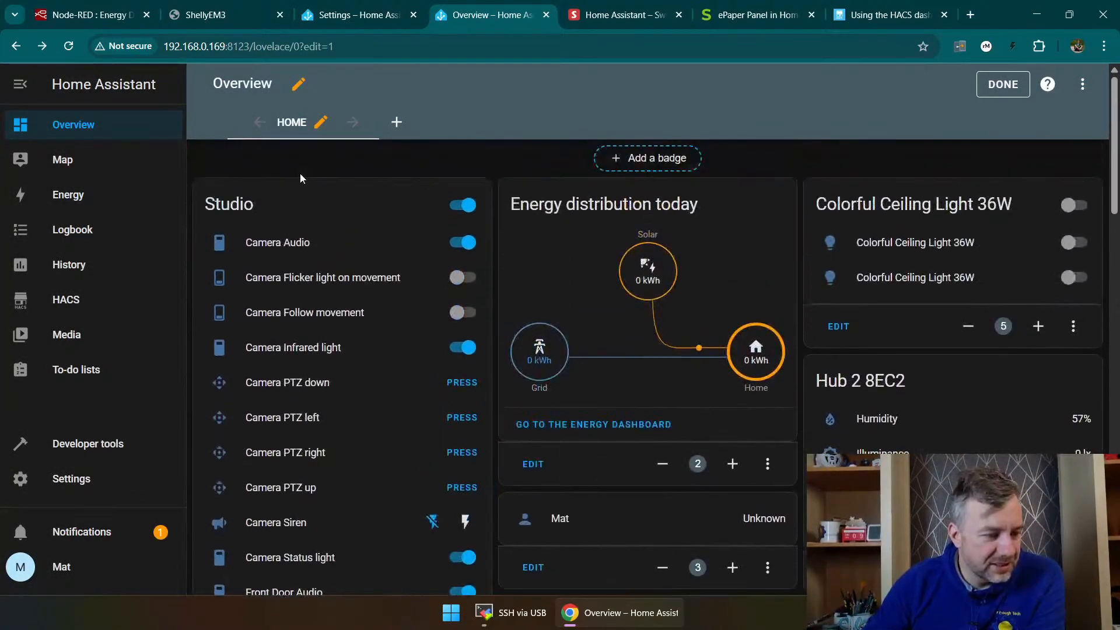
click(1045, 566)
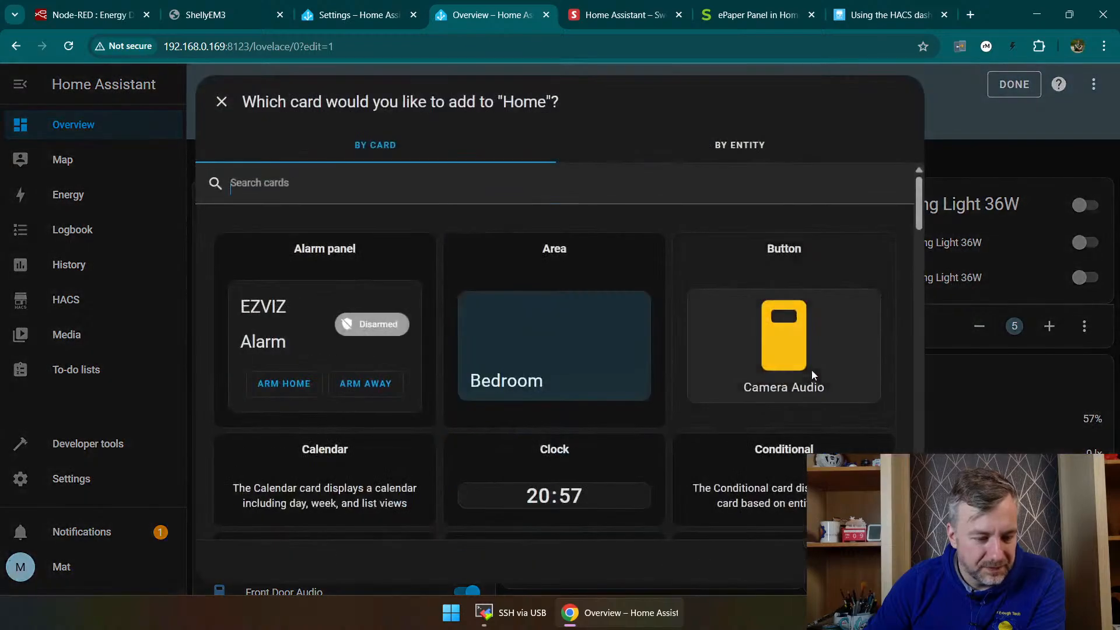
text(web)
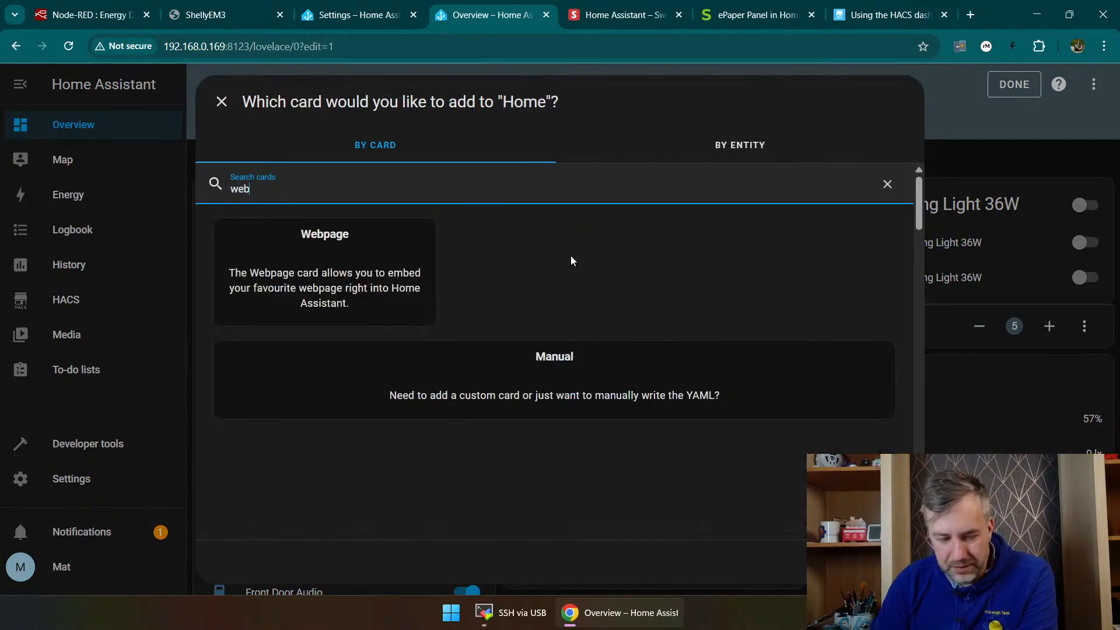
key(BackSpace)
key(BackSpace)
key(BackSpace)
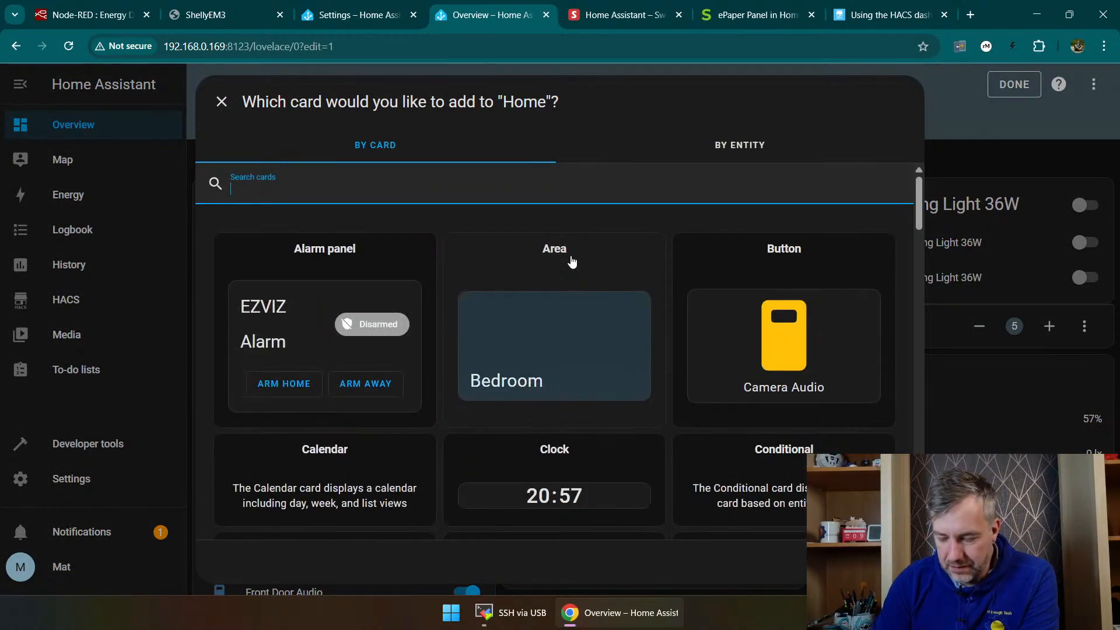
text(rtc)
key(BackSpace)
key(BackSpace)
key(BackSpace)
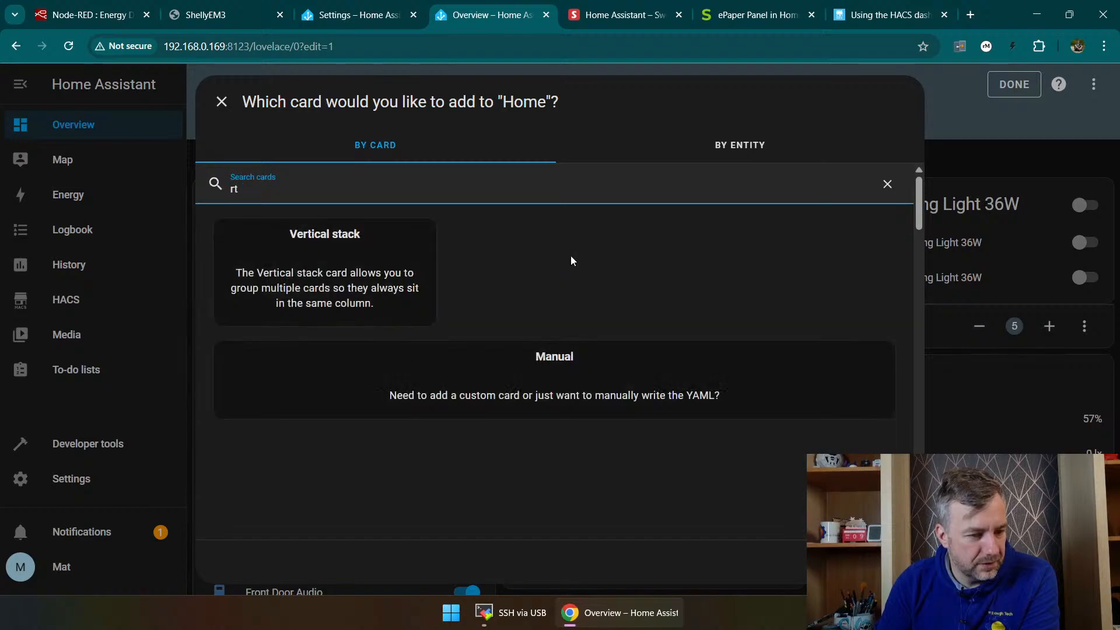
Step: Browse the card picker by entity and inspect the Aqara Camera Hub G5 Pro Identify and Studio Camera entities
click(790, 154)
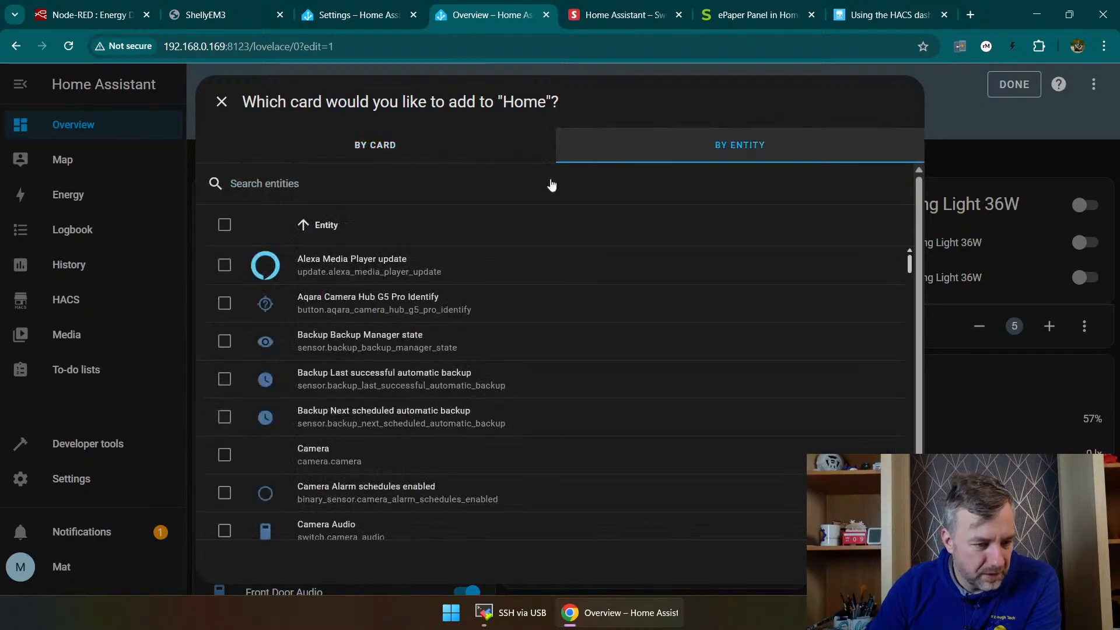
click(330, 307)
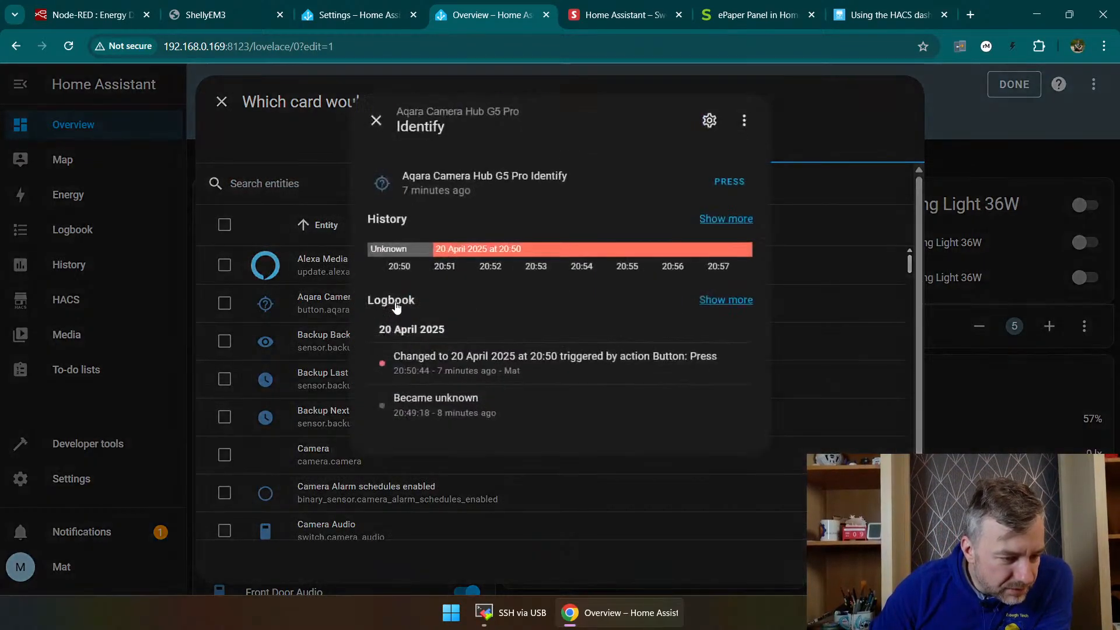
click(376, 119)
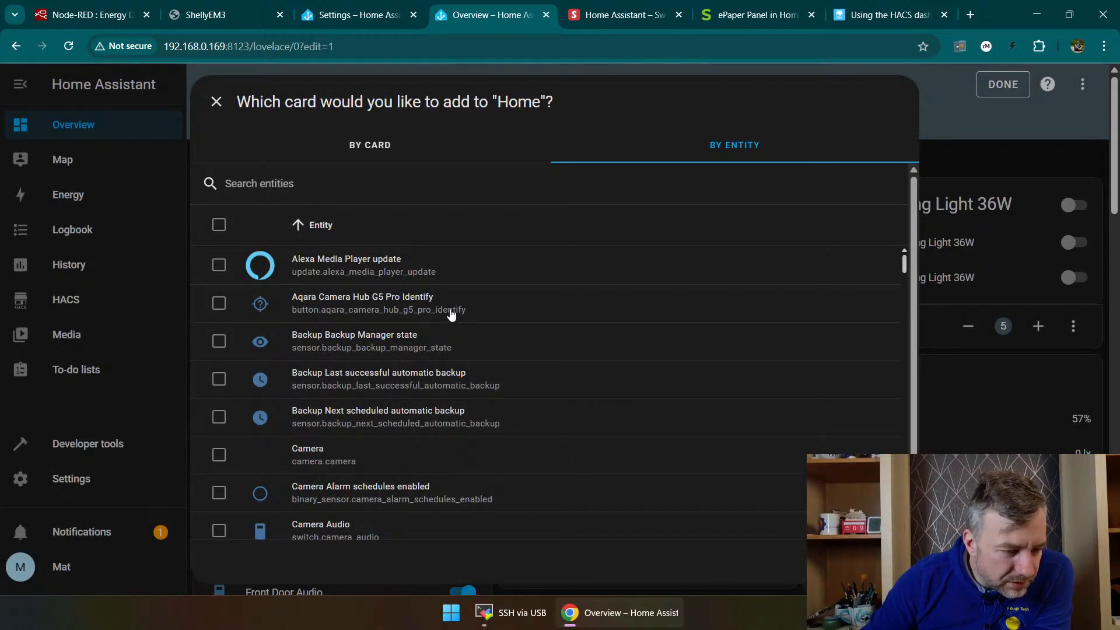
scroll(488, 314, down, 3)
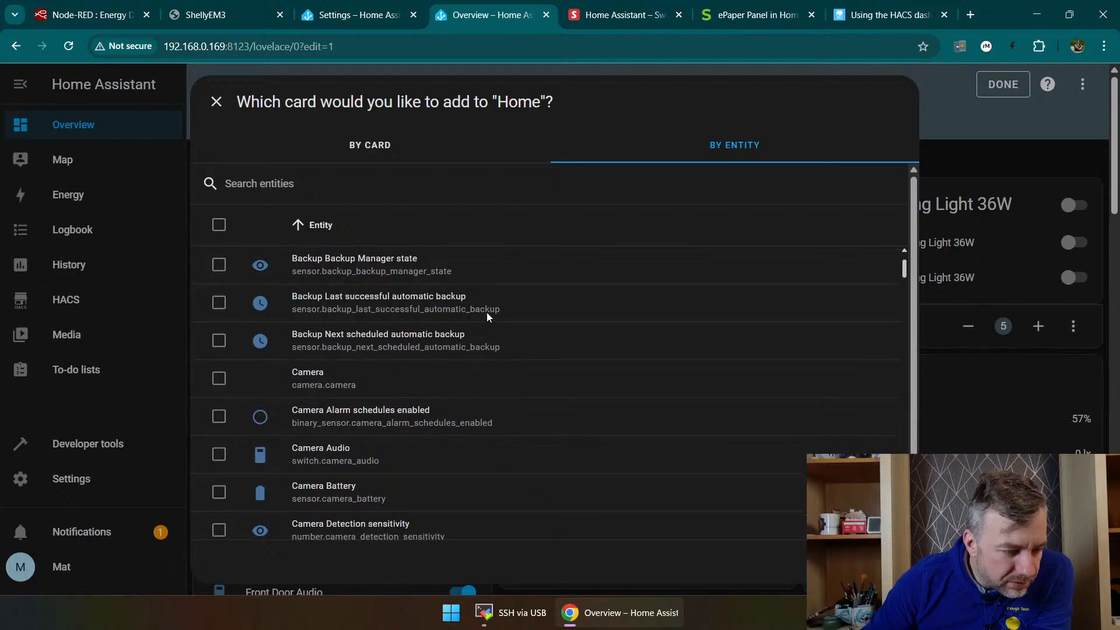
click(333, 317)
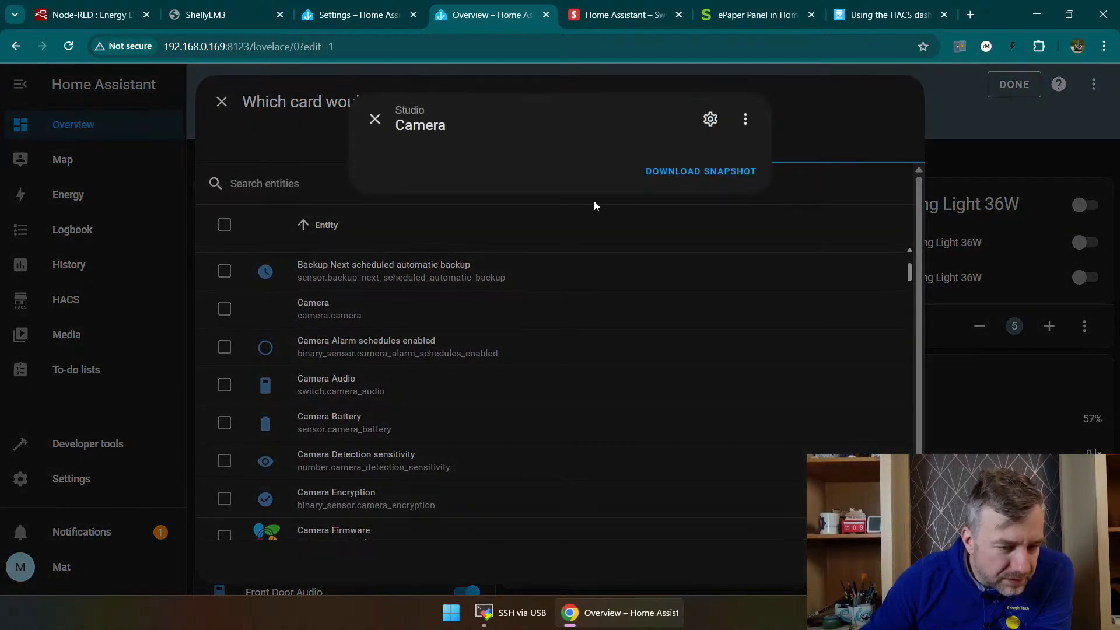
click(375, 119)
Step: Inspect the Camera Local IP entity's details and settings without changing them
scroll(408, 387, down, 3)
scroll(380, 324, up, 1)
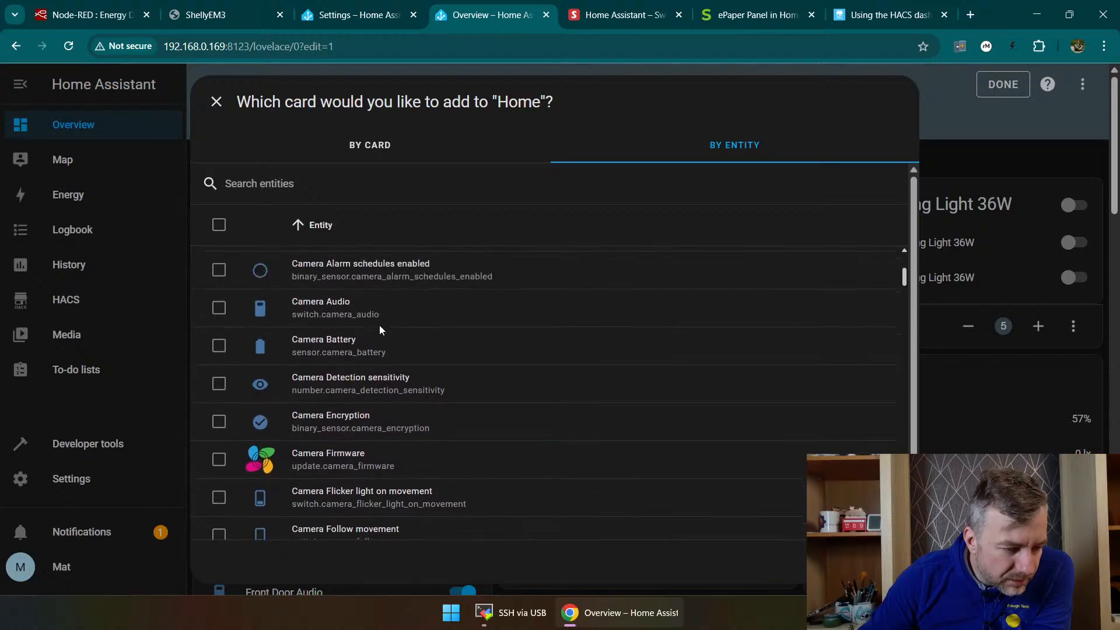
scroll(382, 396, down, 5)
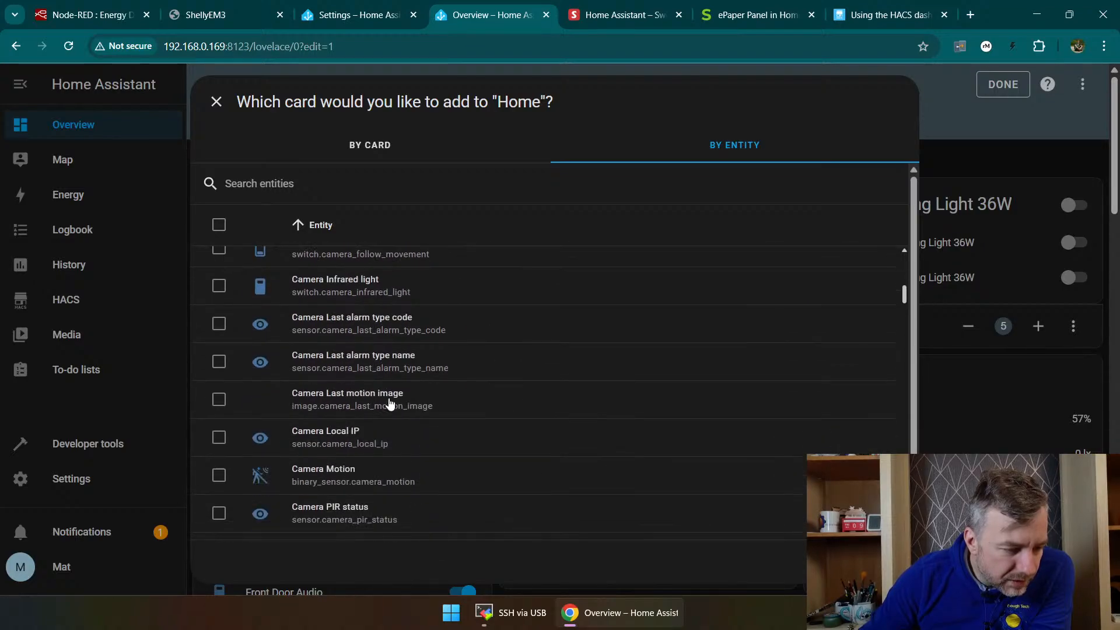
click(404, 442)
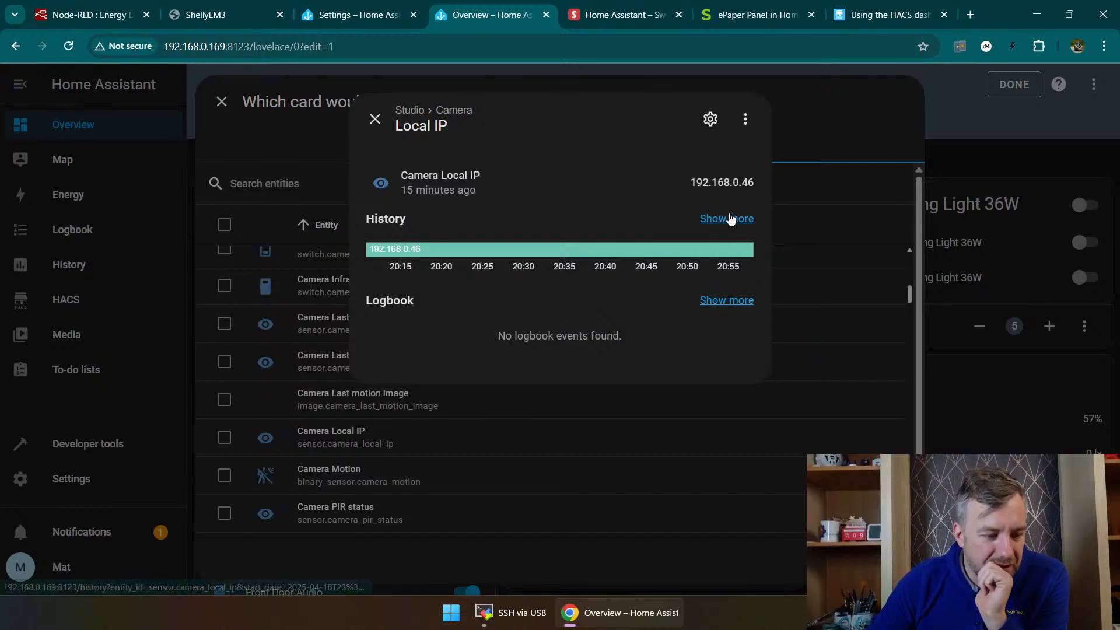
mouse_move(430, 255)
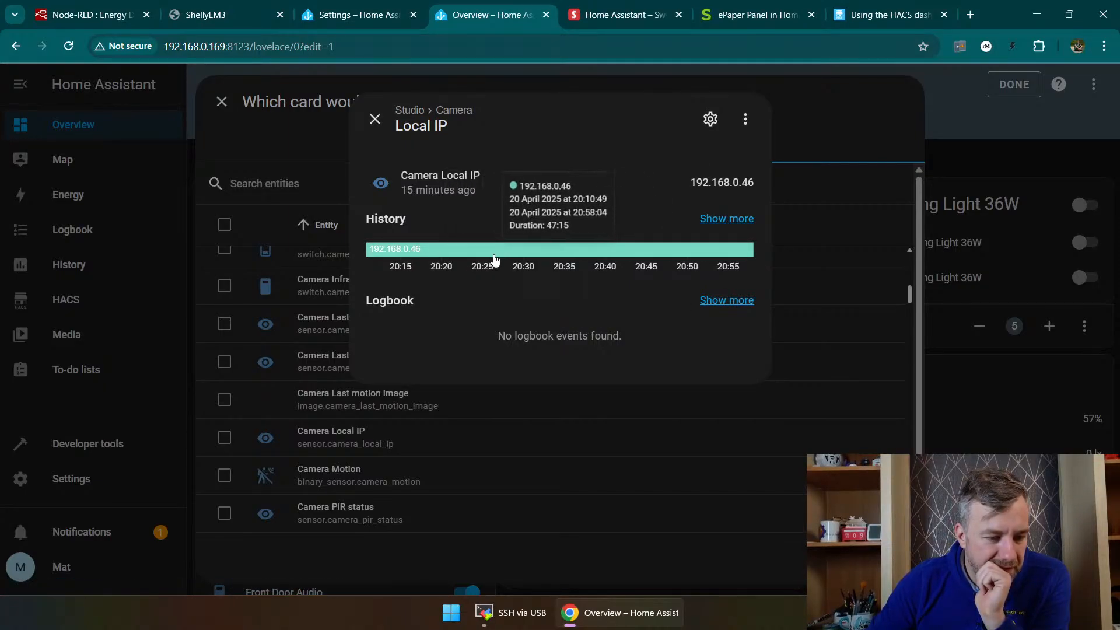
click(711, 120)
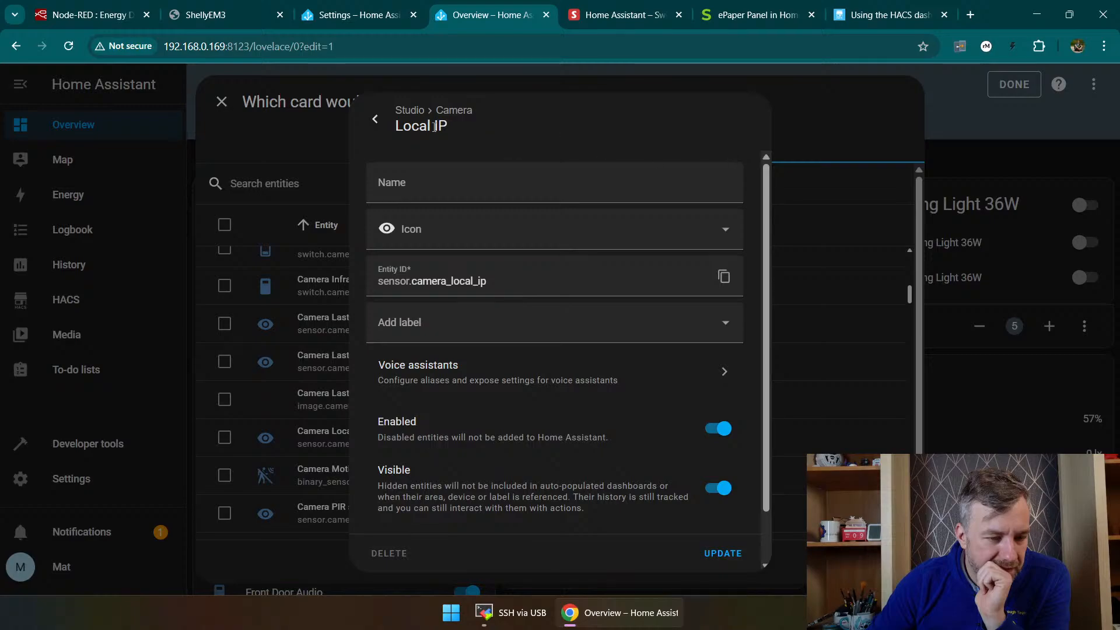
click(375, 120)
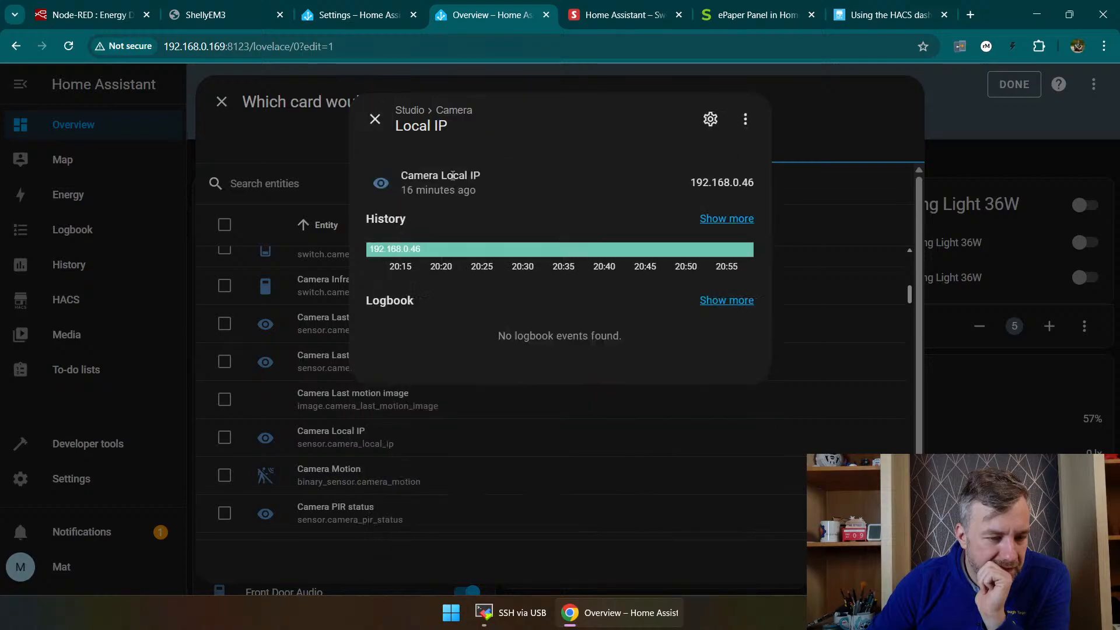
click(375, 119)
Step: Look through the remaining entities for the Aqara camera's stream and close the card picker without adding a card
scroll(401, 361, down, 3)
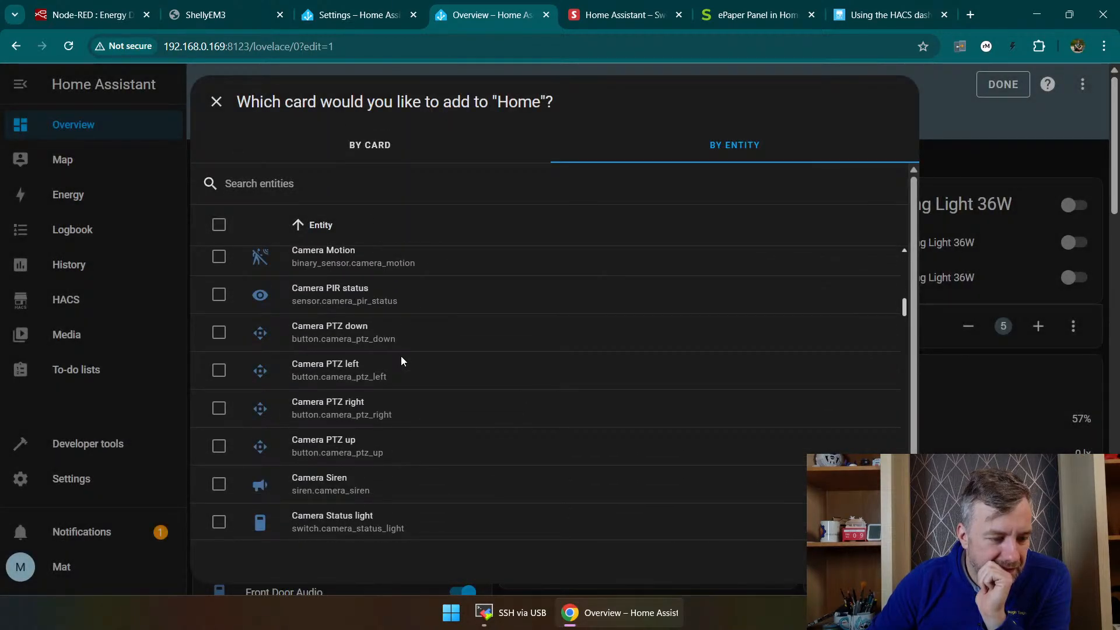
scroll(401, 360, down, 5)
scroll(403, 362, down, 8)
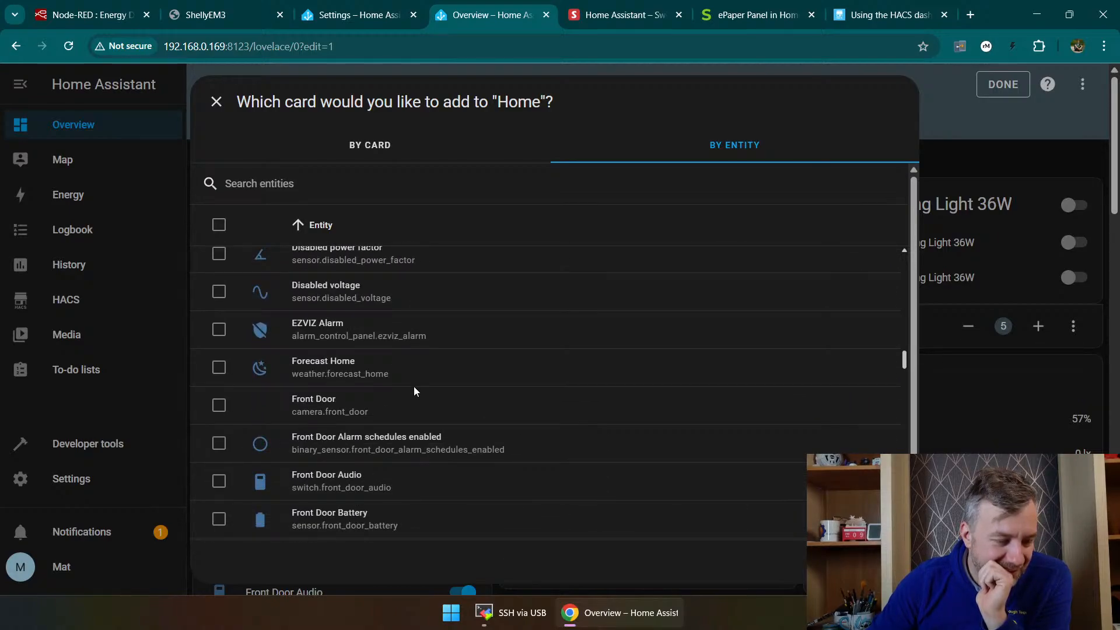
scroll(416, 394, down, 6)
scroll(445, 411, up, 5)
scroll(446, 411, up, 15)
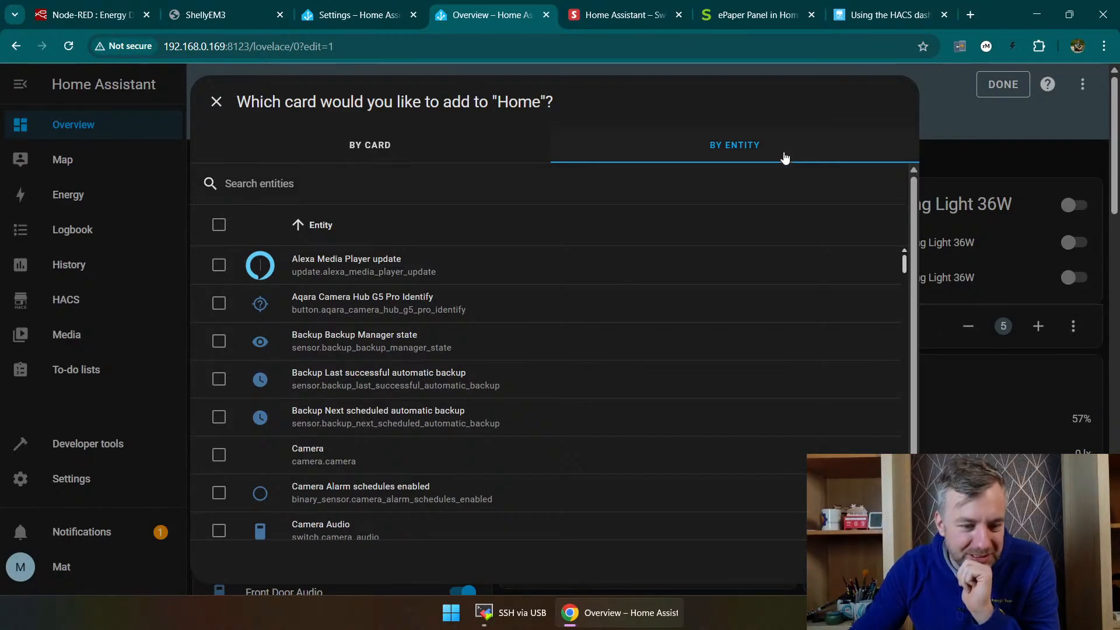
click(882, 562)
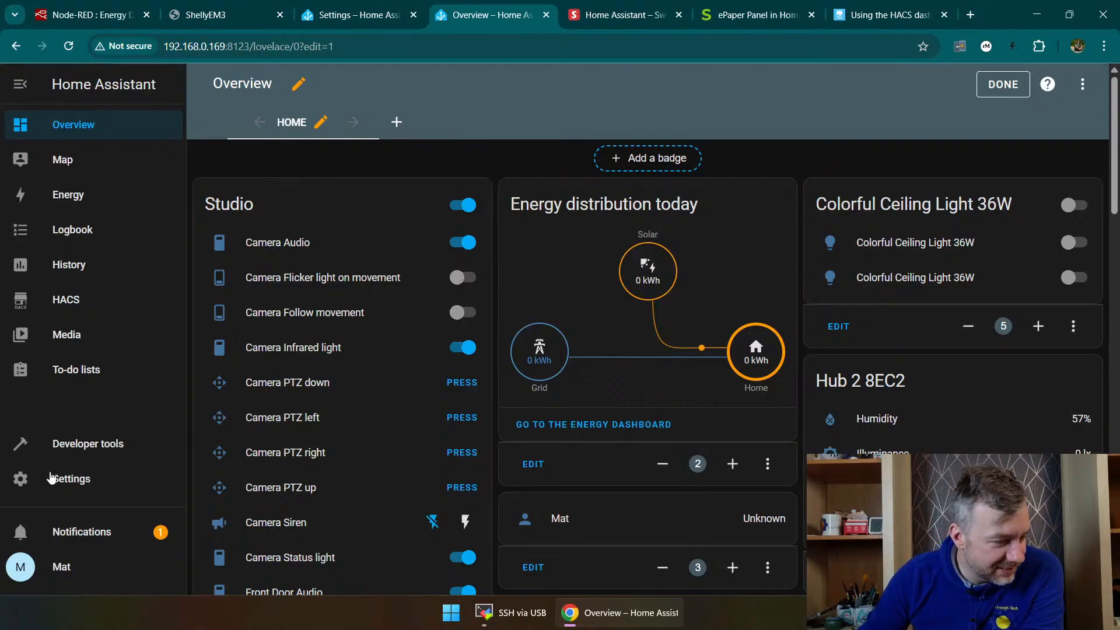
Step: Search for "camer" among the integrations for a new device and start setting up Generic Camera
click(64, 478)
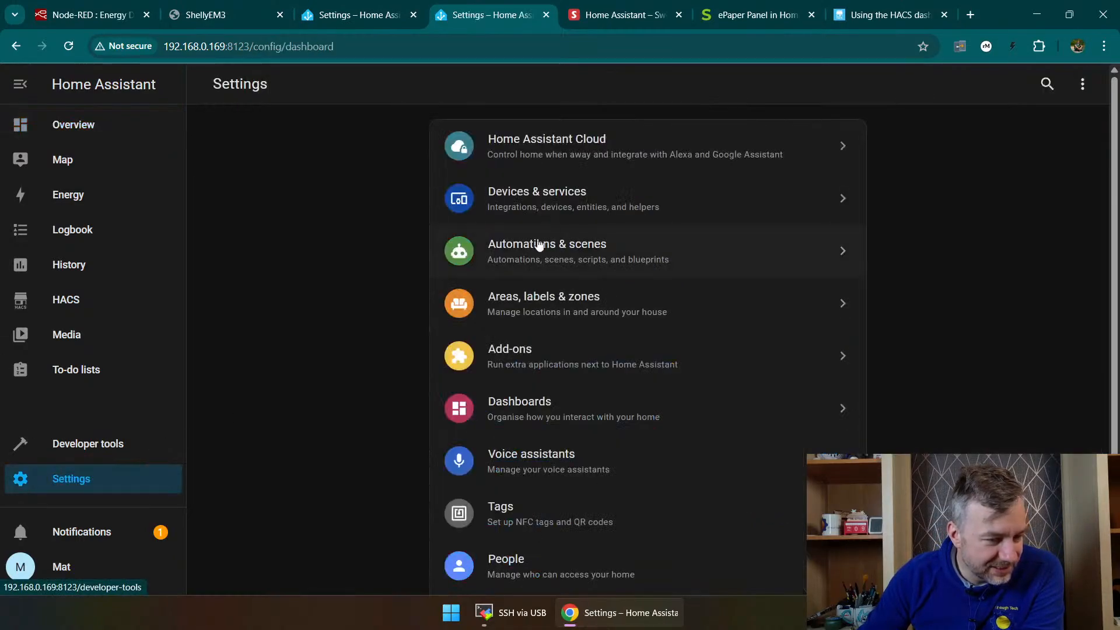
click(576, 194)
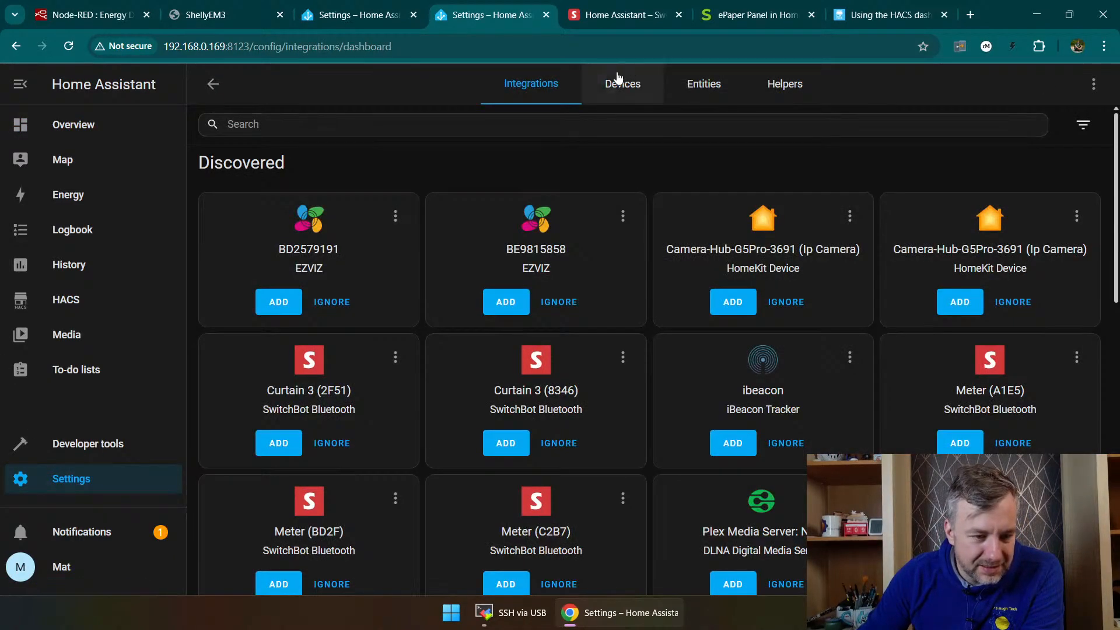
click(619, 79)
click(1050, 566)
text(cam)
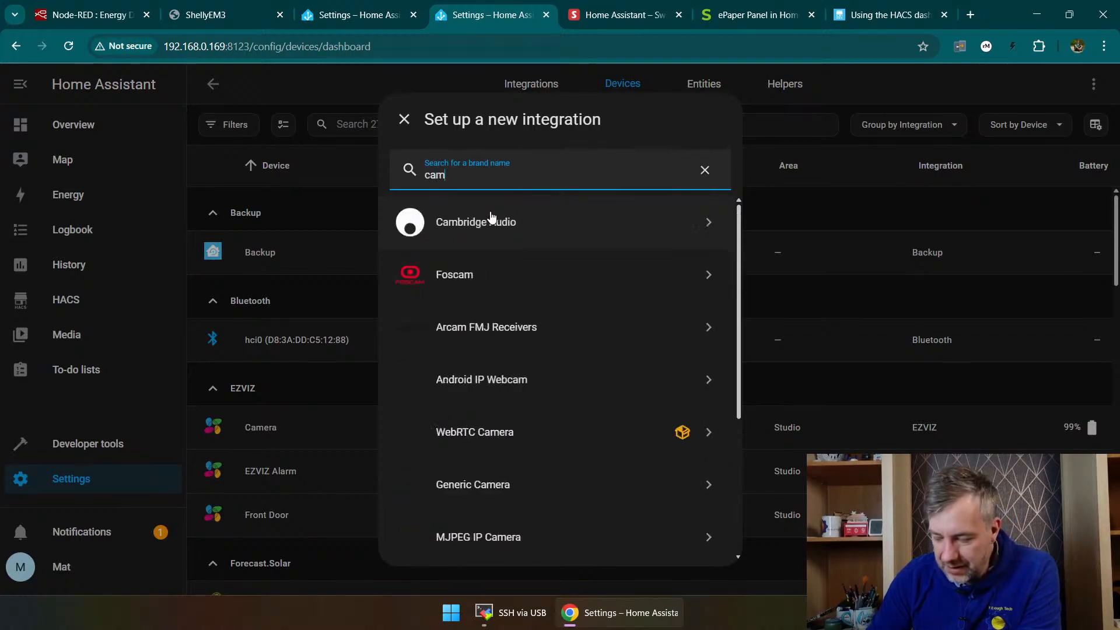
text(er)
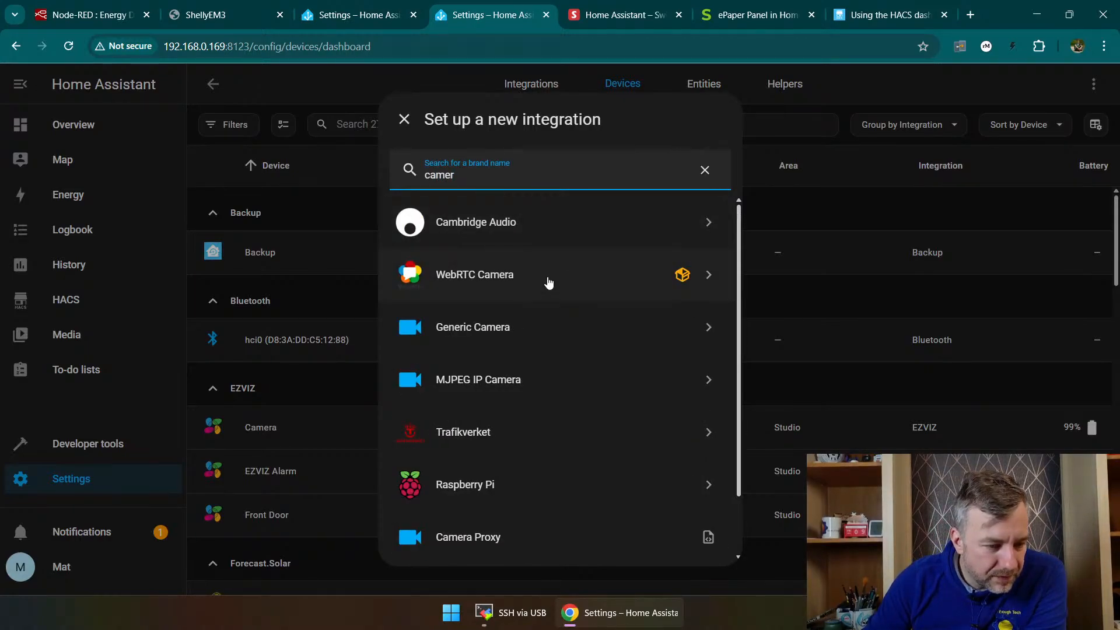
click(515, 315)
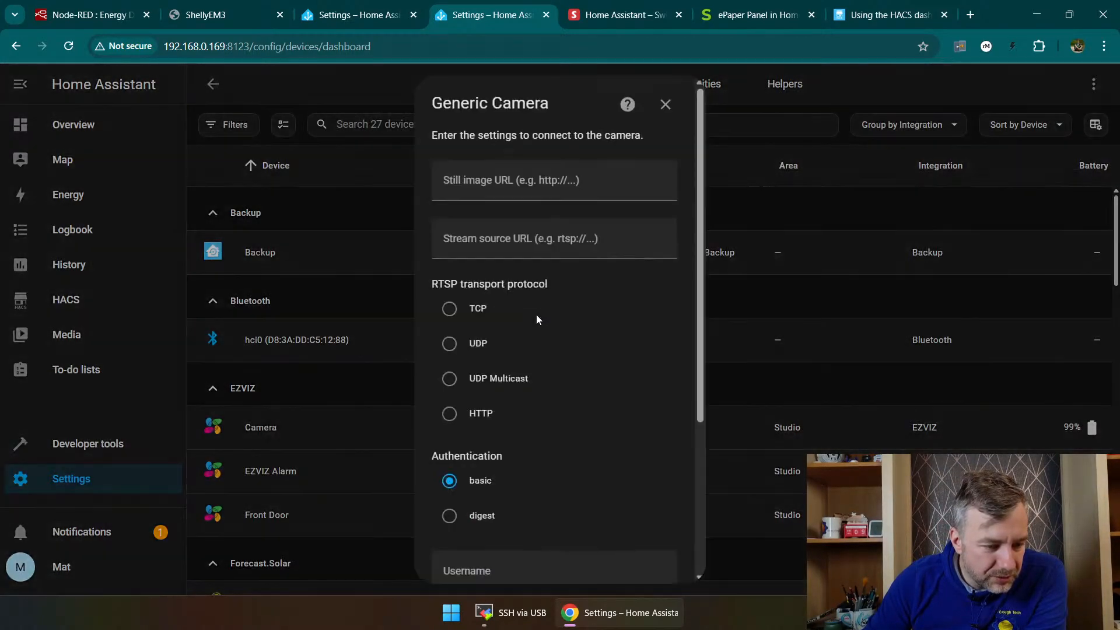
Step: Enter rtsp://192.168.0.235:8554/ch2 as the Generic Camera's stream source URL and go to its username field
click(497, 181)
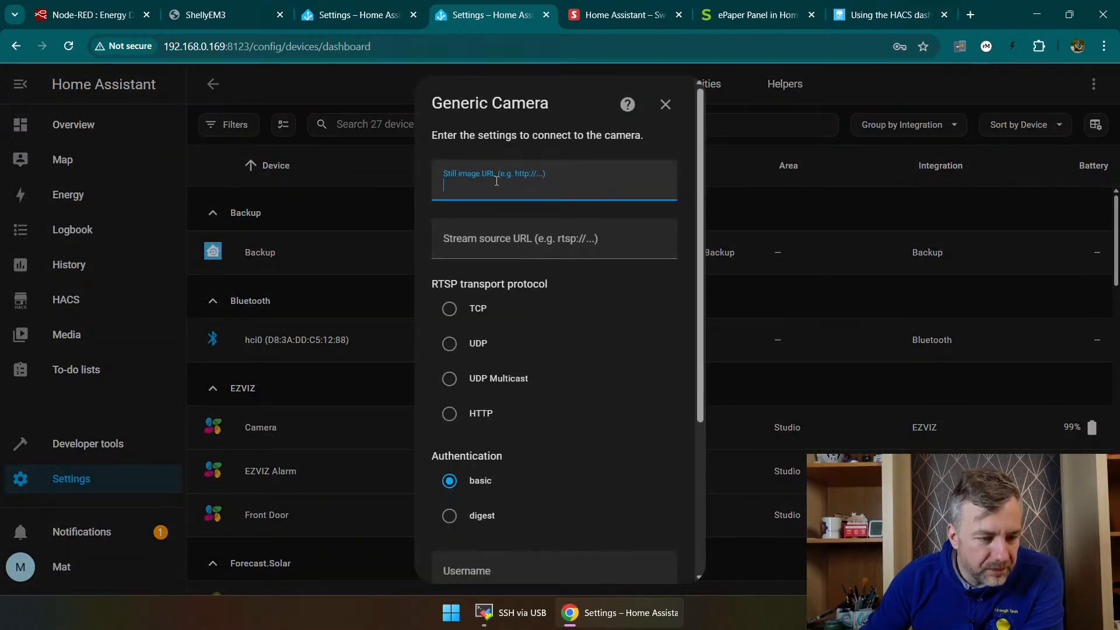
click(502, 246)
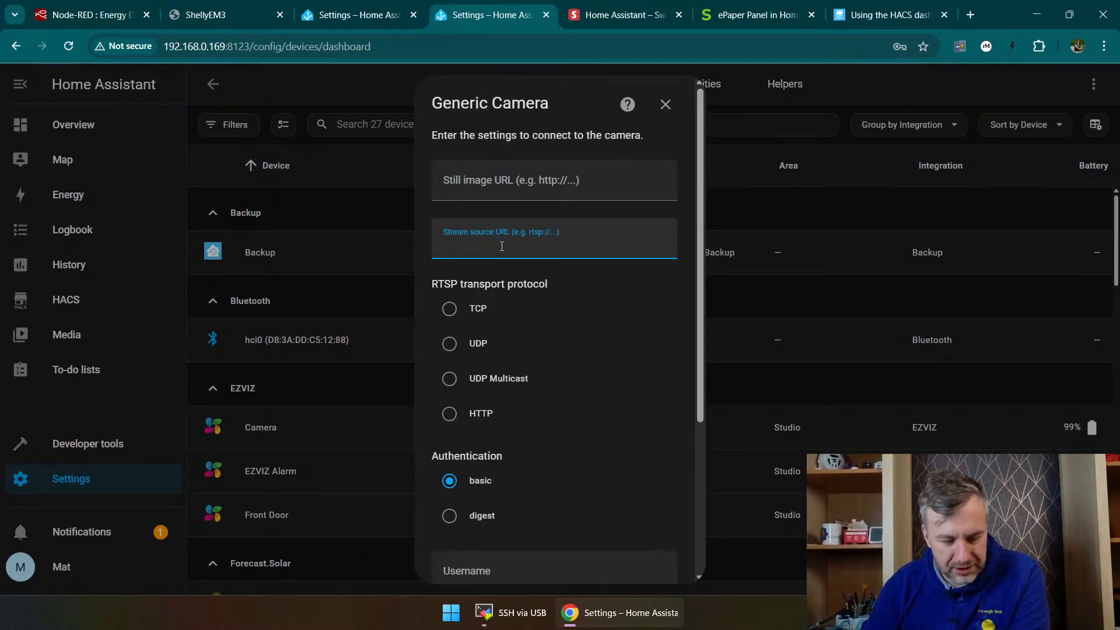
text(7rts)
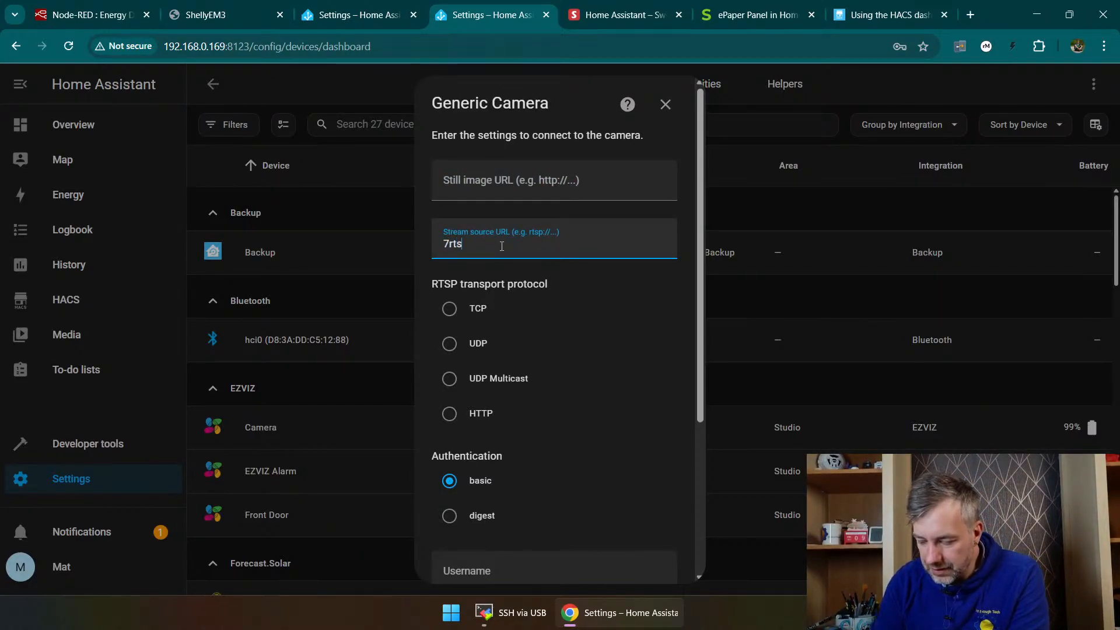
text(p)
key(BackSpace)
key(BackSpace)
key(BackSpace)
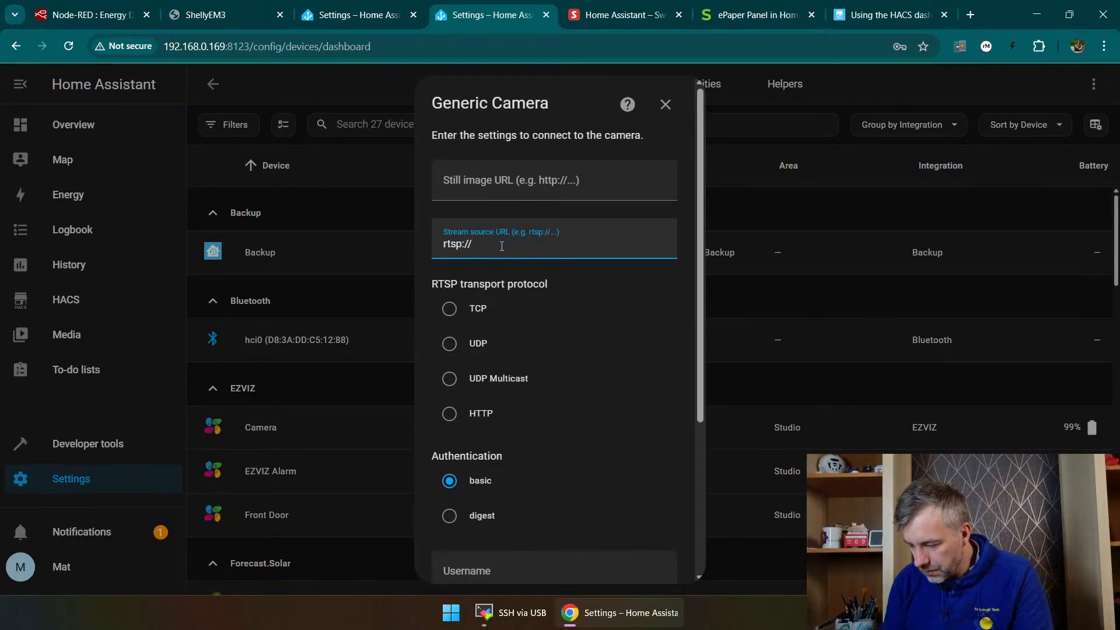
text(192)
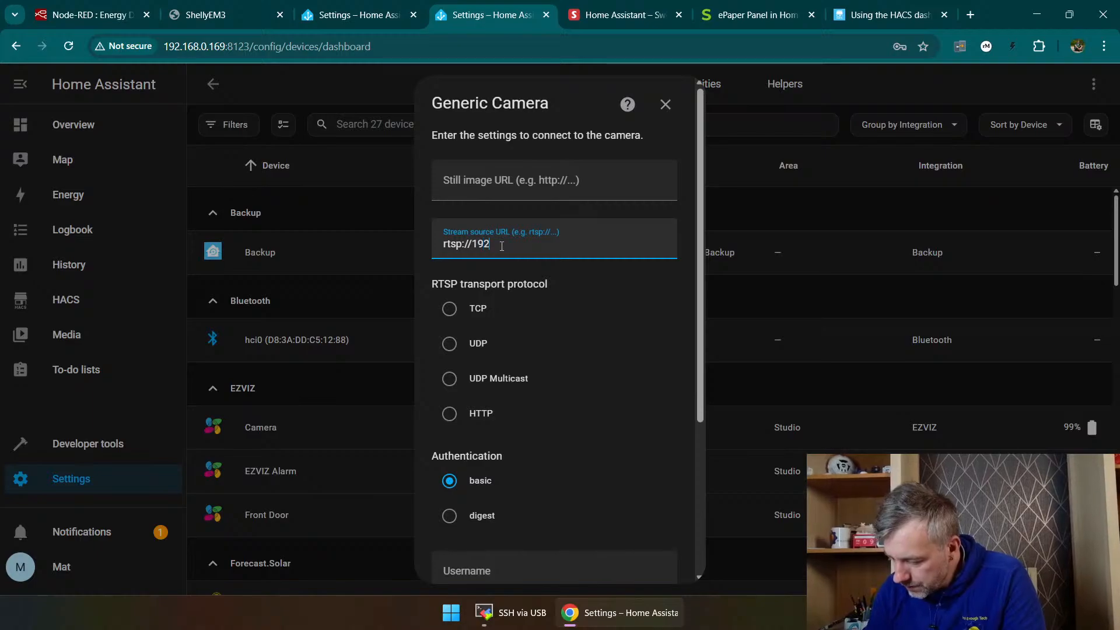
text(.168.0.)
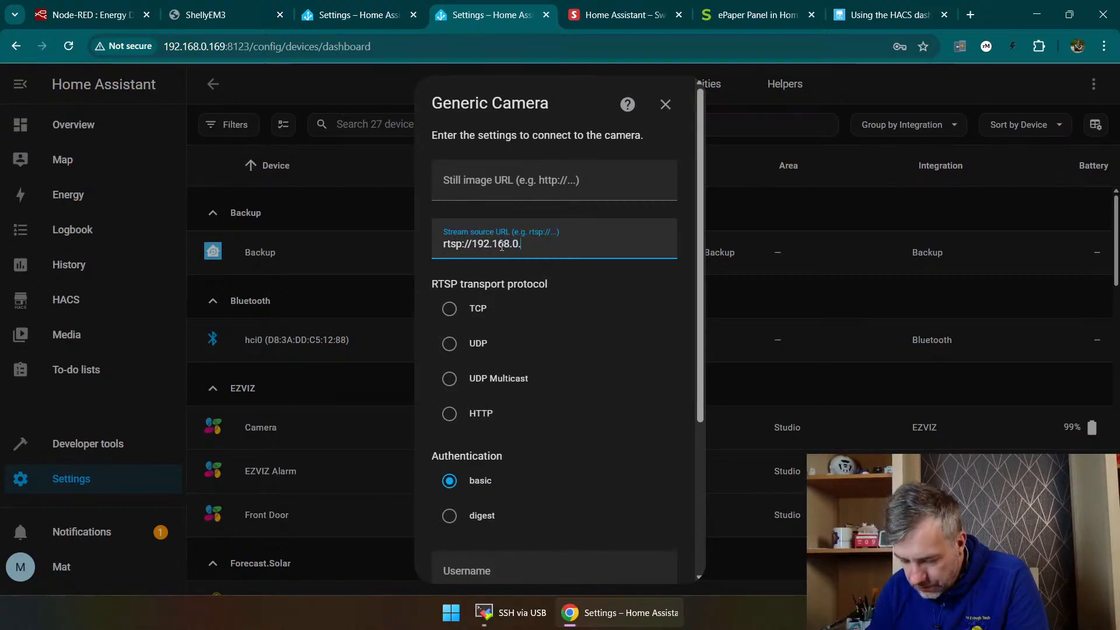
text(23)
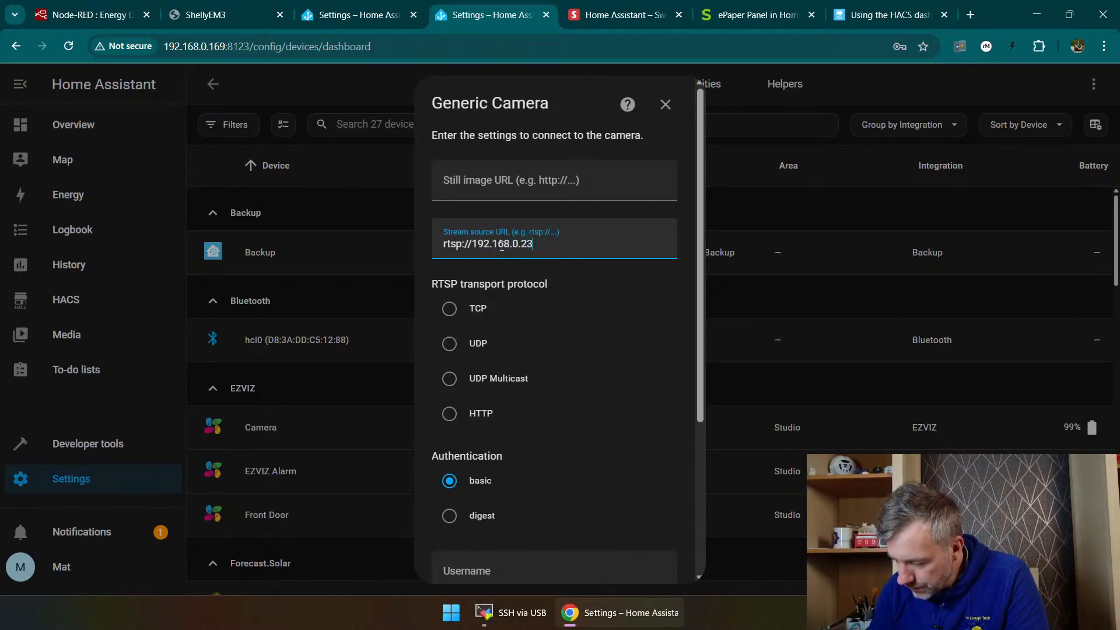
text(5:855)
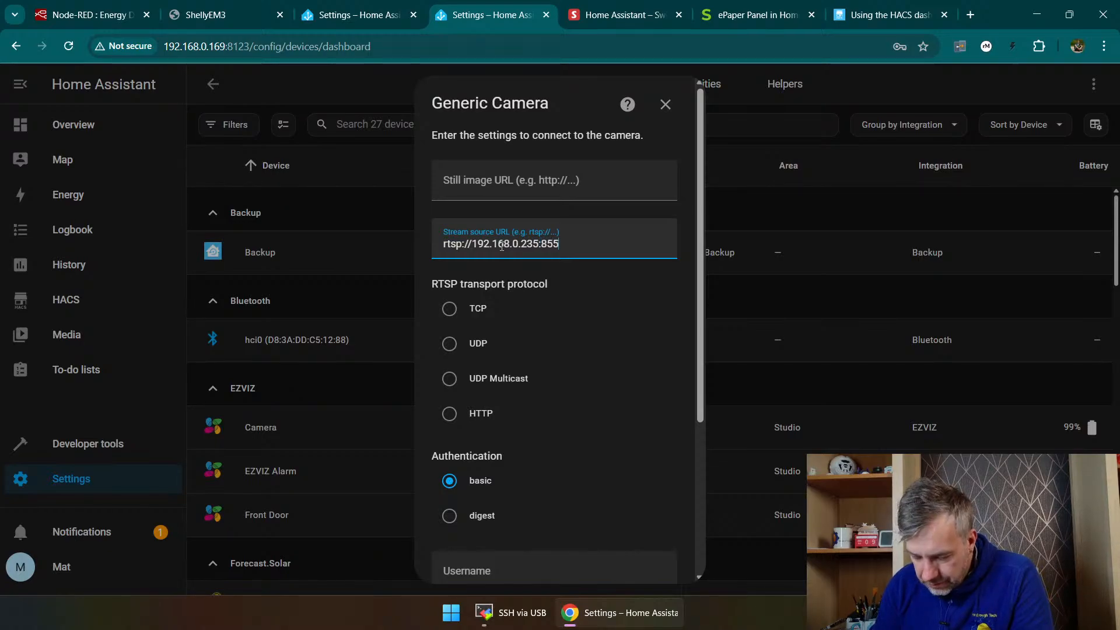
text(4/)
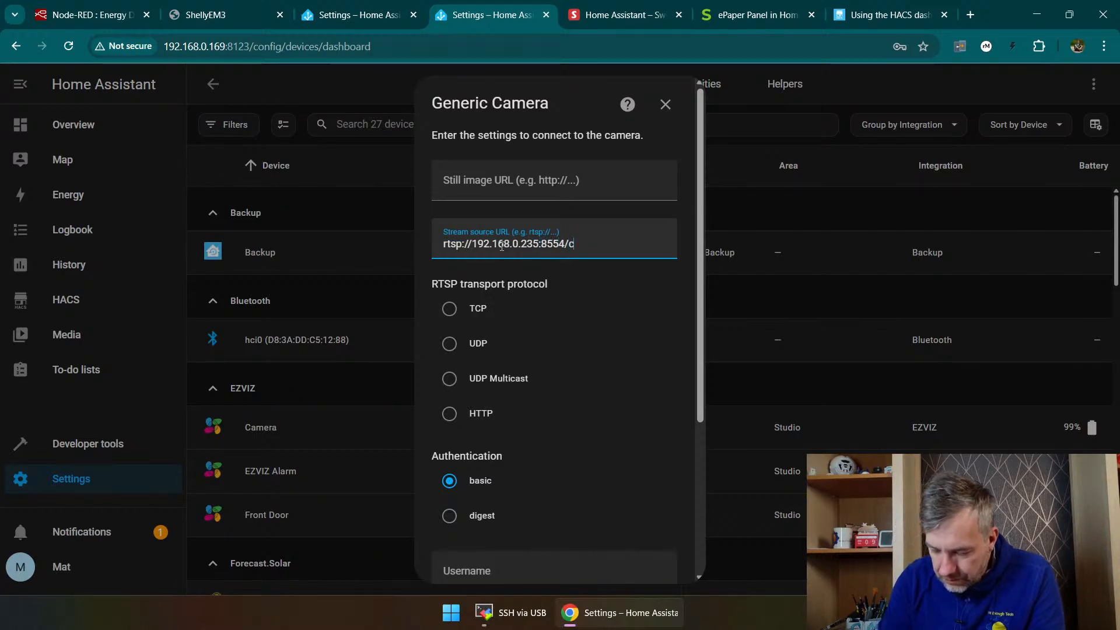
text(ch2)
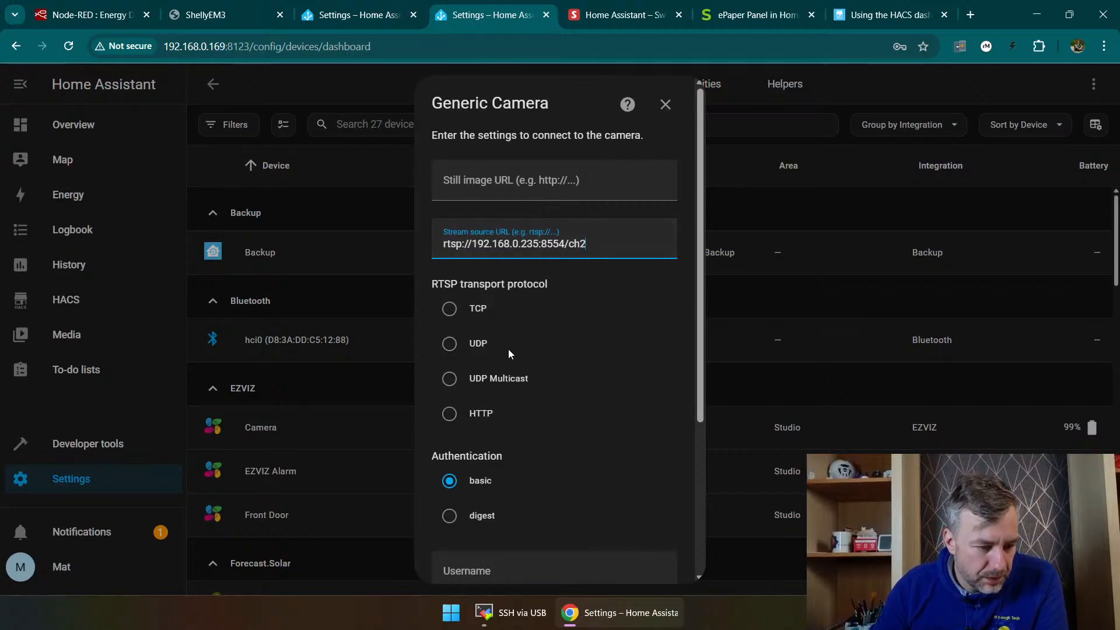
scroll(484, 351, down, 3)
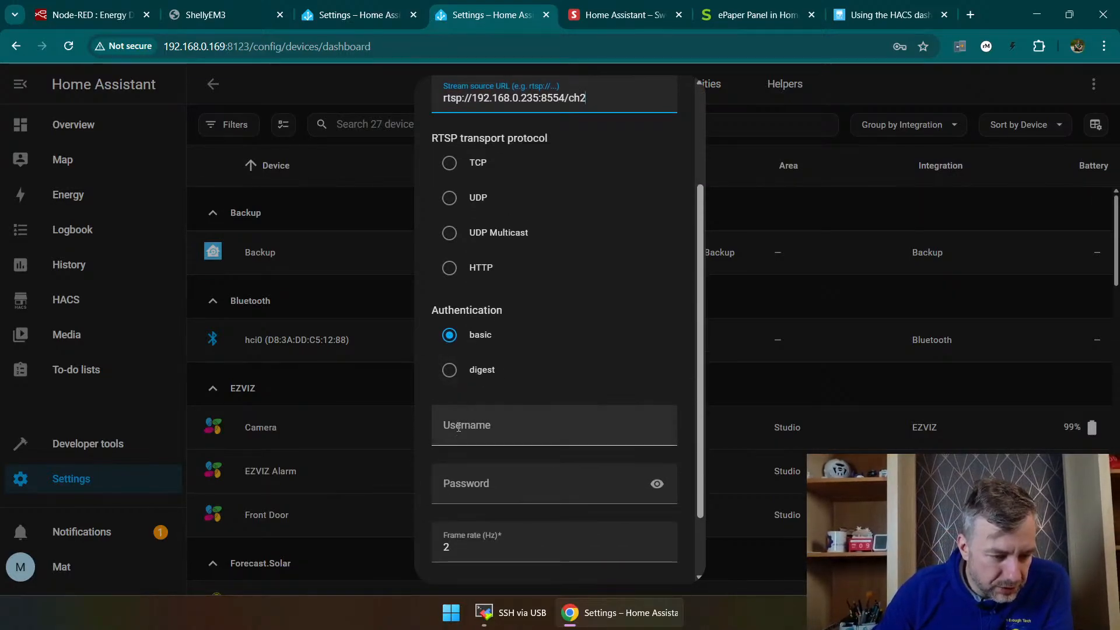
click(502, 431)
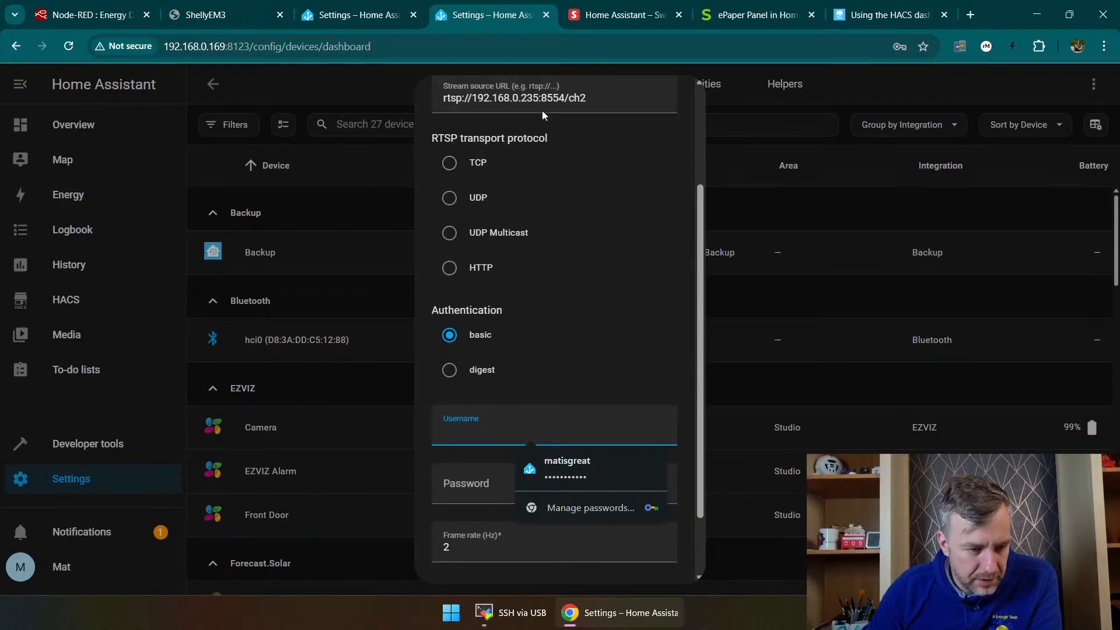
Step: Check the Generic Camera stream preview in a separate Home Assistant window and maximize that window
key(ctrl+w)
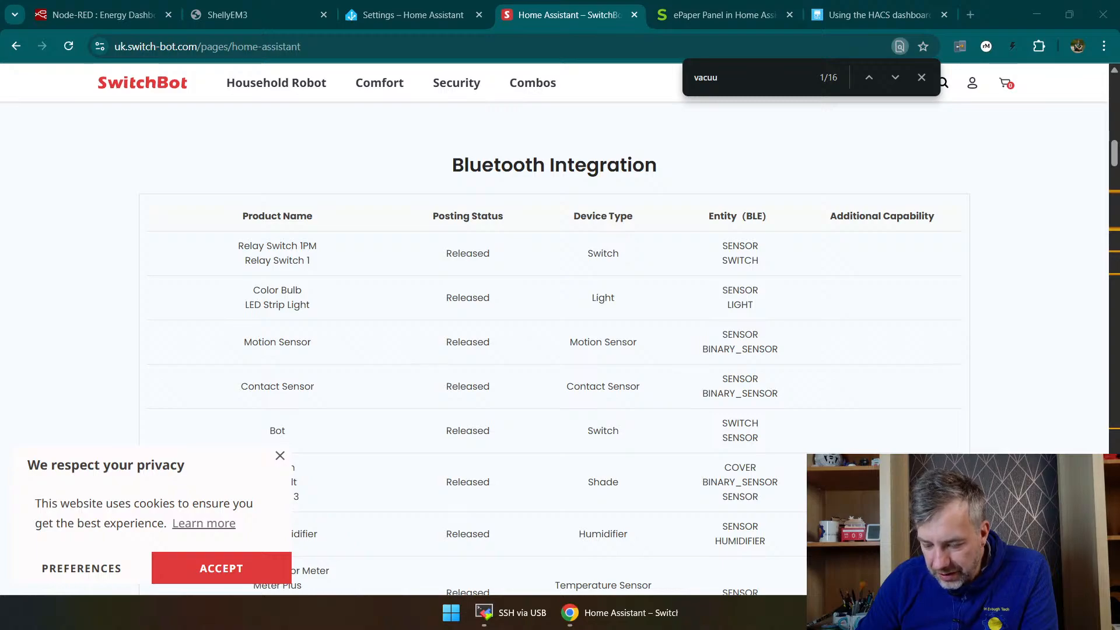
drag(1119, 234, 522, 56)
scroll(491, 194, down, 2)
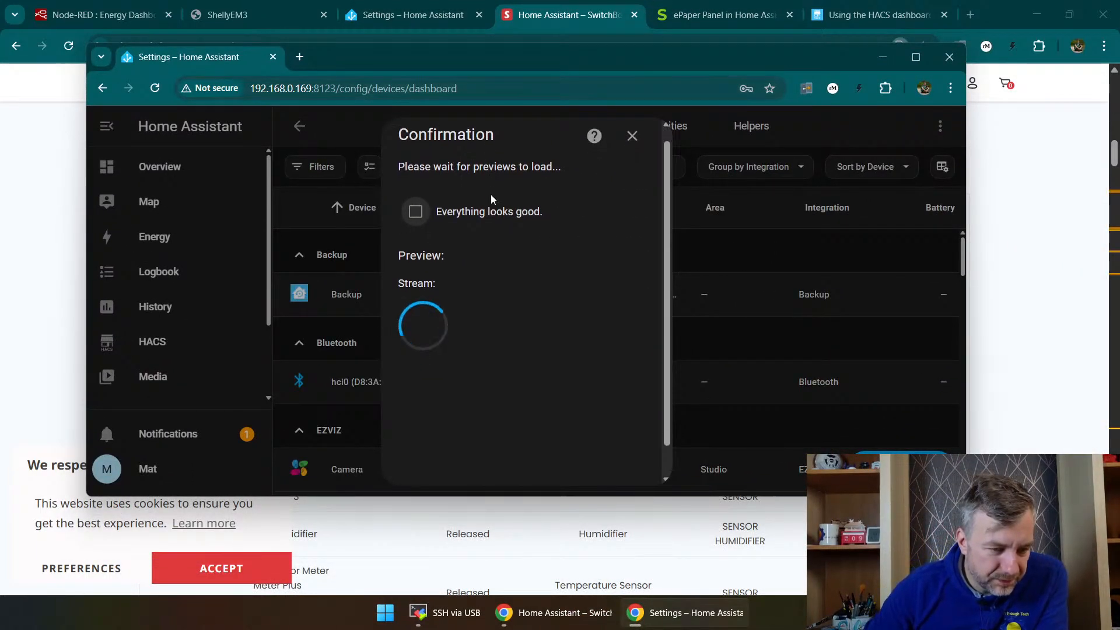
scroll(495, 227, up, 2)
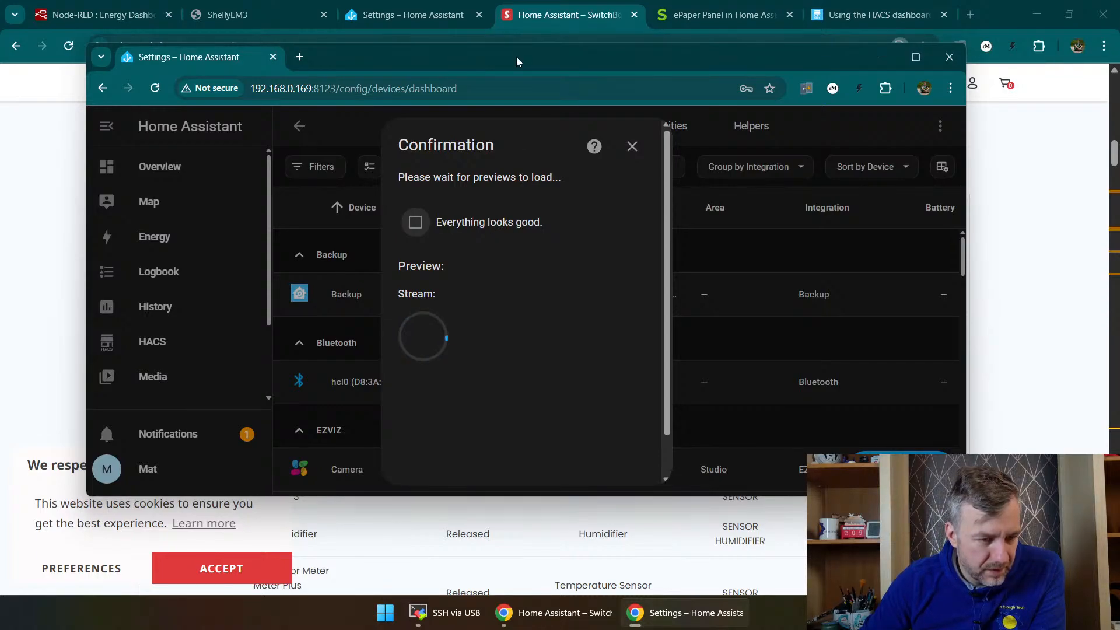
drag(518, 57, 1119, 100)
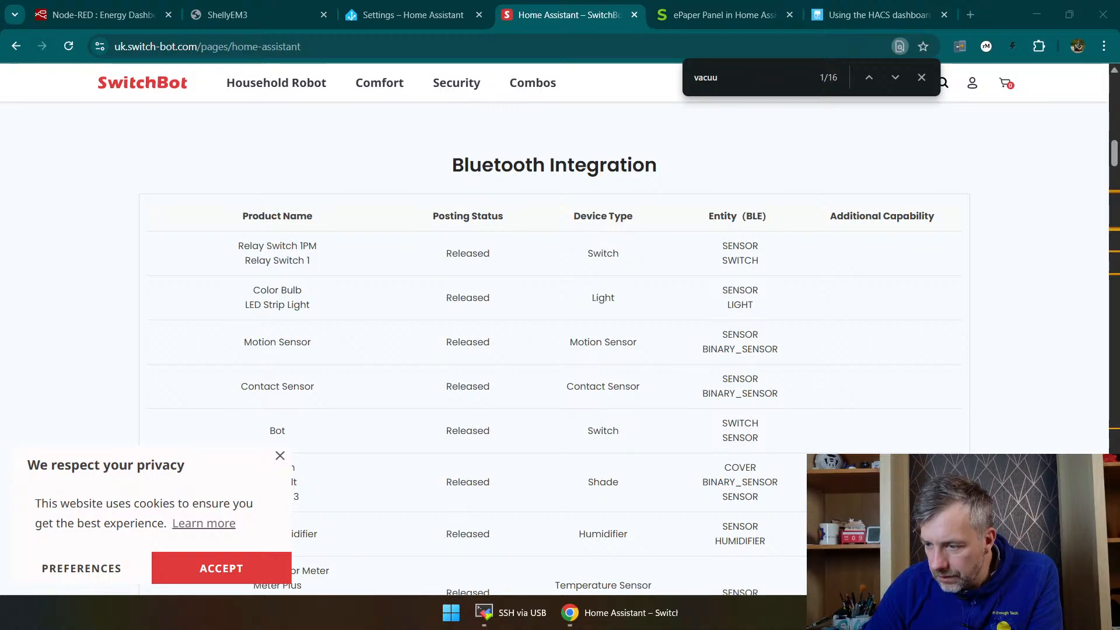
drag(1119, 146, 560, 98)
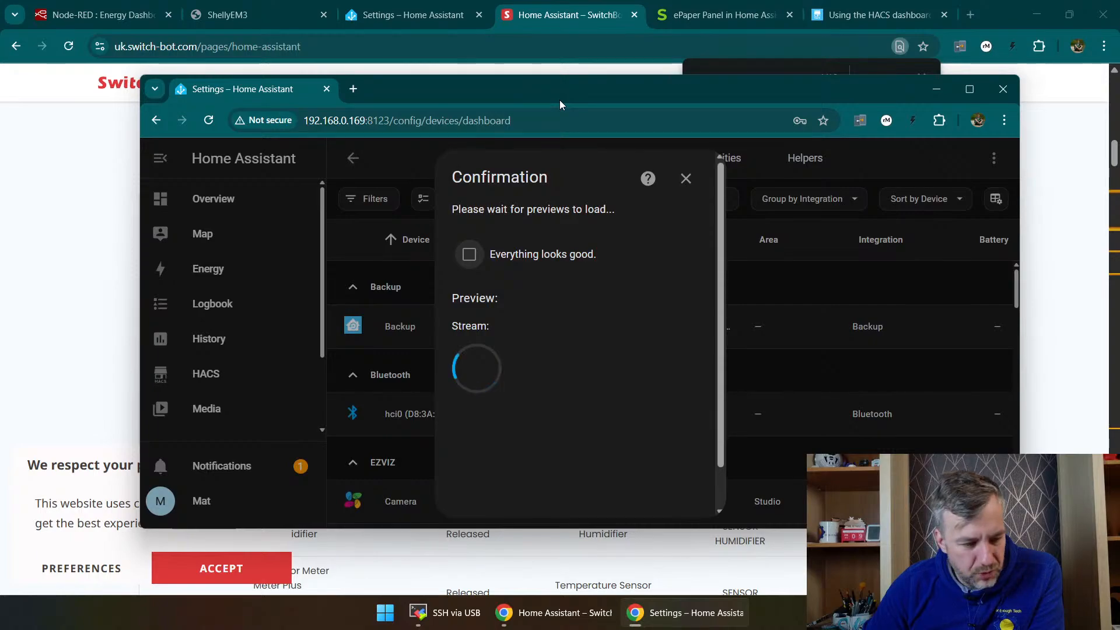
drag(569, 101, 1119, 105)
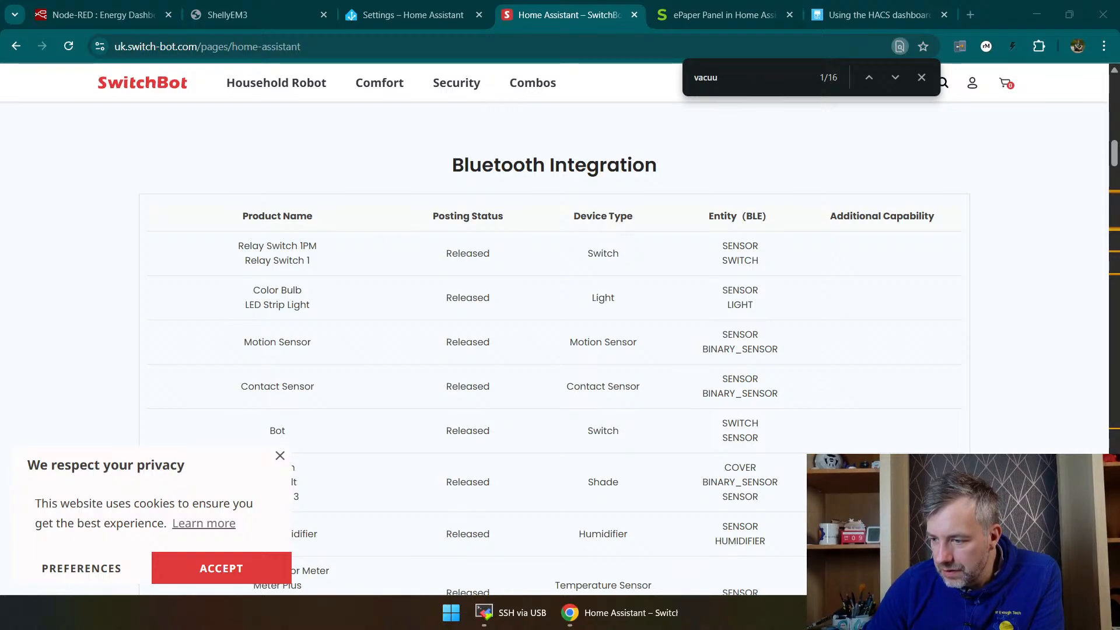
drag(1119, 93, 548, 115)
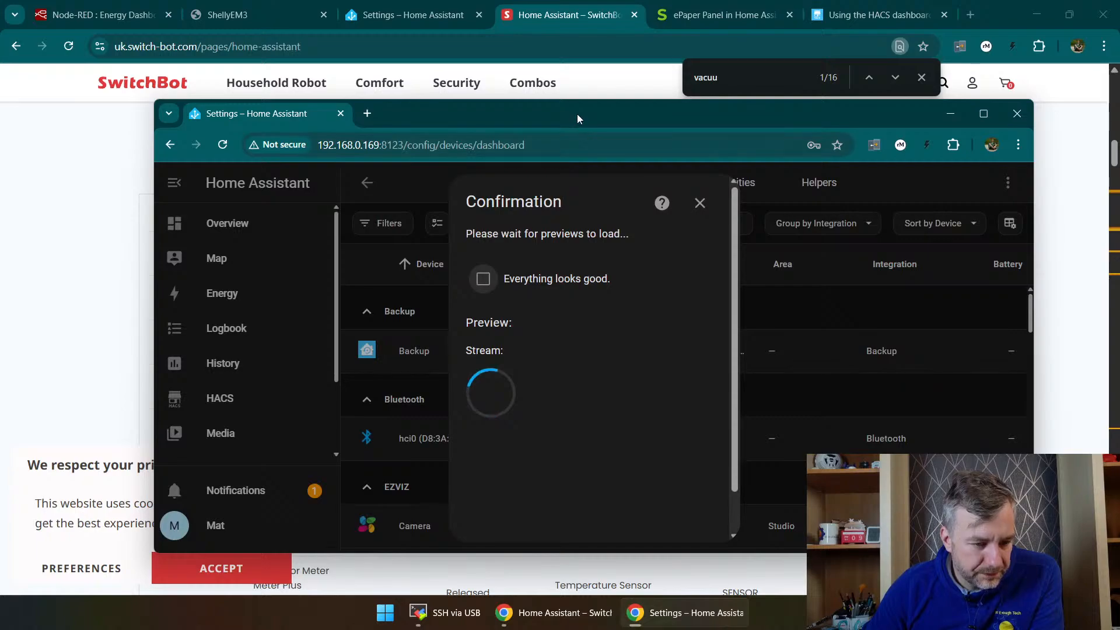
drag(576, 114, 548, 100)
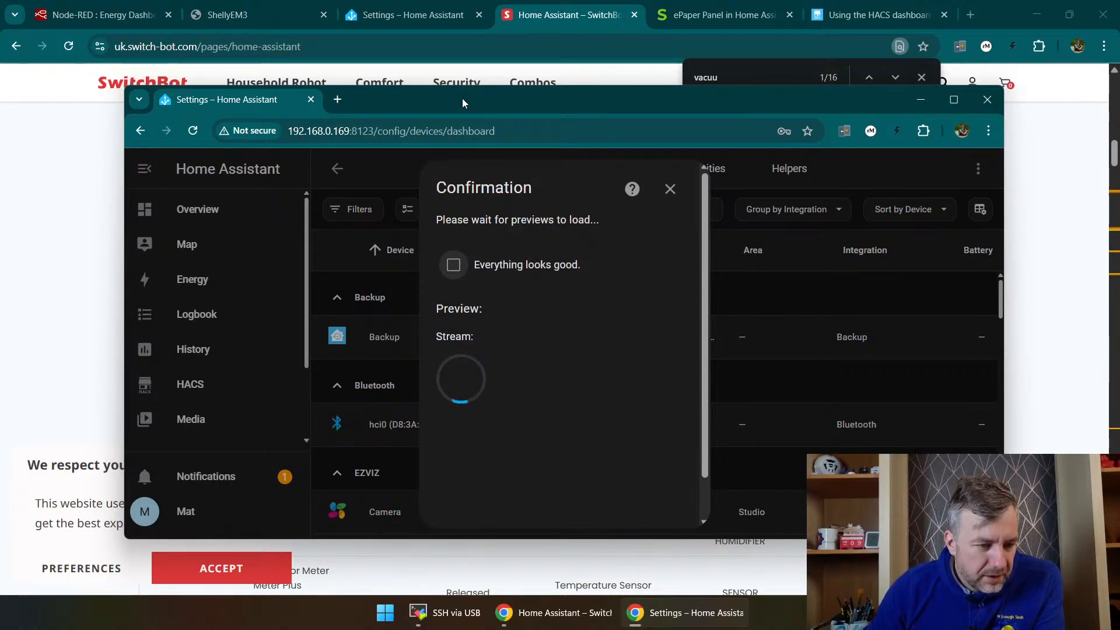
drag(461, 99, 514, 118)
double_click(514, 117)
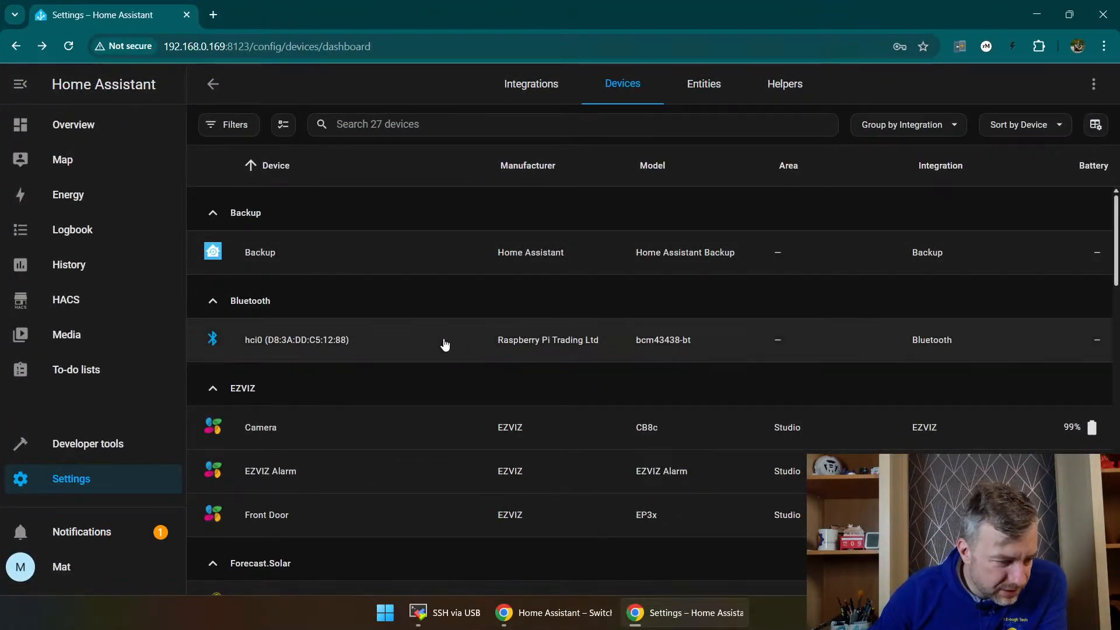
Step: Search for "came" among the integrations for a new device and start setting up WebRTC Camera
click(1055, 565)
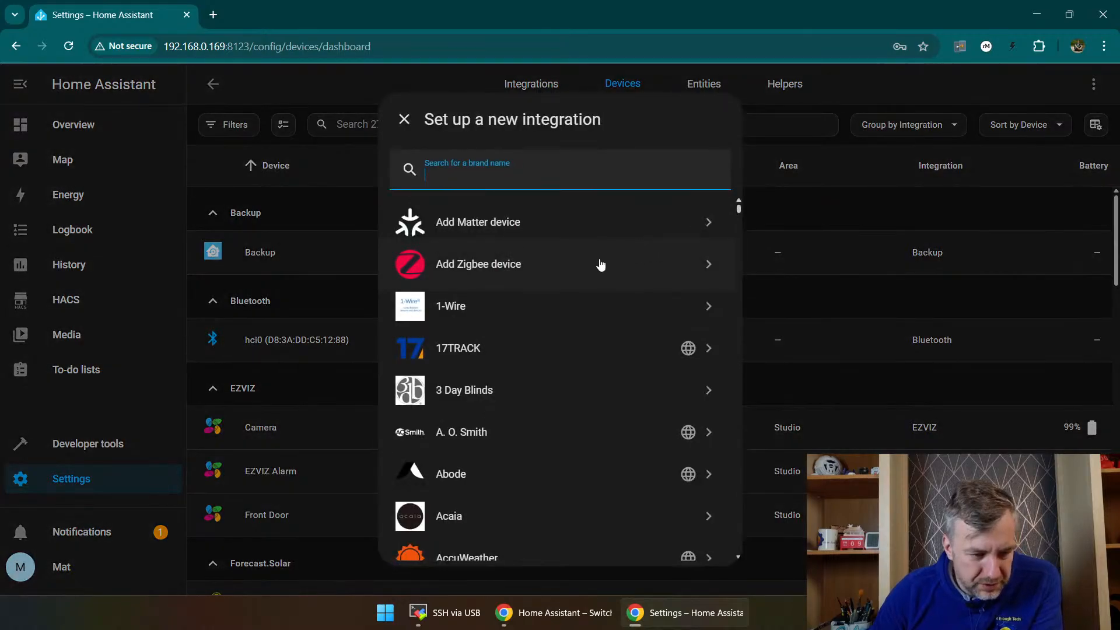
text(came)
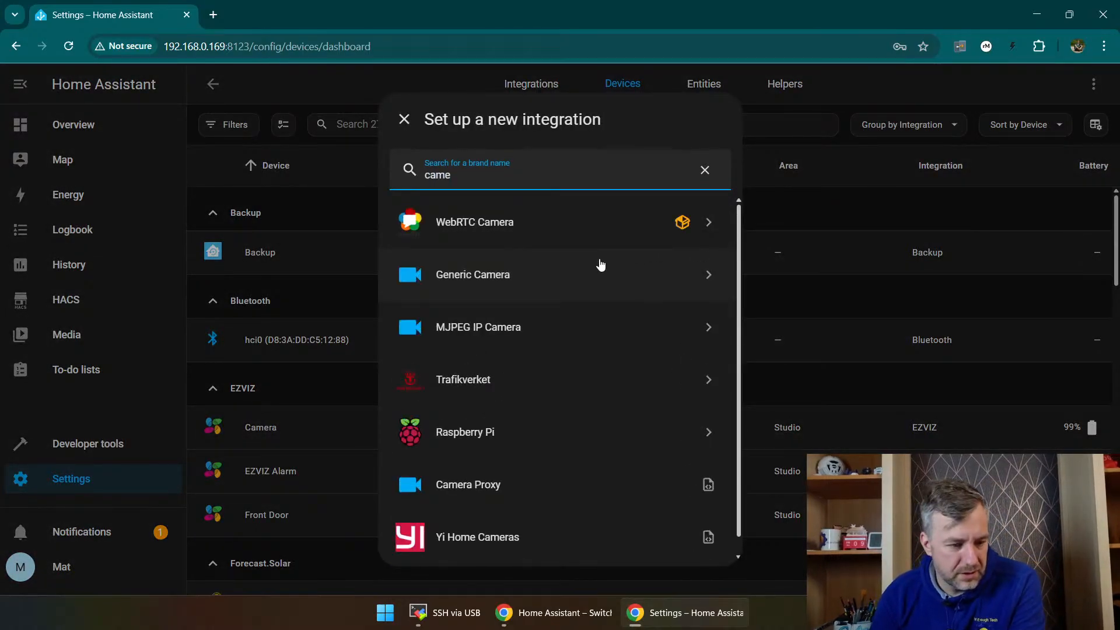
click(568, 217)
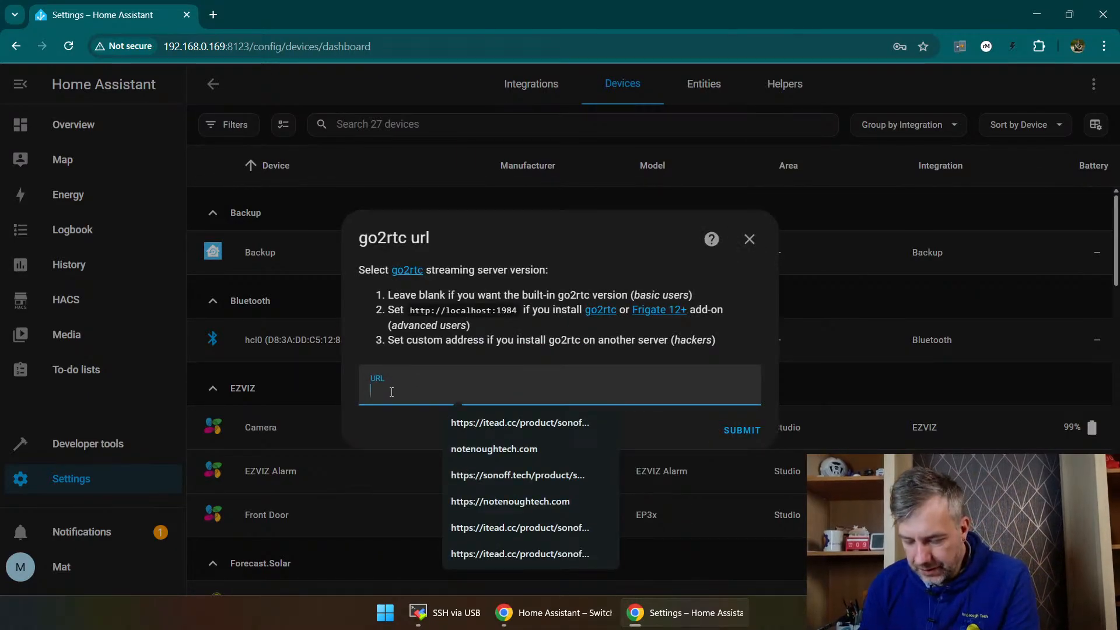
Step: Try to submit rtsp://192.168.0.235:8554/ch2 as the go2rtc URL for WebRTC Camera
text(w)
key(BackSpace)
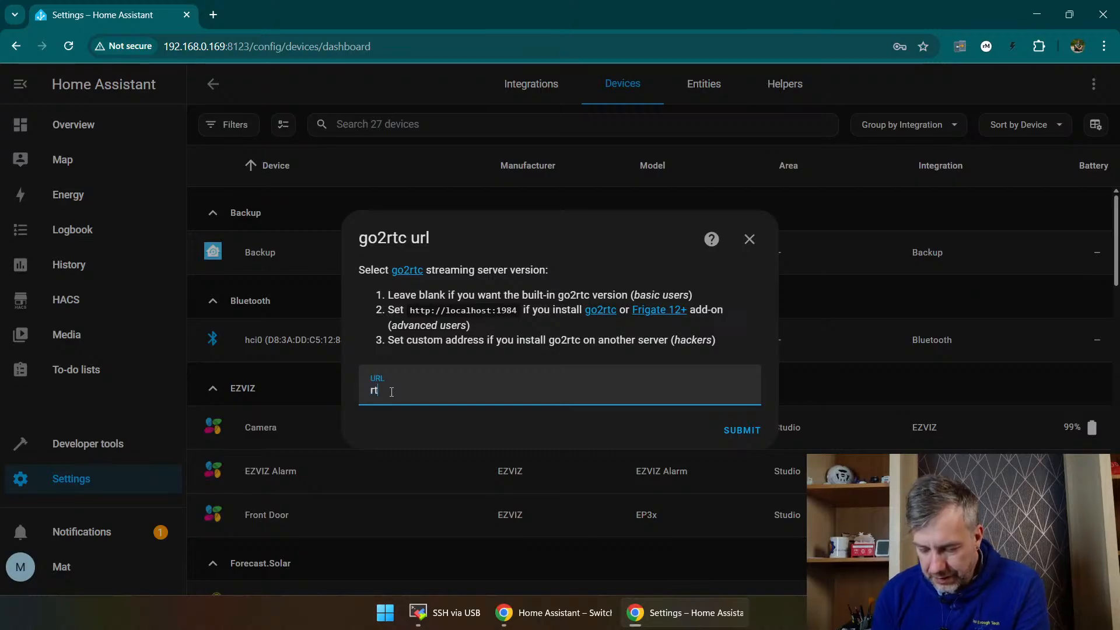
key(BackSpace)
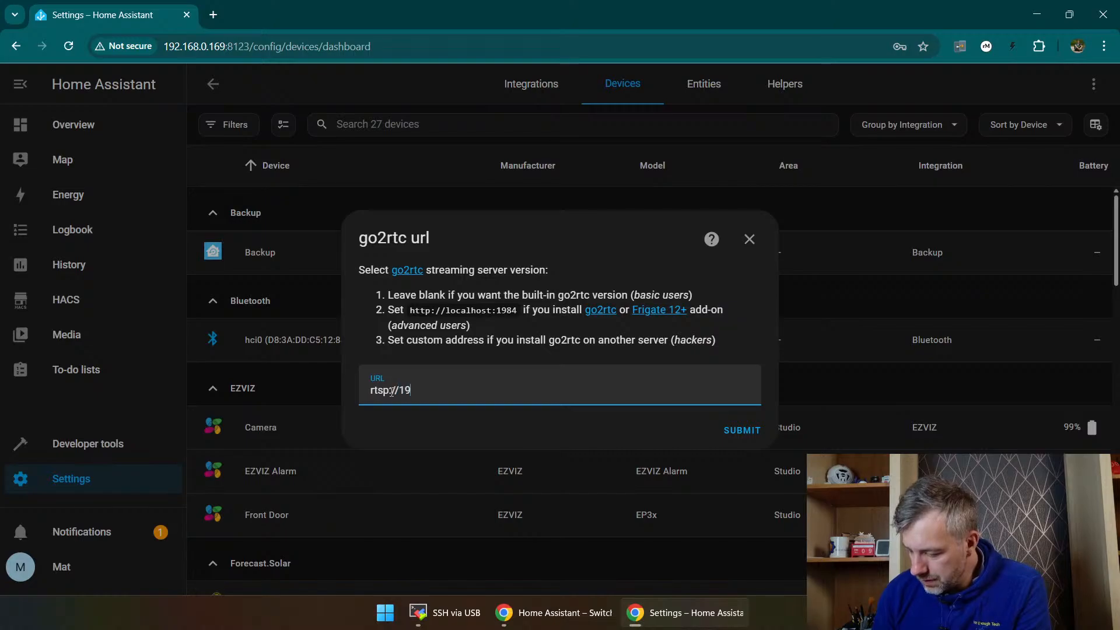
text(168.0.235:8554/c)
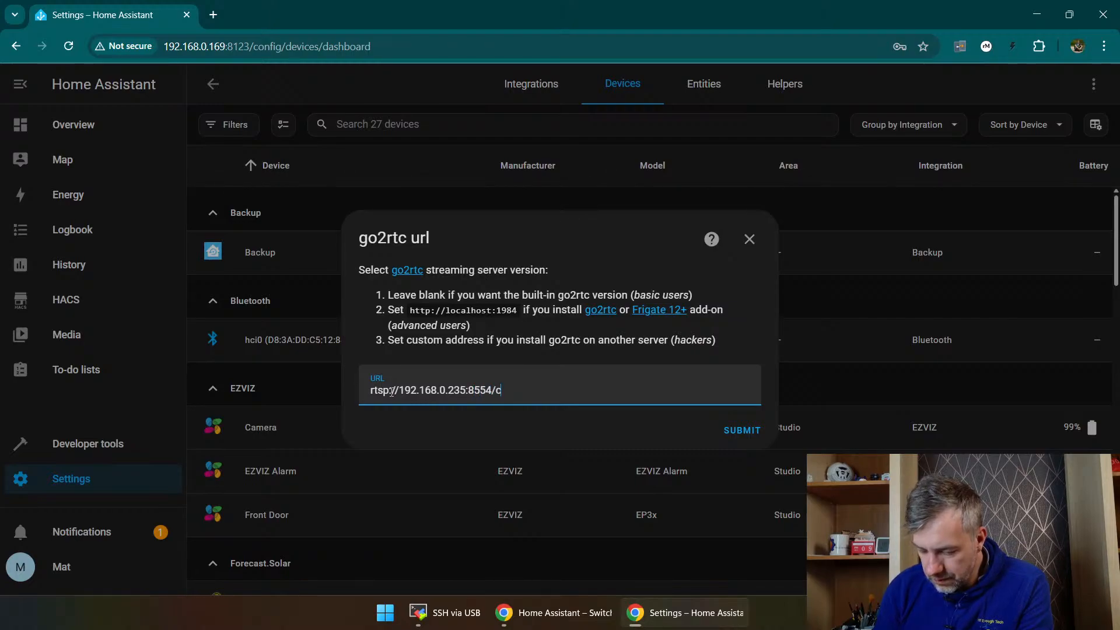
text(h2)
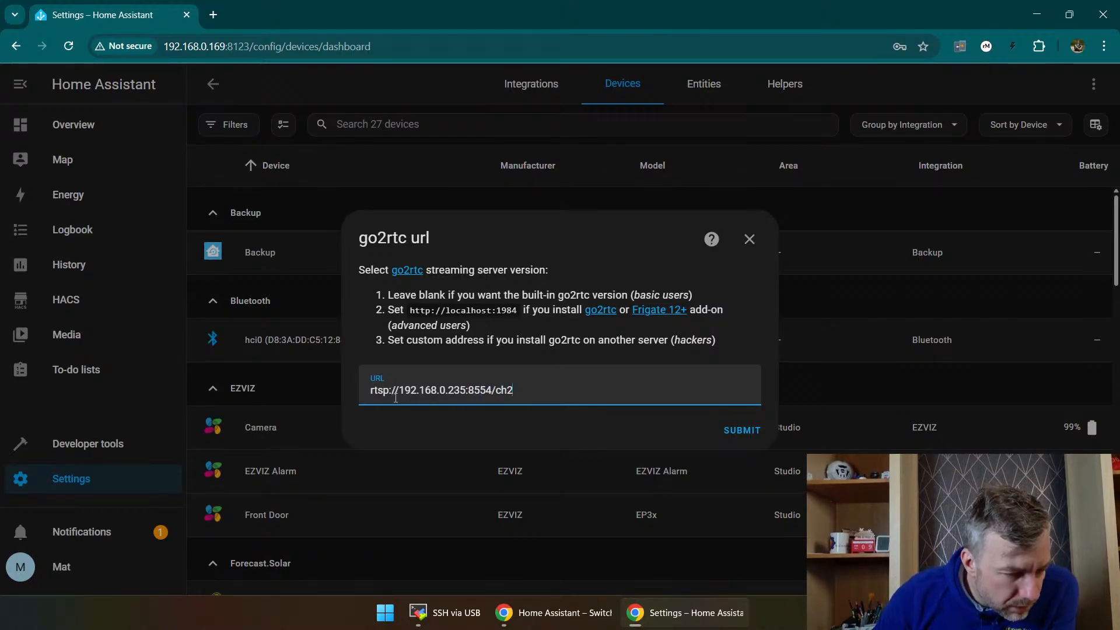
click(742, 430)
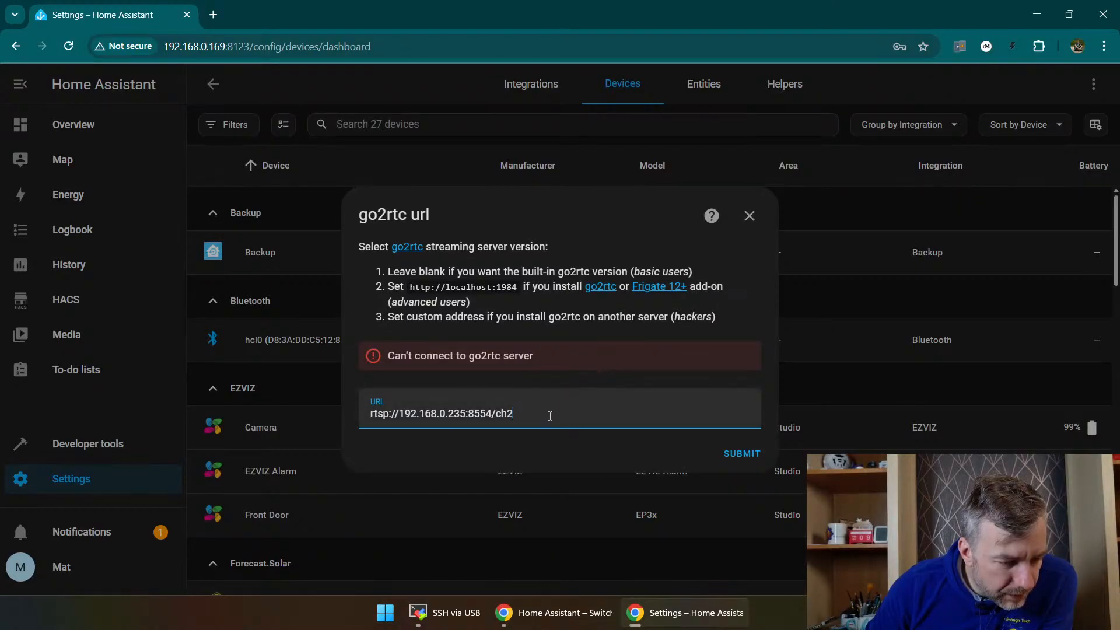
Step: Read the go2rtc Home Assistant add-on instructions on GitHub and close the WebRTC Camera setup without finishing it
middle_click(594, 293)
click(266, 14)
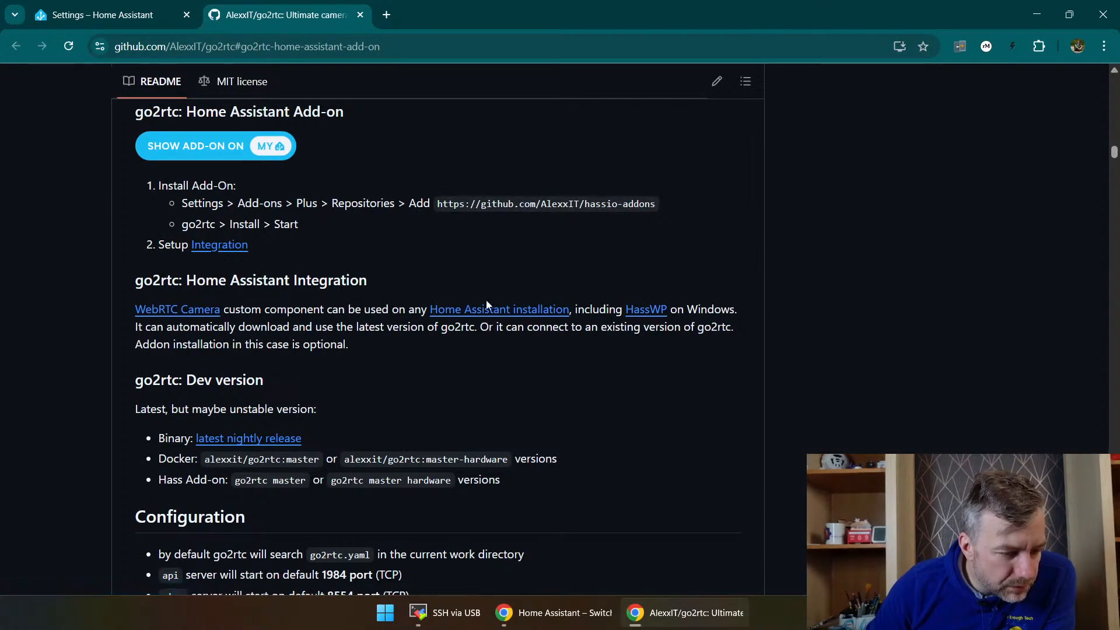
scroll(234, 318, down, 2)
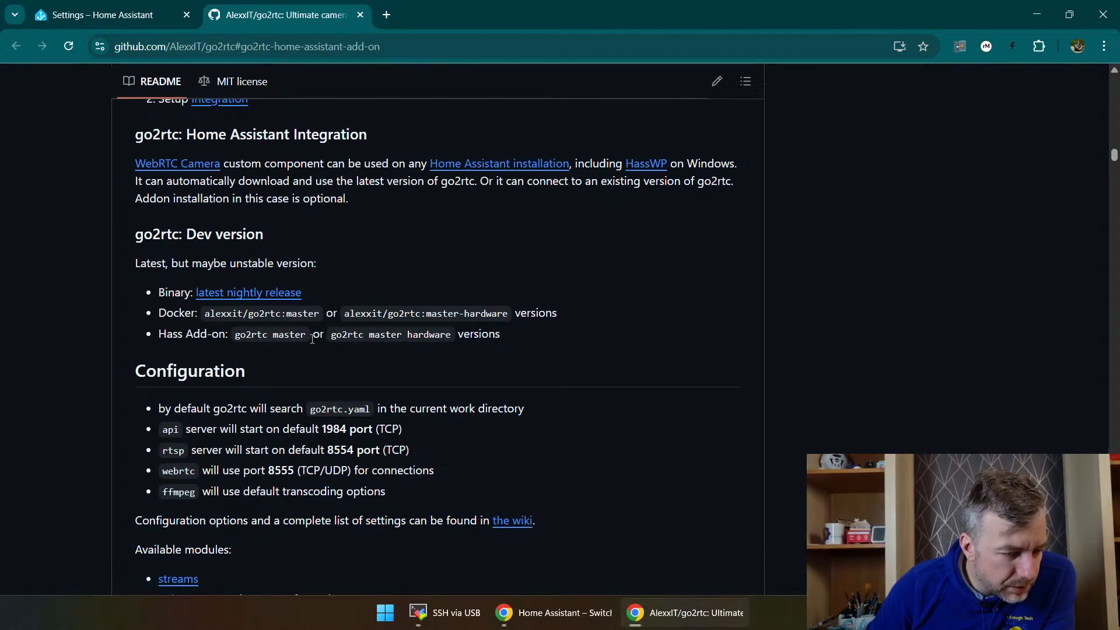
click(102, 15)
click(750, 216)
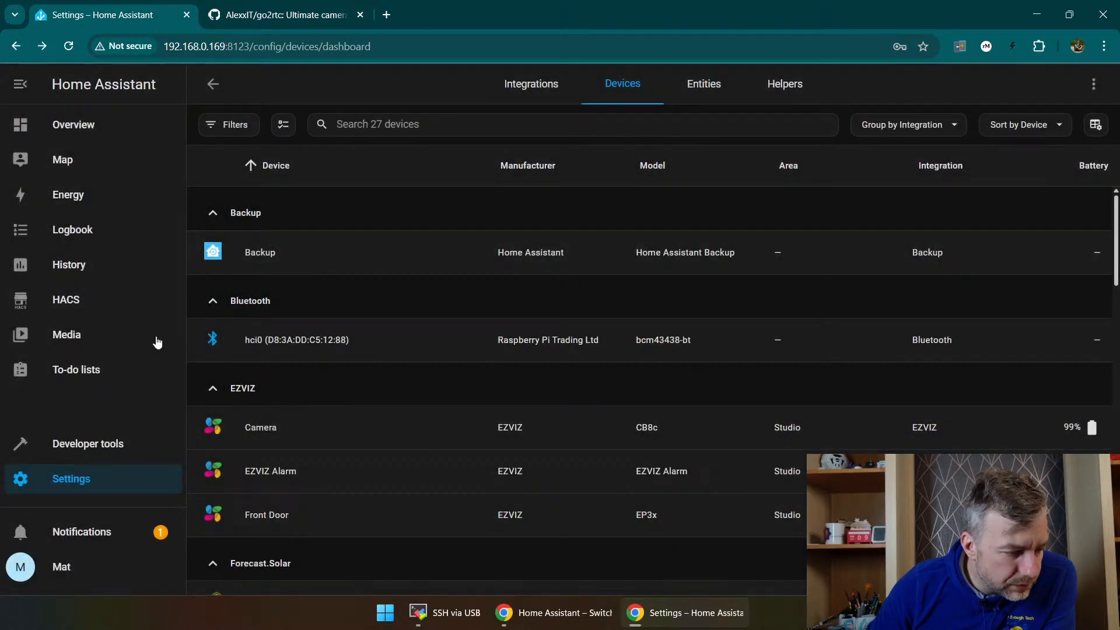
Step: Open Home Assistant's installed add-ons, visit the add-on store, and return to the installed add-ons
click(100, 487)
click(552, 362)
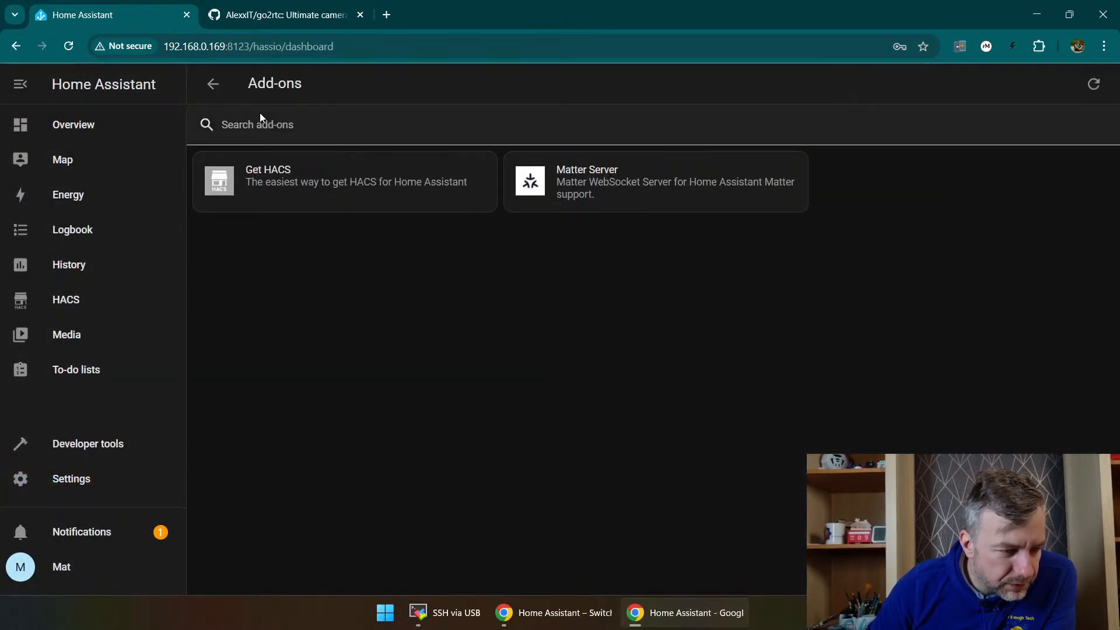
click(274, 131)
click(1046, 566)
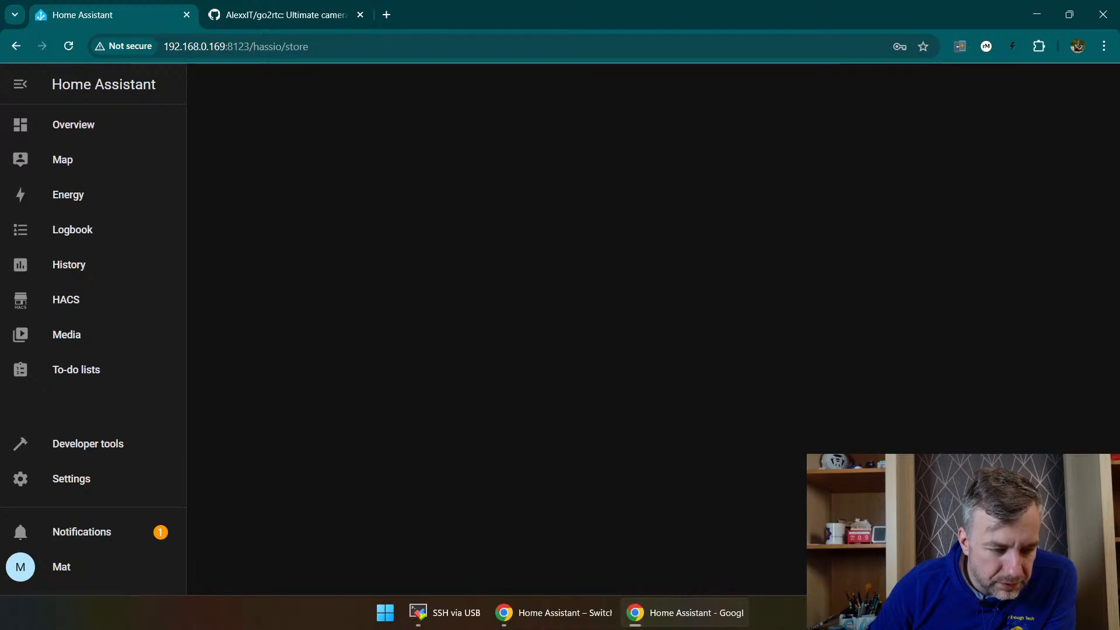
click(213, 84)
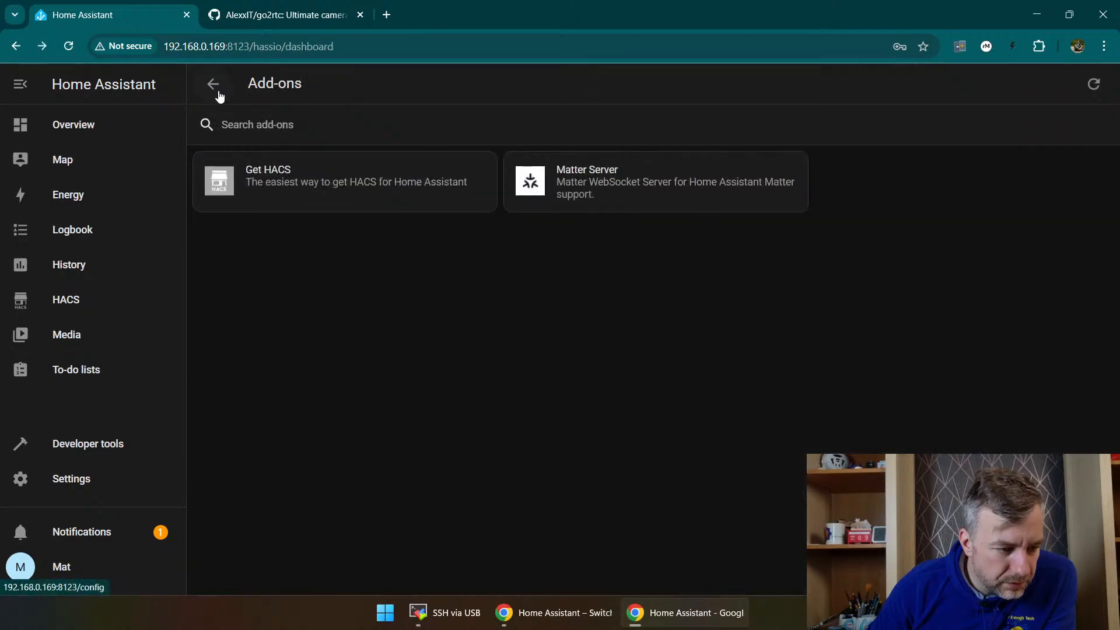
Step: Copy the add-on name "go2rtc master" from the go2rtc GitHub README and search the installed add-ons and add-on store for it
click(268, 19)
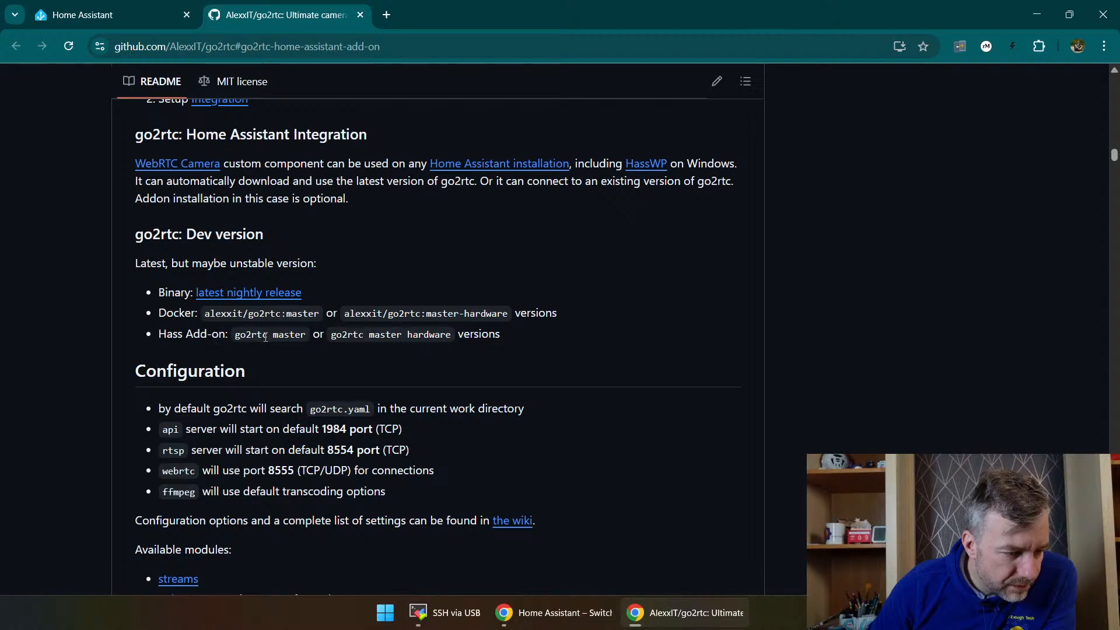
drag(265, 338, 234, 334)
key(ctrl+c)
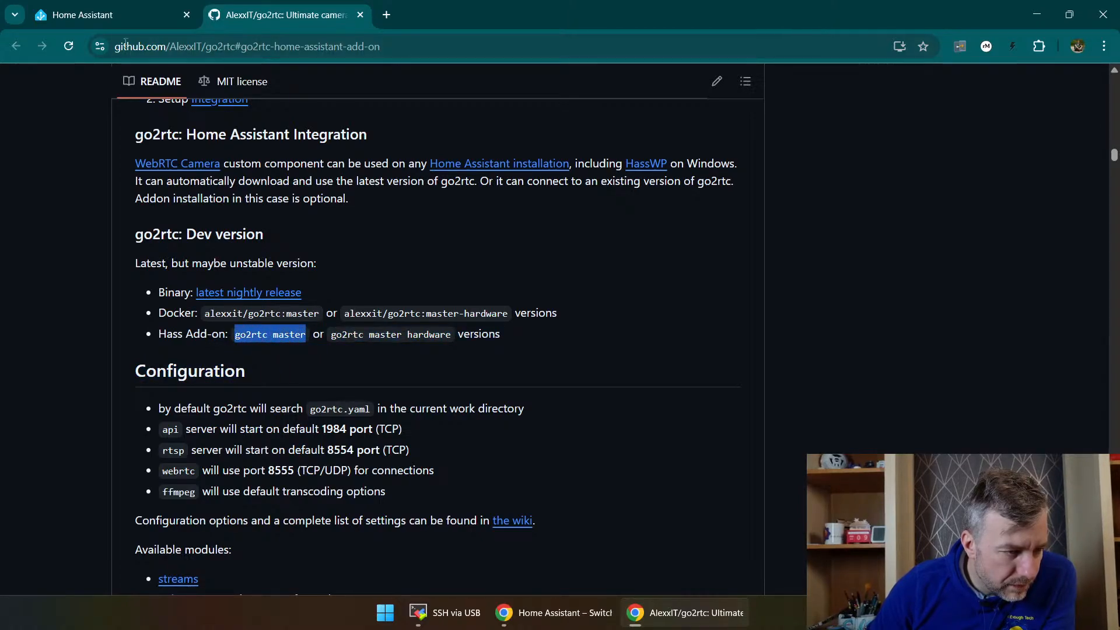
click(111, 15)
click(344, 124)
key(ctrl+v)
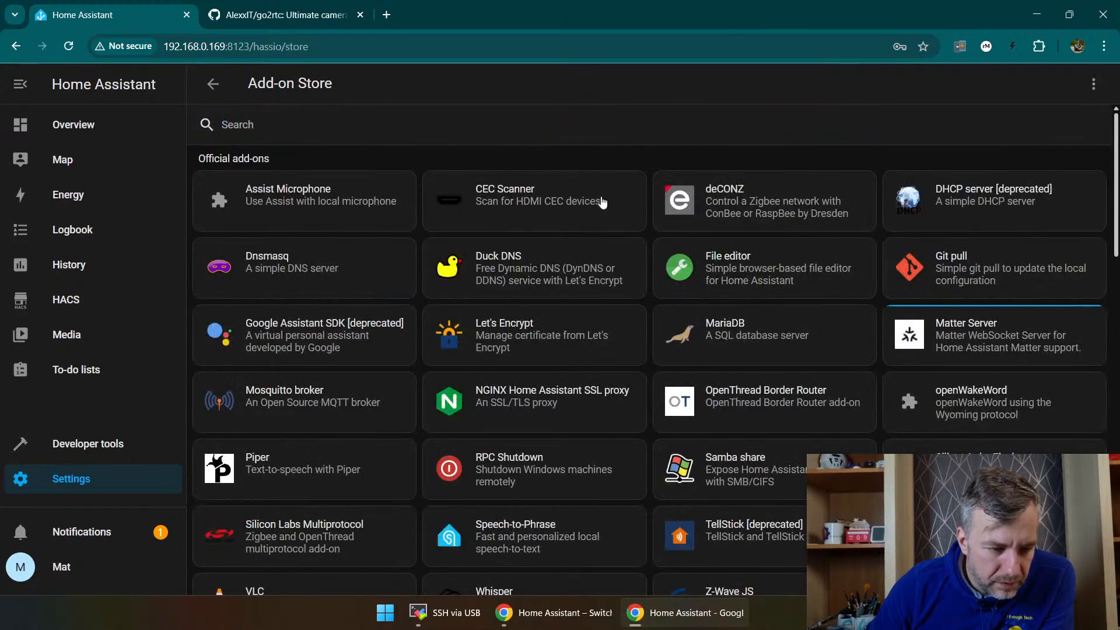
click(456, 122)
key(ctrl+v)
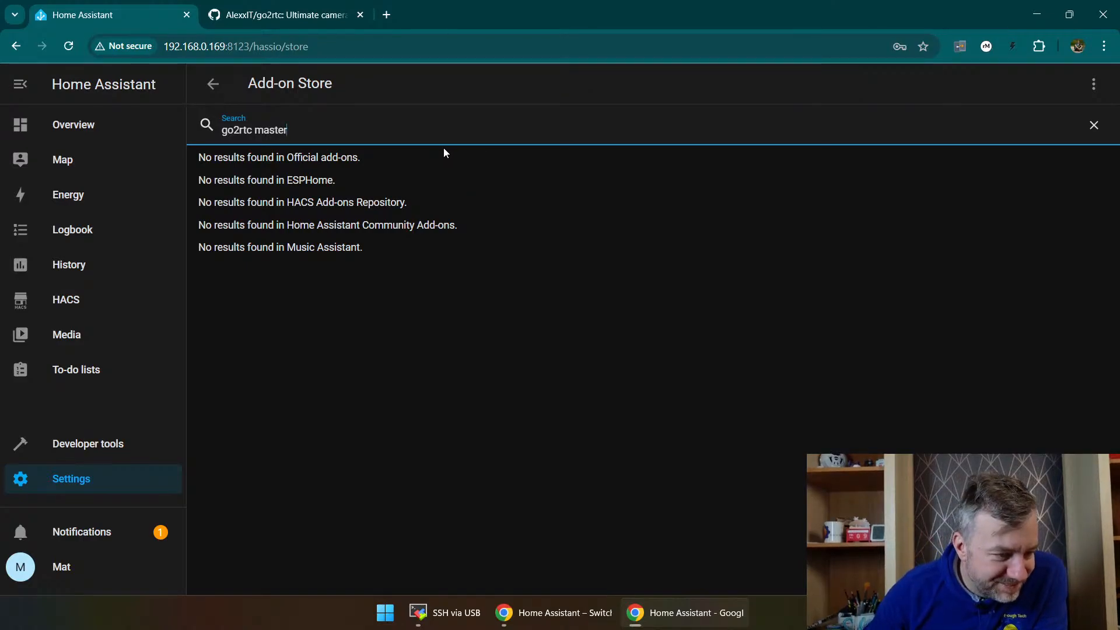
Step: Search the Home Assistant Community Store for "go2rtc master", then shorten the search to "go2rtc"
click(64, 304)
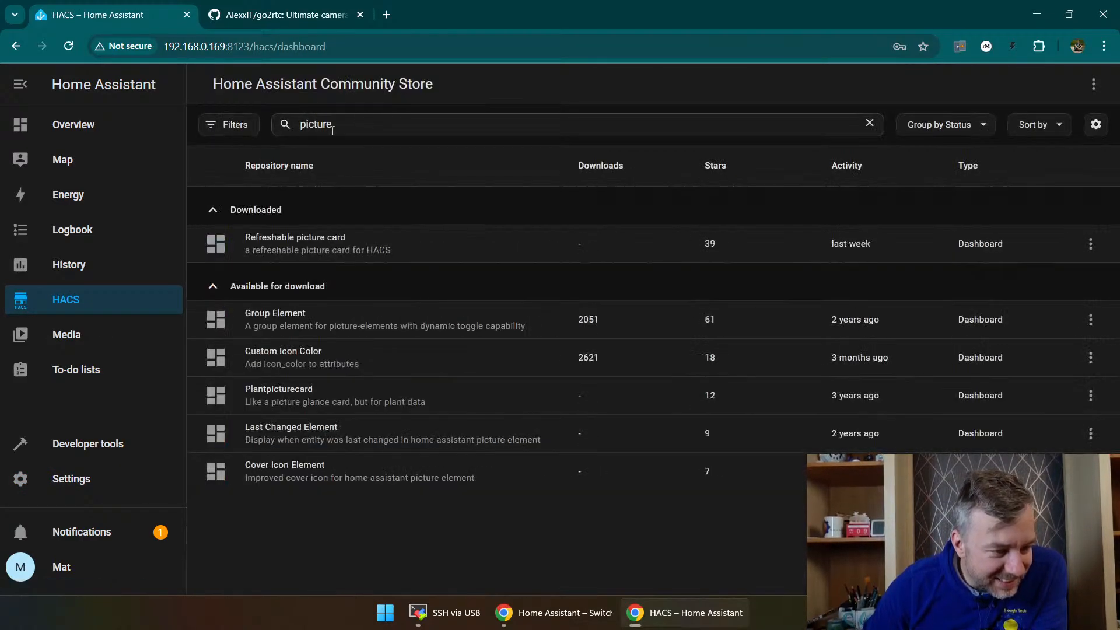
click(366, 127)
key(ctrl+v)
drag(418, 129, 248, 127)
key(ctrl+v)
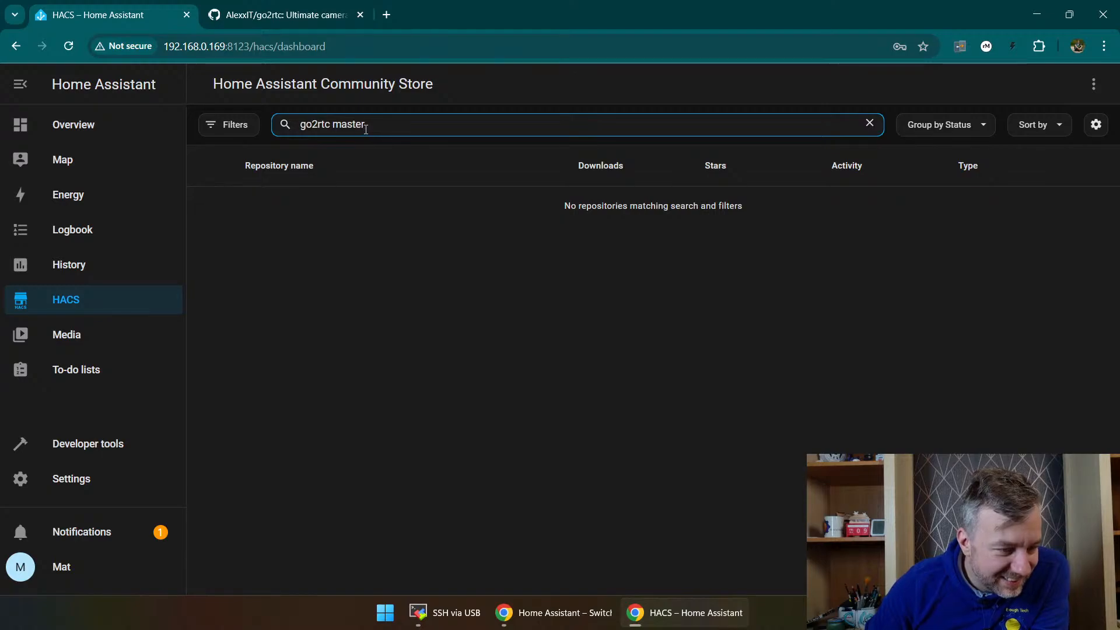
drag(366, 128, 331, 127)
key(BackSpace)
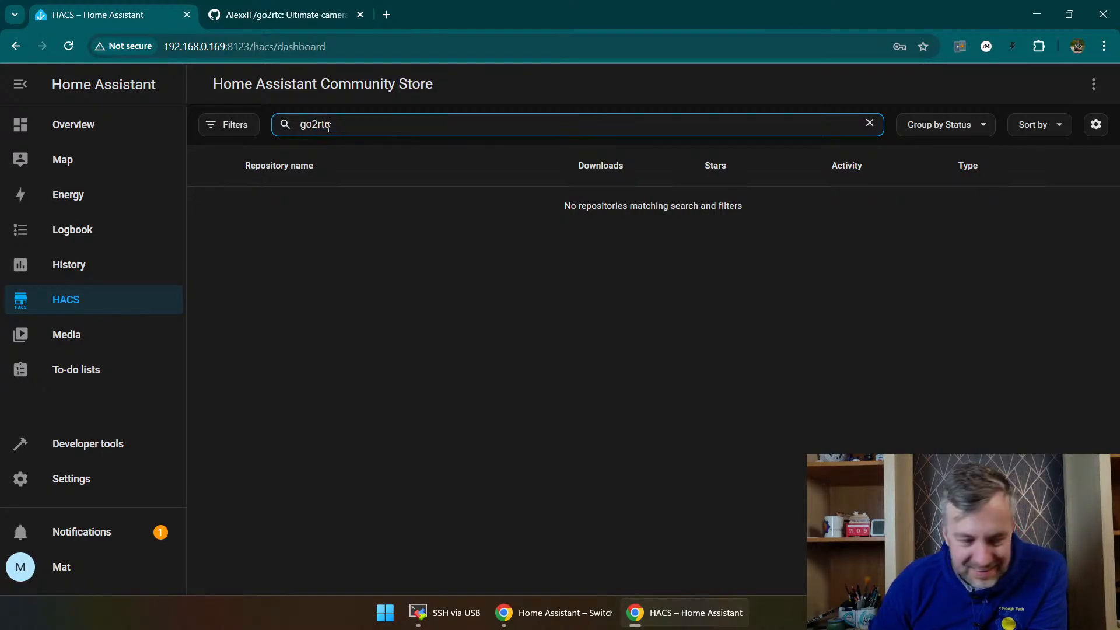
click(362, 209)
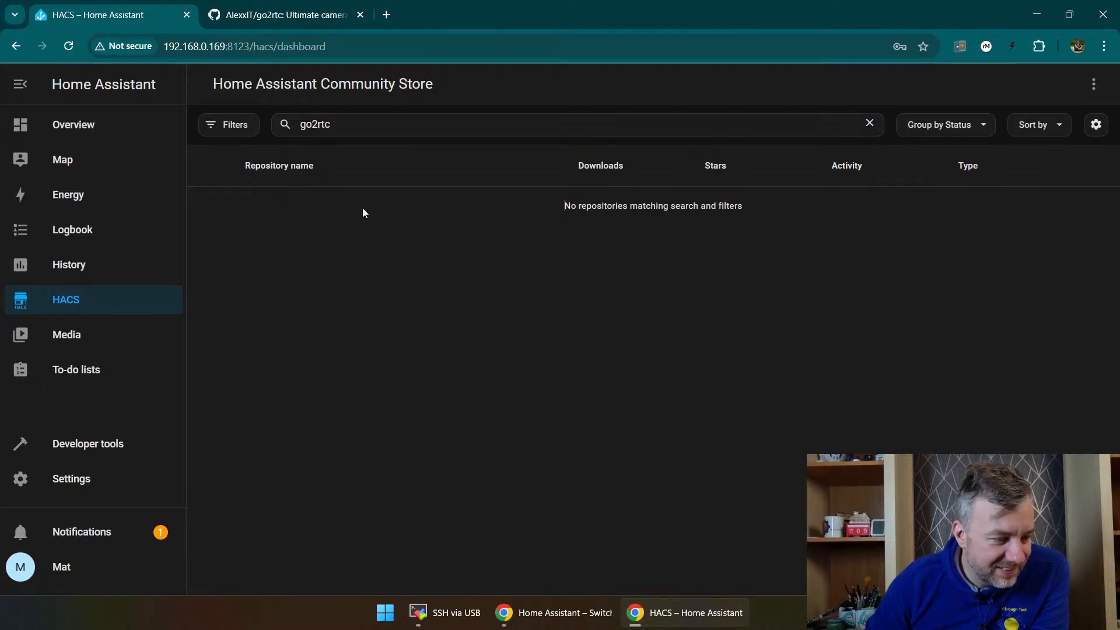
Step: Search Home Assistant's installed add-ons and the add-on store for "go2rtc"
click(97, 454)
click(72, 477)
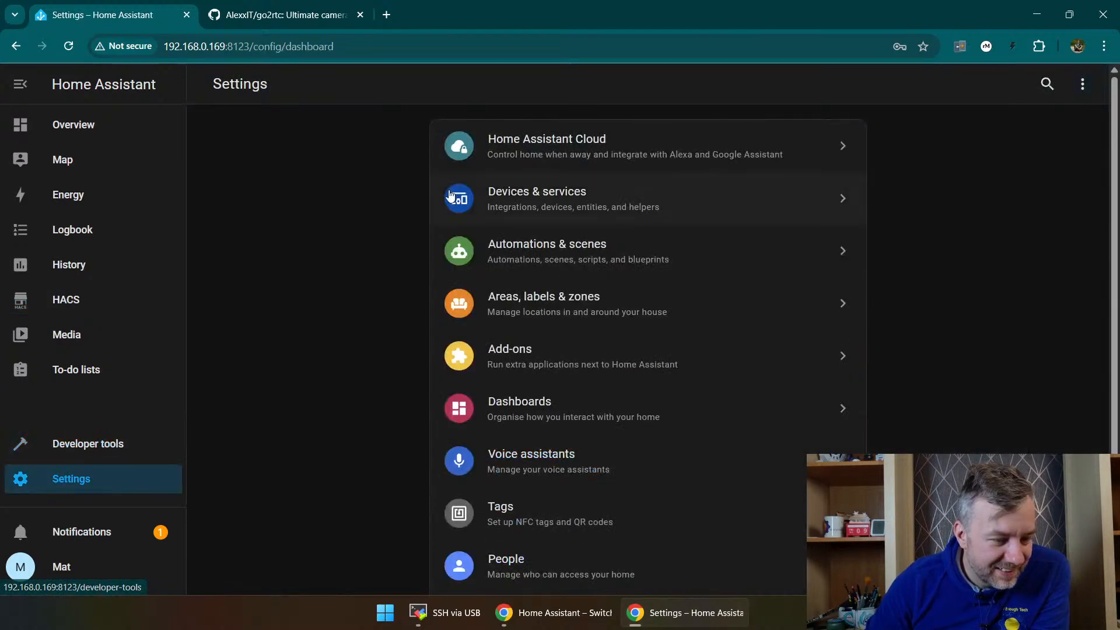
click(517, 357)
click(285, 131)
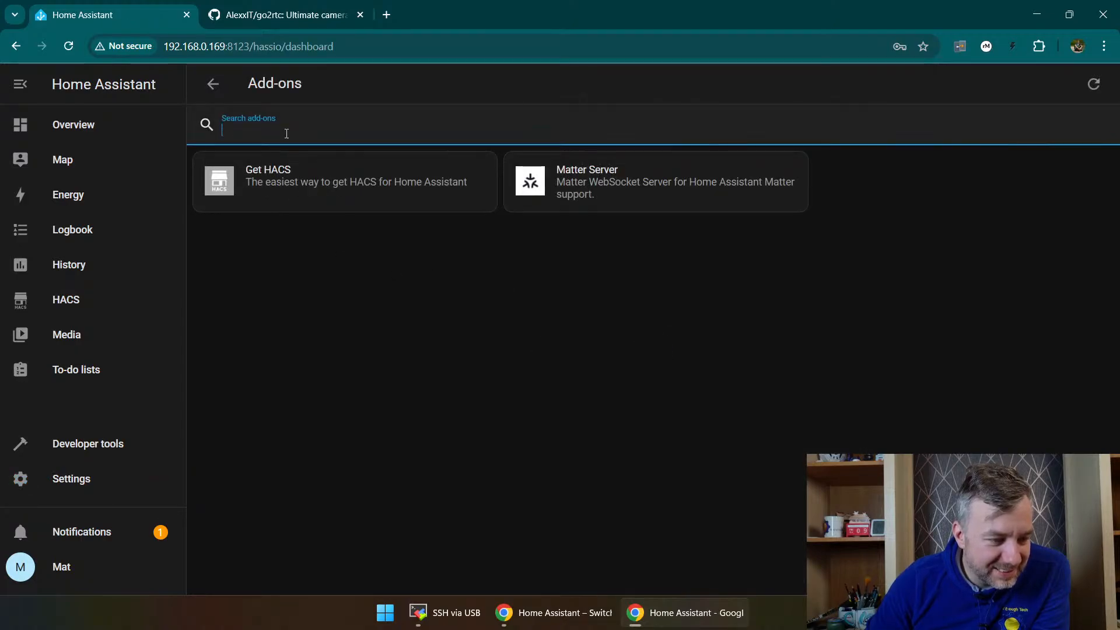
text(go2rtc maste)
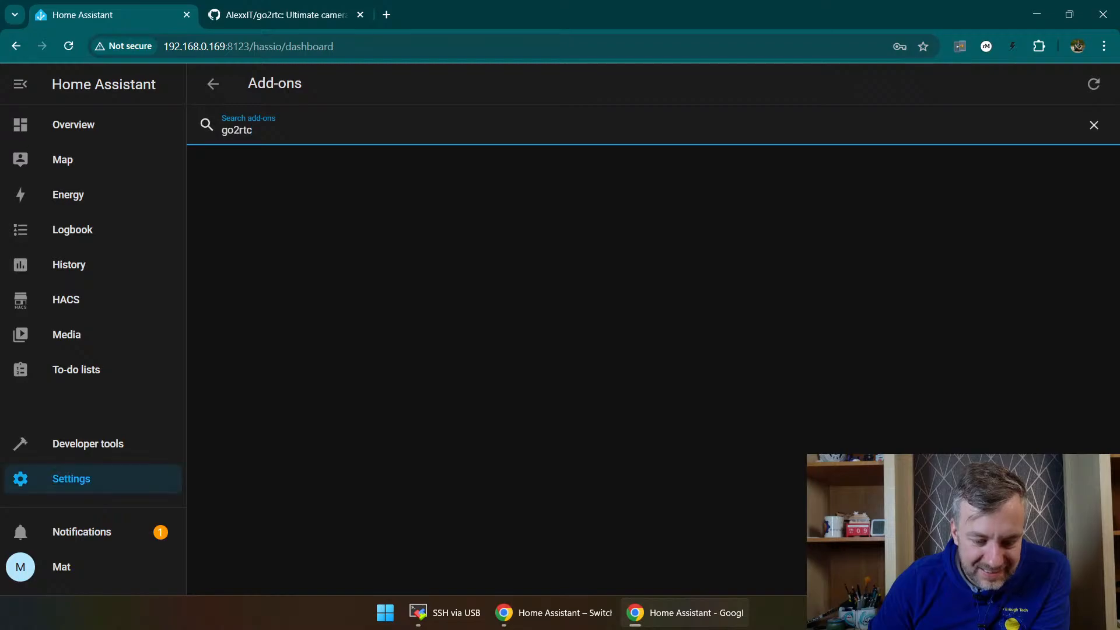
click(1044, 563)
click(288, 129)
click(309, 155)
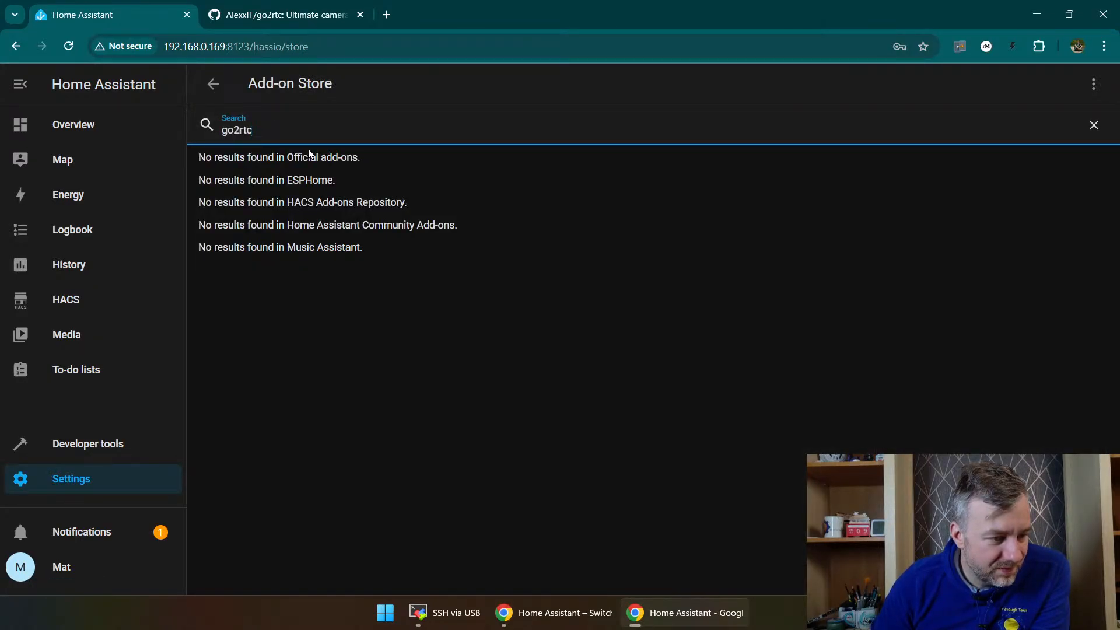
Step: Review the Dev version section of the go2rtc README on GitHub and open the latest nightly release
click(322, 8)
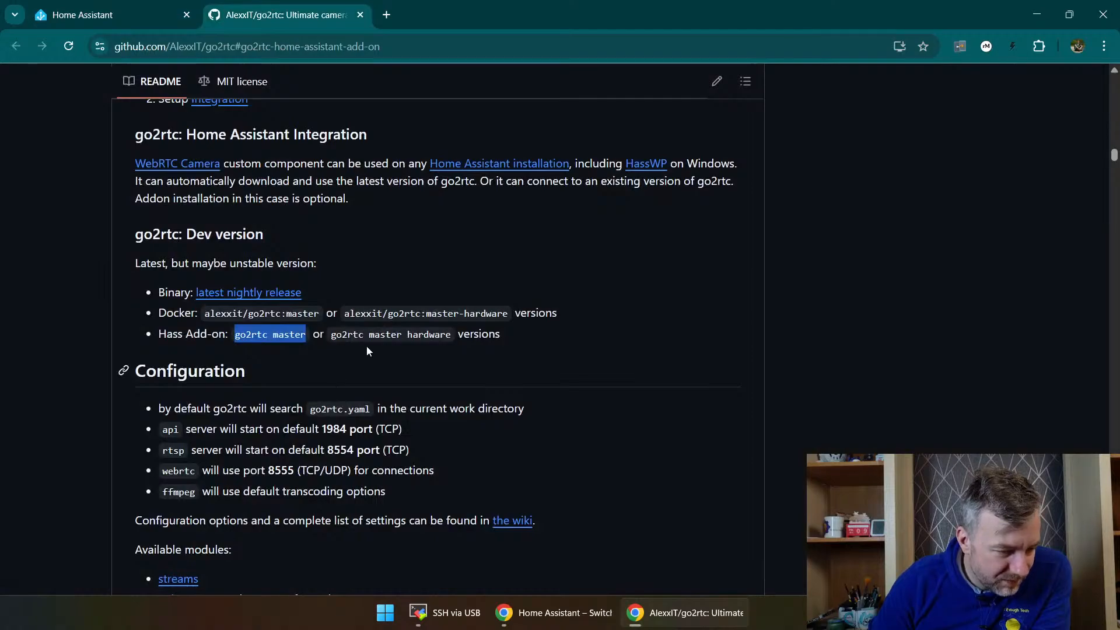
scroll(267, 362, down, 3)
scroll(233, 361, up, 3)
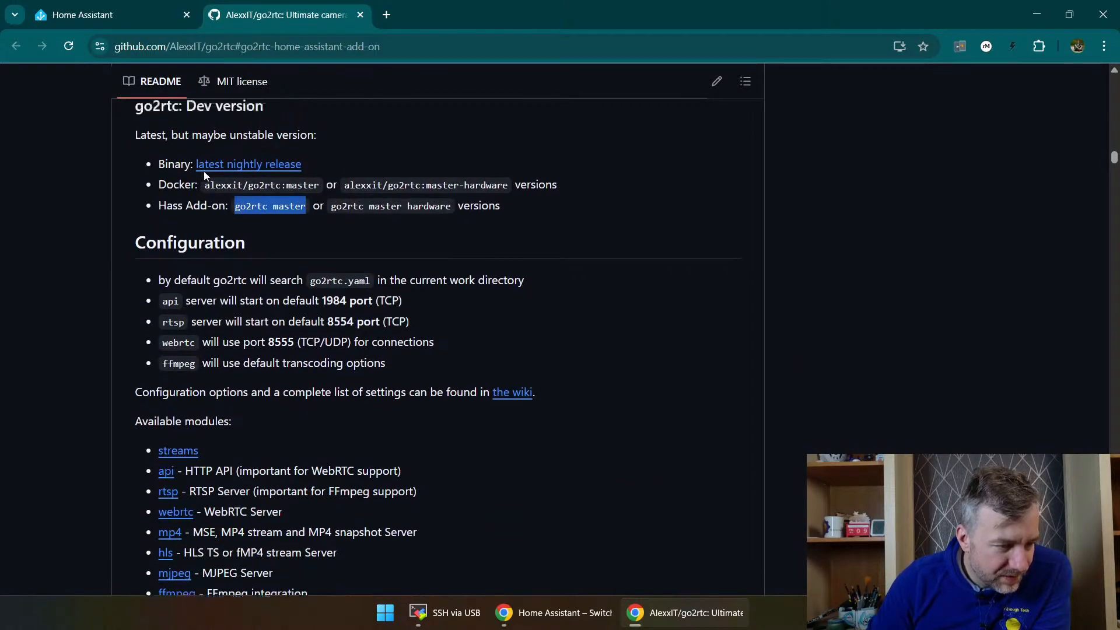
click(232, 294)
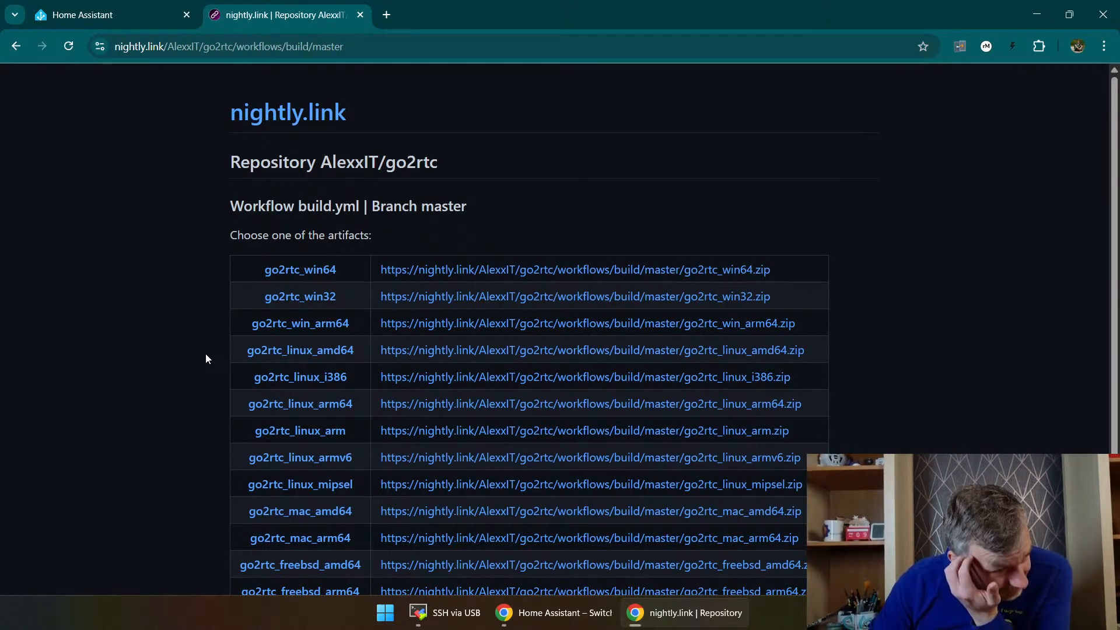
Step: Go back to Home Assistant, open the Energy dashboard from the Overview's energy distribution card, and examine its usage and solar production charts
click(115, 7)
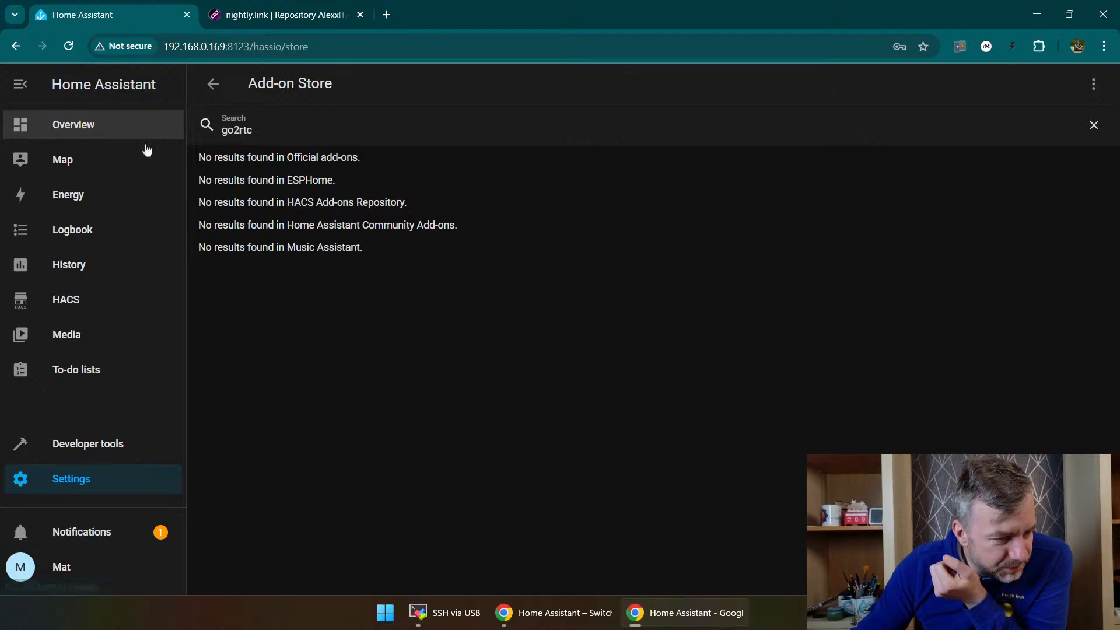
click(61, 133)
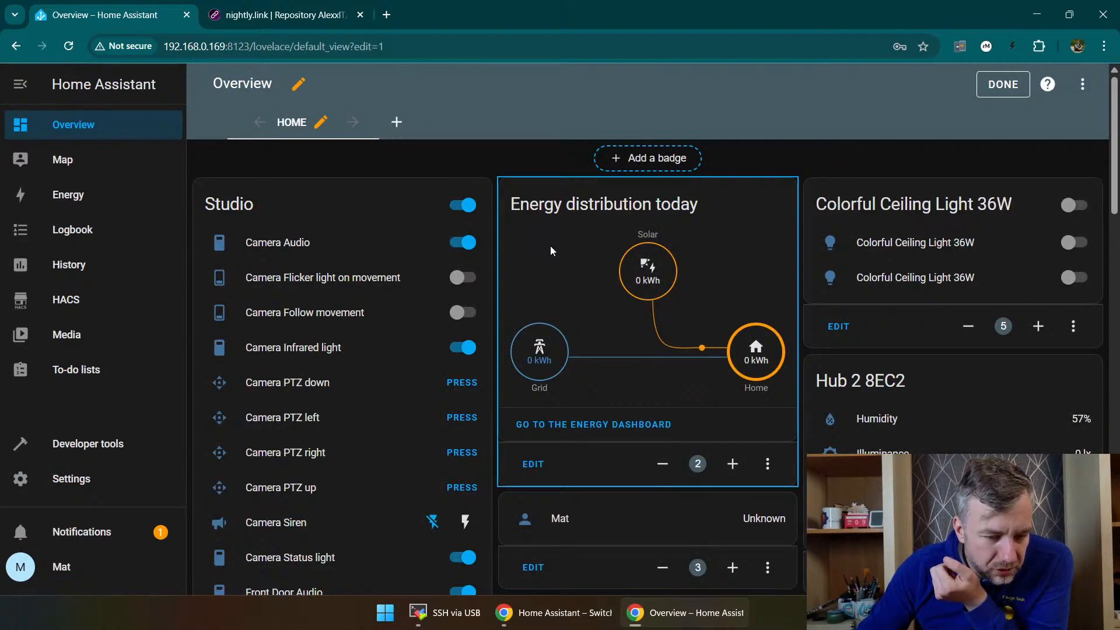
click(561, 422)
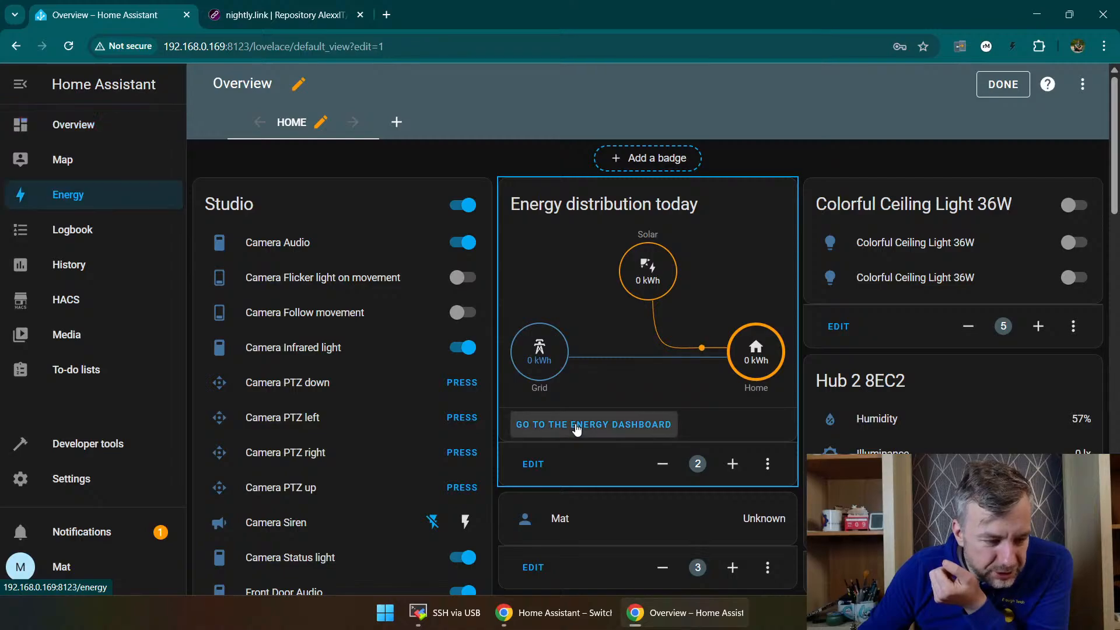
scroll(625, 369, down, 3)
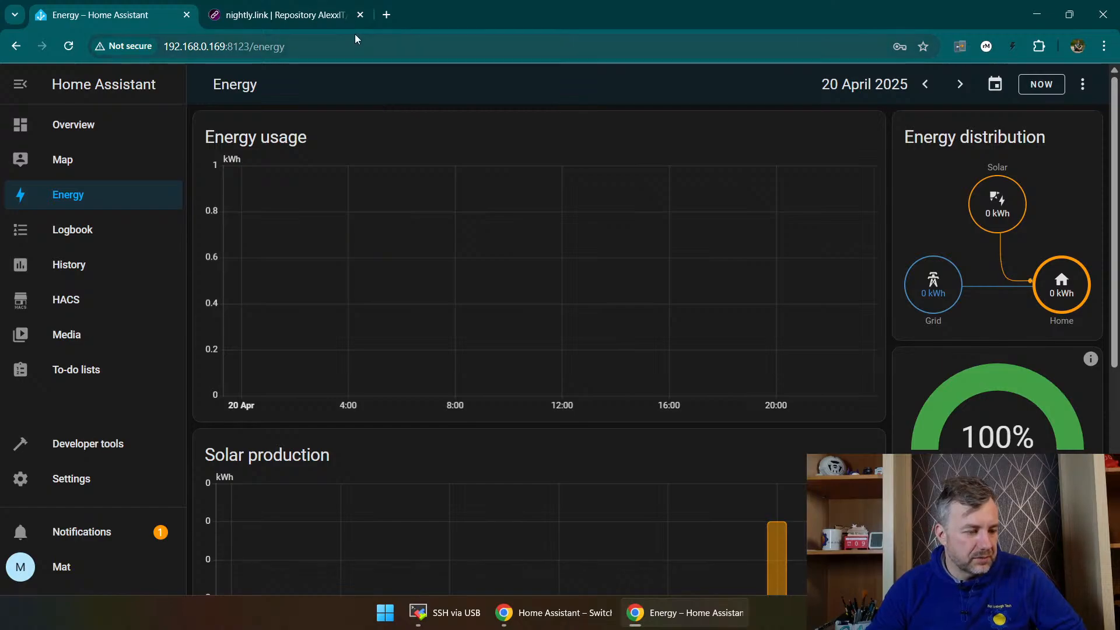
scroll(482, 286, down, 2)
scroll(467, 301, down, 4)
scroll(457, 304, up, 6)
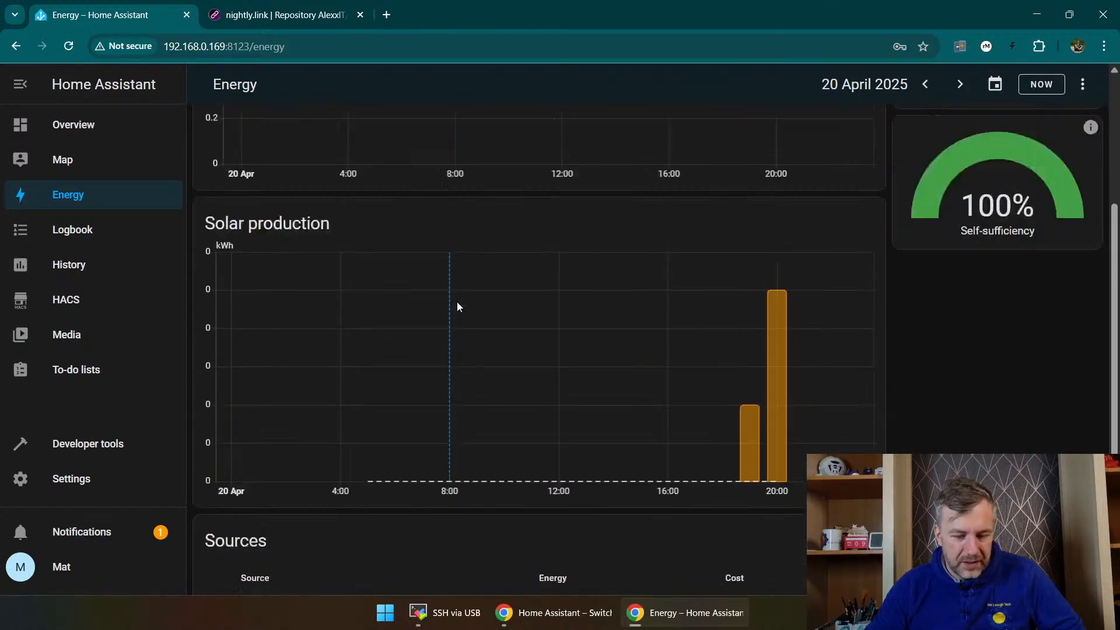
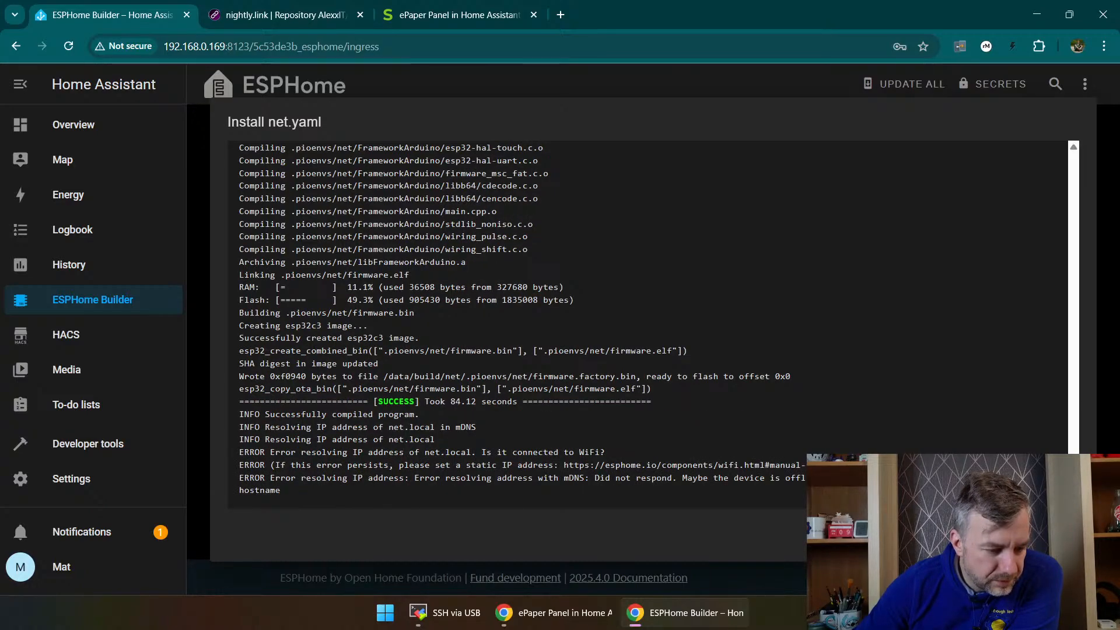
Step: Close the net.yaml install log and check the new-device instructions in the Seeed Studio ePaper panel wiki
click(1068, 543)
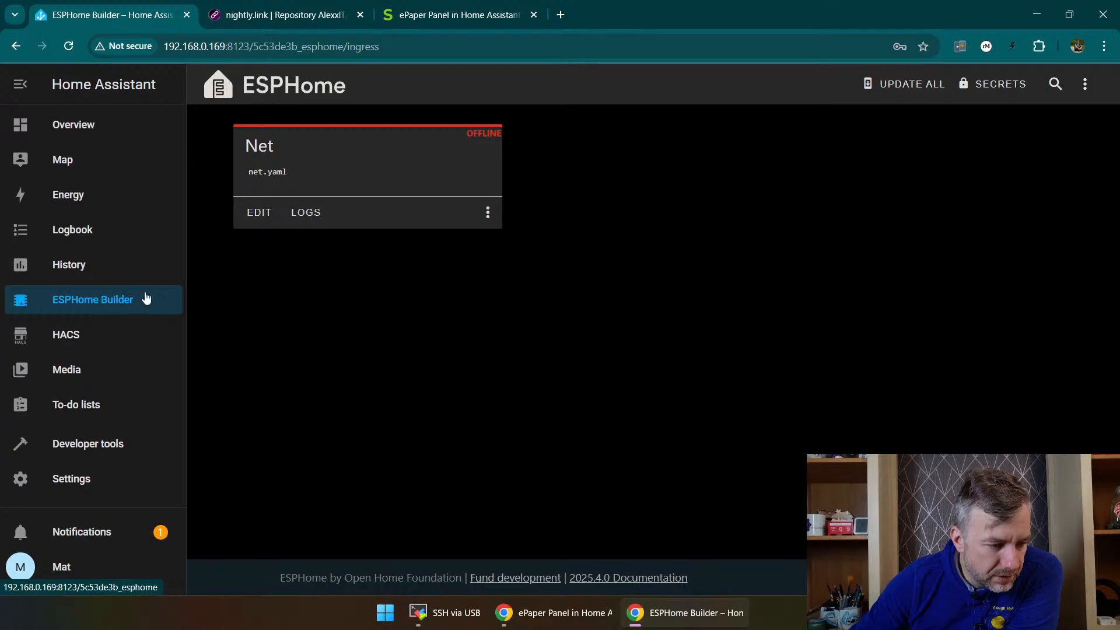
click(449, 15)
scroll(702, 340, up, 8)
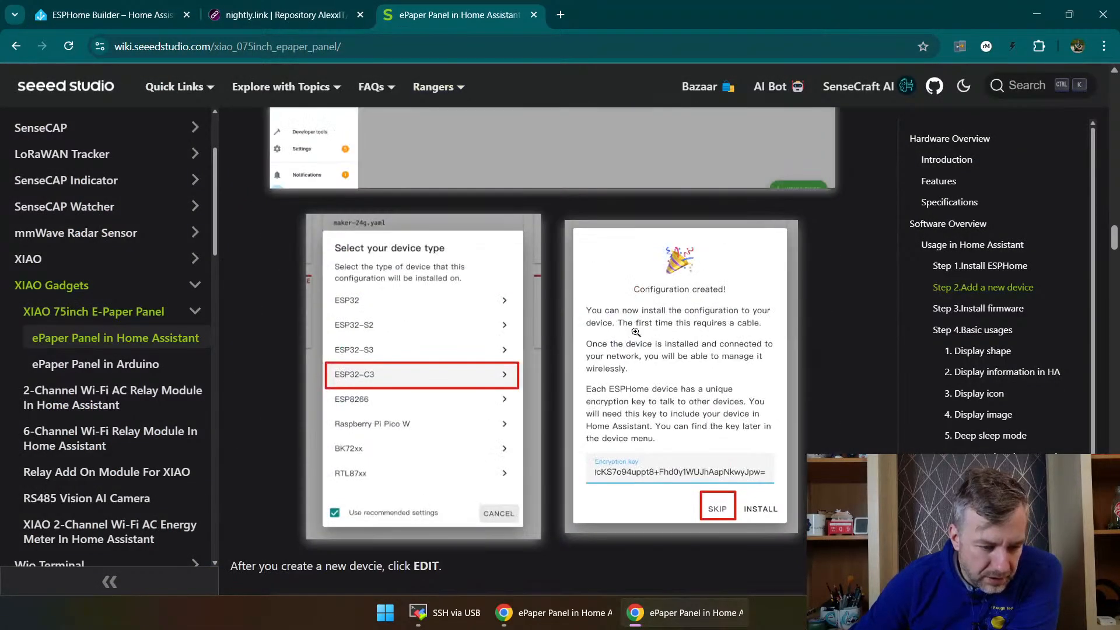
scroll(702, 340, down, 3)
scroll(467, 322, down, 3)
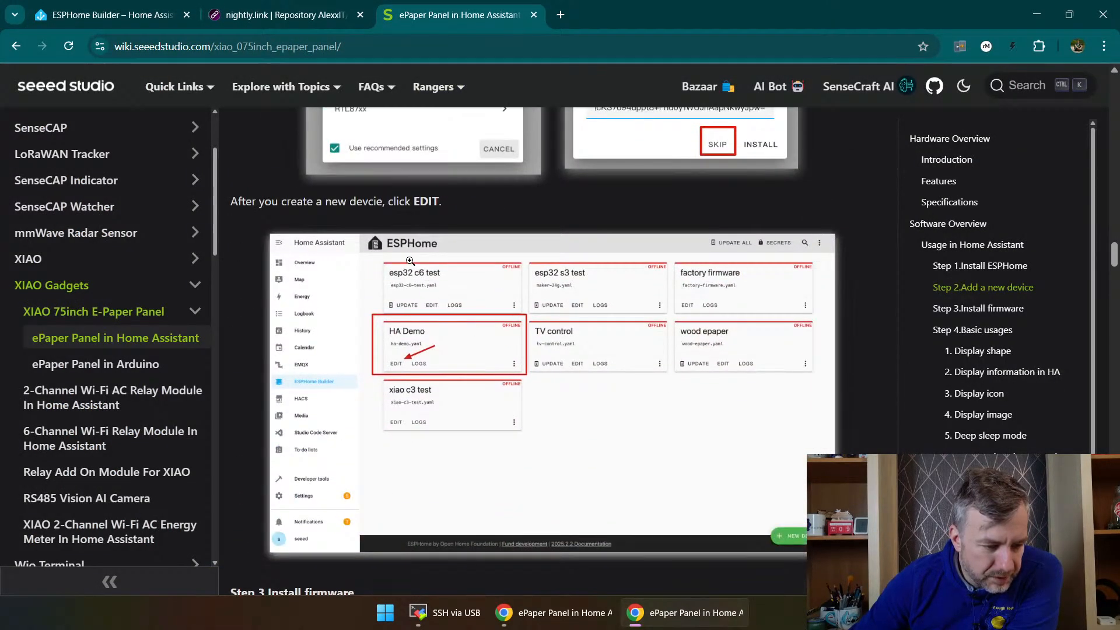
Step: Return to ESPHome Builder in Home Assistant and run an update of all devices
click(286, 15)
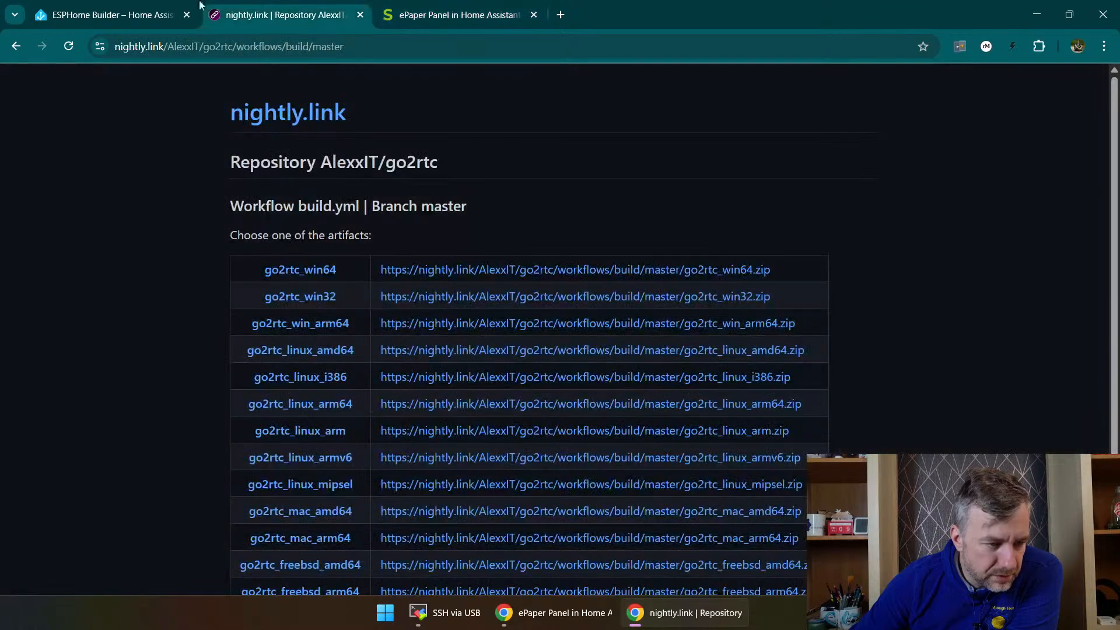
click(111, 14)
click(909, 82)
click(715, 367)
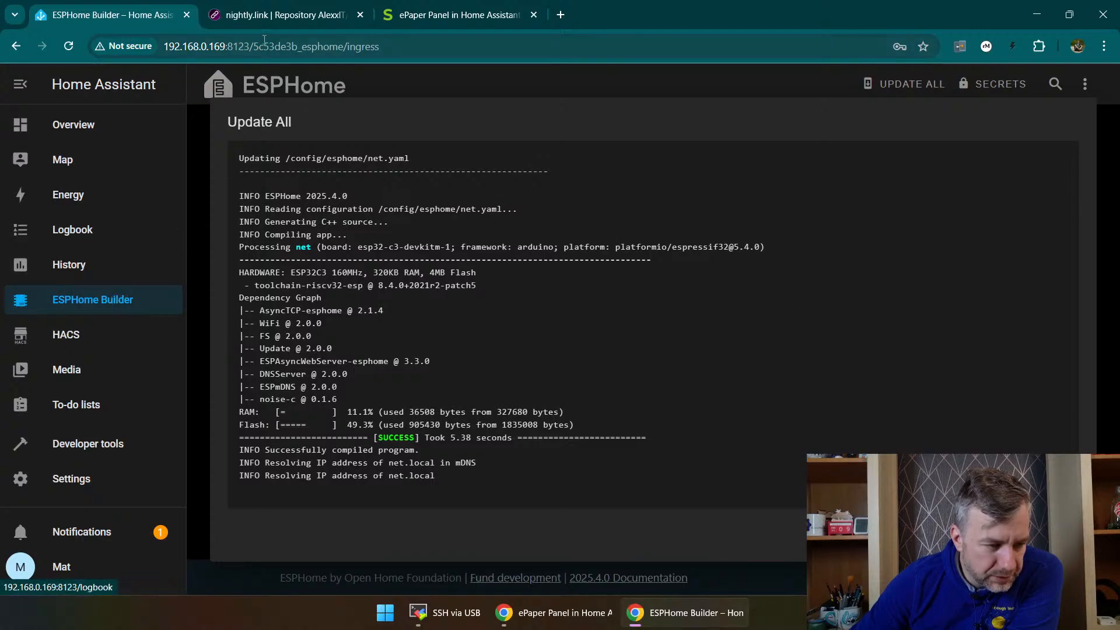
Step: Review the wiki's instructions for installing ESPHome and adding a new device, including the ESP32-C3 device type and editing the configuration
click(445, 6)
scroll(469, 364, up, 5)
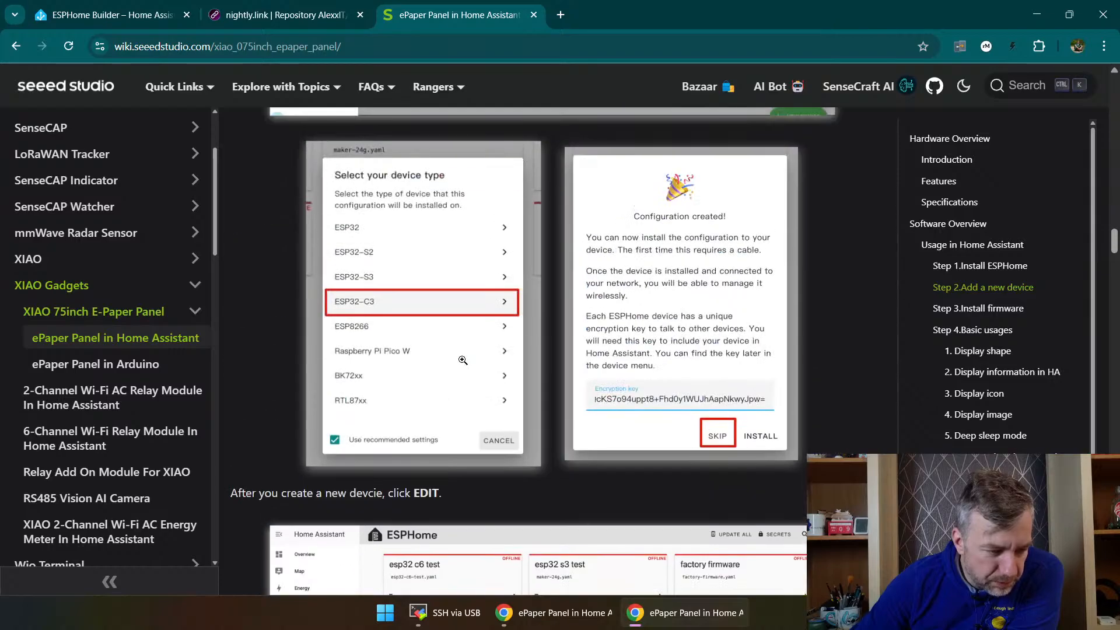
scroll(469, 364, up, 10)
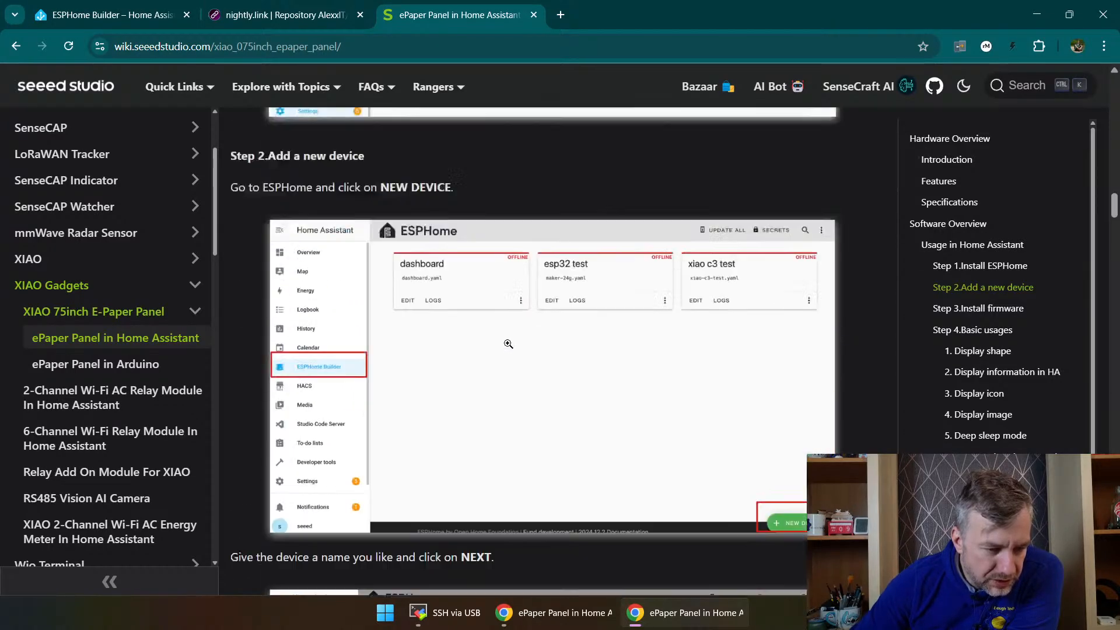
scroll(506, 387, up, 10)
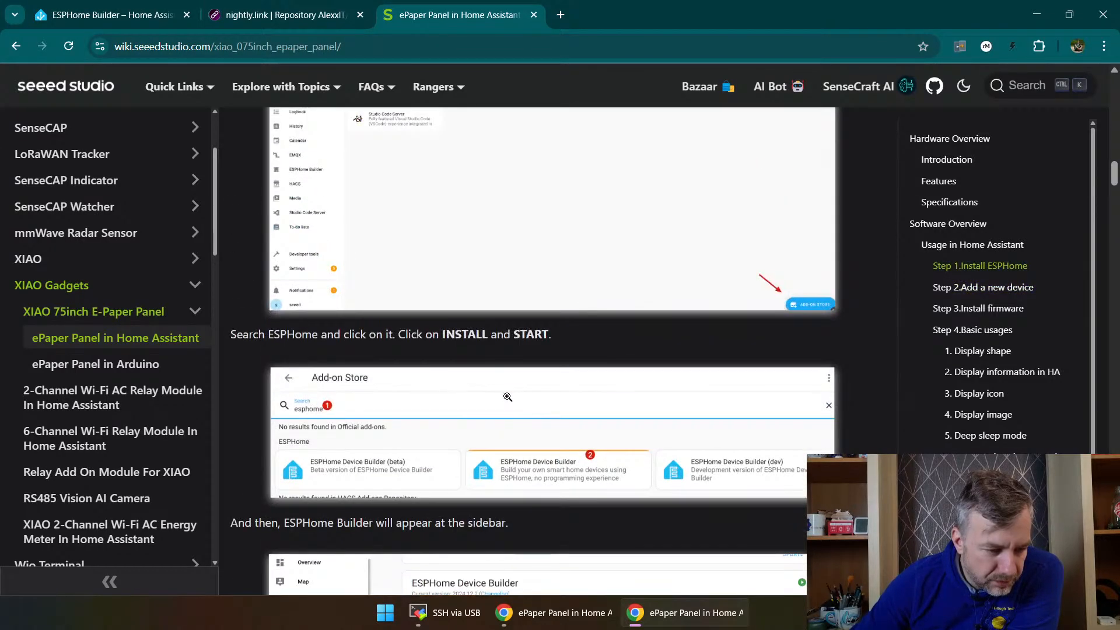
scroll(507, 397, down, 6)
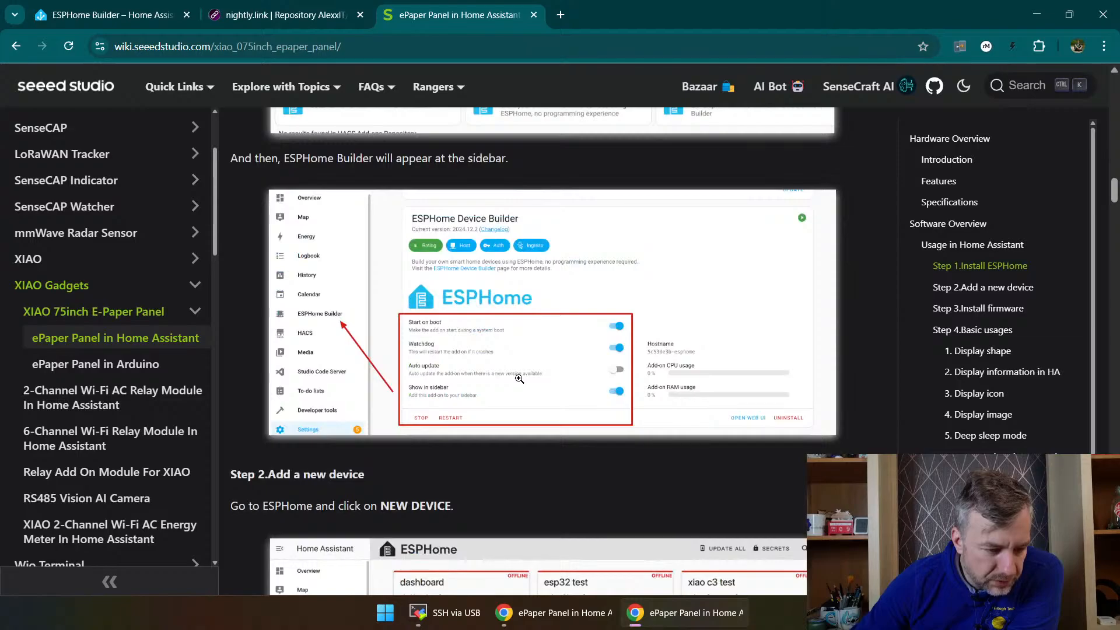
scroll(509, 359, down, 6)
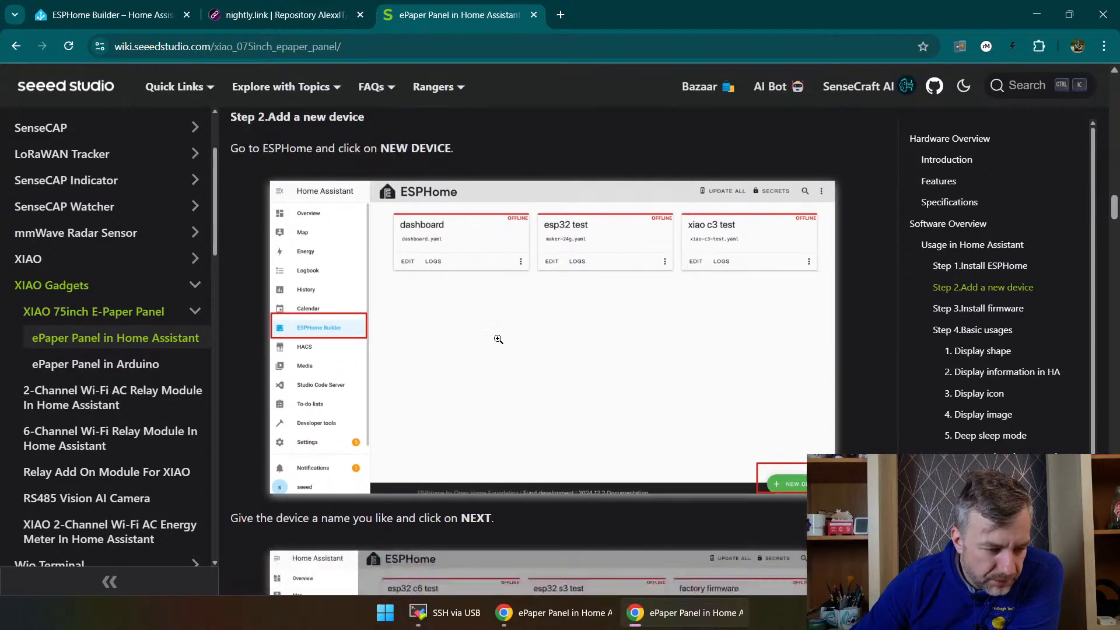
scroll(498, 339, down, 5)
scroll(496, 298, down, 6)
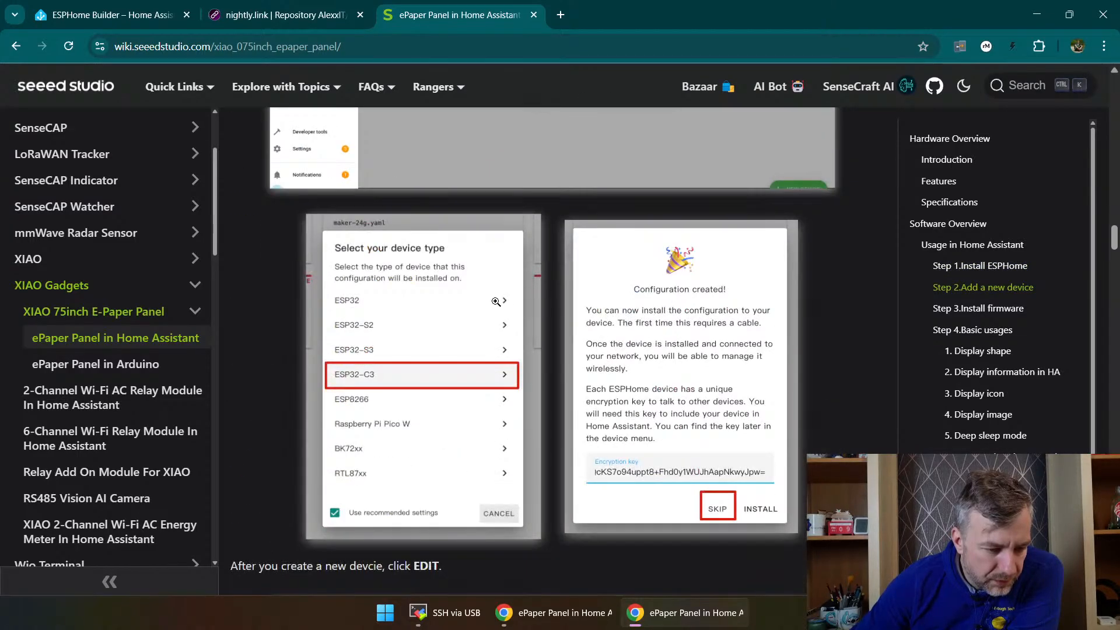
scroll(496, 301, down, 6)
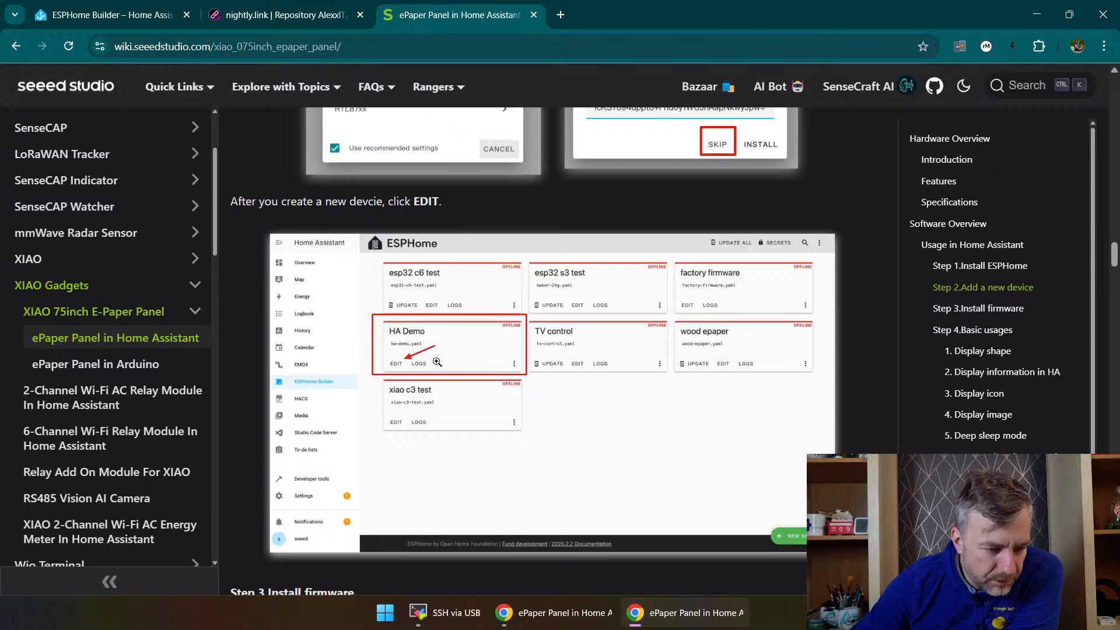
Step: Read the wiki's Step 3.Install firmware section, covering the captive_portal code placement and the browser installation method
scroll(436, 368, down, 5)
scroll(487, 363, down, 4)
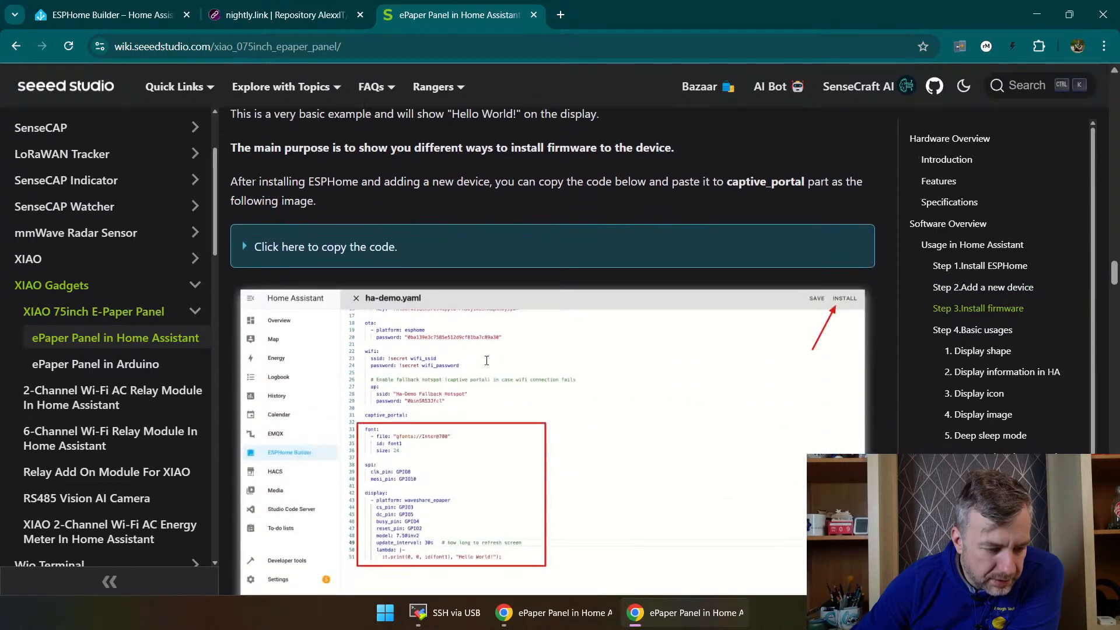
scroll(437, 281, down, 5)
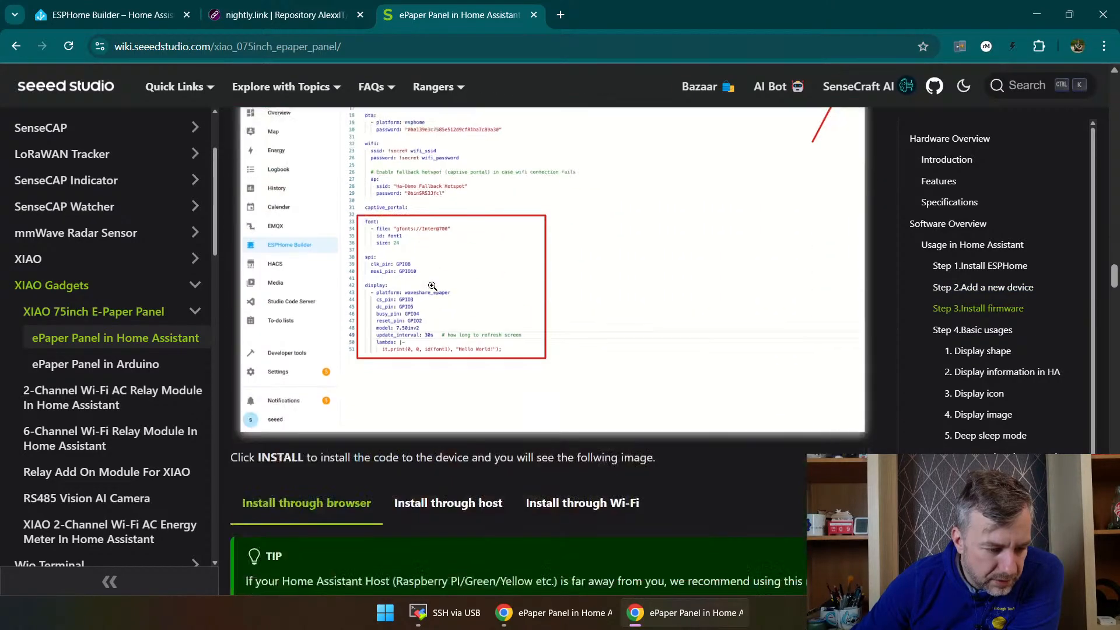
scroll(436, 282, down, 4)
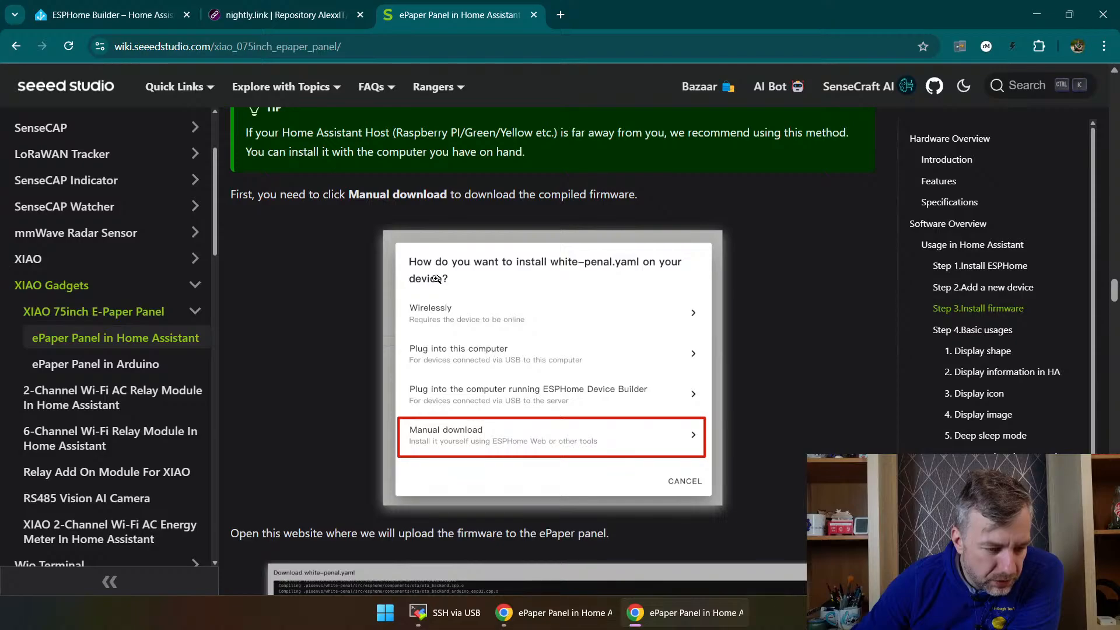
scroll(436, 279, up, 6)
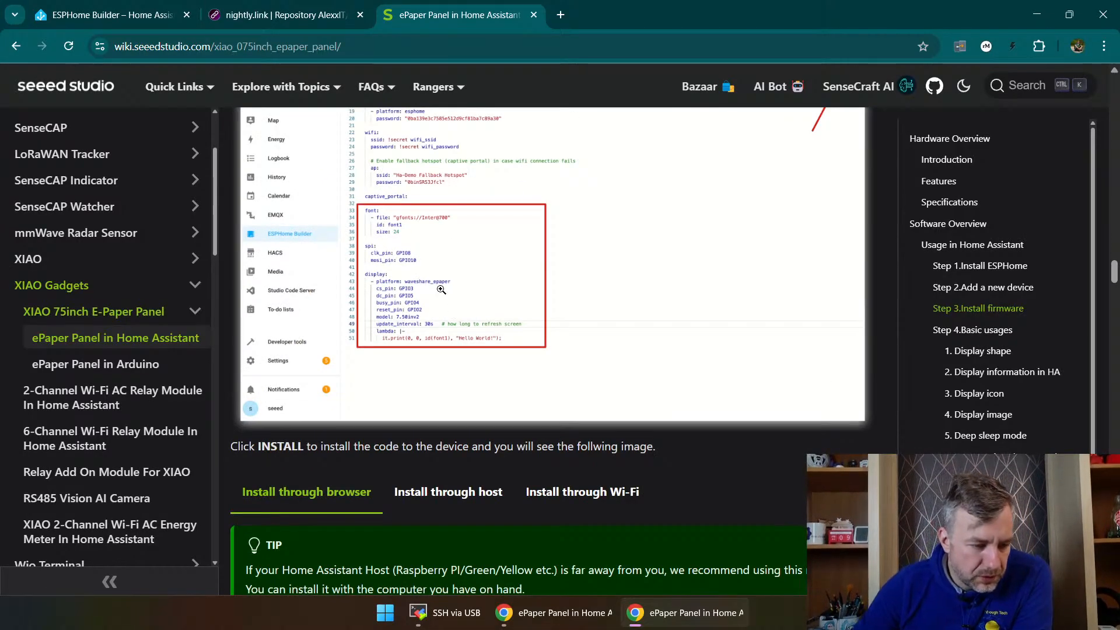
scroll(408, 342, up, 5)
scroll(438, 377, down, 5)
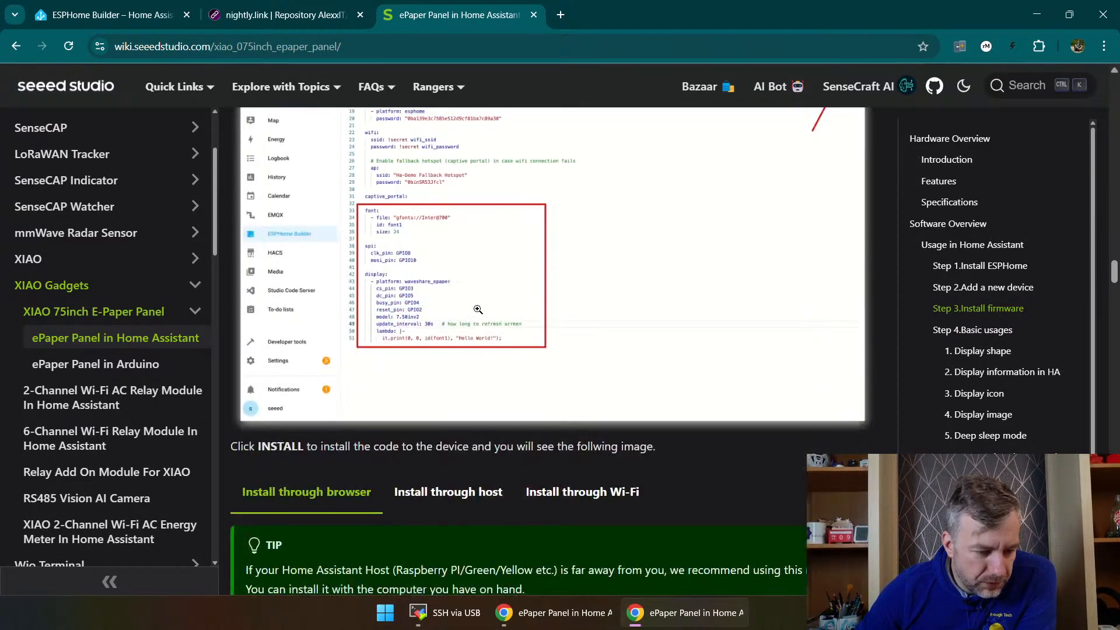
scroll(478, 308, up, 3)
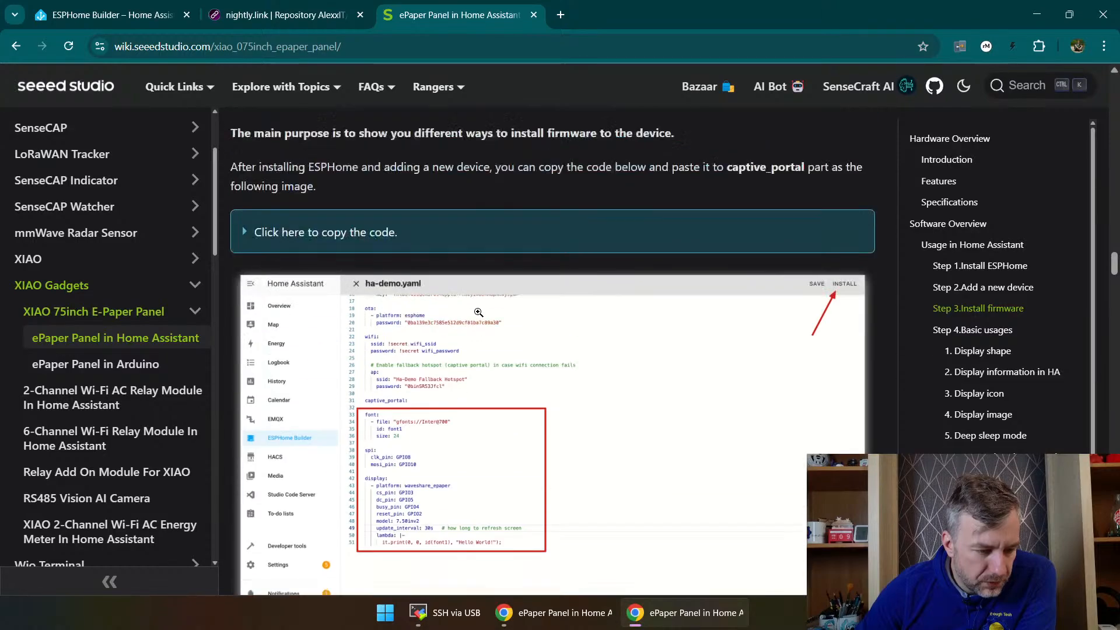
Step: Expand the Hello World sample code in the firmware section and try to select the whole block from font to display
click(380, 247)
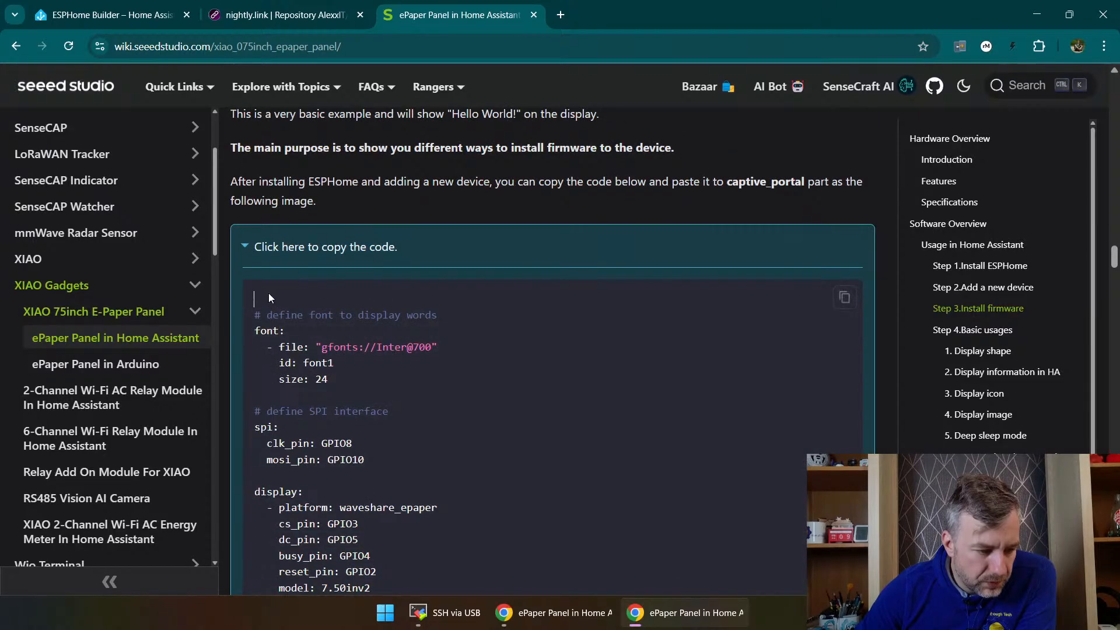
drag(268, 298, 329, 379)
scroll(540, 334, down, 5)
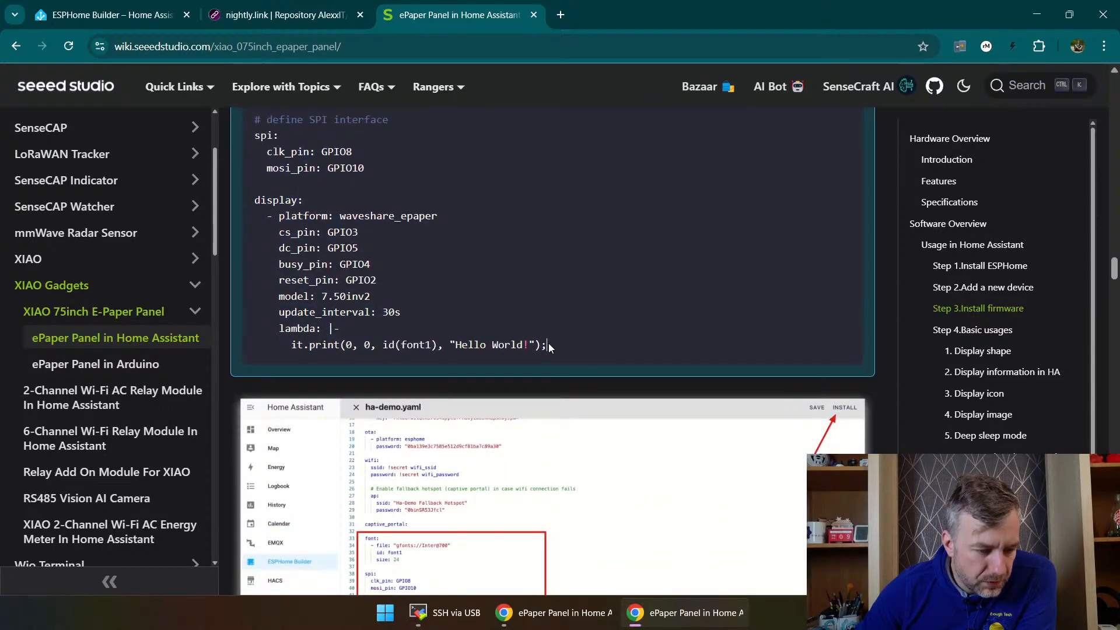
drag(548, 346, 334, 322)
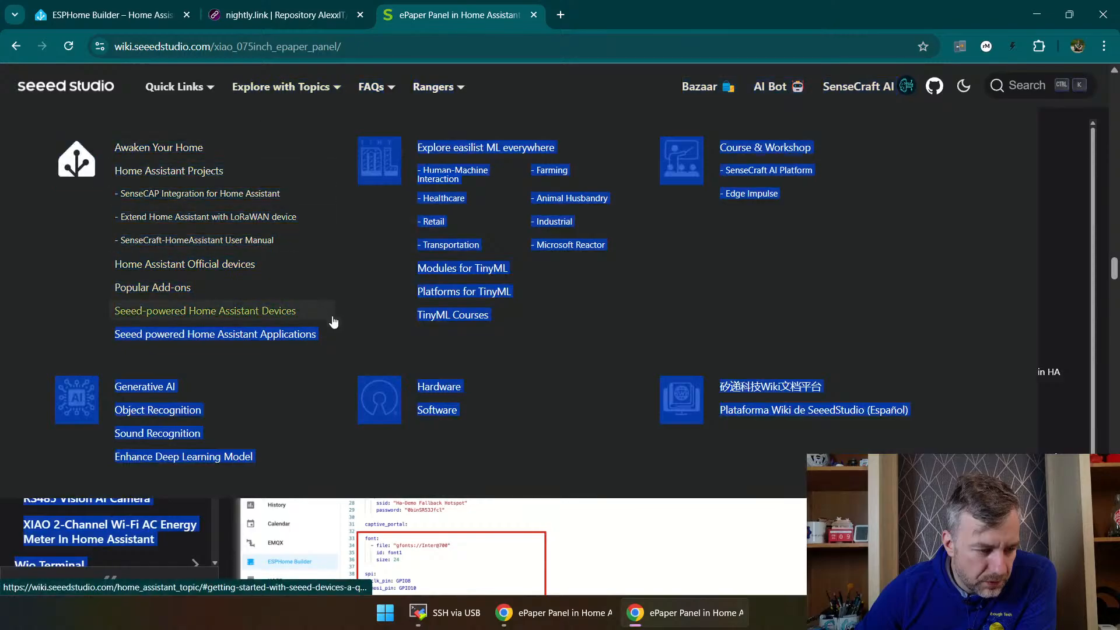
scroll(367, 339, down, 8)
scroll(559, 251, up, 3)
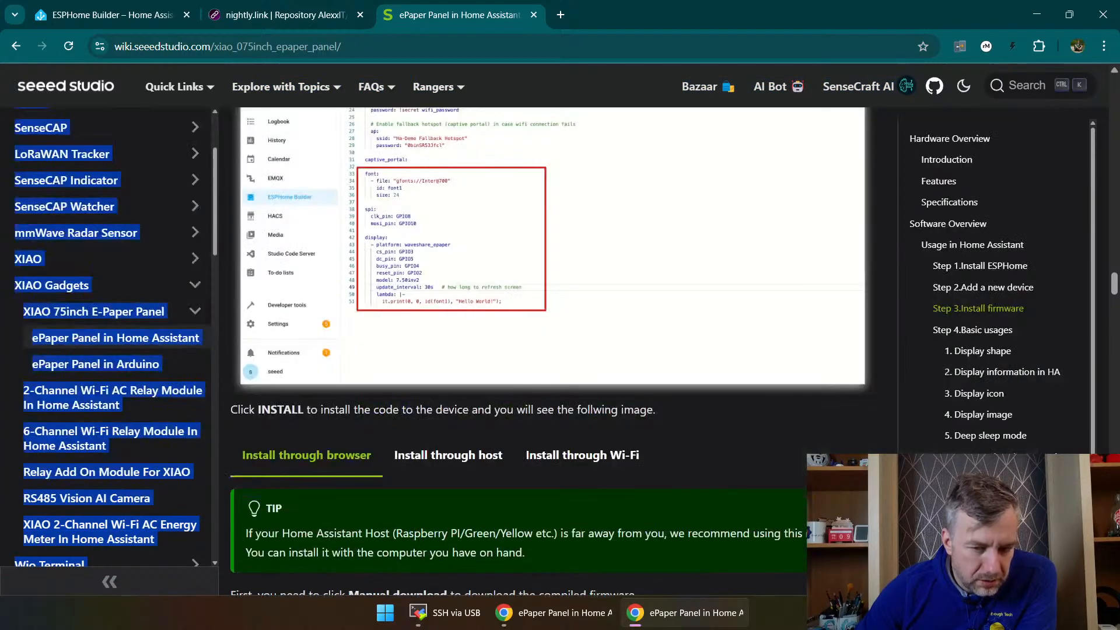
scroll(379, 490, down, 7)
scroll(414, 331, up, 15)
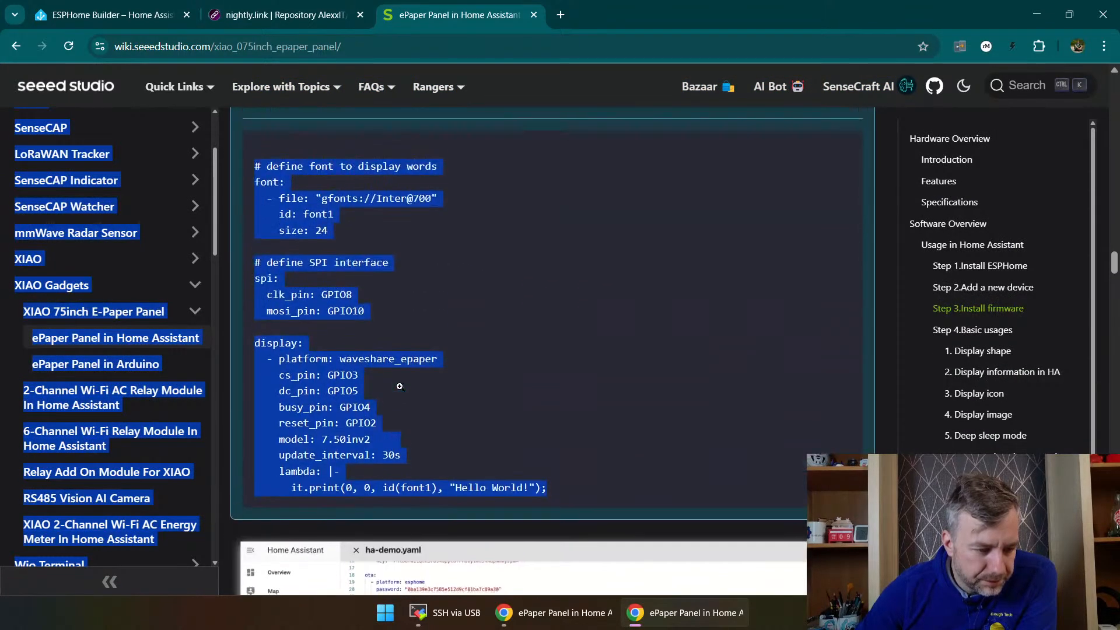
click(485, 410)
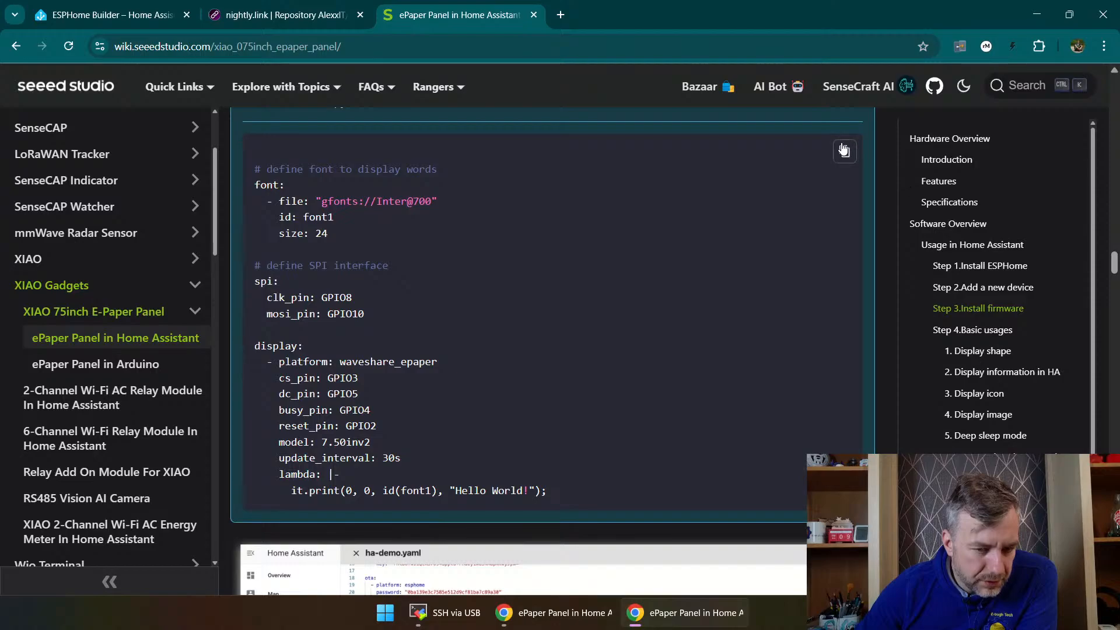
Step: Compare the expanded sample code with its placement in the wiki's ha-demo.yaml example
scroll(493, 408, down, 7)
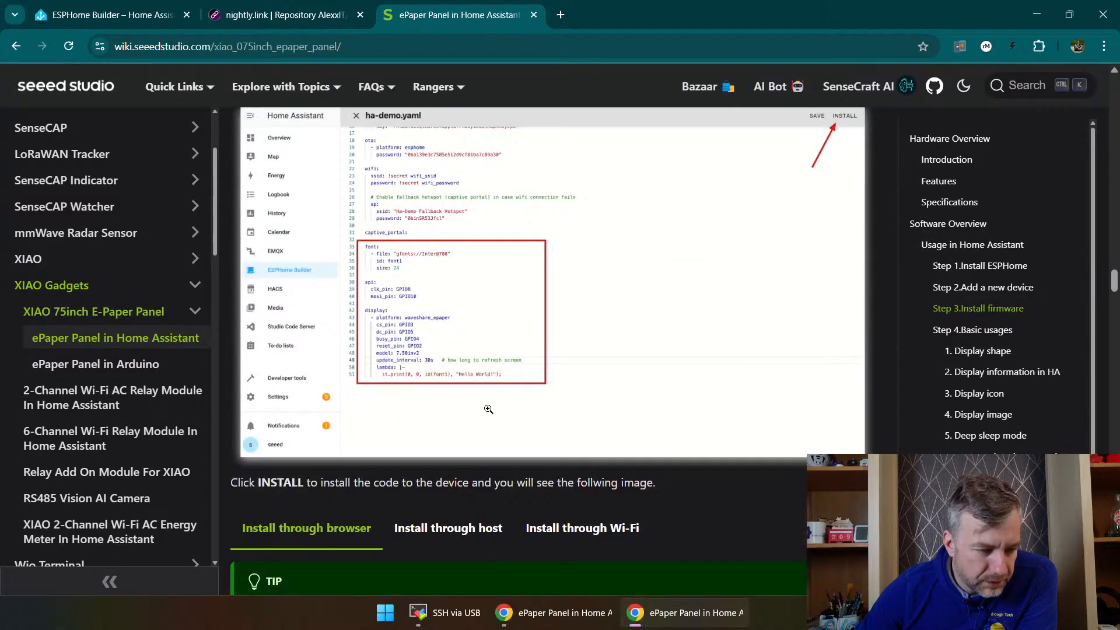
scroll(488, 410, down, 3)
scroll(411, 324, up, 9)
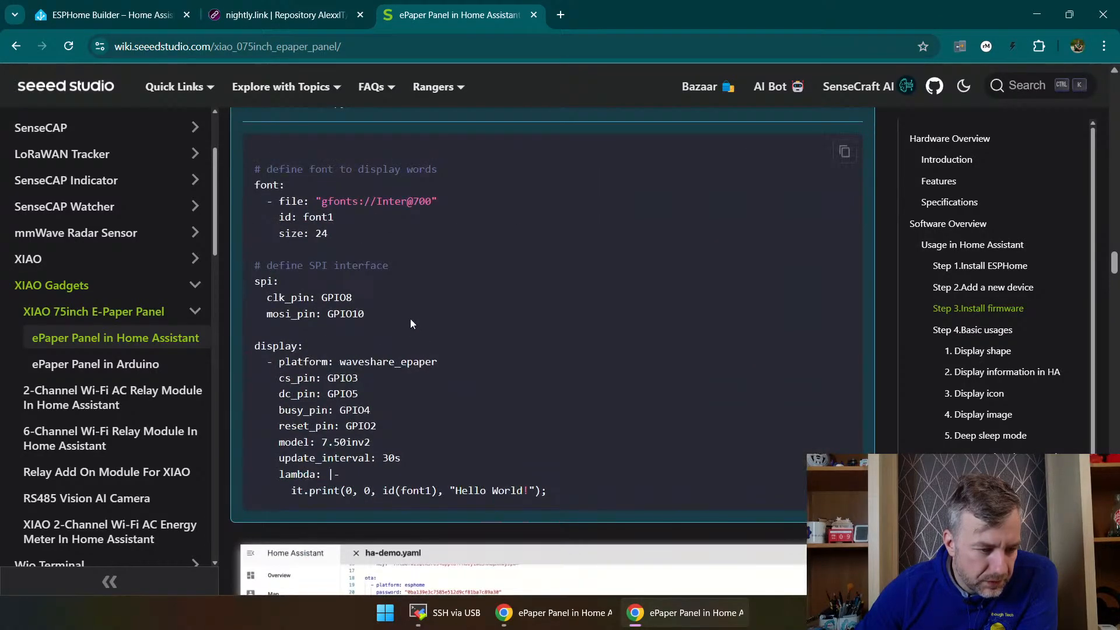
scroll(407, 309, up, 3)
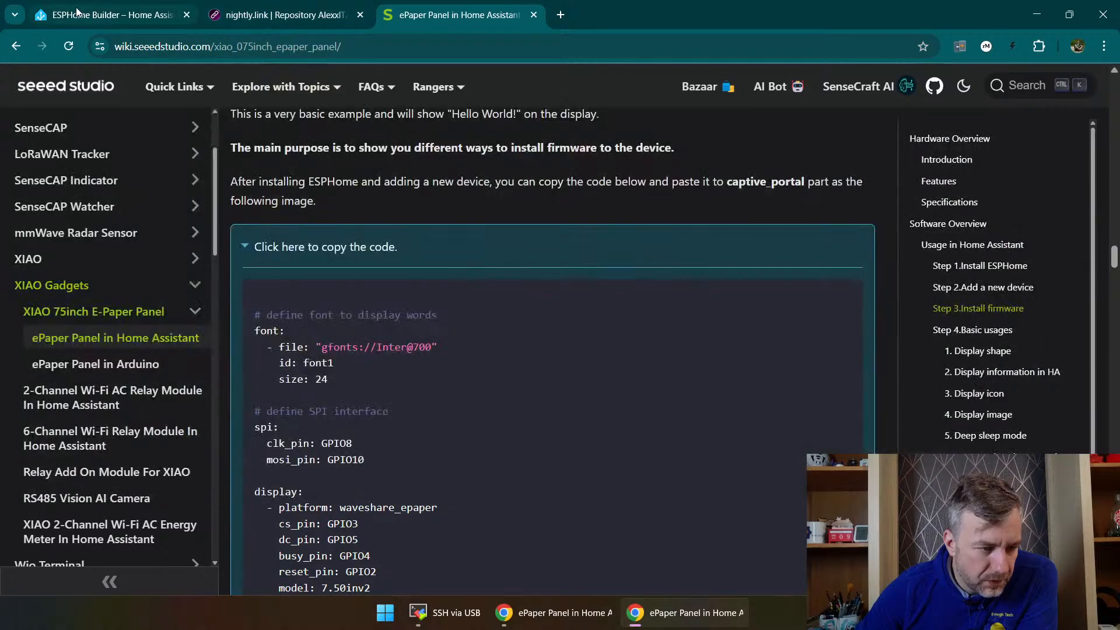
Step: Go back to ESPHome Builder, close the update log, and open net.yaml for editing at the empty line below captive_portal
click(76, 11)
key(Escape)
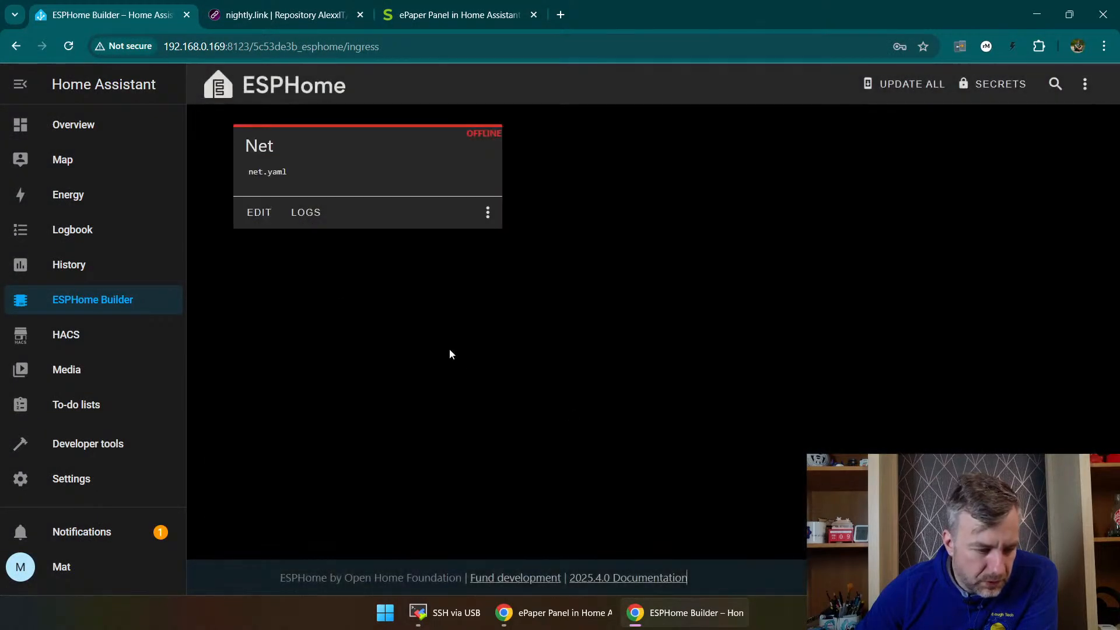
click(259, 212)
scroll(296, 380, down, 2)
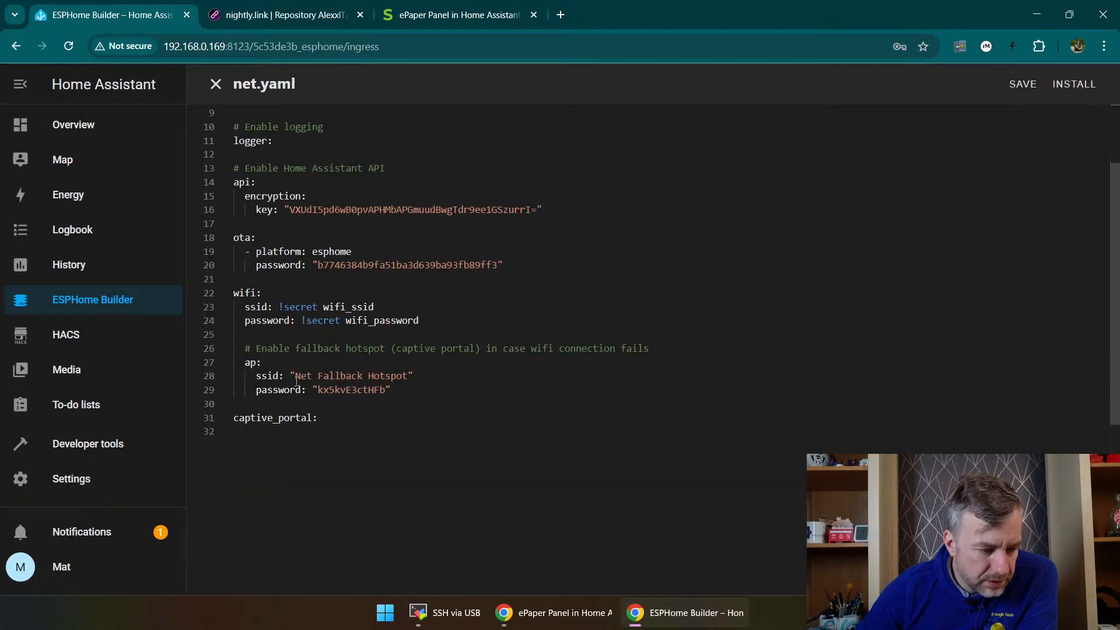
scroll(335, 442, down, 1)
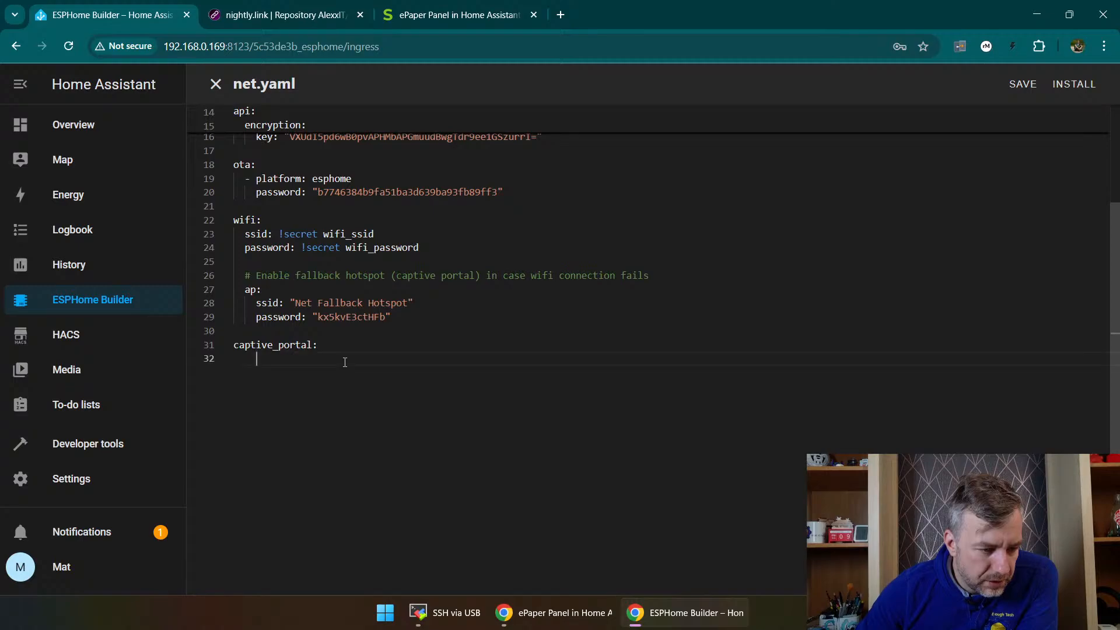
scroll(357, 348, up, 2)
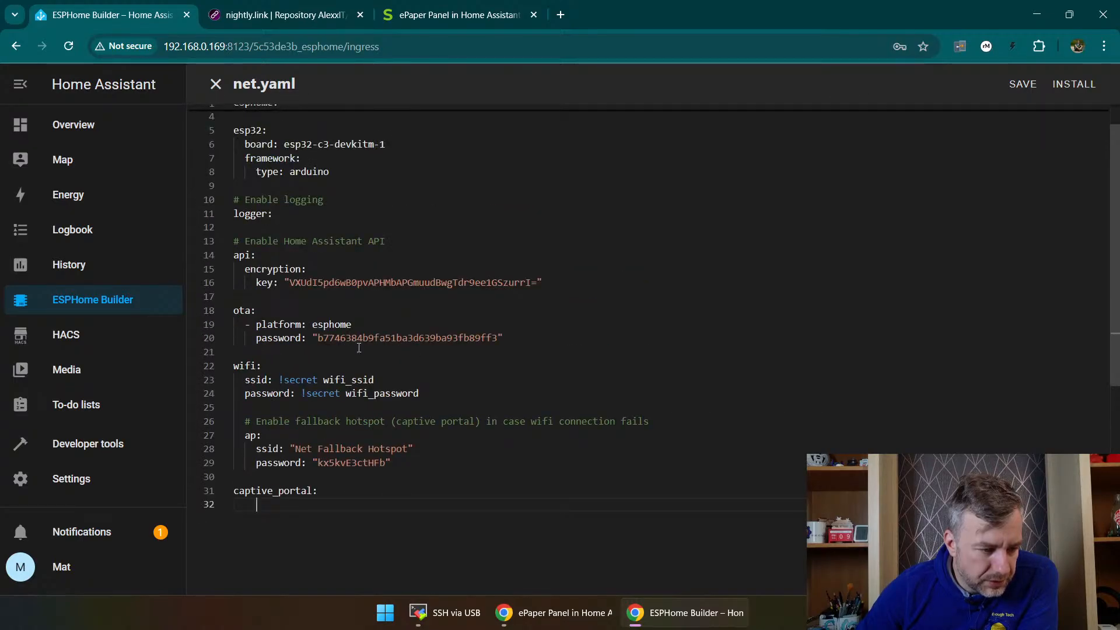
scroll(360, 348, down, 1)
scroll(382, 377, up, 1)
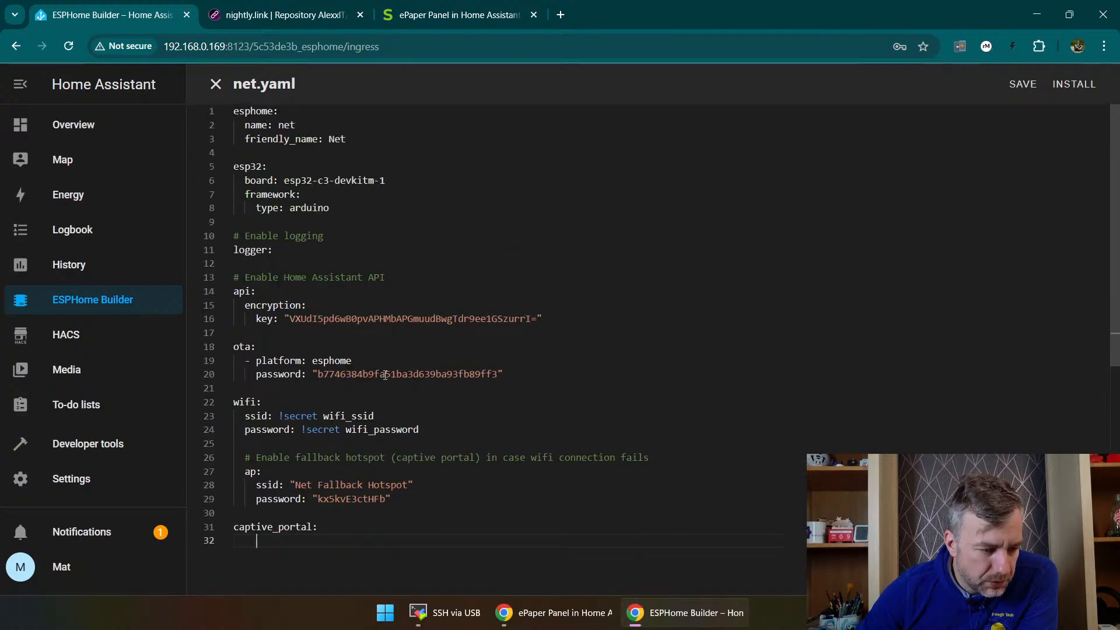
scroll(385, 374, down, 5)
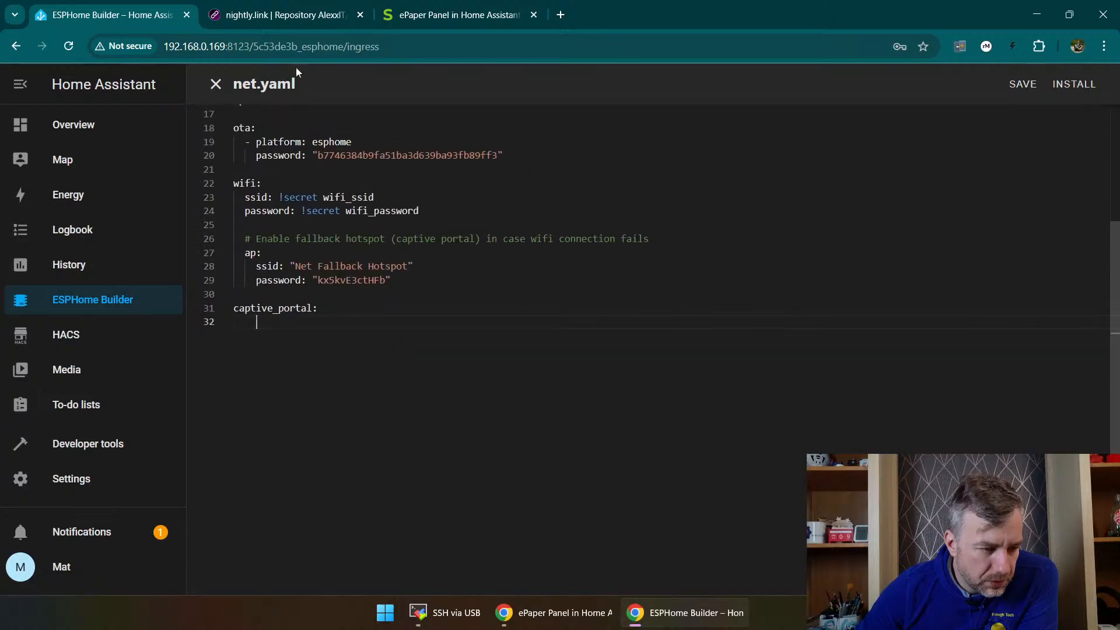
Step: Check the code placement in the wiki's ha-demo.yaml example and paste the Hello World code into net.yaml below captive_portal
click(420, 13)
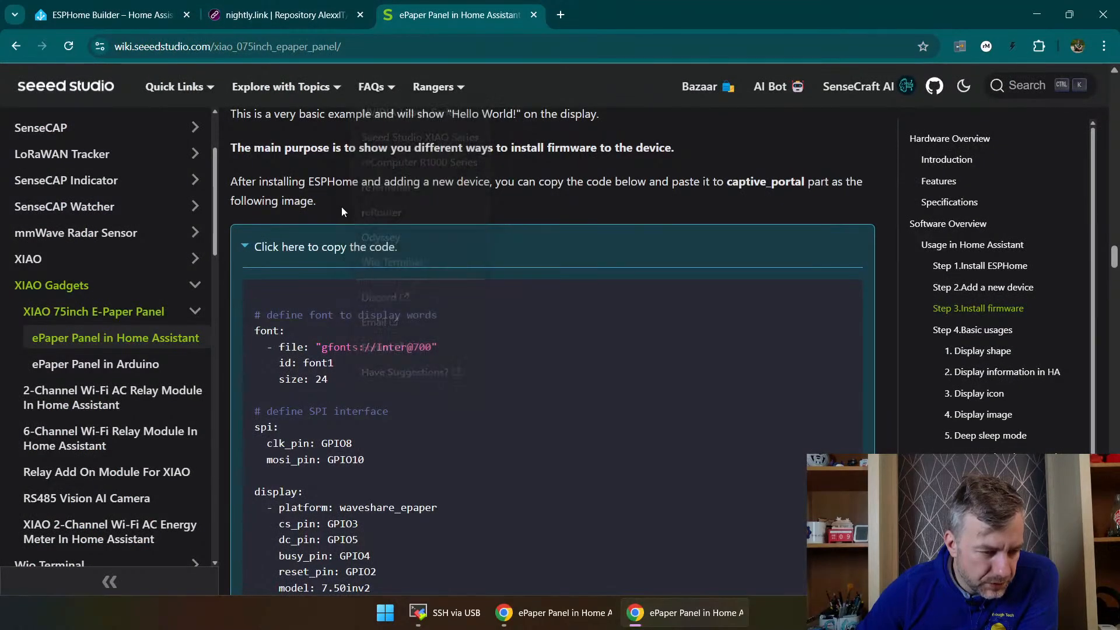
scroll(356, 245, down, 6)
scroll(439, 404, down, 4)
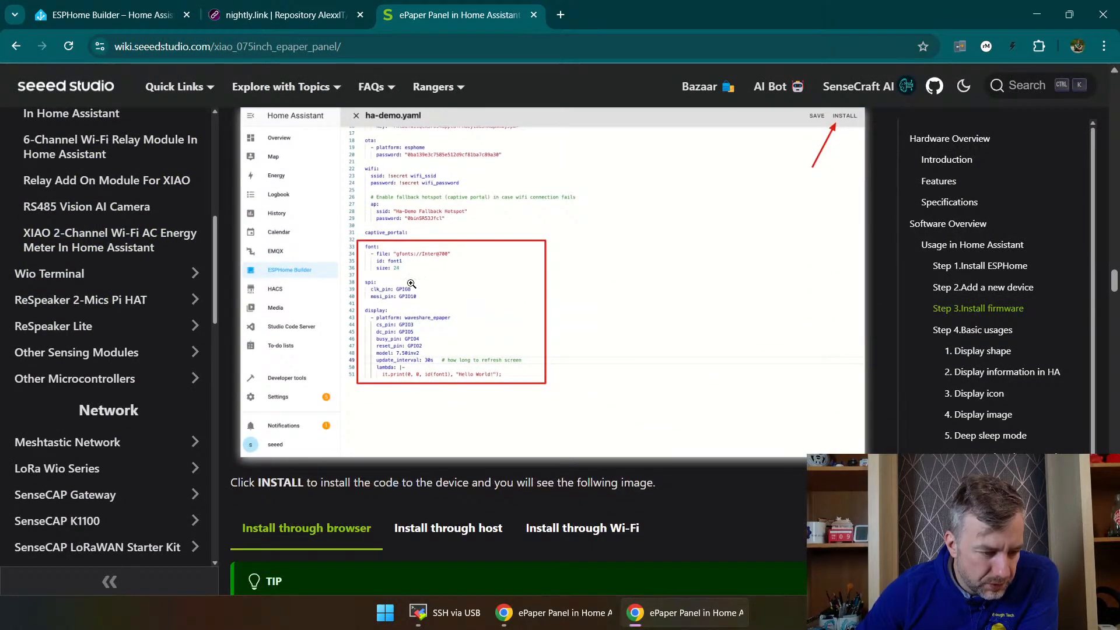
key(ctrl+1)
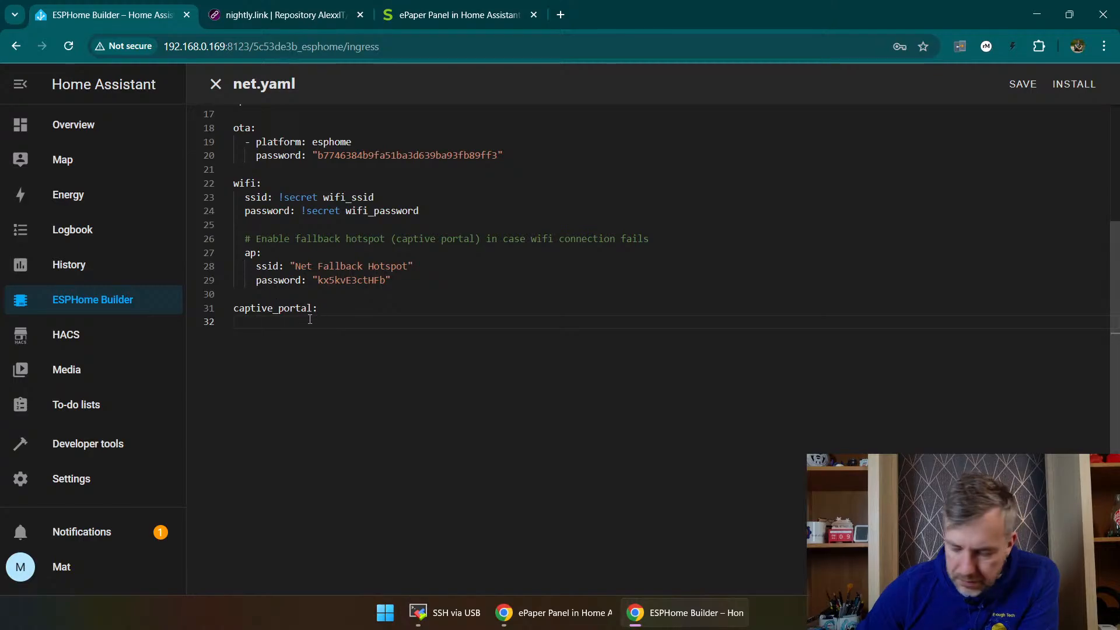
key(ctrl+v)
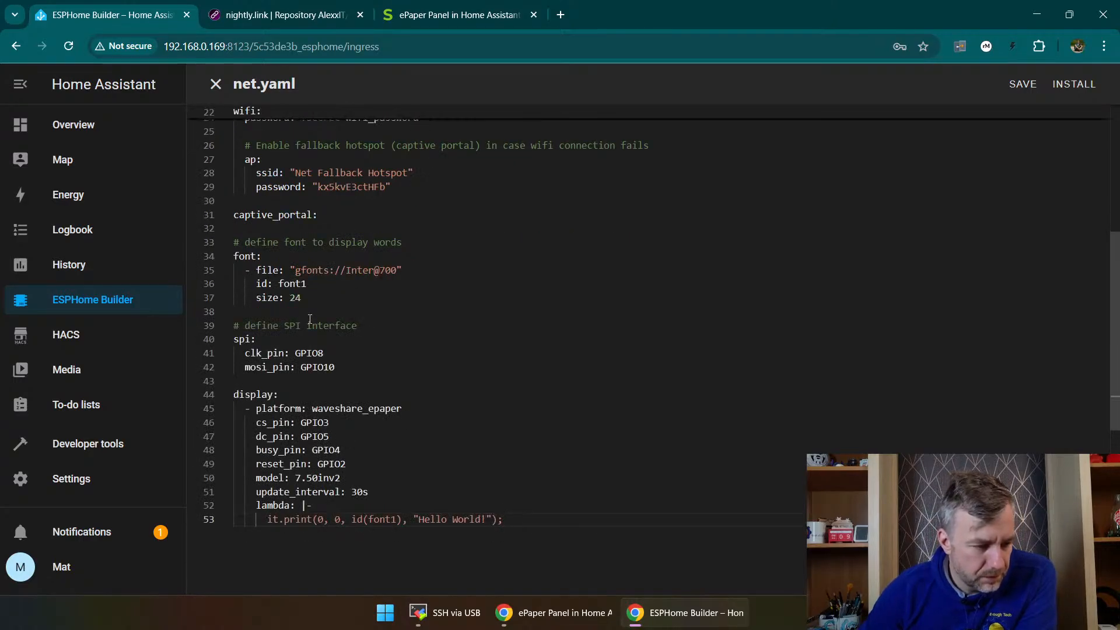
Step: Save net.yaml and build its firmware for manual download, following the wiki's browser installation instructions
click(1089, 84)
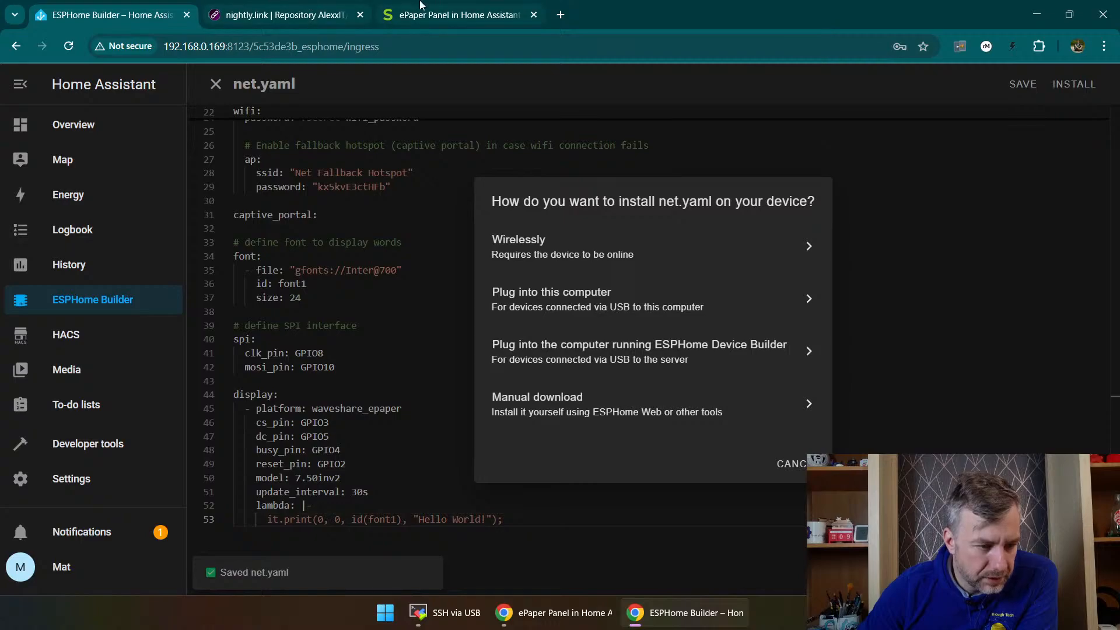
click(455, 14)
scroll(407, 495, down, 10)
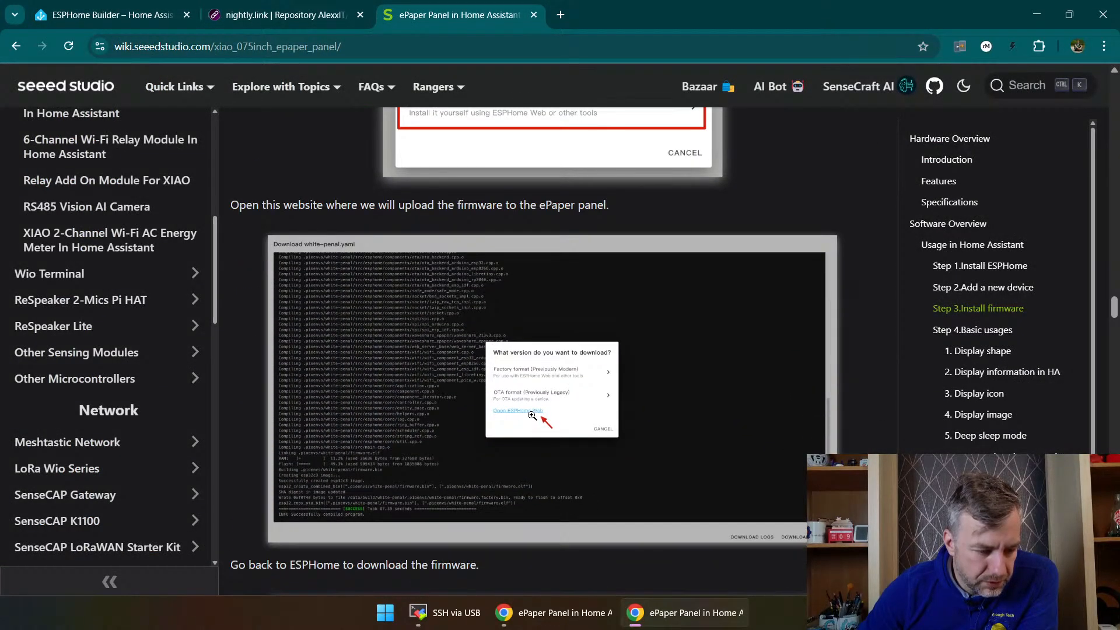
scroll(532, 415, down, 7)
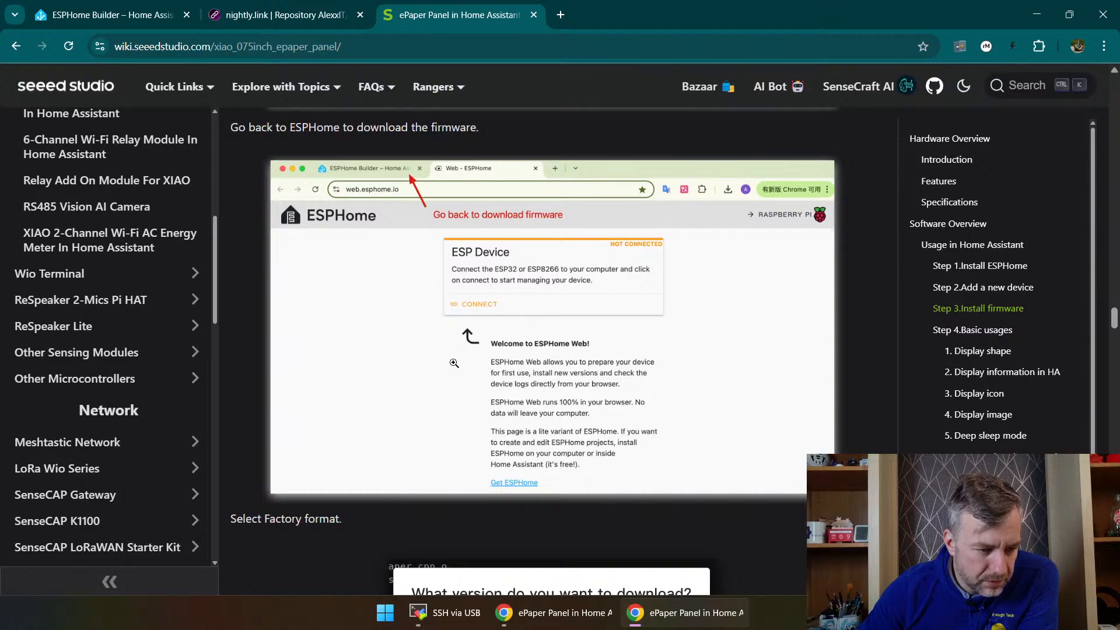
scroll(524, 374, down, 4)
key(ctrl+shift+Tab)
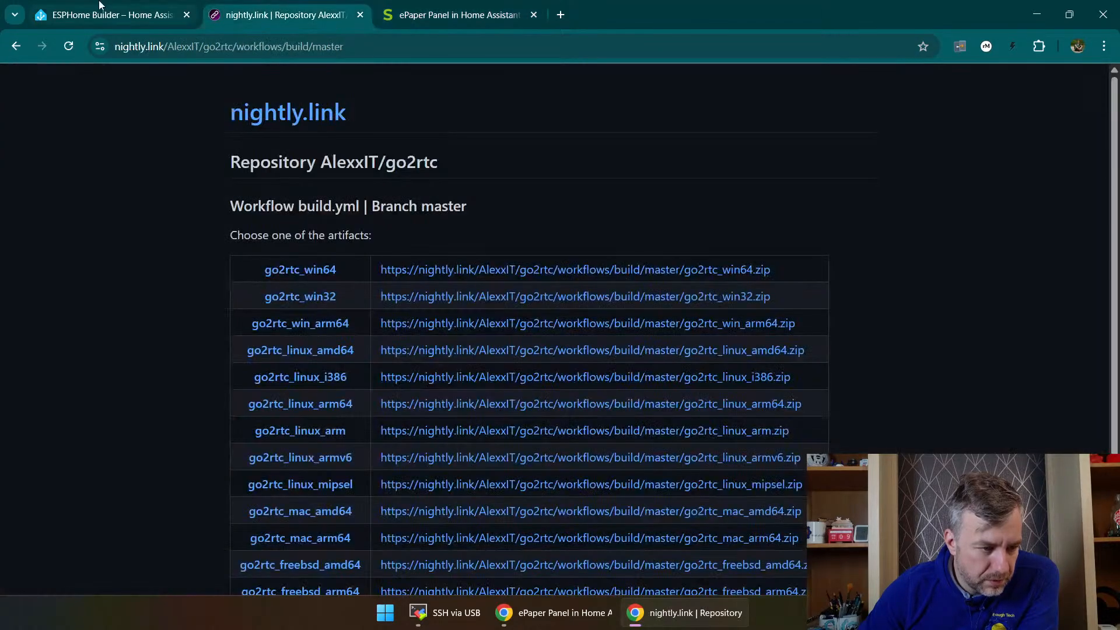
key(ctrl+shift+Tab)
click(637, 418)
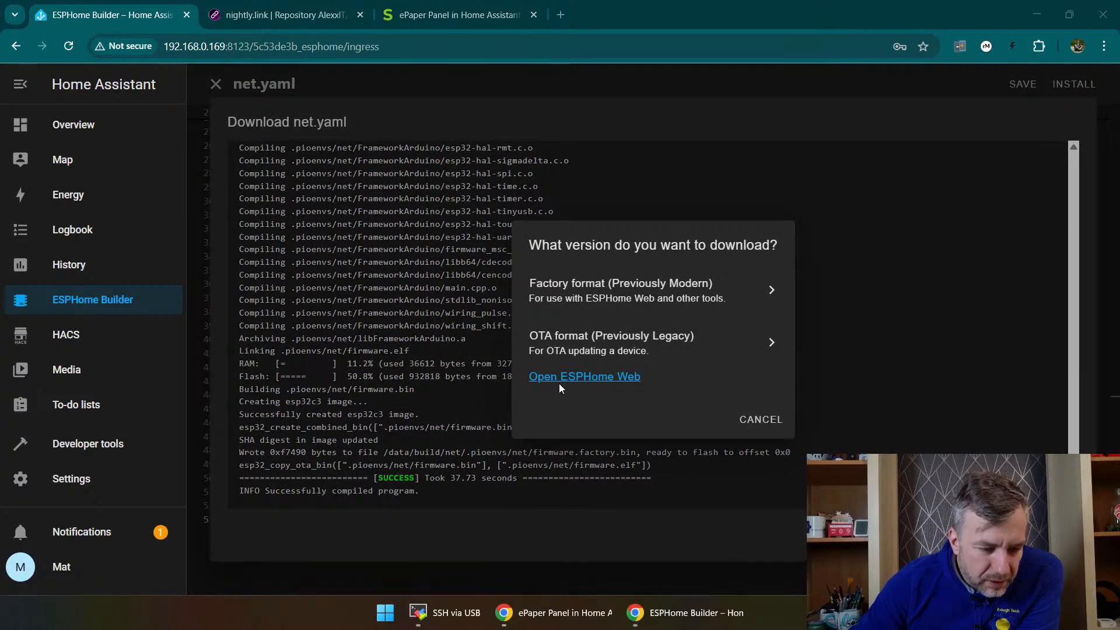
Step: Open ESPHome Web, check the available serial ports for the panel, and cancel the port selection
click(564, 377)
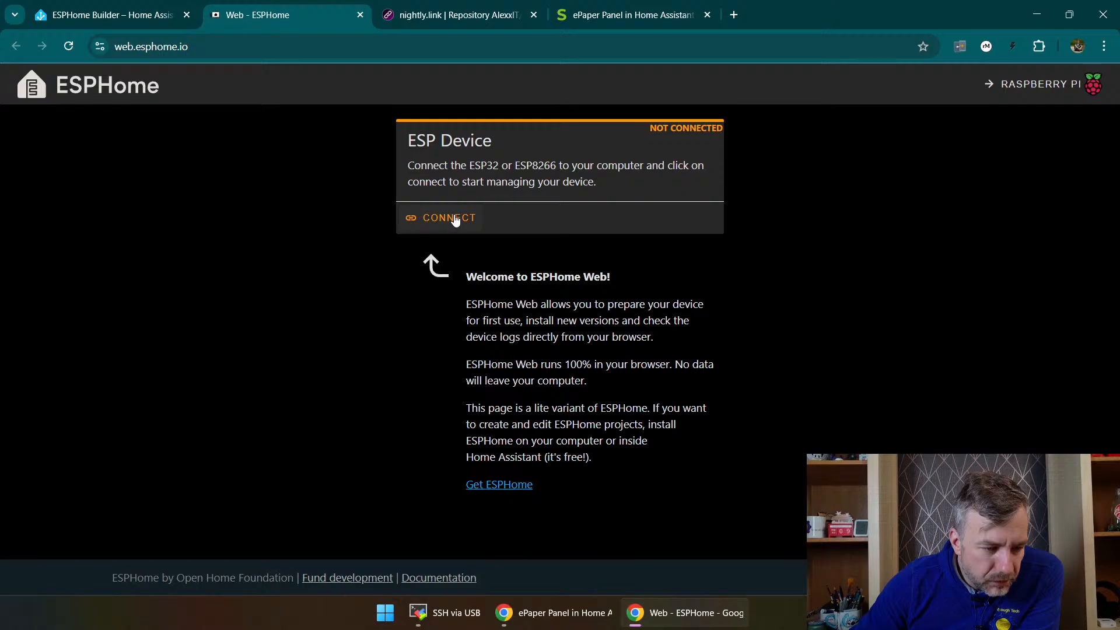
click(456, 219)
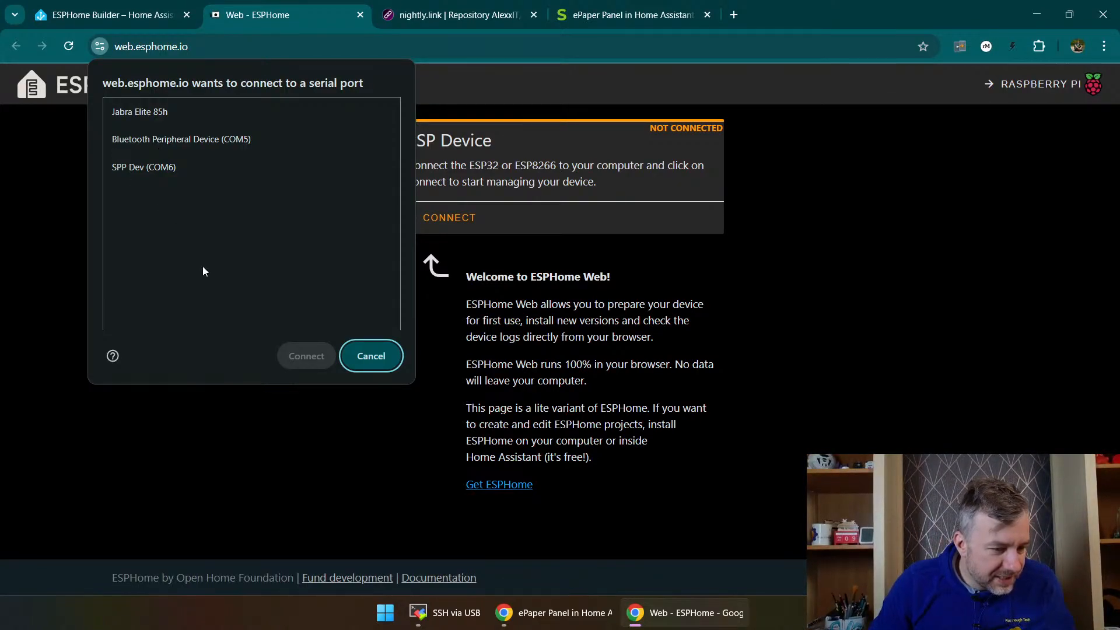
click(226, 259)
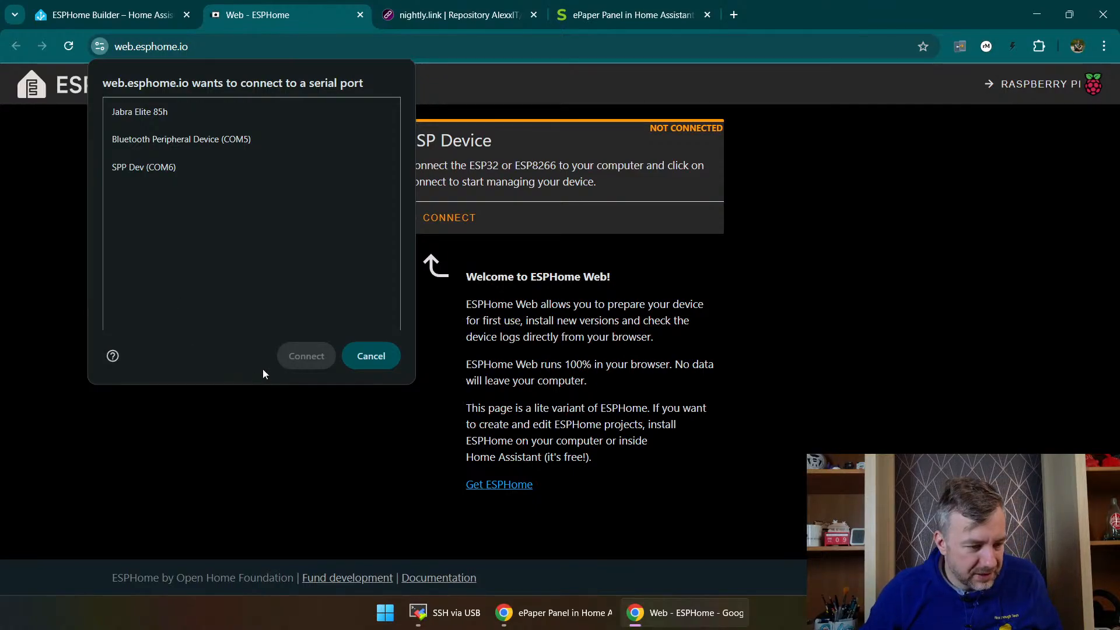
click(349, 357)
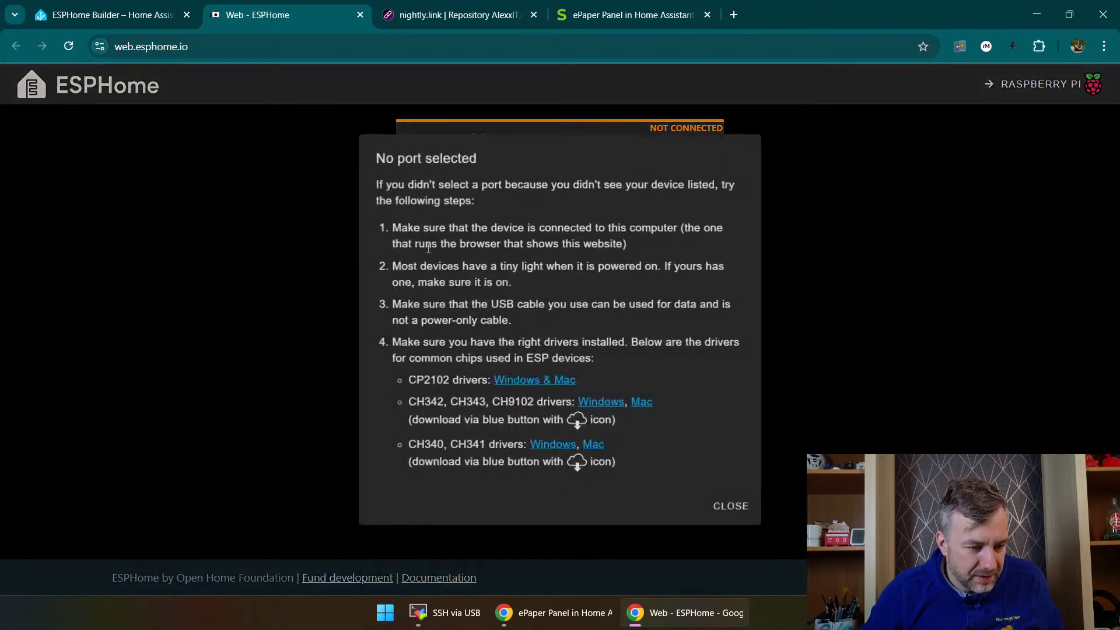
click(733, 510)
Step: Try to connect ESPHome Web to the serial port SPP Dev (COM6)
click(457, 225)
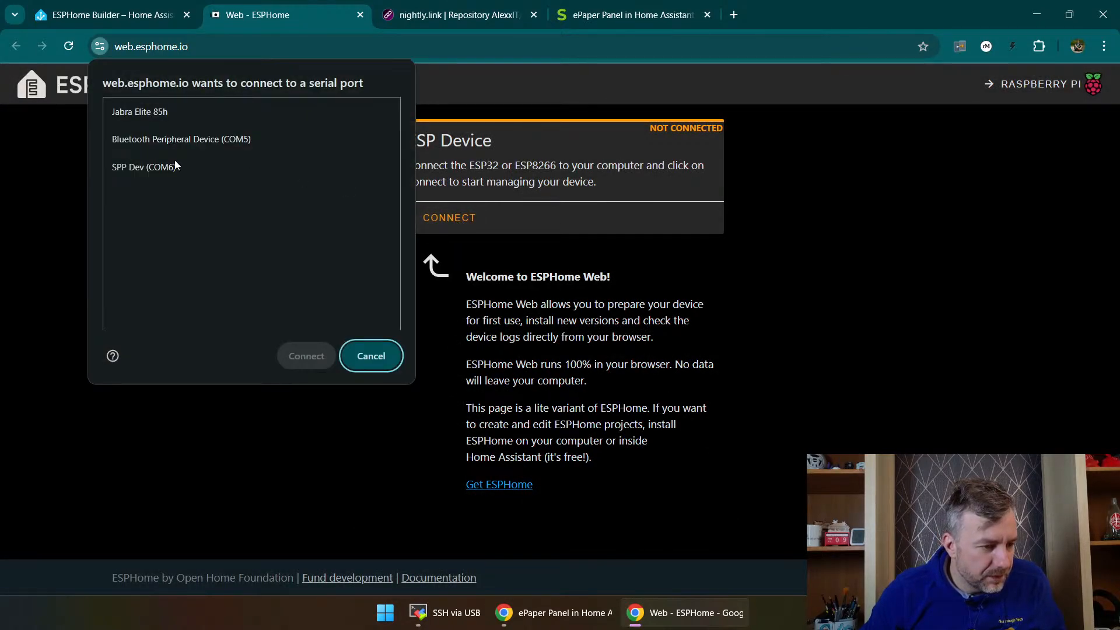
click(171, 165)
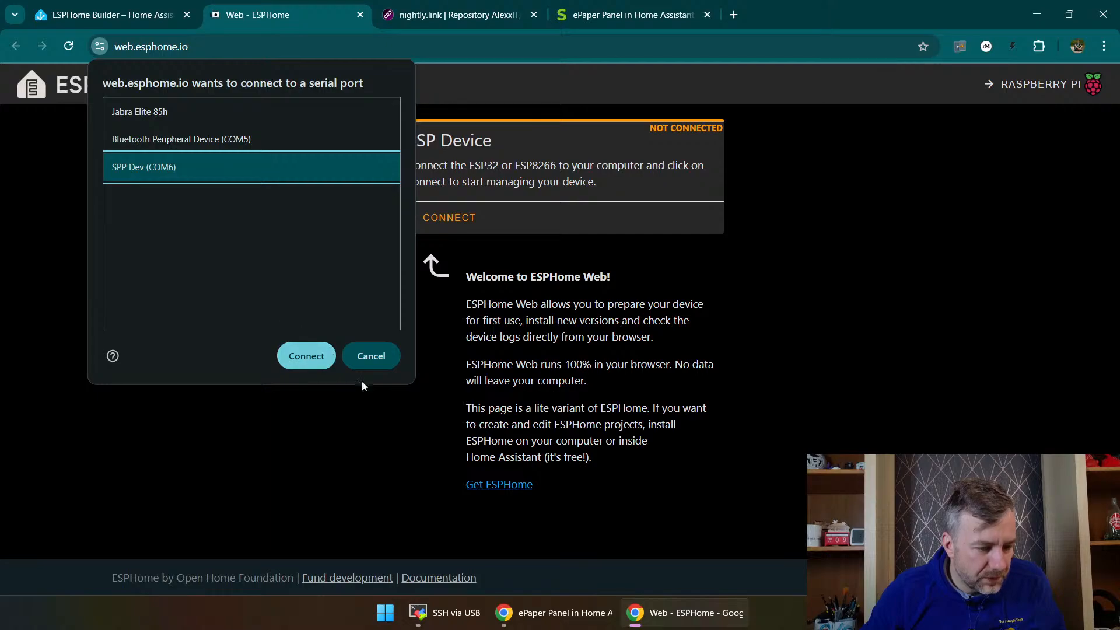
click(323, 357)
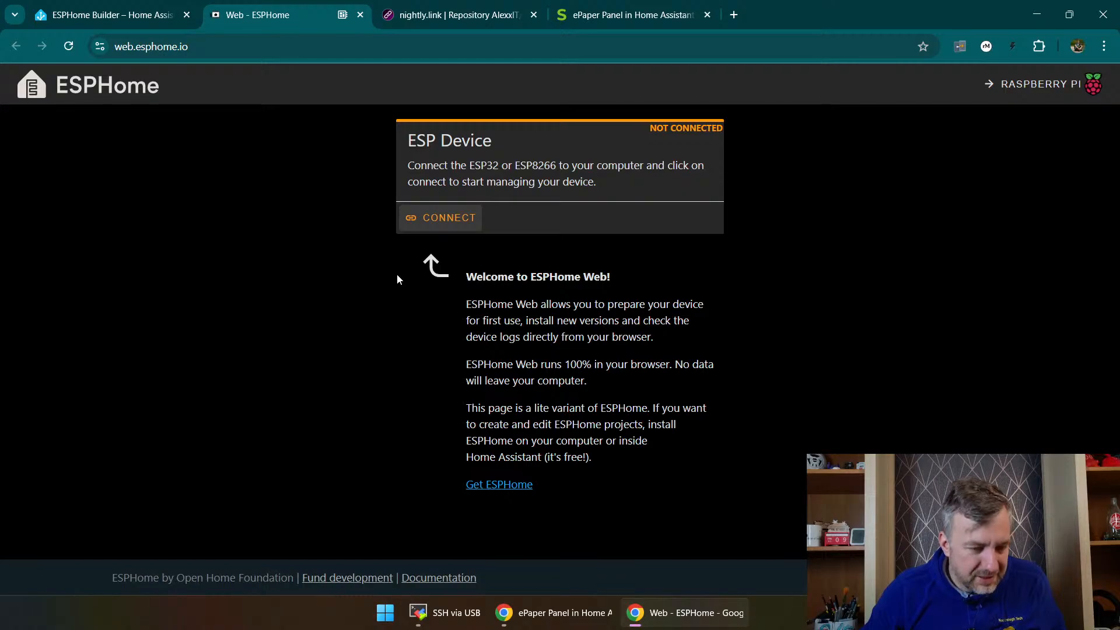
Step: Recheck the serial ports offered to ESPHome Web and dismiss the serial port alert
click(428, 219)
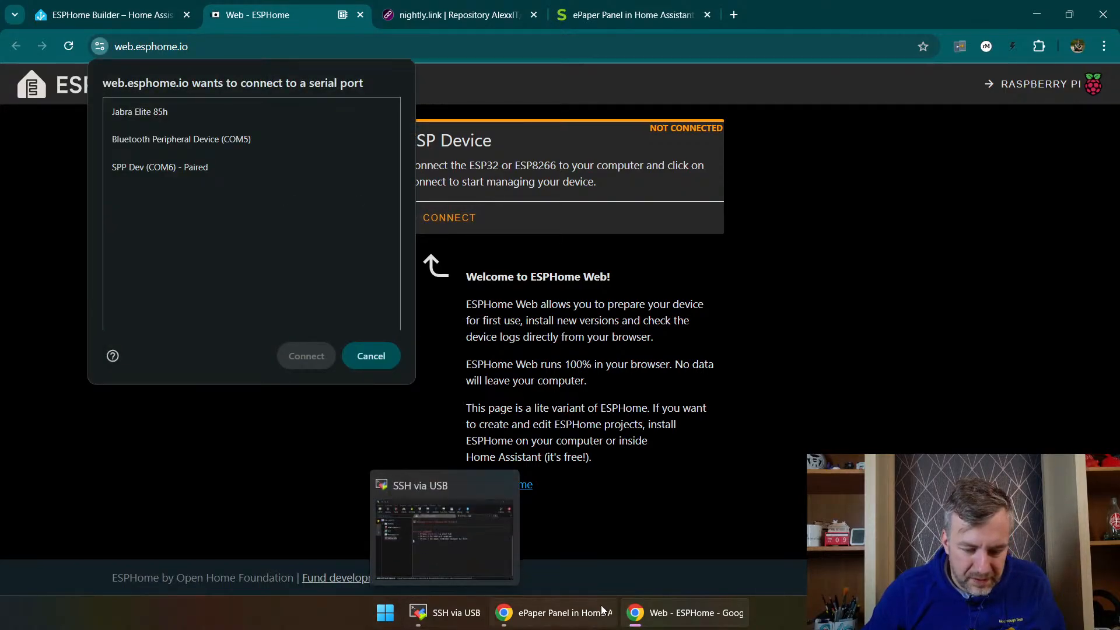
mouse_move(506, 597)
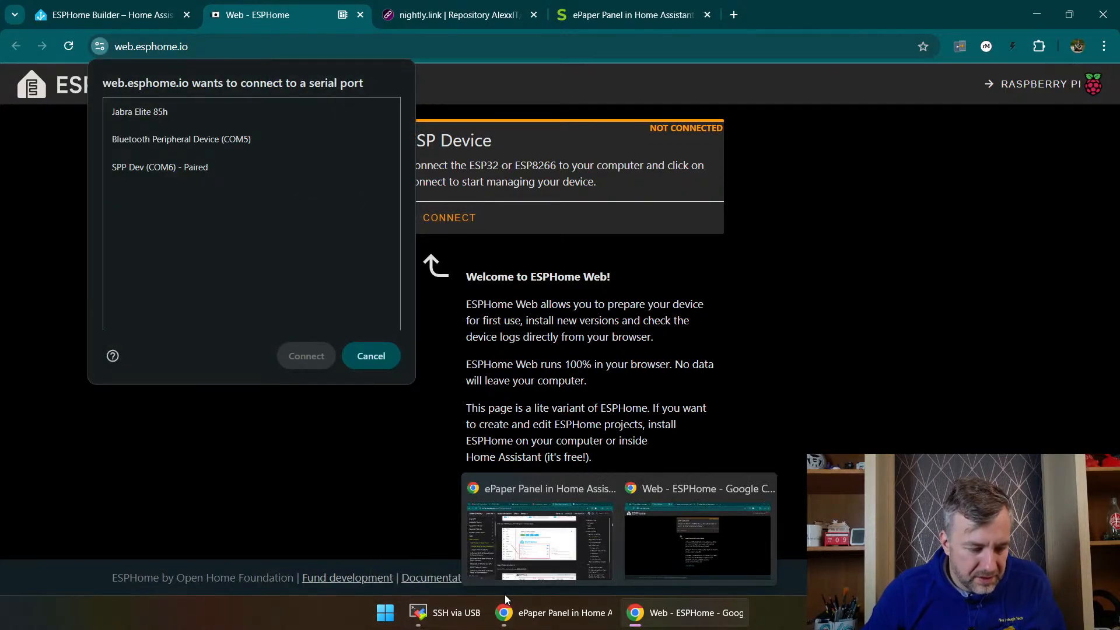
click(387, 616)
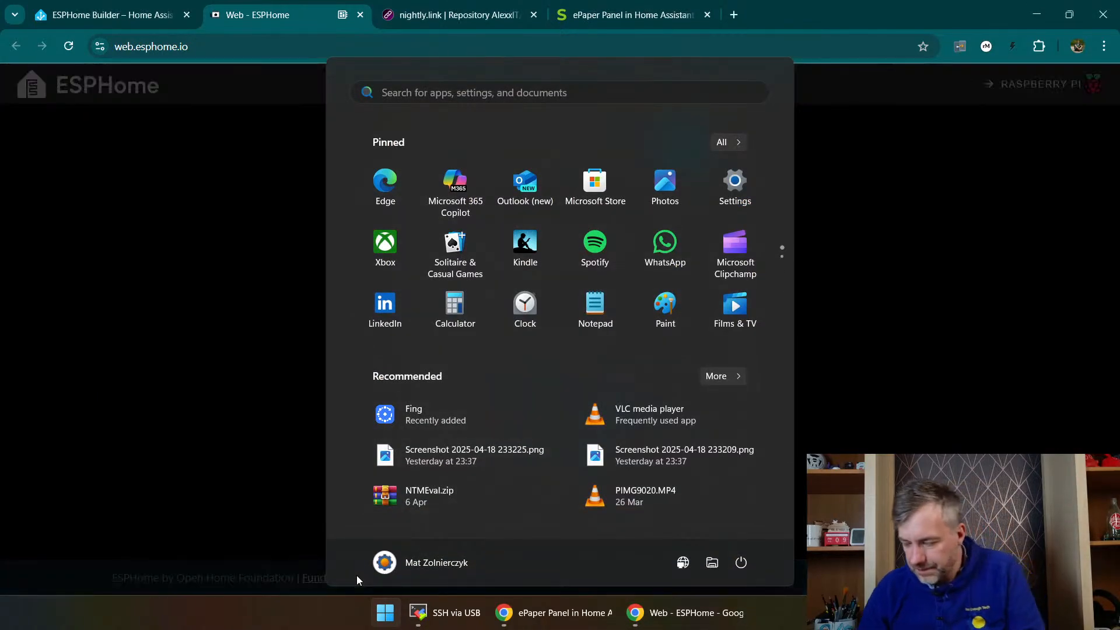
right_click(384, 611)
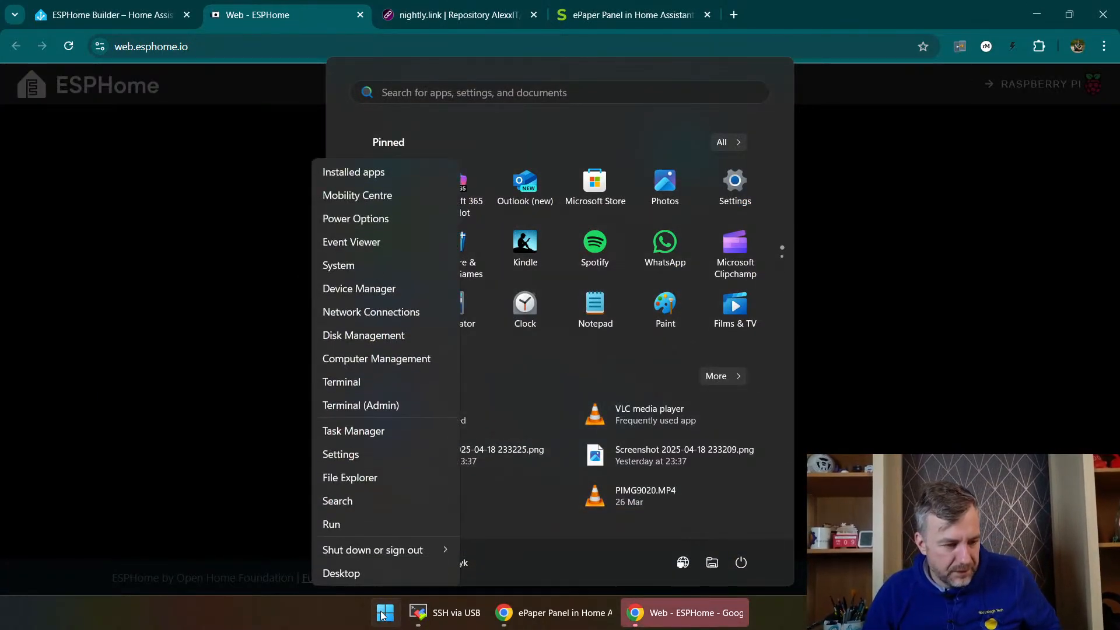
key(Escape)
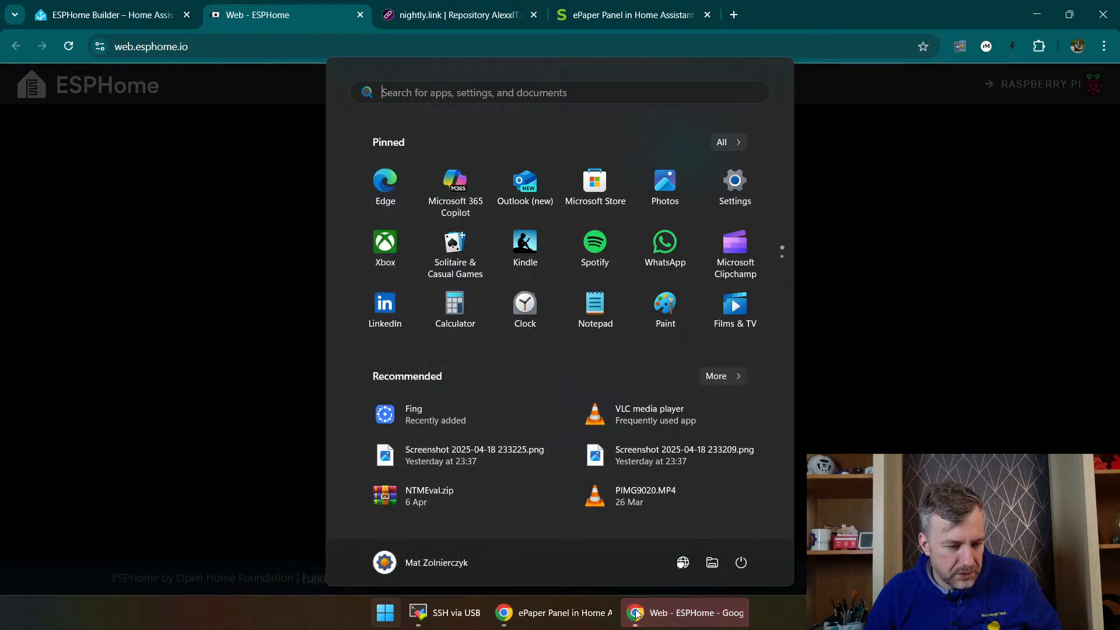
click(636, 613)
click(636, 613)
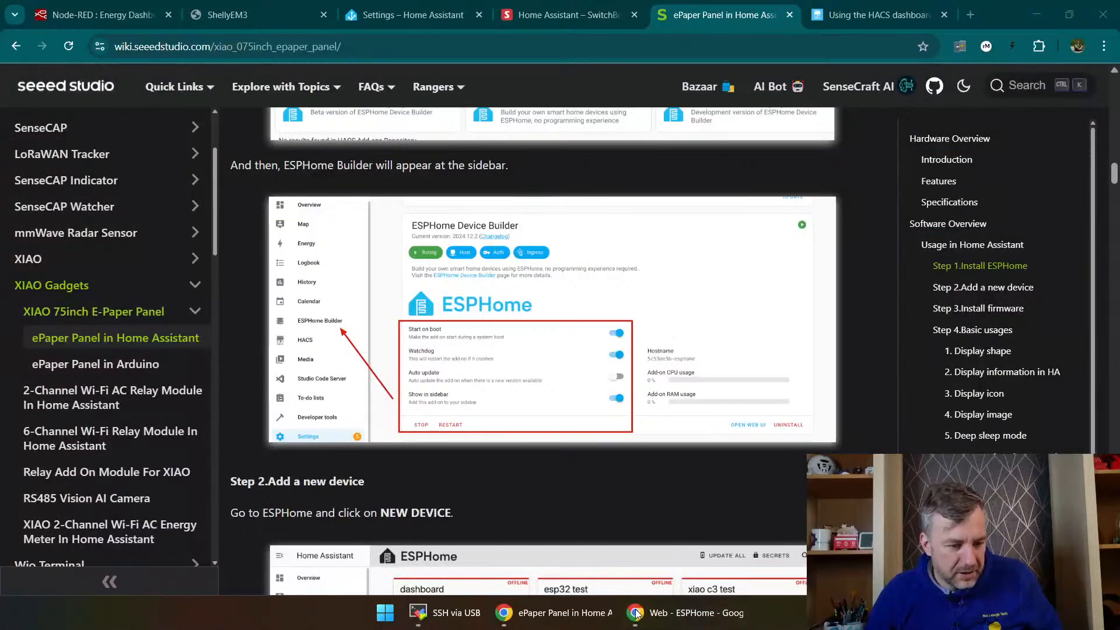
click(636, 612)
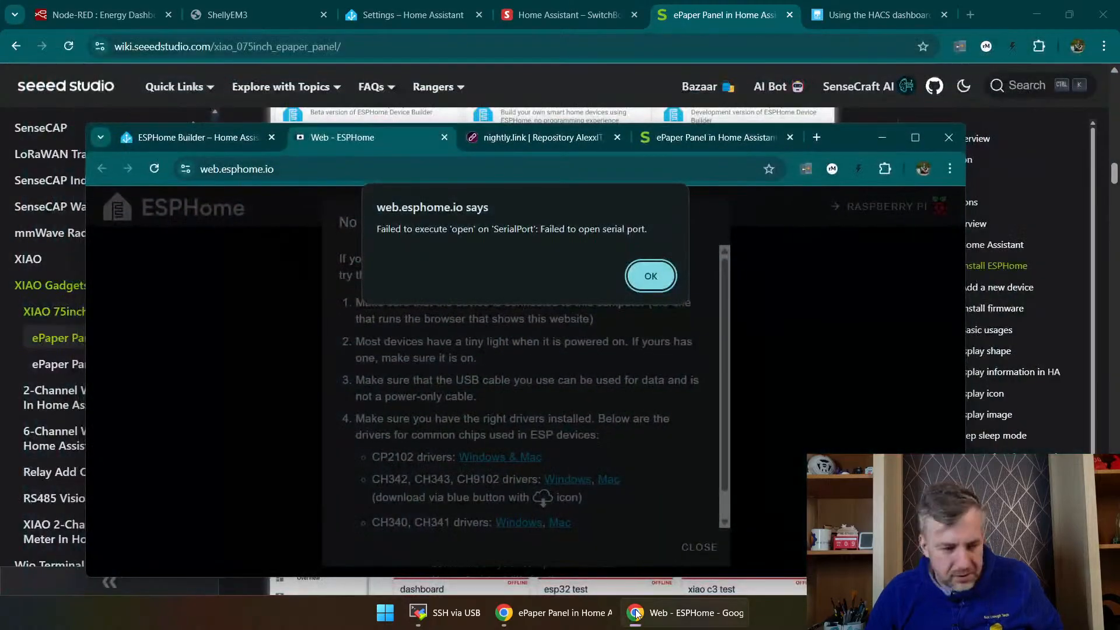
click(665, 282)
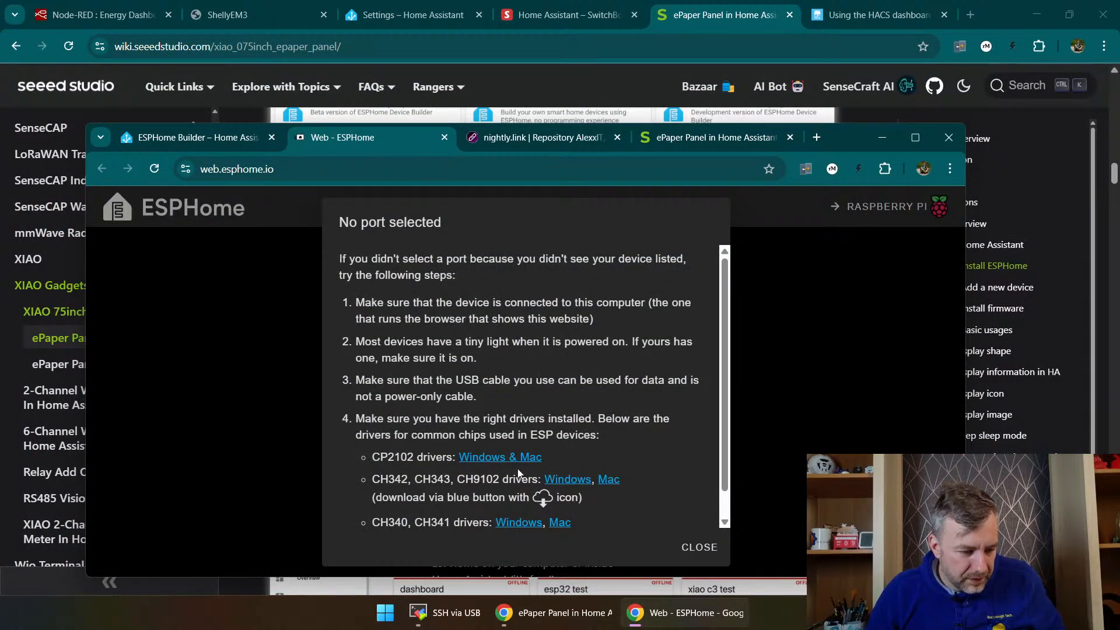
Step: Open the Silicon Labs page from the CP2102 driver link and download the CP210x Universal Windows Driver
click(492, 460)
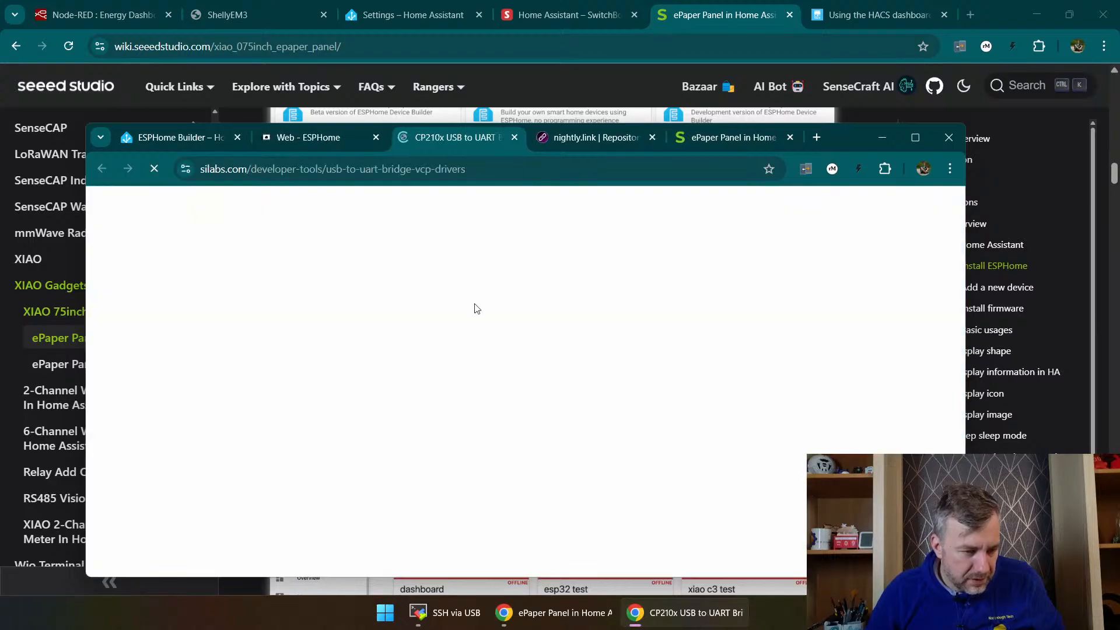
scroll(309, 388, down, 5)
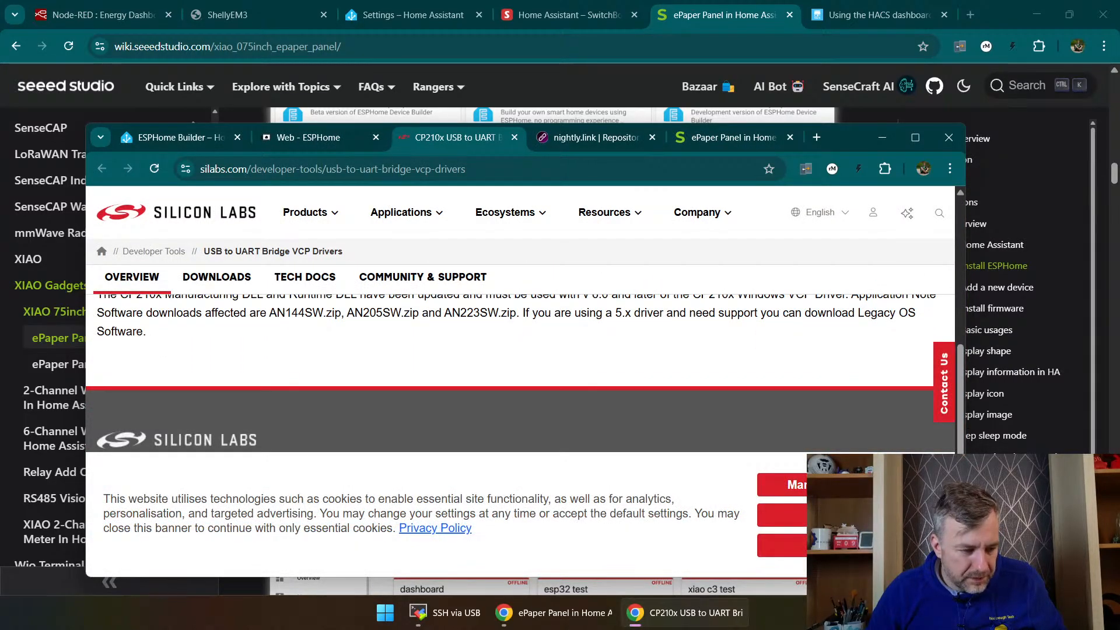
scroll(641, 352, down, 2)
scroll(642, 352, up, 3)
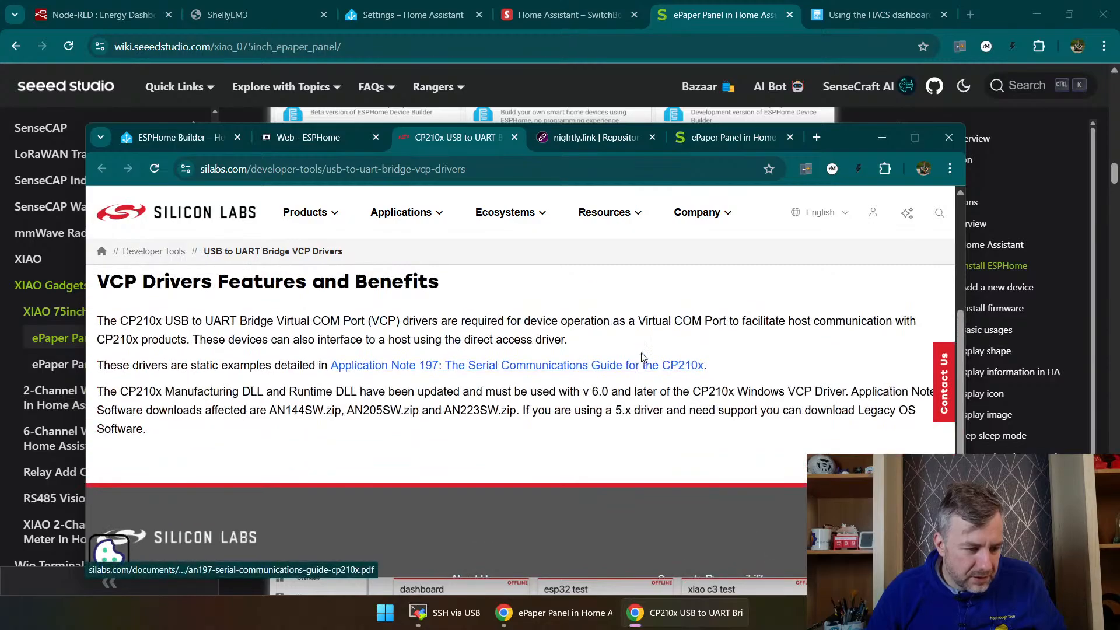
scroll(642, 352, up, 2)
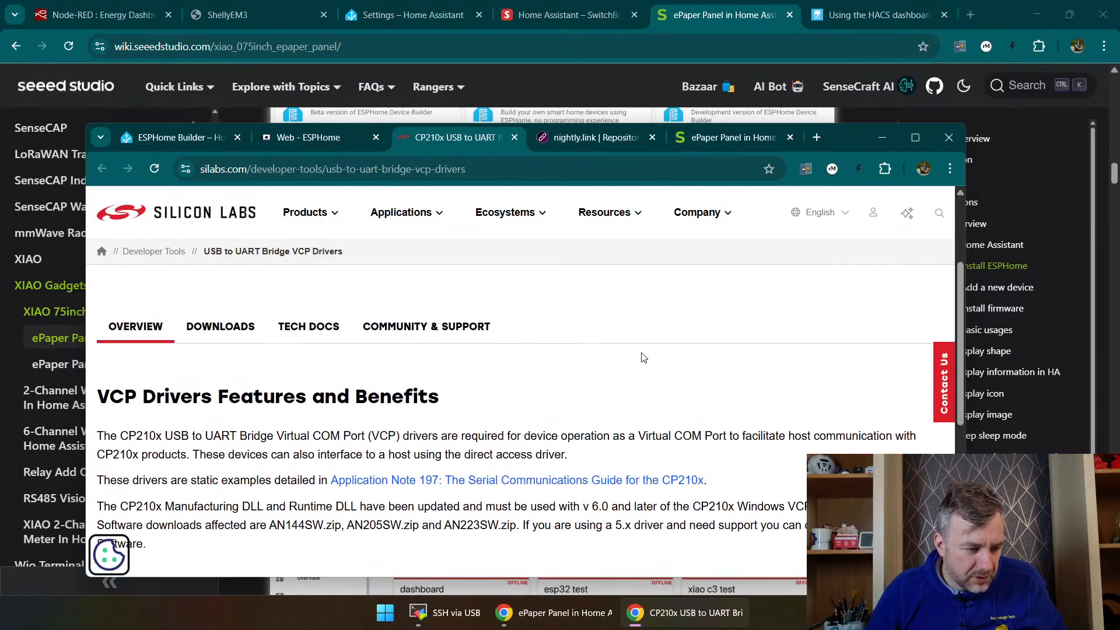
click(249, 329)
scroll(269, 415, down, 2)
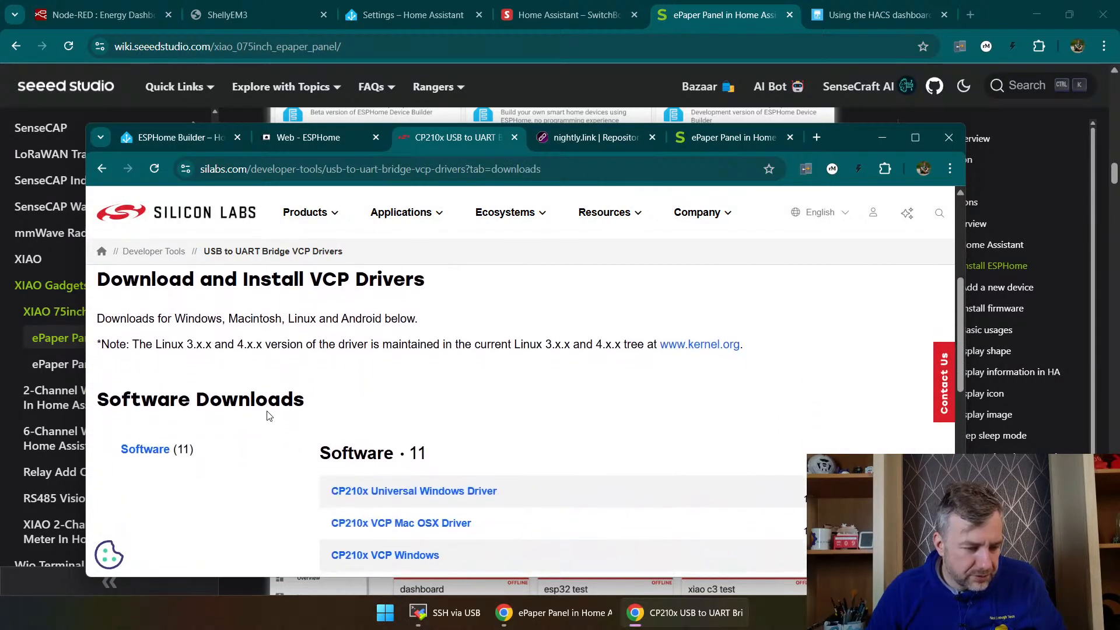
scroll(269, 415, down, 1)
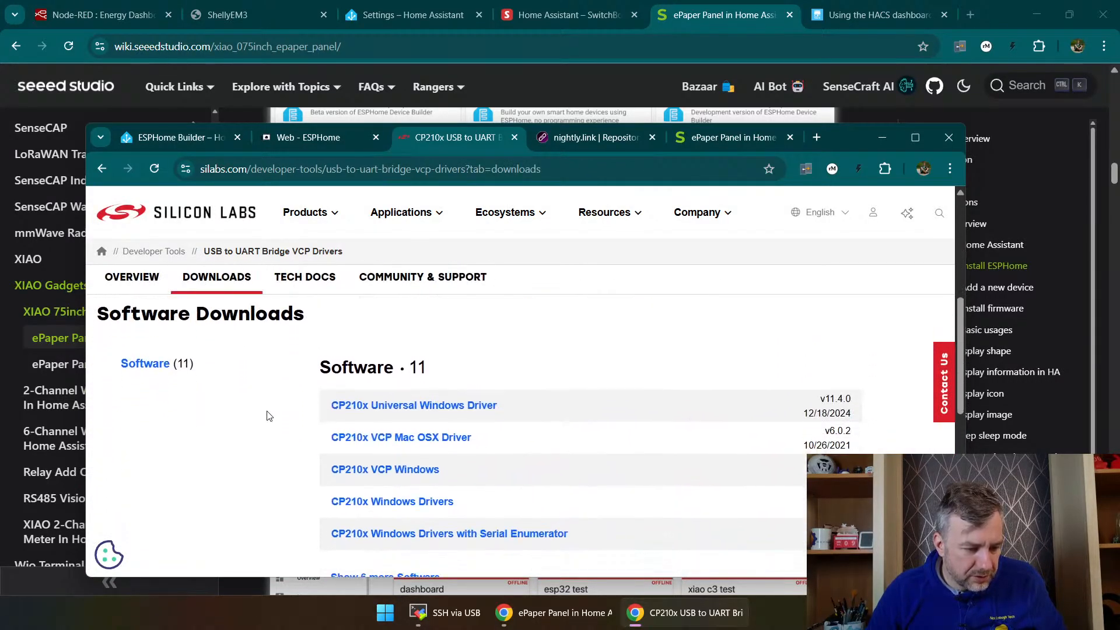
click(393, 411)
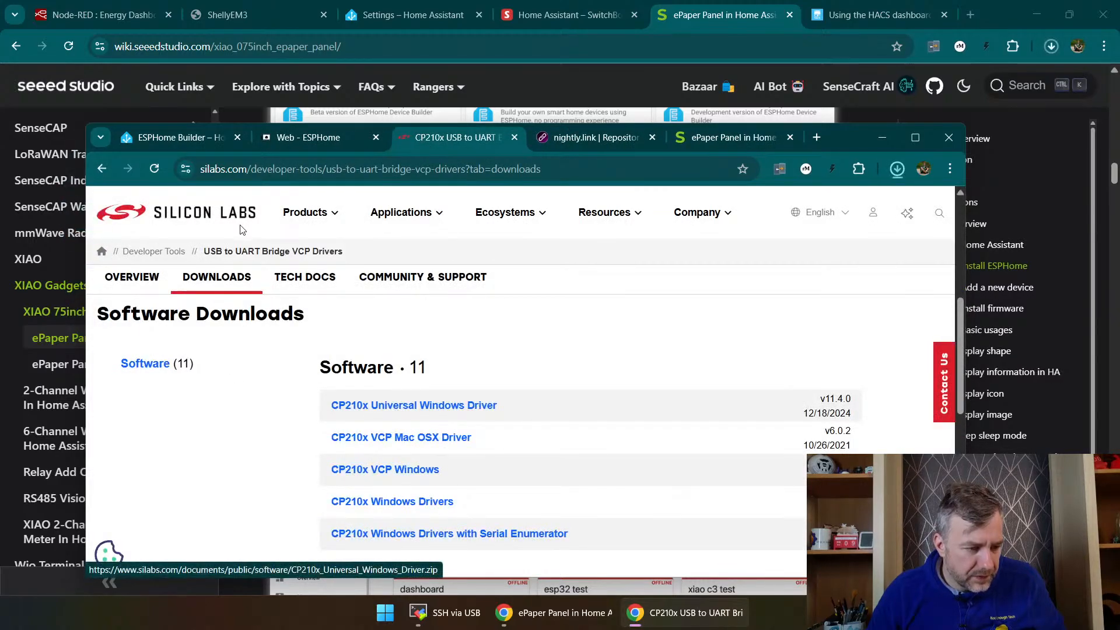
click(755, 218)
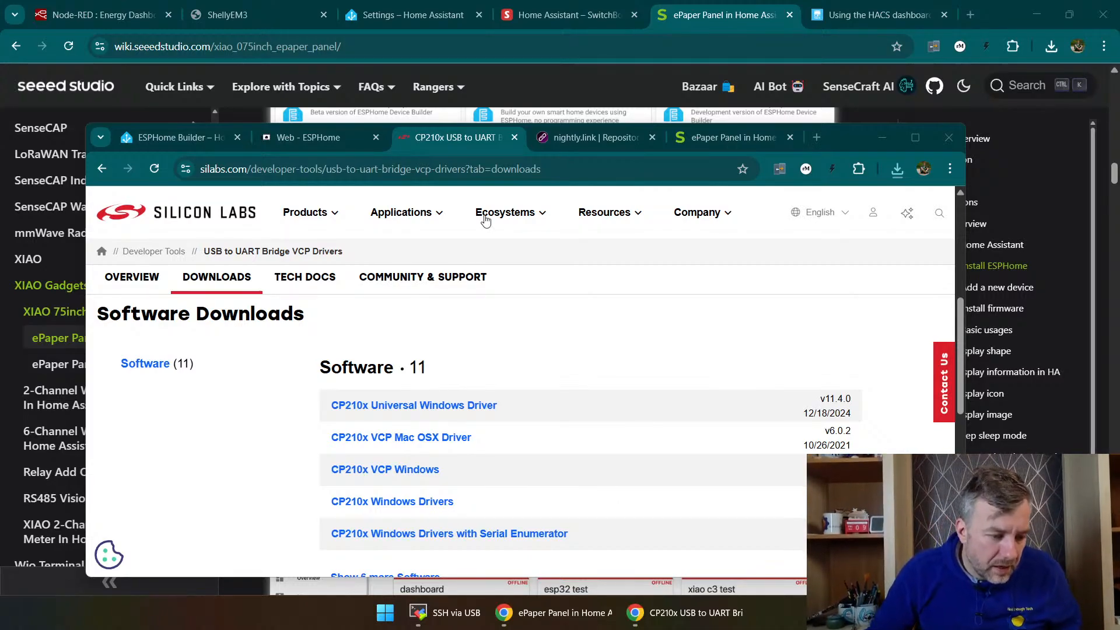
Step: Download the CP210x Windows Drivers archive, return to ESPHome Web and close the port help message
click(421, 503)
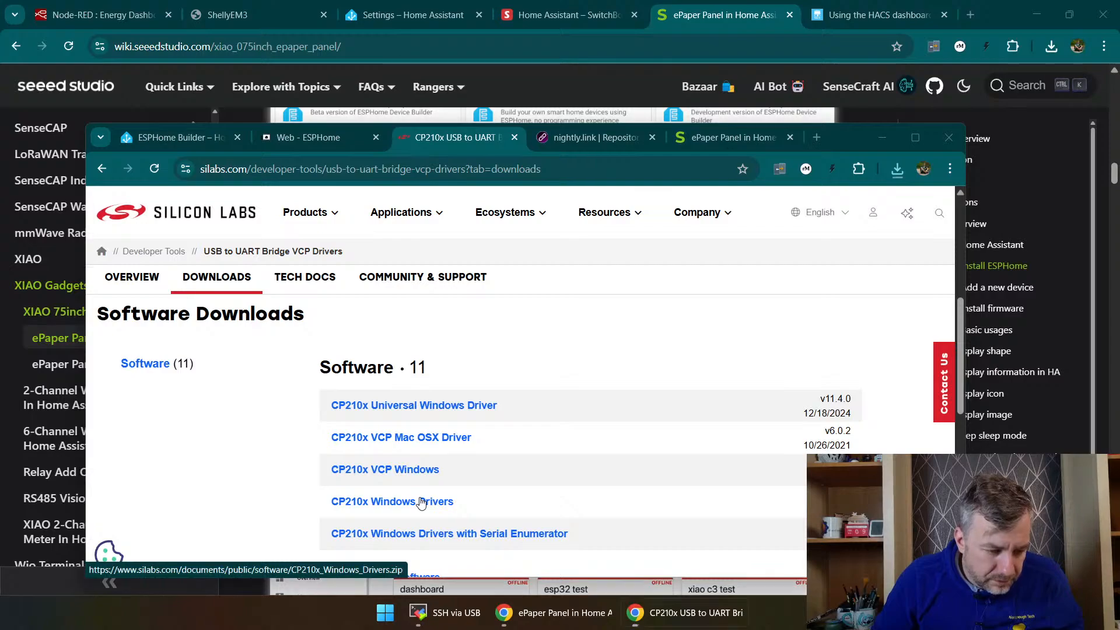
click(422, 504)
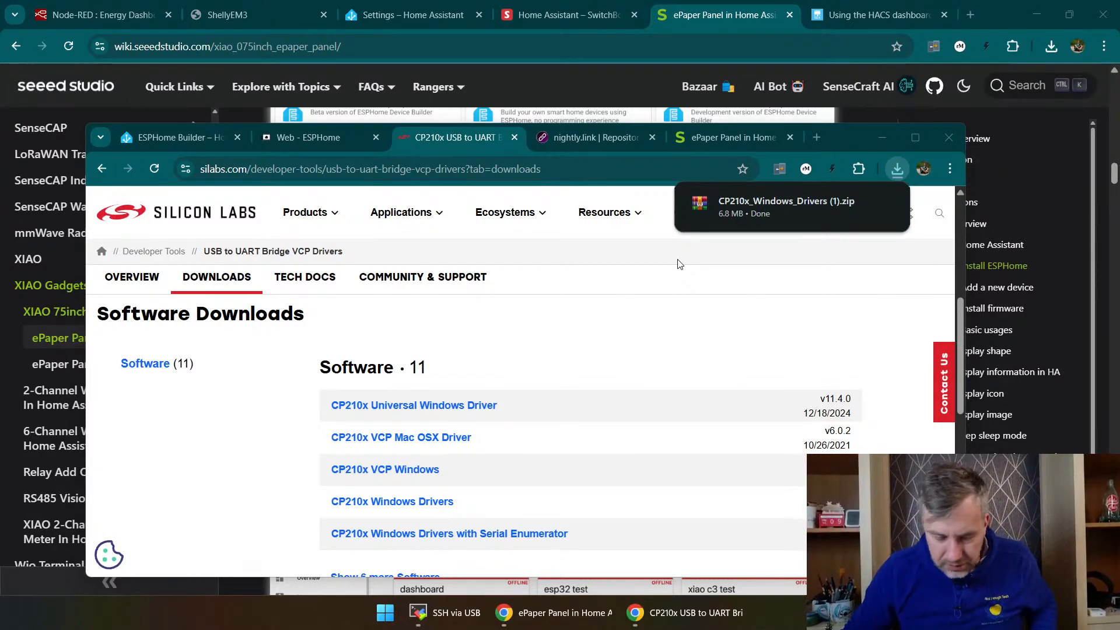
click(348, 138)
click(699, 547)
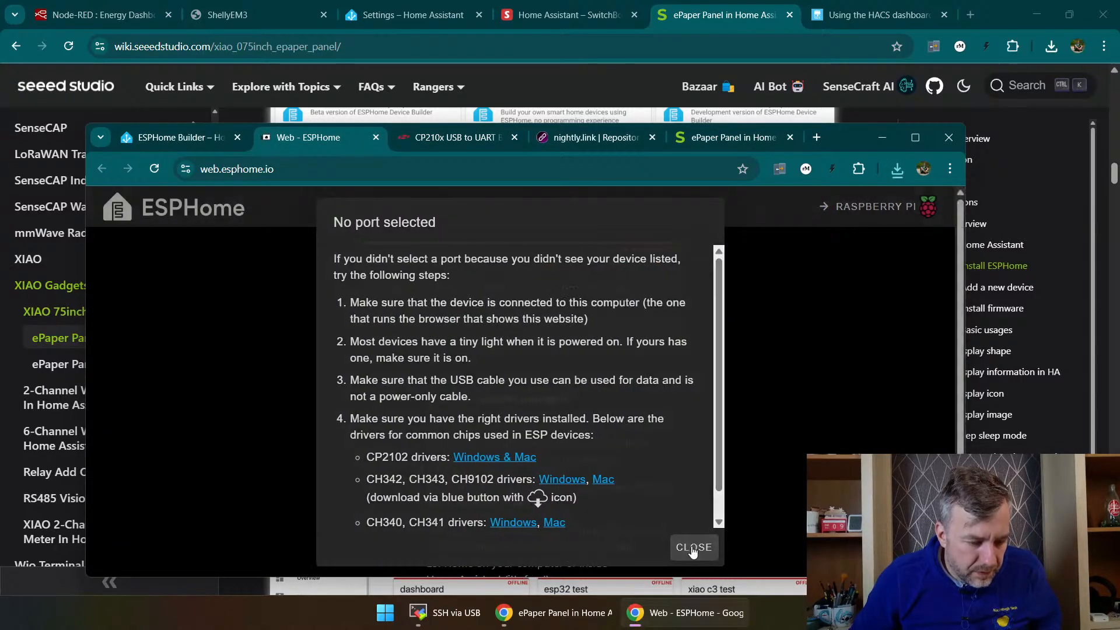
Step: Connect ESPHome Web to the serial port USB JTAG/serial debug unit (COM3)
click(410, 341)
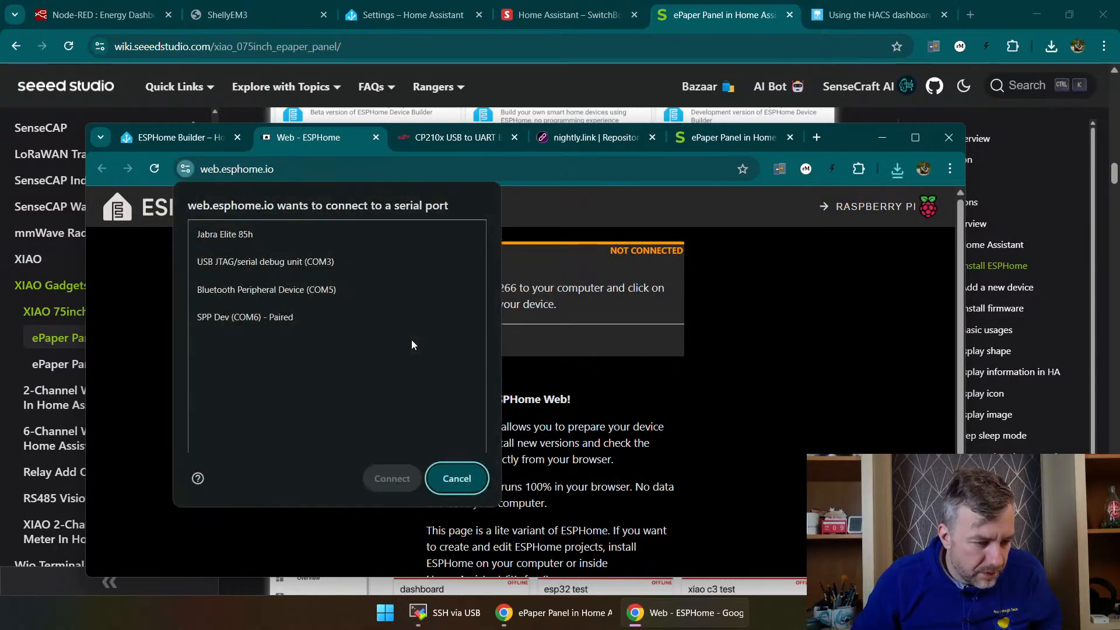
click(250, 264)
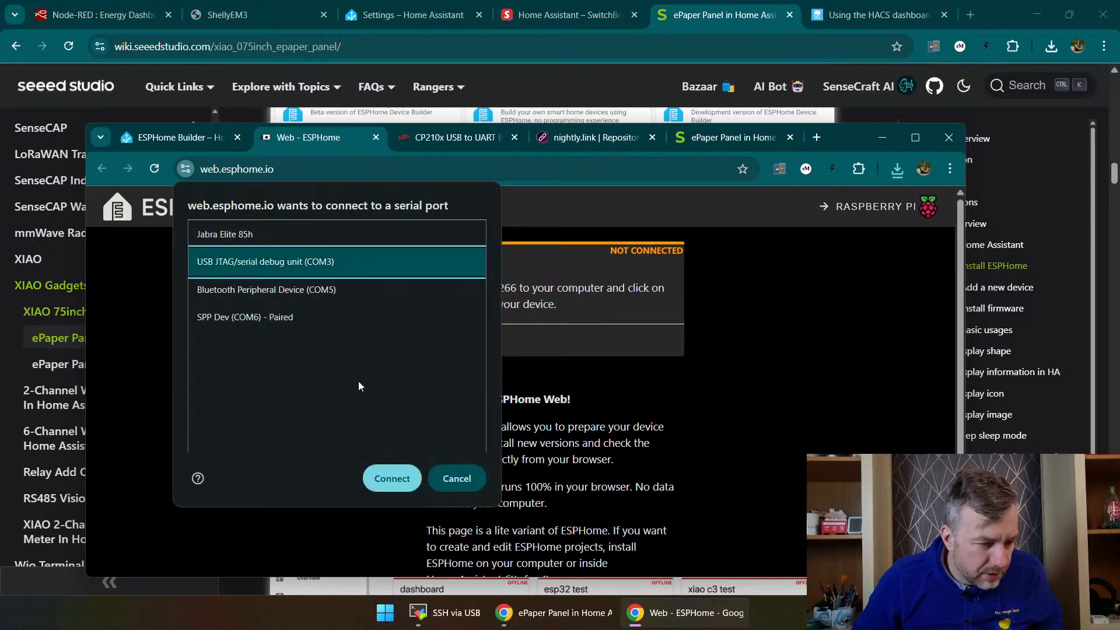
click(400, 485)
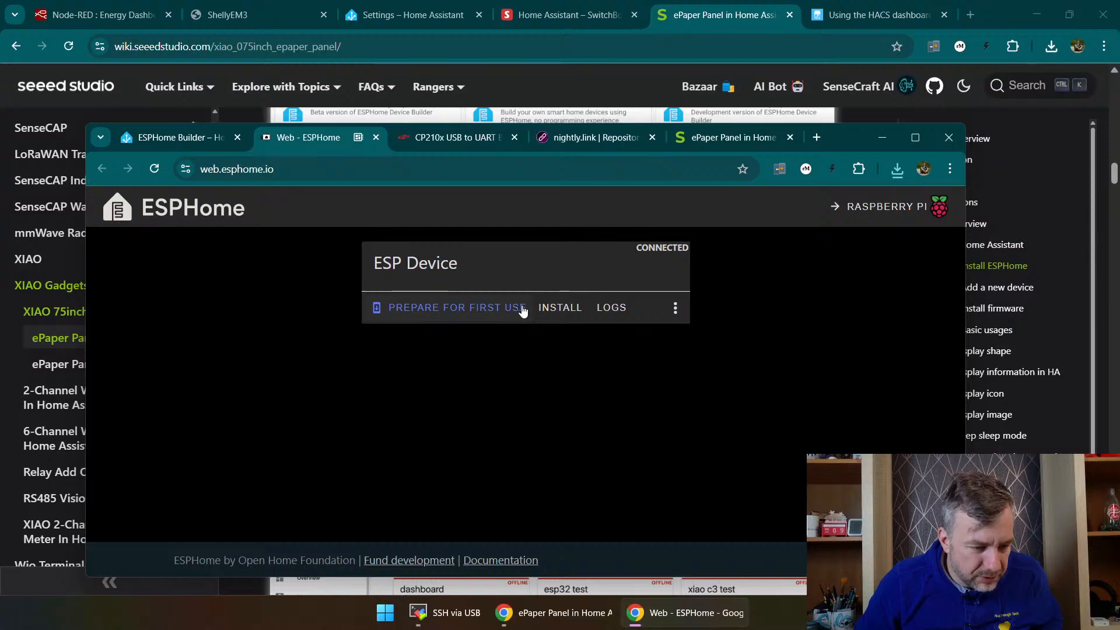
Step: Review the Seeed wiki's firmware flashing instructions and open the existing-project install dialog in ESPHome Web
click(704, 141)
scroll(626, 339, down, 5)
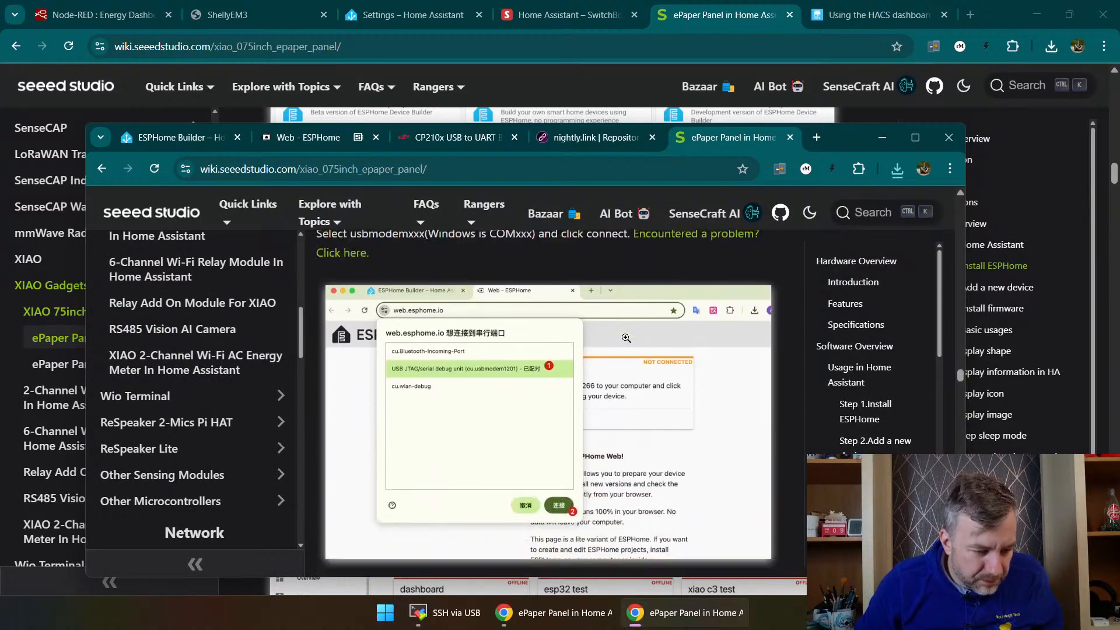
scroll(625, 338, down, 9)
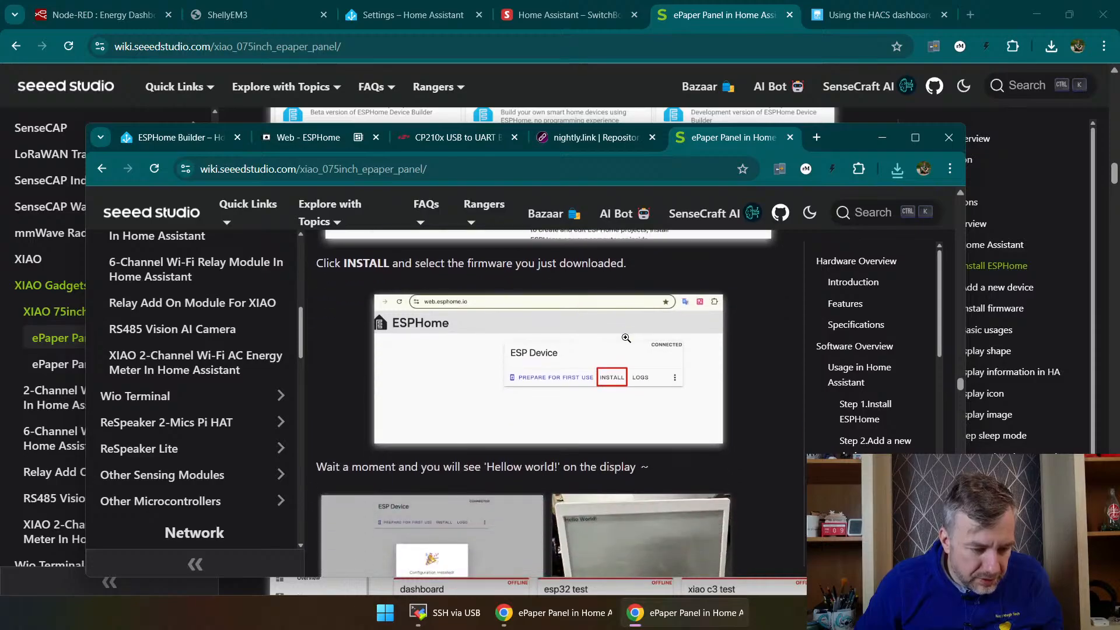
scroll(626, 338, up, 3)
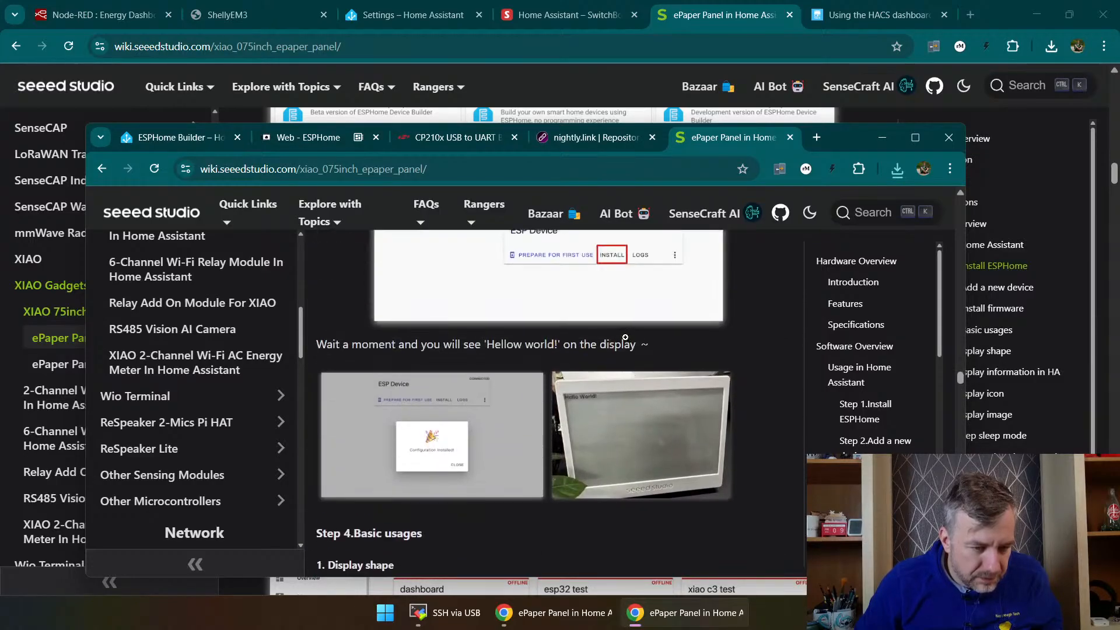
click(322, 138)
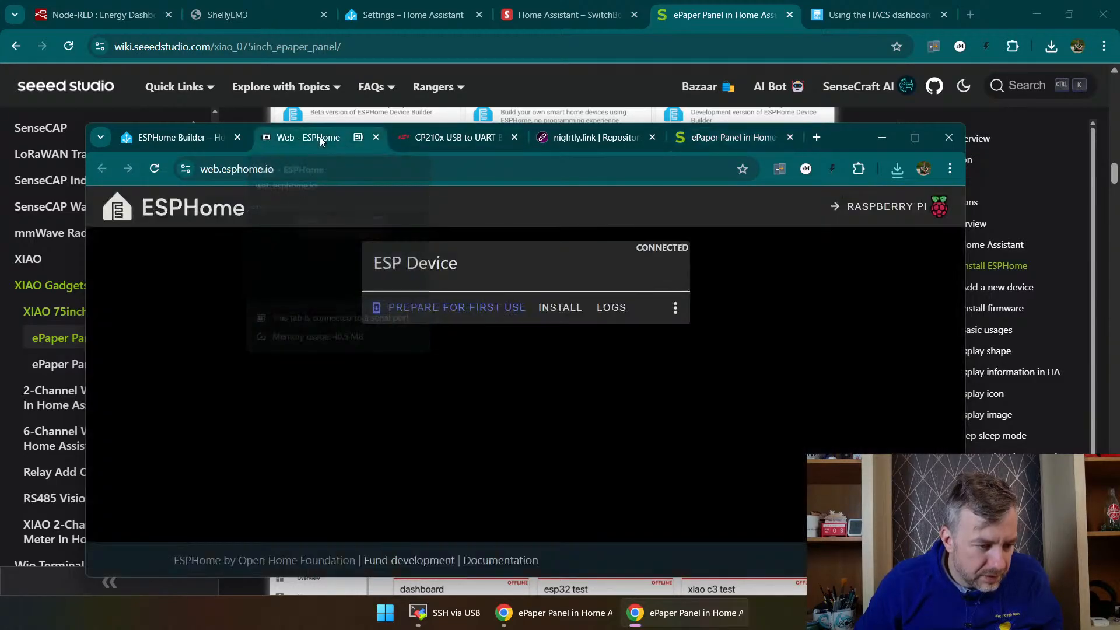
click(552, 315)
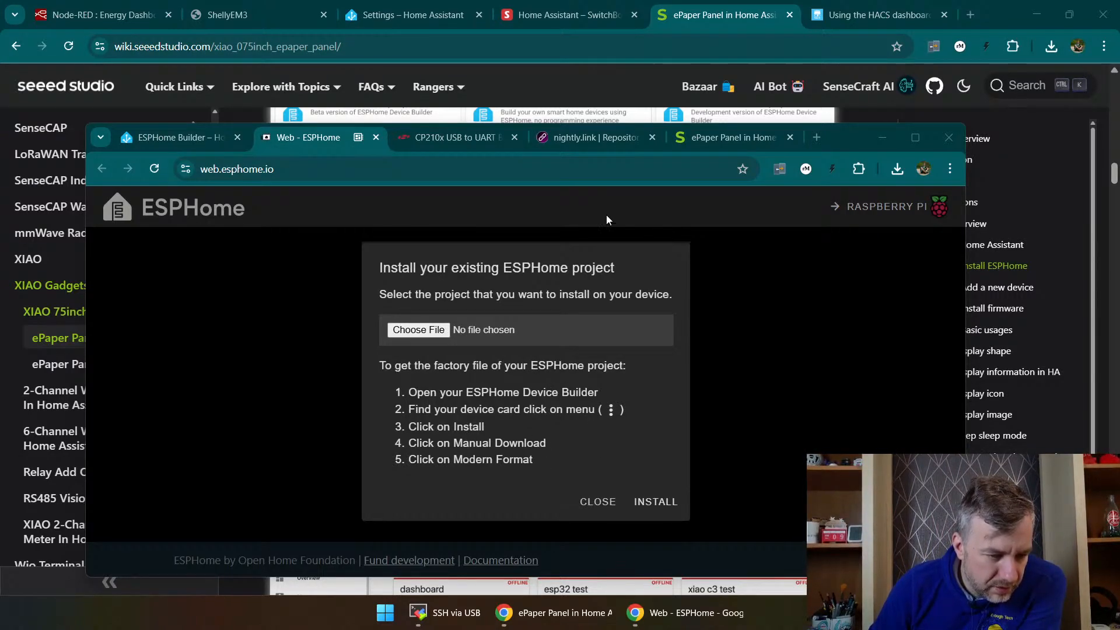
Step: Recheck the net.yaml download options and the wiki's install section, and close ESPHome Web's install dialog without choosing a file
click(188, 139)
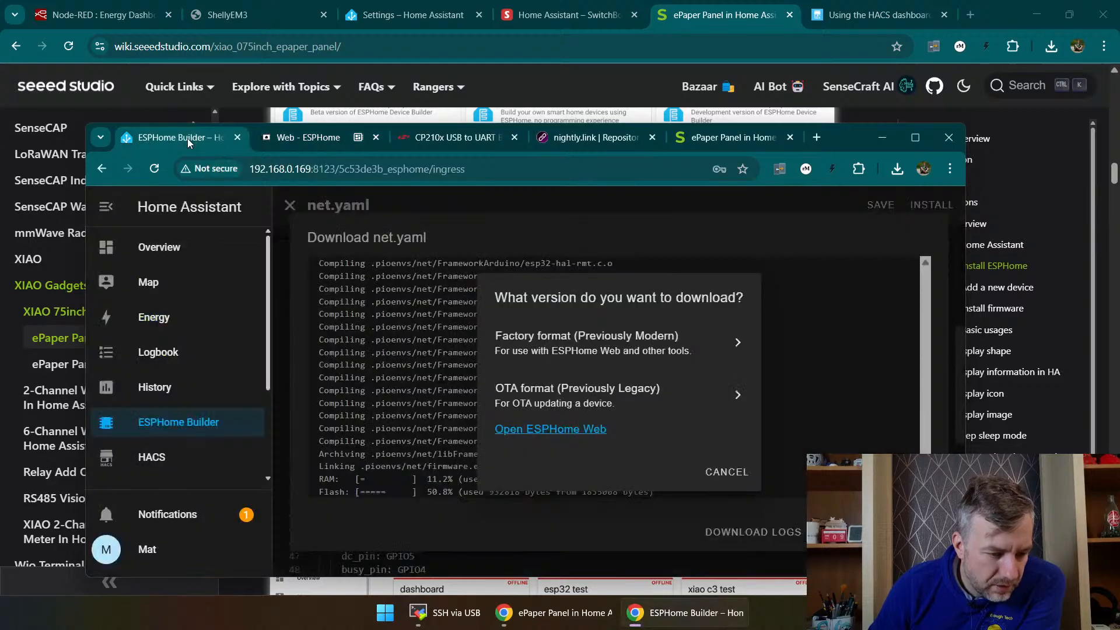
click(716, 142)
scroll(527, 333, down, 2)
scroll(527, 333, up, 4)
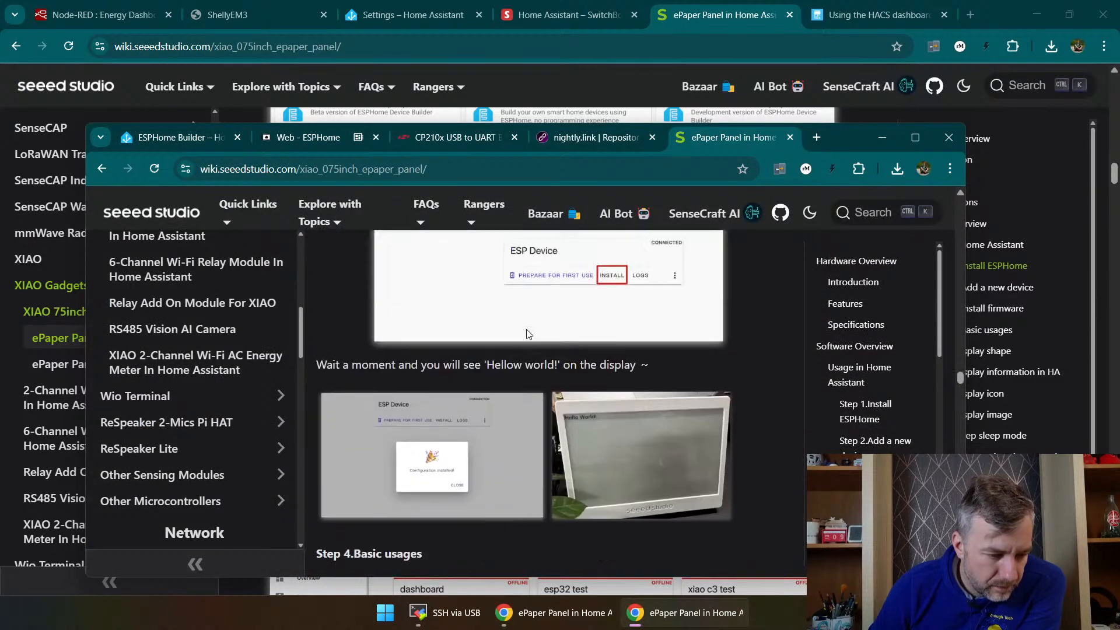
scroll(529, 335, down, 1)
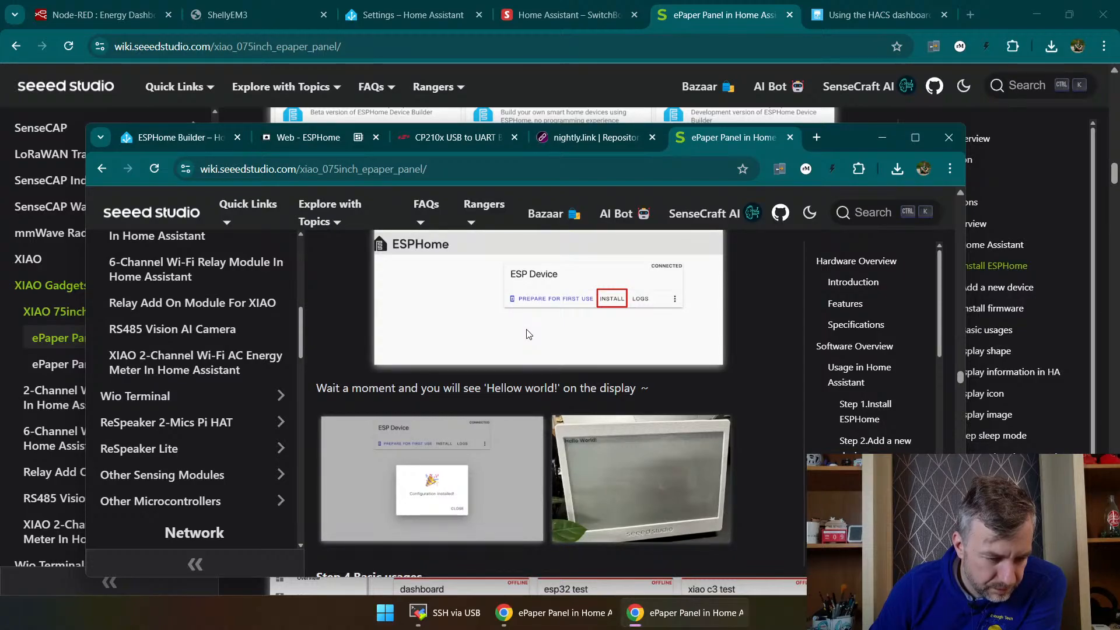
scroll(529, 334, up, 1)
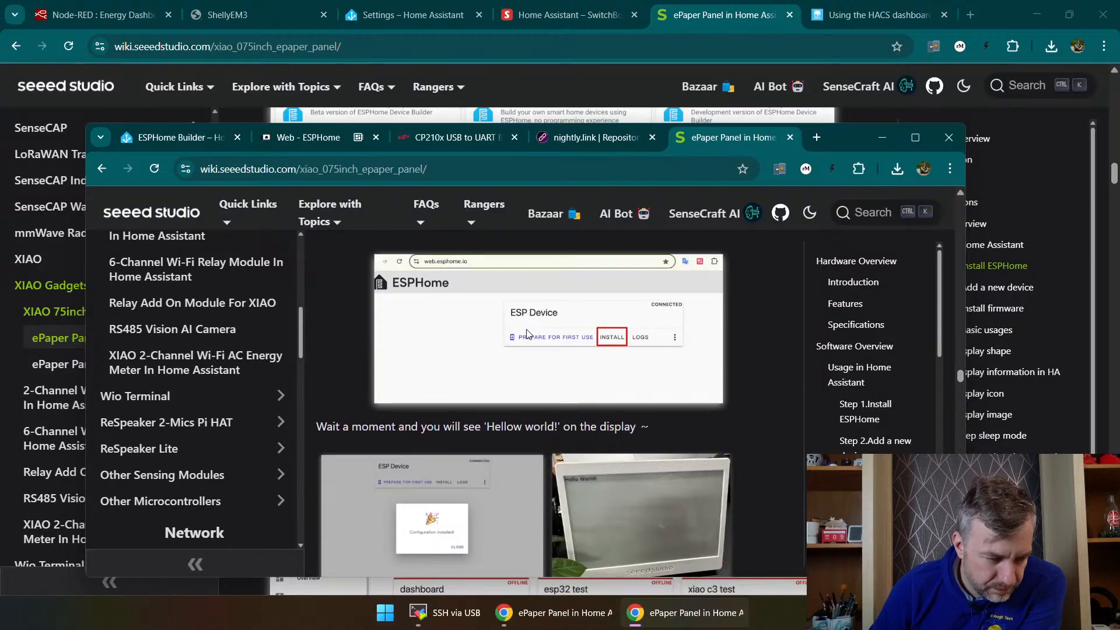
click(308, 139)
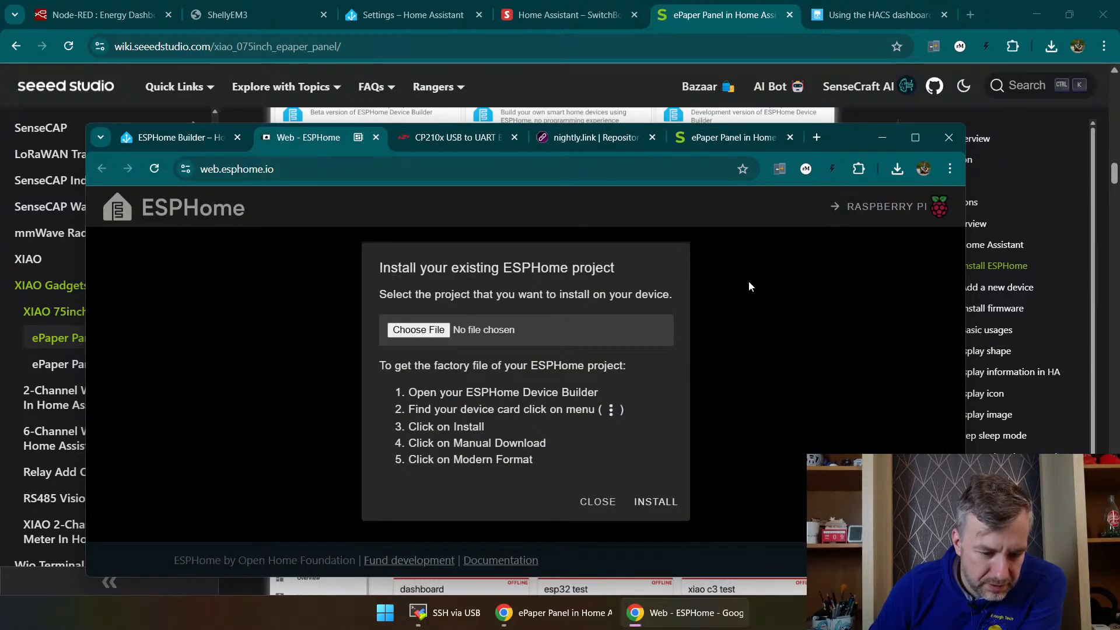
click(598, 501)
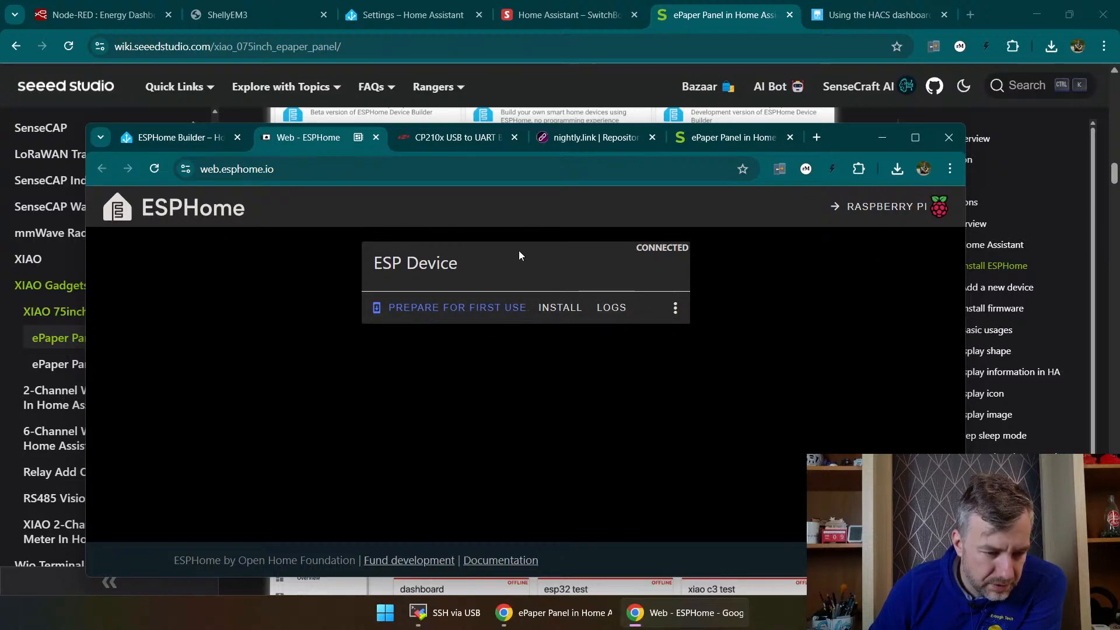
Step: Close the net.yaml download dialogs and editor in ESPHome Builder, and check the actions available for the Net device
click(188, 140)
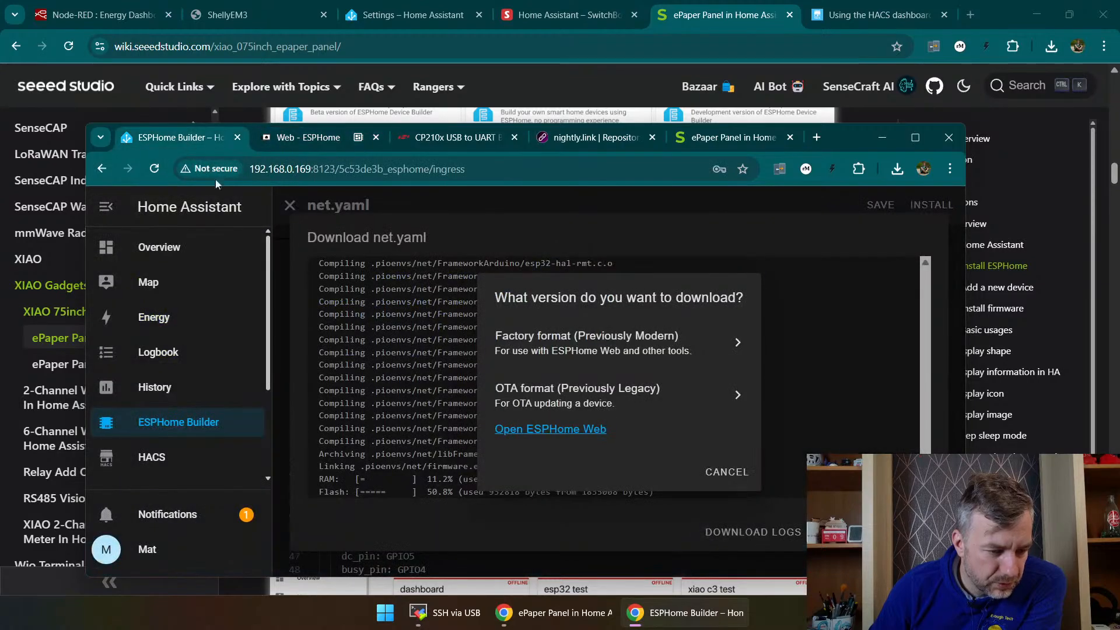
click(721, 479)
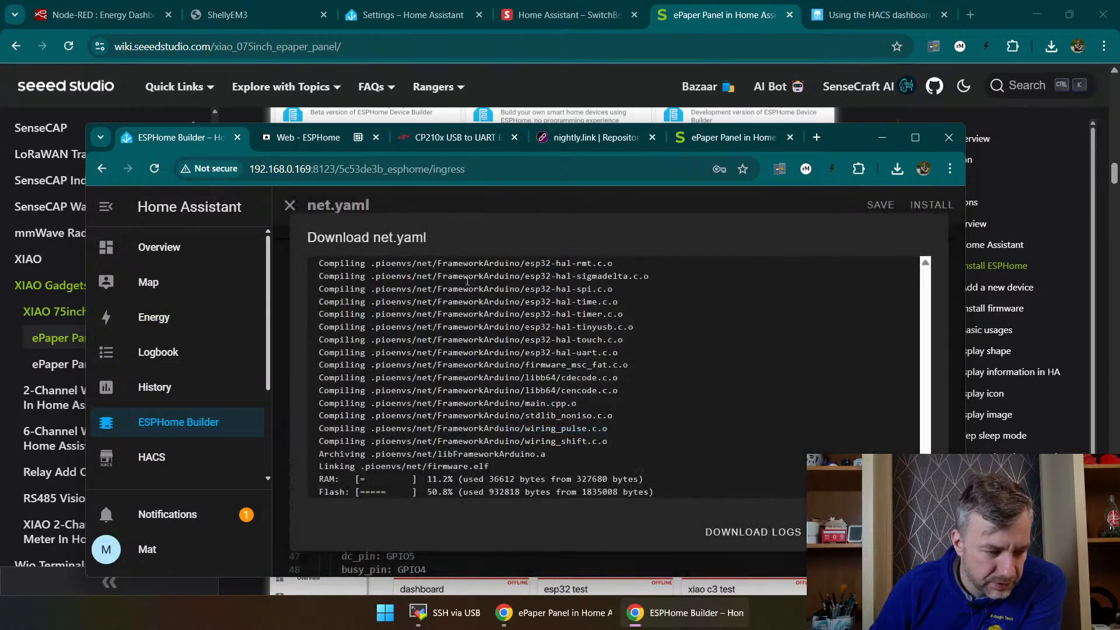
click(915, 532)
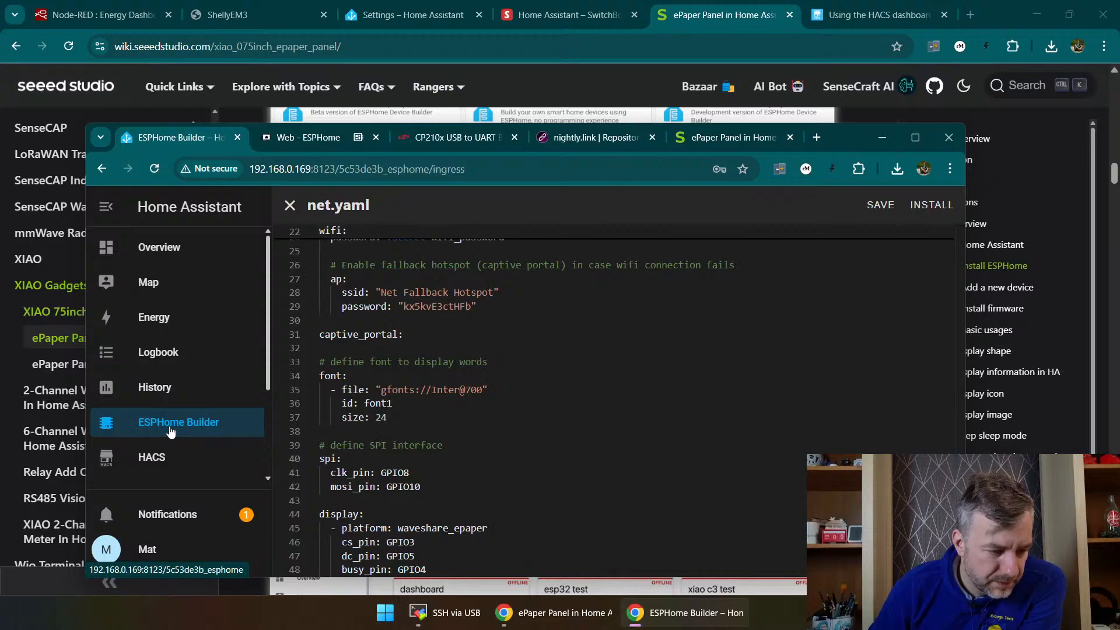
click(290, 205)
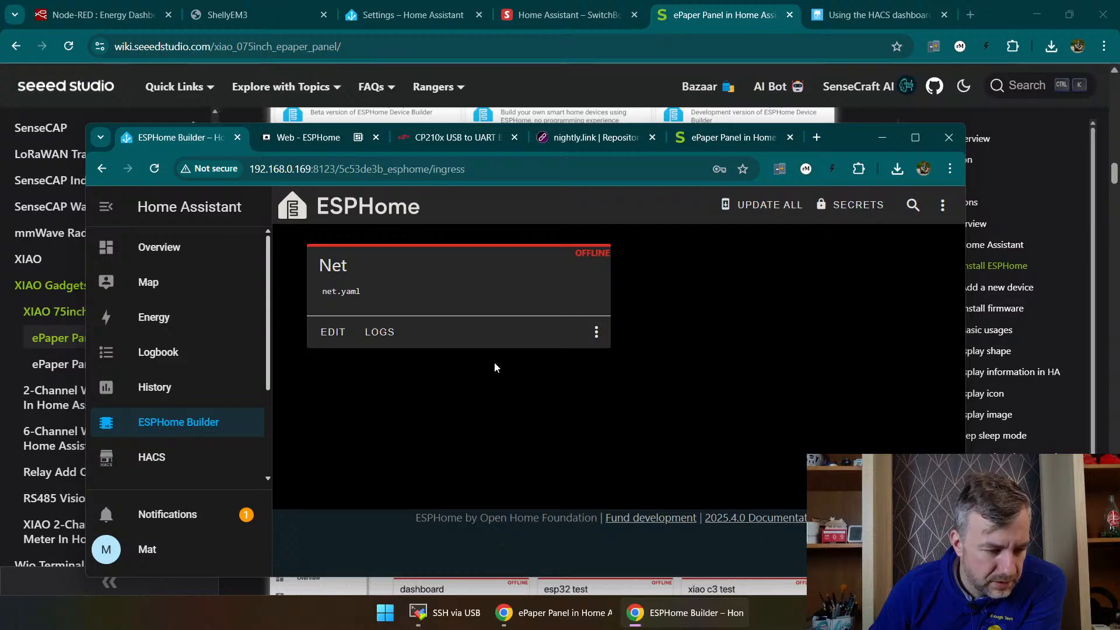
click(597, 334)
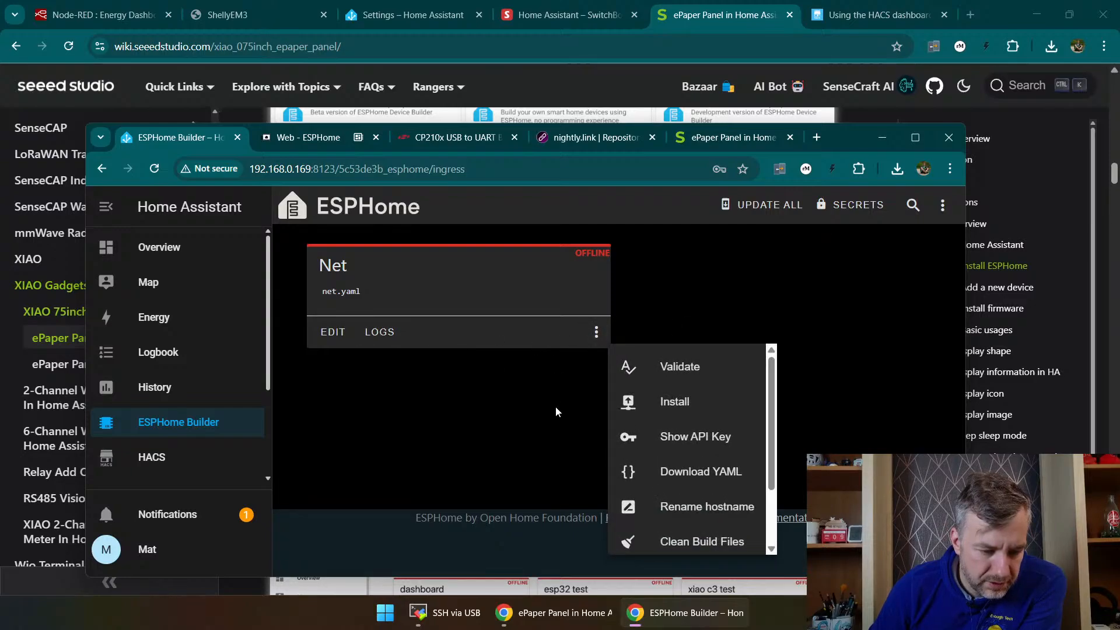
click(551, 459)
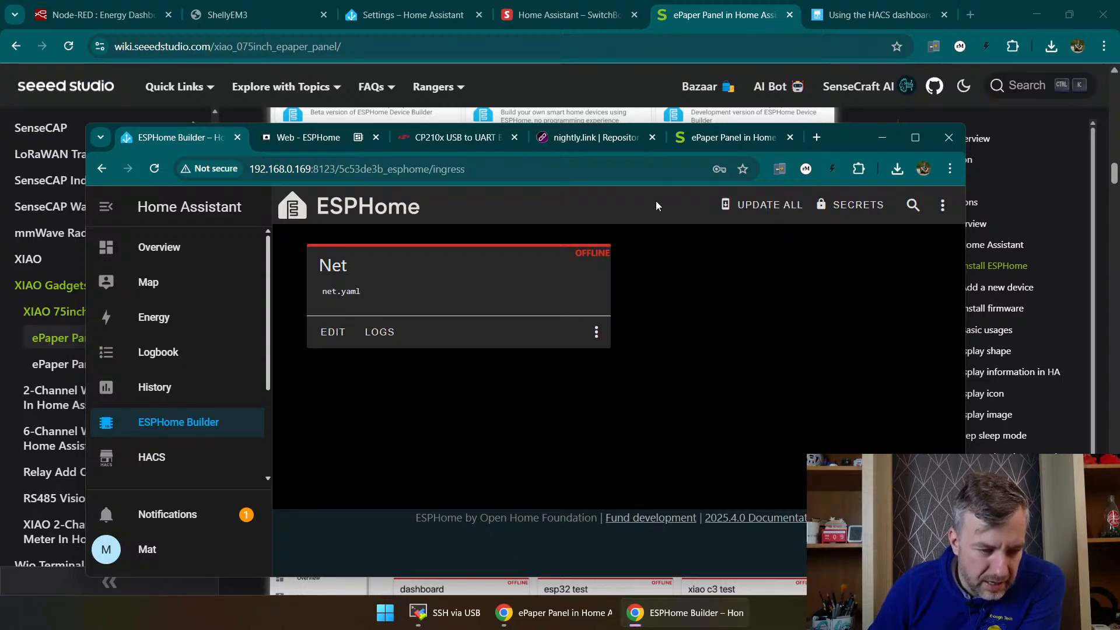
Step: Return to ESPHome Web and start installing the basic ESPHome version that prepares the connected device for first use
click(315, 139)
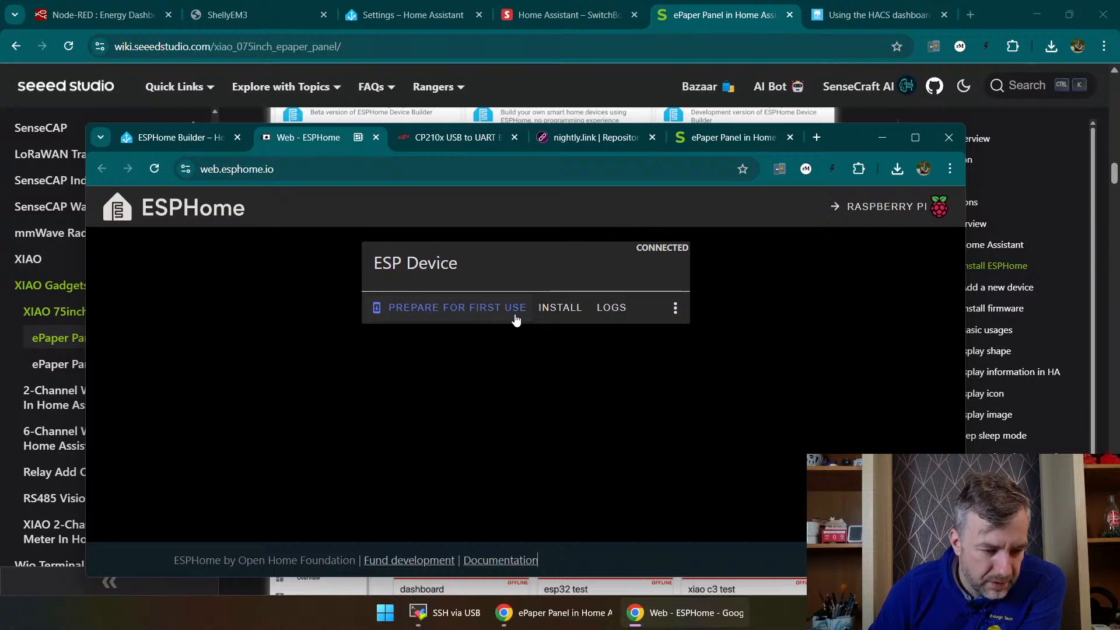
click(467, 310)
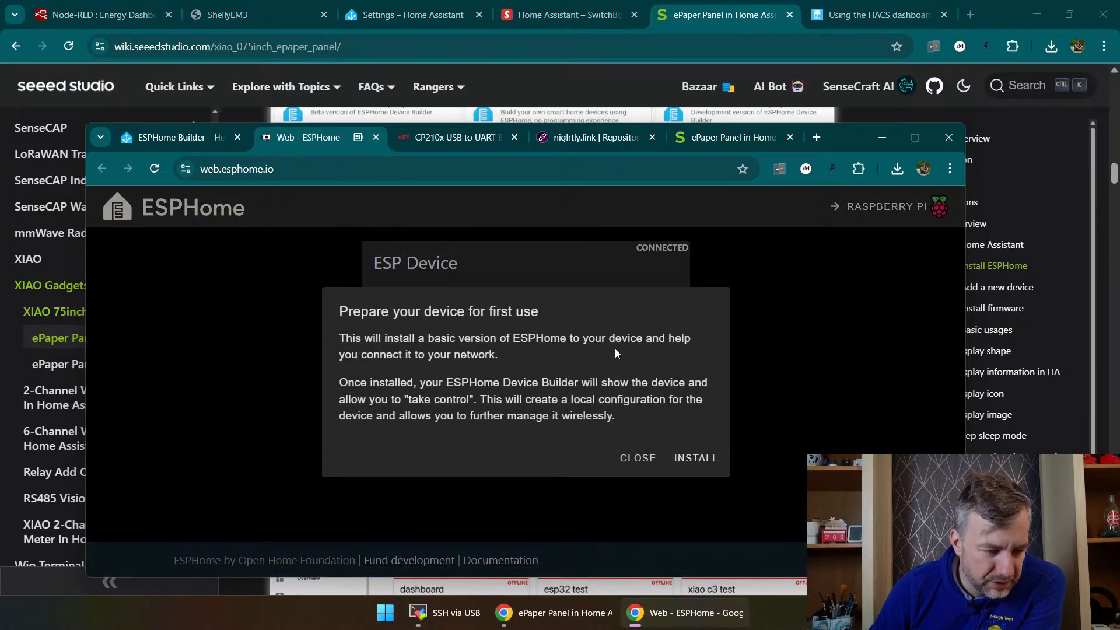
click(695, 458)
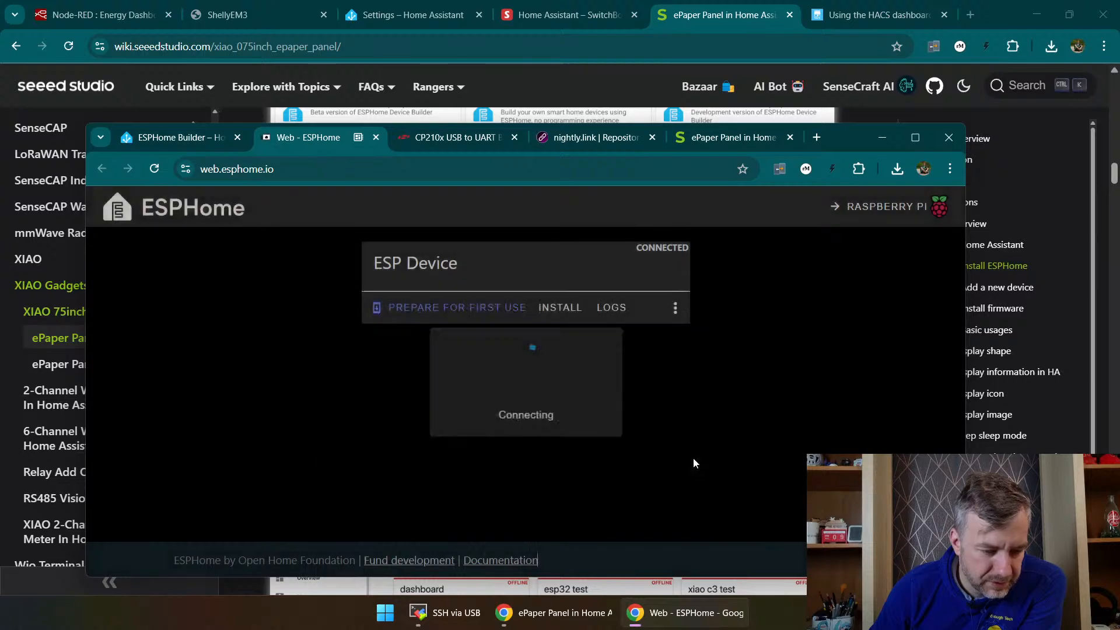